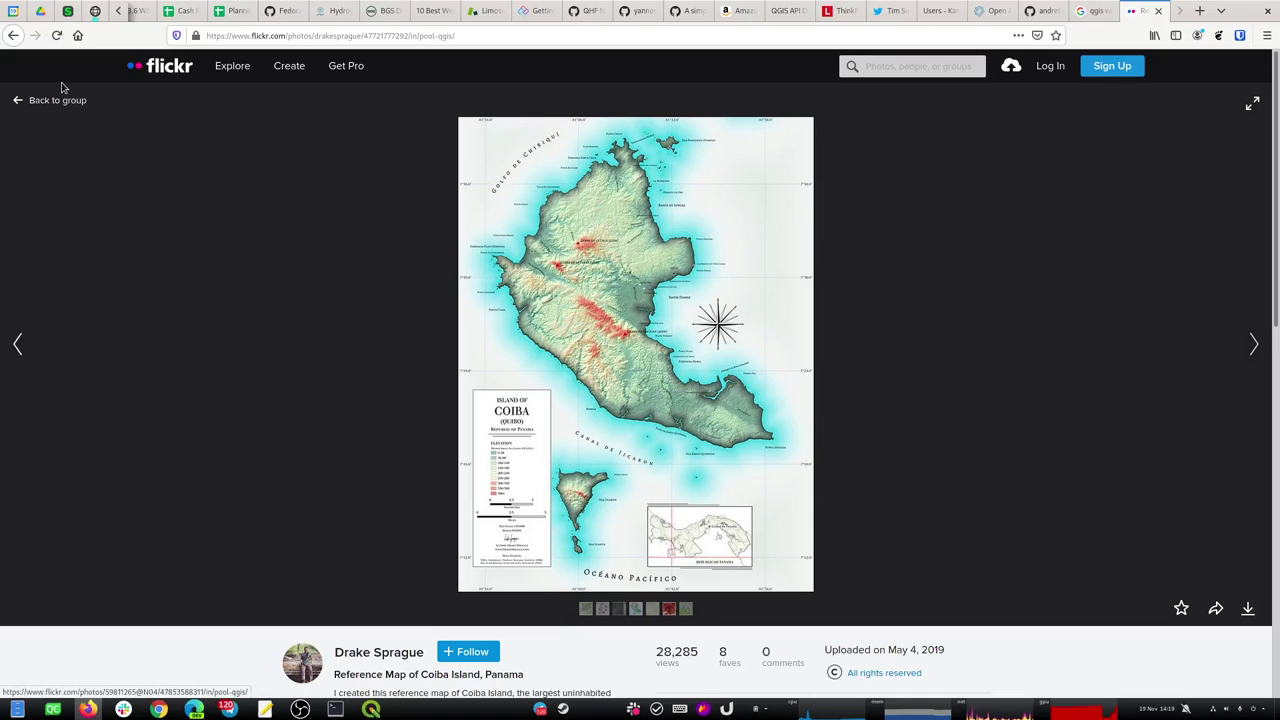
Return to the QGIS group's photo pool on Flickr and browse it for example map designs.
{"action": "left_click", "coordinate": [17, 101]}
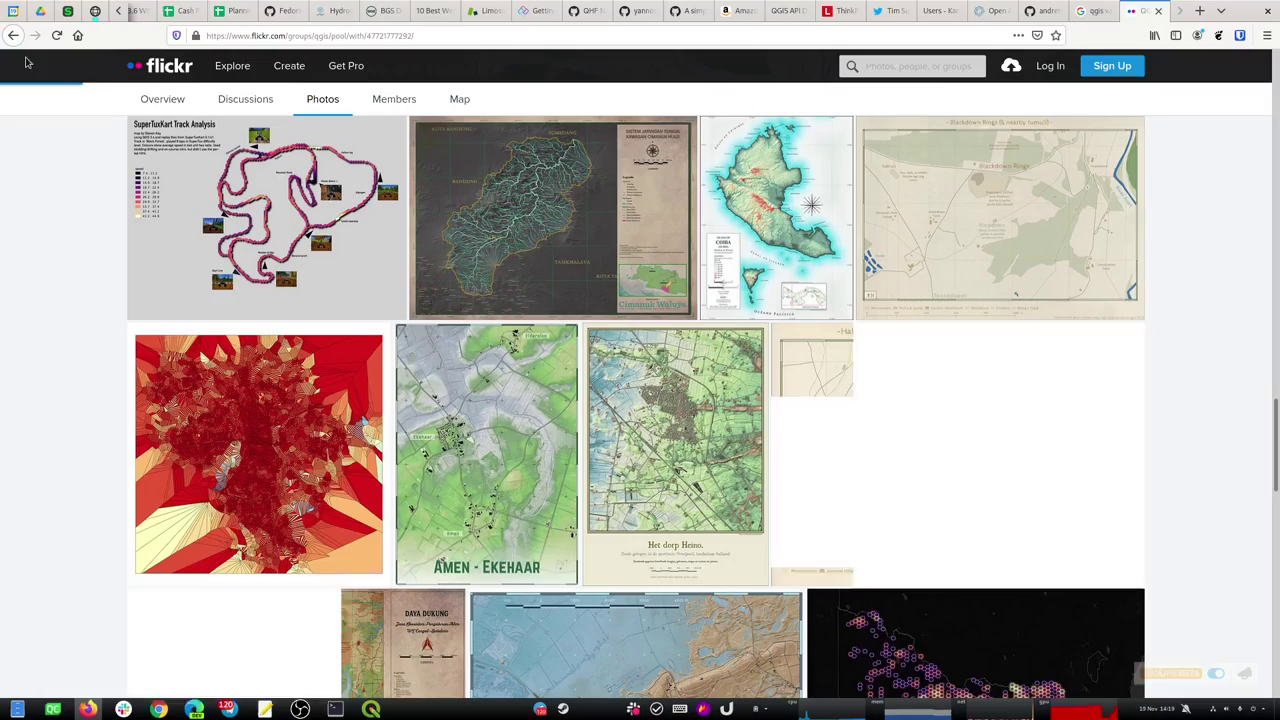
{"action": "scroll", "coordinate": [656, 343], "scroll_direction": "down", "scroll_amount": 12}
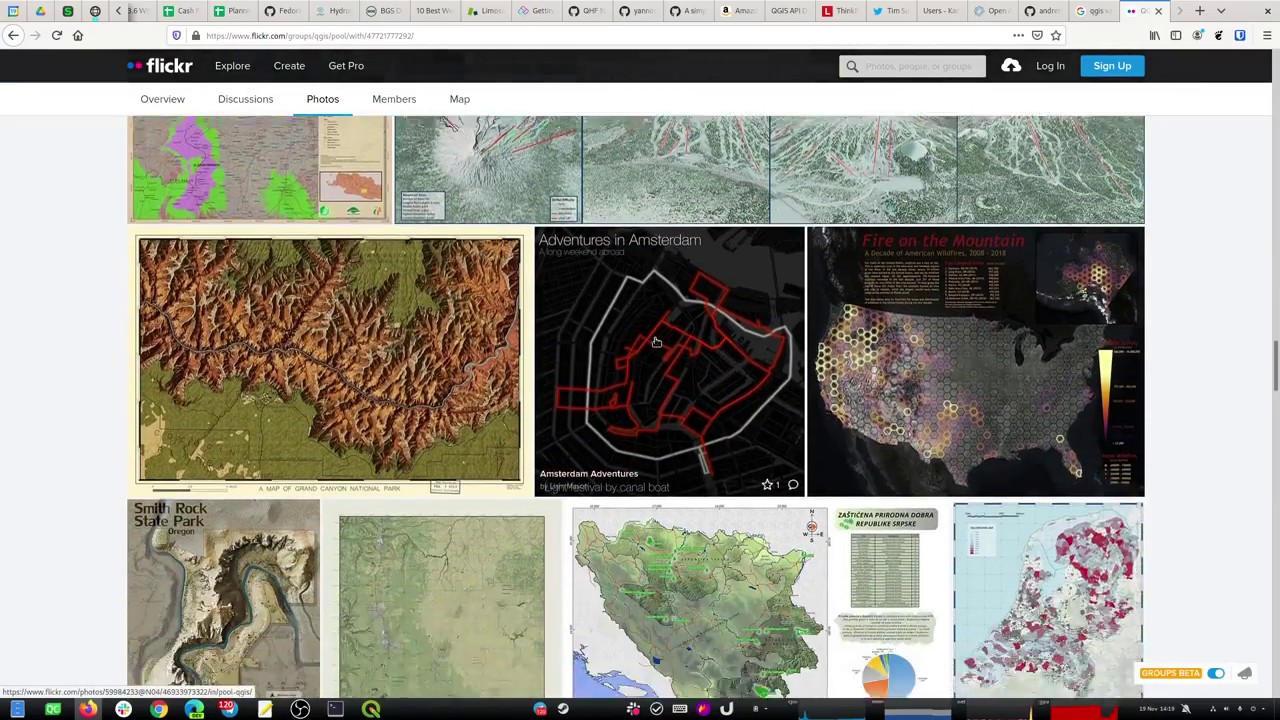
{"action": "scroll", "coordinate": [656, 343], "scroll_direction": "down", "scroll_amount": 5}
{"action": "scroll", "coordinate": [656, 343], "scroll_direction": "down", "scroll_amount": 10}
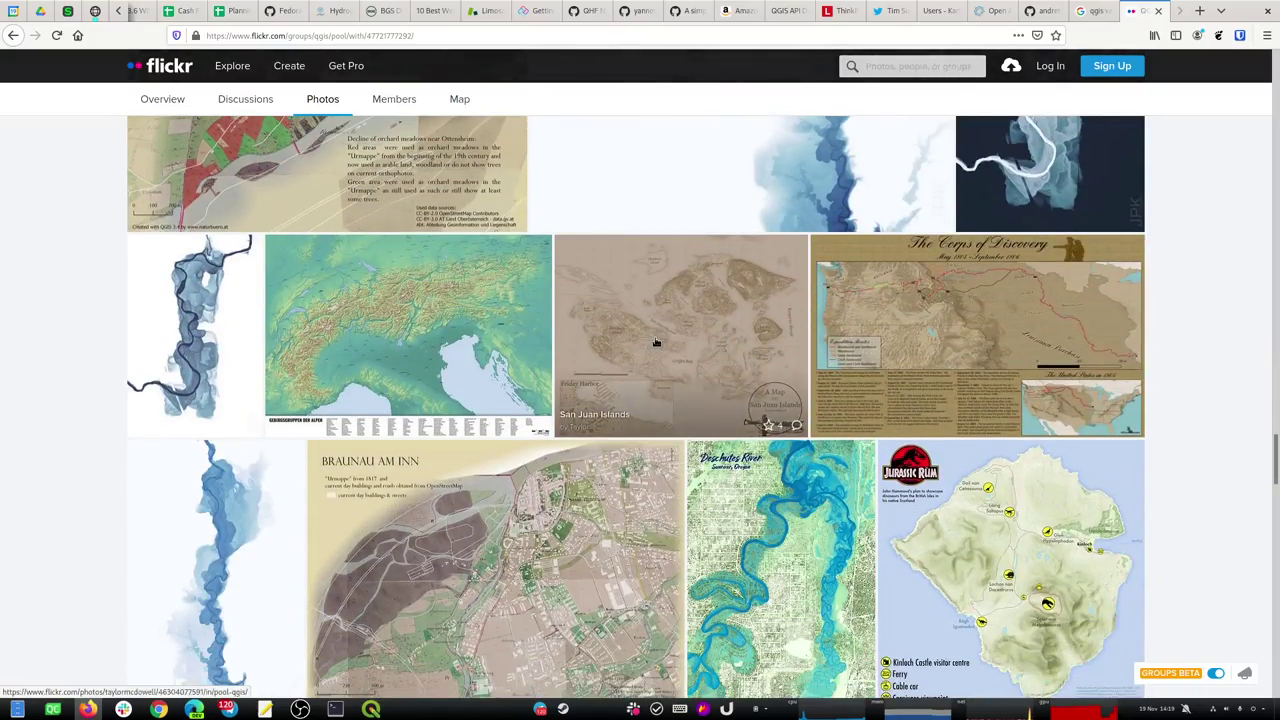
{"action": "scroll", "coordinate": [656, 343], "scroll_direction": "down", "scroll_amount": 12}
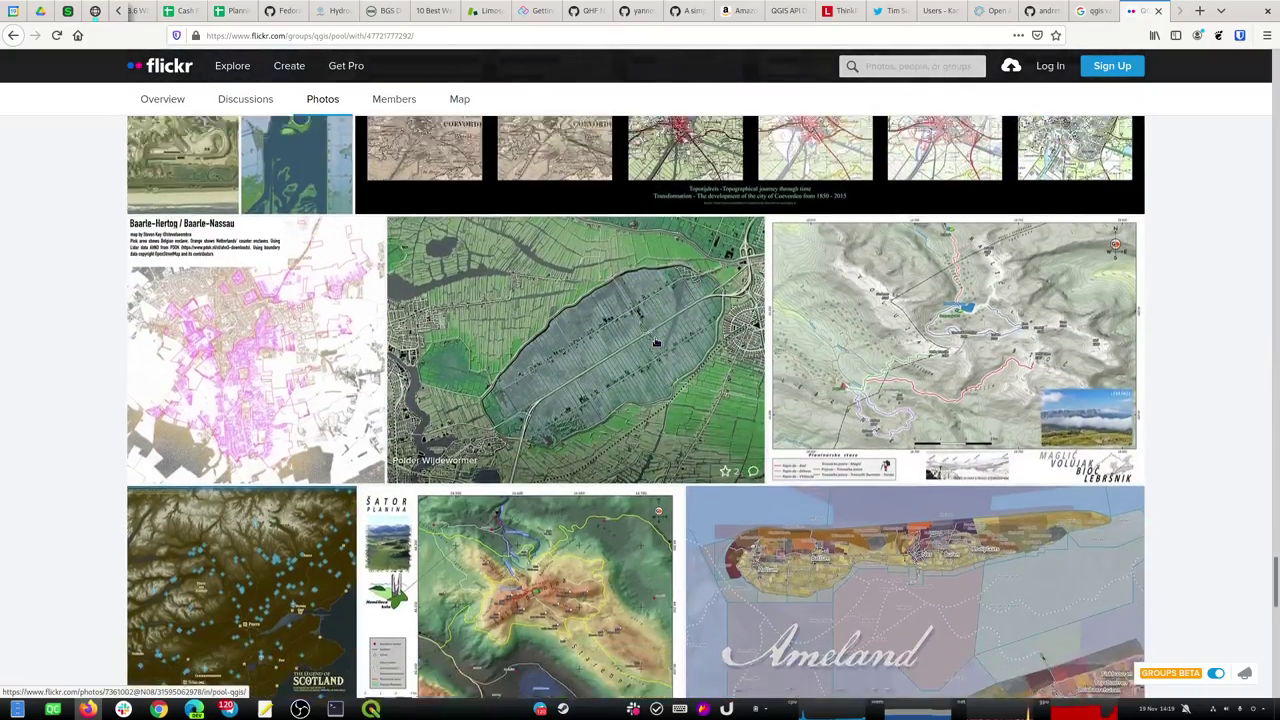
{"action": "scroll", "coordinate": [656, 343], "scroll_direction": "down", "scroll_amount": 5}
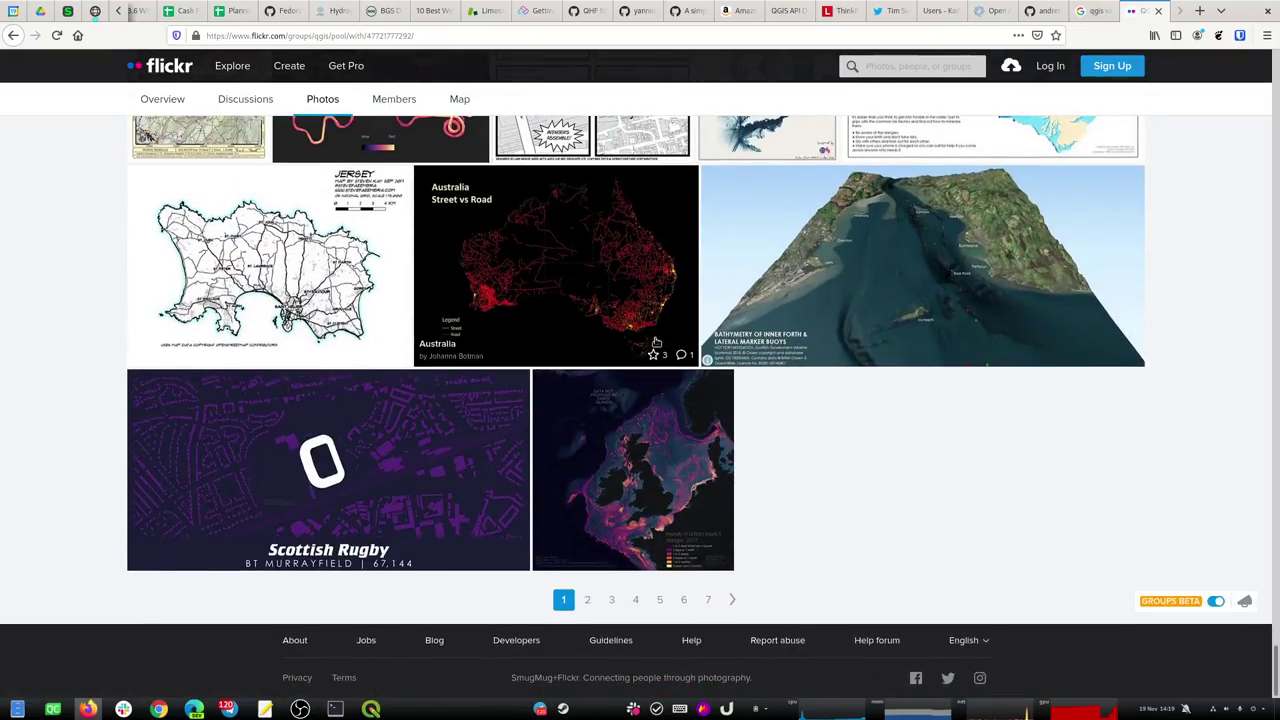
{"action": "scroll", "coordinate": [656, 343], "scroll_direction": "up", "scroll_amount": 20}
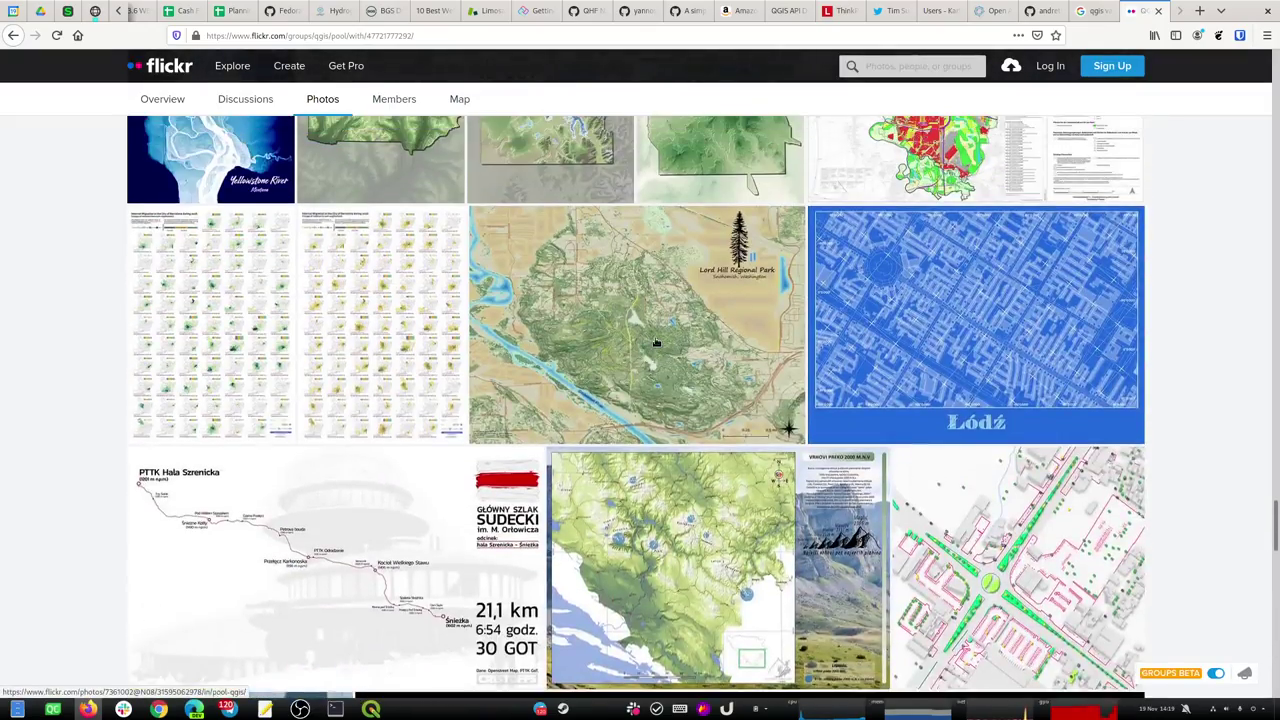
{"action": "scroll", "coordinate": [656, 343], "scroll_direction": "up", "scroll_amount": 8}
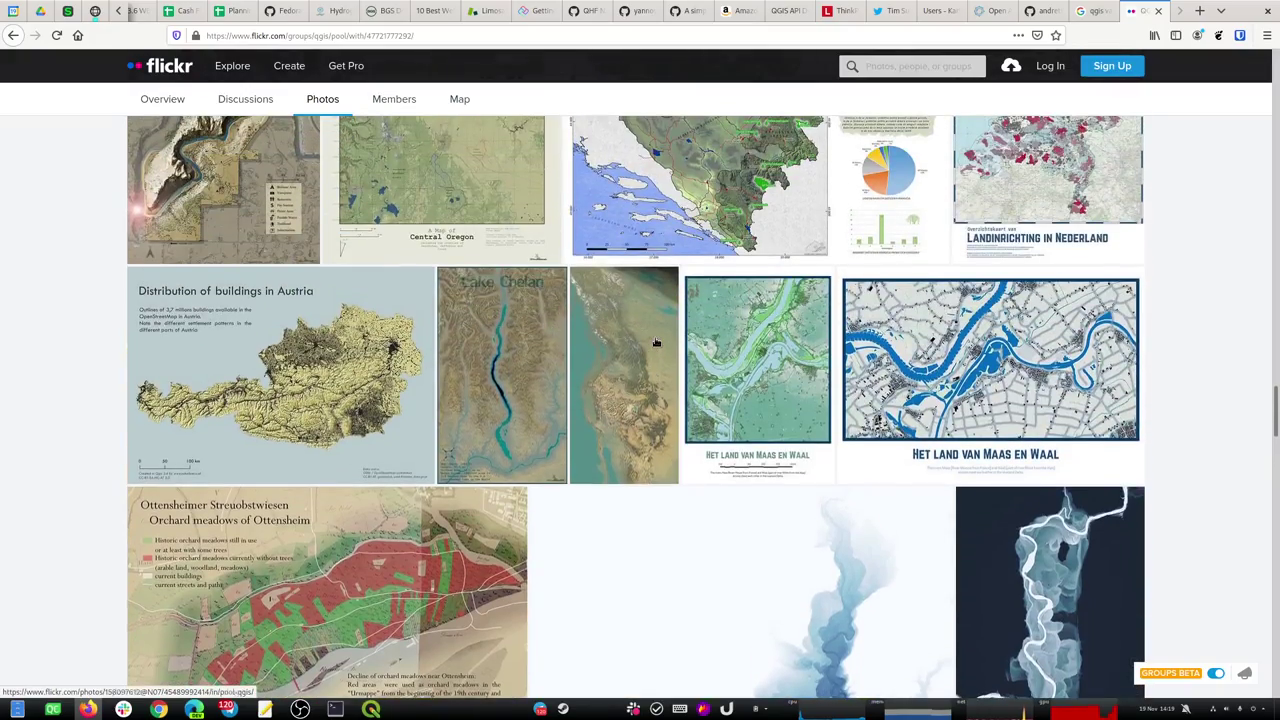
{"action": "scroll", "coordinate": [656, 343], "scroll_direction": "up", "scroll_amount": 10}
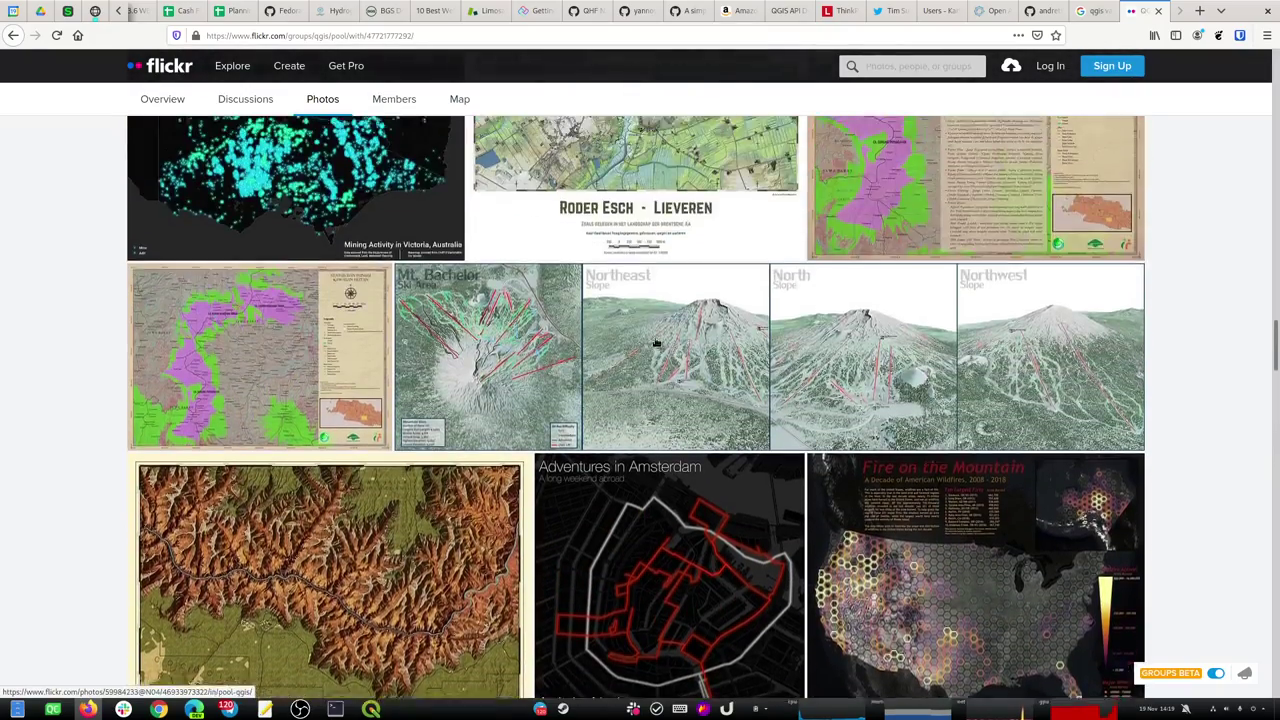
{"action": "scroll", "coordinate": [656, 343], "scroll_direction": "up", "scroll_amount": 5}
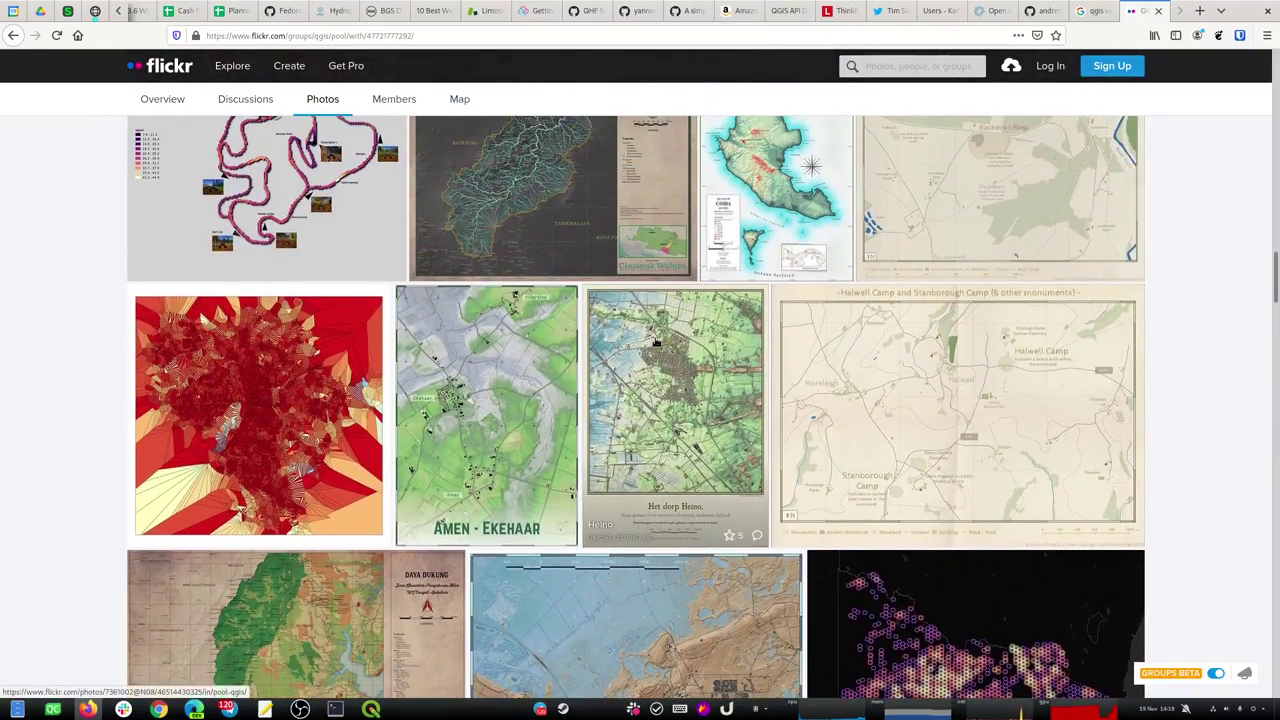
View the Coiba Island reference map from the photo pool and the Madeira map in the Twitter post.
{"action": "scroll", "coordinate": [656, 343], "scroll_direction": "up", "scroll_amount": 2}
{"action": "left_click", "coordinate": [748, 399]}
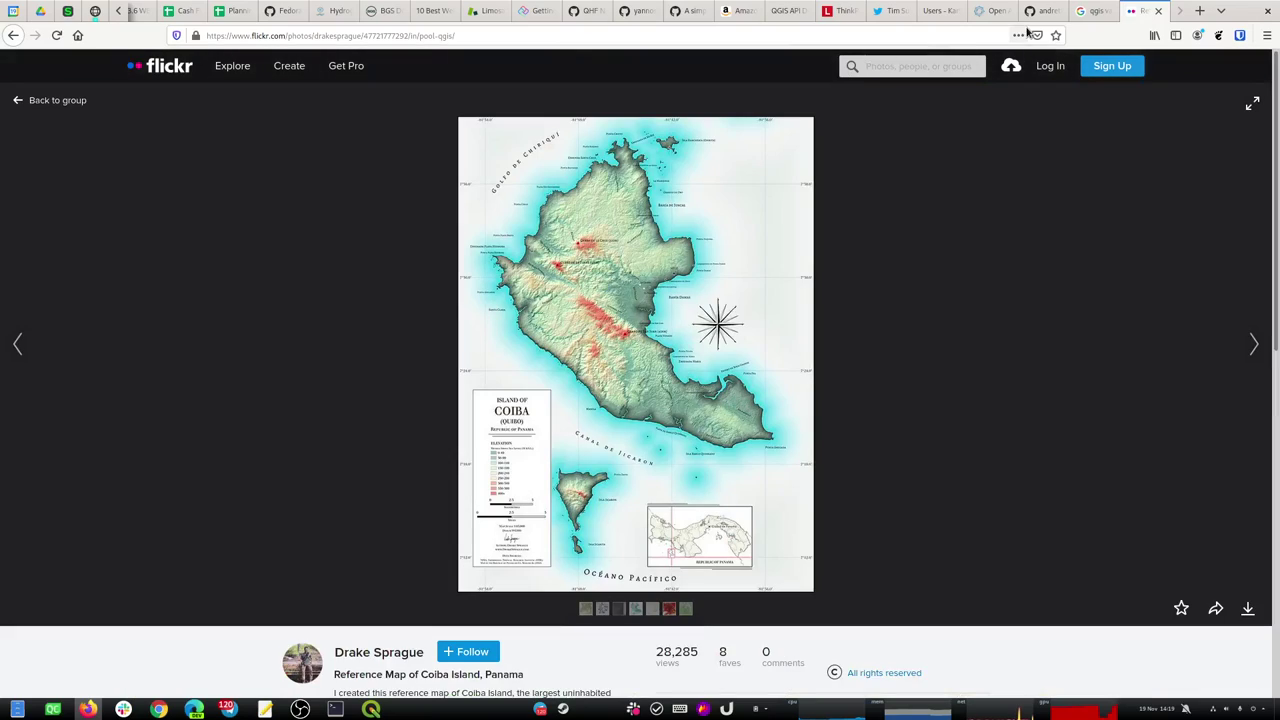
{"action": "left_click", "coordinate": [895, 8]}
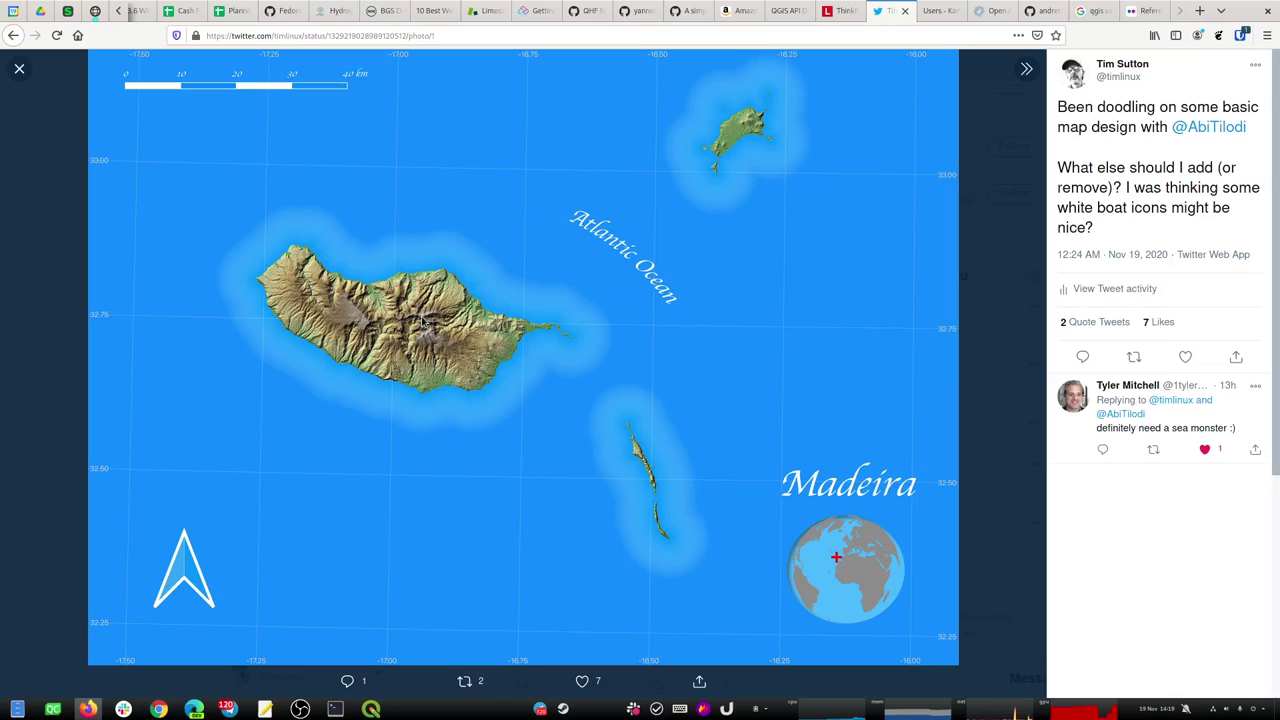
Switch to QGIS and look up the QuickOSM plugin's details among all plugins by searching for "quick".
{"action": "key", "text": "alt+Tab"}
{"action": "key", "text": "alt+Tab"}
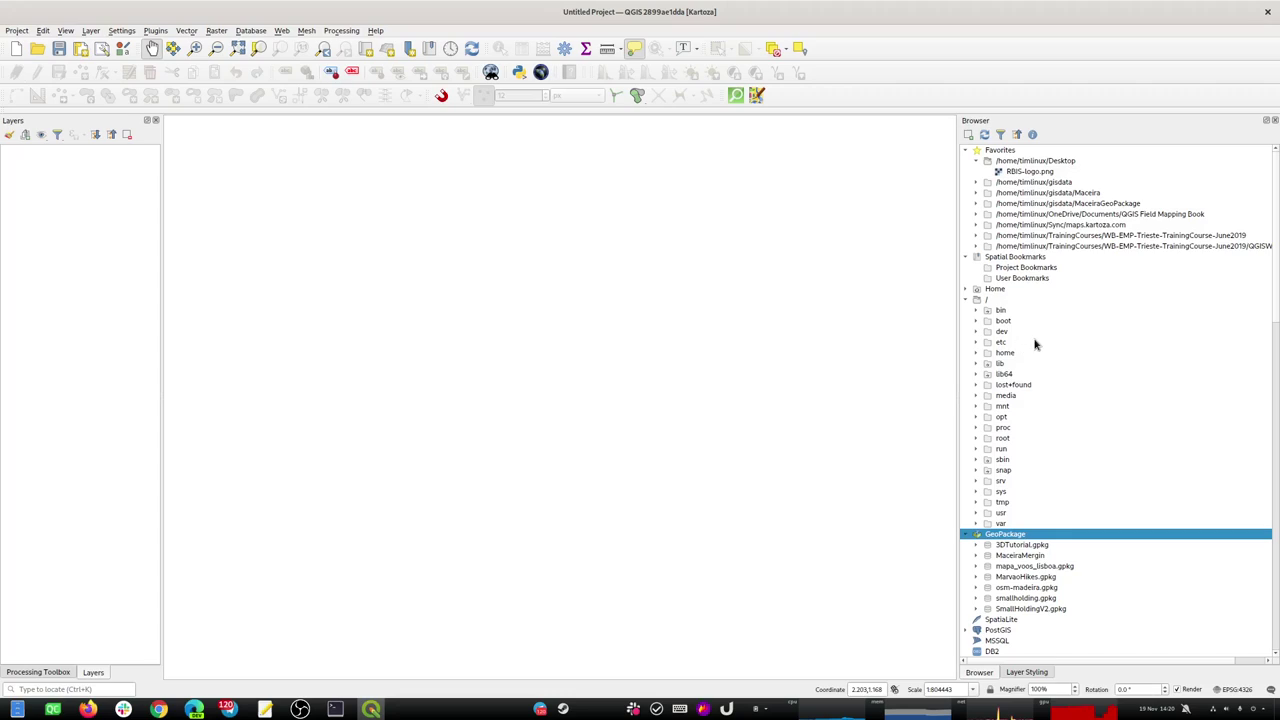
{"action": "left_click", "coordinate": [158, 31]}
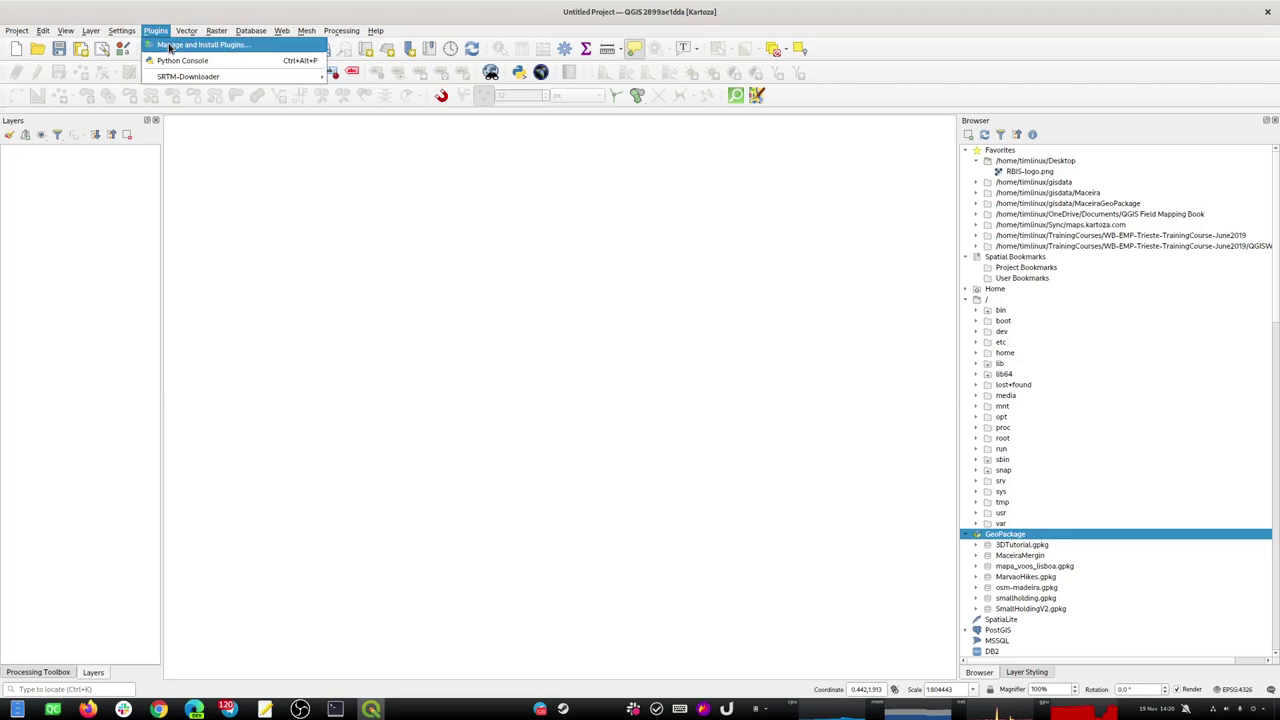
{"action": "left_click", "coordinate": [171, 48]}
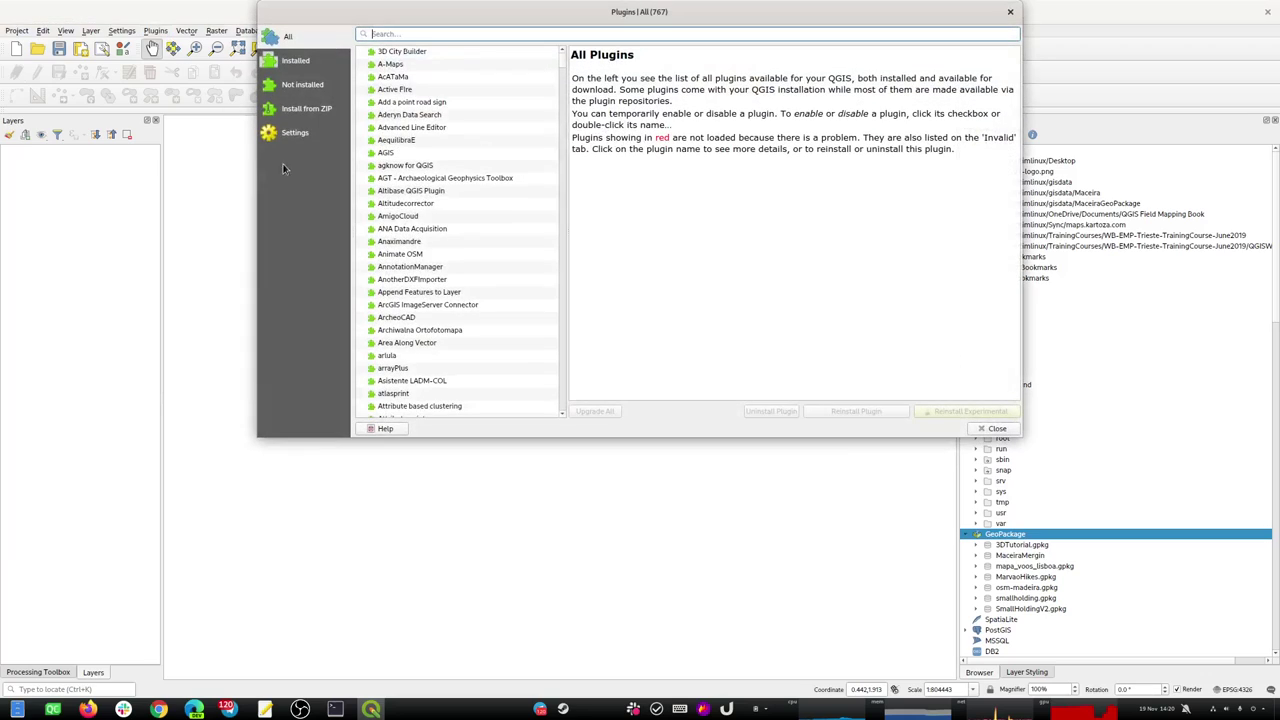
{"action": "type", "text": "quick"}
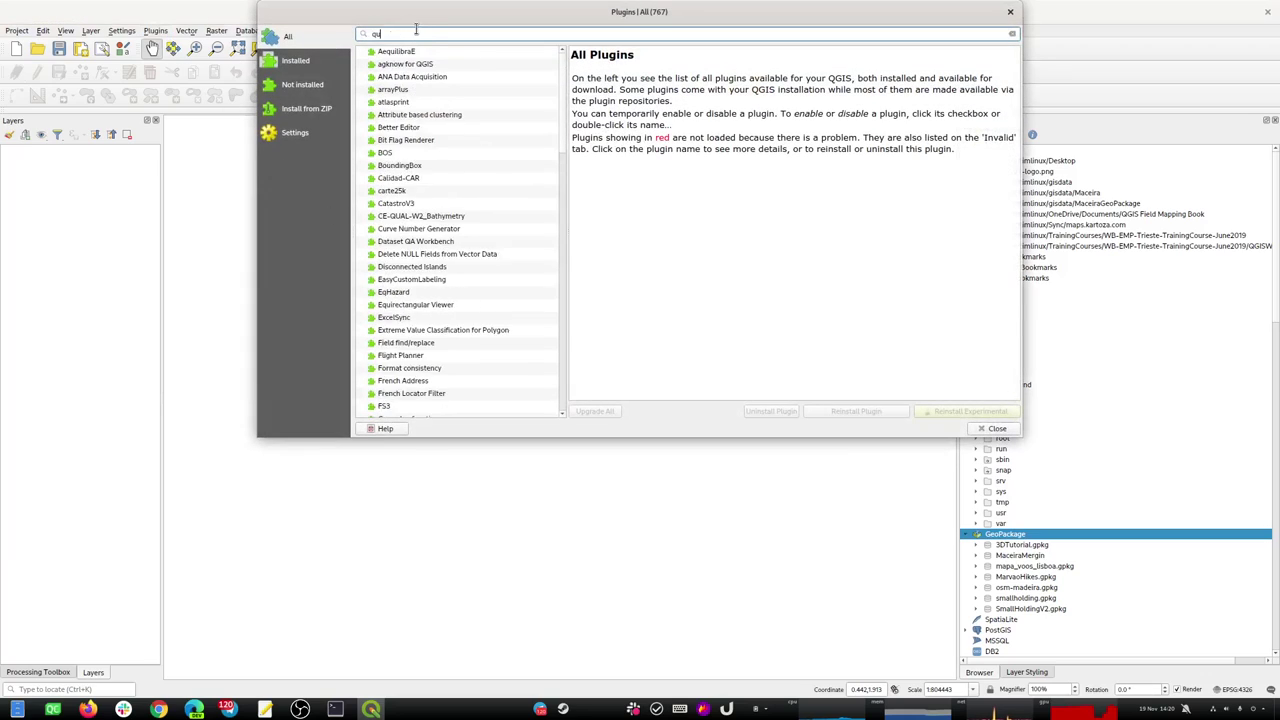
{"action": "left_click", "coordinate": [408, 229]}
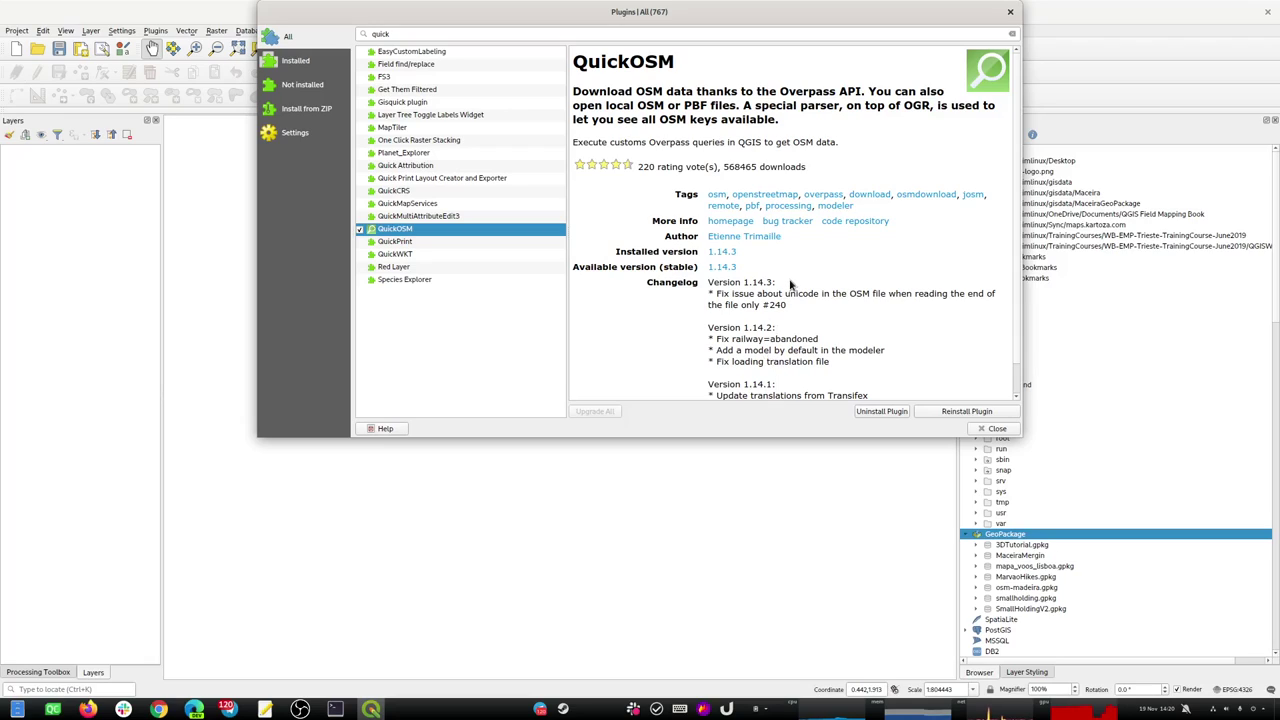
Look up the SRTM-Downloader plugin by searching for "srtm", and close the plugin manager.
{"action": "left_click", "coordinate": [421, 33]}
{"action": "key", "text": "ctrl+a"}
{"action": "type", "text": "srtm"}
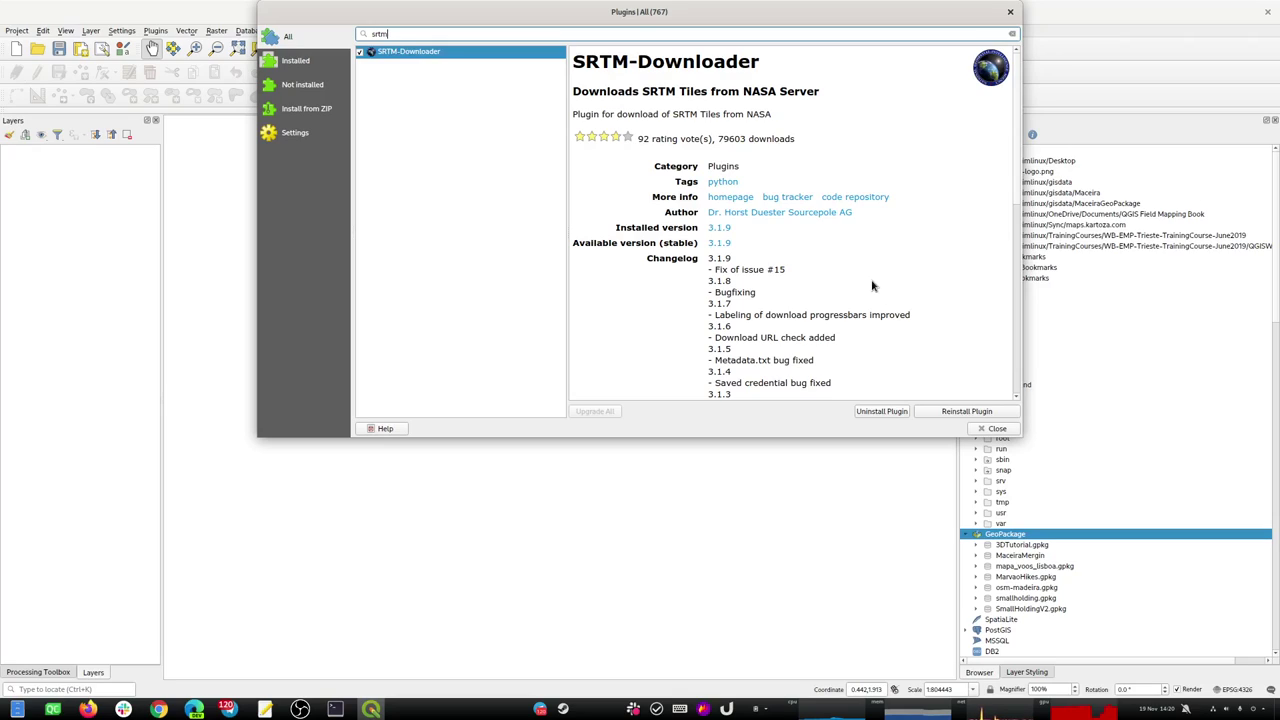
{"action": "left_click", "coordinate": [1009, 13]}
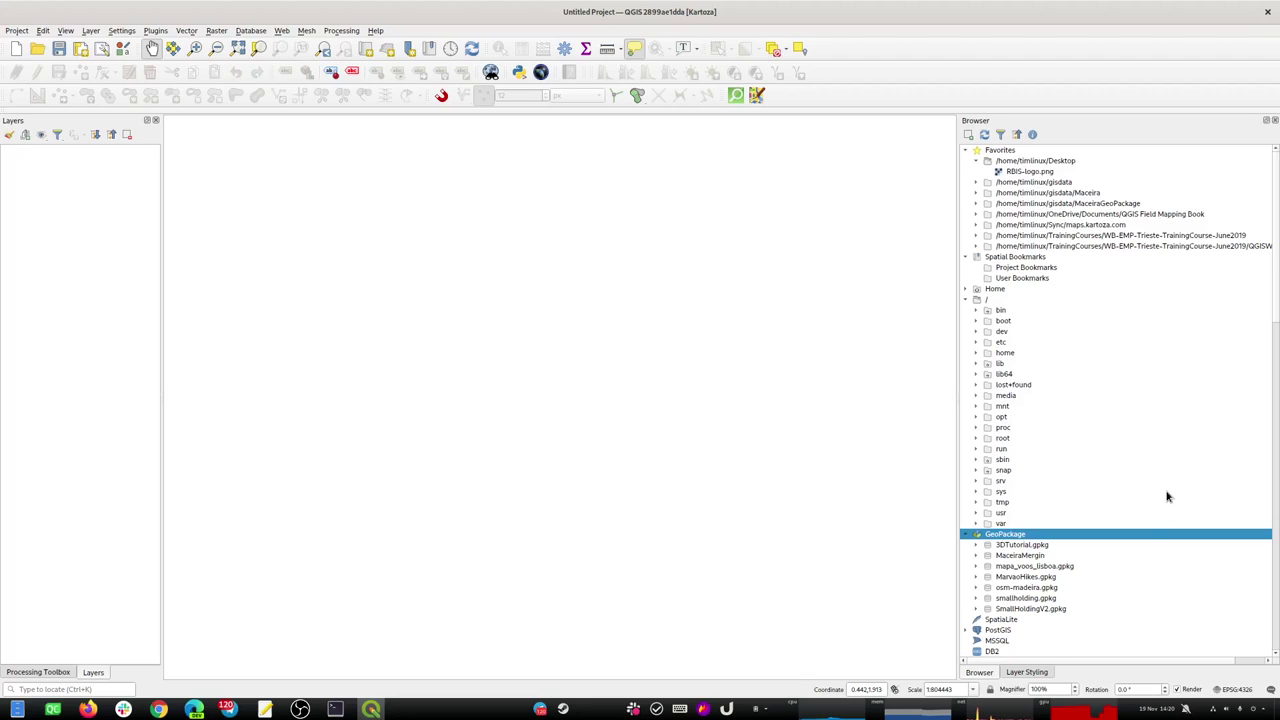
Add the OpenStreetMap tile layer to the project and frame the Hawaiian islands of Niihau and Kauai in the canvas.
{"action": "scroll", "coordinate": [1167, 496], "scroll_direction": "down", "scroll_amount": 15}
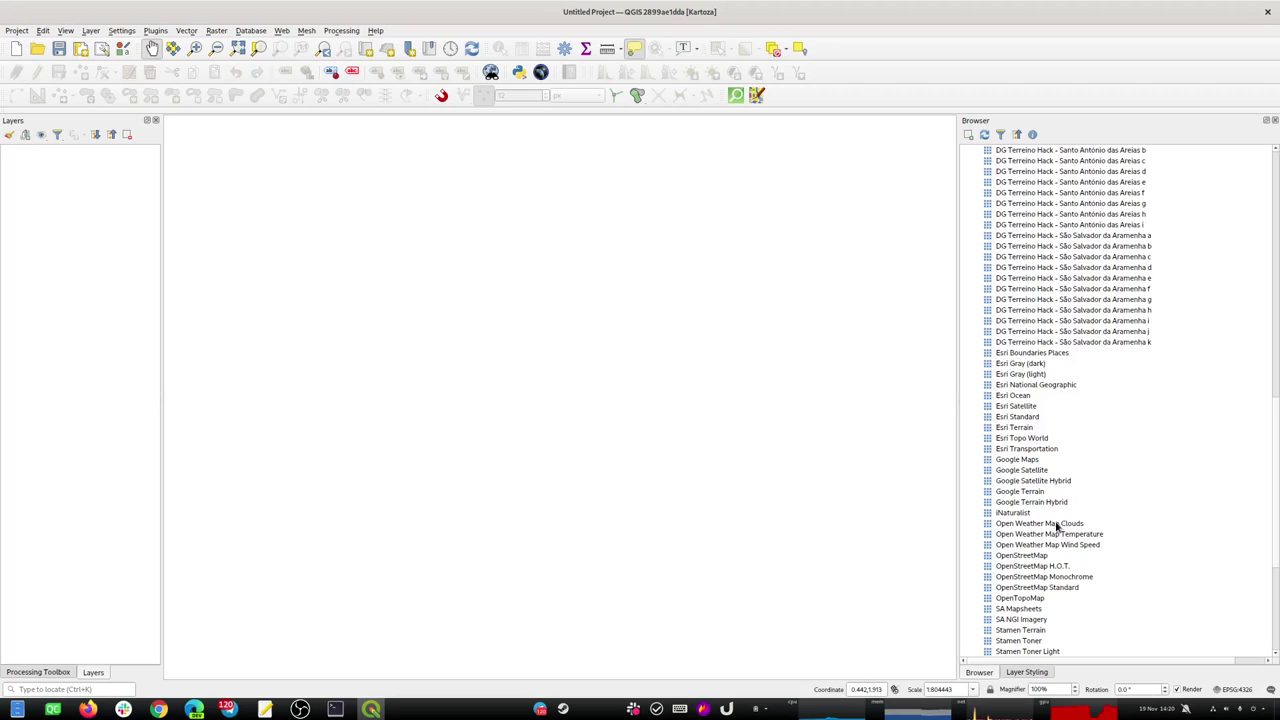
{"action": "left_click_drag", "start_coordinate": [1022, 556], "coordinate": [628, 490]}
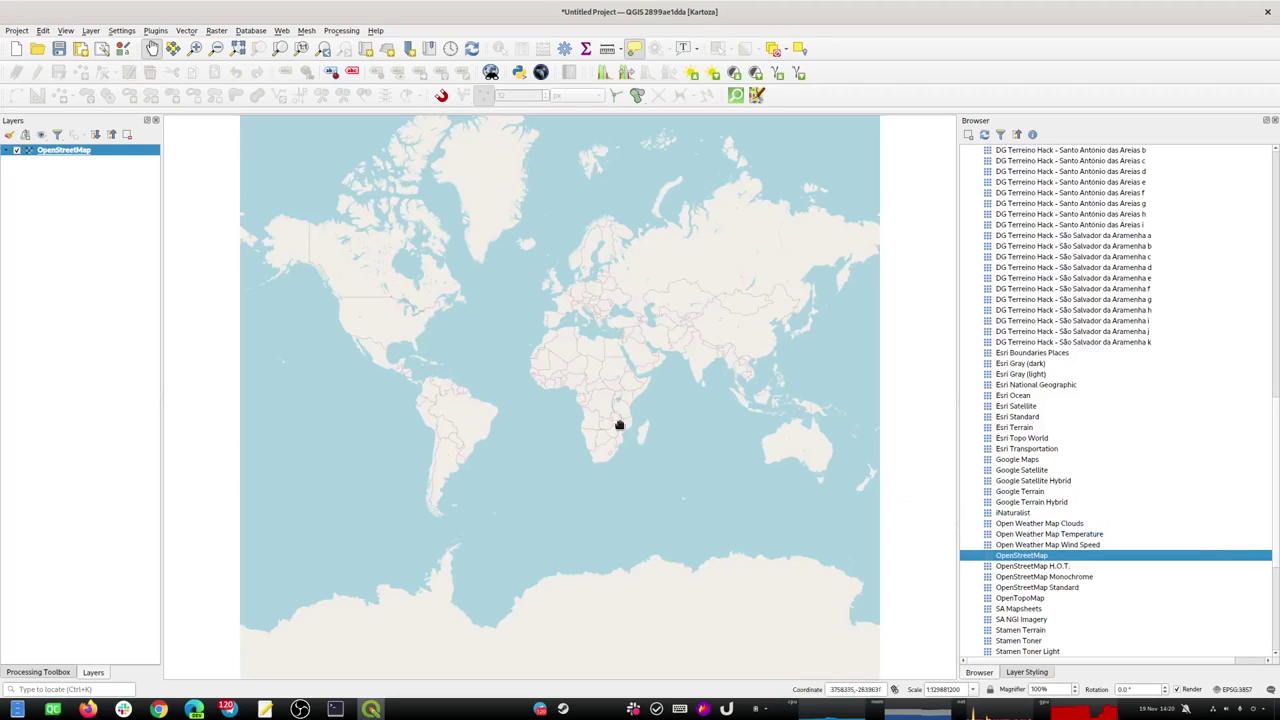
{"action": "left_click_drag", "start_coordinate": [257, 329], "coordinate": [368, 423]}
{"action": "left_click_drag", "start_coordinate": [261, 242], "coordinate": [370, 347]}
{"action": "left_click_drag", "start_coordinate": [572, 338], "coordinate": [728, 500]}
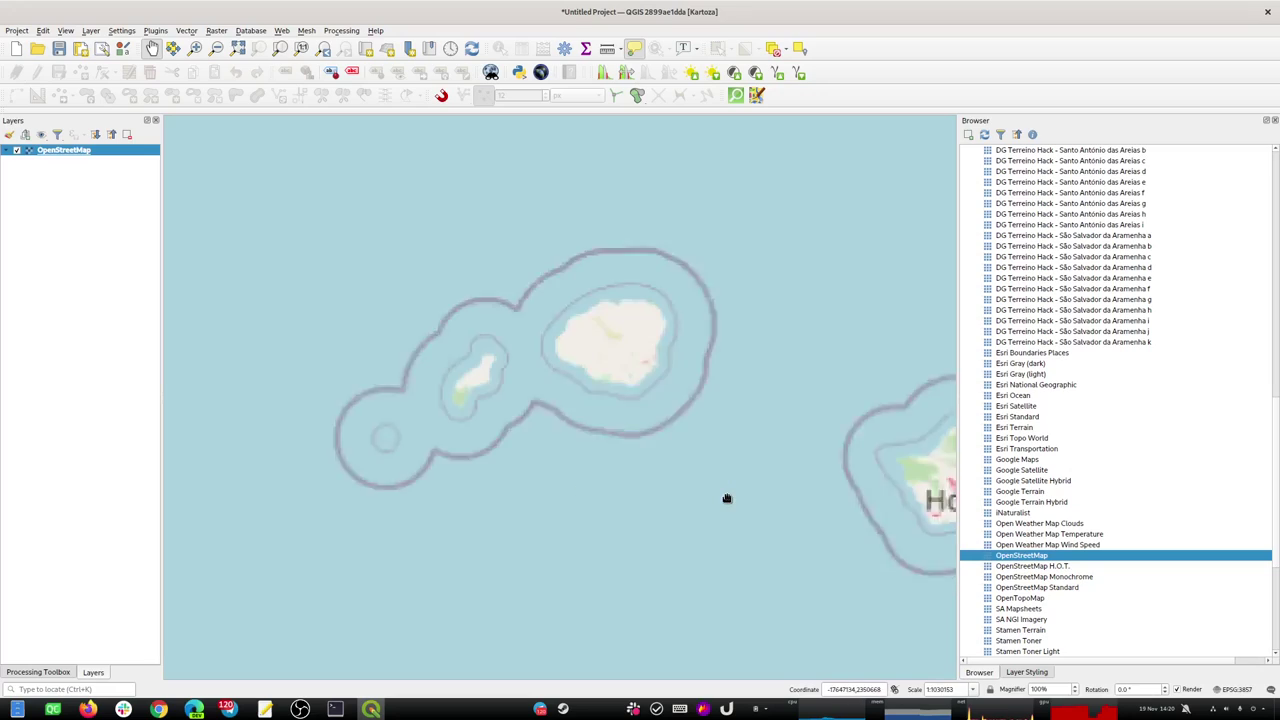
{"action": "left_click_drag", "start_coordinate": [292, 190], "coordinate": [777, 554]}
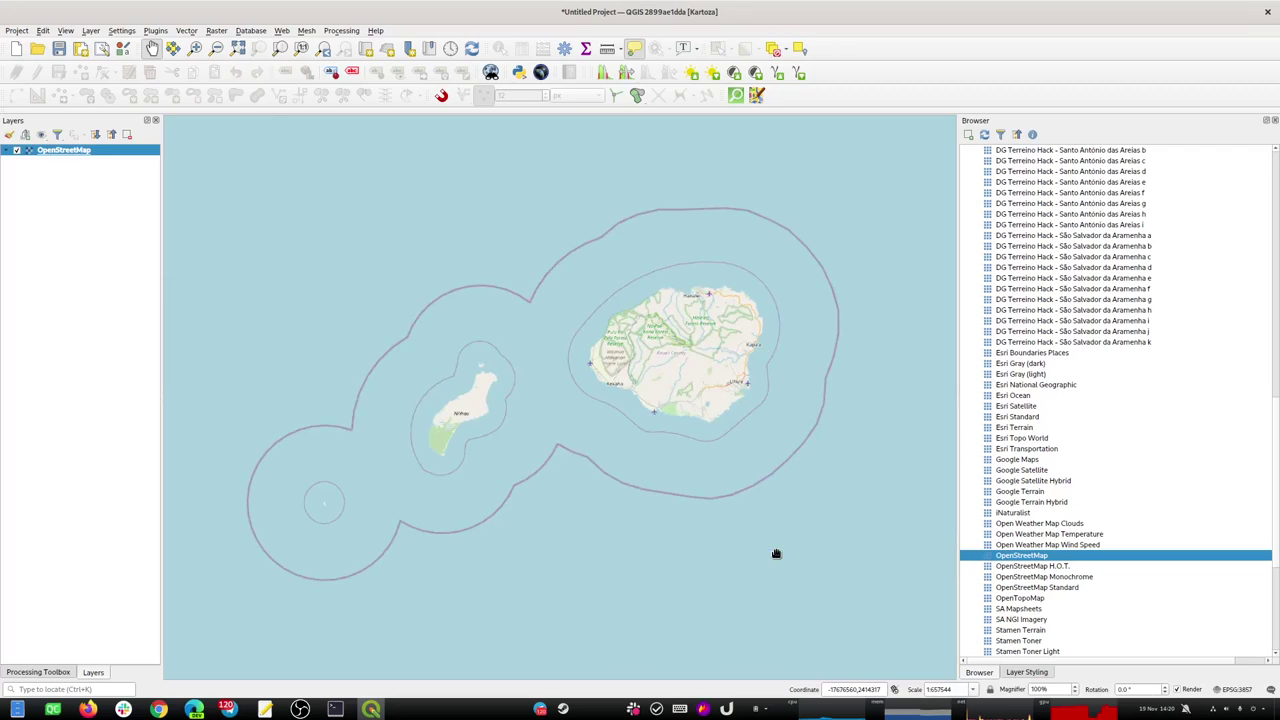
{"action": "left_click_drag", "start_coordinate": [590, 375], "coordinate": [599, 381]}
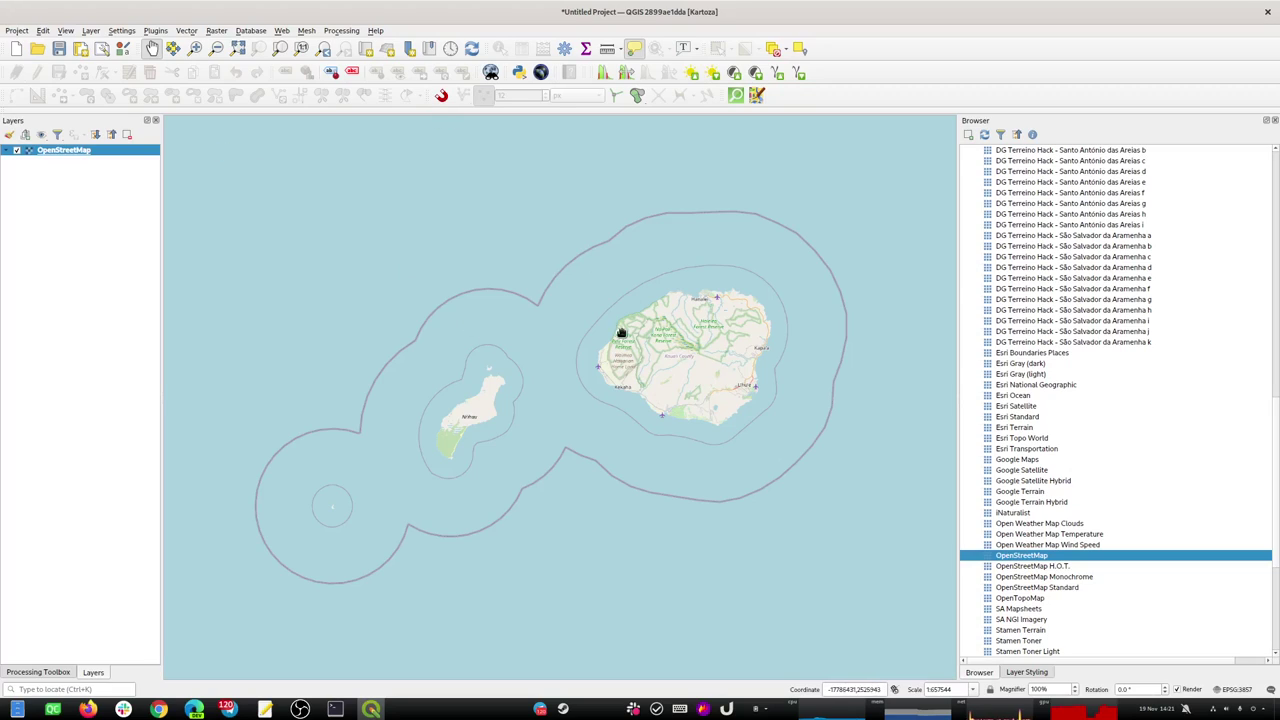
Use QuickOSM to download all OSM objects with the key "place" within the Canvas Extent, and close the dialog.
{"action": "left_click", "coordinate": [736, 96]}
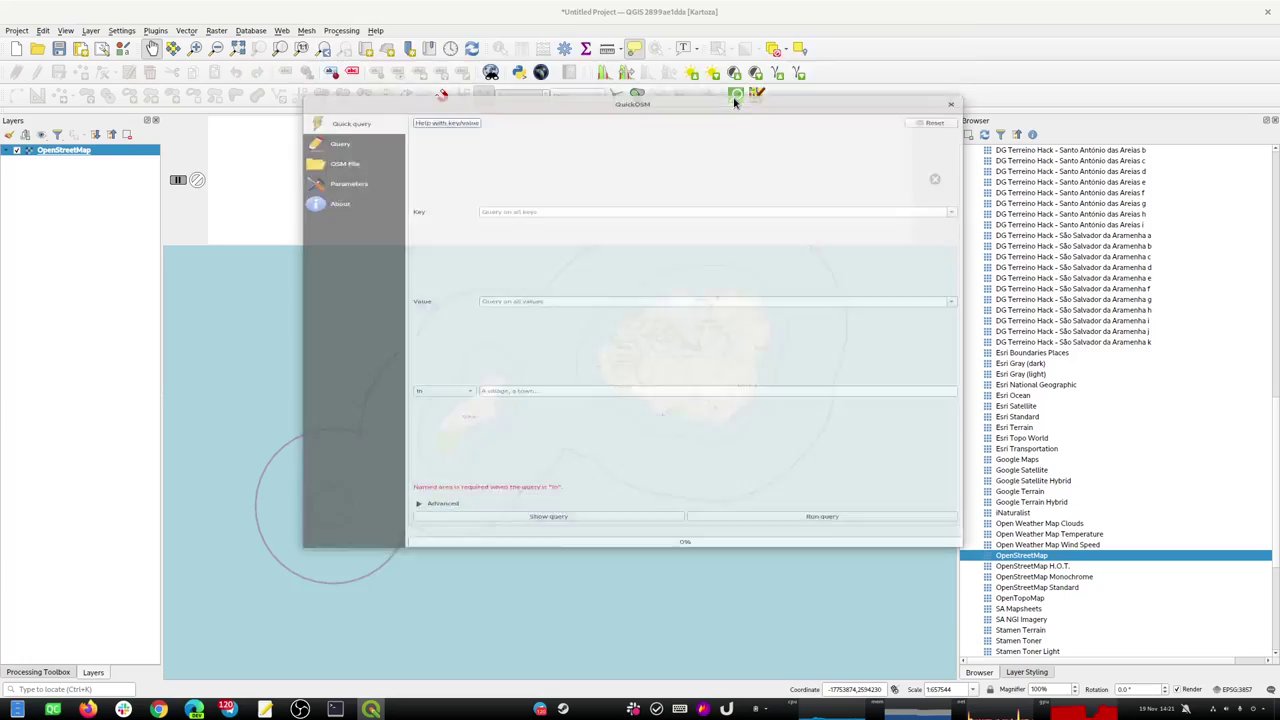
{"action": "left_click", "coordinate": [528, 175]}
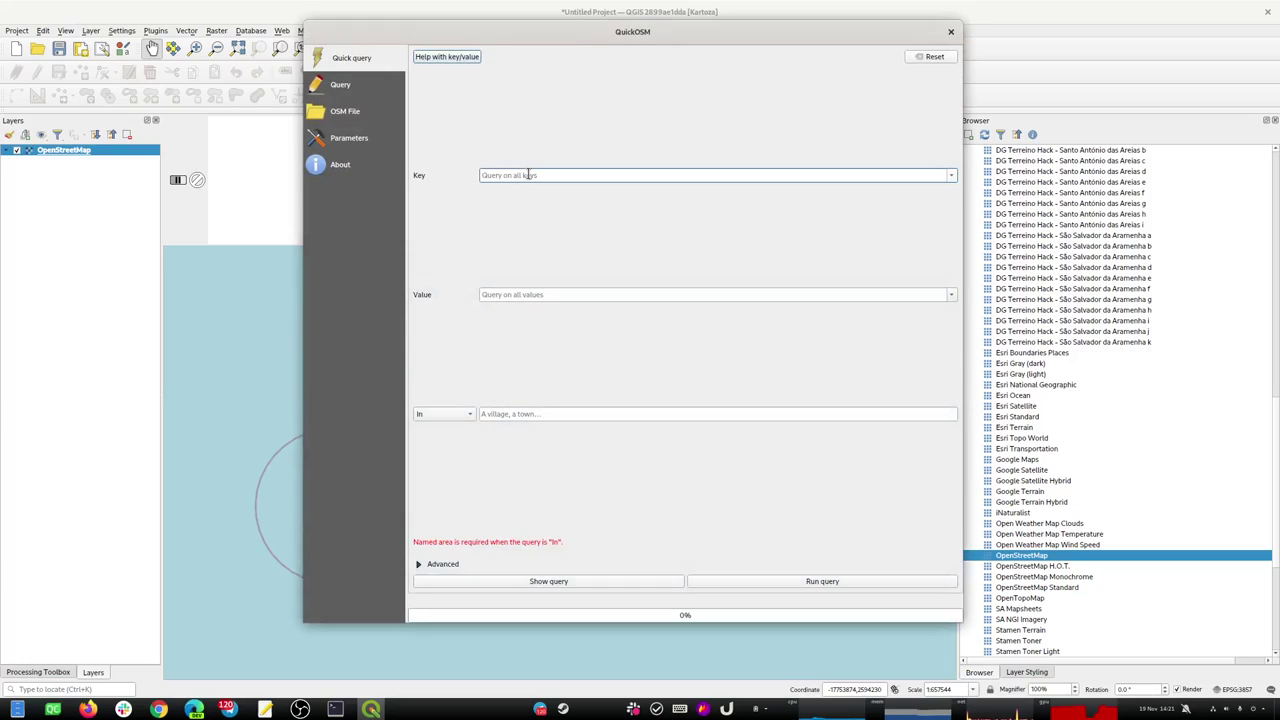
{"action": "type", "text": "place"}
{"action": "key", "text": "Return"}
{"action": "left_click", "coordinate": [468, 414]}
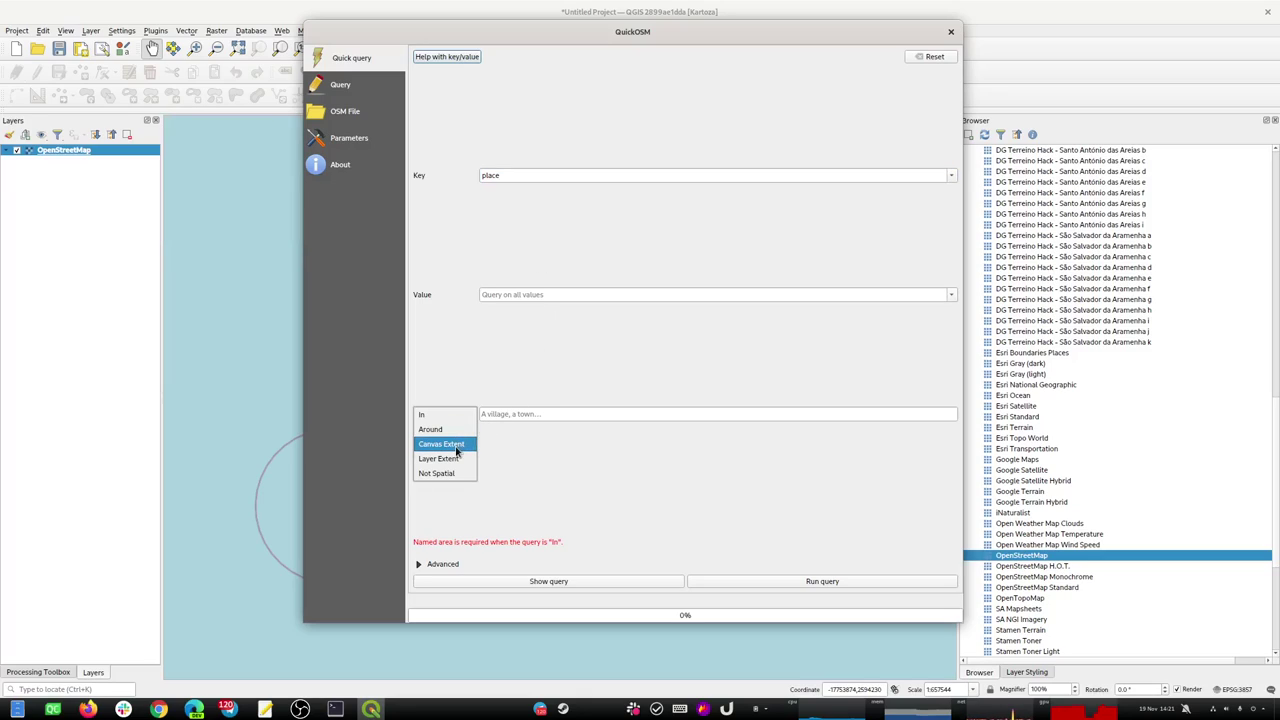
{"action": "left_click", "coordinate": [456, 445]}
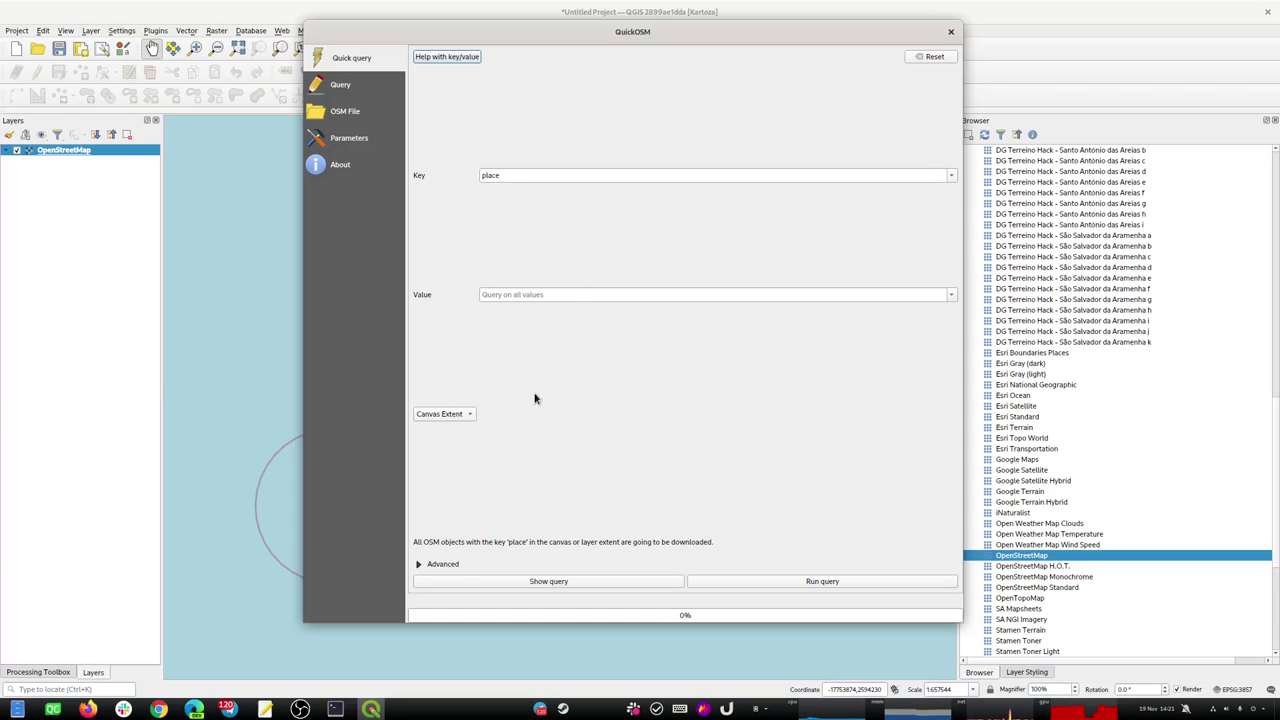
{"action": "left_click", "coordinate": [789, 580]}
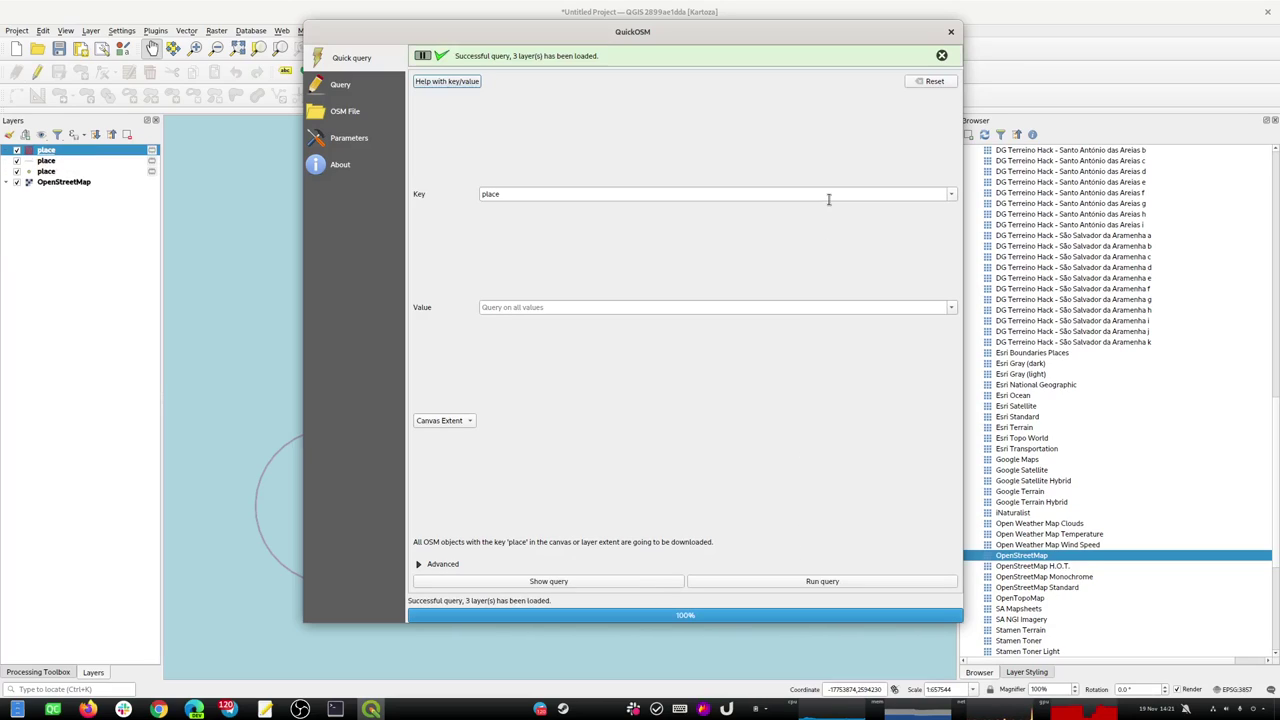
{"action": "left_click", "coordinate": [951, 34]}
Place the polygon place layer below the other two place layers and remove the OpenStreetMap layer from the project.
{"action": "left_click_drag", "start_coordinate": [45, 154], "coordinate": [57, 178]}
{"action": "left_click", "coordinate": [57, 185]}
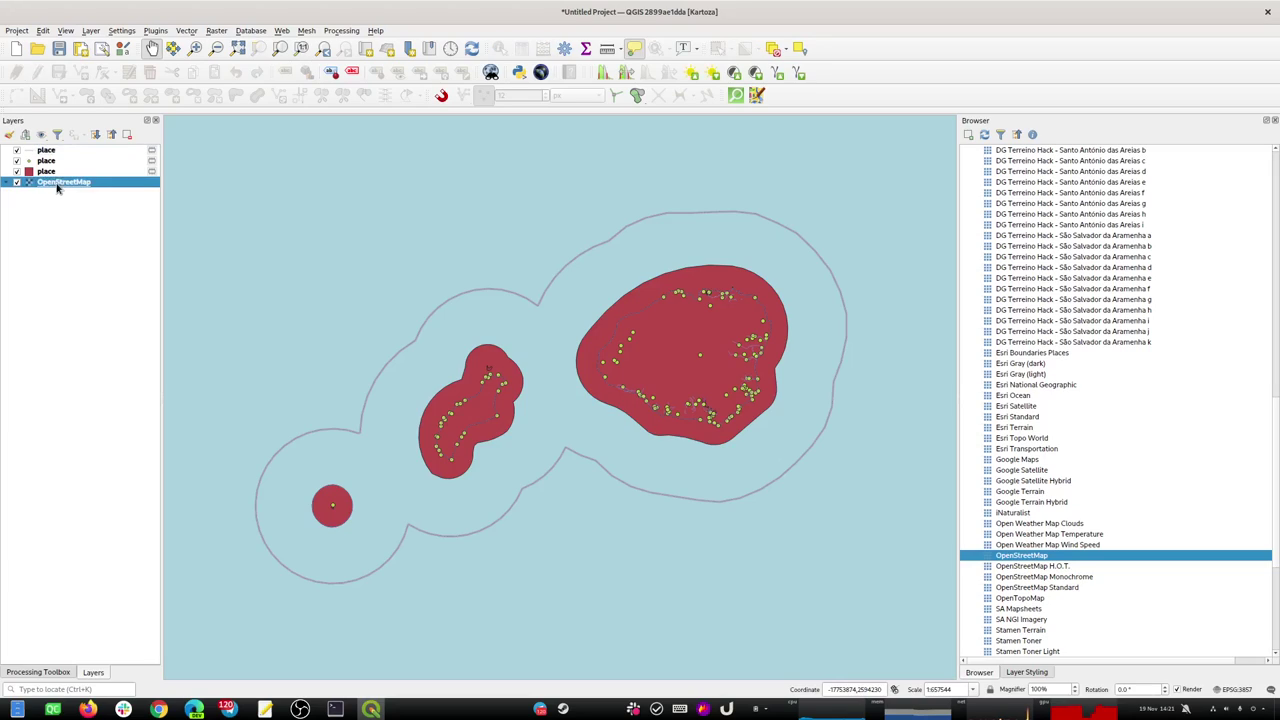
{"action": "key", "text": "ctrl+d"}
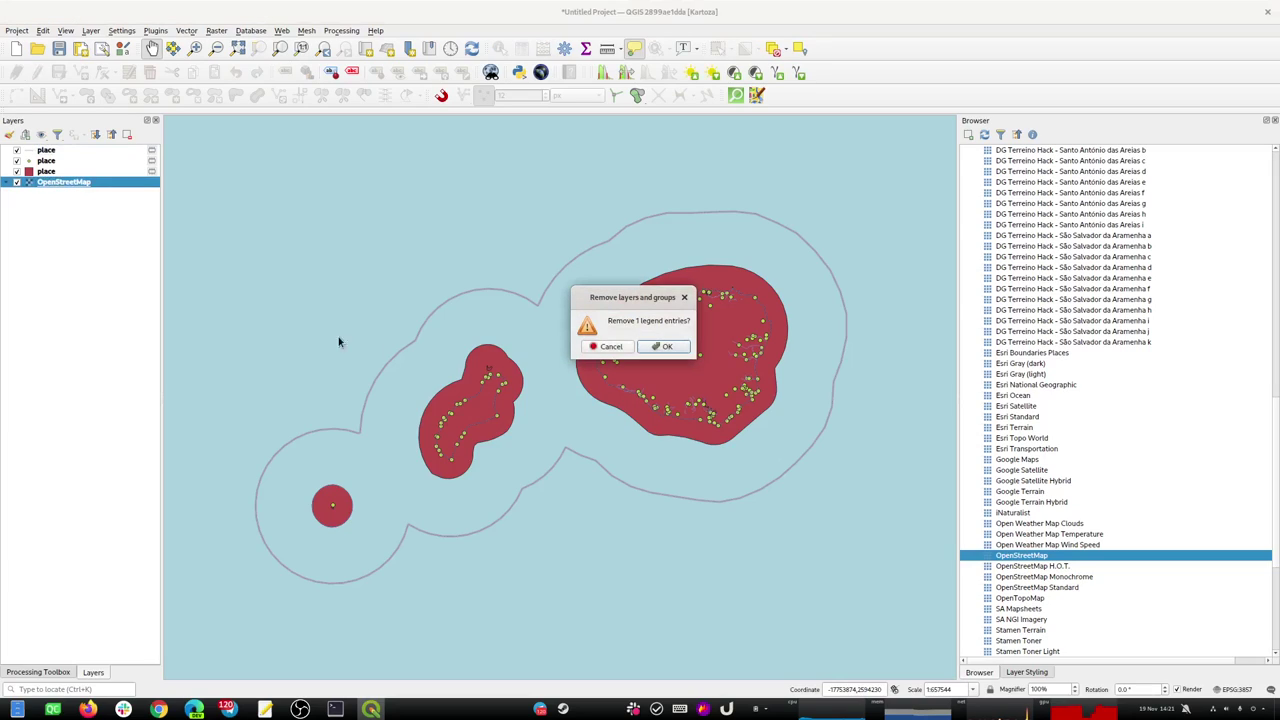
{"action": "left_click", "coordinate": [666, 347]}
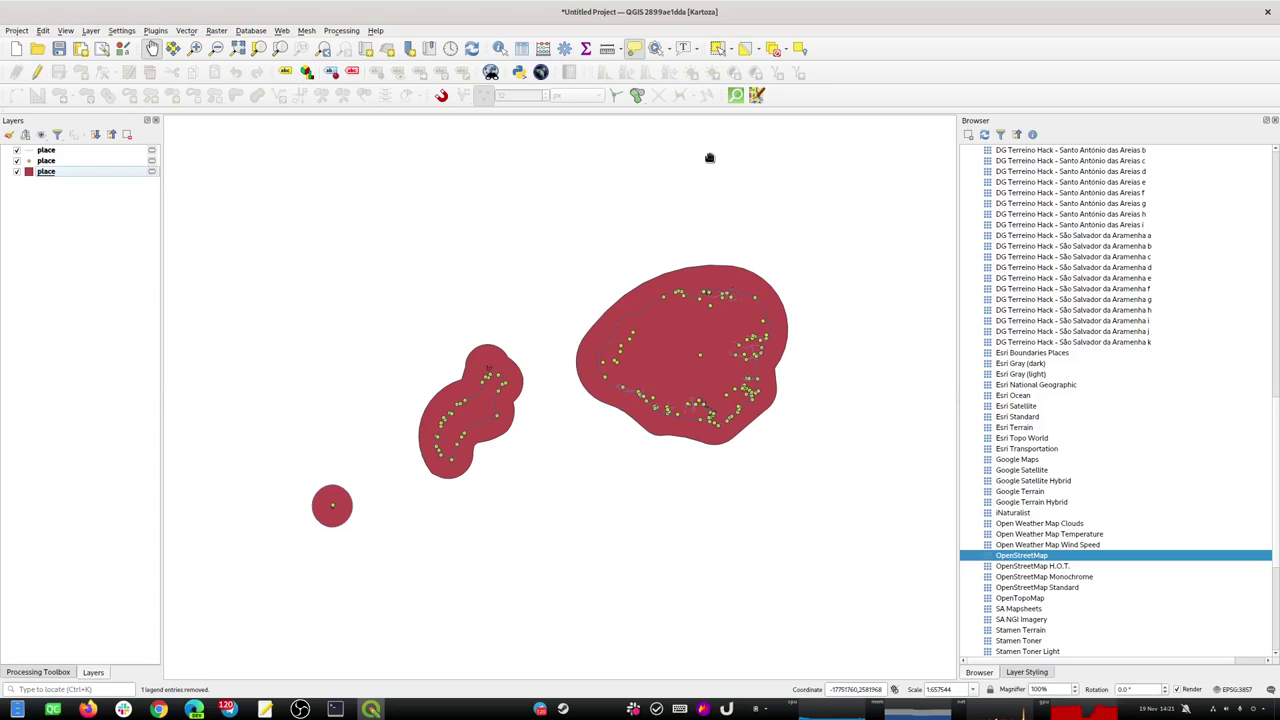
Download the SRTM elevation tiles for the canvas extent with SRTM-Downloader, confirming the Earthdata login, and load them into the project.
{"action": "left_click", "coordinate": [540, 72]}
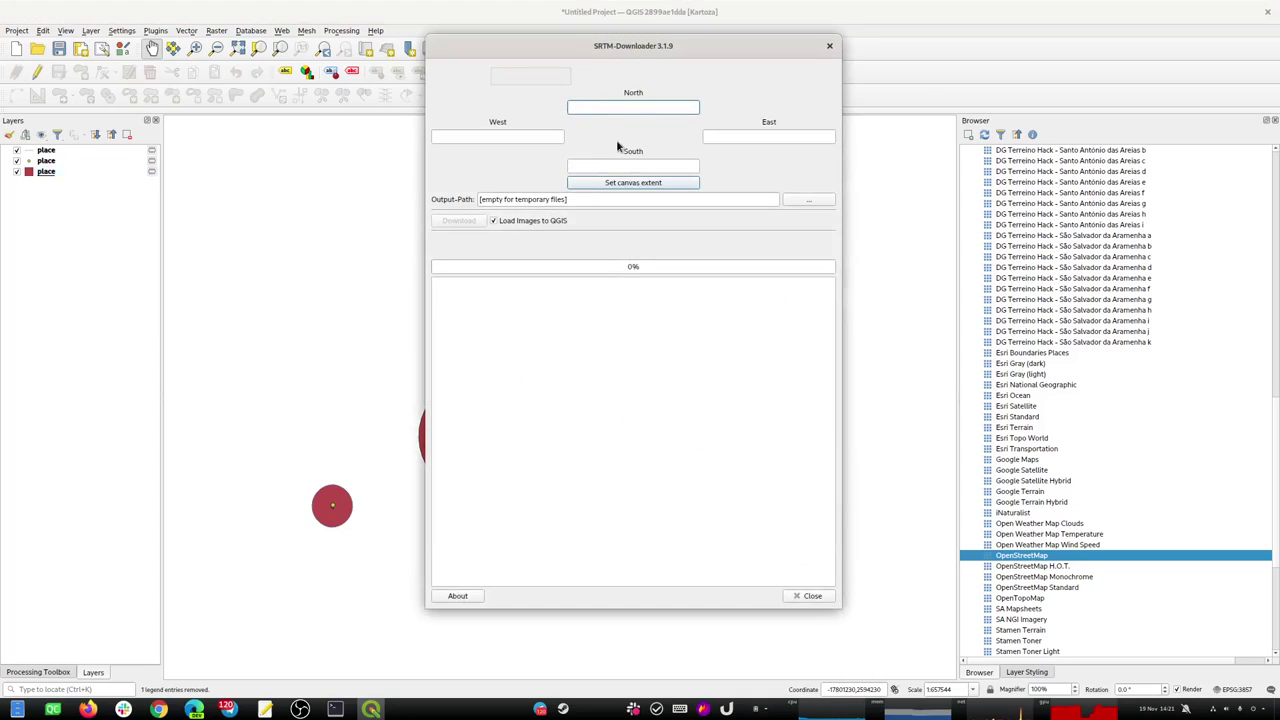
{"action": "left_click", "coordinate": [618, 184]}
{"action": "left_click", "coordinate": [458, 222]}
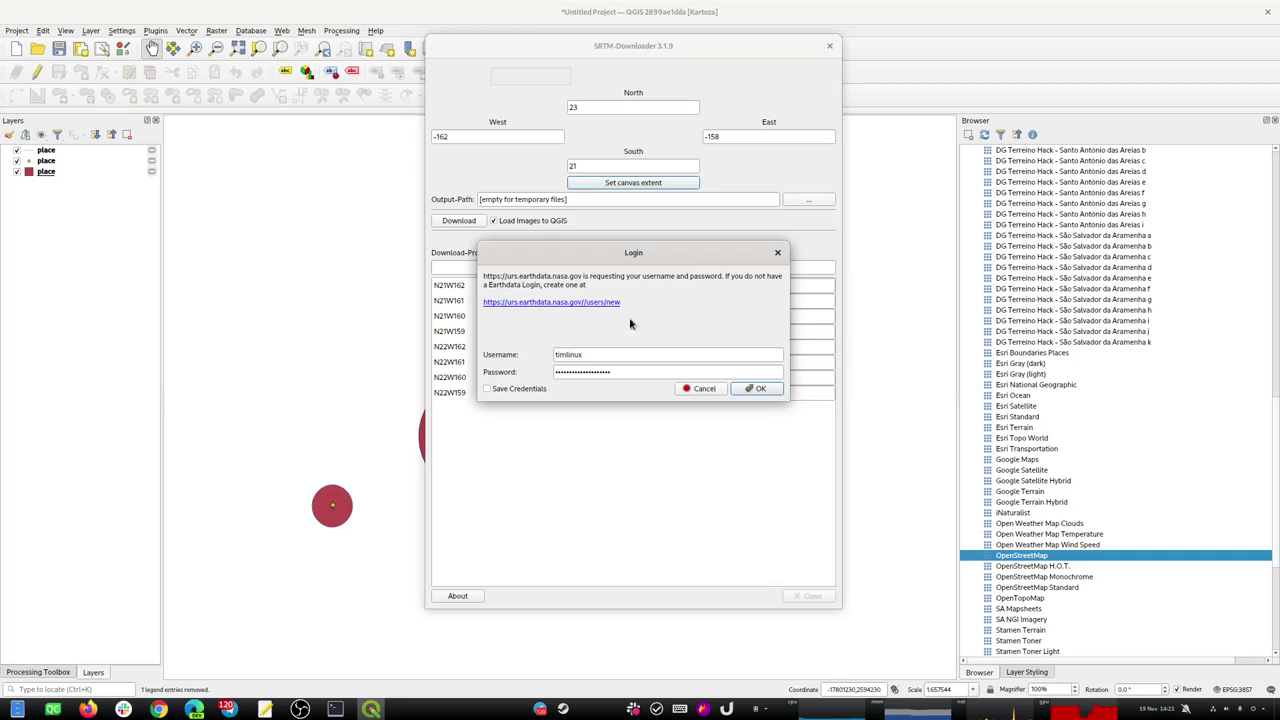
{"action": "left_click", "coordinate": [760, 389]}
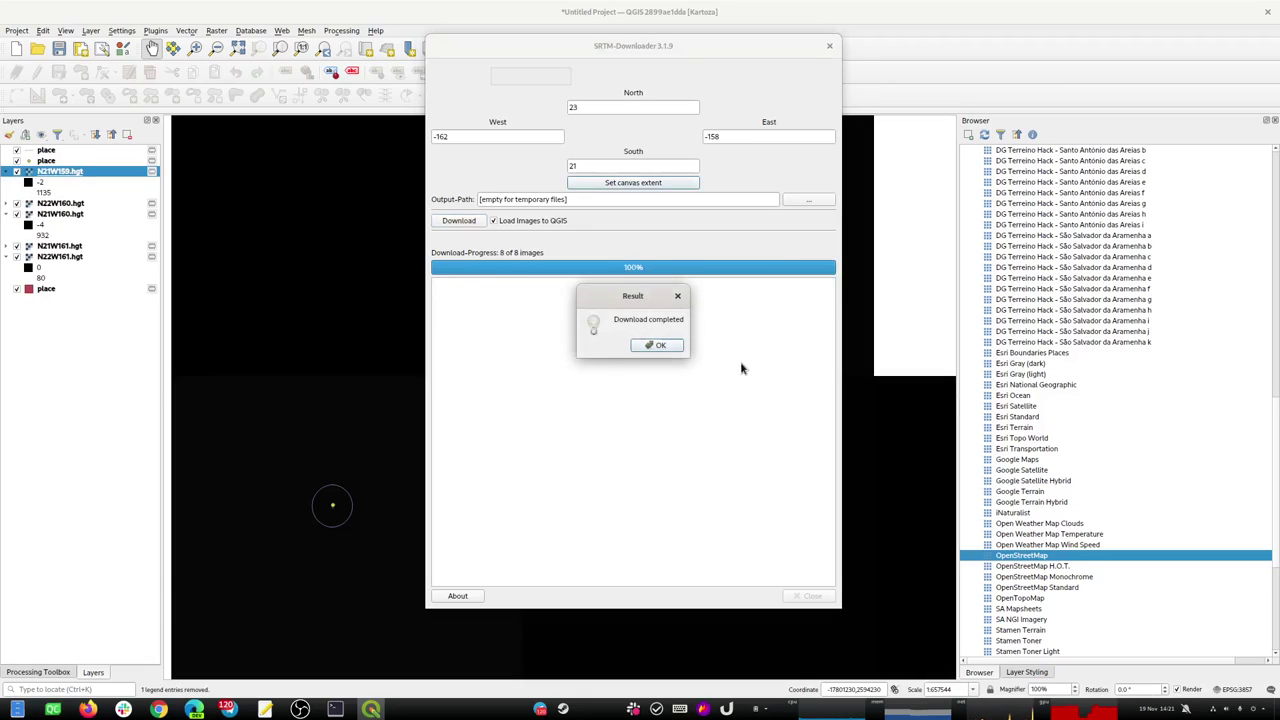
{"action": "left_click", "coordinate": [647, 346]}
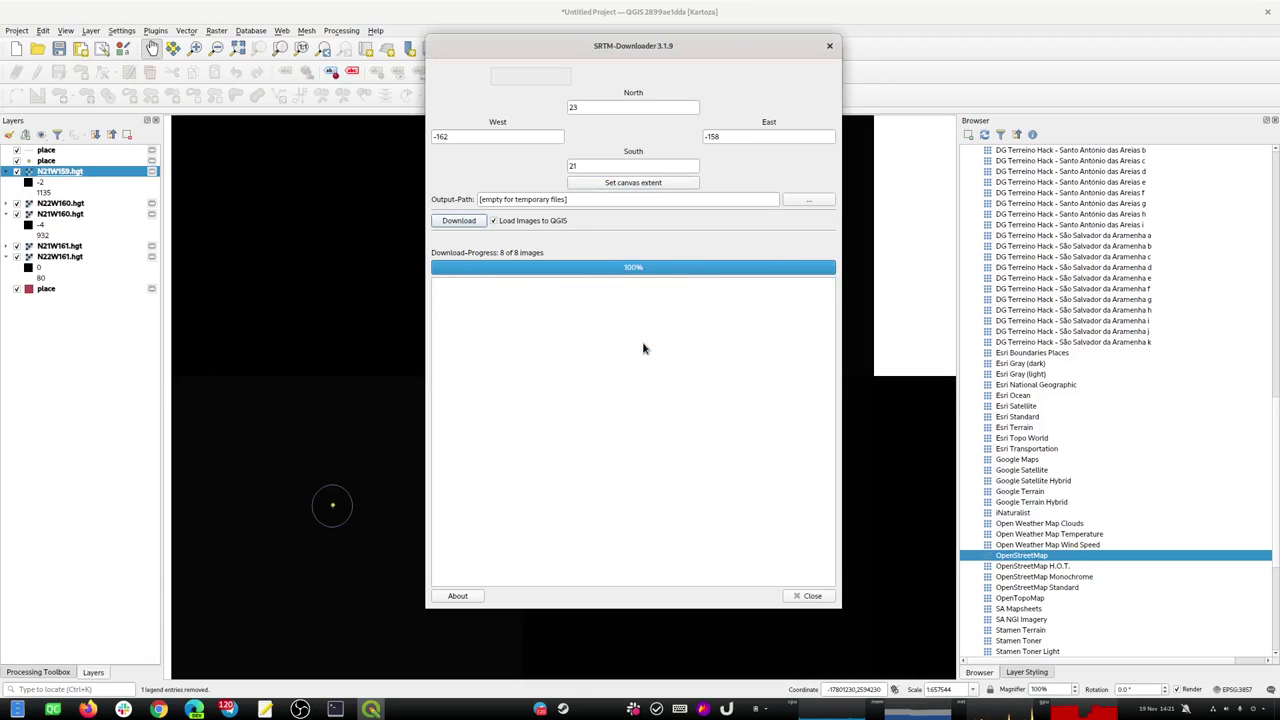
Close the SRTM downloader and set the project CRS to WGS 84 / UTM zone 4N (EPSG:32604).
{"action": "left_click", "coordinate": [829, 45]}
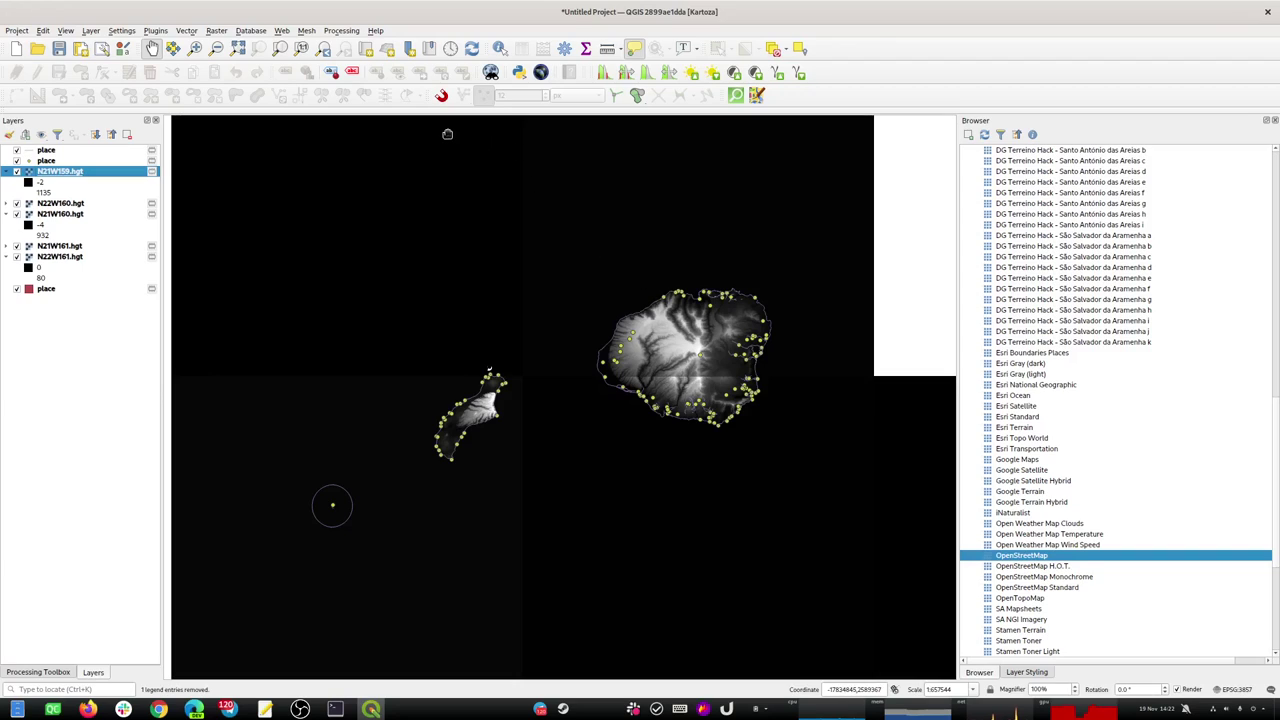
{"action": "left_click_drag", "start_coordinate": [1108, 555], "coordinate": [1111, 552]}
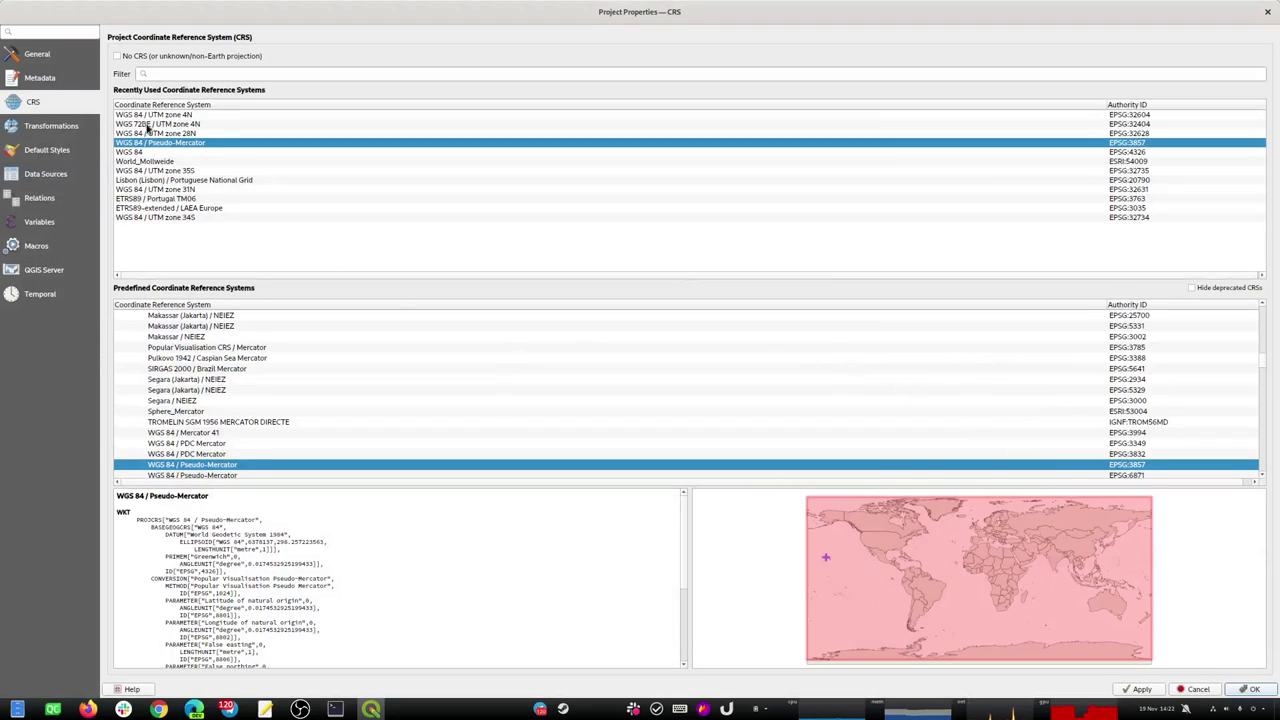
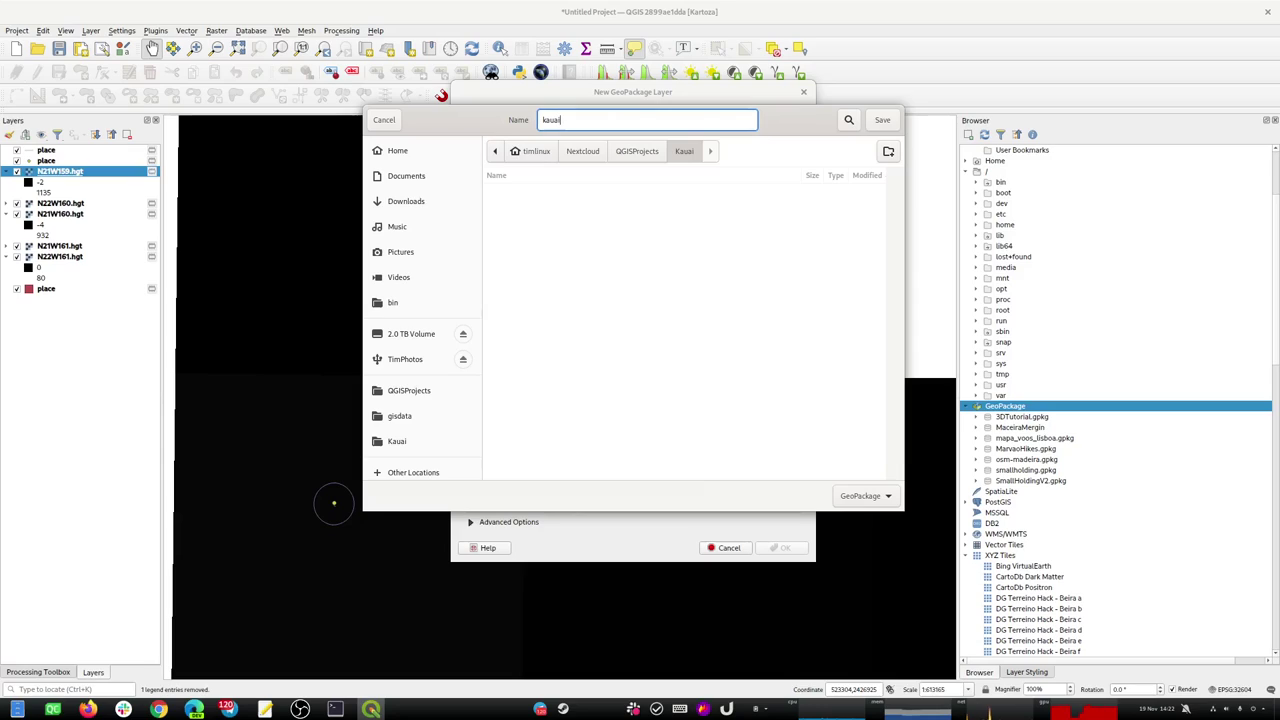
Save the new GeoPackage database as kauai.gpkg, with CompoundCurve geometry and the project CRS EPSG:32604 - WGS 84 / UTM zone 4N.
{"action": "left_click", "coordinate": [879, 120]}
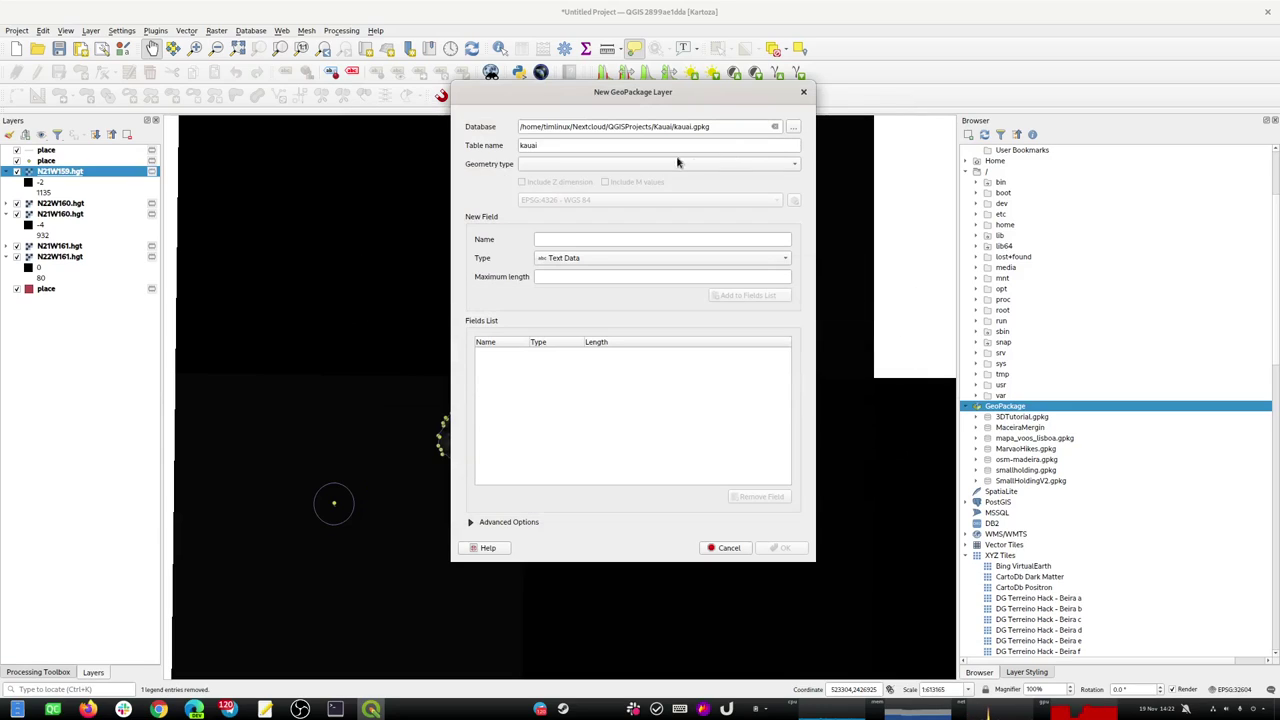
{"action": "left_click", "coordinate": [545, 165]}
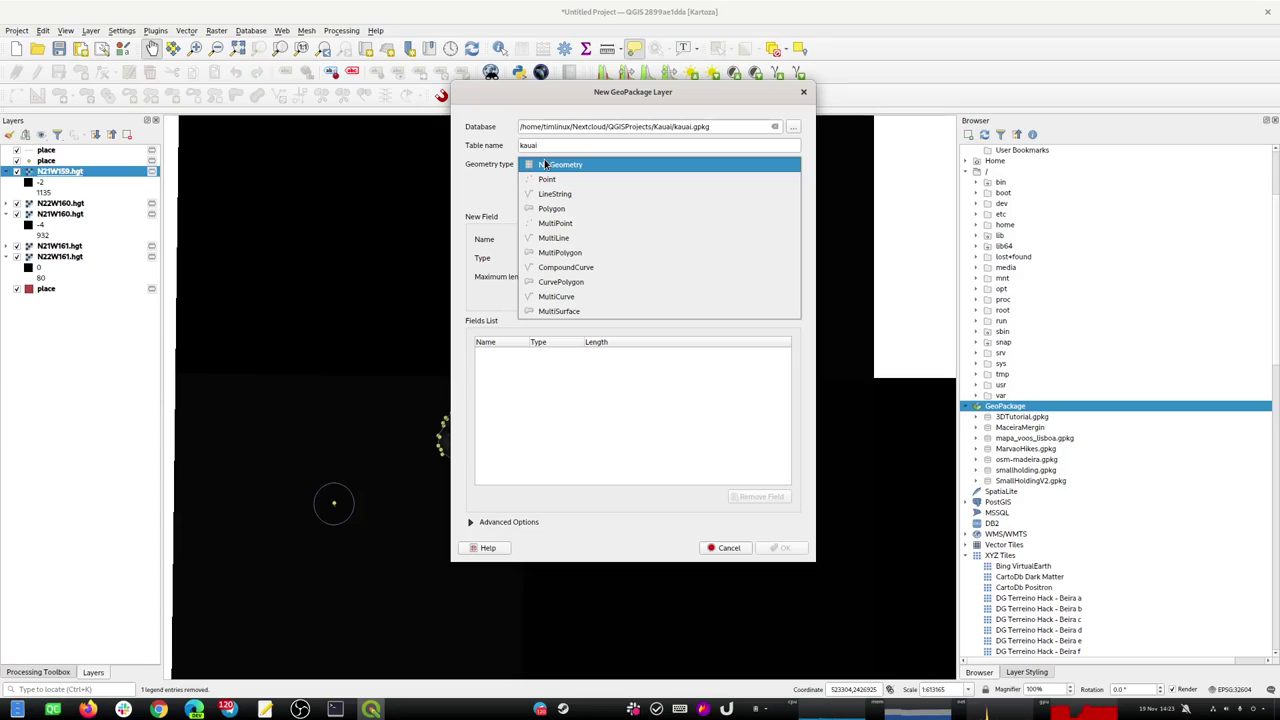
{"action": "left_click", "coordinate": [585, 270]}
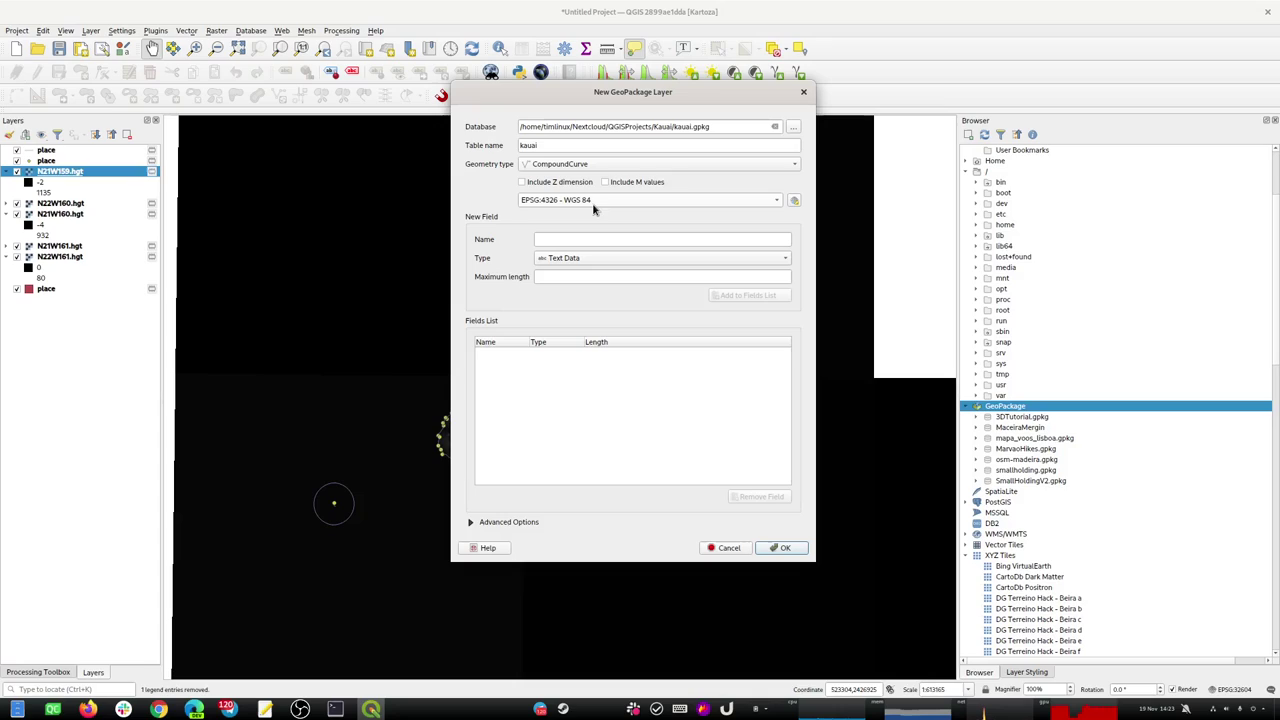
{"action": "left_click", "coordinate": [590, 202]}
{"action": "left_click", "coordinate": [590, 216]}
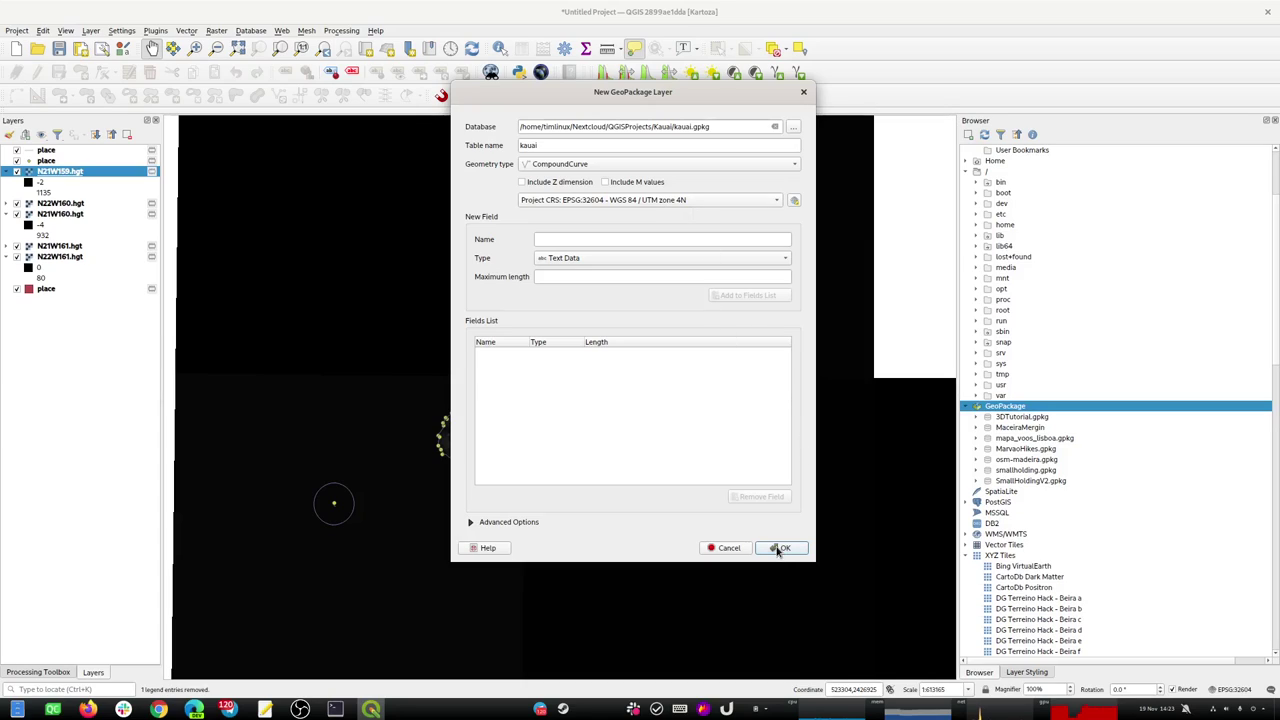
Add a text field called name to the new GeoPackage layer and create the layer.
{"action": "left_click", "coordinate": [573, 242]}
{"action": "type", "text": "name"}
{"action": "left_click", "coordinate": [720, 298]}
{"action": "left_click", "coordinate": [777, 548]}
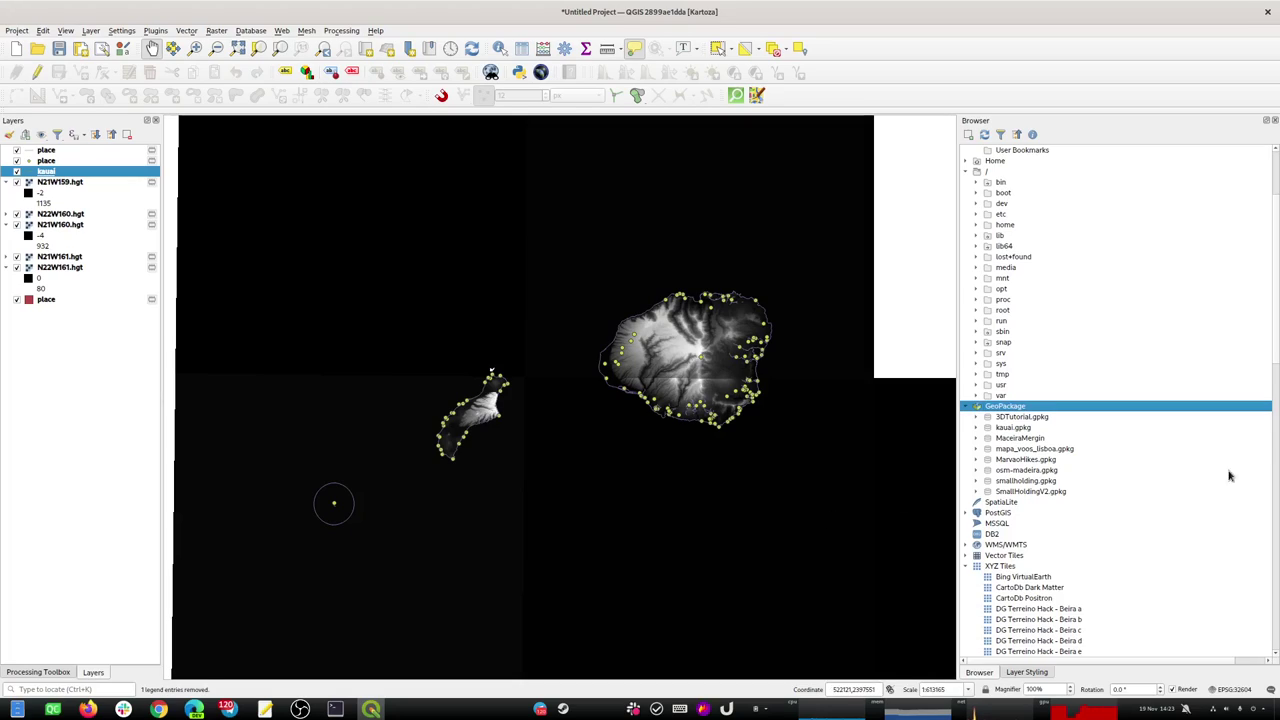
Import the line place layer into the kauai.gpkg GeoPackage.
{"action": "left_click", "coordinate": [976, 428]}
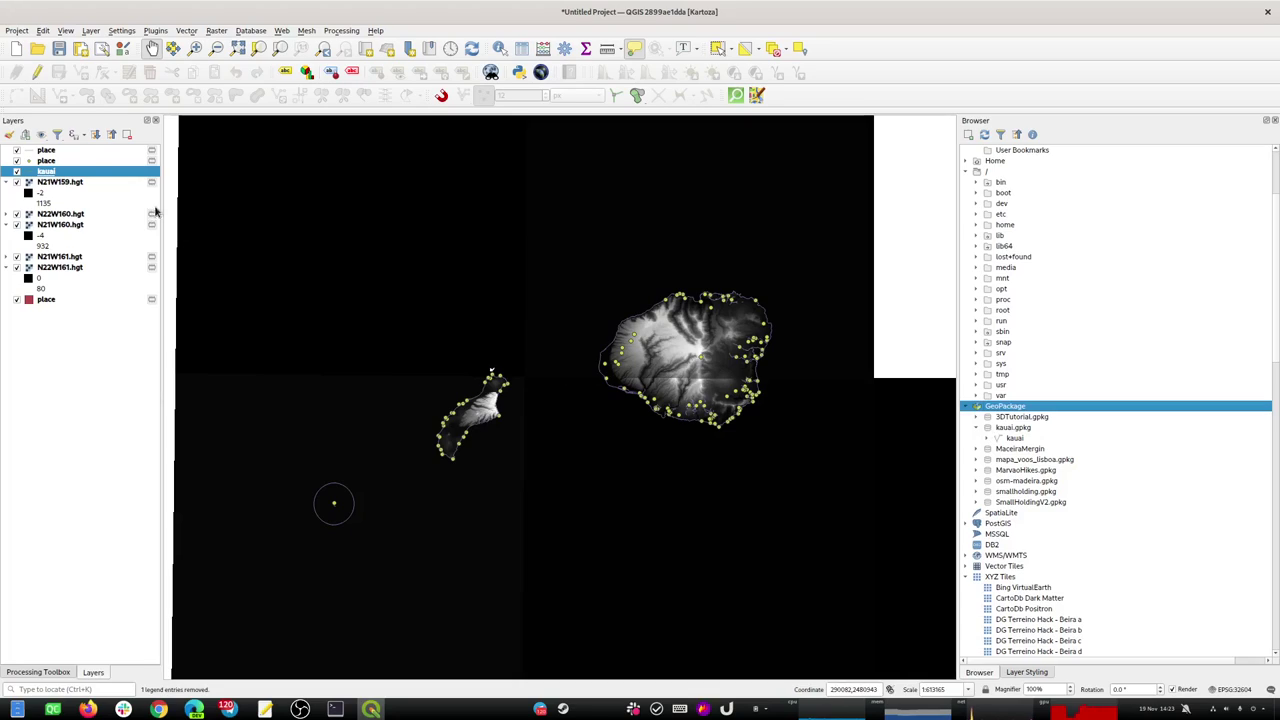
{"action": "left_click", "coordinate": [44, 151]}
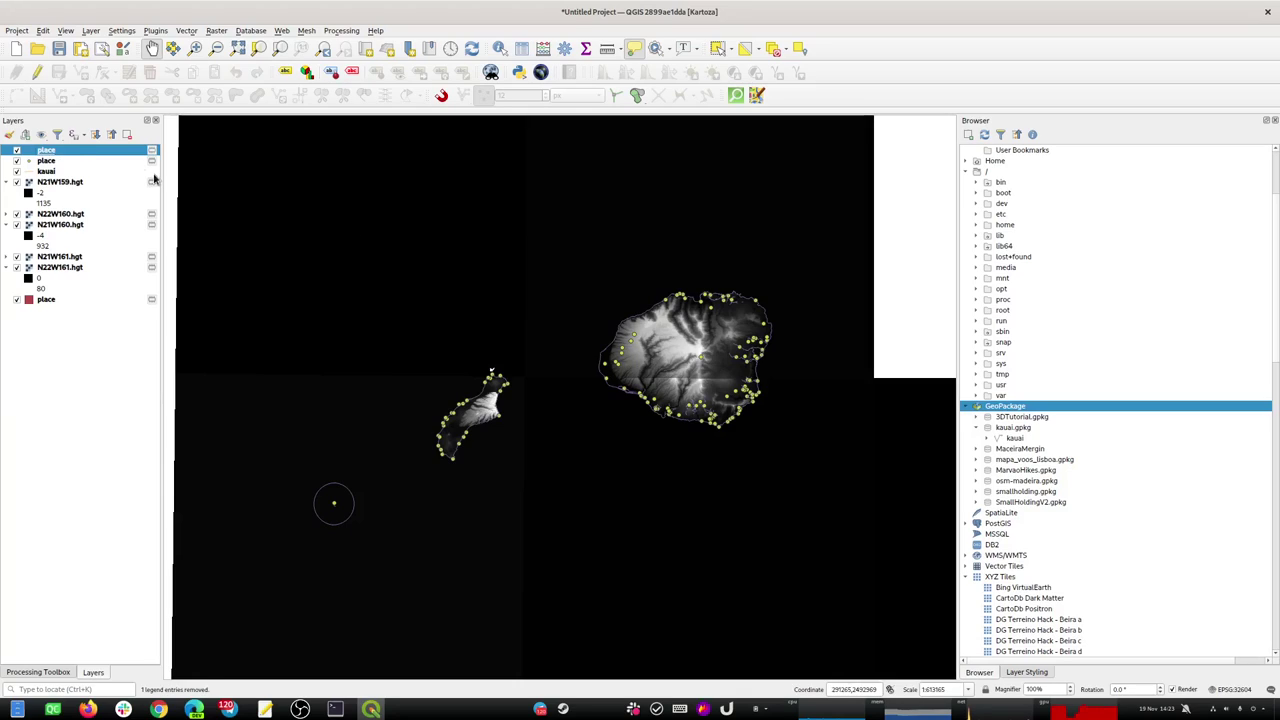
{"action": "left_click_drag", "start_coordinate": [57, 155], "coordinate": [1018, 432]}
{"action": "left_click", "coordinate": [689, 348]}
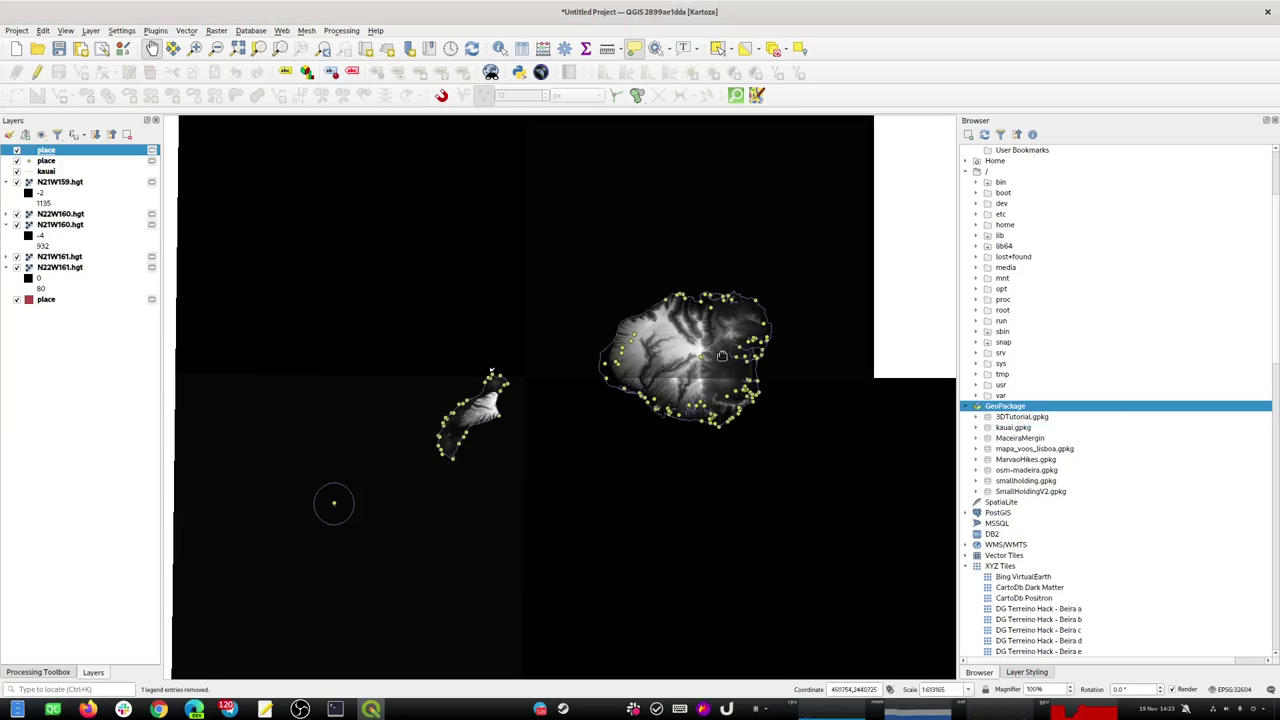
Import the polygon place layer into kauai.gpkg, overwriting the existing place layer there.
{"action": "left_click", "coordinate": [1012, 429]}
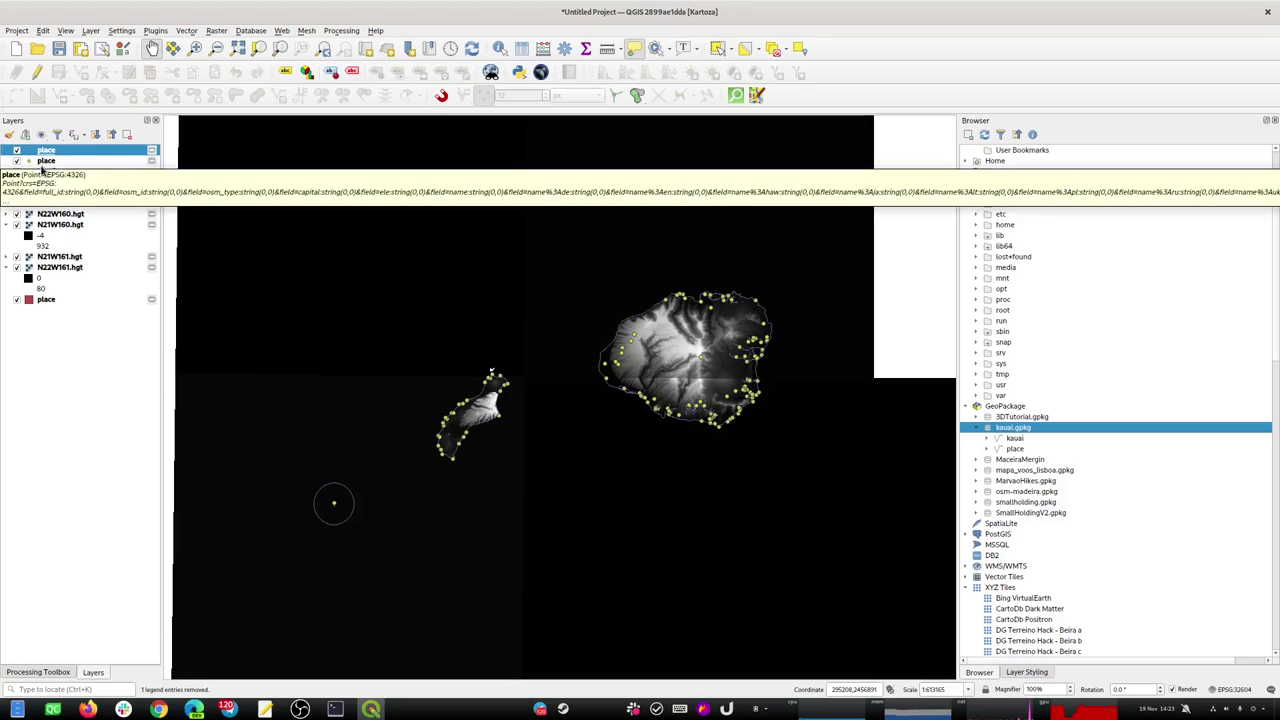
{"action": "left_click_drag", "start_coordinate": [45, 299], "coordinate": [1030, 432]}
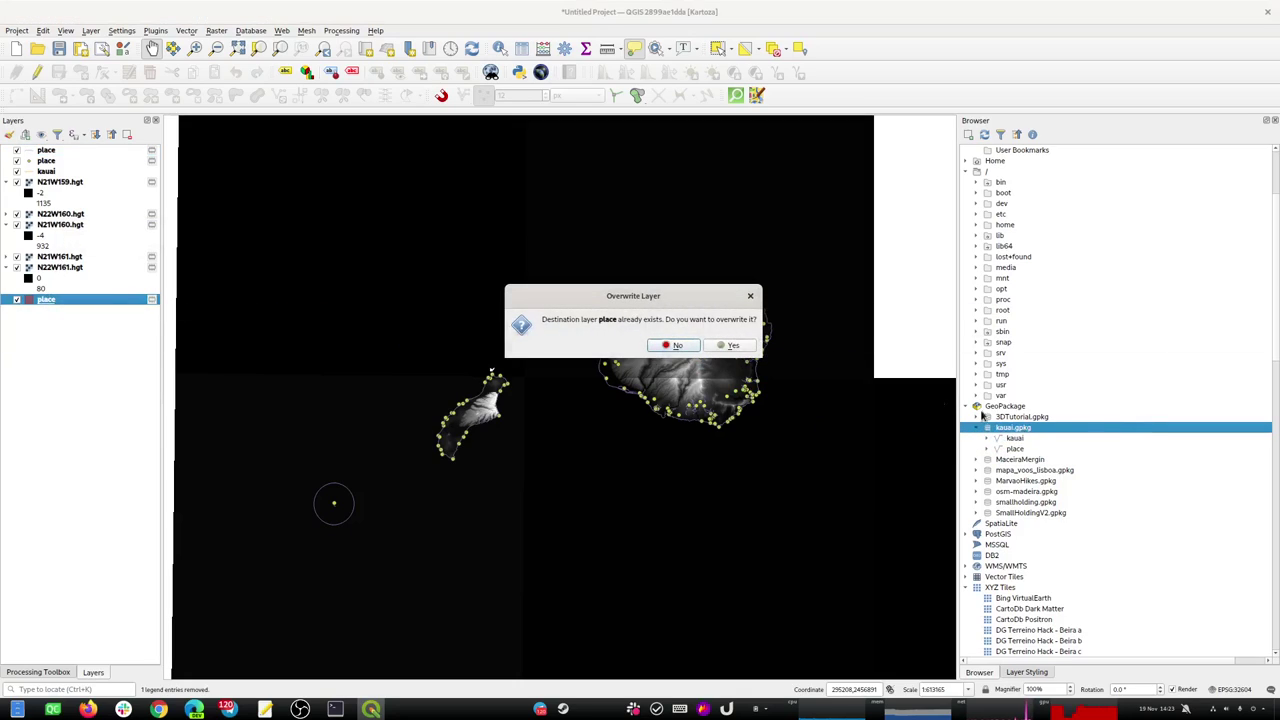
{"action": "left_click", "coordinate": [733, 346]}
{"action": "left_click", "coordinate": [674, 346]}
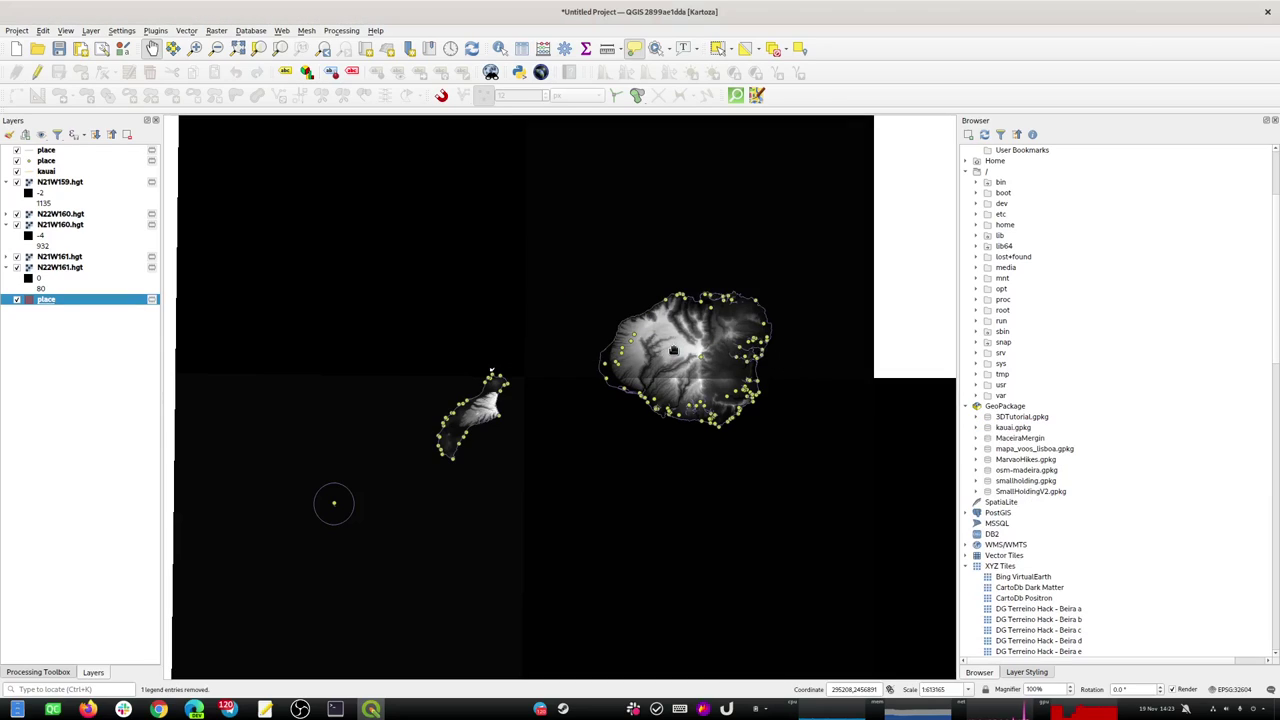
Import the point place layer into kauai.gpkg, overwriting the polygon place layer stored there.
{"action": "left_click", "coordinate": [977, 427]}
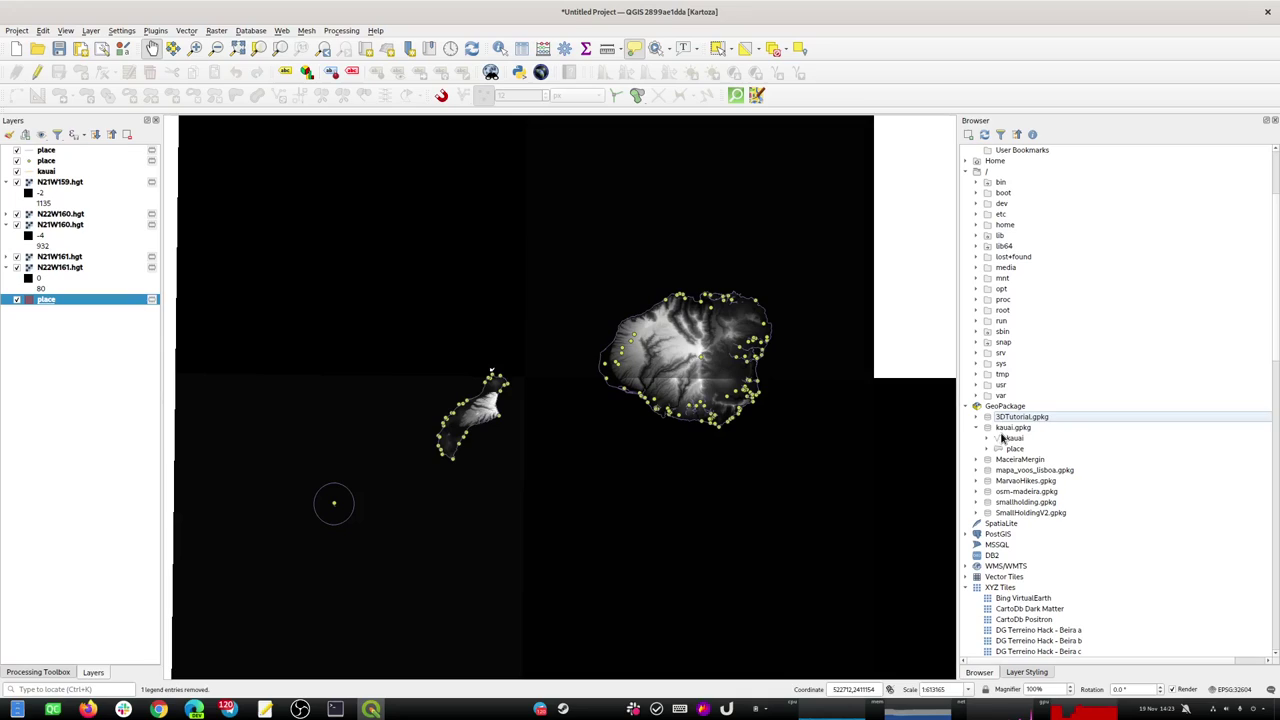
{"action": "left_click", "coordinate": [1008, 428]}
{"action": "left_click_drag", "start_coordinate": [52, 163], "coordinate": [1044, 428]}
{"action": "left_click", "coordinate": [729, 347]}
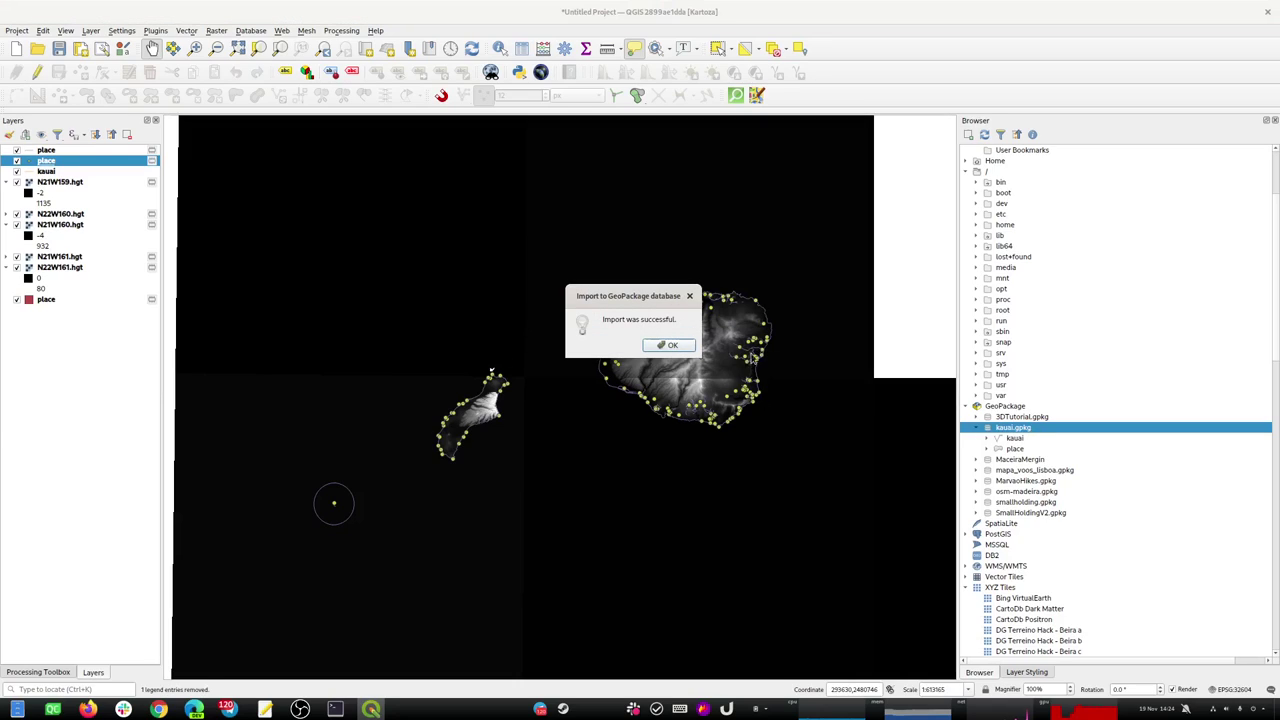
{"action": "left_click", "coordinate": [670, 347]}
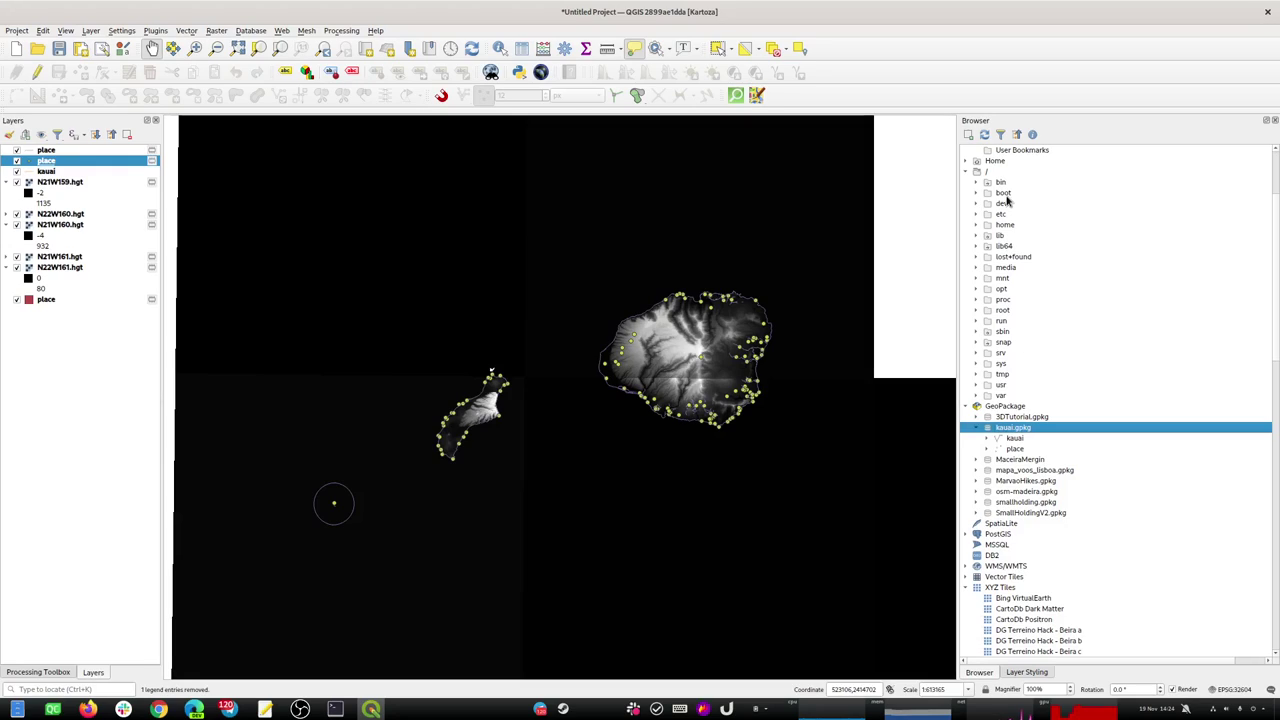
Refresh the data source browser and examine the layers stored in kauai.gpkg, MaceiraMergin and 3DTutorial.gpkg.
{"action": "left_click", "coordinate": [984, 134]}
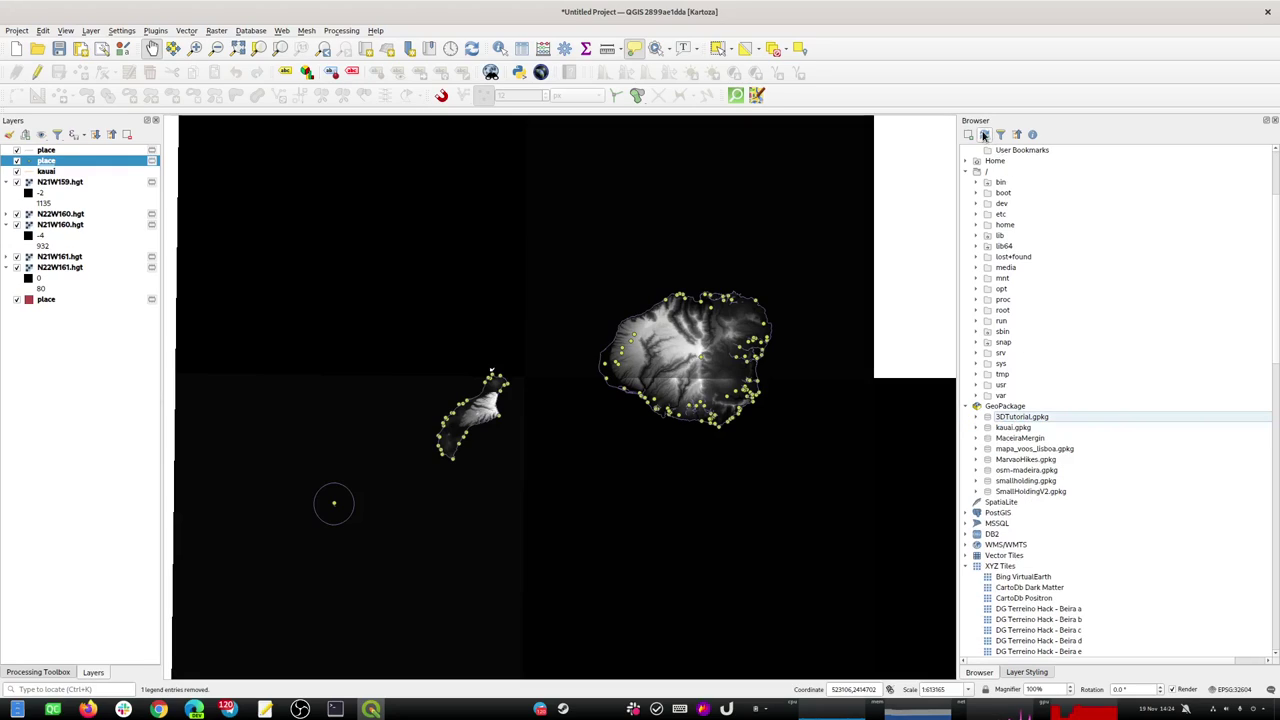
{"action": "left_click", "coordinate": [977, 428]}
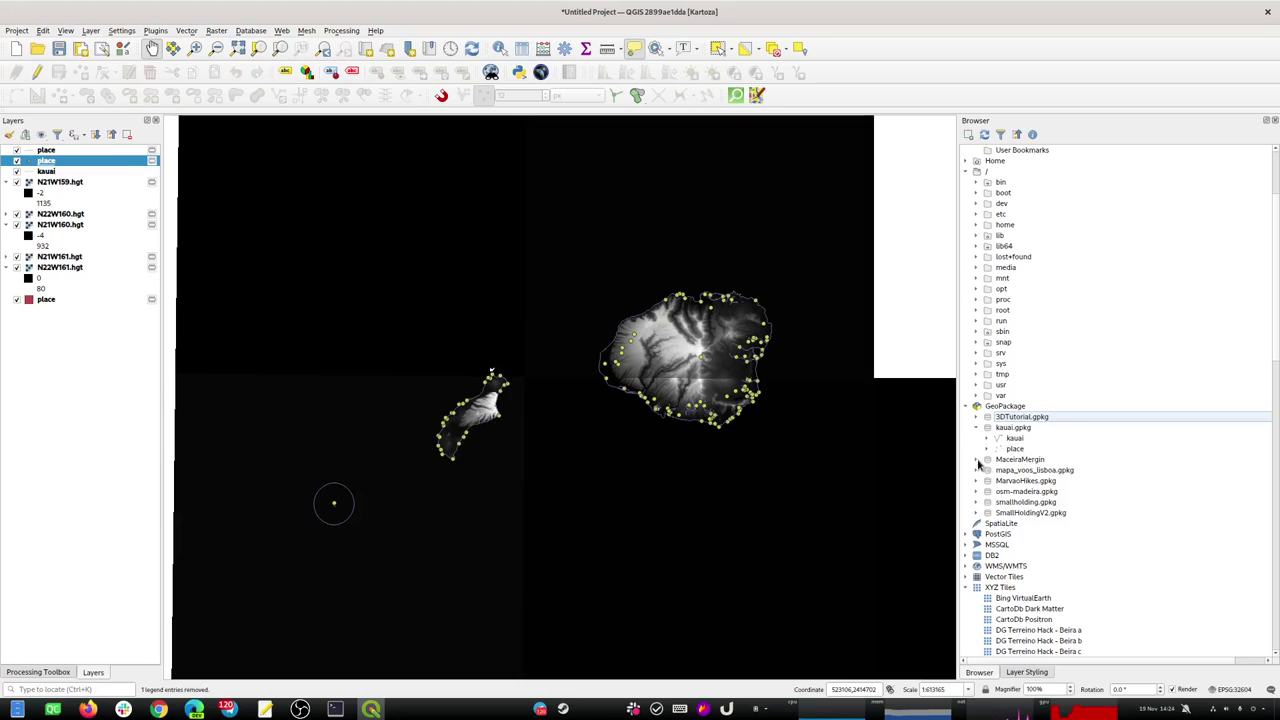
{"action": "left_click", "coordinate": [976, 460]}
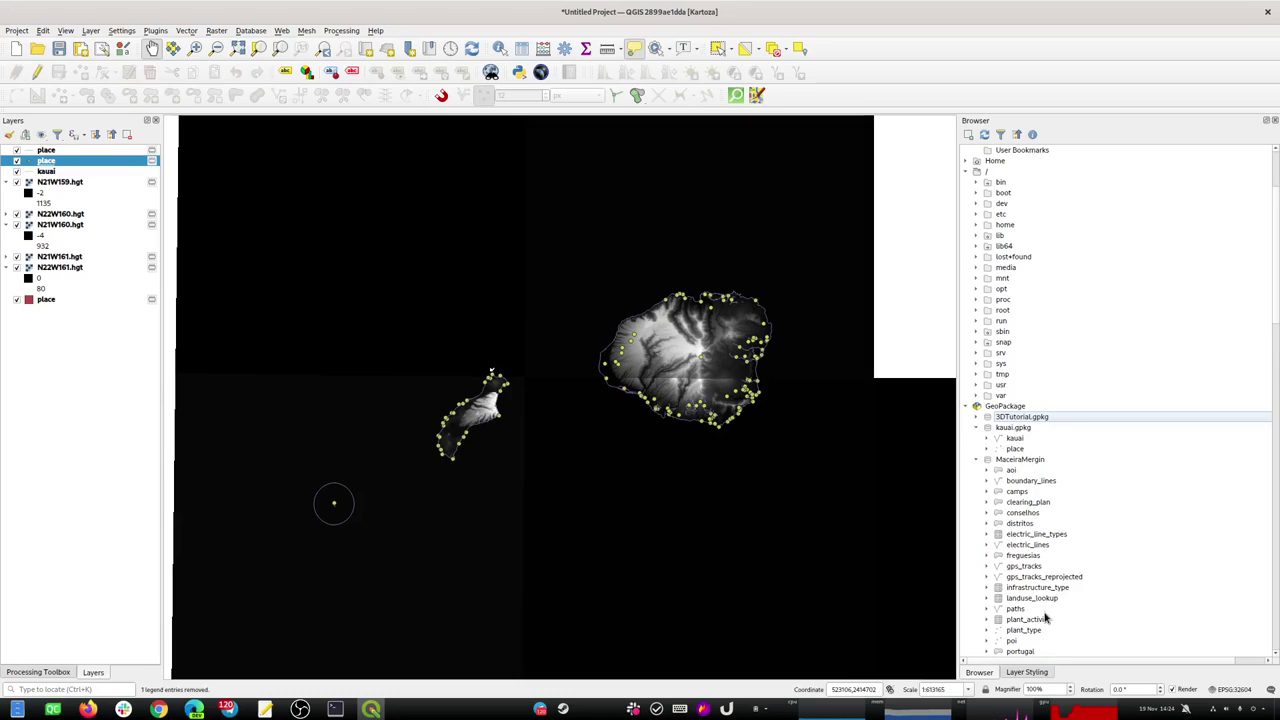
{"action": "scroll", "coordinate": [1045, 619], "scroll_direction": "down", "scroll_amount": 1}
{"action": "scroll", "coordinate": [1045, 619], "scroll_direction": "up", "scroll_amount": 2}
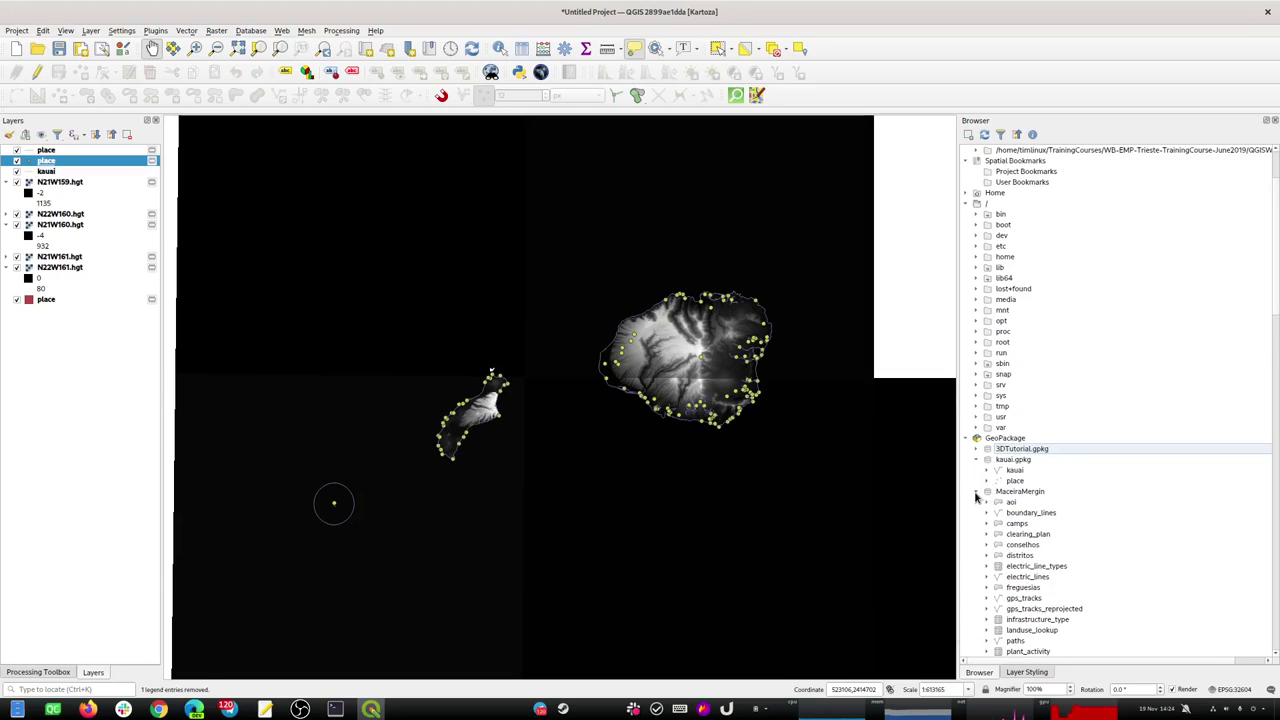
{"action": "left_click", "coordinate": [976, 492]}
{"action": "left_click", "coordinate": [1004, 452]}
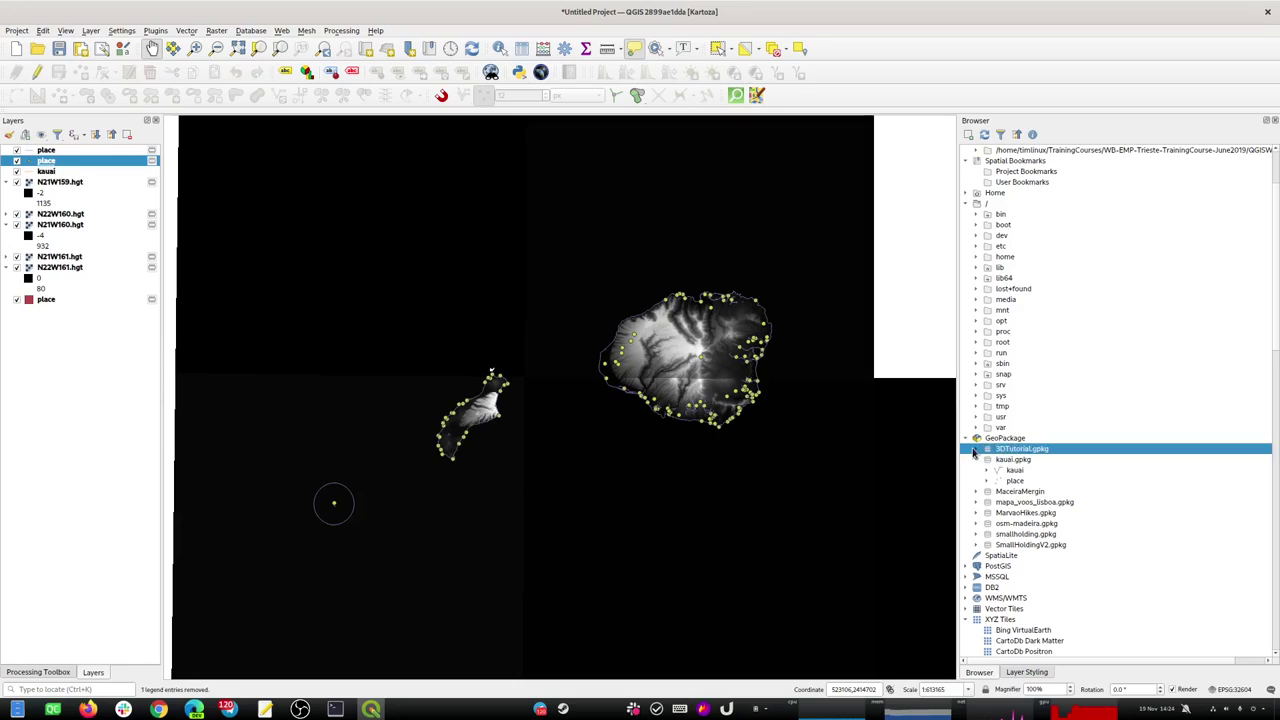
{"action": "left_click", "coordinate": [977, 449]}
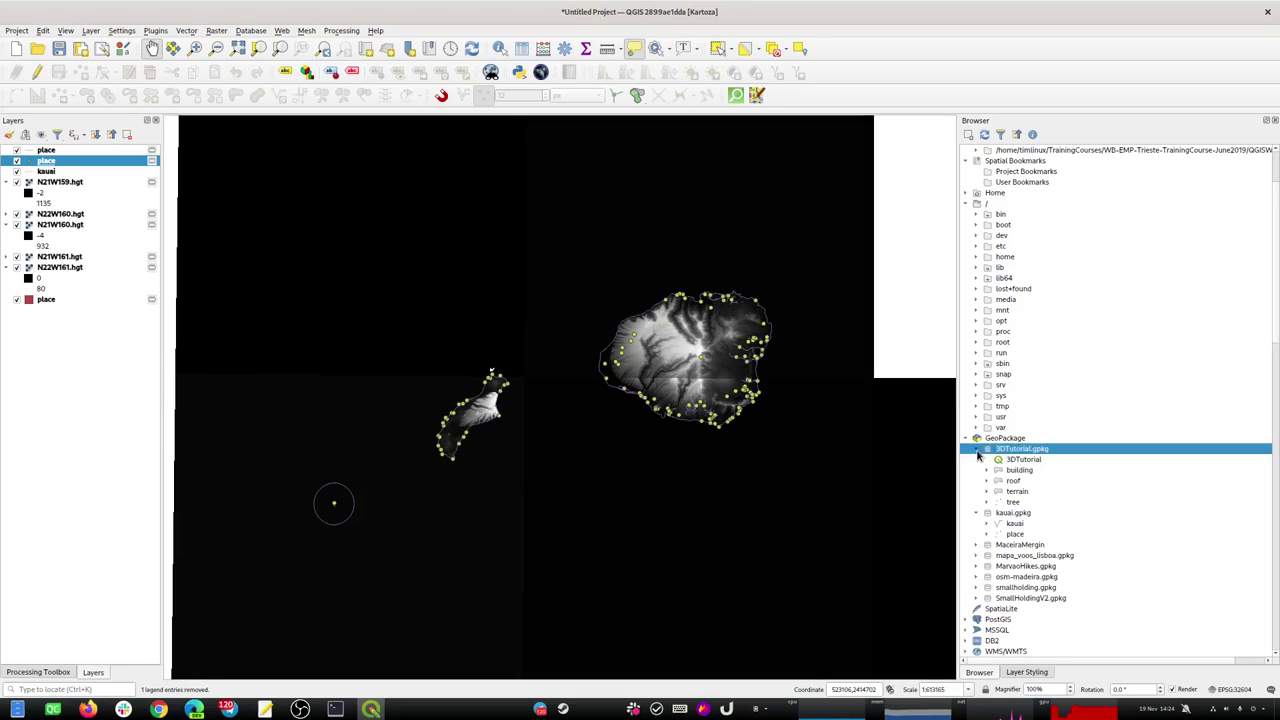
{"action": "left_click", "coordinate": [977, 450]}
{"action": "left_click", "coordinate": [1015, 459]}
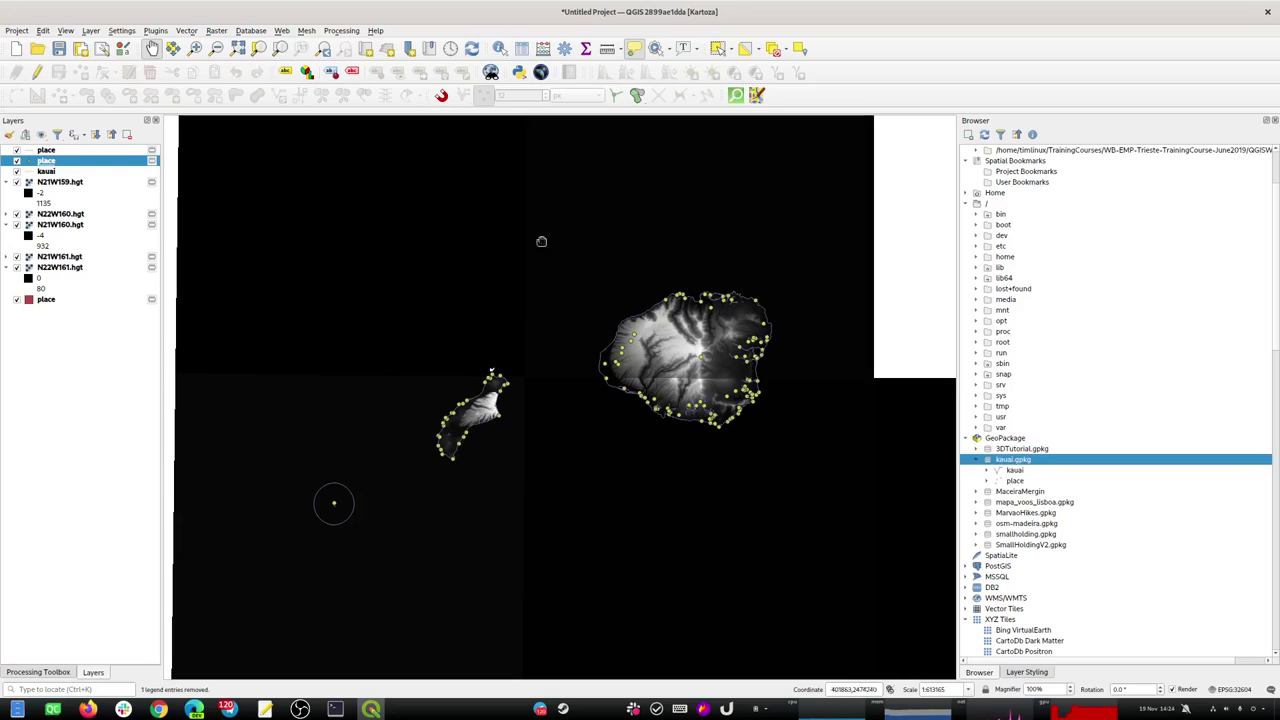
Rename the polygon place layer as place_area and import it into the kauai.gpkg GeoPackage.
{"action": "left_click_drag", "start_coordinate": [46, 300], "coordinate": [1012, 465]}
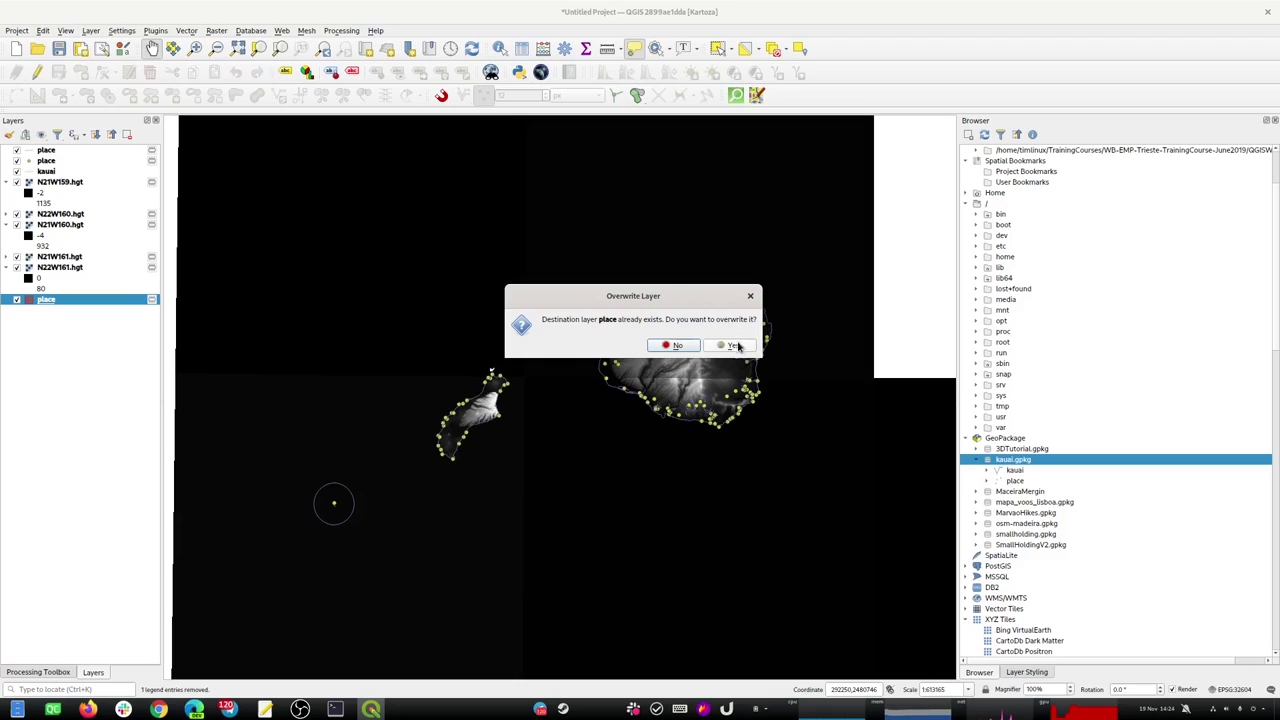
{"action": "left_click", "coordinate": [750, 296]}
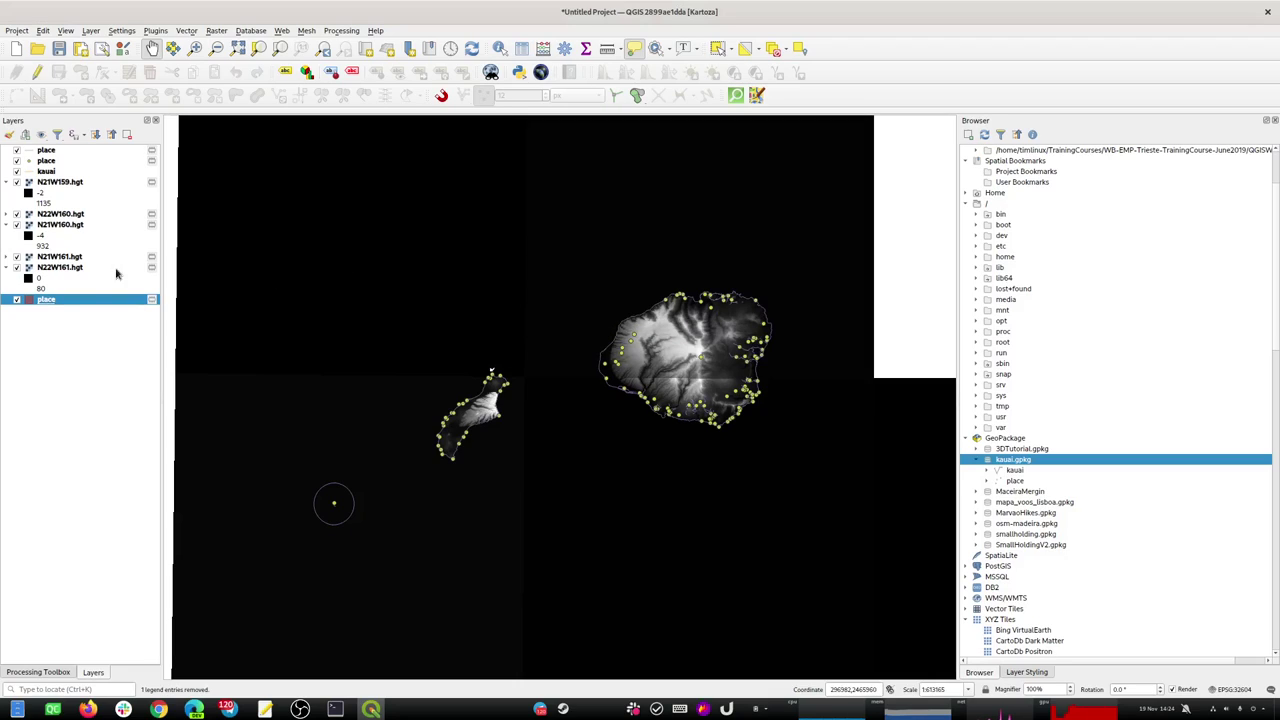
{"action": "right_click", "coordinate": [52, 300]}
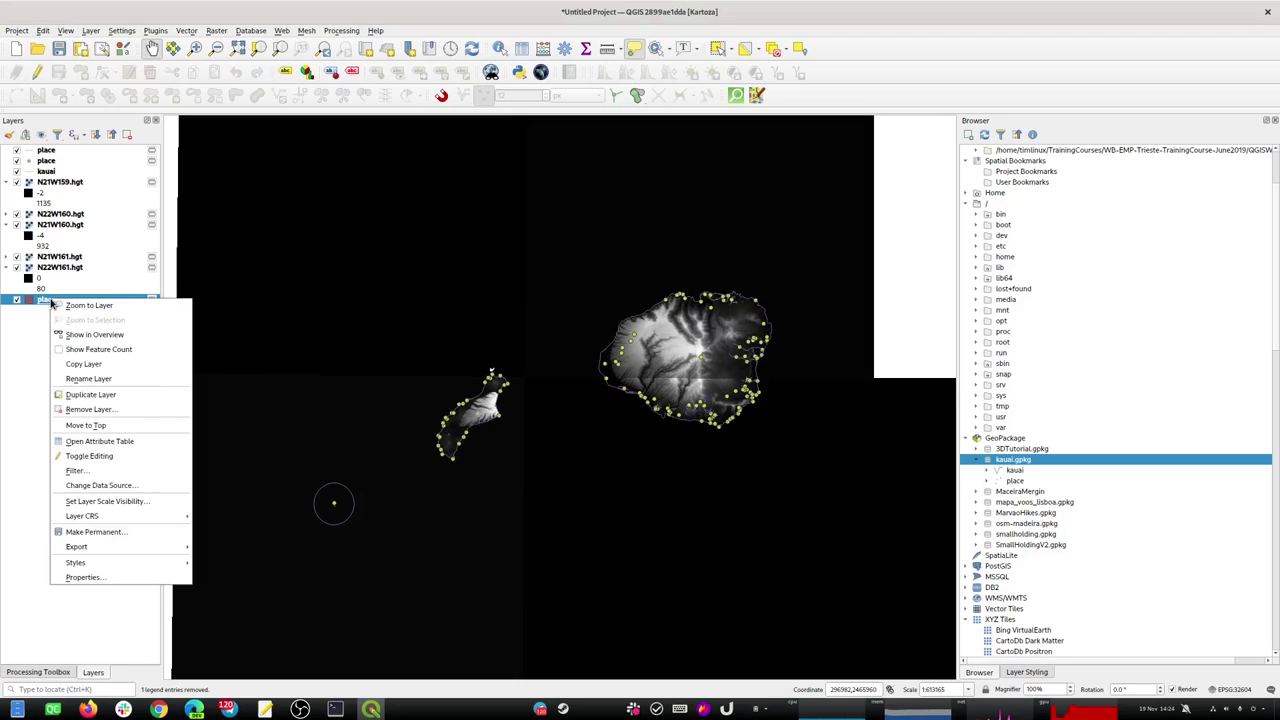
{"action": "left_click", "coordinate": [88, 378]}
{"action": "left_click", "coordinate": [57, 300]}
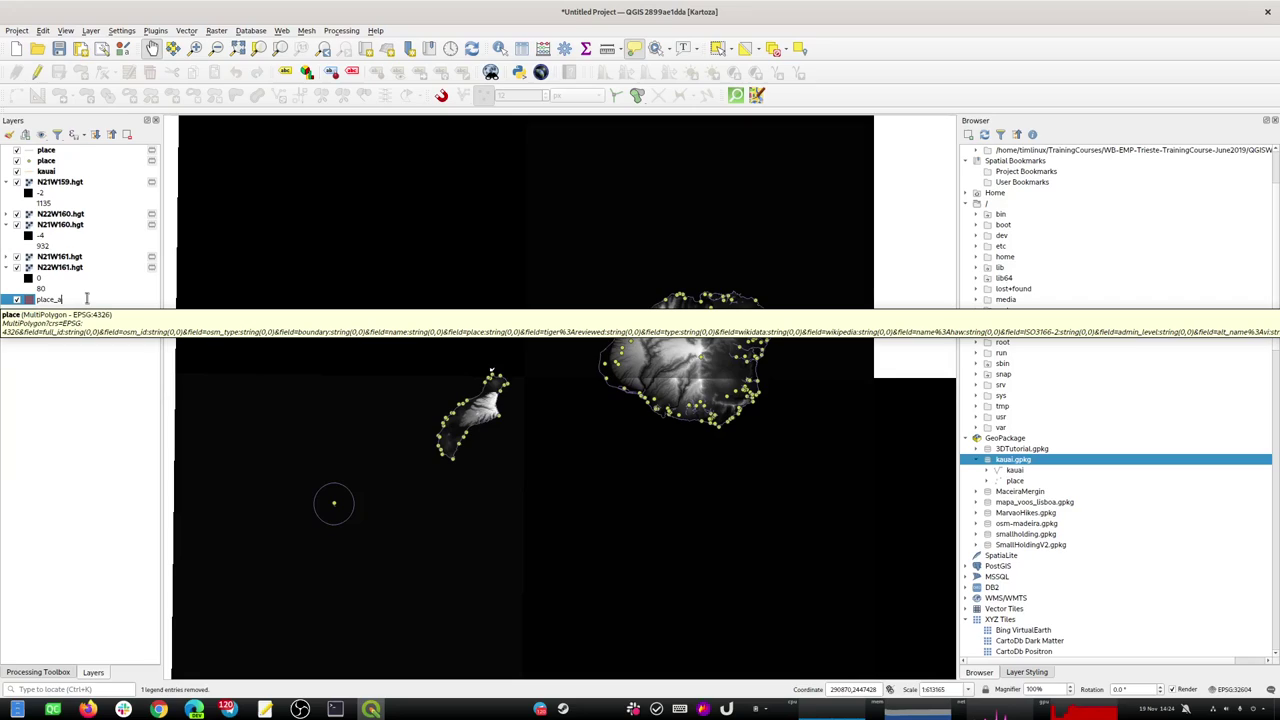
{"action": "key", "text": "Return"}
{"action": "left_click_drag", "start_coordinate": [87, 302], "coordinate": [1073, 463]}
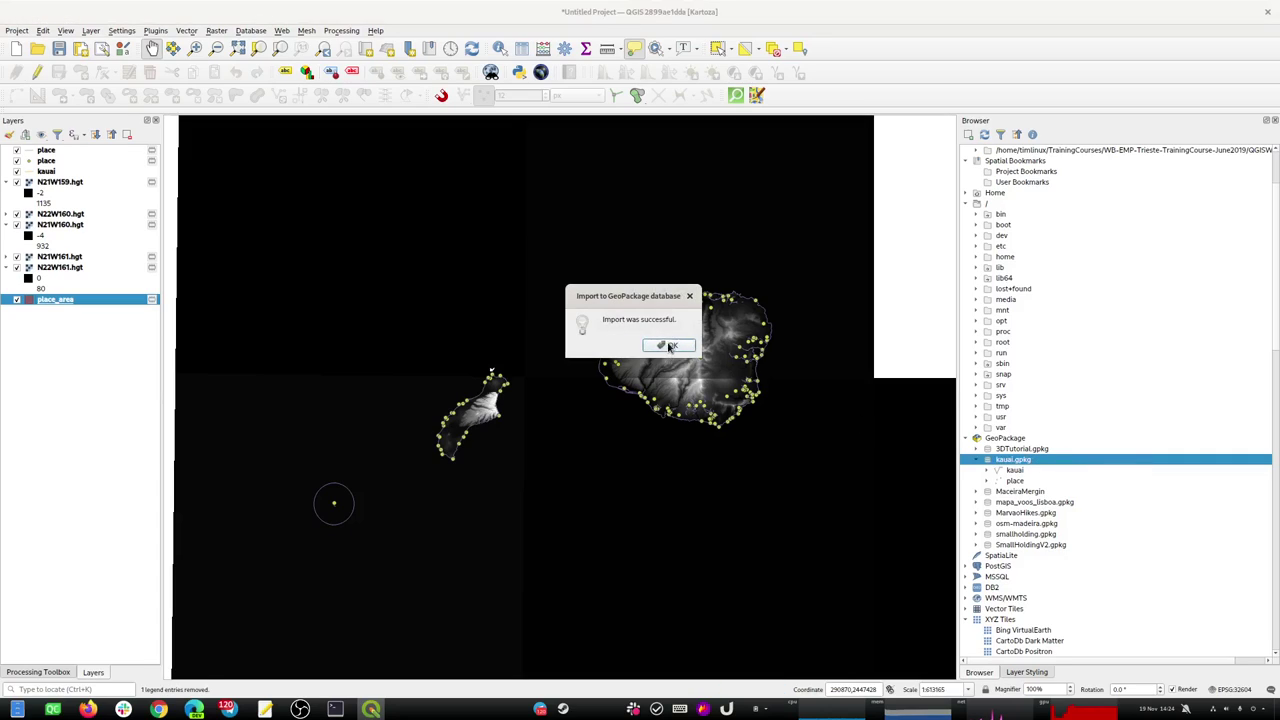
{"action": "left_click", "coordinate": [669, 346]}
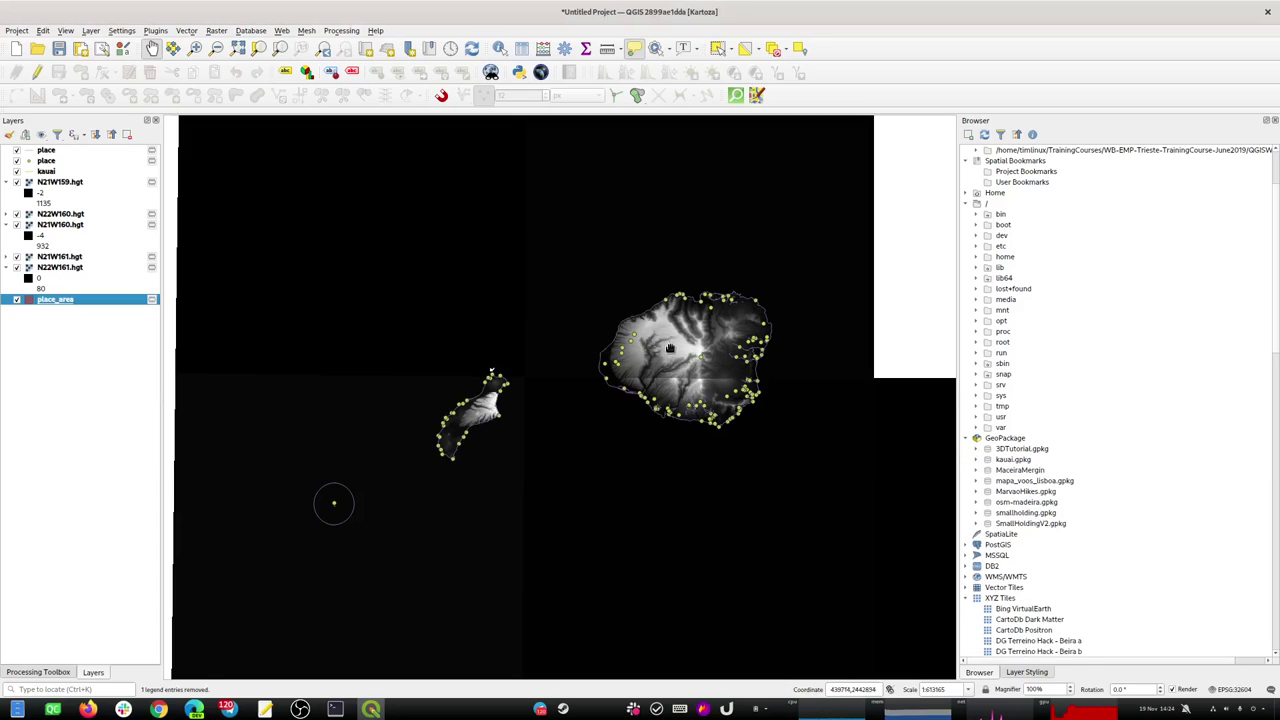
Rename the kauai layer inside kauai.gpkg as labels and check the GeoPackage's layer list.
{"action": "left_click", "coordinate": [977, 460]}
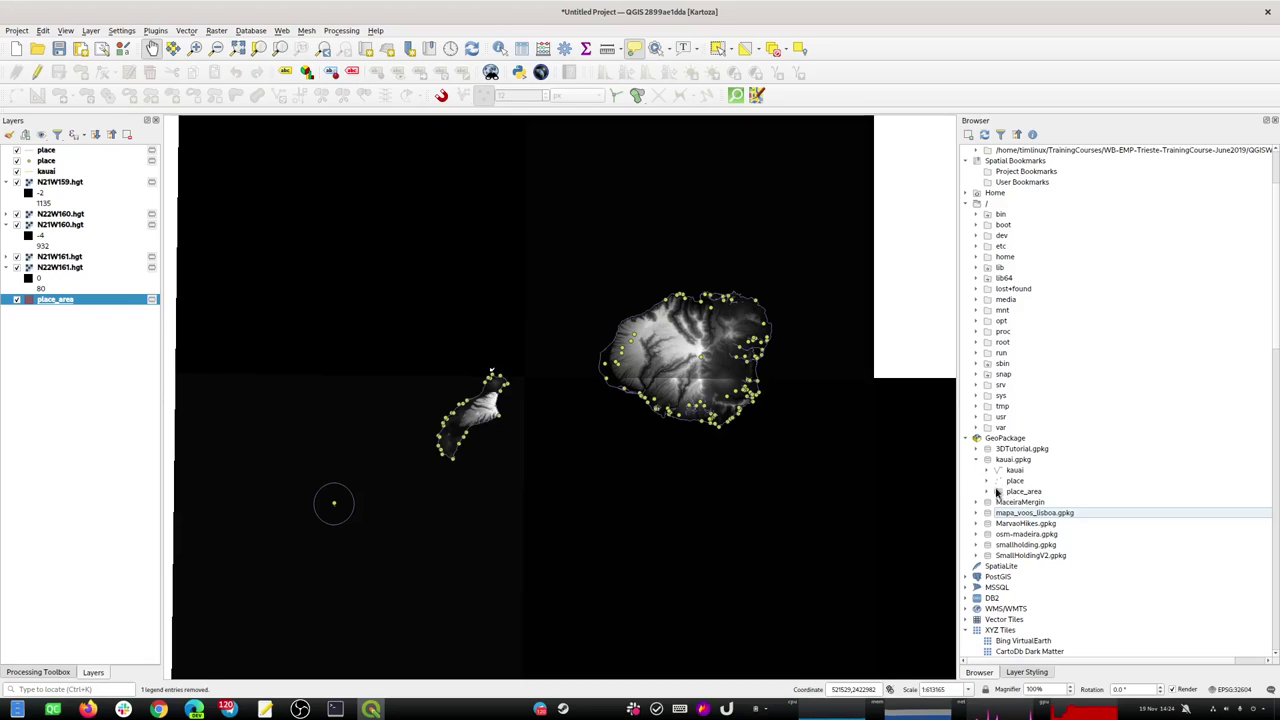
{"action": "right_click", "coordinate": [1012, 470]}
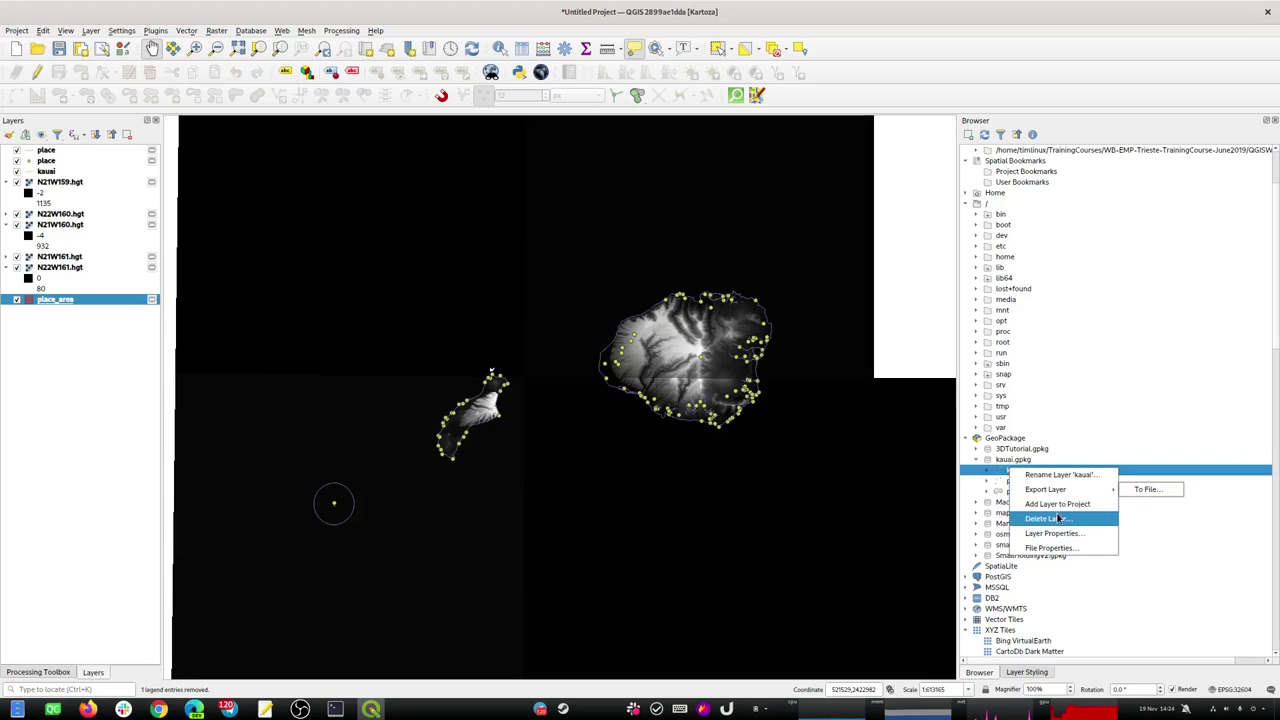
{"action": "left_click", "coordinate": [1058, 476]}
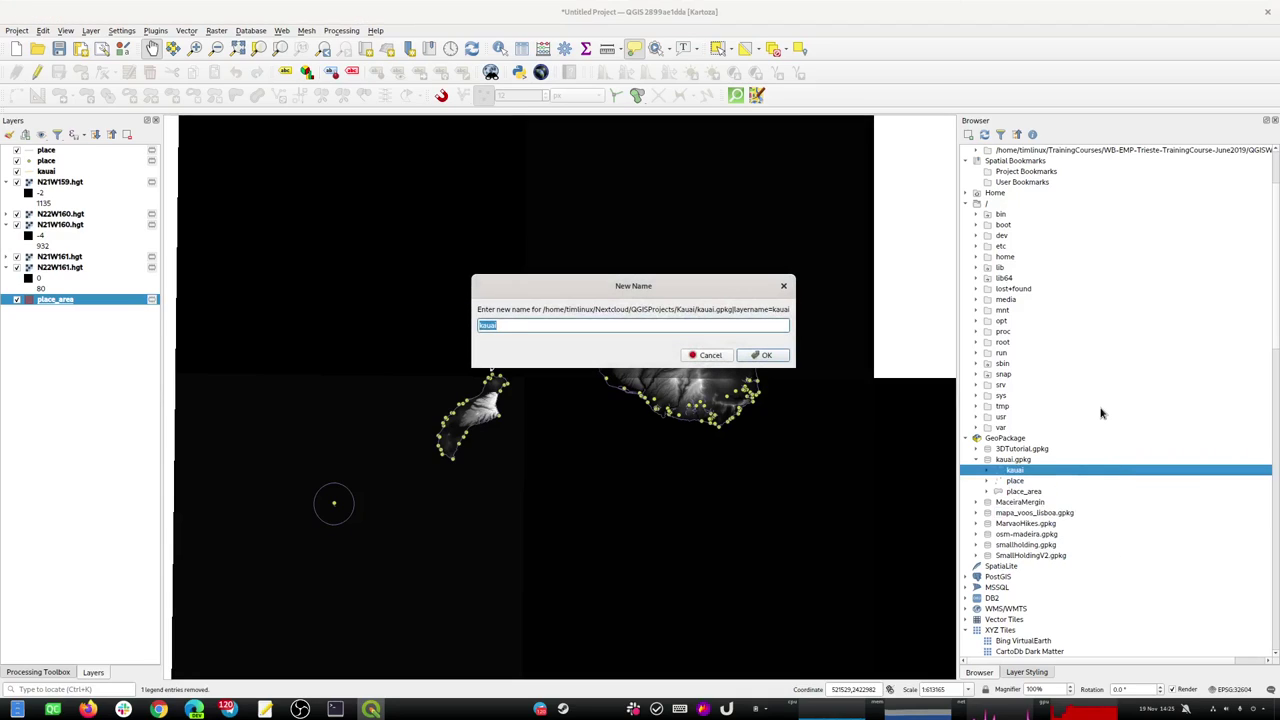
{"action": "type", "text": "s"}
{"action": "key", "text": "BackSpace"}
{"action": "type", "text": "l"}
{"action": "left_click", "coordinate": [757, 356]}
{"action": "left_click", "coordinate": [765, 346]}
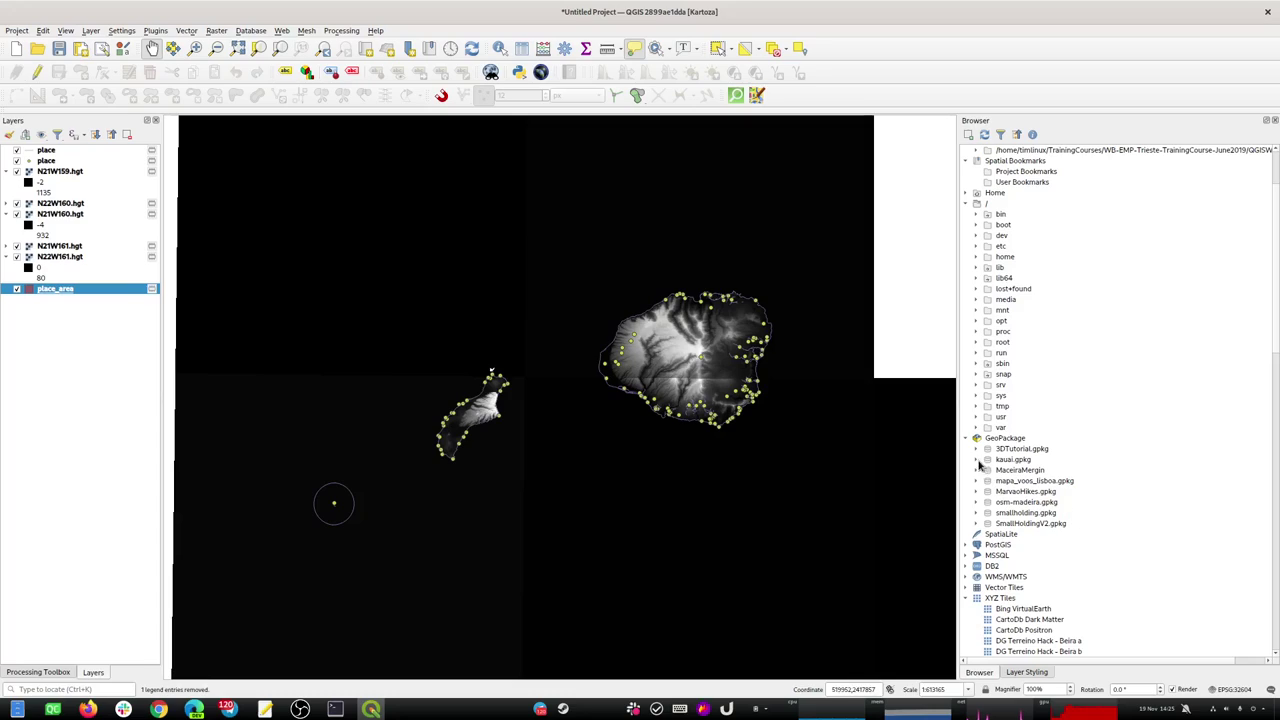
{"action": "left_click", "coordinate": [977, 460]}
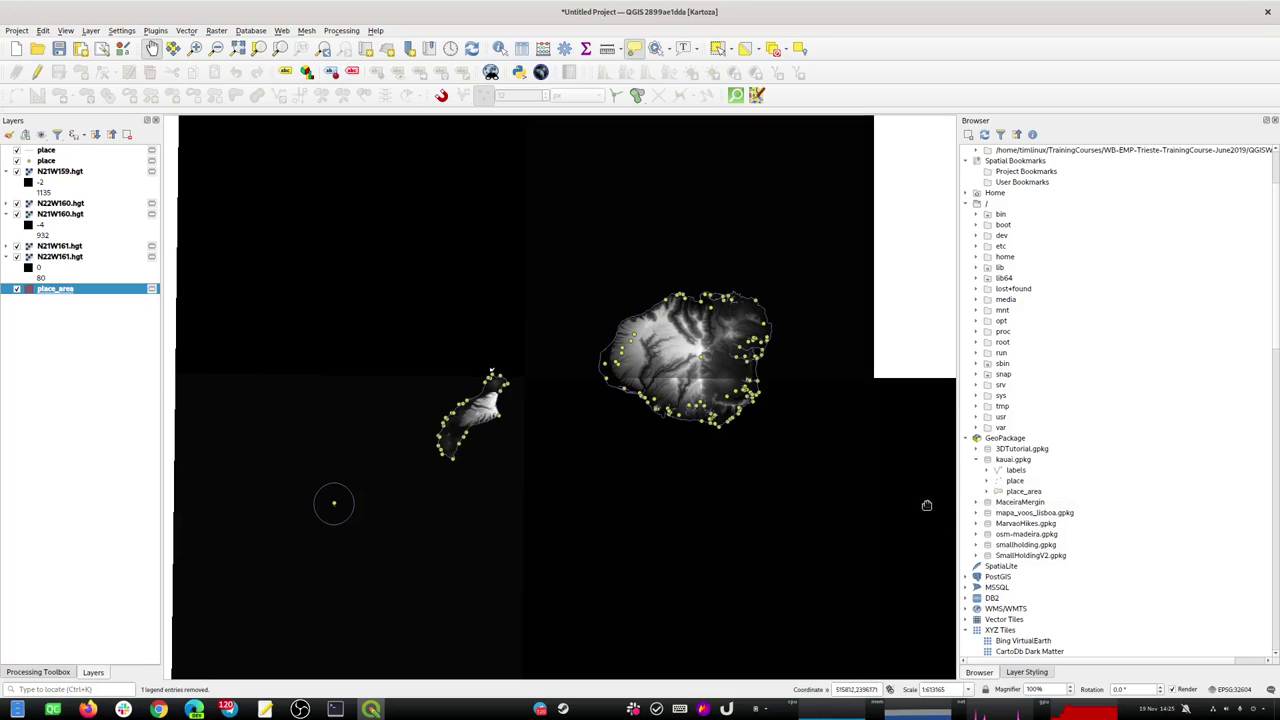
Load place and place_area from kauai.gpkg, and remove them from the project together with the temporary place_area layer.
{"action": "left_click", "coordinate": [1014, 481]}
{"action": "left_click", "coordinate": [1020, 491], "text": "shift"}
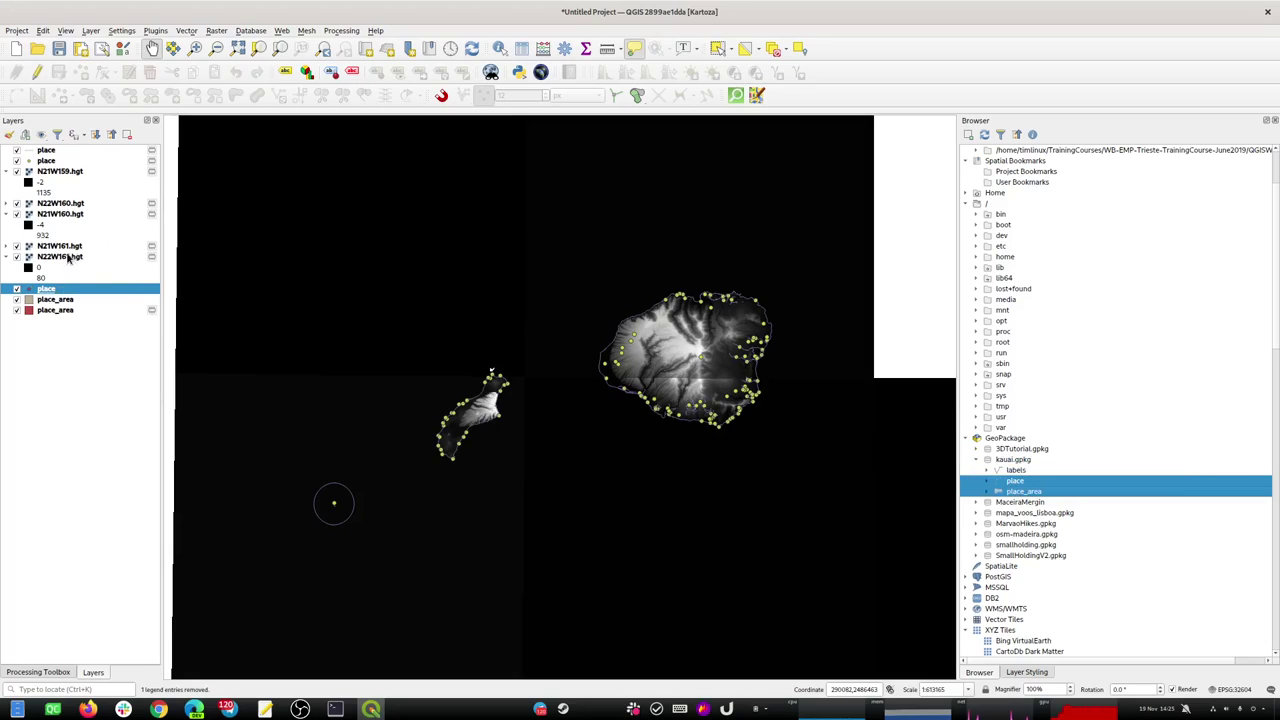
{"action": "left_click", "coordinate": [44, 311], "text": "shift"}
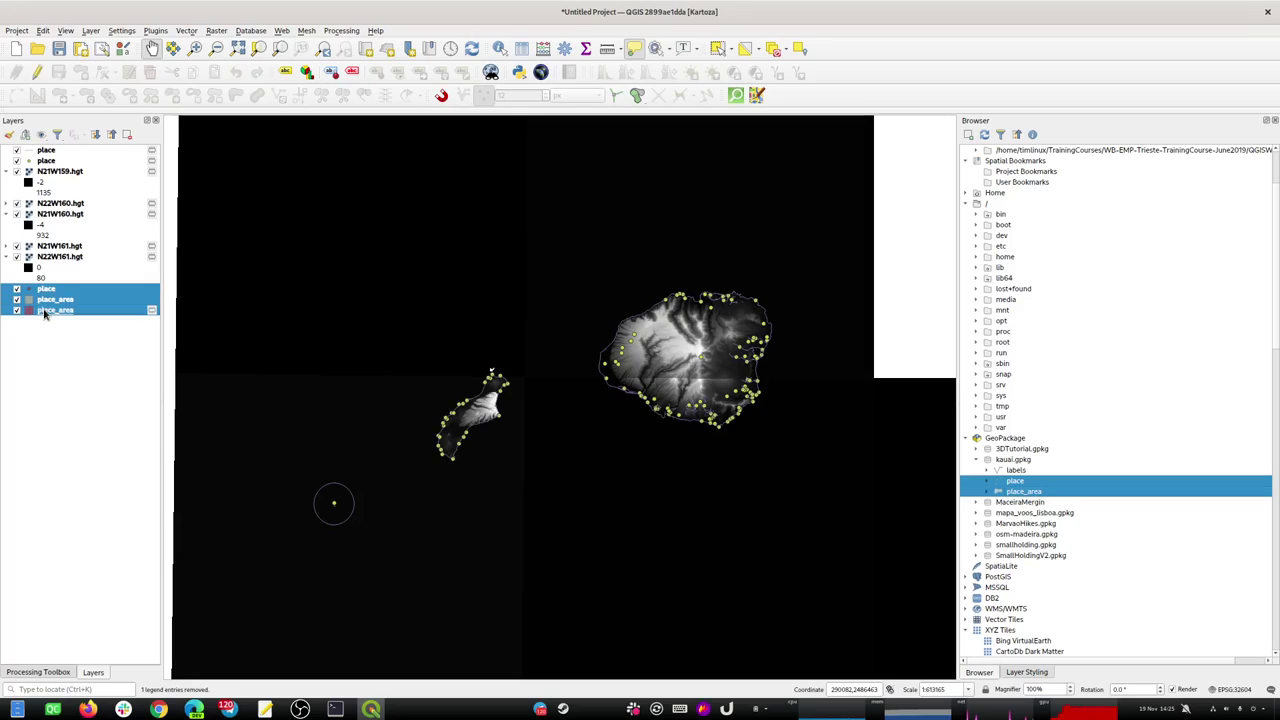
{"action": "key", "text": "Delete"}
{"action": "key", "text": "Return"}
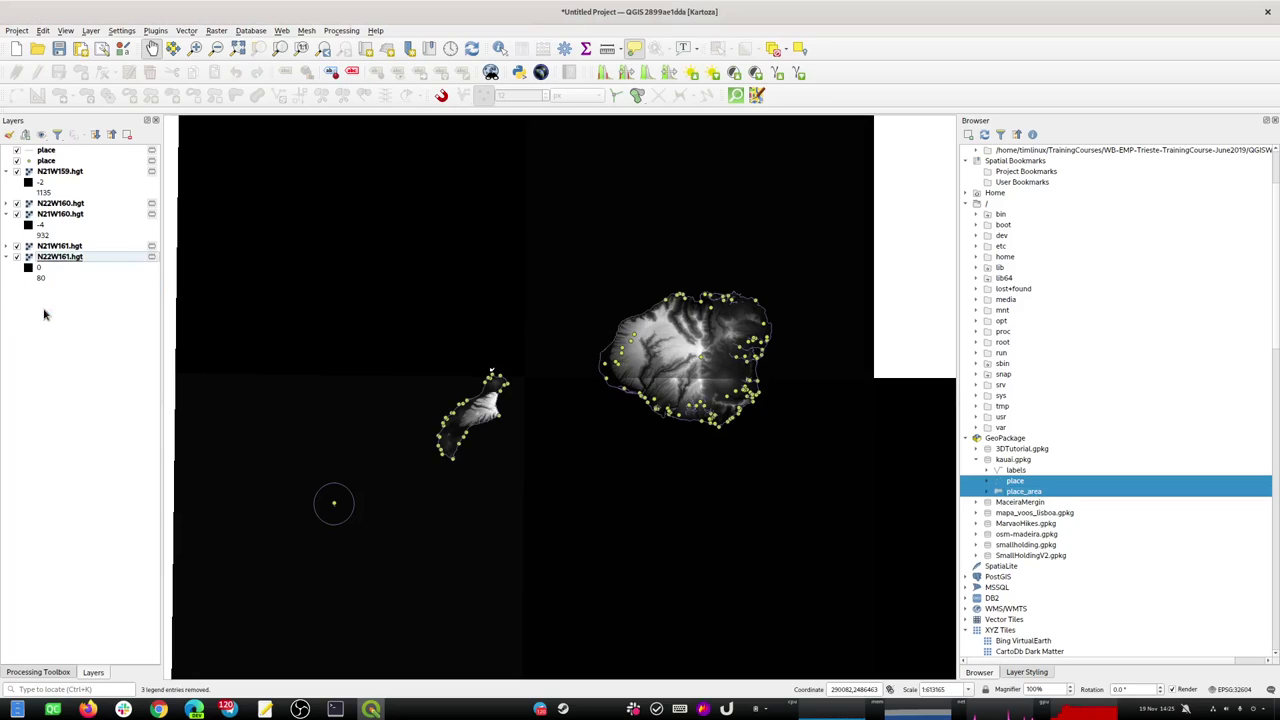
Remove the two temporary place layers from the project and load place and place_area from kauai.gpkg instead.
{"action": "left_click", "coordinate": [46, 150]}
{"action": "left_click", "coordinate": [46, 161], "text": "shift"}
{"action": "key", "text": "Delete"}
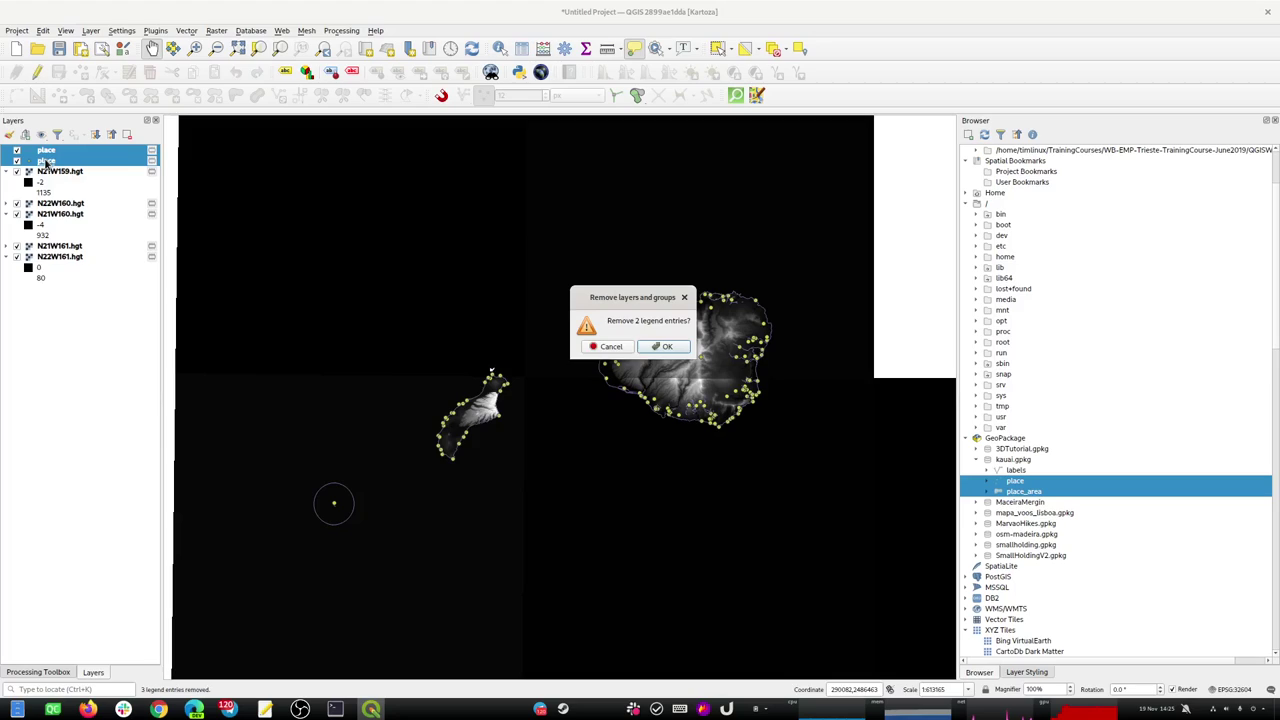
{"action": "key", "text": "Return"}
{"action": "left_click_drag", "start_coordinate": [1010, 491], "coordinate": [778, 452]}
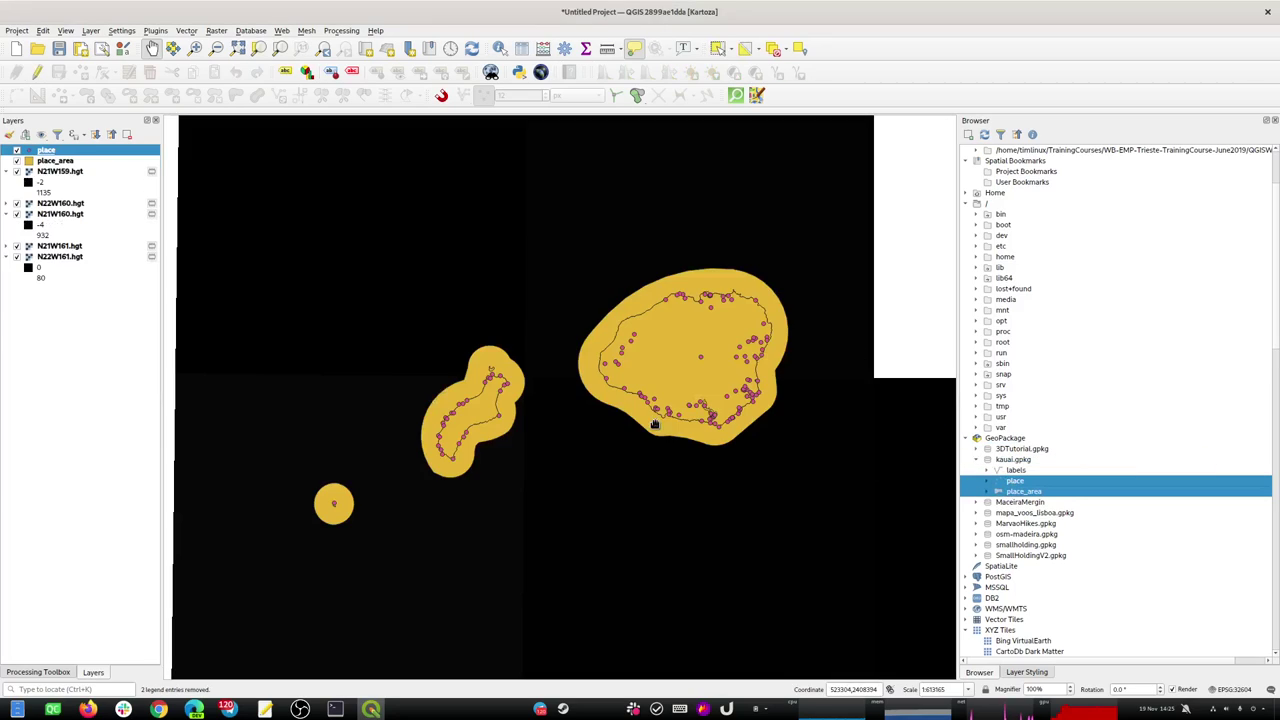
Reproject the place_area layer to the project CRS EPSG:32604 - WGS 84 / UTM zone 4N as a temporary layer.
{"action": "left_click", "coordinate": [61, 160]}
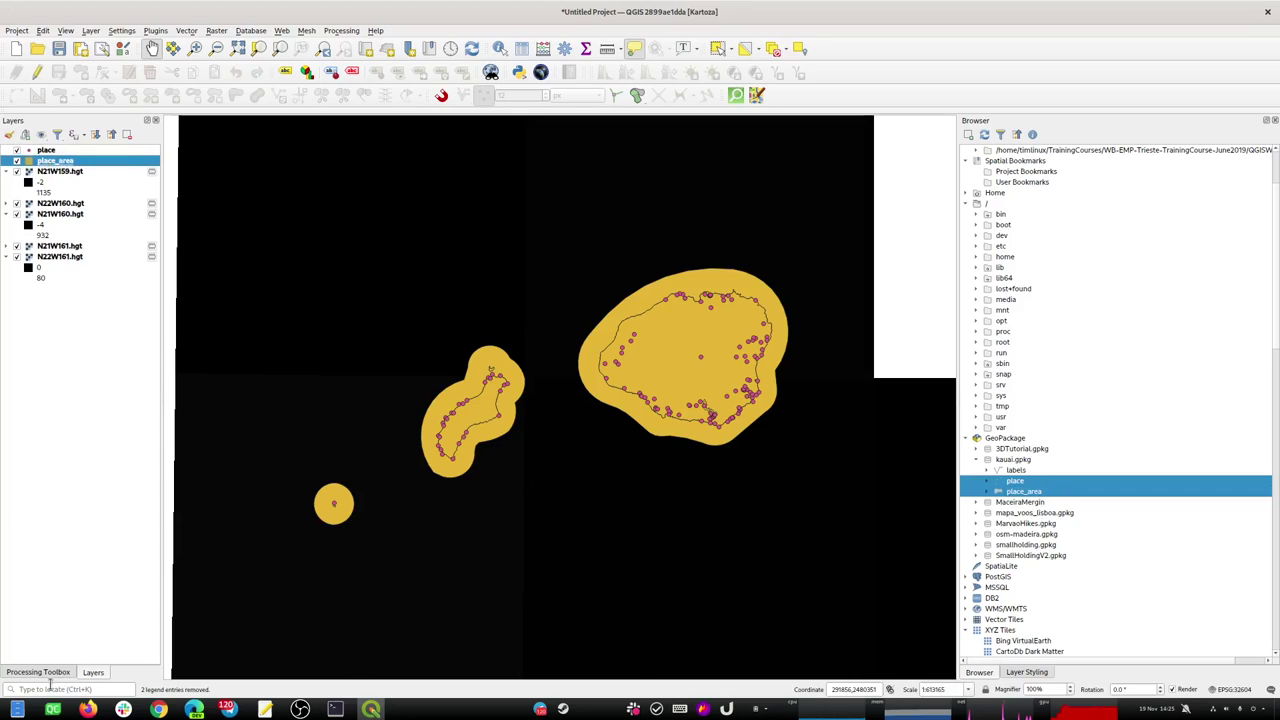
{"action": "left_click", "coordinate": [49, 687]}
{"action": "type", "text": "reproject"}
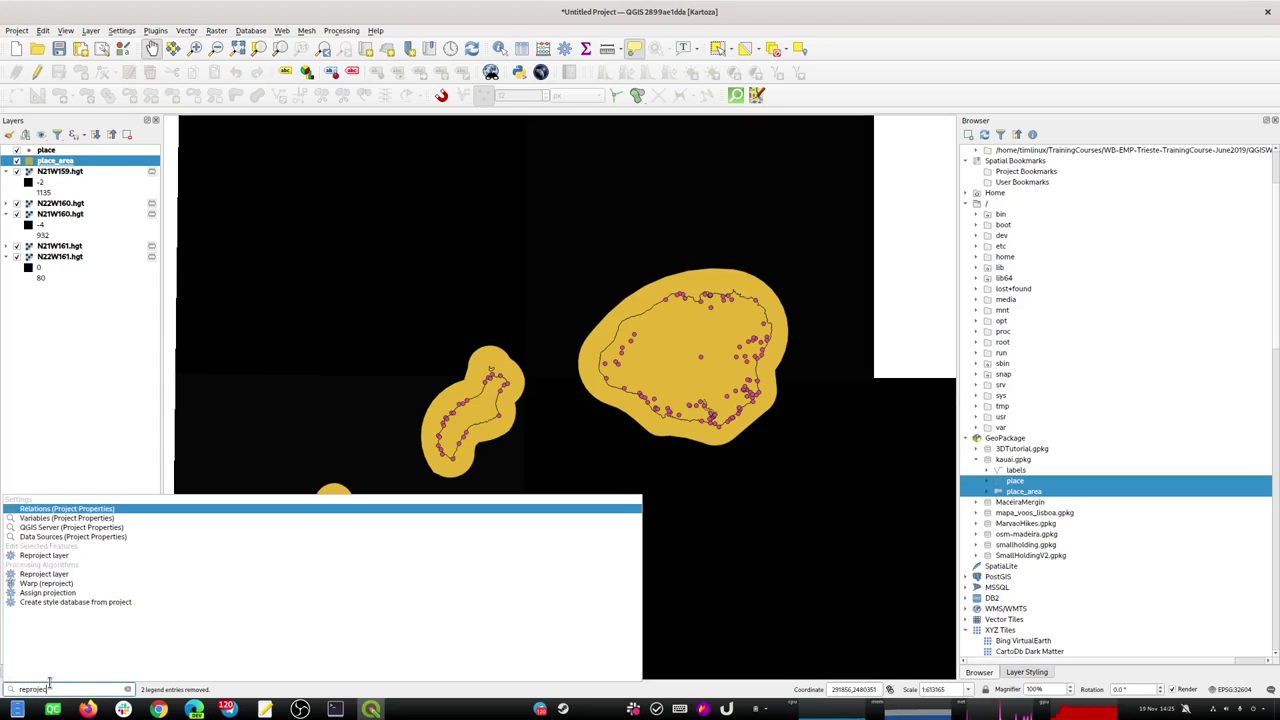
{"action": "left_click", "coordinate": [37, 576]}
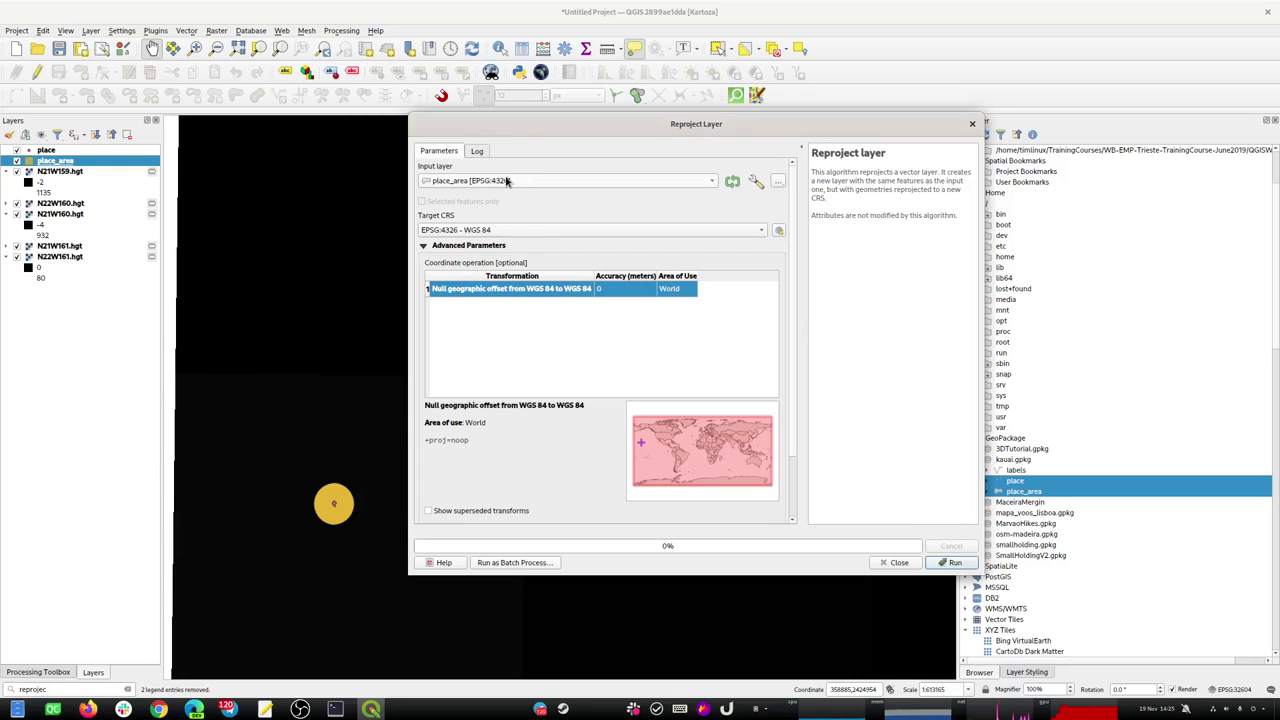
{"action": "left_click", "coordinate": [503, 231]}
{"action": "left_click", "coordinate": [485, 246]}
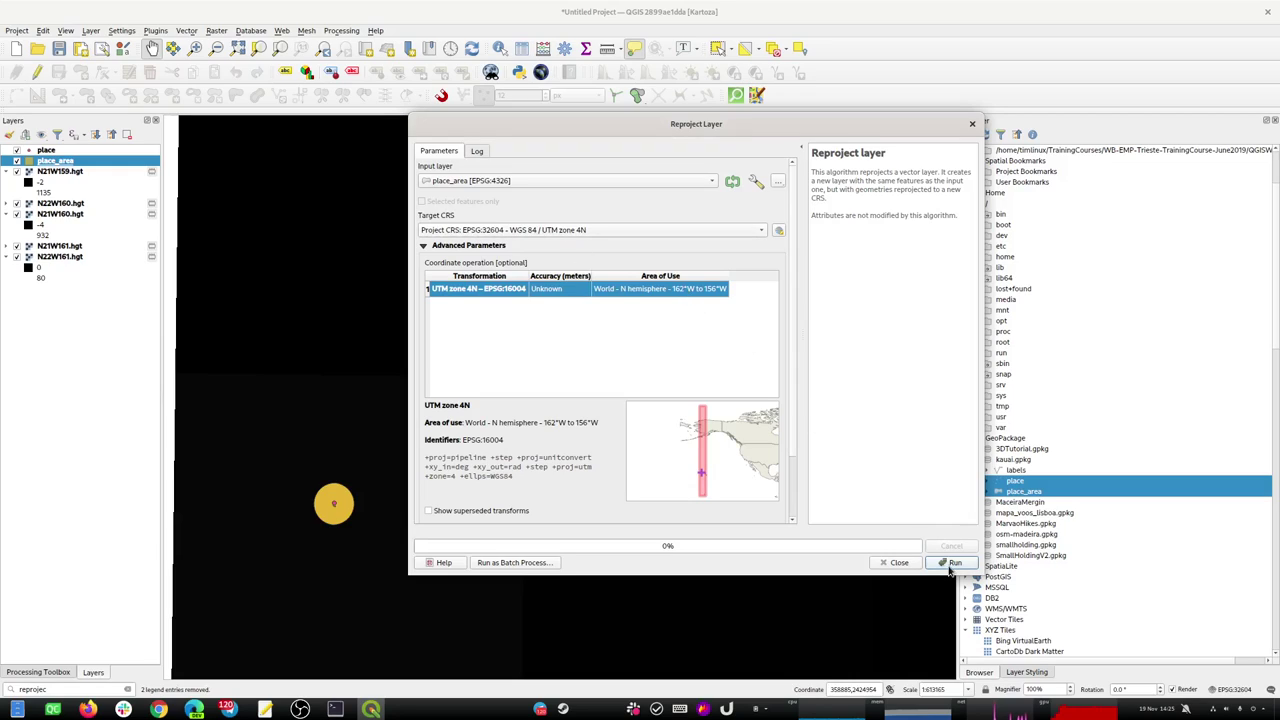
{"action": "left_click", "coordinate": [951, 565]}
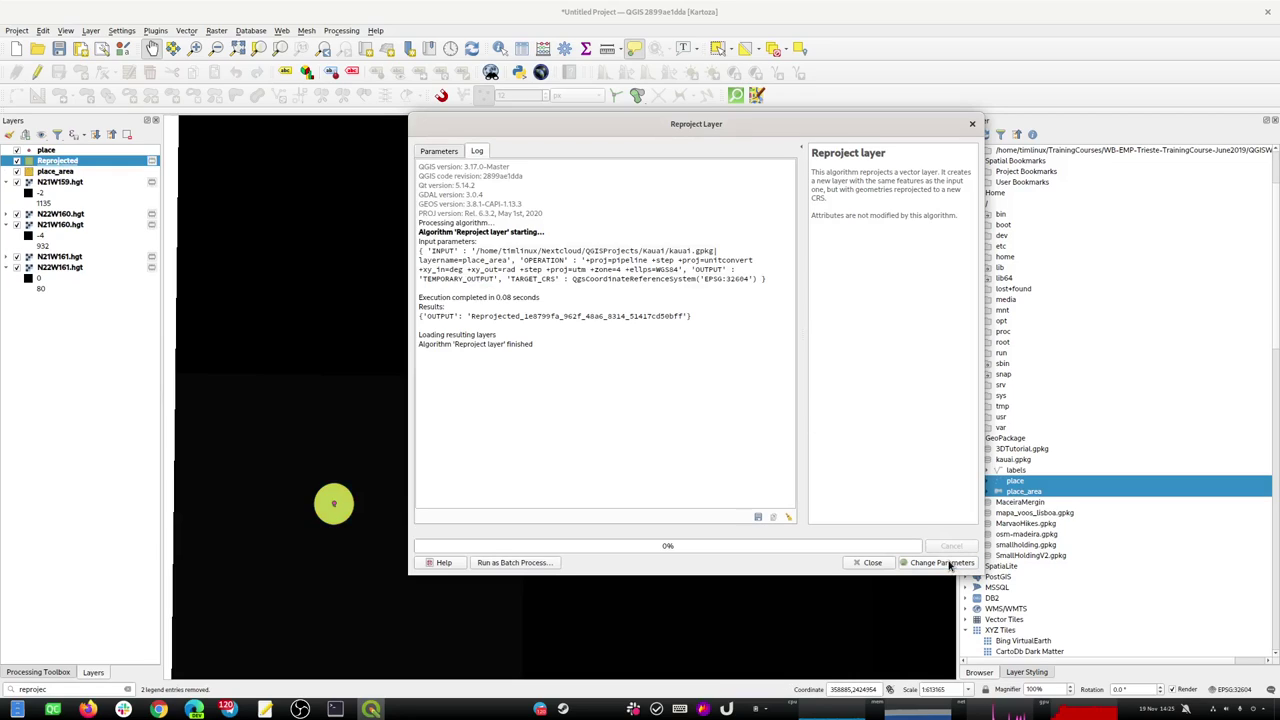
{"action": "left_click", "coordinate": [971, 124]}
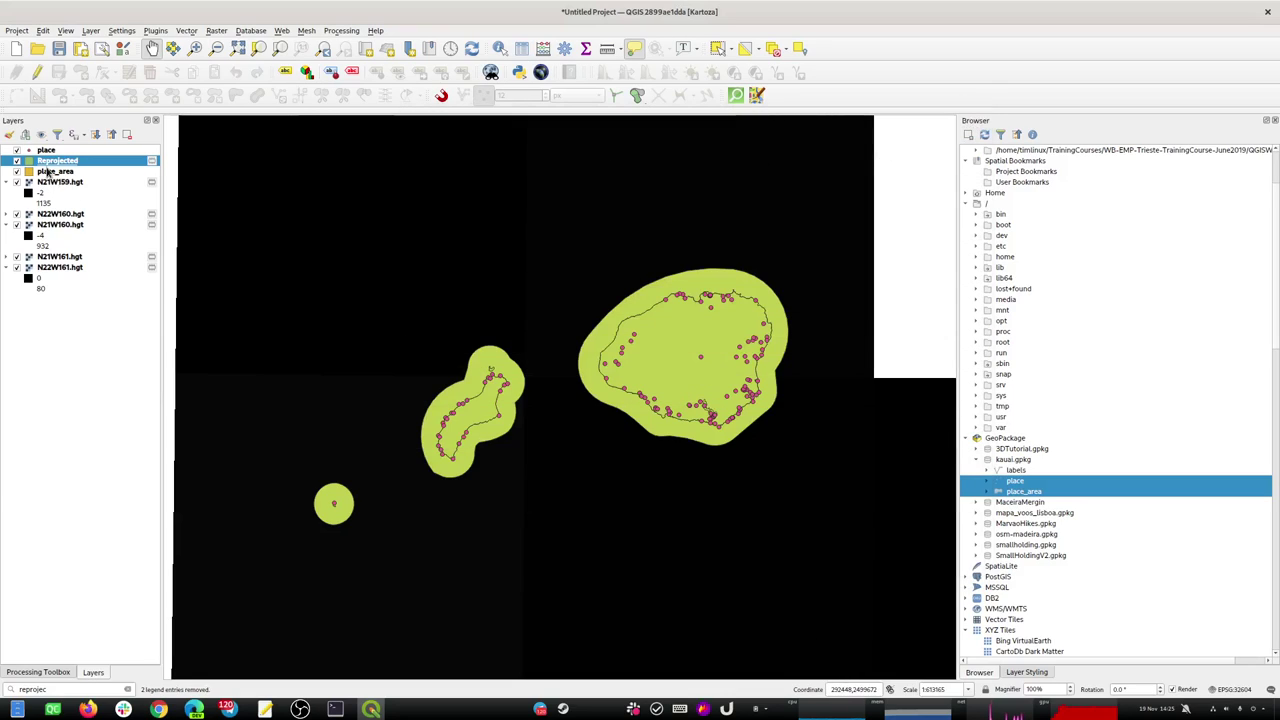
Import the temporary Reprojected polygon layer into kauai.gpkg and locate it in the GeoPackage's layer list.
{"action": "left_click_drag", "start_coordinate": [53, 165], "coordinate": [1014, 465]}
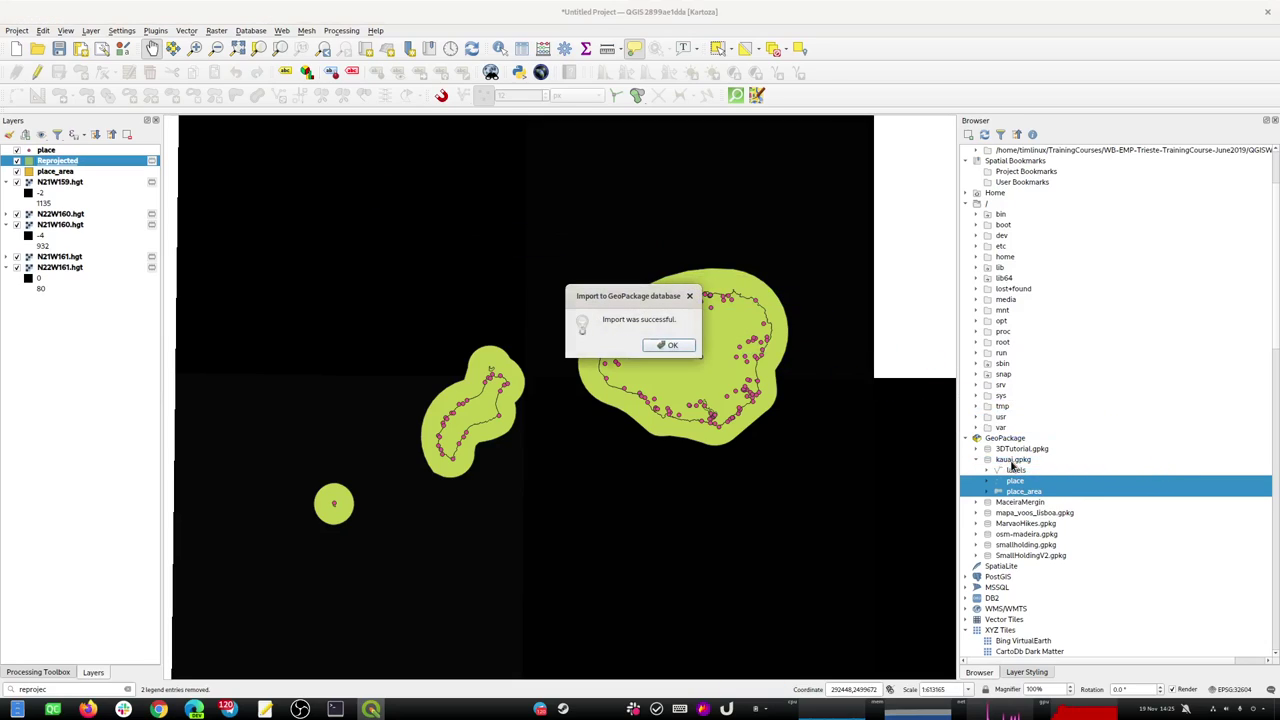
{"action": "left_click", "coordinate": [663, 345]}
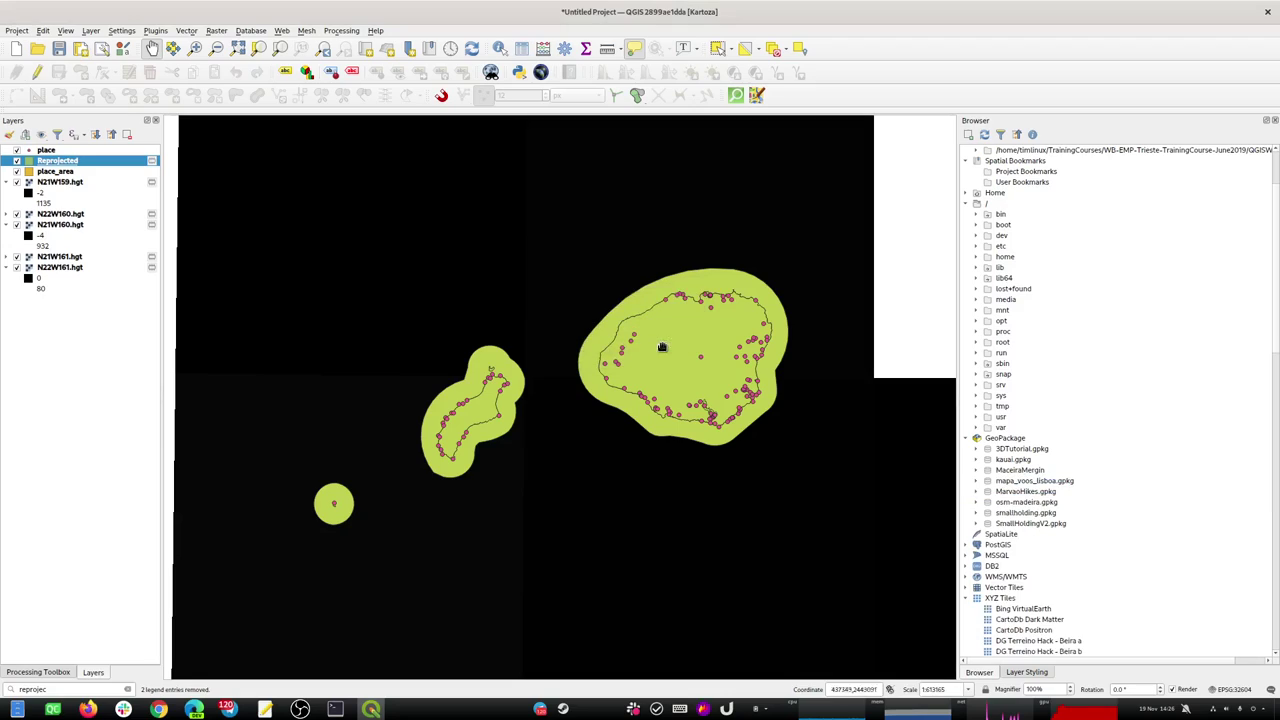
{"action": "left_click", "coordinate": [976, 461]}
{"action": "left_click", "coordinate": [1019, 502]}
Delete the old place_area layer from kauai.gpkg and from the project, and compact the GeoPackage database.
{"action": "left_click", "coordinate": [1014, 492]}
{"action": "right_click", "coordinate": [1014, 492]}
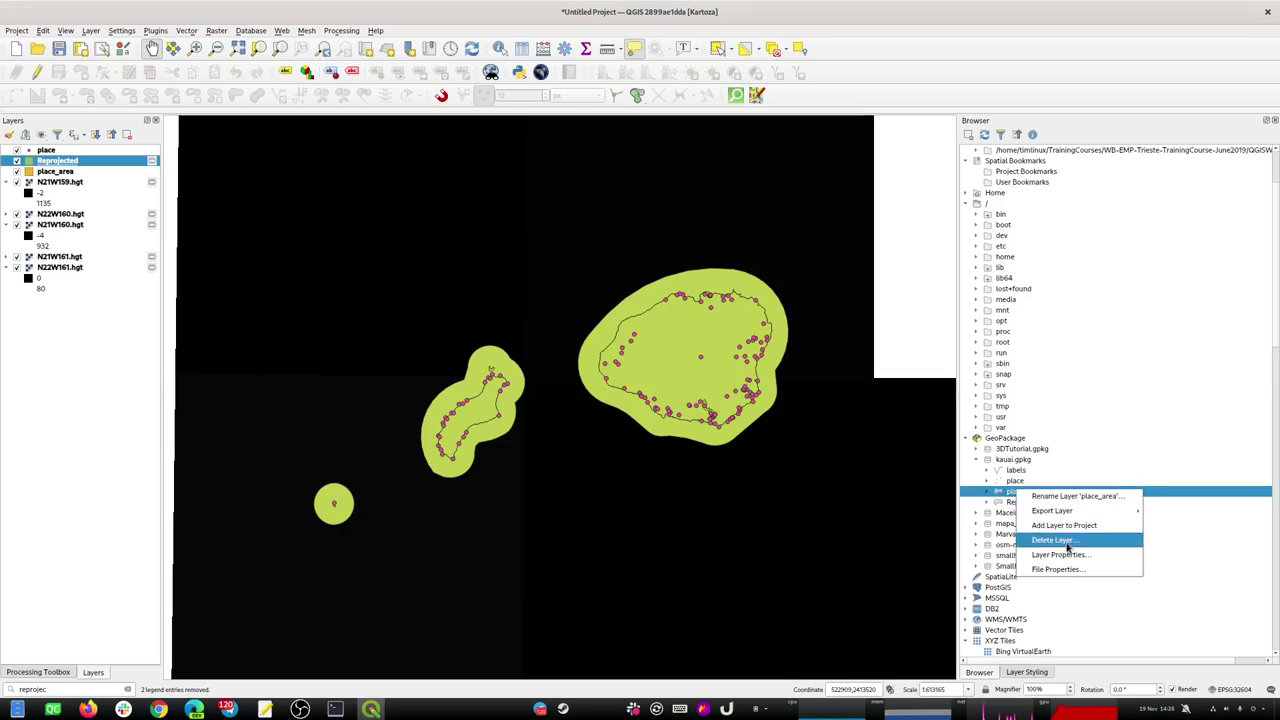
{"action": "left_click", "coordinate": [1063, 541]}
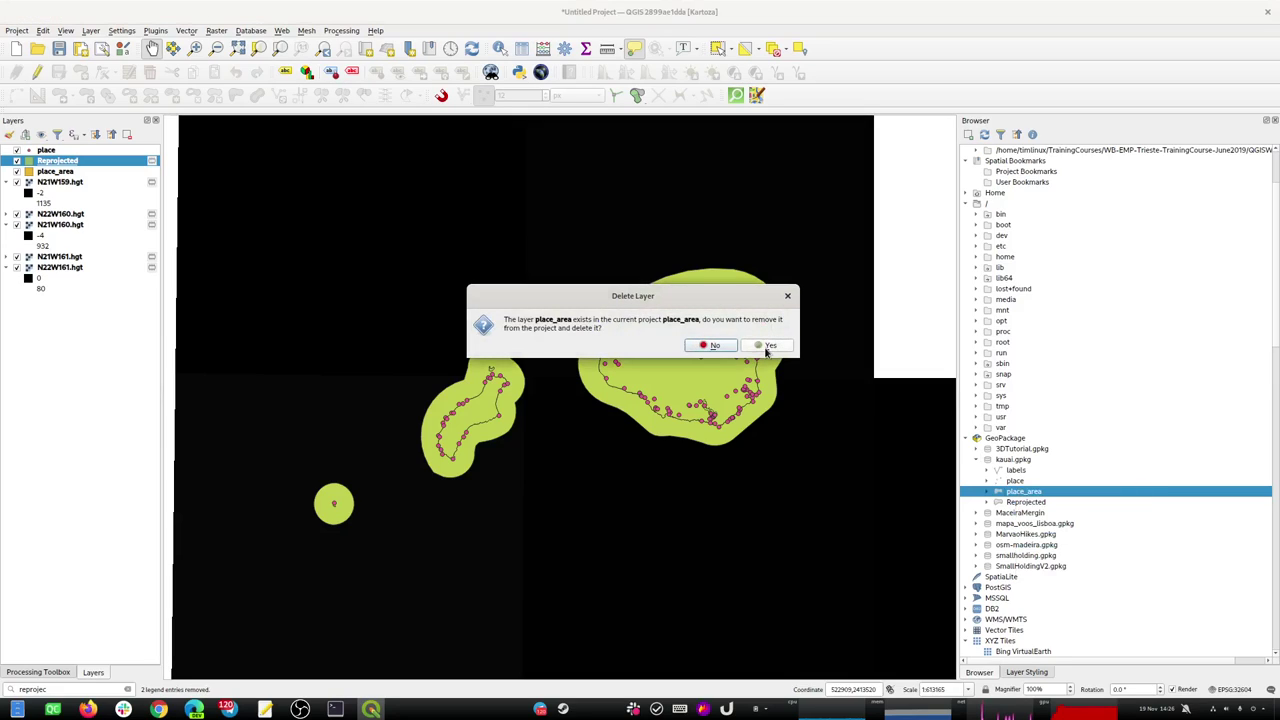
{"action": "left_click", "coordinate": [768, 345]}
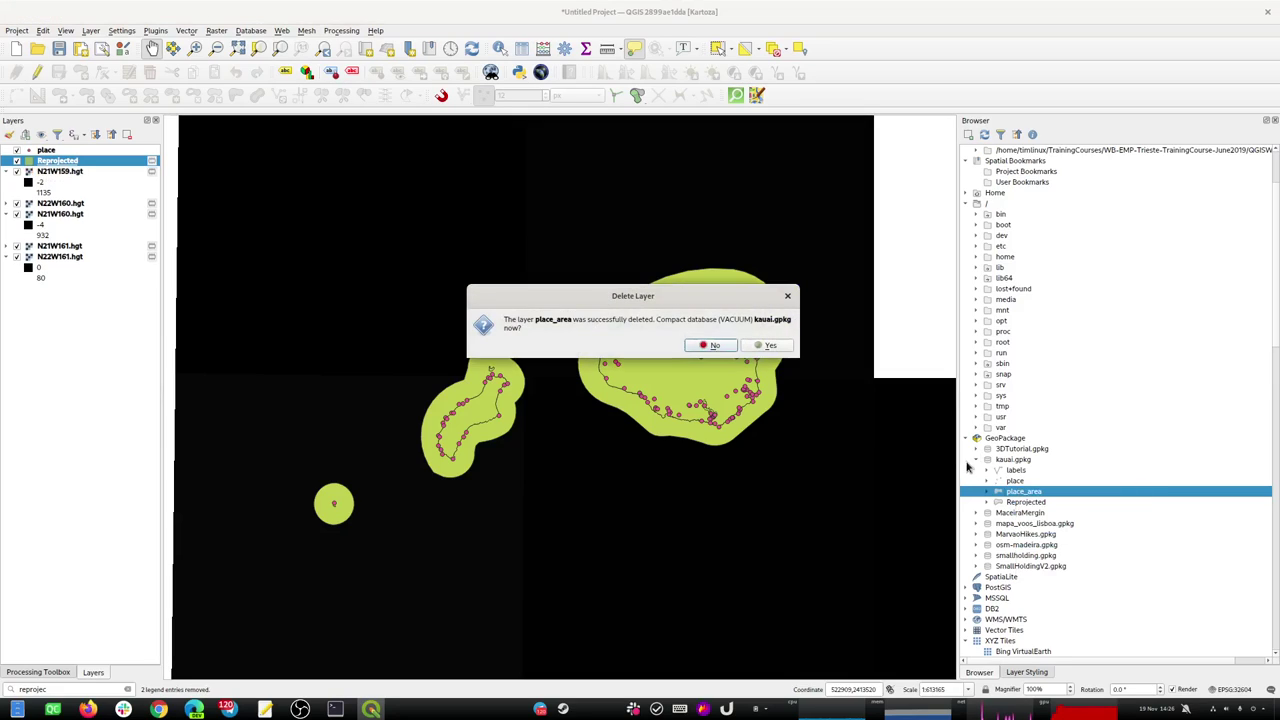
{"action": "left_click", "coordinate": [770, 347]}
Rename the Reprojected layer inside kauai.gpkg as place_area.
{"action": "double_click", "coordinate": [982, 462]}
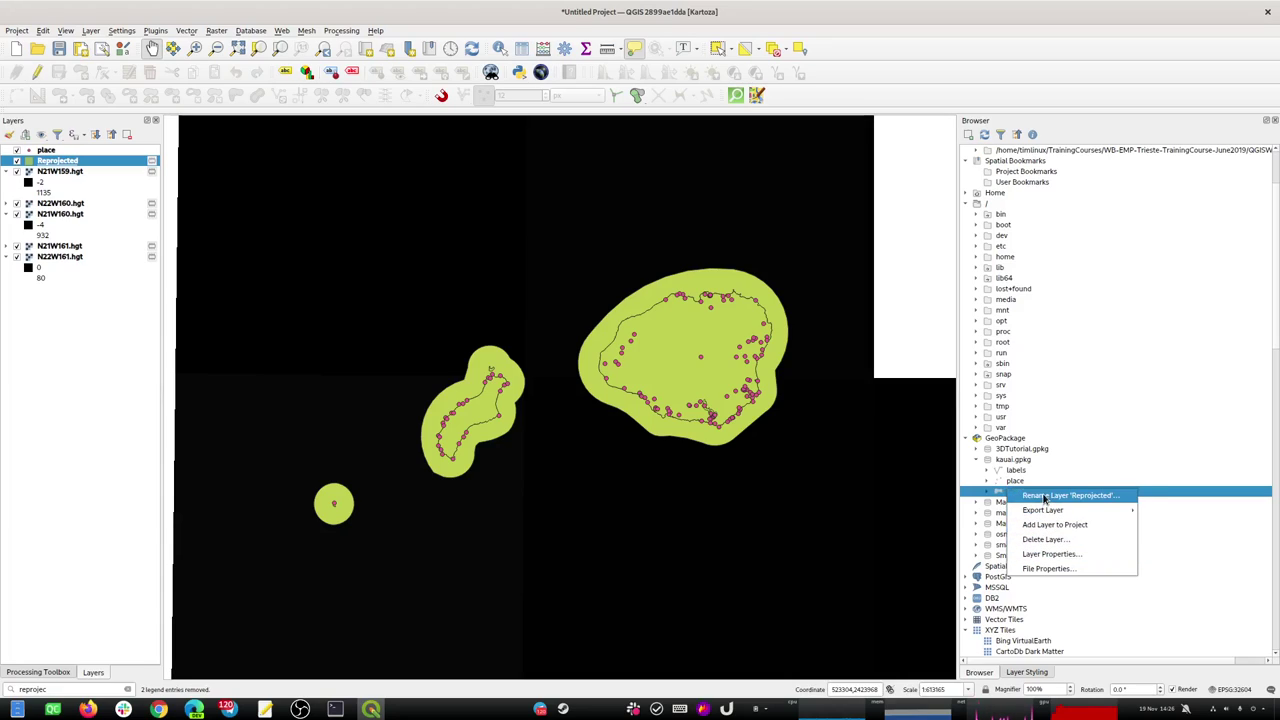
{"action": "left_click", "coordinate": [1045, 497]}
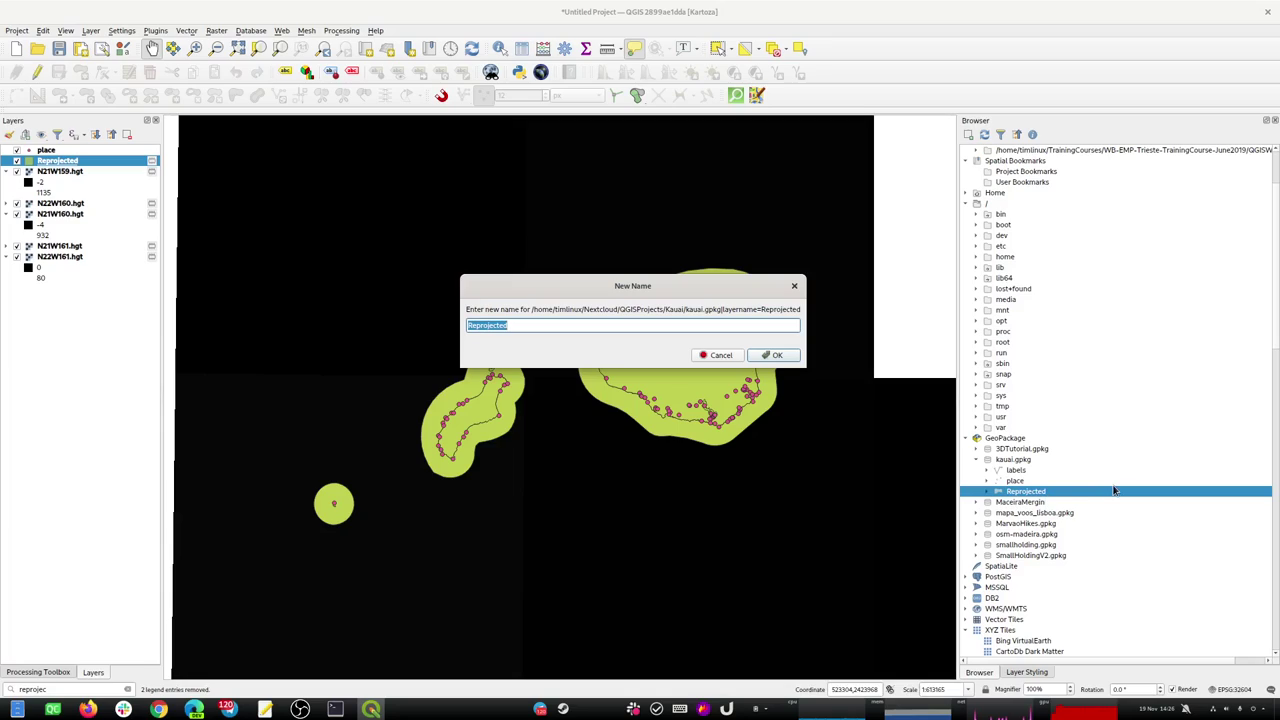
{"action": "type", "text": "place_area"}
{"action": "key", "text": "Return"}
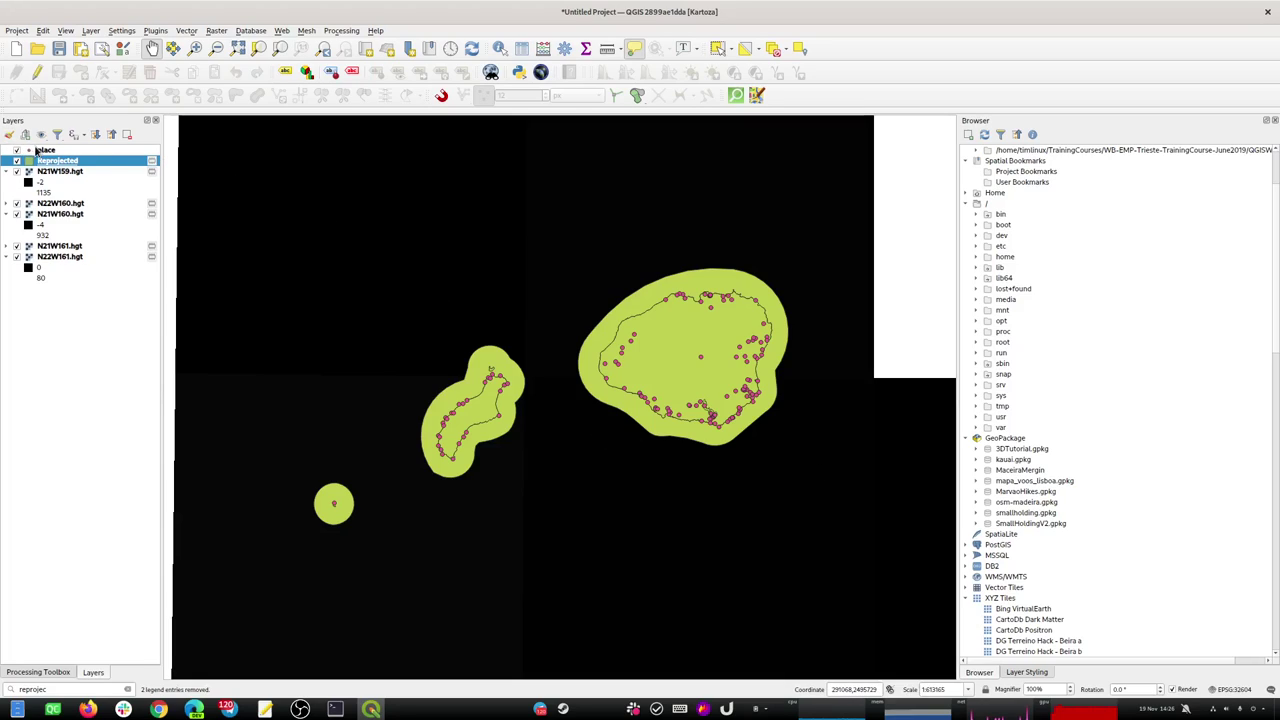
{"action": "left_click", "coordinate": [40, 150]}
{"action": "left_click", "coordinate": [53, 688]}
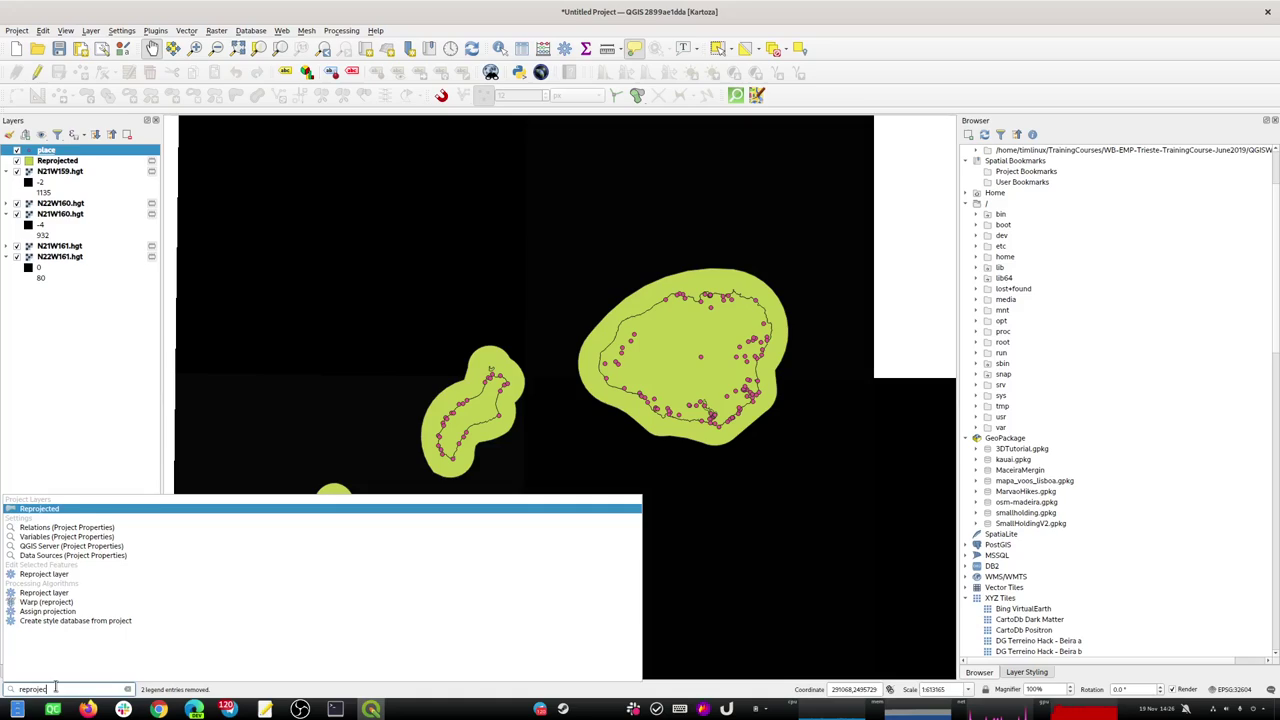
{"action": "key", "text": "Return"}
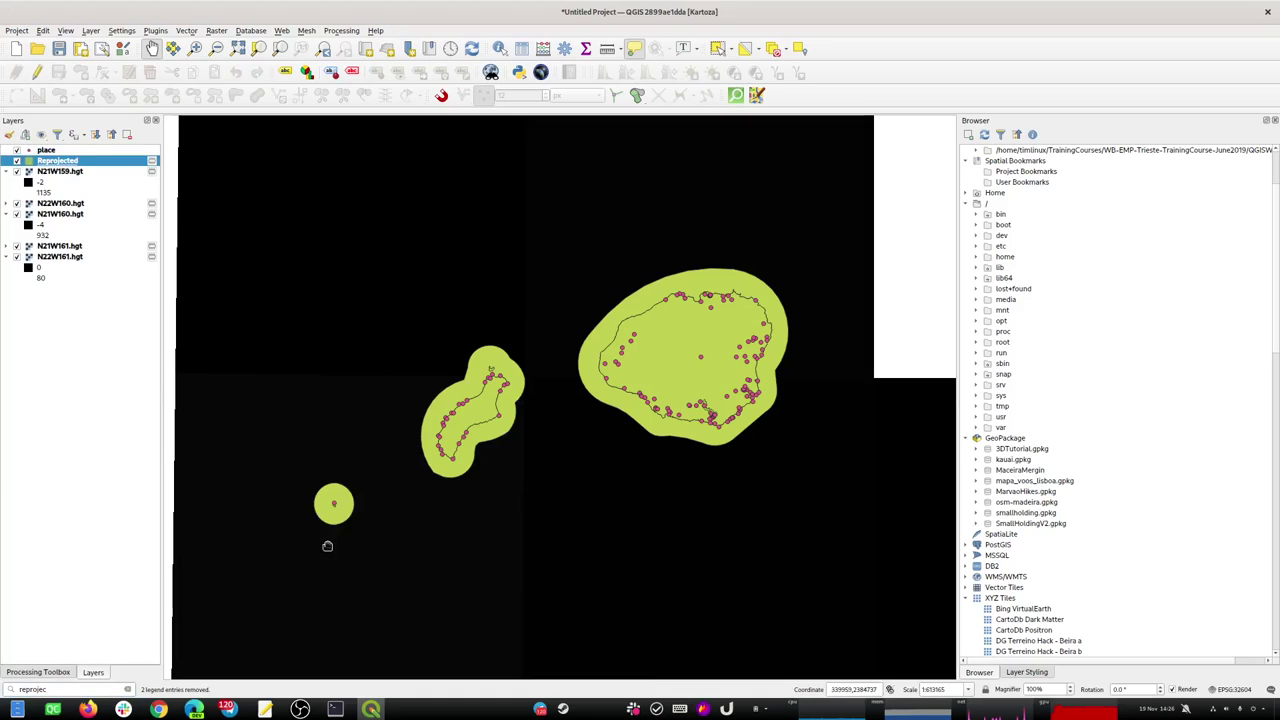
{"action": "left_click", "coordinate": [83, 689]}
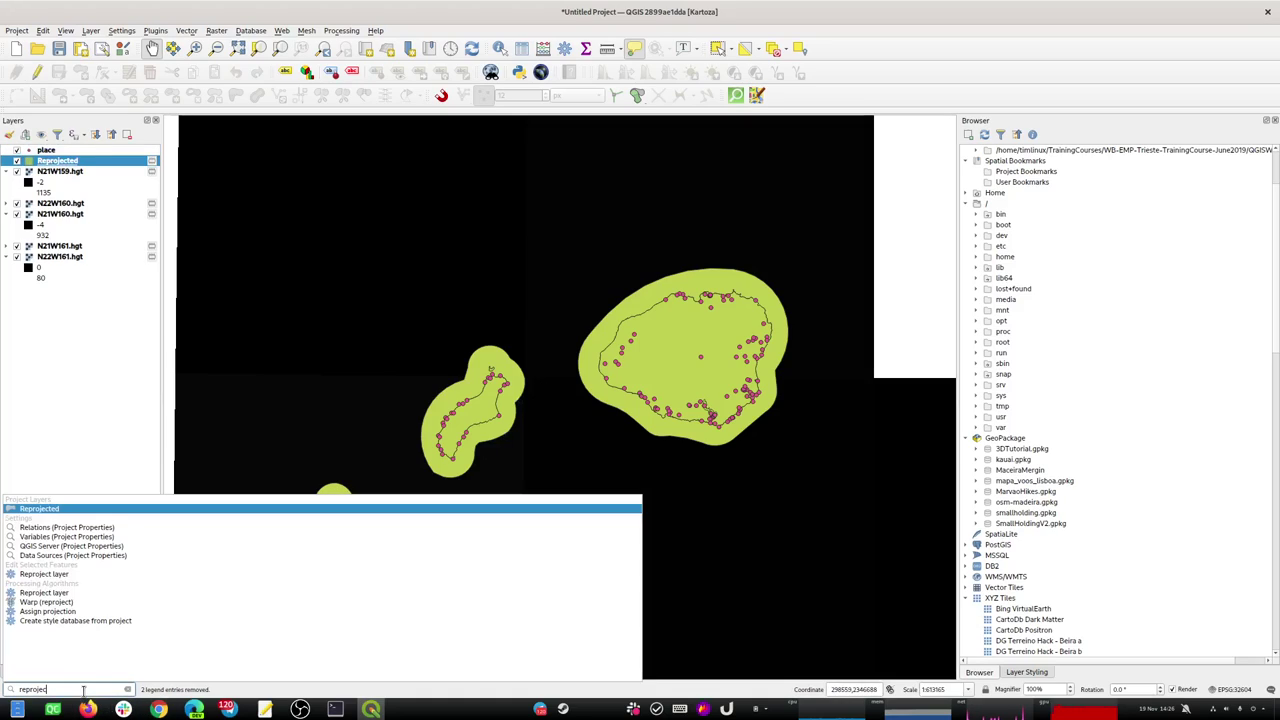
{"action": "left_click", "coordinate": [60, 575]}
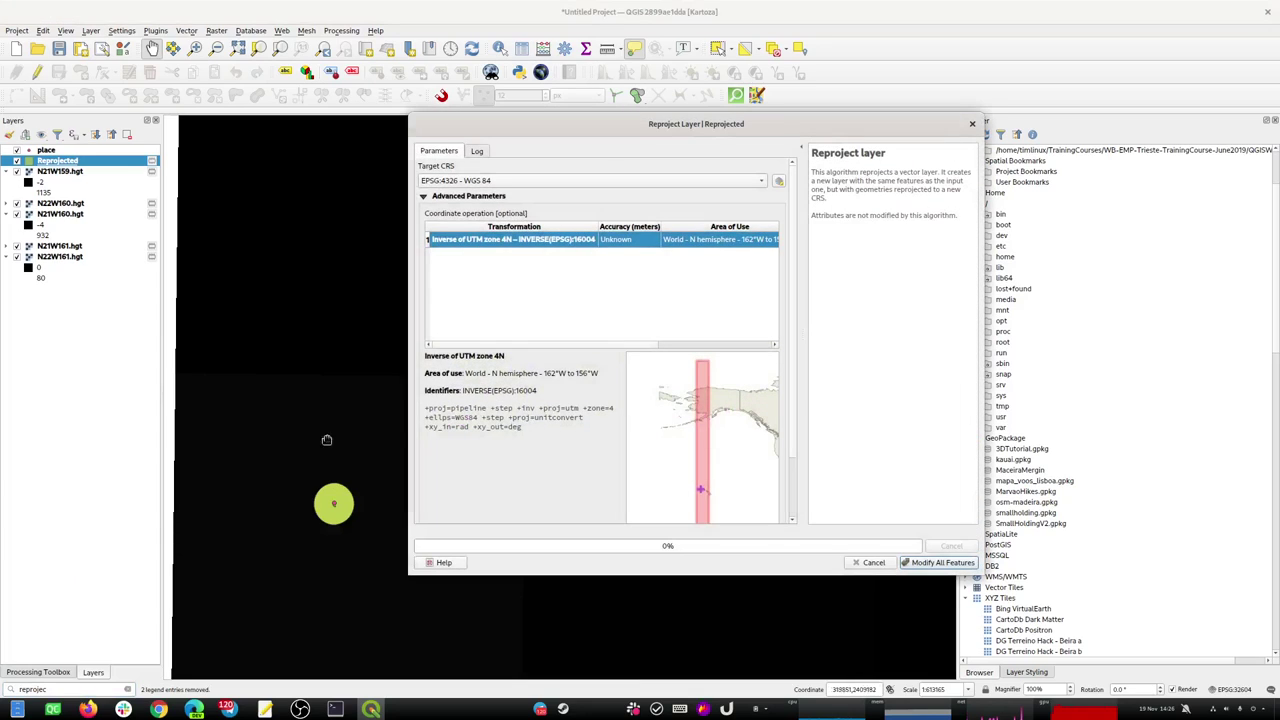
{"action": "left_click", "coordinate": [486, 181]}
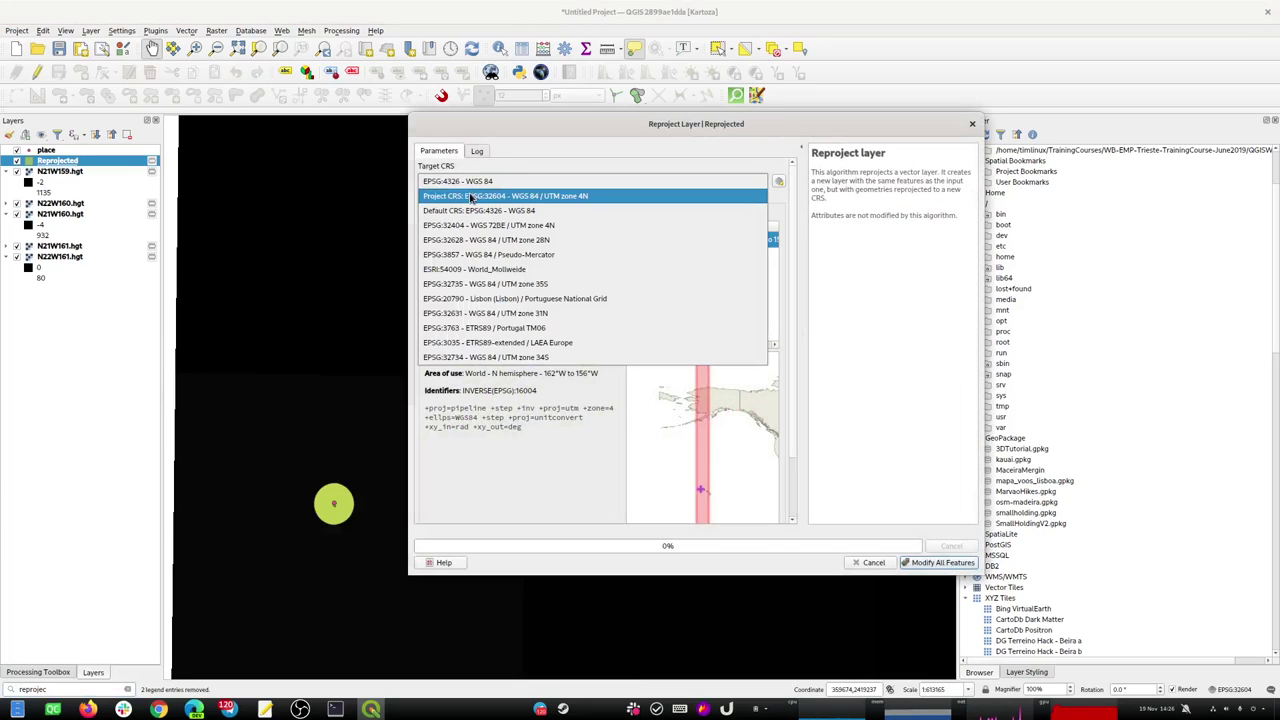
{"action": "left_click", "coordinate": [537, 159]}
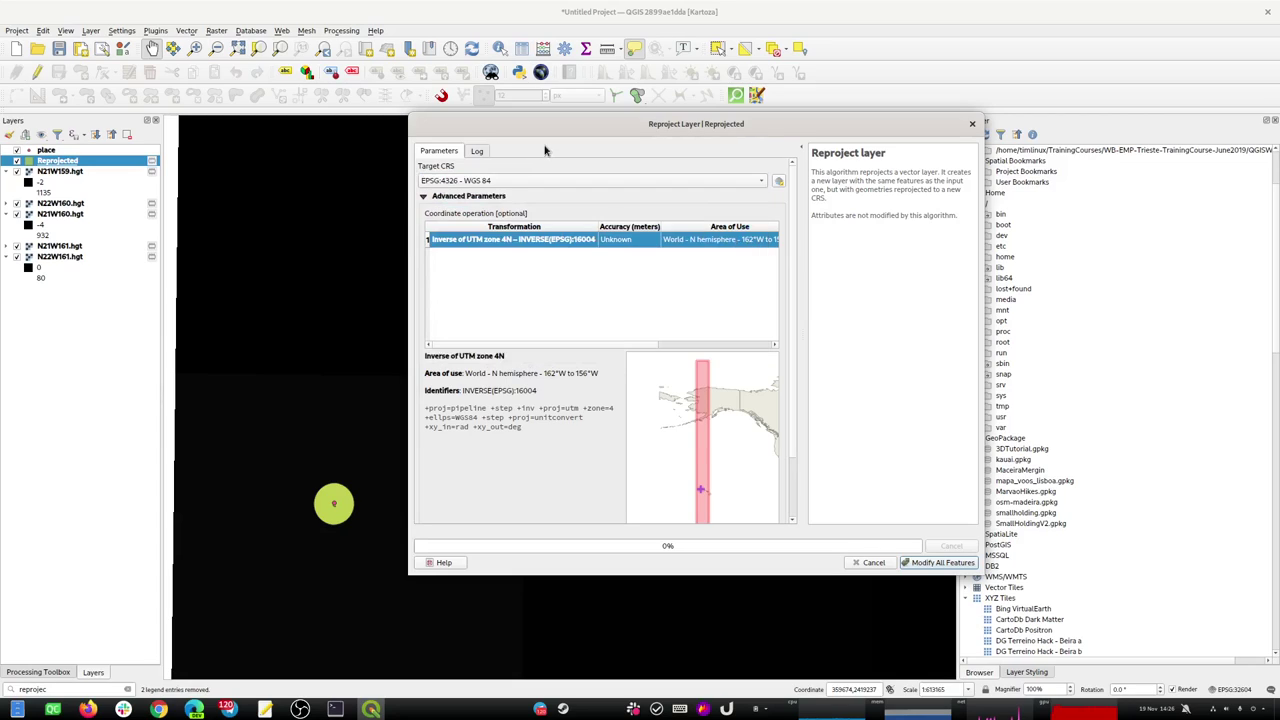
{"action": "key", "text": "Escape"}
Remove the temporary Reprojected layer from the project.
{"action": "left_click", "coordinate": [39, 151]}
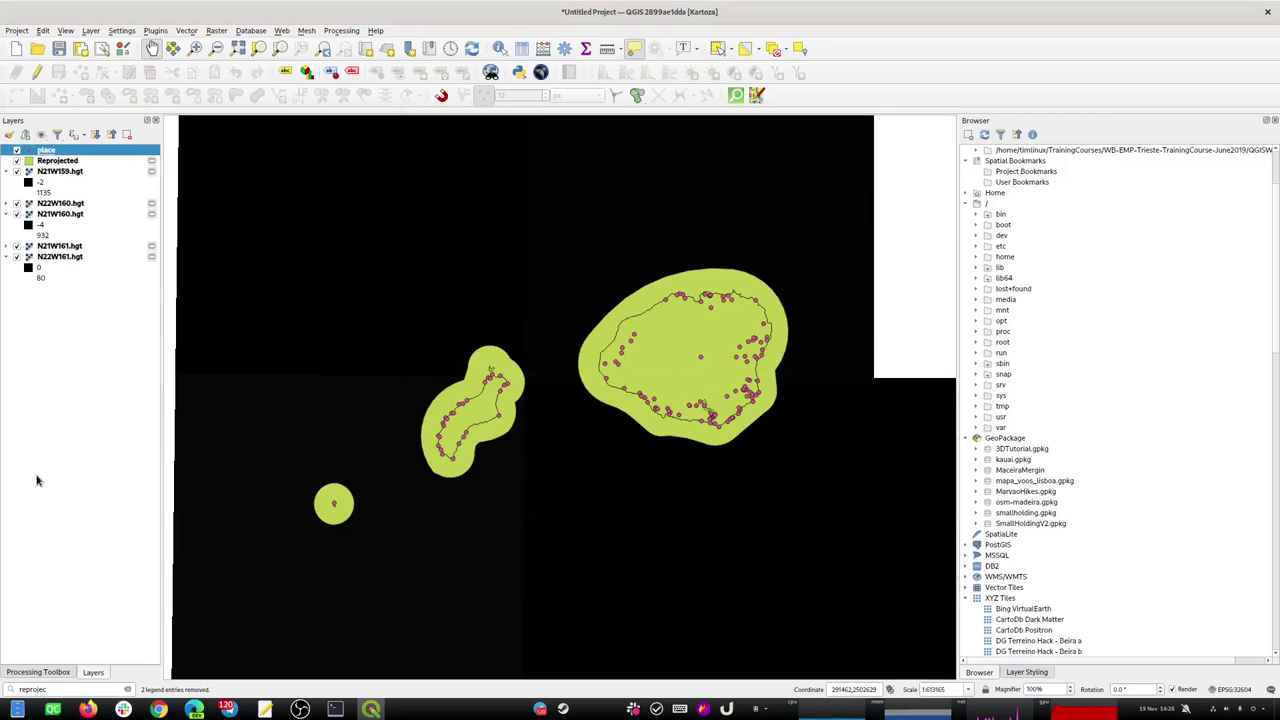
{"action": "left_click", "coordinate": [48, 161]}
{"action": "key", "text": "ctrl+d"}
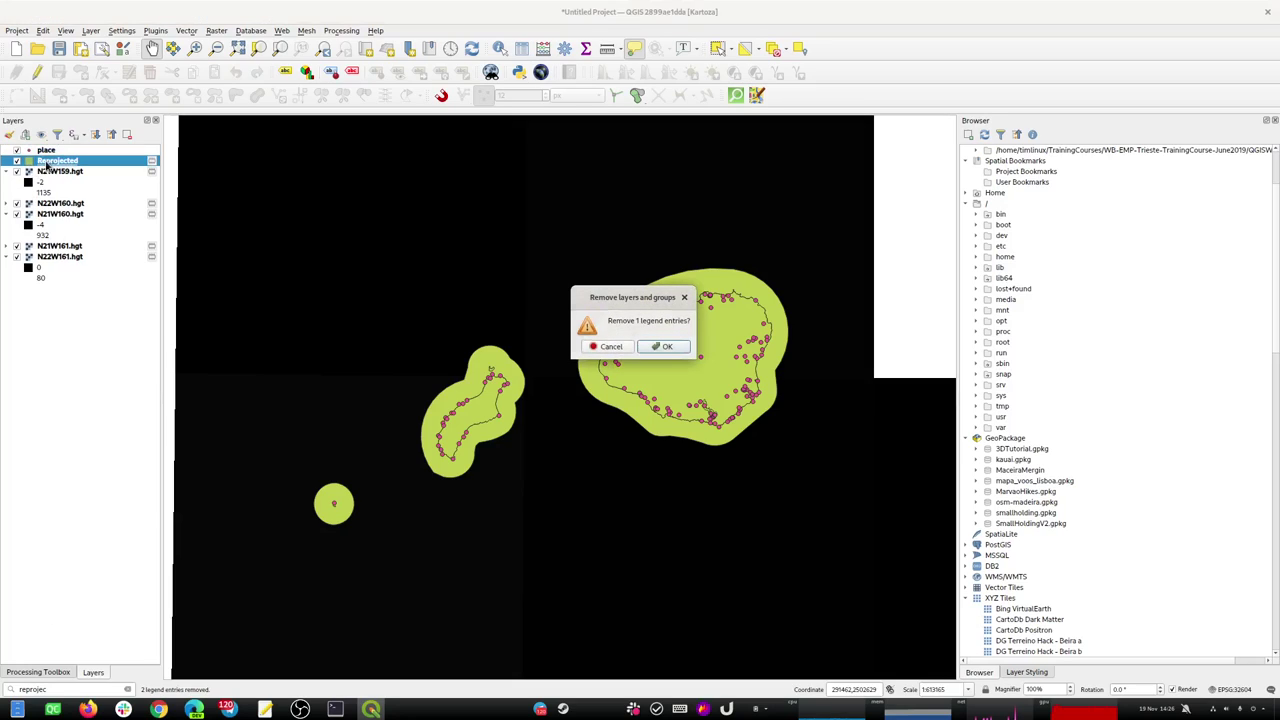
{"action": "left_click", "coordinate": [667, 347]}
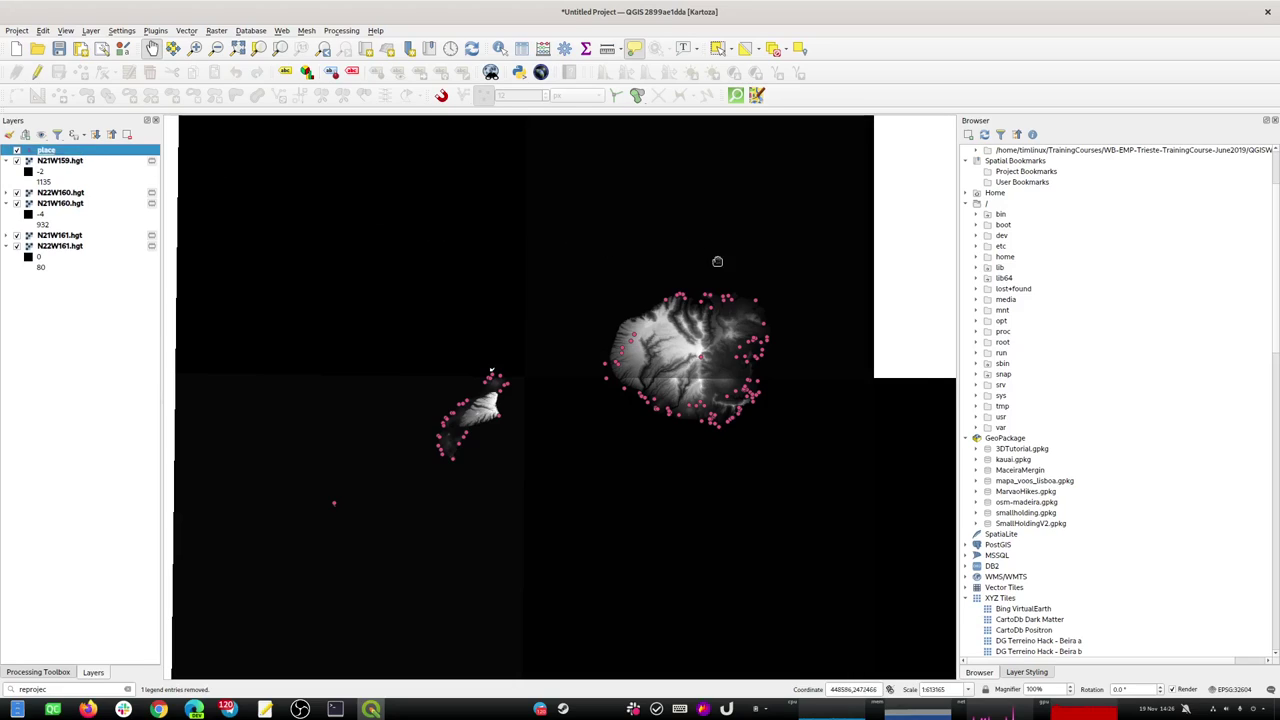
Load the reprojected place_area layer from kauai.gpkg into the project and order the place points above it.
{"action": "left_click", "coordinate": [976, 460]}
{"action": "left_click_drag", "start_coordinate": [1018, 492], "coordinate": [660, 420]}
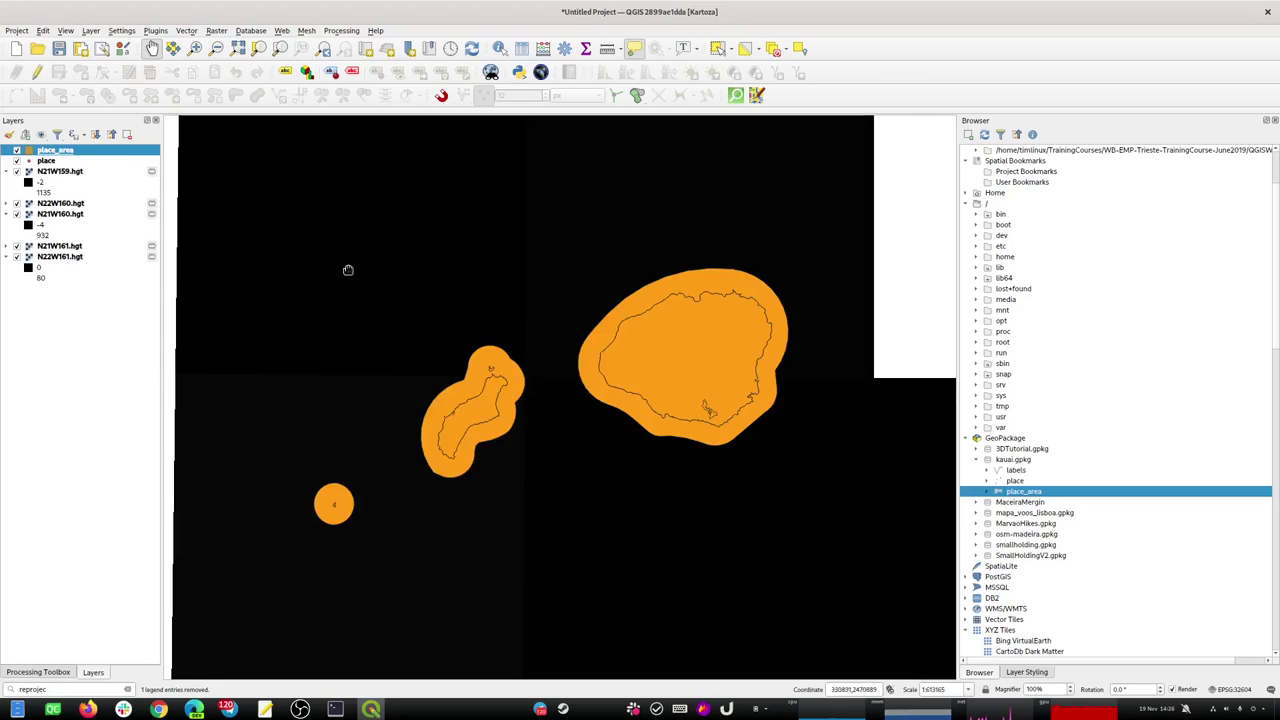
{"action": "left_click", "coordinate": [55, 153], "text": "ctrl"}
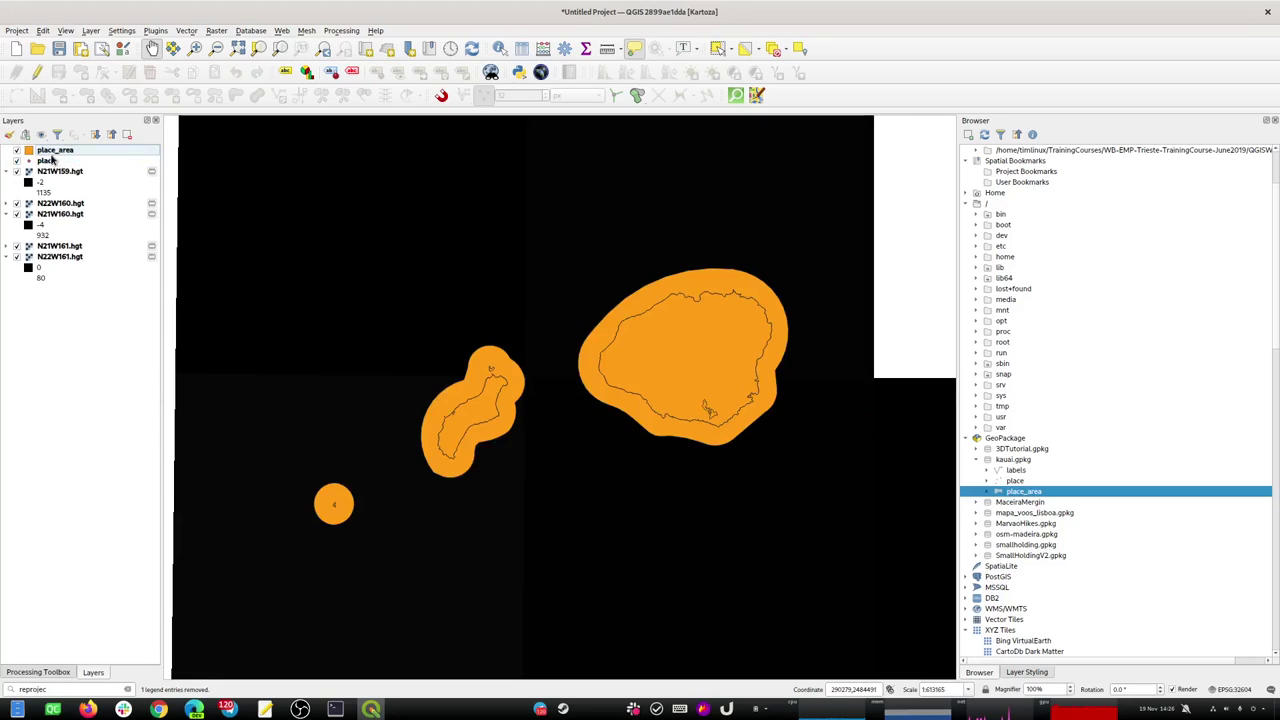
{"action": "left_click_drag", "start_coordinate": [47, 158], "coordinate": [45, 148]}
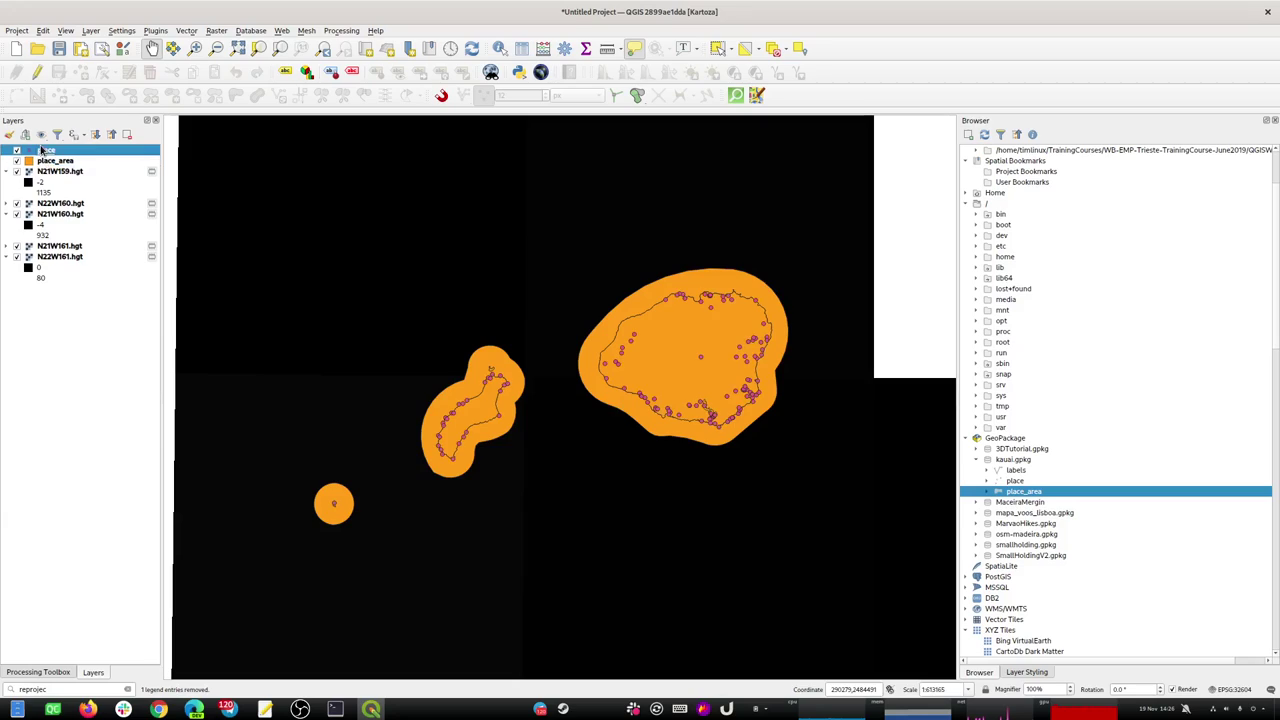
Reproject the place layer to the project CRS, EPSG:32604 - WGS 84 / UTM zone 4N, as a temporary layer.
{"action": "left_click", "coordinate": [50, 690]}
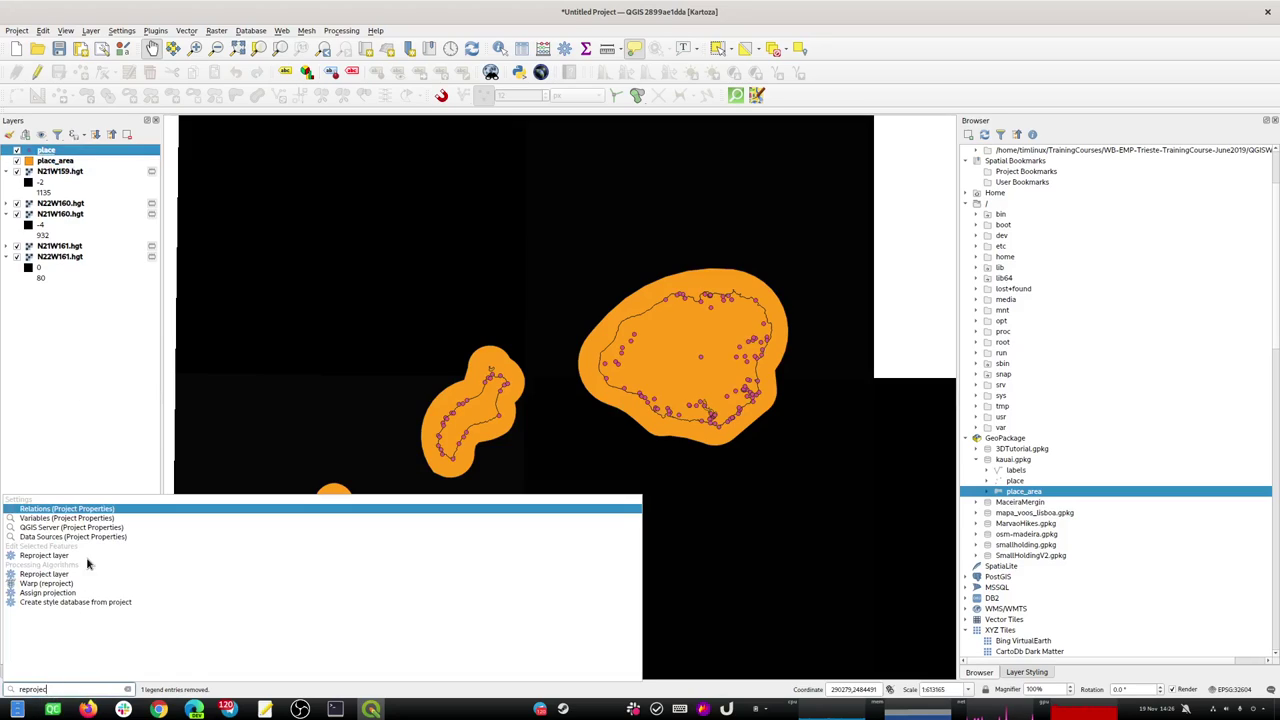
{"action": "left_click", "coordinate": [52, 573]}
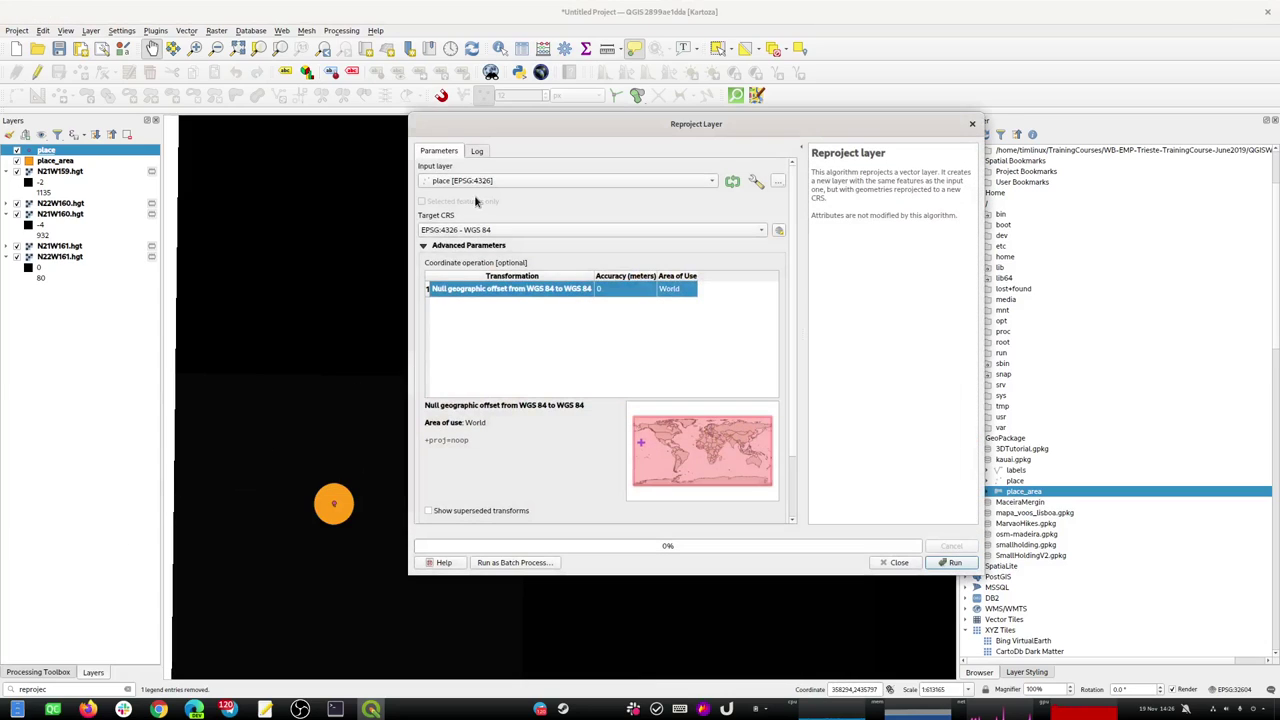
{"action": "left_click", "coordinate": [470, 230]}
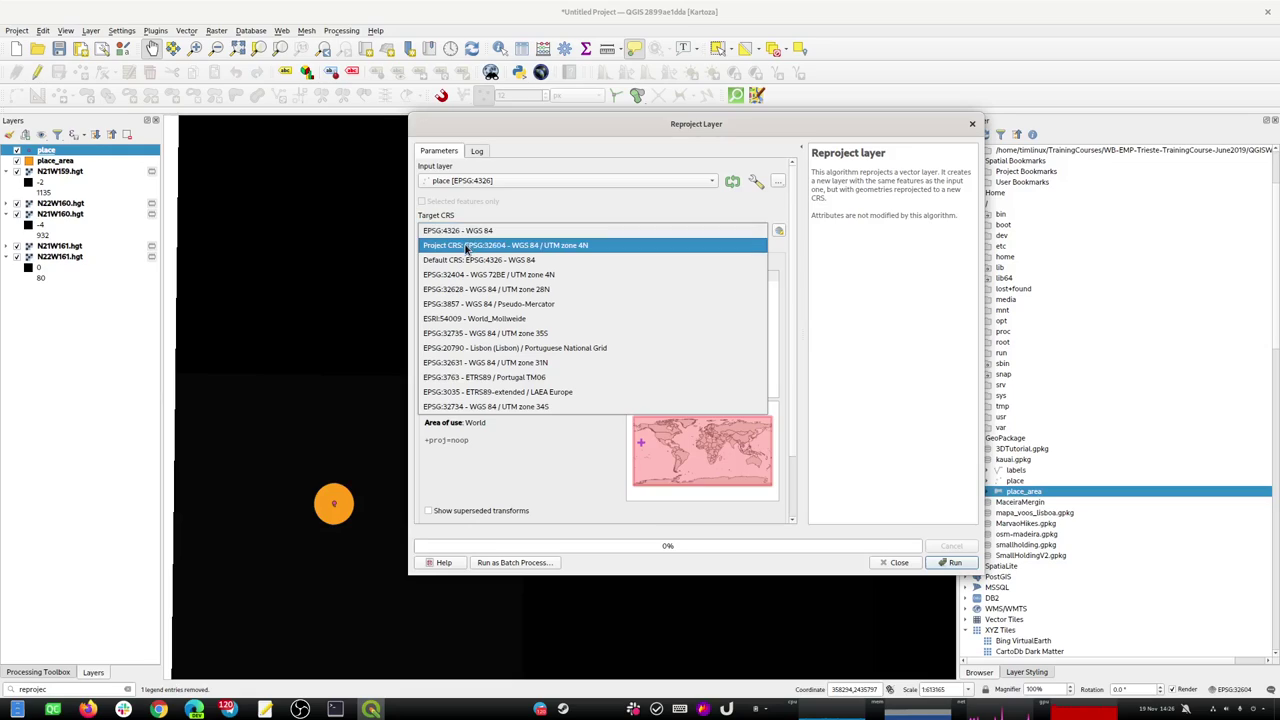
{"action": "left_click", "coordinate": [466, 245]}
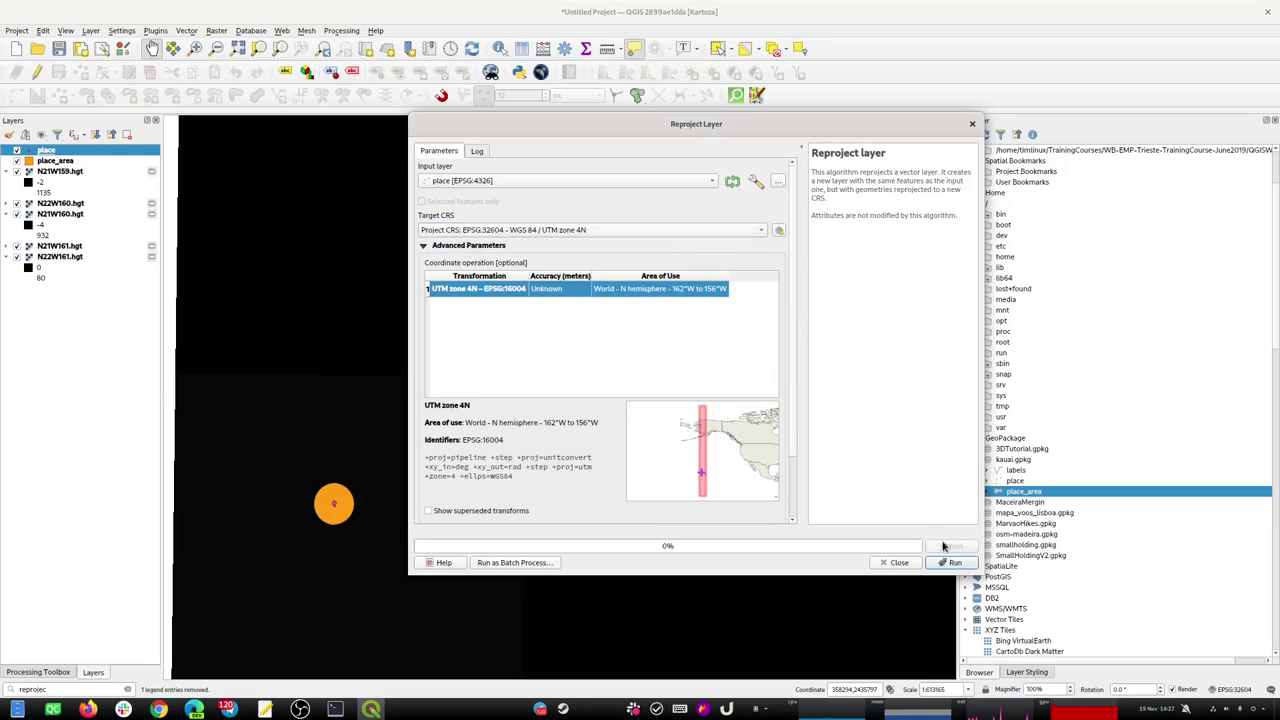
{"action": "left_click", "coordinate": [952, 563]}
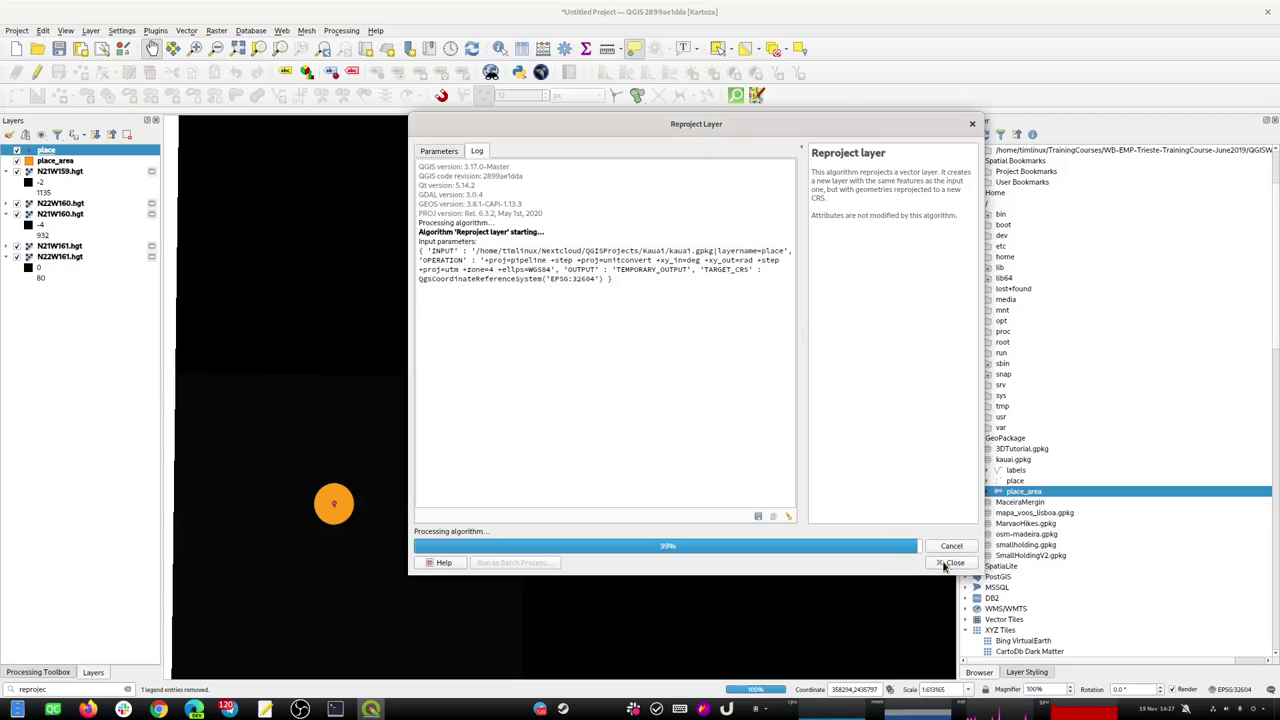
{"action": "left_click", "coordinate": [863, 566]}
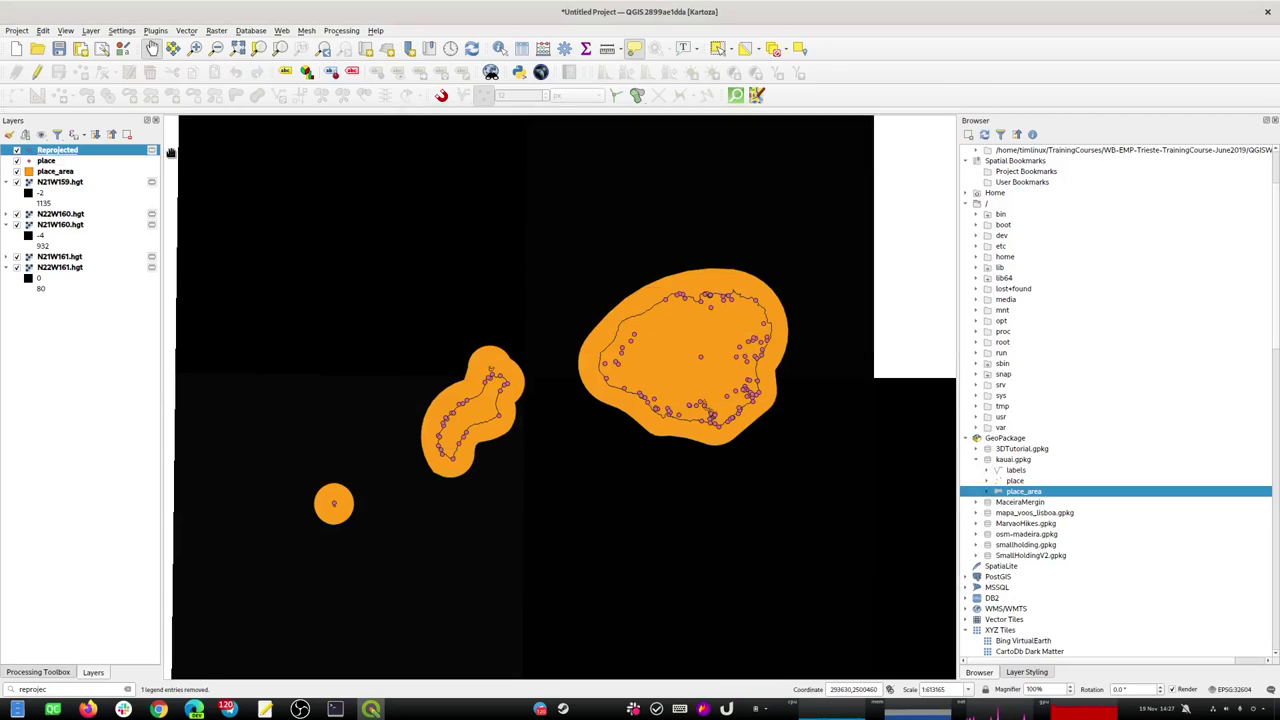
Import the temporary Reprojected layer into kauai.gpkg and rename the imported copy place_point.
{"action": "left_click_drag", "start_coordinate": [76, 152], "coordinate": [1020, 464]}
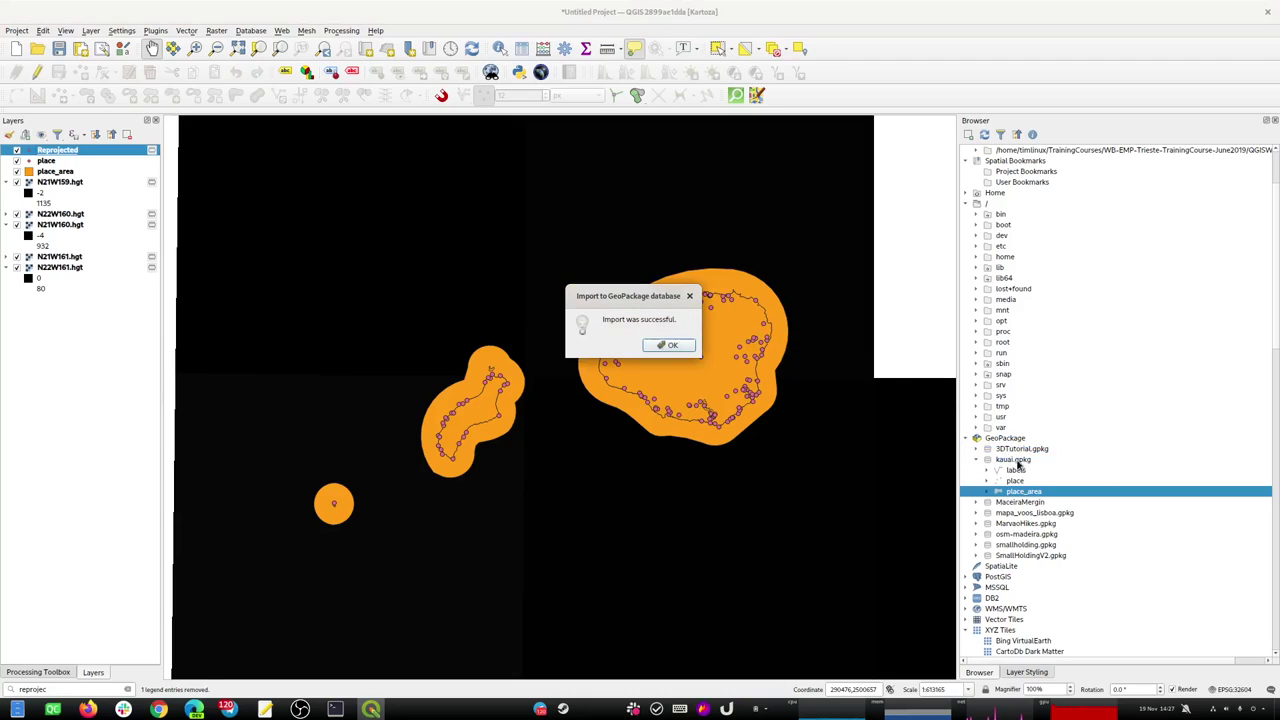
{"action": "left_click", "coordinate": [668, 345]}
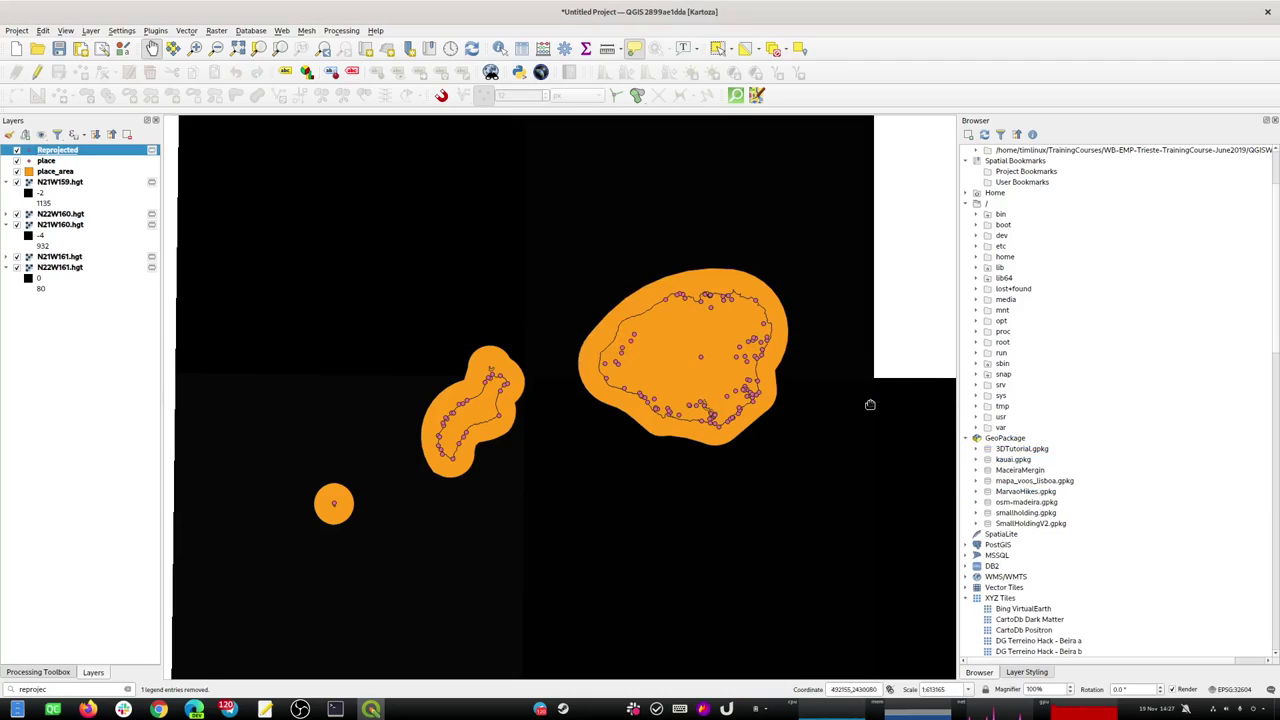
{"action": "double_click", "coordinate": [977, 459]}
{"action": "left_click", "coordinate": [1020, 502]}
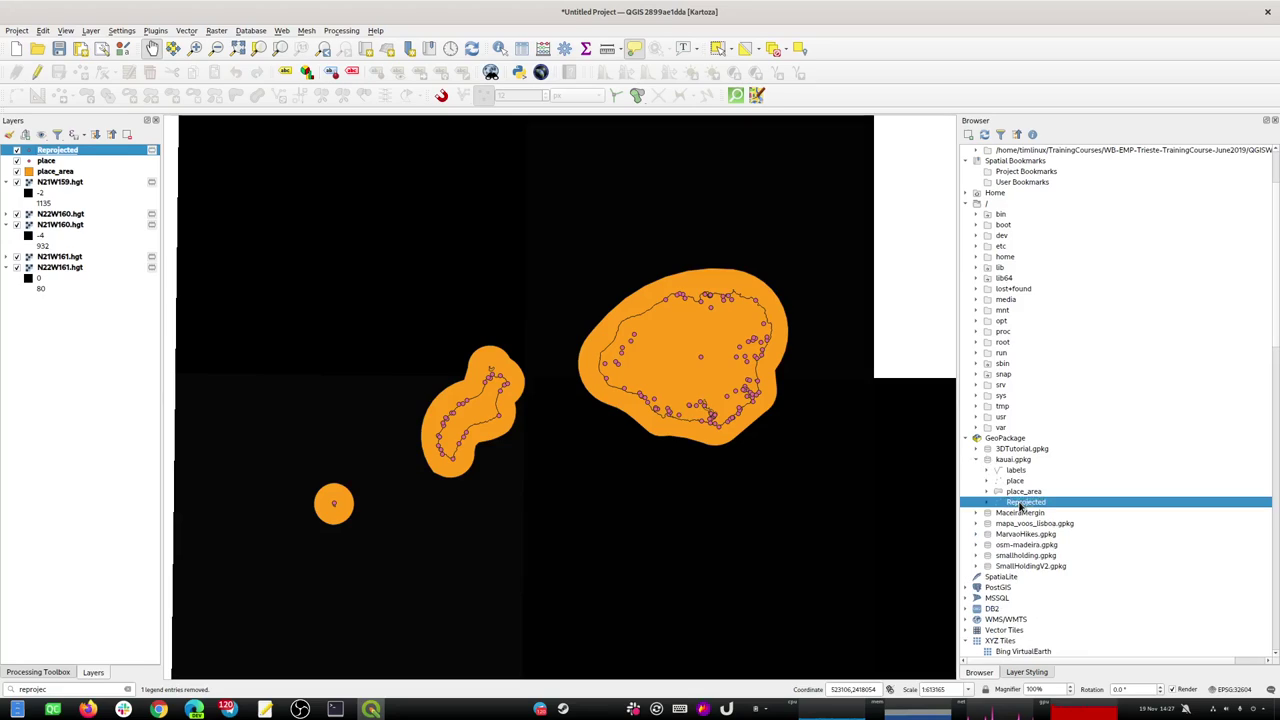
{"action": "right_click", "coordinate": [1020, 502]}
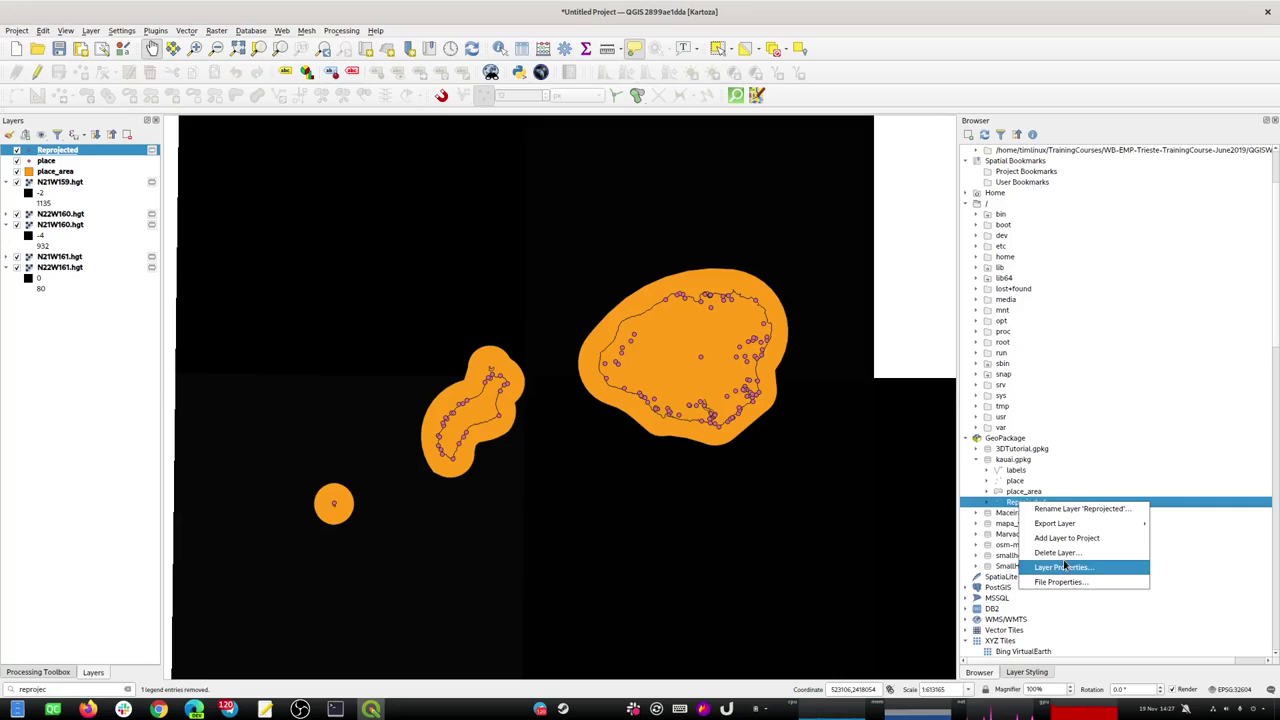
{"action": "left_click", "coordinate": [1056, 512]}
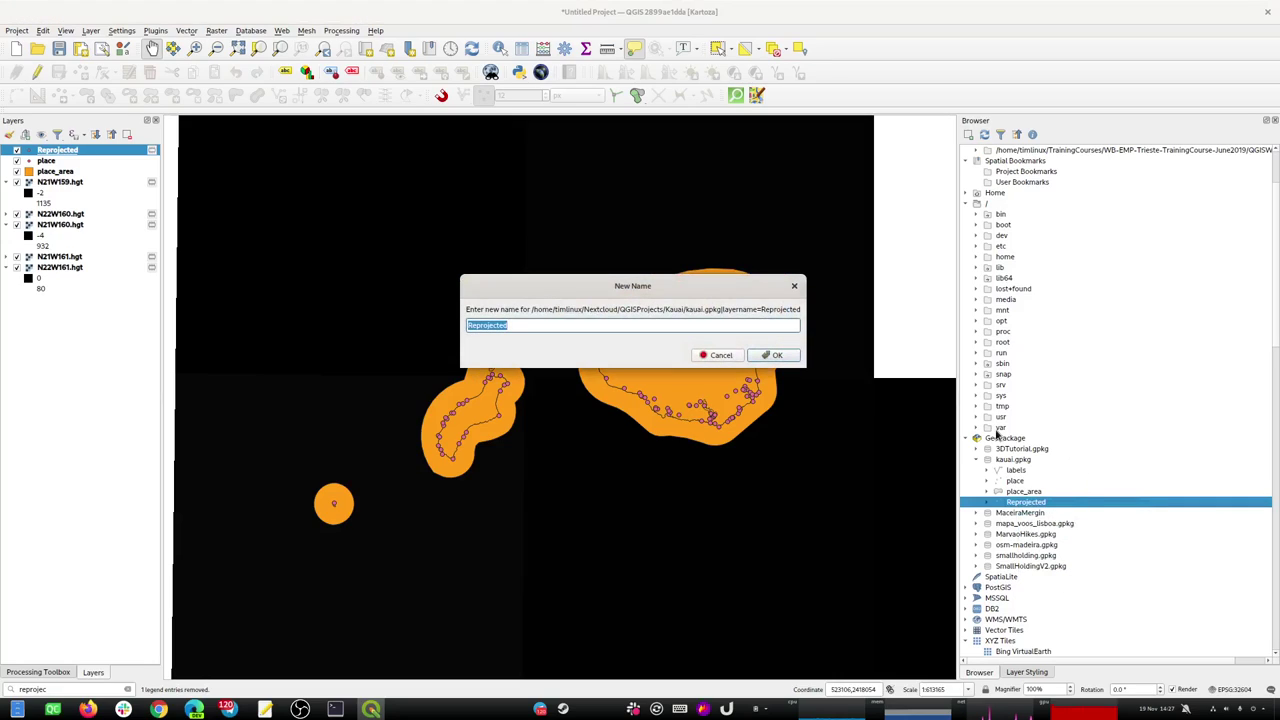
{"action": "type", "text": "place_point"}
{"action": "left_click", "coordinate": [772, 355]}
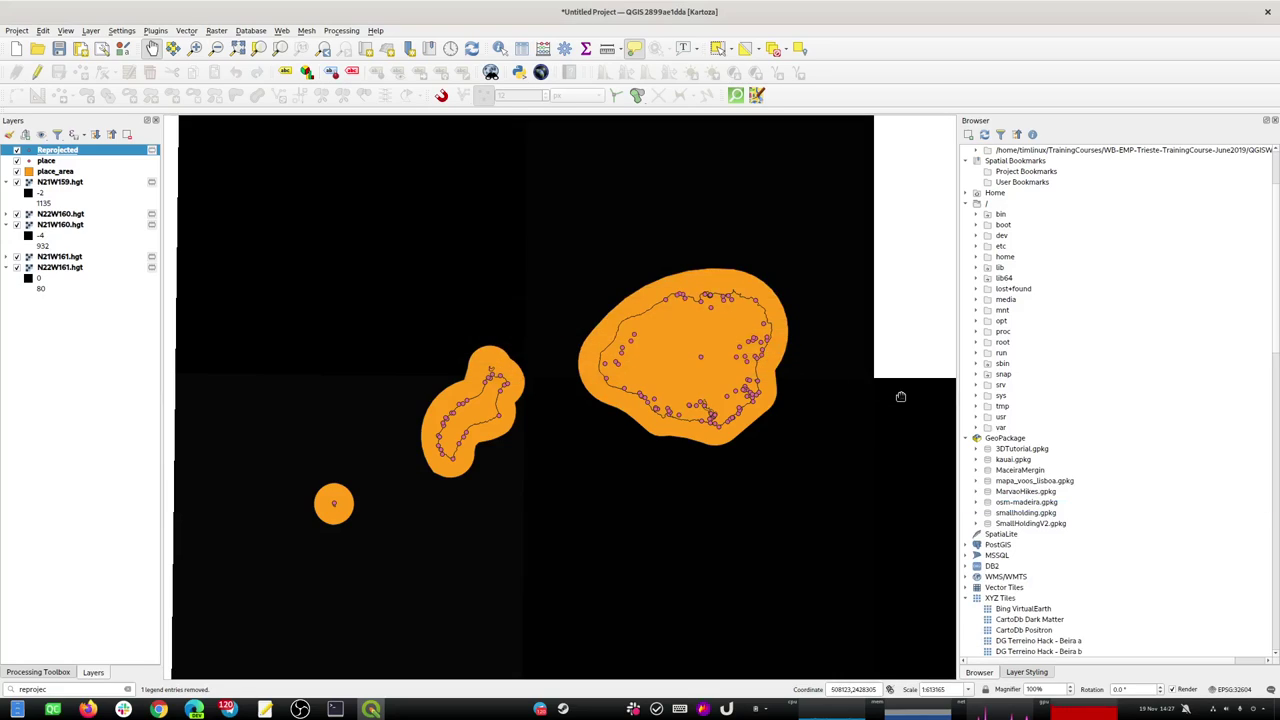
Delete the old place layer from kauai.gpkg and remove it from the project.
{"action": "left_click", "coordinate": [976, 461]}
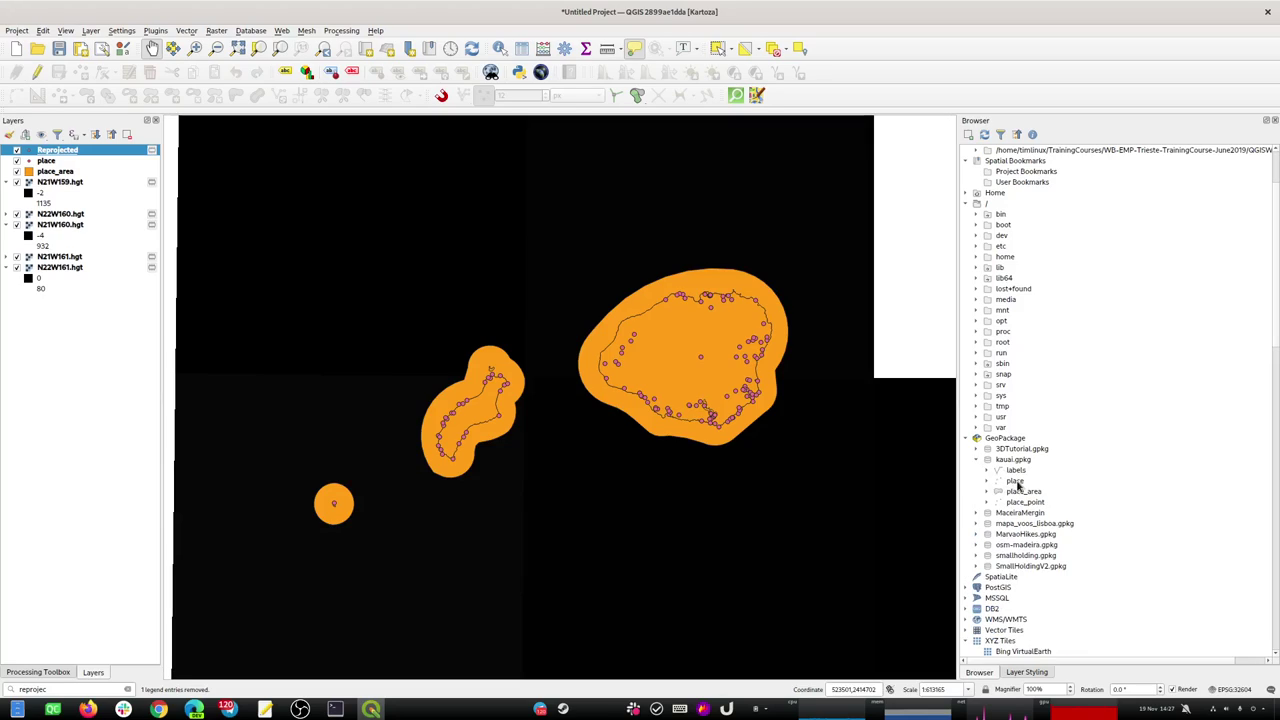
{"action": "left_click", "coordinate": [1017, 482]}
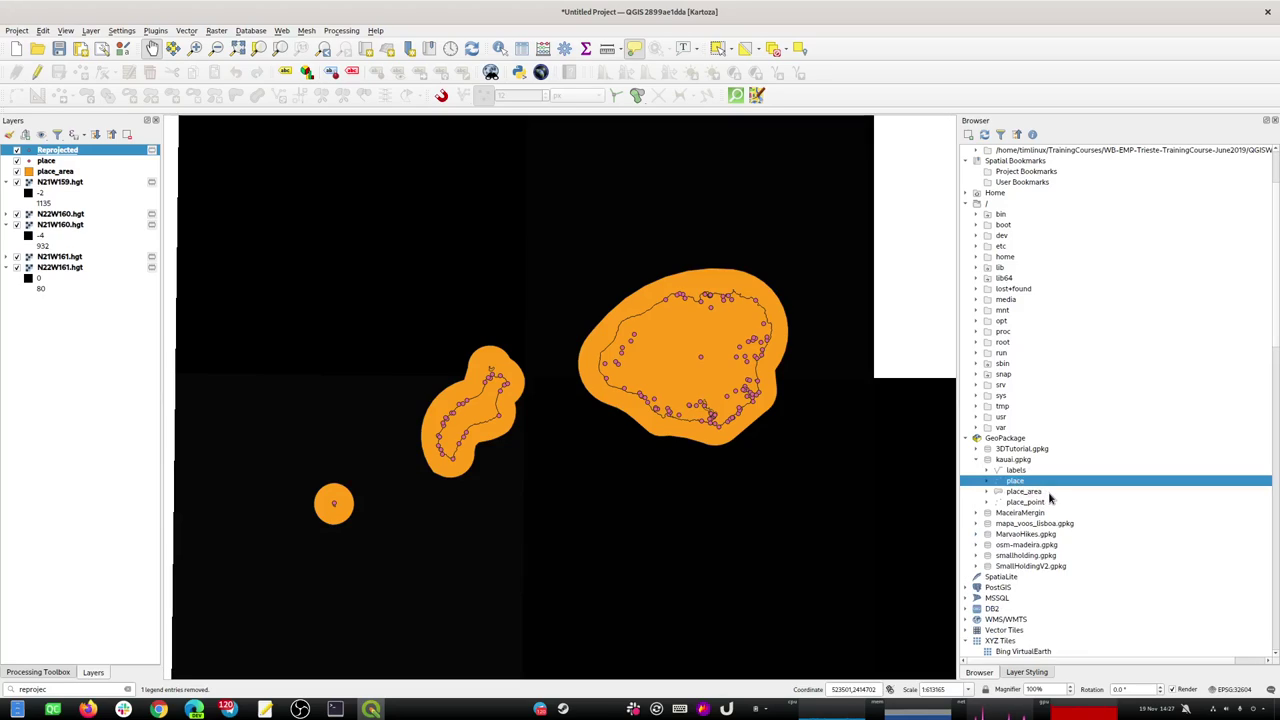
{"action": "left_click", "coordinate": [1030, 503]}
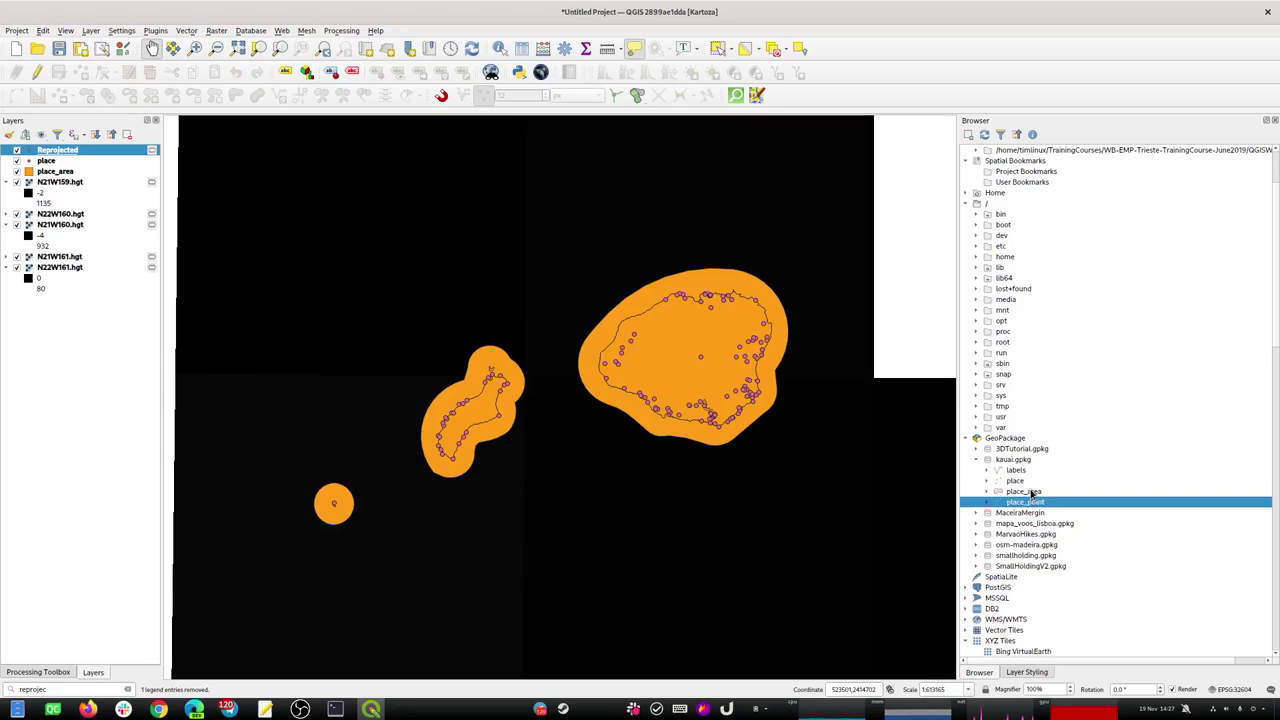
{"action": "left_click", "coordinate": [1017, 482]}
{"action": "right_click", "coordinate": [1020, 487]}
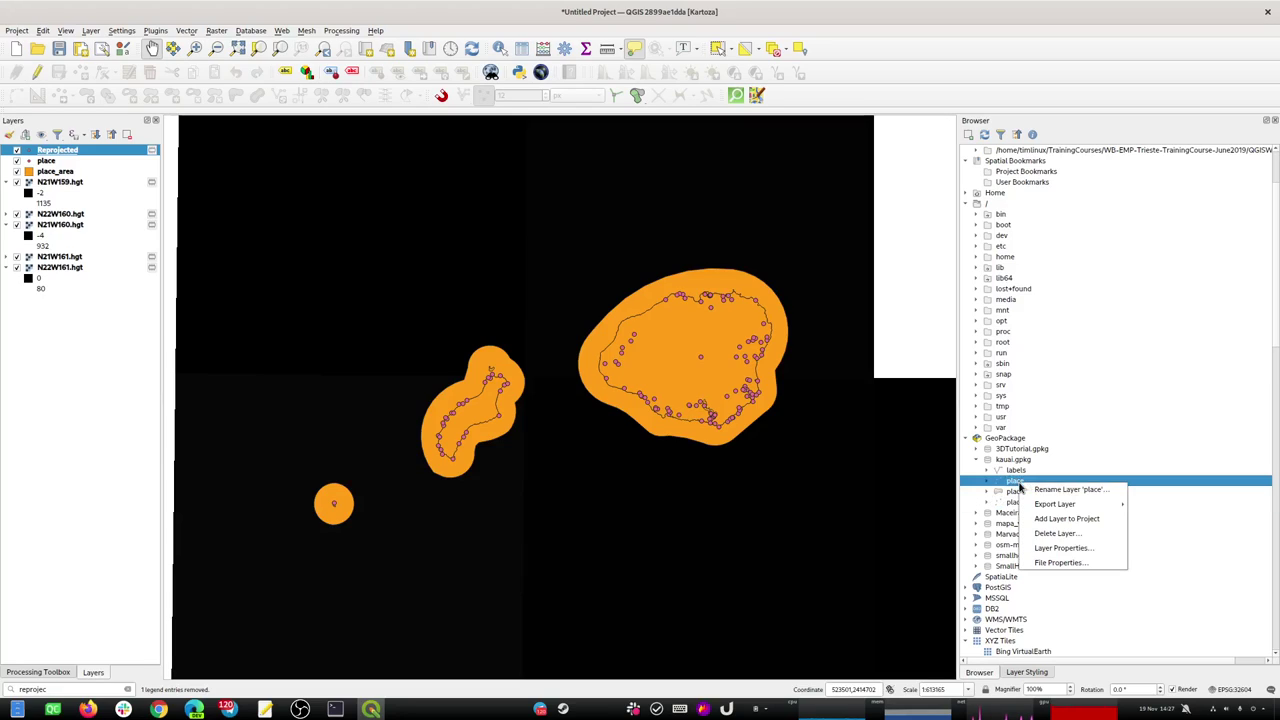
{"action": "left_click", "coordinate": [1058, 534]}
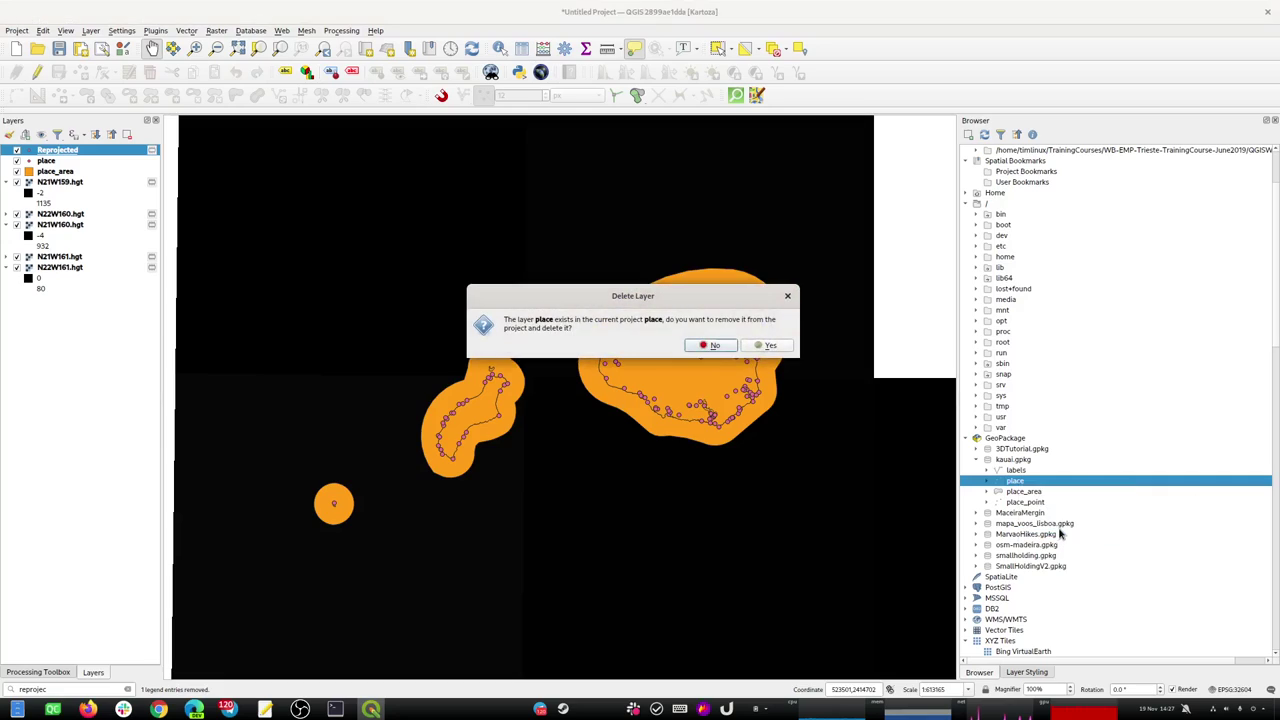
{"action": "left_click", "coordinate": [766, 345]}
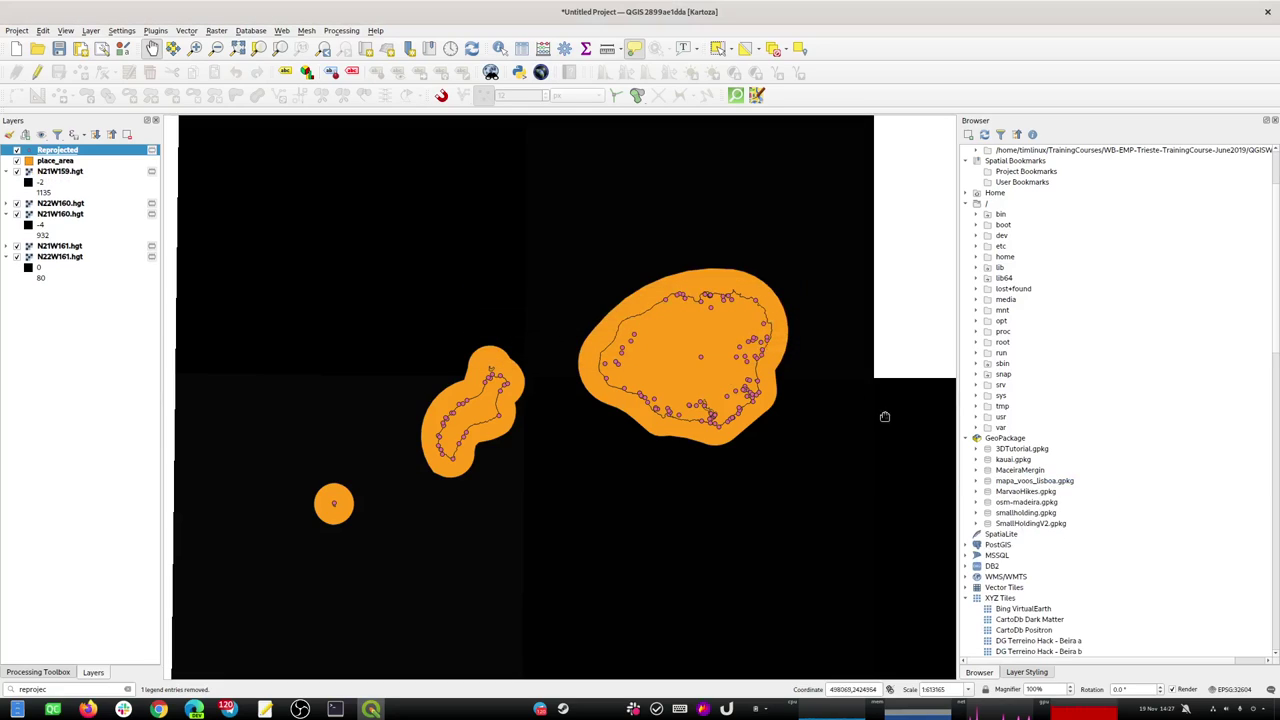
Remove the temporary Reprojected layer and the place_area layer from the project.
{"action": "left_click", "coordinate": [976, 459]}
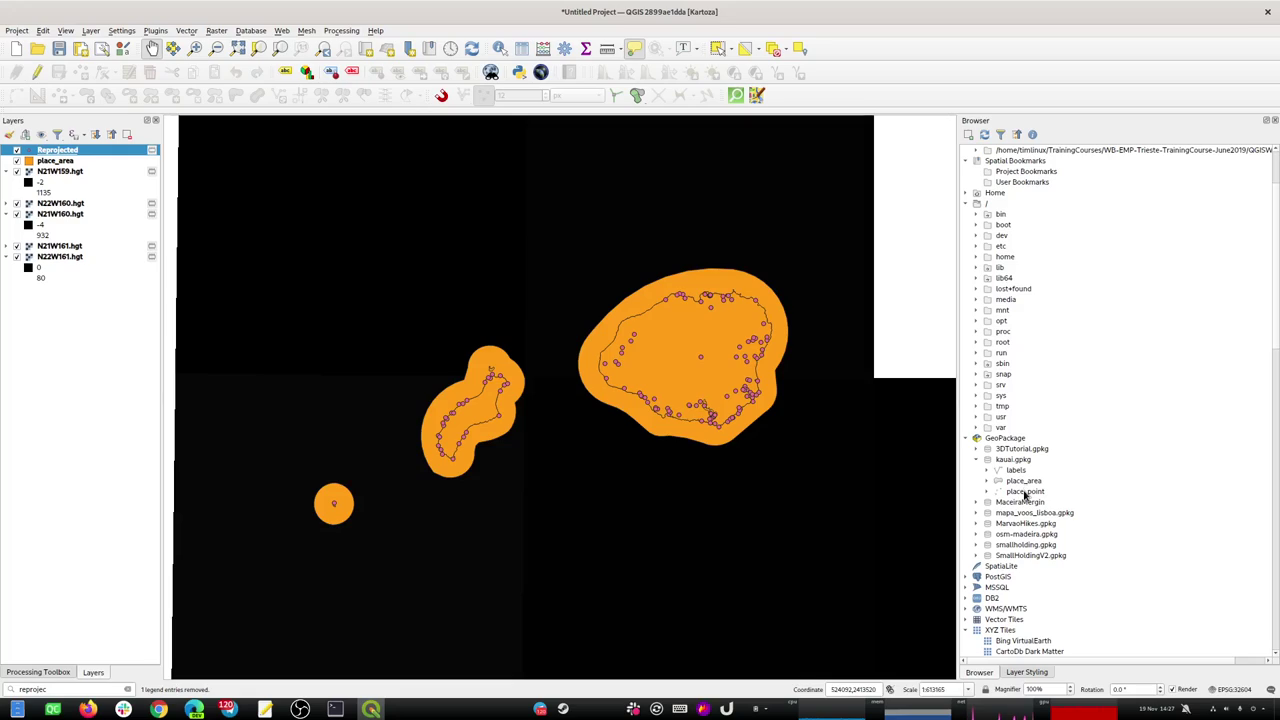
{"action": "left_click", "coordinate": [55, 161], "text": "ctrl"}
{"action": "key", "text": "ctrl+d"}
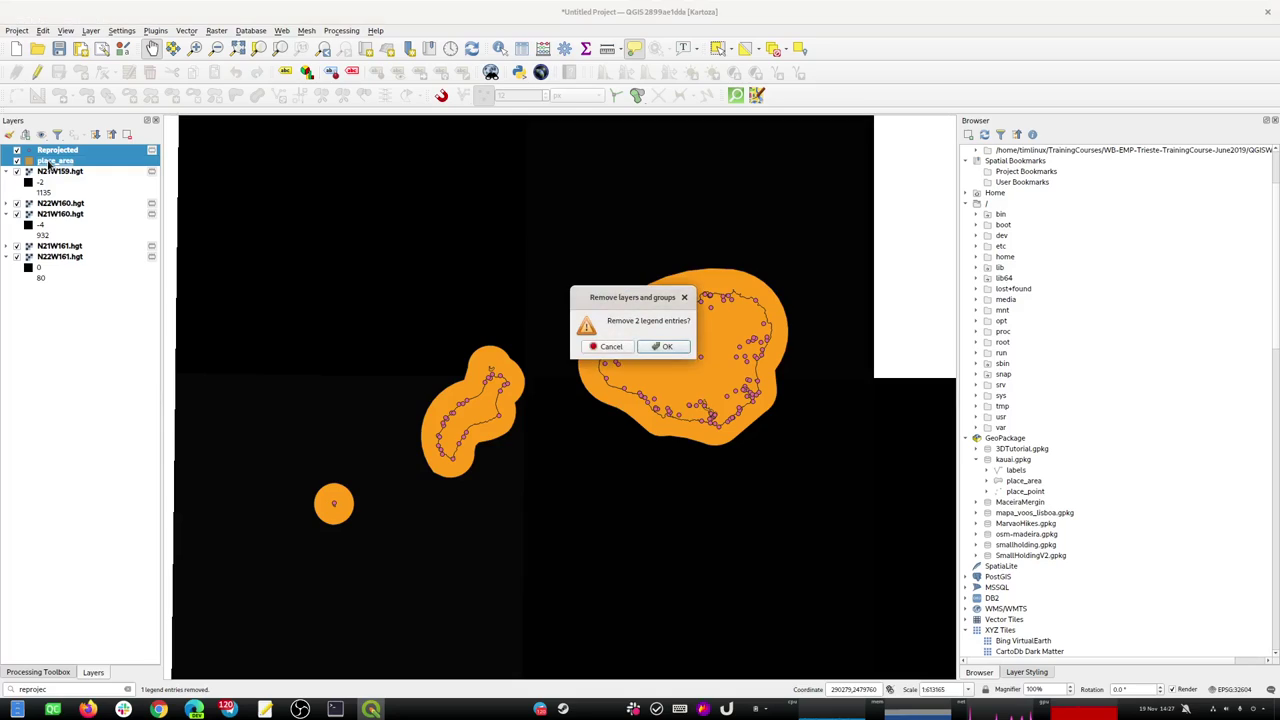
{"action": "key", "text": "Return"}
Load the labels, place_area and place_point layers from kauai.gpkg into the project.
{"action": "left_click", "coordinate": [1016, 470]}
{"action": "left_click", "coordinate": [1024, 491], "text": "shift"}
{"action": "left_click_drag", "start_coordinate": [1024, 491], "coordinate": [651, 417]}
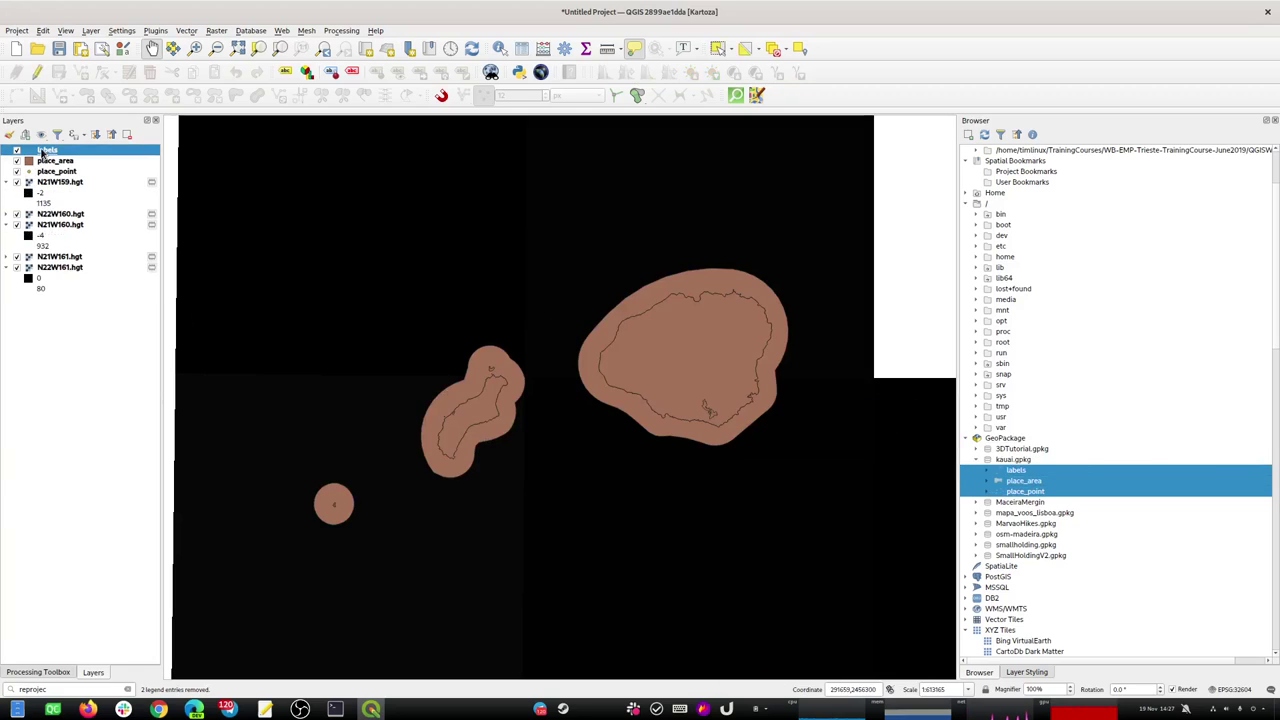
Check the assigned coordinate reference system of the labels, place_area and place_point layers.
{"action": "double_click", "coordinate": [43, 152]}
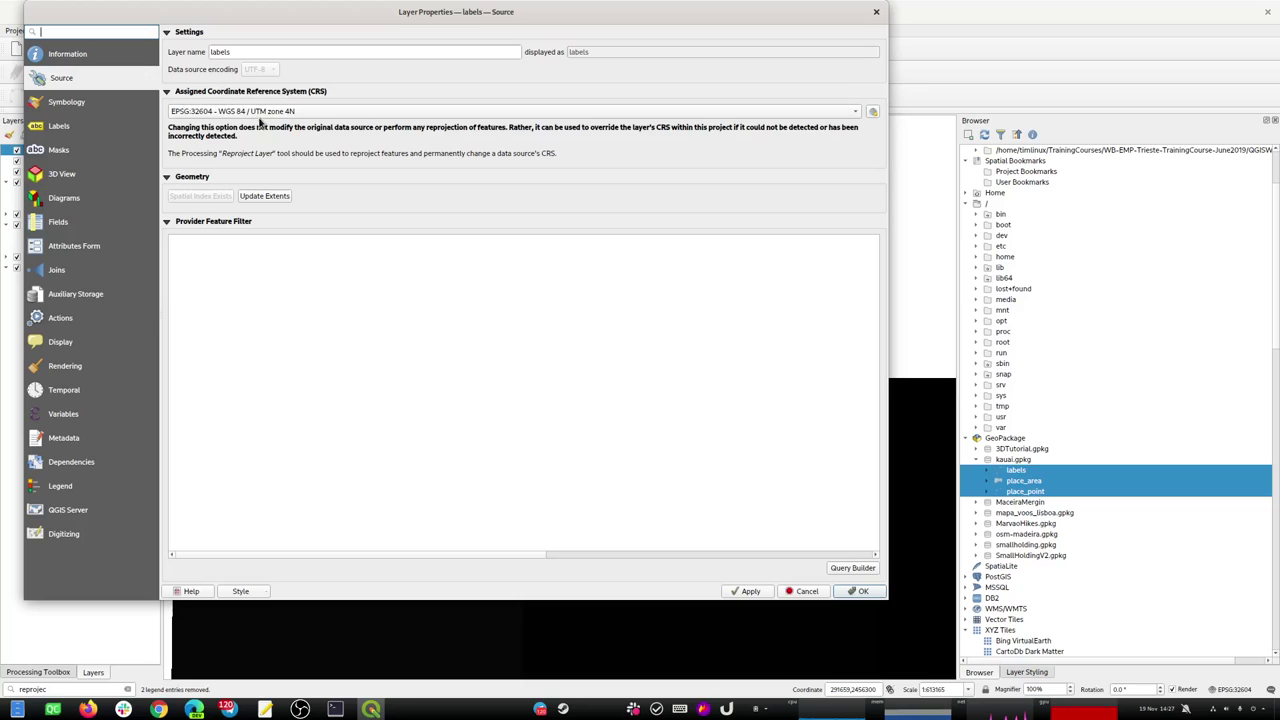
{"action": "key", "text": "Escape"}
{"action": "double_click", "coordinate": [54, 162]}
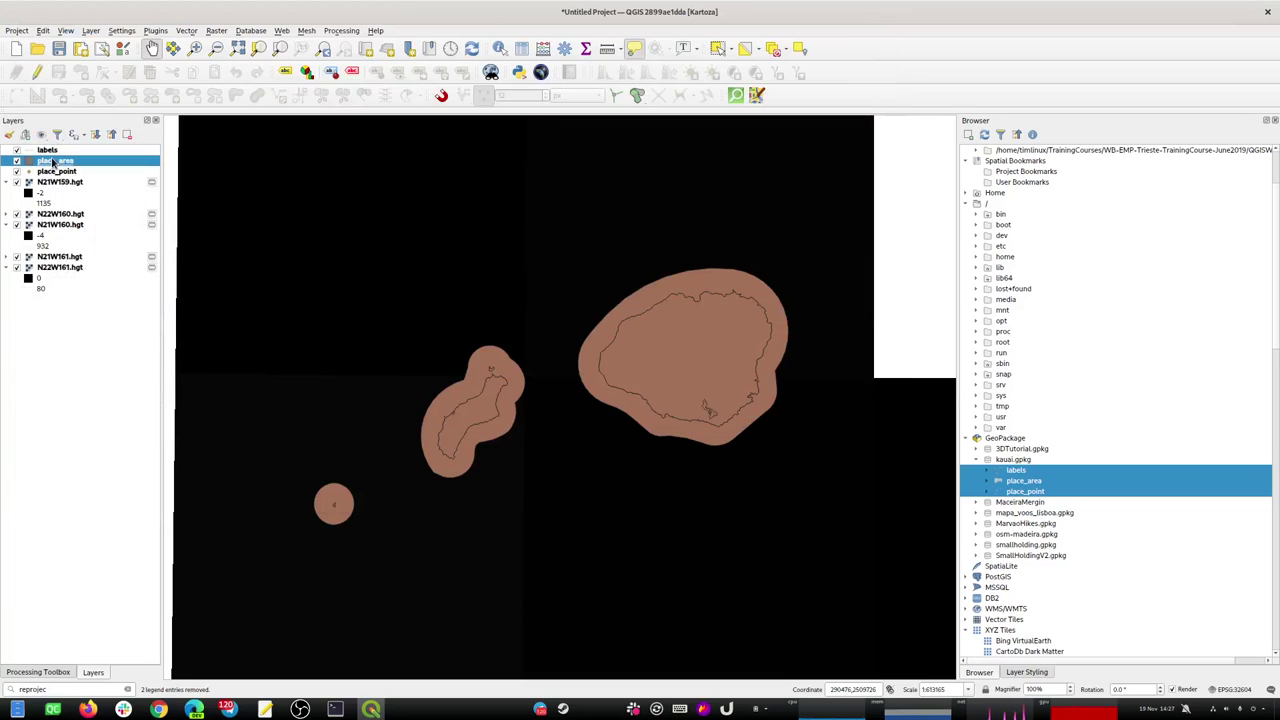
{"action": "key", "text": "Escape"}
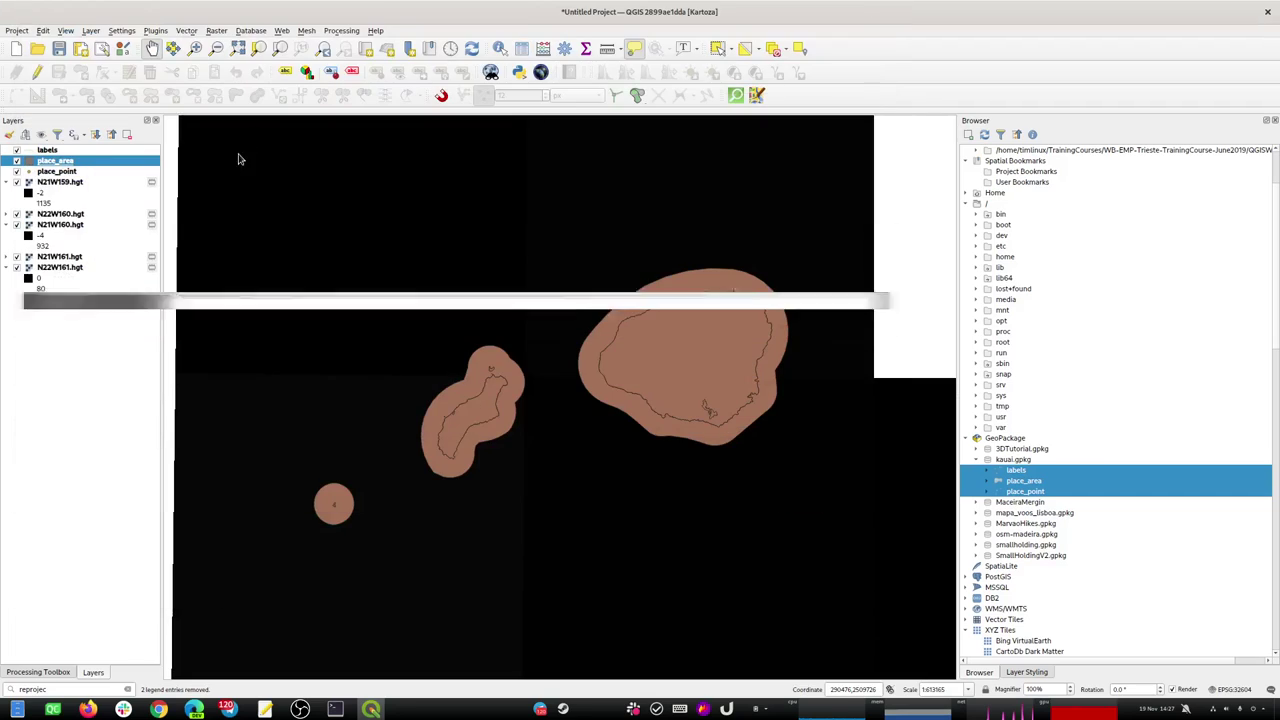
{"action": "double_click", "coordinate": [54, 172]}
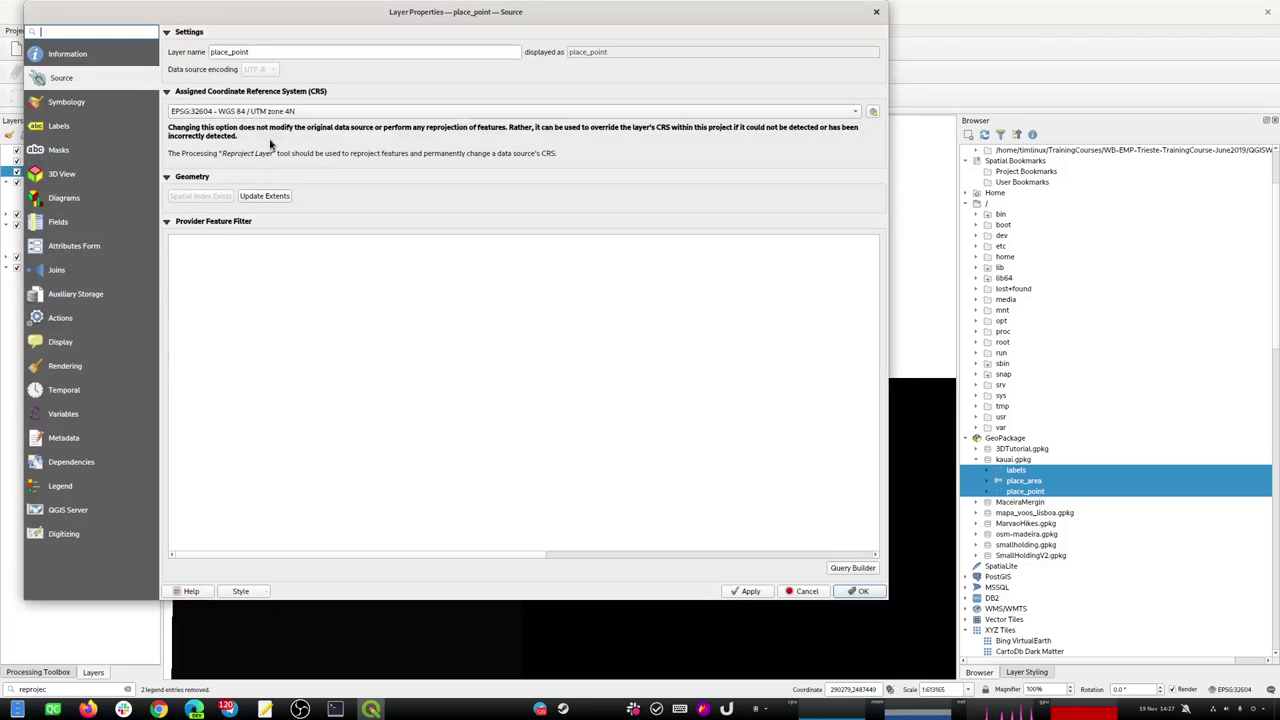
{"action": "key", "text": "Escape"}
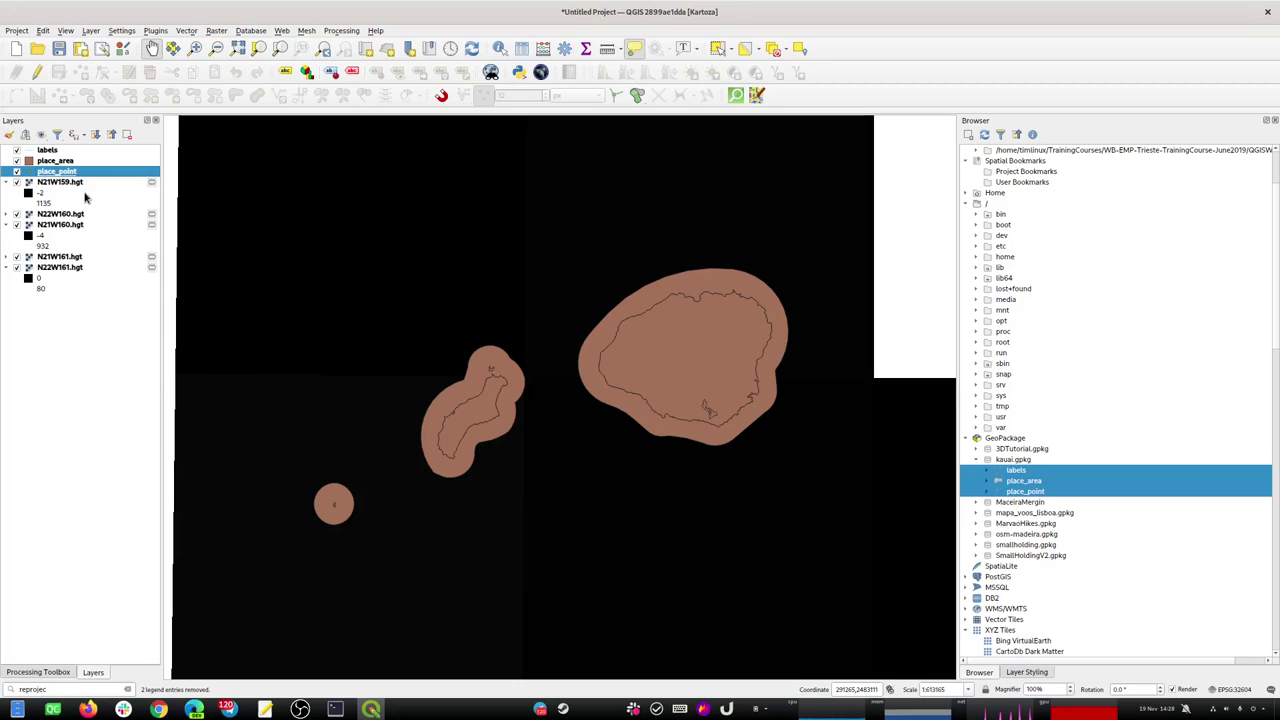
Build a temporary virtual raster from all five .hgt elevation tiles, without placing each input file into a separate band.
{"action": "left_click", "coordinate": [70, 184]}
{"action": "left_click", "coordinate": [68, 266], "text": "shift"}
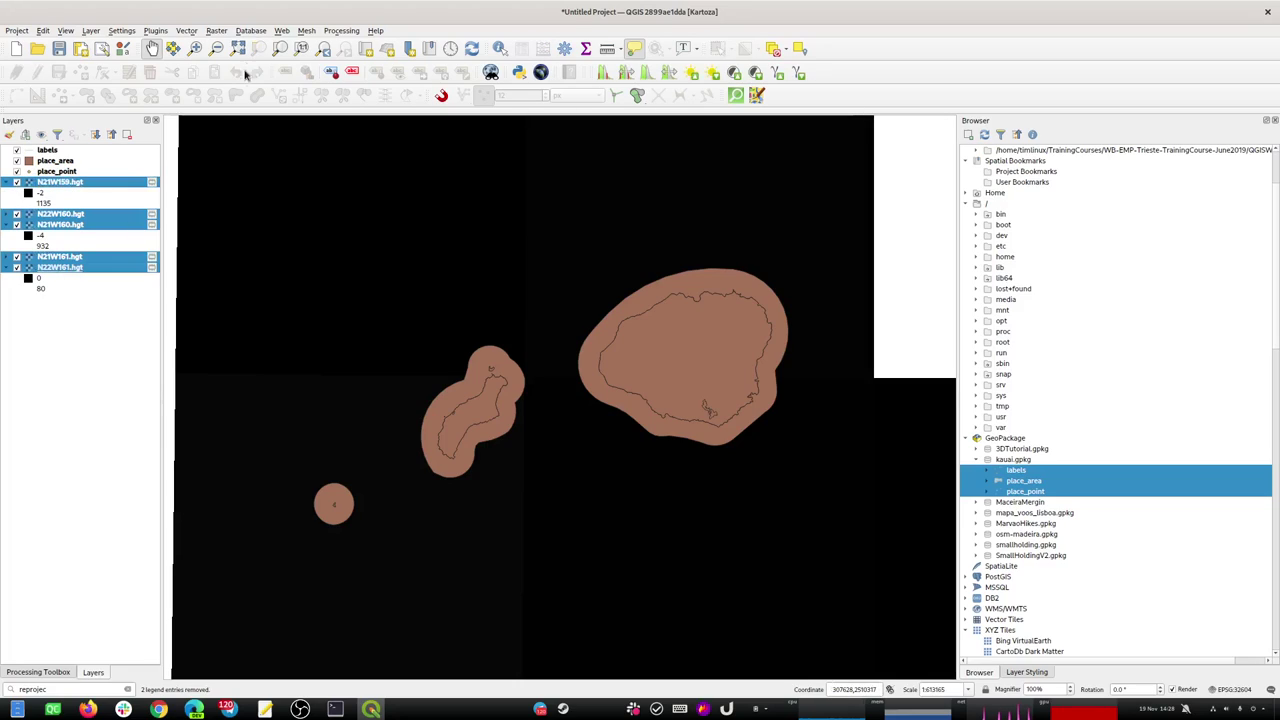
{"action": "left_click", "coordinate": [217, 31]}
{"action": "mouse_move", "coordinate": [277, 137]}
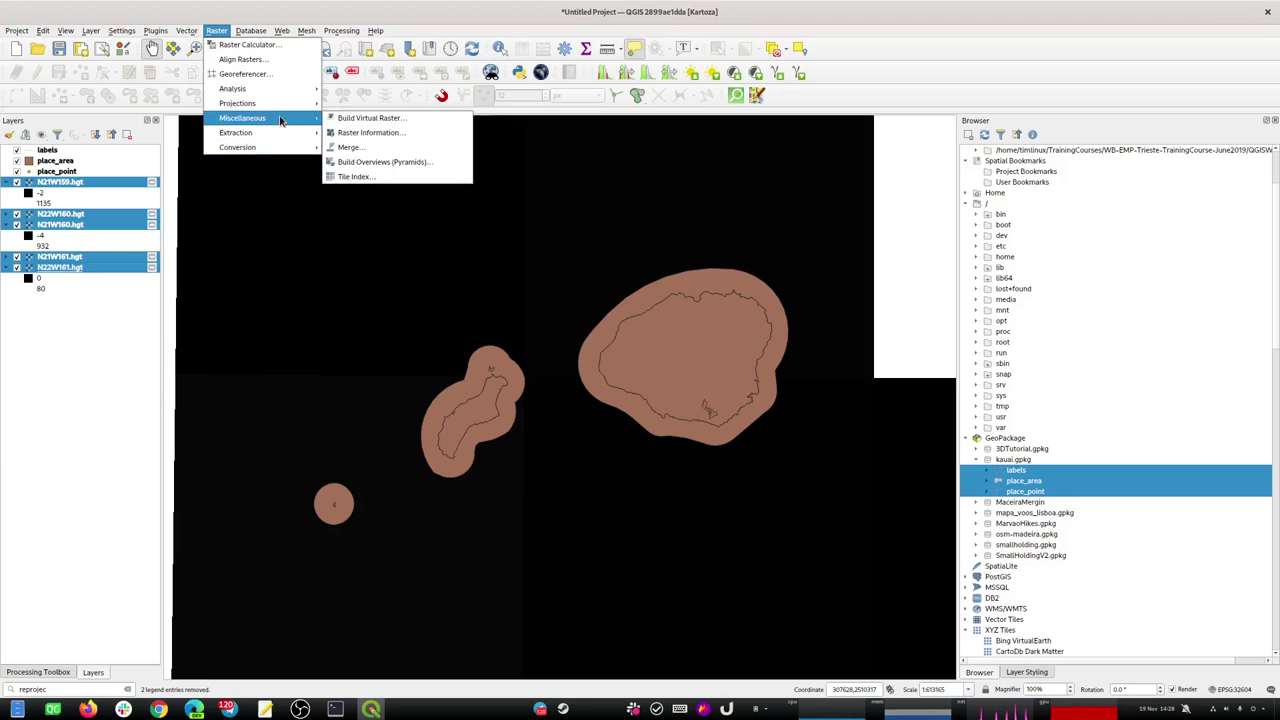
{"action": "left_click", "coordinate": [370, 118]}
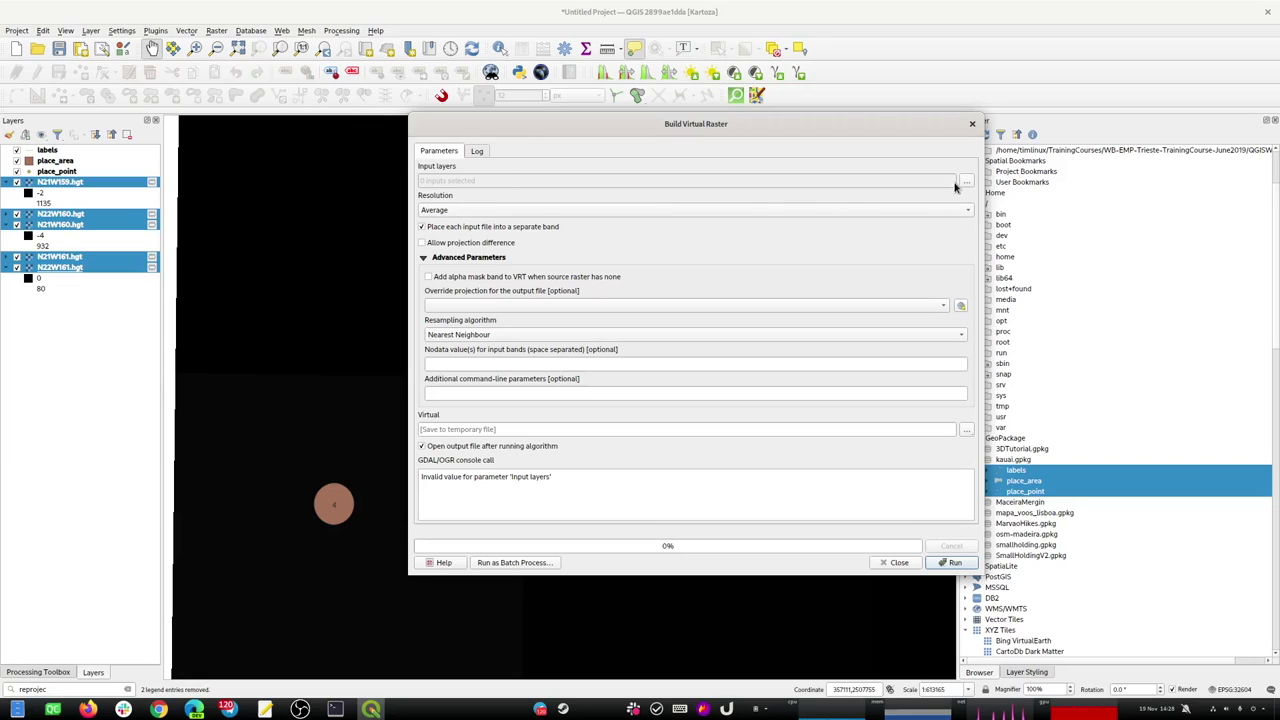
{"action": "left_click", "coordinate": [966, 182]}
{"action": "left_click", "coordinate": [935, 205]}
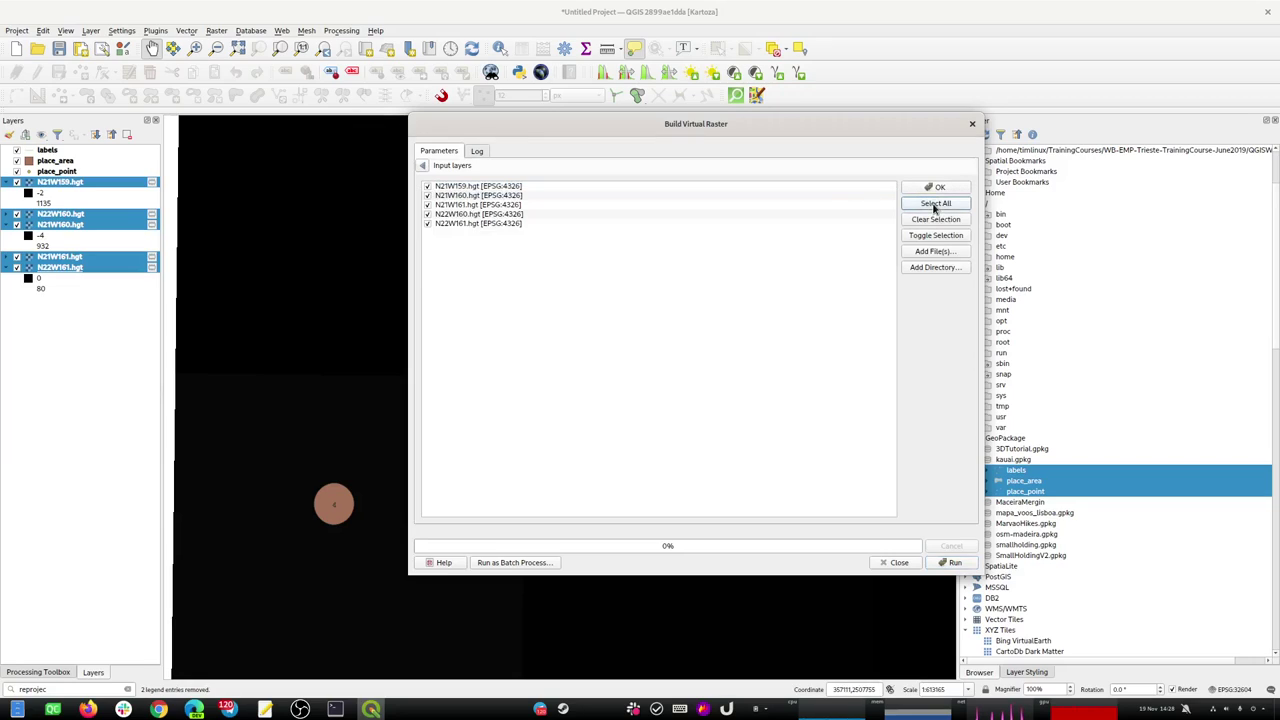
{"action": "left_click", "coordinate": [423, 166]}
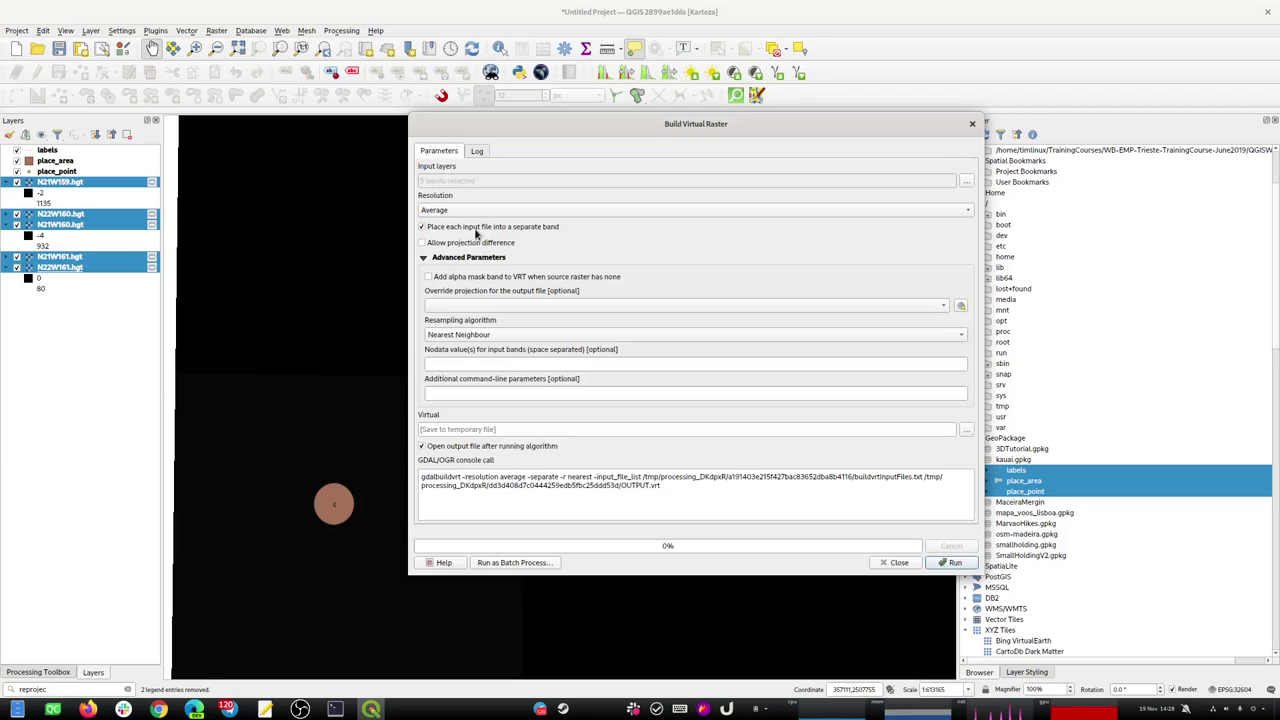
{"action": "left_click", "coordinate": [421, 227]}
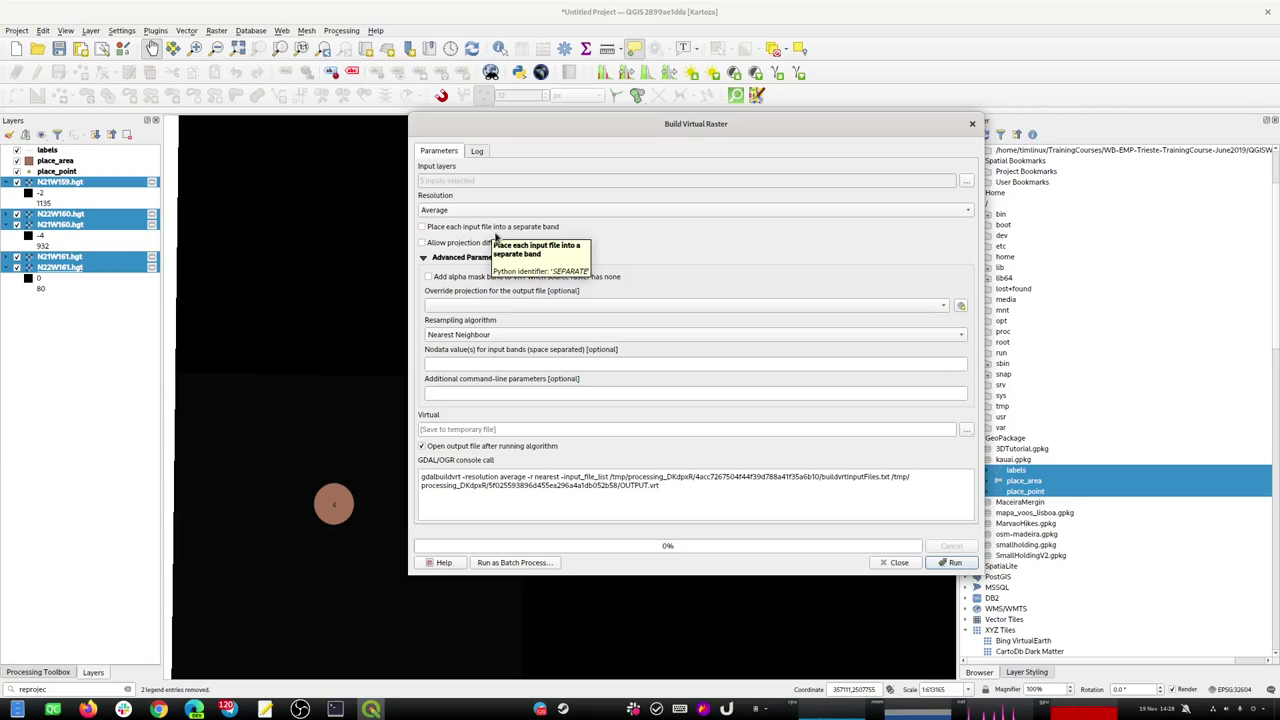
{"action": "left_click", "coordinate": [966, 564]}
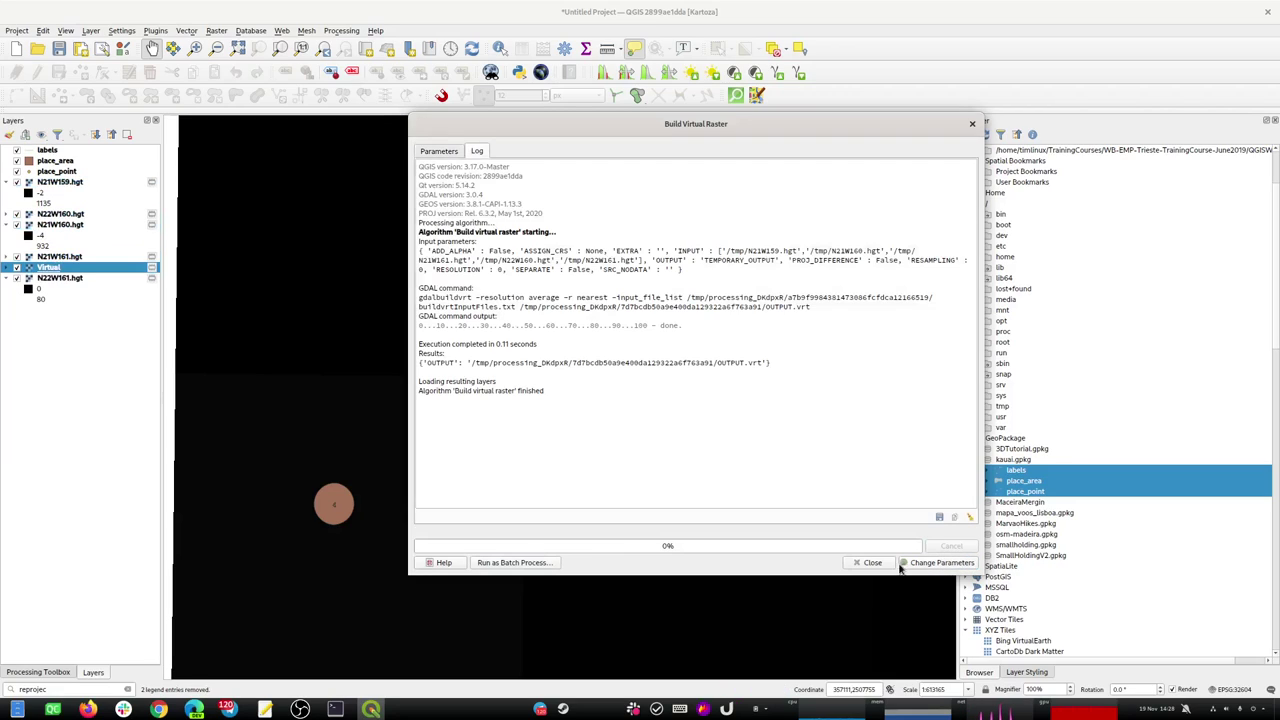
{"action": "left_click", "coordinate": [878, 563]}
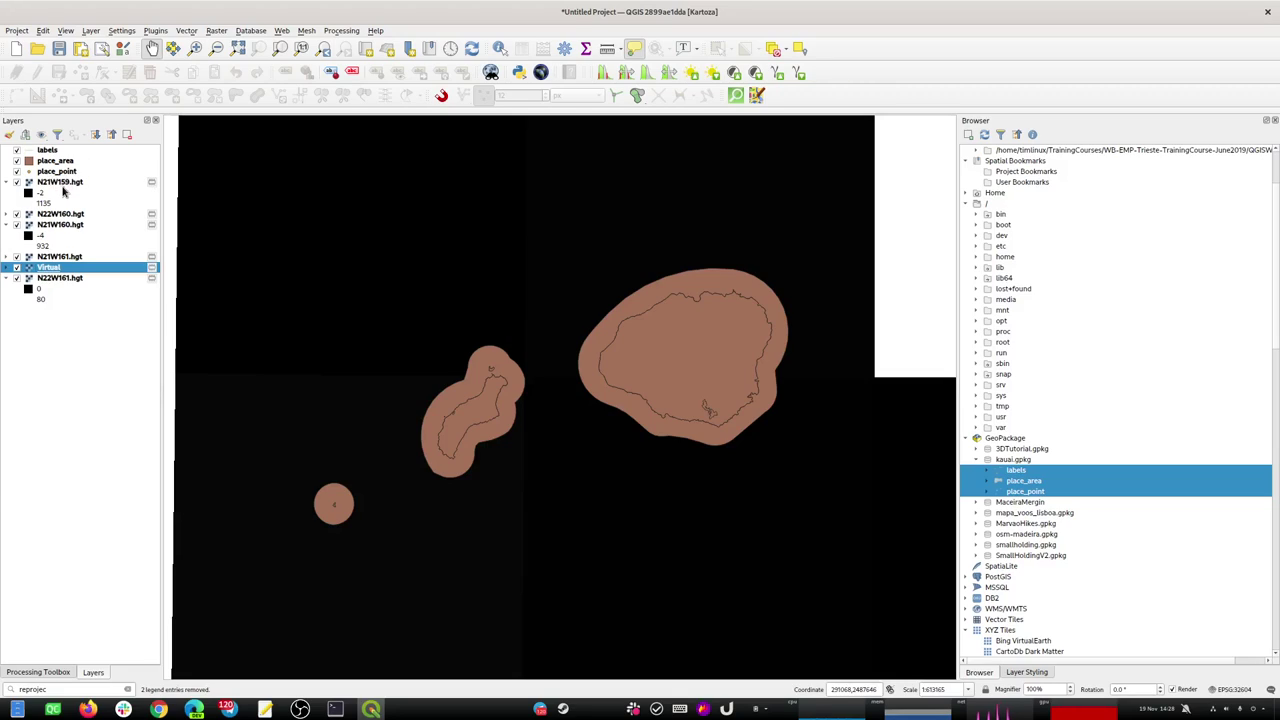
Hide the place_area layer on the map.
{"action": "left_click", "coordinate": [16, 161]}
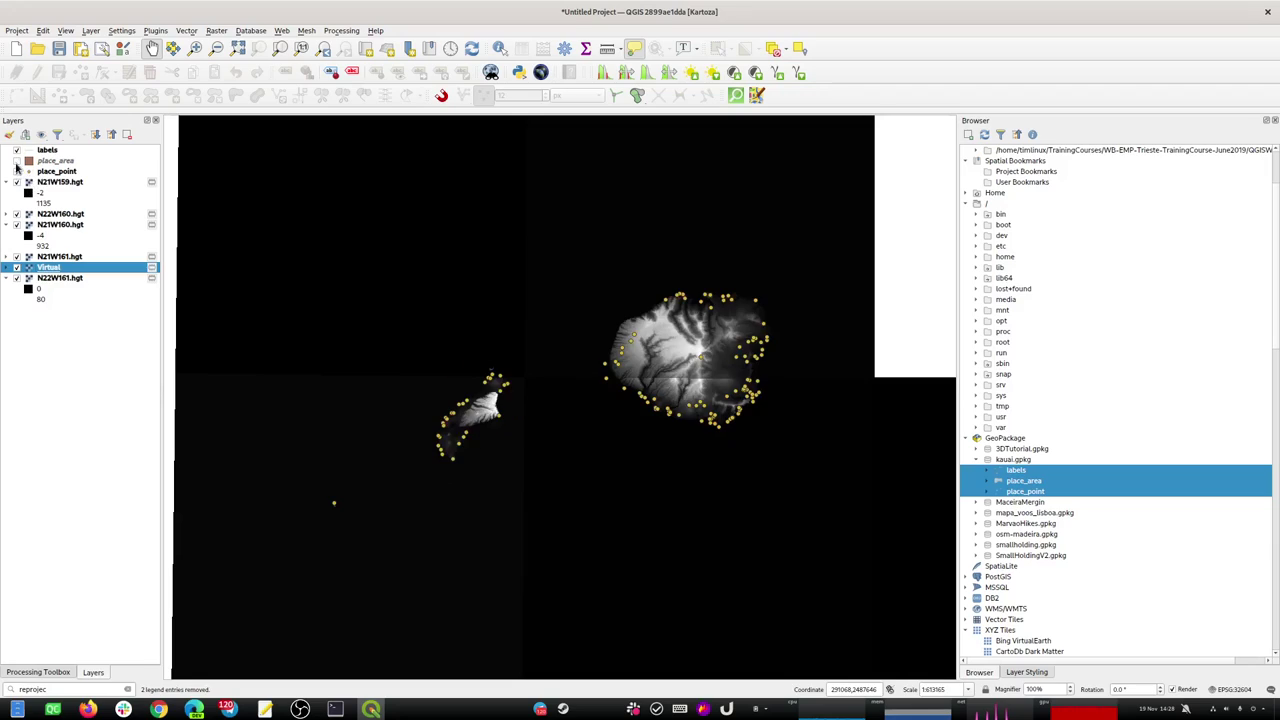
Hide the place_point and labels layers and all five .hgt tile layers, leaving only the Virtual raster shown.
{"action": "left_click", "coordinate": [16, 171]}
{"action": "left_click", "coordinate": [16, 150]}
{"action": "left_click", "coordinate": [16, 182]}
{"action": "left_click", "coordinate": [16, 214]}
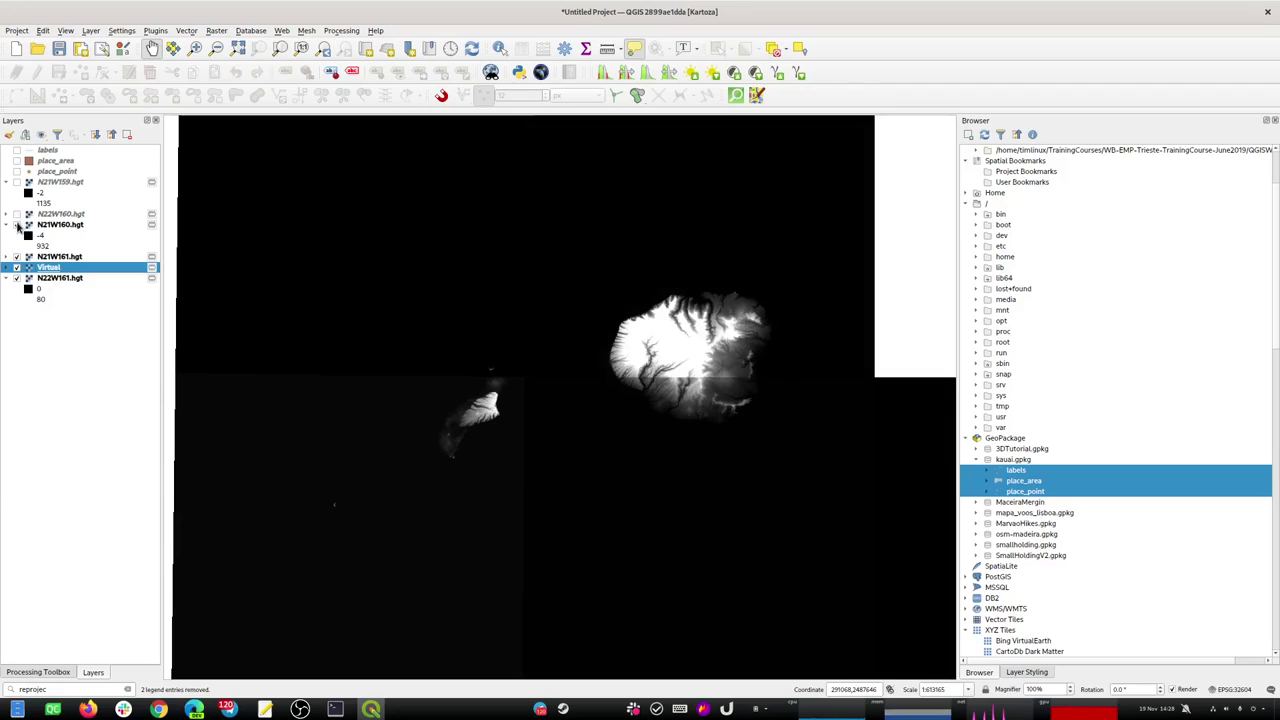
{"action": "left_click", "coordinate": [16, 224]}
{"action": "left_click", "coordinate": [16, 257]}
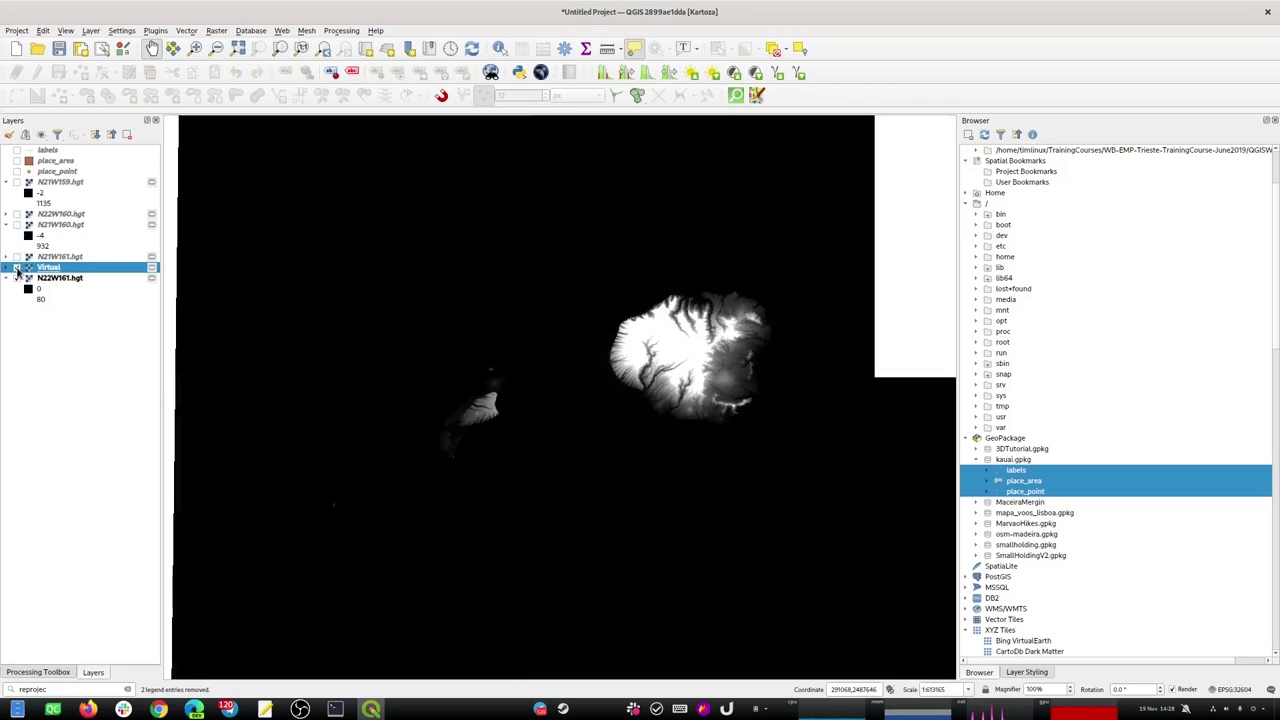
{"action": "left_click", "coordinate": [14, 279]}
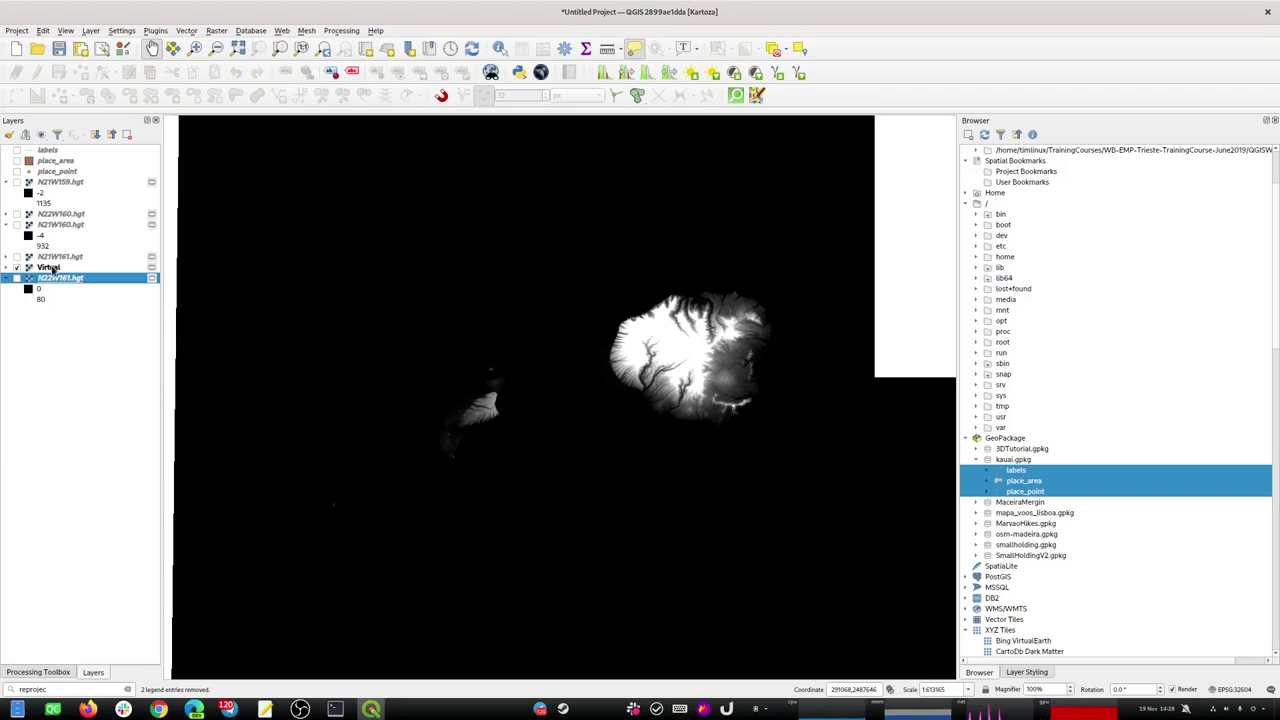
Remove the five .hgt elevation tile layers from the project, keeping the Virtual raster.
{"action": "left_click", "coordinate": [53, 226], "text": "ctrl"}
{"action": "left_click", "coordinate": [55, 215], "text": "ctrl"}
{"action": "left_click", "coordinate": [56, 184], "text": "ctrl"}
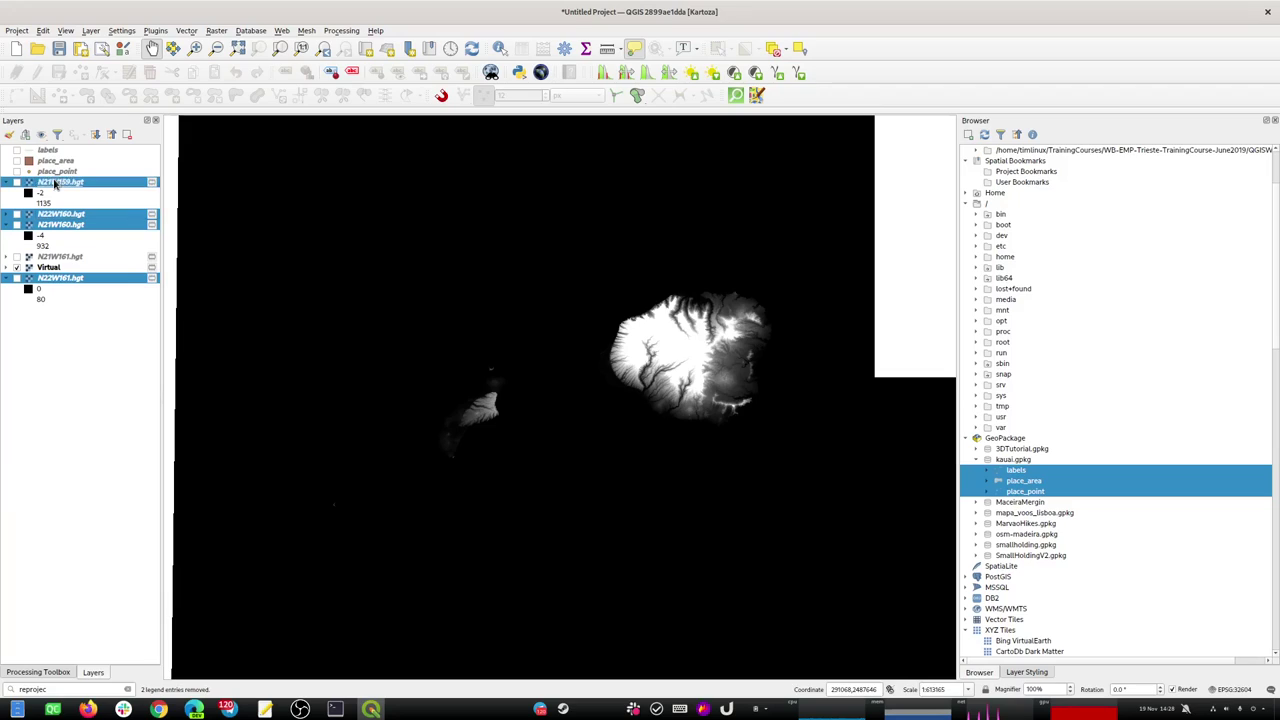
{"action": "key", "text": "ctrl+d"}
{"action": "key", "text": "Return"}
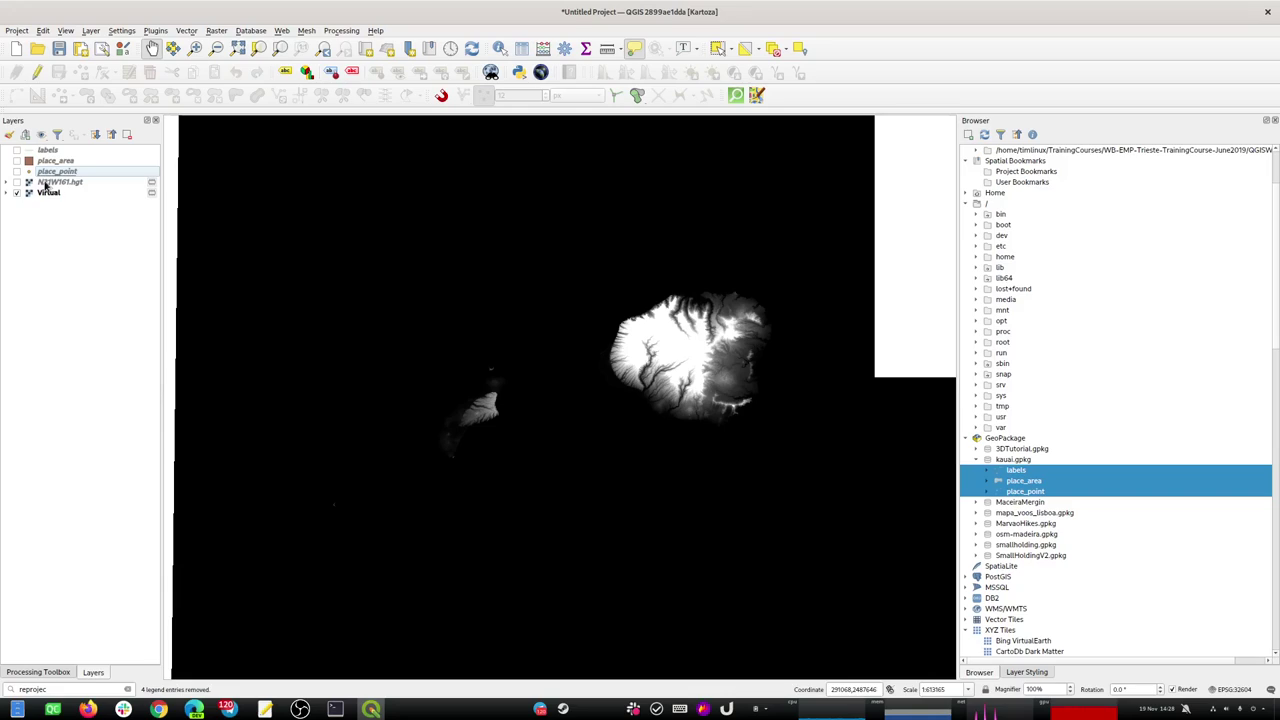
{"action": "left_click", "coordinate": [47, 196]}
{"action": "left_click", "coordinate": [35, 184]}
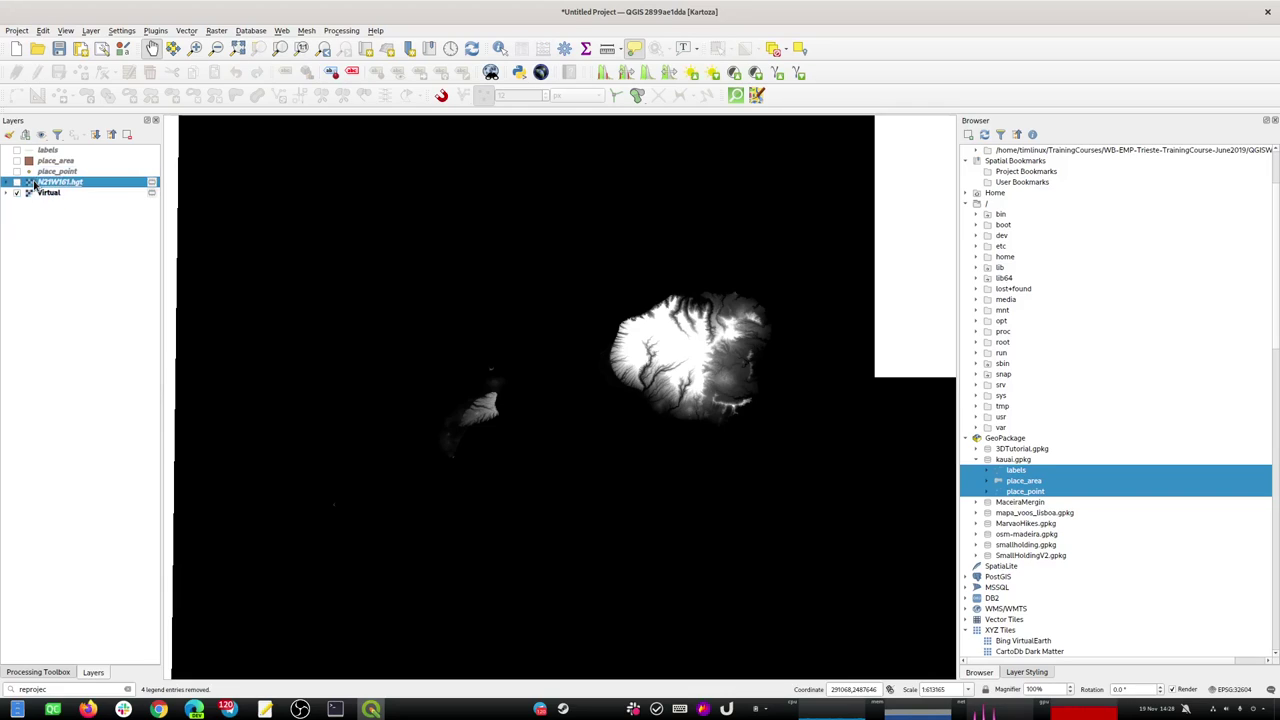
{"action": "key", "text": "ctrl+d"}
{"action": "key", "text": "Return"}
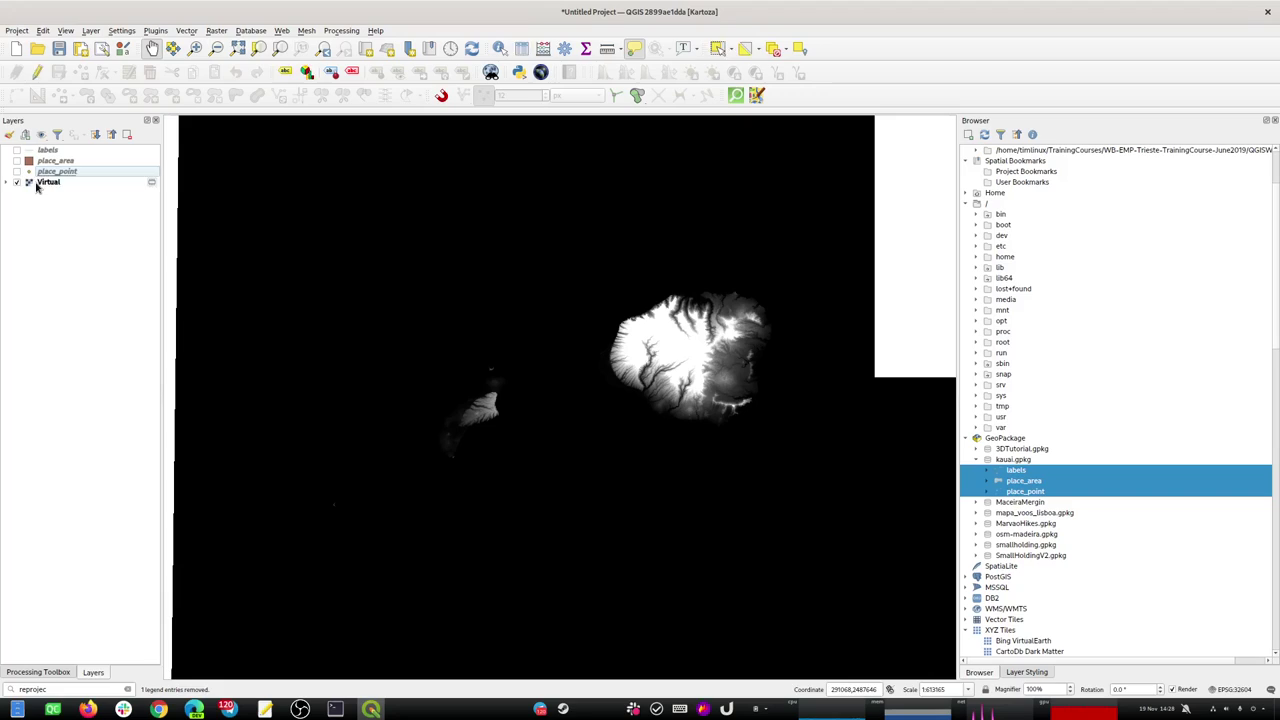
Set up a GeoTIFF export of the Virtual raster as srtm.tif in the Kauai folder, using the project CRS EPSG:32604 - WGS 84 / UTM zone 4N.
{"action": "right_click", "coordinate": [36, 185]}
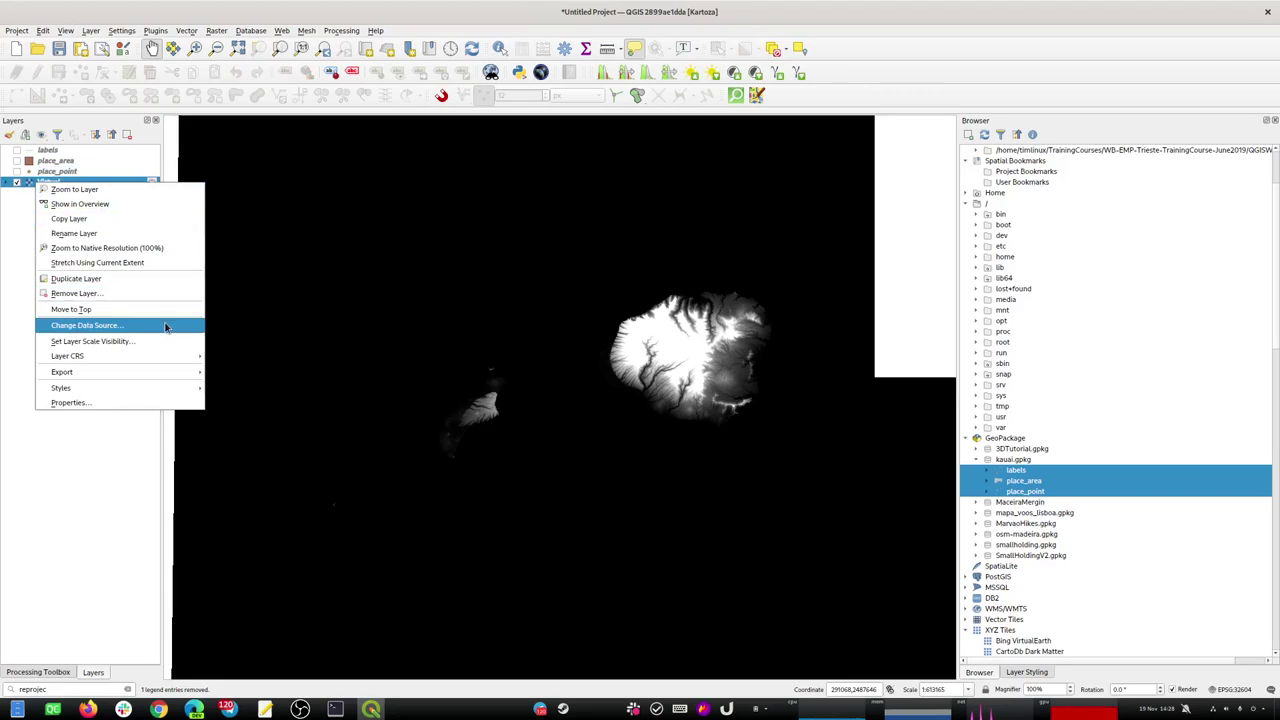
{"action": "mouse_move", "coordinate": [160, 377]}
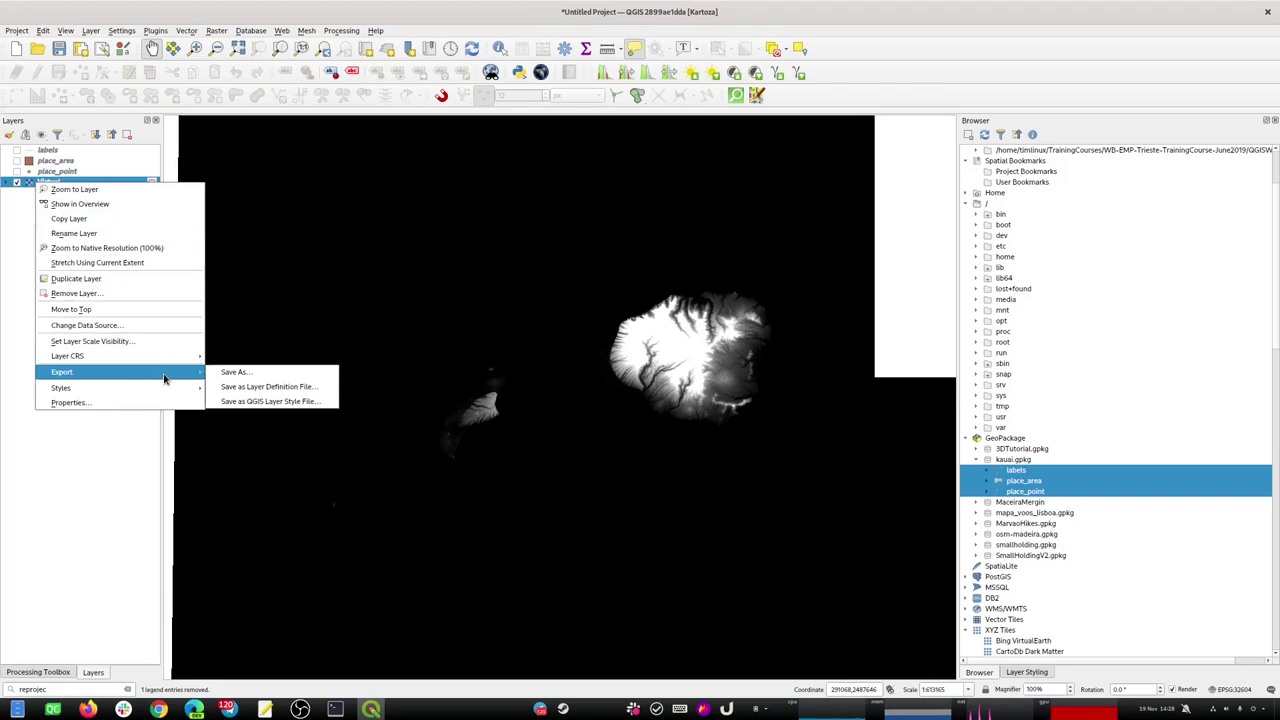
{"action": "left_click", "coordinate": [233, 371]}
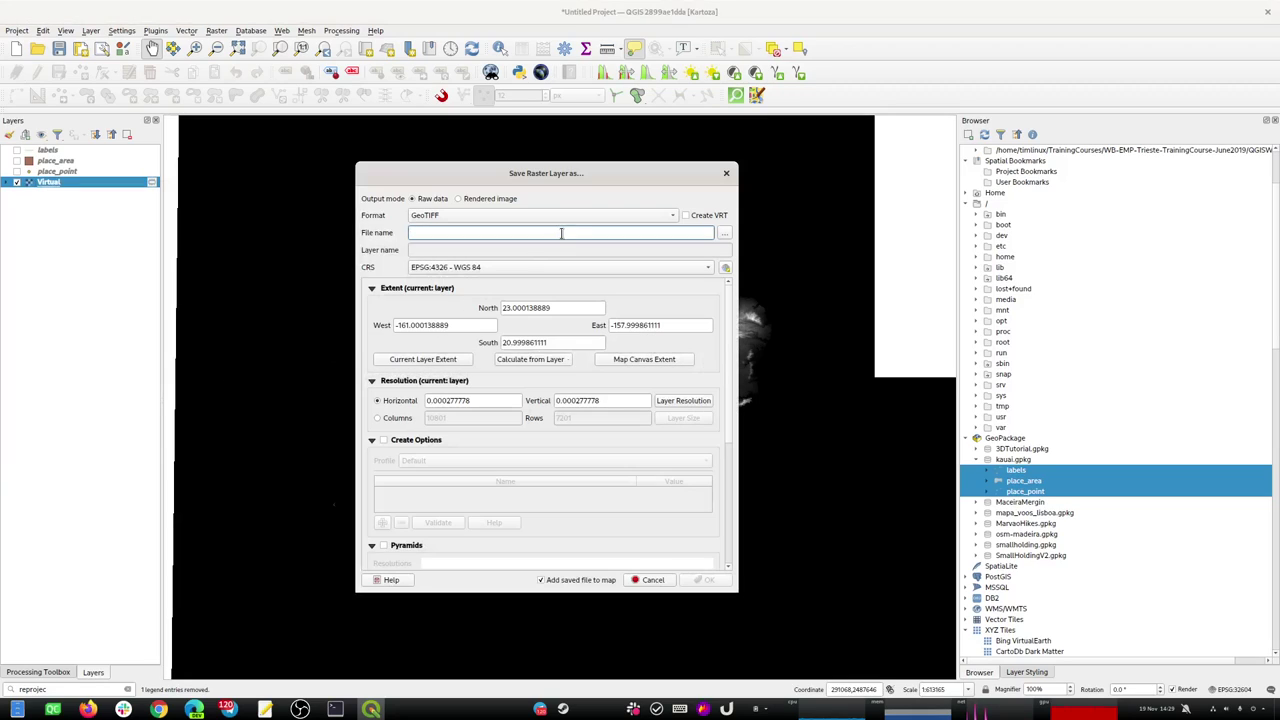
{"action": "left_click", "coordinate": [708, 268]}
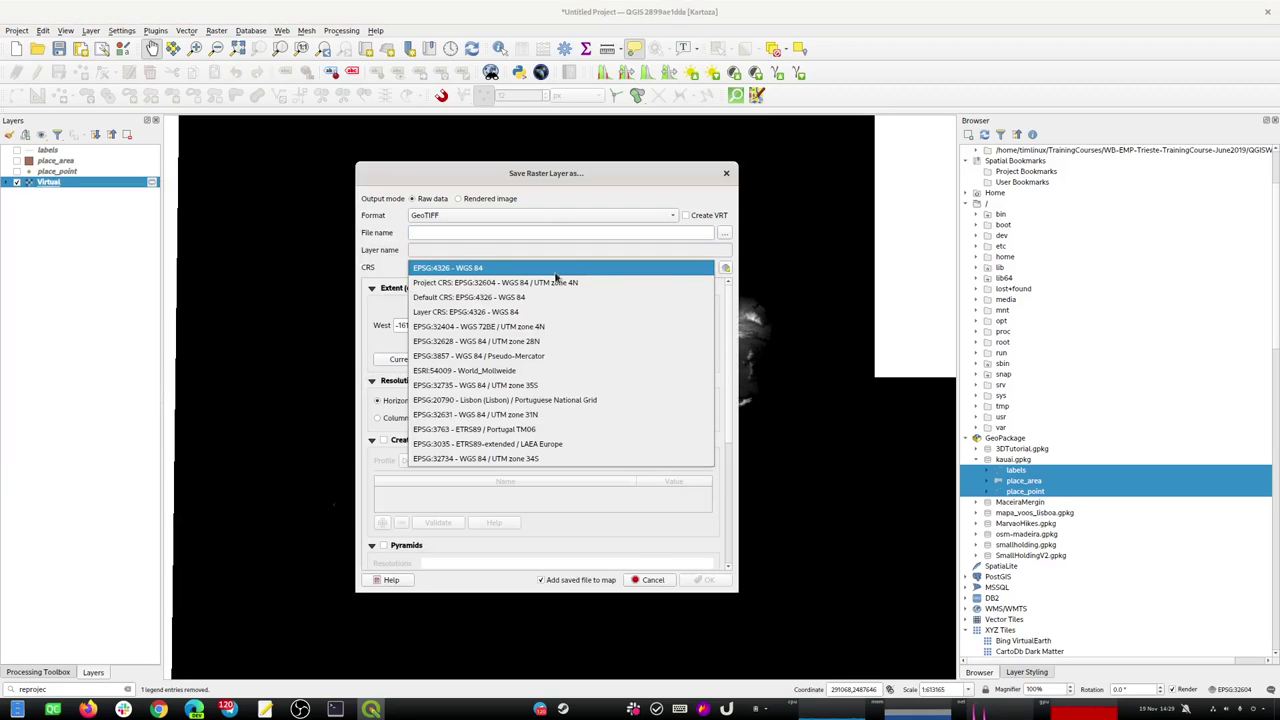
{"action": "left_click", "coordinate": [478, 283]}
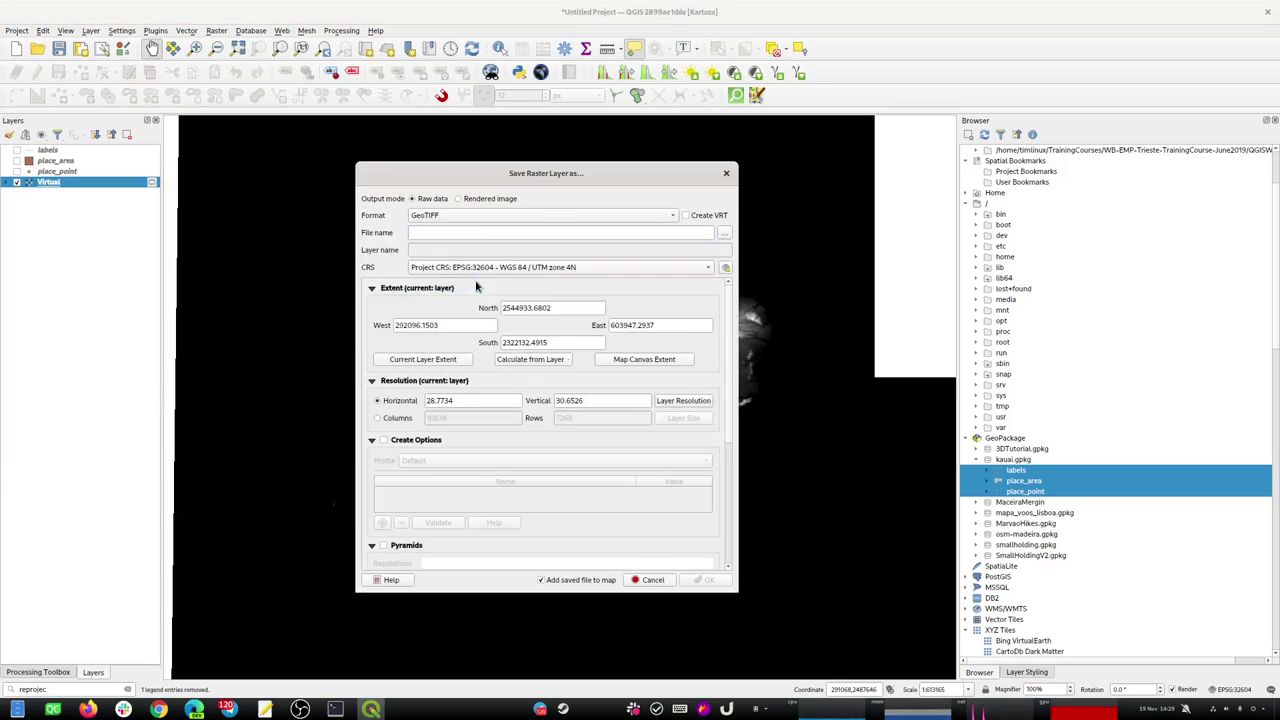
{"action": "left_click", "coordinate": [724, 234]}
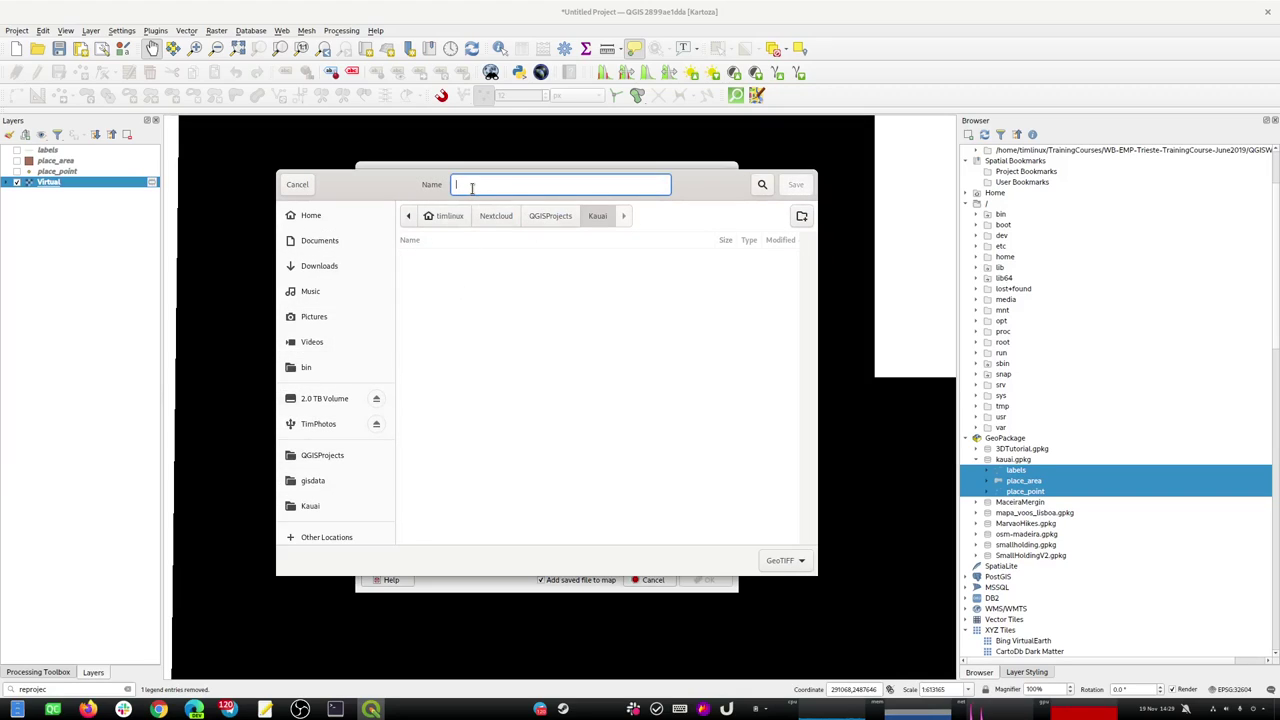
{"action": "type", "text": "srtm"}
{"action": "left_click", "coordinate": [805, 191]}
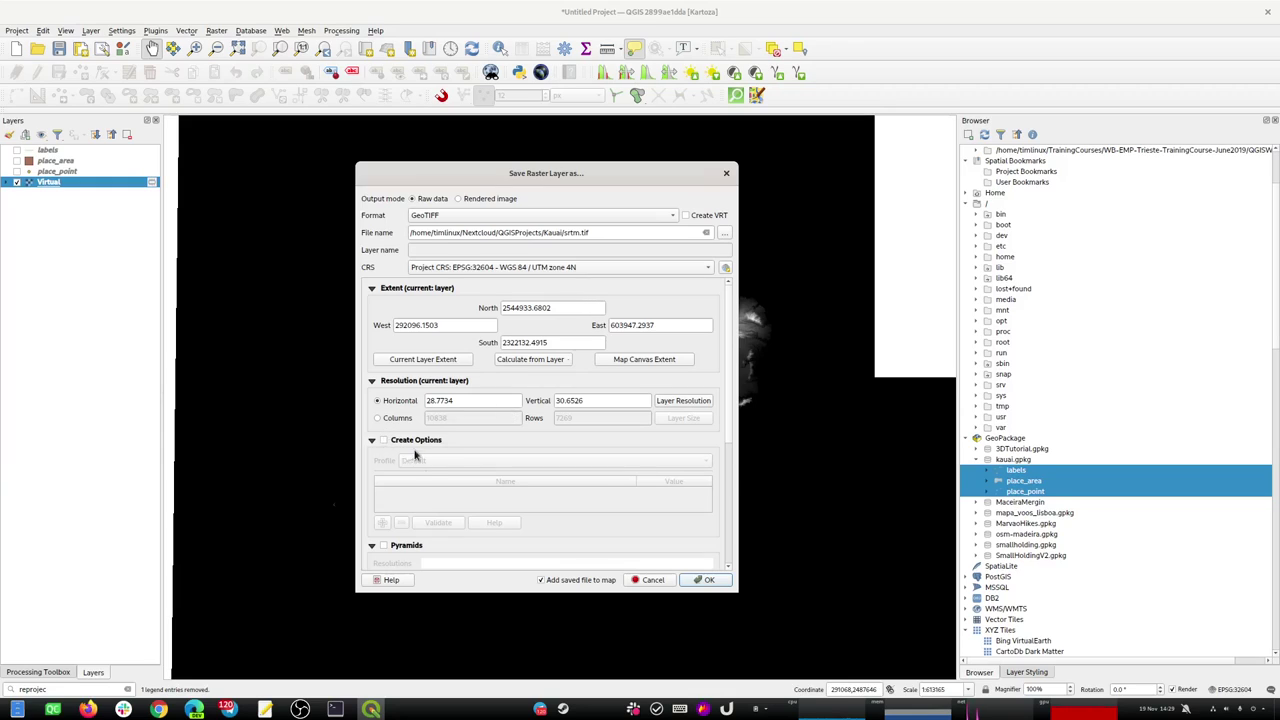
Enable no data values for the export, add one From/To range, and save the raster to the map.
{"action": "left_click_drag", "start_coordinate": [734, 437], "coordinate": [757, 570]}
{"action": "left_click", "coordinate": [393, 497]}
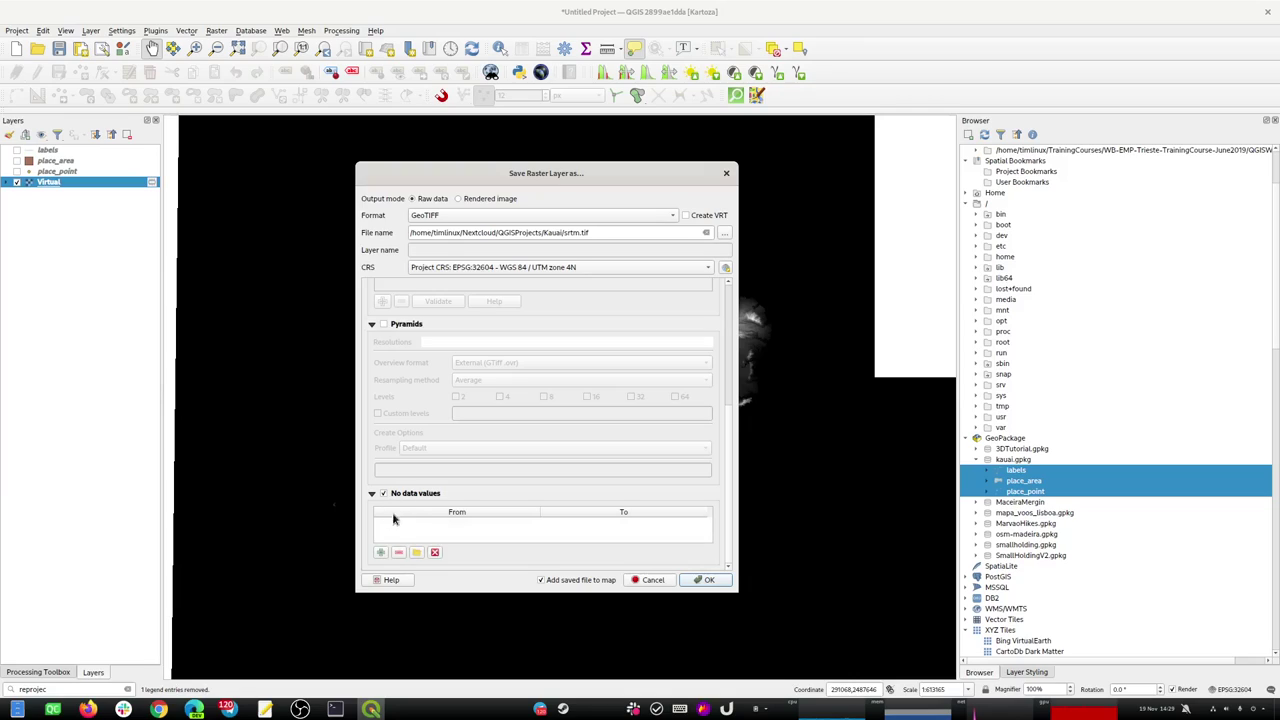
{"action": "left_click", "coordinate": [381, 552]}
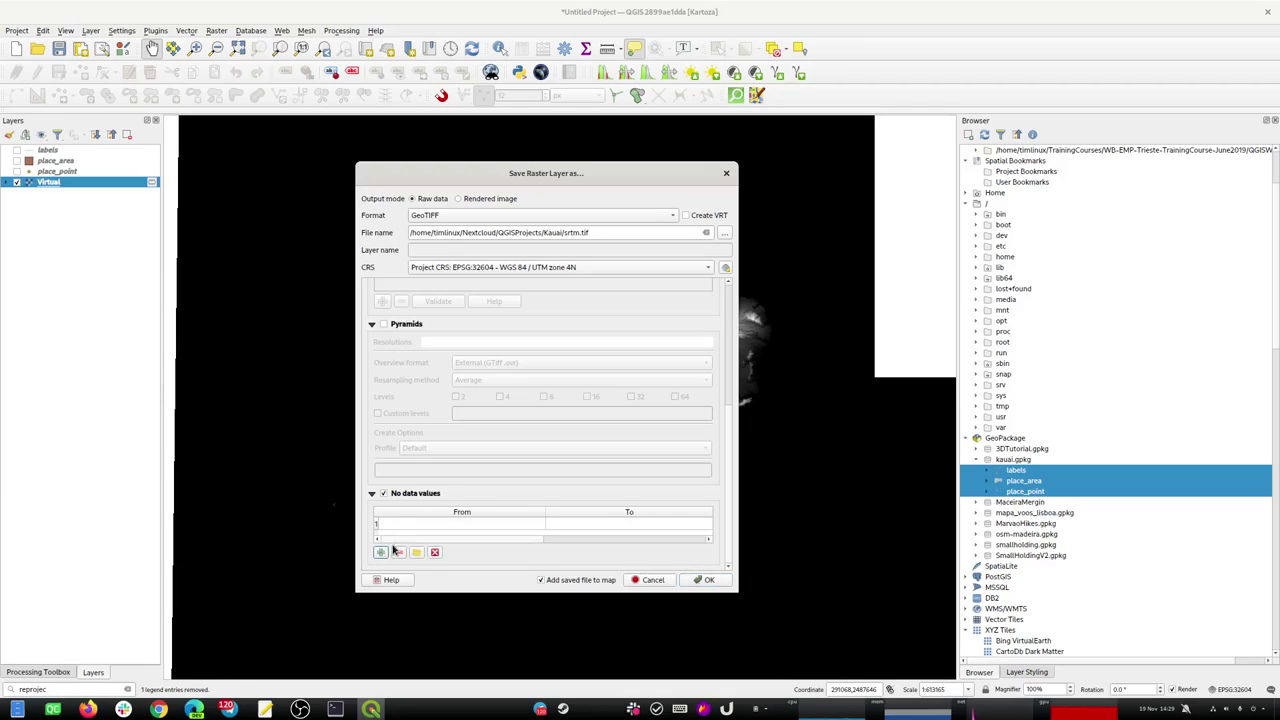
{"action": "double_click", "coordinate": [401, 519]}
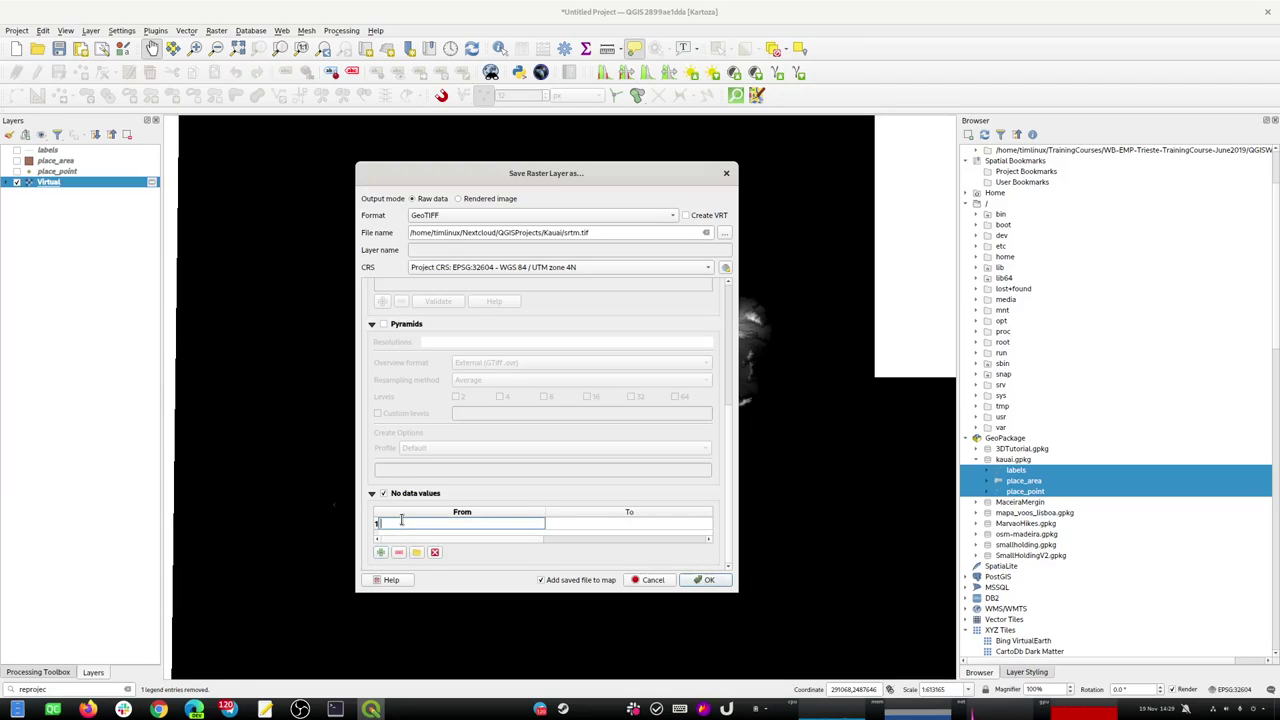
{"action": "double_click", "coordinate": [573, 525]}
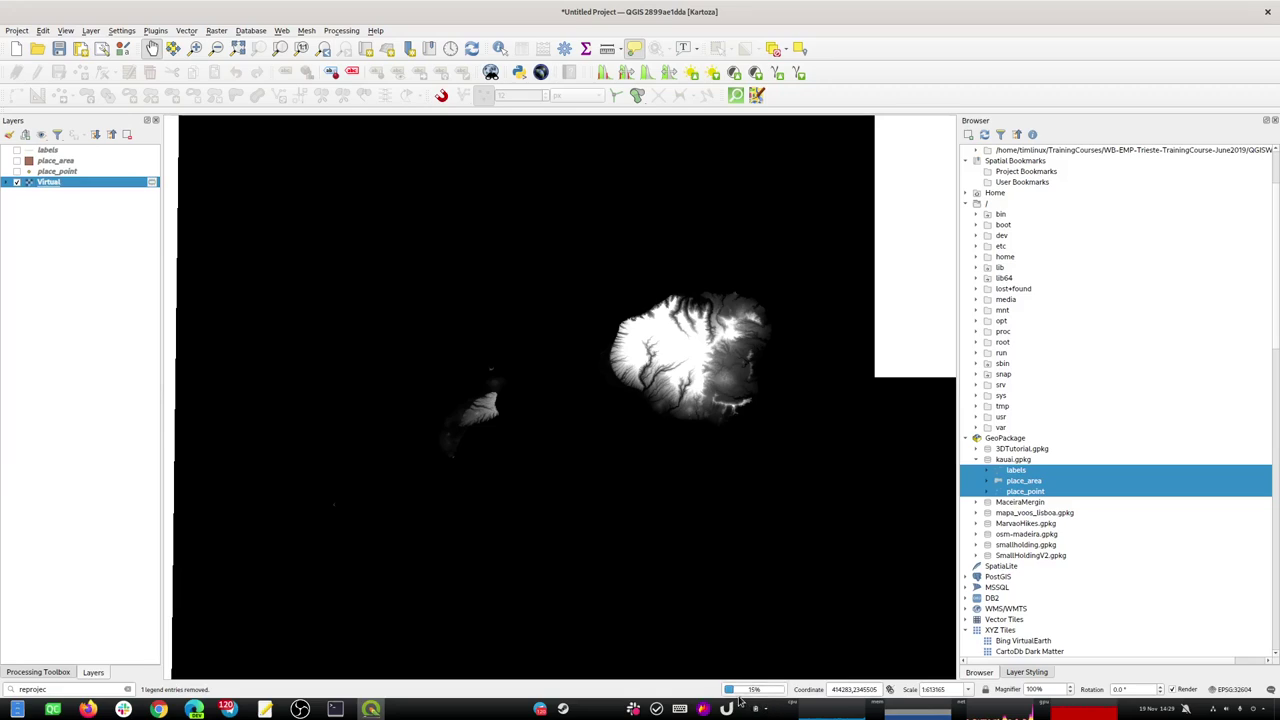
{"action": "mouse_move", "coordinate": [782, 687]}
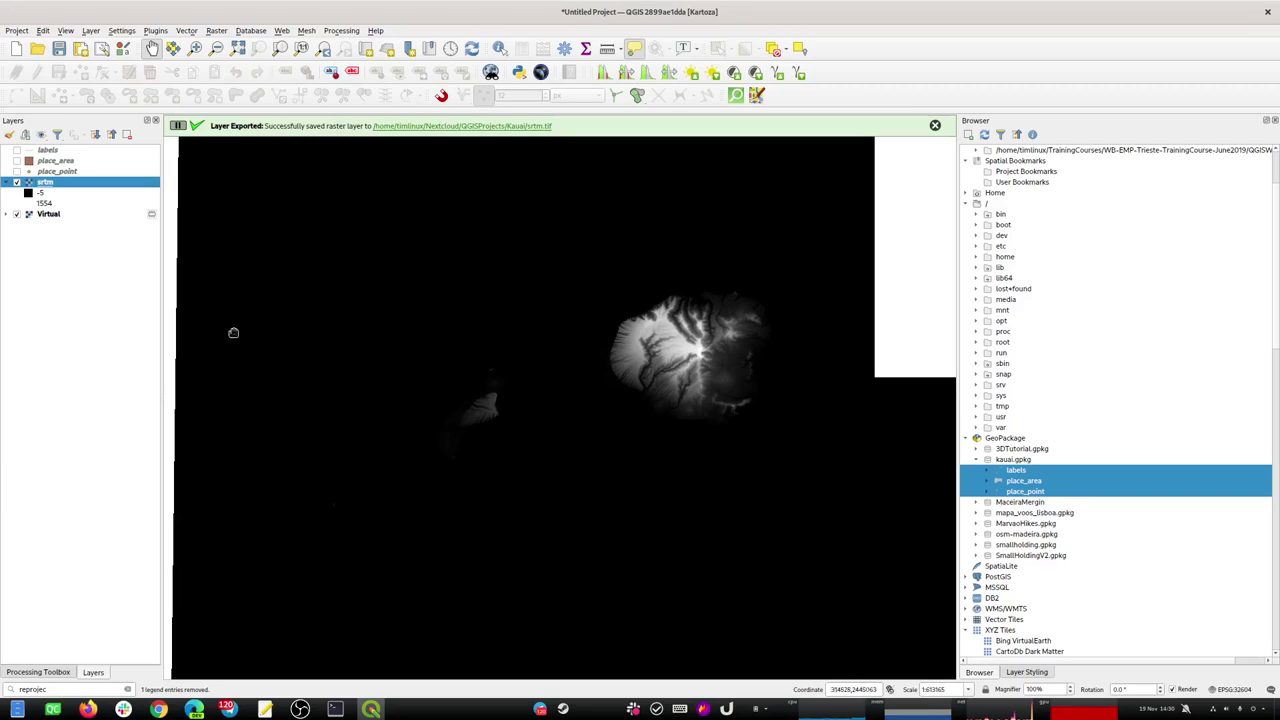
Remove the Virtual raster layer from the project, keeping the exported srtm layer.
{"action": "left_click", "coordinate": [66, 215]}
{"action": "key", "text": "ctrl+d"}
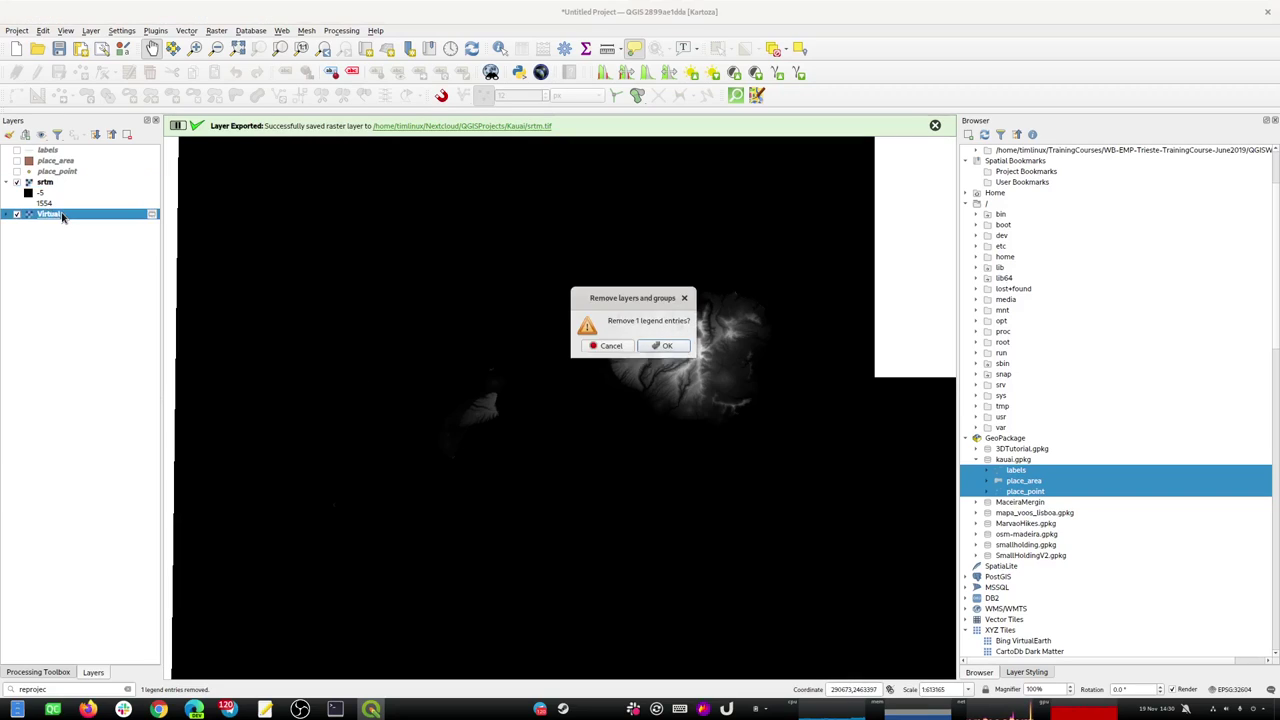
{"action": "key", "text": "Return"}
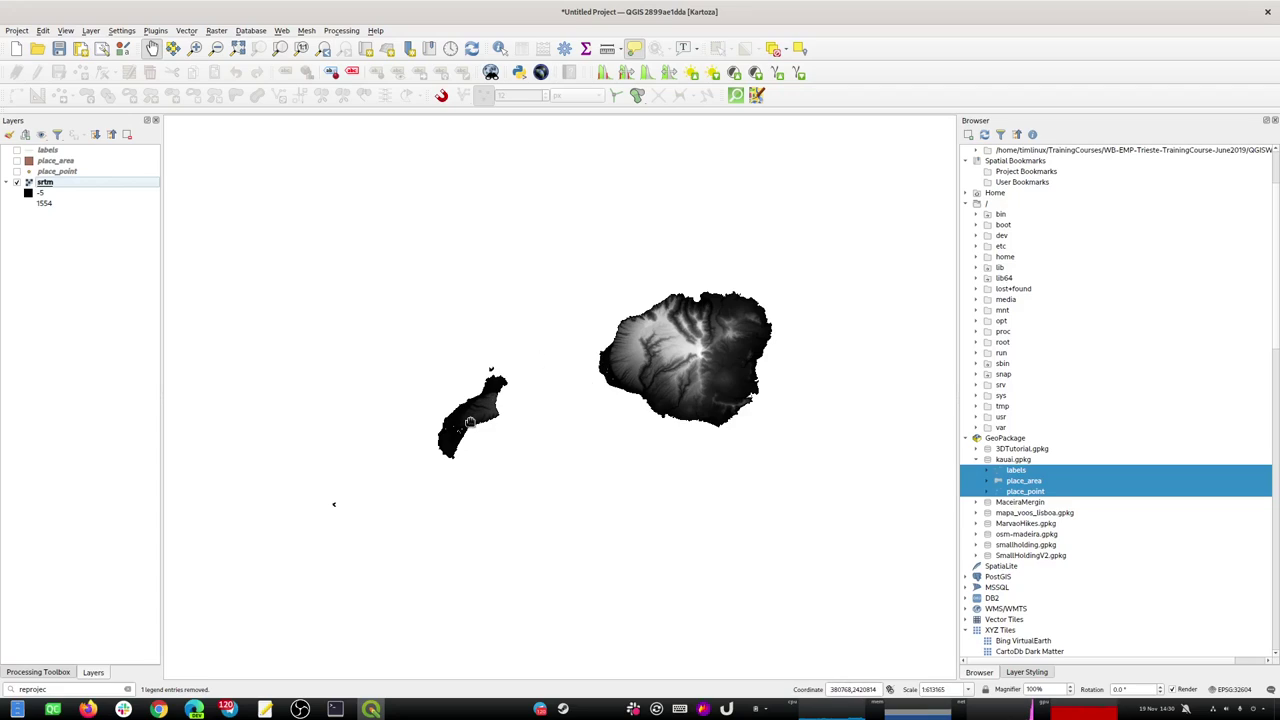
{"action": "left_click", "coordinate": [214, 30]}
{"action": "mouse_move", "coordinate": [269, 118]}
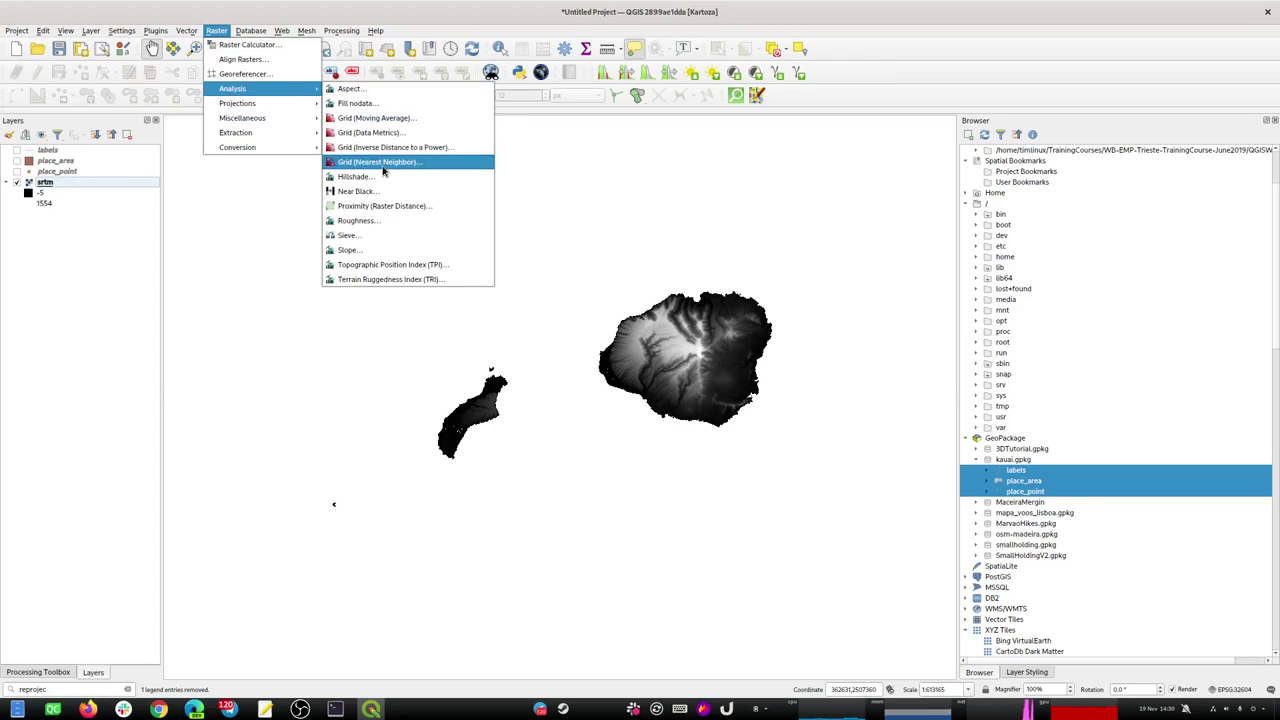
{"action": "left_click", "coordinate": [95, 279]}
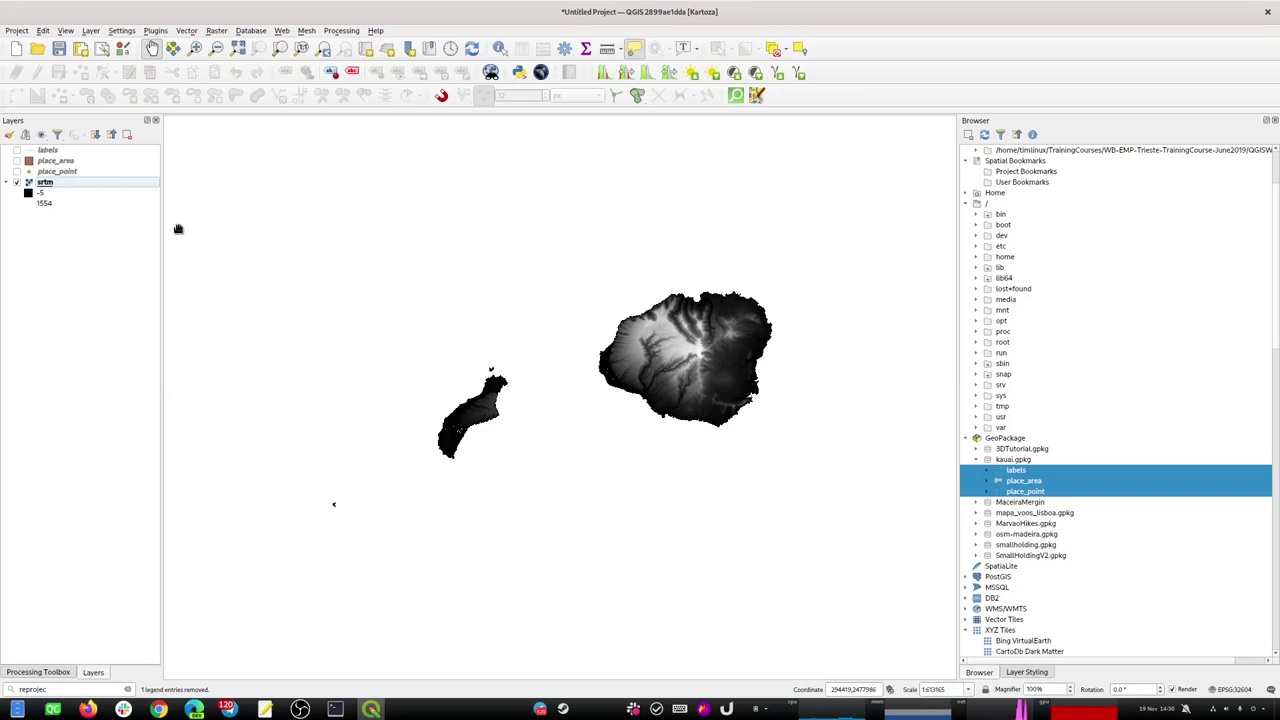
Import the srtm raster layer into kauai.gpkg and find the new srtm entry inside the GeoPackage.
{"action": "left_click", "coordinate": [44, 184]}
{"action": "left_click_drag", "start_coordinate": [44, 186], "coordinate": [1012, 465]}
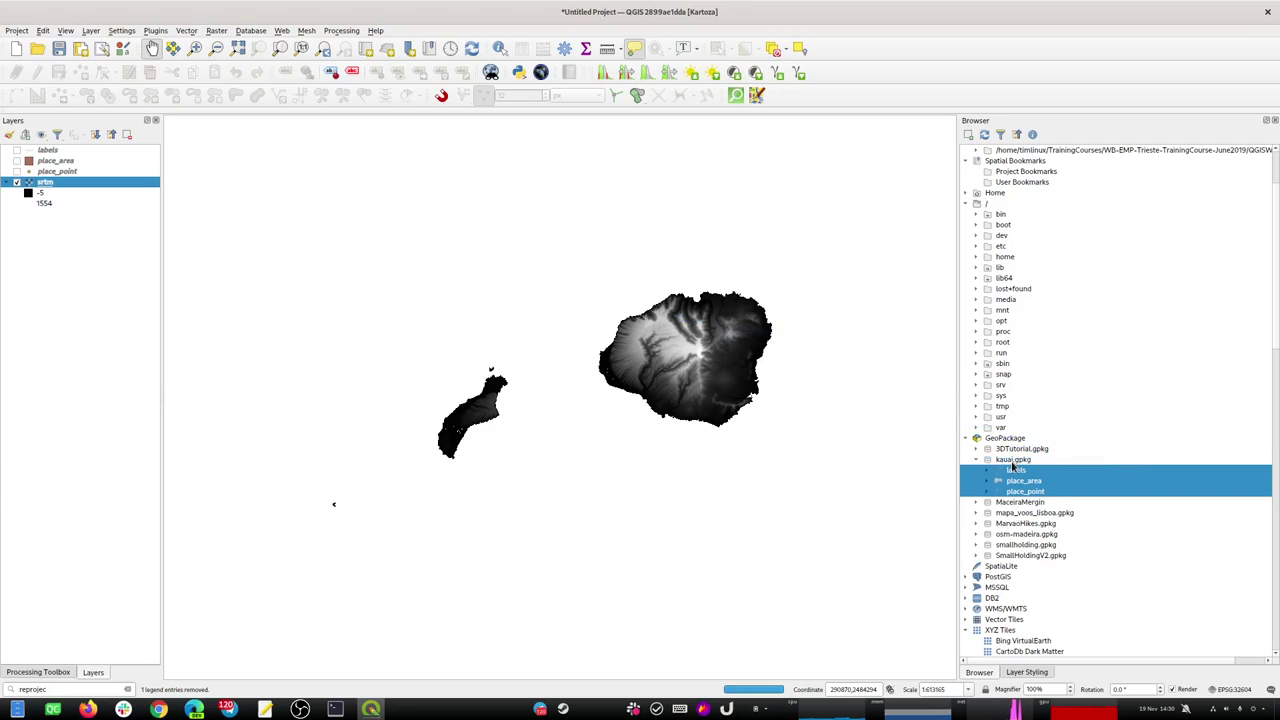
{"action": "left_click", "coordinate": [668, 344]}
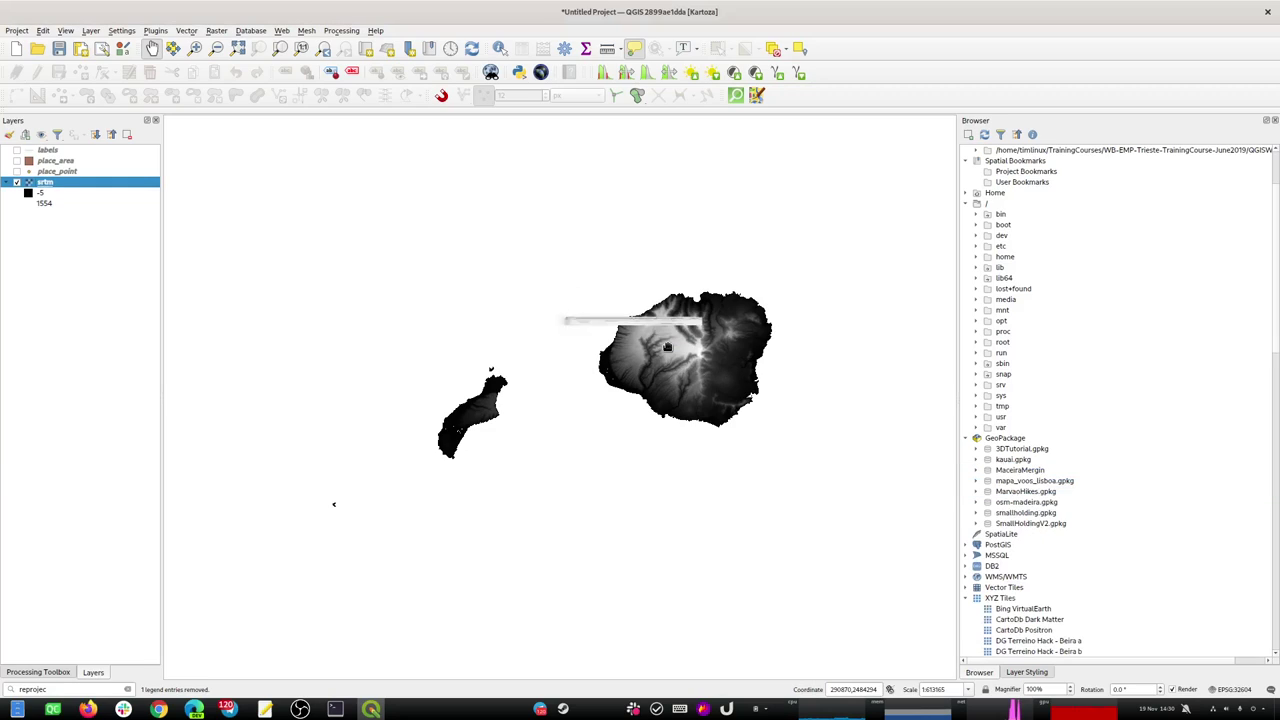
{"action": "left_click", "coordinate": [976, 459]}
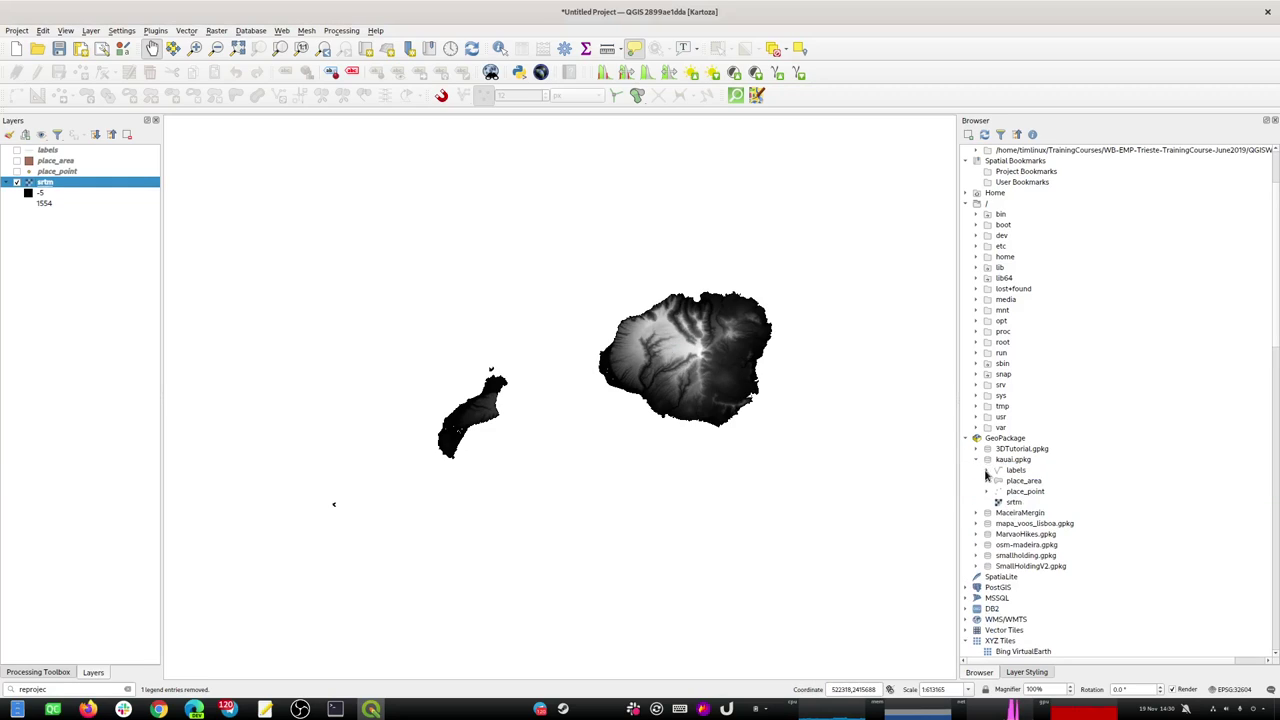
{"action": "left_click", "coordinate": [1012, 501]}
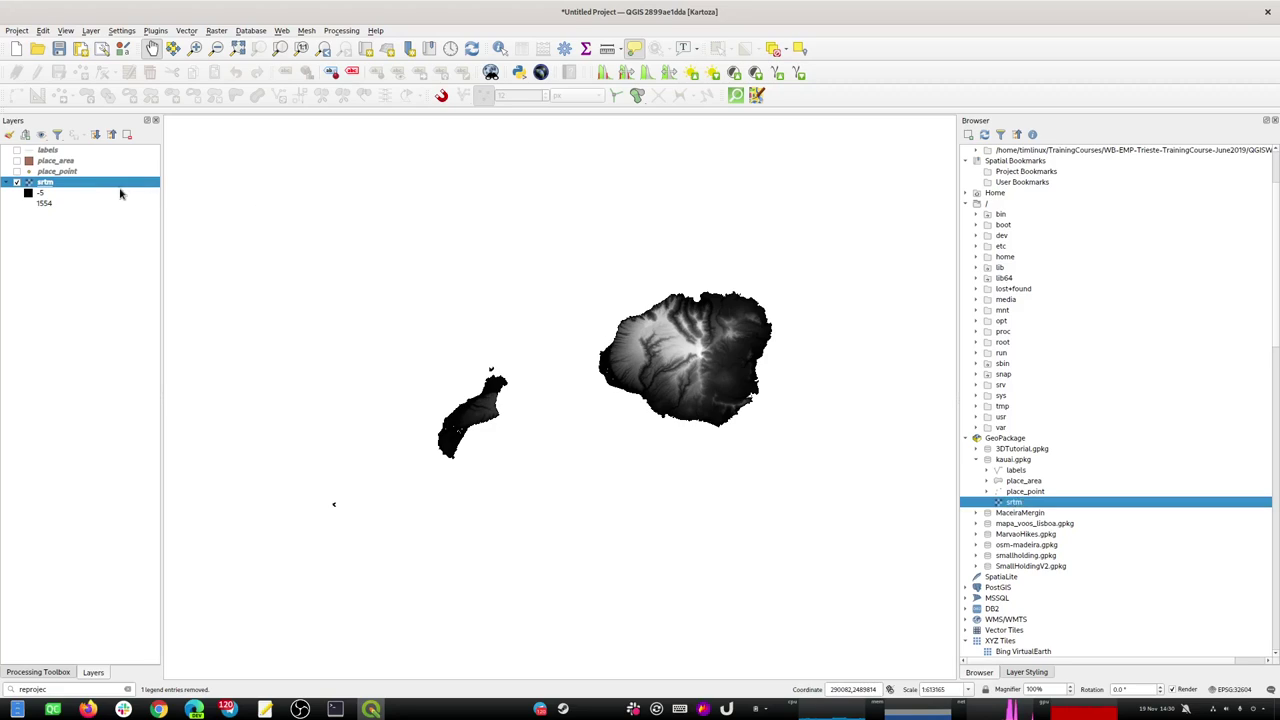
Replace the project's srtm layer, based on srtm.tif, with the srtm raster stored in kauai.gpkg.
{"action": "key", "text": "ctrl+d"}
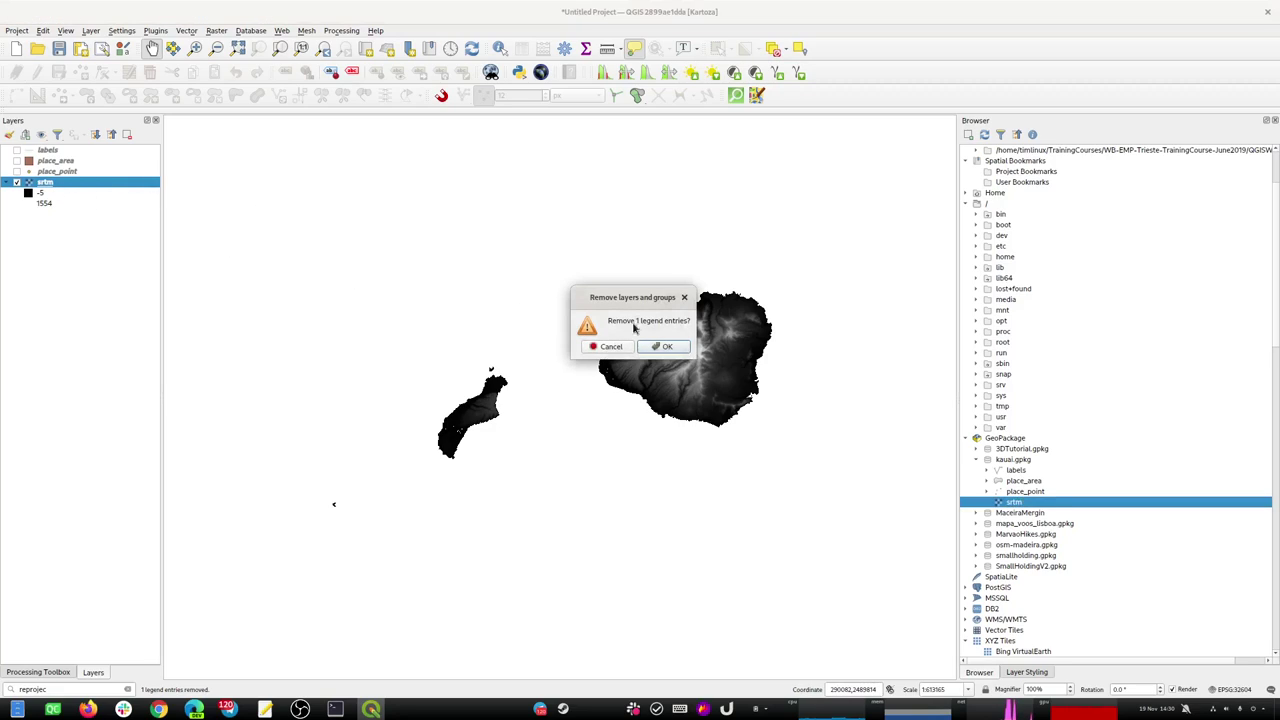
{"action": "left_click", "coordinate": [661, 347]}
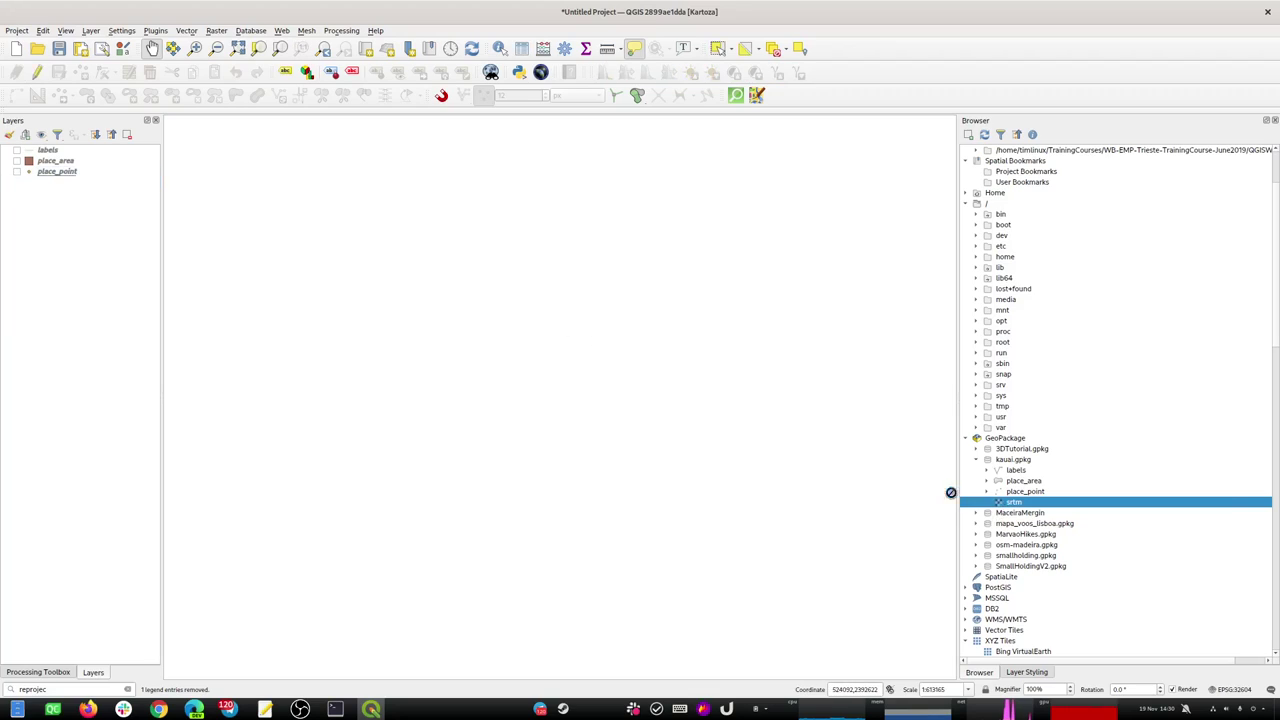
{"action": "left_click_drag", "start_coordinate": [974, 494], "coordinate": [625, 443]}
Switch to the file manager, delete srtm.tif from the Kauai project folder, and return to QGIS.
{"action": "key", "text": "alt+Tab"}
{"action": "key", "text": "alt+Tab"}
{"action": "key", "text": "alt+Tab"}
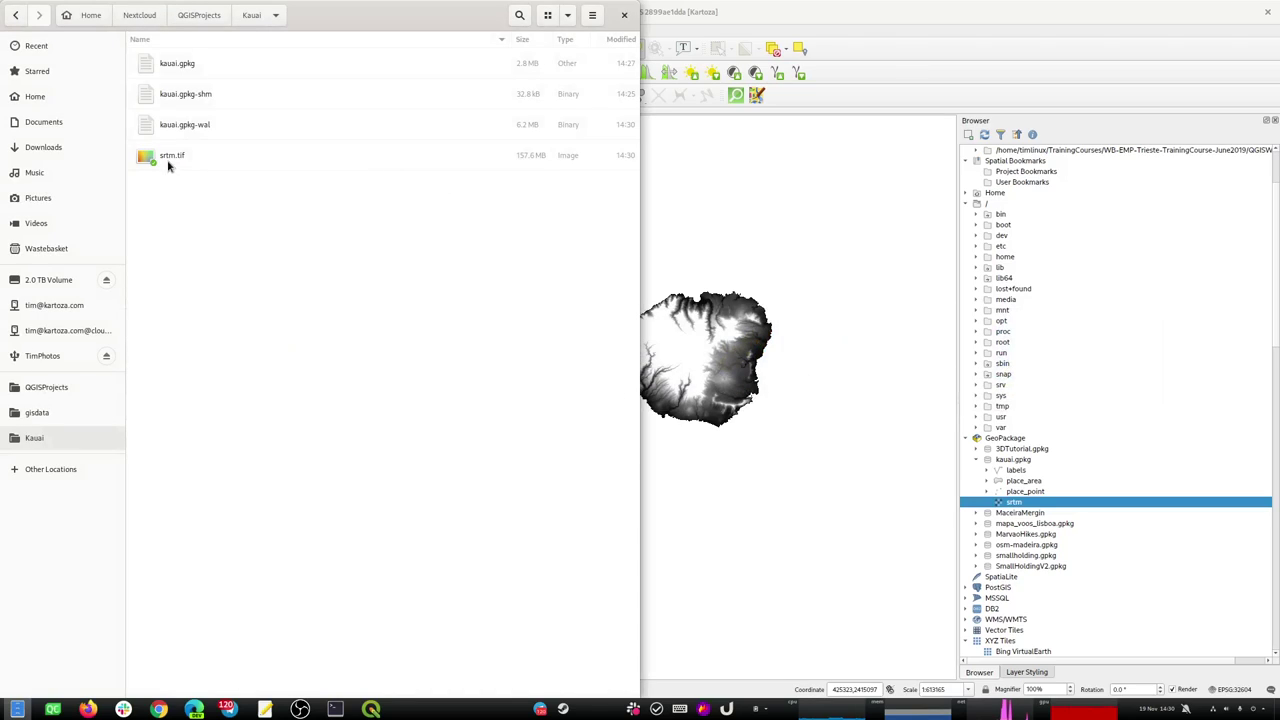
{"action": "left_click", "coordinate": [168, 166]}
{"action": "key", "text": "Delete"}
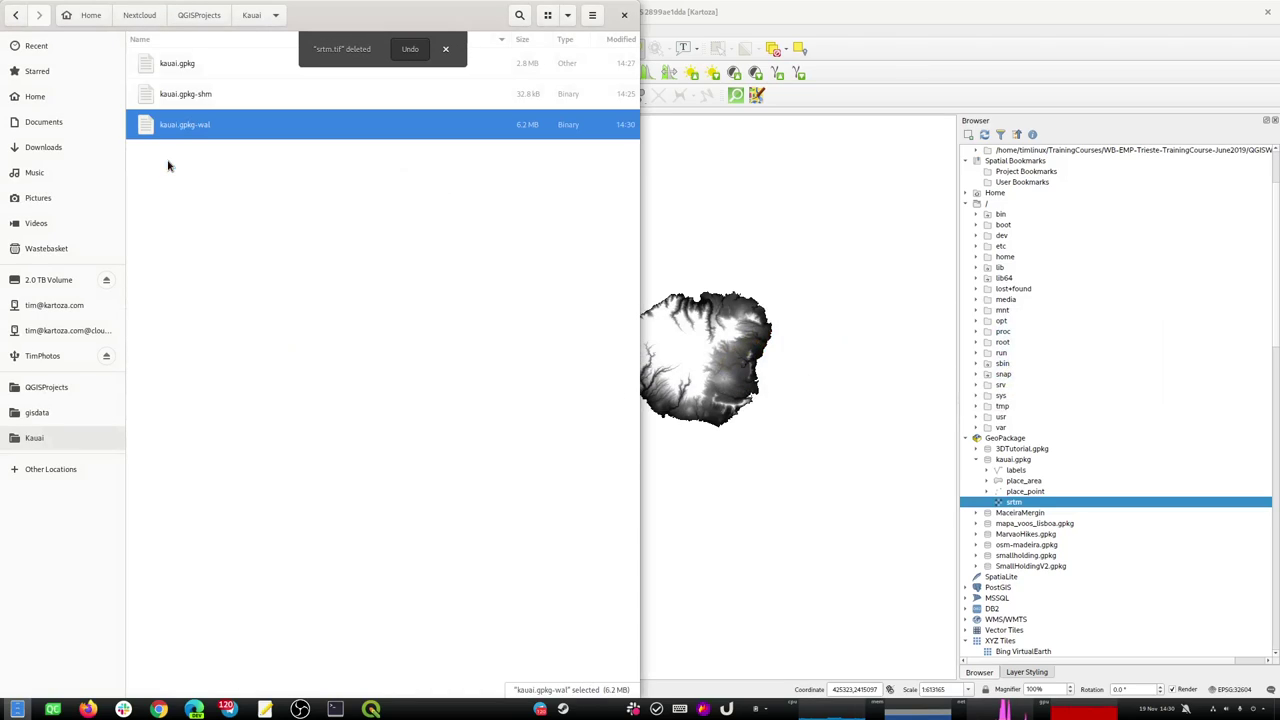
{"action": "key", "text": "alt+Tab"}
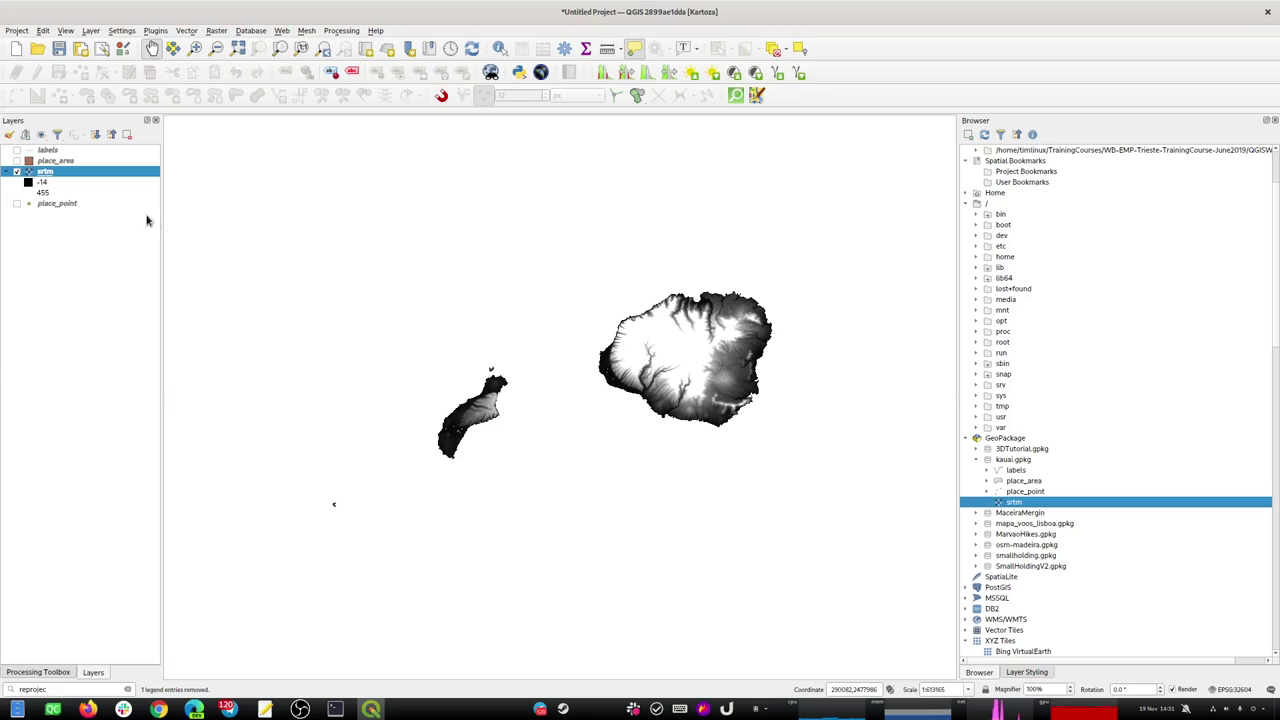
Move the place_point layer above place_area and rename the srtm raster layer as Relief.
{"action": "left_click_drag", "start_coordinate": [53, 205], "coordinate": [52, 158]}
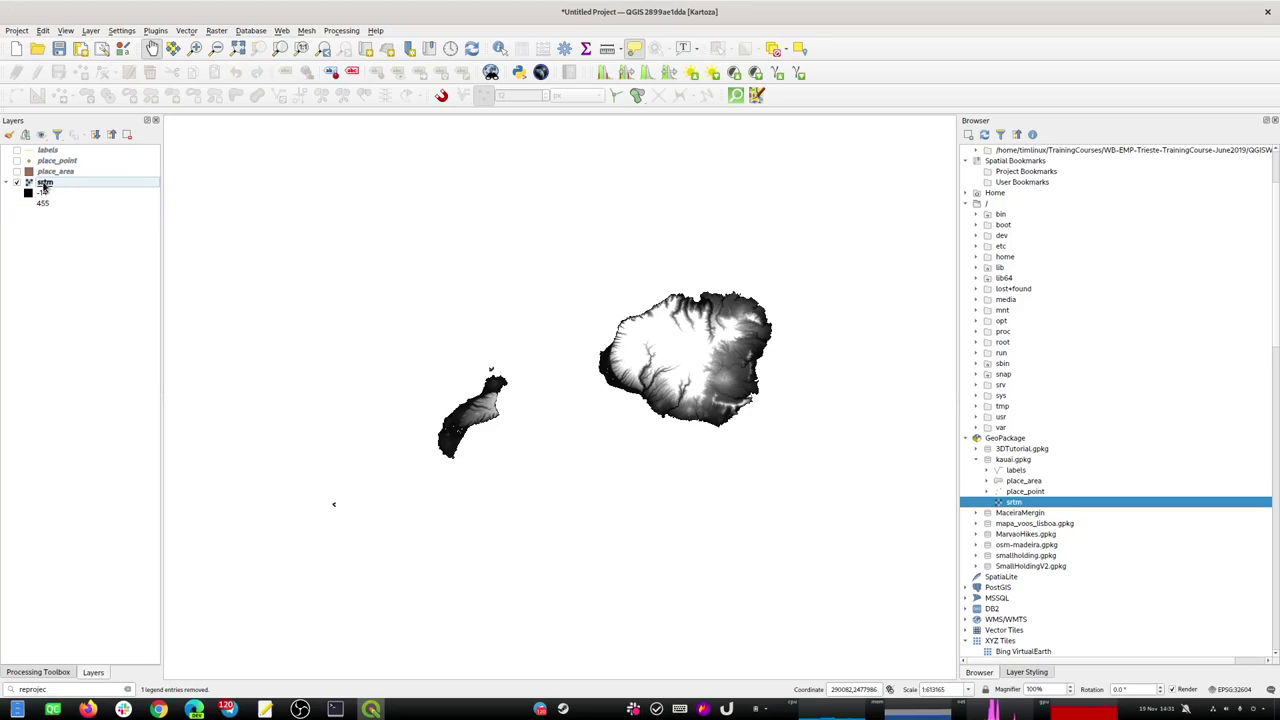
{"action": "right_click", "coordinate": [44, 184]}
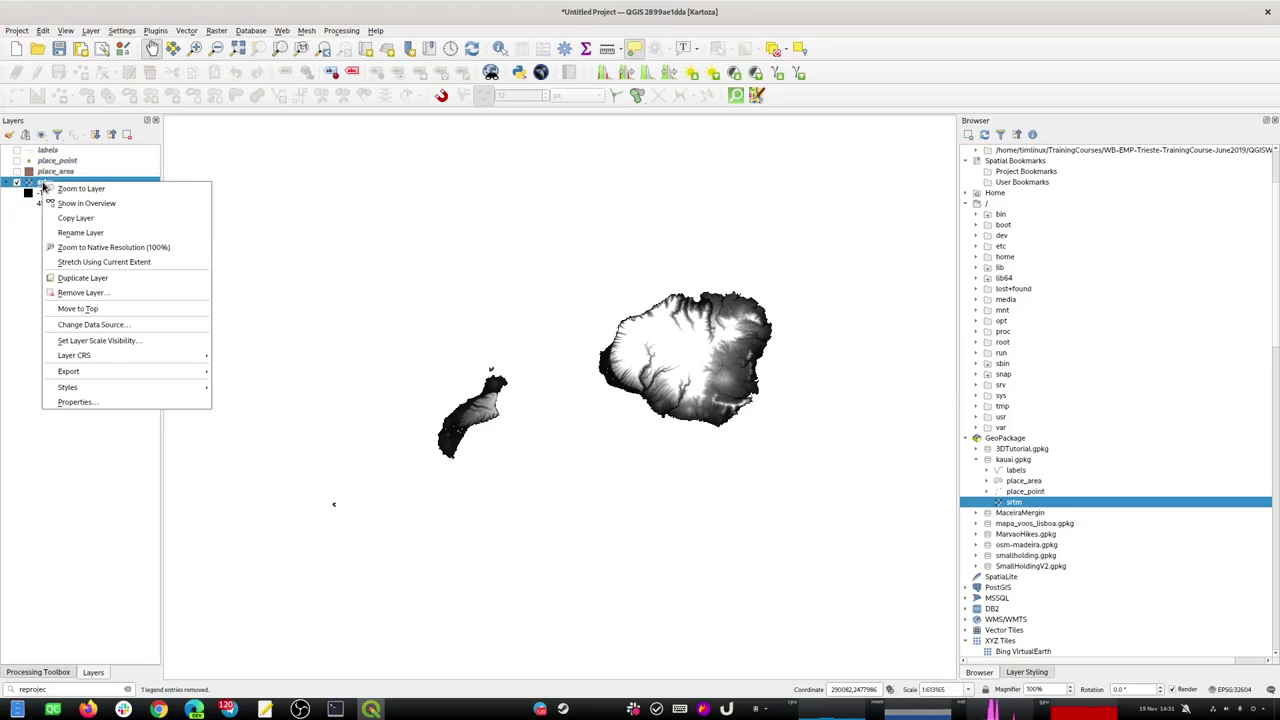
{"action": "left_click", "coordinate": [96, 233]}
{"action": "type", "text": "R"}
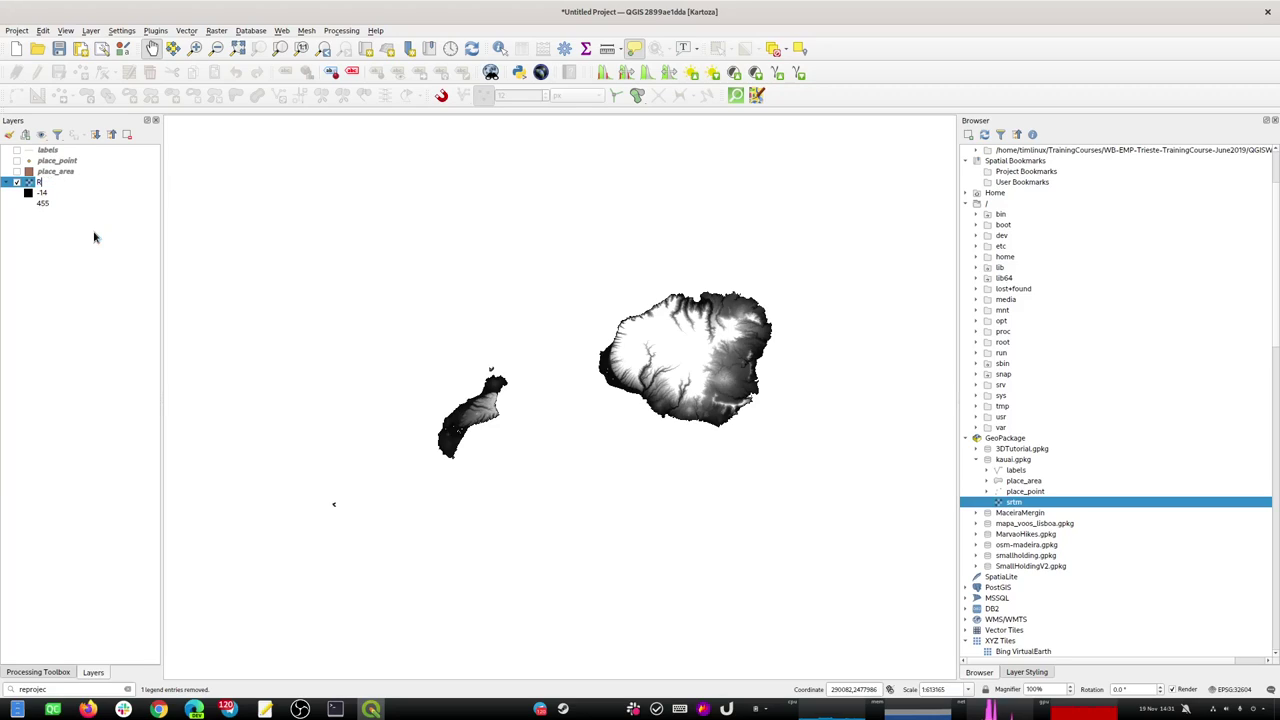
{"action": "type", "text": "elief"}
{"action": "key", "text": "Return"}
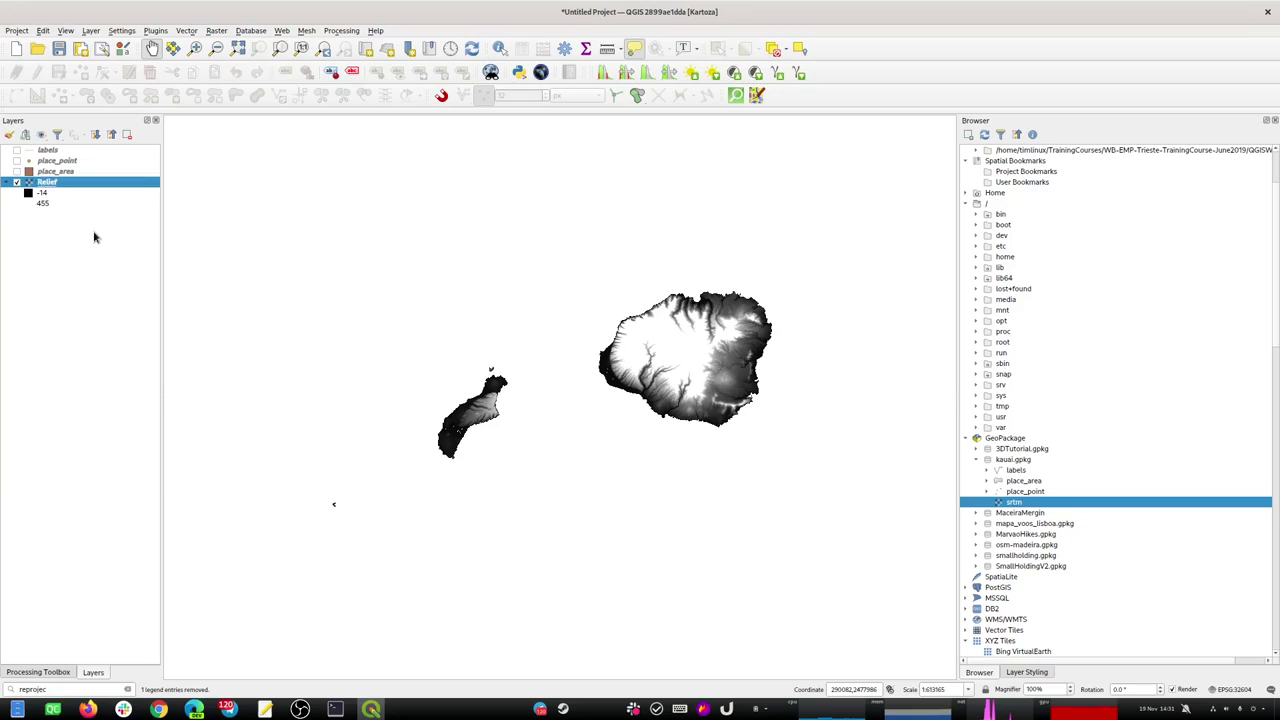
Duplicate the Relief layer and rename the copy as Hillshade.
{"action": "right_click", "coordinate": [52, 190]}
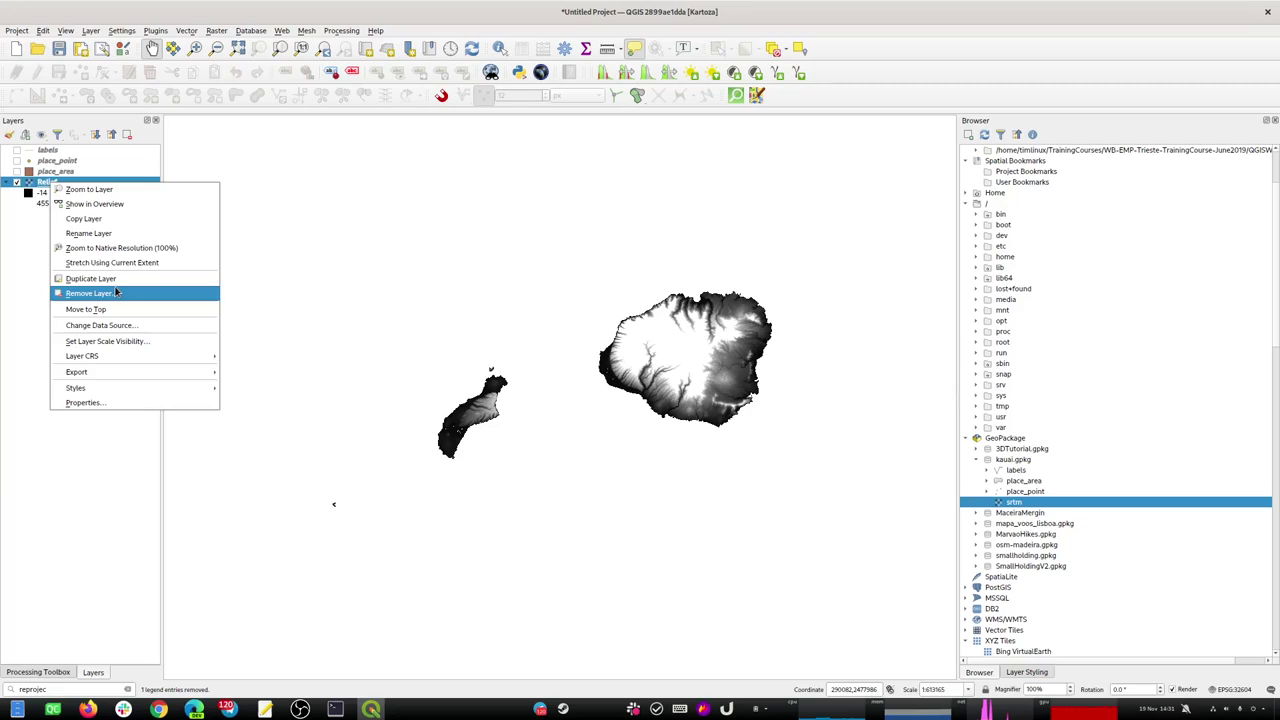
{"action": "left_click", "coordinate": [114, 279]}
{"action": "right_click", "coordinate": [48, 215]}
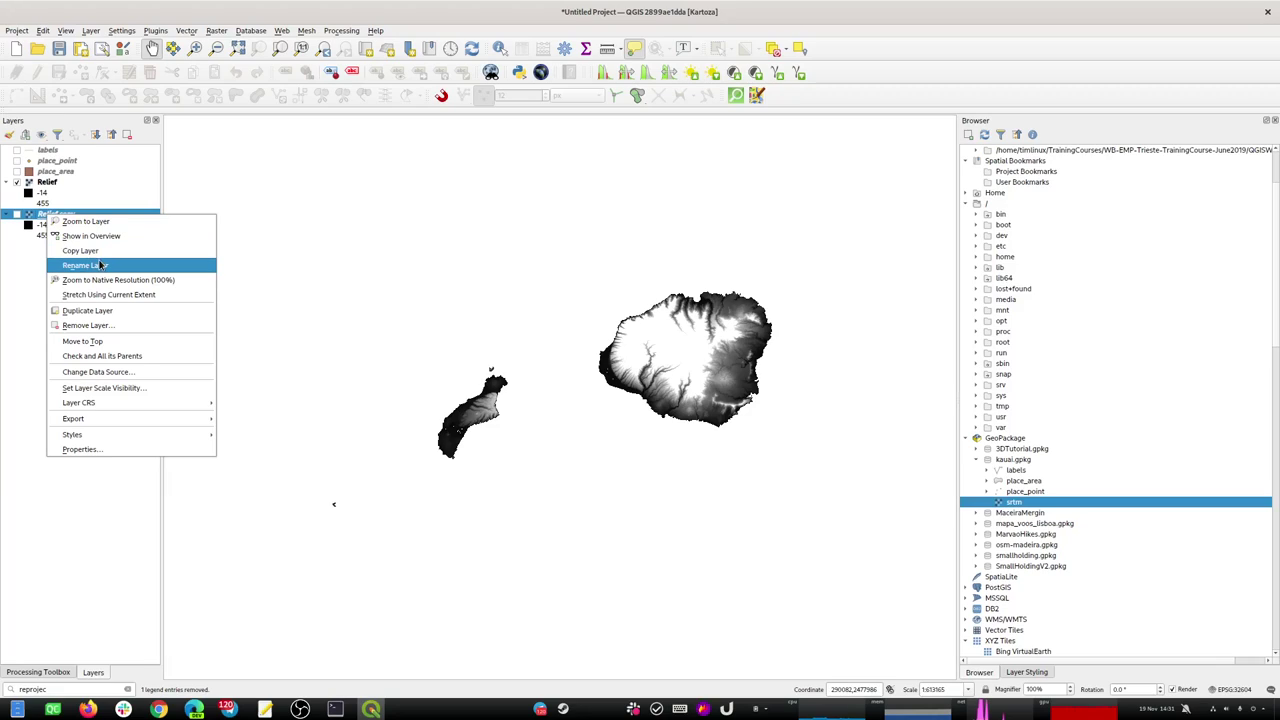
{"action": "left_click", "coordinate": [92, 265]}
{"action": "type", "text": "Hillshade"}
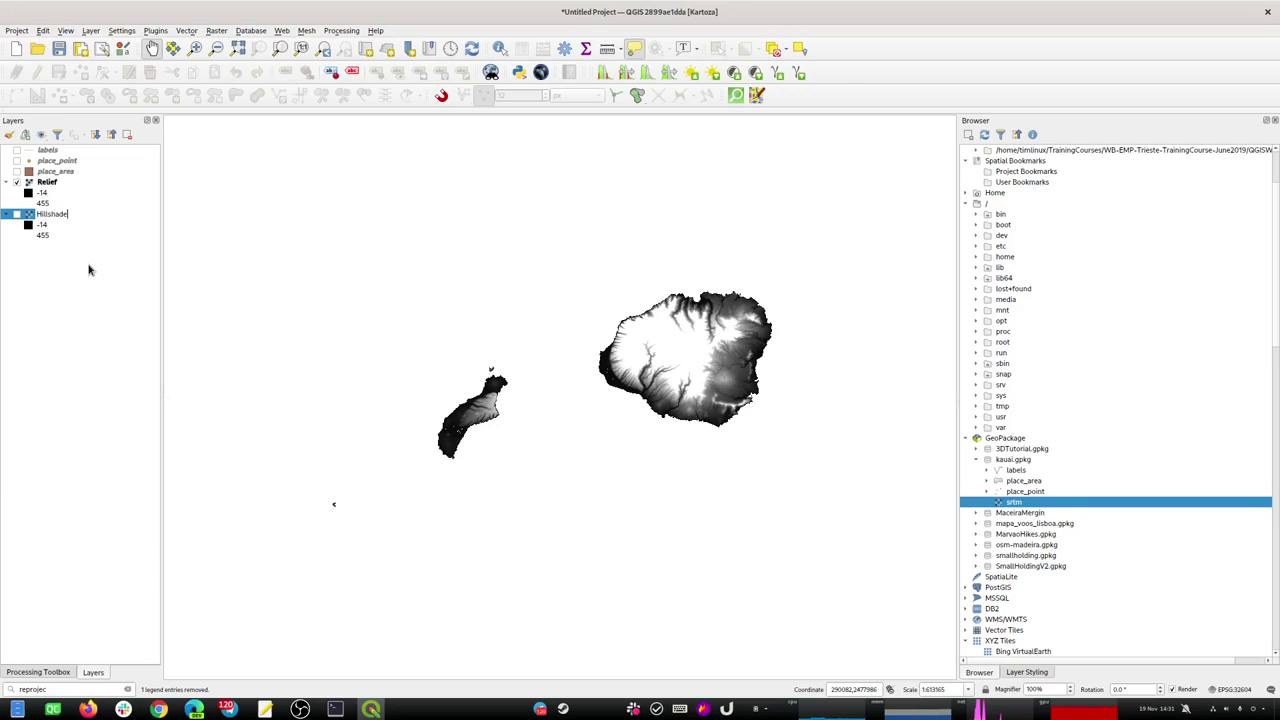
{"action": "left_click", "coordinate": [84, 282]}
{"action": "left_click", "coordinate": [22, 214]}
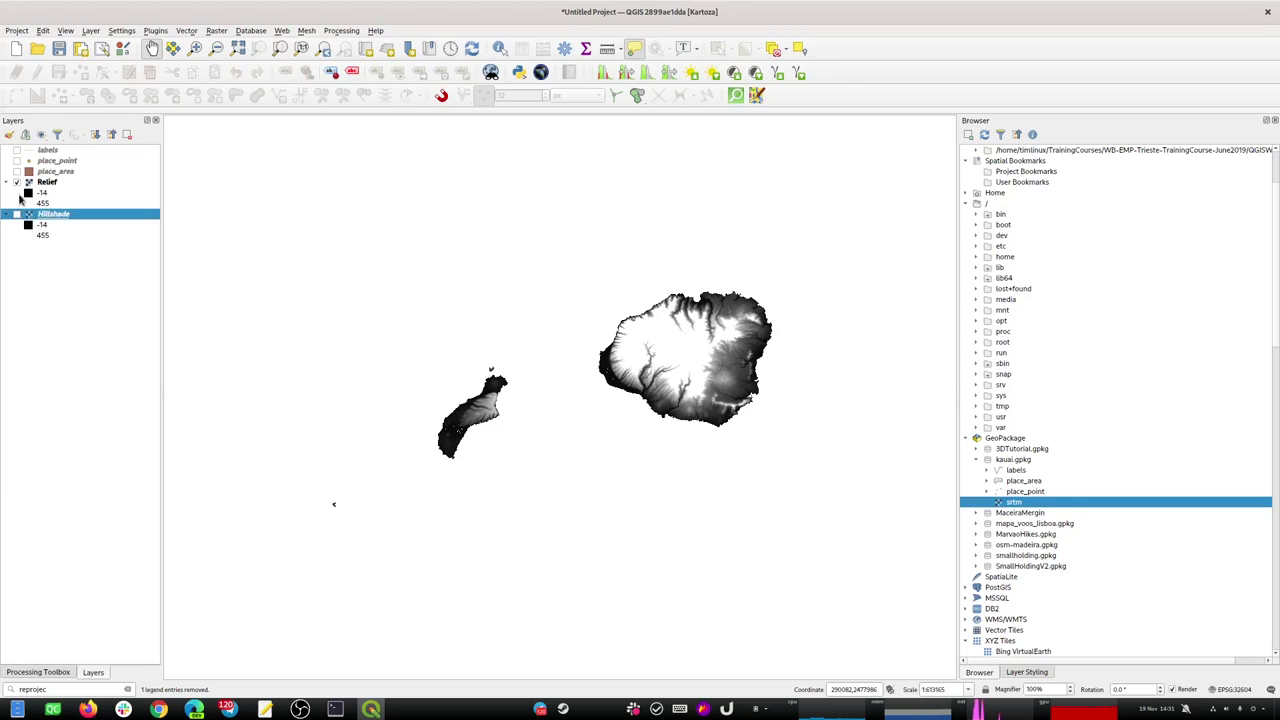
Rename the place_area layer as Islands and the place_point layer as Places.
{"action": "right_click", "coordinate": [42, 171]}
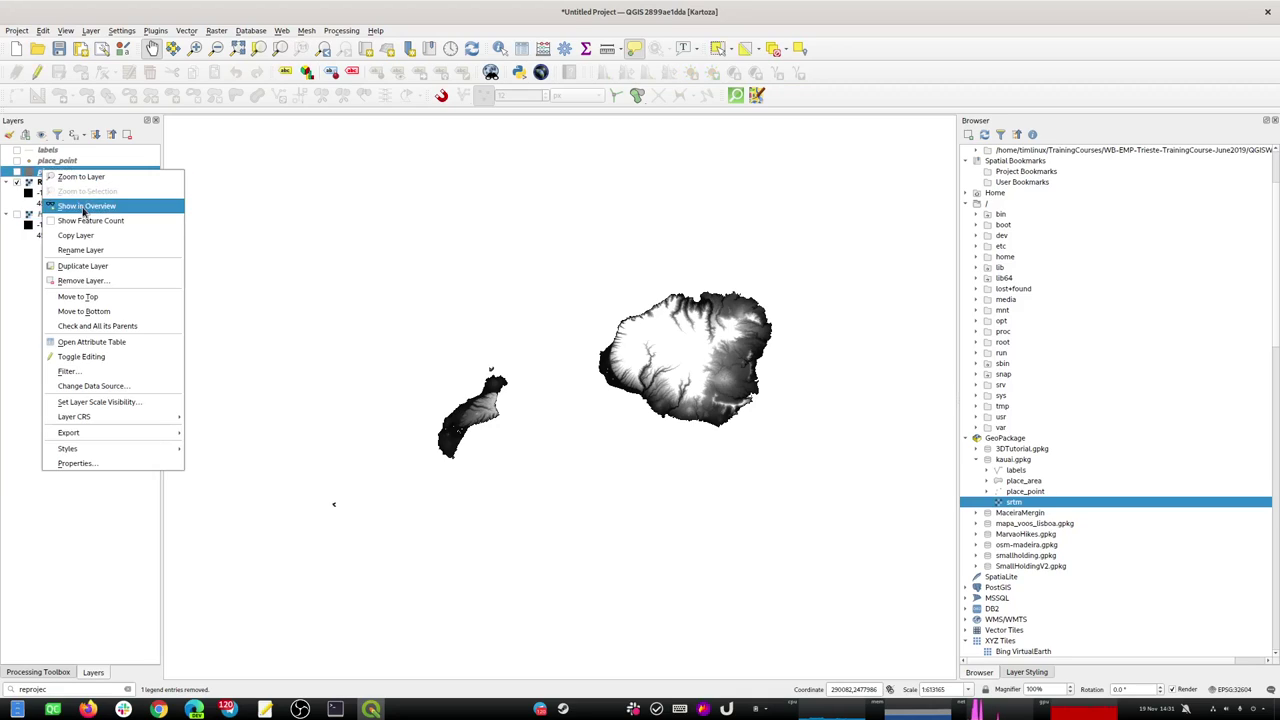
{"action": "left_click", "coordinate": [95, 250]}
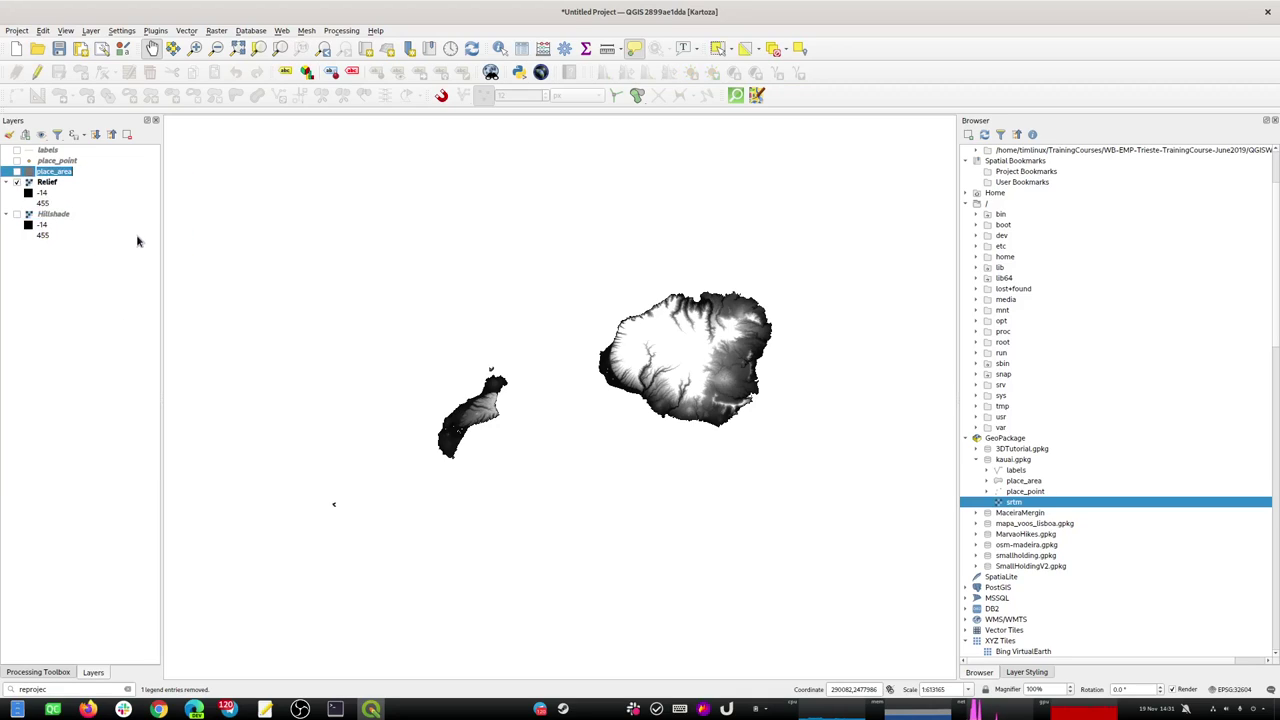
{"action": "type", "text": "L"}
{"action": "type", "text": "slands"}
{"action": "left_click", "coordinate": [41, 161]}
{"action": "right_click", "coordinate": [44, 159]}
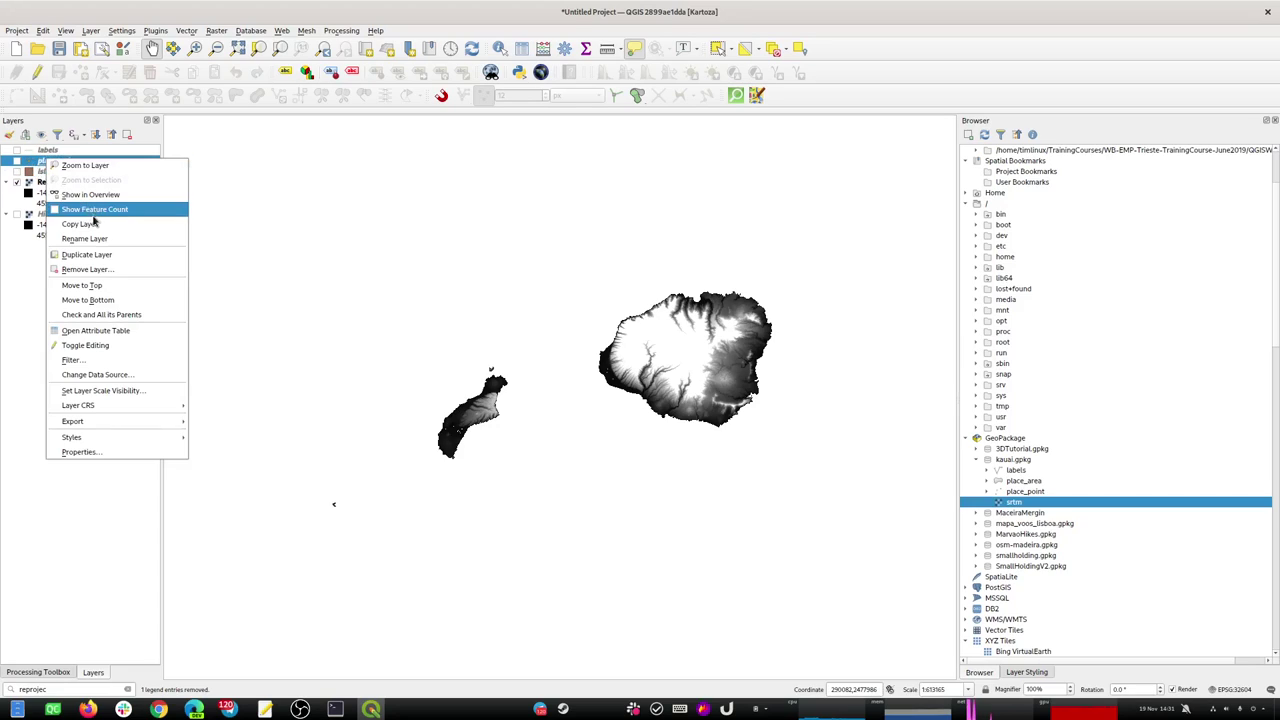
{"action": "left_click", "coordinate": [94, 240]}
{"action": "type", "text": "Places"}
{"action": "key", "text": "Return"}
Rename the labels layer as Labels and make the Labels, Places and Islands layers visible.
{"action": "right_click", "coordinate": [36, 149]}
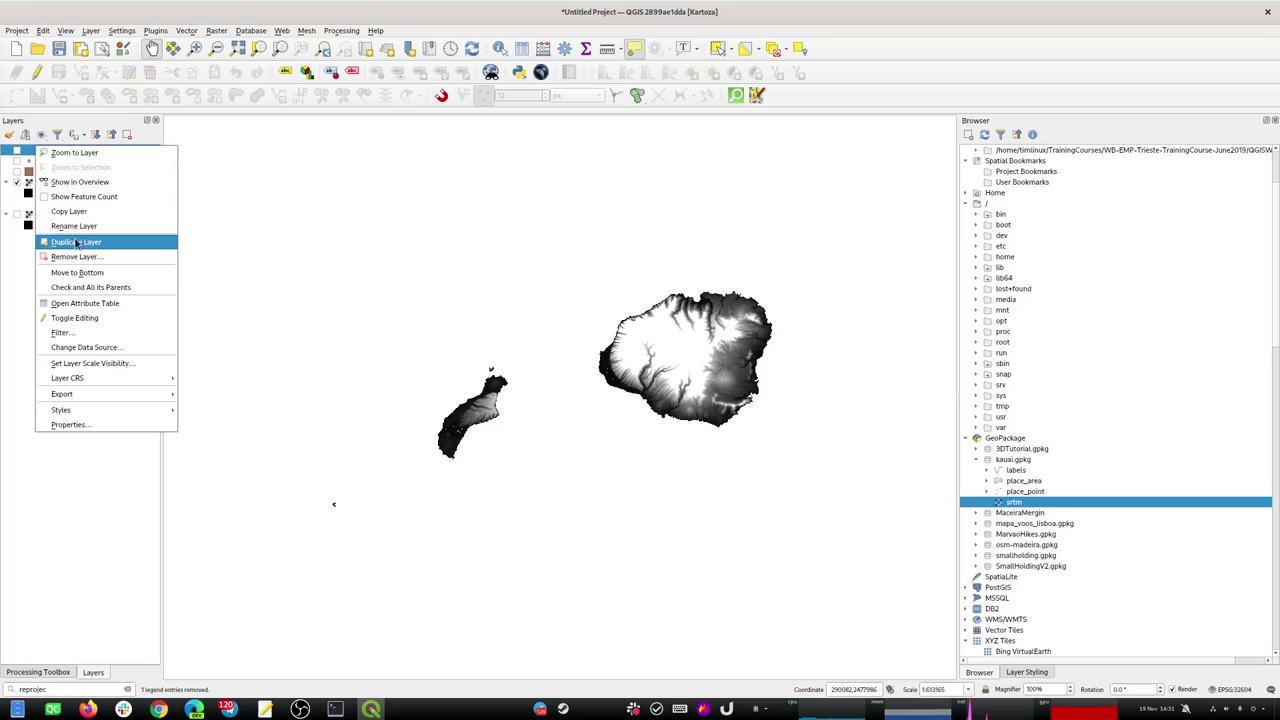
{"action": "left_click", "coordinate": [75, 228]}
{"action": "type", "text": "La"}
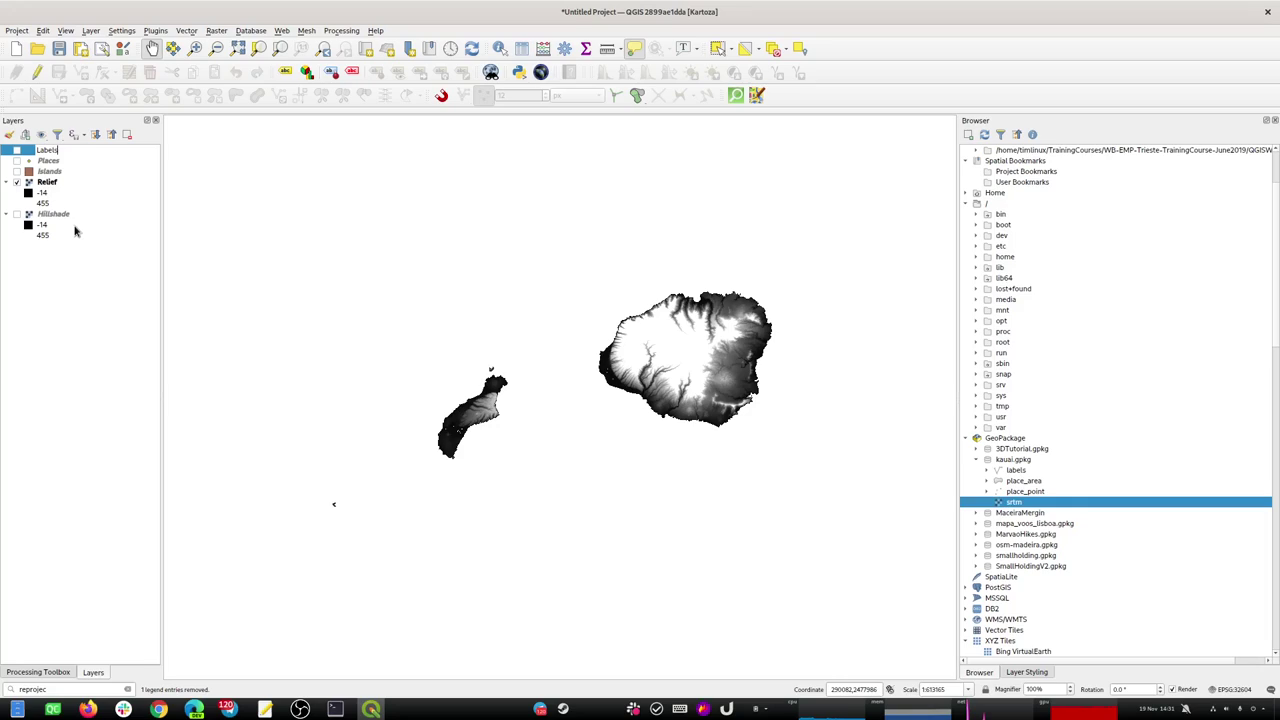
{"action": "type", "text": "bels"}
{"action": "key", "text": "Return"}
{"action": "left_click", "coordinate": [16, 160]}
{"action": "left_click", "coordinate": [16, 171]}
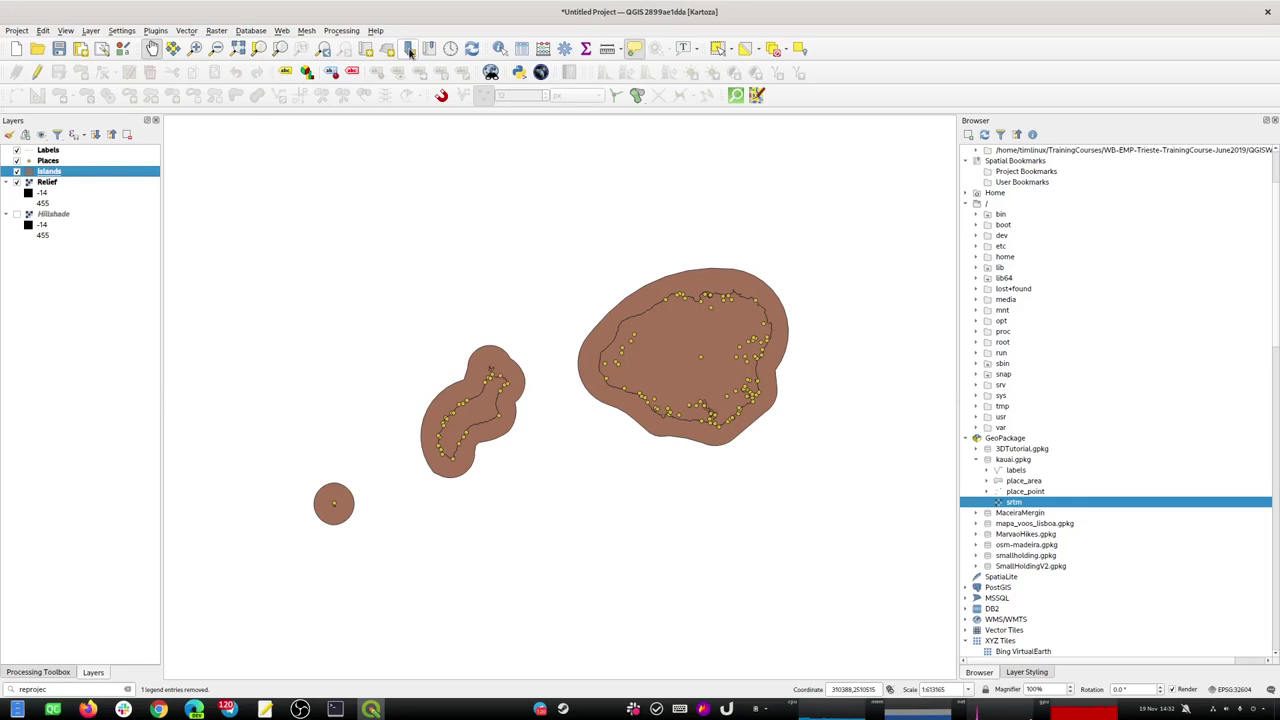
Delete every Islands feature except the island landmass by selecting the landmass and inverting the selection, then save the edits and end editing.
{"action": "left_click", "coordinate": [716, 48]}
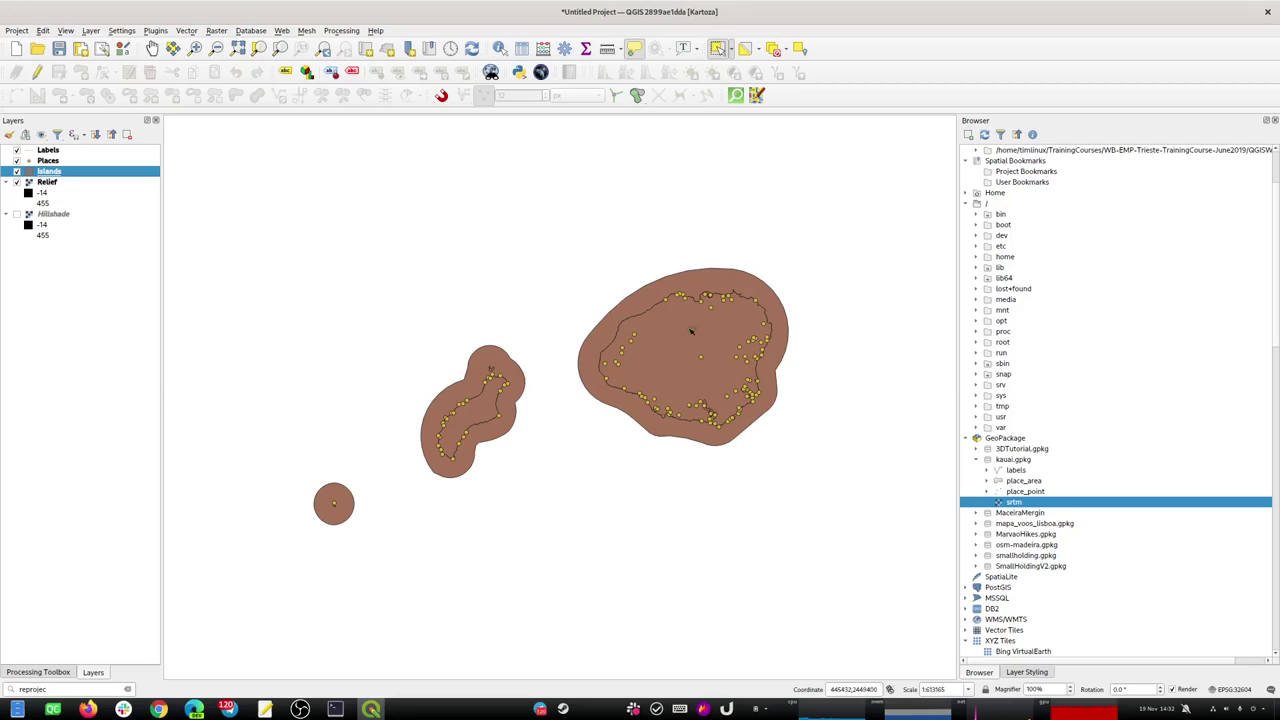
{"action": "left_click", "coordinate": [687, 369]}
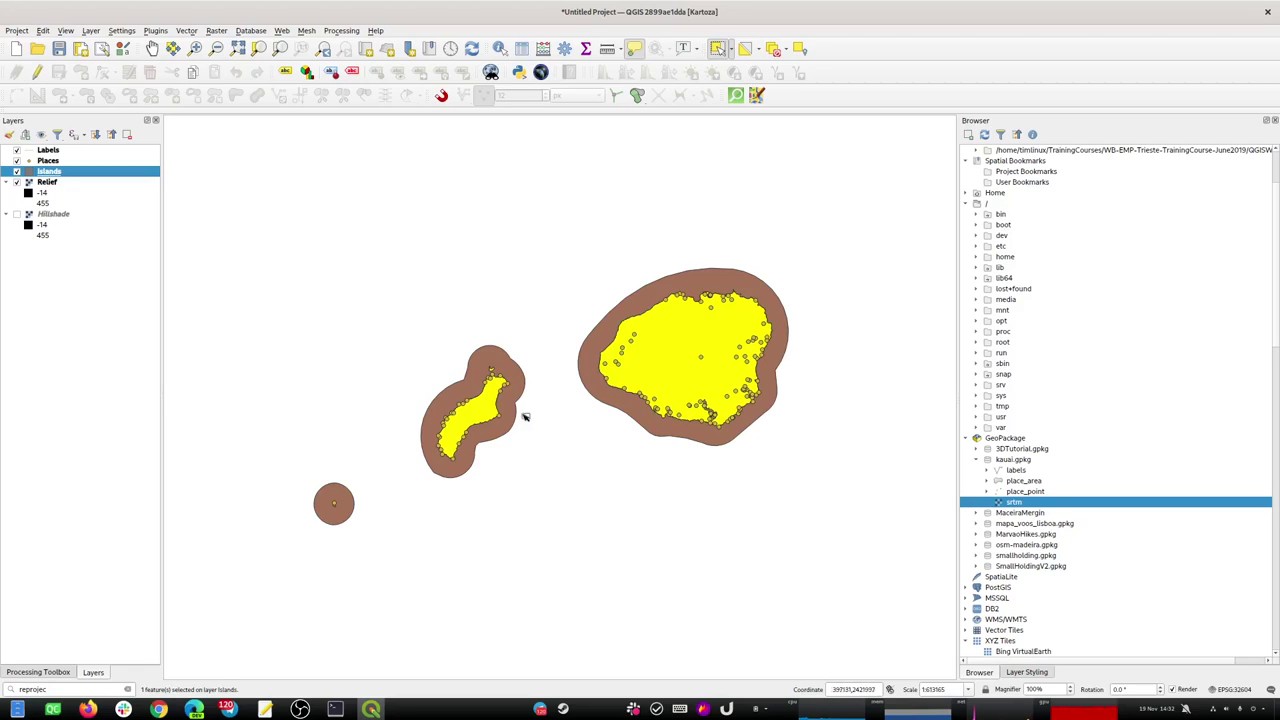
{"action": "left_click", "coordinate": [745, 48]}
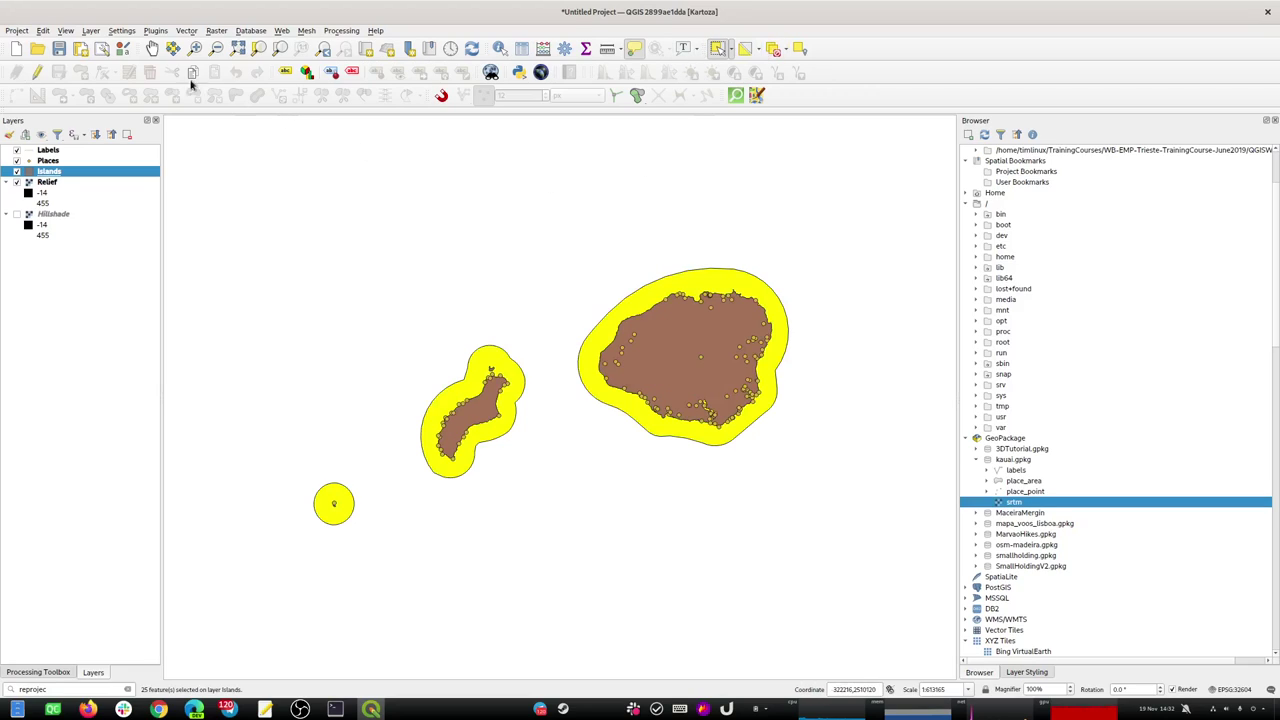
{"action": "left_click", "coordinate": [36, 72]}
{"action": "left_click", "coordinate": [150, 73]}
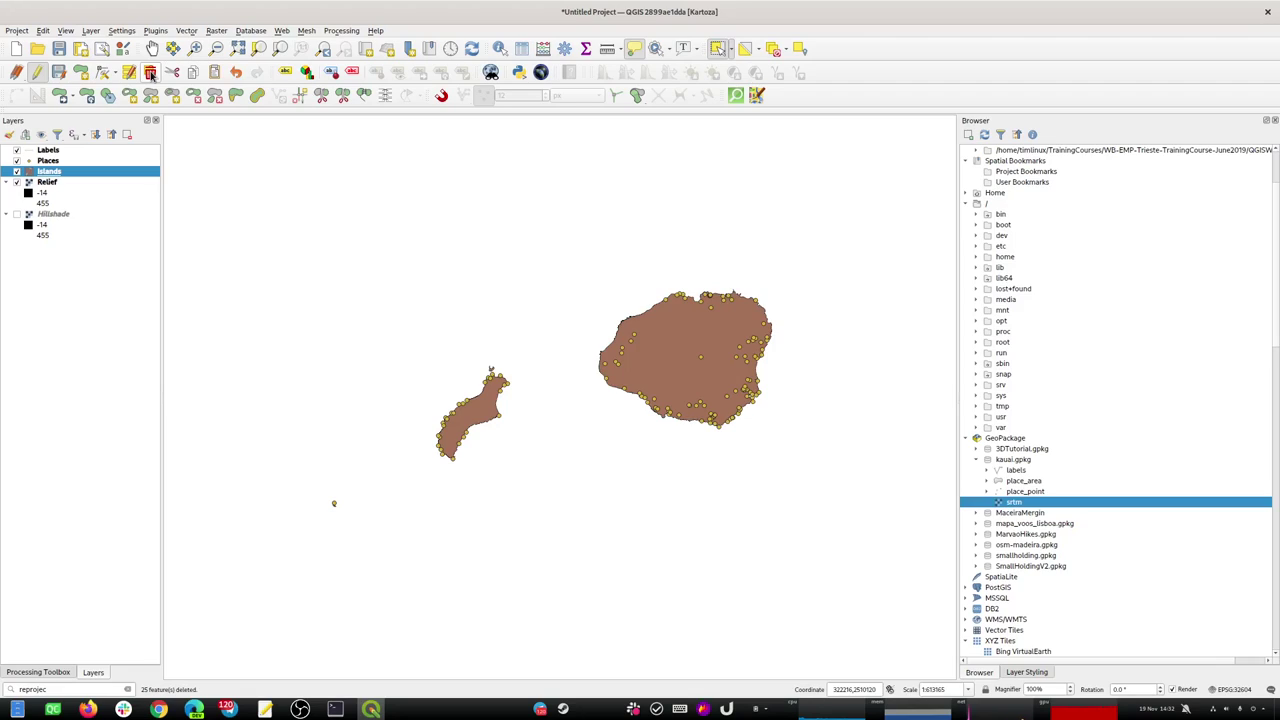
{"action": "left_click", "coordinate": [58, 72]}
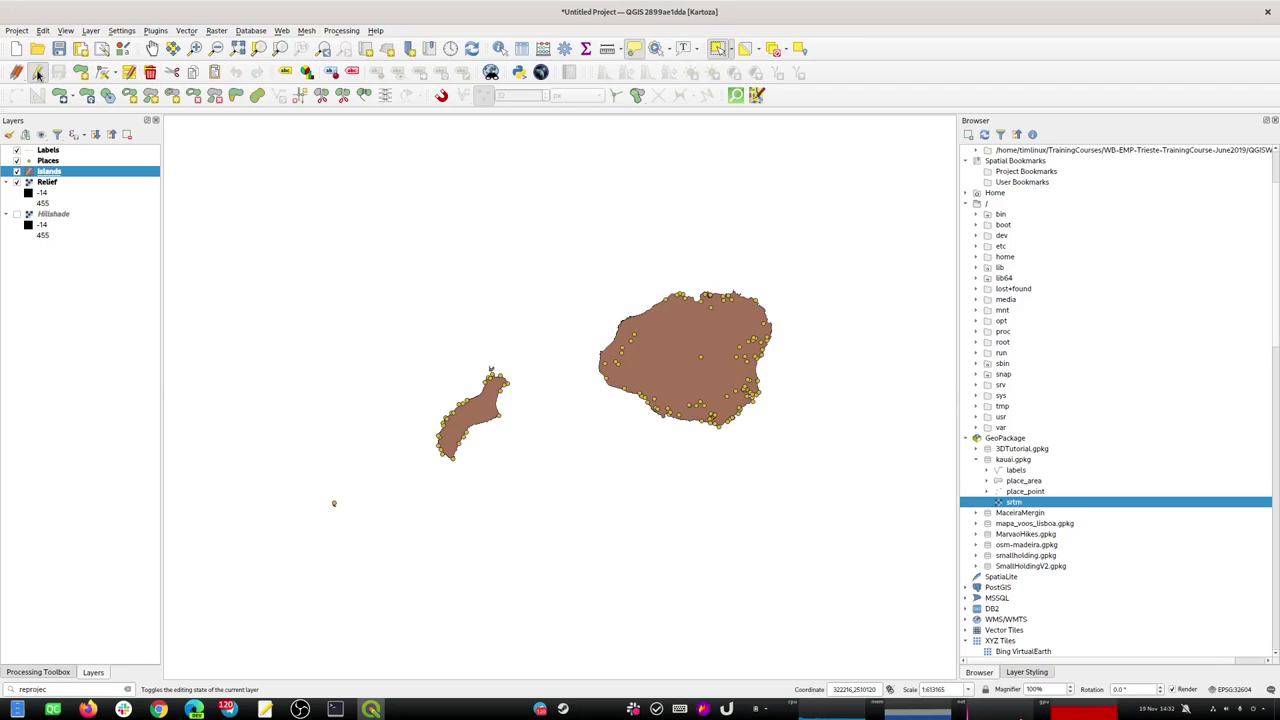
{"action": "left_click", "coordinate": [36, 72]}
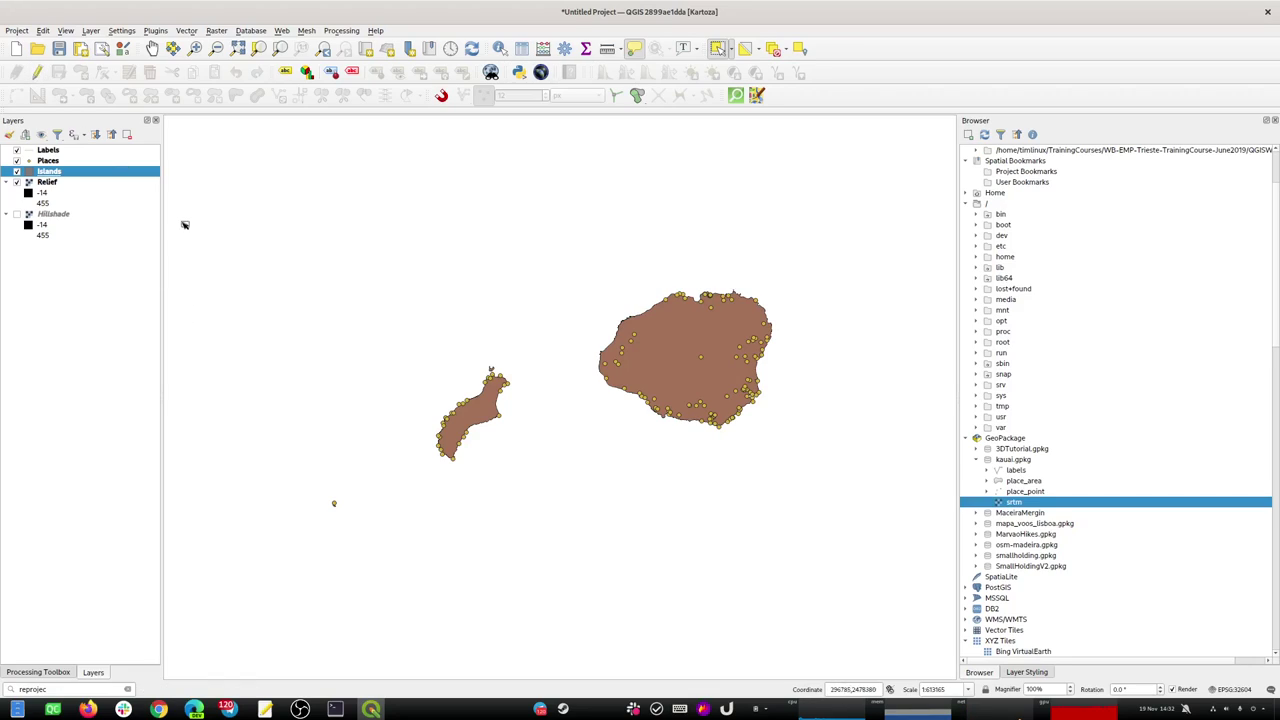
Make the Hillshade layer visible and style it with the Hillshade renderer and a Z factor of 1.5.
{"action": "left_click", "coordinate": [50, 216]}
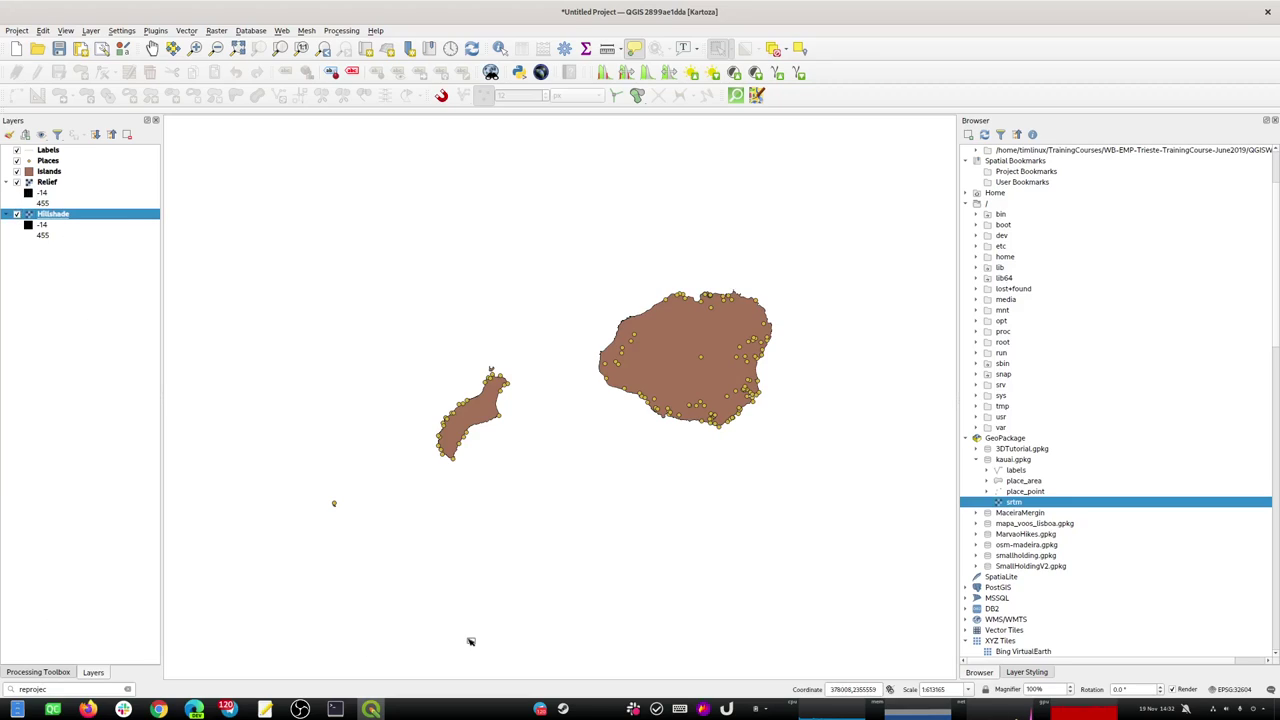
{"action": "left_click", "coordinate": [1029, 672]}
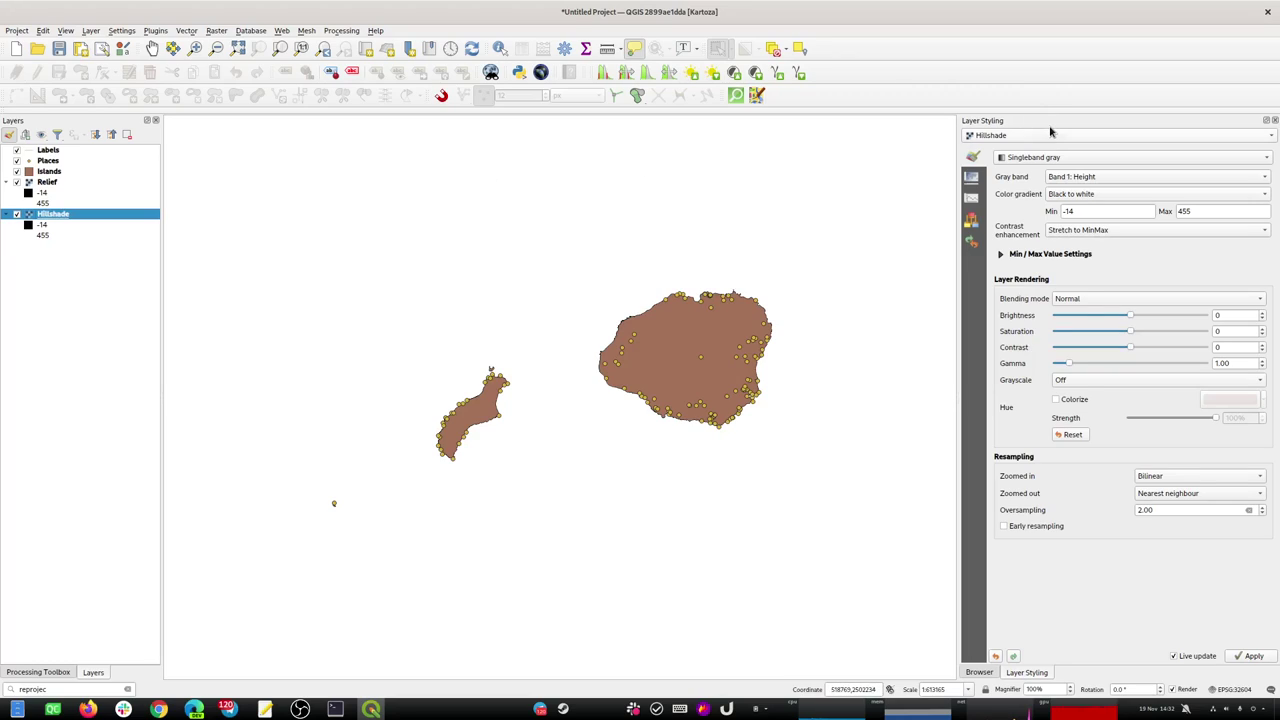
{"action": "left_click", "coordinate": [1030, 160]}
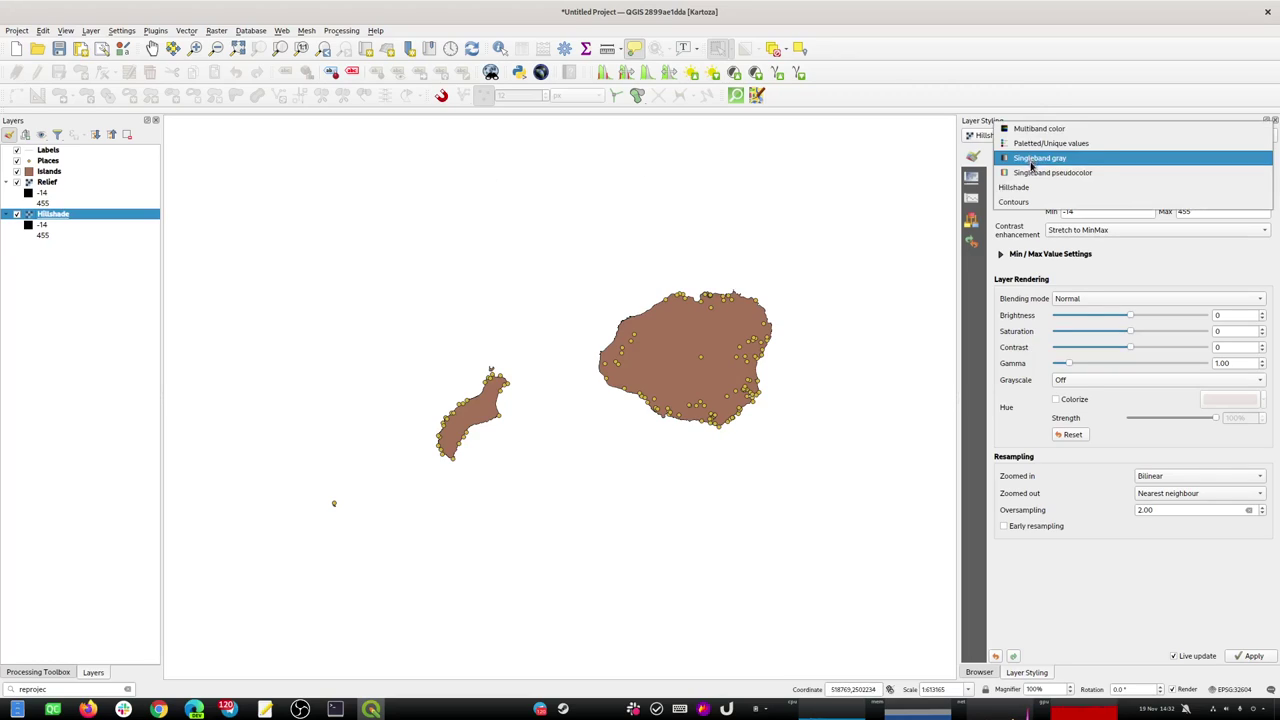
{"action": "left_click", "coordinate": [1029, 188]}
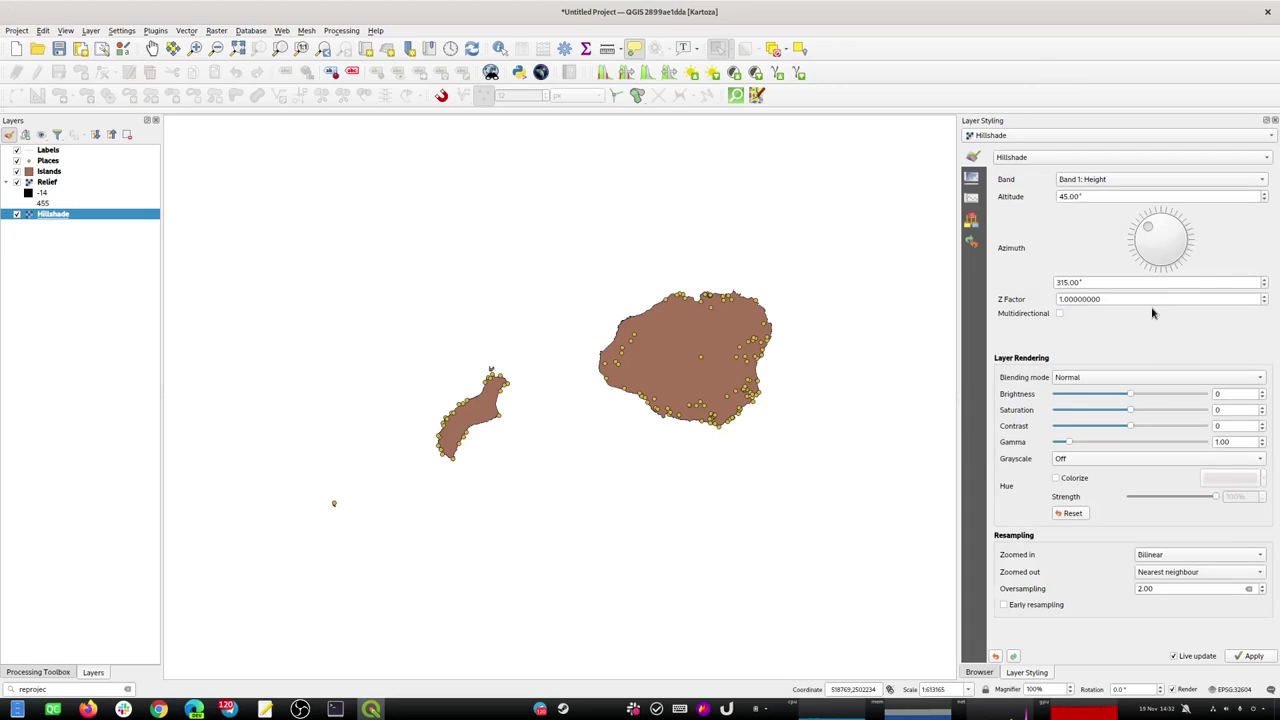
{"action": "left_click_drag", "start_coordinate": [1066, 299], "coordinate": [1059, 299]}
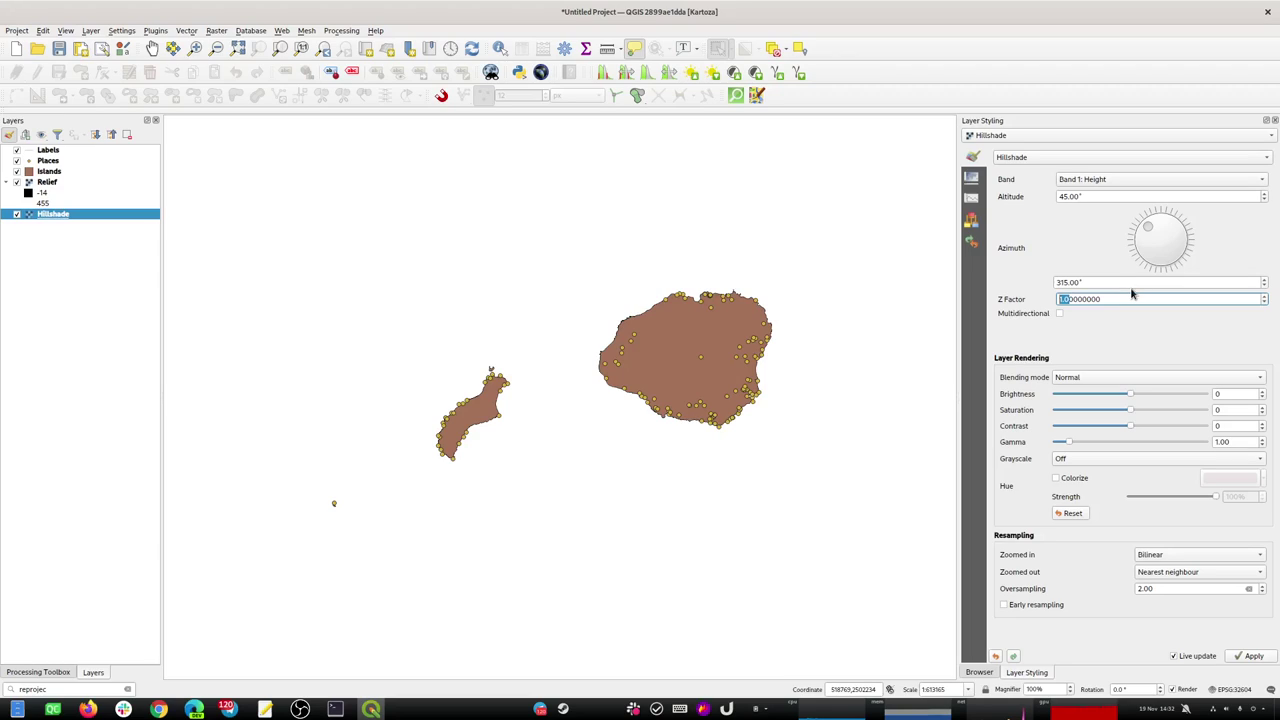
{"action": "type", "text": "1.5"}
{"action": "left_click", "coordinate": [1247, 656]}
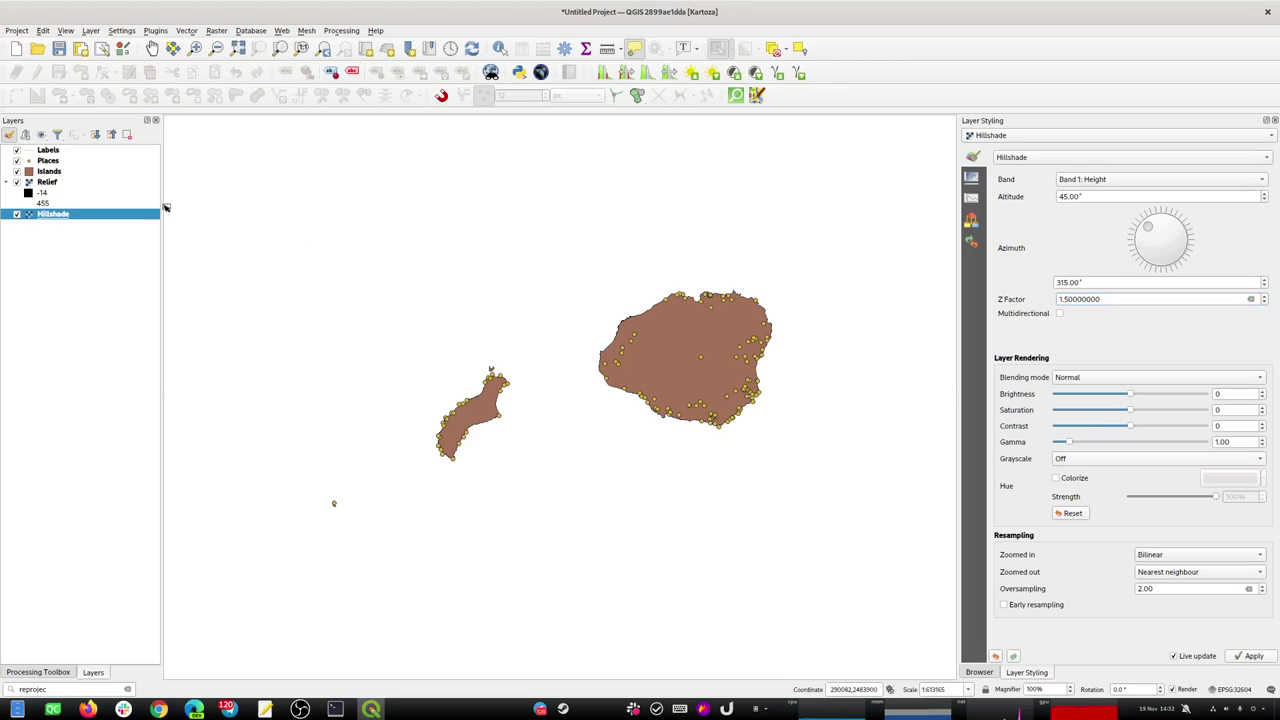
Hide the Labels, Places, Islands and Relief layers so only the hillshade is displayed.
{"action": "left_click", "coordinate": [16, 171]}
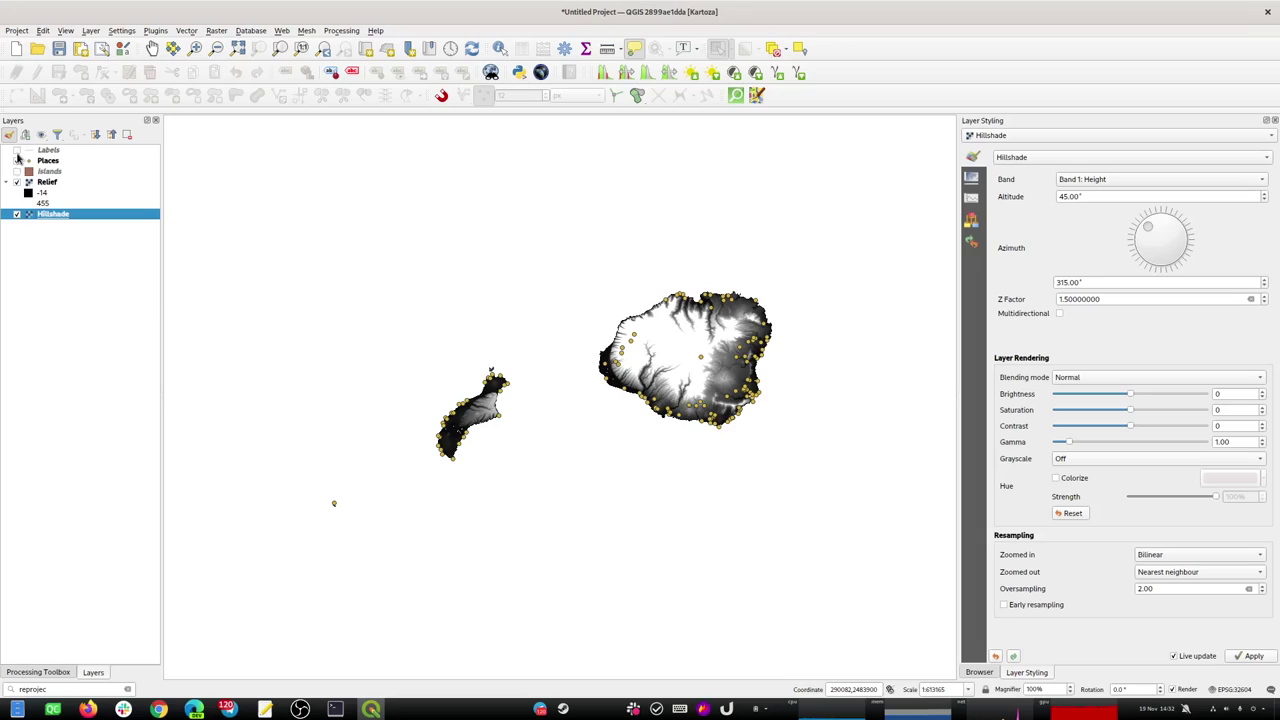
{"action": "left_click", "coordinate": [17, 161]}
{"action": "left_click", "coordinate": [16, 182]}
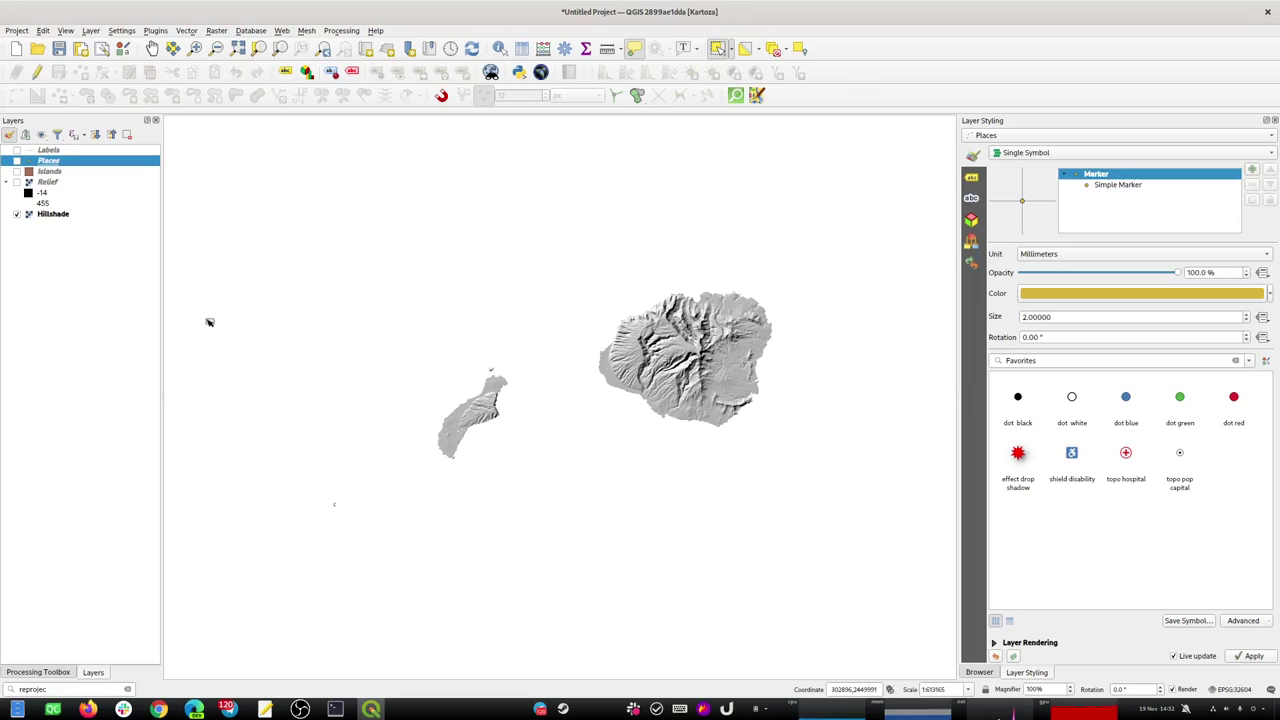
Make the Relief layer visible and style it as Singleband pseudocolor with the elevation2 color ramp.
{"action": "left_click", "coordinate": [45, 182]}
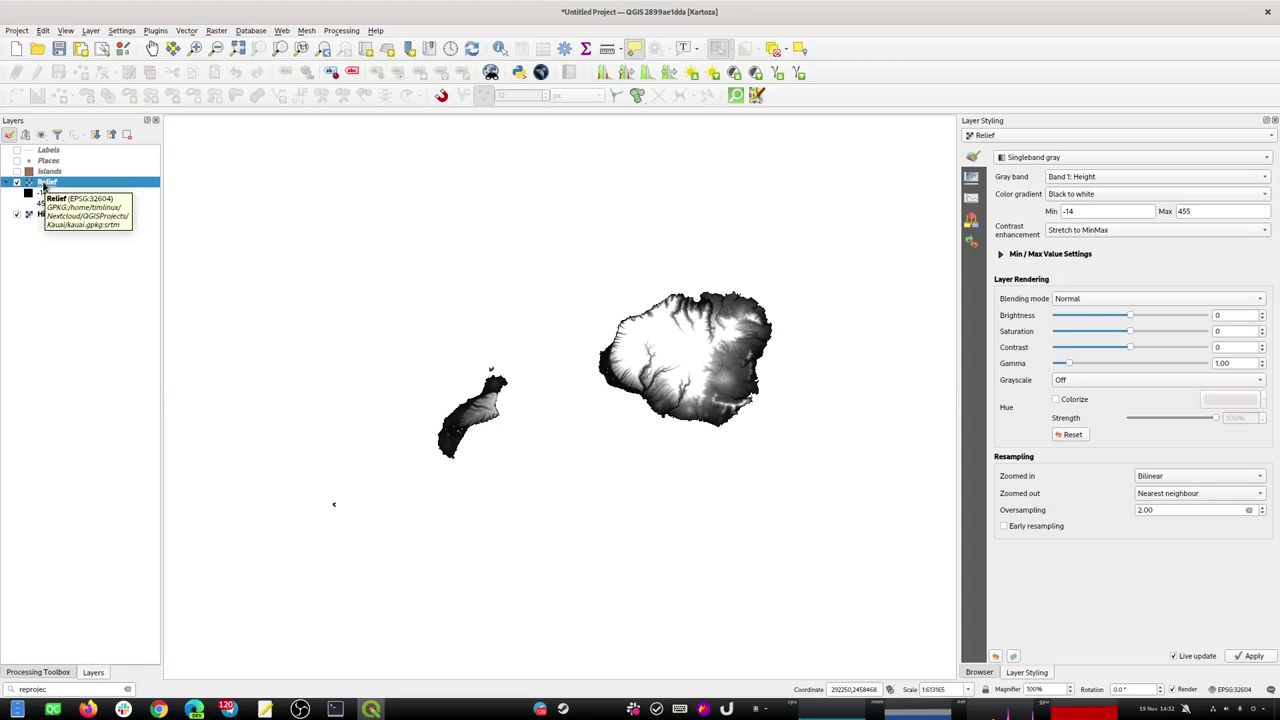
{"action": "left_click", "coordinate": [1040, 158]}
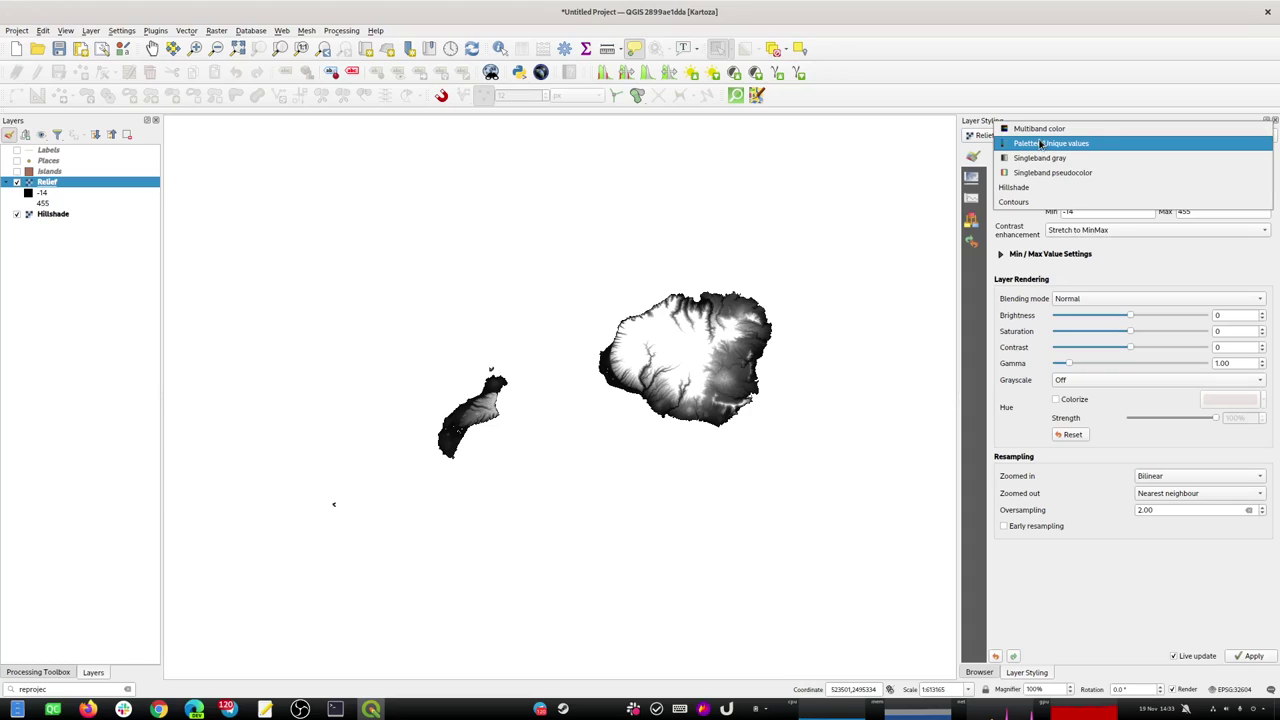
{"action": "left_click", "coordinate": [1040, 173]}
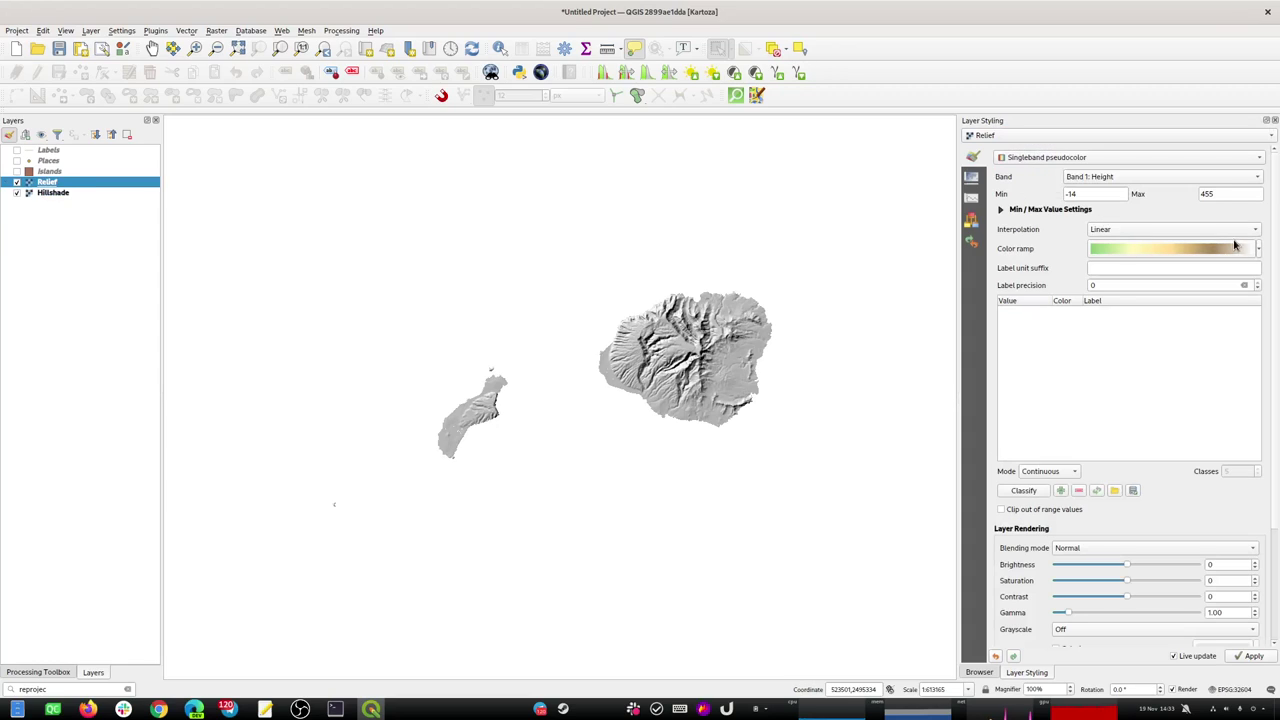
{"action": "left_click", "coordinate": [1257, 250]}
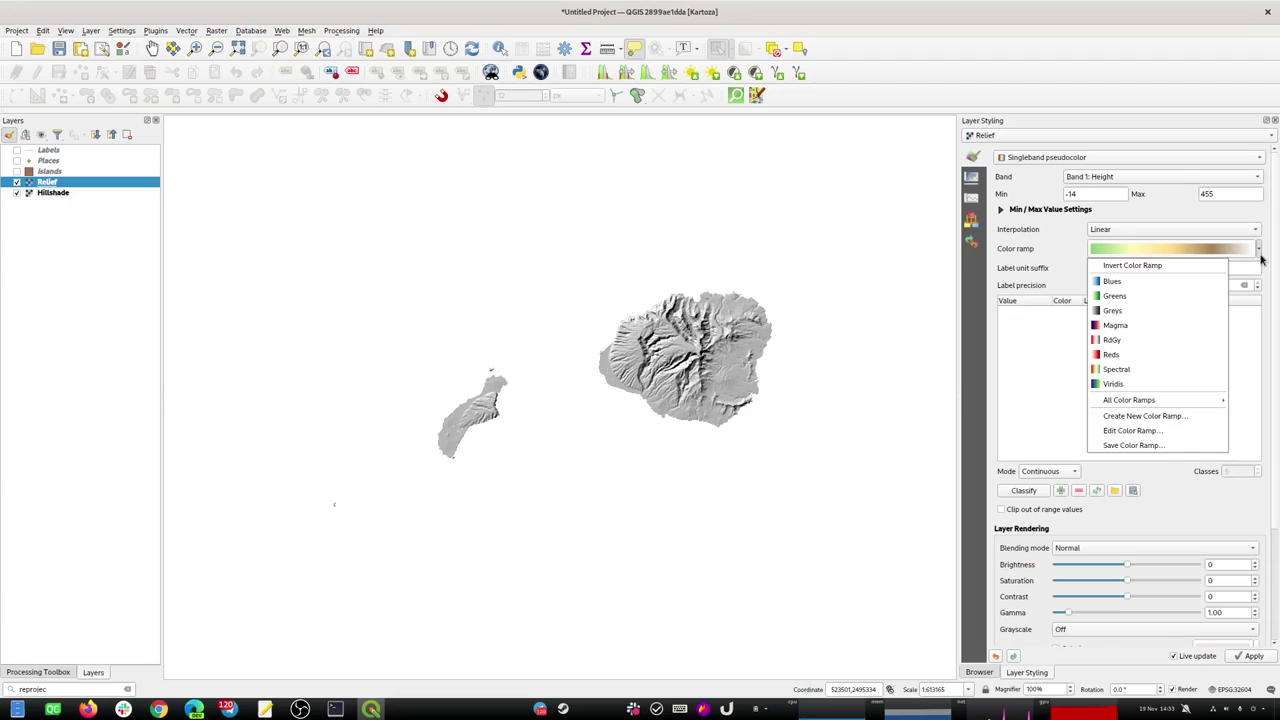
{"action": "mouse_move", "coordinate": [1174, 403]}
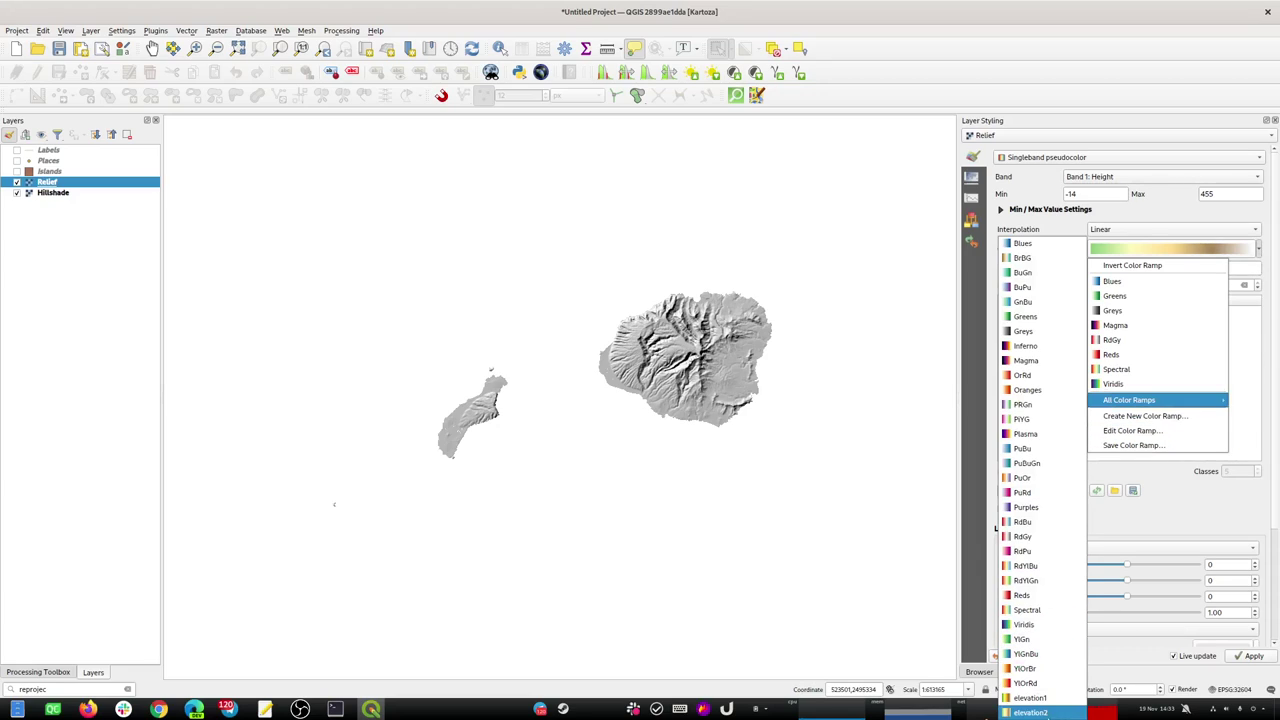
{"action": "left_click", "coordinate": [1030, 712]}
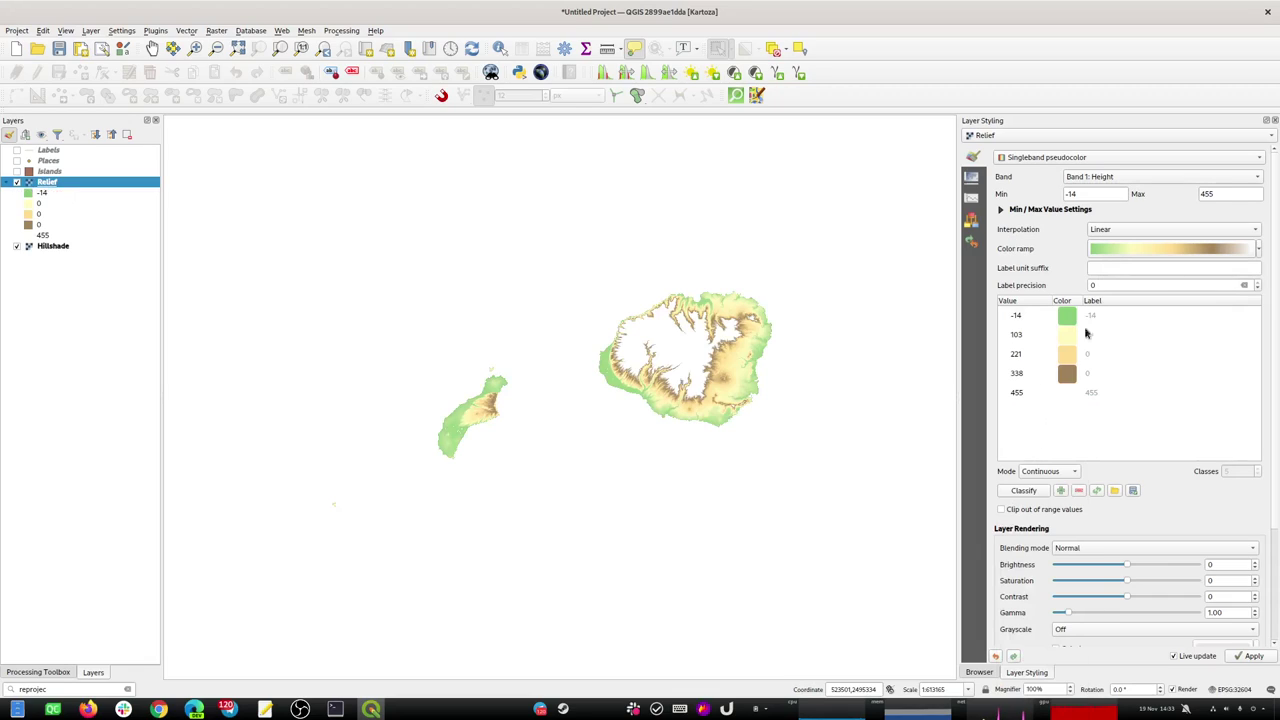
Classify the Relief layer's color ramp in Equal Interval mode with 10 classes.
{"action": "left_click", "coordinate": [1040, 472]}
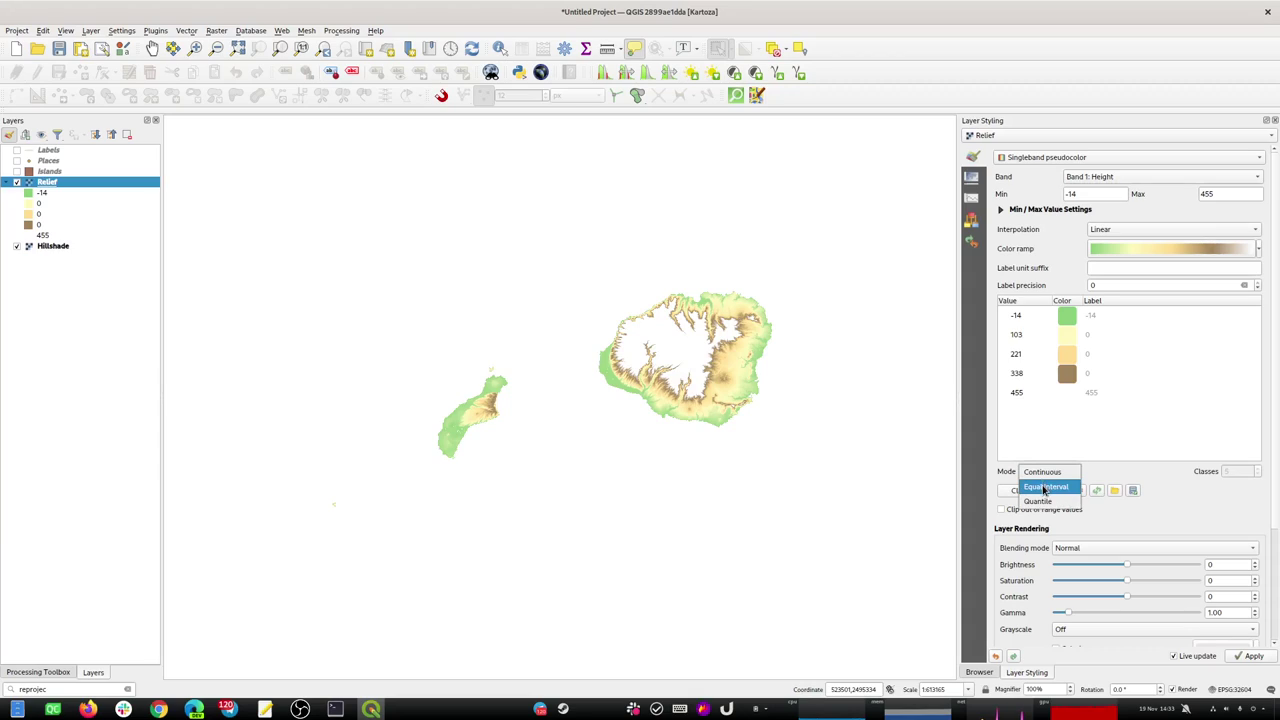
{"action": "left_click", "coordinate": [1045, 487]}
{"action": "double_click", "coordinate": [1234, 470]}
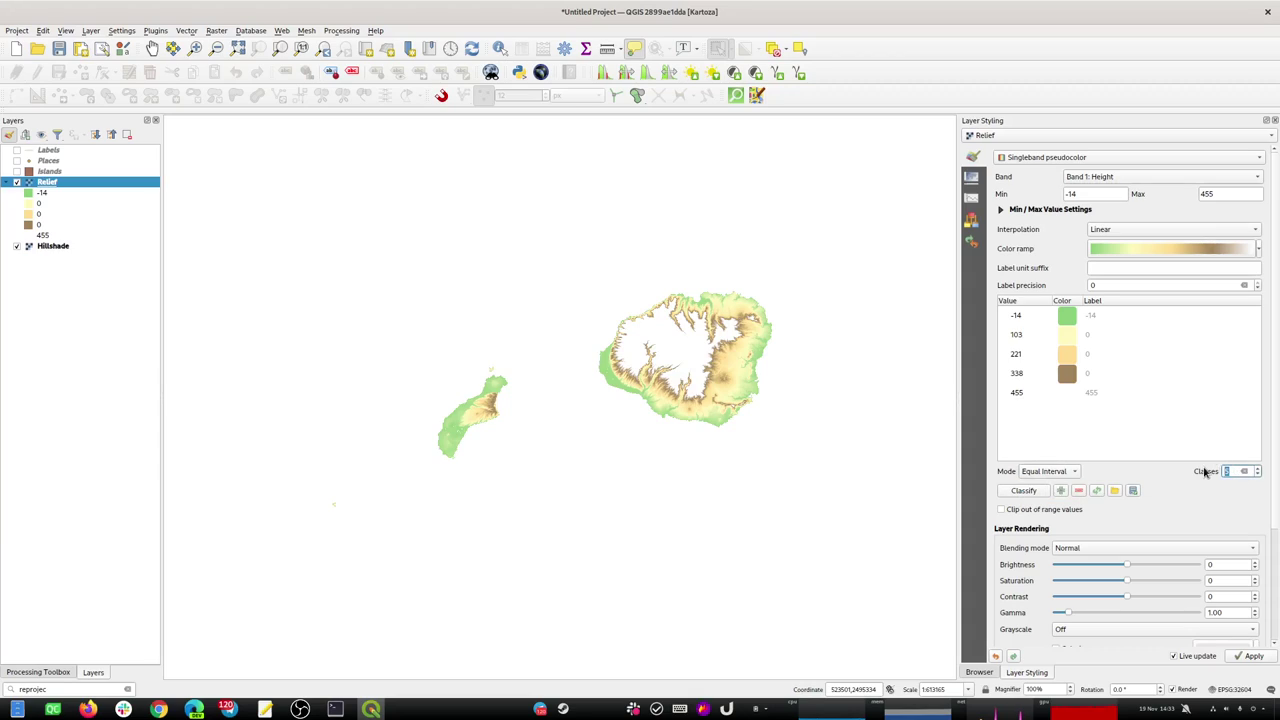
{"action": "type", "text": "10"}
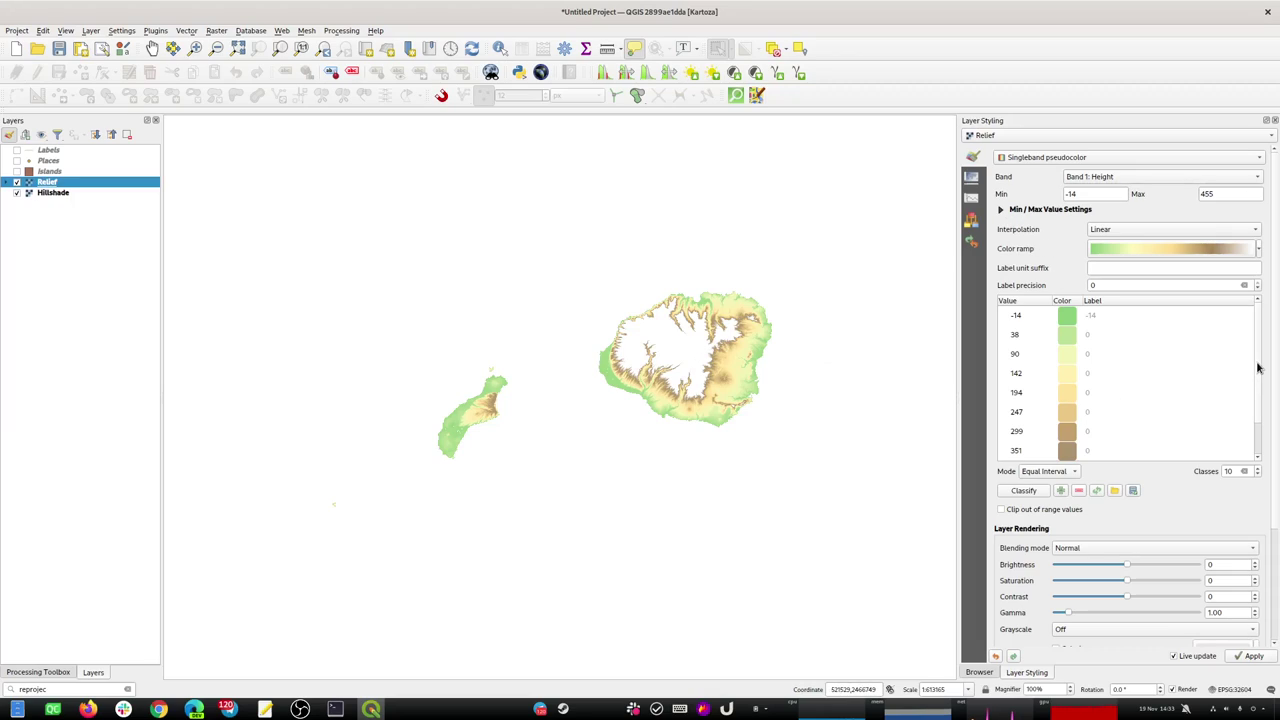
Base the Relief layer's min/max statistics on the current canvas extent, and set its minimum value to 0.
{"action": "left_click", "coordinate": [1020, 210]}
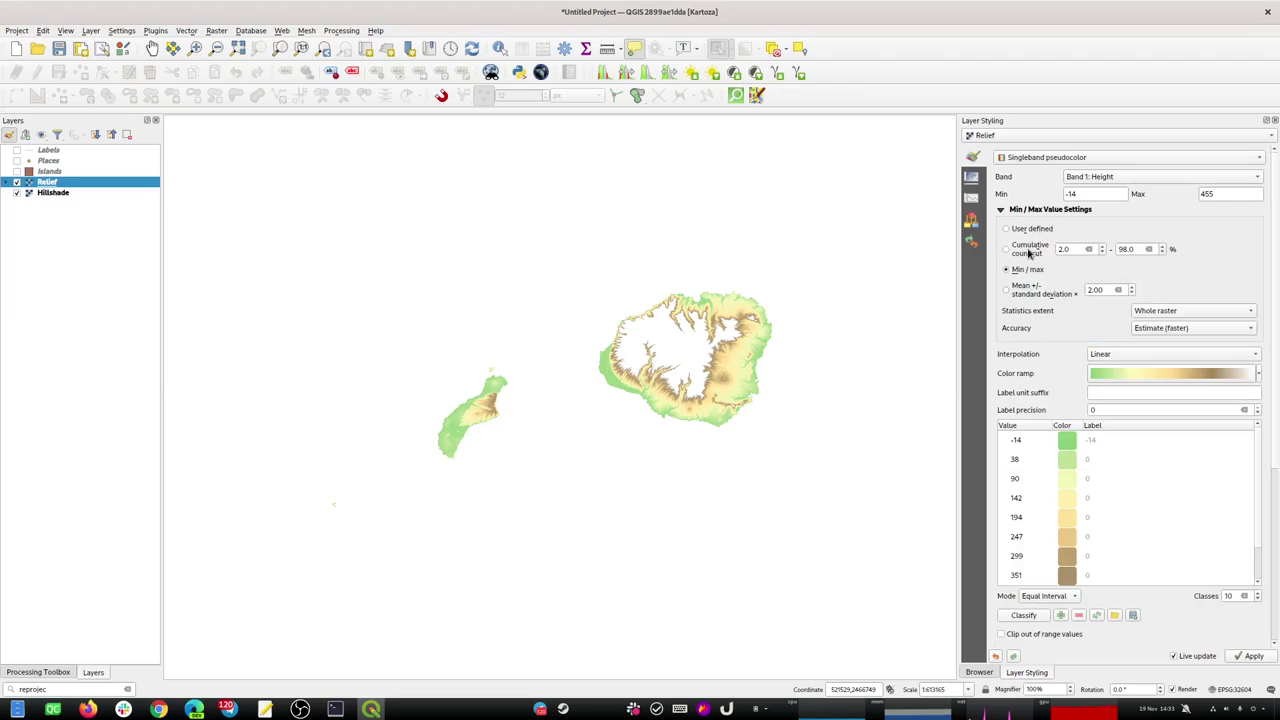
{"action": "left_click", "coordinate": [1146, 312]}
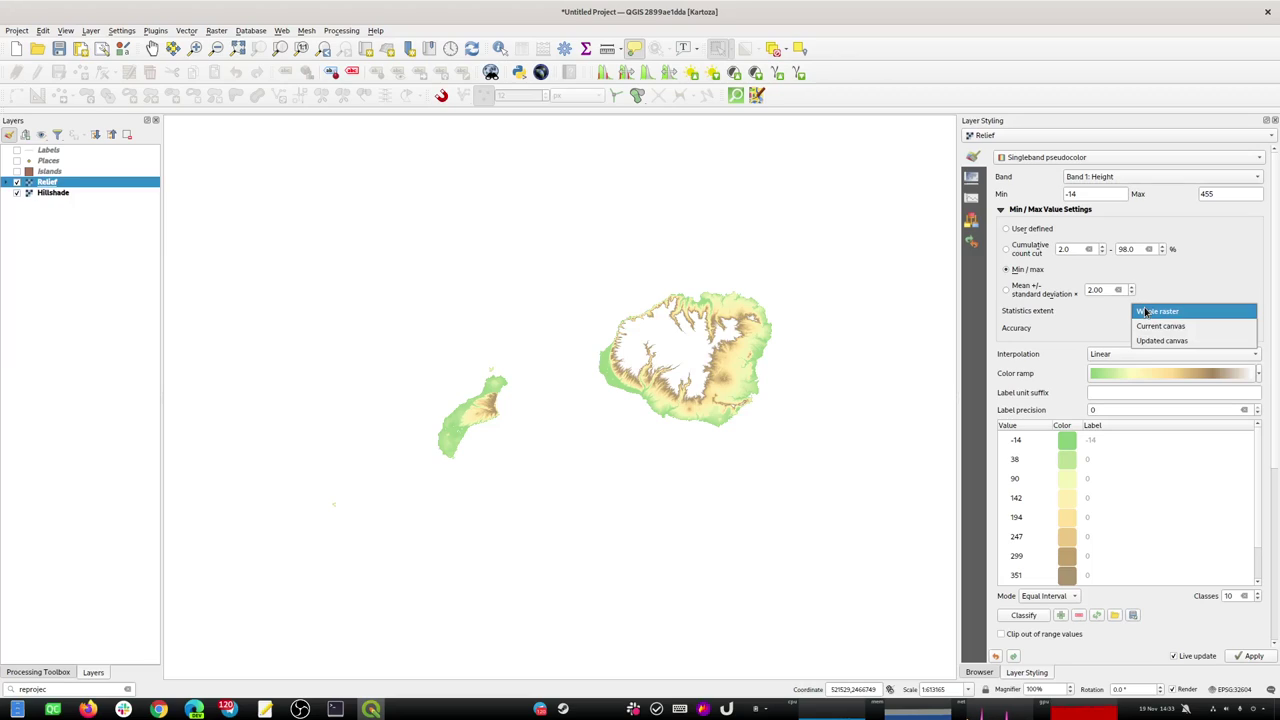
{"action": "left_click", "coordinate": [1098, 316]}
{"action": "left_click", "coordinate": [1142, 318]}
{"action": "left_click", "coordinate": [1146, 326]}
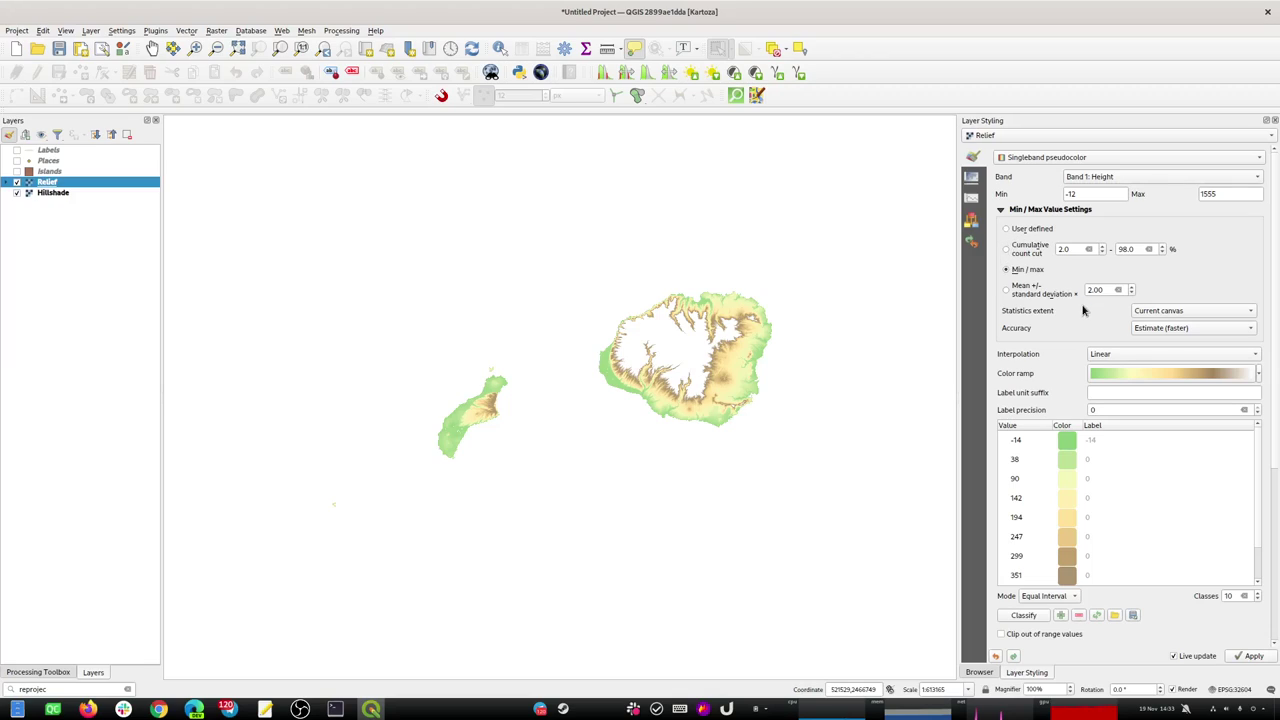
{"action": "left_click_drag", "start_coordinate": [1095, 193], "coordinate": [1040, 195]}
{"action": "type", "text": "0"}
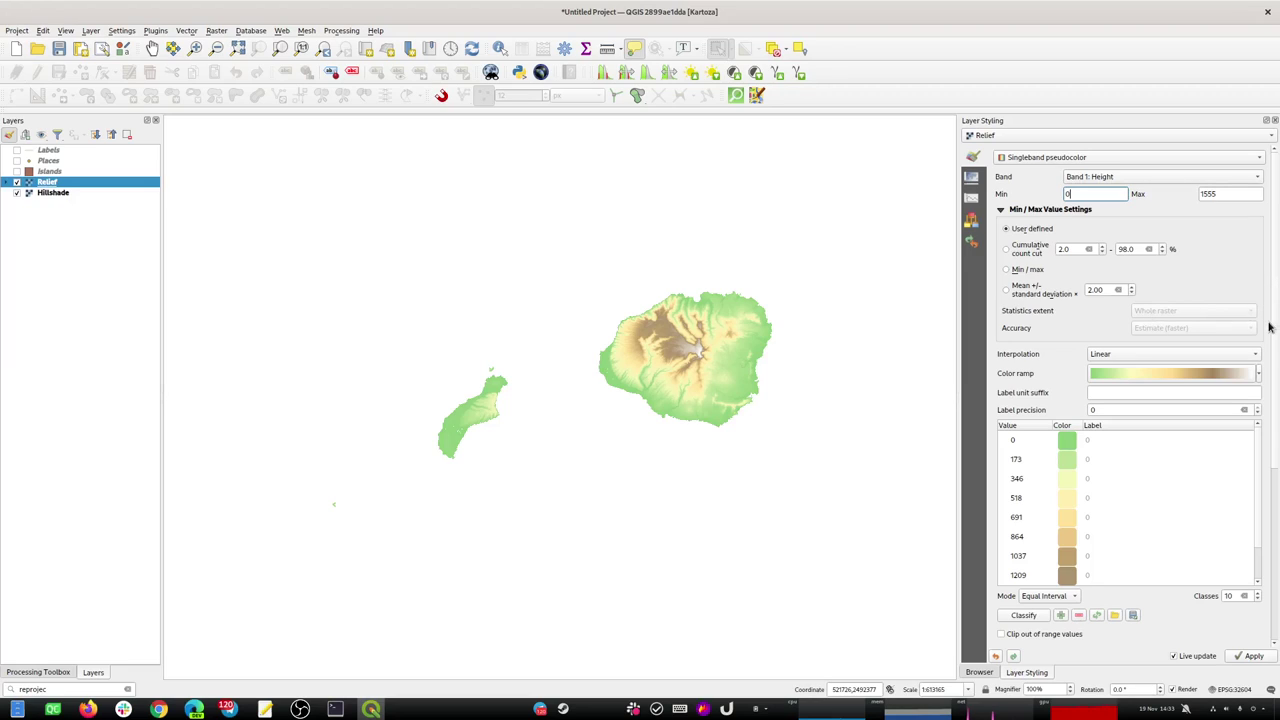
Set the Relief layer's blending mode to Multiply so its colours combine with the hillshade.
{"action": "left_click_drag", "start_coordinate": [1278, 432], "coordinate": [1277, 556]}
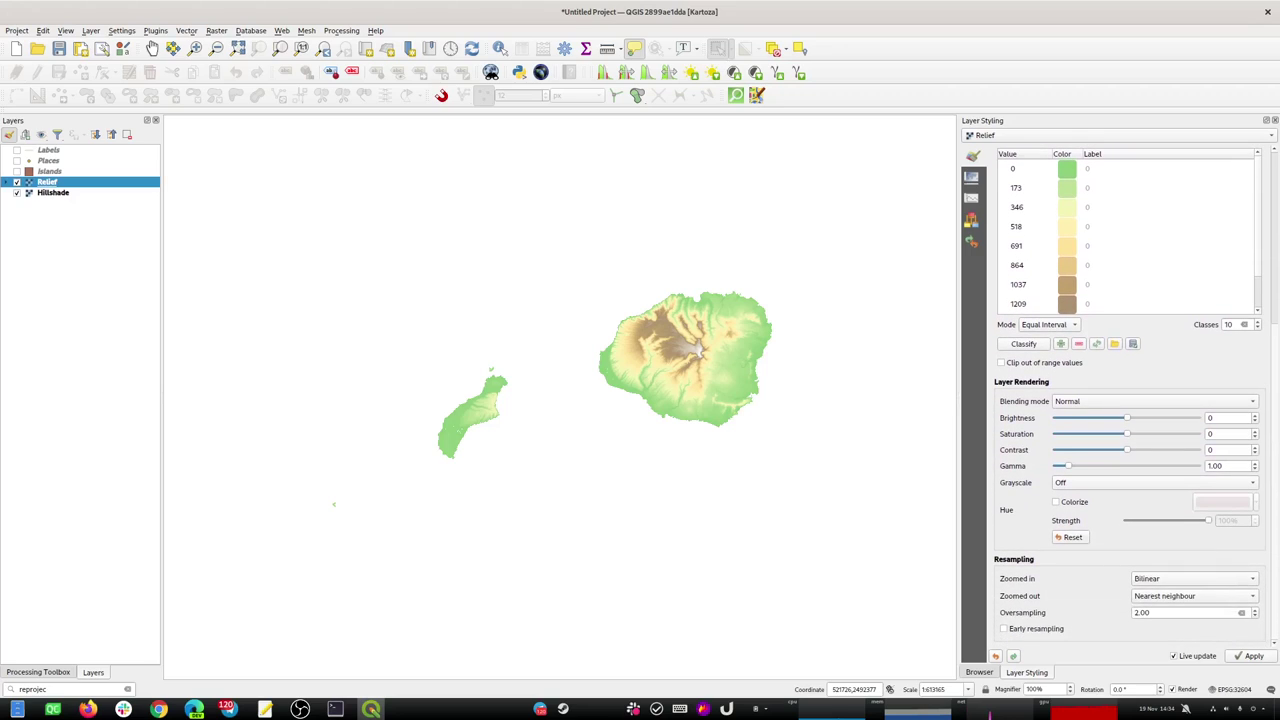
{"action": "left_click", "coordinate": [1066, 403]}
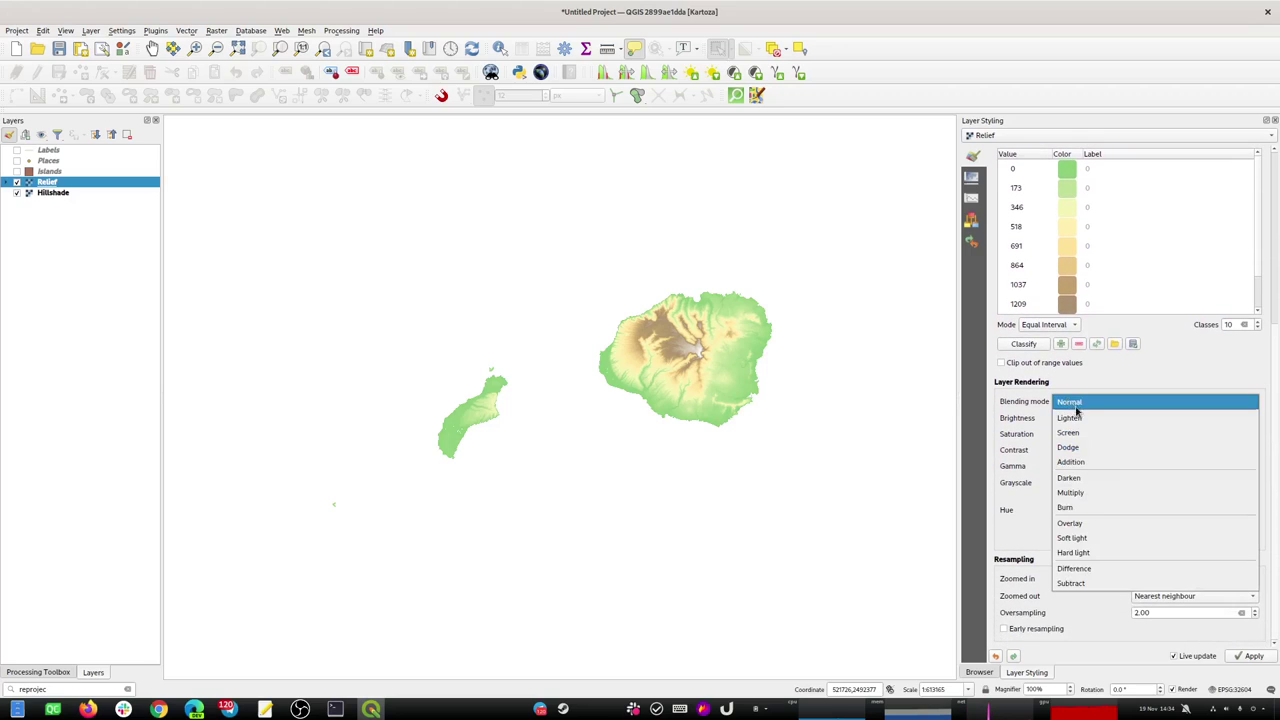
{"action": "left_click", "coordinate": [1072, 493]}
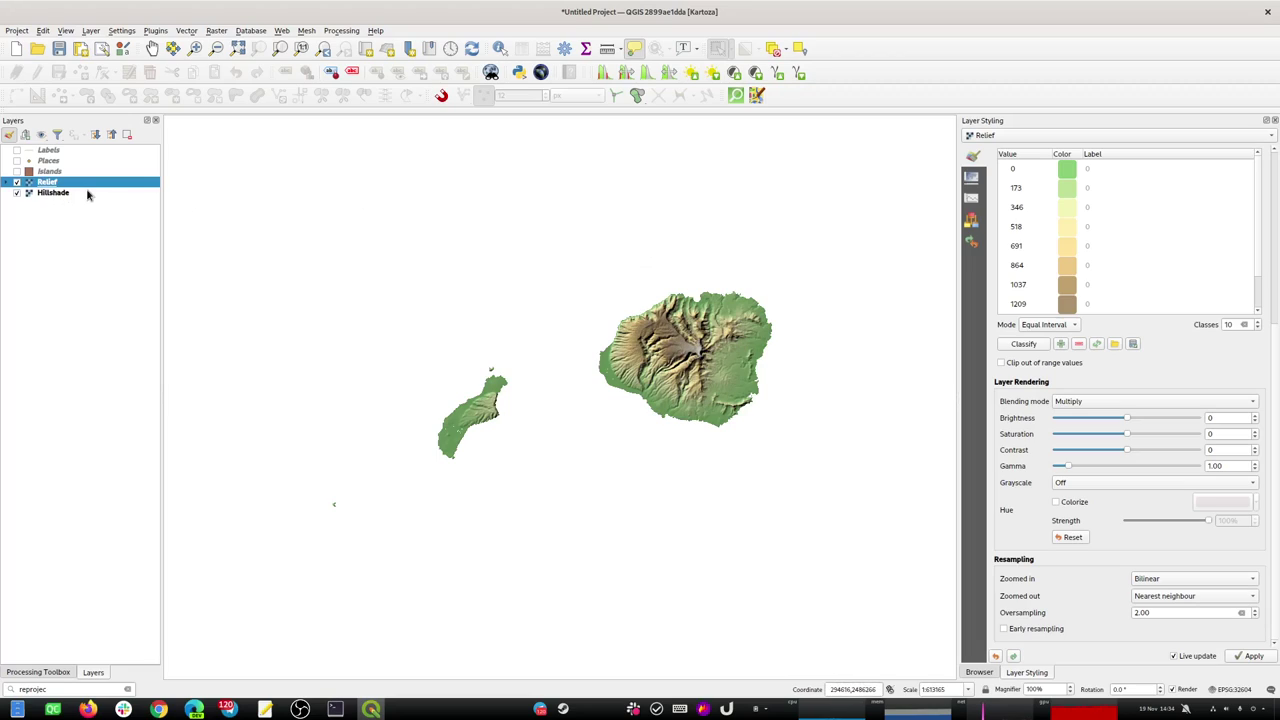
Save the project into the kauai.gpkg GeoPackage under the project name kauai.
{"action": "left_click", "coordinate": [59, 48]}
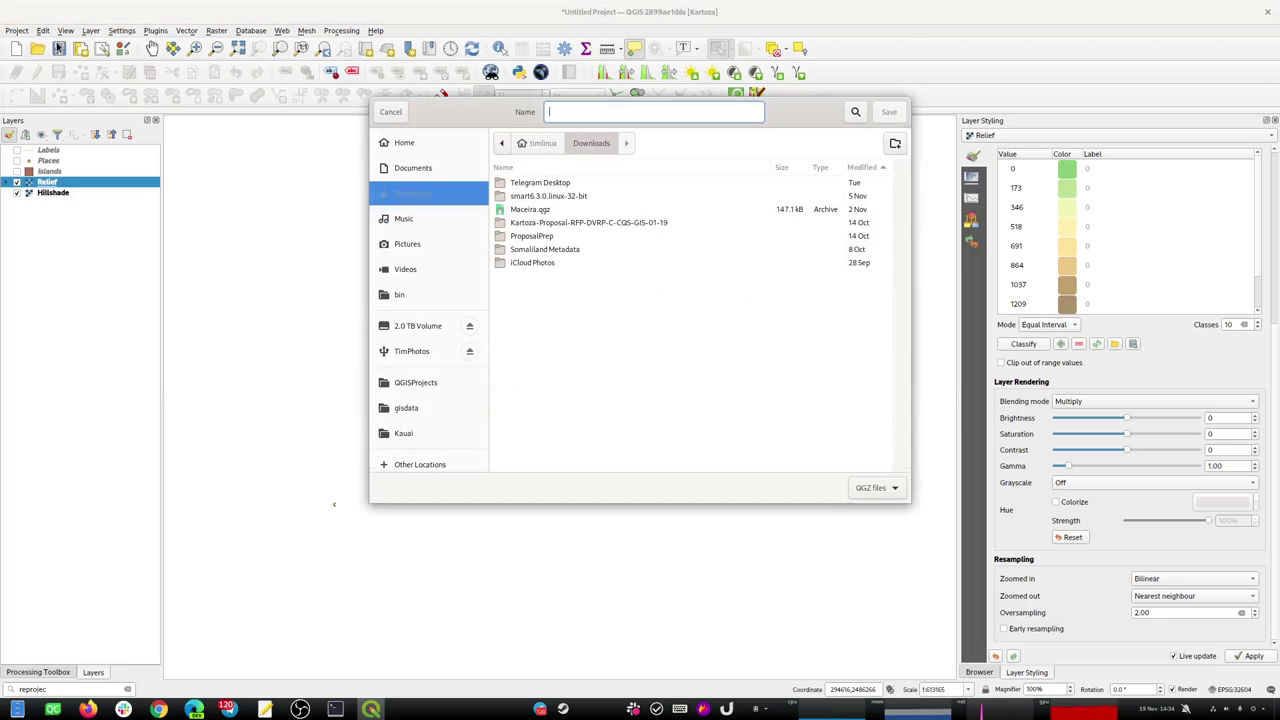
{"action": "left_click", "coordinate": [390, 111]}
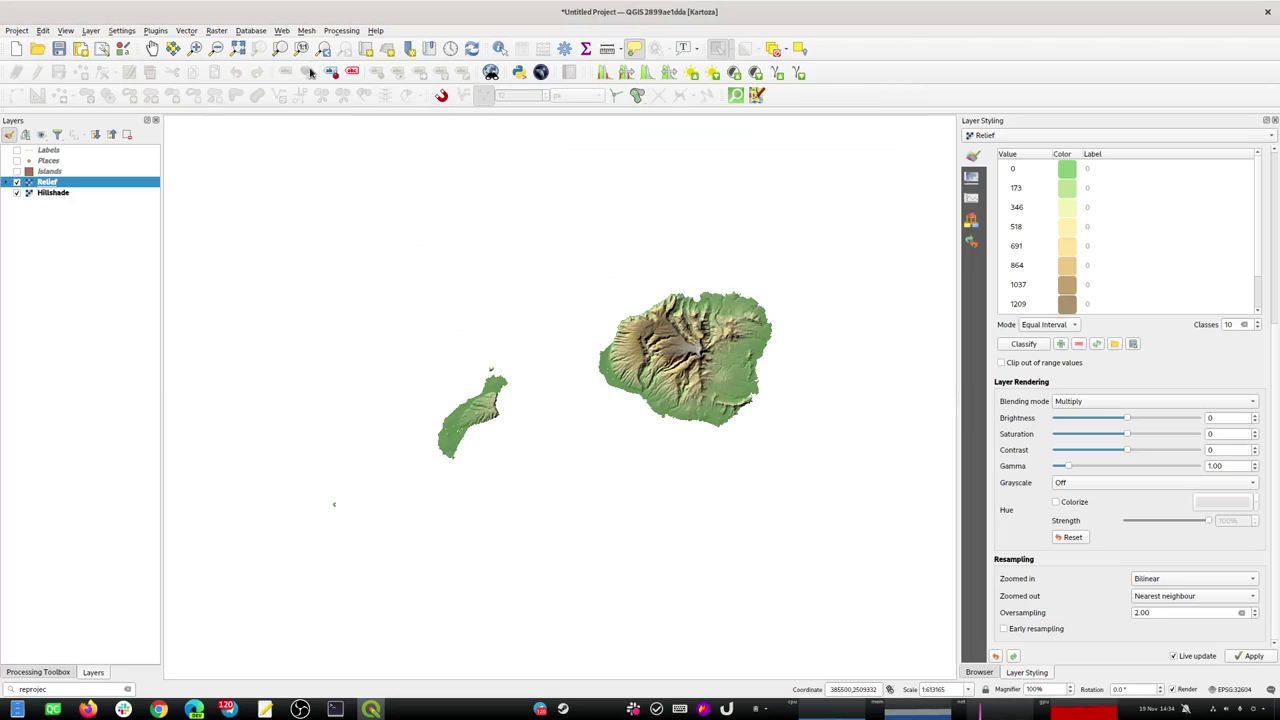
{"action": "left_click", "coordinate": [17, 30]}
{"action": "mouse_move", "coordinate": [100, 166]}
{"action": "left_click", "coordinate": [220, 195]}
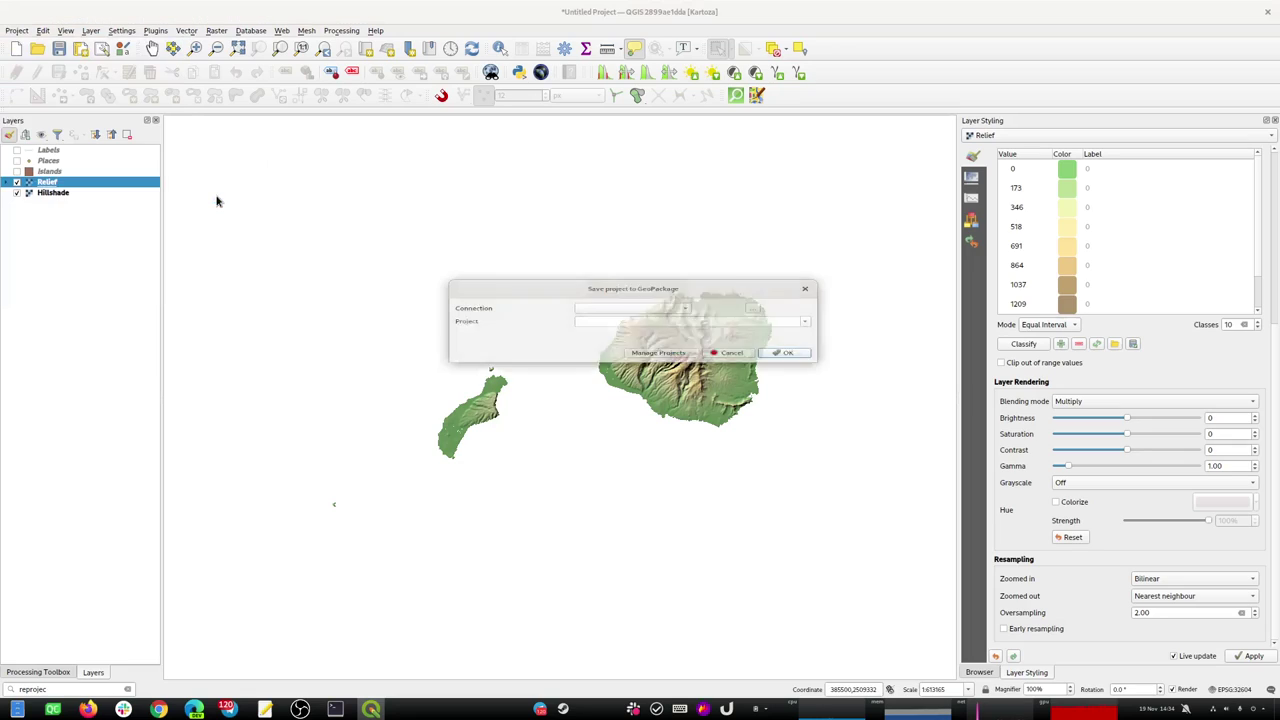
{"action": "left_click", "coordinate": [659, 305]}
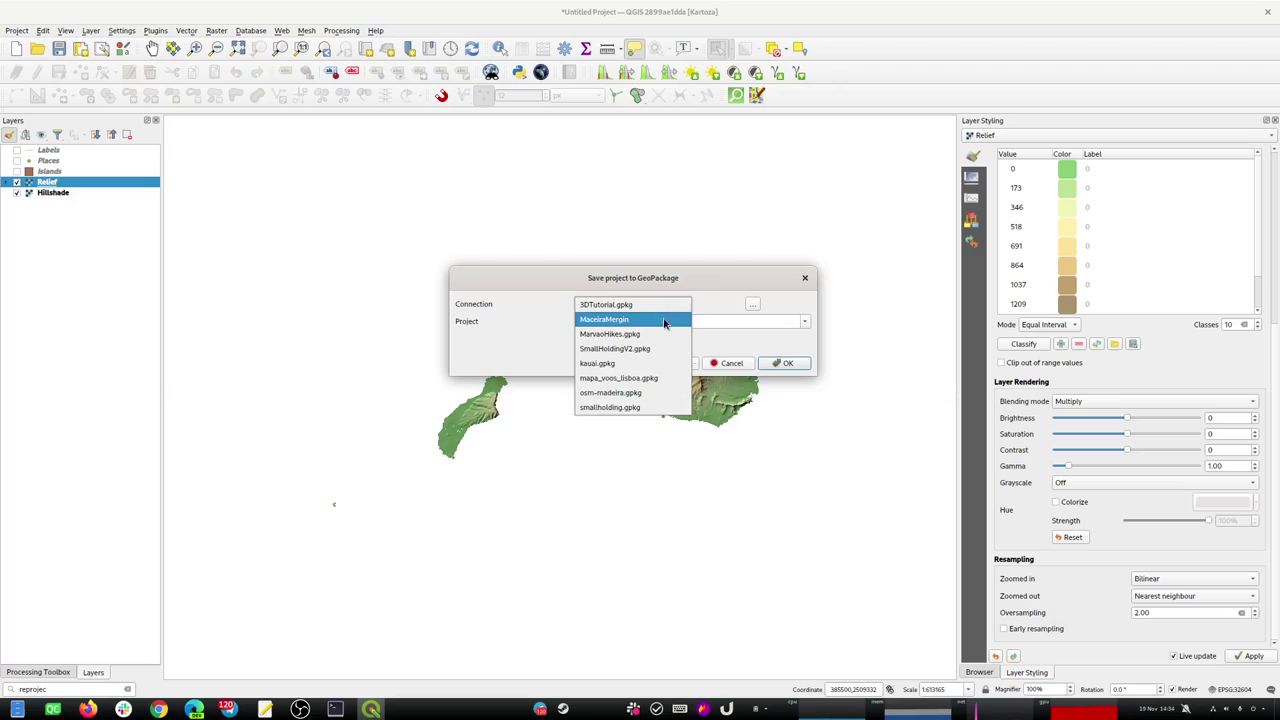
{"action": "left_click", "coordinate": [614, 366]}
{"action": "left_click", "coordinate": [693, 324]}
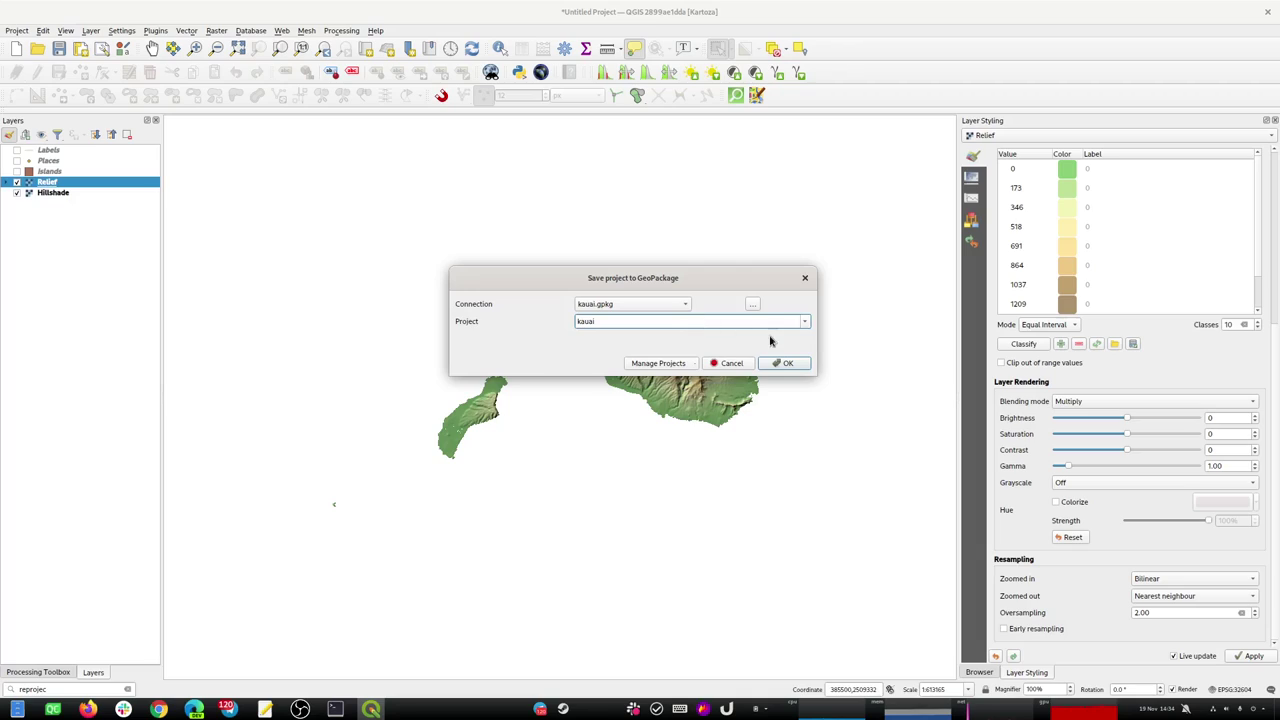
{"action": "left_click", "coordinate": [786, 363]}
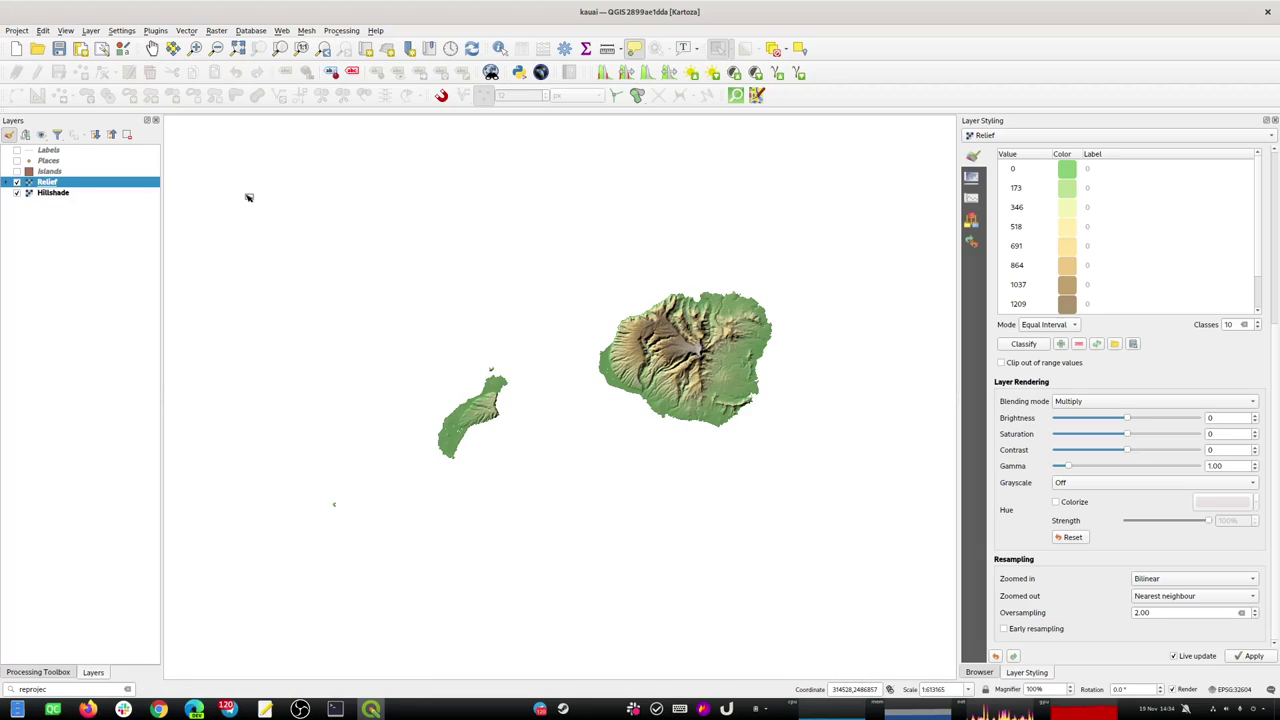
Make the Islands layer visible and style it with the Inverted Polygons renderer using a Shapeburst Fill.
{"action": "left_click", "coordinate": [16, 172]}
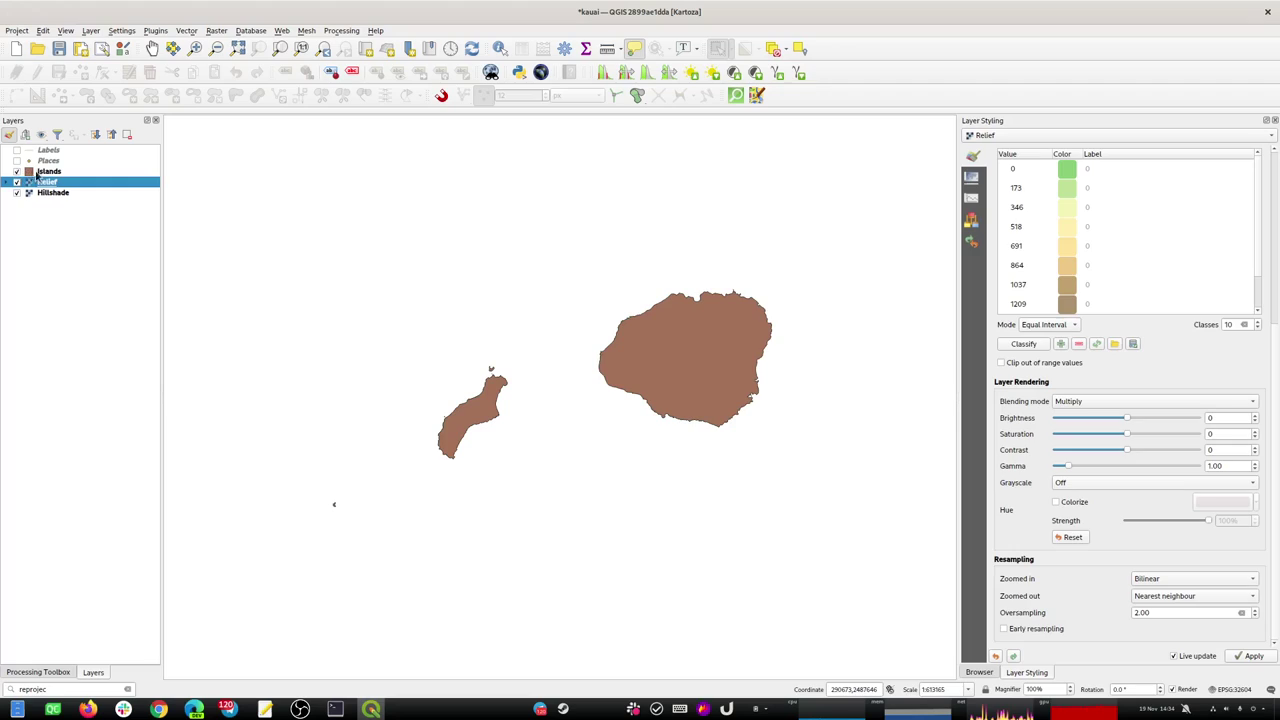
{"action": "left_click", "coordinate": [42, 172]}
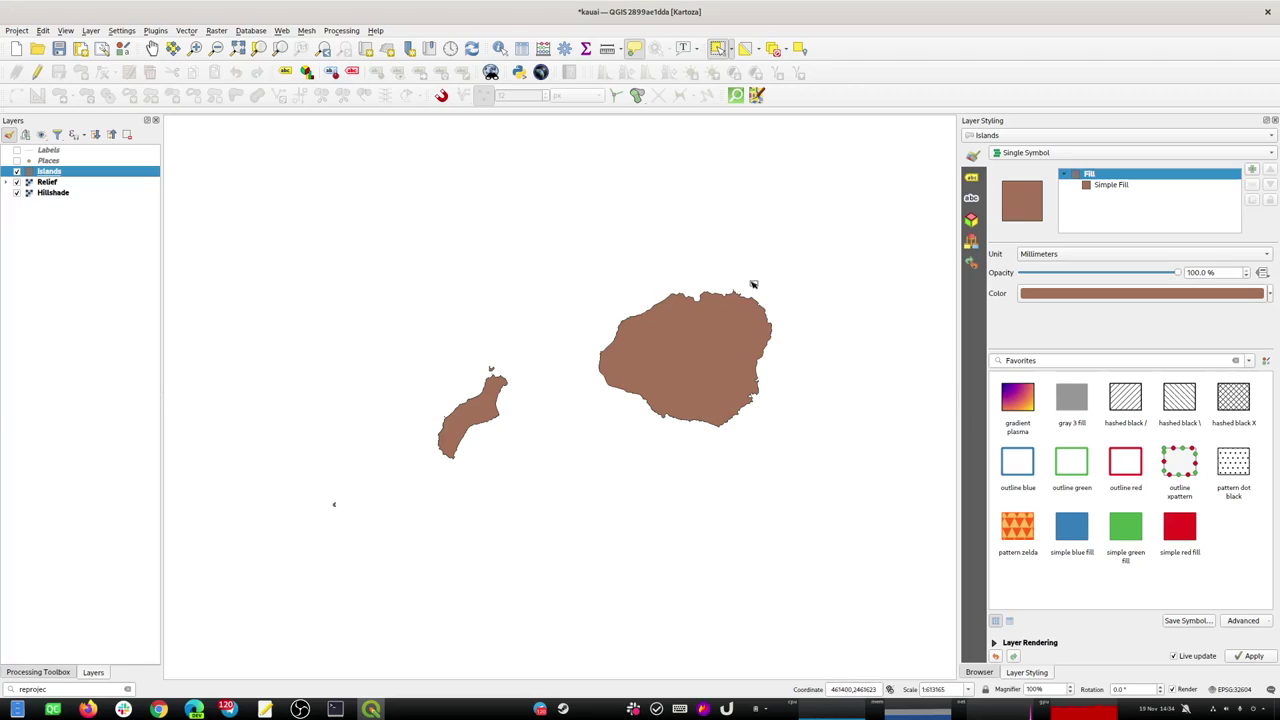
{"action": "left_click", "coordinate": [1040, 153]}
{"action": "left_click", "coordinate": [1046, 213]}
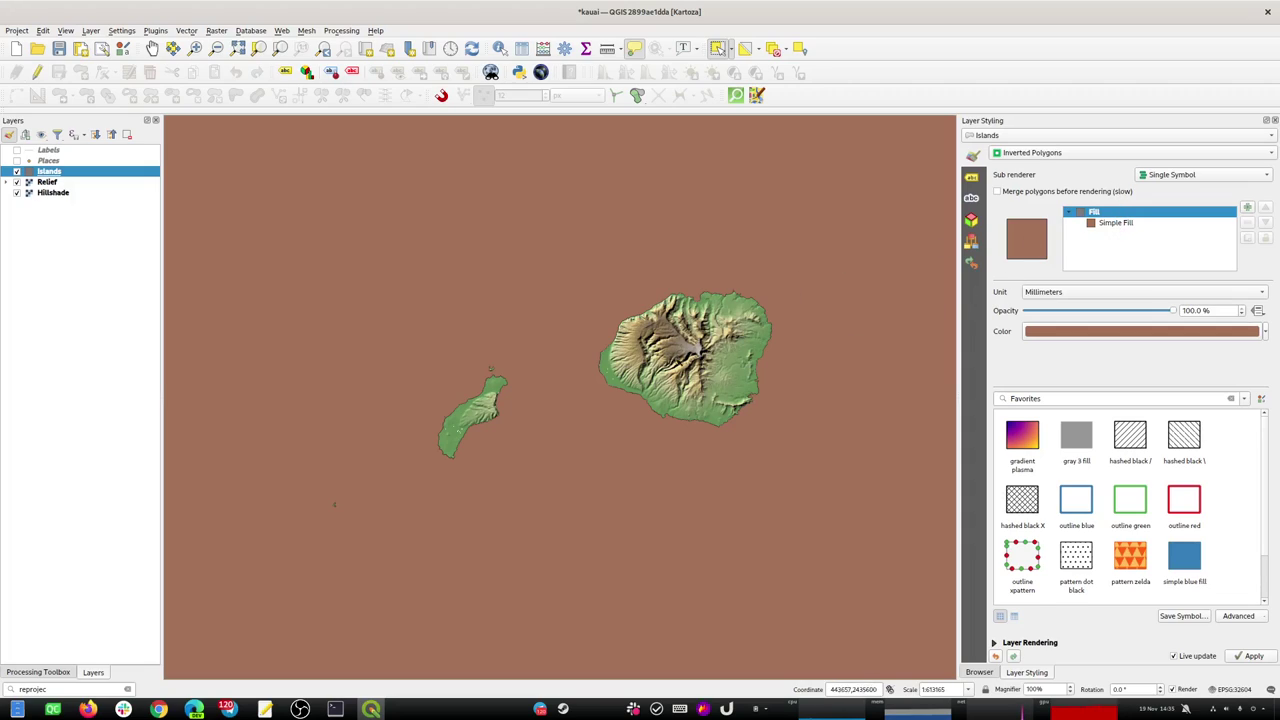
{"action": "left_click", "coordinate": [1115, 225]}
{"action": "left_click", "coordinate": [1090, 292]}
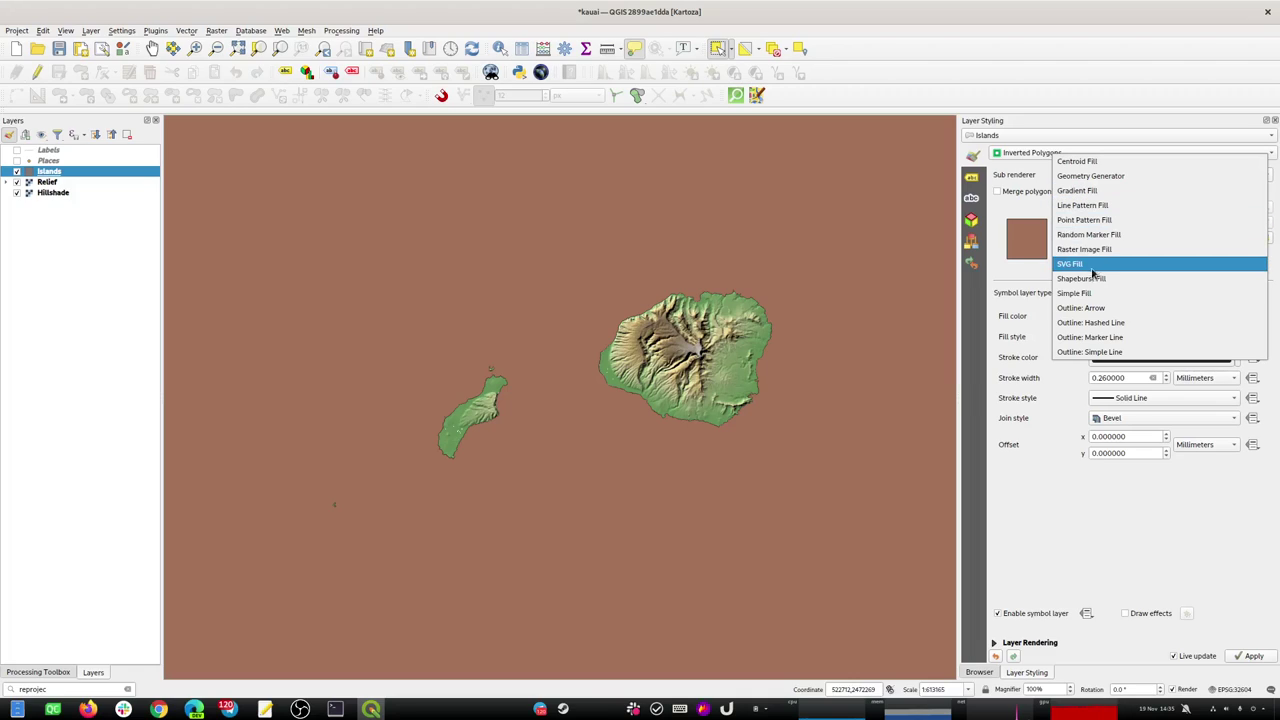
{"action": "left_click", "coordinate": [1092, 279]}
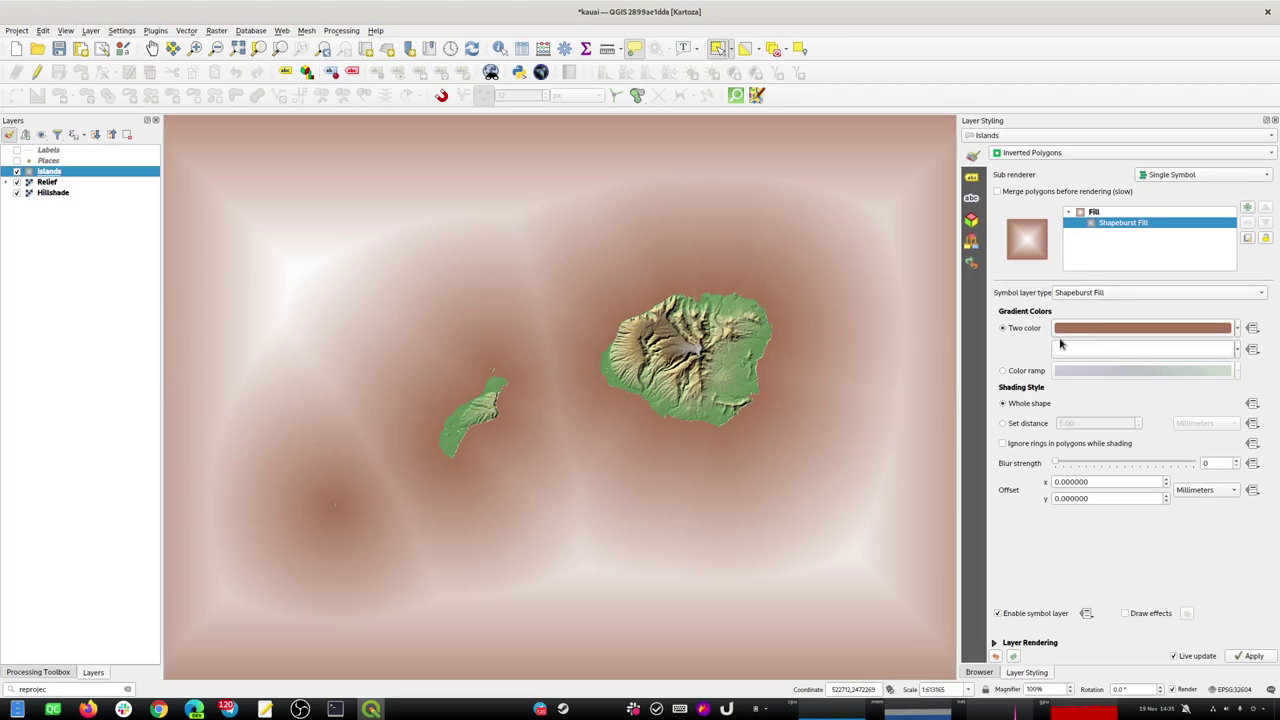
Set the first gradient color of the Islands shapeburst fill to bright blue #01a6ff.
{"action": "left_click", "coordinate": [1074, 334]}
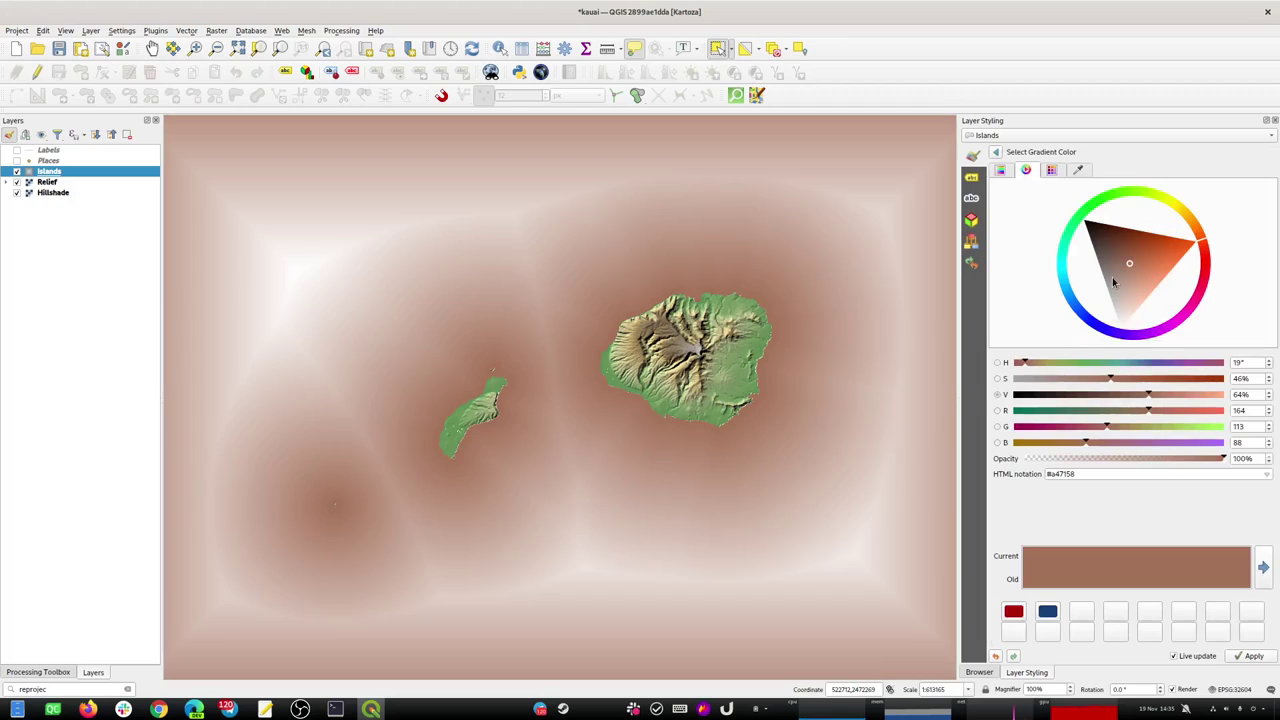
{"action": "left_click", "coordinate": [1065, 289]}
{"action": "left_click_drag", "start_coordinate": [1064, 290], "coordinate": [1070, 298]}
{"action": "left_click", "coordinate": [1070, 299]}
{"action": "left_click", "coordinate": [1084, 292]}
{"action": "left_click", "coordinate": [1084, 292]}
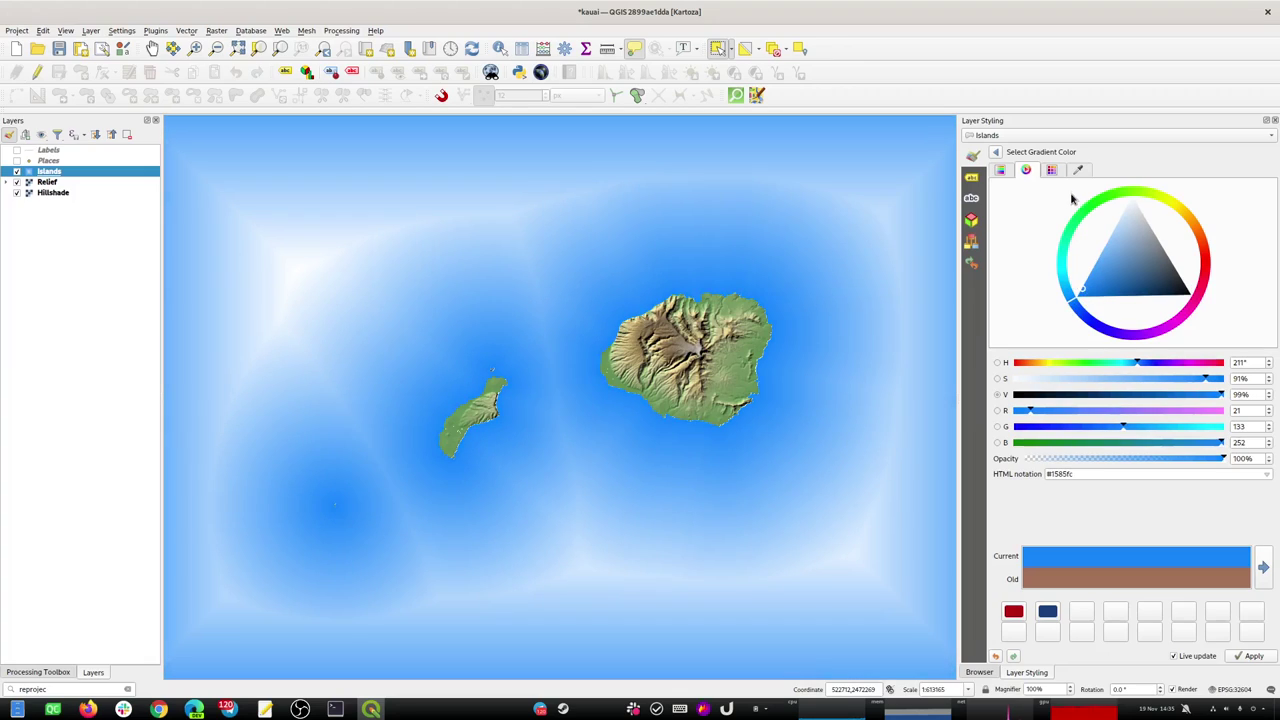
{"action": "left_click_drag", "start_coordinate": [1074, 302], "coordinate": [1065, 293]}
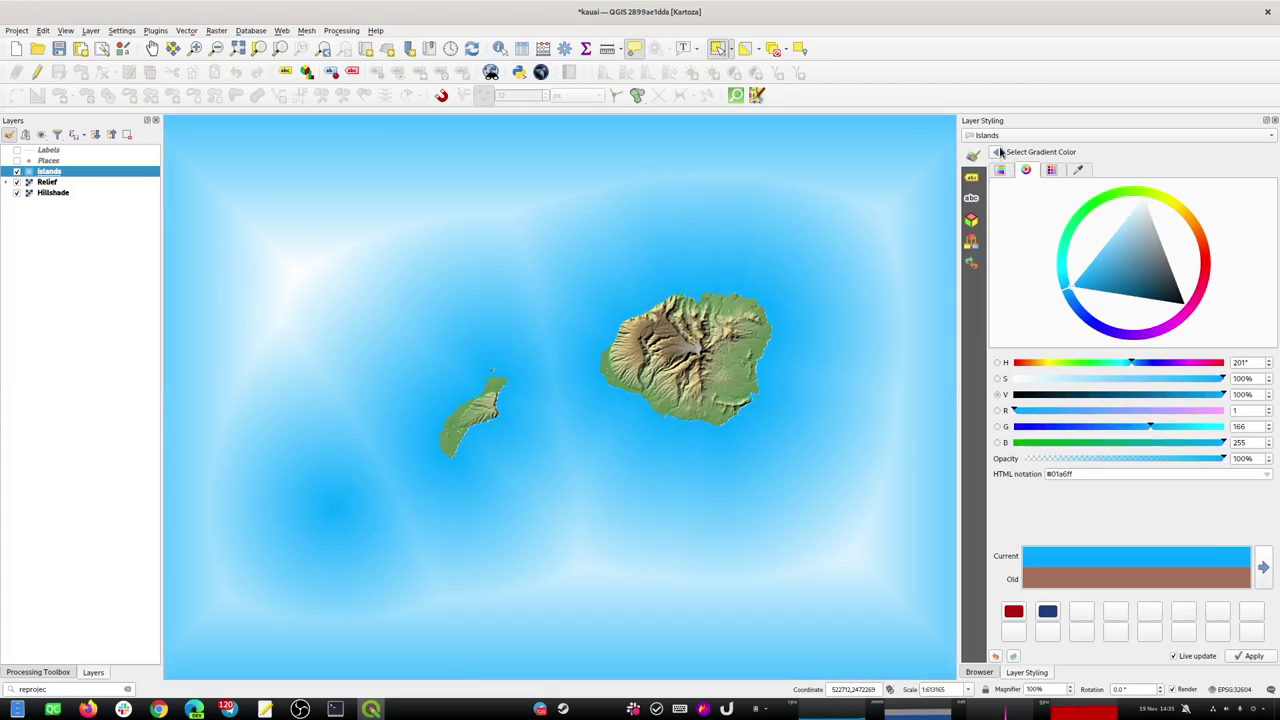
{"action": "left_click", "coordinate": [995, 151]}
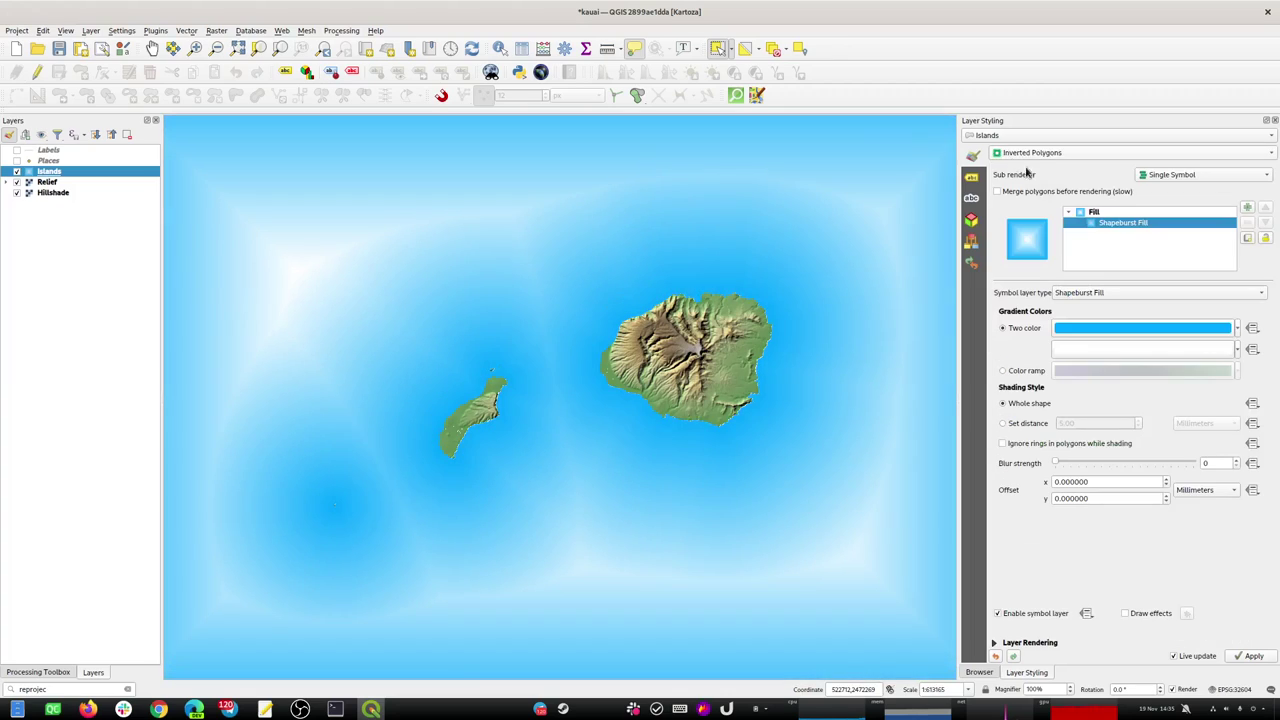
Set the second gradient color's opacity to 0% and add a Simple Fill symbol layer beneath the Shapeburst Fill.
{"action": "left_click", "coordinate": [1113, 350]}
{"action": "left_click_drag", "start_coordinate": [1098, 466], "coordinate": [1012, 472]}
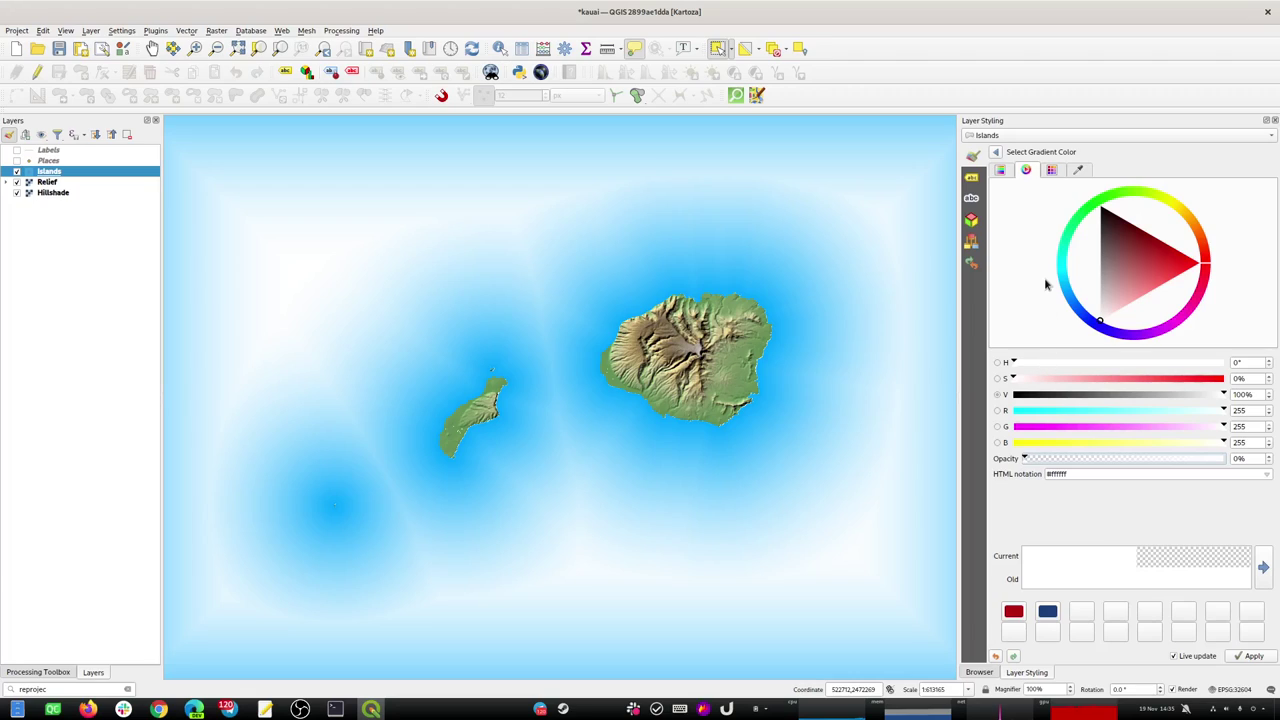
{"action": "left_click", "coordinate": [998, 152]}
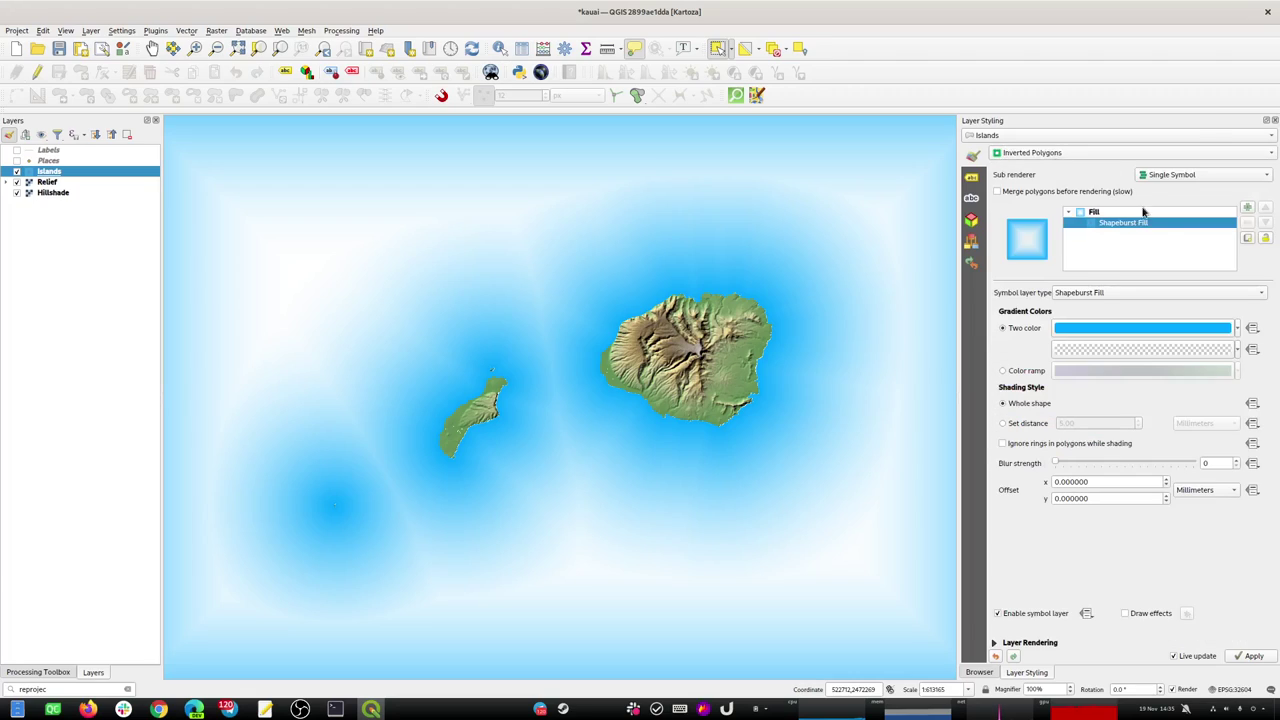
{"action": "left_click", "coordinate": [1247, 208]}
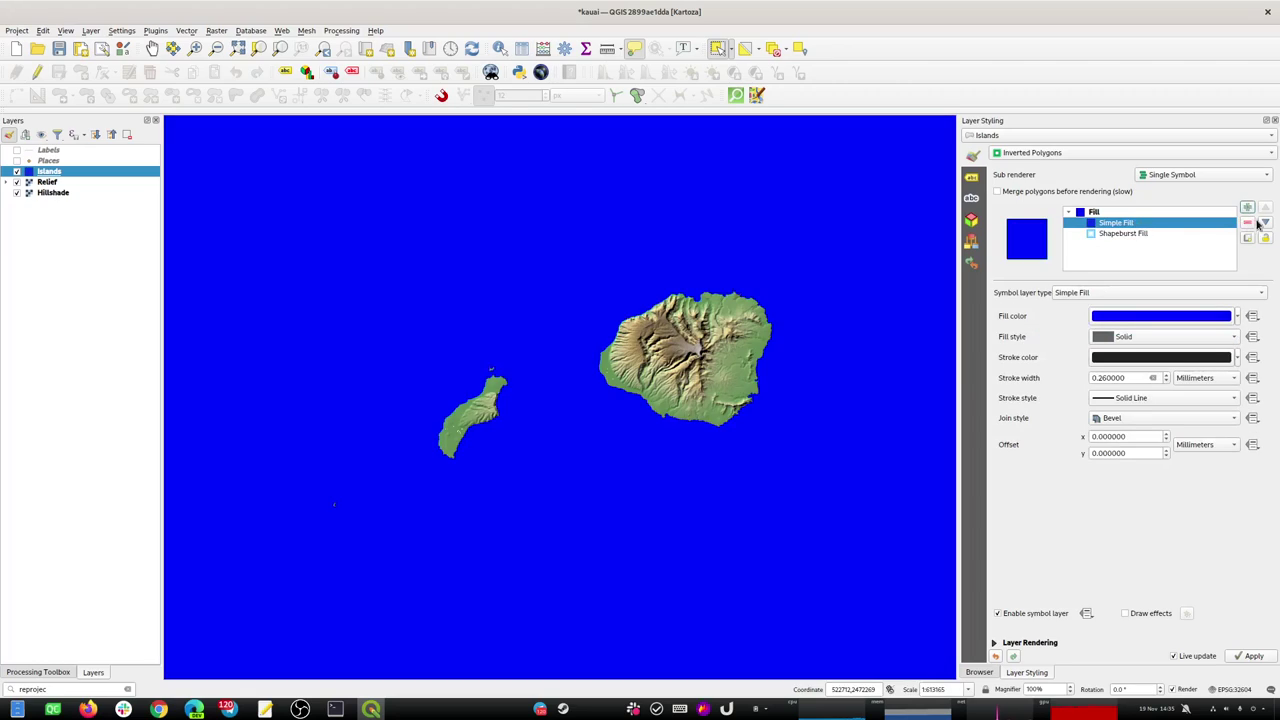
{"action": "left_click", "coordinate": [1264, 222]}
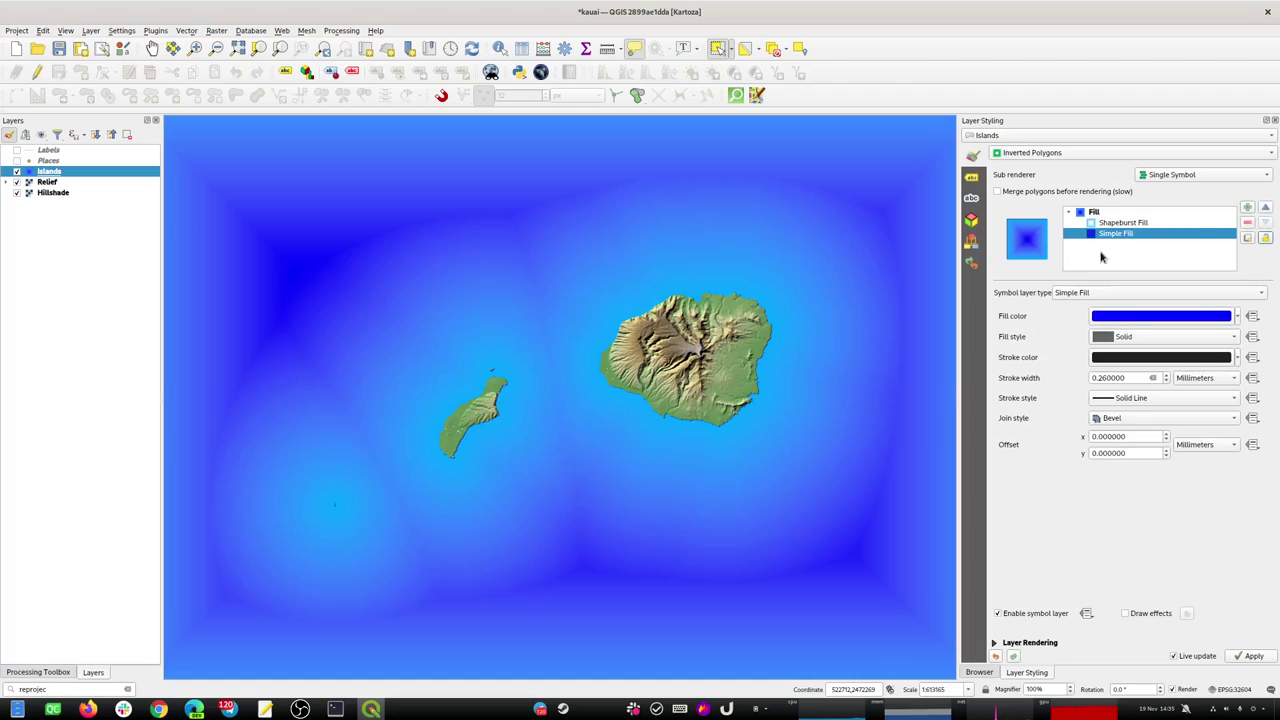
Copy the shapeburst's first gradient color #01a6ff onto the Simple Fill beneath it in the Islands symbol.
{"action": "left_click", "coordinate": [1110, 223]}
{"action": "right_click", "coordinate": [1109, 334]}
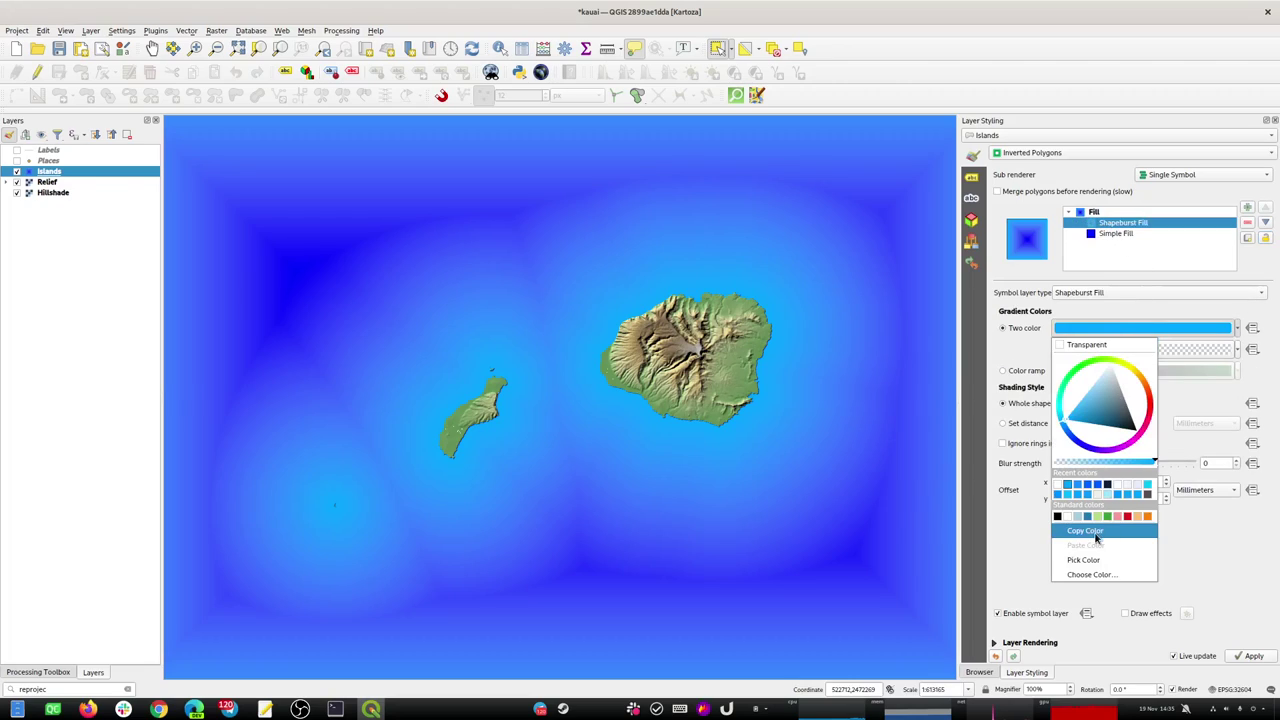
{"action": "left_click", "coordinate": [1096, 538]}
{"action": "left_click", "coordinate": [1110, 236]}
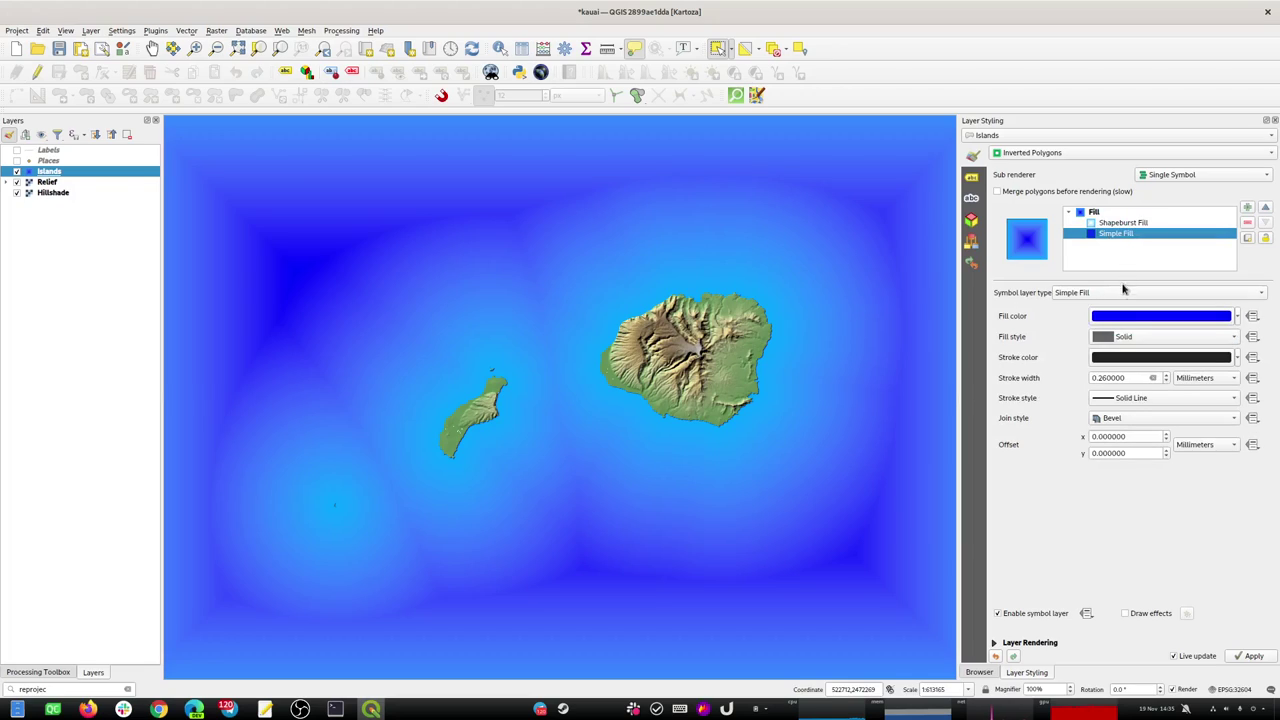
{"action": "right_click", "coordinate": [1122, 316]}
{"action": "left_click", "coordinate": [1120, 533]}
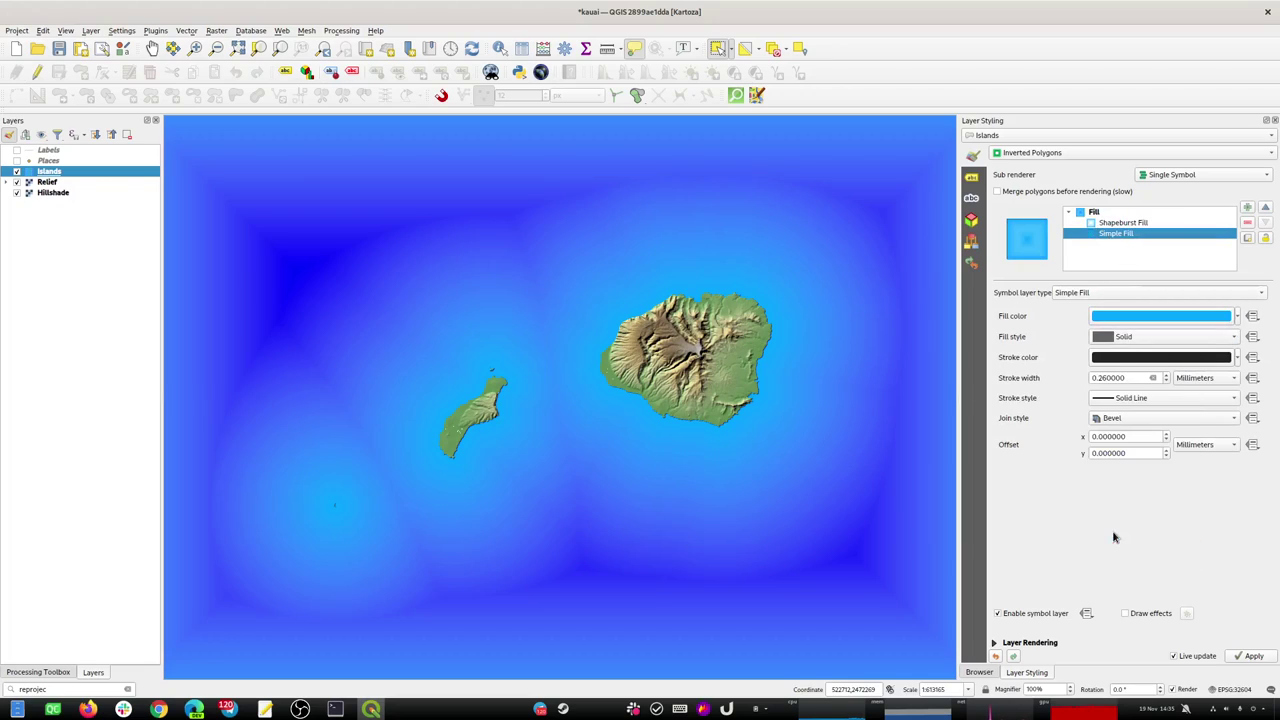
Try a deeper blue for the Islands Simple Fill by strongly reducing its green component.
{"action": "left_click", "coordinate": [1157, 317]}
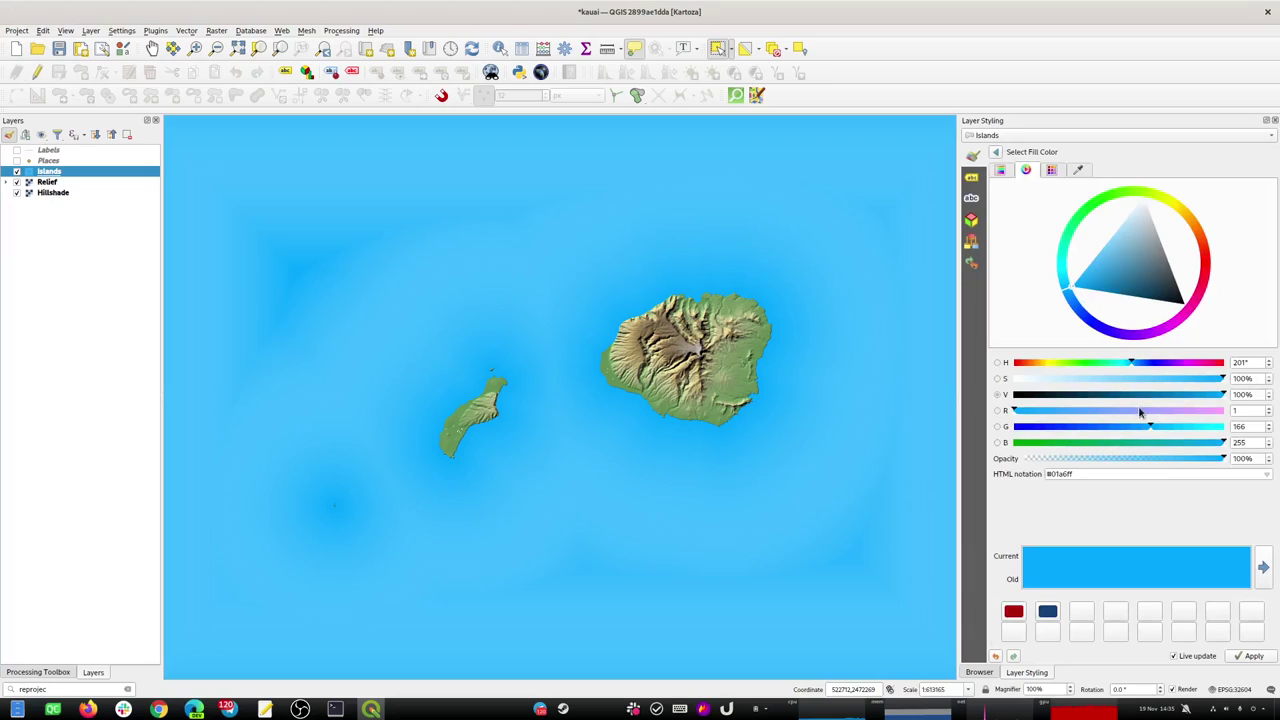
{"action": "left_click_drag", "start_coordinate": [1151, 427], "coordinate": [1038, 427]}
{"action": "left_click", "coordinate": [995, 152]}
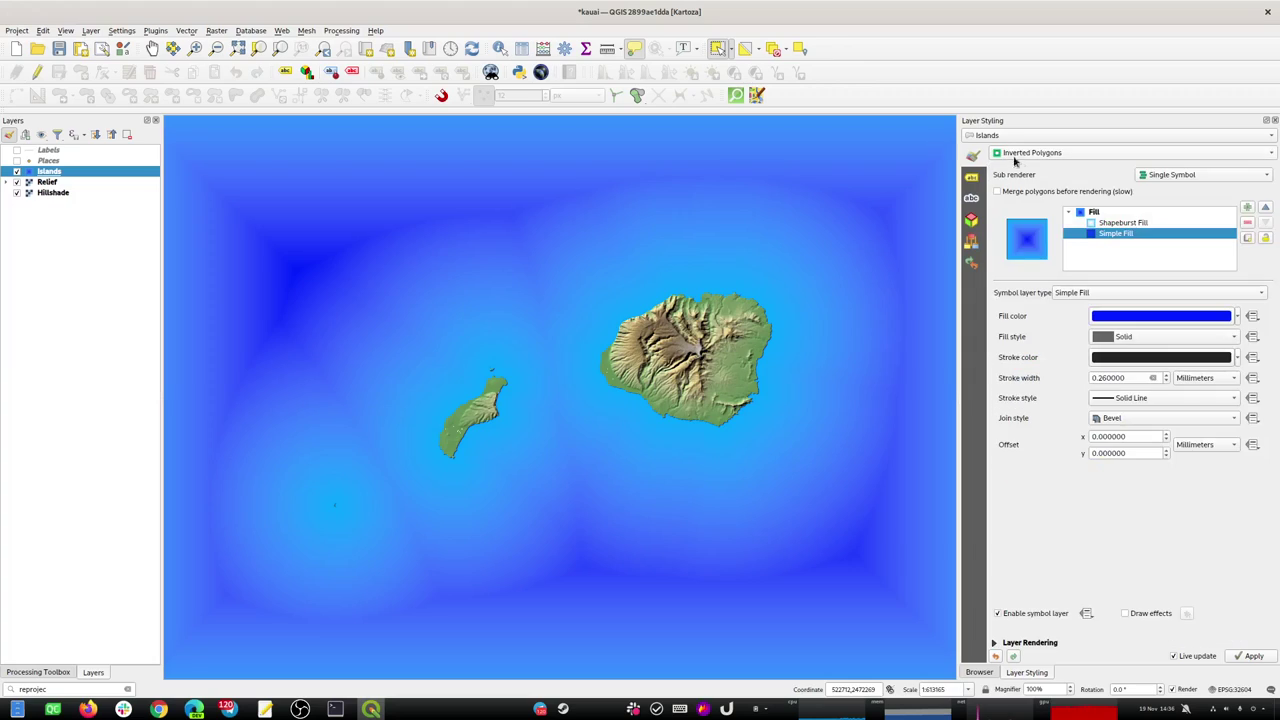
Limit the Shapeburst Fill's shading to a set distance of 12 millimeters.
{"action": "left_click", "coordinate": [1113, 224]}
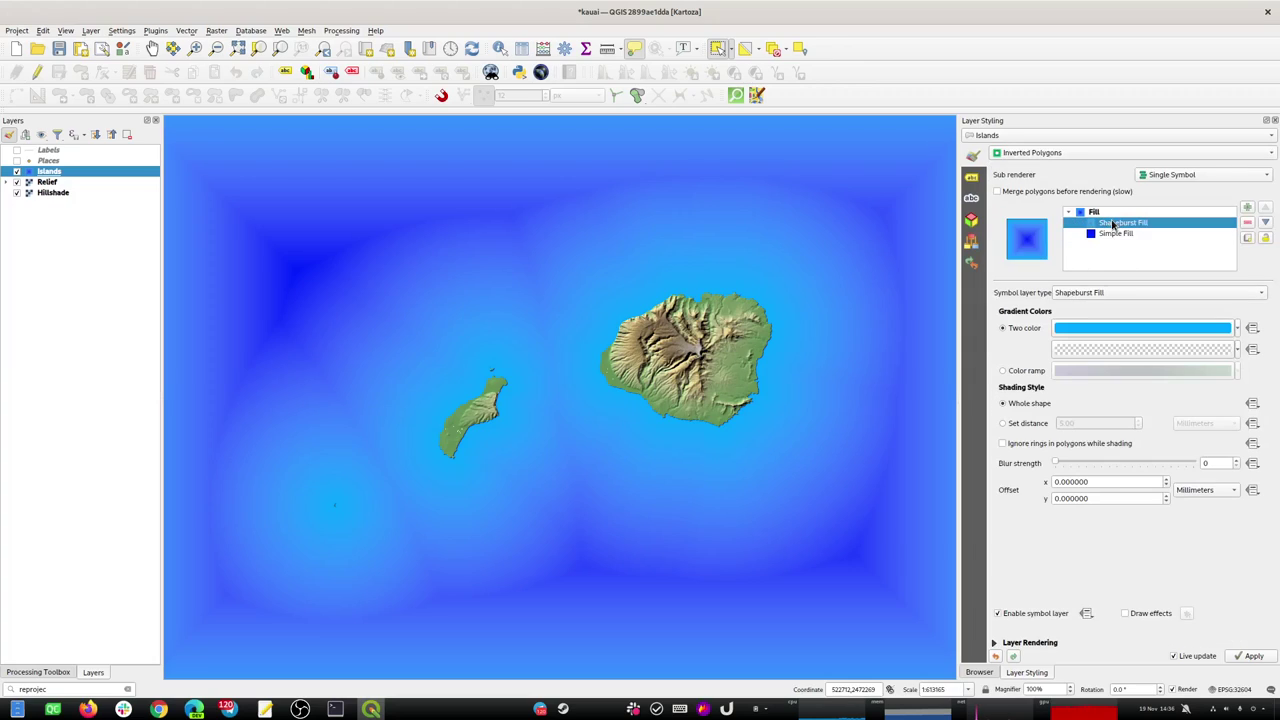
{"action": "left_click", "coordinate": [1018, 424]}
{"action": "triple_click", "coordinate": [1096, 423]}
{"action": "type", "text": "12"}
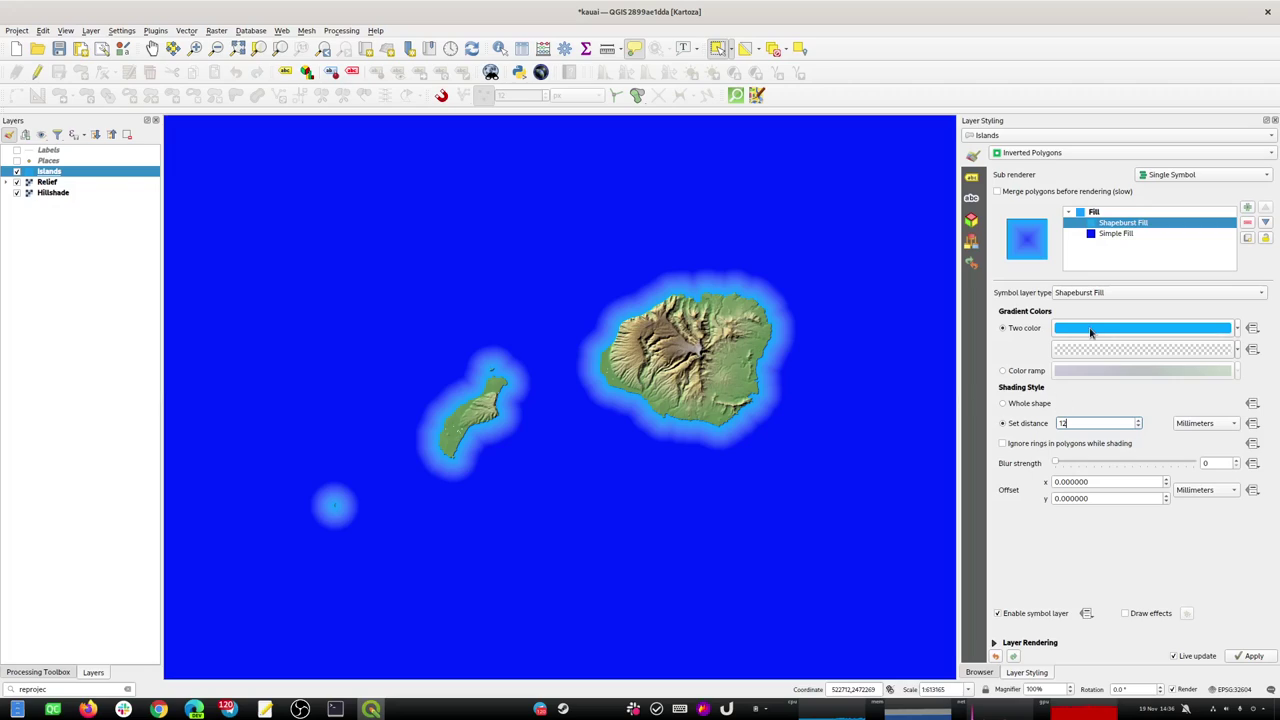
Paste the copied bright blue back as the fill color of the Islands Simple Fill.
{"action": "left_click", "coordinate": [1099, 234]}
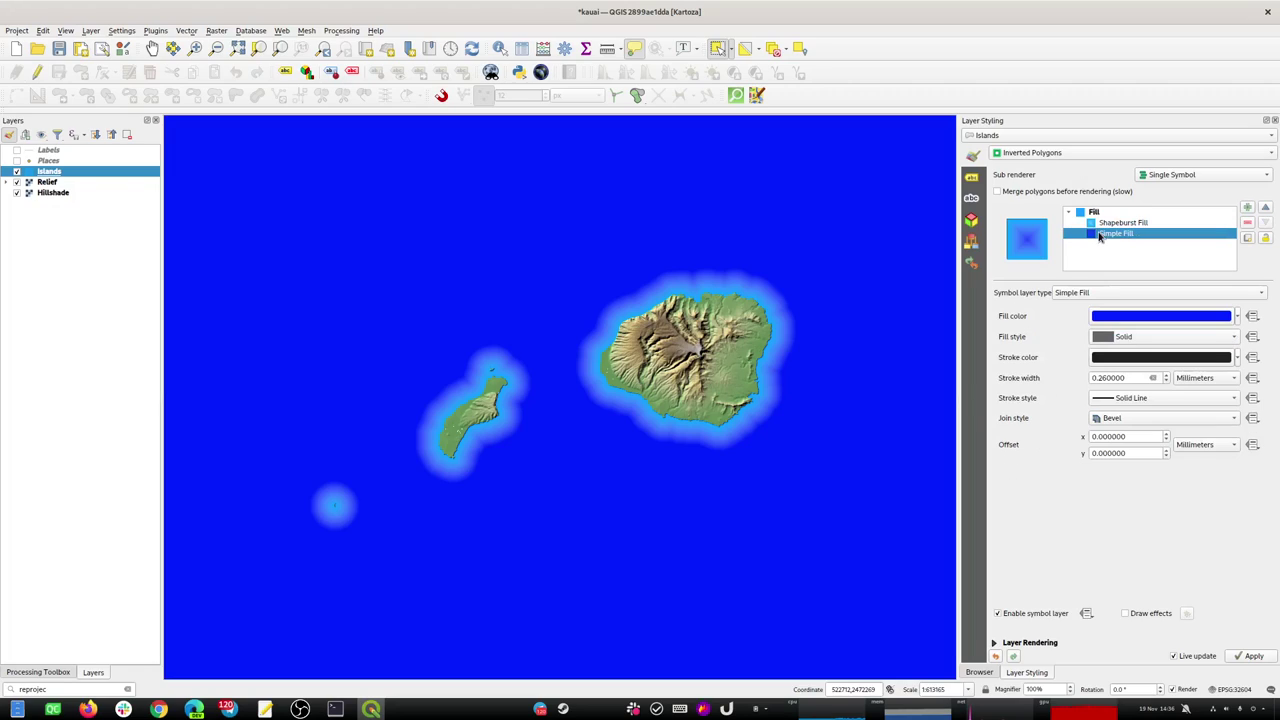
{"action": "left_click", "coordinate": [1135, 318]}
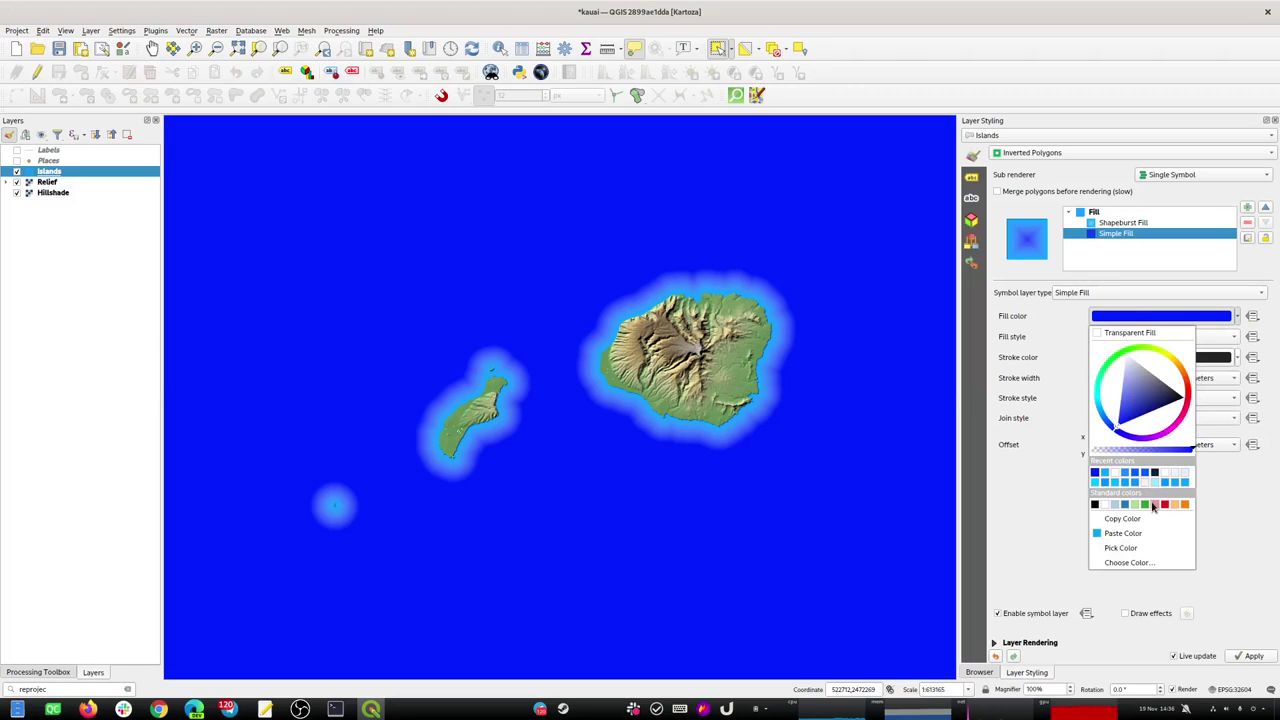
{"action": "left_click", "coordinate": [1125, 537]}
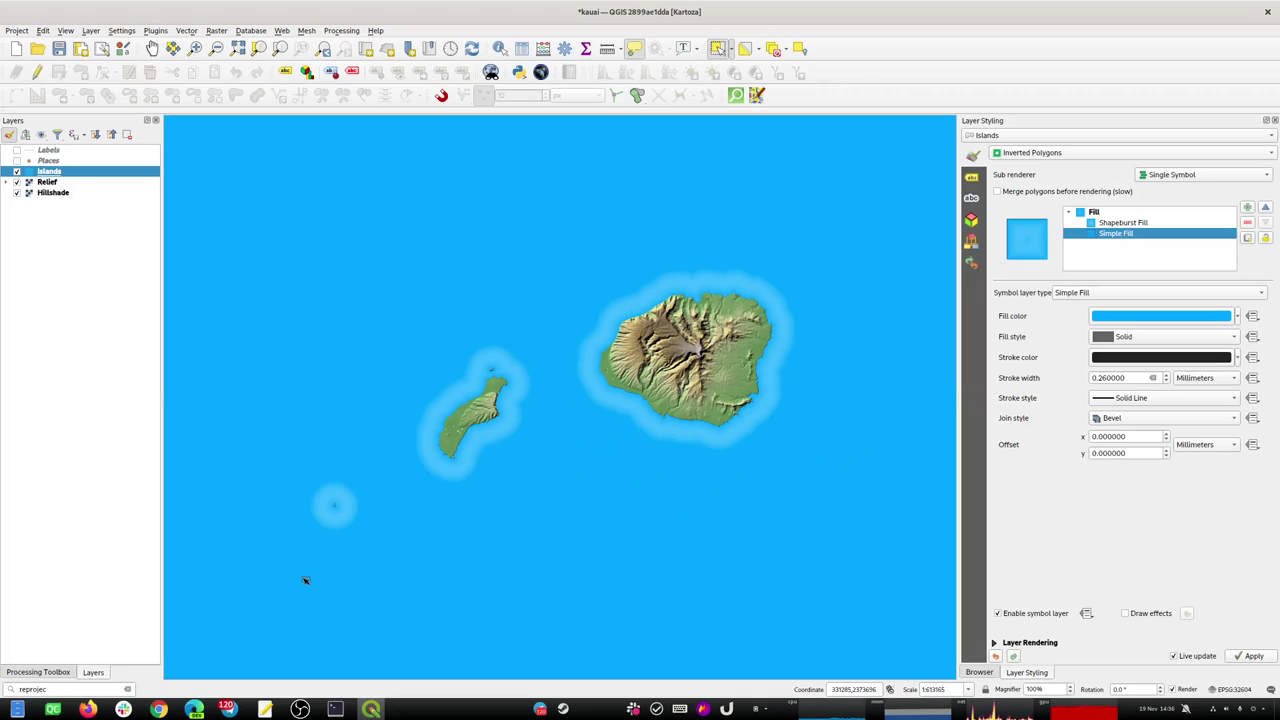
Make the Labels layer visible and add the OpenStreetMap XYZ tile layer to the map.
{"action": "left_click", "coordinate": [26, 152]}
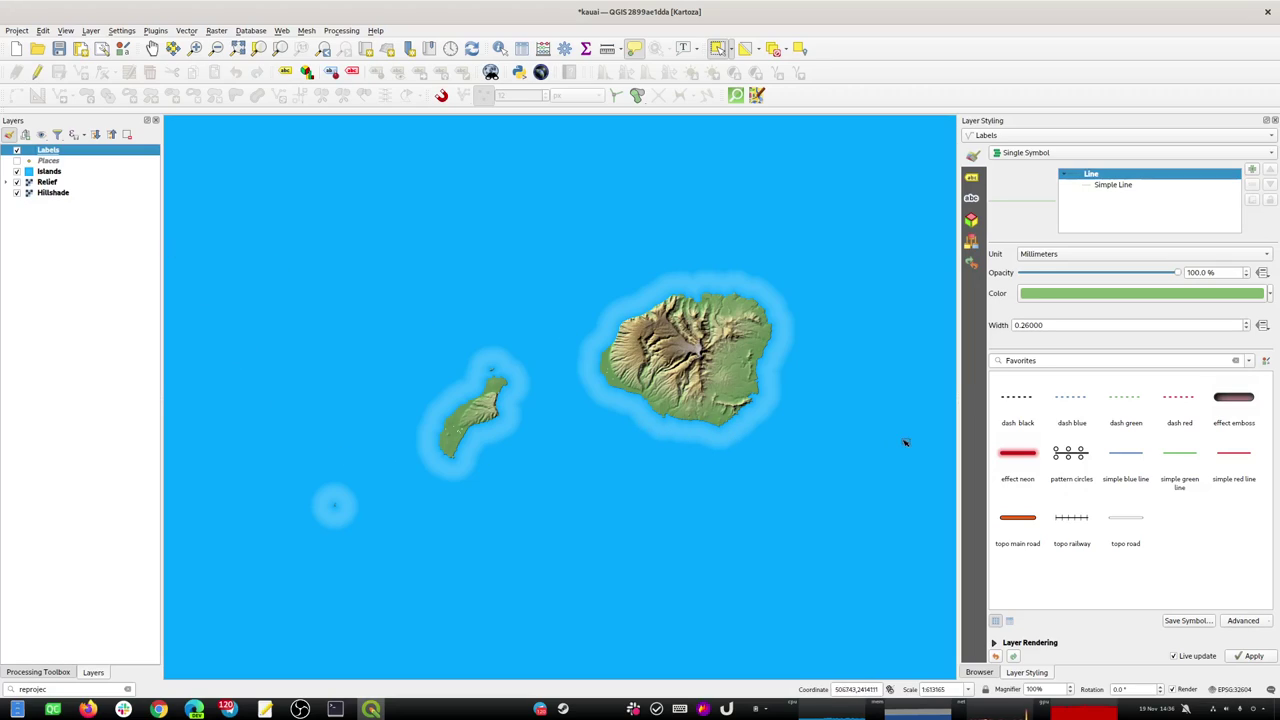
{"action": "left_click", "coordinate": [979, 672]}
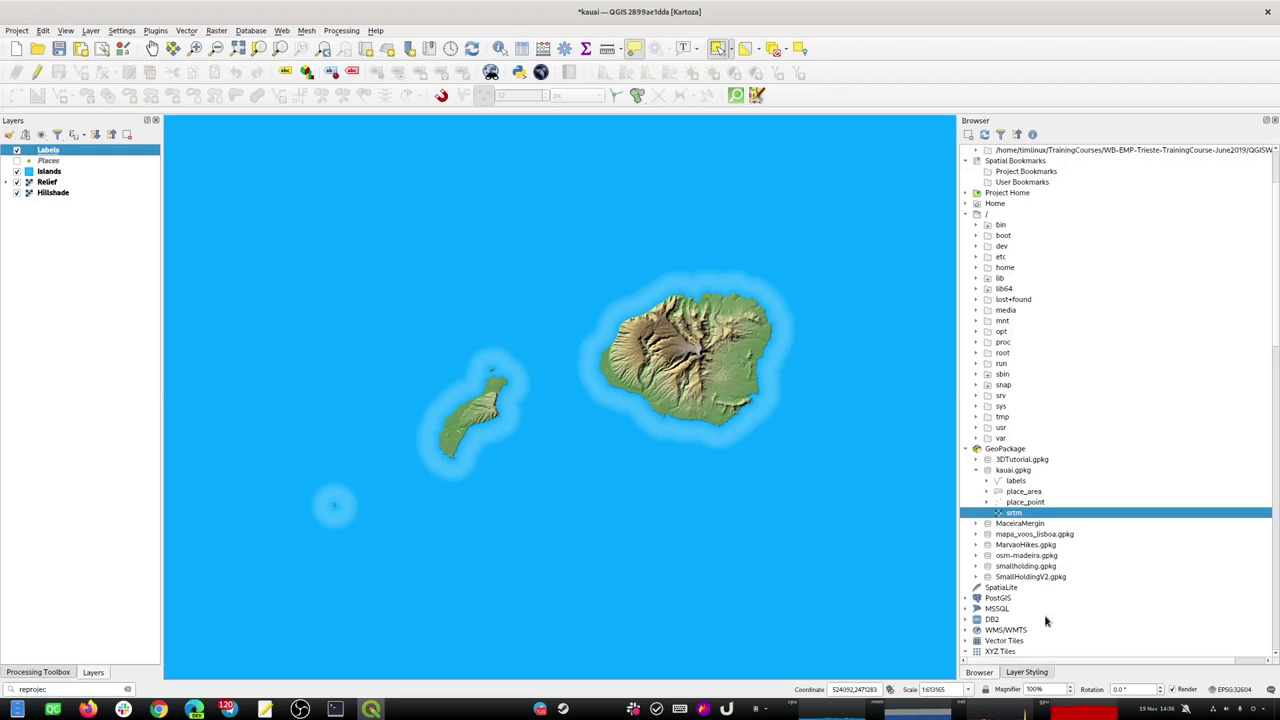
{"action": "scroll", "coordinate": [1061, 527], "scroll_direction": "down", "scroll_amount": 10}
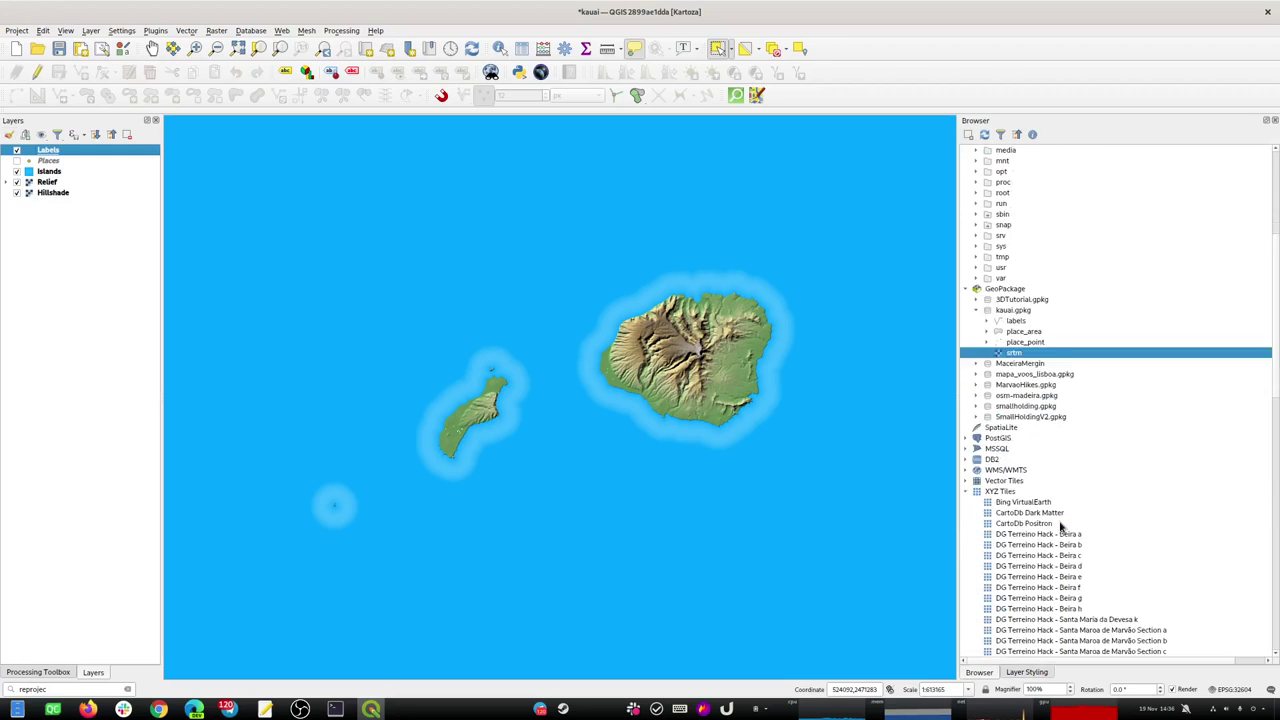
{"action": "scroll", "coordinate": [1061, 527], "scroll_direction": "down", "scroll_amount": 4}
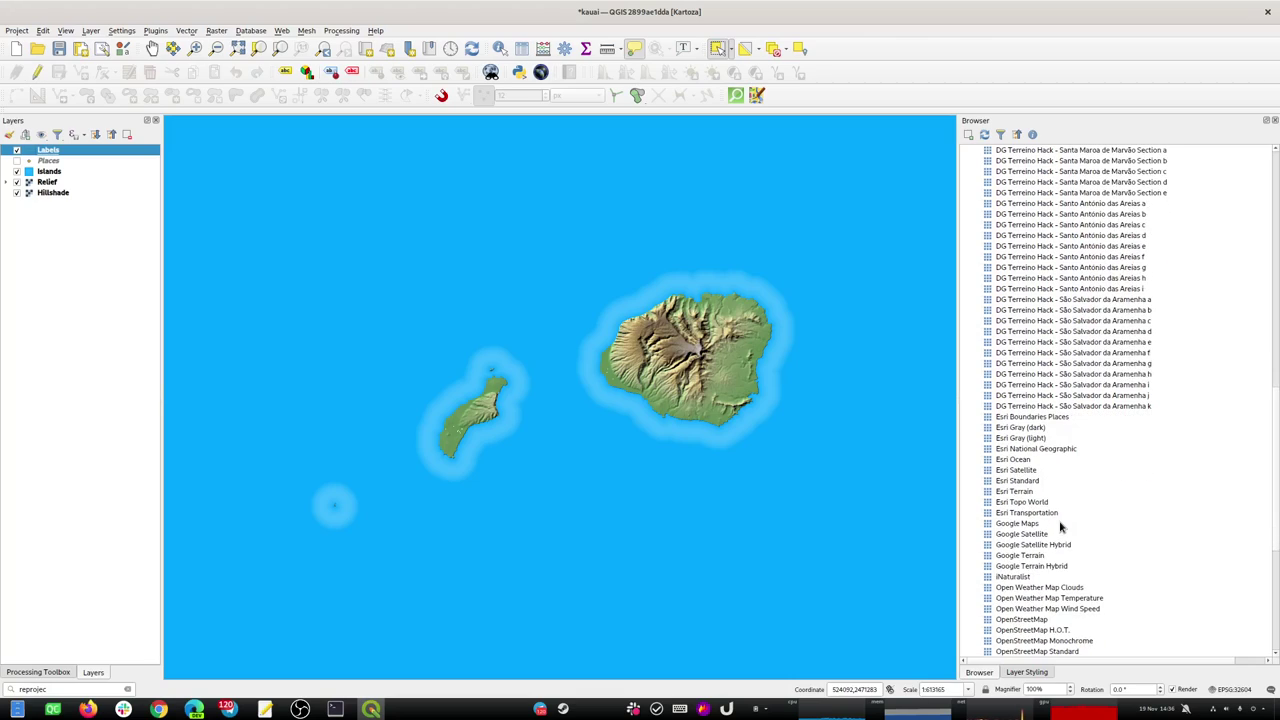
{"action": "scroll", "coordinate": [1061, 527], "scroll_direction": "down", "scroll_amount": 1}
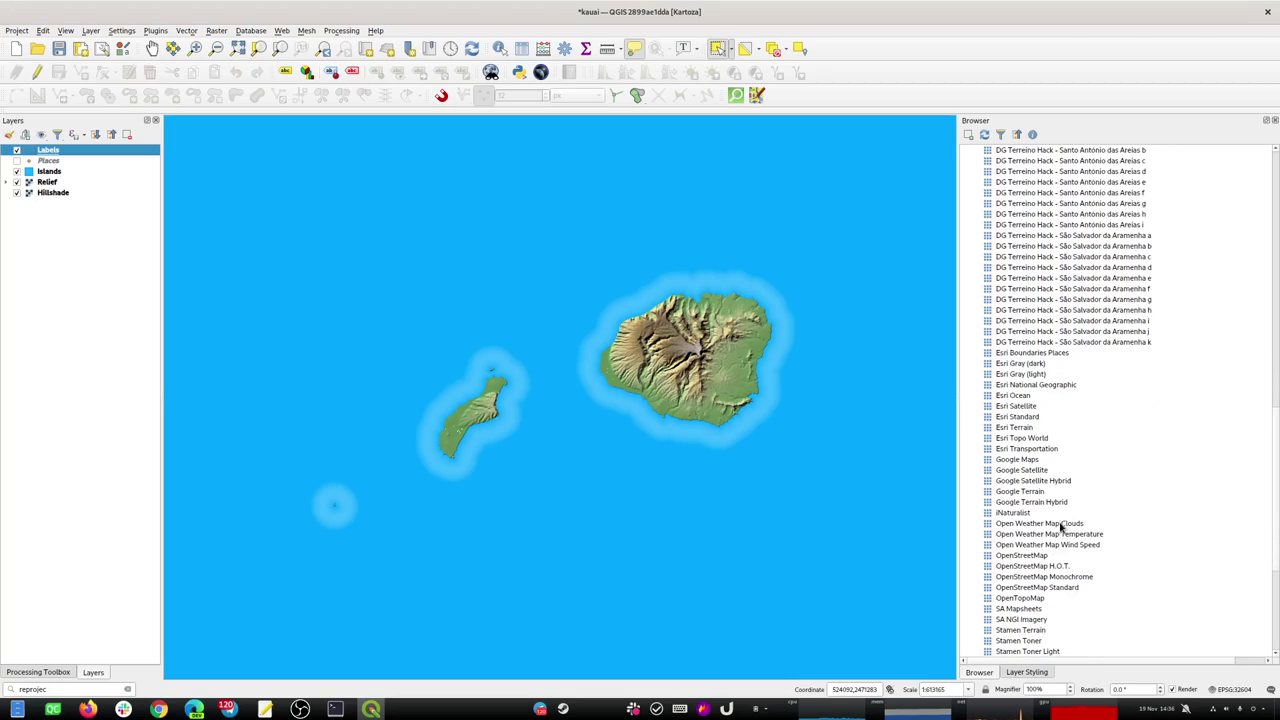
{"action": "left_click_drag", "start_coordinate": [1040, 558], "coordinate": [694, 457]}
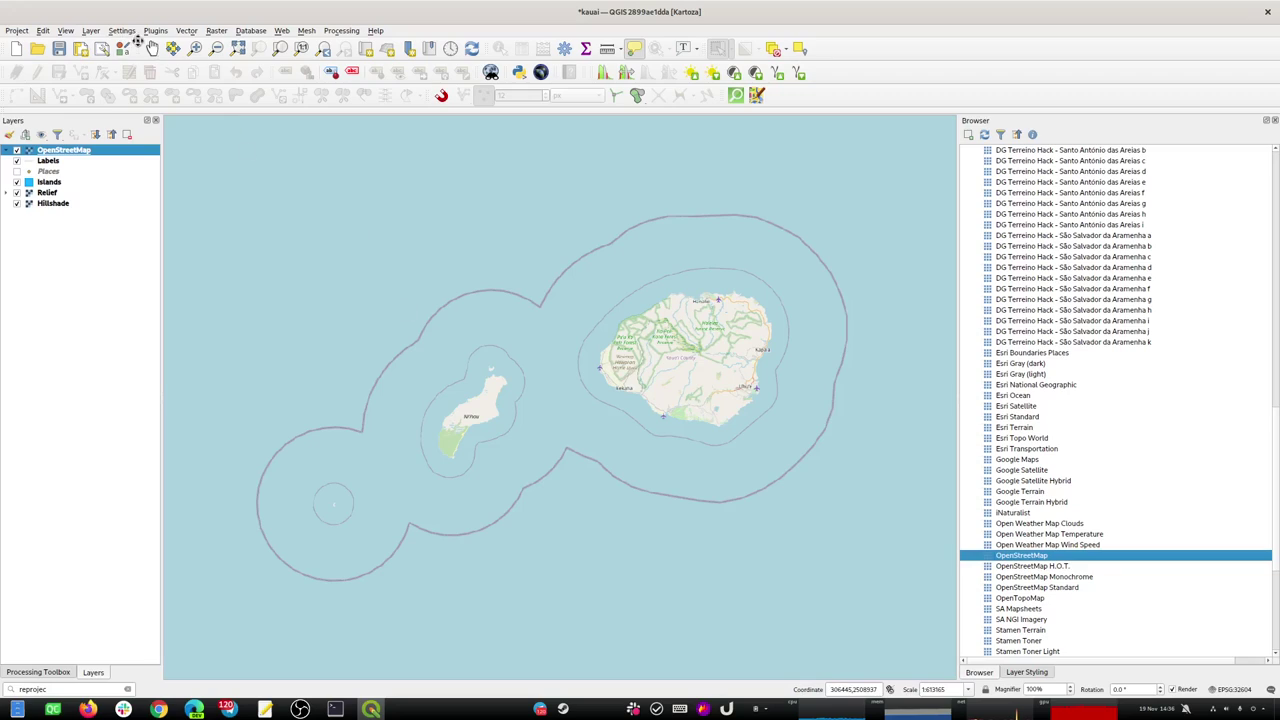
Examine the coastline and place names of Niihau close up on the OpenStreetMap layer.
{"action": "left_click", "coordinate": [194, 48]}
{"action": "left_click_drag", "start_coordinate": [443, 395], "coordinate": [550, 485]}
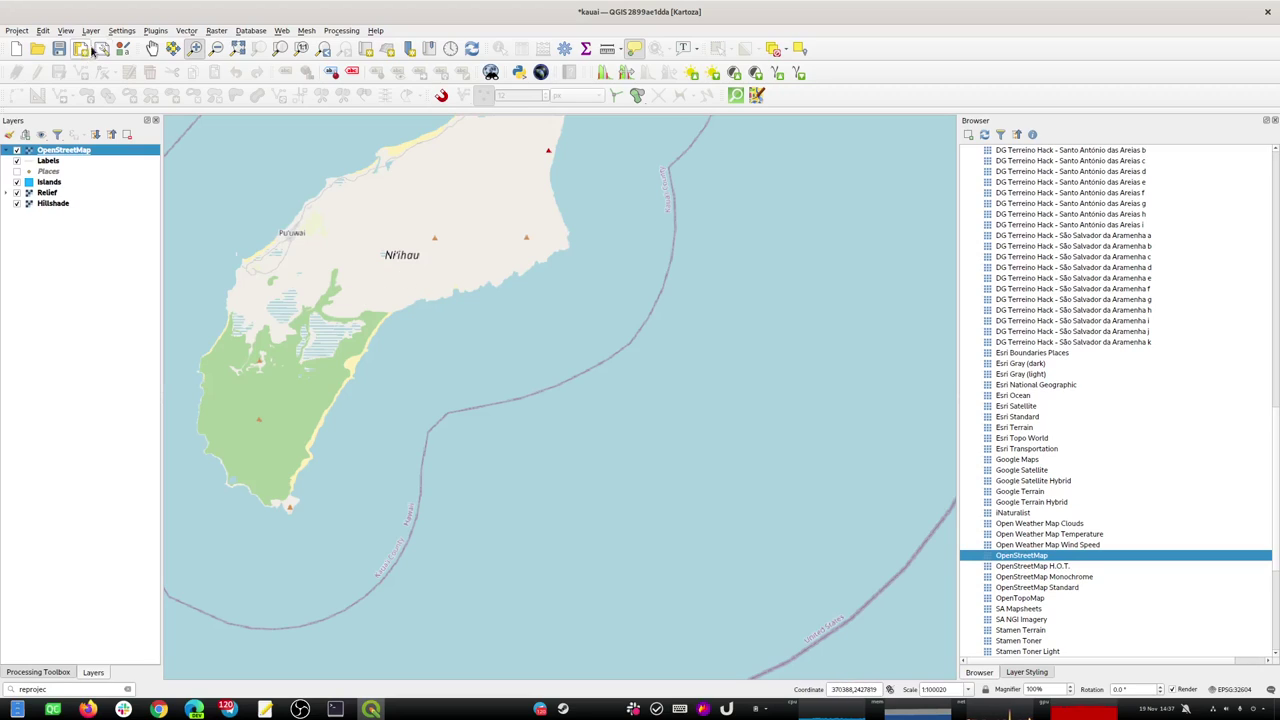
{"action": "left_click", "coordinate": [152, 48]}
{"action": "left_click_drag", "start_coordinate": [392, 357], "coordinate": [706, 234]}
{"action": "left_click_drag", "start_coordinate": [491, 377], "coordinate": [787, 227]}
{"action": "left_click_drag", "start_coordinate": [603, 283], "coordinate": [310, 370]}
{"action": "left_click_drag", "start_coordinate": [666, 223], "coordinate": [400, 360]}
{"action": "left_click_drag", "start_coordinate": [569, 297], "coordinate": [371, 520]}
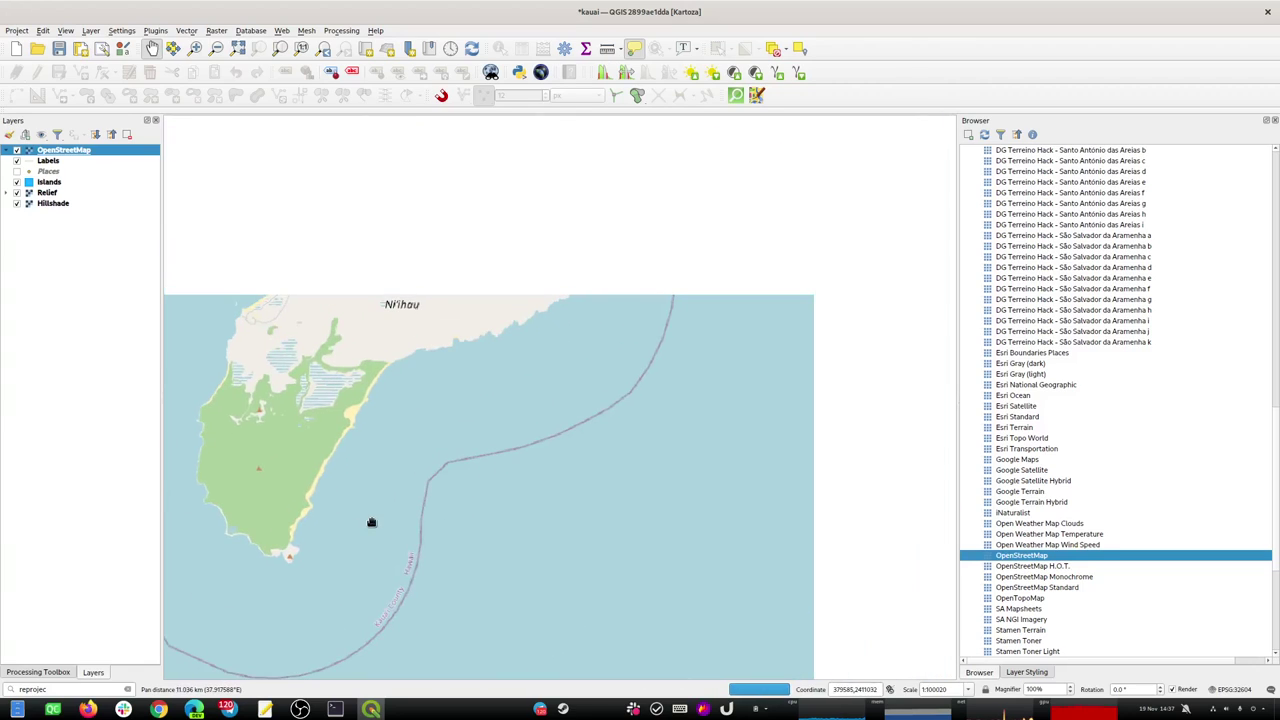
{"action": "left_click_drag", "start_coordinate": [585, 324], "coordinate": [434, 405]}
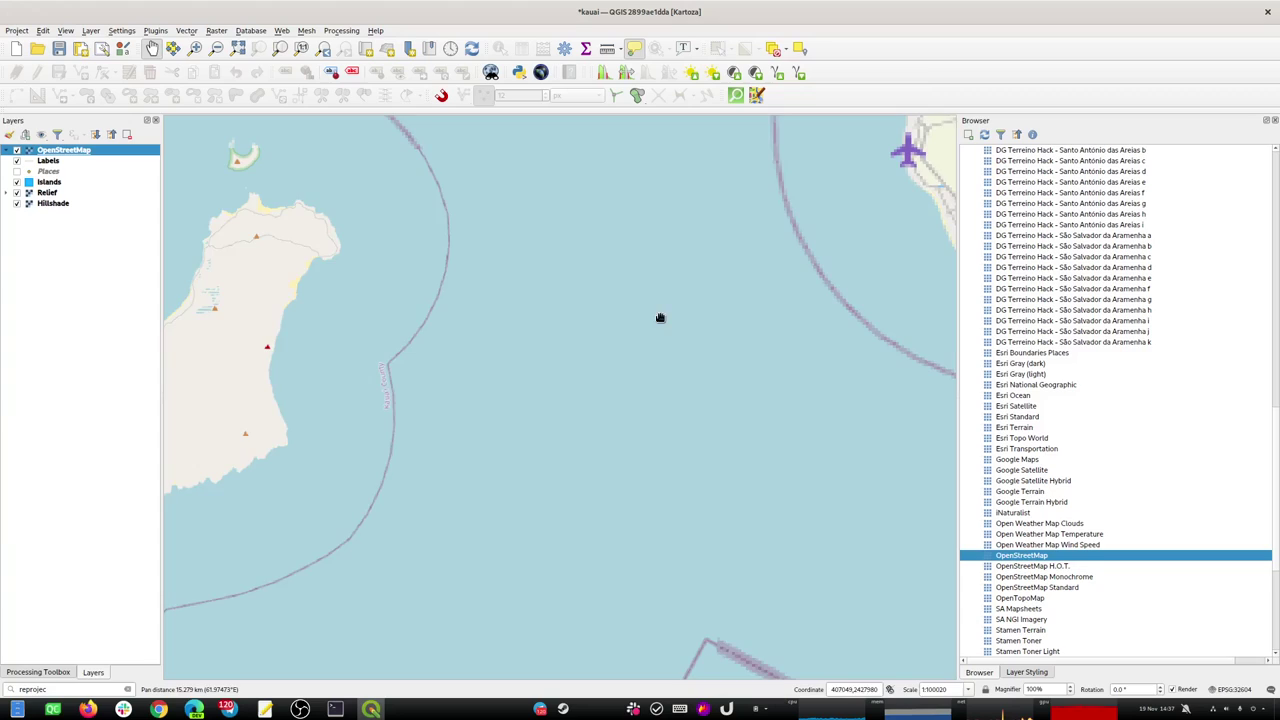
Examine the towns and place names of Kauai on OpenStreetMap, ending with both islands in view.
{"action": "left_click_drag", "start_coordinate": [542, 337], "coordinate": [297, 411]}
{"action": "left_click_drag", "start_coordinate": [603, 351], "coordinate": [199, 378]}
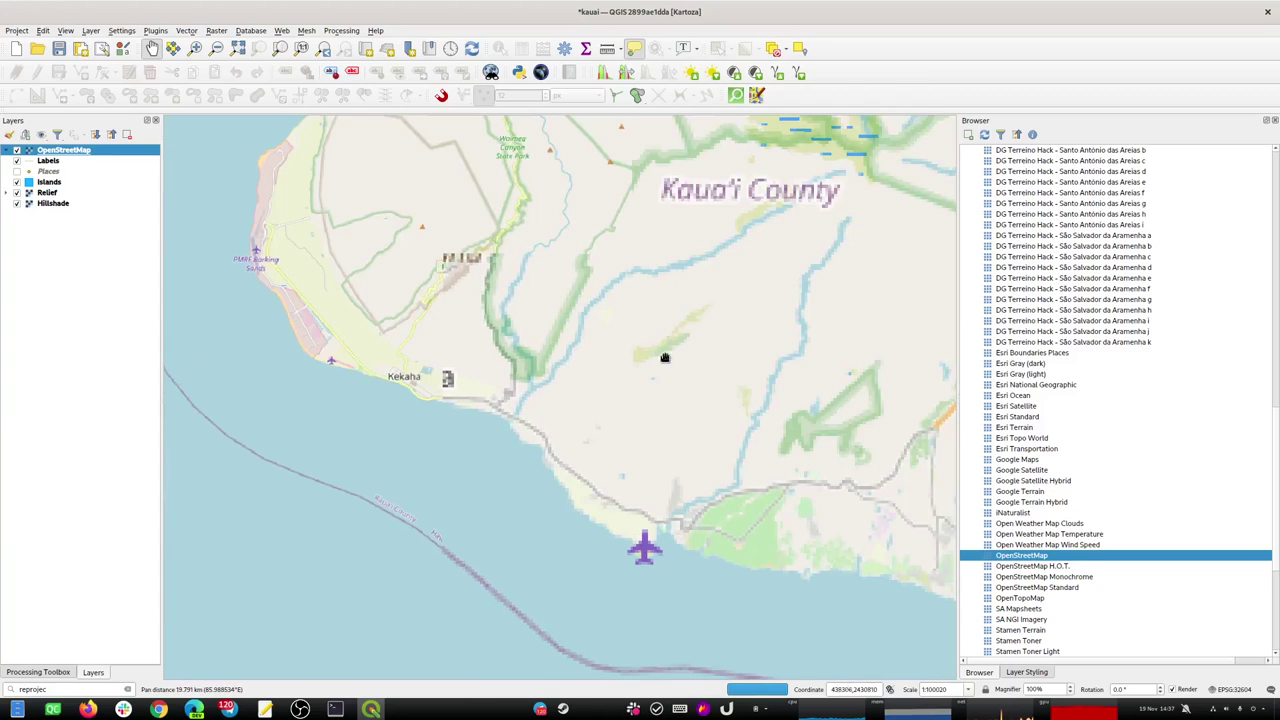
{"action": "left_click_drag", "start_coordinate": [650, 360], "coordinate": [311, 457]}
{"action": "left_click_drag", "start_coordinate": [417, 434], "coordinate": [526, 529]}
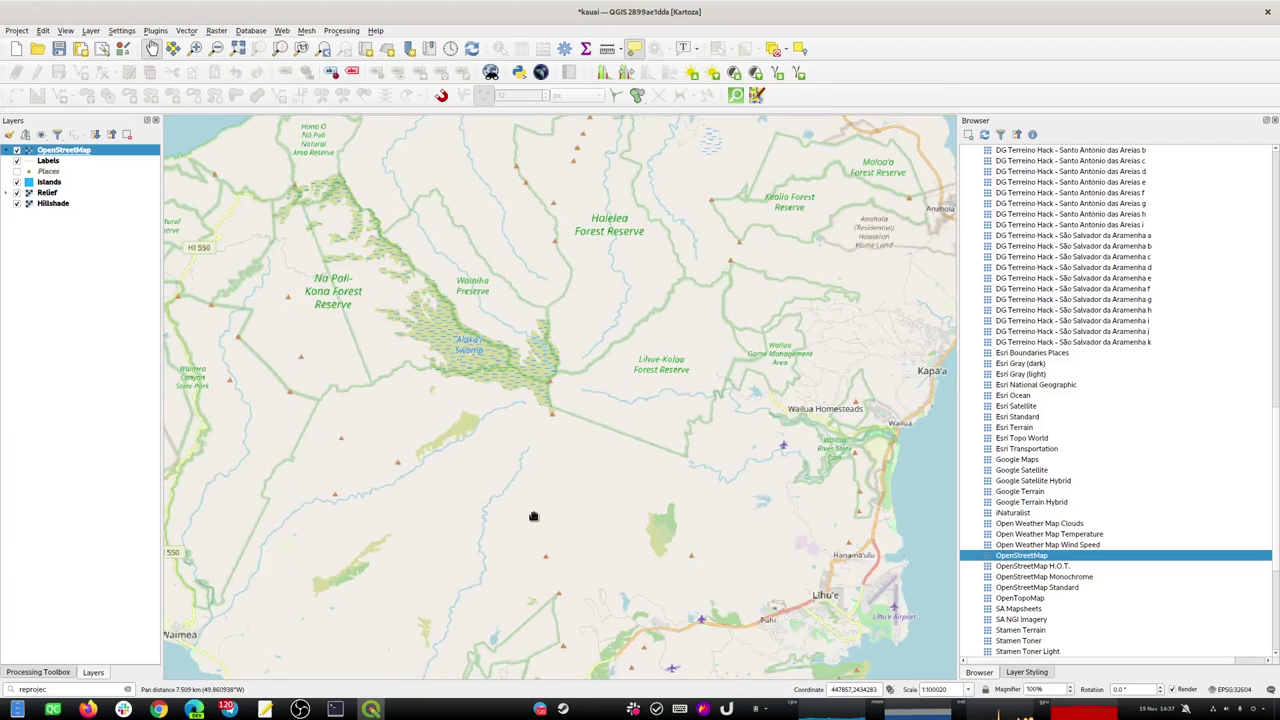
{"action": "scroll", "coordinate": [533, 516], "scroll_direction": "up", "scroll_amount": 2}
{"action": "scroll", "coordinate": [533, 516], "scroll_direction": "down", "scroll_amount": 3}
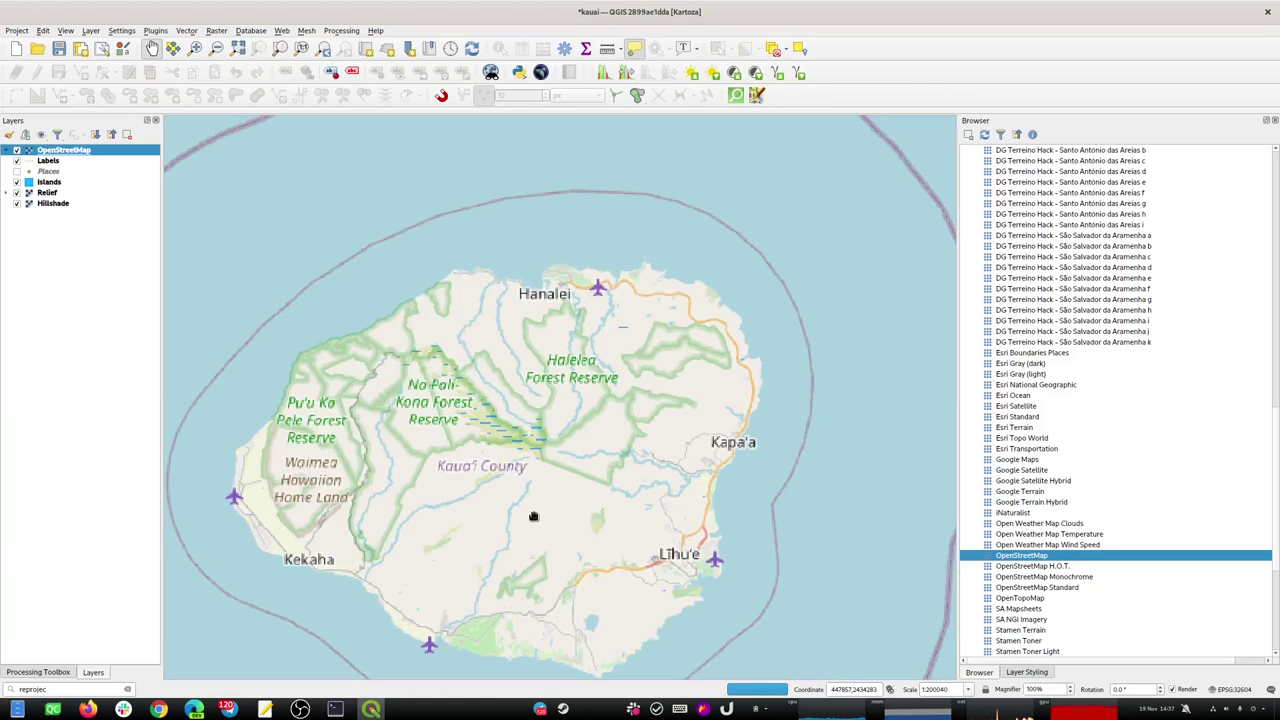
{"action": "scroll", "coordinate": [533, 516], "scroll_direction": "down", "scroll_amount": 1}
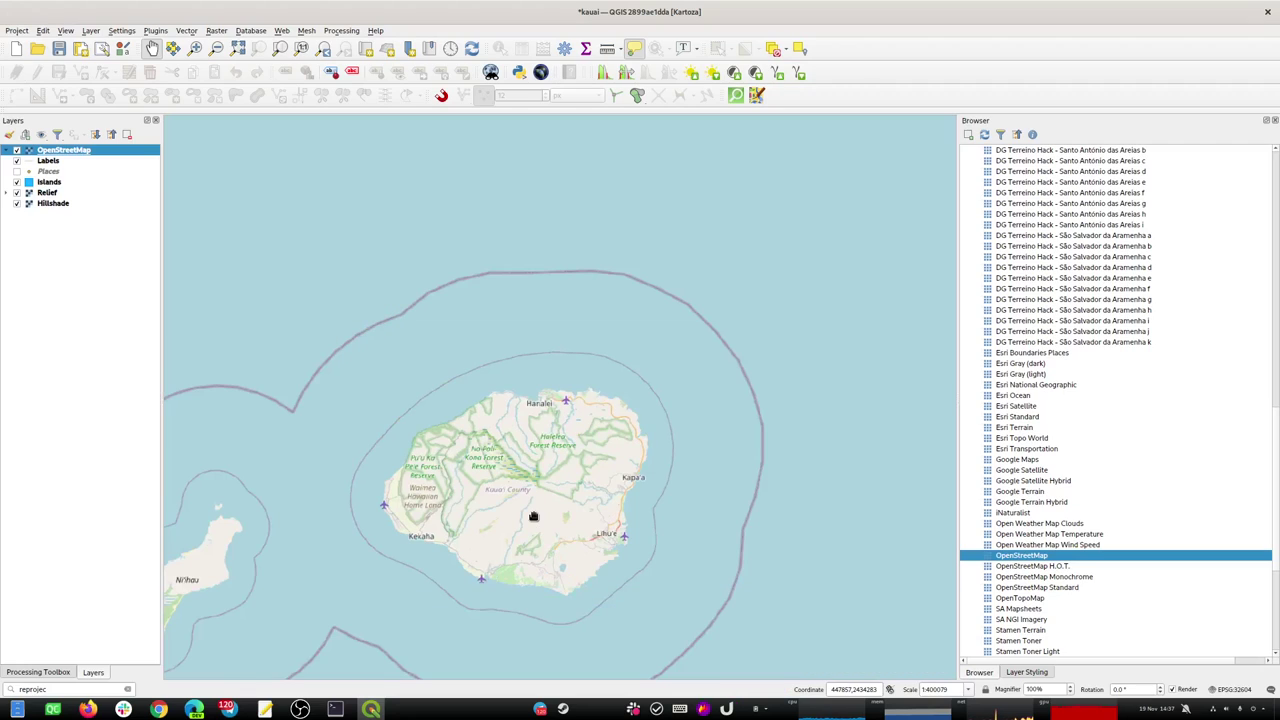
{"action": "left_click_drag", "start_coordinate": [454, 555], "coordinate": [664, 334]}
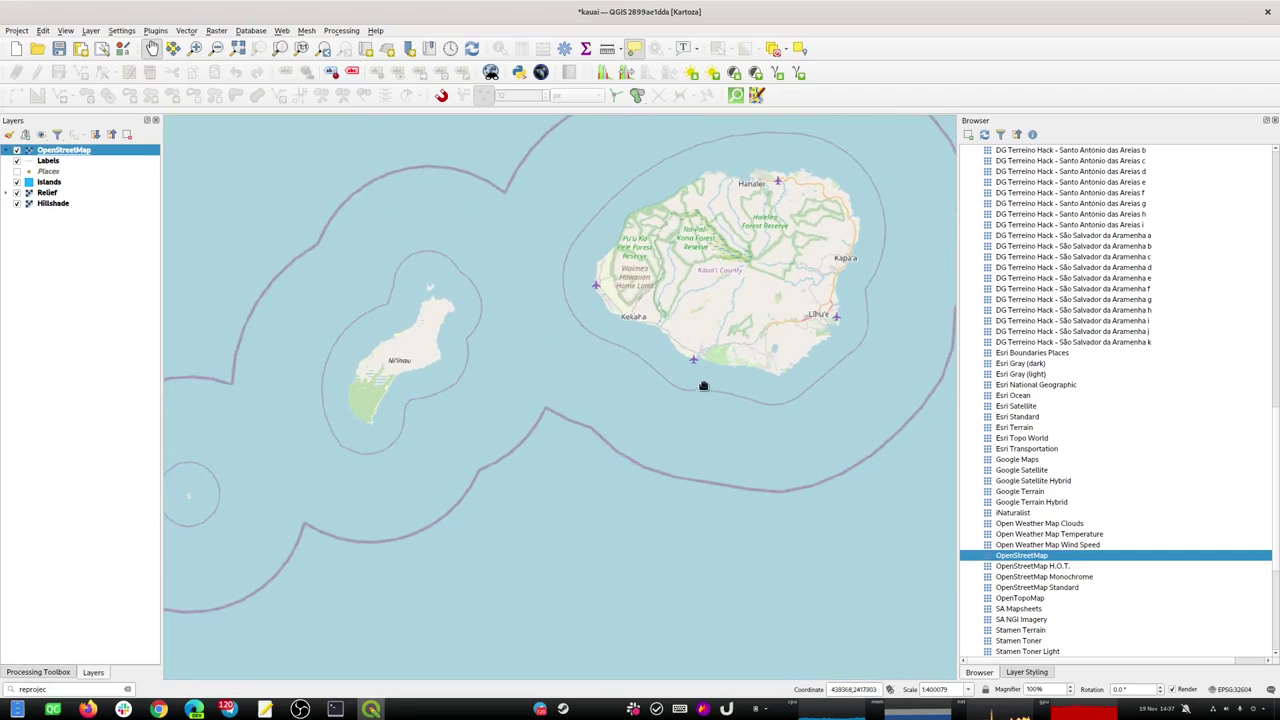
{"action": "left_click_drag", "start_coordinate": [589, 209], "coordinate": [608, 378]}
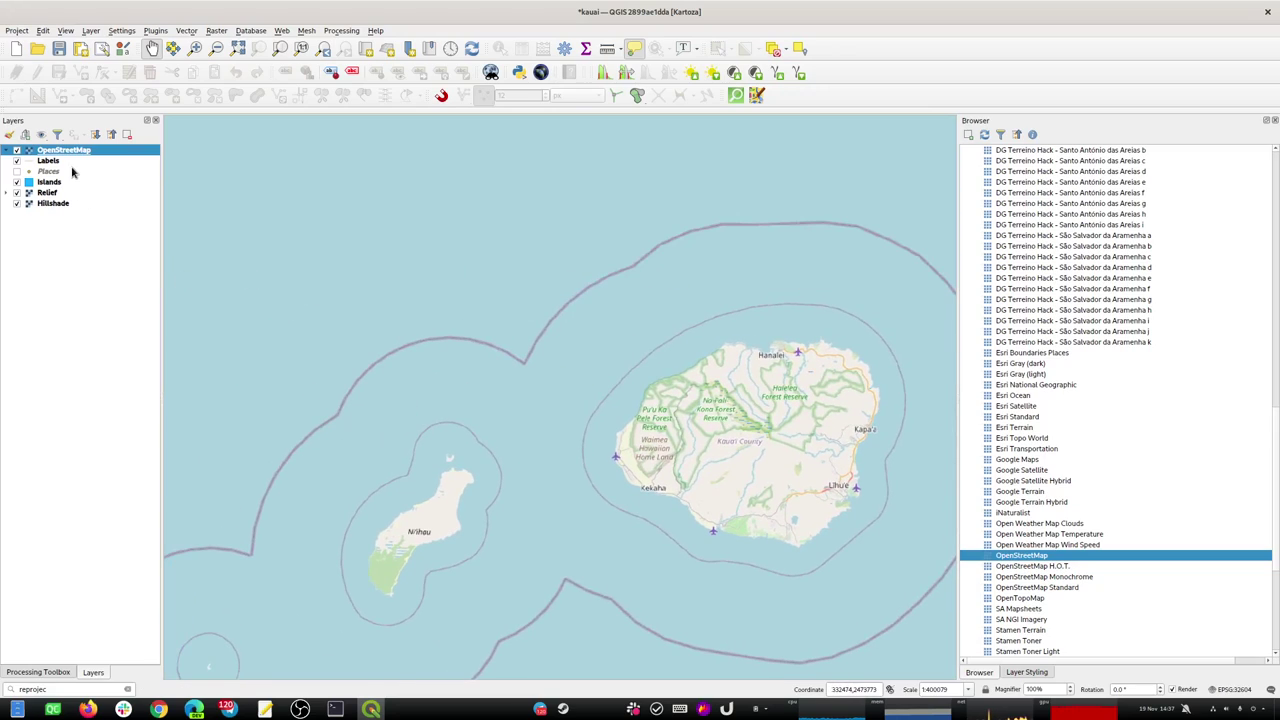
Hide the OpenStreetMap layer and put the Labels layer into editing mode.
{"action": "left_click_drag", "start_coordinate": [71, 152], "coordinate": [39, 153]}
{"action": "left_click", "coordinate": [17, 151]}
{"action": "left_click", "coordinate": [41, 163]}
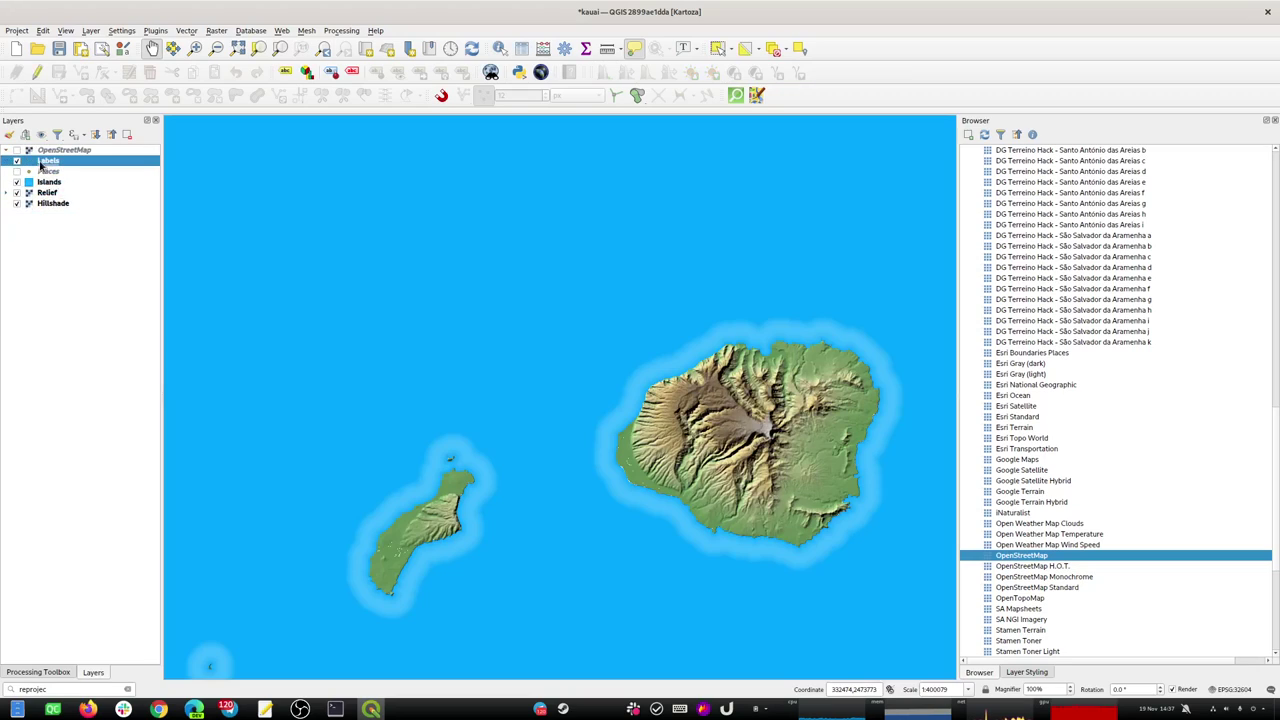
{"action": "left_click", "coordinate": [36, 72]}
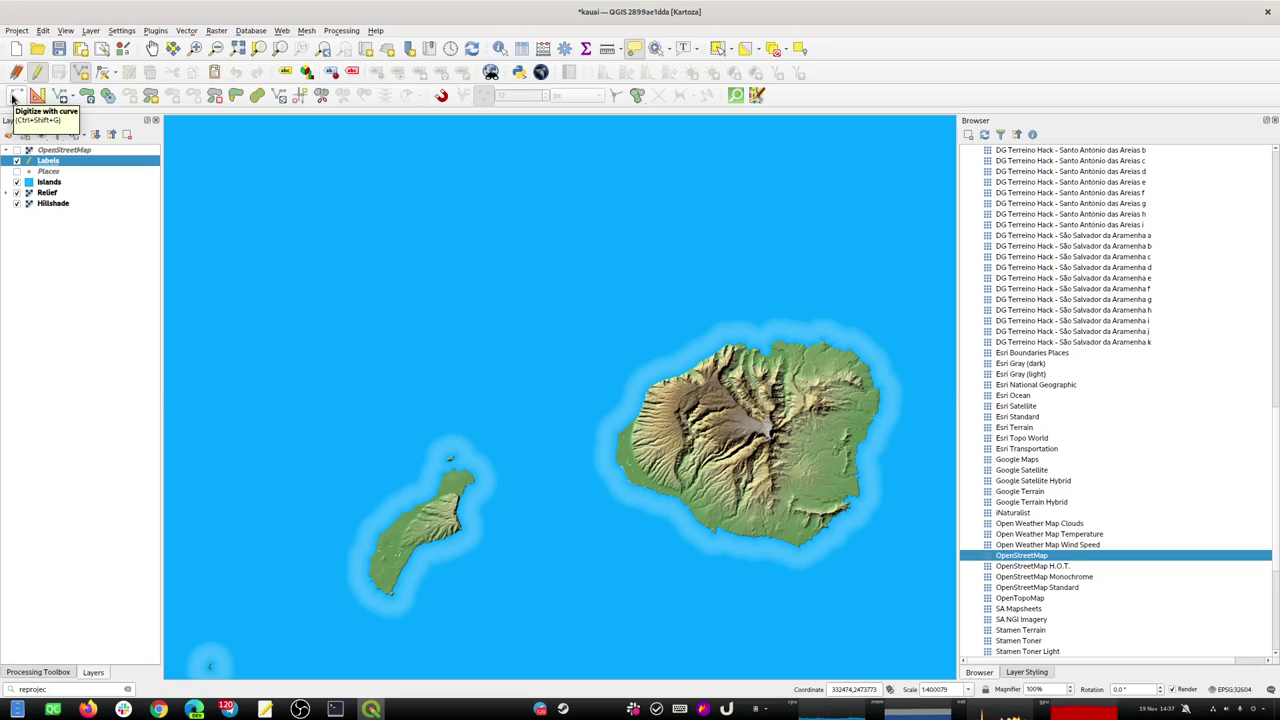
Digitize a curved label line over the sea northwest and north of Kauai and name it The Pacific Ocean.
{"action": "left_click", "coordinate": [550, 360]}
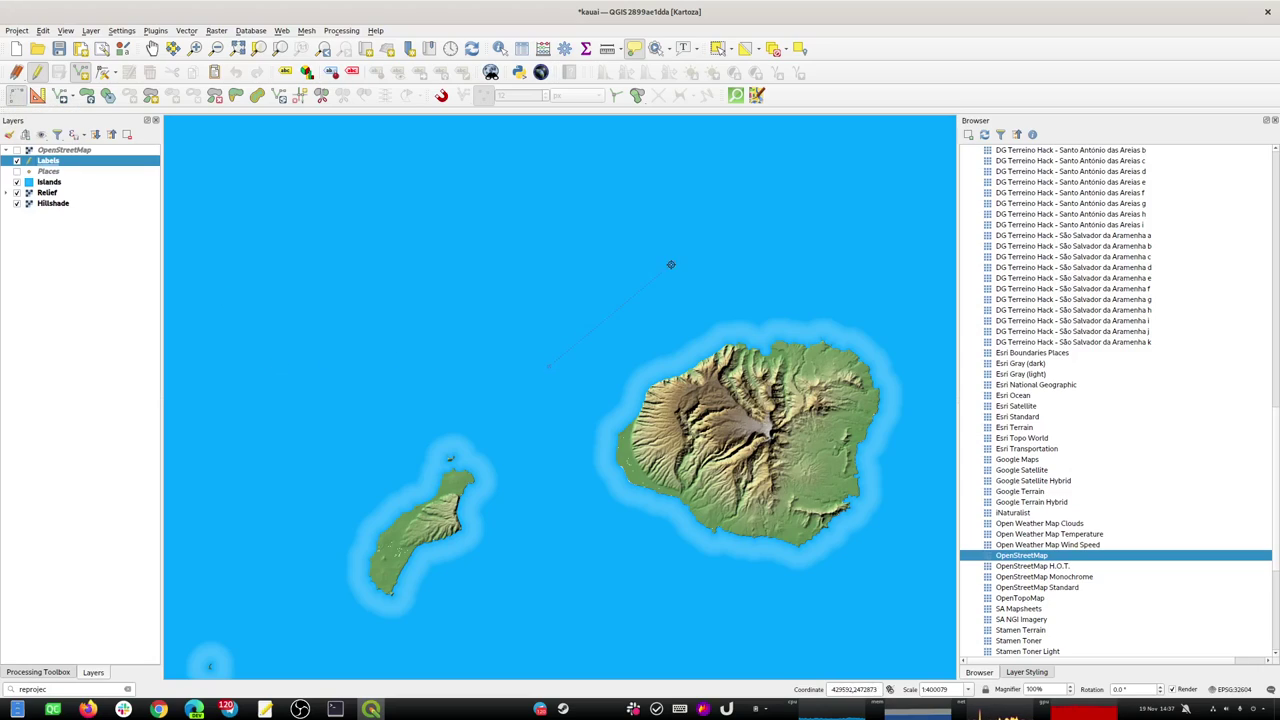
{"action": "left_click", "coordinate": [789, 250]}
{"action": "right_click", "coordinate": [904, 179]}
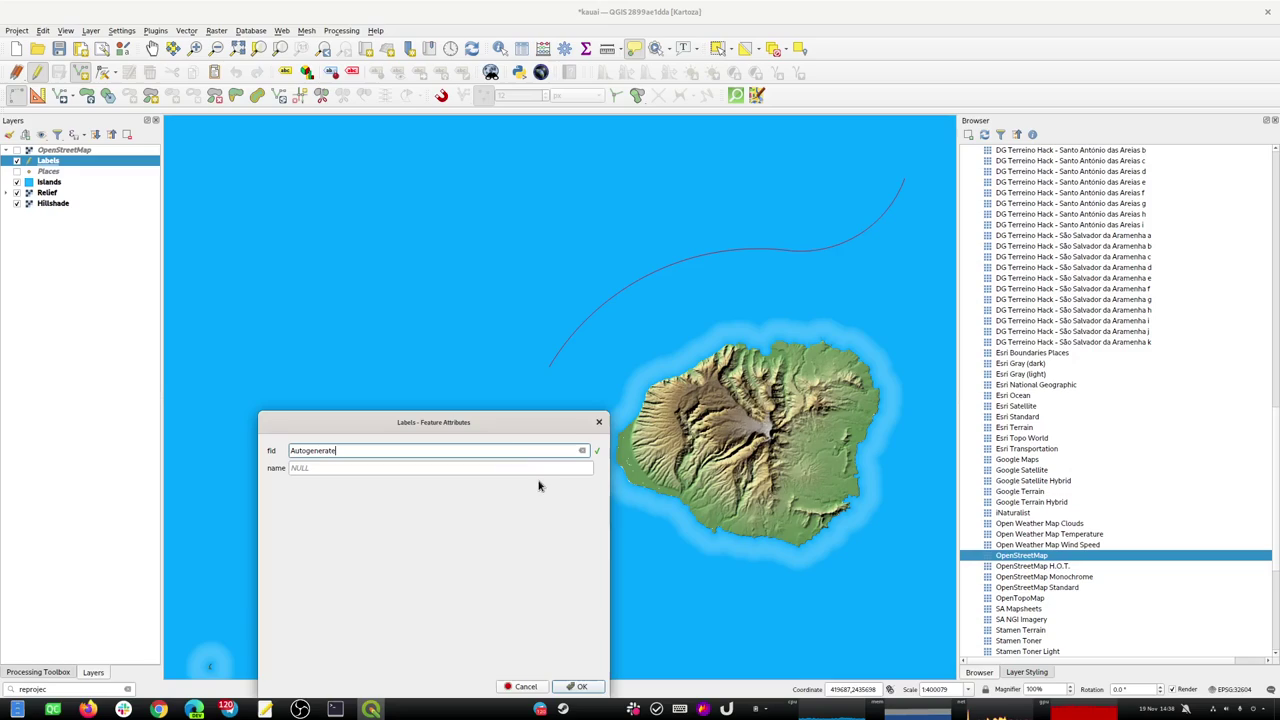
{"action": "left_click", "coordinate": [318, 469]}
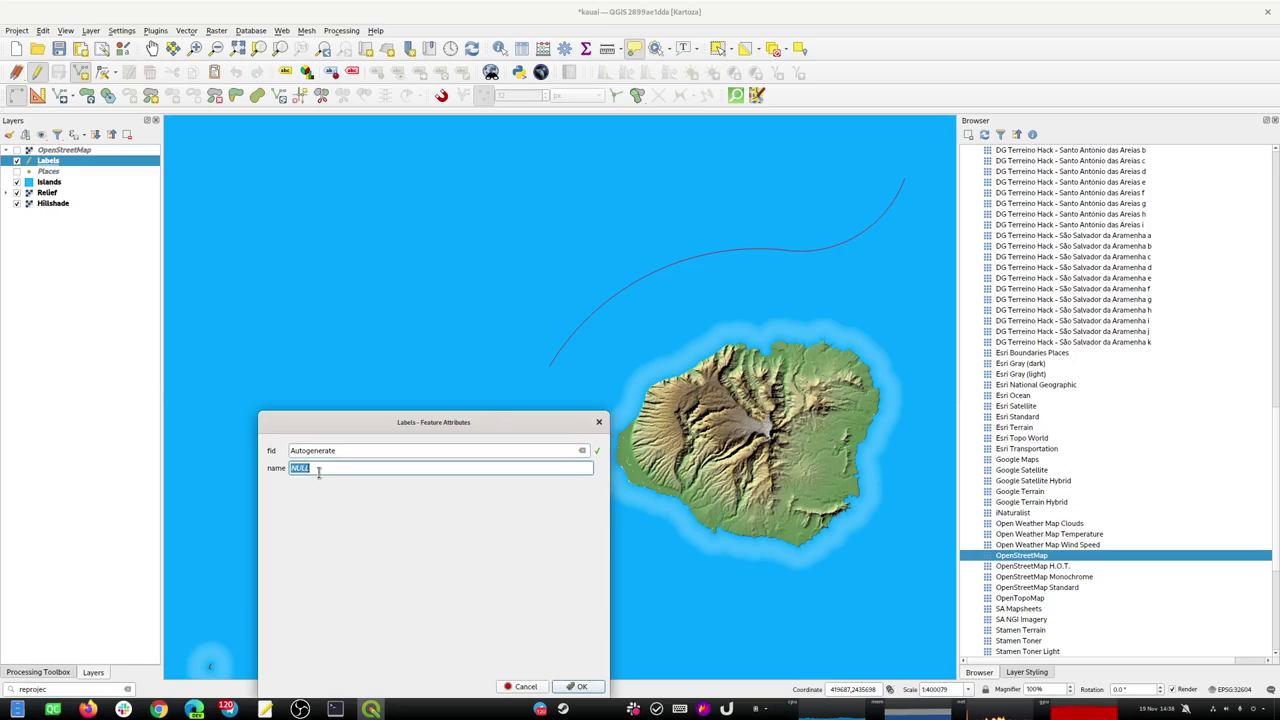
{"action": "type", "text": "The Pacific Ocean"}
{"action": "left_click", "coordinate": [576, 686]}
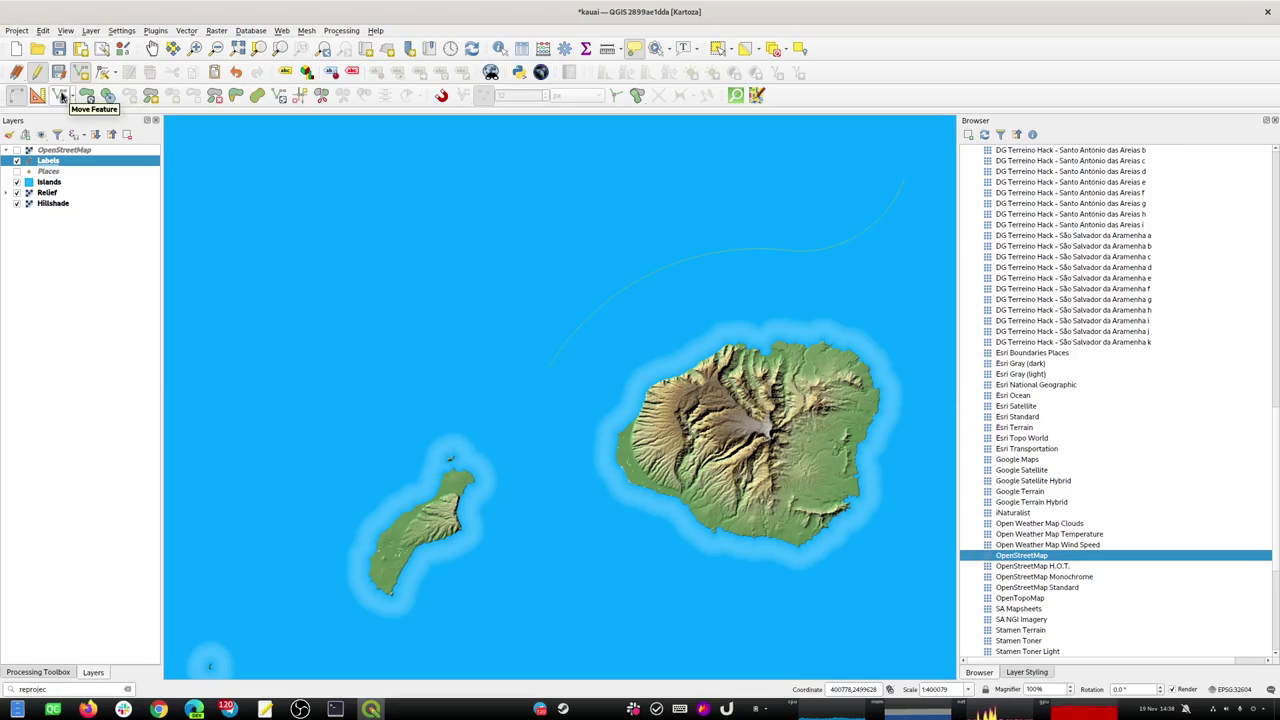
Move the Pacific Ocean label line westward over the open sea north of Niihau and save the layer edits.
{"action": "left_click", "coordinate": [61, 95]}
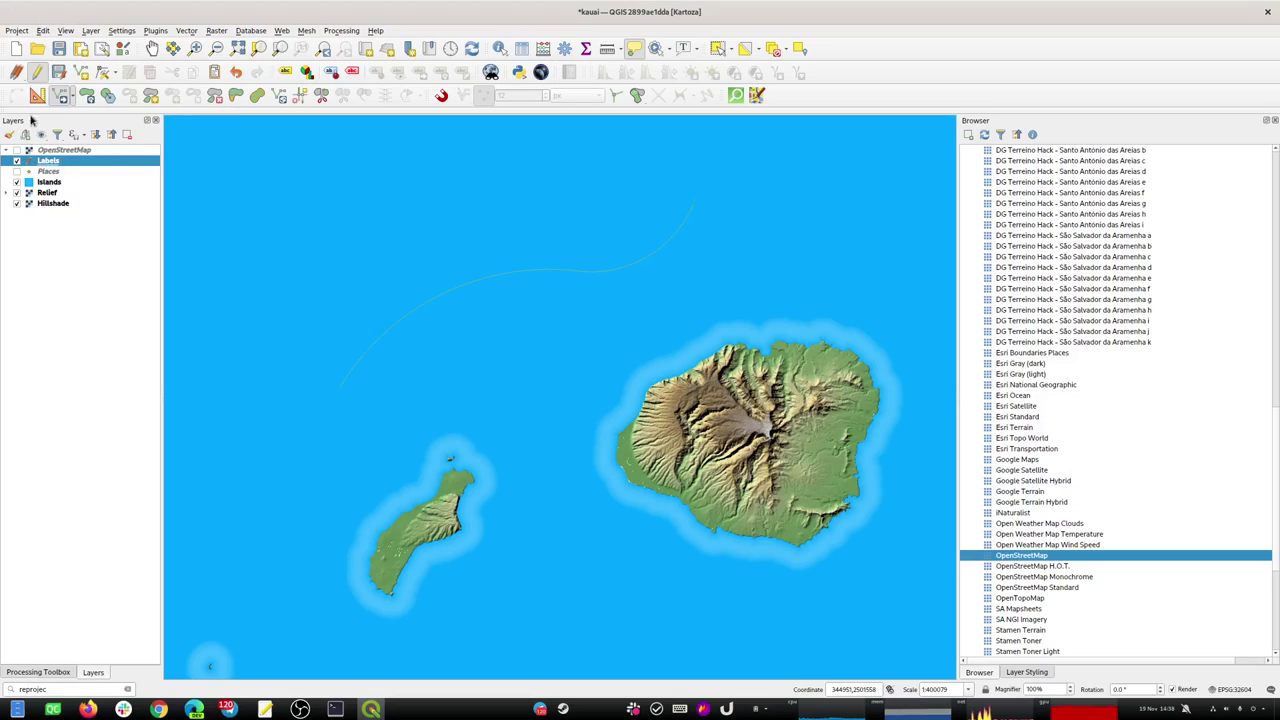
{"action": "left_click", "coordinate": [59, 75]}
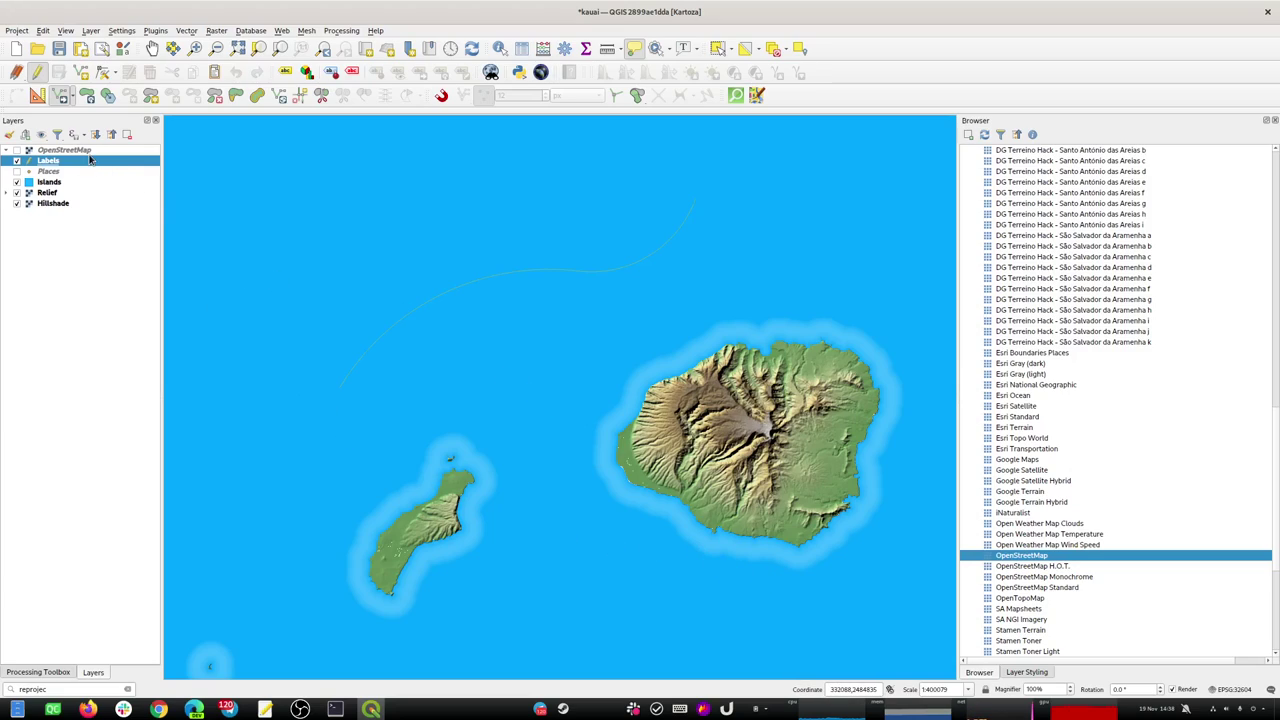
Digitize a curved label line over the sea just south of Kauai and name it Kaua'i.
{"action": "left_click", "coordinate": [78, 74]}
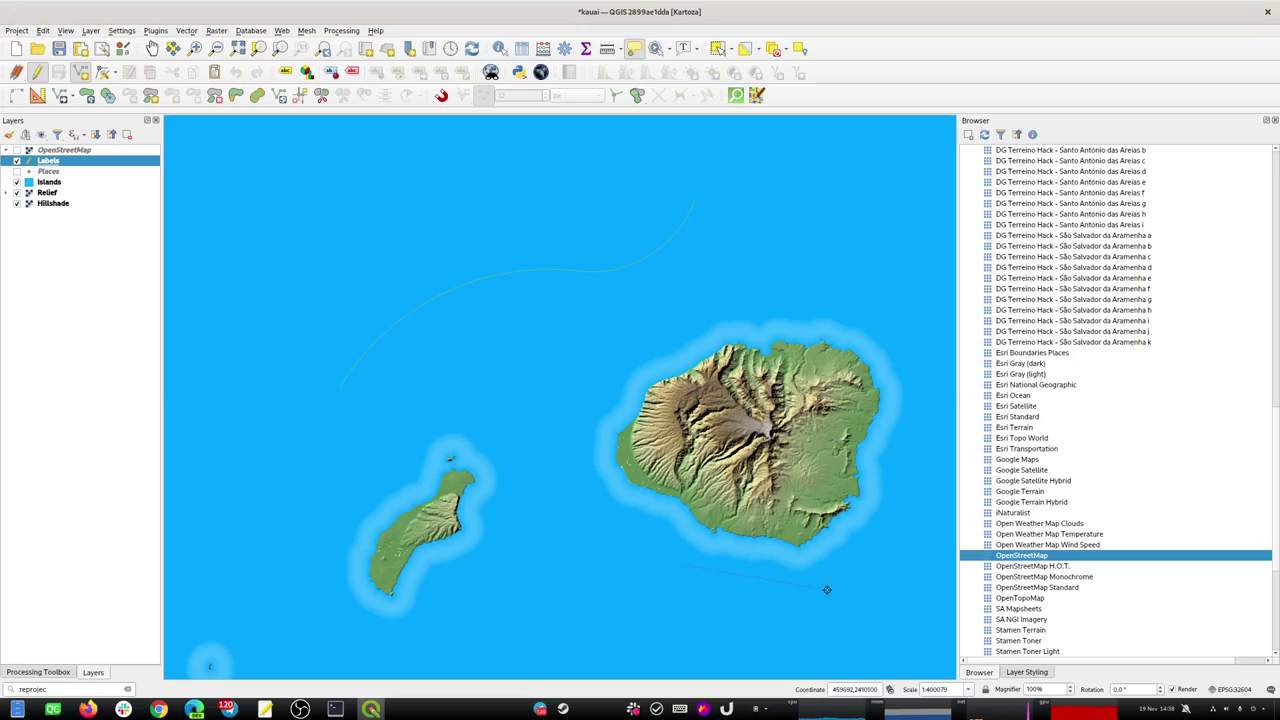
{"action": "left_click", "coordinate": [858, 580]}
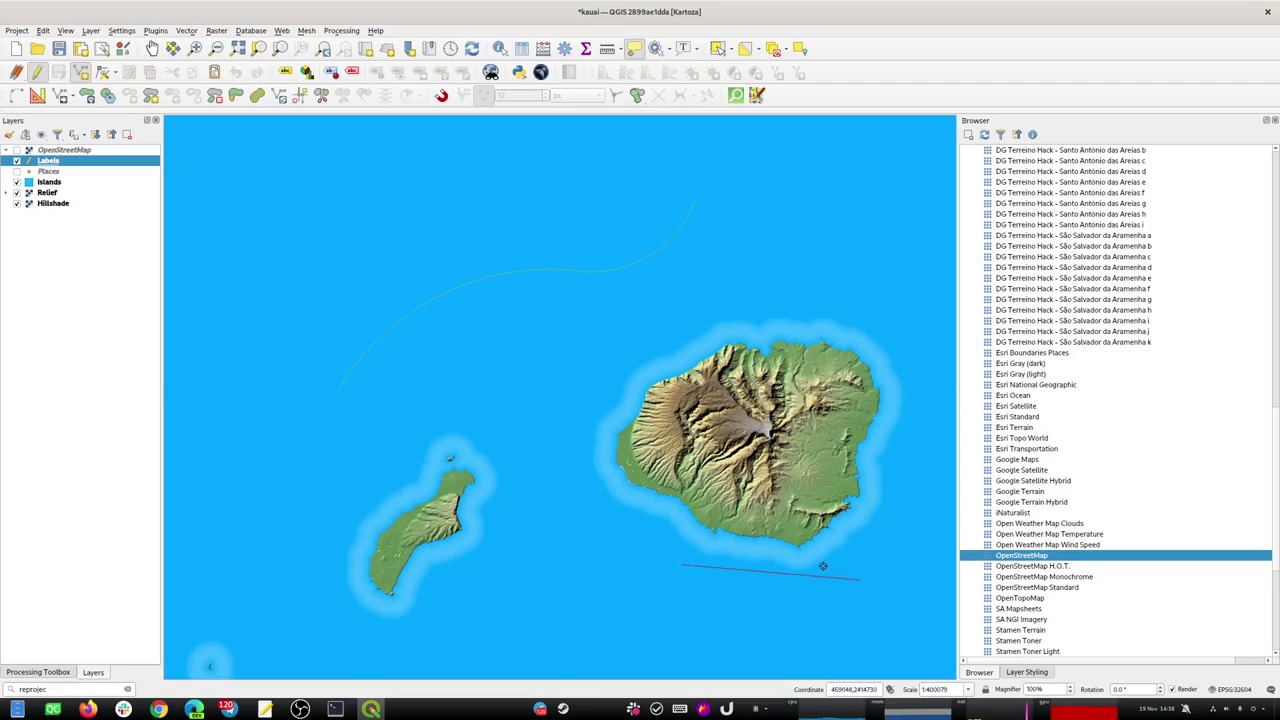
{"action": "right_click", "coordinate": [839, 591]}
{"action": "left_click", "coordinate": [17, 96]}
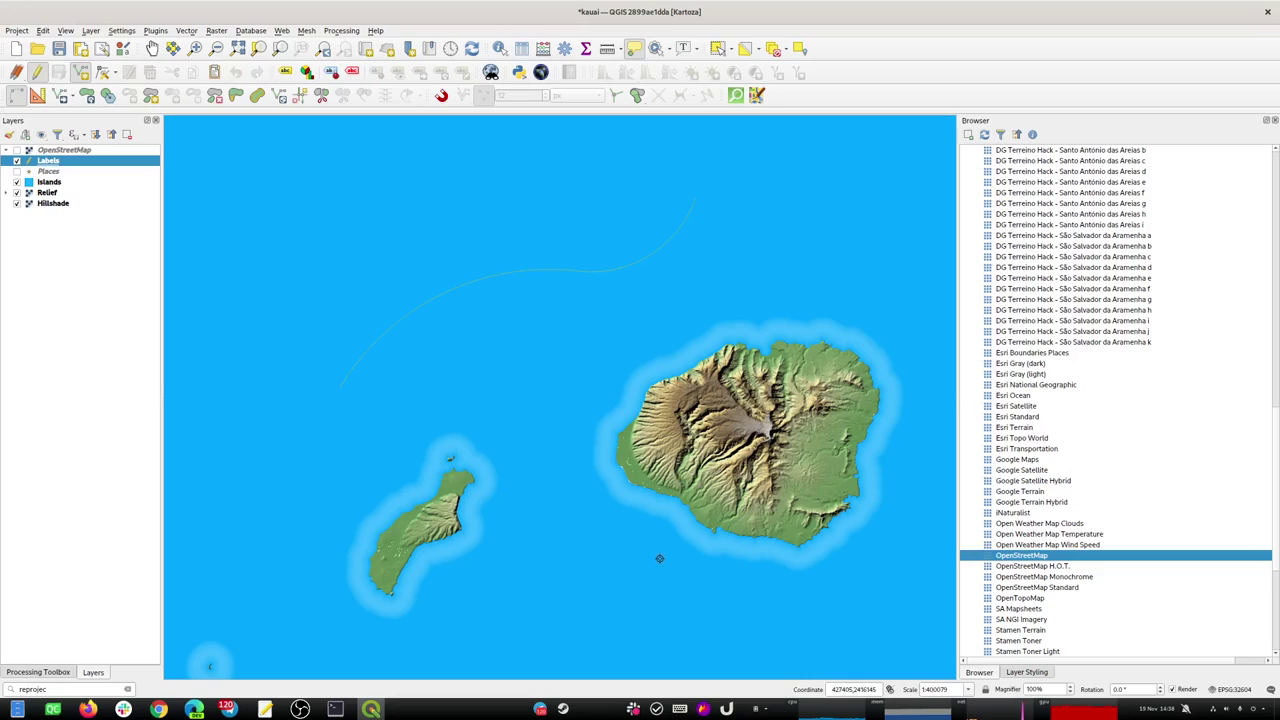
{"action": "left_click", "coordinate": [858, 568]}
{"action": "right_click", "coordinate": [858, 568]}
{"action": "left_click", "coordinate": [442, 467]}
{"action": "type", "text": "Kuau'i"}
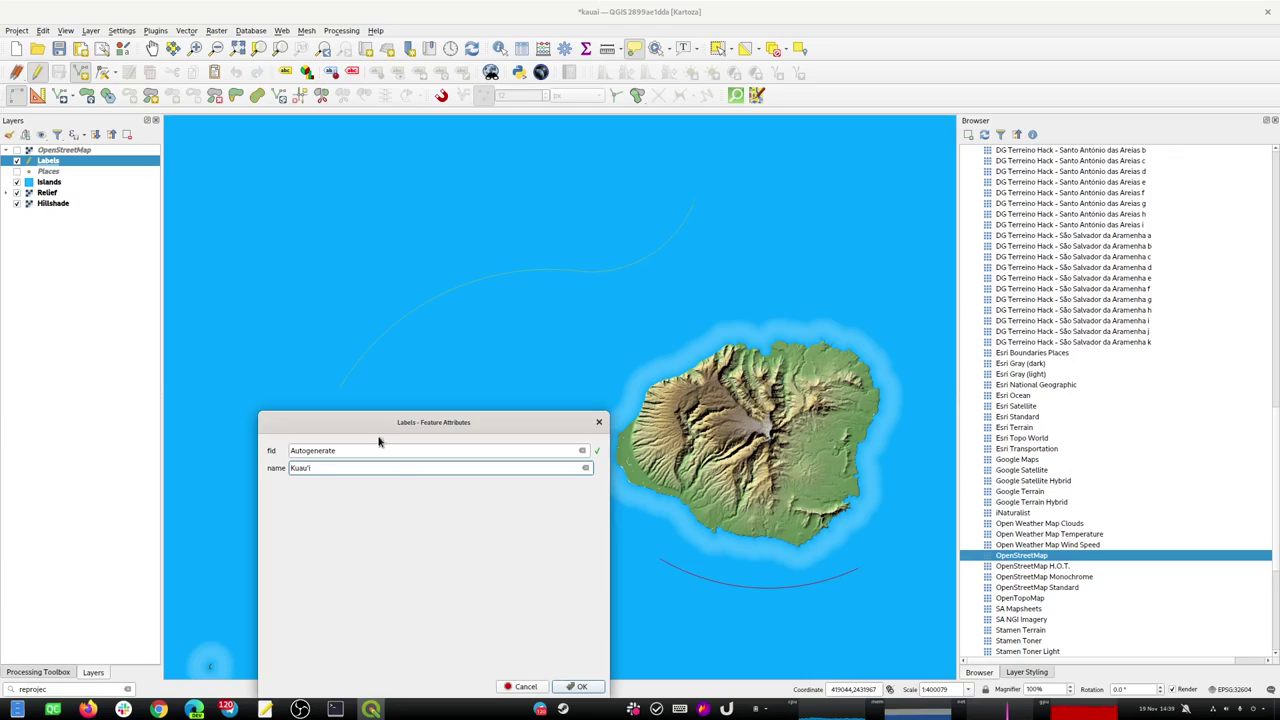
{"action": "left_click_drag", "start_coordinate": [369, 430], "coordinate": [373, 358]}
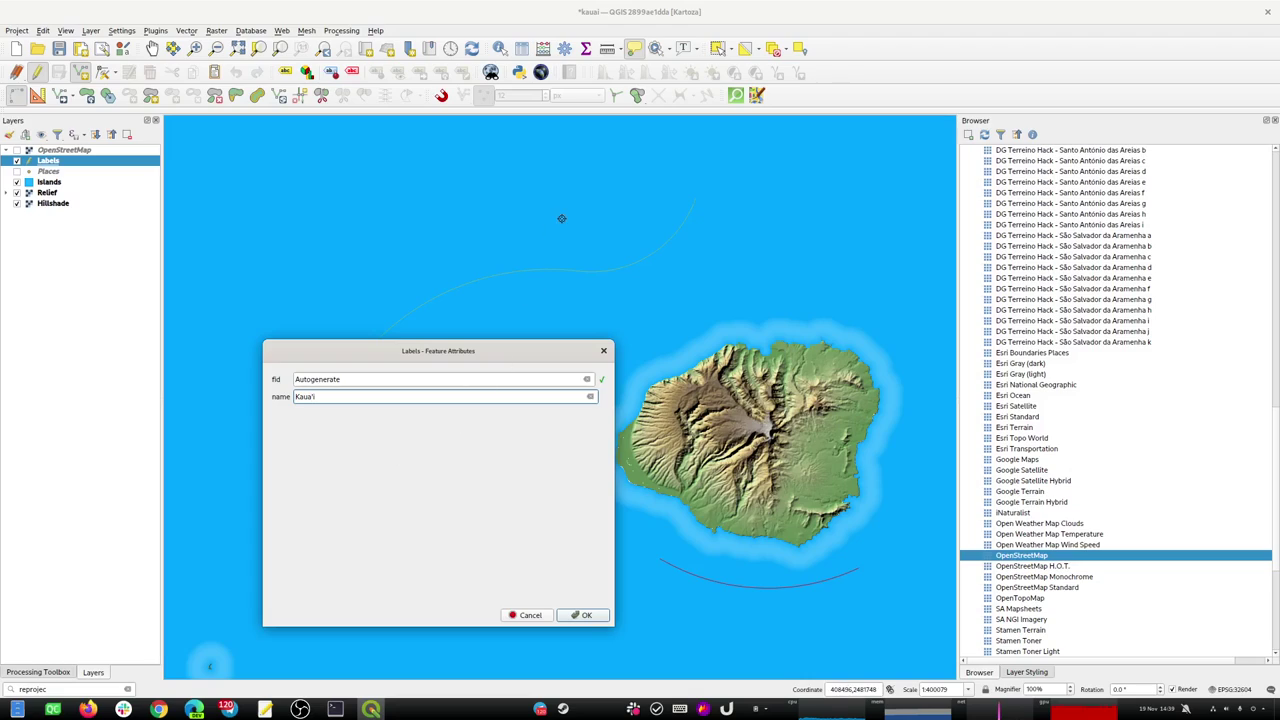
{"action": "left_click", "coordinate": [586, 615]}
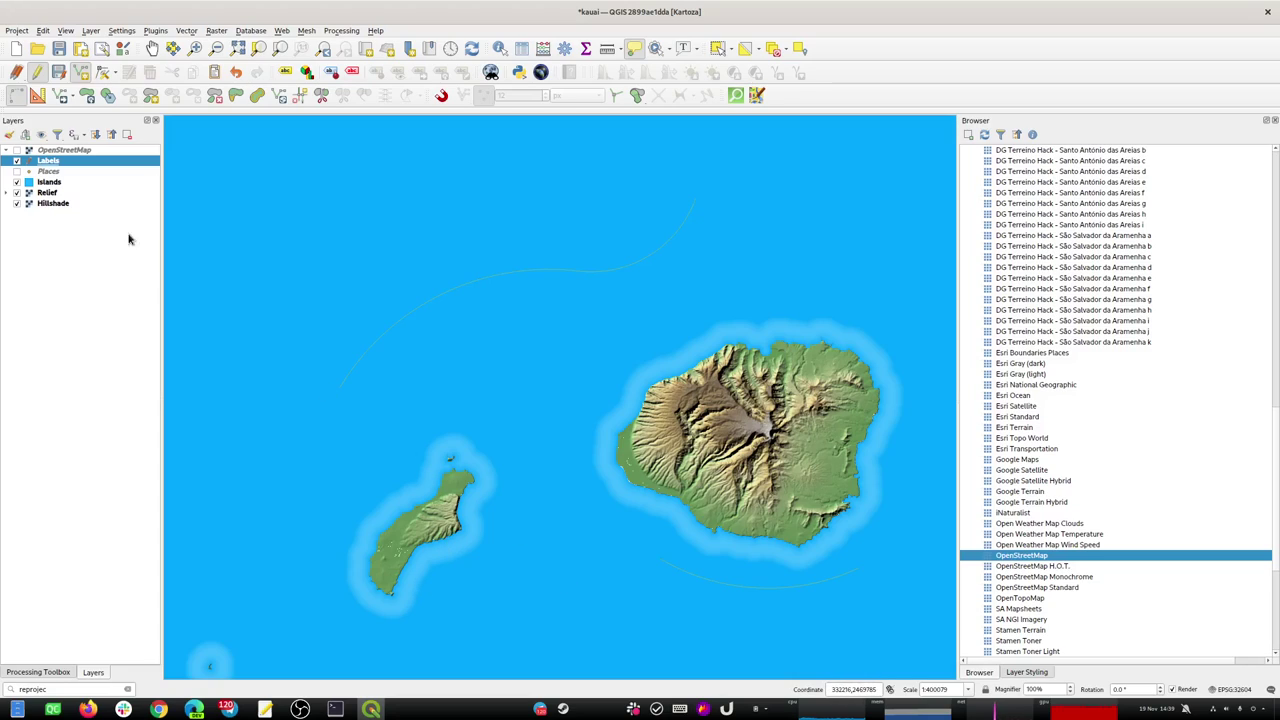
Show the OpenStreetMap layer and, in the Labels layer, digitize a curved line along Niihau's southeast coast named Ni'ihau.
{"action": "left_click", "coordinate": [16, 149]}
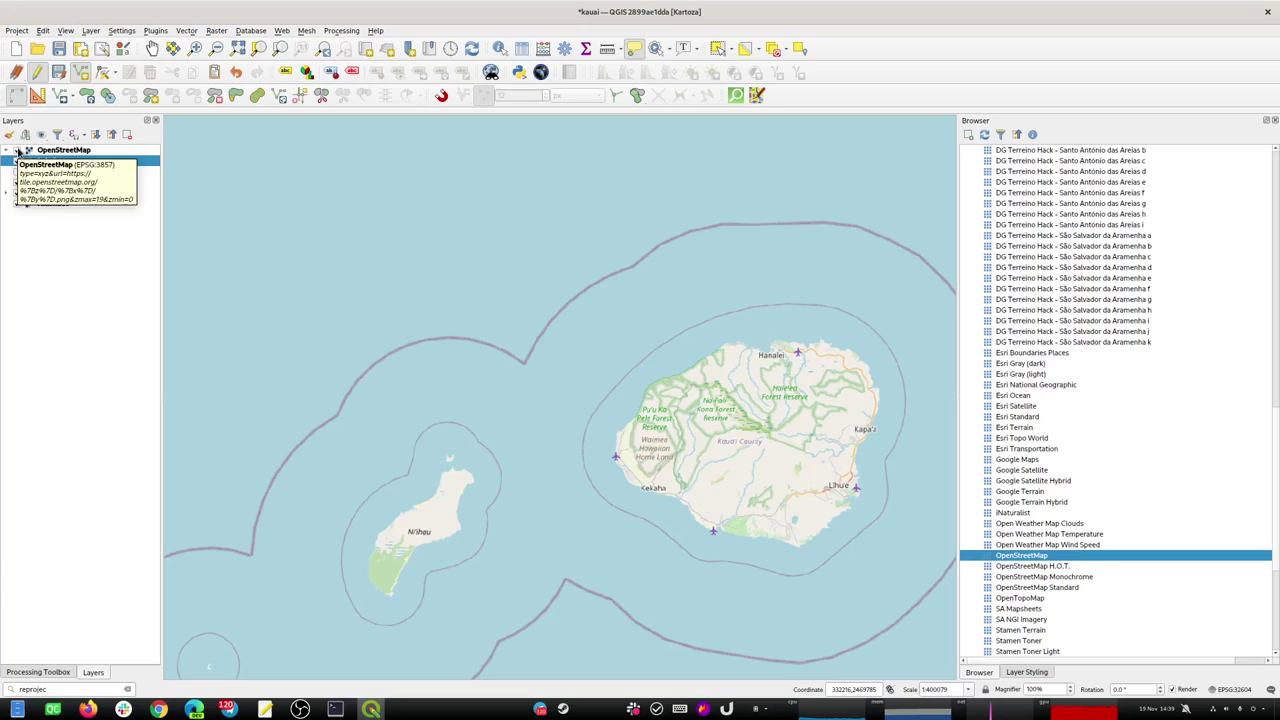
{"action": "left_click", "coordinate": [15, 152]}
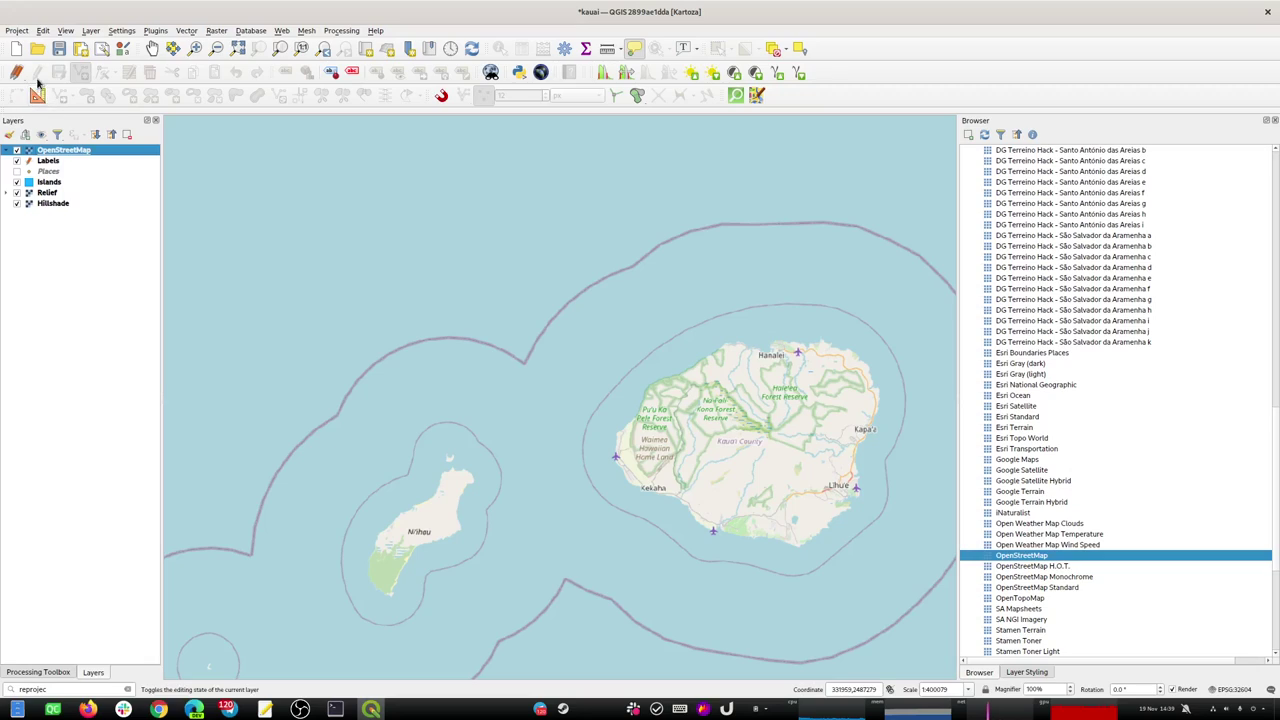
{"action": "left_click", "coordinate": [48, 162]}
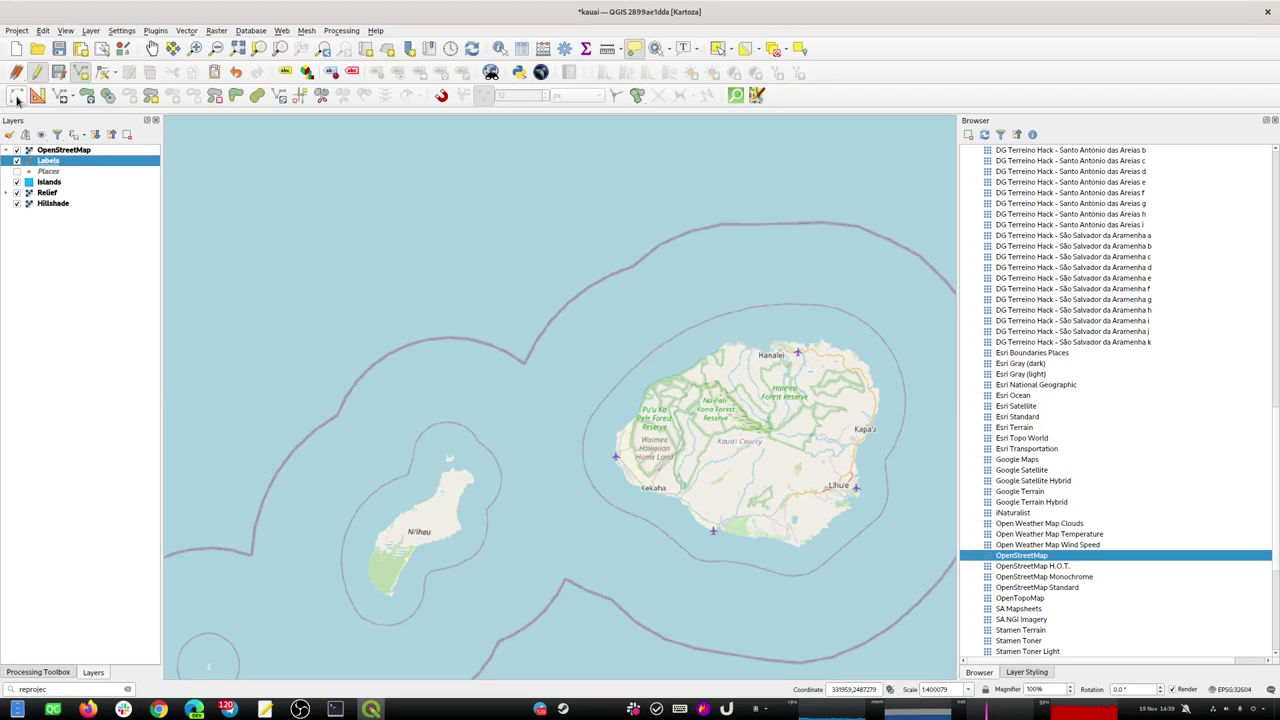
{"action": "left_click", "coordinate": [38, 74]}
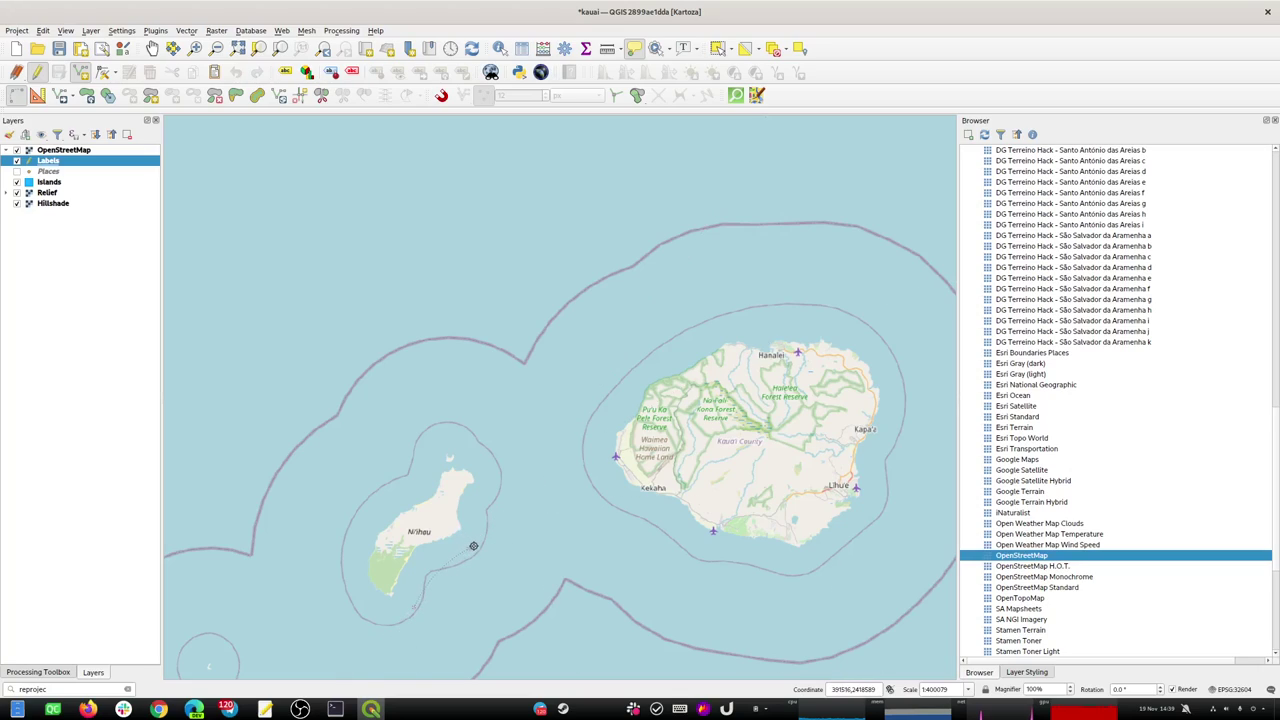
{"action": "right_click", "coordinate": [475, 548]}
{"action": "left_click", "coordinate": [437, 420]}
{"action": "type", "text": "Ni'ihau"}
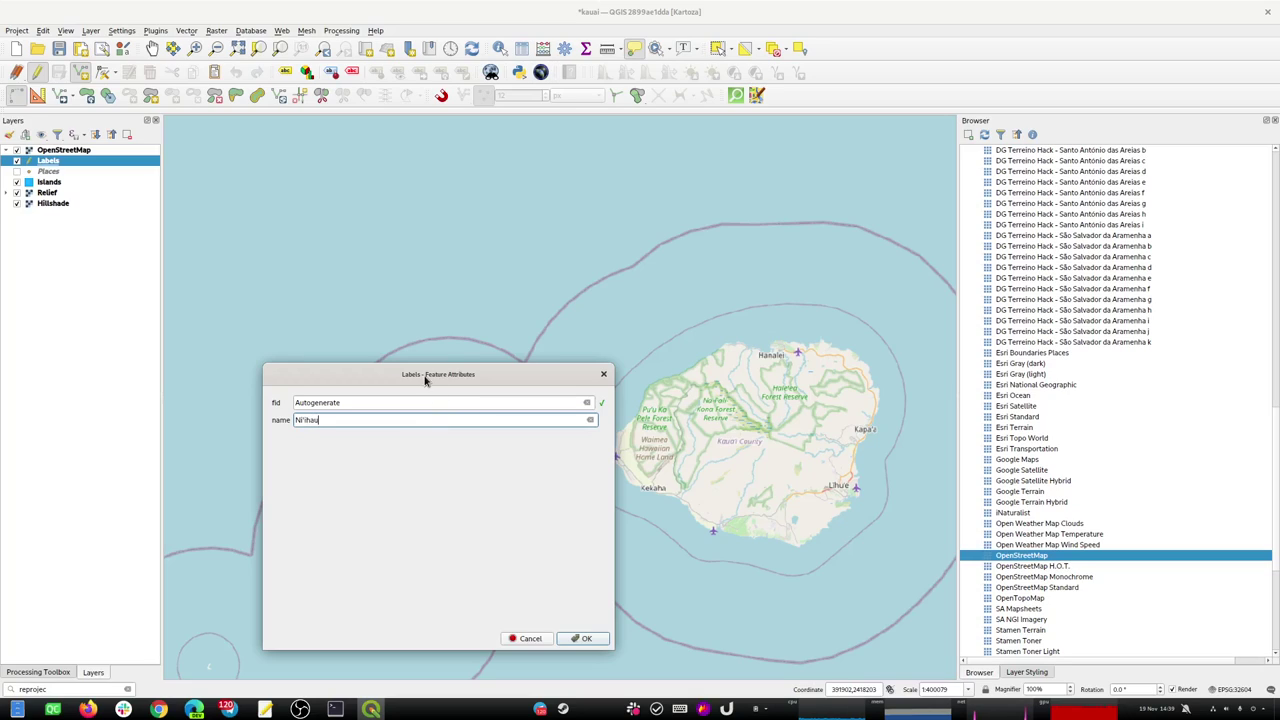
{"action": "left_click_drag", "start_coordinate": [424, 378], "coordinate": [662, 368]}
{"action": "left_click", "coordinate": [816, 631]}
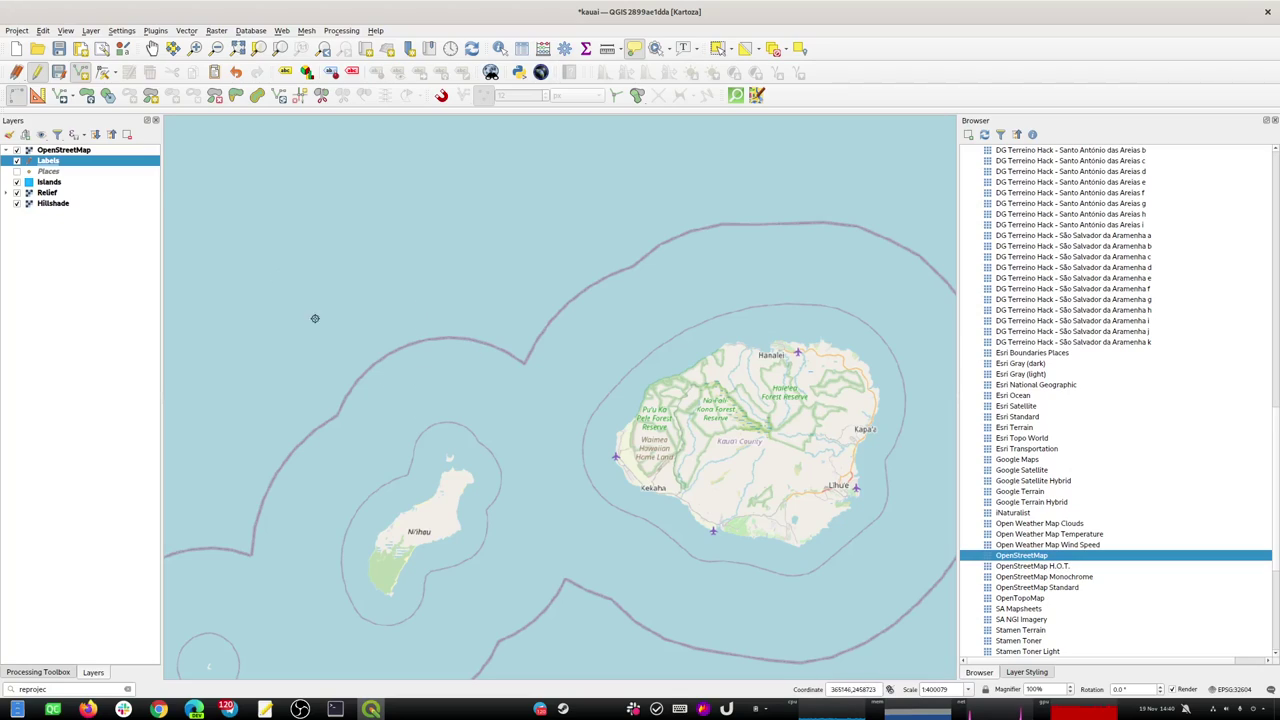
Save the Labels layer's edits and end its editing mode, and remove the OpenStreetMap layer from the project.
{"action": "left_click", "coordinate": [58, 72]}
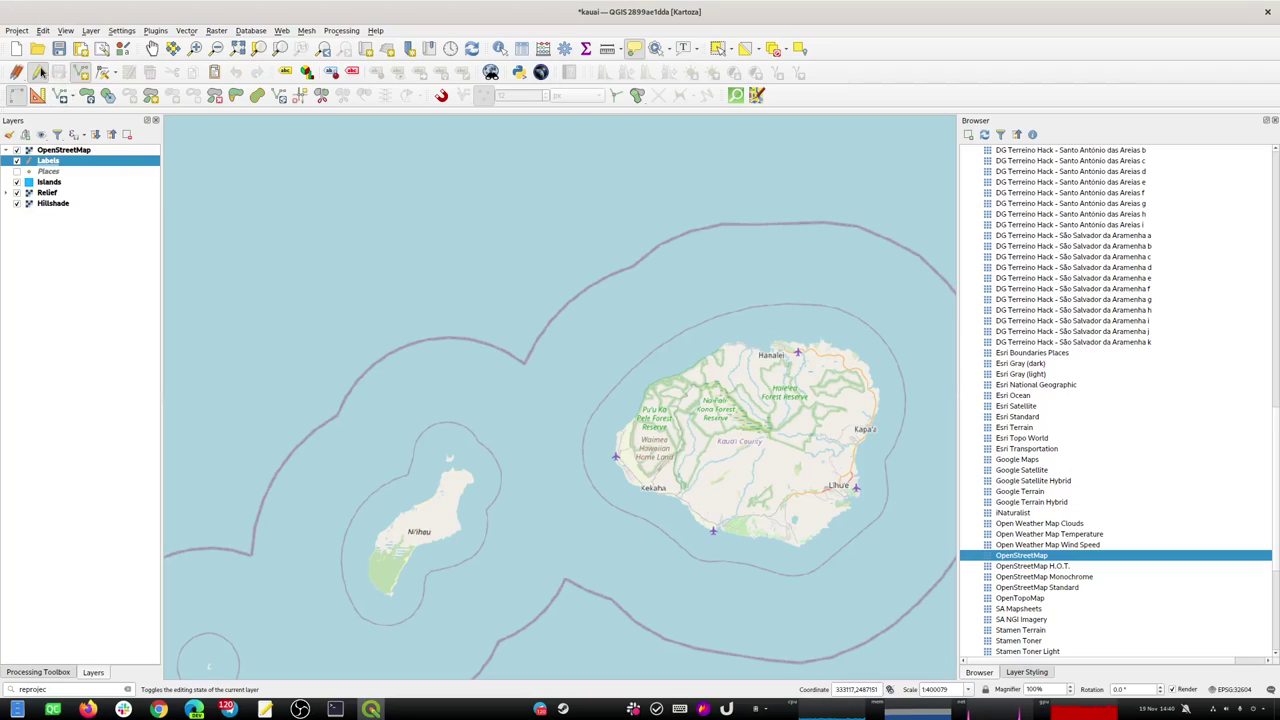
{"action": "left_click", "coordinate": [40, 72]}
{"action": "left_click", "coordinate": [55, 151]}
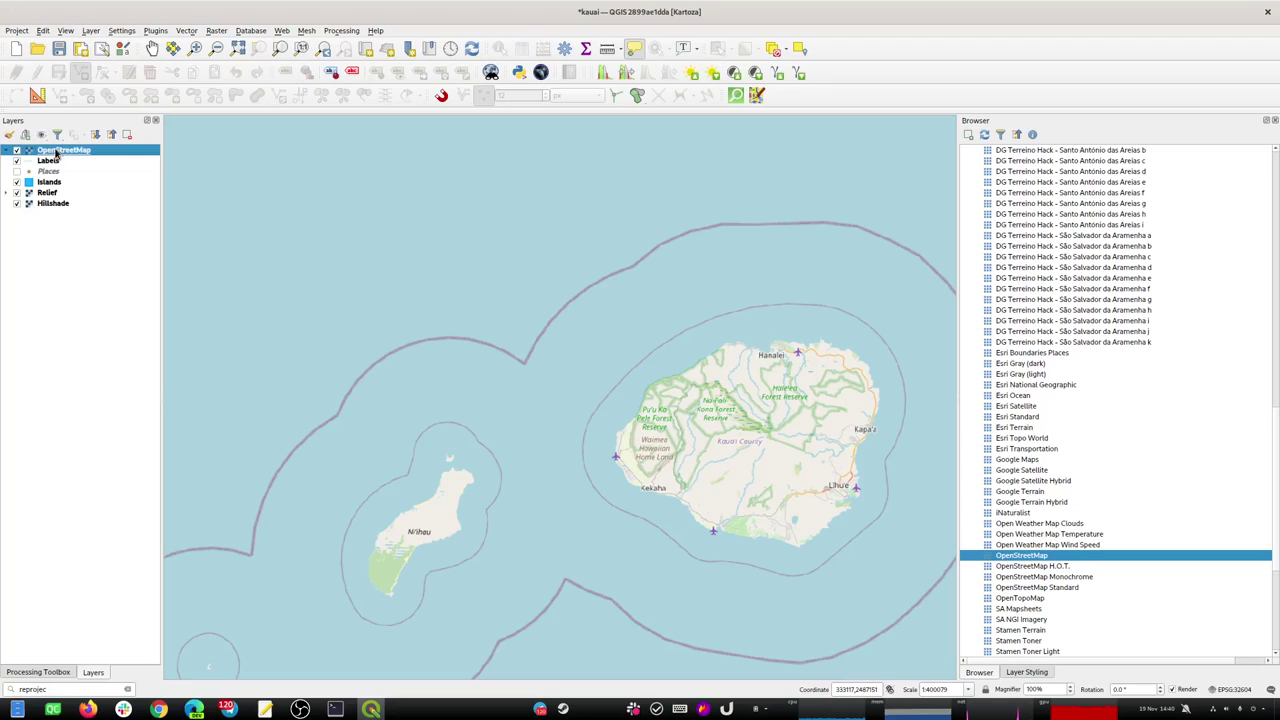
{"action": "key", "text": "ctrl+d"}
{"action": "key", "text": "Return"}
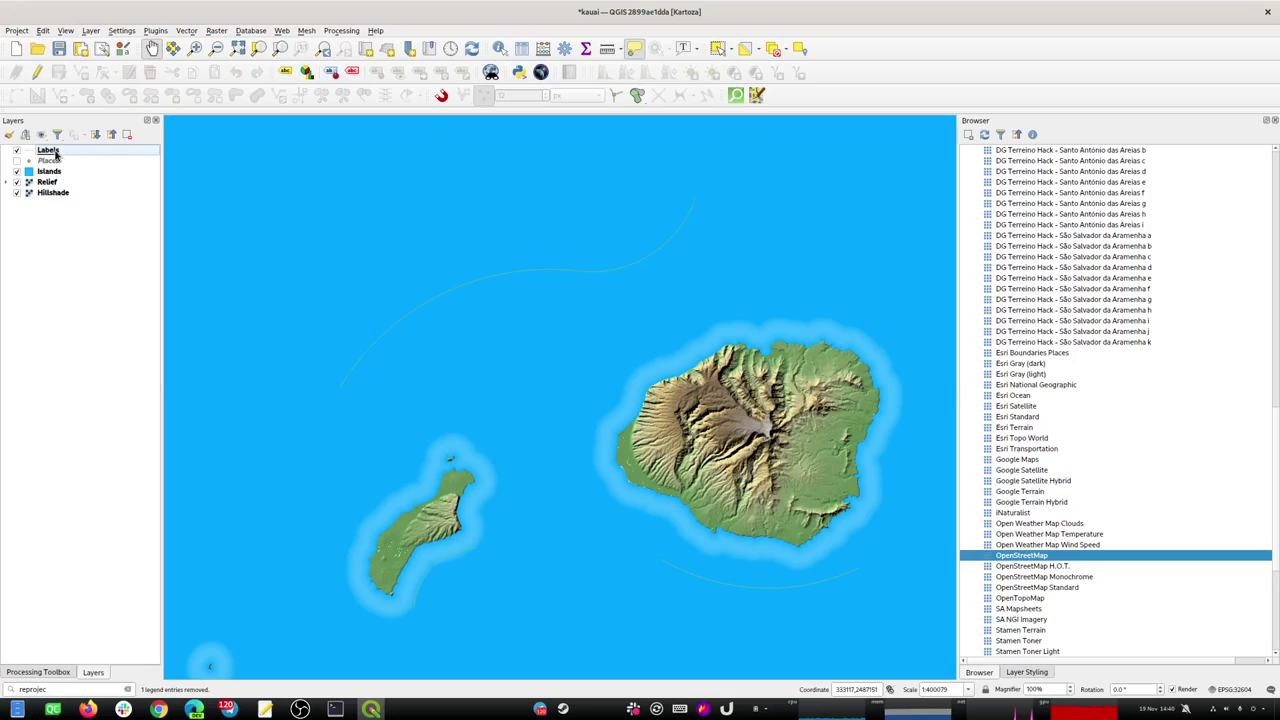
Turn on Single Labels for the Labels layer, using the name field as the label value.
{"action": "left_click", "coordinate": [55, 154]}
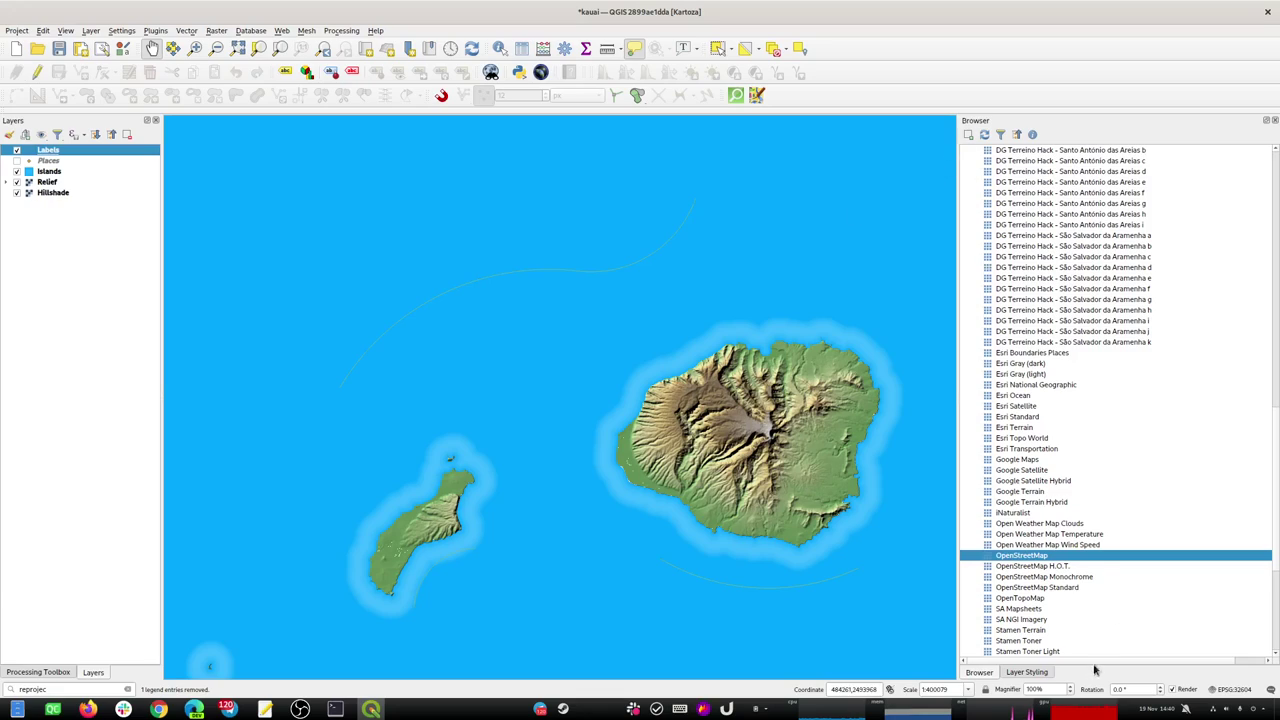
{"action": "left_click", "coordinate": [1030, 672]}
{"action": "left_click", "coordinate": [969, 176]}
{"action": "left_click", "coordinate": [1110, 152]}
{"action": "left_click", "coordinate": [1115, 165]}
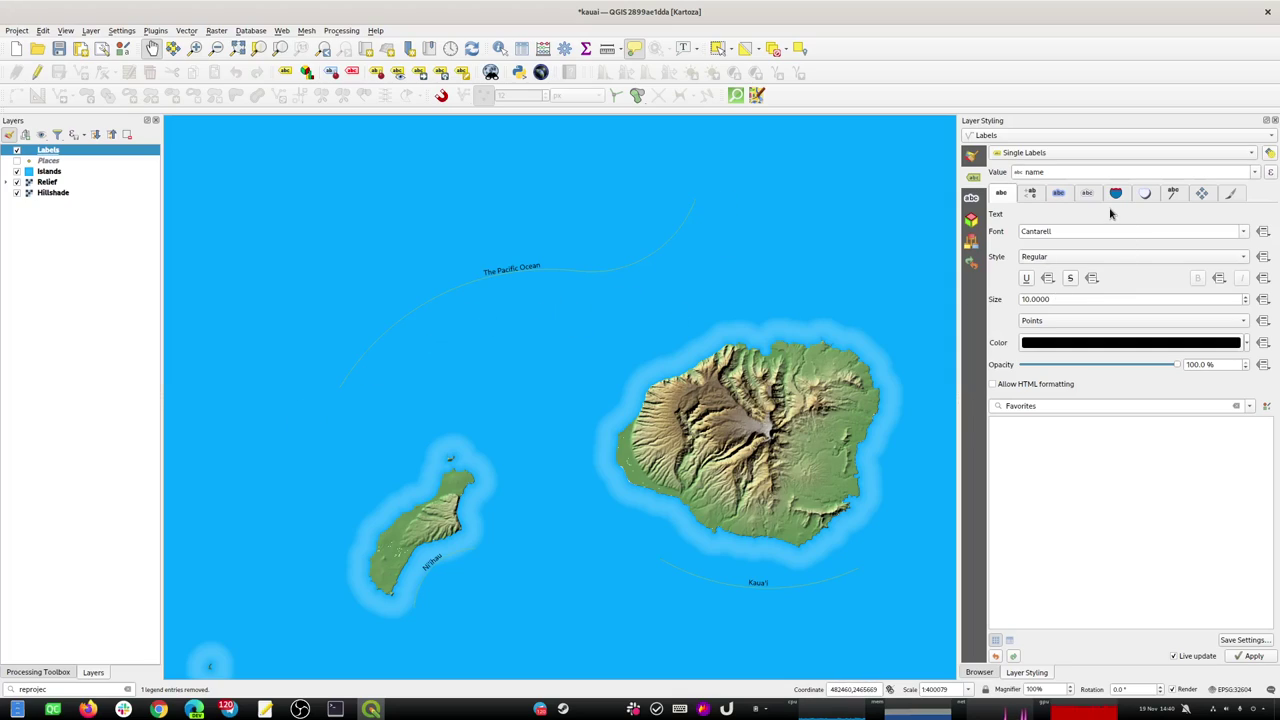
Set the label placement mode of the Labels layer to Curved.
{"action": "left_click", "coordinate": [1203, 194]}
{"action": "left_click", "coordinate": [1063, 274]}
{"action": "left_click", "coordinate": [1055, 290]}
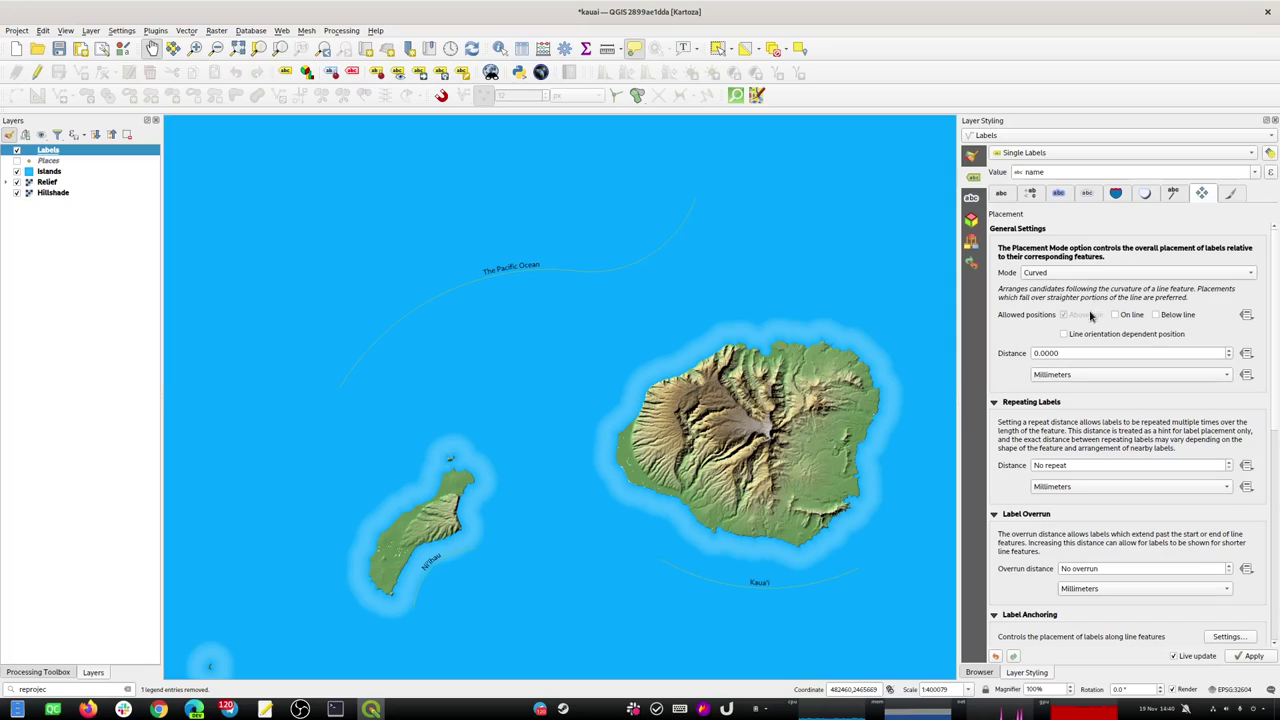
Examine the available fonts that follow Cantarell alphabetically for the Labels layer's text.
{"action": "left_click", "coordinate": [1001, 194]}
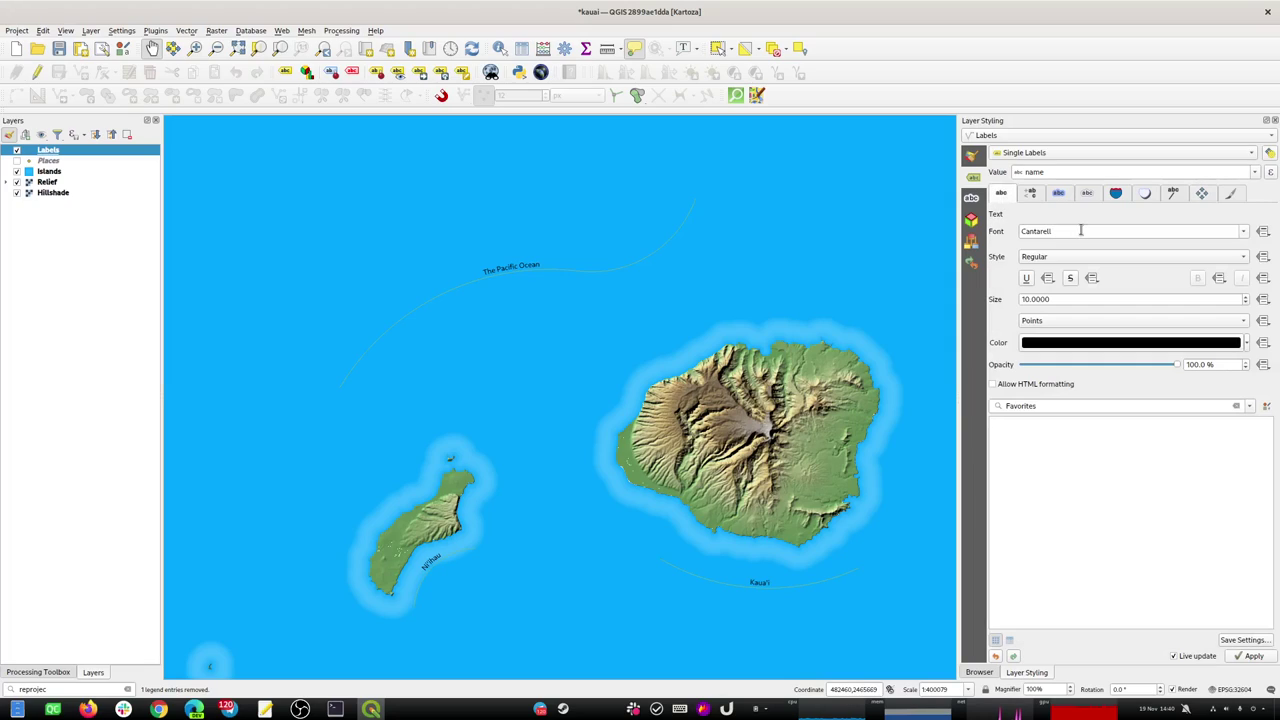
{"action": "left_click", "coordinate": [1243, 231]}
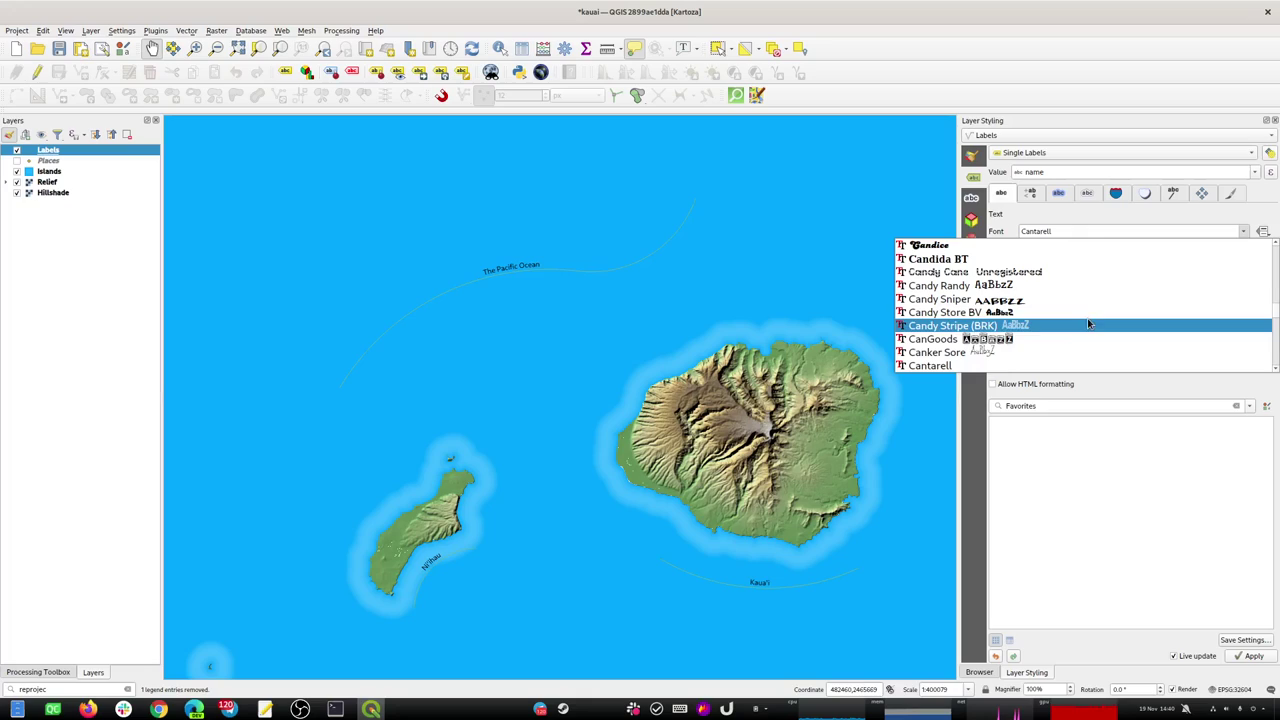
{"action": "scroll", "coordinate": [1060, 343], "scroll_direction": "down", "scroll_amount": 3}
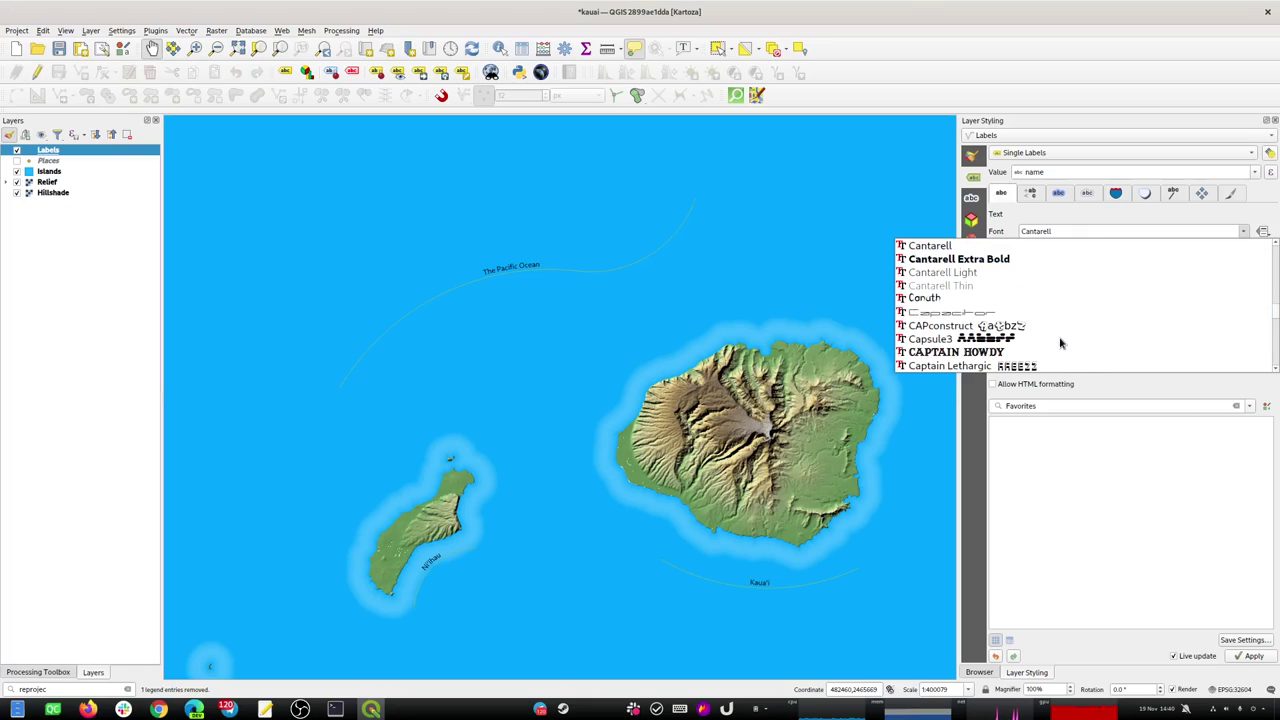
{"action": "scroll", "coordinate": [1060, 343], "scroll_direction": "down", "scroll_amount": 2}
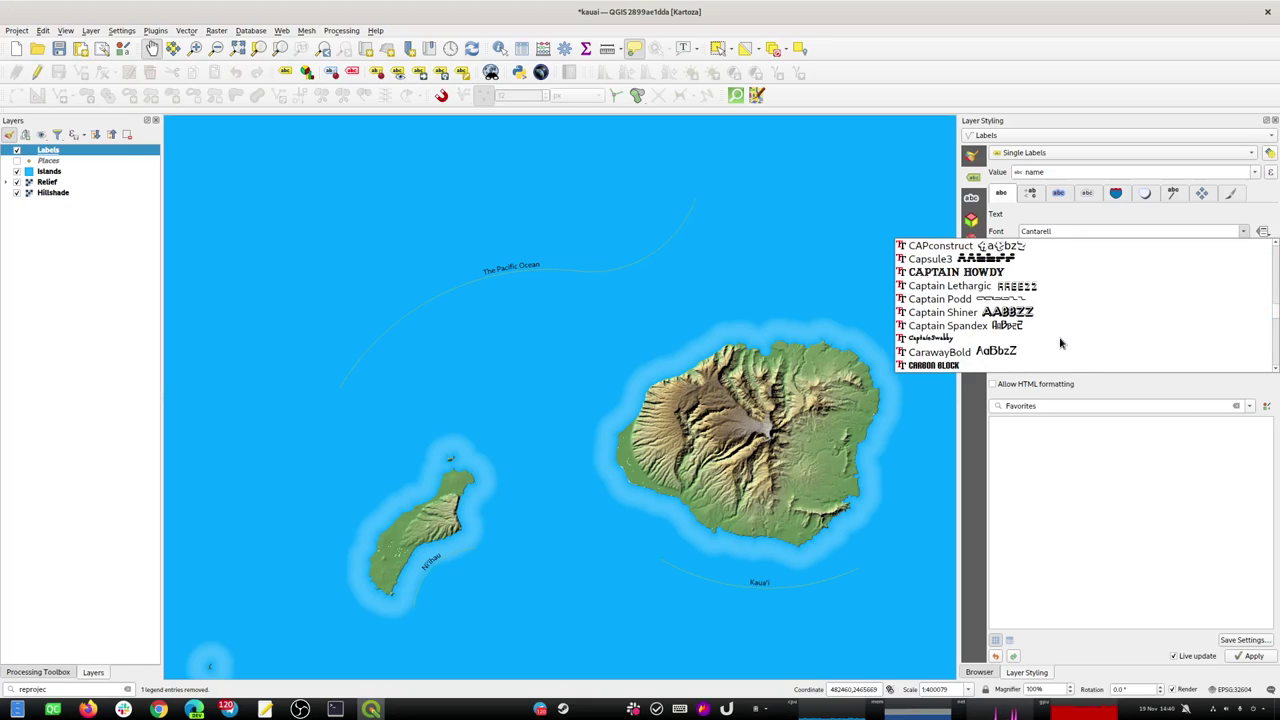
{"action": "scroll", "coordinate": [1060, 343], "scroll_direction": "up", "scroll_amount": 2}
{"action": "scroll", "coordinate": [1060, 343], "scroll_direction": "up", "scroll_amount": 1}
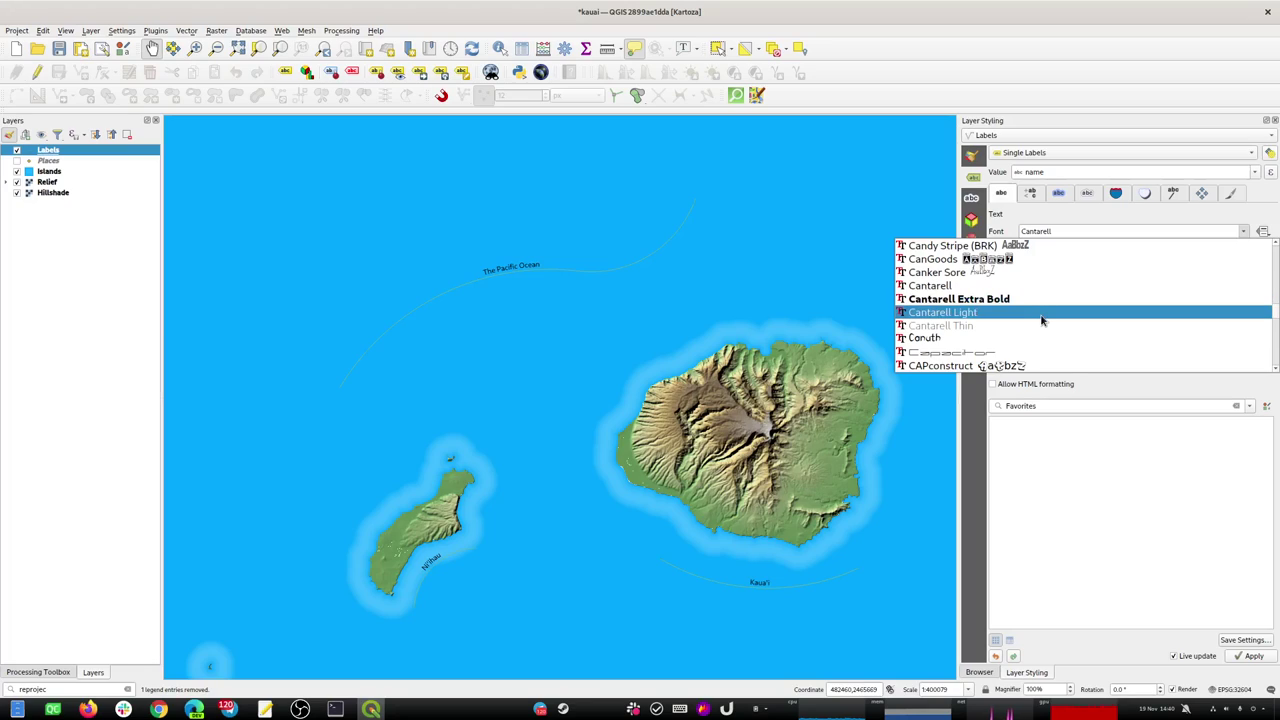
{"action": "scroll", "coordinate": [1047, 330], "scroll_direction": "down", "scroll_amount": 3}
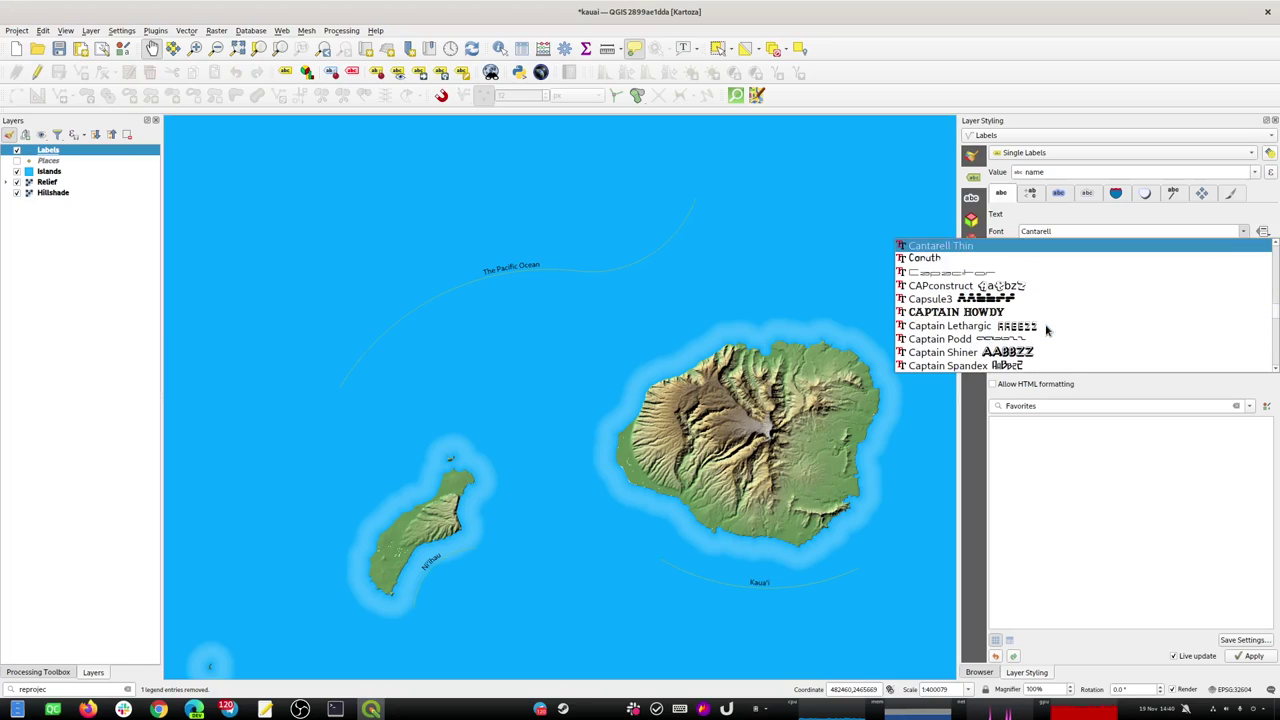
{"action": "scroll", "coordinate": [1047, 330], "scroll_direction": "down", "scroll_amount": 1}
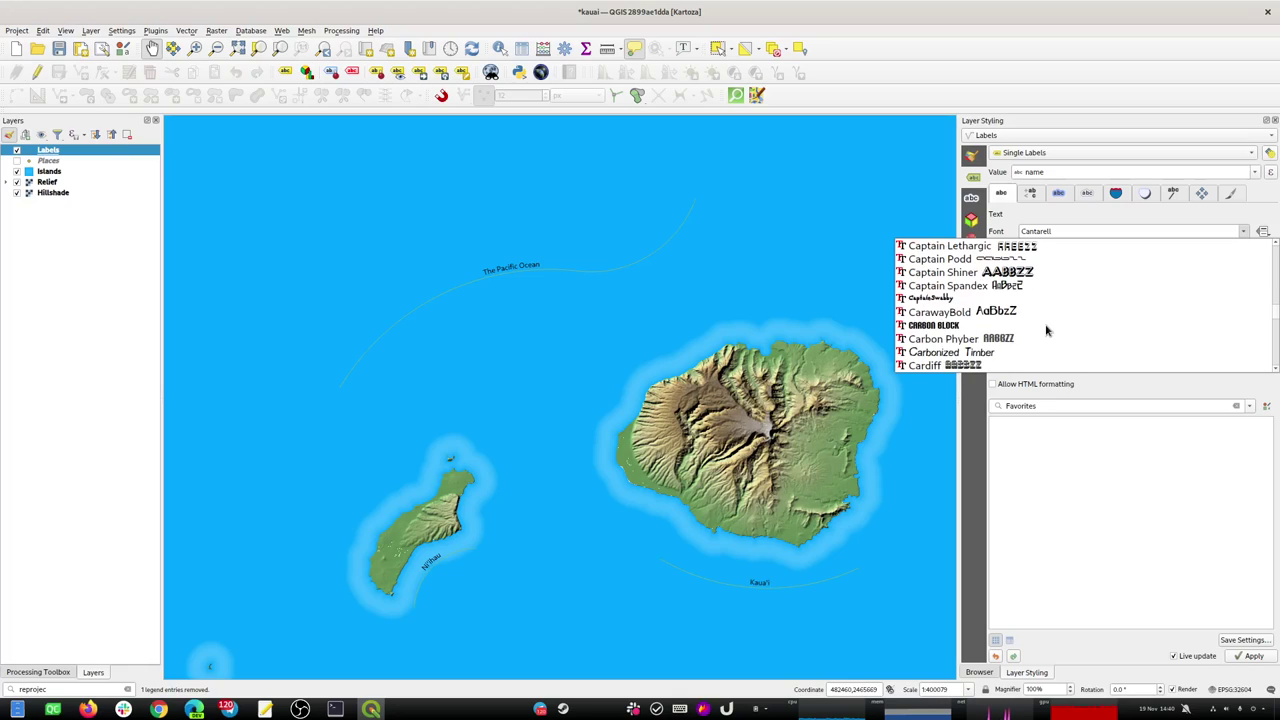
{"action": "scroll", "coordinate": [1047, 330], "scroll_direction": "down", "scroll_amount": 1}
{"action": "scroll", "coordinate": [1047, 330], "scroll_direction": "down", "scroll_amount": 1}
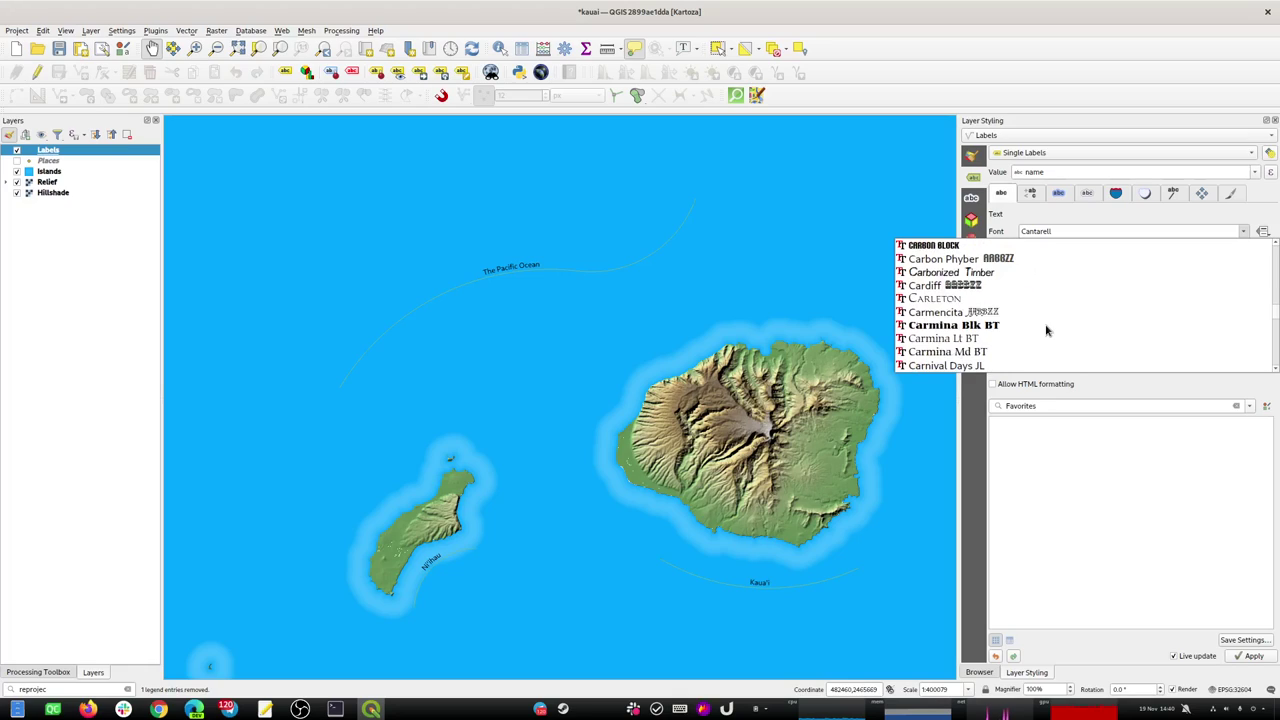
{"action": "scroll", "coordinate": [1047, 330], "scroll_direction": "down", "scroll_amount": 2}
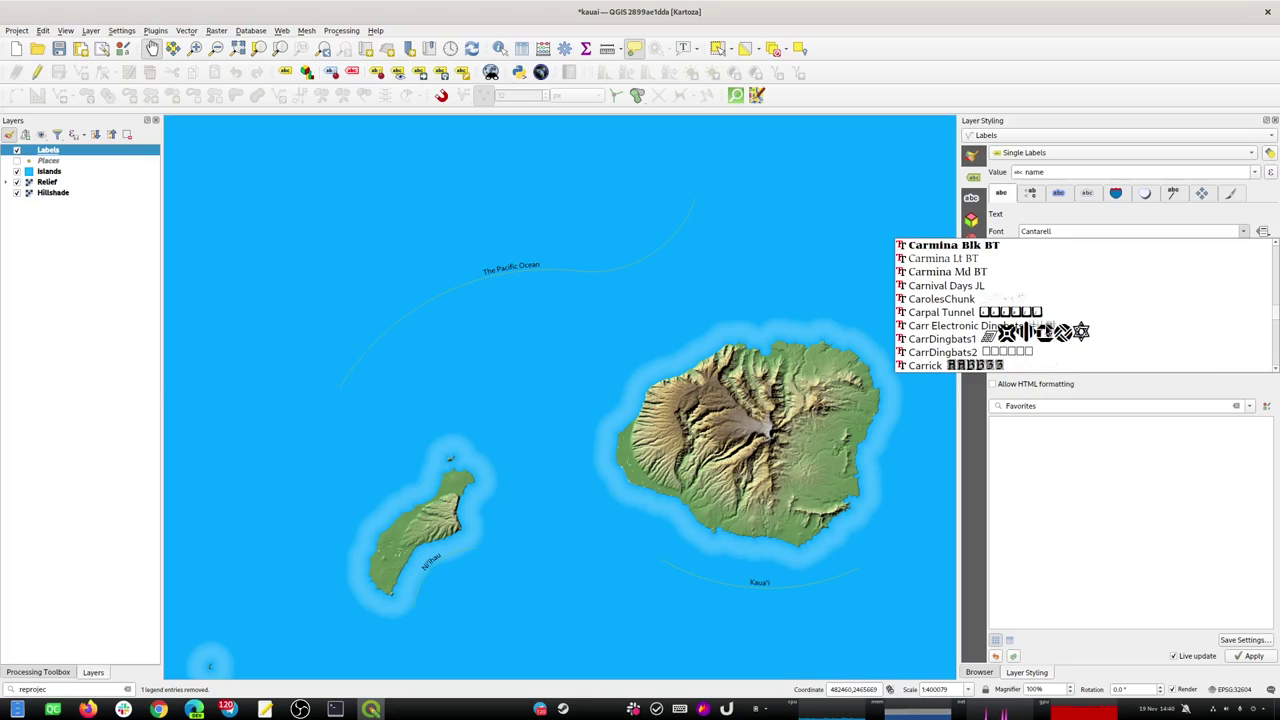
Set the Labels layer's text font to CaslonOldFace Hv BT and its size to 32 points.
{"action": "scroll", "coordinate": [1047, 330], "scroll_direction": "down", "scroll_amount": 2}
{"action": "scroll", "coordinate": [1047, 330], "scroll_direction": "down", "scroll_amount": 1}
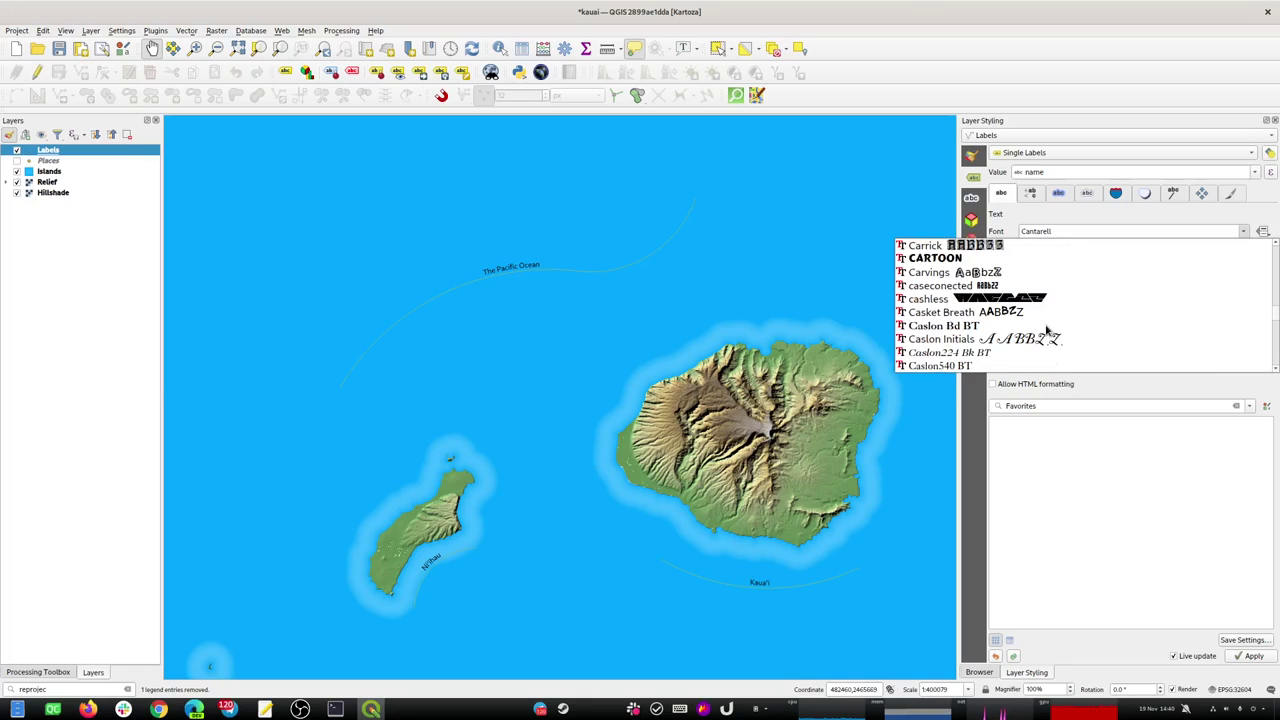
{"action": "scroll", "coordinate": [1047, 330], "scroll_direction": "down", "scroll_amount": 2}
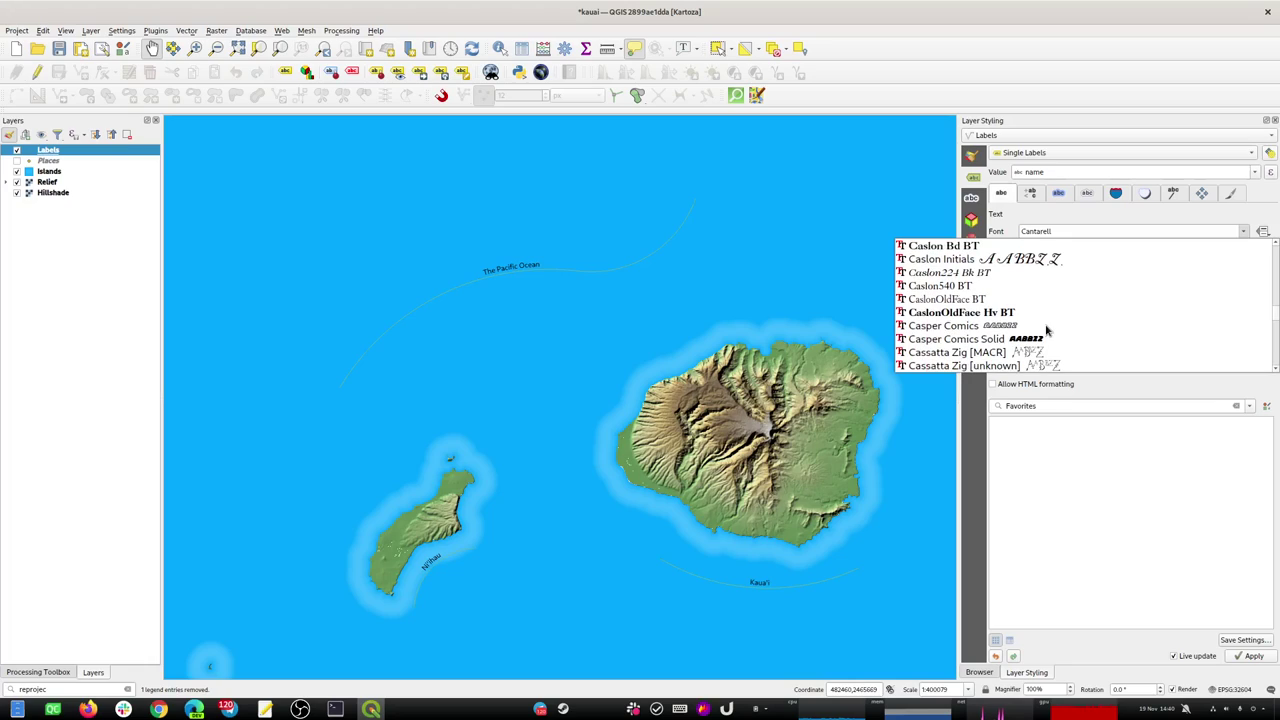
{"action": "left_click", "coordinate": [985, 312]}
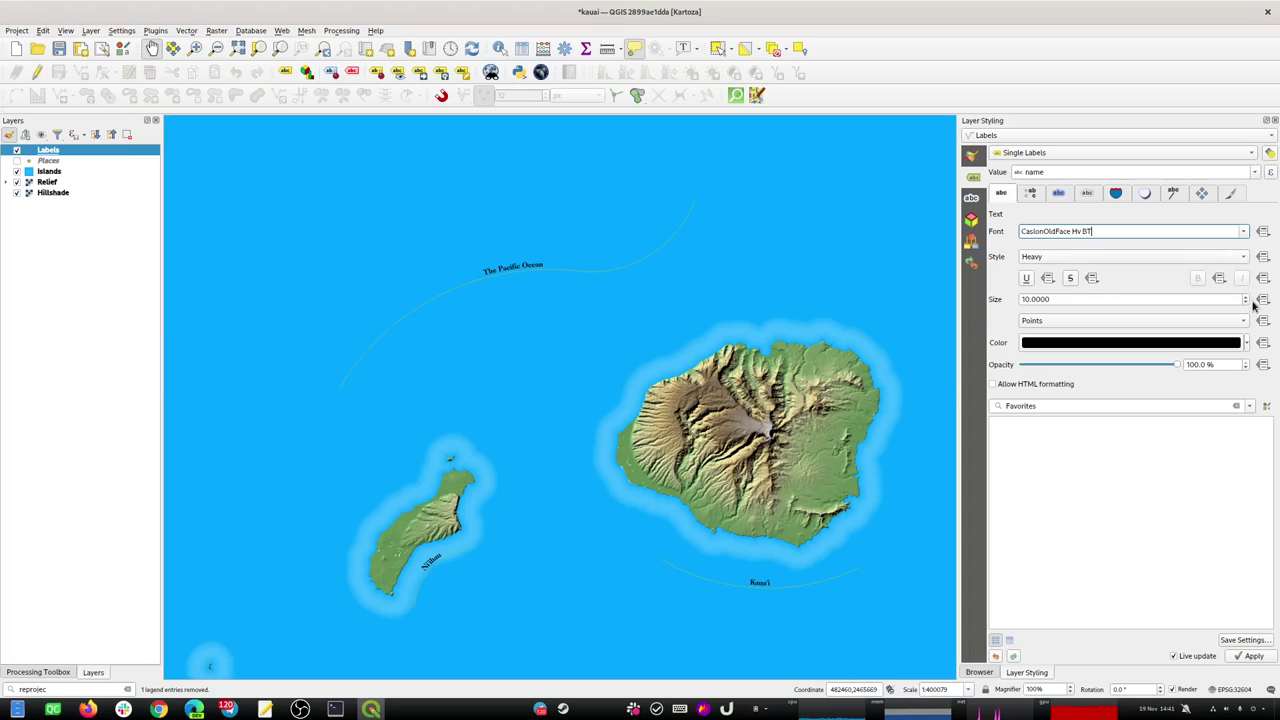
{"action": "left_click_drag", "start_coordinate": [1246, 298], "coordinate": [1246, 298]}
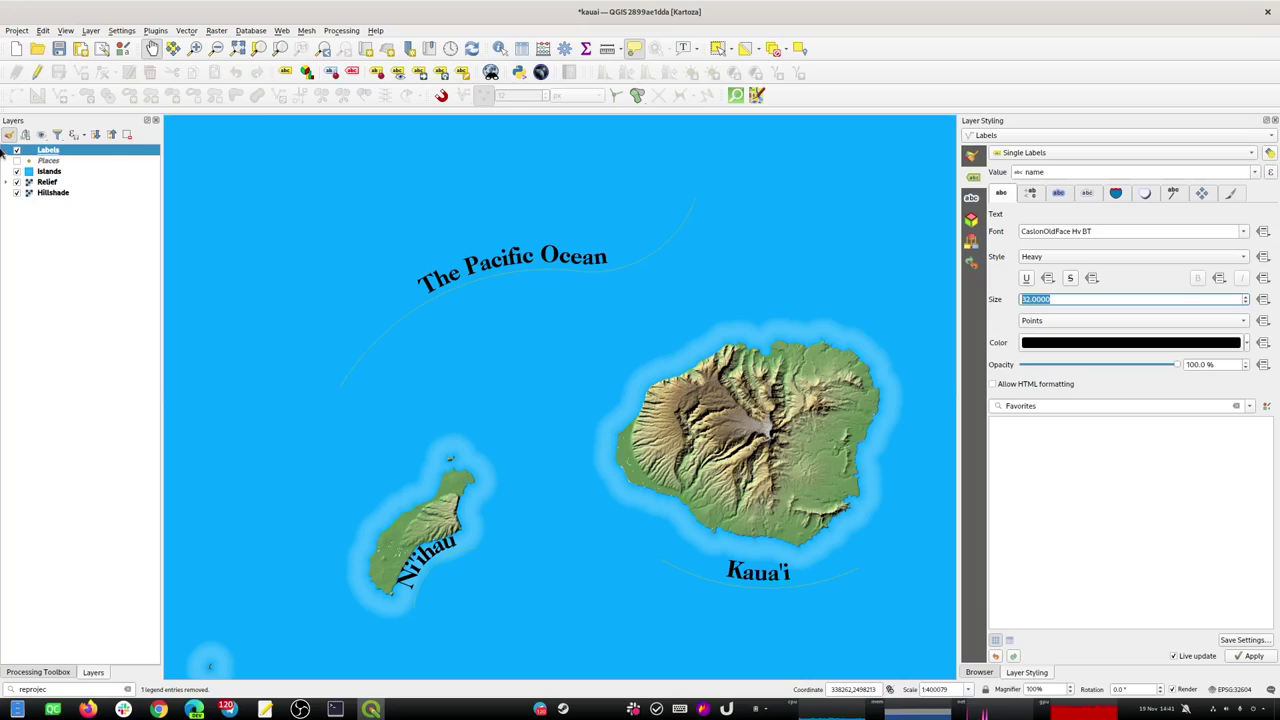
Open the Labels layer's attribute table and make it editable.
{"action": "left_click", "coordinate": [35, 155]}
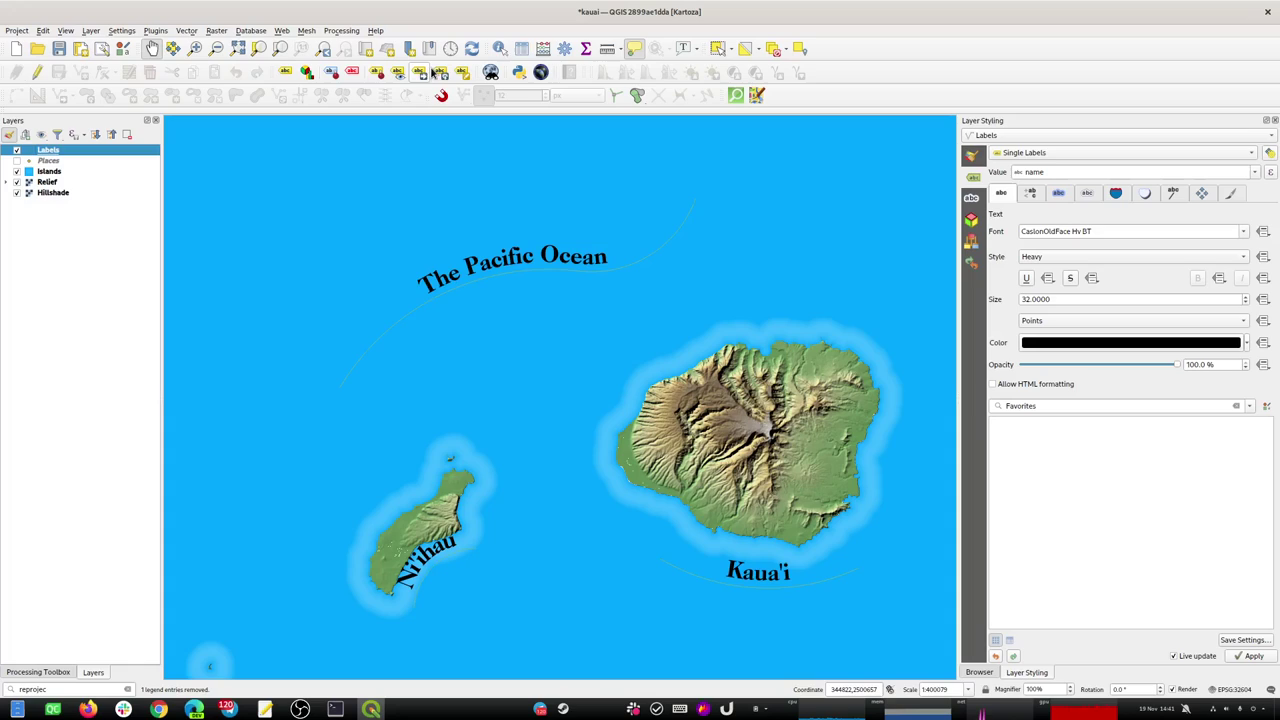
{"action": "left_click", "coordinate": [522, 48]}
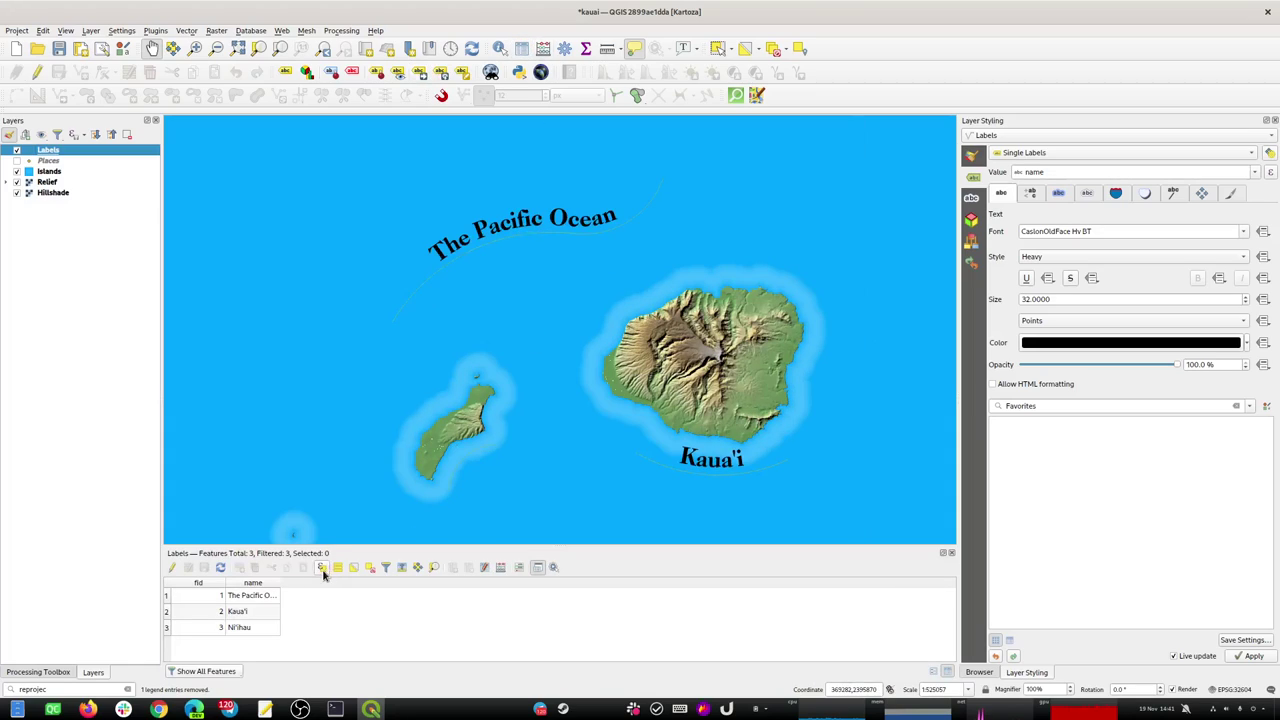
{"action": "left_click", "coordinate": [173, 567]}
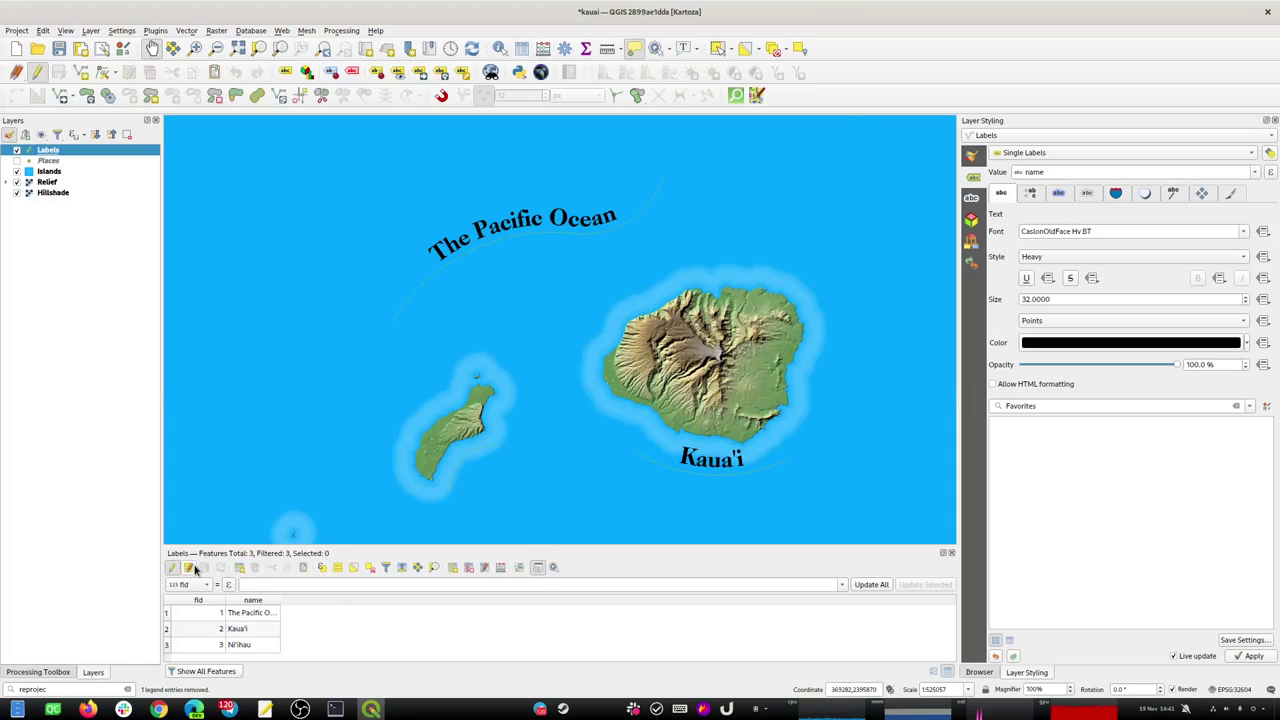
Create a whole number (integer) field named font_size with the value 32 for all features using the field calculator, and save the edits.
{"action": "left_click", "coordinate": [486, 568]}
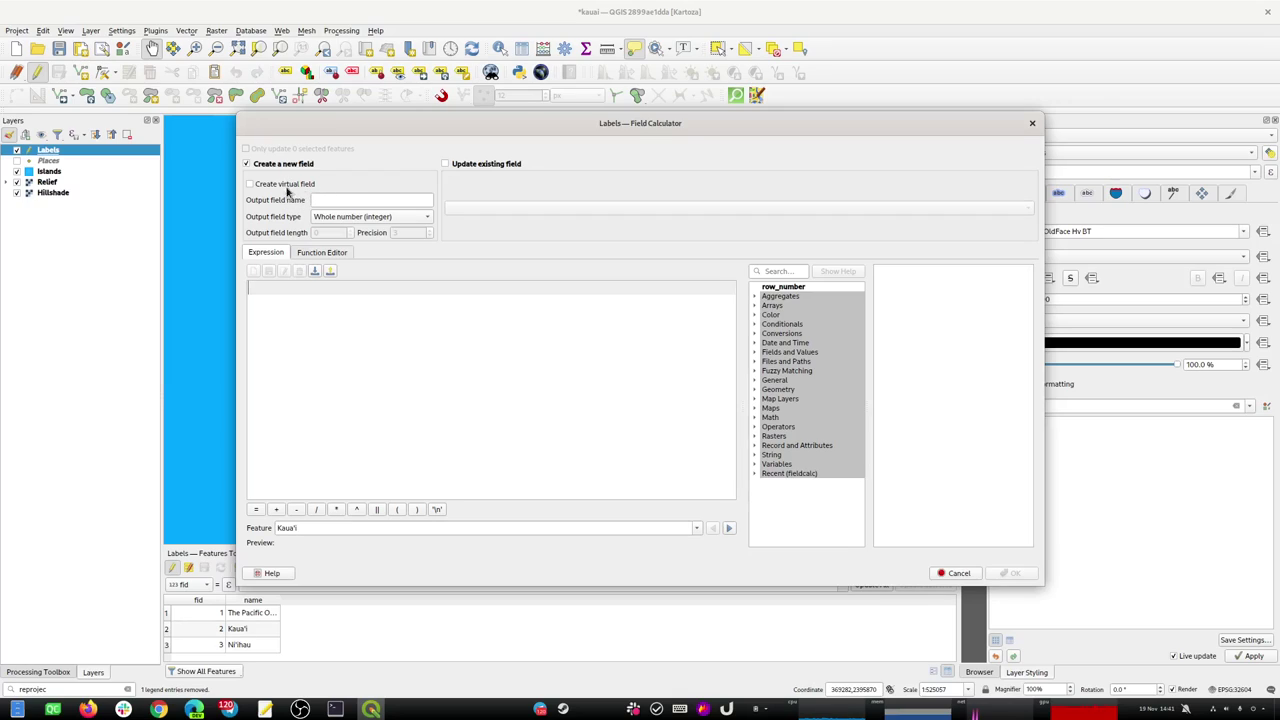
{"action": "left_click", "coordinate": [327, 202]}
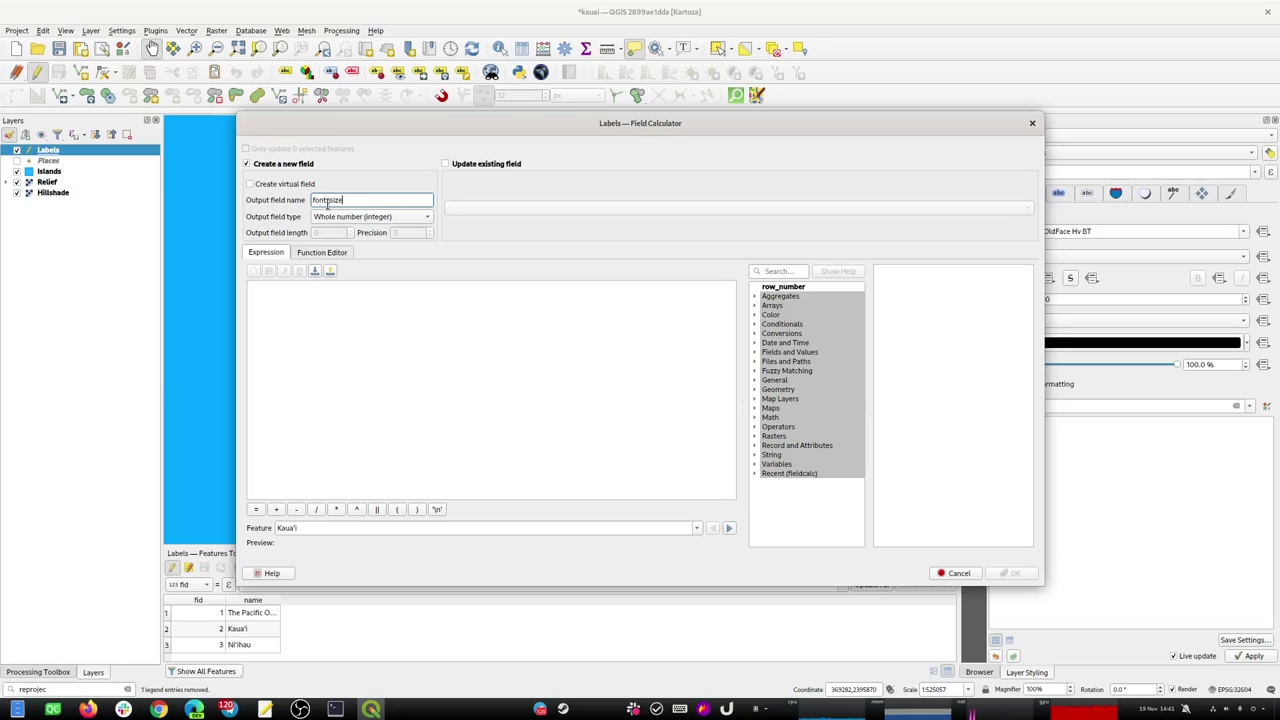
{"action": "type", "text": "font_size"}
{"action": "left_click", "coordinate": [371, 217]}
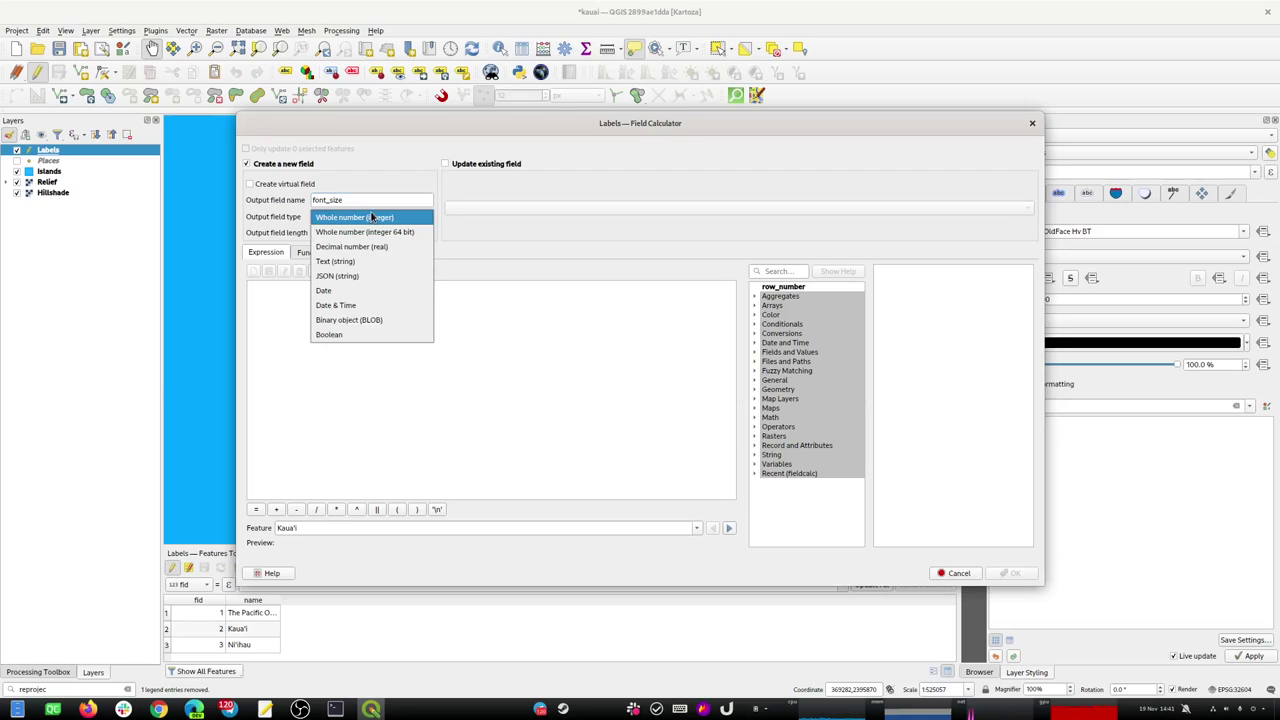
{"action": "left_click", "coordinate": [371, 217]}
{"action": "left_click", "coordinate": [321, 318]}
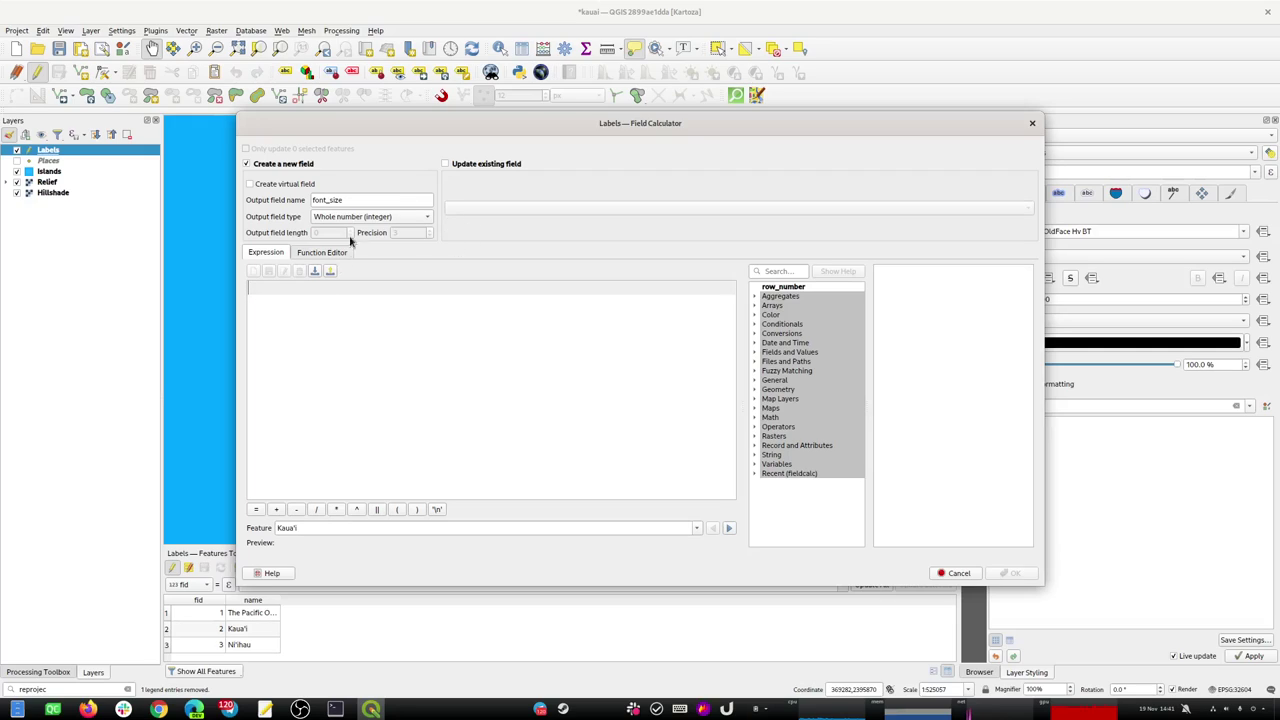
{"action": "left_click_drag", "start_coordinate": [548, 132], "coordinate": [437, 132]}
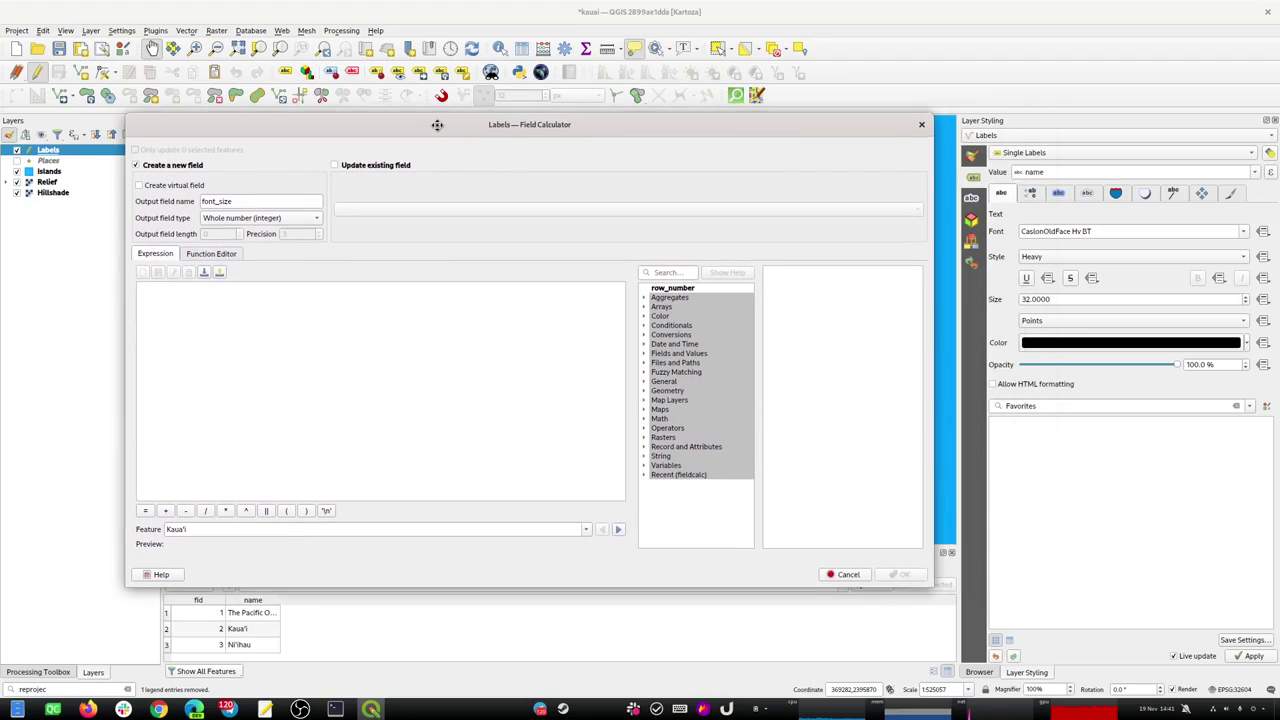
{"action": "type", "text": "32"}
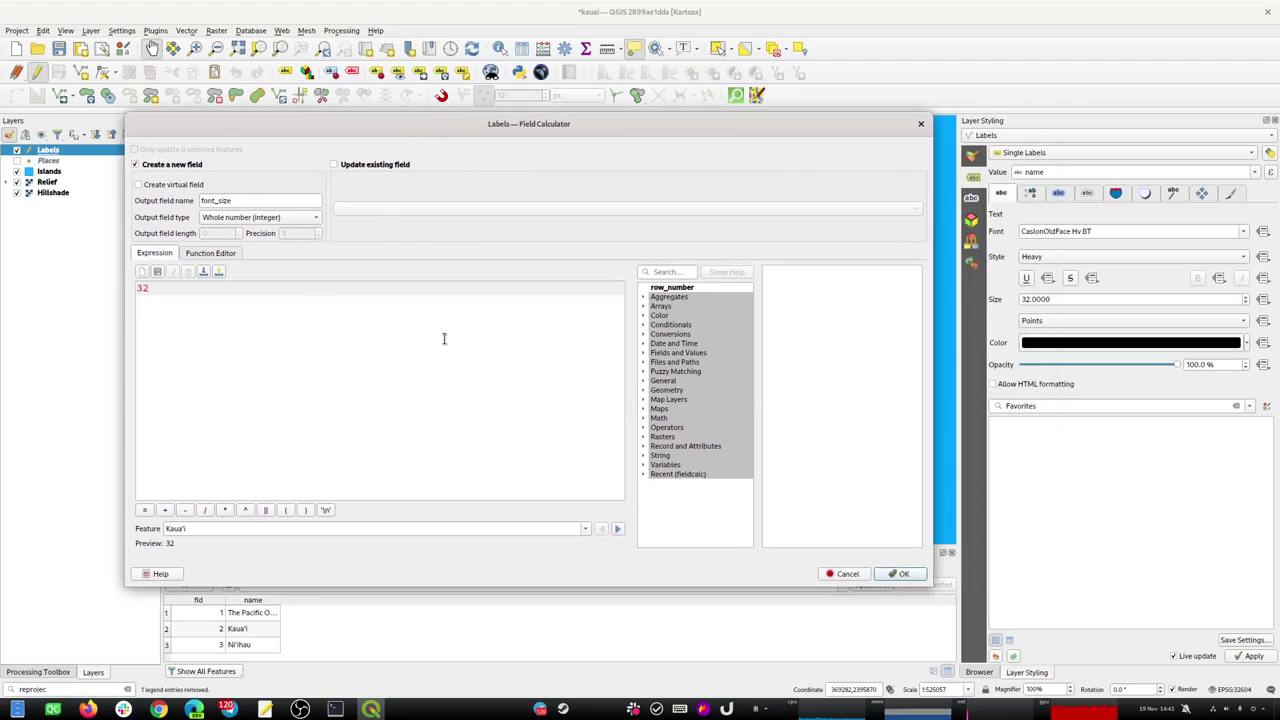
{"action": "left_click", "coordinate": [903, 574]}
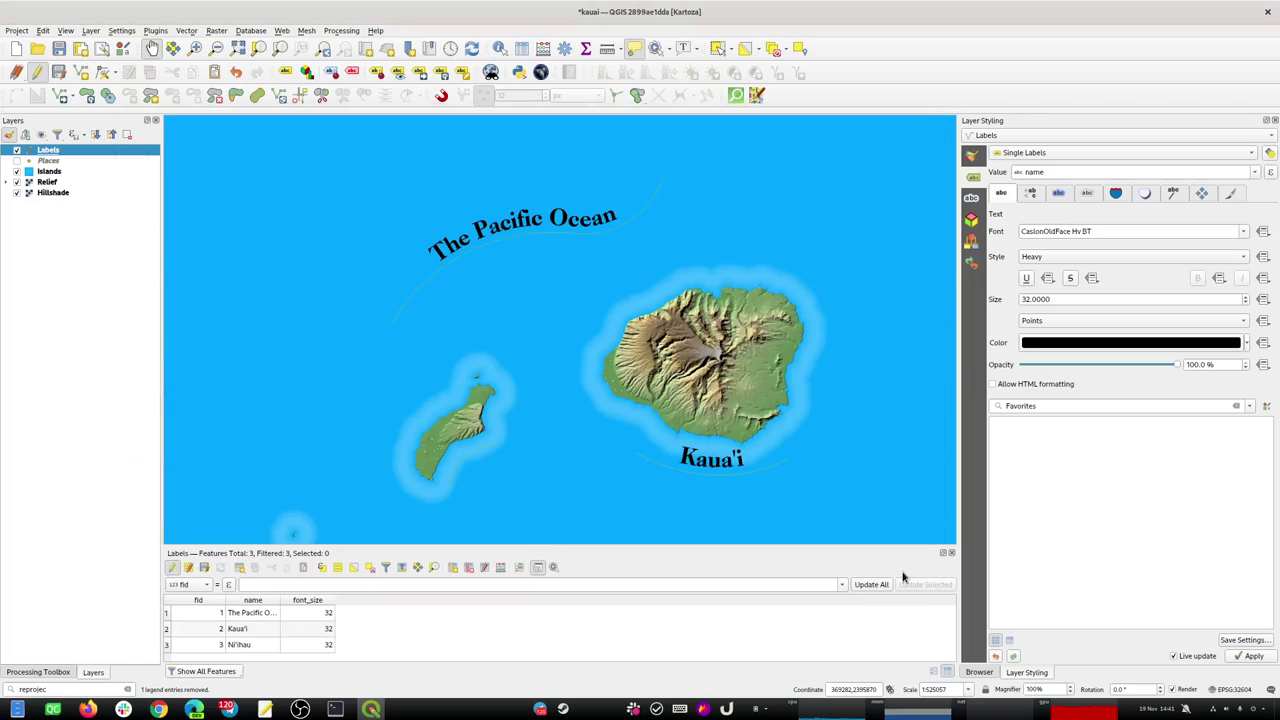
{"action": "left_click", "coordinate": [205, 568]}
Set font_size to 16 for the Kaua'i and Ni'ihau features, save the edits and end the editing session.
{"action": "double_click", "coordinate": [323, 628]}
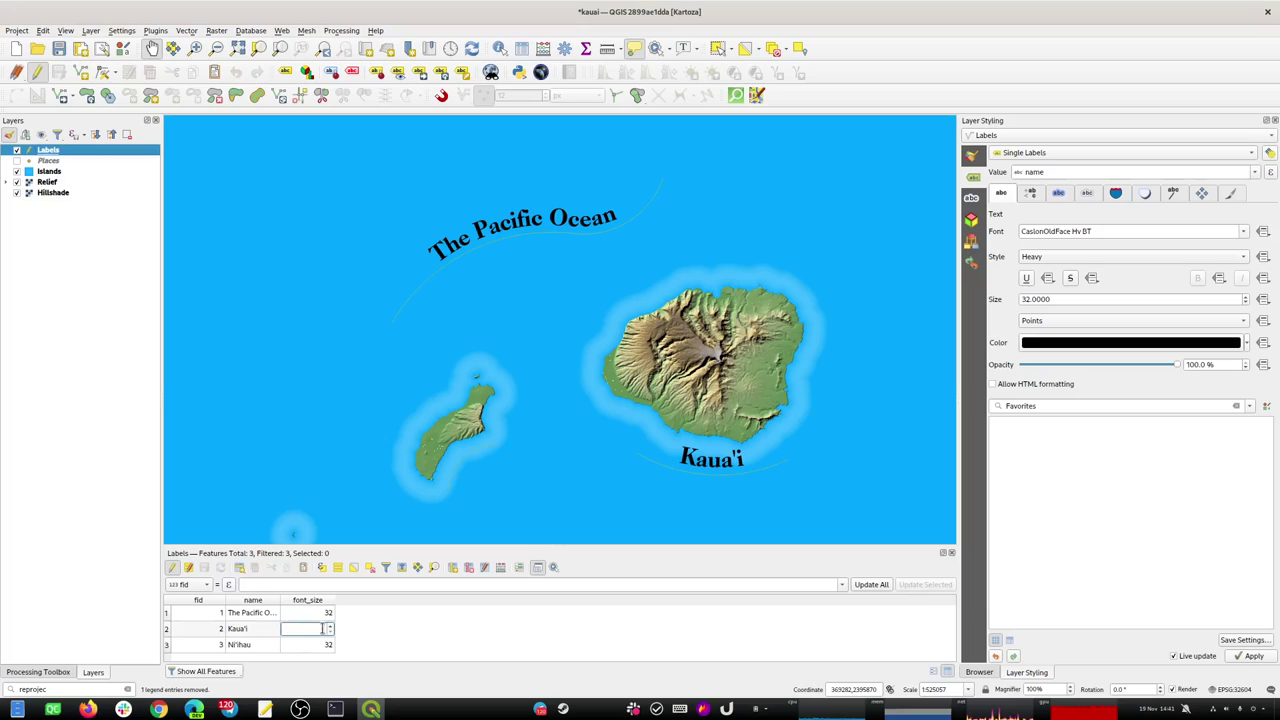
{"action": "type", "text": "16"}
{"action": "double_click", "coordinate": [317, 645]}
{"action": "type", "text": "16"}
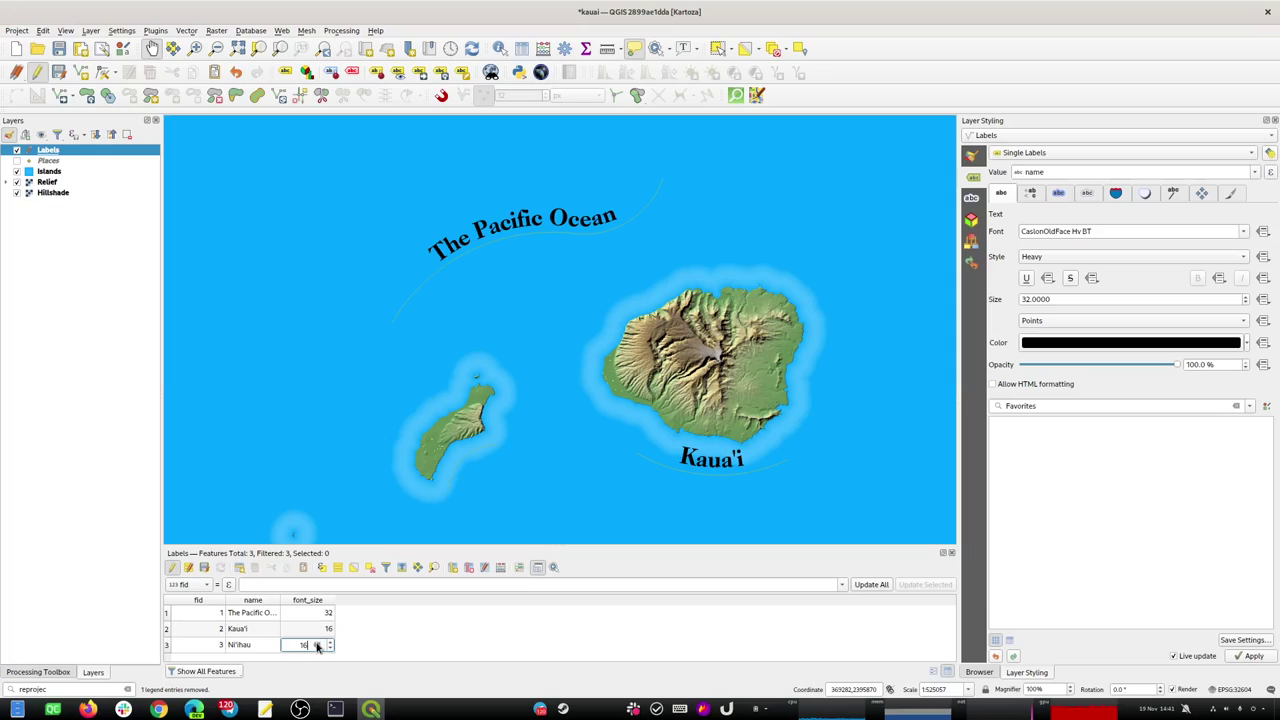
{"action": "double_click", "coordinate": [313, 630]}
{"action": "key", "text": "Return"}
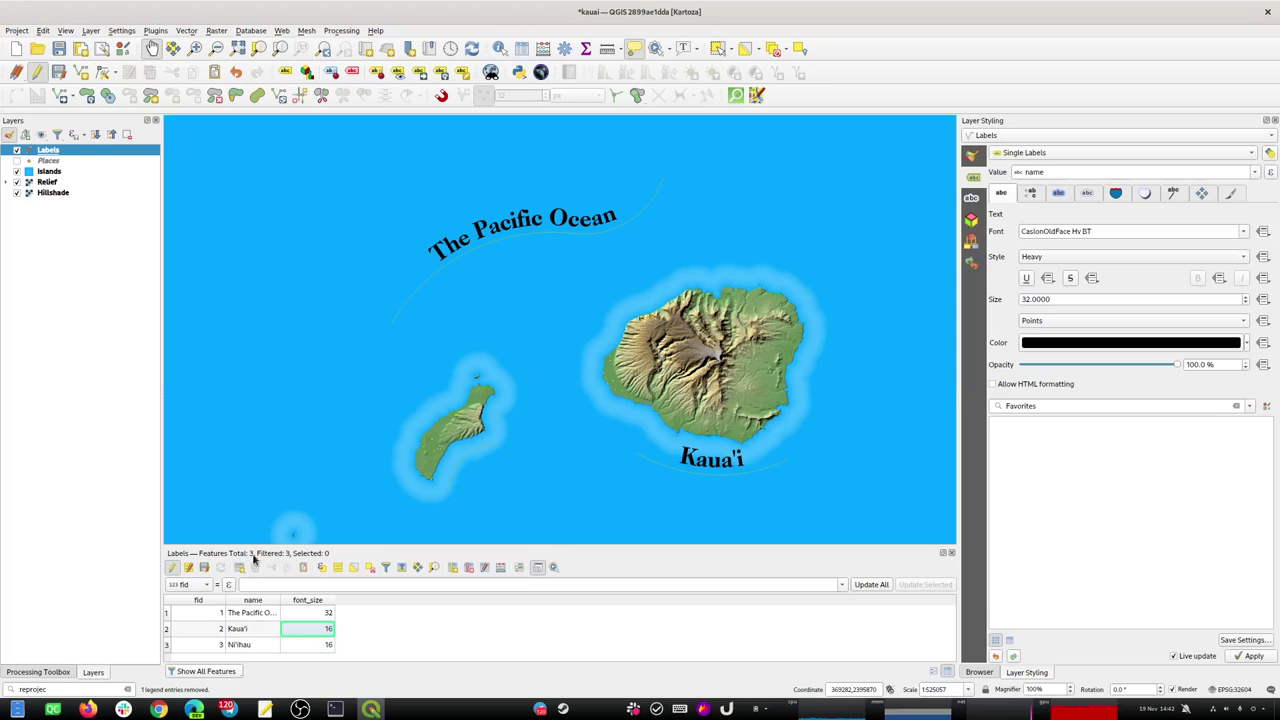
{"action": "left_click", "coordinate": [205, 567]}
{"action": "left_click", "coordinate": [172, 567]}
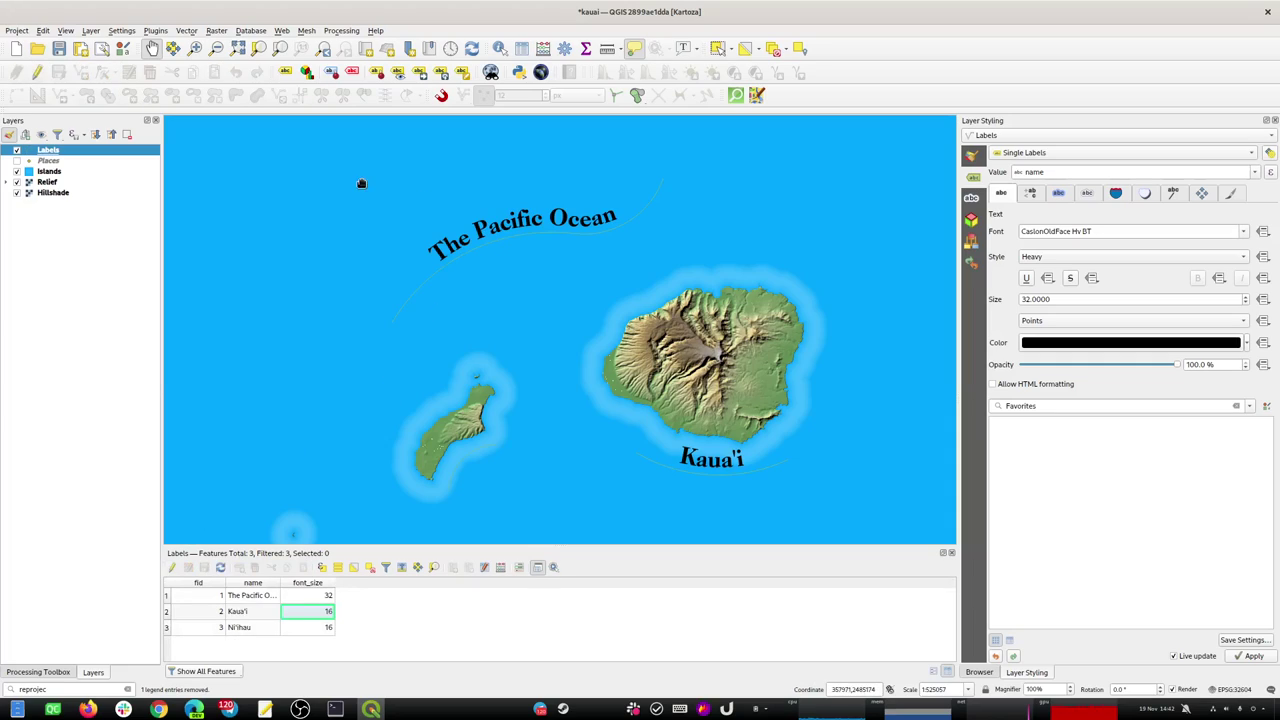
Override the label size with the font_size attribute field and set the label text color to white (#ffffff).
{"action": "left_click", "coordinate": [1263, 300]}
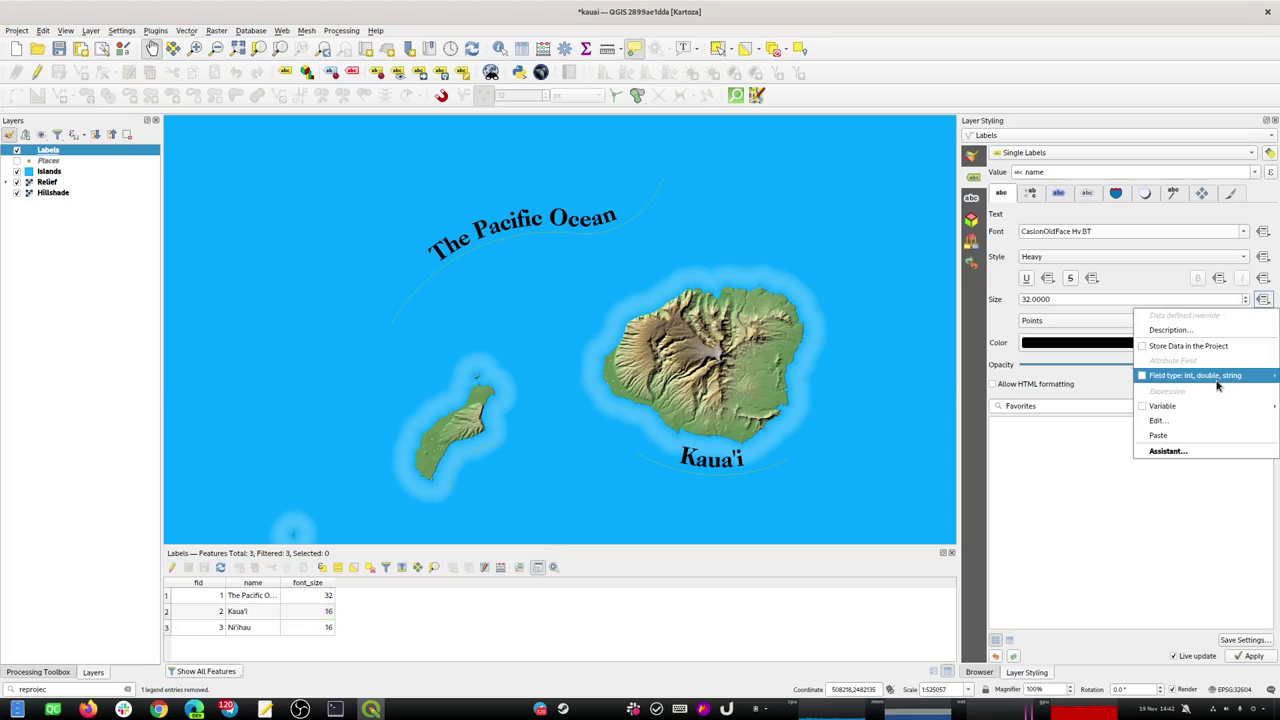
{"action": "mouse_move", "coordinate": [1210, 378]}
{"action": "left_click", "coordinate": [1083, 404]}
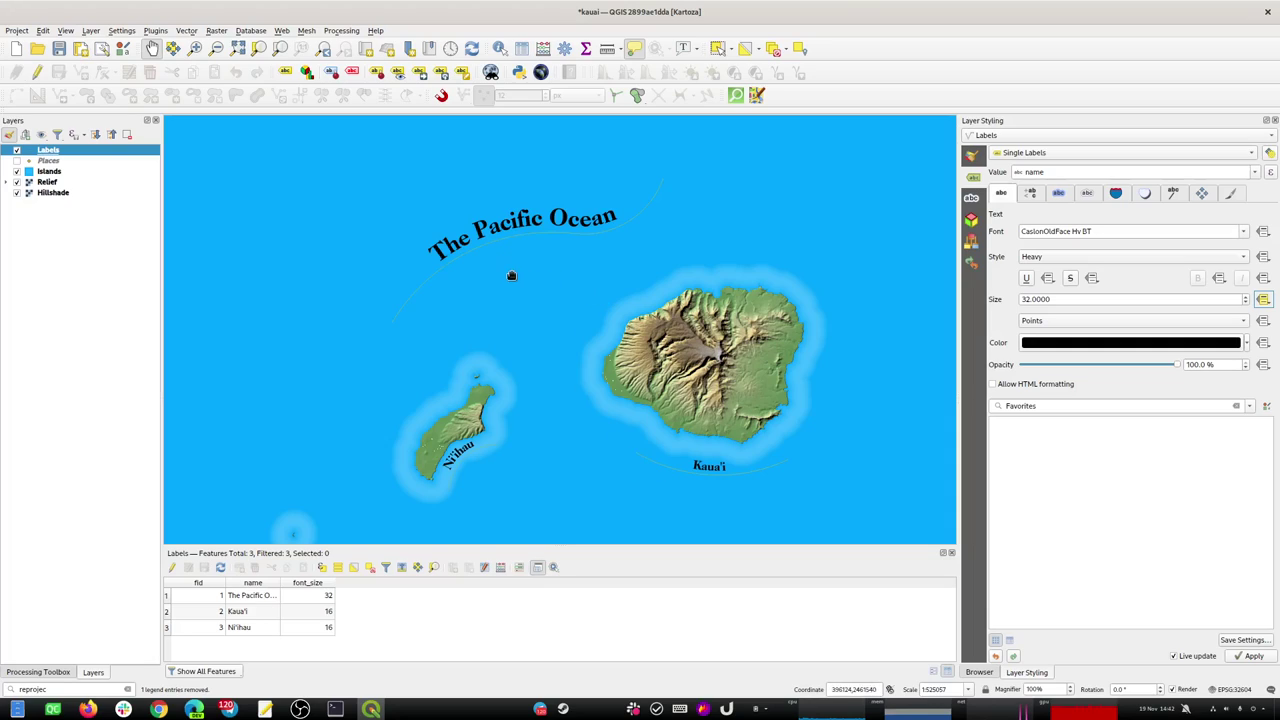
{"action": "left_click", "coordinate": [1109, 347]}
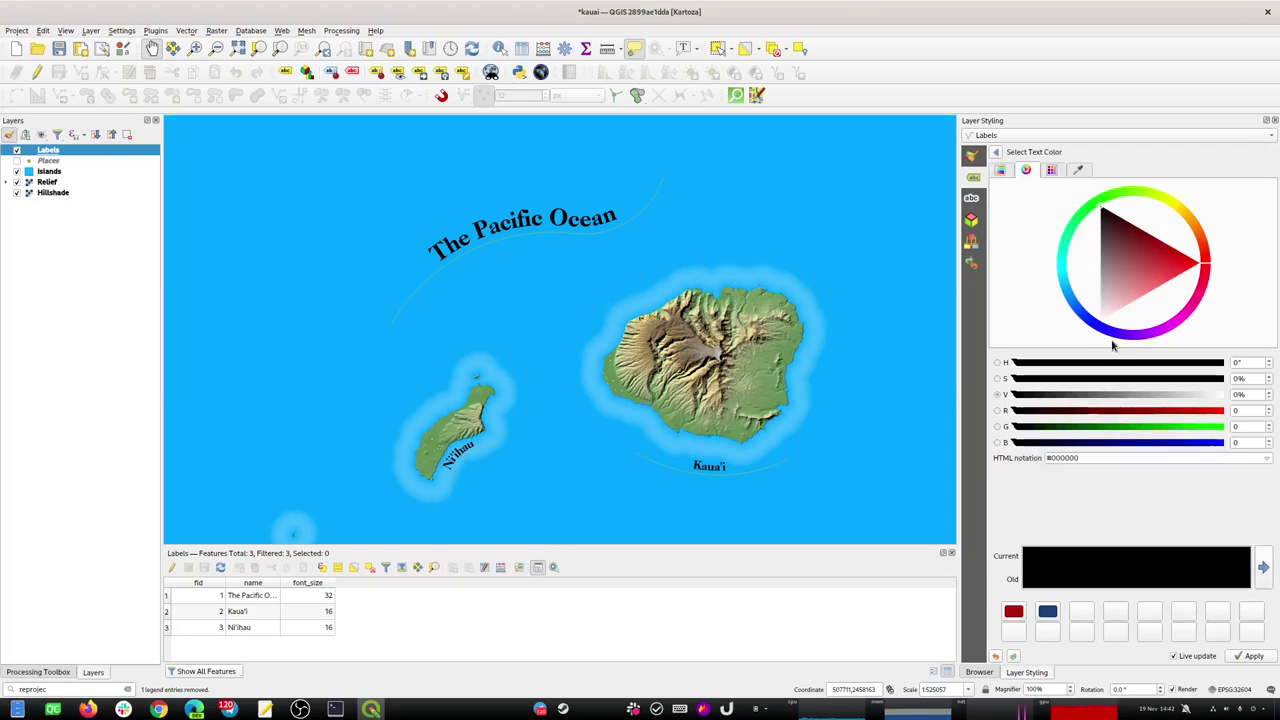
{"action": "left_click_drag", "start_coordinate": [1100, 322], "coordinate": [1091, 343]}
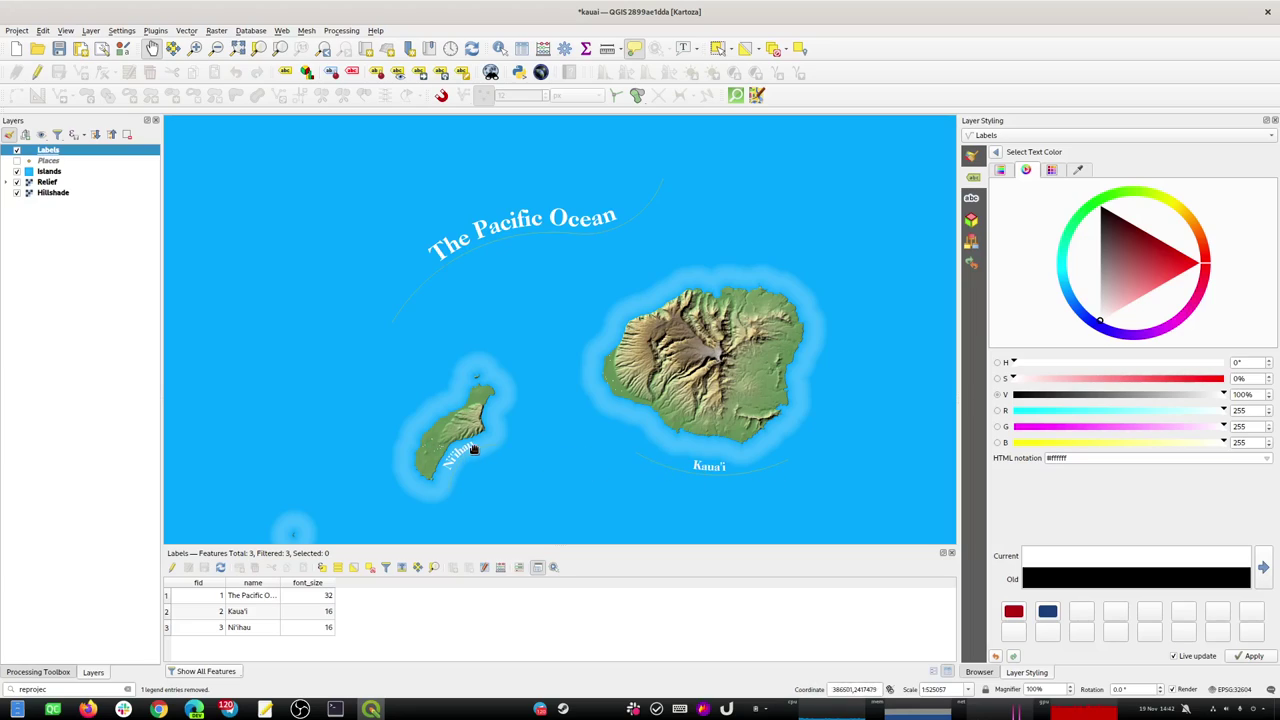
Move the Ni'ihau line away from its island toward the southeast and the Kaua'i and Pacific Ocean lines south, and finish editing.
{"action": "left_click", "coordinate": [39, 73]}
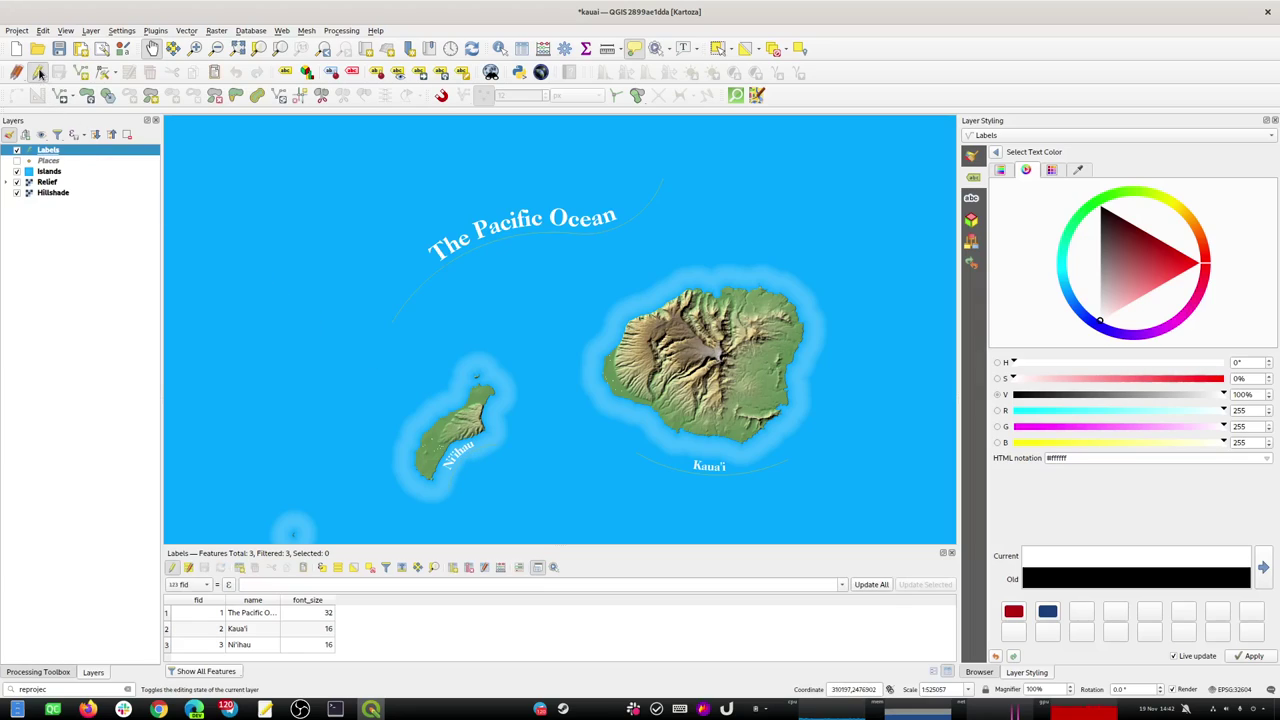
{"action": "left_click", "coordinate": [61, 95]}
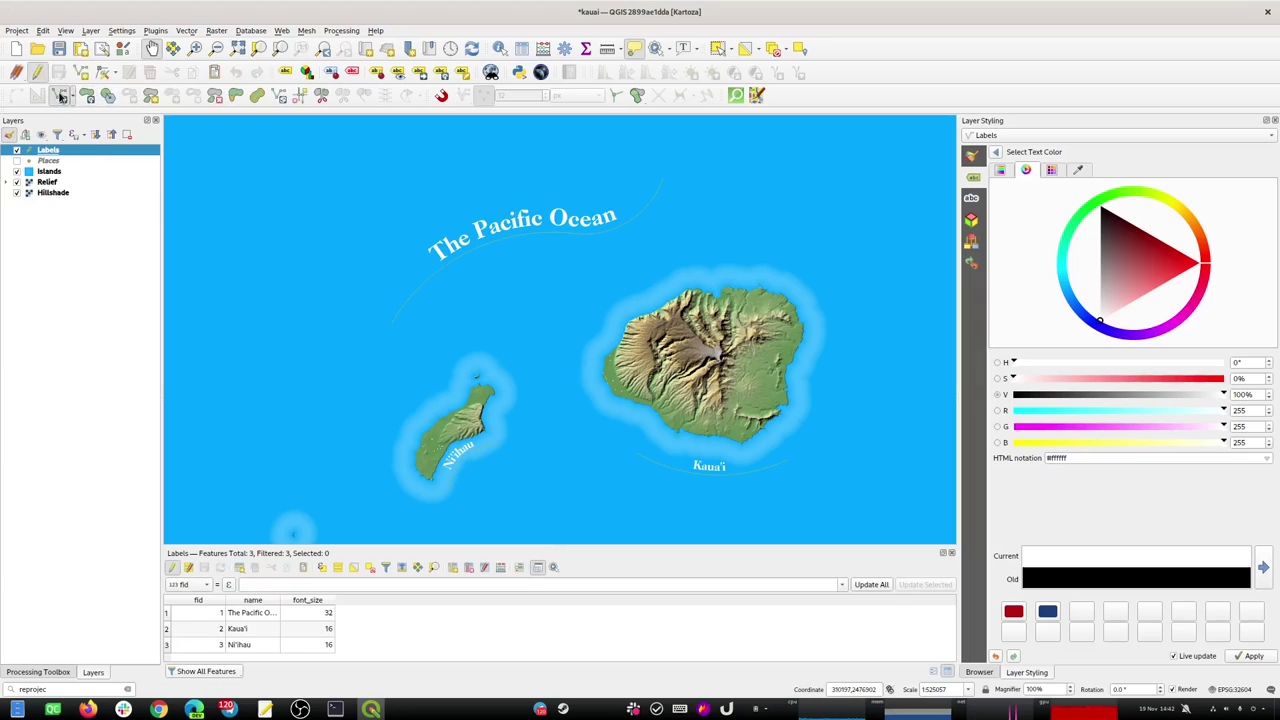
{"action": "left_click", "coordinate": [458, 457]}
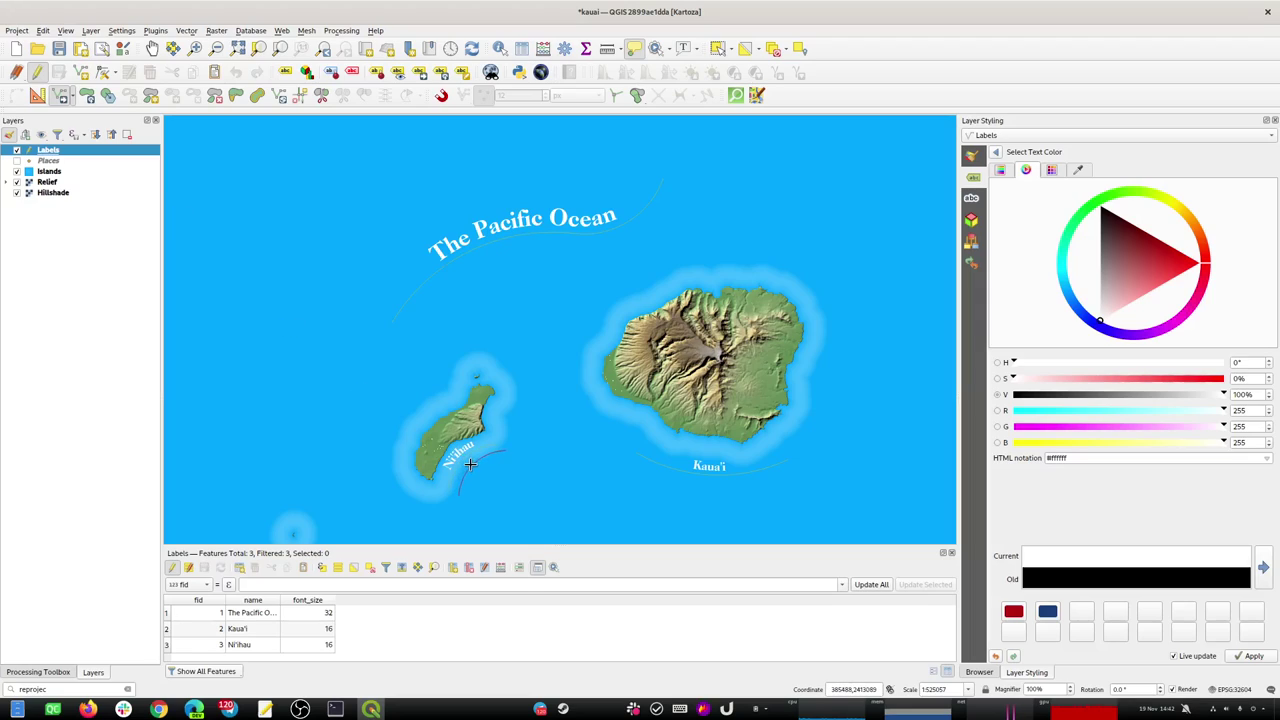
{"action": "left_click", "coordinate": [479, 477]}
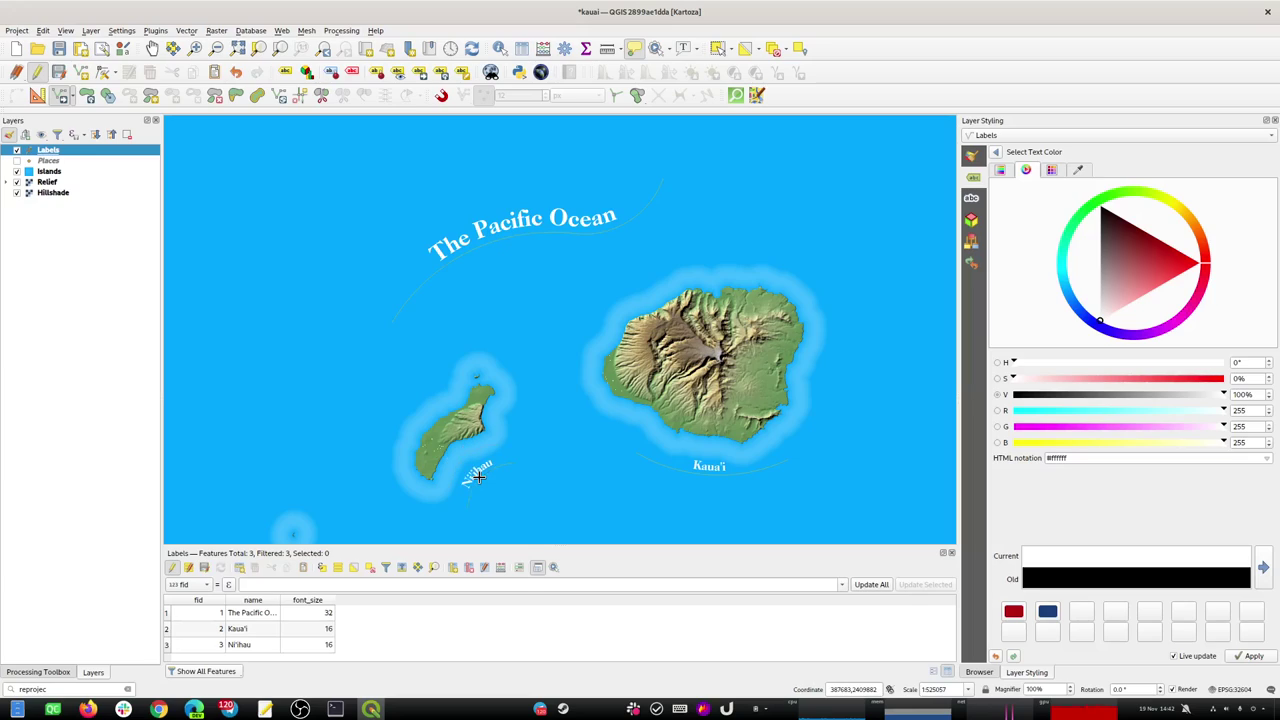
{"action": "left_click", "coordinate": [705, 471]}
{"action": "left_click", "coordinate": [704, 478]}
{"action": "left_click", "coordinate": [510, 237]}
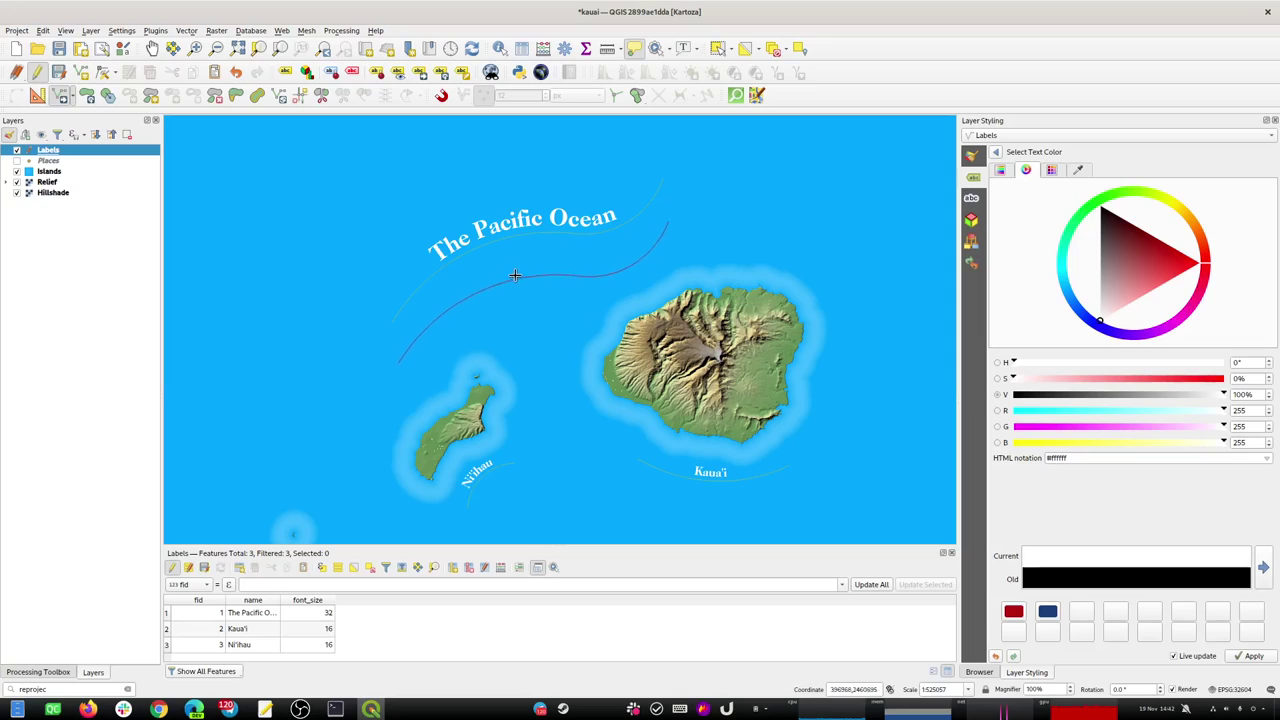
{"action": "left_click", "coordinate": [514, 276]}
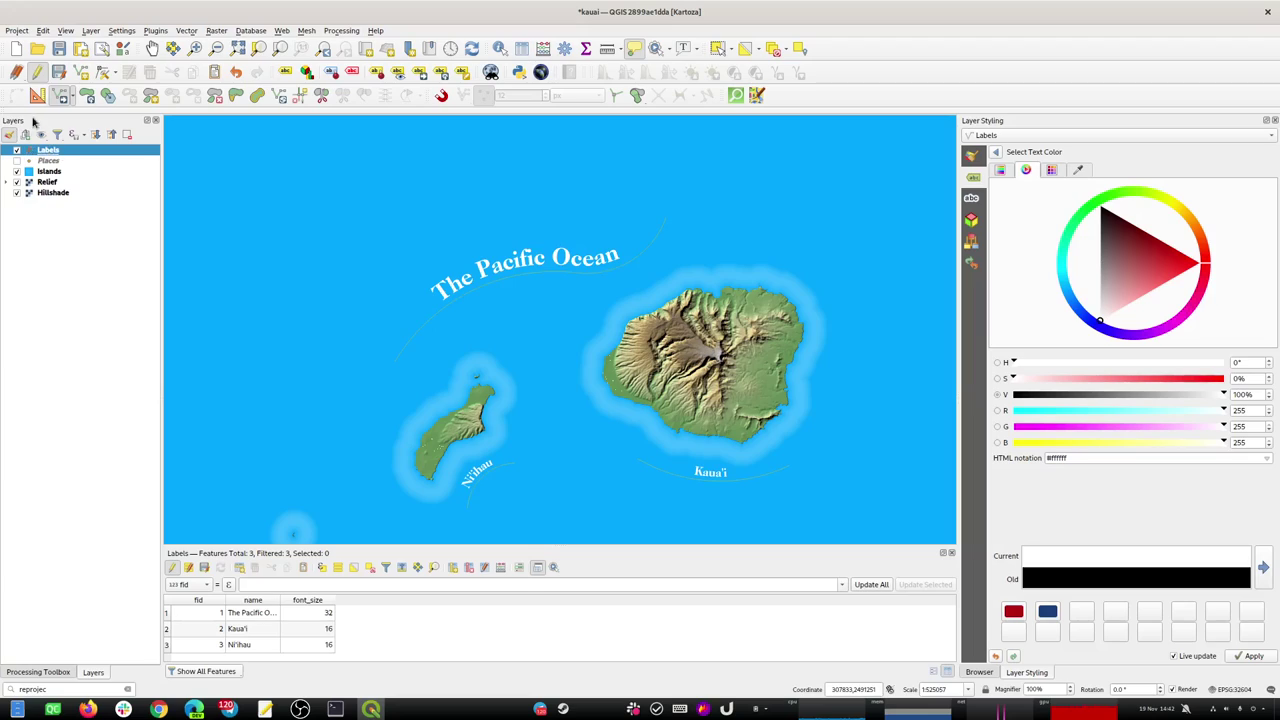
{"action": "left_click", "coordinate": [37, 72]}
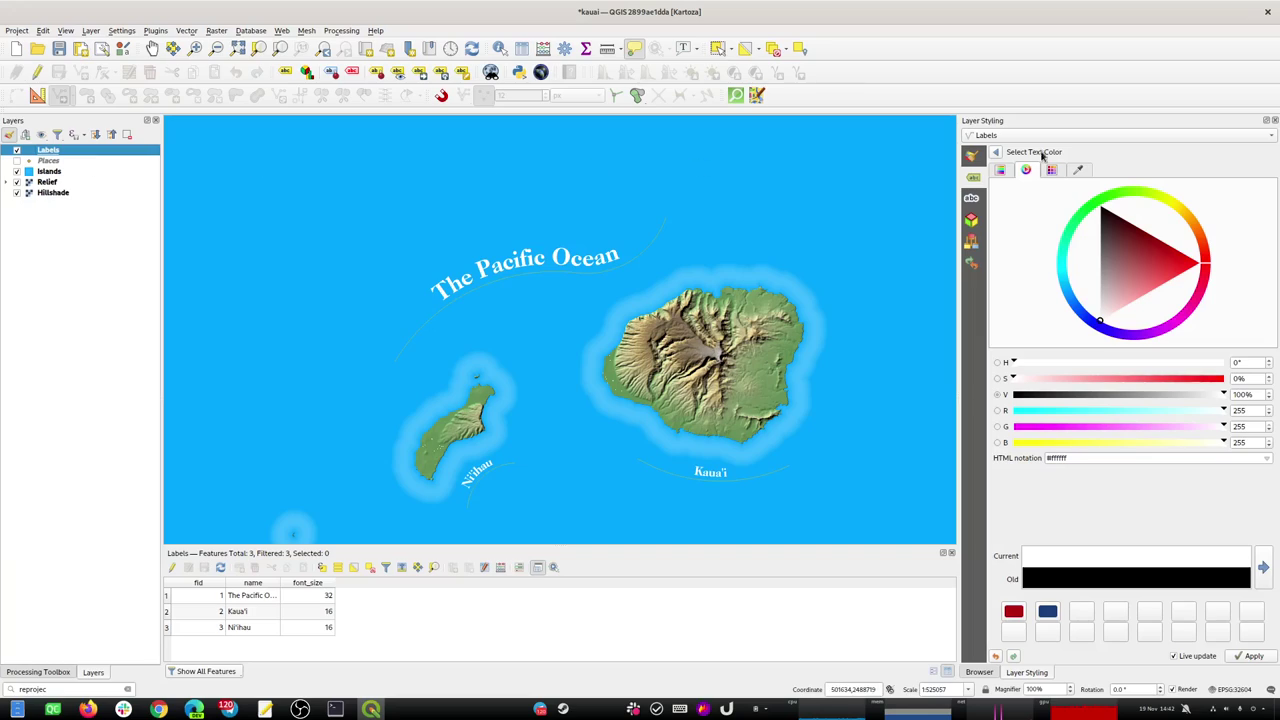
Set the Labels layer's symbology to No Symbols and close the attribute table.
{"action": "left_click", "coordinate": [973, 157]}
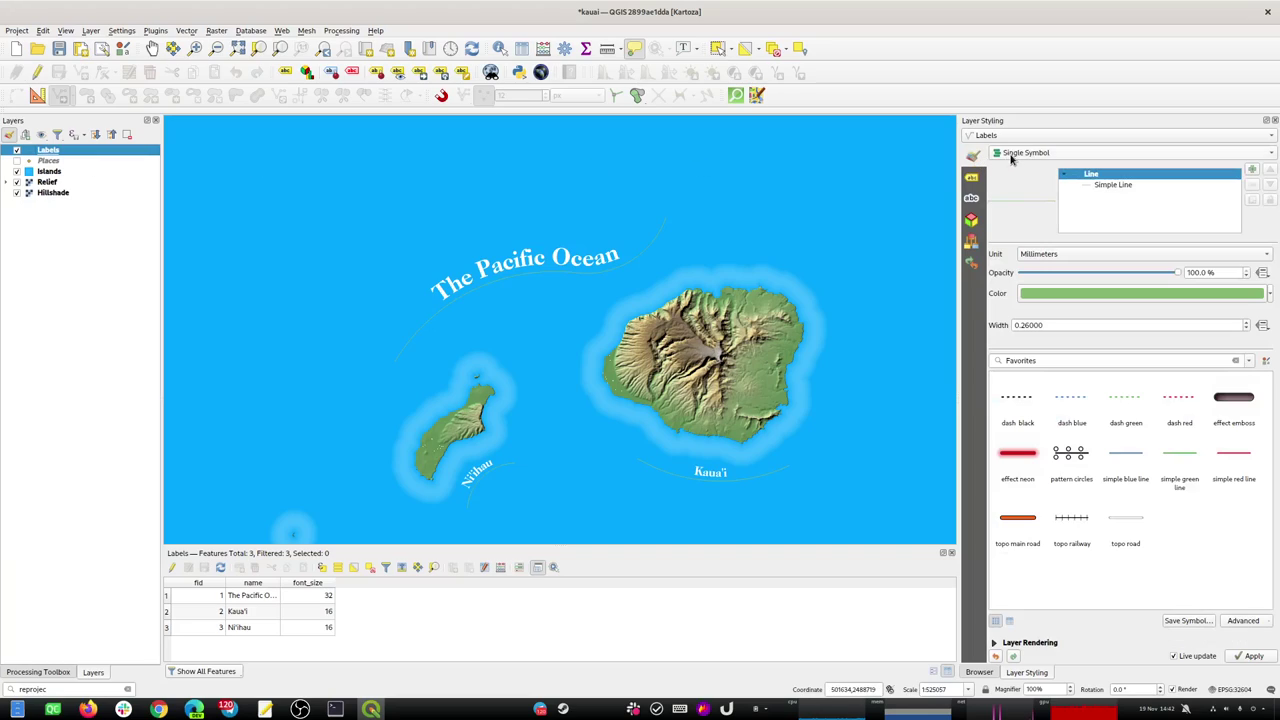
{"action": "left_click", "coordinate": [1013, 153]}
{"action": "left_click", "coordinate": [1015, 140]}
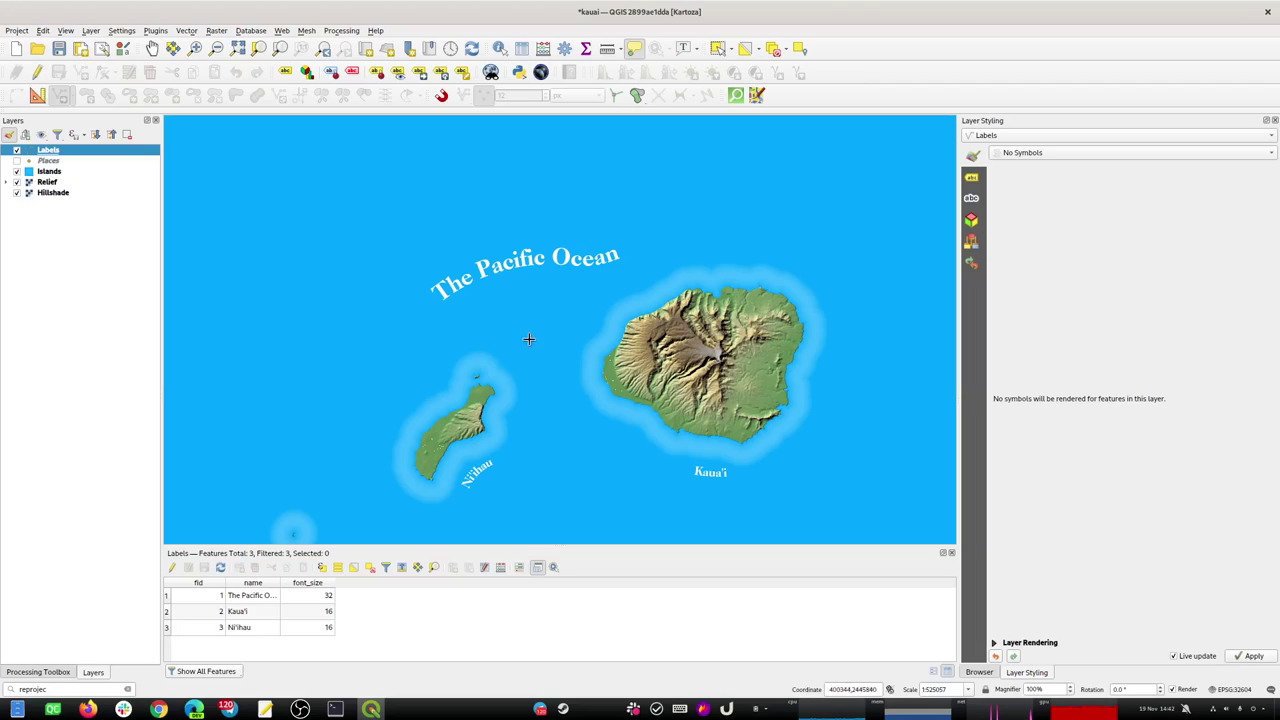
{"action": "left_click", "coordinate": [951, 552]}
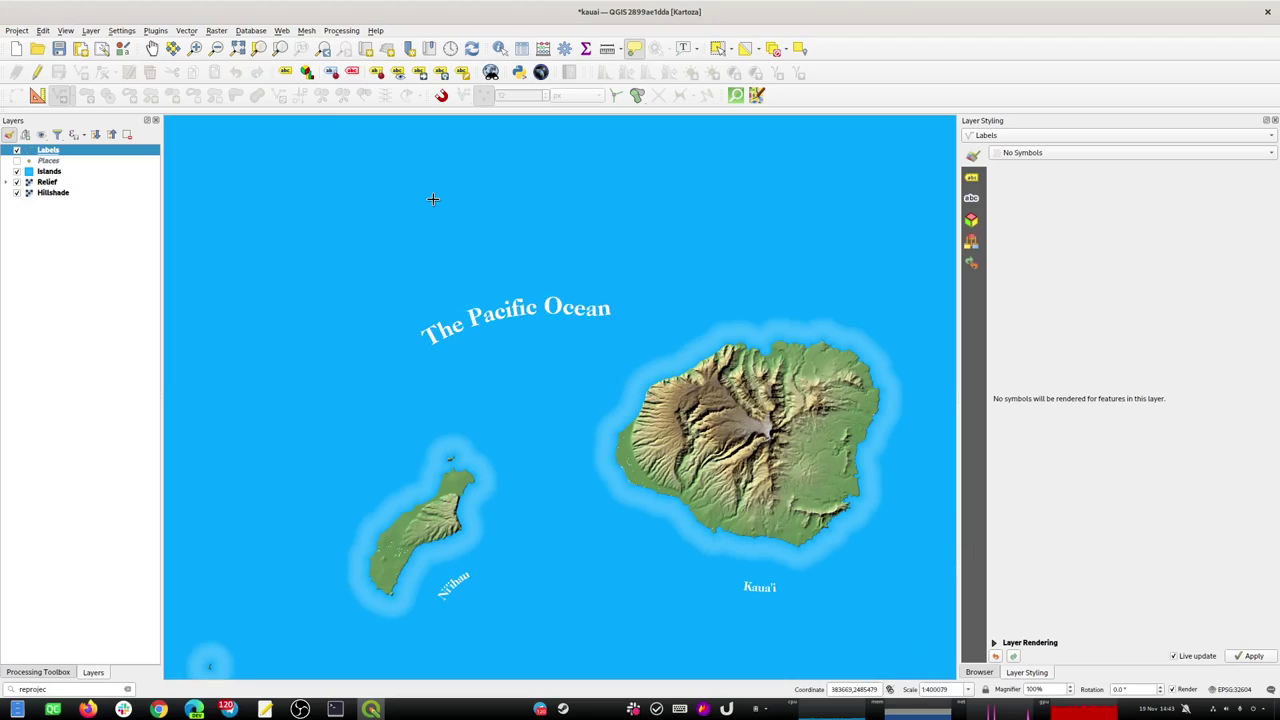
Shift the map north to frame the islands and save the project.
{"action": "left_click", "coordinate": [152, 48]}
{"action": "left_click_drag", "start_coordinate": [466, 330], "coordinate": [478, 244]}
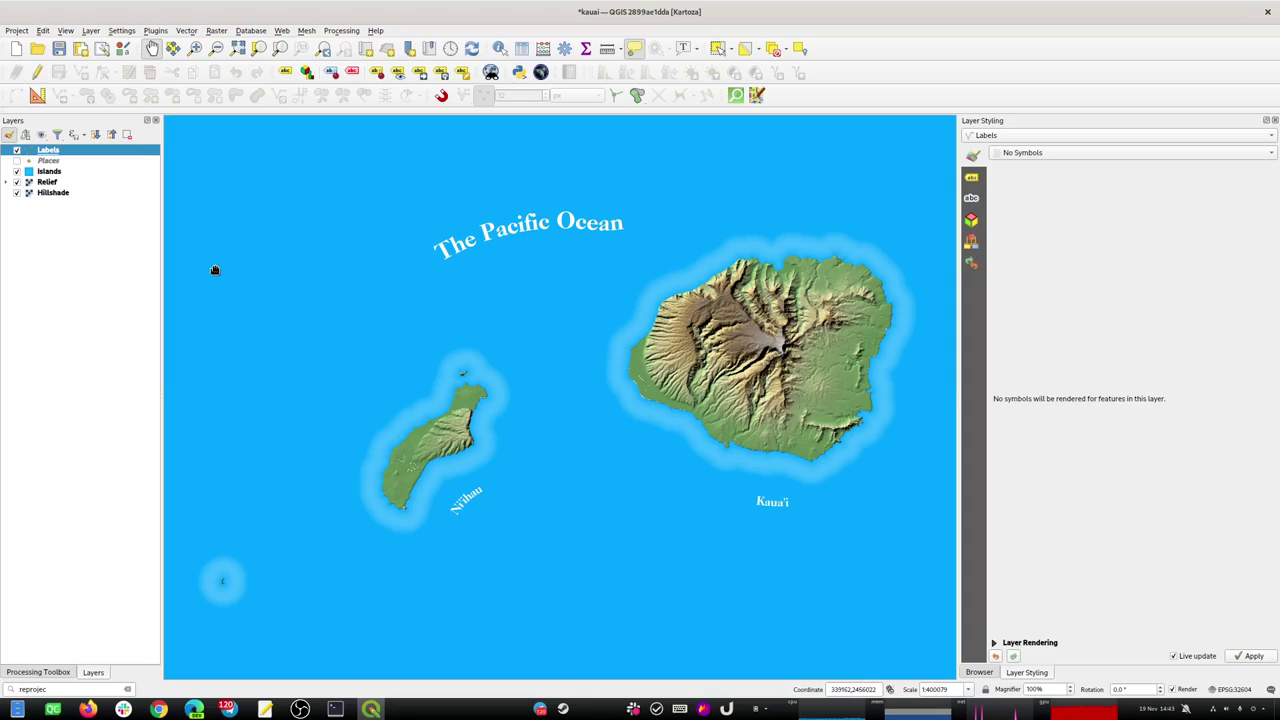
{"action": "left_click", "coordinate": [59, 49]}
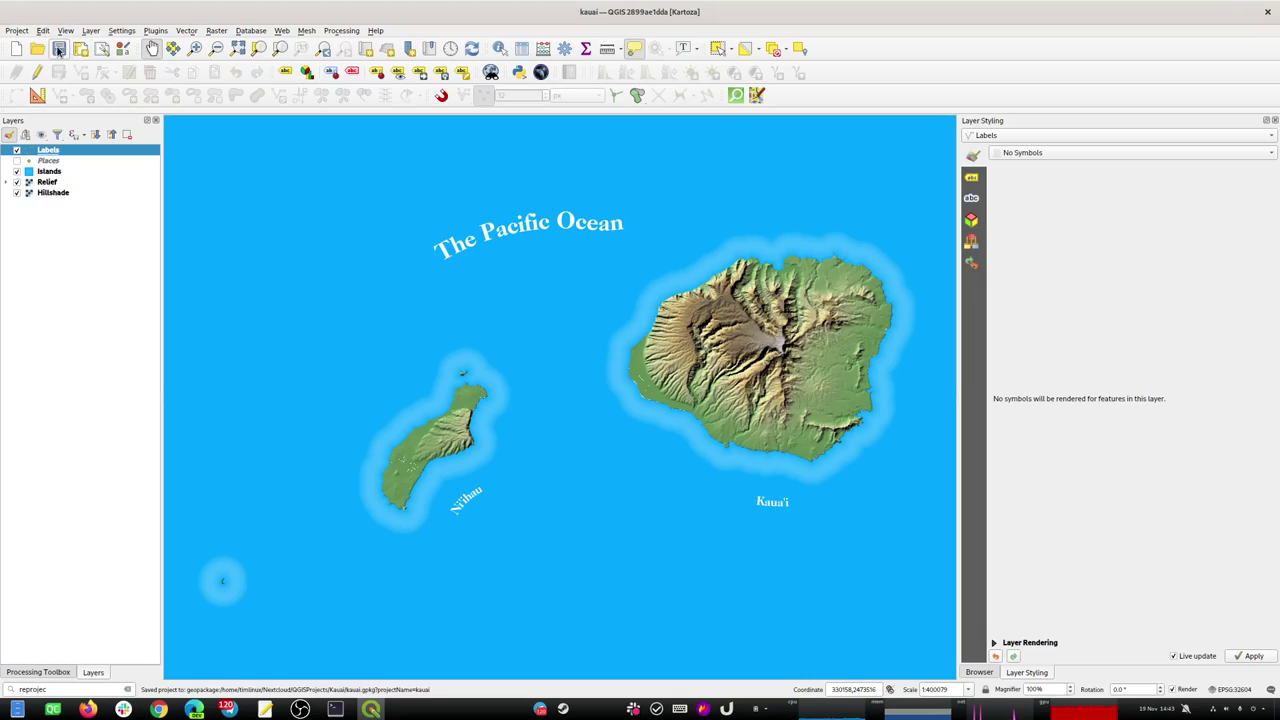
Add the built-in World Map layer to the project and move it below the Hillshade layer.
{"action": "left_click", "coordinate": [840, 689]}
{"action": "type", "text": "8"}
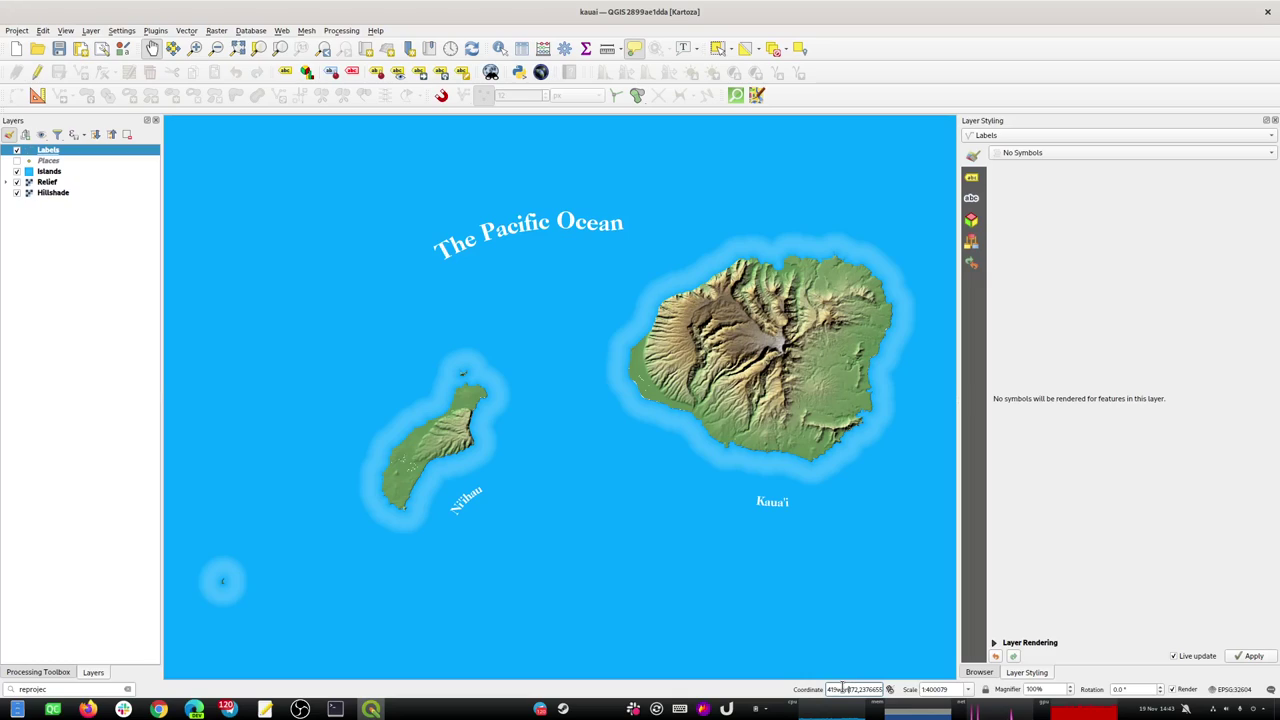
{"action": "key", "text": "ctrl+a"}
{"action": "key", "text": "BackSpace"}
{"action": "key", "text": "Return"}
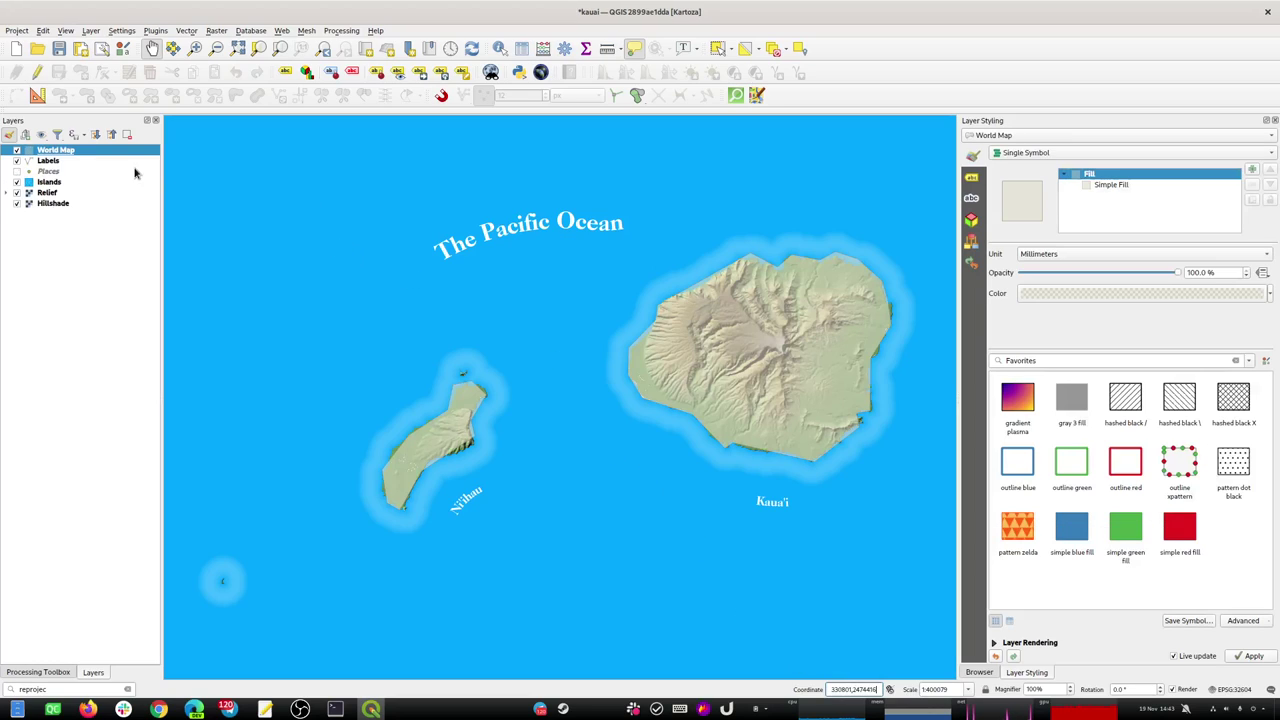
{"action": "left_click_drag", "start_coordinate": [88, 152], "coordinate": [94, 232]}
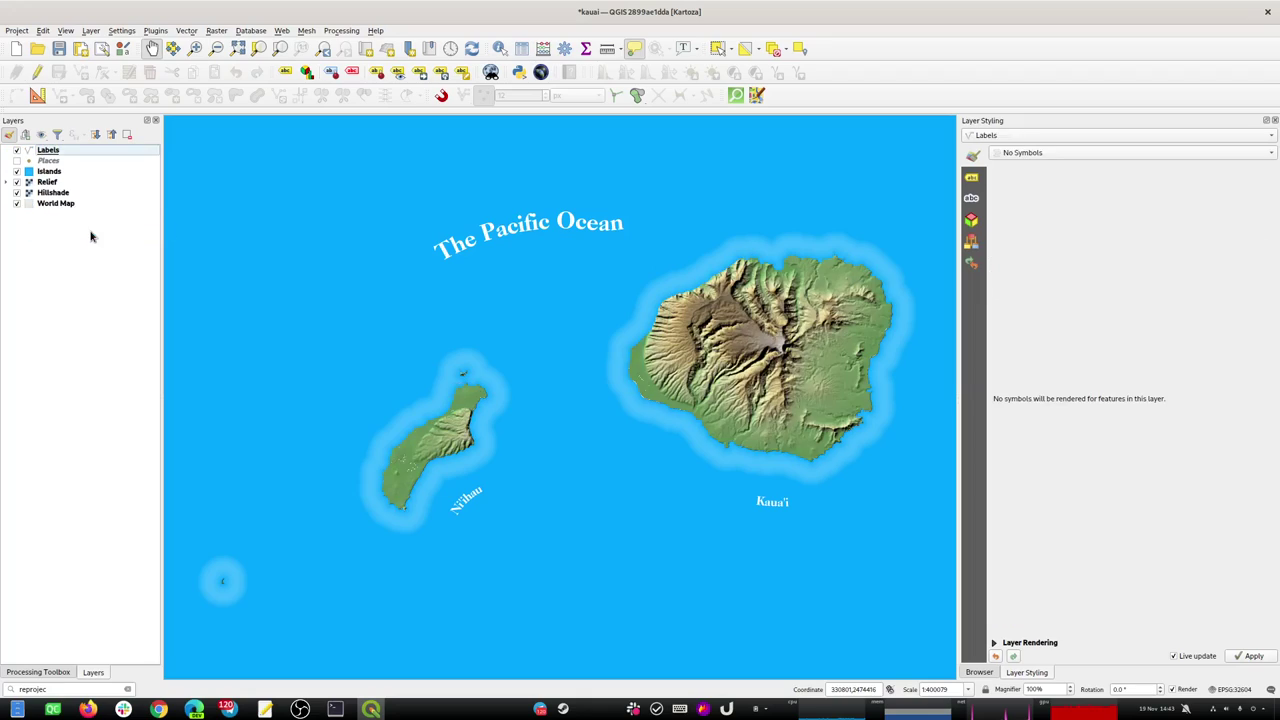
Create two empty layer groups named Islands and World below the existing layers.
{"action": "left_click", "coordinate": [49, 155]}
{"action": "left_click", "coordinate": [47, 192]}
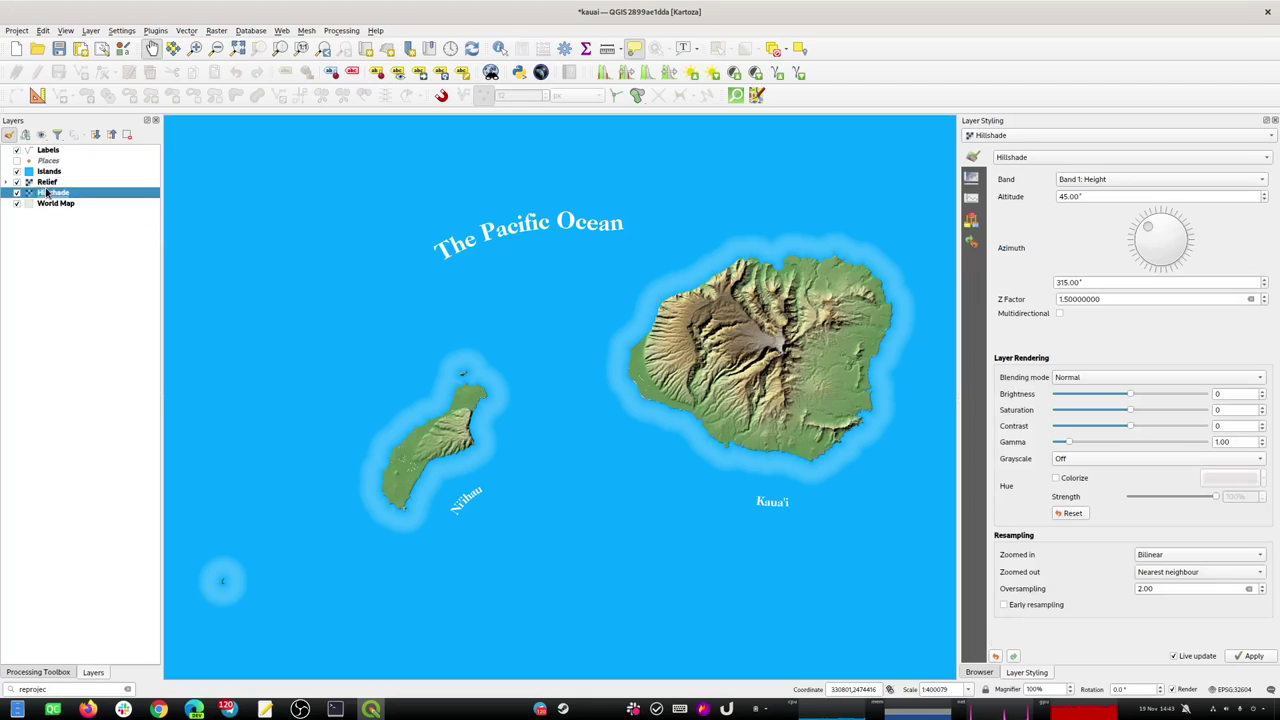
{"action": "left_click", "coordinate": [46, 245]}
{"action": "left_click", "coordinate": [25, 134]}
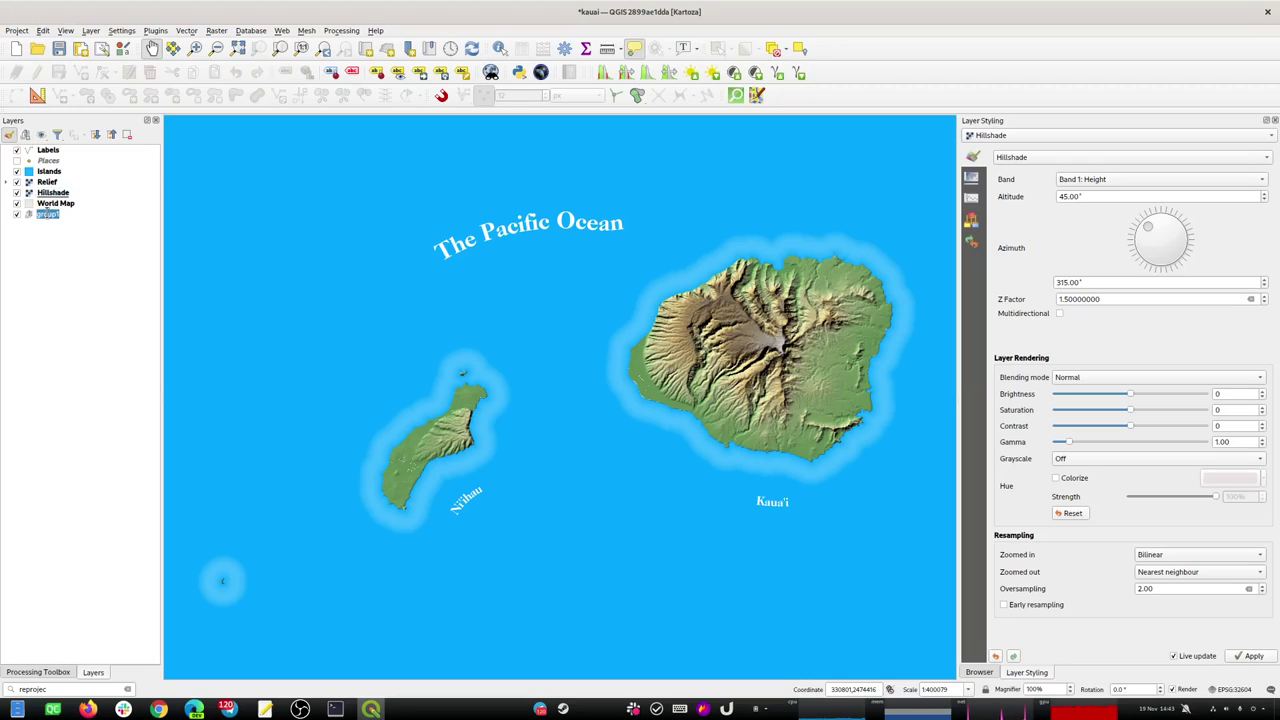
{"action": "type", "text": "ba"}
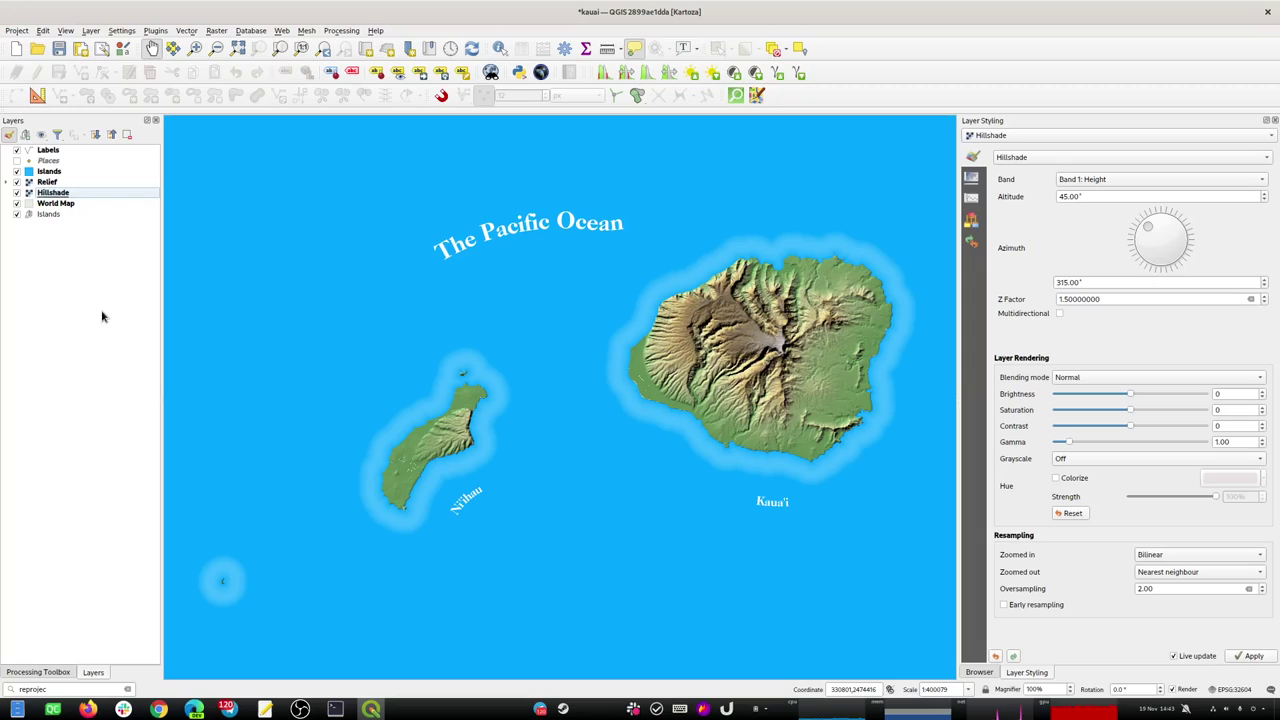
{"action": "left_click", "coordinate": [25, 134]}
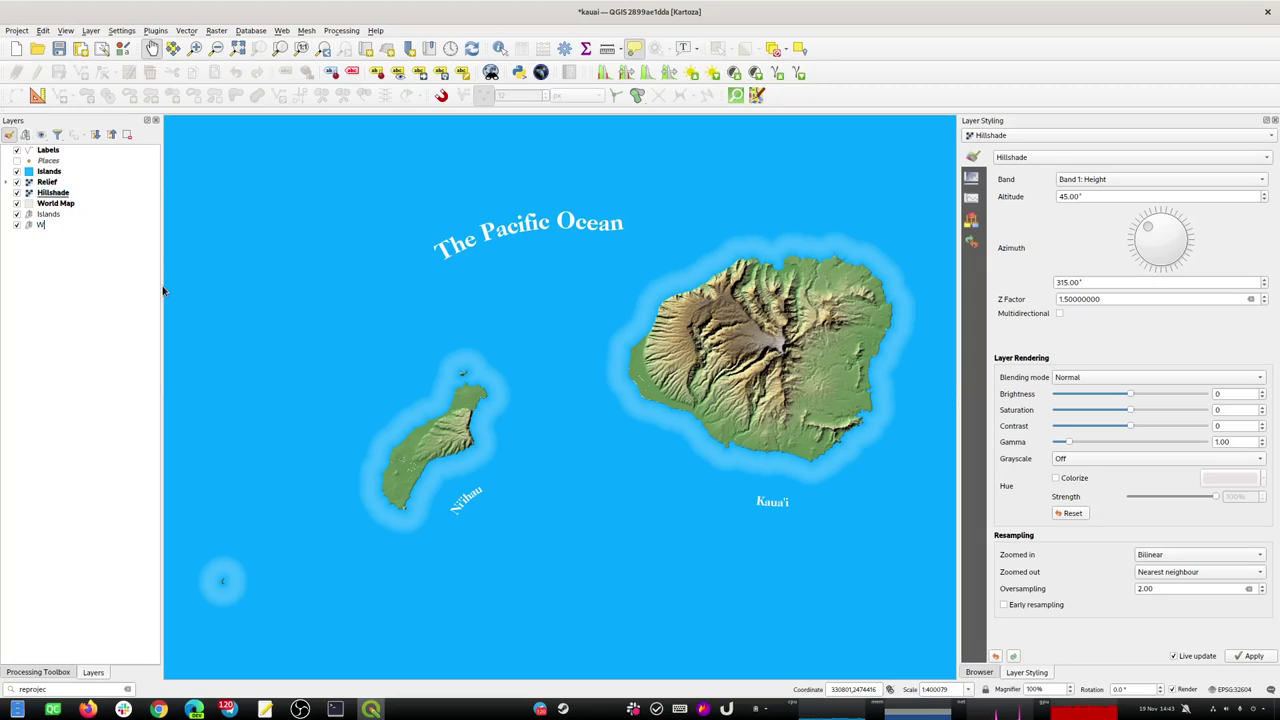
{"action": "type", "text": "World"}
{"action": "key", "text": "Return"}
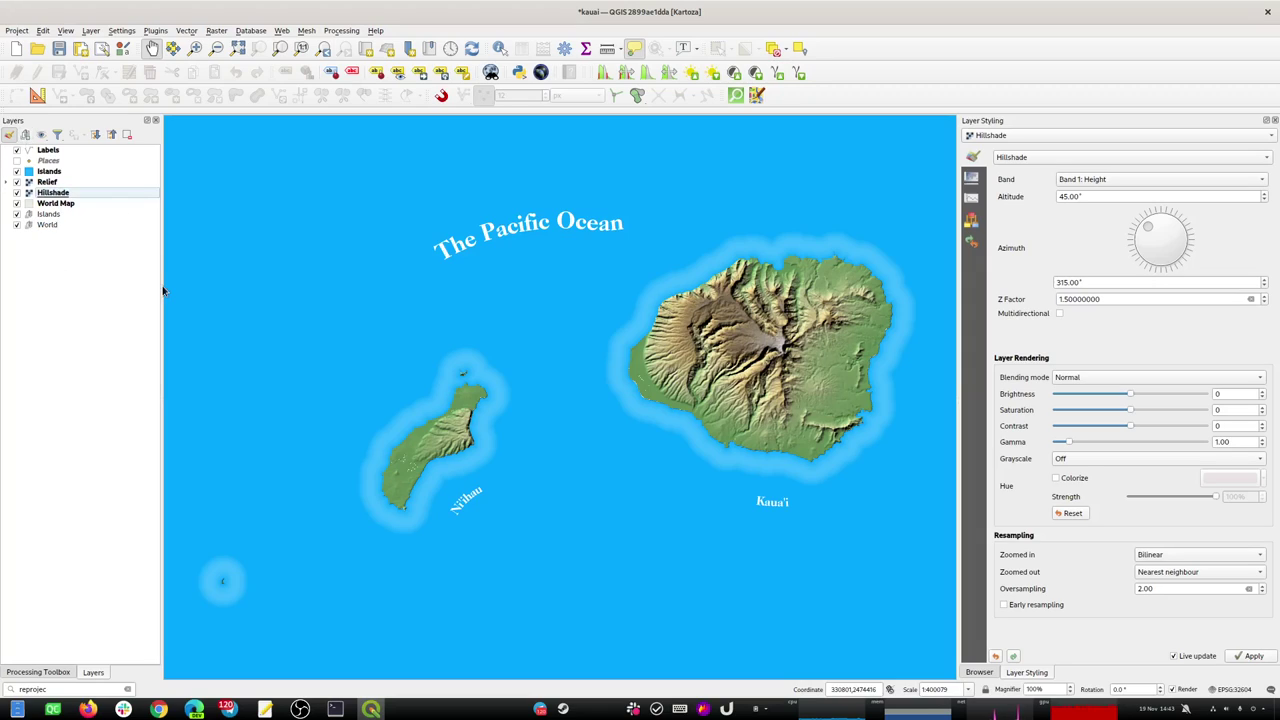
Sort the Labels through Hillshade layers into the Islands group and World Map into the World group, and save the project.
{"action": "left_click", "coordinate": [52, 196]}
{"action": "left_click", "coordinate": [42, 154], "text": "shift"}
{"action": "left_click_drag", "start_coordinate": [42, 157], "coordinate": [57, 224]}
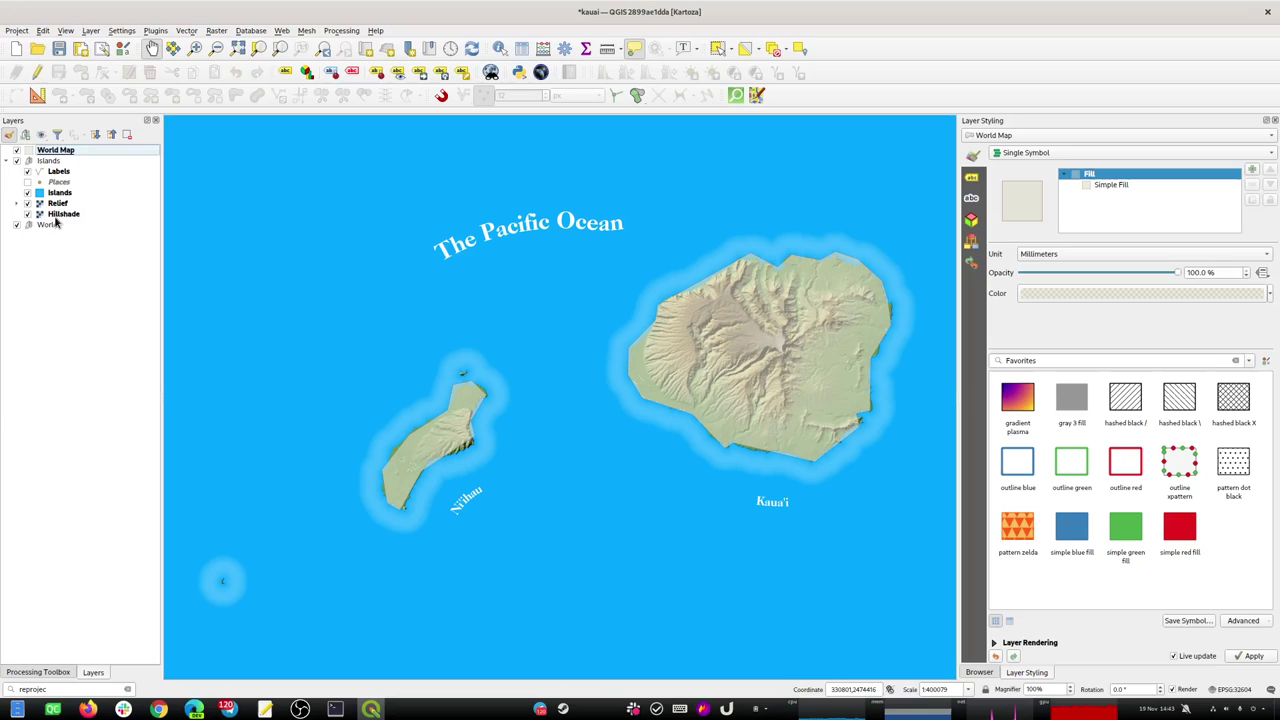
{"action": "left_click_drag", "start_coordinate": [45, 152], "coordinate": [47, 215]}
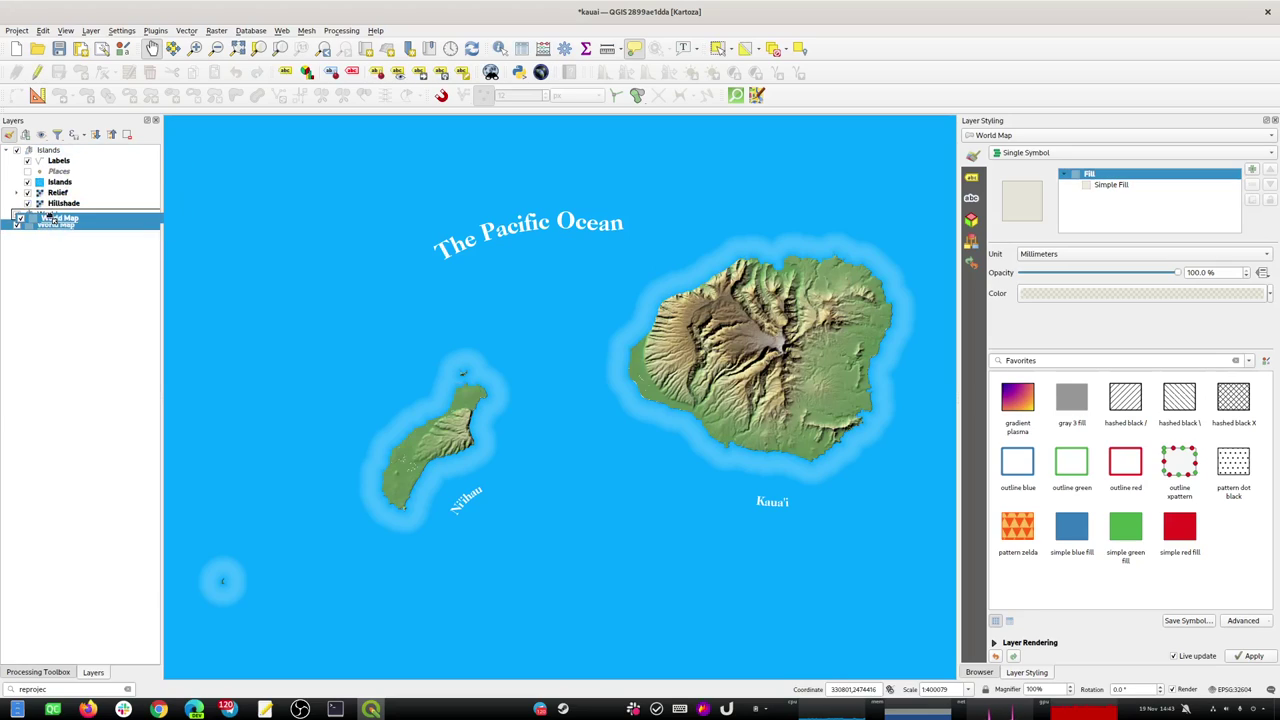
{"action": "left_click", "coordinate": [59, 48]}
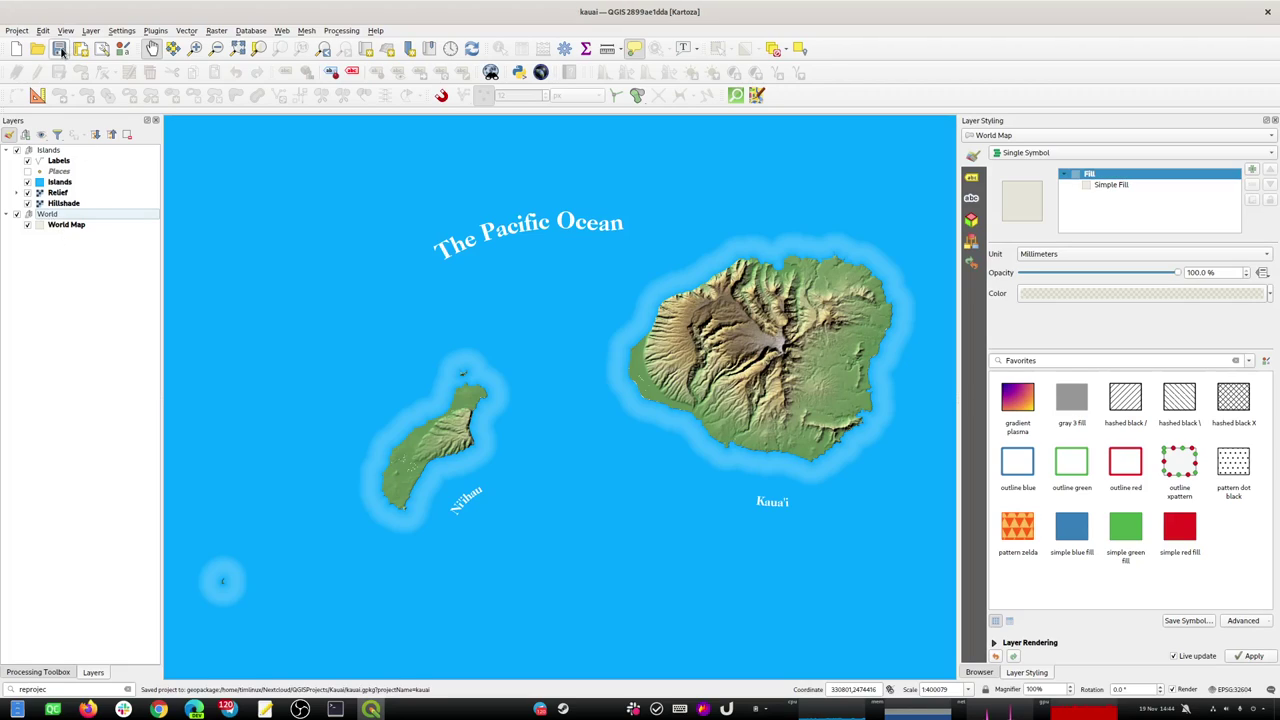
Hide the World group while keeping its World Map layer checked, and store the visible layers as a map theme named Islands Map Theme.
{"action": "left_click", "coordinate": [24, 226]}
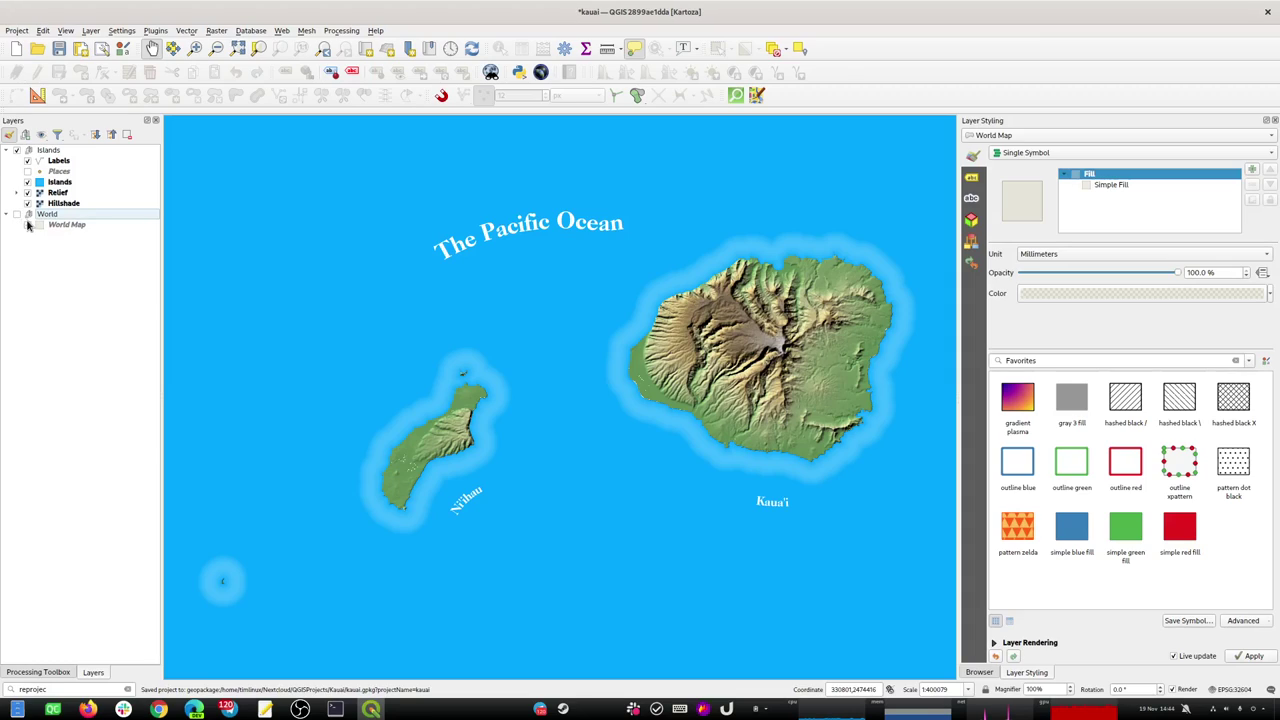
{"action": "left_click", "coordinate": [28, 226]}
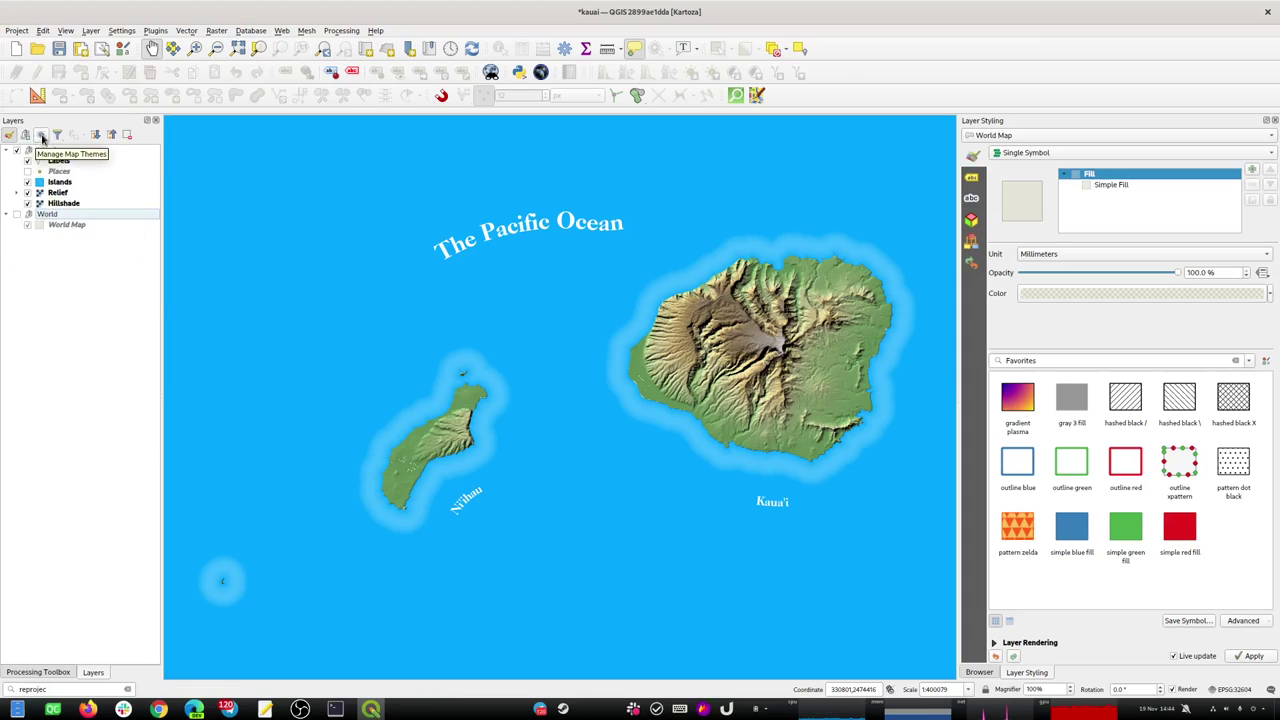
{"action": "left_click", "coordinate": [42, 137]}
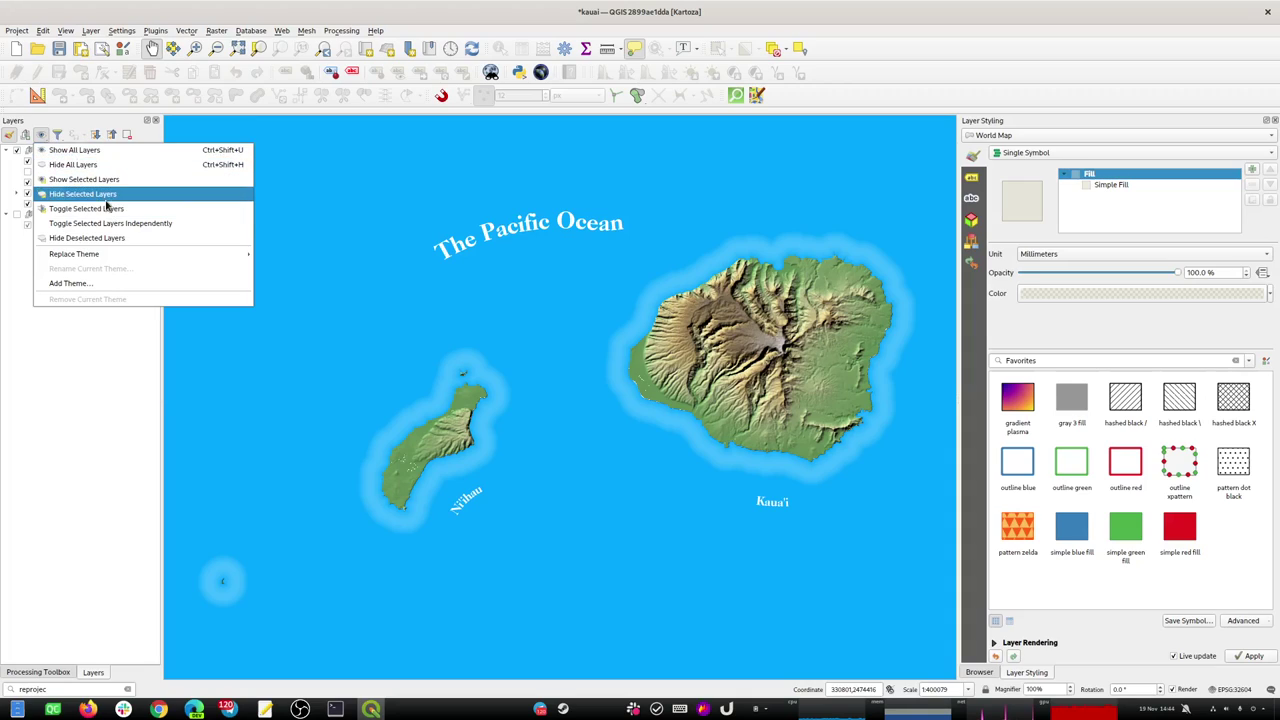
{"action": "left_click", "coordinate": [127, 283]}
{"action": "type", "text": "I"}
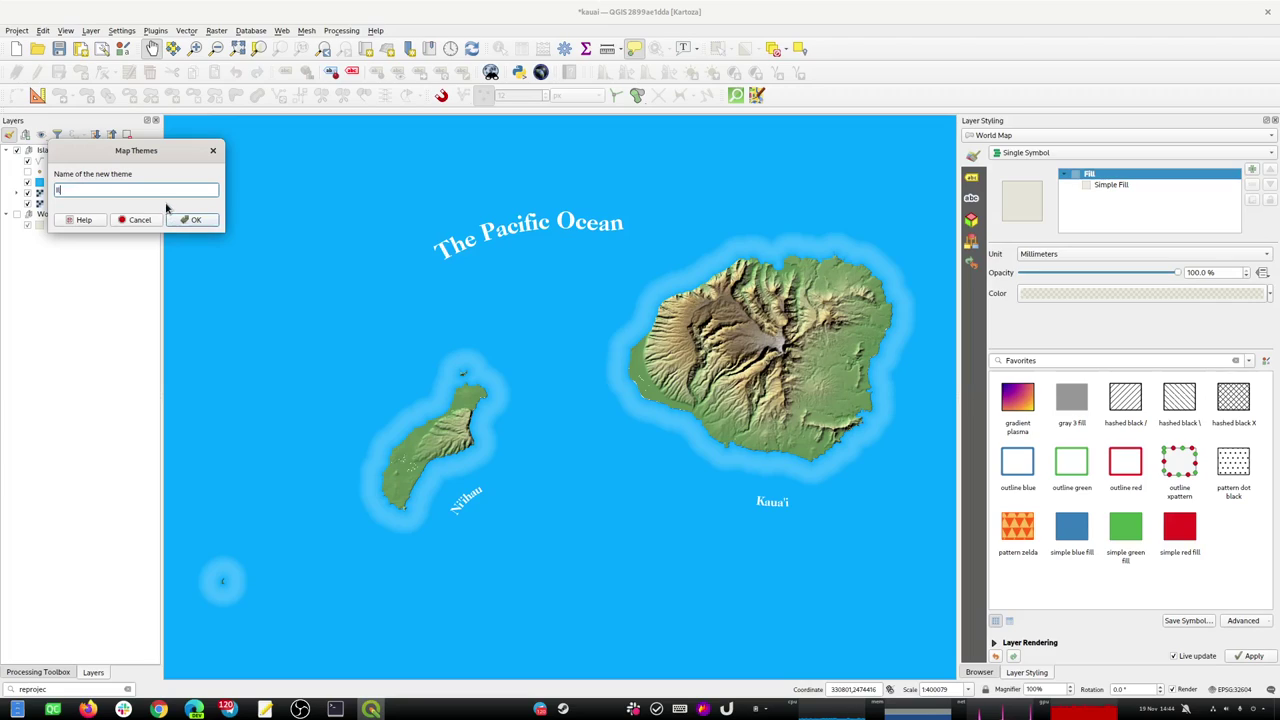
{"action": "type", "text": "sladns"}
{"action": "key", "text": "BackSpace"}
{"action": "type", "text": "n"}
{"action": "left_click", "coordinate": [186, 226]}
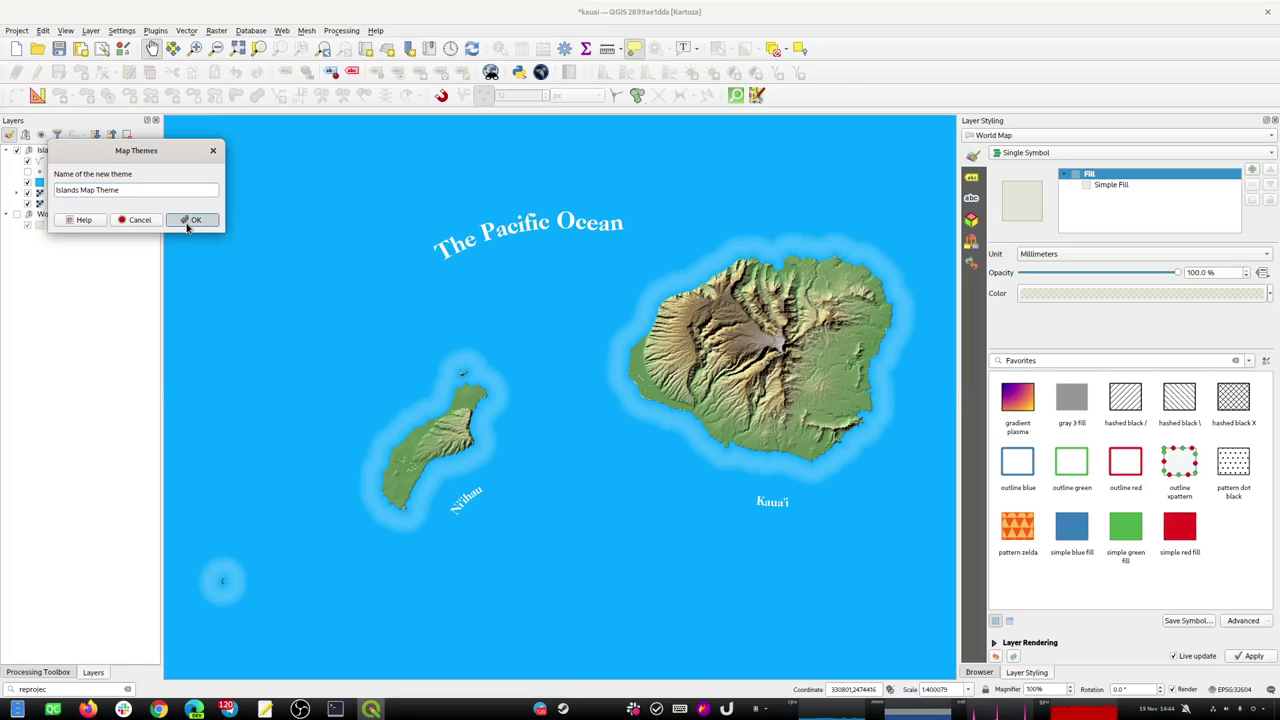
{"action": "left_click_drag", "start_coordinate": [128, 190], "coordinate": [94, 190]}
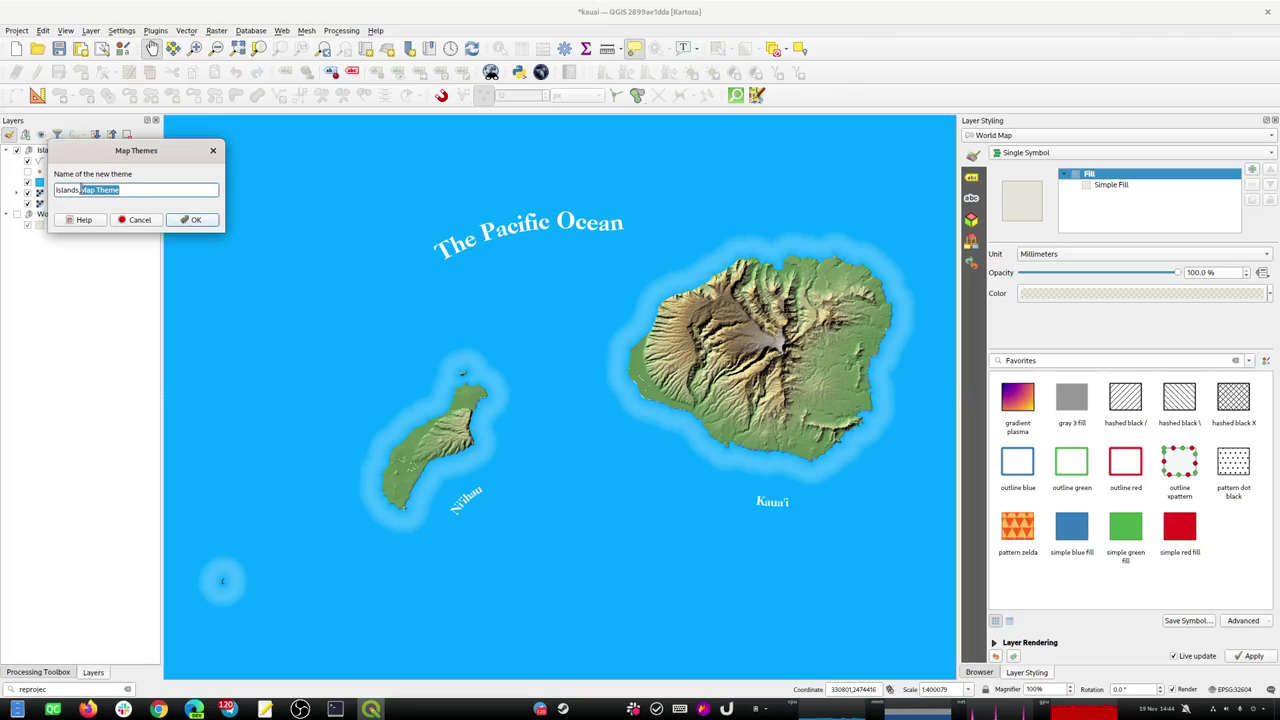
{"action": "left_click", "coordinate": [189, 219]}
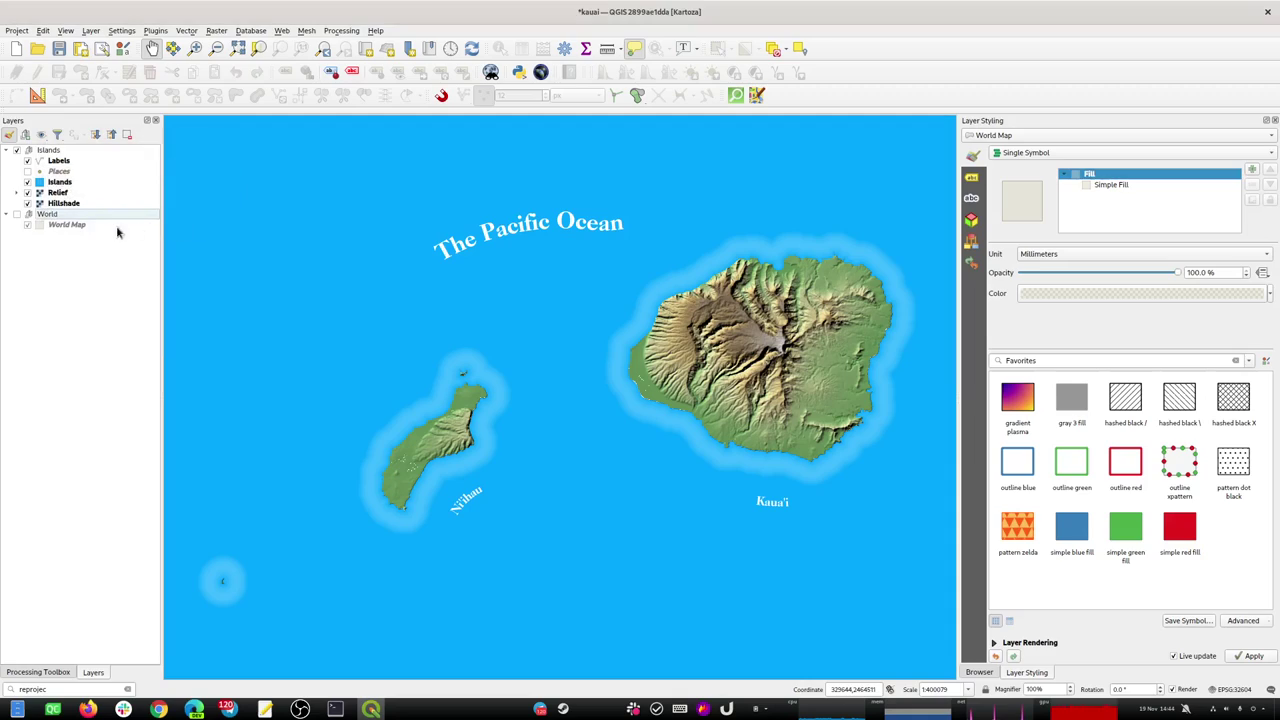
Hide the Islands group, show the World group, store this as a map theme named World Map Theme, and save the project.
{"action": "left_click", "coordinate": [56, 226]}
{"action": "left_click", "coordinate": [48, 215]}
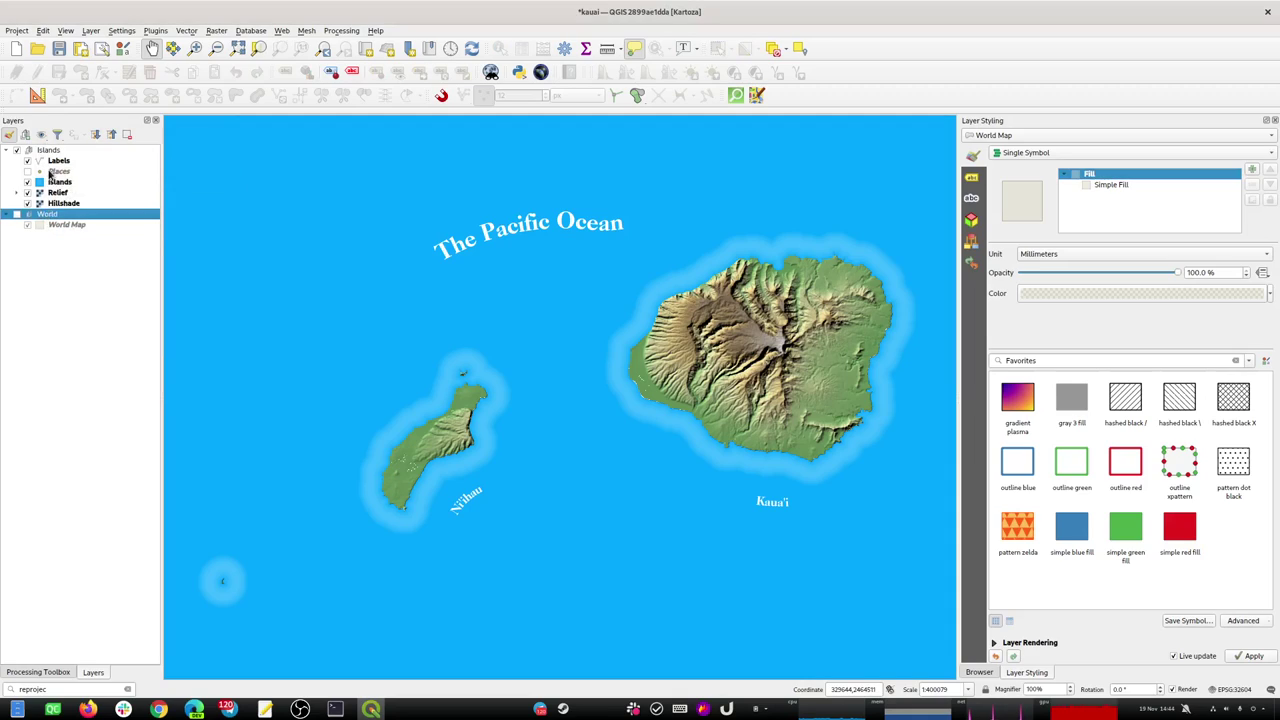
{"action": "left_click", "coordinate": [17, 151]}
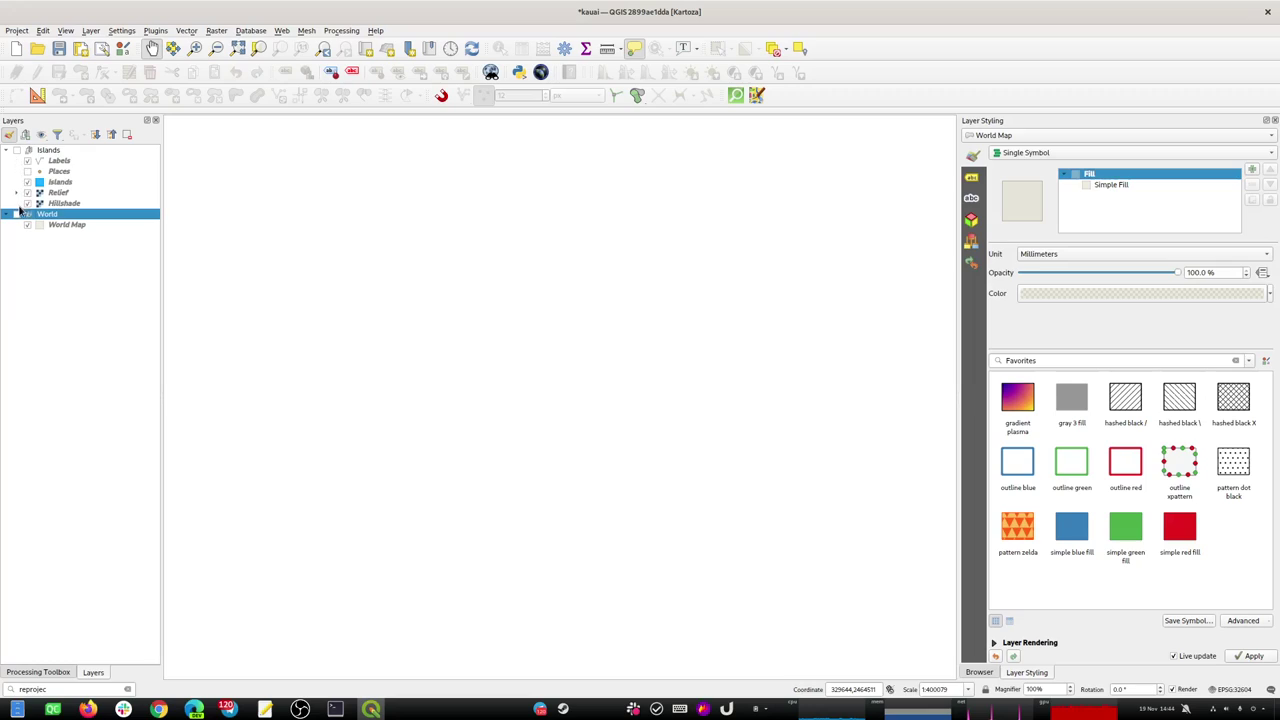
{"action": "left_click", "coordinate": [16, 215]}
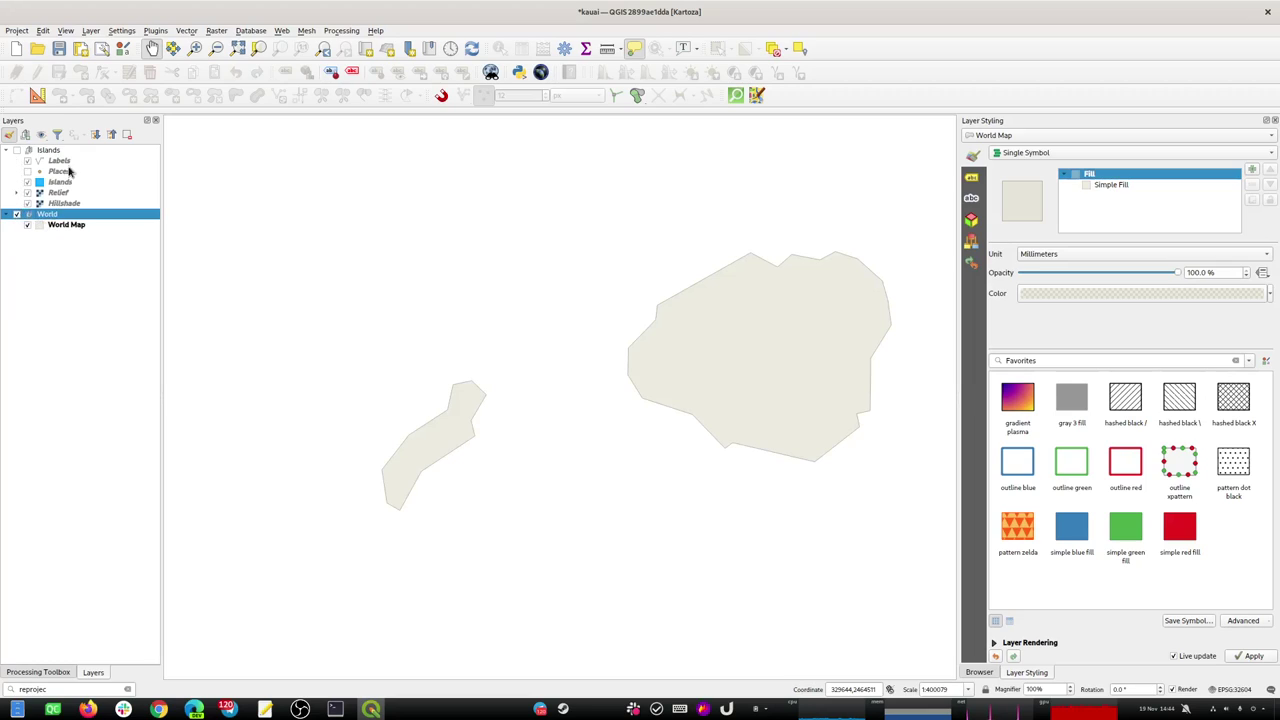
{"action": "left_click", "coordinate": [41, 134]}
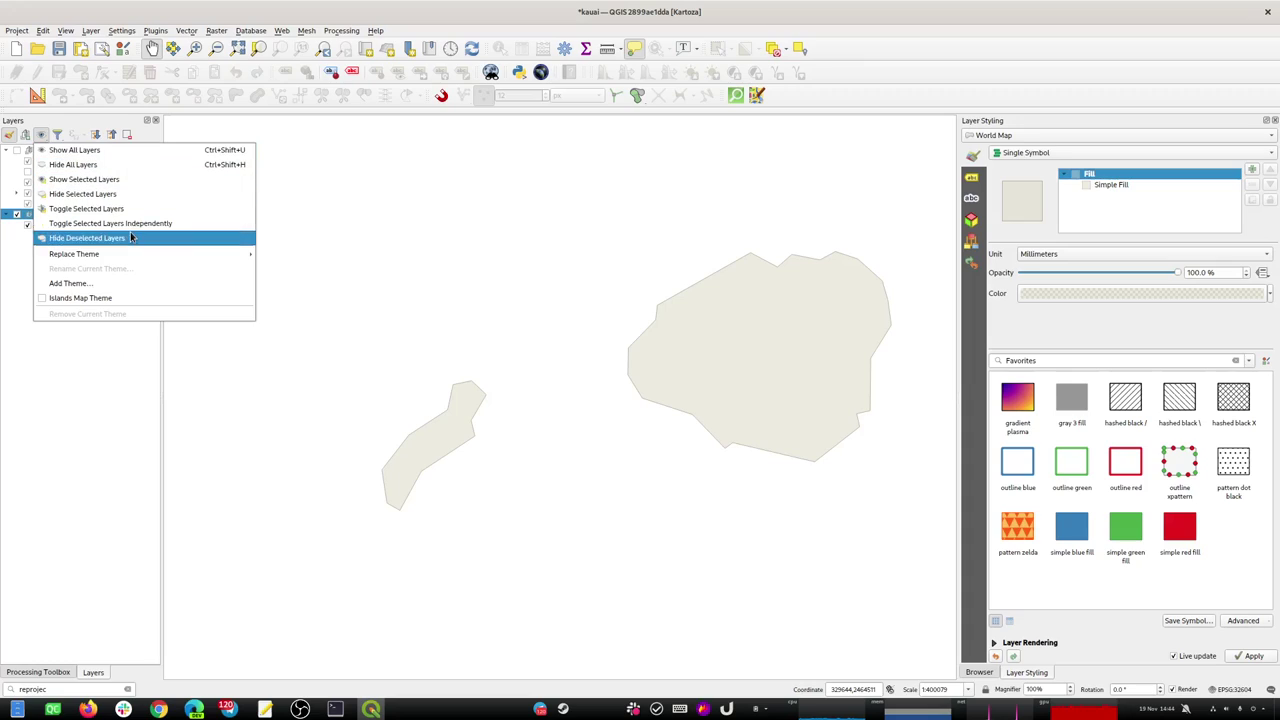
{"action": "left_click", "coordinate": [123, 284]}
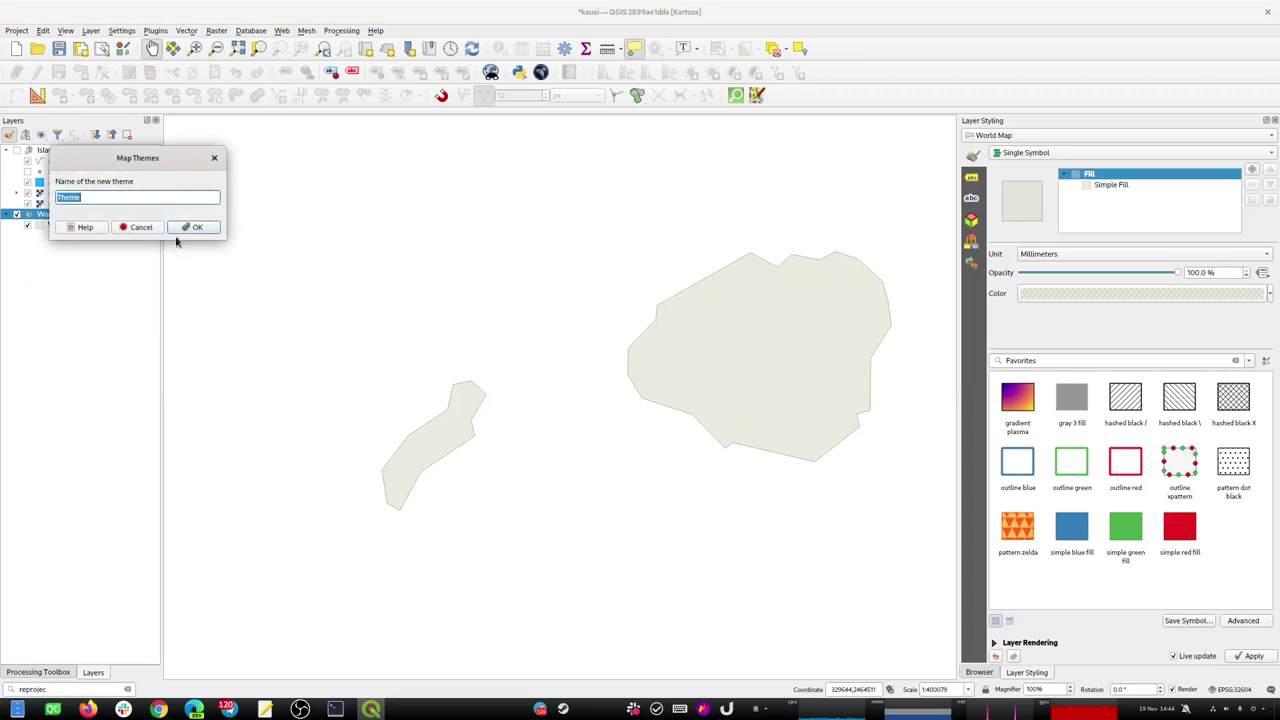
{"action": "type", "text": "World Map Theme"}
{"action": "left_click", "coordinate": [190, 227]}
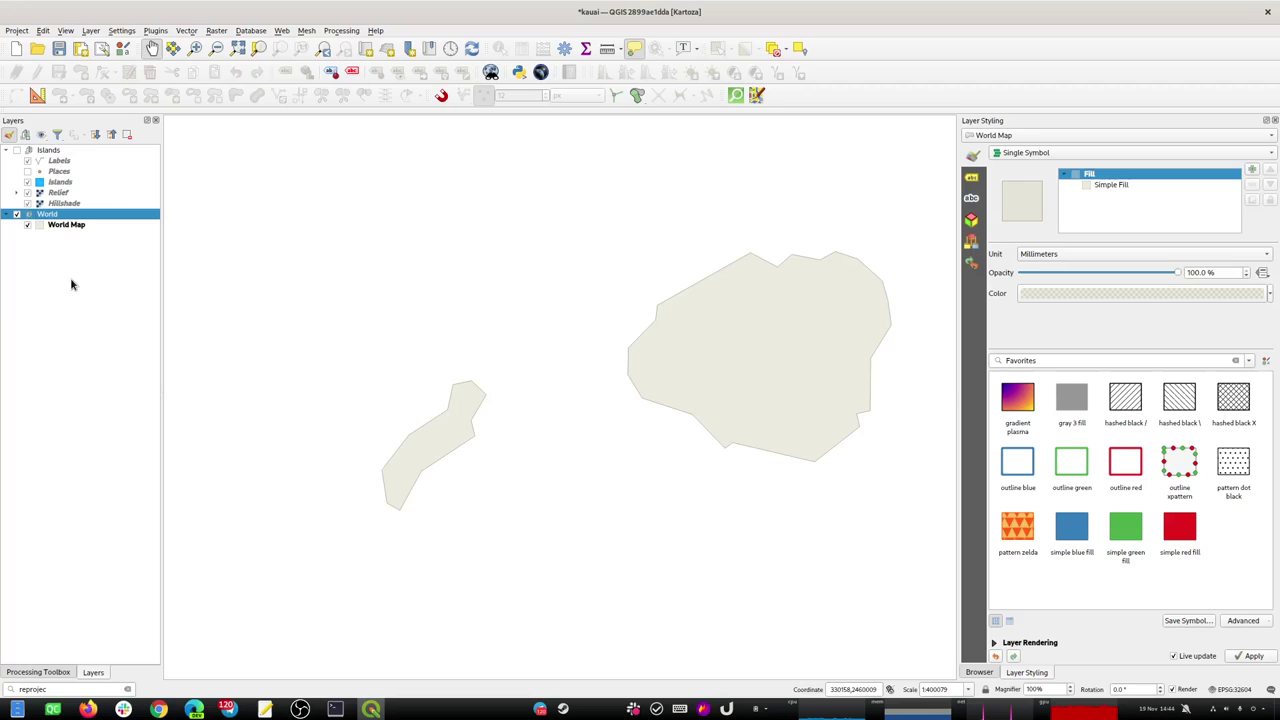
{"action": "left_click", "coordinate": [60, 50]}
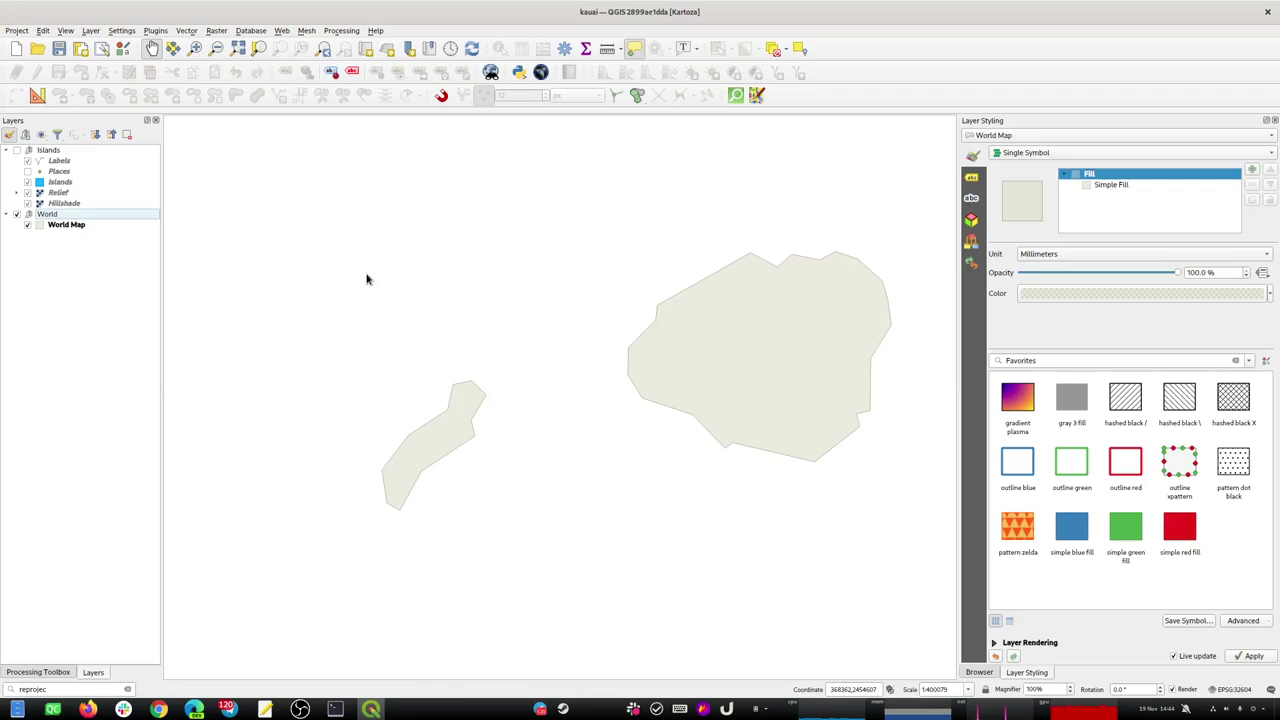
Switch to the browser to examine the globe inset on the Madeira reference map, and return to QGIS.
{"action": "key", "text": "alt+Tab"}
{"action": "key", "text": "alt+Tab"}
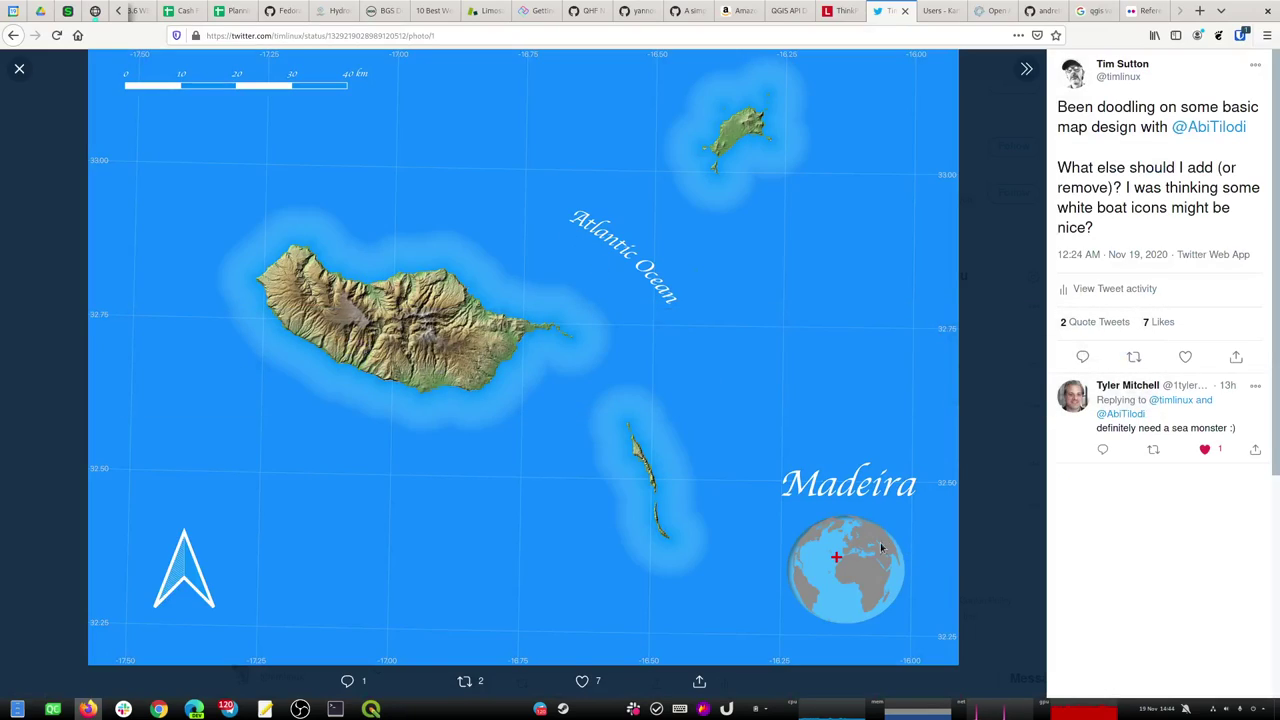
{"action": "key", "text": "alt+Tab"}
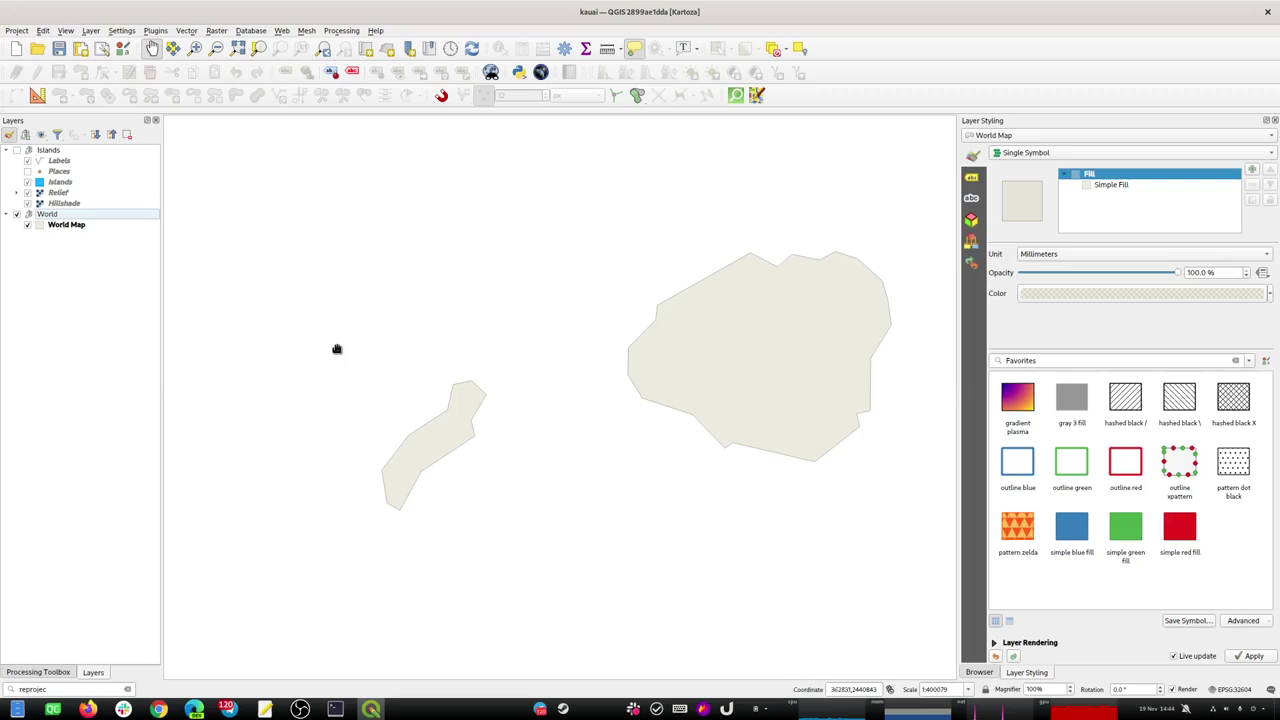
Set the World Map layer's simple fill color to gray #9e9e9e with 100% opacity.
{"action": "left_click", "coordinate": [57, 226]}
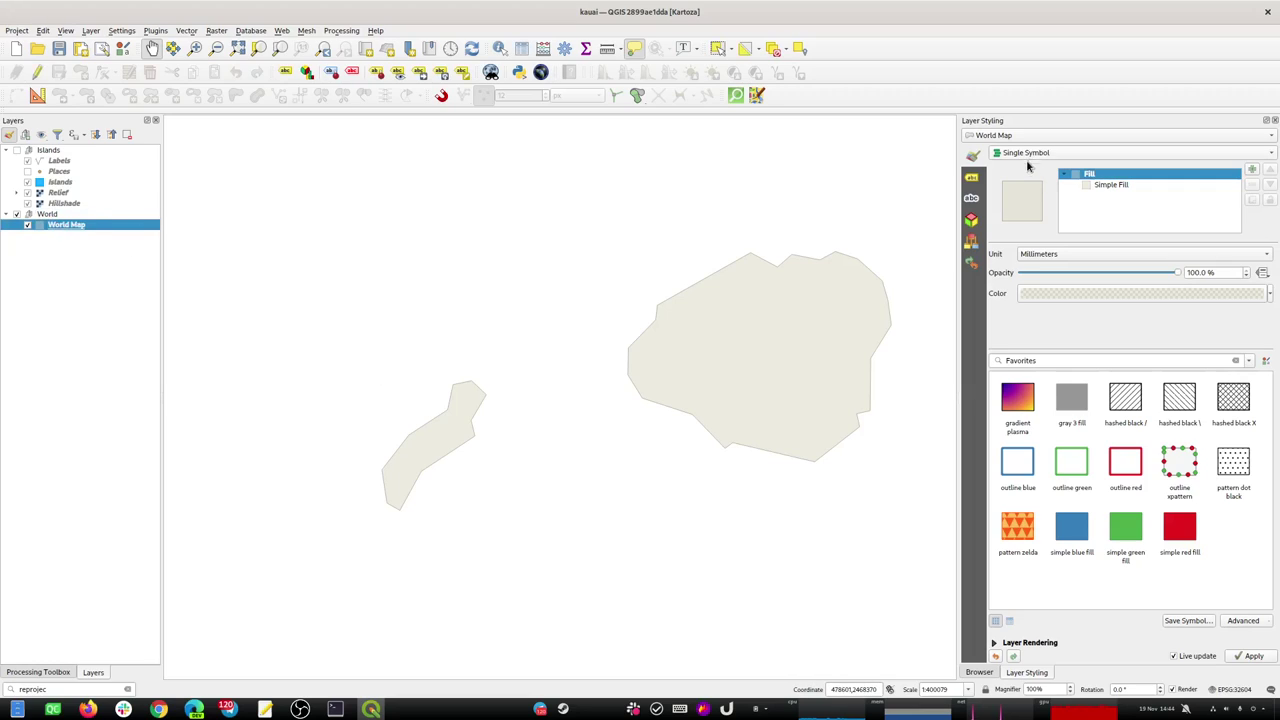
{"action": "left_click", "coordinate": [1098, 186]}
{"action": "left_click", "coordinate": [1177, 279]}
{"action": "left_click_drag", "start_coordinate": [1146, 302], "coordinate": [1122, 300]}
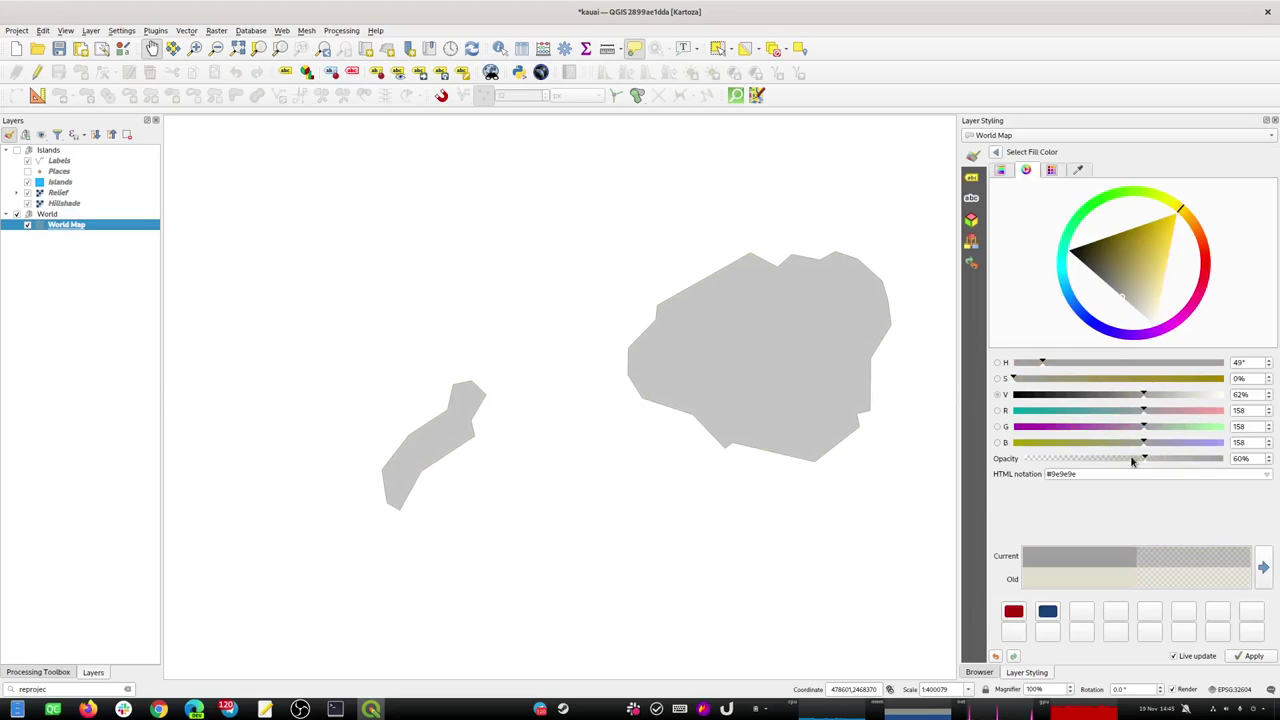
{"action": "left_click_drag", "start_coordinate": [1144, 458], "coordinate": [1240, 458]}
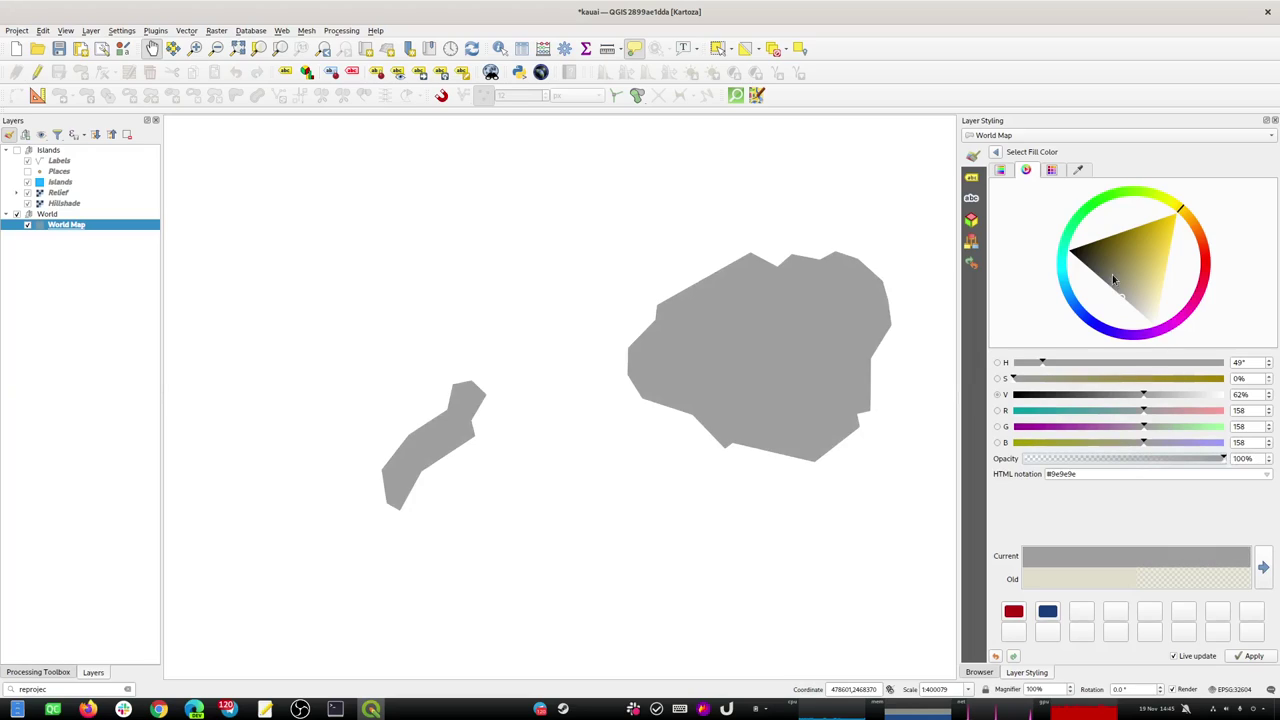
{"action": "left_click", "coordinate": [995, 152]}
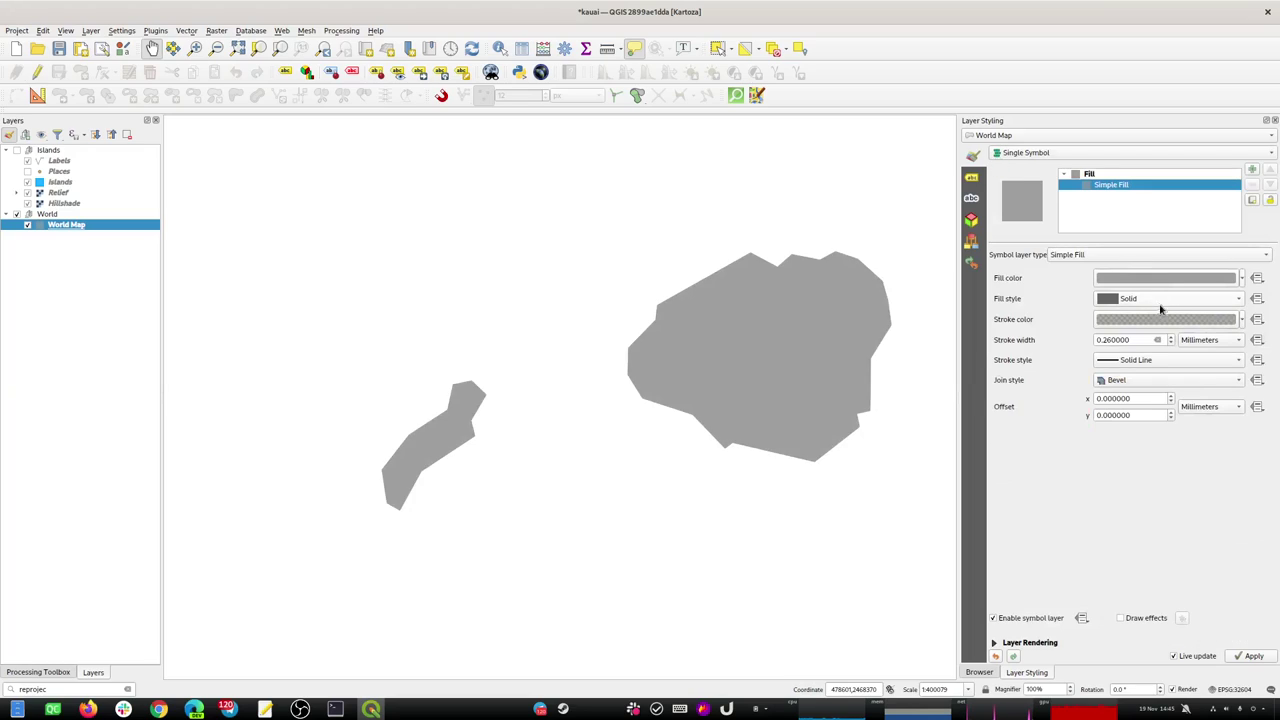
Set the World Map fill's stroke style to No Pen and apply the styling.
{"action": "left_click", "coordinate": [1162, 364]}
{"action": "left_click", "coordinate": [1148, 377]}
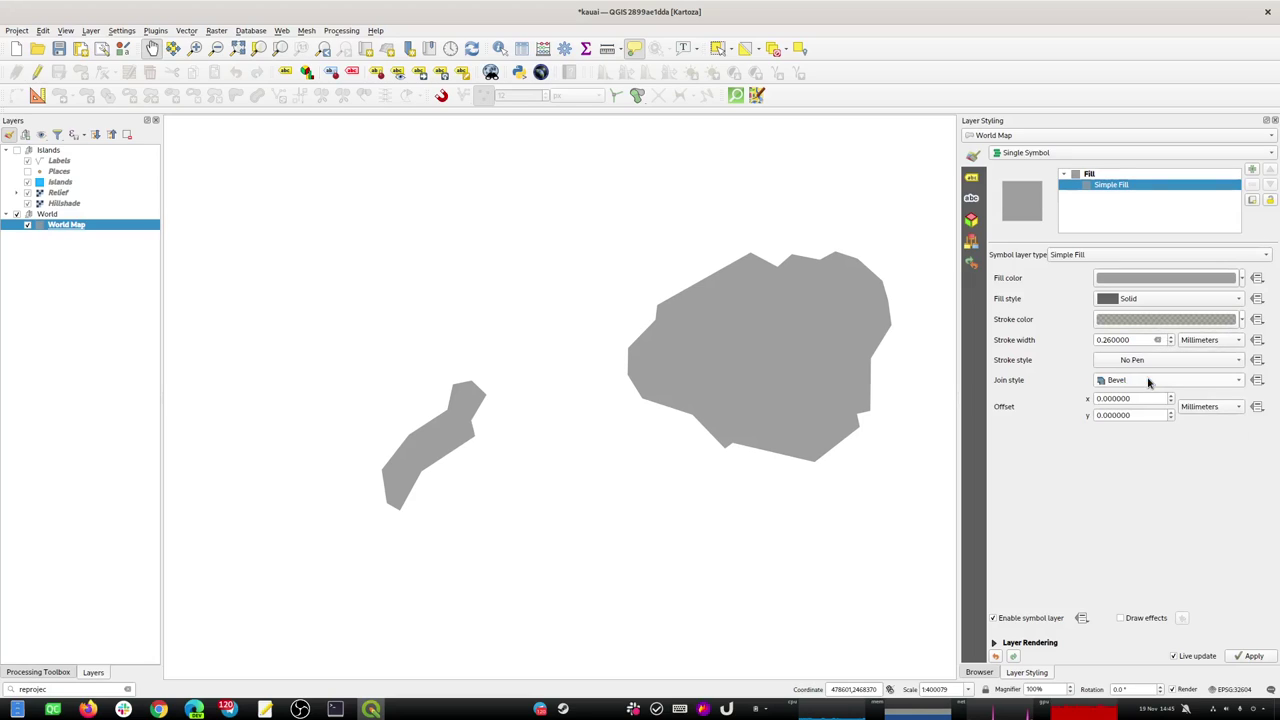
{"action": "left_click", "coordinate": [1251, 656]}
Replace the stored World Map Theme with the current layer state, and switch the map to the Islands Map Theme.
{"action": "left_click", "coordinate": [41, 134]}
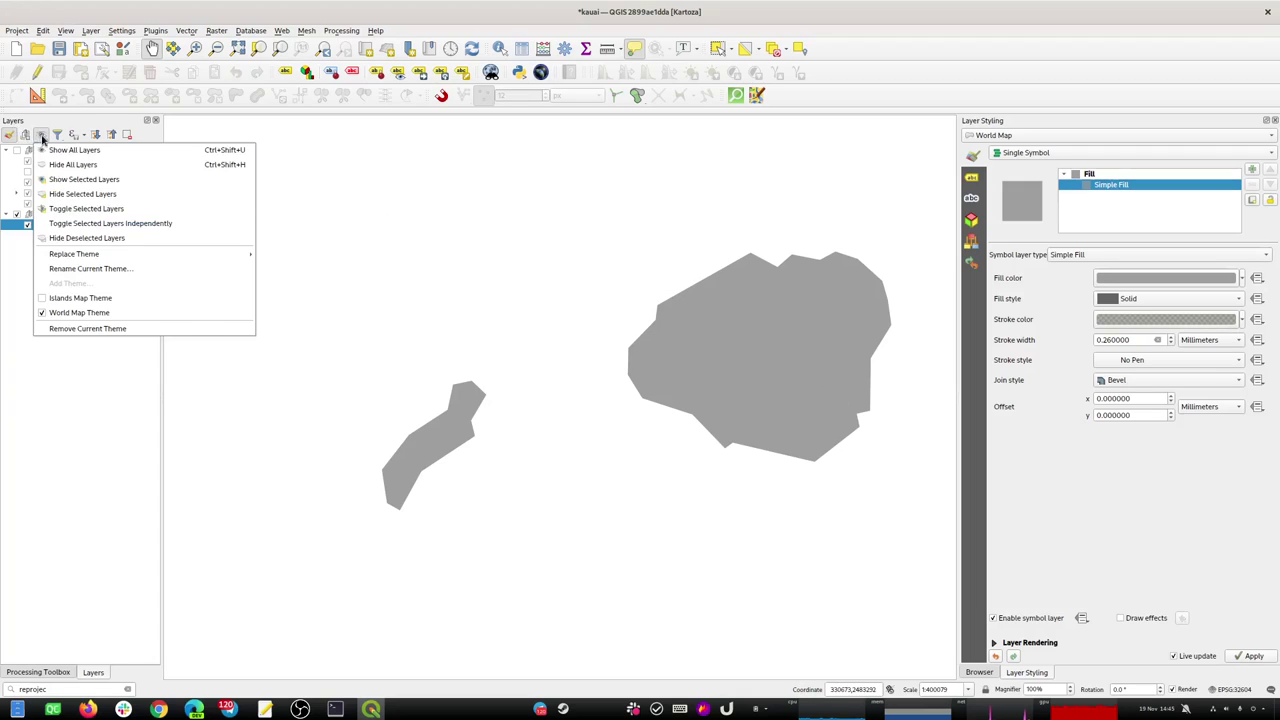
{"action": "mouse_move", "coordinate": [128, 256]}
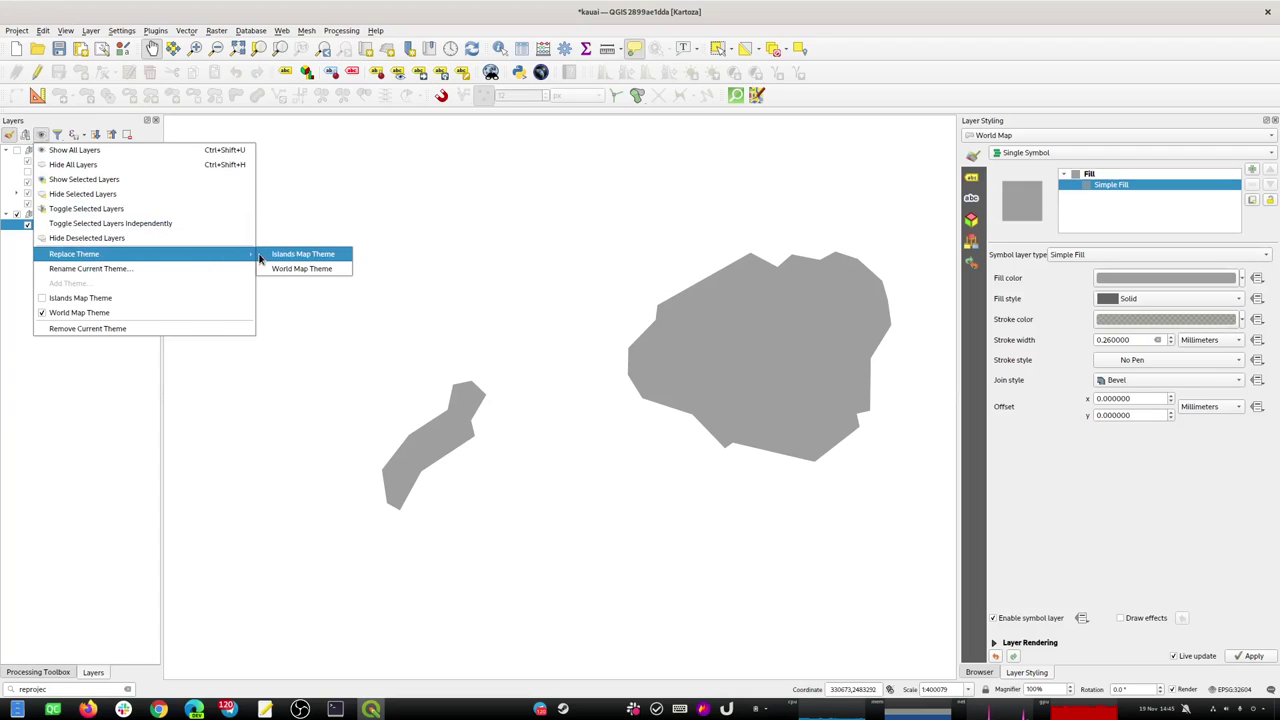
{"action": "left_click", "coordinate": [301, 268]}
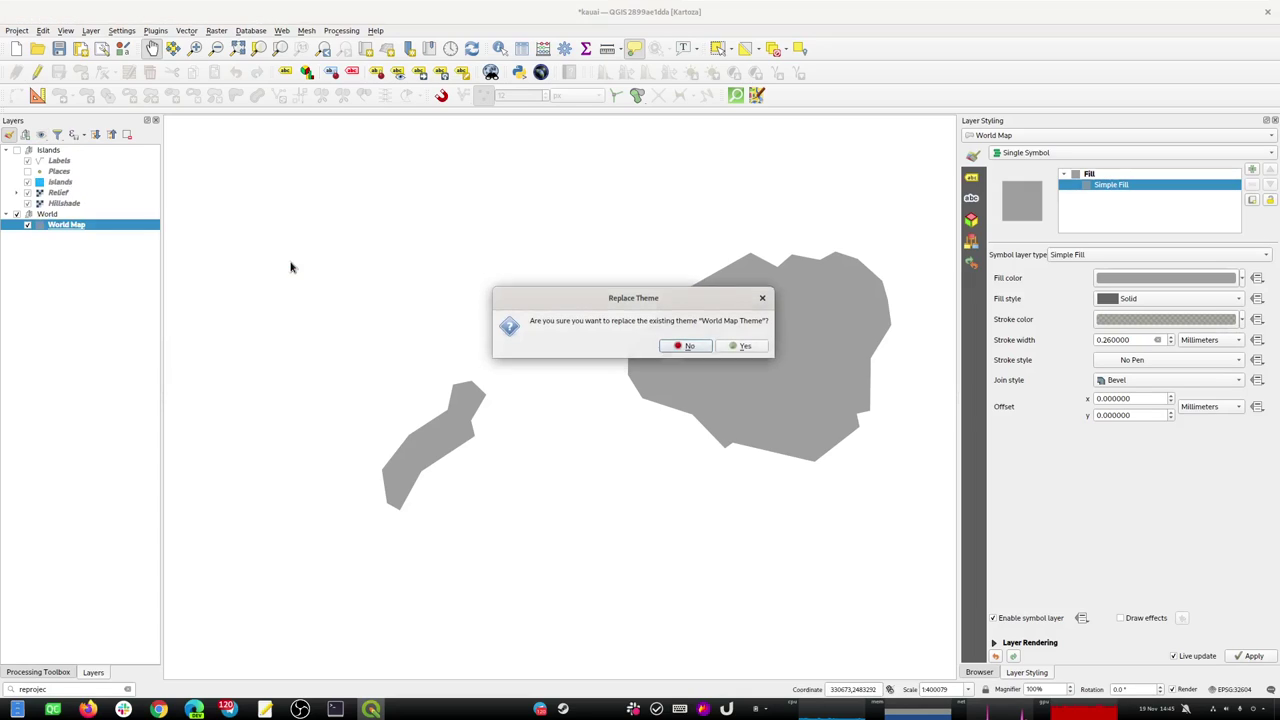
{"action": "left_click", "coordinate": [739, 346]}
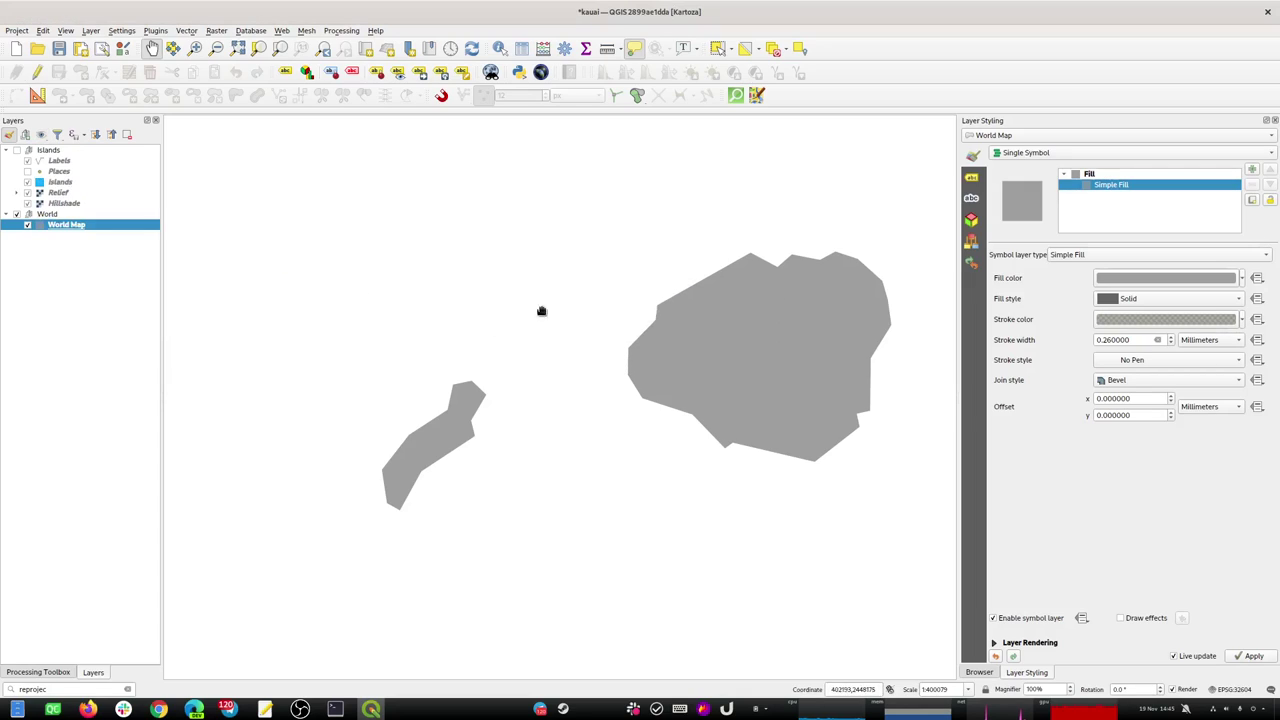
{"action": "left_click", "coordinate": [41, 134]}
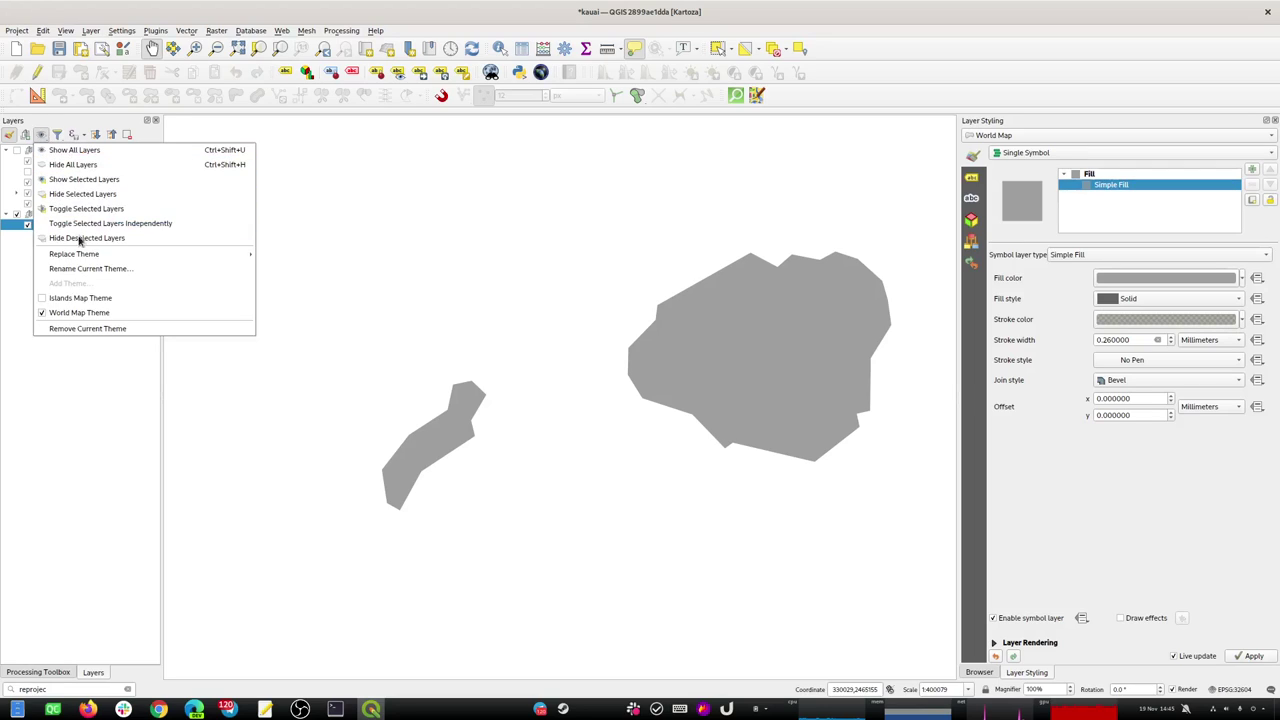
{"action": "left_click", "coordinate": [74, 298]}
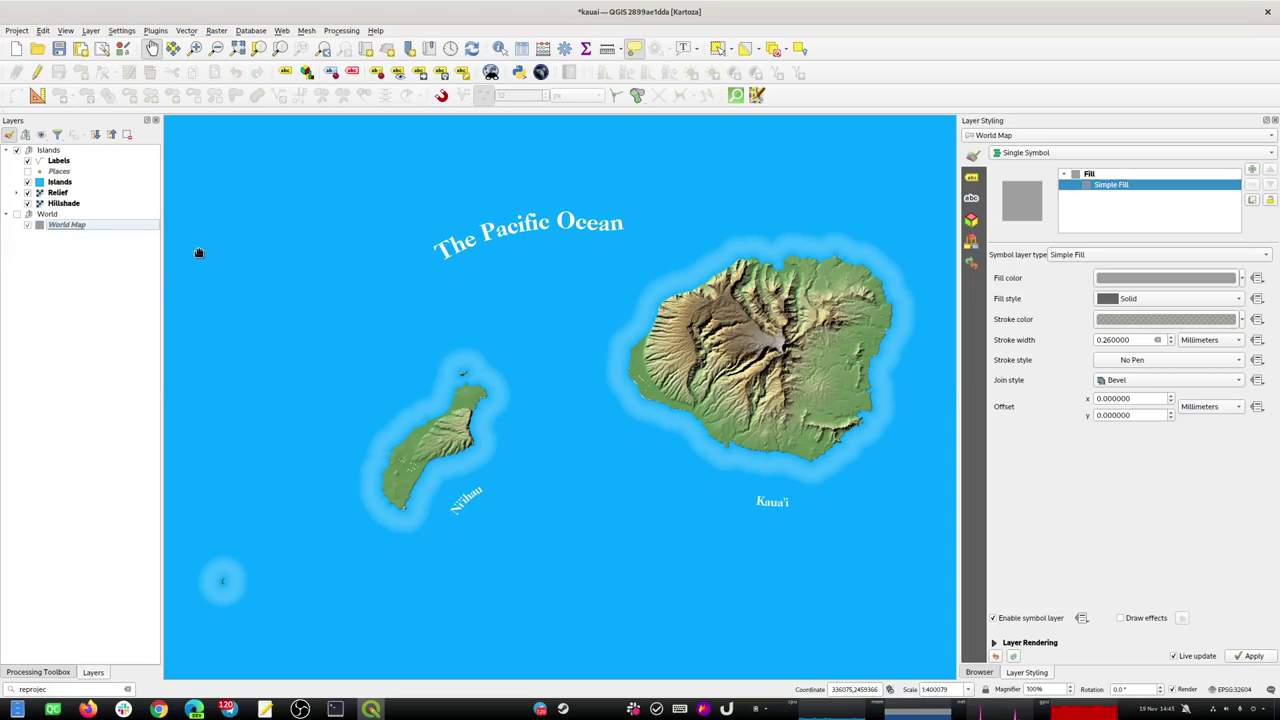
Create a new print layout titled Kauai A3 Landscape.
{"action": "left_click", "coordinate": [102, 49]}
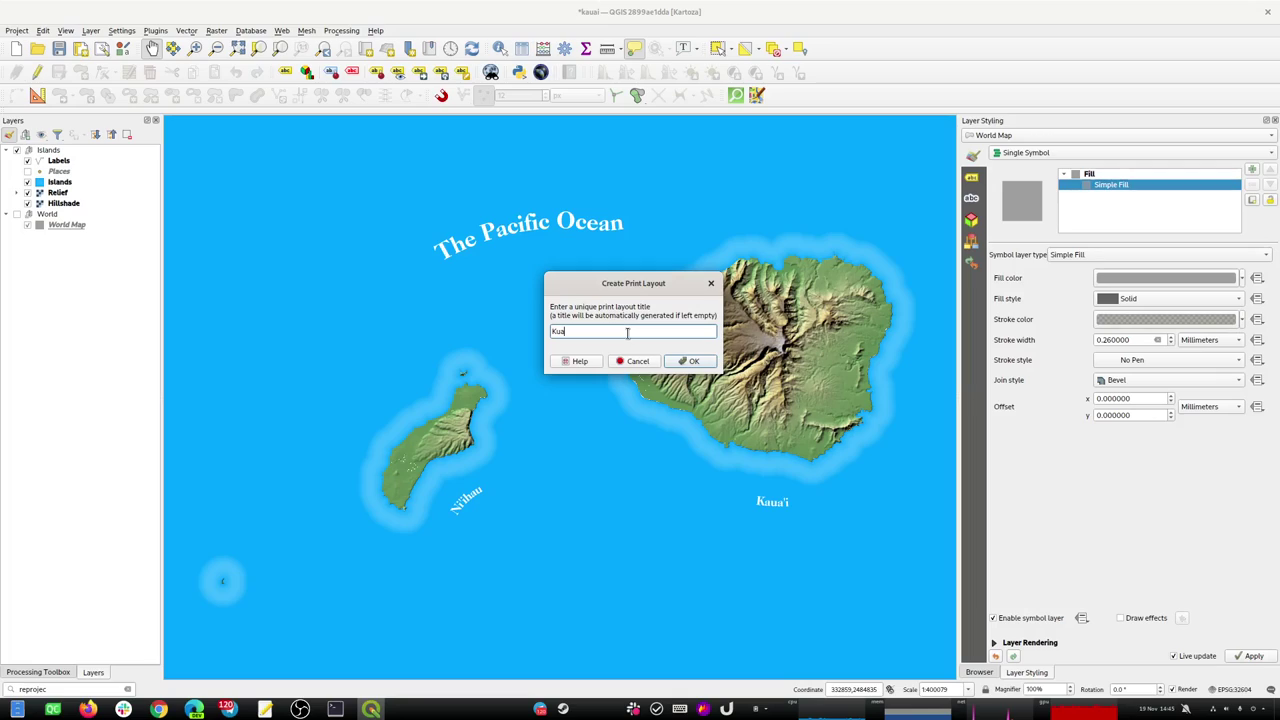
{"action": "type", "text": "Kauai A3 Landscape"}
{"action": "left_click", "coordinate": [690, 361]}
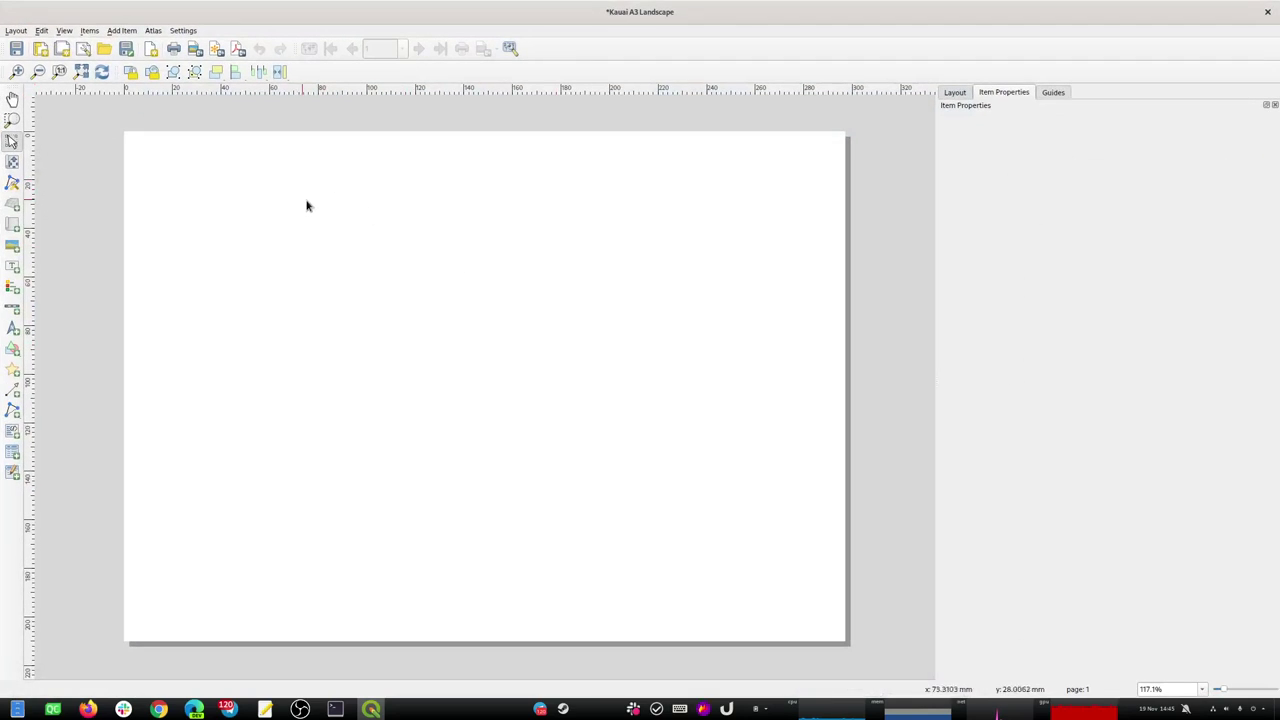
Set the layout's page size to A3 in landscape orientation.
{"action": "right_click", "coordinate": [309, 207]}
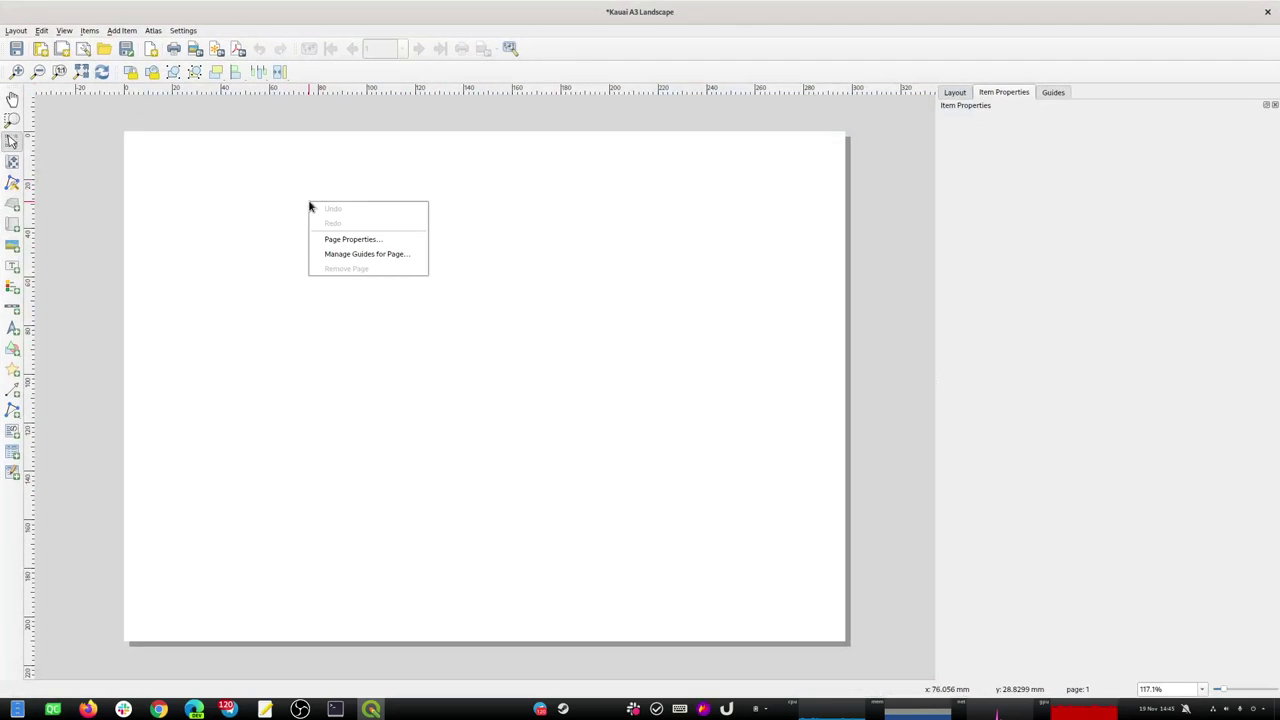
{"action": "left_click", "coordinate": [369, 241]}
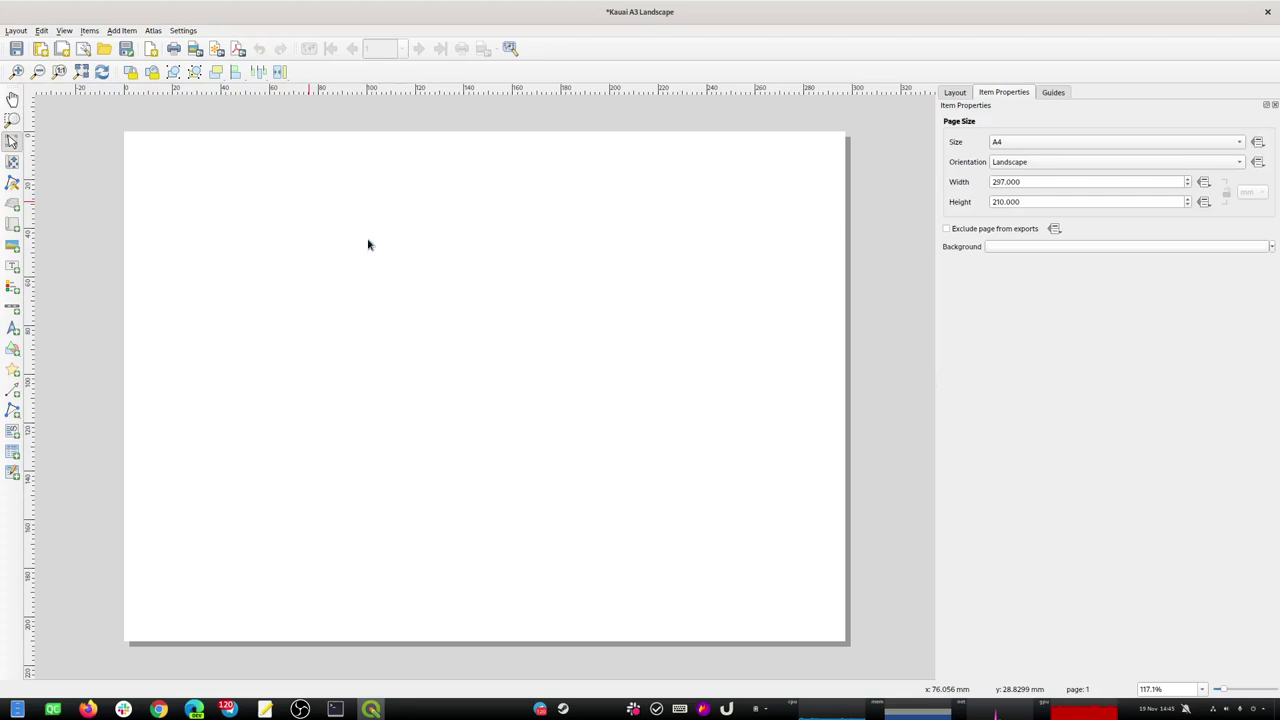
{"action": "left_click", "coordinate": [1011, 143]}
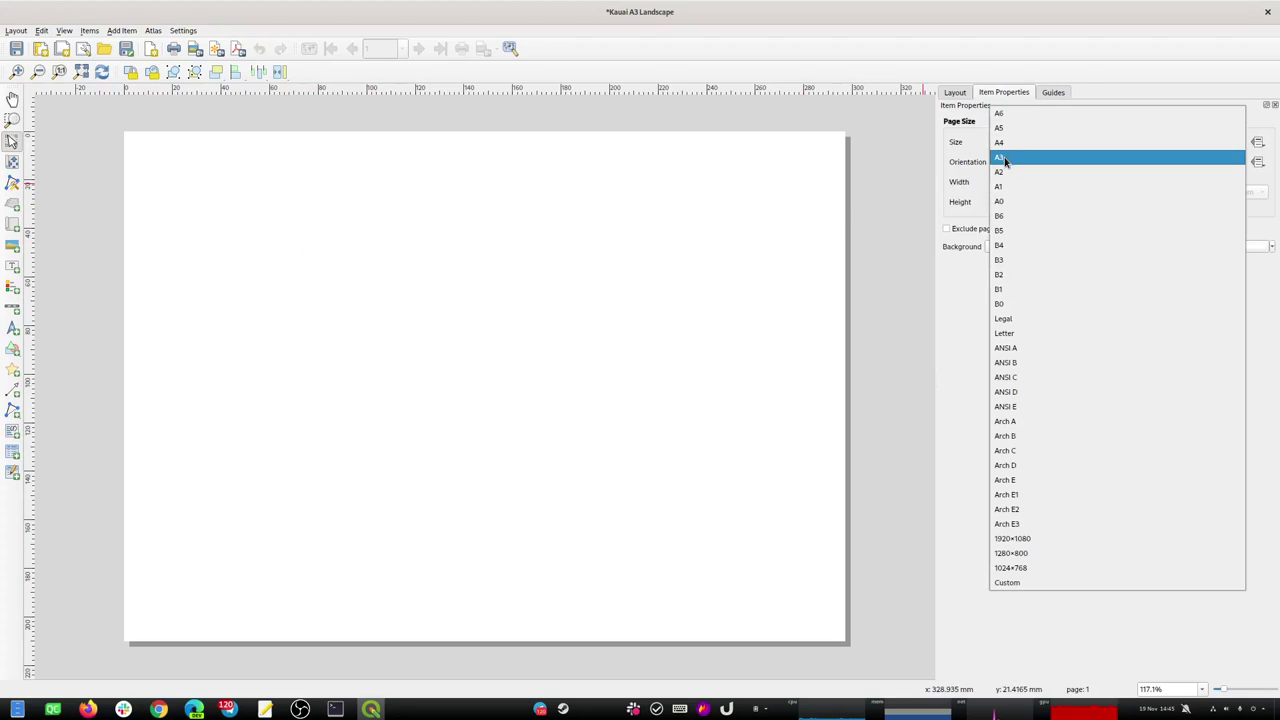
{"action": "left_click", "coordinate": [1004, 162]}
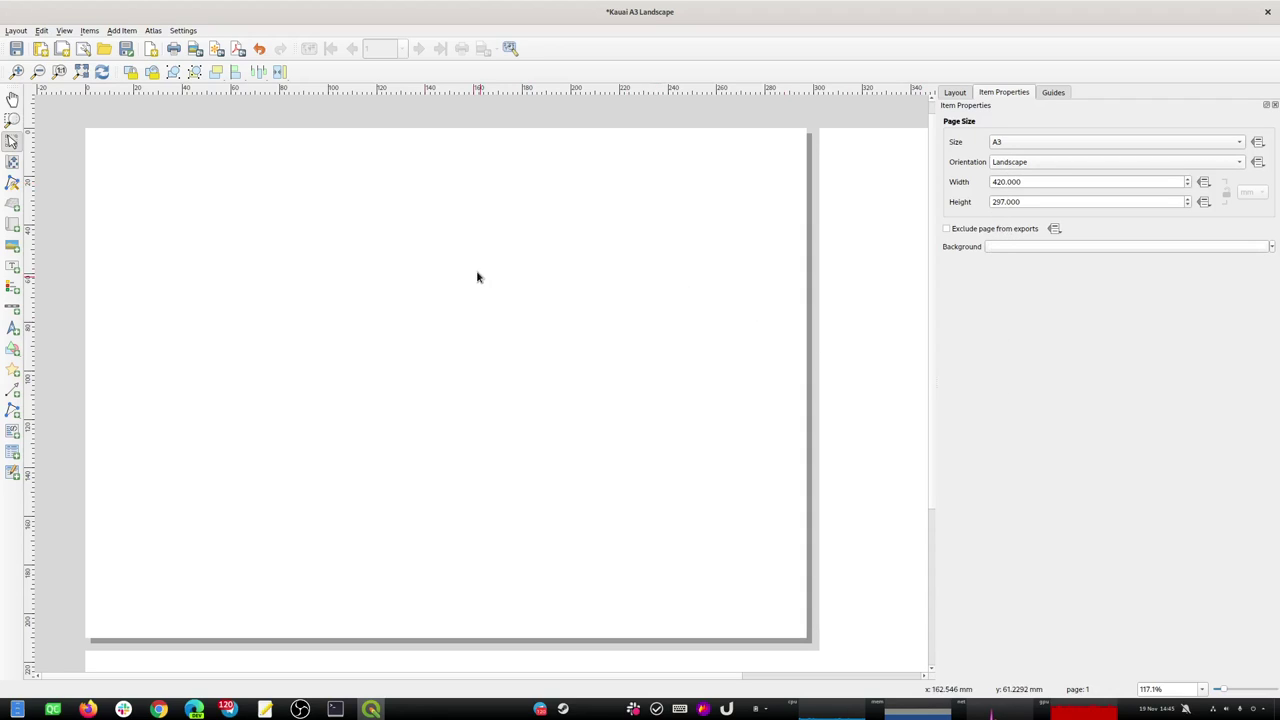
{"action": "left_click", "coordinate": [82, 74]}
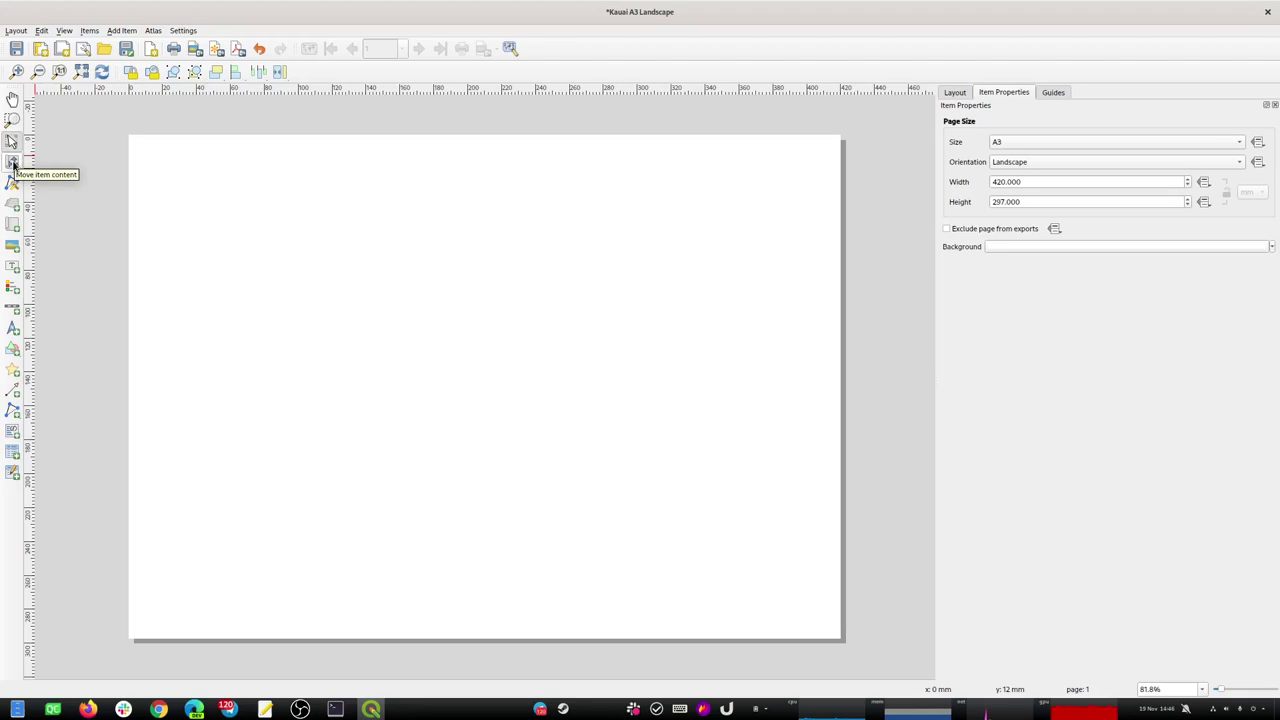
Add a small map about 59 by 53 mm in the page's lower-right corner and a second map covering the whole page.
{"action": "left_click", "coordinate": [12, 224]}
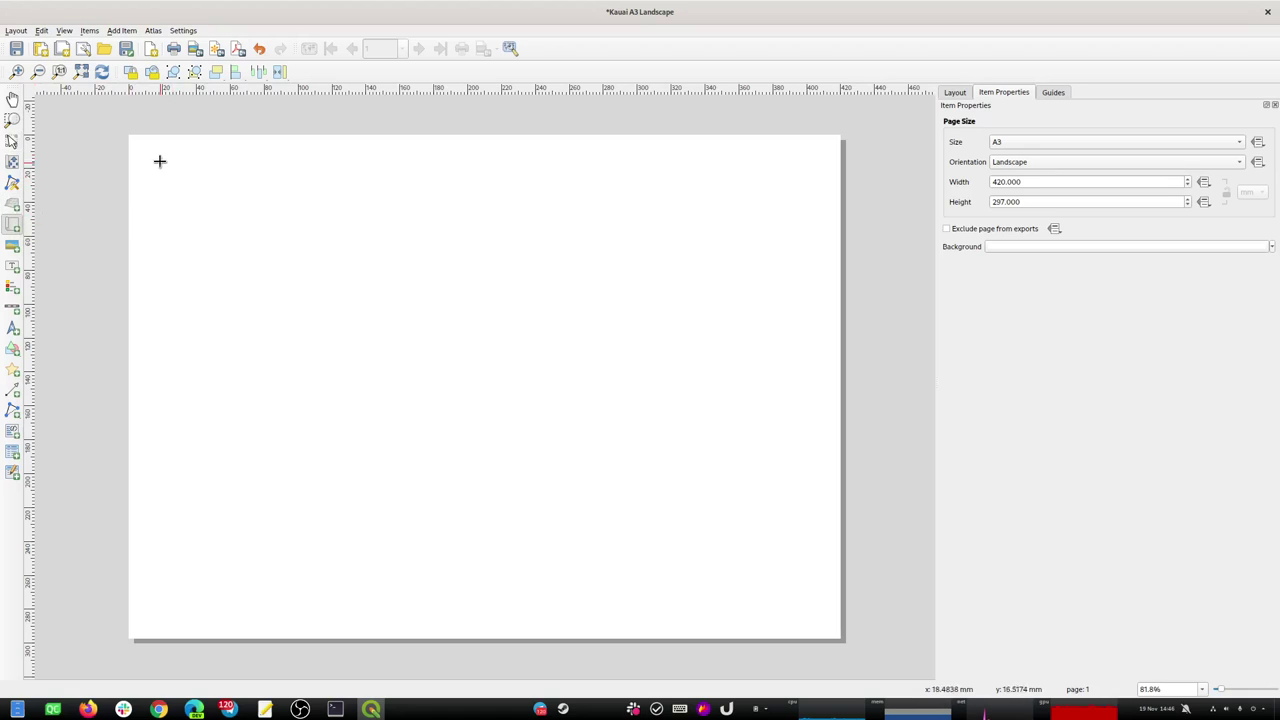
{"action": "left_click_drag", "start_coordinate": [155, 158], "coordinate": [254, 247]}
{"action": "left_click_drag", "start_coordinate": [279, 230], "coordinate": [770, 573]}
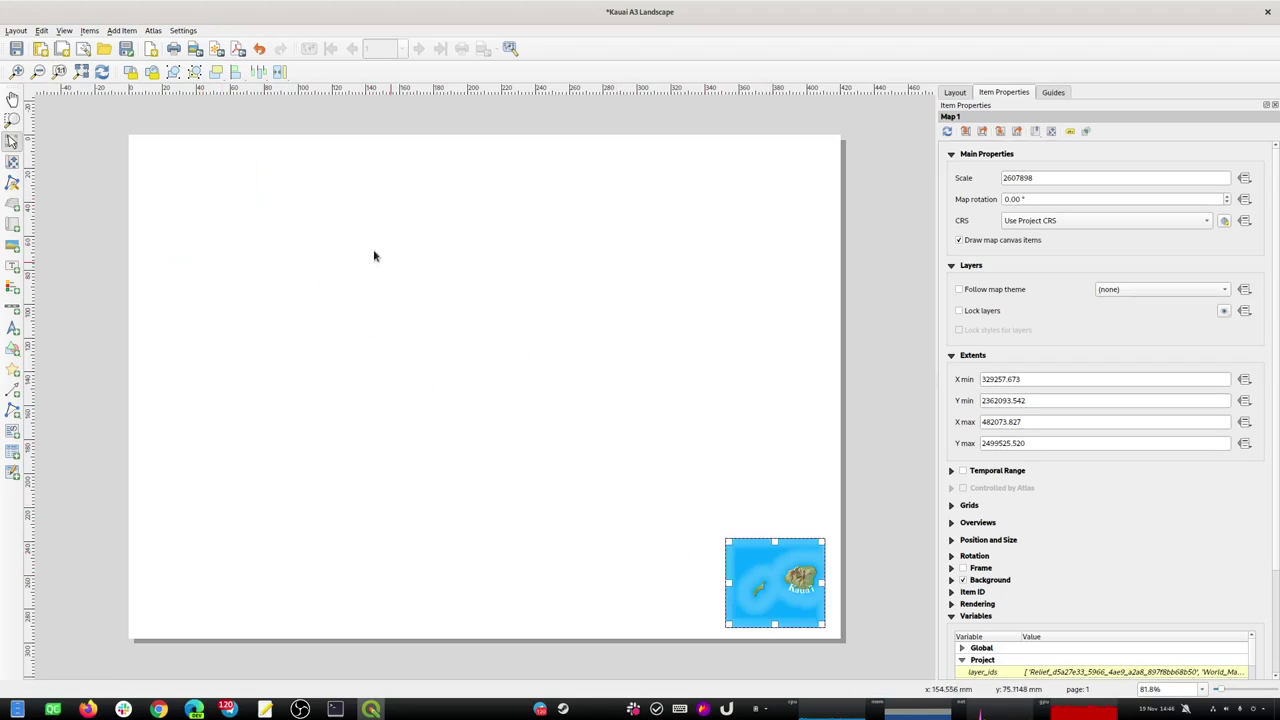
{"action": "left_click", "coordinate": [12, 225]}
{"action": "left_click_drag", "start_coordinate": [129, 135], "coordinate": [840, 636]}
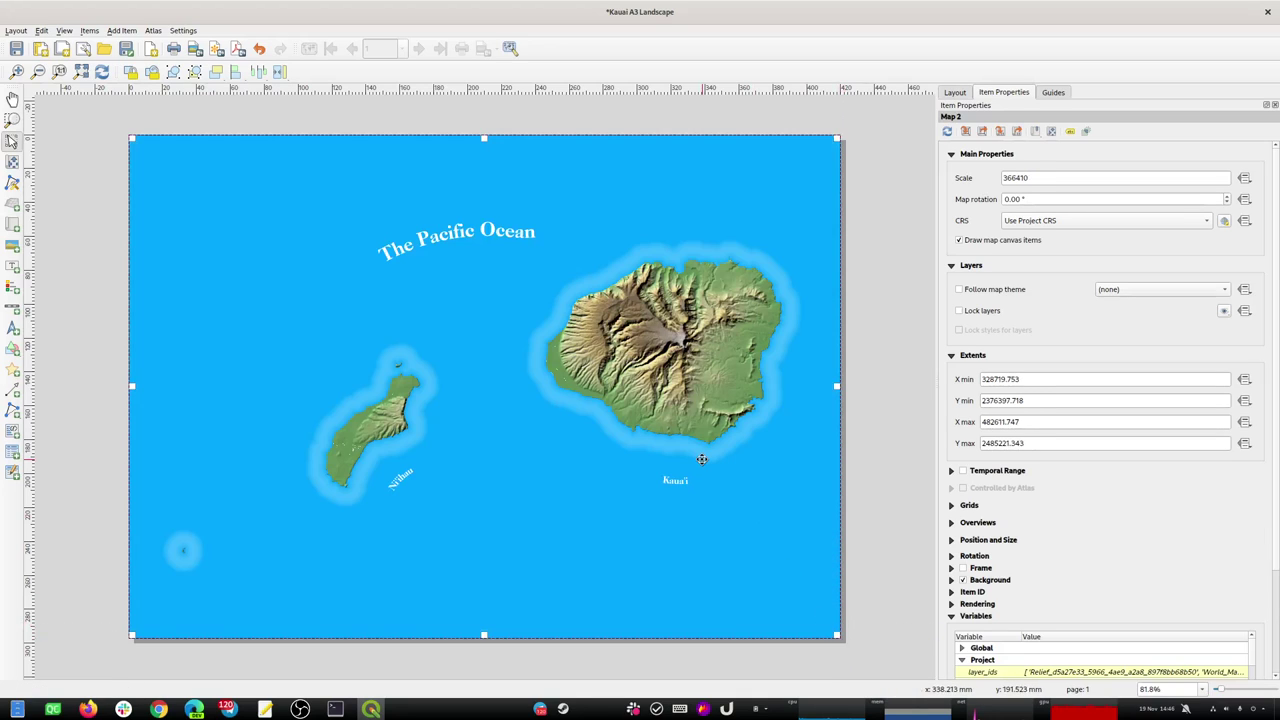
Lower the full-page map in the stacking order behind the small inset map.
{"action": "right_click", "coordinate": [623, 509]}
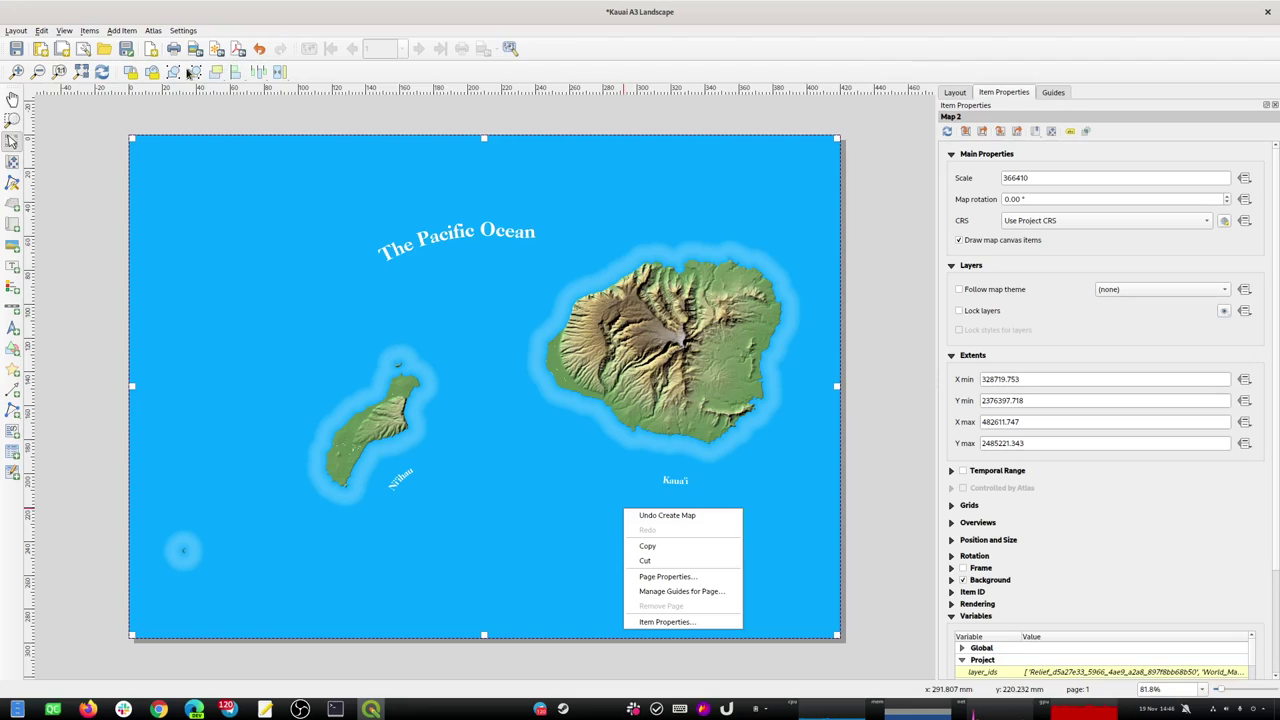
{"action": "left_click", "coordinate": [220, 77]}
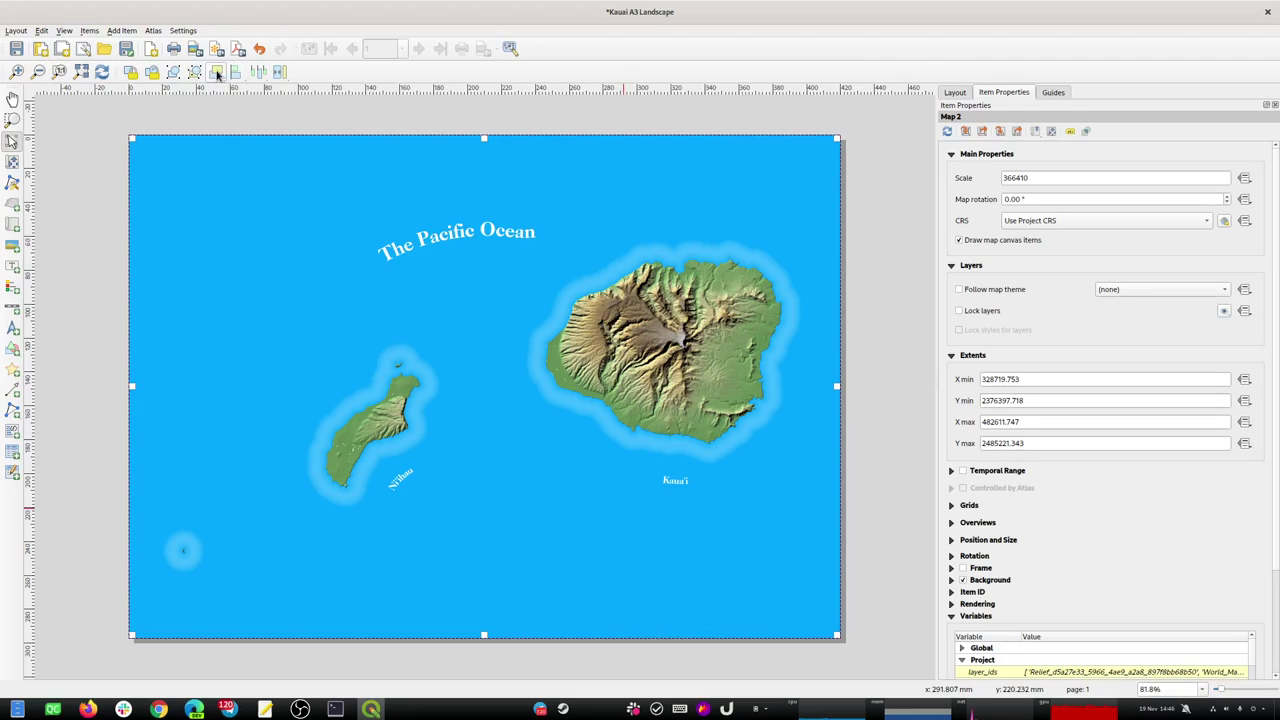
{"action": "left_click", "coordinate": [217, 75]}
{"action": "left_click", "coordinate": [240, 133]}
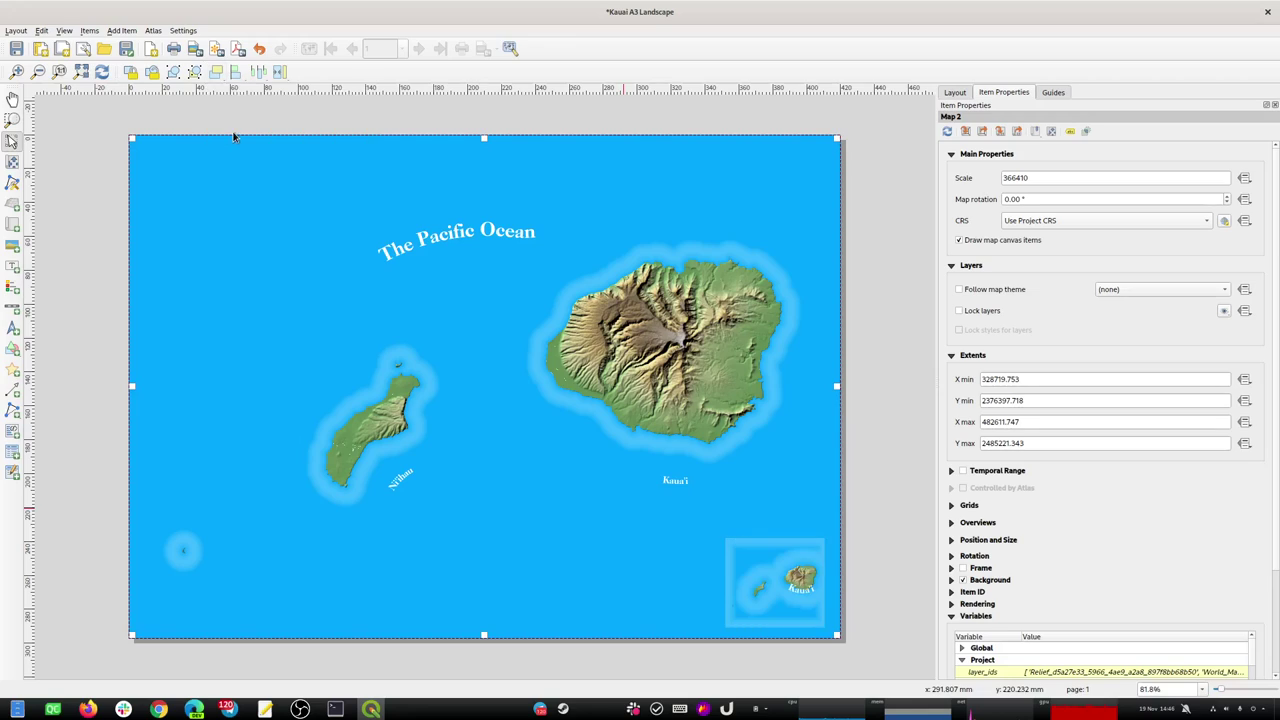
{"action": "left_click", "coordinate": [880, 462]}
Make the inset map follow World Map Theme and the full-page map follow Islands Map Theme, and save the project.
{"action": "left_click", "coordinate": [771, 563]}
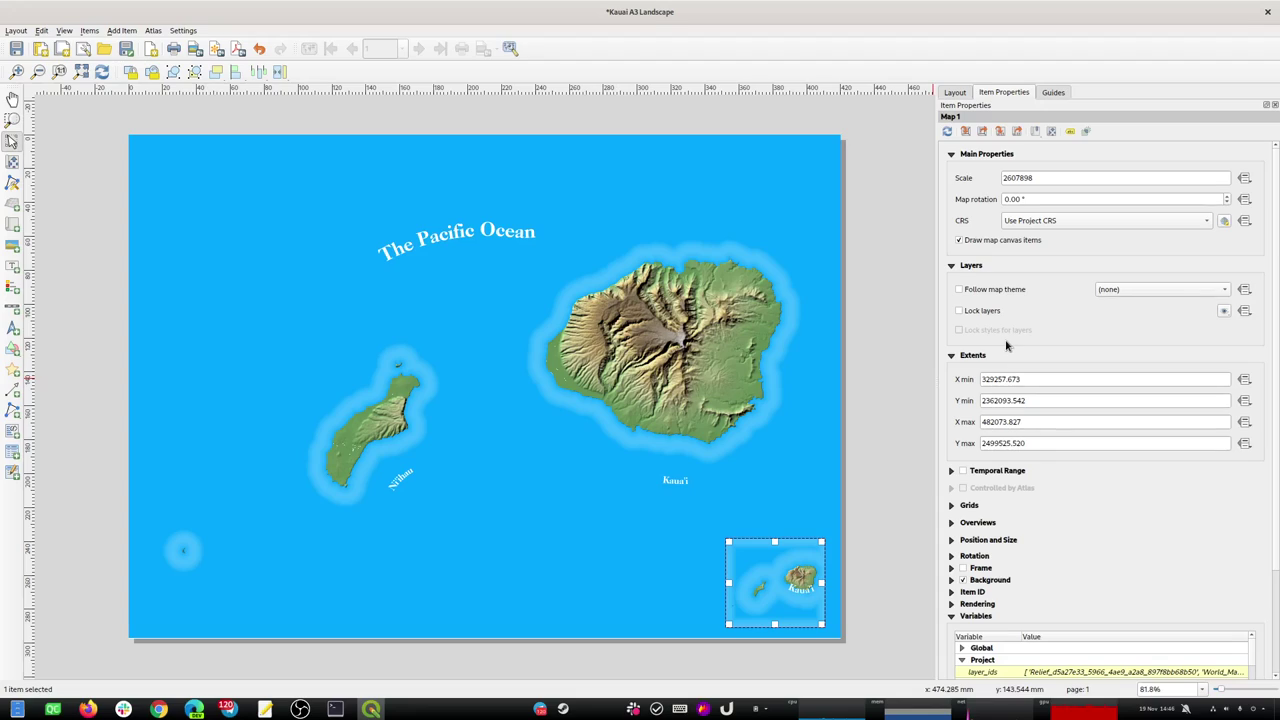
{"action": "left_click", "coordinate": [1127, 293]}
{"action": "left_click", "coordinate": [1140, 320]}
{"action": "left_click", "coordinate": [743, 408]}
{"action": "left_click", "coordinate": [1112, 289]}
{"action": "left_click", "coordinate": [1114, 303]}
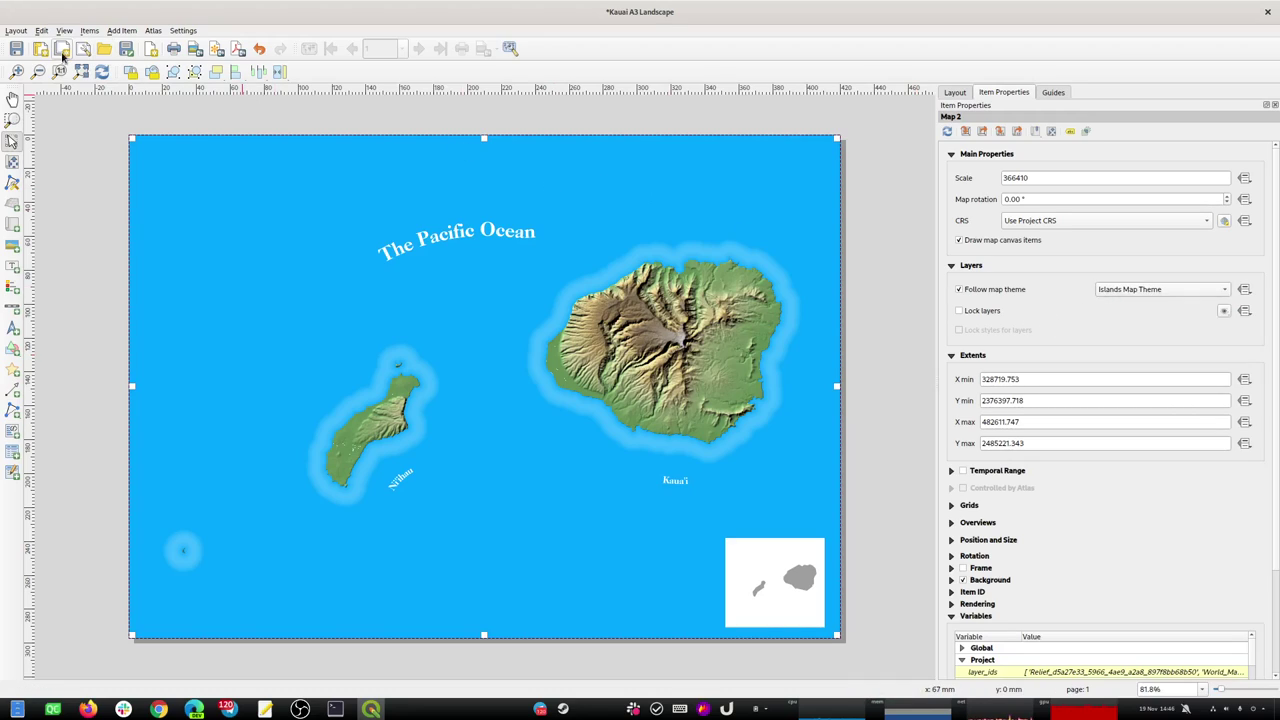
{"action": "left_click", "coordinate": [16, 48]}
{"action": "left_click", "coordinate": [774, 600]}
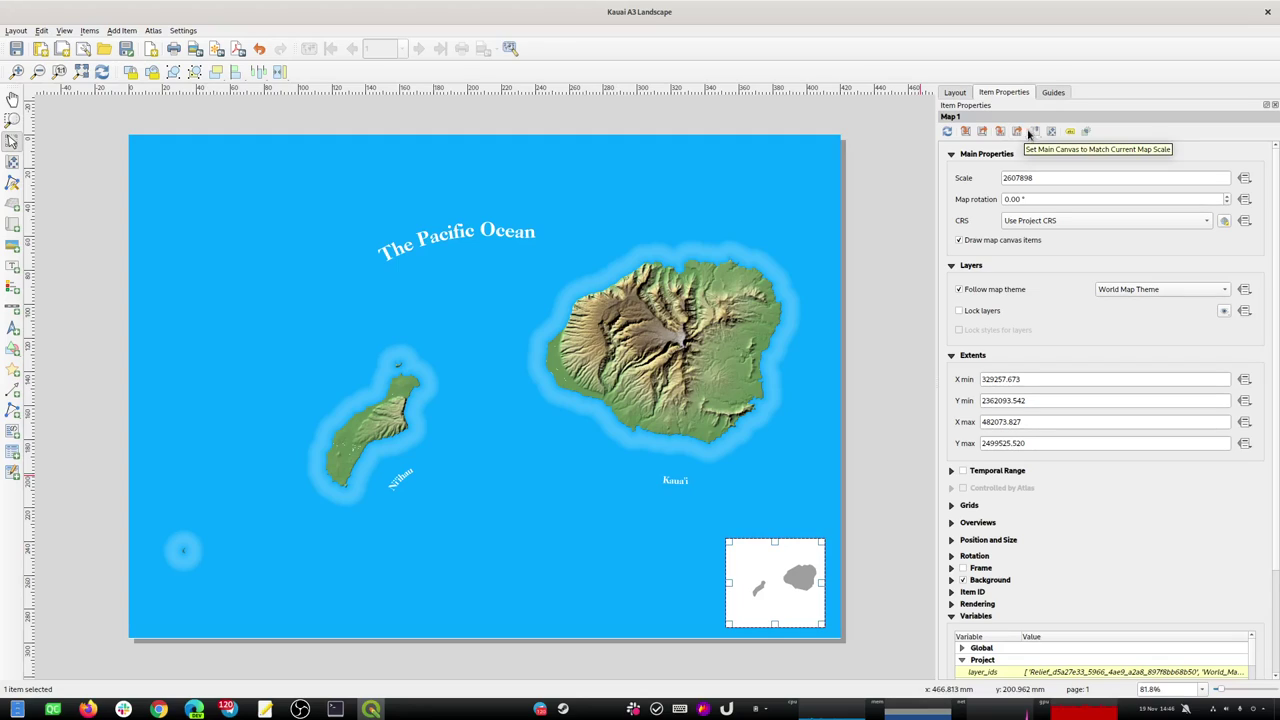
{"action": "left_click", "coordinate": [1052, 133]}
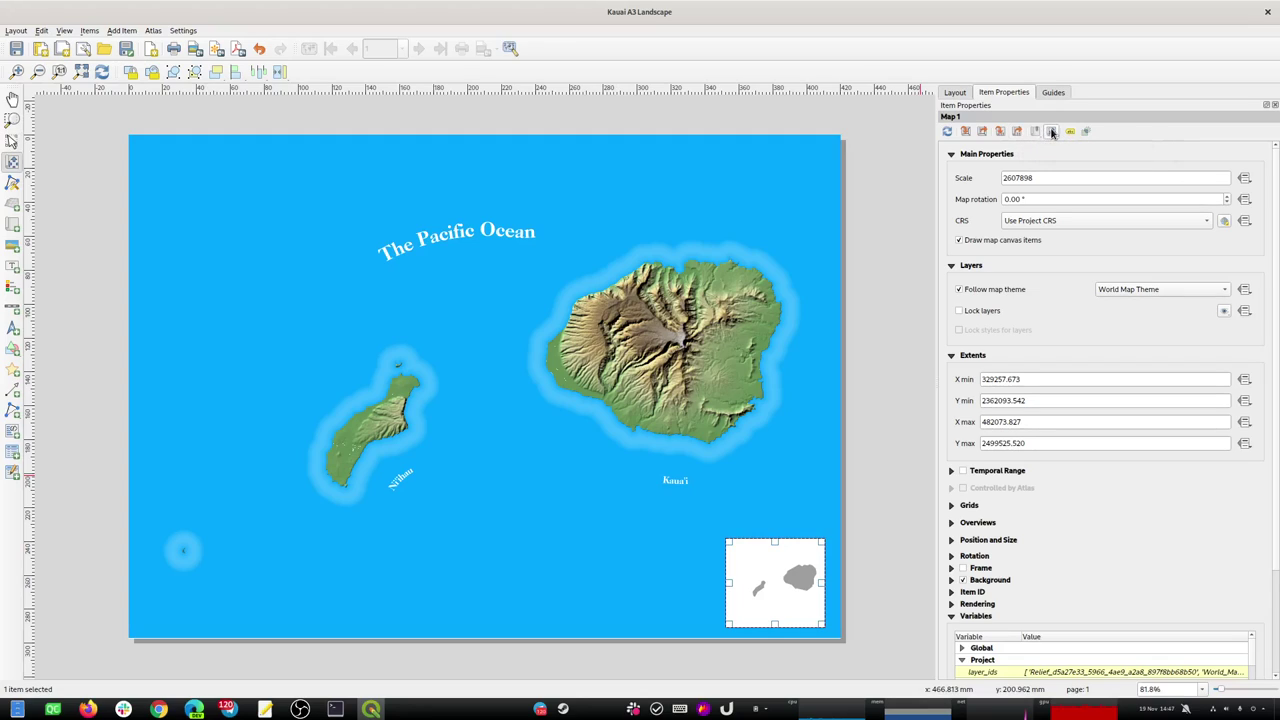
{"action": "scroll", "coordinate": [746, 572], "scroll_direction": "down", "scroll_amount": 4}
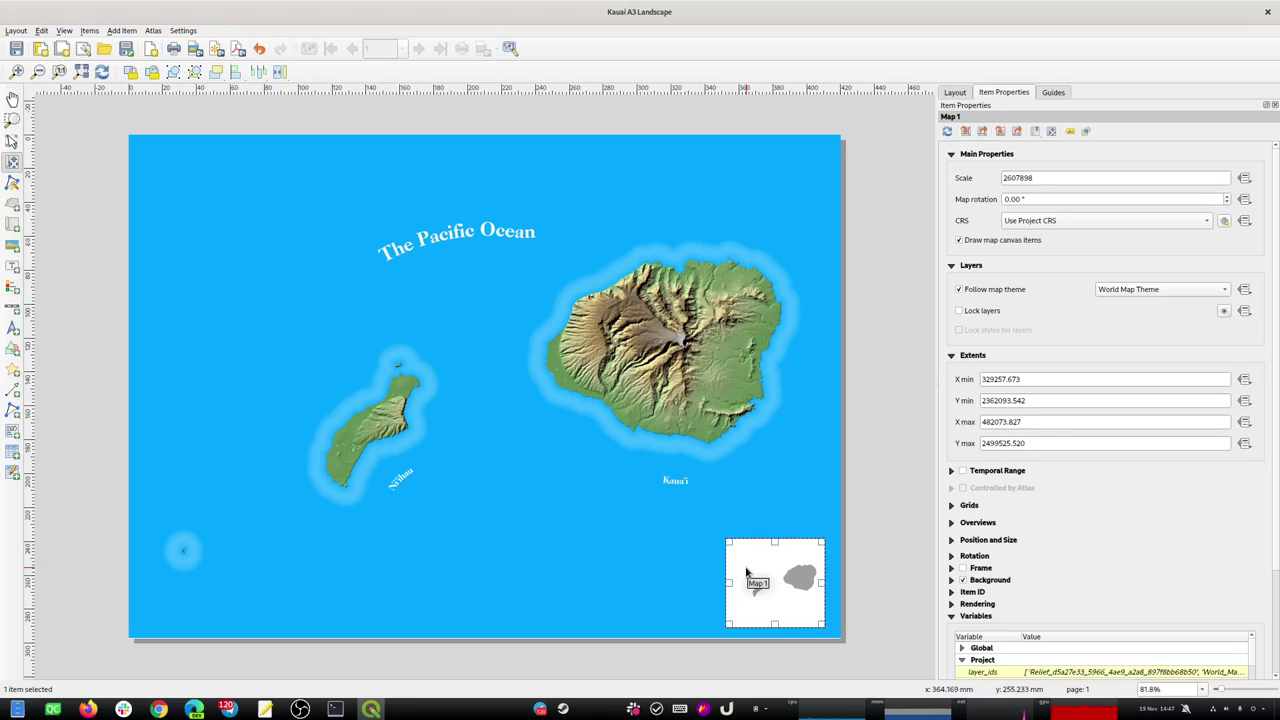
{"action": "scroll", "coordinate": [746, 572], "scroll_direction": "down", "scroll_amount": 5}
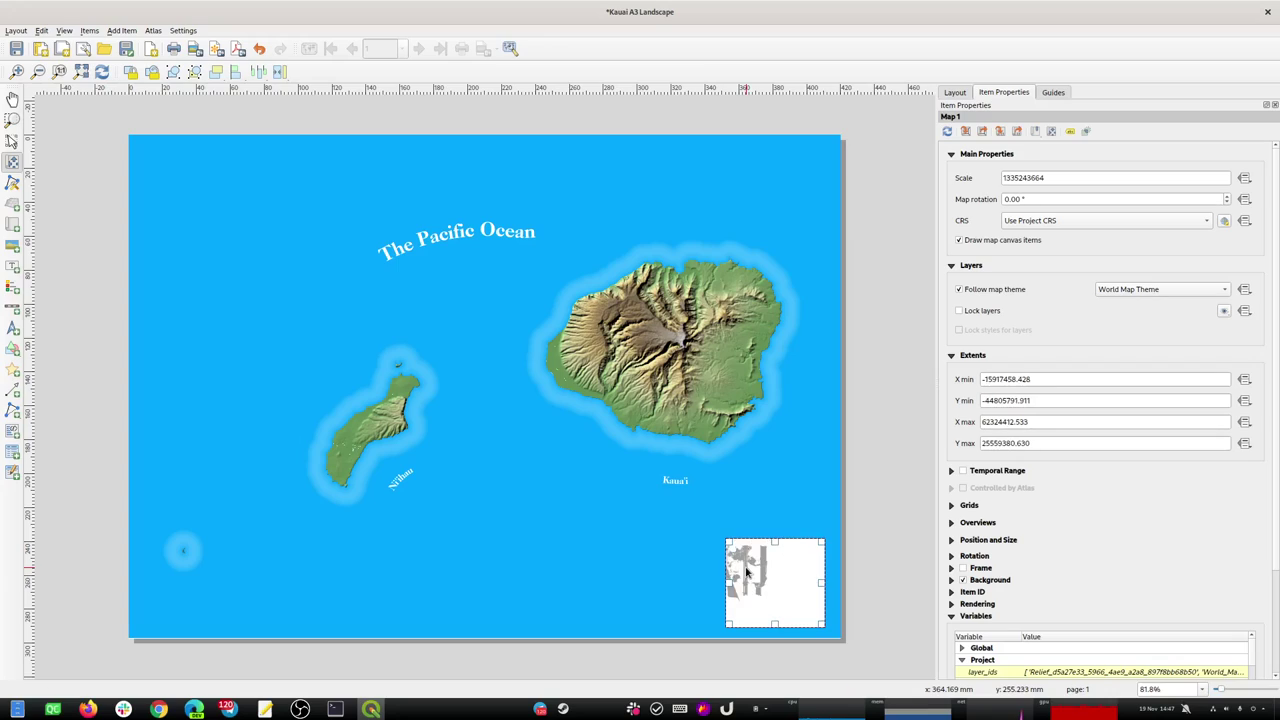
{"action": "left_click_drag", "start_coordinate": [746, 572], "coordinate": [778, 587]}
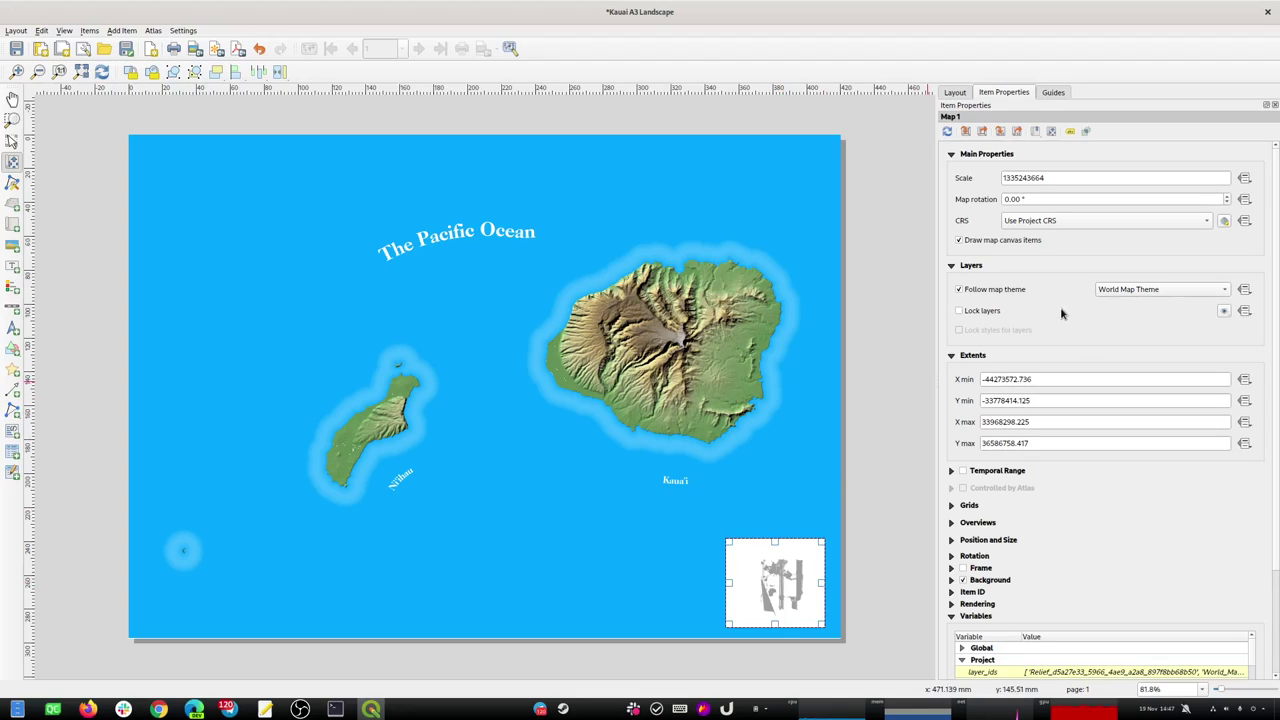
Search the coordinate reference systems available to the inset map for an orthographic projection.
{"action": "left_click", "coordinate": [1207, 222]}
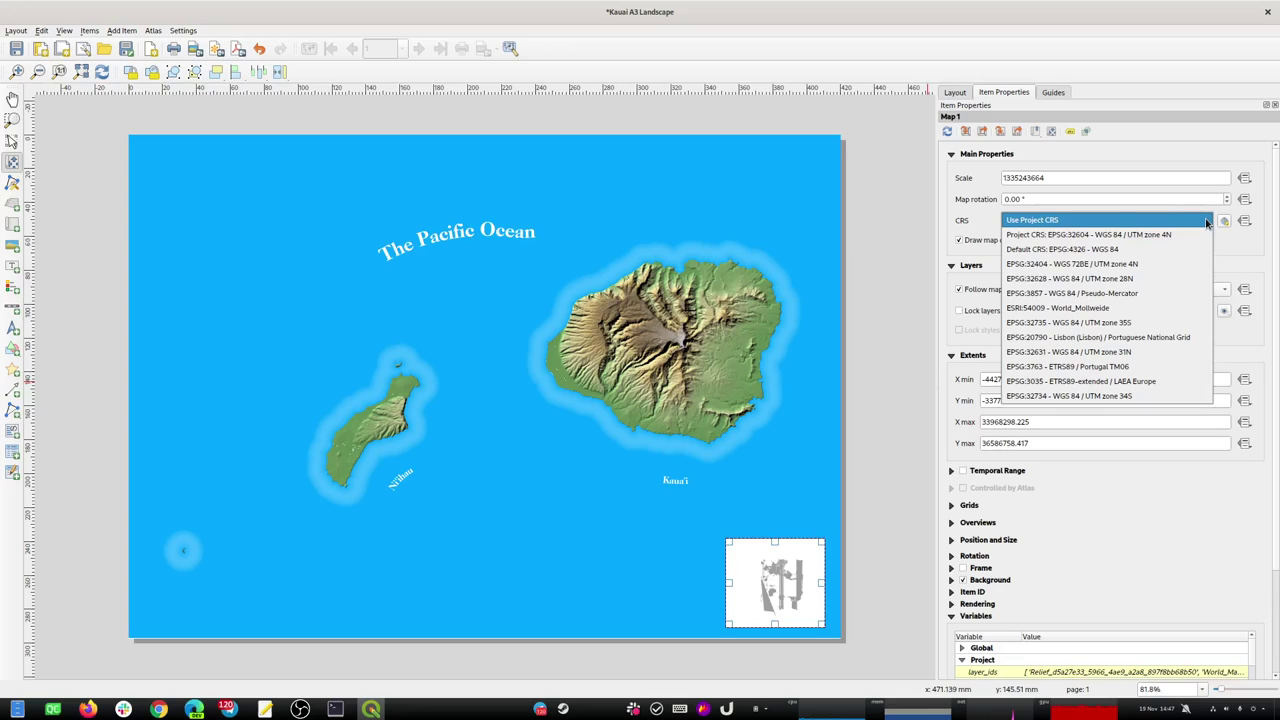
{"action": "left_click", "coordinate": [1207, 220]}
{"action": "left_click", "coordinate": [1224, 221]}
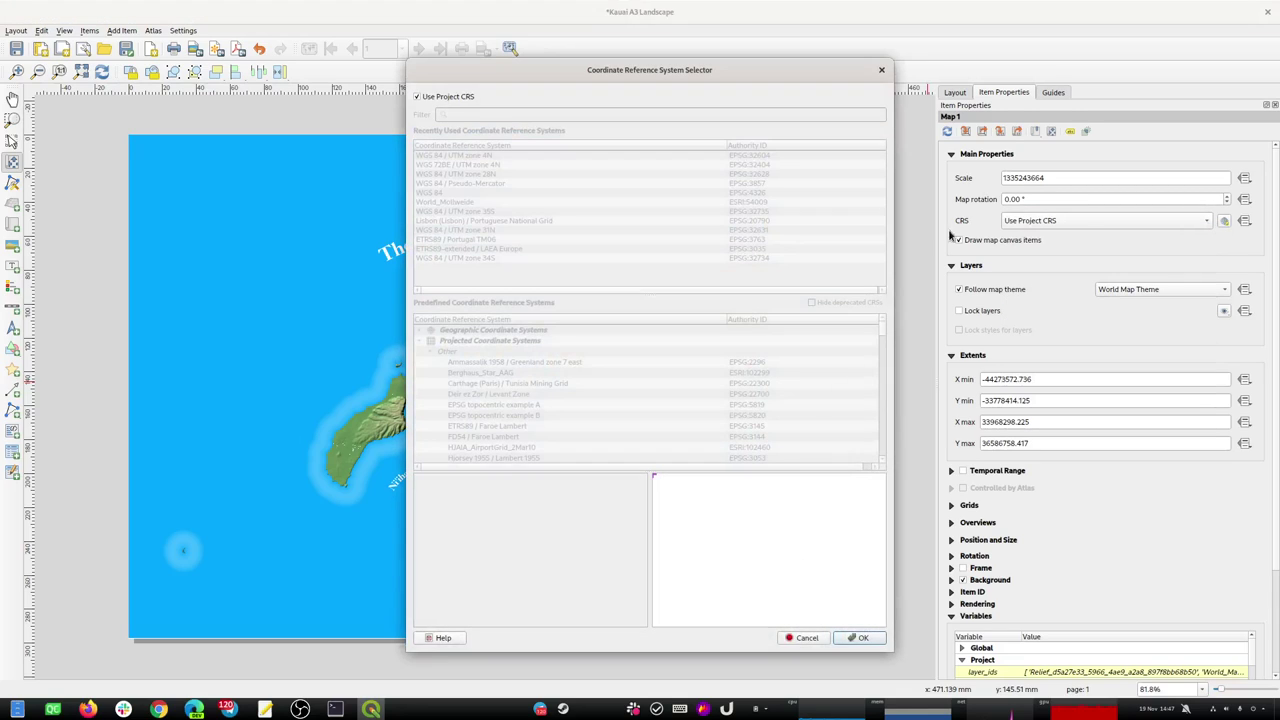
{"action": "left_click", "coordinate": [440, 99]}
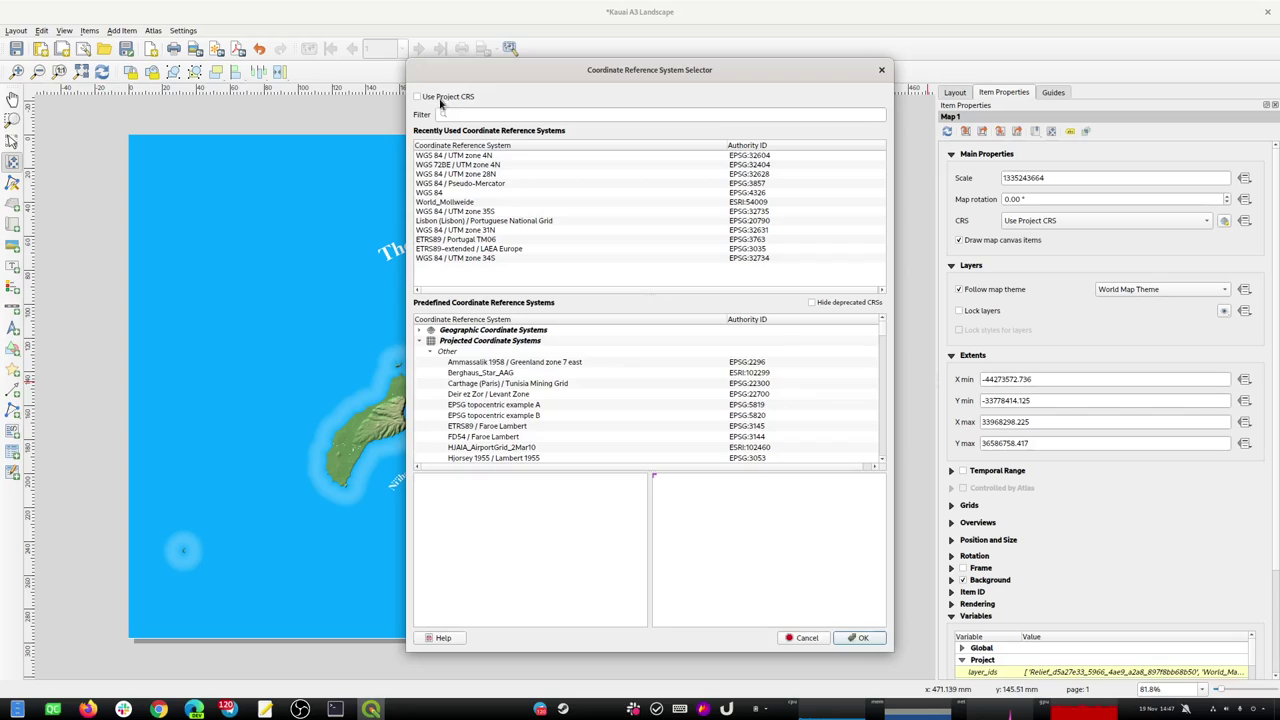
{"action": "left_click", "coordinate": [463, 112]}
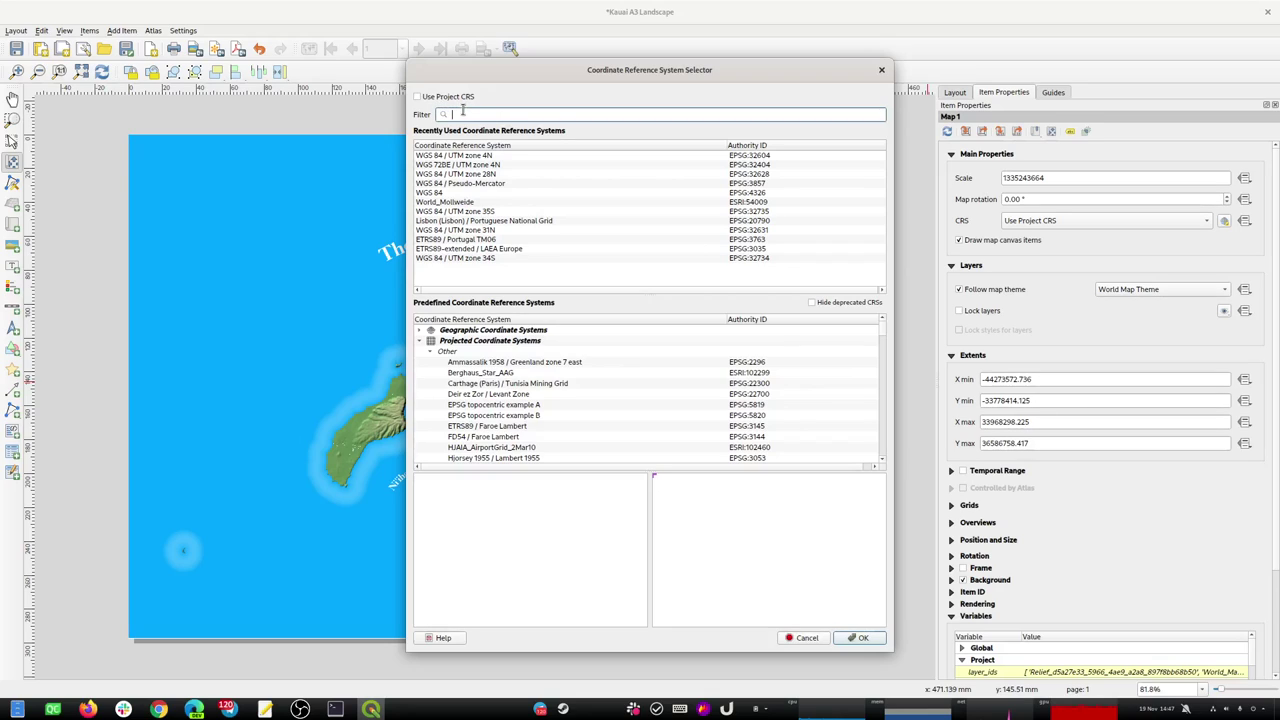
{"action": "type", "text": "orth"}
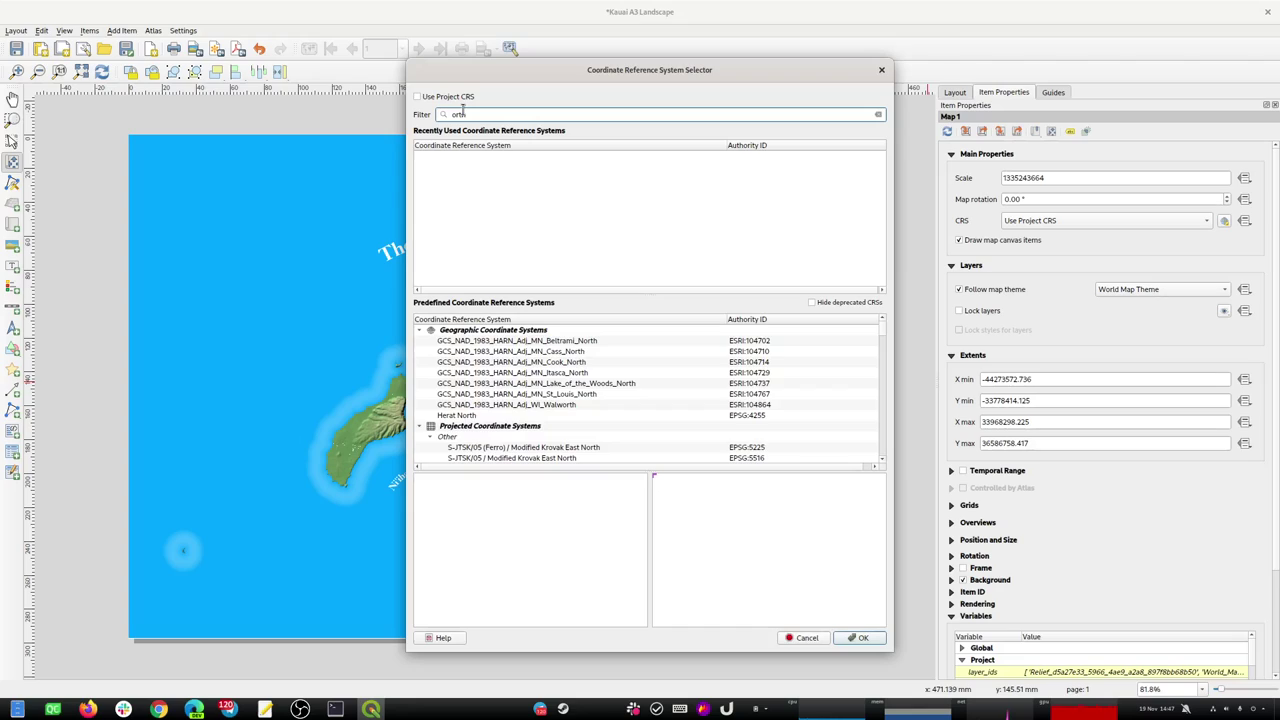
{"action": "type", "text": "ogr"}
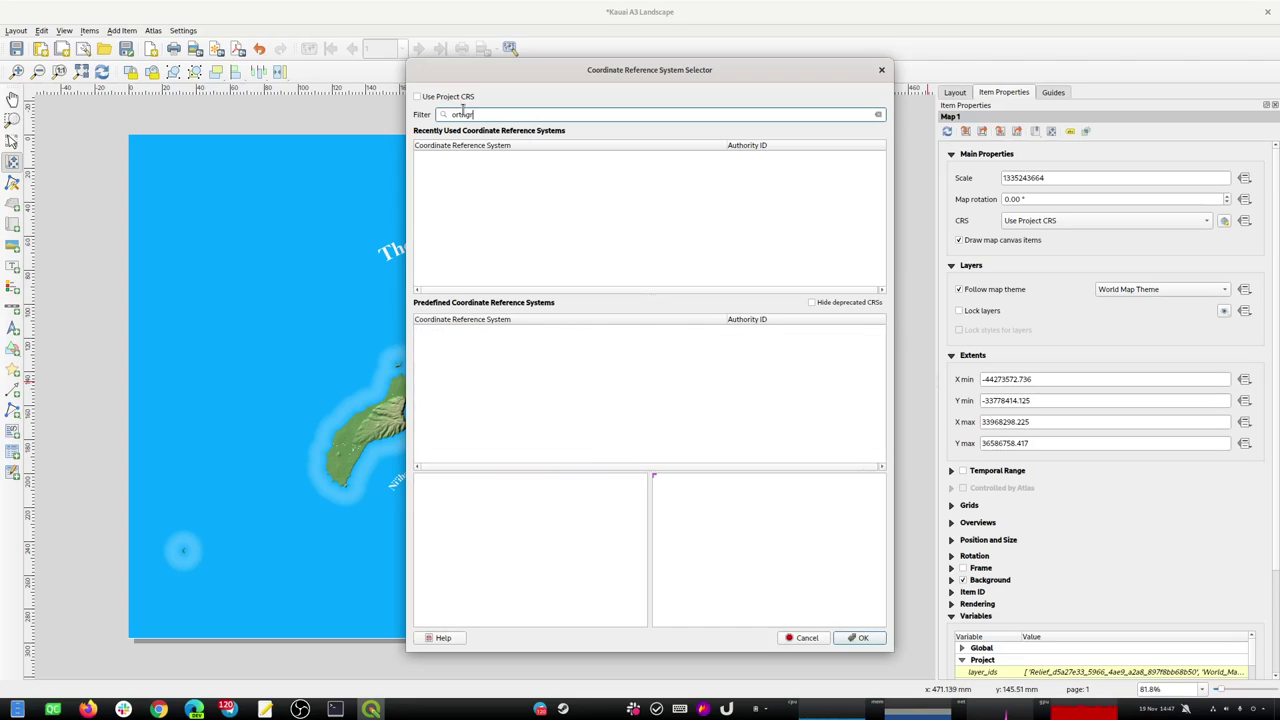
{"action": "double_click", "coordinate": [491, 109]}
{"action": "type", "text": "Or"}
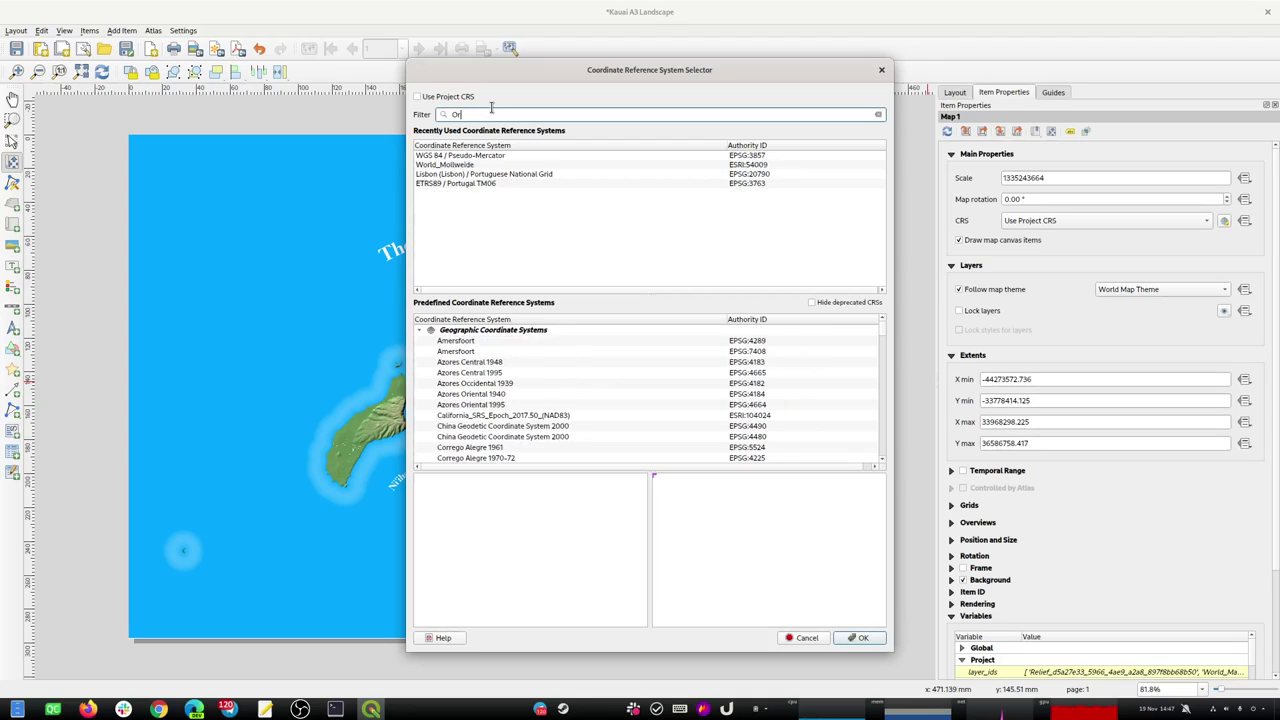
{"action": "type", "text": "th"}
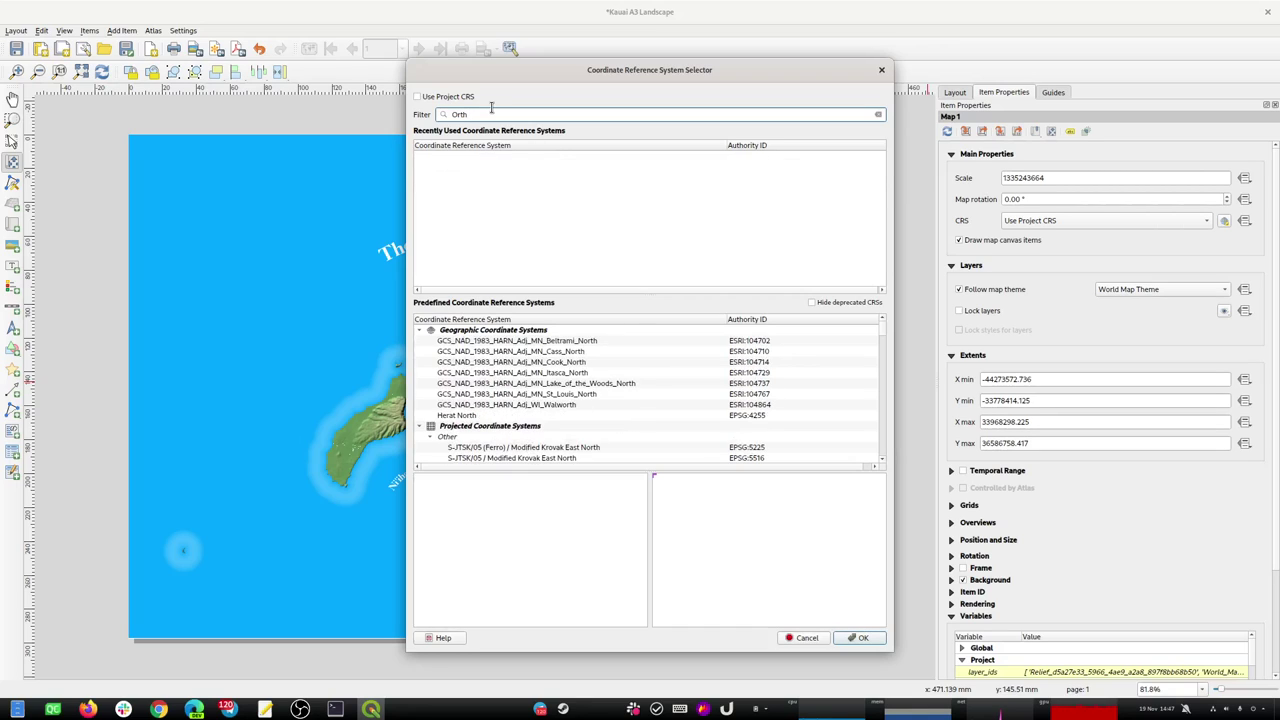
{"action": "left_click_drag", "start_coordinate": [887, 340], "coordinate": [884, 486]}
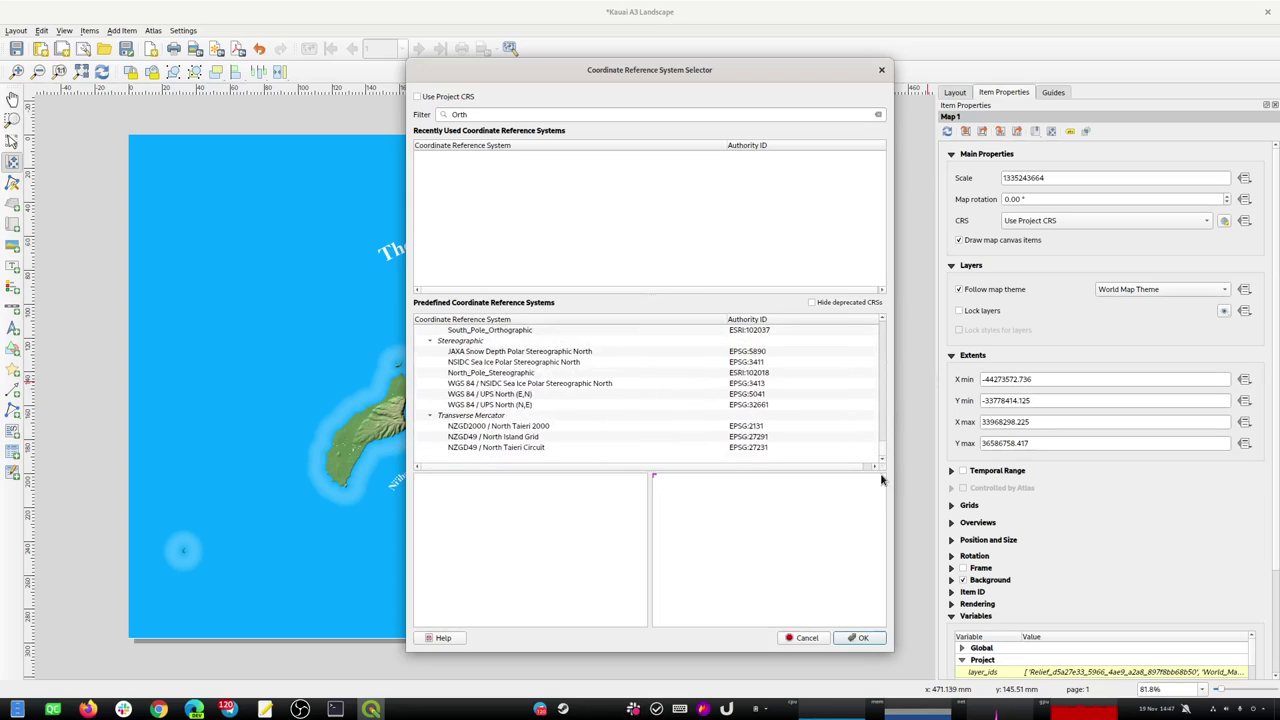
{"action": "left_click_drag", "start_coordinate": [884, 458], "coordinate": [871, 177]}
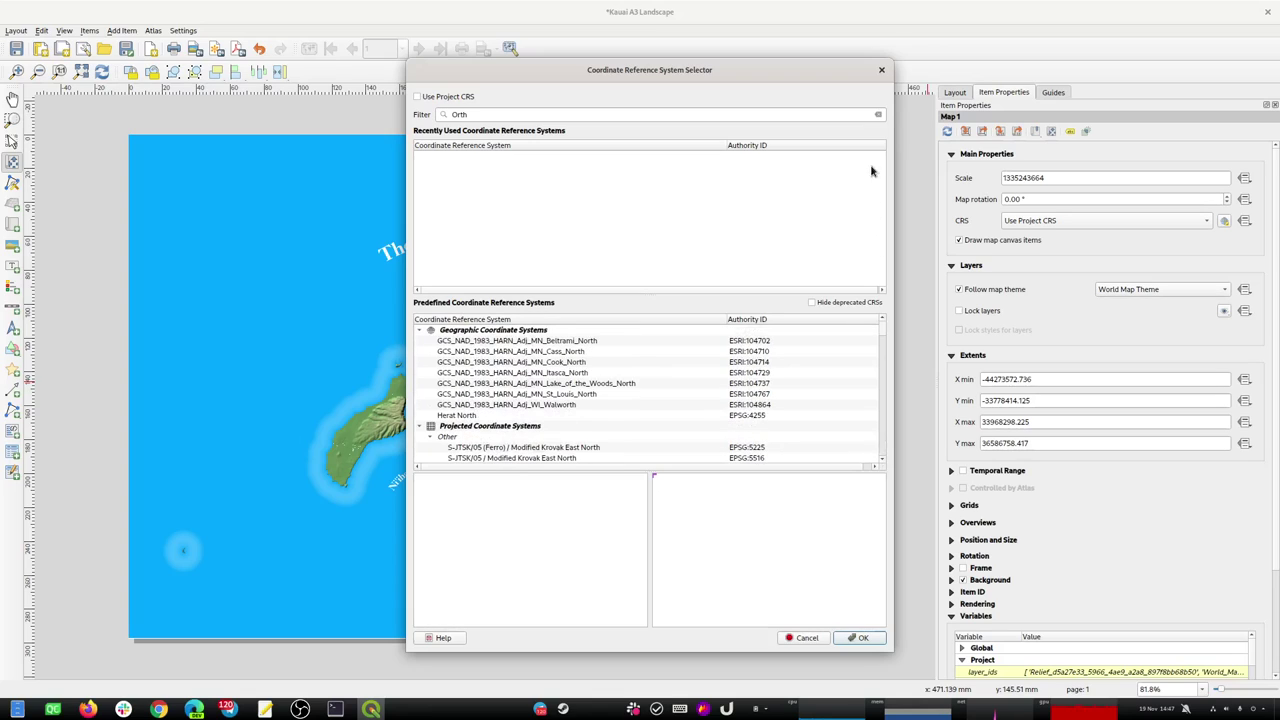
{"action": "left_click", "coordinate": [881, 70]}
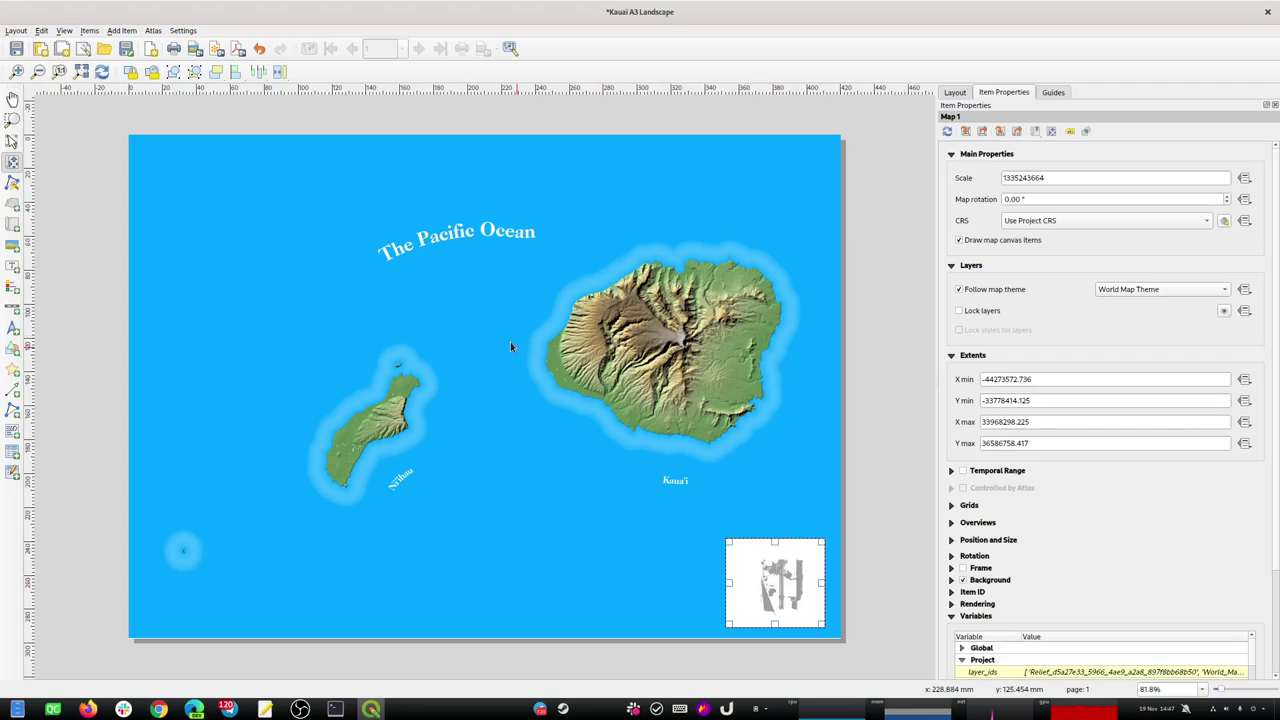
Save the project from the print layout and switch to the main QGIS window.
{"action": "left_click", "coordinate": [16, 49]}
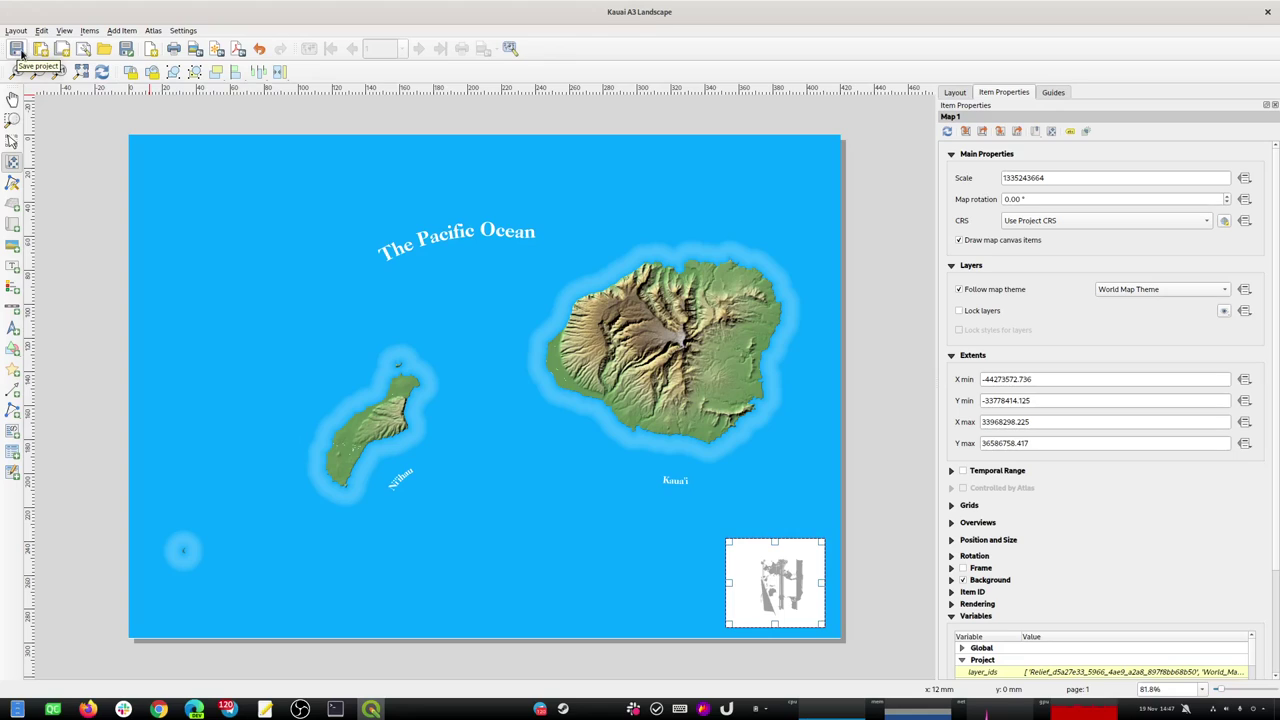
{"action": "key", "text": "alt+Tab"}
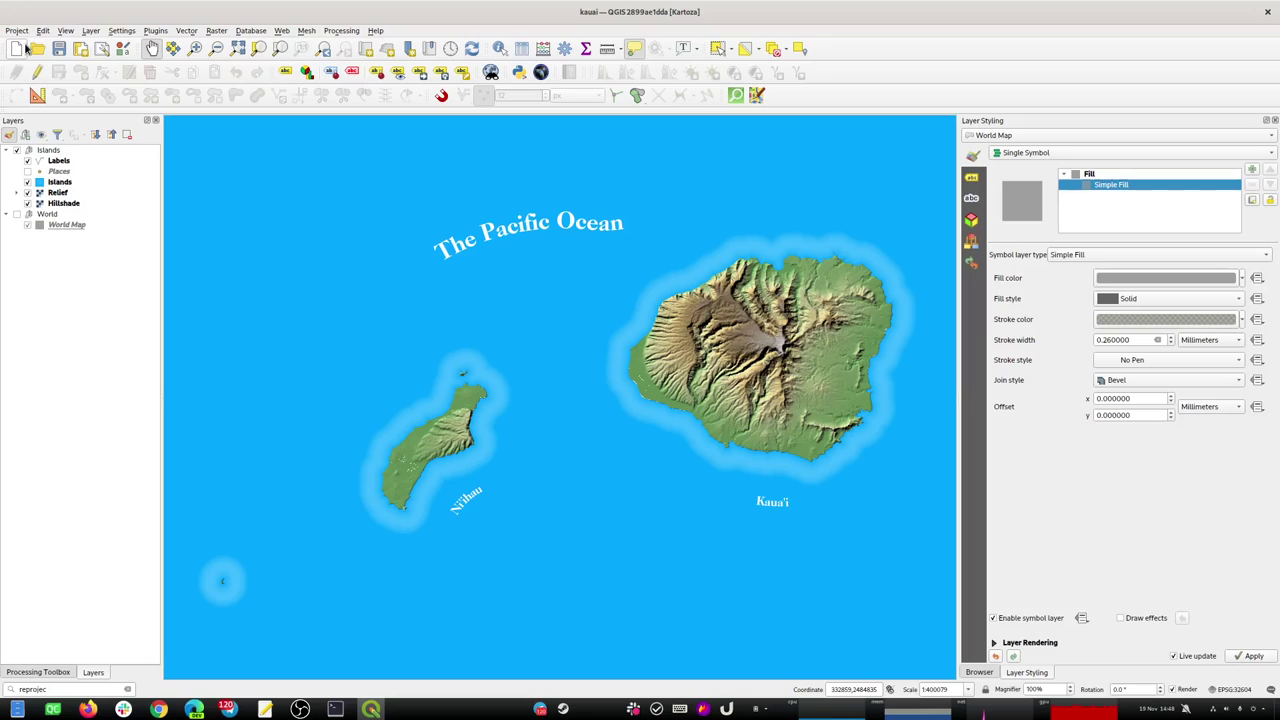
{"action": "left_click", "coordinate": [136, 32]}
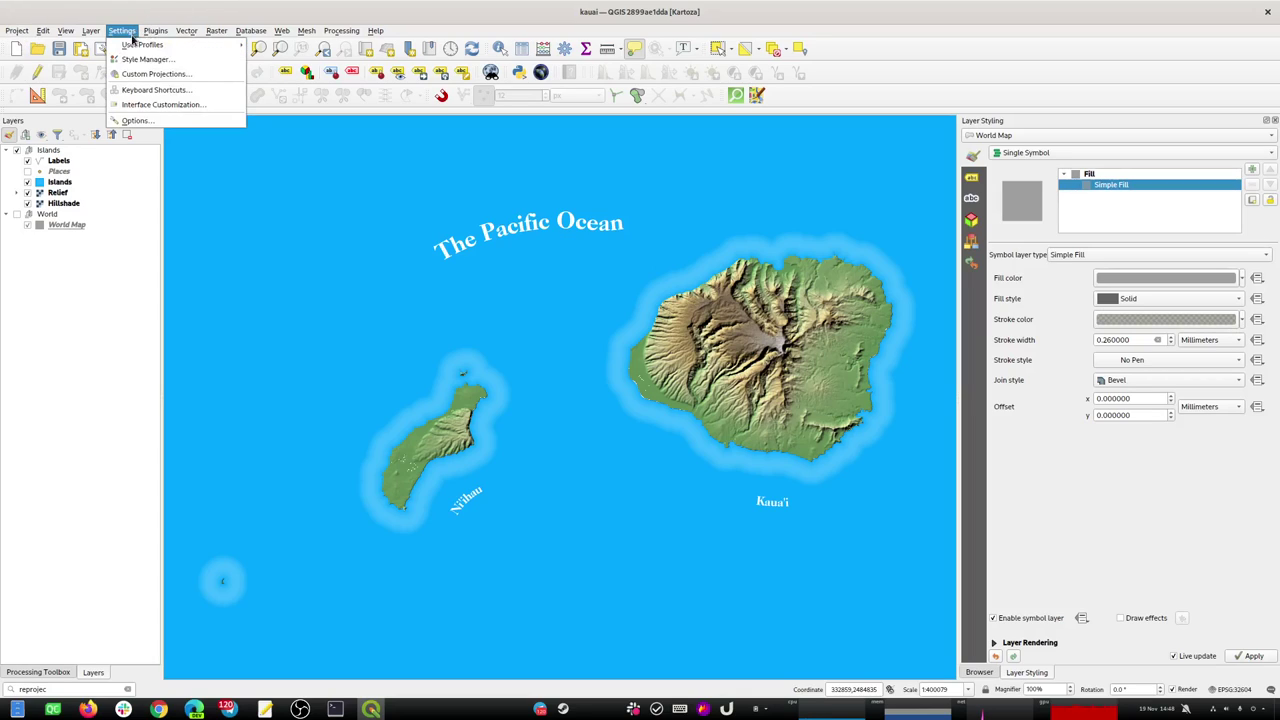
{"action": "left_click", "coordinate": [150, 74]}
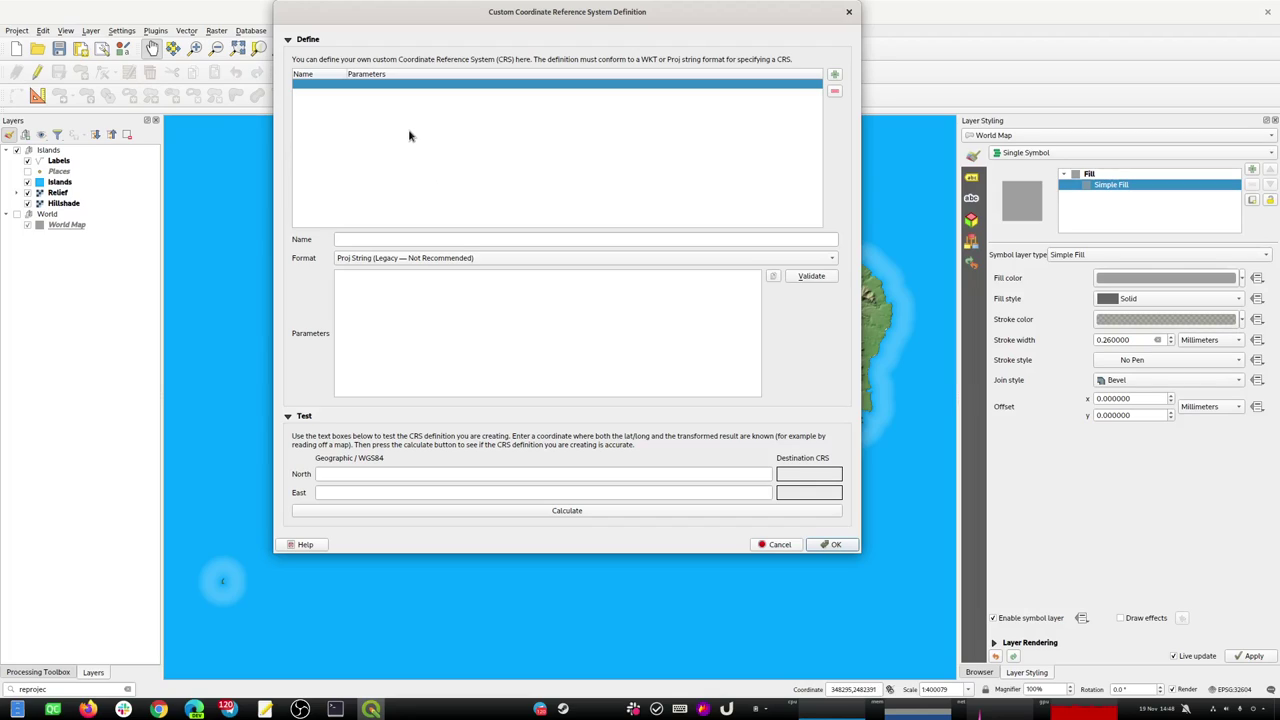
{"action": "left_click", "coordinate": [849, 13]}
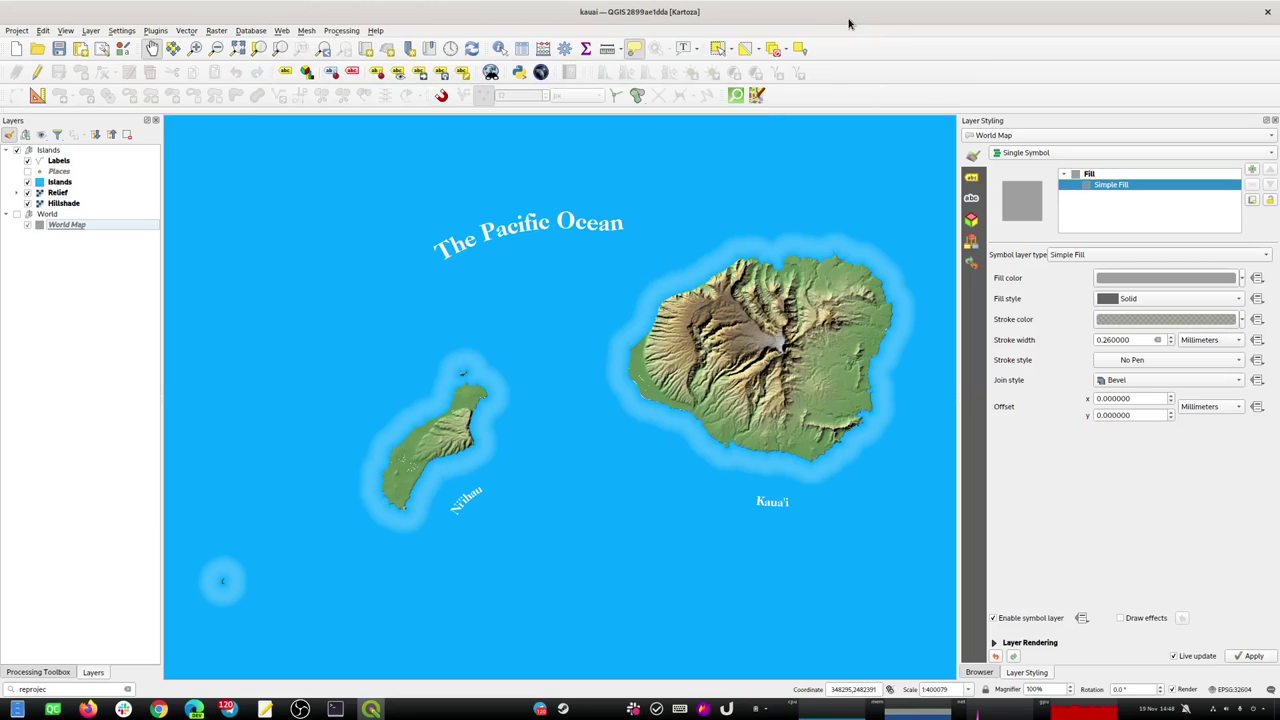
Set the project's coordinate reference system to North_Pole_Orthographic (ESRI:102035), highlighting its Proj4 definition string before confirming.
{"action": "left_click", "coordinate": [1235, 690]}
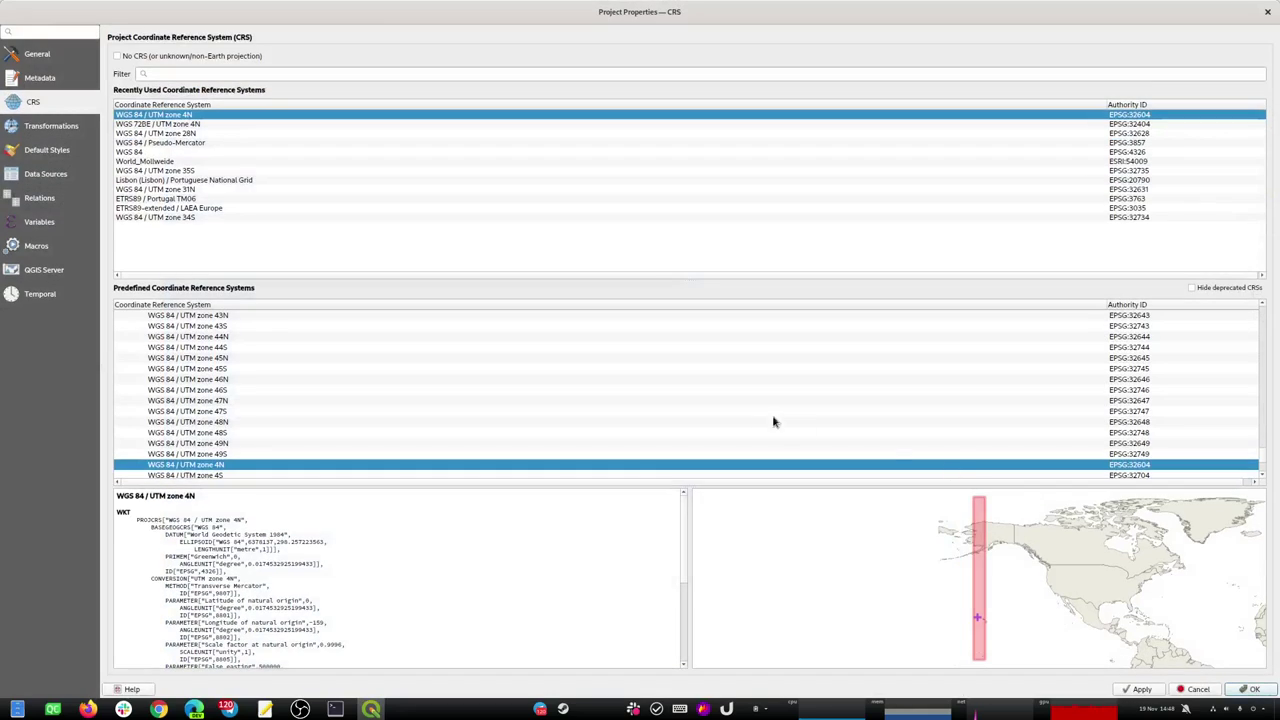
{"action": "left_click", "coordinate": [197, 73]}
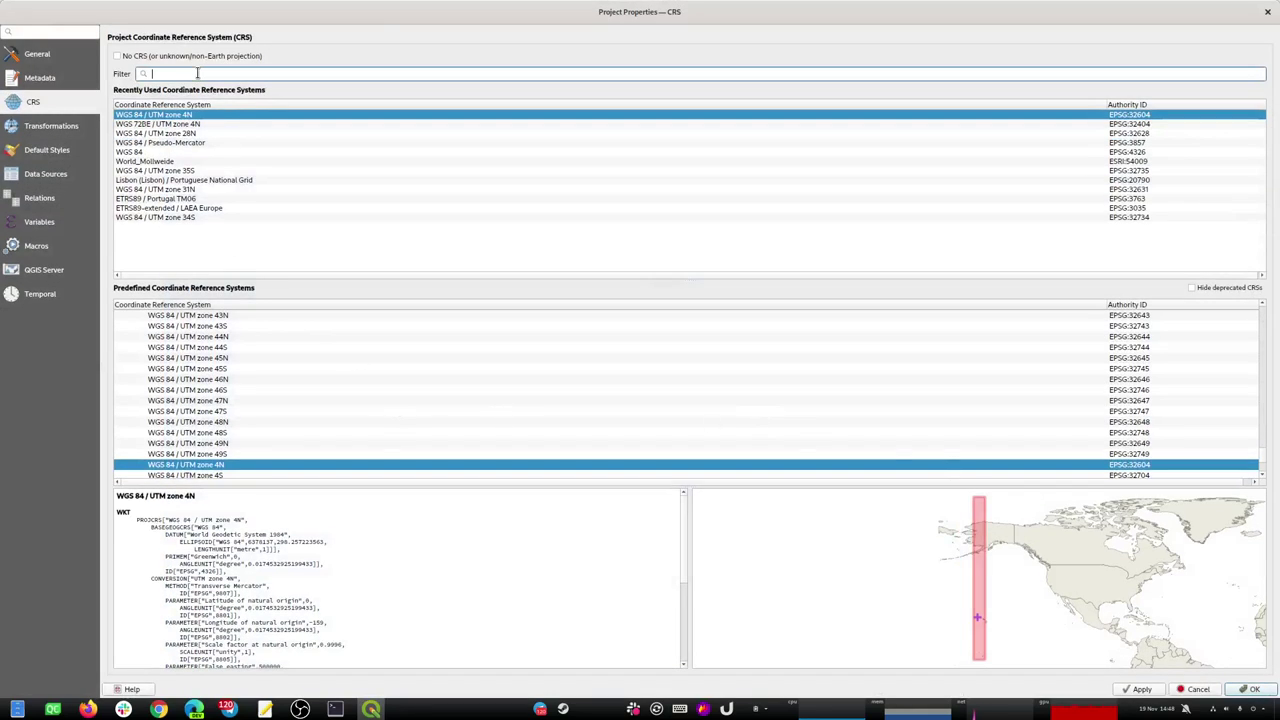
{"action": "type", "text": "ortho"}
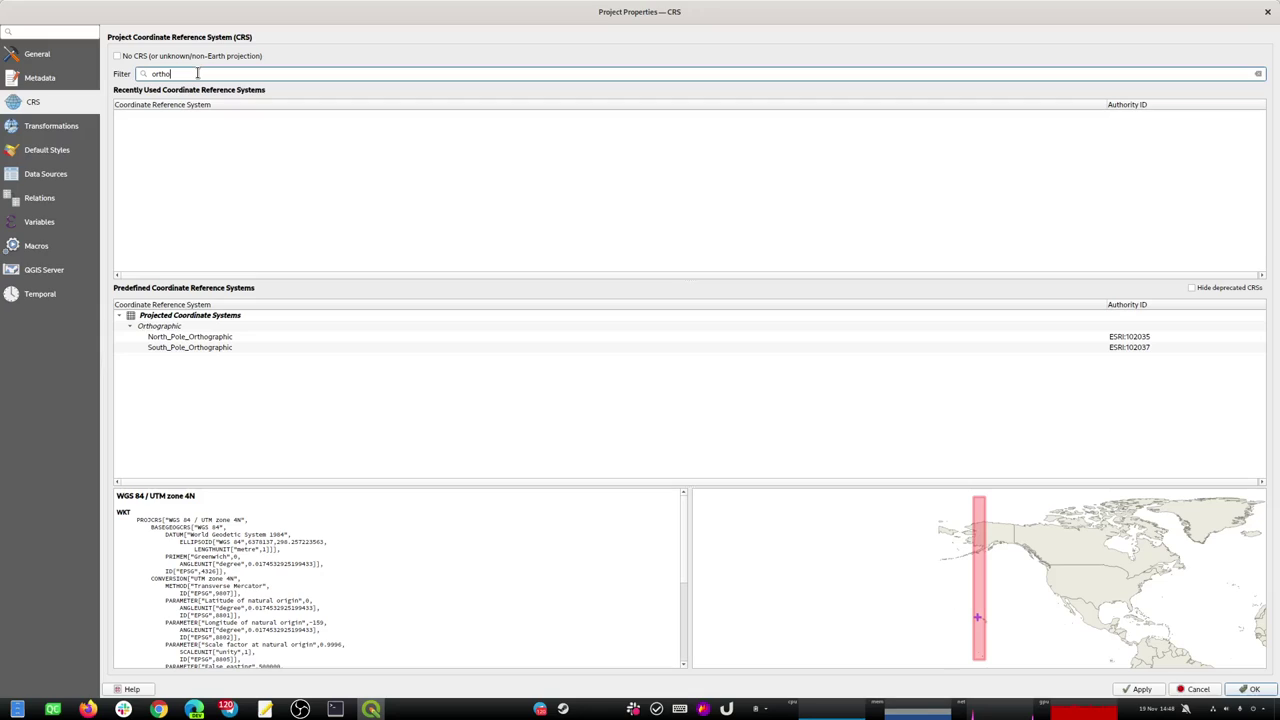
{"action": "left_click", "coordinate": [214, 338]}
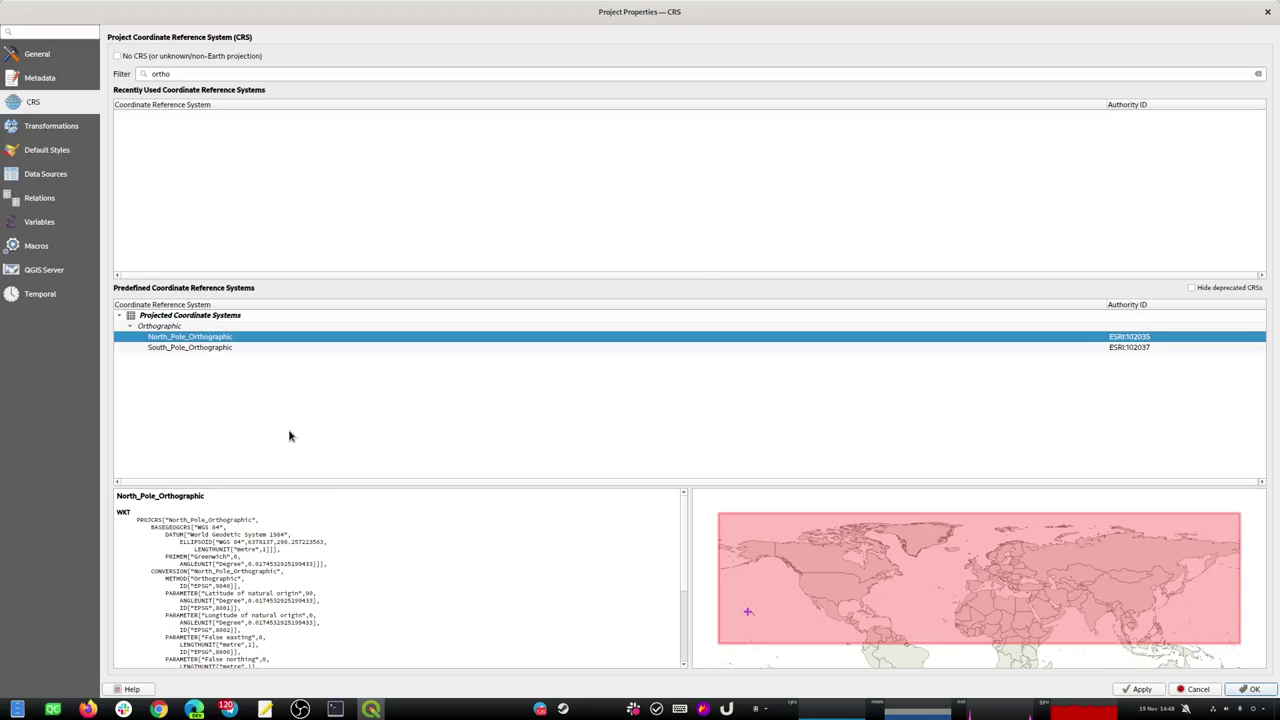
{"action": "scroll", "coordinate": [537, 591], "scroll_direction": "down", "scroll_amount": 5}
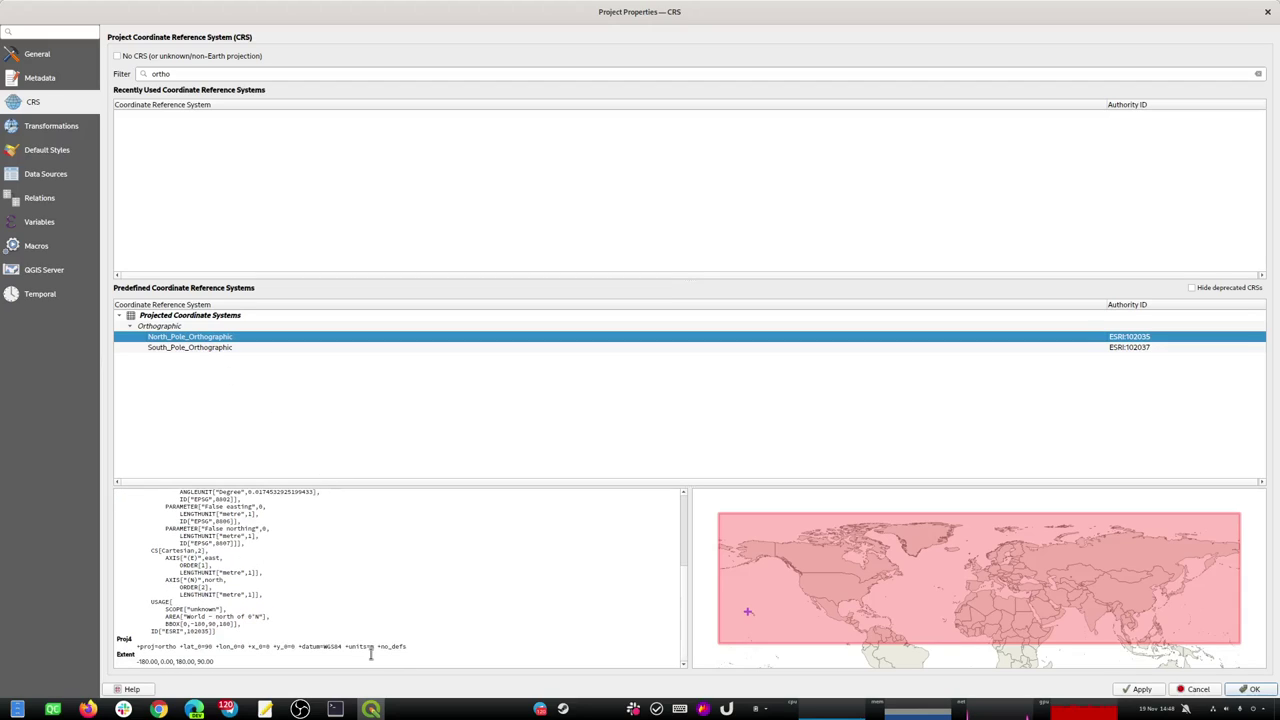
{"action": "left_click_drag", "start_coordinate": [417, 647], "coordinate": [151, 644]}
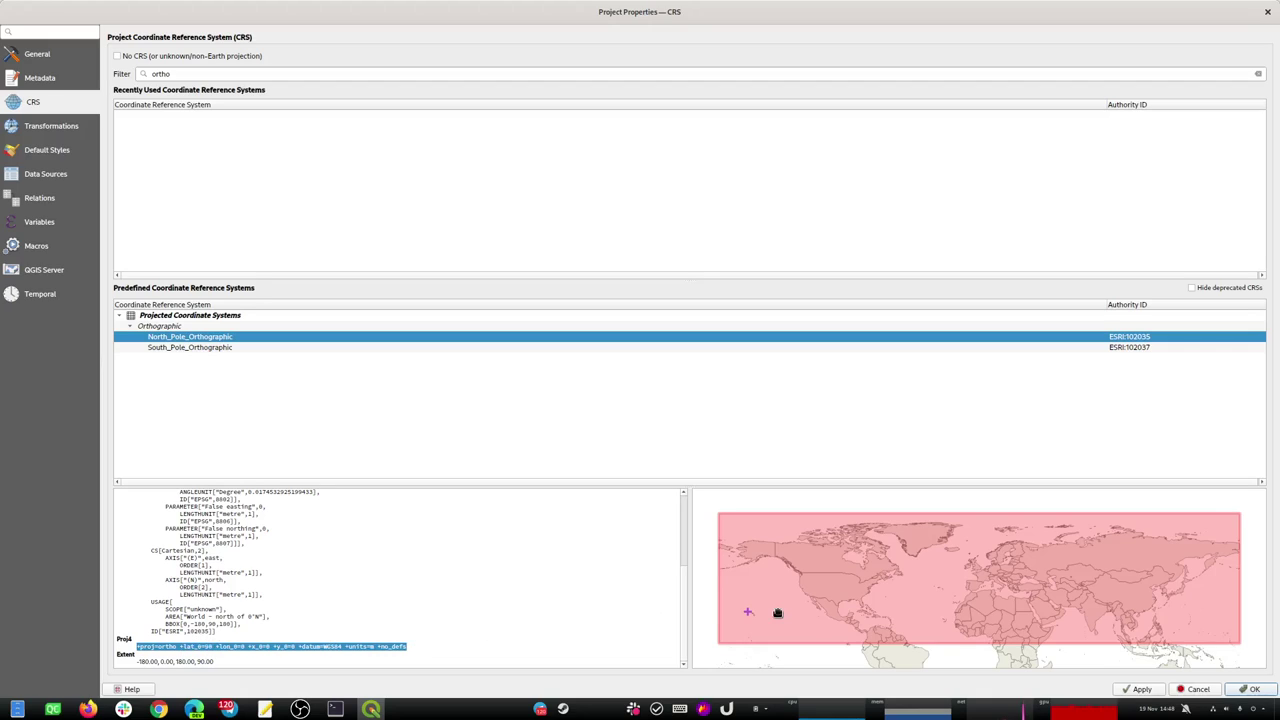
{"action": "left_click", "coordinate": [1252, 689]}
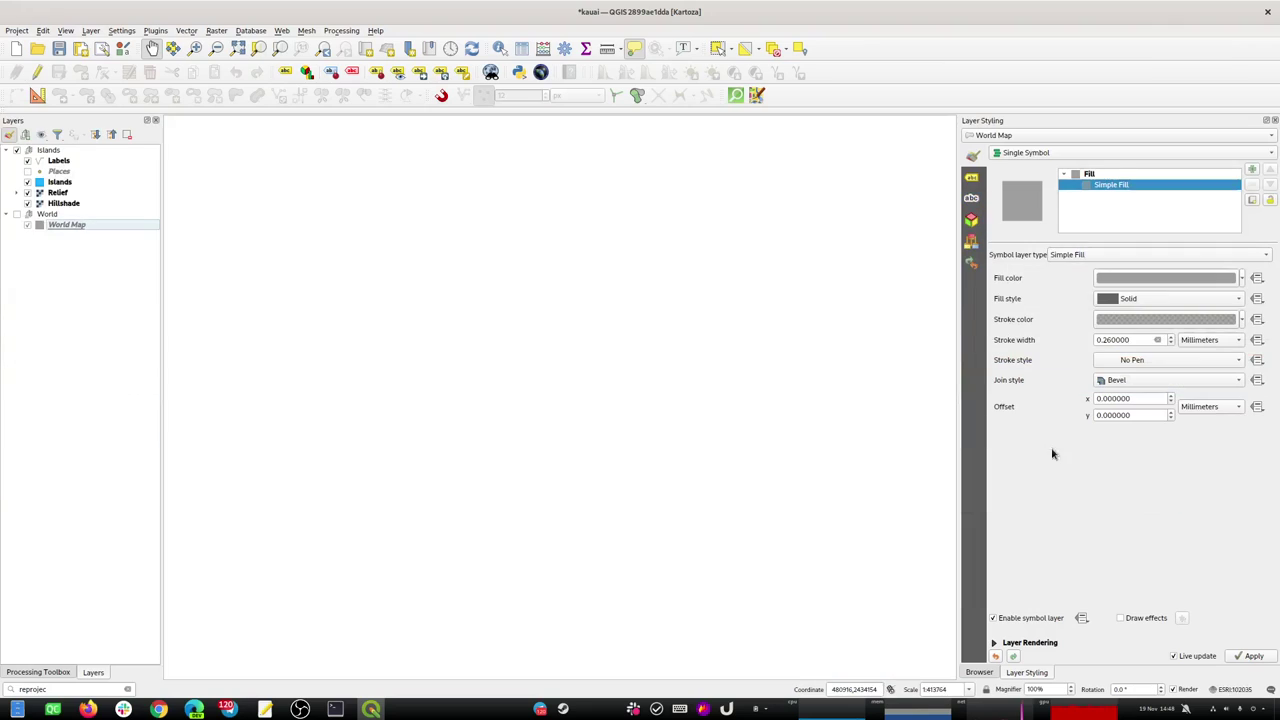
{"action": "left_click", "coordinate": [124, 31]}
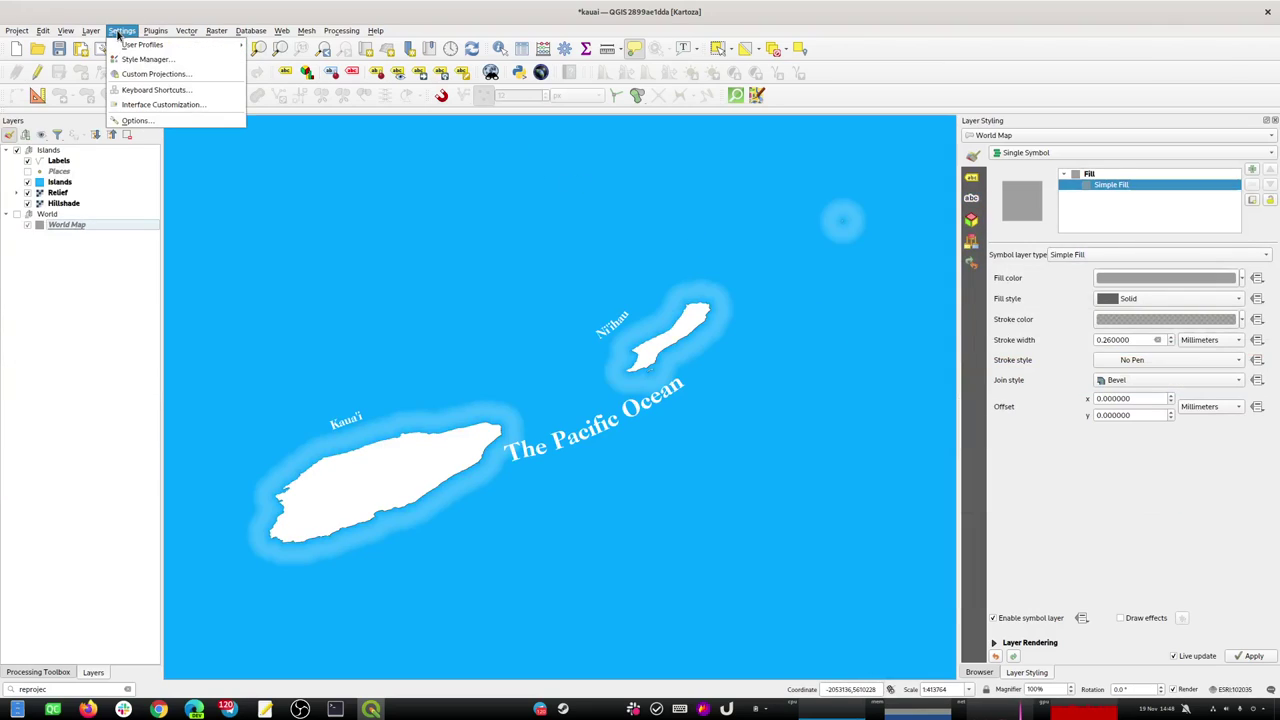
{"action": "mouse_move", "coordinate": [146, 48]}
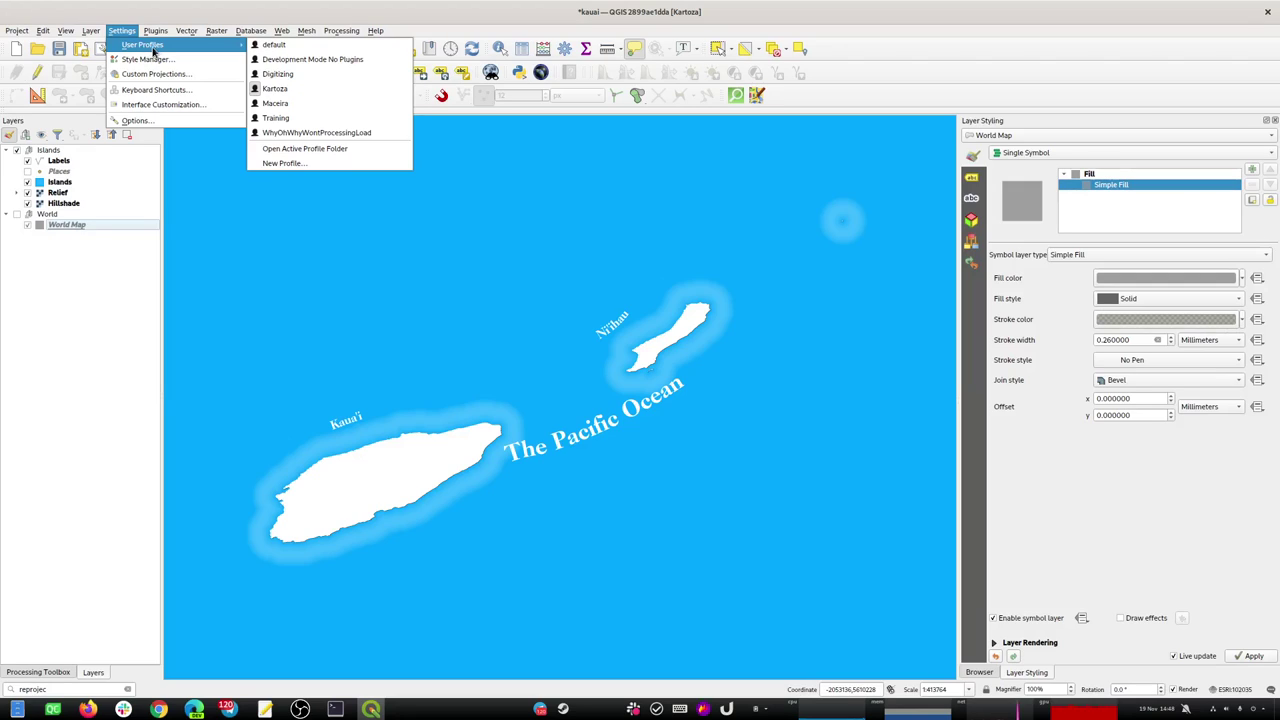
{"action": "left_click", "coordinate": [150, 74]}
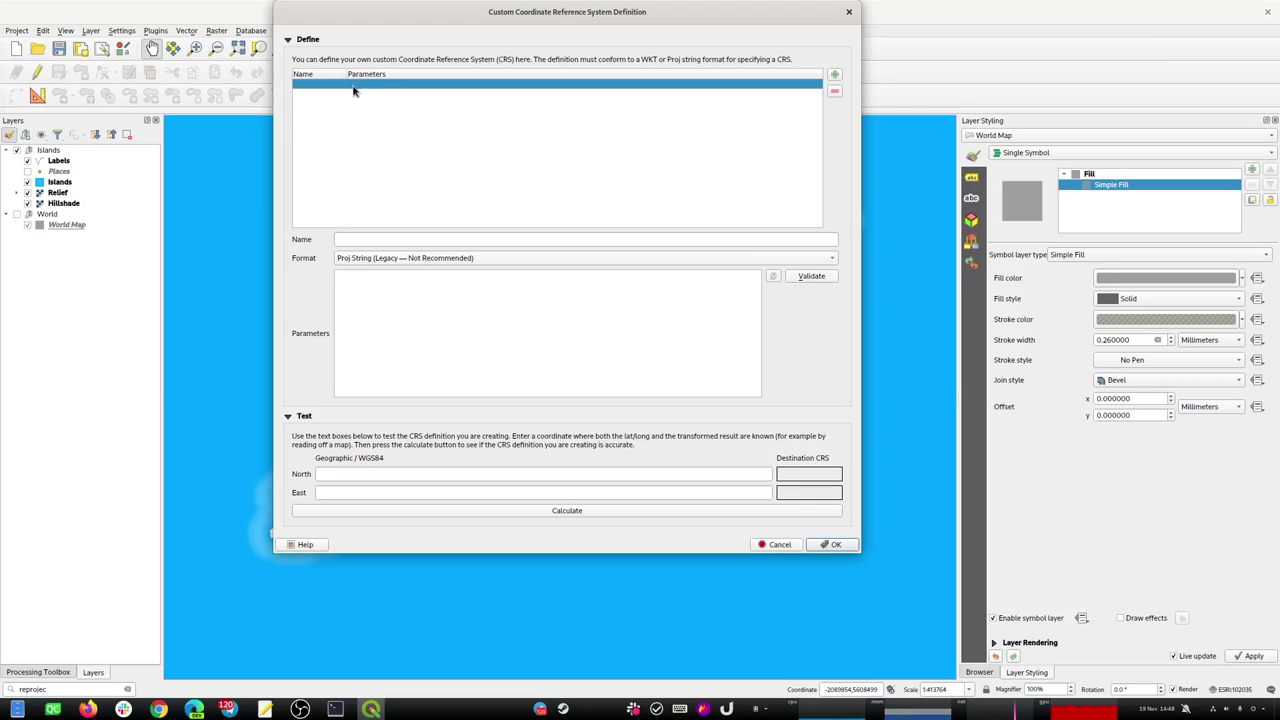
{"action": "left_click_drag", "start_coordinate": [406, 10], "coordinate": [399, 58]}
{"action": "key", "text": "Escape"}
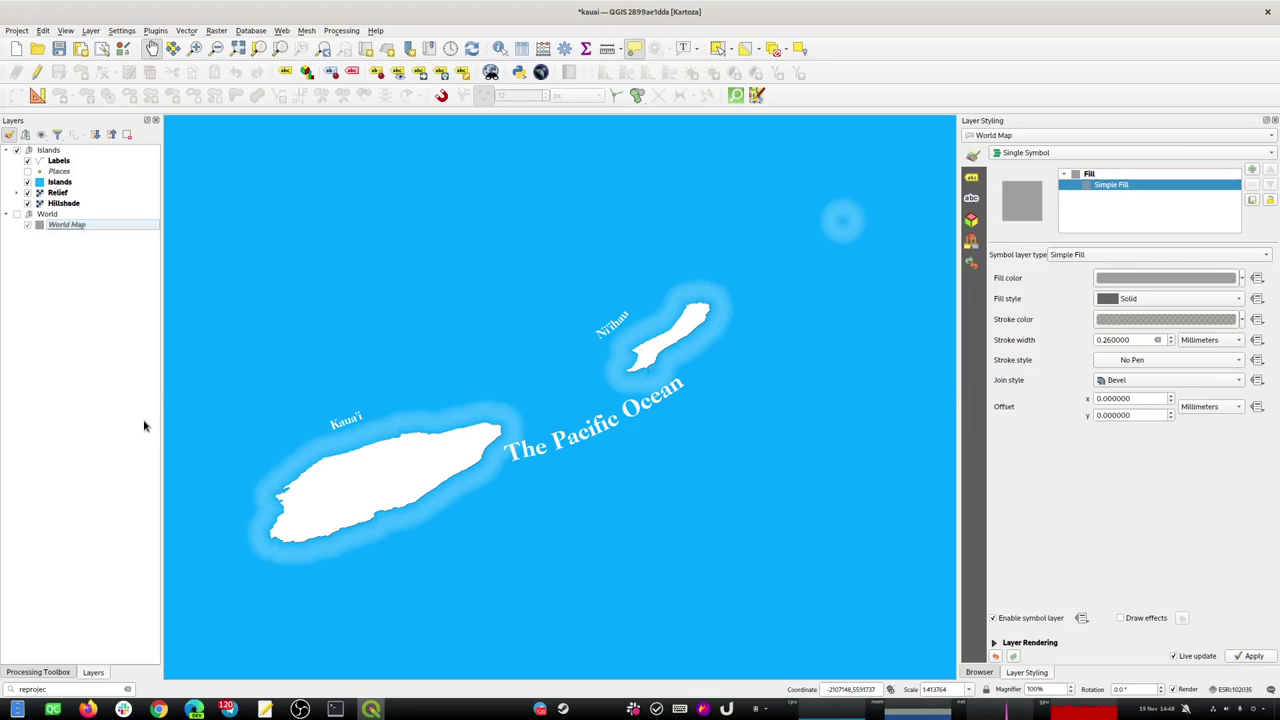
In the print layout, give the inset map its own coordinate reference system, ESRI:102035 - North_Pole_Orthographic, instead of the project's.
{"action": "key", "text": "alt+Tab"}
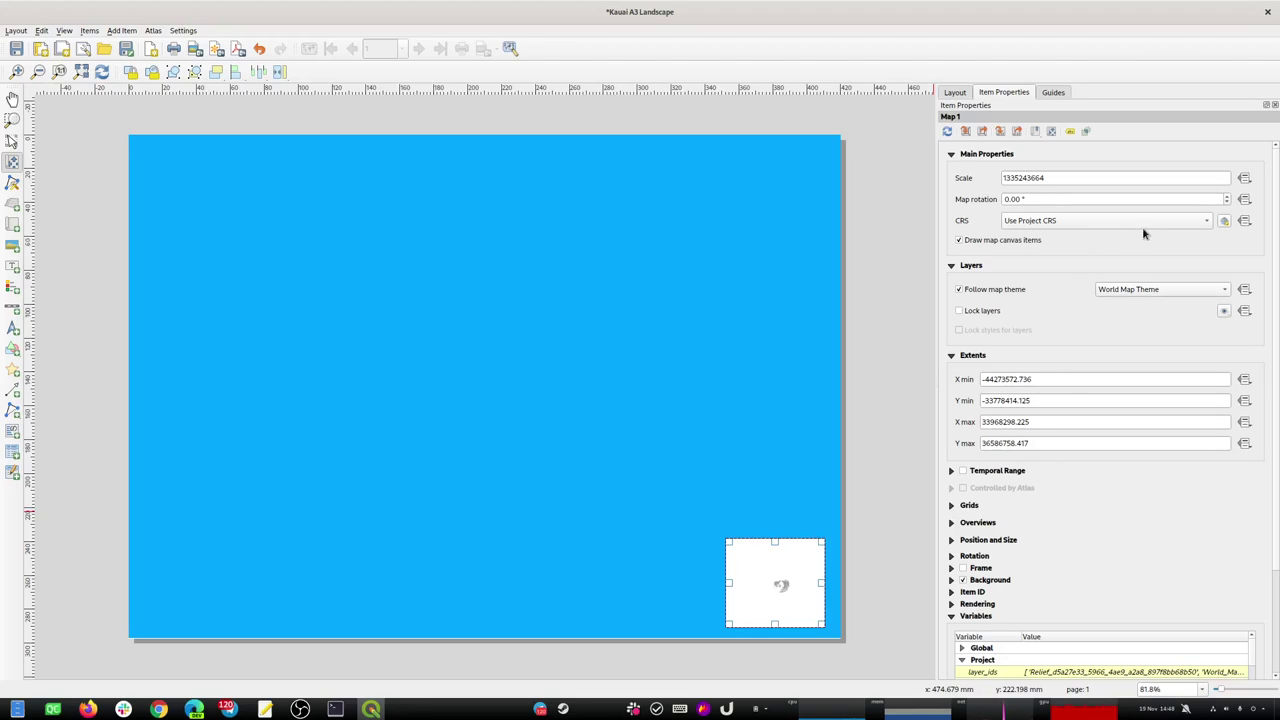
{"action": "left_click", "coordinate": [1224, 220]}
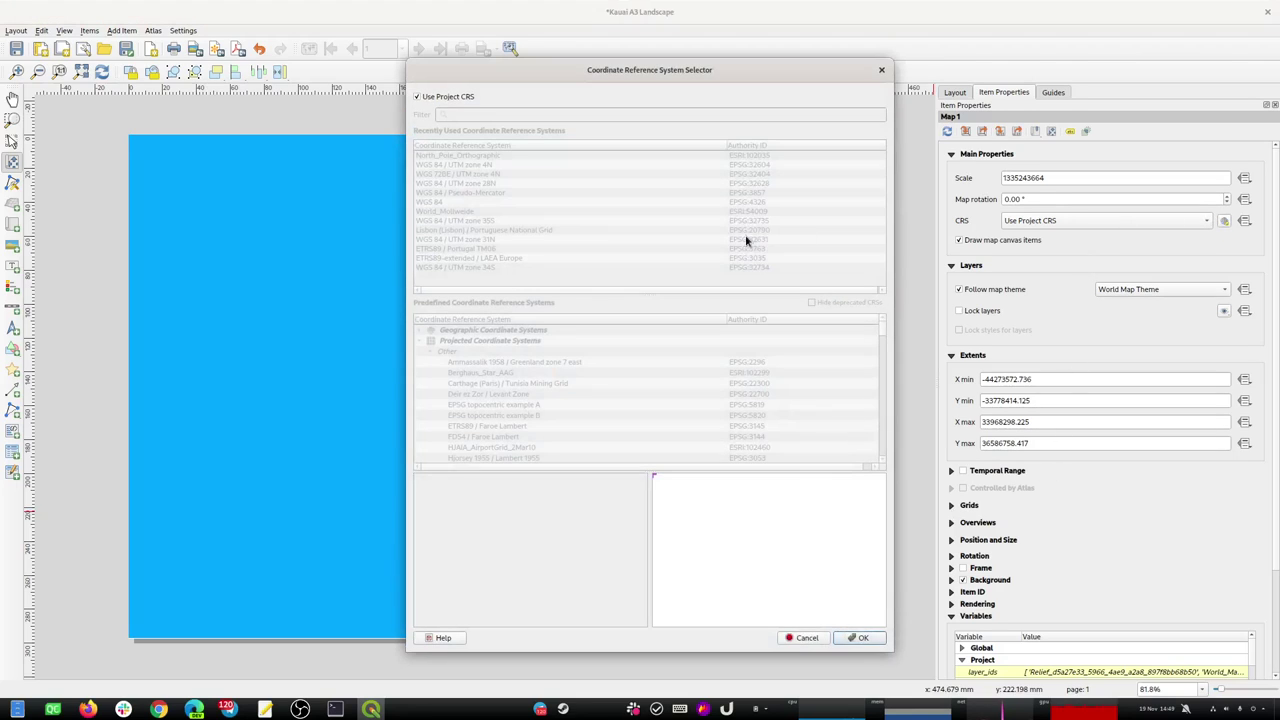
{"action": "left_click", "coordinate": [447, 96]}
{"action": "left_click", "coordinate": [452, 114]}
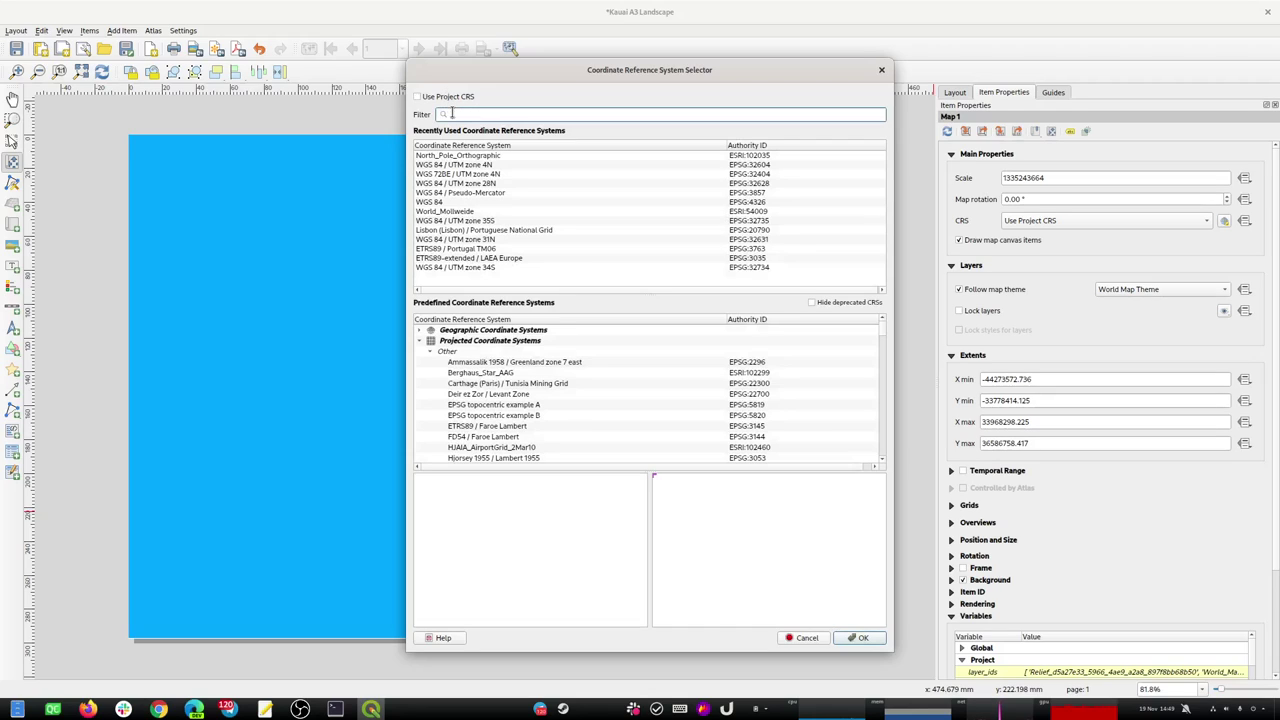
{"action": "type", "text": "or"}
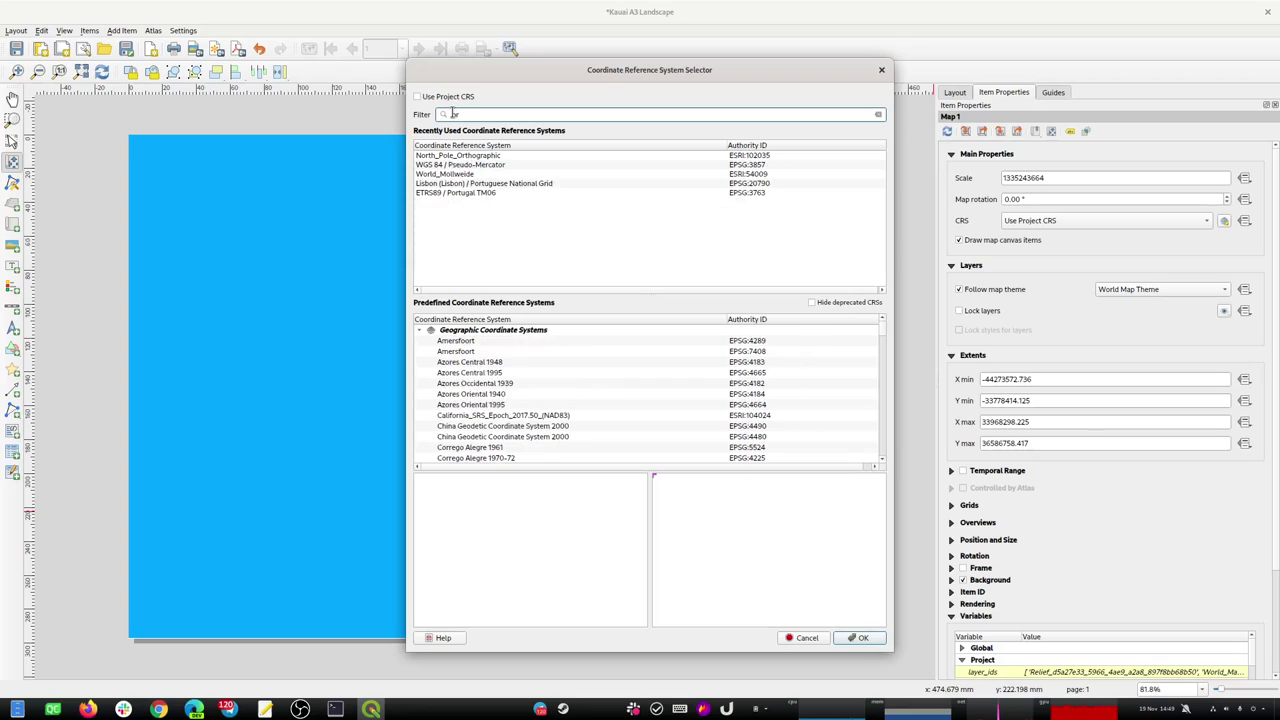
{"action": "type", "text": "th"}
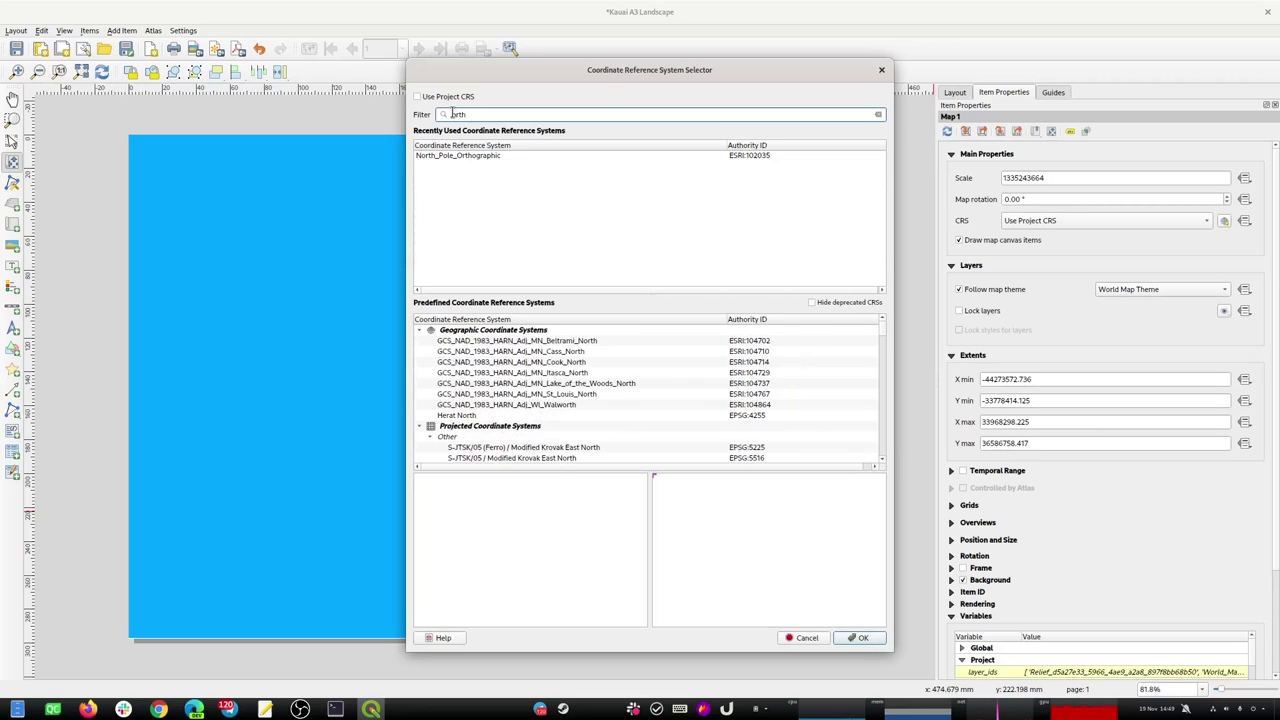
{"action": "left_click", "coordinate": [484, 157]}
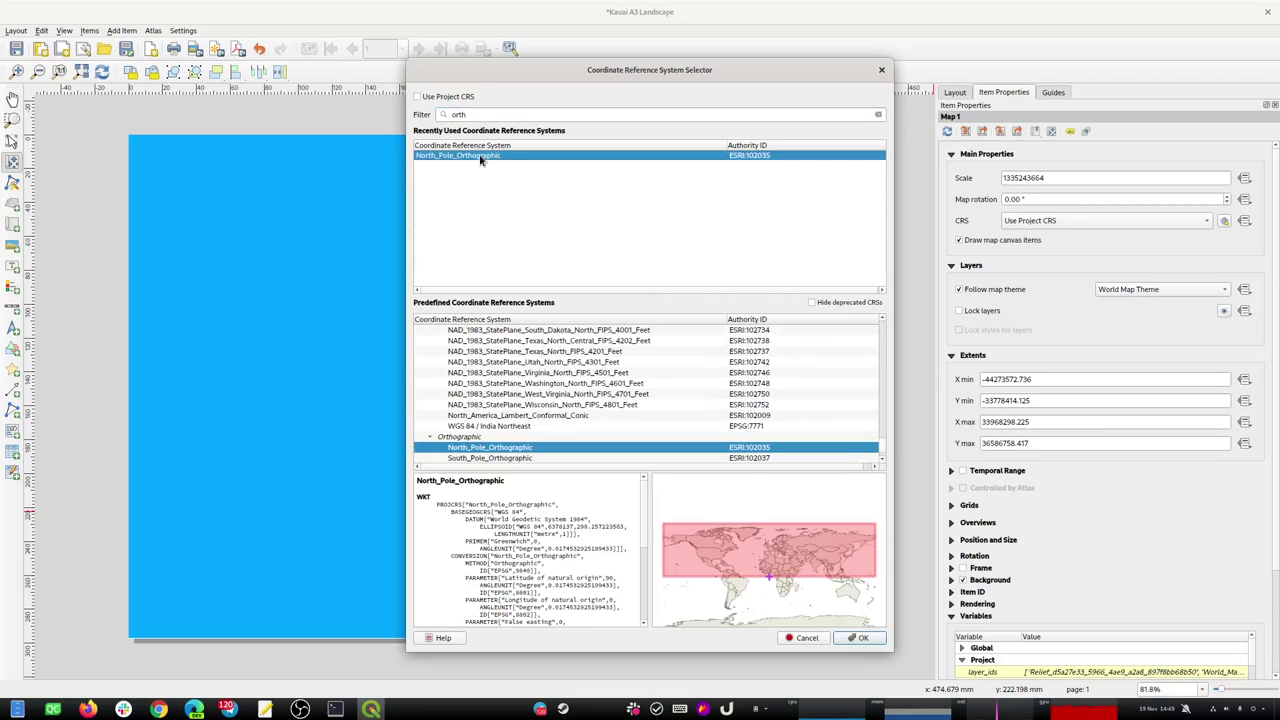
{"action": "left_click", "coordinate": [857, 634]}
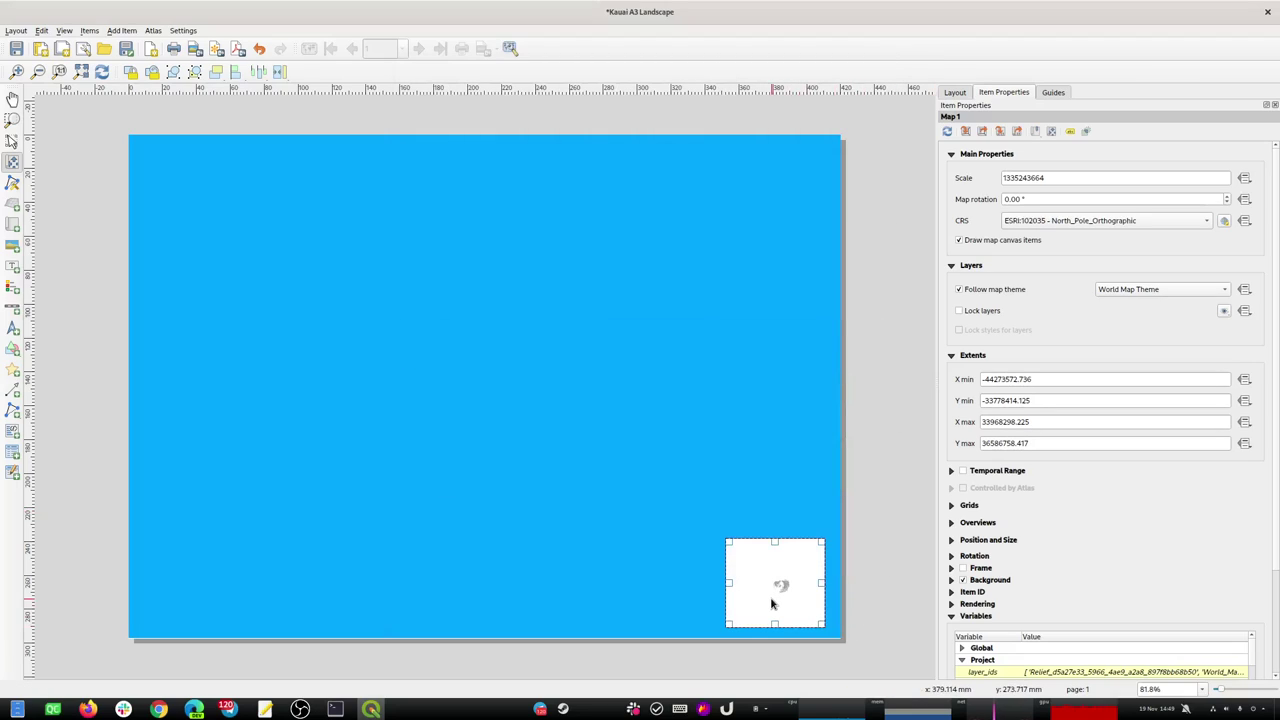
Enlarge the globe inside the inset map to scale 333810916 and centre it in the frame.
{"action": "scroll", "coordinate": [771, 603], "scroll_direction": "up", "scroll_amount": 3}
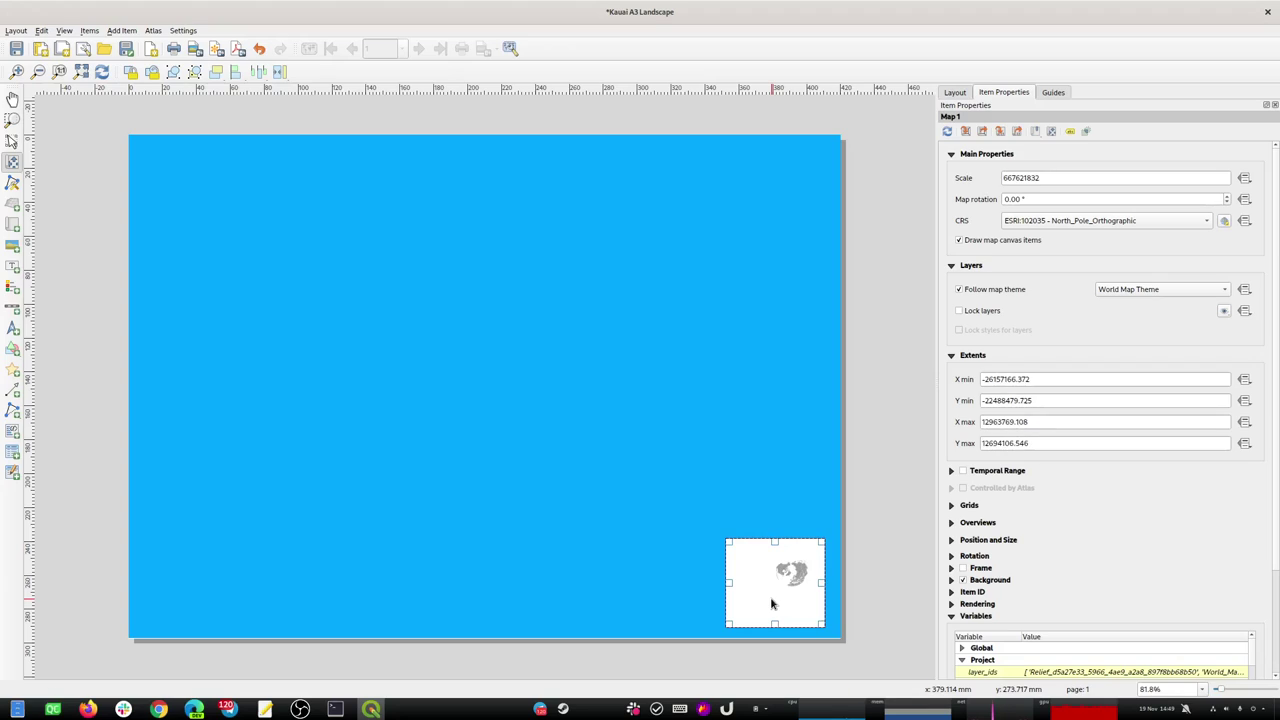
{"action": "scroll", "coordinate": [792, 572], "scroll_direction": "up", "scroll_amount": 1}
{"action": "left_click_drag", "start_coordinate": [792, 572], "coordinate": [765, 592]}
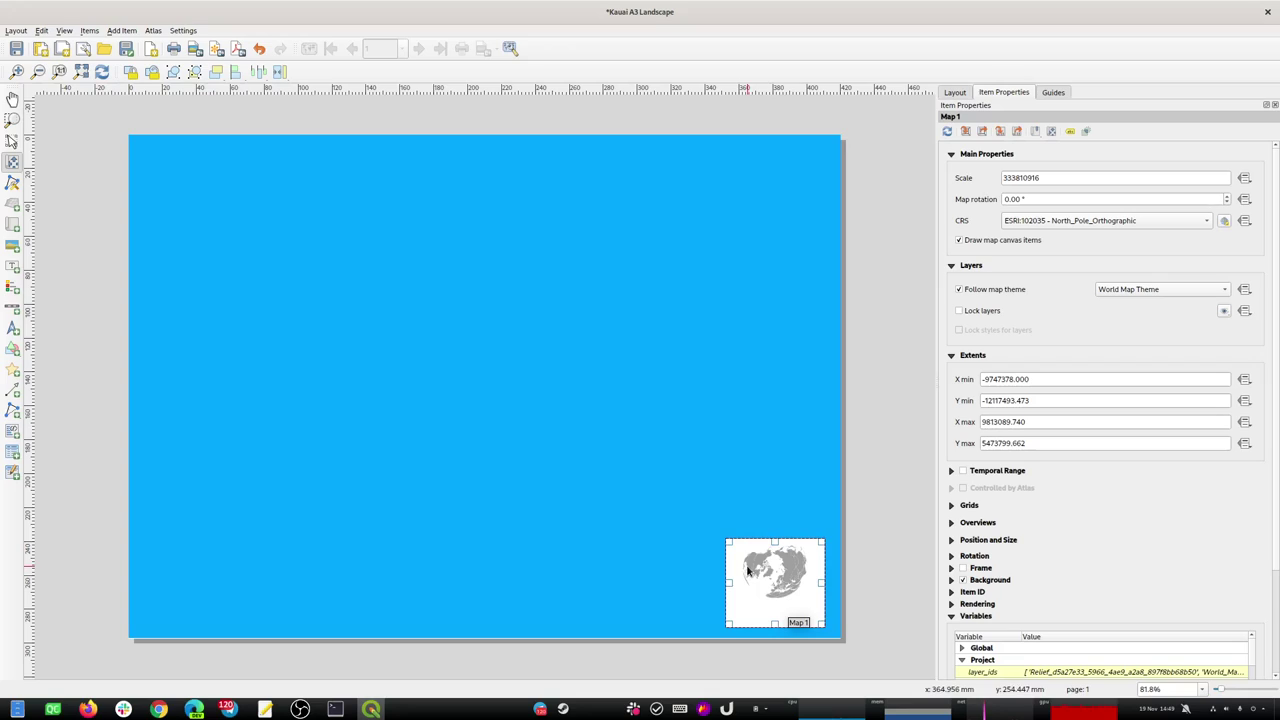
{"action": "left_click_drag", "start_coordinate": [764, 576], "coordinate": [766, 592]}
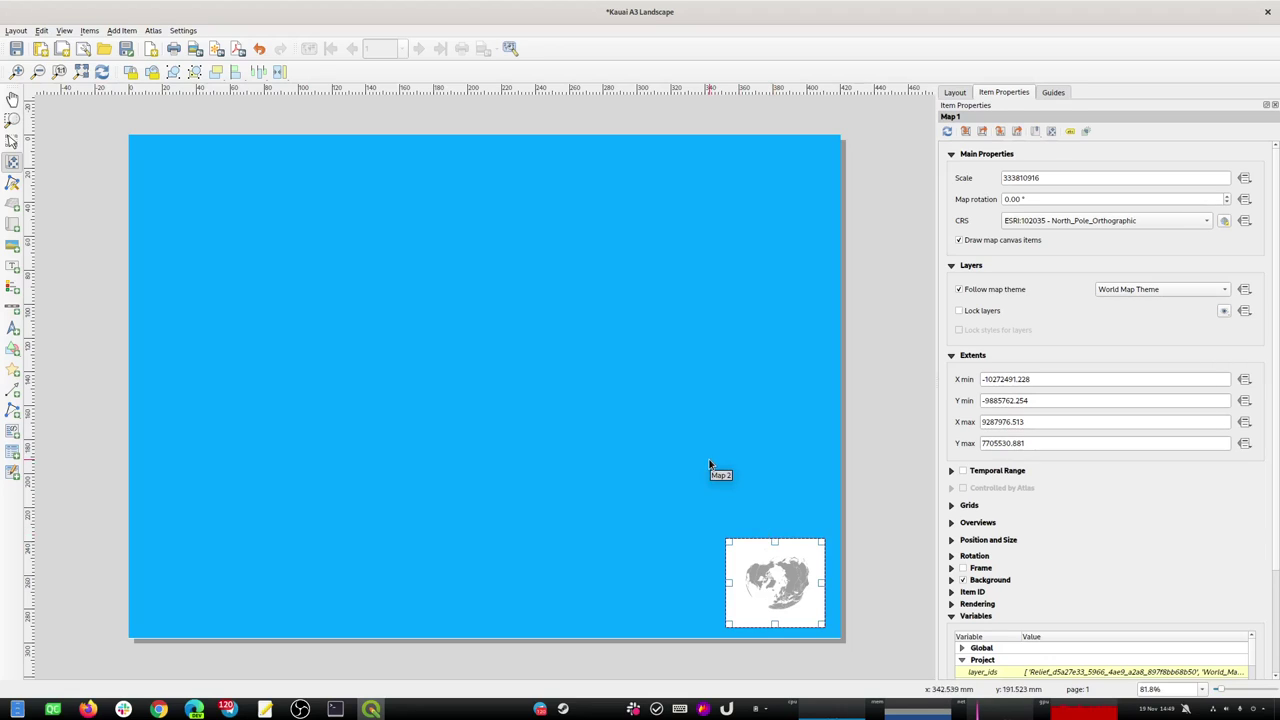
Save the project, switch to the main QGIS window and open the custom projection definitions.
{"action": "key", "text": "ctrl+s"}
{"action": "key", "text": "ctrl+q"}
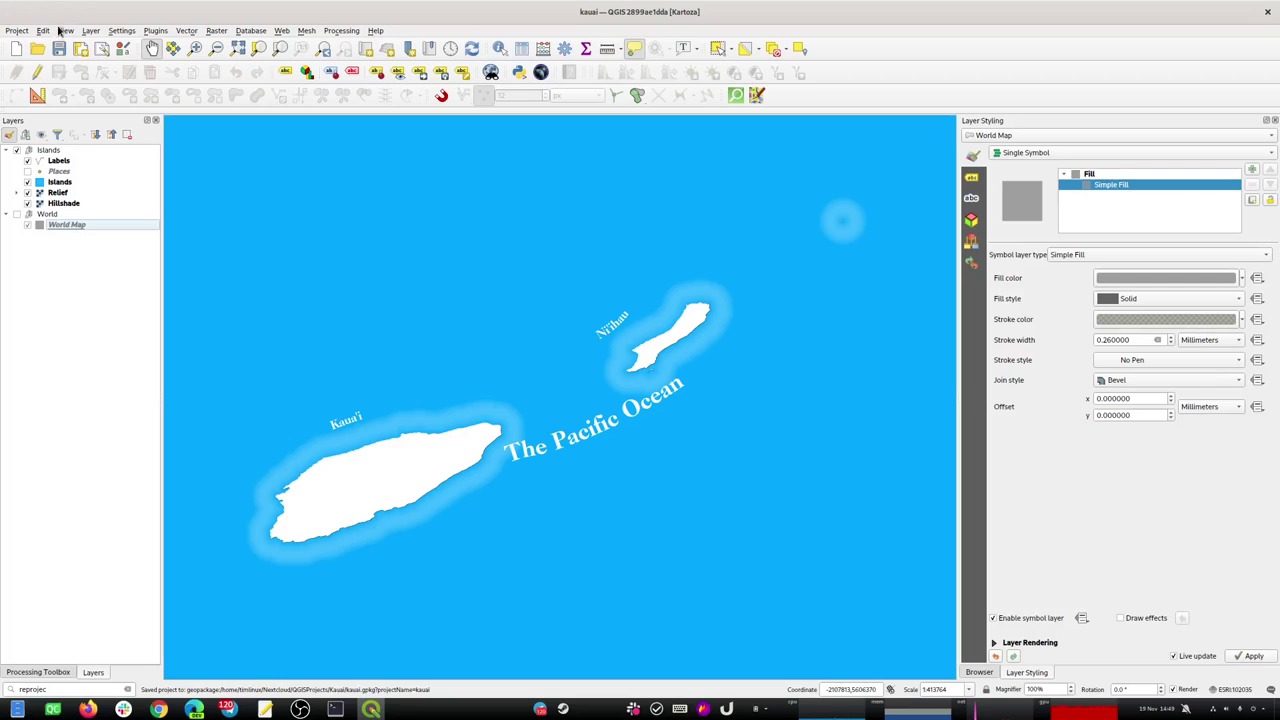
{"action": "left_click", "coordinate": [155, 31]}
{"action": "mouse_move", "coordinate": [124, 33]}
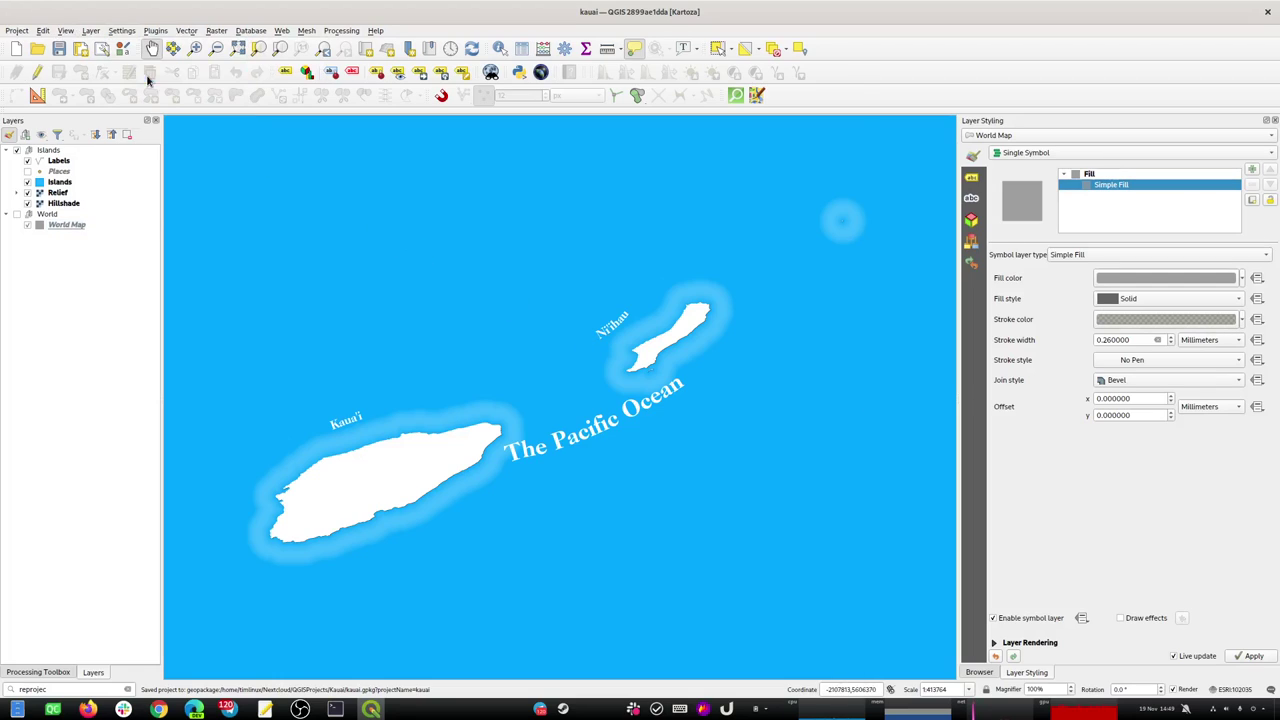
{"action": "left_click", "coordinate": [148, 75]}
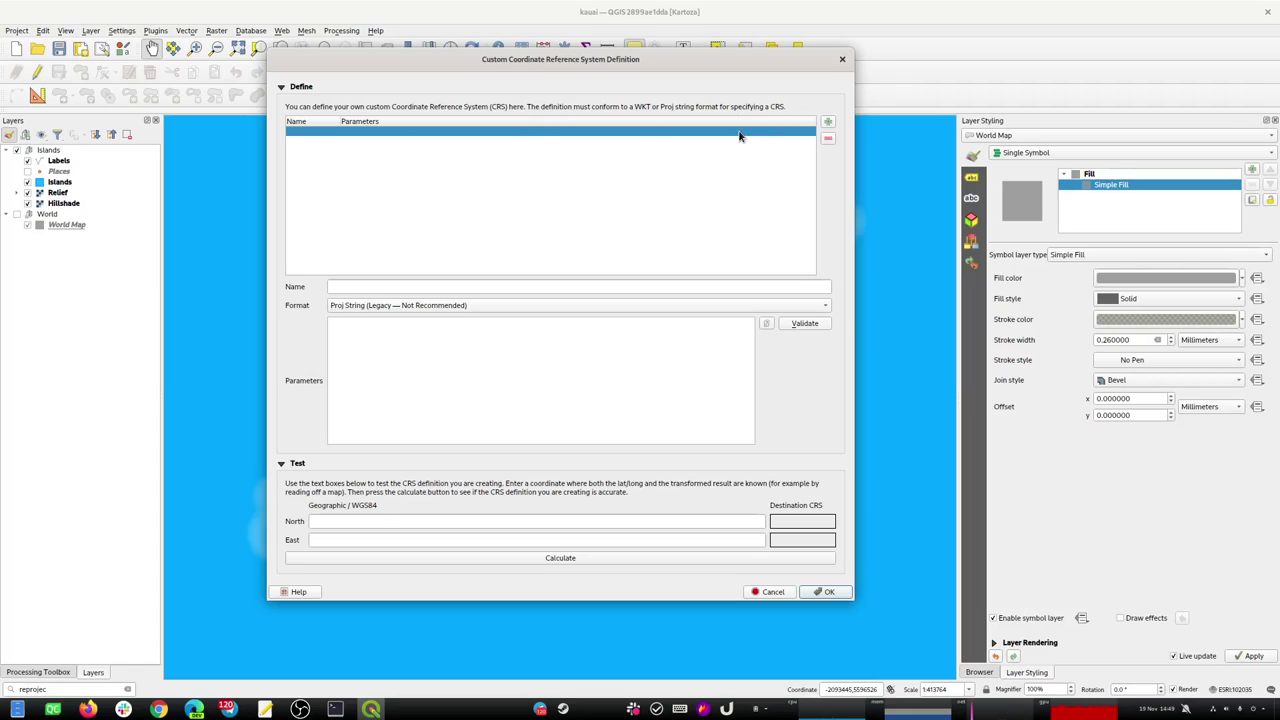
Name the new custom CRS Orthographic North - Hawaii with the parameters +proj=ortho +lat_0=90 +lon_0=0 +x_0=0 +y_0=0 +datum=WGS84 +units=m +no_defs.
{"action": "left_click", "coordinate": [504, 285]}
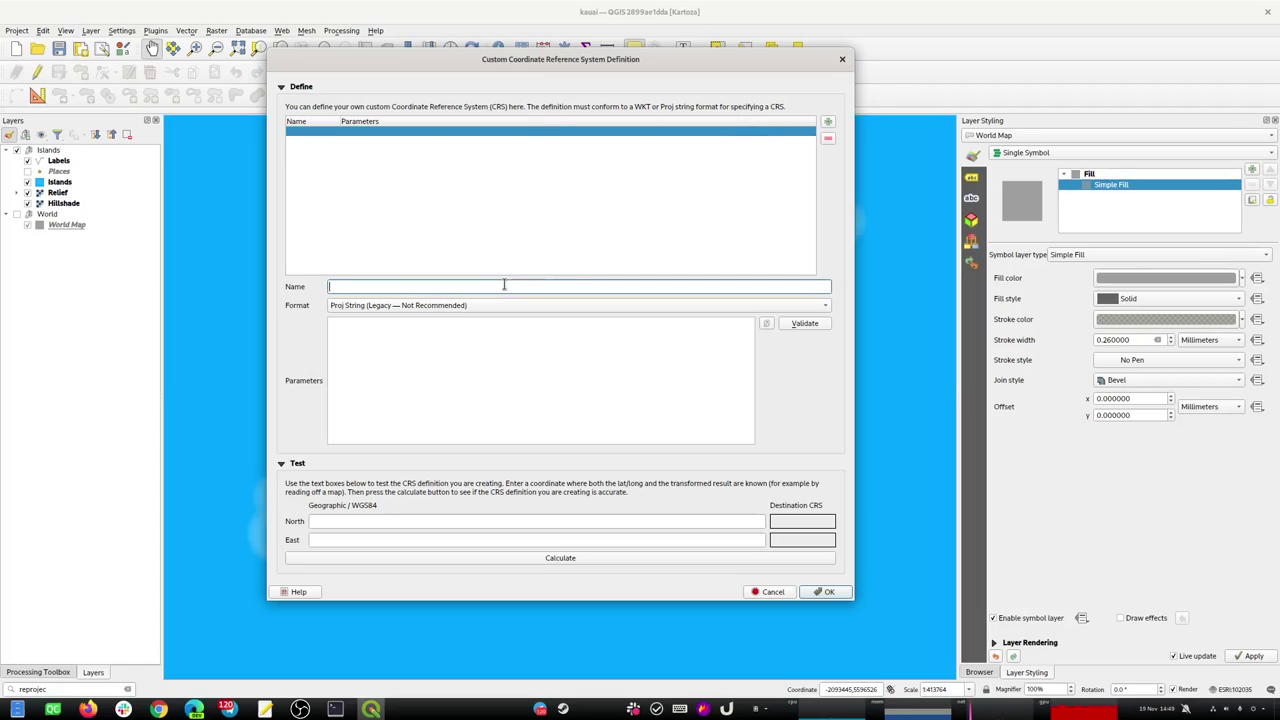
{"action": "type", "text": "North"}
{"action": "type", "text": "- "}
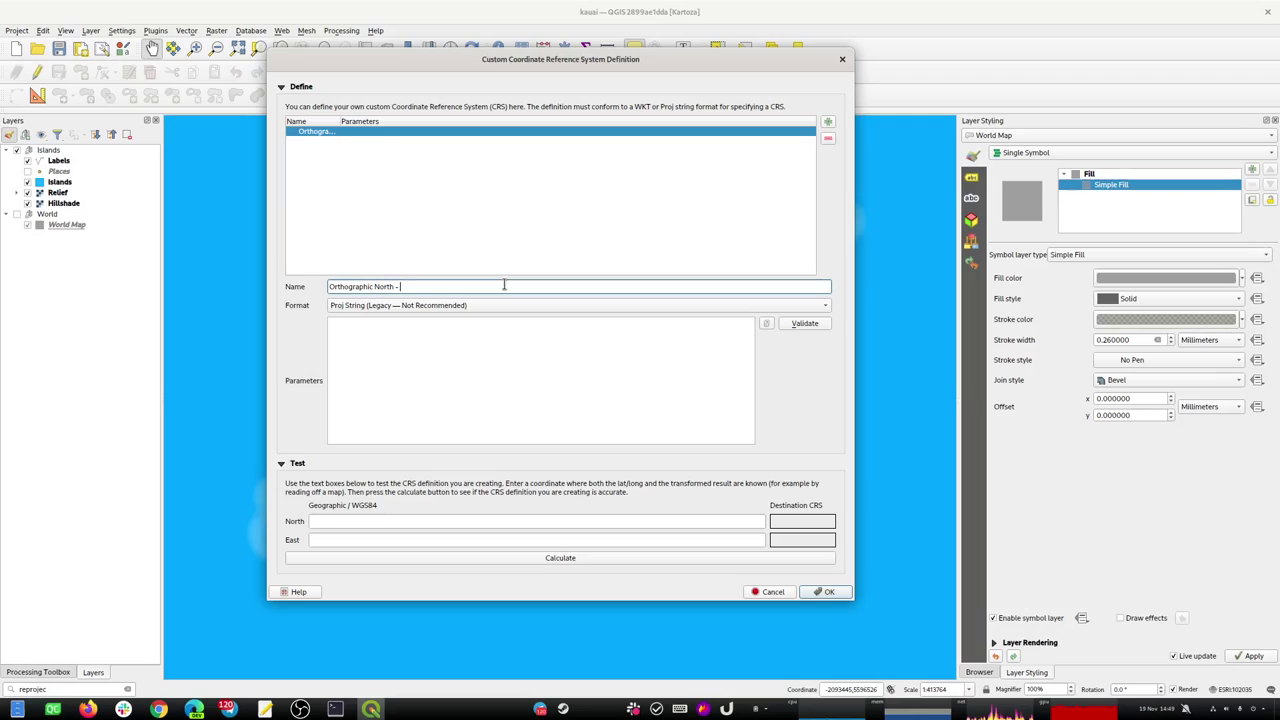
{"action": "type", "text": "Hawaii"}
{"action": "left_click", "coordinate": [432, 358]}
{"action": "type", "text": "+proj=ortho +lat_0=90 +lon_0=0 +x_0=0 +y_0=0 +datum=WGS84 +units=m +no_defs"}
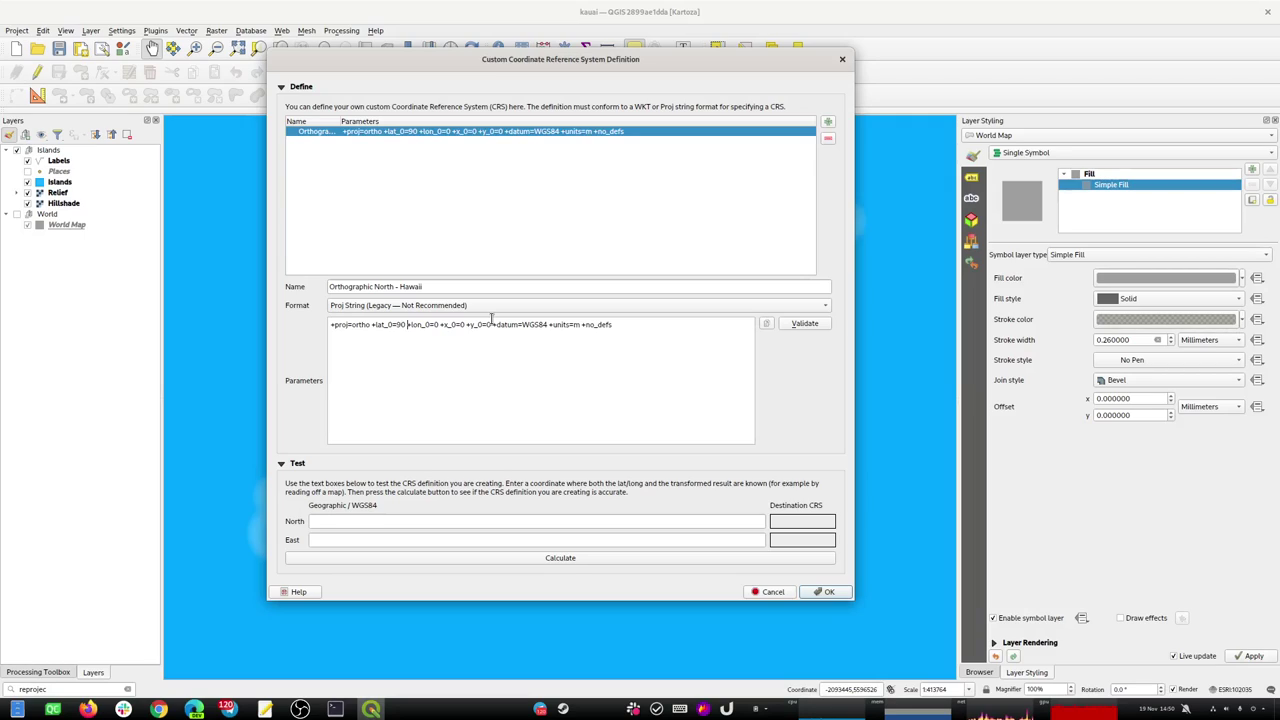
Set the central longitude lon_0 in the custom projection's Proj string to -160.
{"action": "key", "text": "Left"}
{"action": "key", "text": "Left"}
{"action": "key", "text": "BackSpace"}
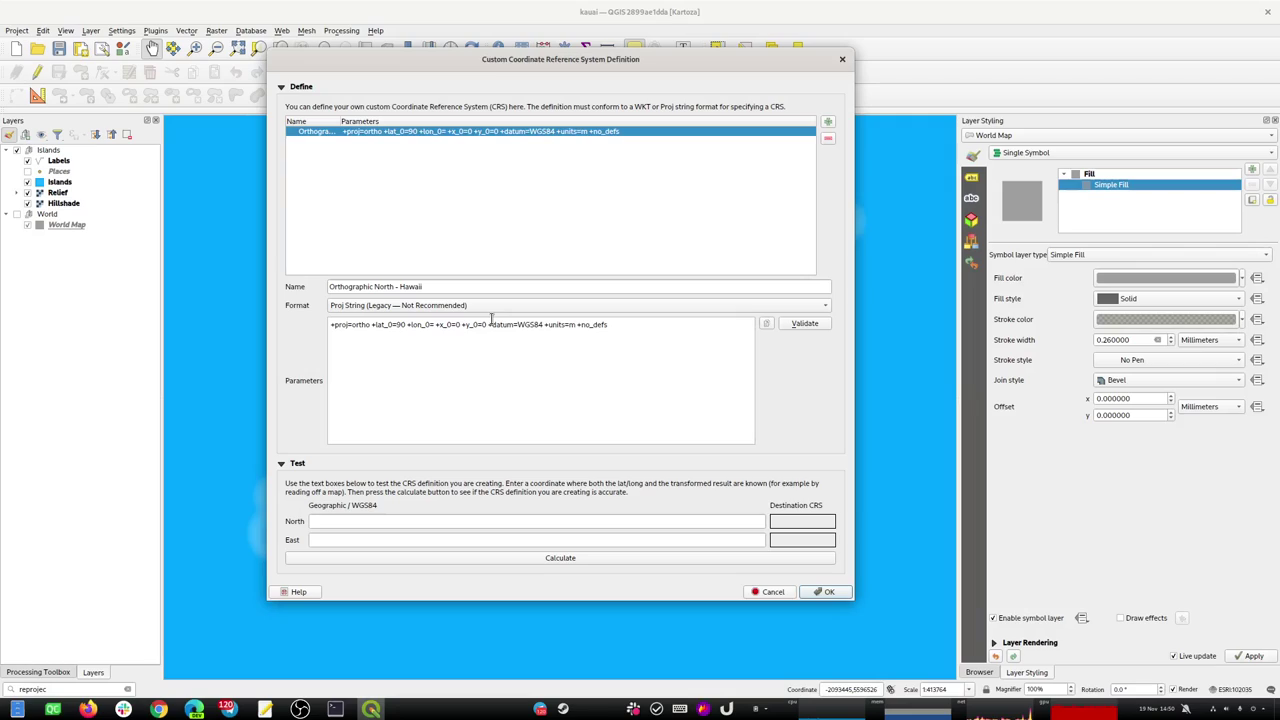
{"action": "type", "text": "-"}
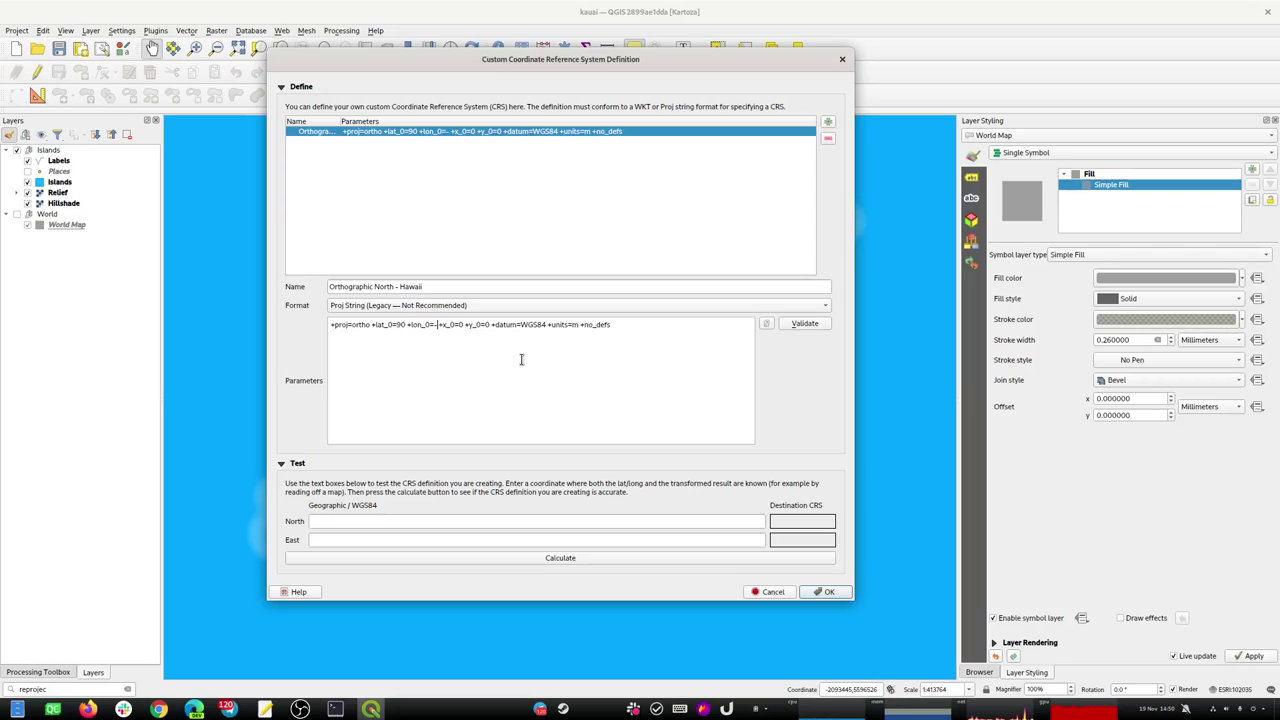
{"action": "type", "text": "1"}
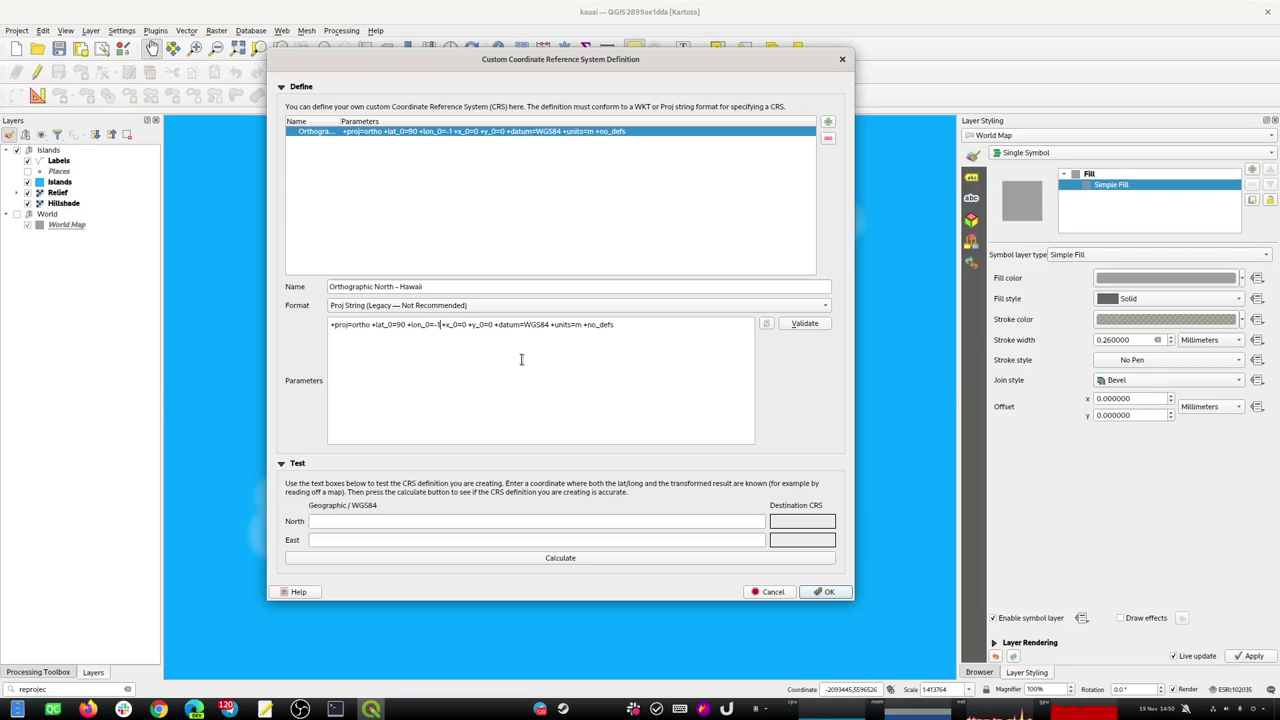
{"action": "type", "text": "60"}
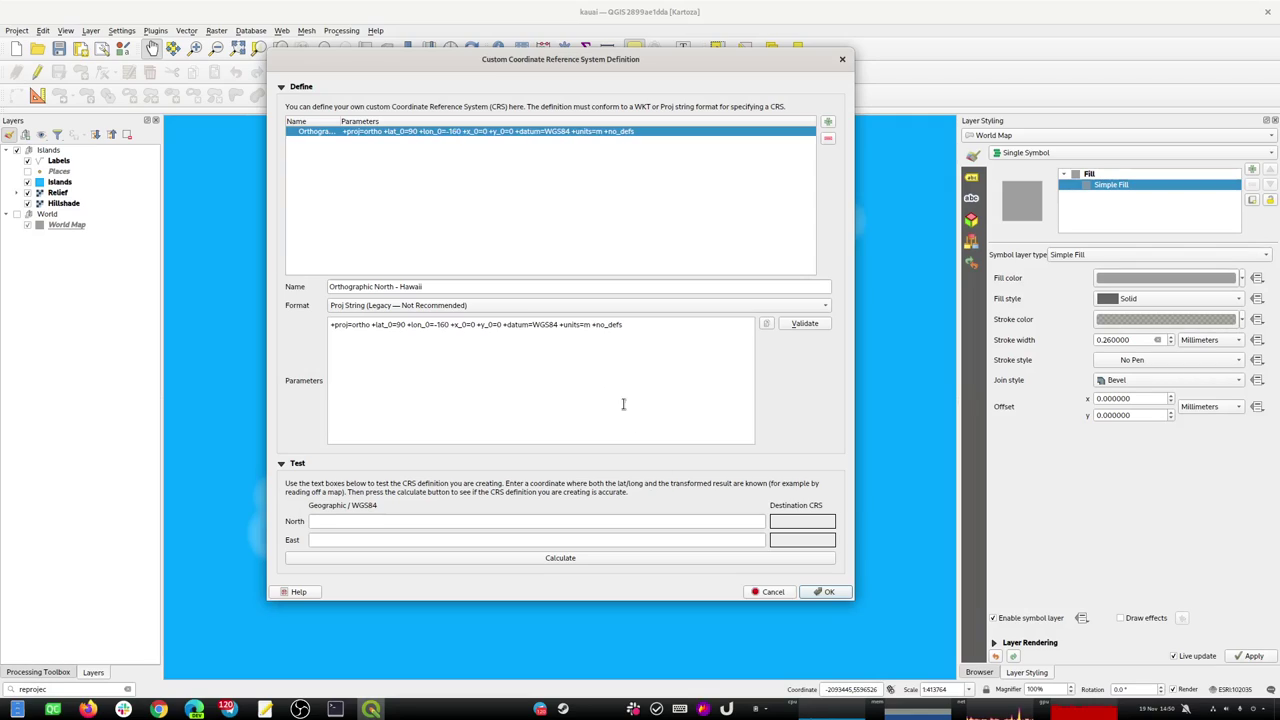
Validate the custom projection's Proj string and confirm the definition.
{"action": "key", "text": "ctrl+a"}
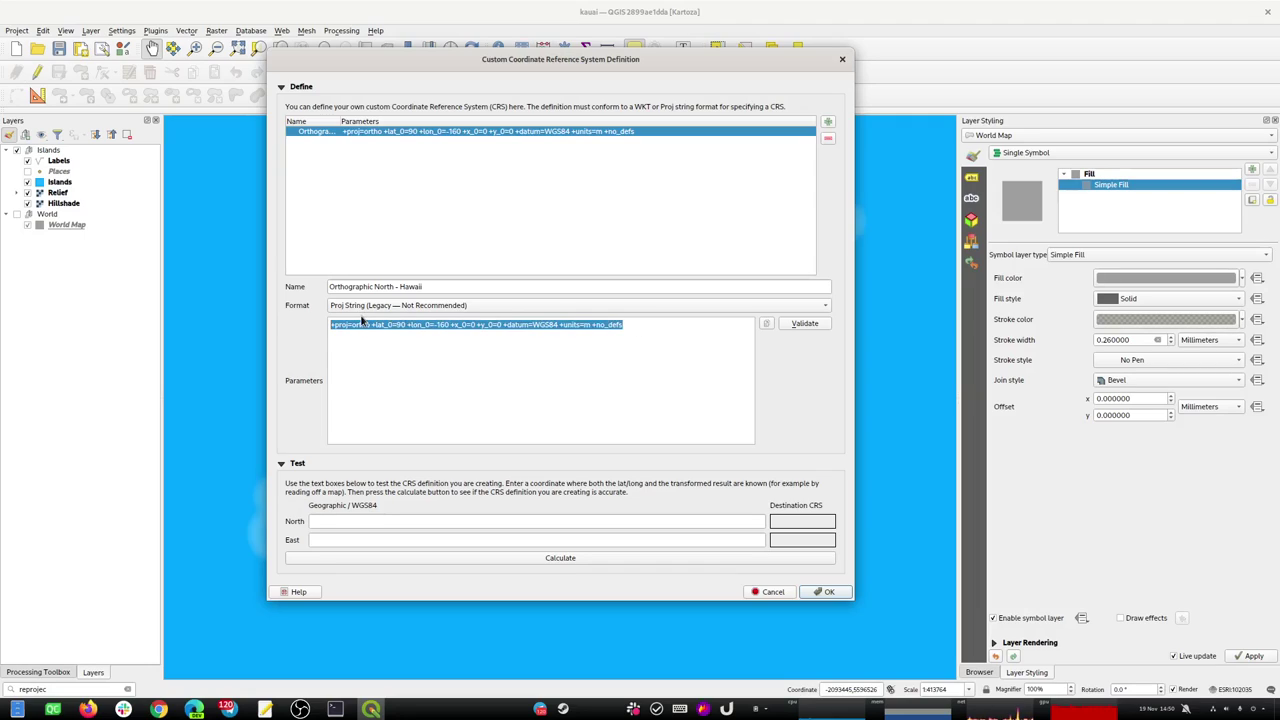
{"action": "left_click", "coordinate": [796, 326]}
{"action": "left_click", "coordinate": [601, 321]}
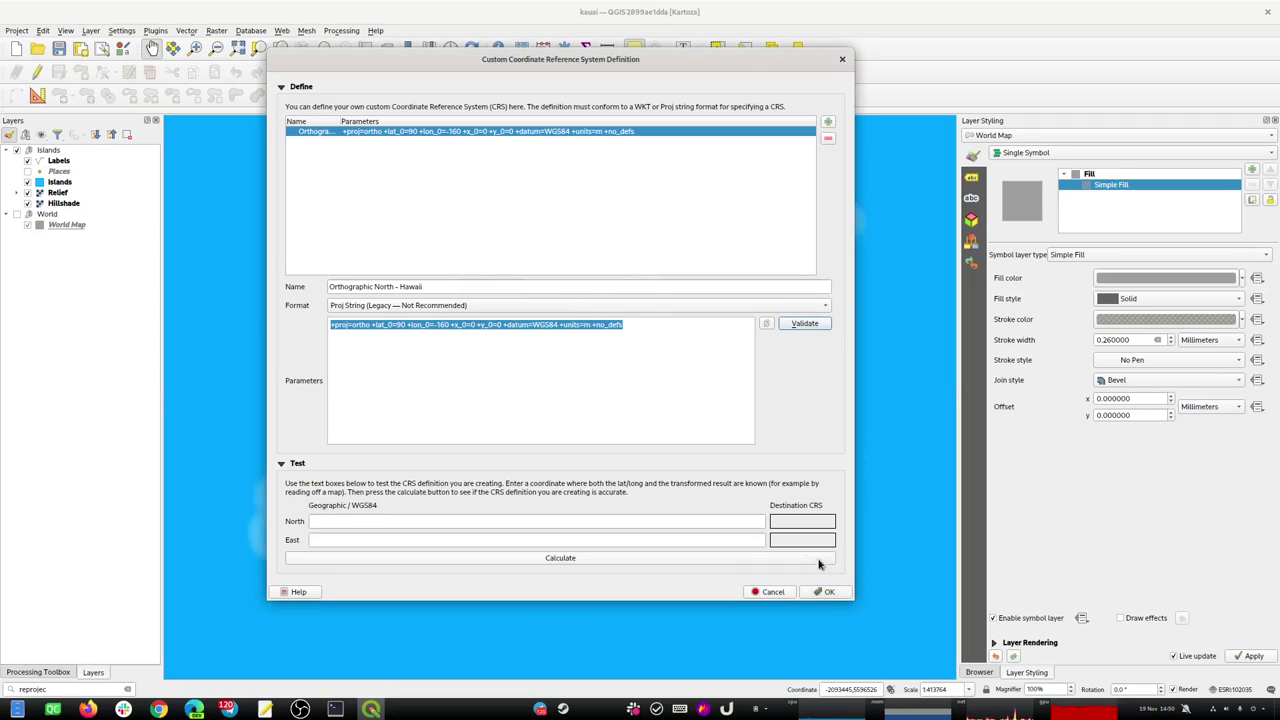
{"action": "left_click", "coordinate": [828, 593]}
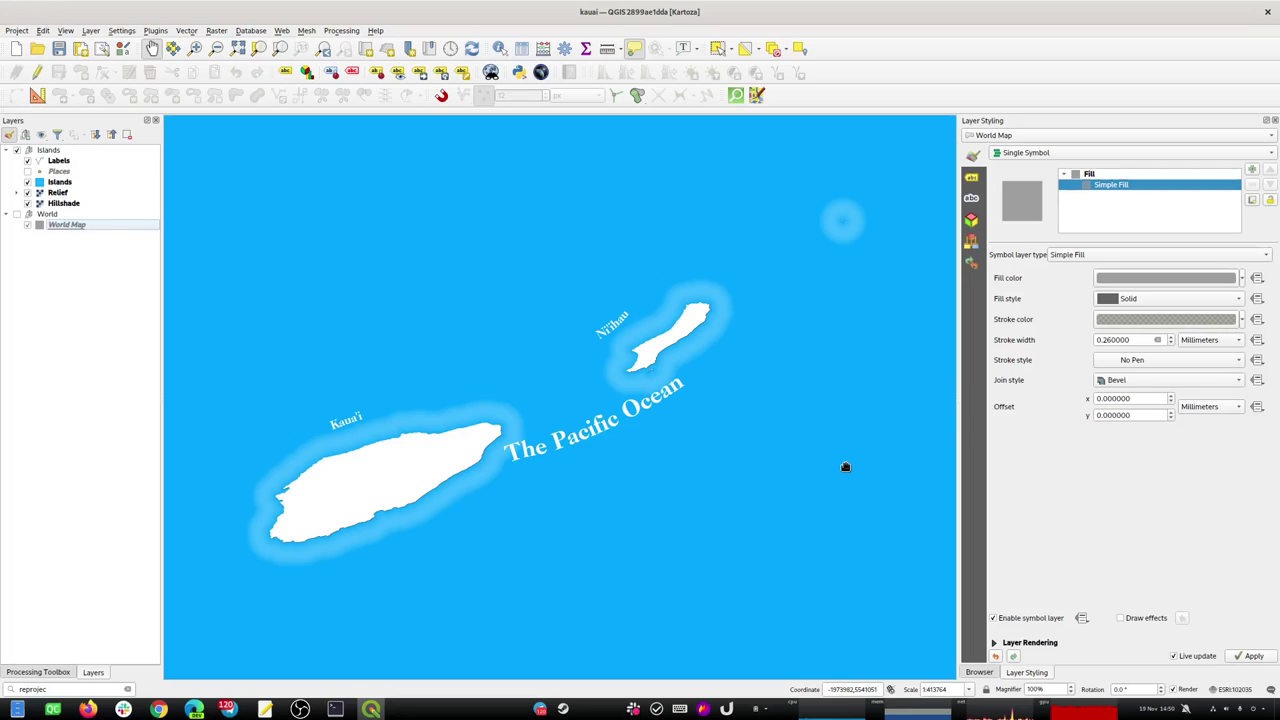
In the print layout, try to assign the user-defined Orthographic North - Hawaii CRS to the inset map and refresh its preview.
{"action": "key", "text": "alt+Tab"}
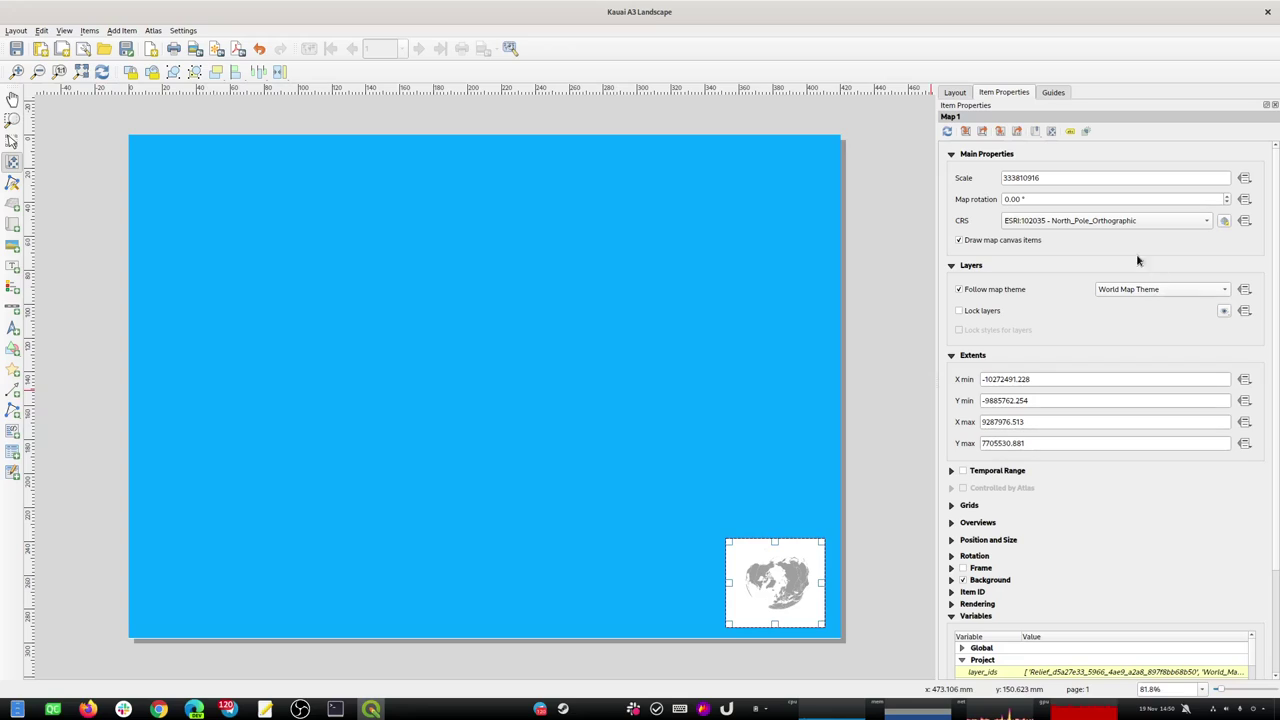
{"action": "left_click", "coordinate": [1140, 224]}
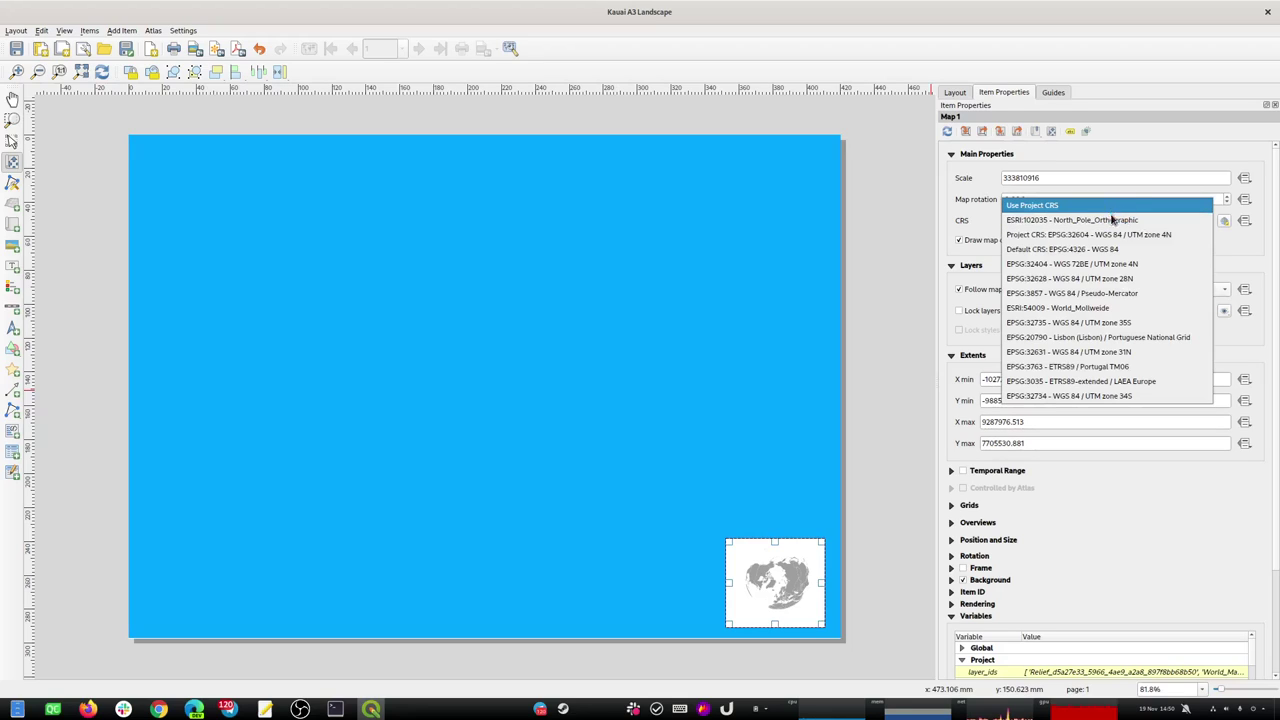
{"action": "left_click", "coordinate": [1100, 219]}
{"action": "left_click", "coordinate": [1224, 220]}
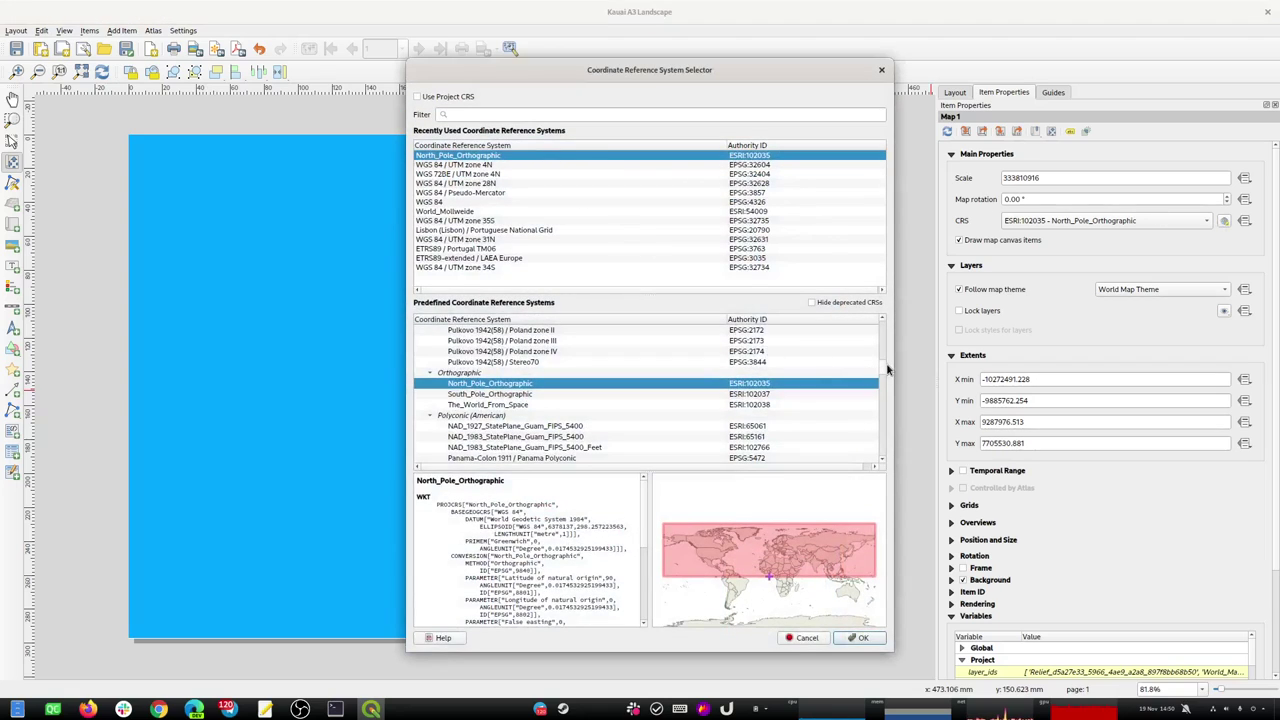
{"action": "left_click_drag", "start_coordinate": [882, 370], "coordinate": [882, 460]}
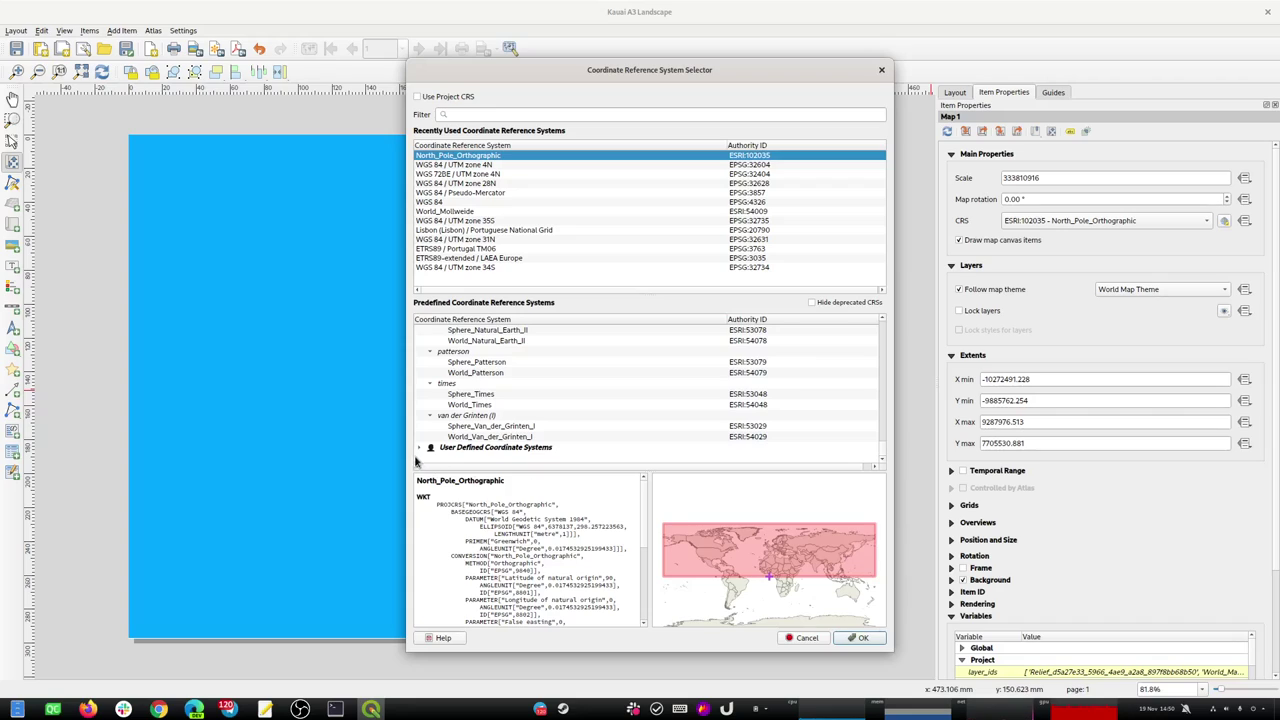
{"action": "left_click", "coordinate": [528, 457]}
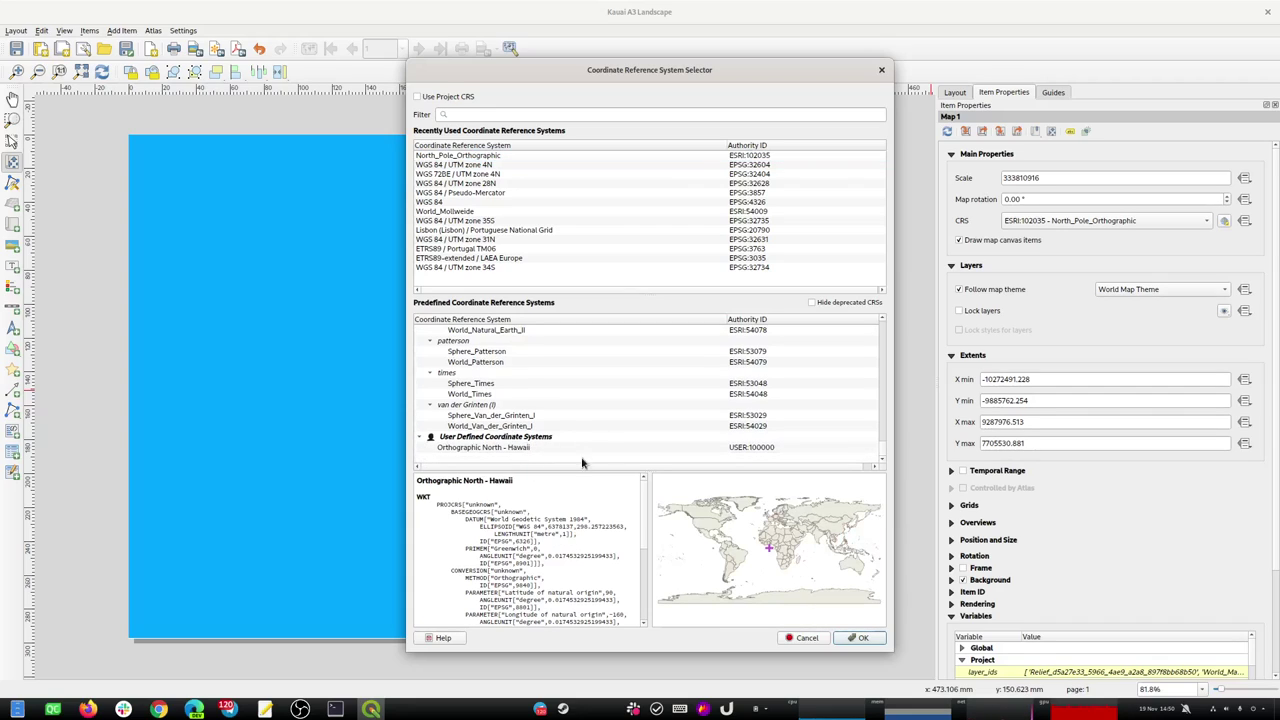
{"action": "left_click", "coordinate": [858, 638]}
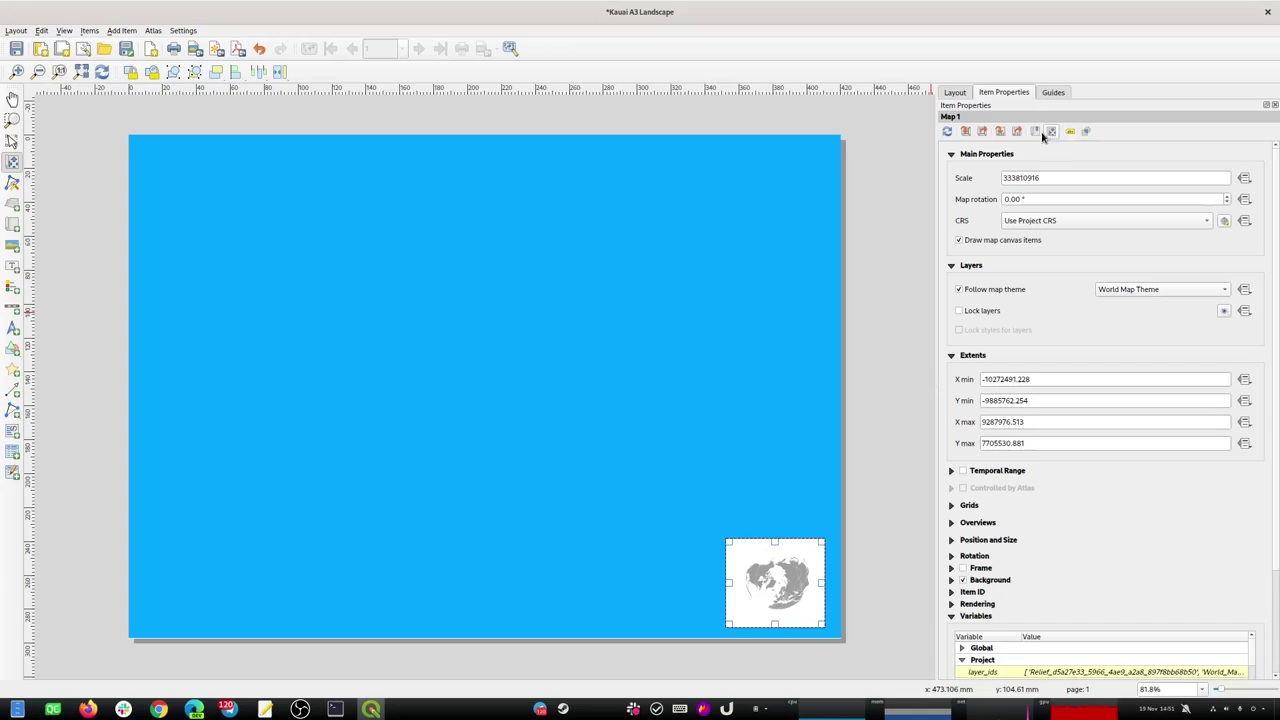
{"action": "left_click", "coordinate": [946, 134]}
{"action": "left_click_drag", "start_coordinate": [774, 594], "coordinate": [776, 596]}
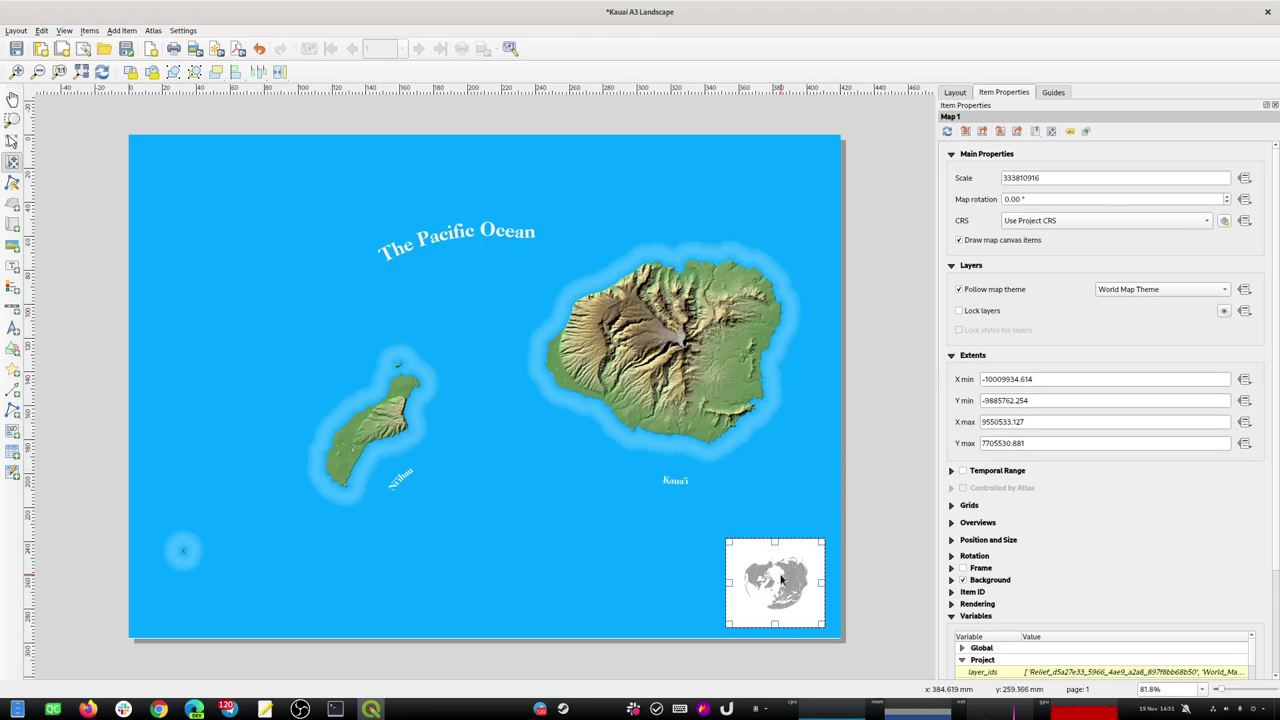
Stop the inset map from using the project CRS and assign it the user-defined USER:100000 - Orthographic North - Hawaii.
{"action": "left_click", "coordinate": [1206, 224]}
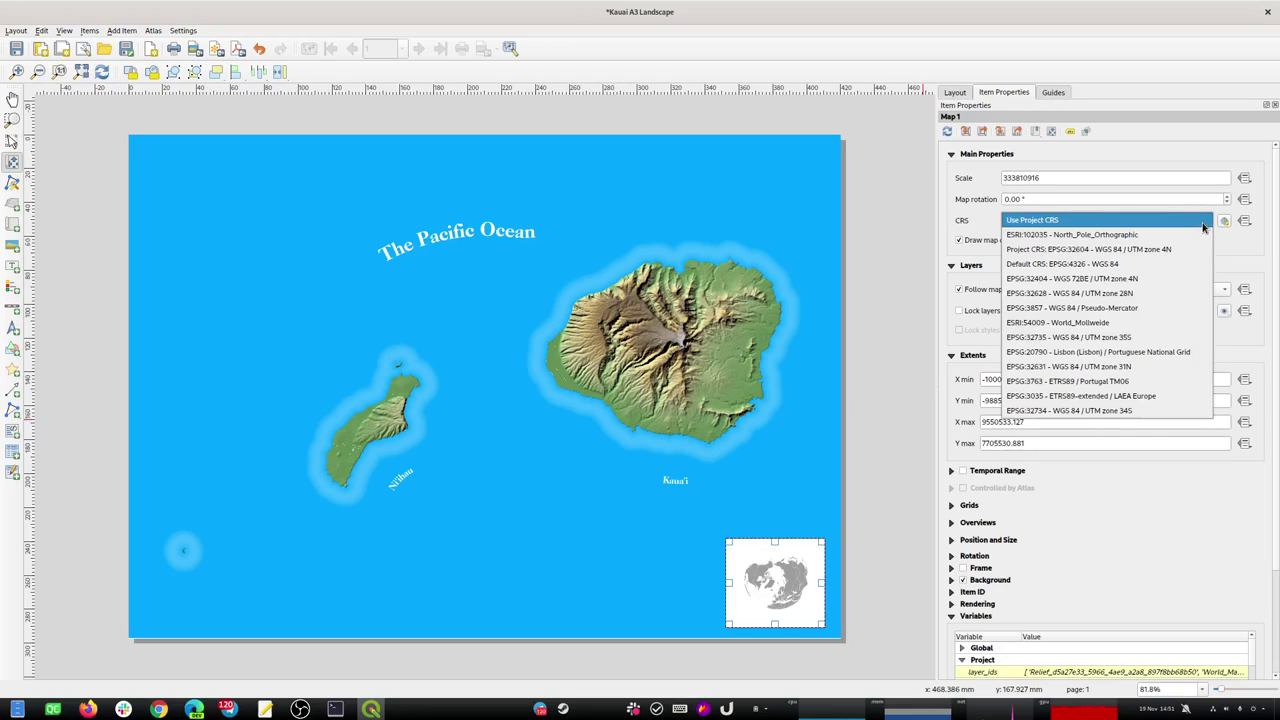
{"action": "left_click", "coordinate": [1225, 230]}
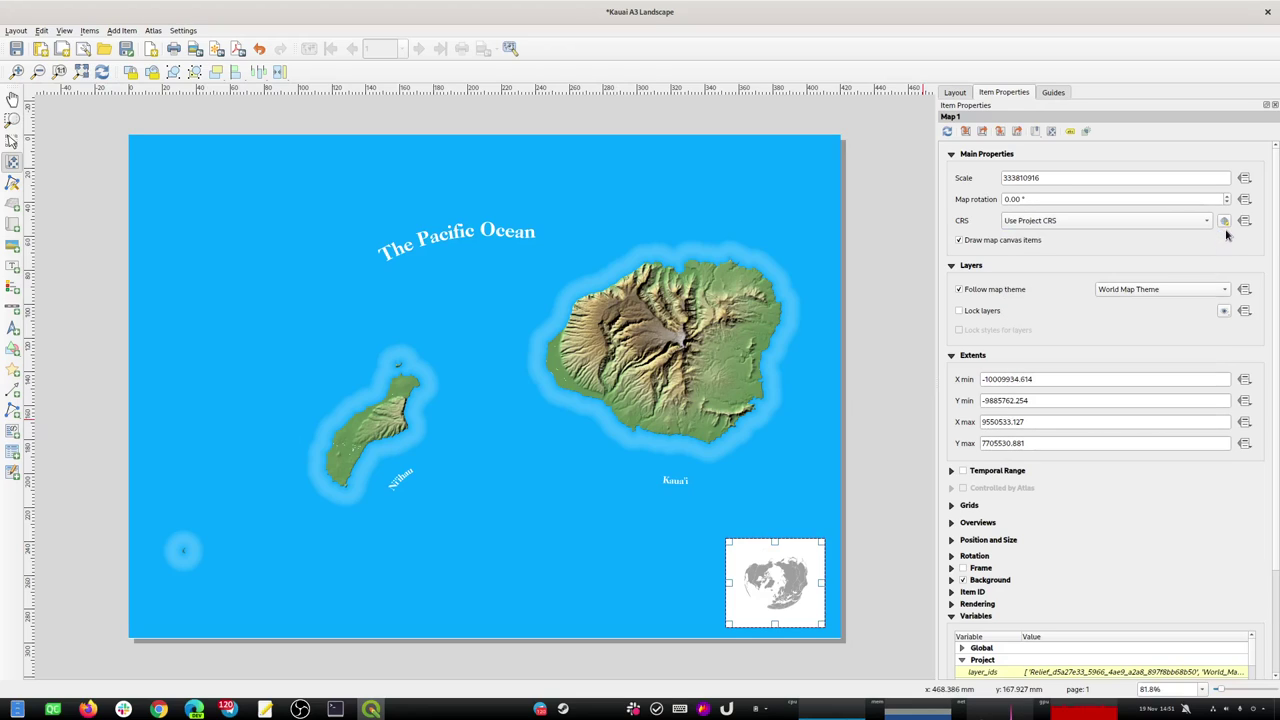
{"action": "left_click", "coordinate": [1224, 224]}
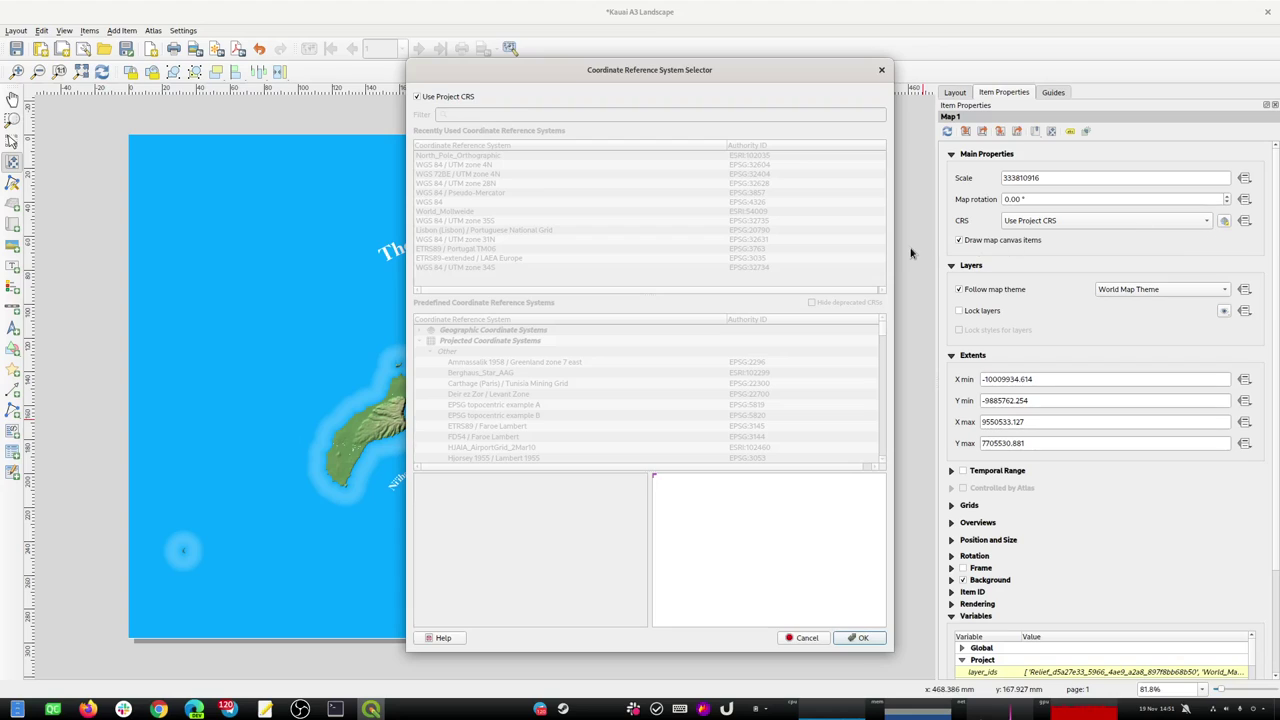
{"action": "left_click", "coordinate": [452, 96]}
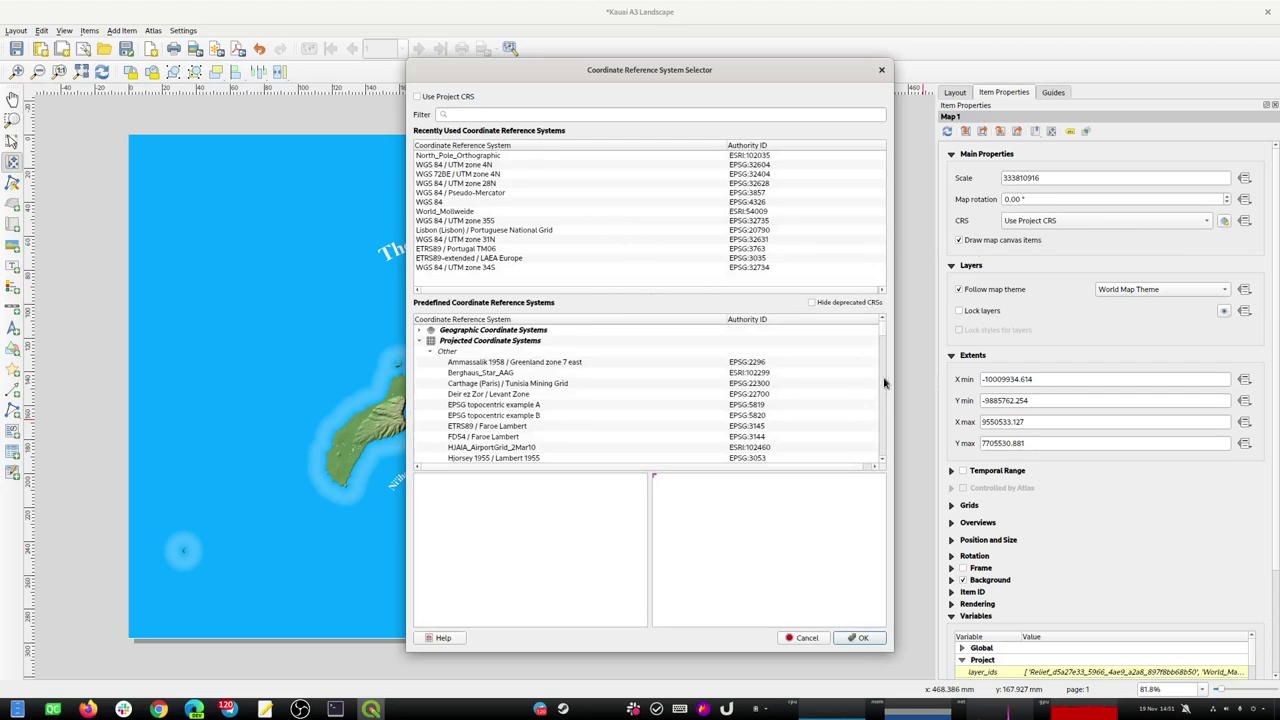
{"action": "left_click_drag", "start_coordinate": [880, 328], "coordinate": [897, 497]}
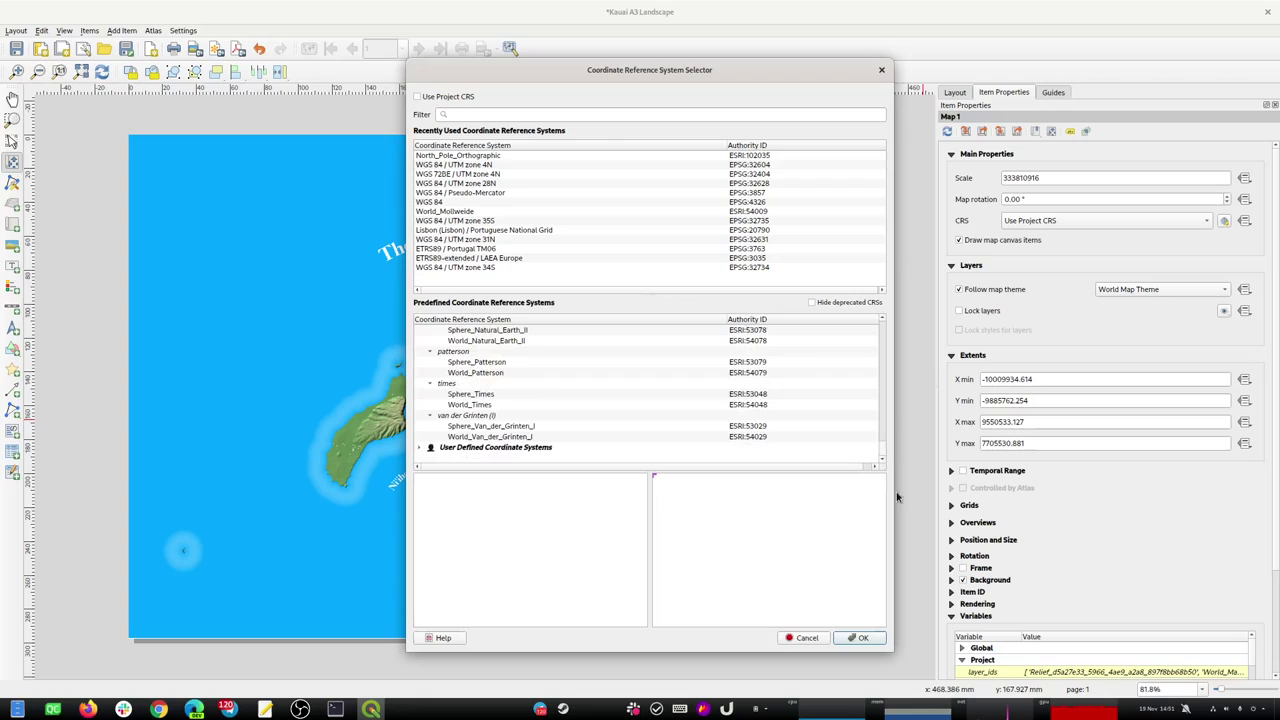
{"action": "left_click", "coordinate": [422, 448]}
{"action": "left_click", "coordinate": [451, 451]}
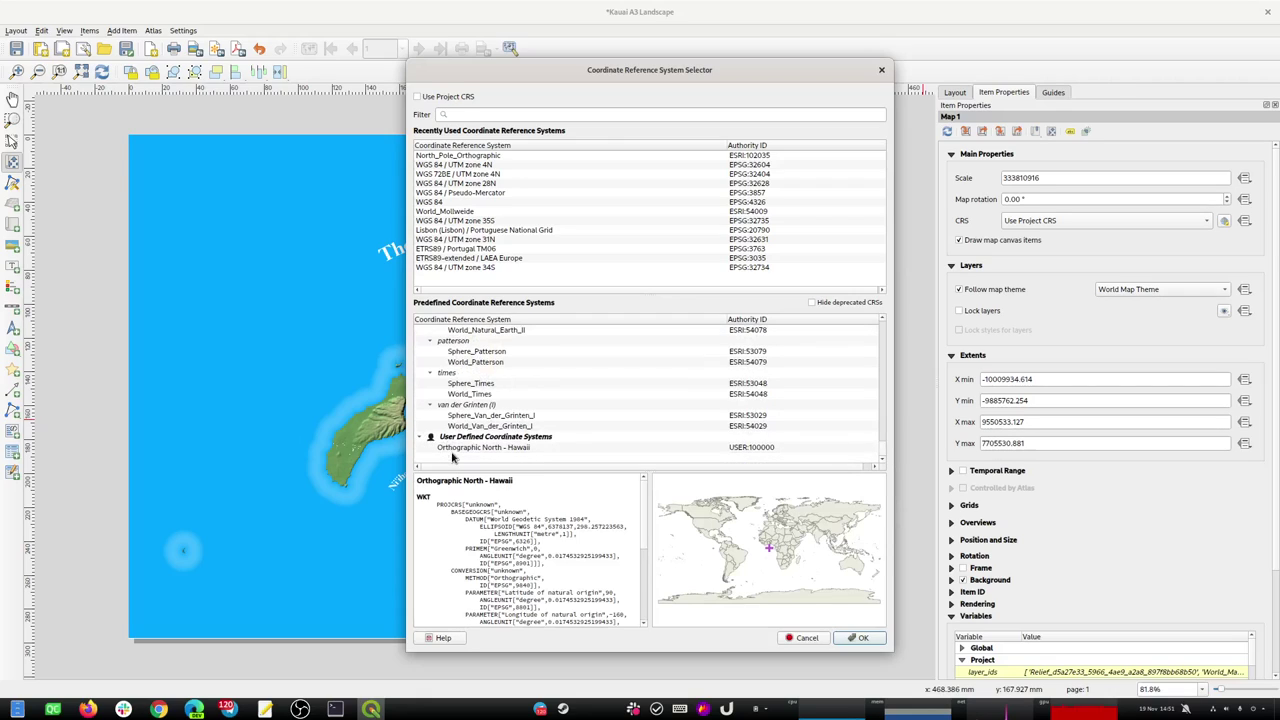
{"action": "left_click", "coordinate": [504, 448]}
{"action": "left_click", "coordinate": [860, 638]}
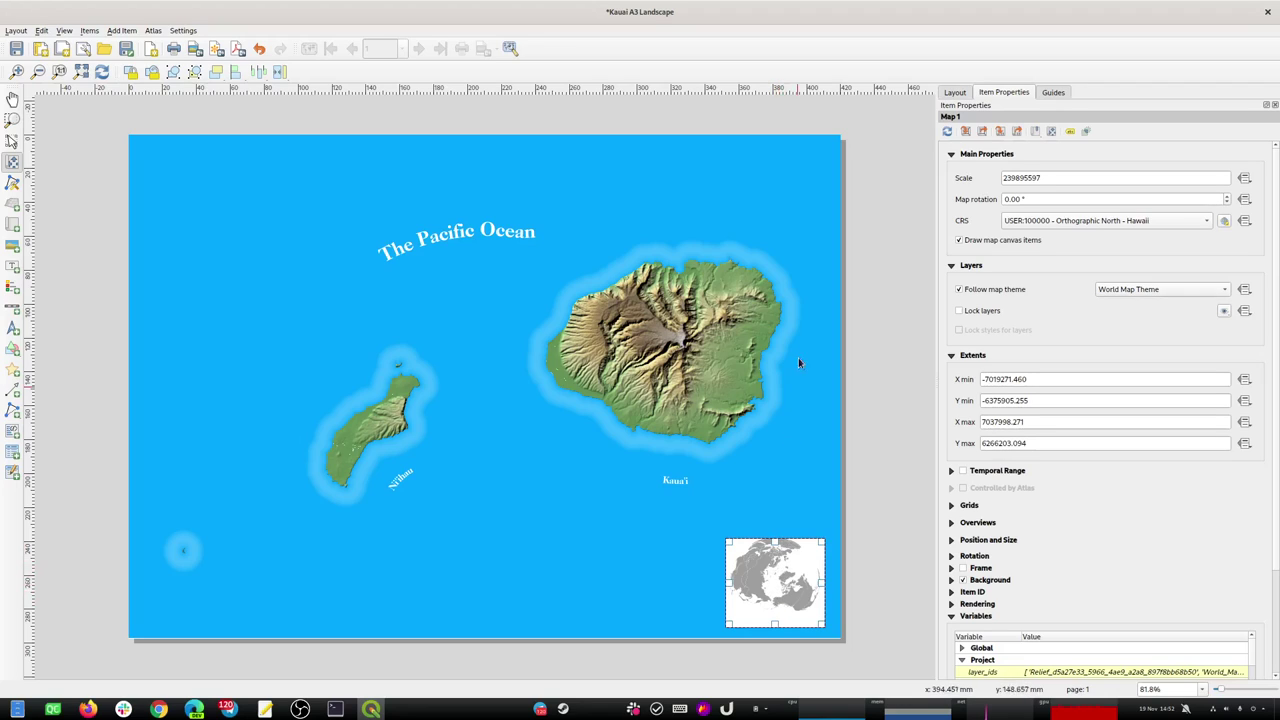
Back in the main project window, set lat_0 to 0 in the Orthographic North - Hawaii custom projection and confirm the definition.
{"action": "key", "text": "alt+Tab"}
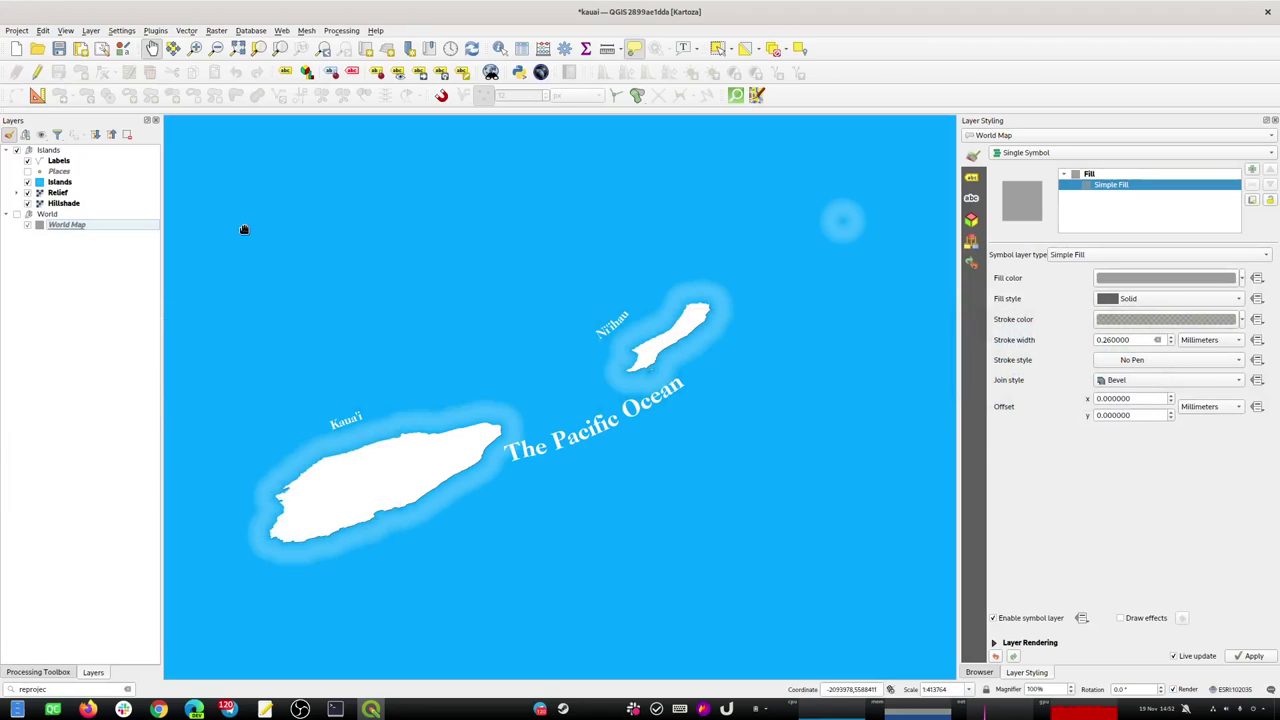
{"action": "left_click", "coordinate": [151, 33]}
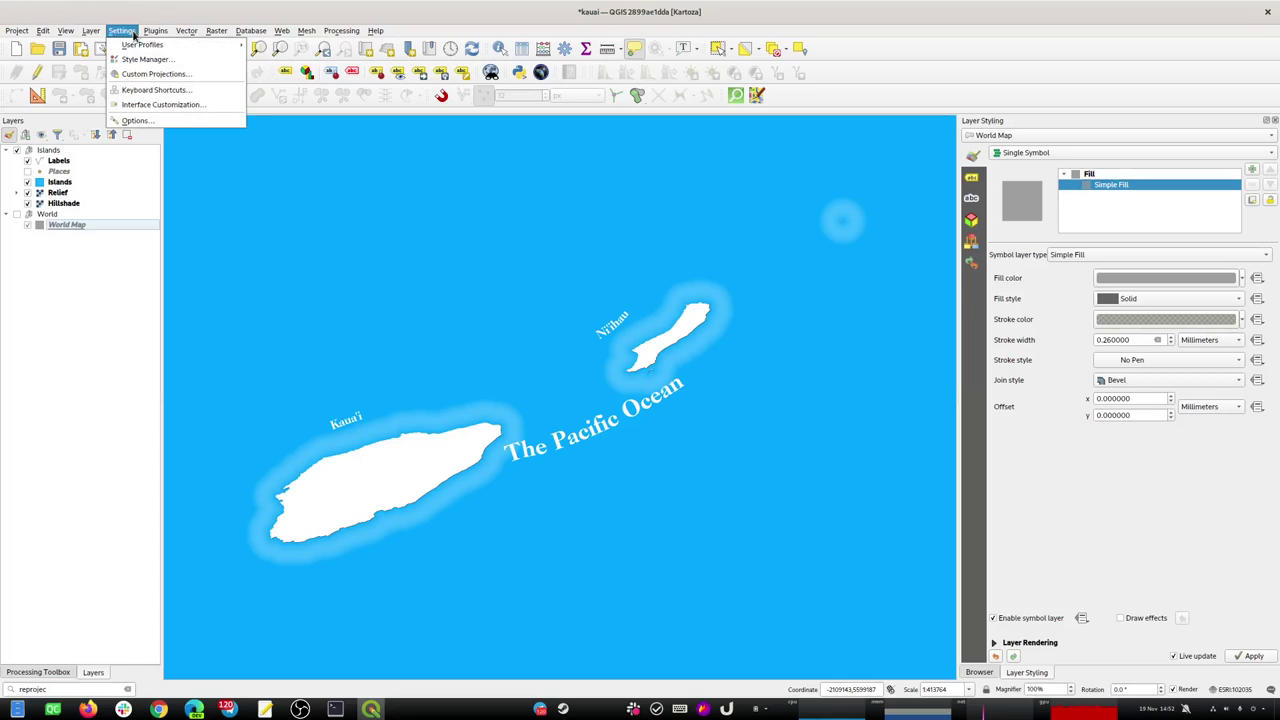
{"action": "left_click", "coordinate": [157, 78]}
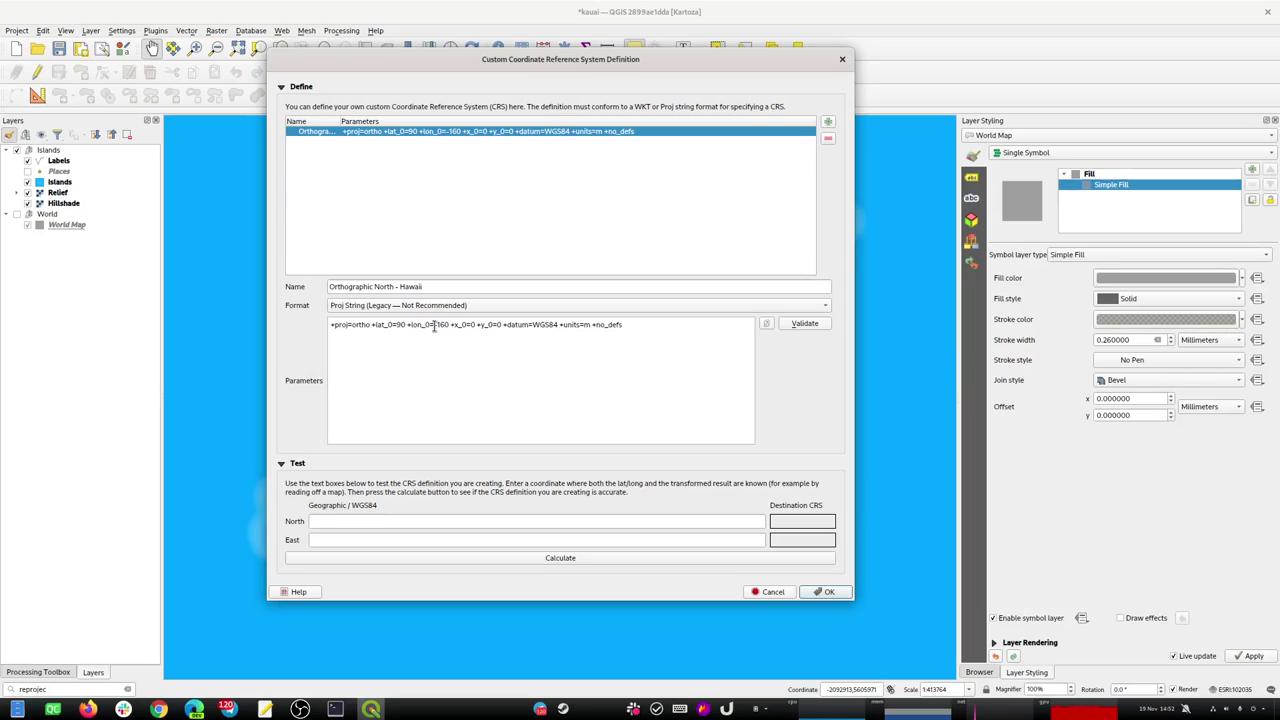
{"action": "key", "text": "BackSpace"}
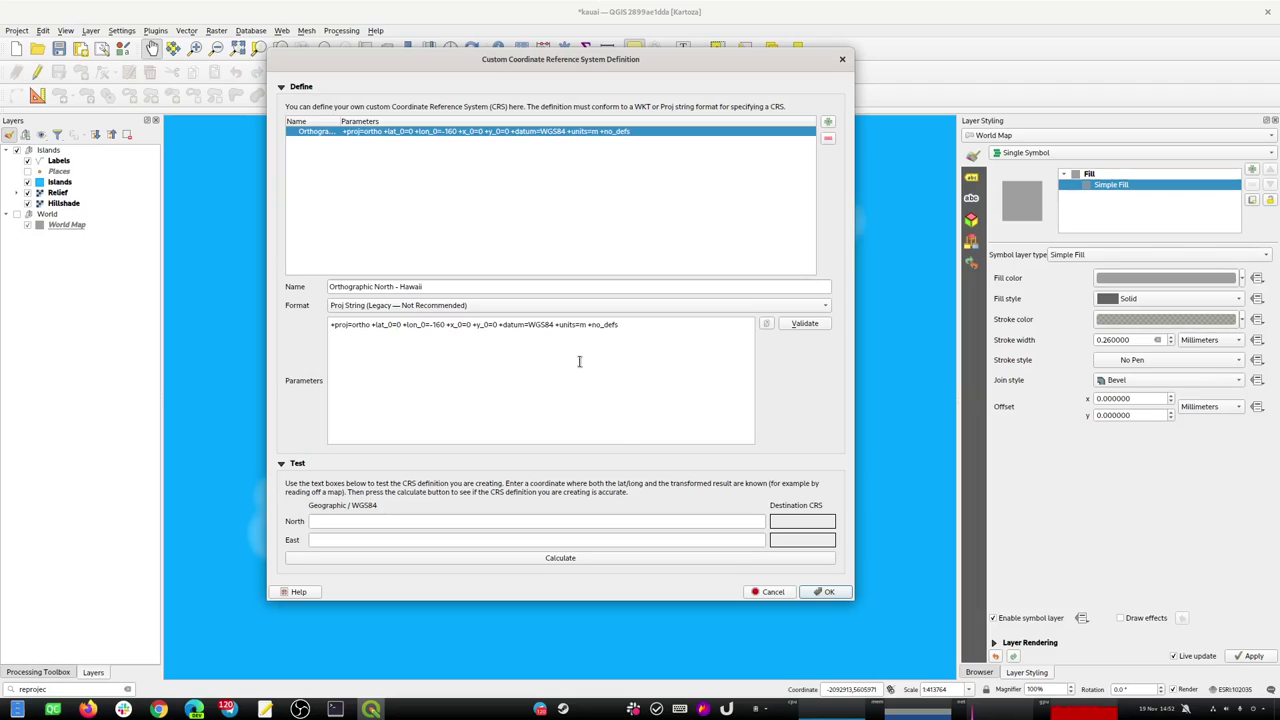
{"action": "triple_click", "coordinate": [603, 326]}
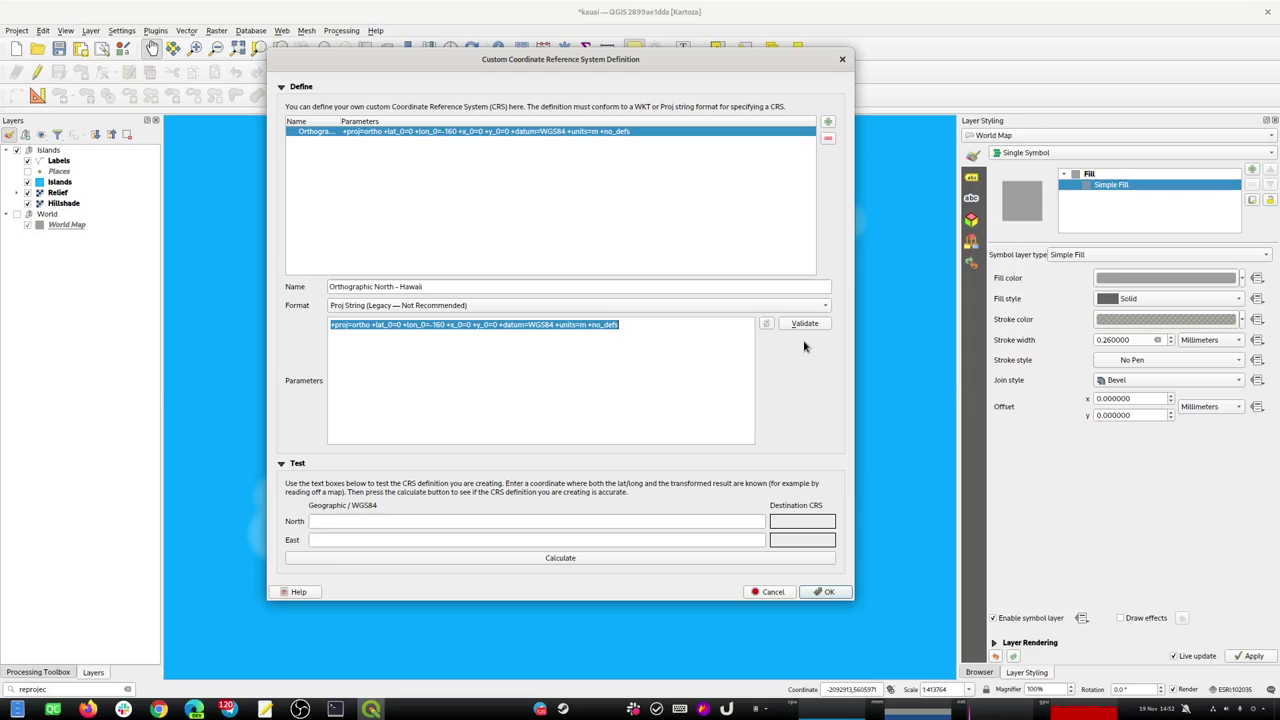
{"action": "left_click", "coordinate": [822, 593]}
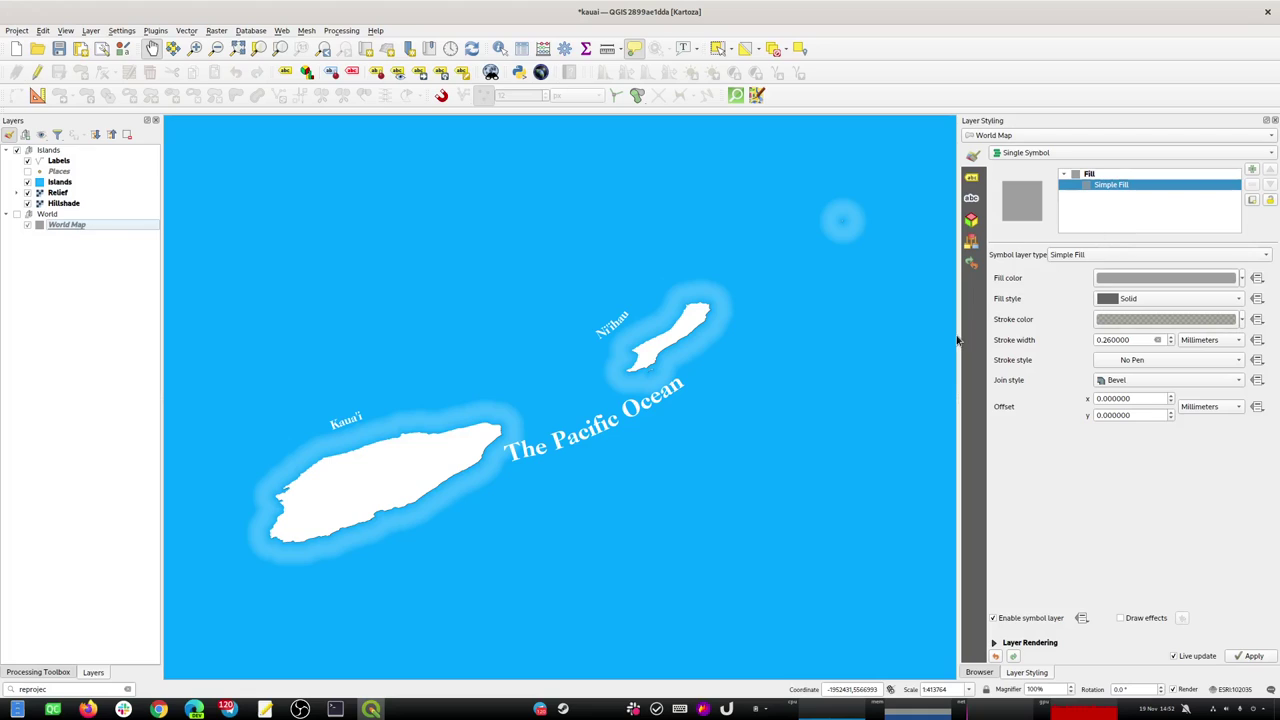
In the print layout, switch the inset map to the project CRS and back to USER:100000 - Orthographic North - Hawaii.
{"action": "key", "text": "alt+Tab"}
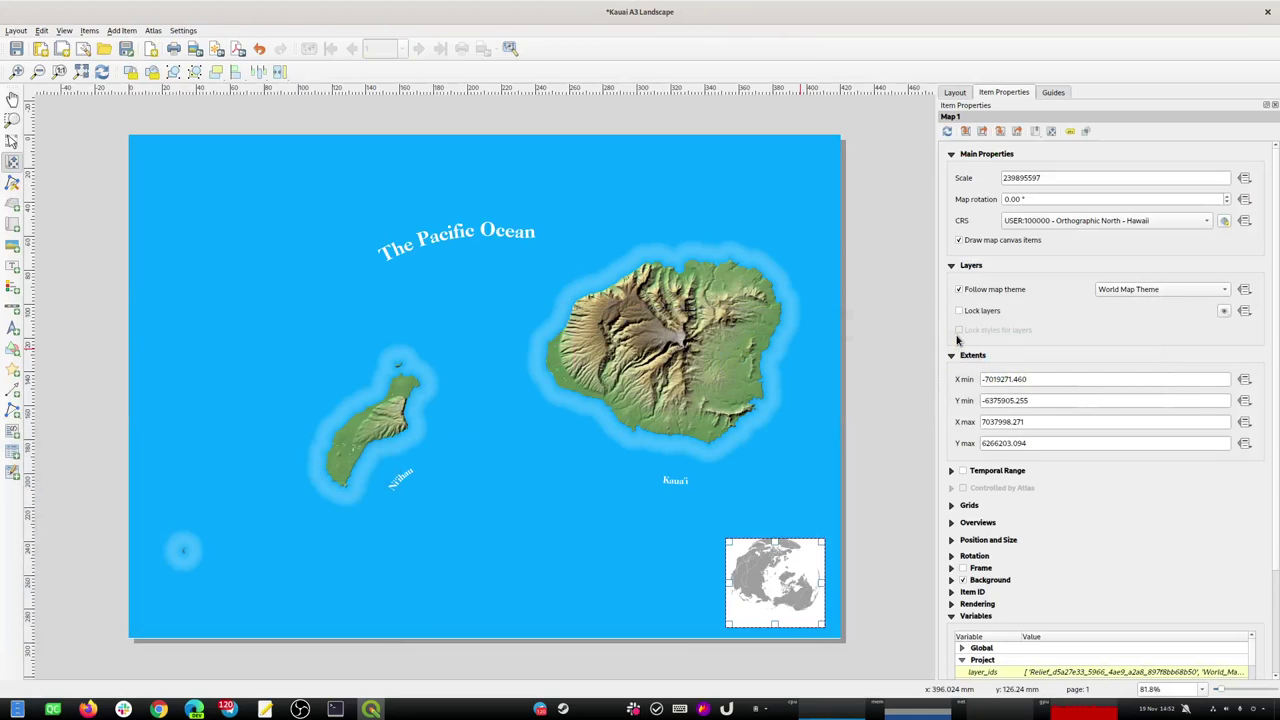
{"action": "left_click", "coordinate": [1205, 222]}
{"action": "left_click", "coordinate": [1185, 205]}
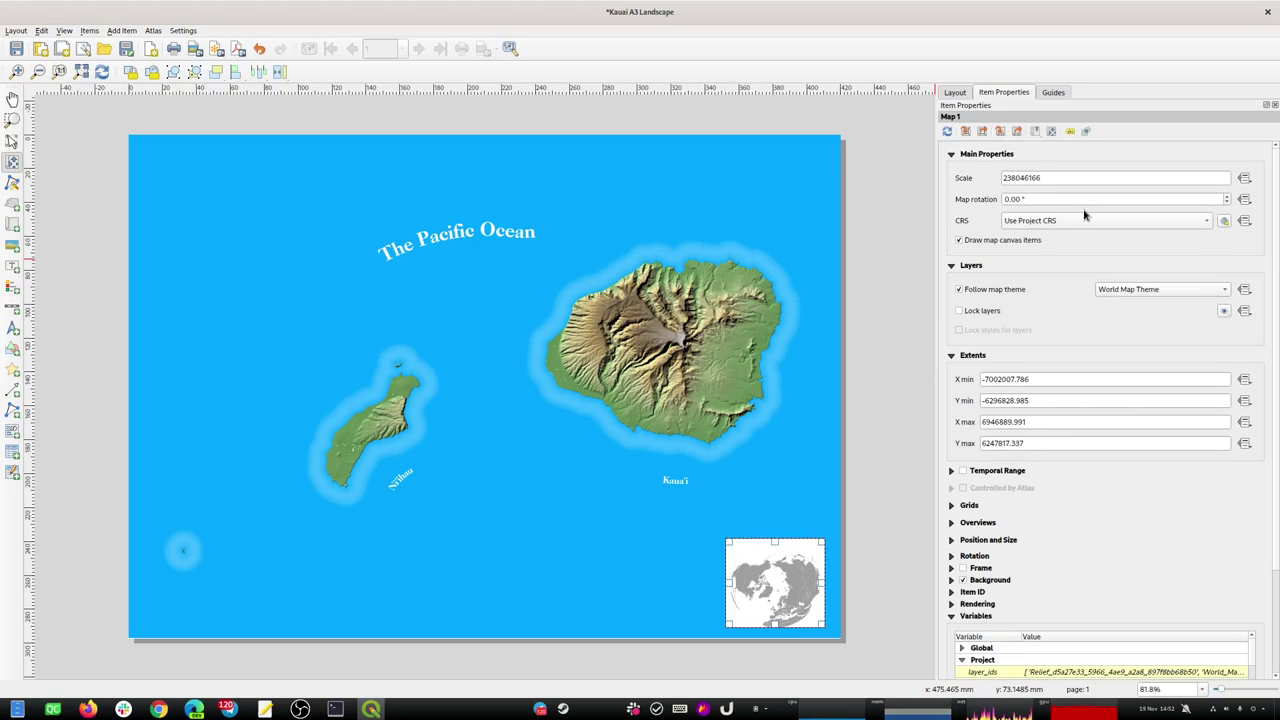
{"action": "left_click", "coordinate": [1180, 224]}
{"action": "left_click", "coordinate": [1125, 236]}
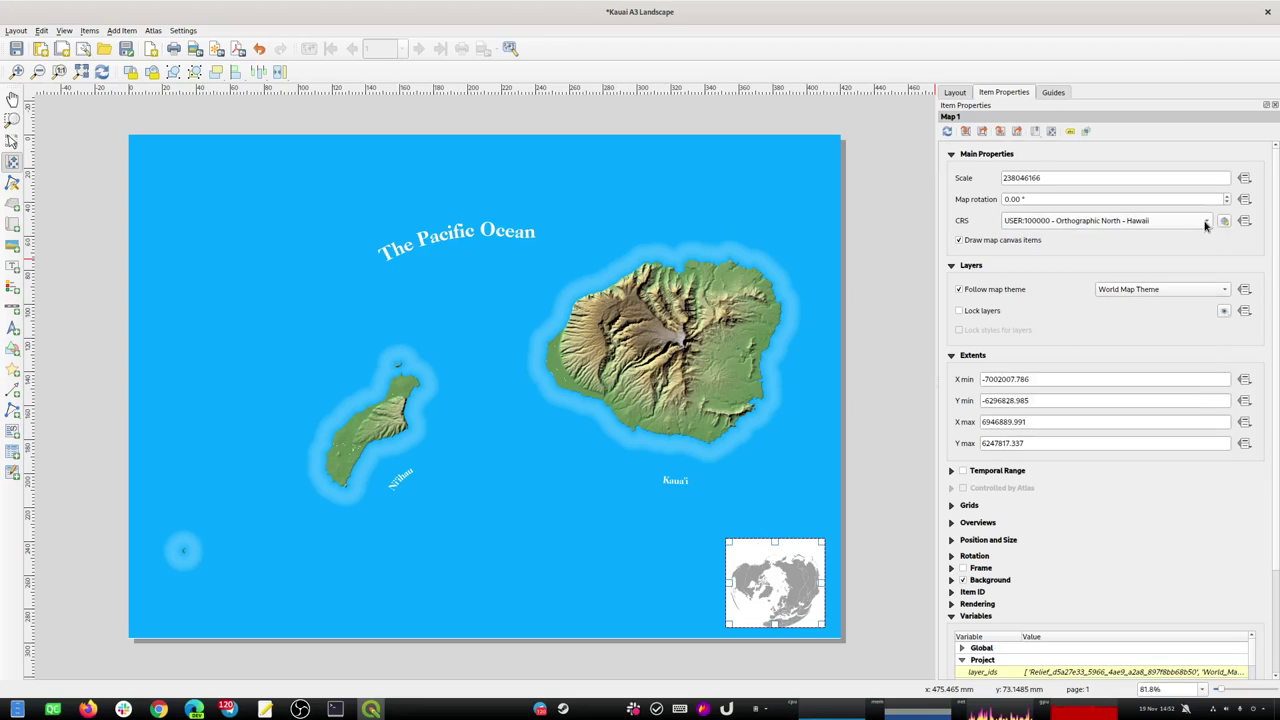
Change the inset map's CRS to EPSG:32604 - WGS 84 / UTM zone 4N.
{"action": "left_click", "coordinate": [1205, 222]}
{"action": "left_click", "coordinate": [1120, 236]}
{"action": "left_click", "coordinate": [1130, 221]}
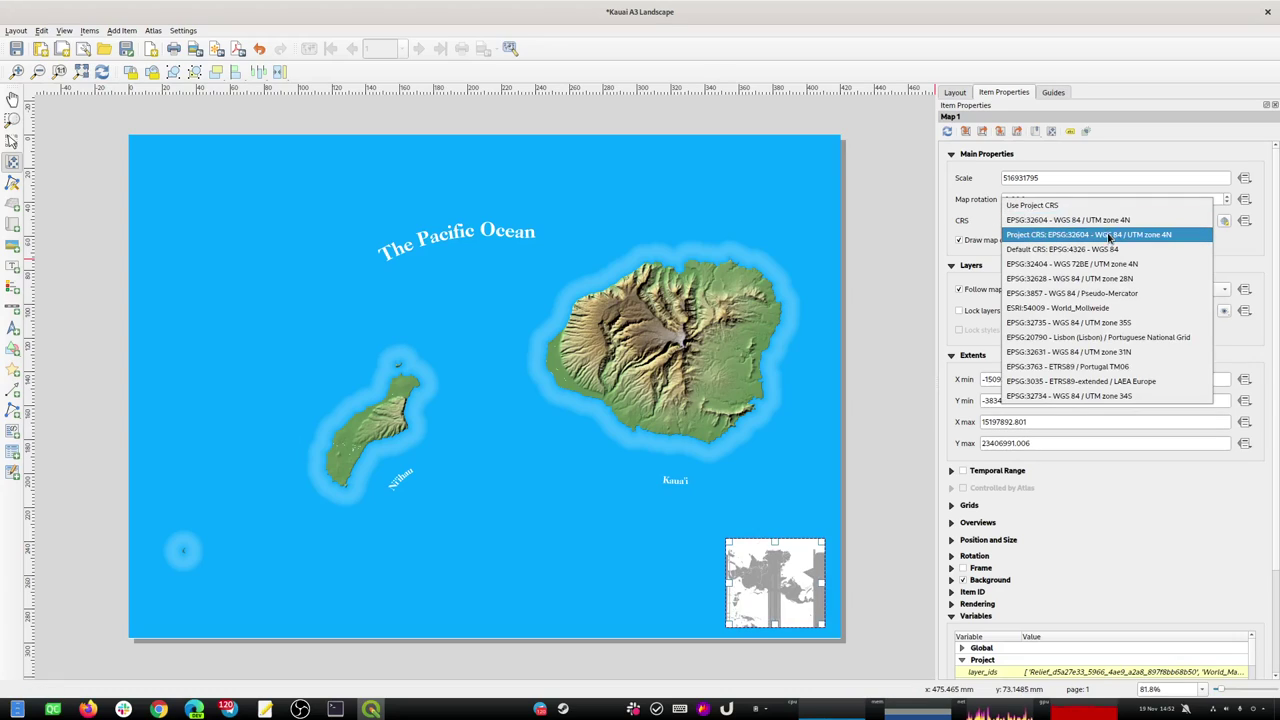
{"action": "left_click", "coordinate": [1225, 245]}
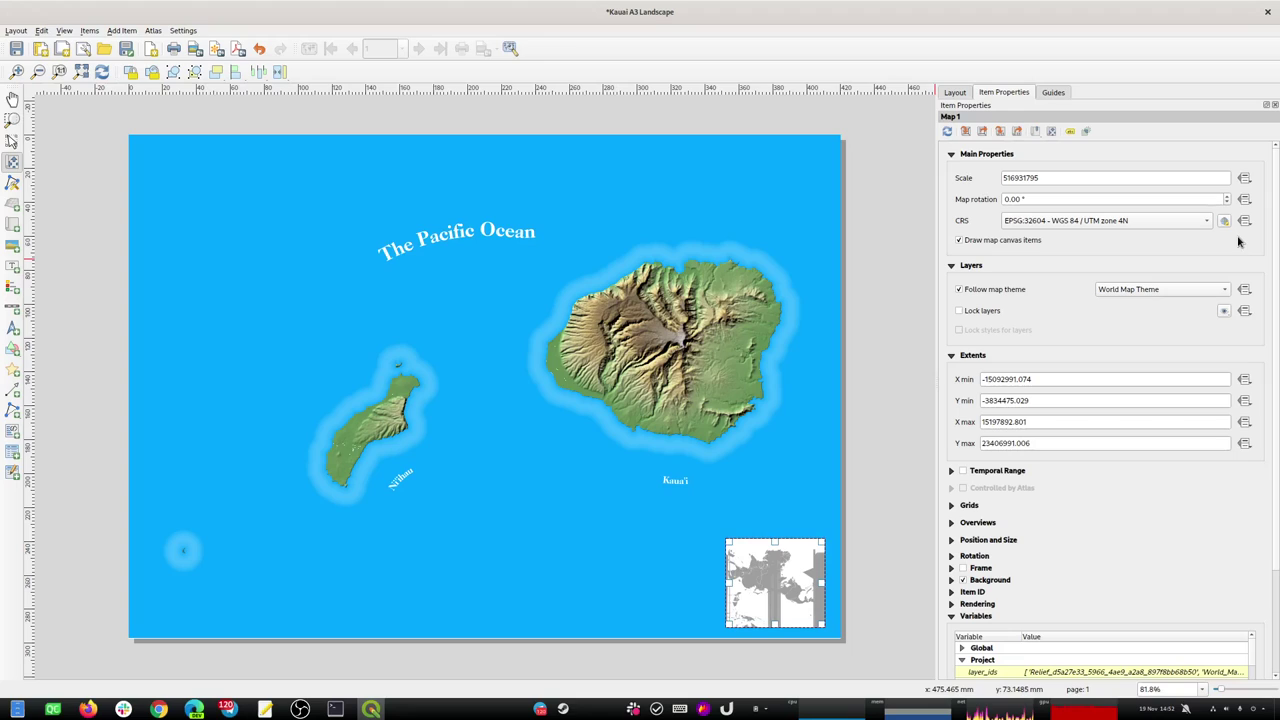
Assign the user-defined Orthographic North - Hawaii CRS to the inset map through the Coordinate Reference System Selector.
{"action": "left_click", "coordinate": [1224, 220]}
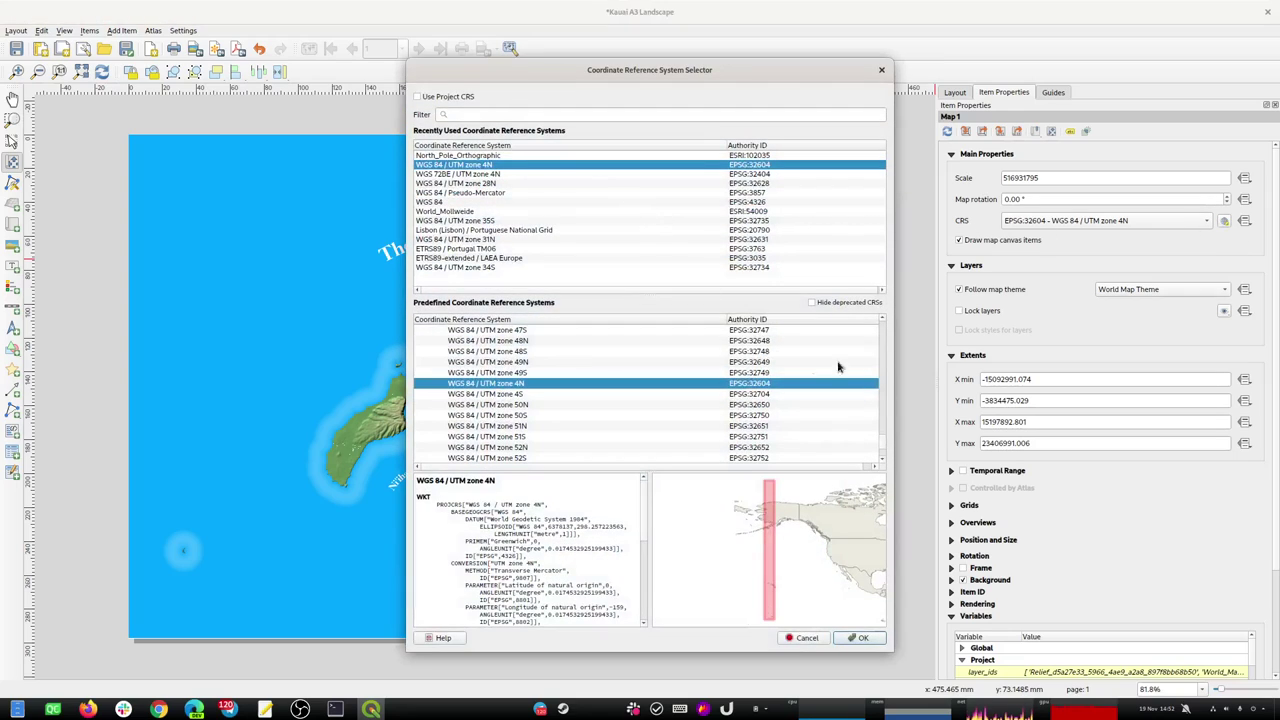
{"action": "left_click_drag", "start_coordinate": [884, 447], "coordinate": [885, 461]}
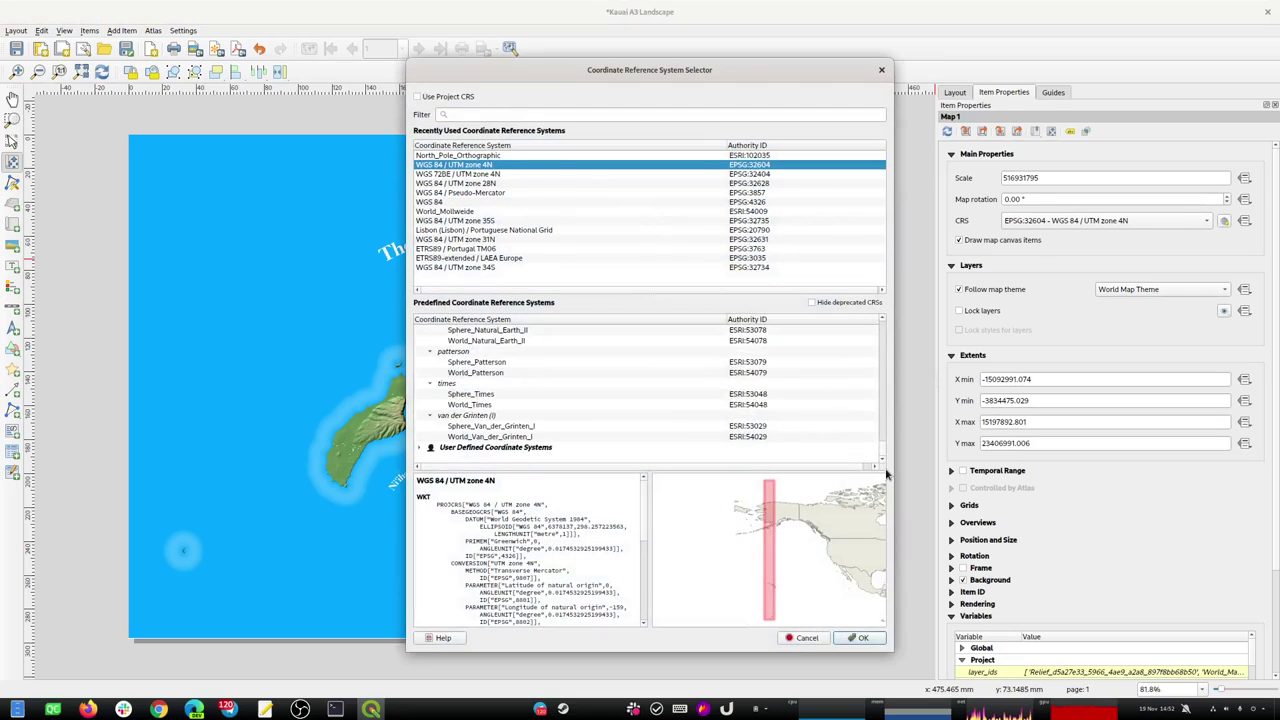
{"action": "left_click", "coordinate": [422, 449]}
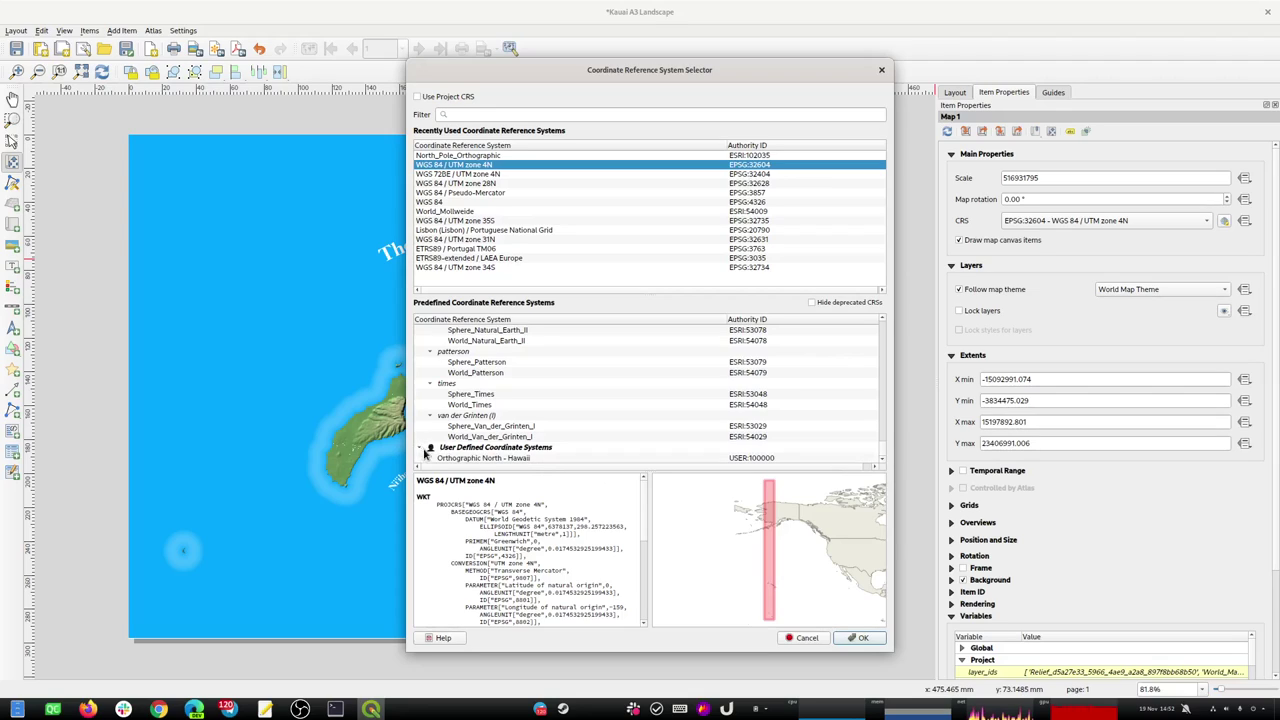
{"action": "left_click", "coordinate": [480, 457]}
{"action": "left_click", "coordinate": [505, 452]}
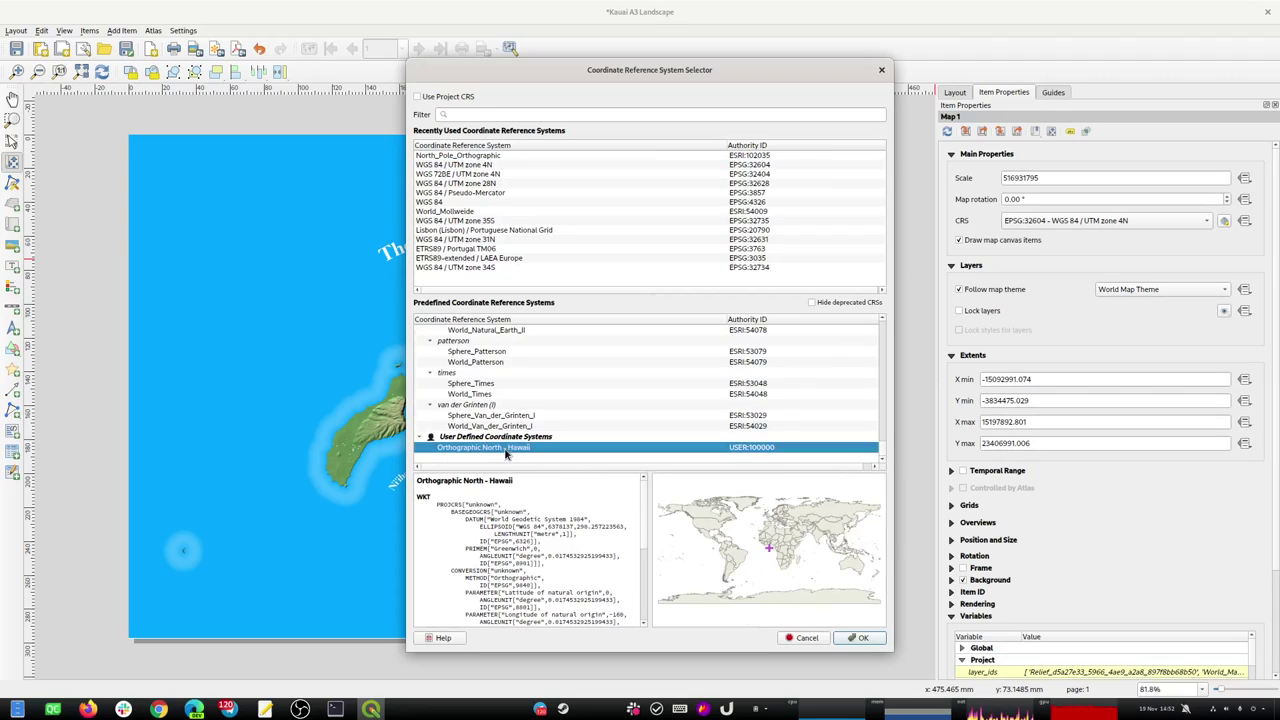
{"action": "left_click", "coordinate": [858, 638]}
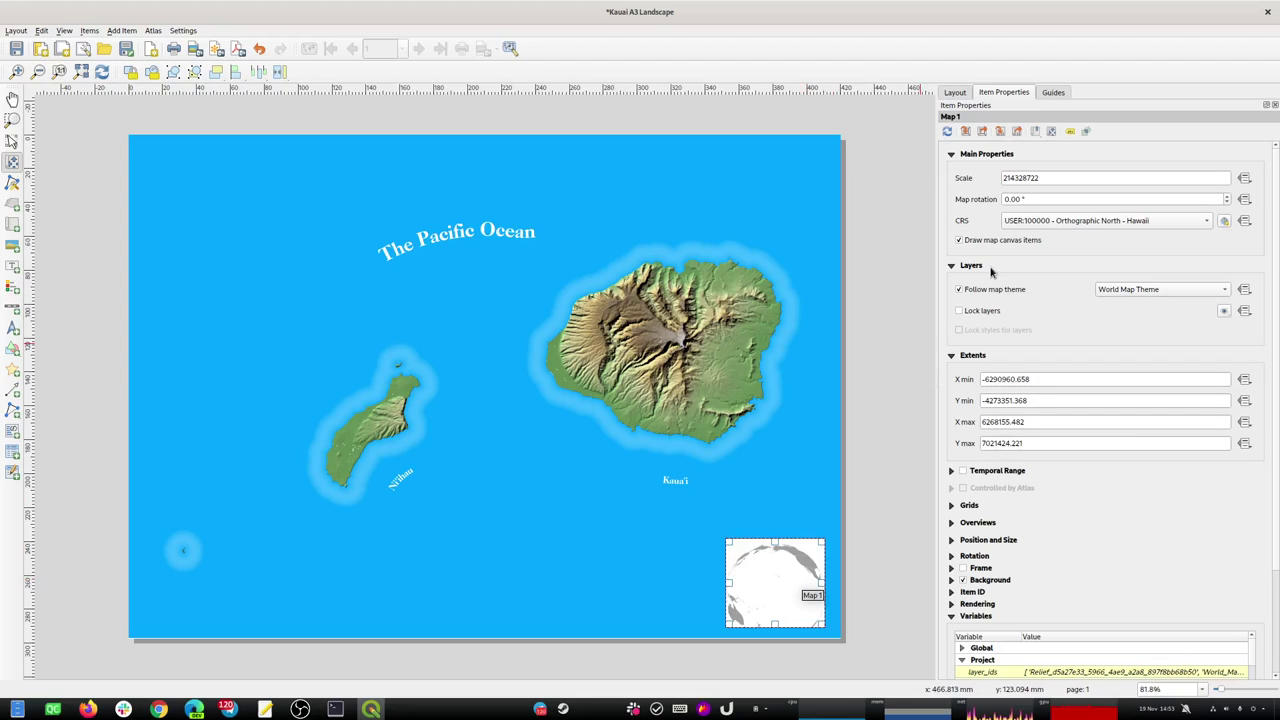
Try different zoom levels for the globe inside the inset map and shift it towards the middle of the frame.
{"action": "scroll", "coordinate": [790, 563], "scroll_direction": "down", "scroll_amount": 1}
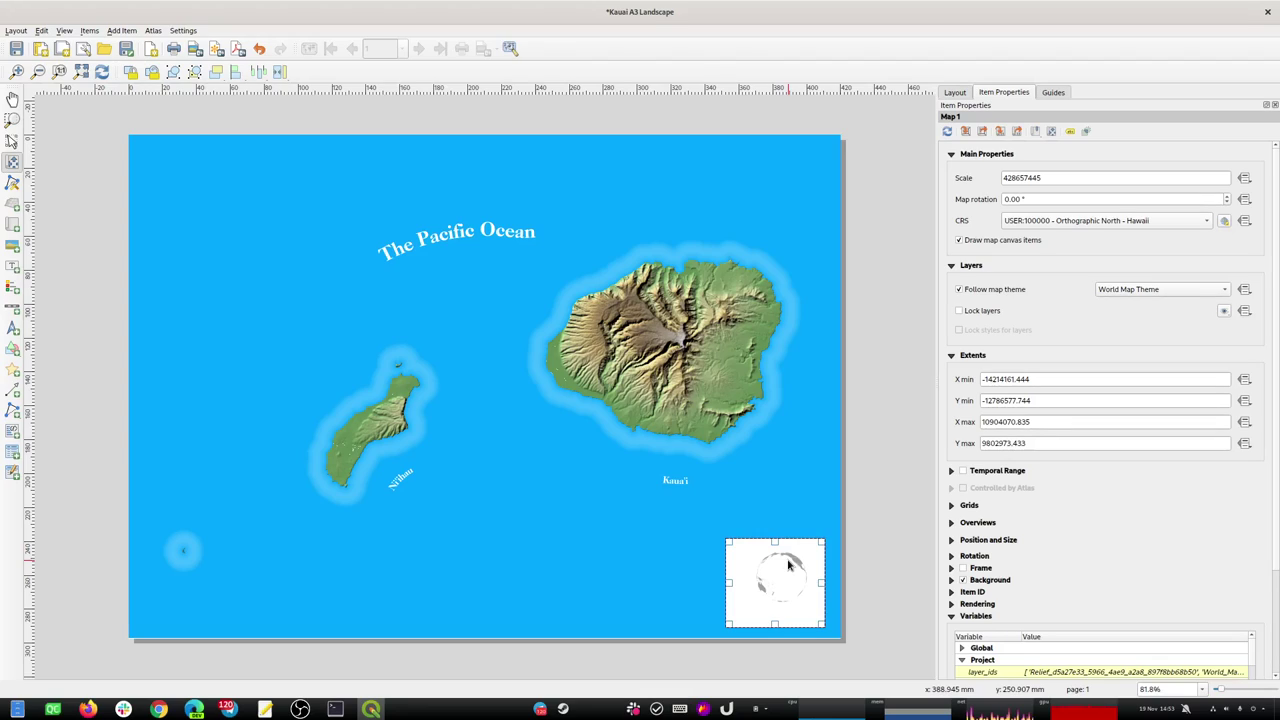
{"action": "scroll", "coordinate": [788, 565], "scroll_direction": "up", "scroll_amount": 1}
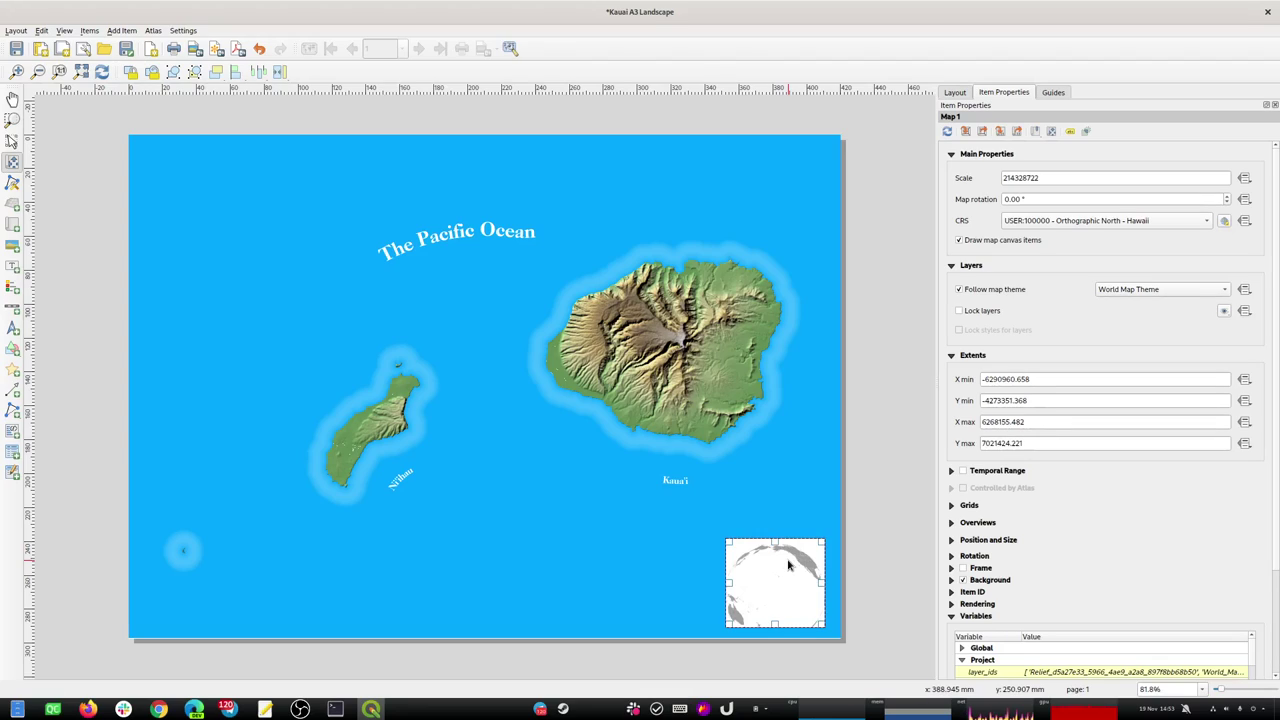
{"action": "scroll", "coordinate": [788, 565], "scroll_direction": "down", "scroll_amount": 1}
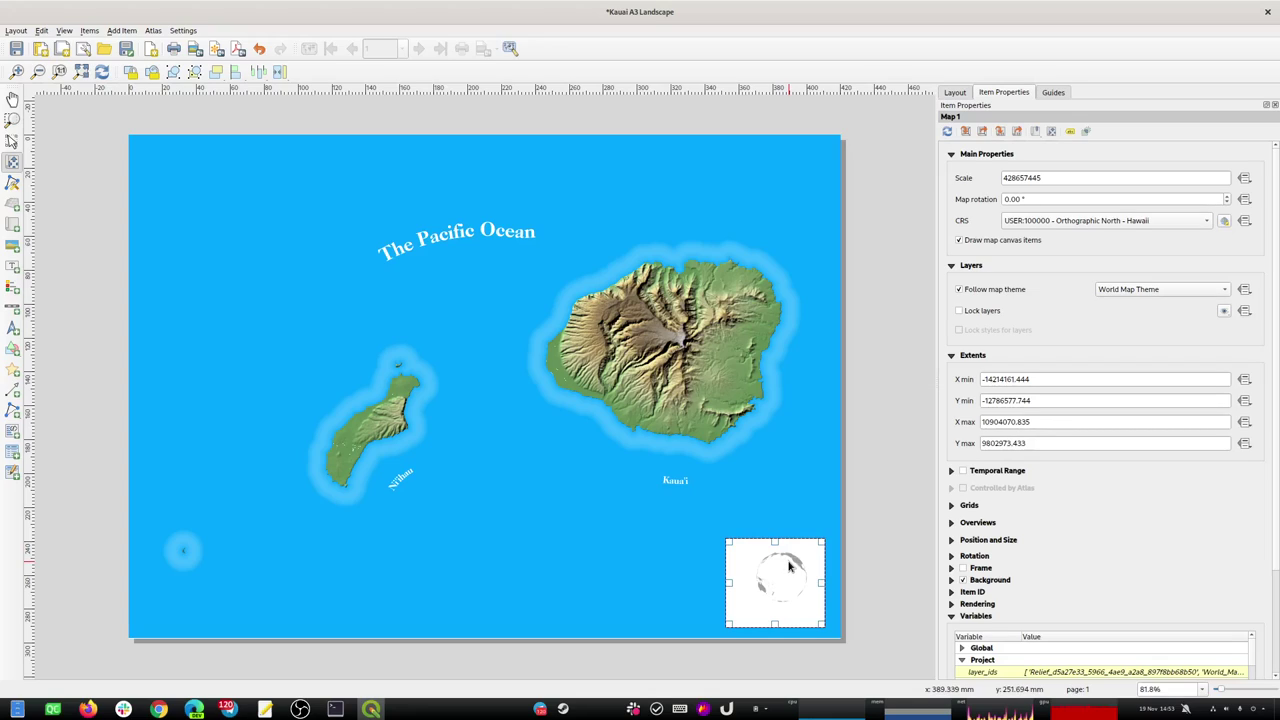
{"action": "left_click_drag", "start_coordinate": [788, 565], "coordinate": [782, 572]}
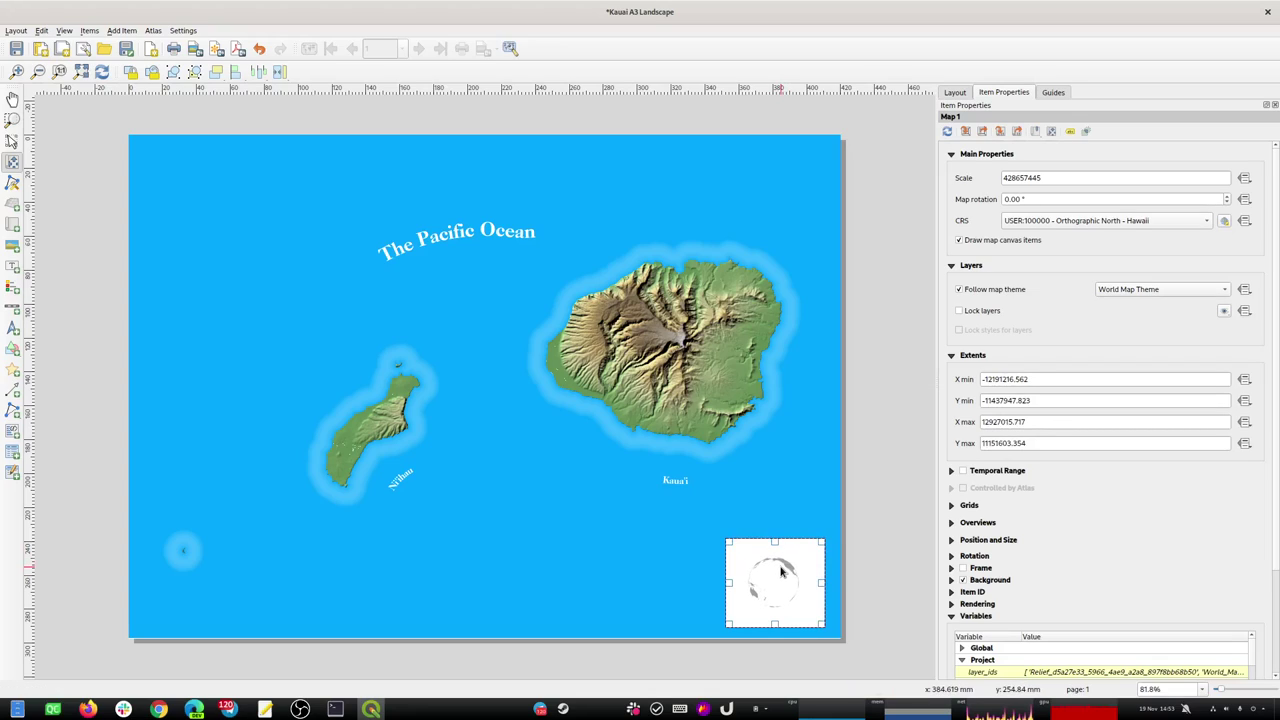
{"action": "scroll", "coordinate": [782, 572], "scroll_direction": "down", "scroll_amount": 1}
{"action": "scroll", "coordinate": [782, 572], "scroll_direction": "up", "scroll_amount": 1}
{"action": "scroll", "coordinate": [782, 572], "scroll_direction": "up", "scroll_amount": 1}
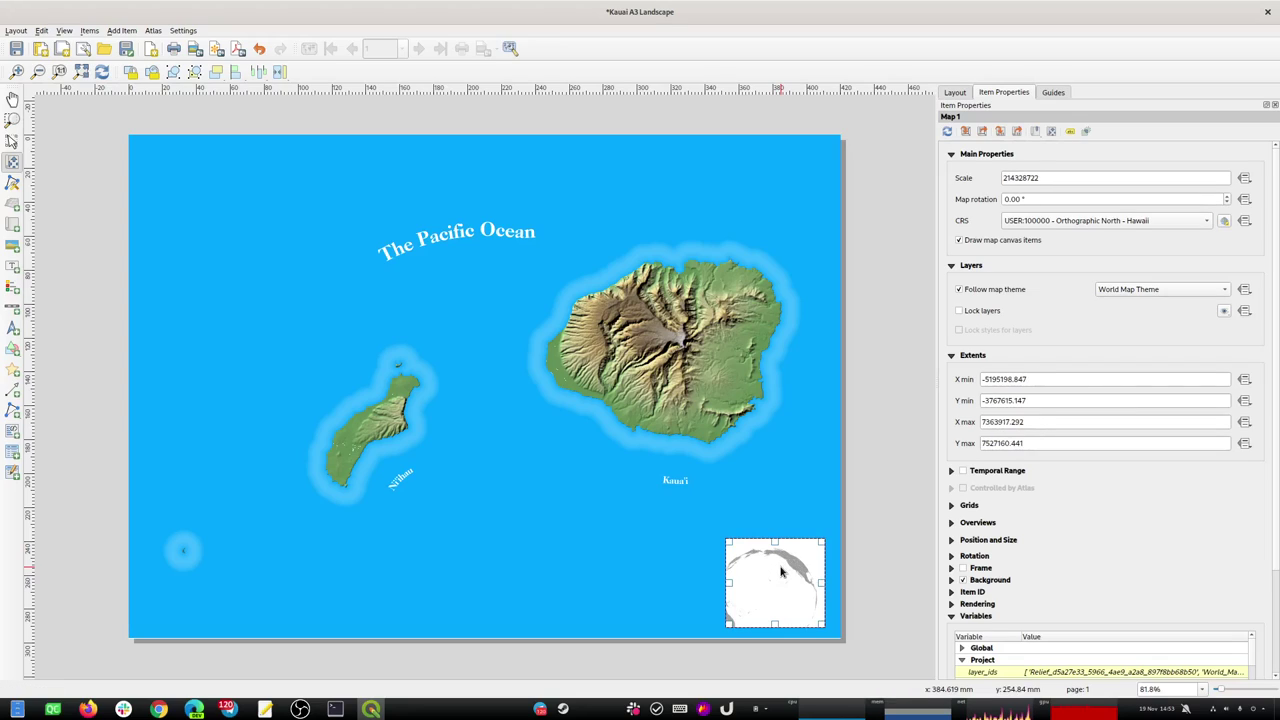
Enlarge the inset map frame by pulling its upper-left corner outward, keeping the lower-right corner in place.
{"action": "left_click_drag", "start_coordinate": [728, 545], "coordinate": [737, 538]}
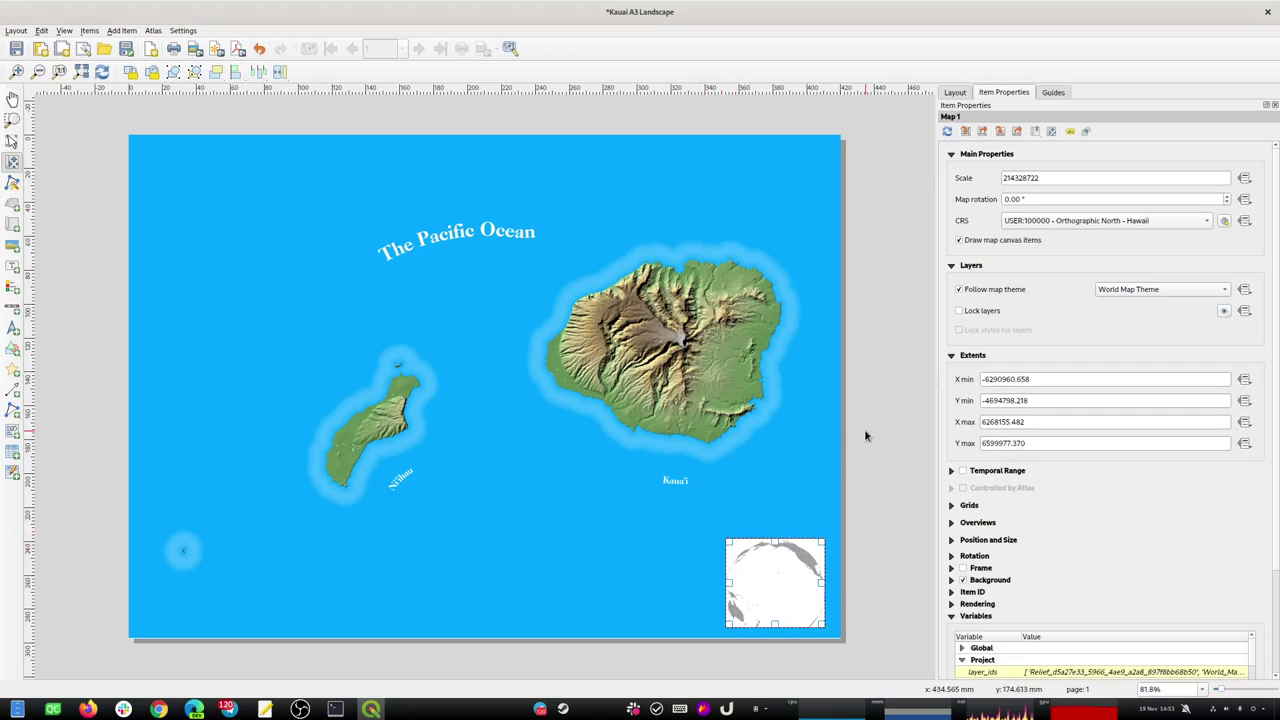
{"action": "left_click", "coordinate": [12, 140]}
{"action": "left_click_drag", "start_coordinate": [726, 541], "coordinate": [696, 515]}
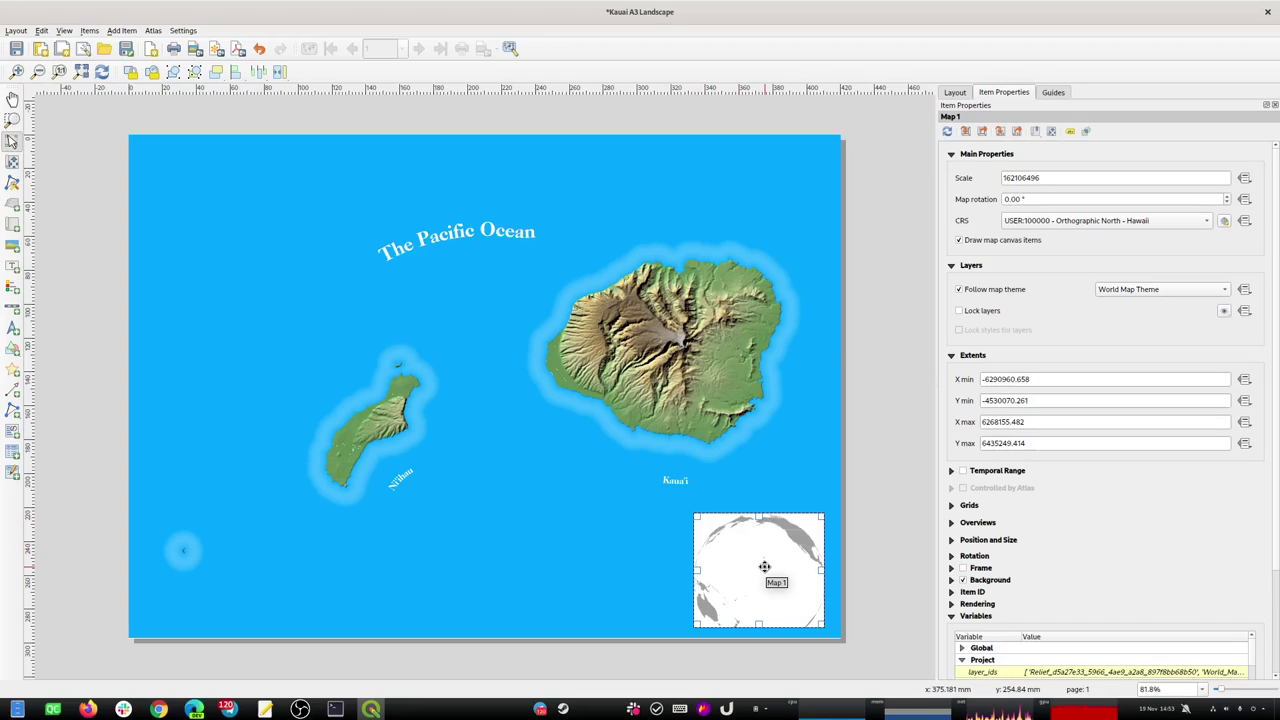
Zoom out the inset map's content to a scale of 324212991 so the whole globe fits inside the frame.
{"action": "key", "text": "c"}
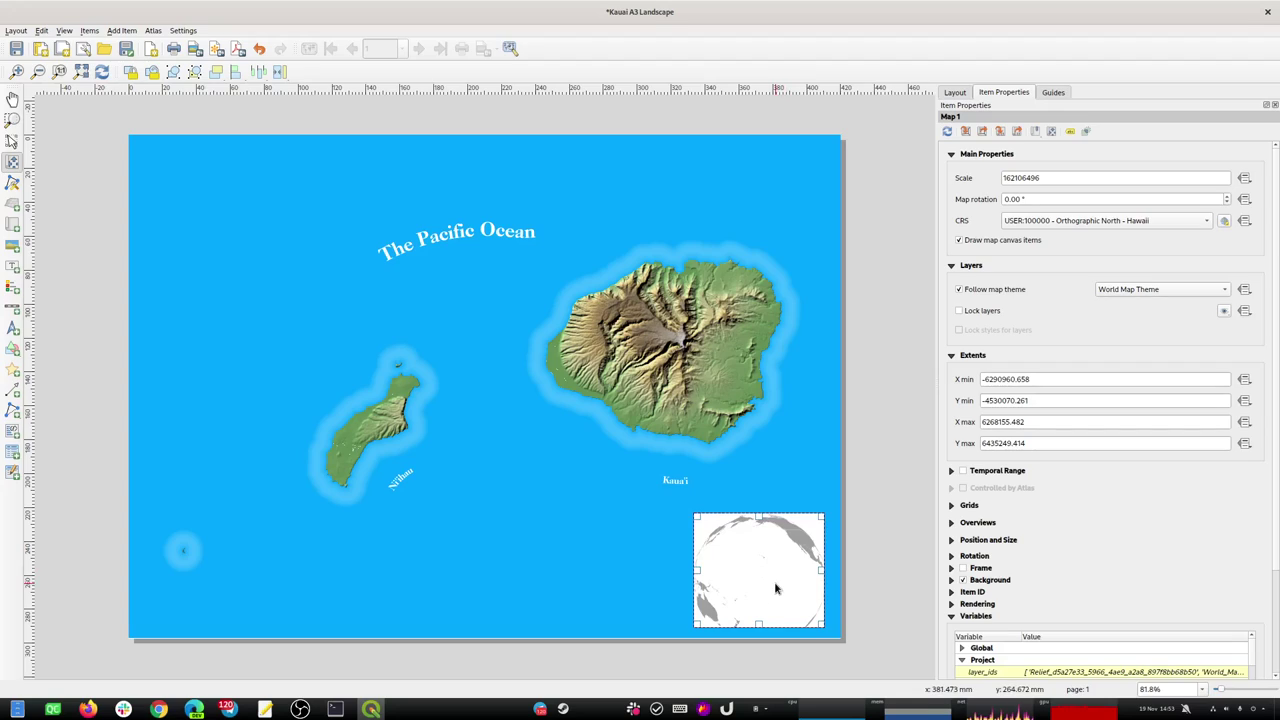
{"action": "scroll", "coordinate": [775, 588], "scroll_direction": "down", "scroll_amount": 1}
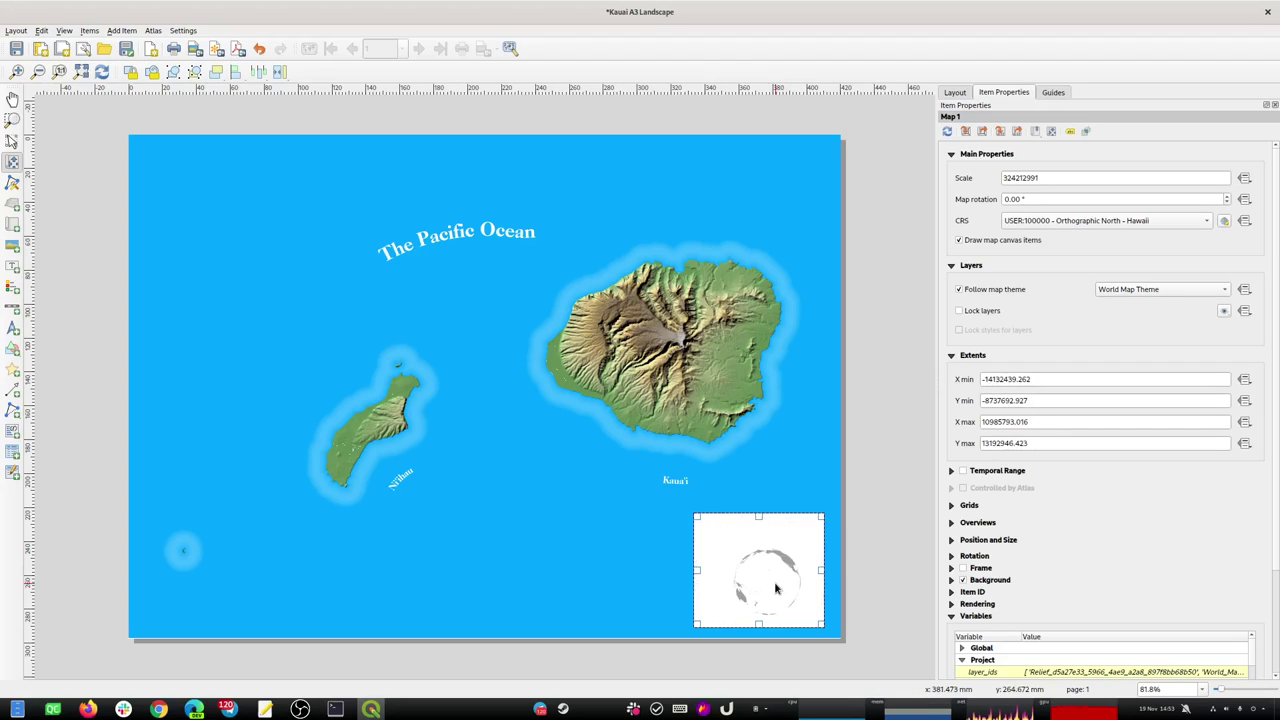
{"action": "scroll", "coordinate": [775, 588], "scroll_direction": "up", "scroll_amount": 1}
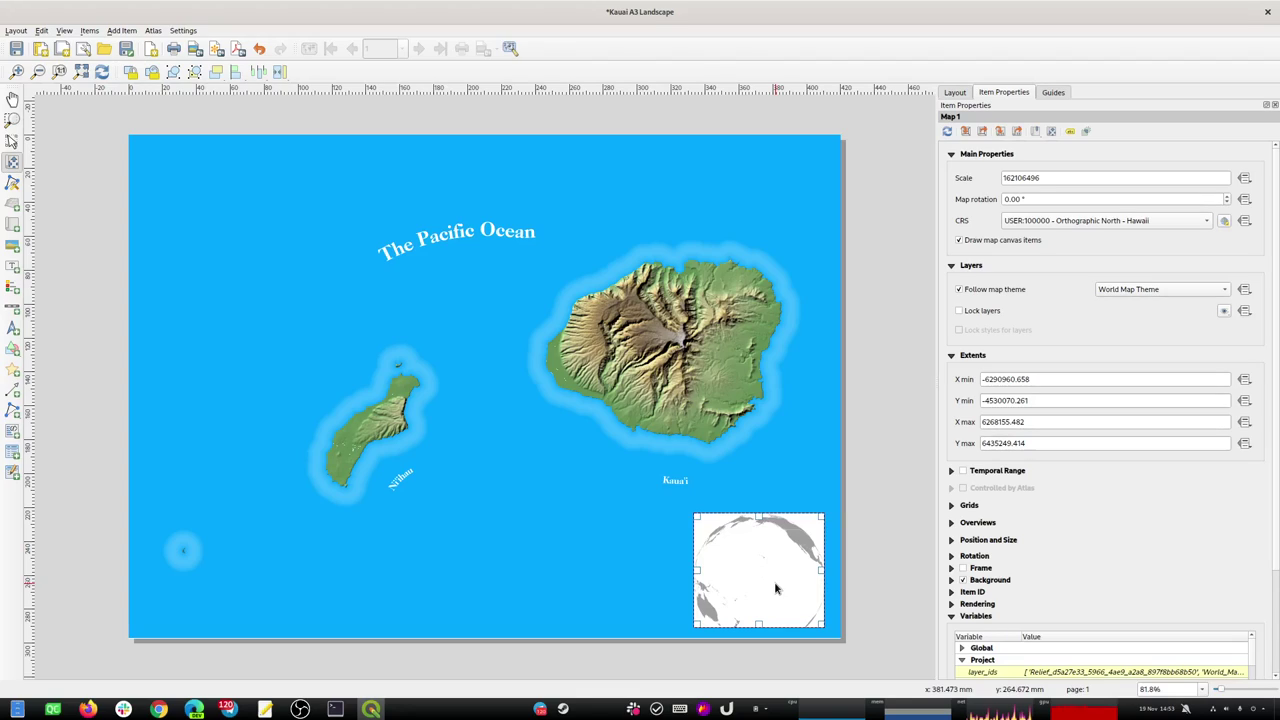
{"action": "scroll", "coordinate": [775, 588], "scroll_direction": "down", "scroll_amount": 1}
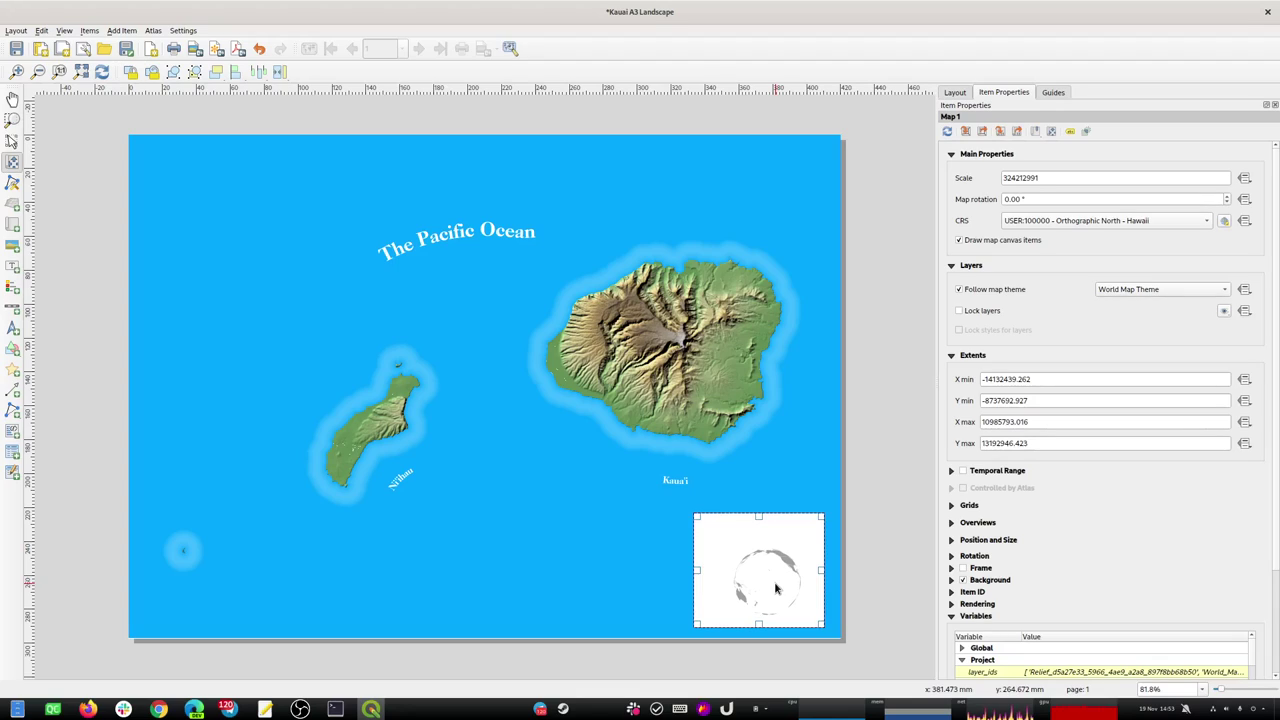
{"action": "scroll", "coordinate": [775, 588], "scroll_direction": "up", "scroll_amount": 1}
{"action": "scroll", "coordinate": [775, 588], "scroll_direction": "down", "scroll_amount": 1}
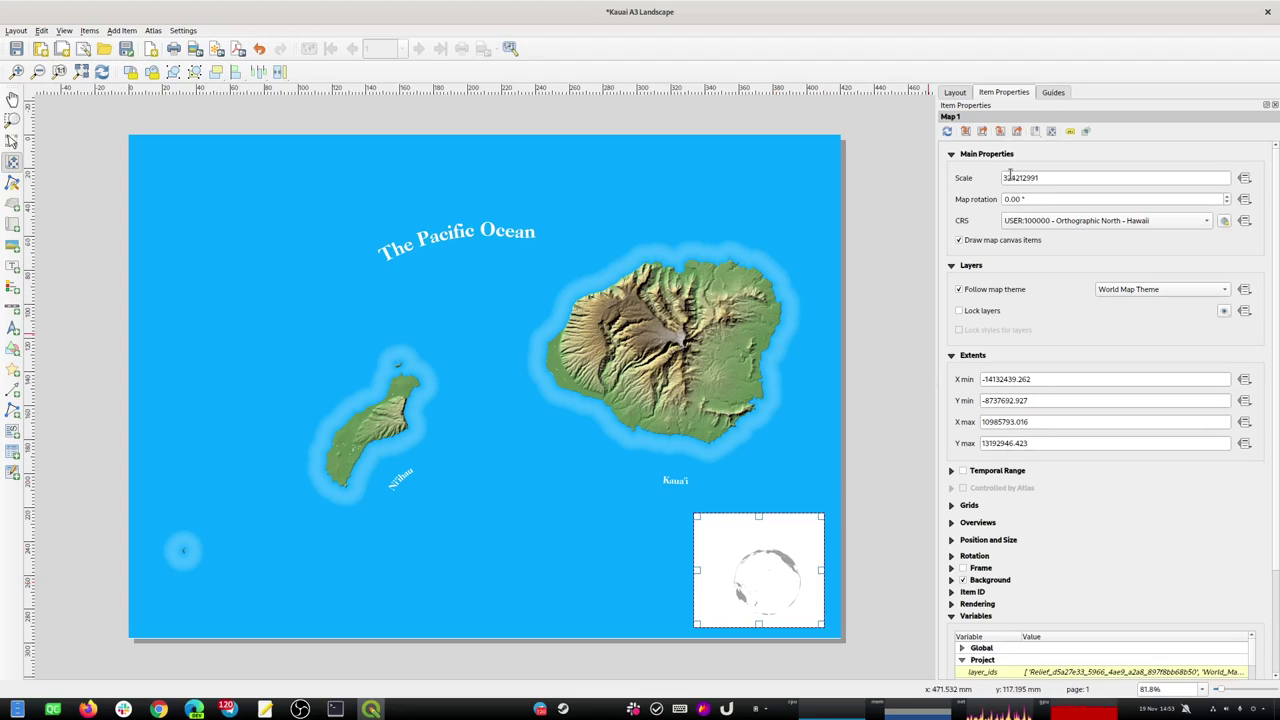
Set the inset map's scale to 424212991.
{"action": "left_click_drag", "start_coordinate": [1037, 177], "coordinate": [987, 177]}
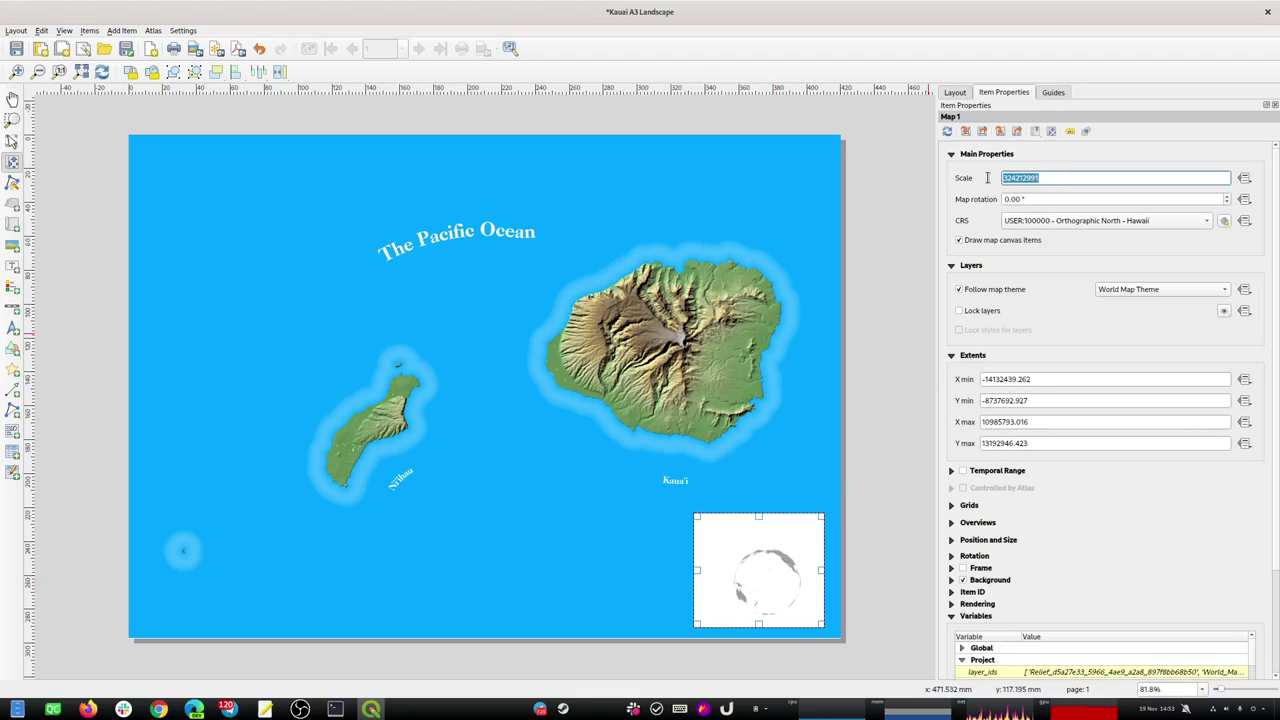
{"action": "left_click", "coordinate": [1006, 177]}
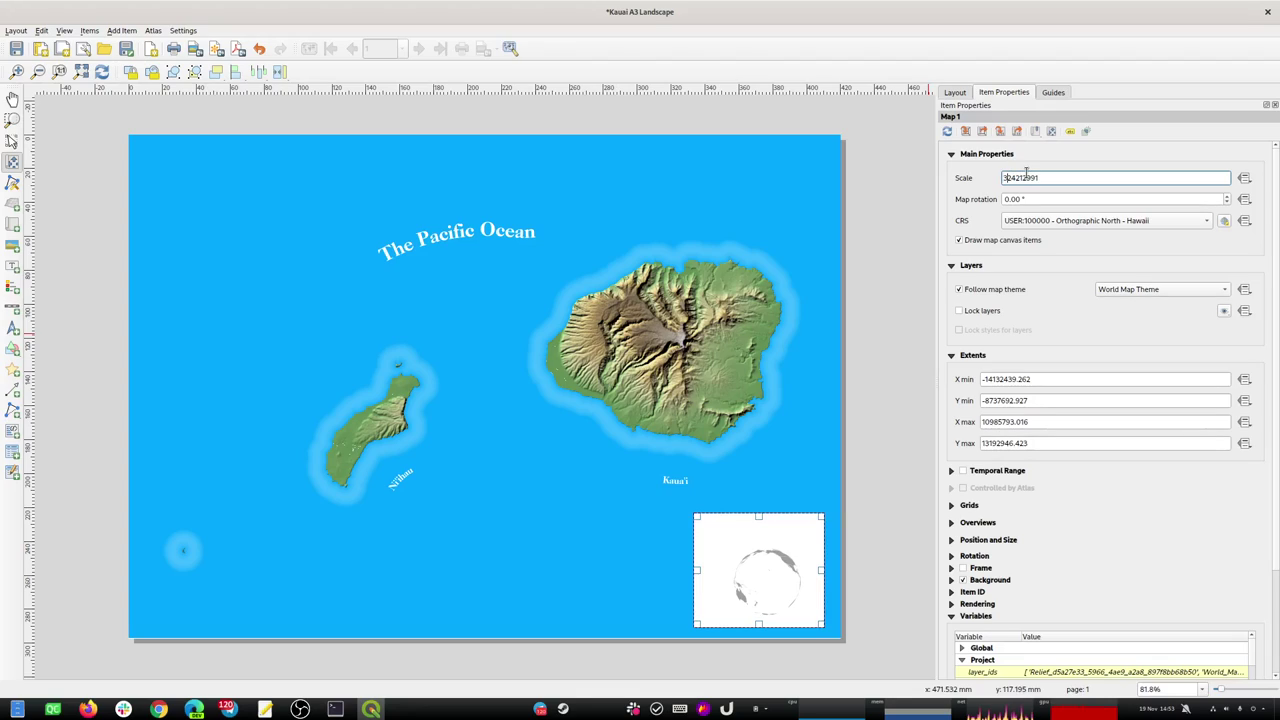
{"action": "type", "text": "5"}
{"action": "key", "text": "BackSpace"}
{"action": "type", "text": "4"}
{"action": "key", "text": "Return"}
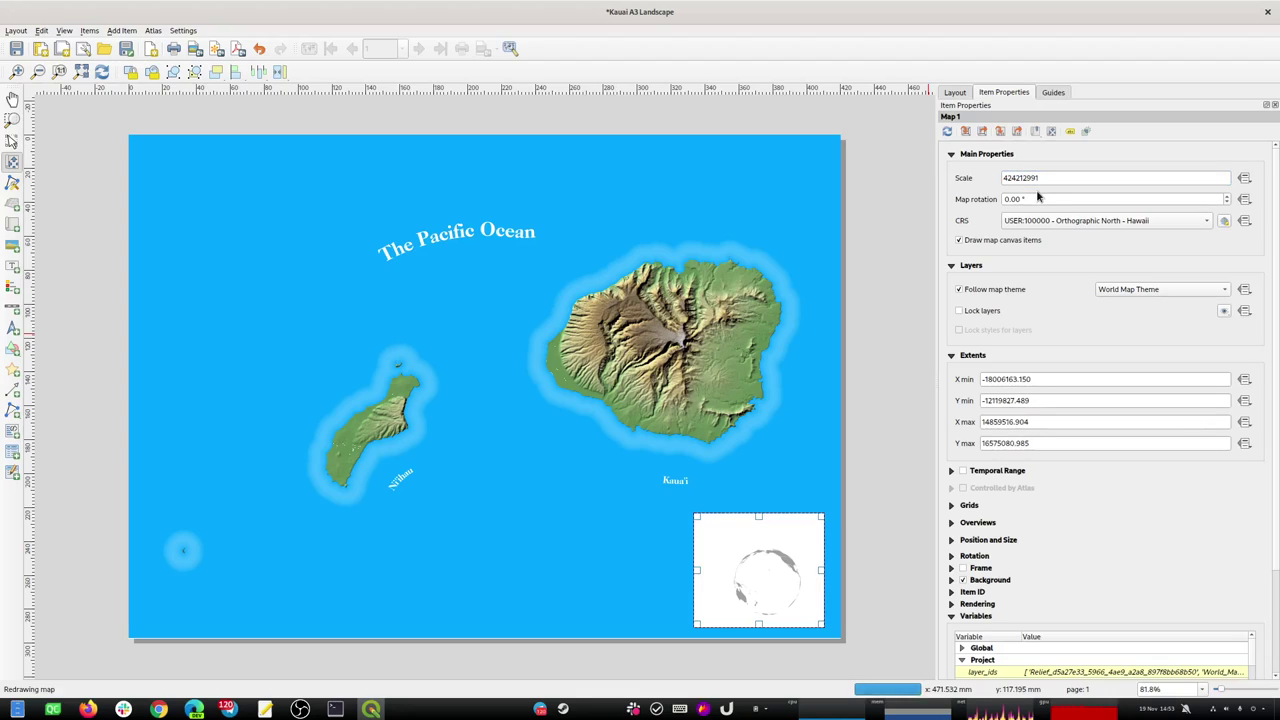
Set the inset map's scale to 224212991.
{"action": "left_click", "coordinate": [1037, 198]}
{"action": "left_click", "coordinate": [1006, 178]}
{"action": "type", "text": "2"}
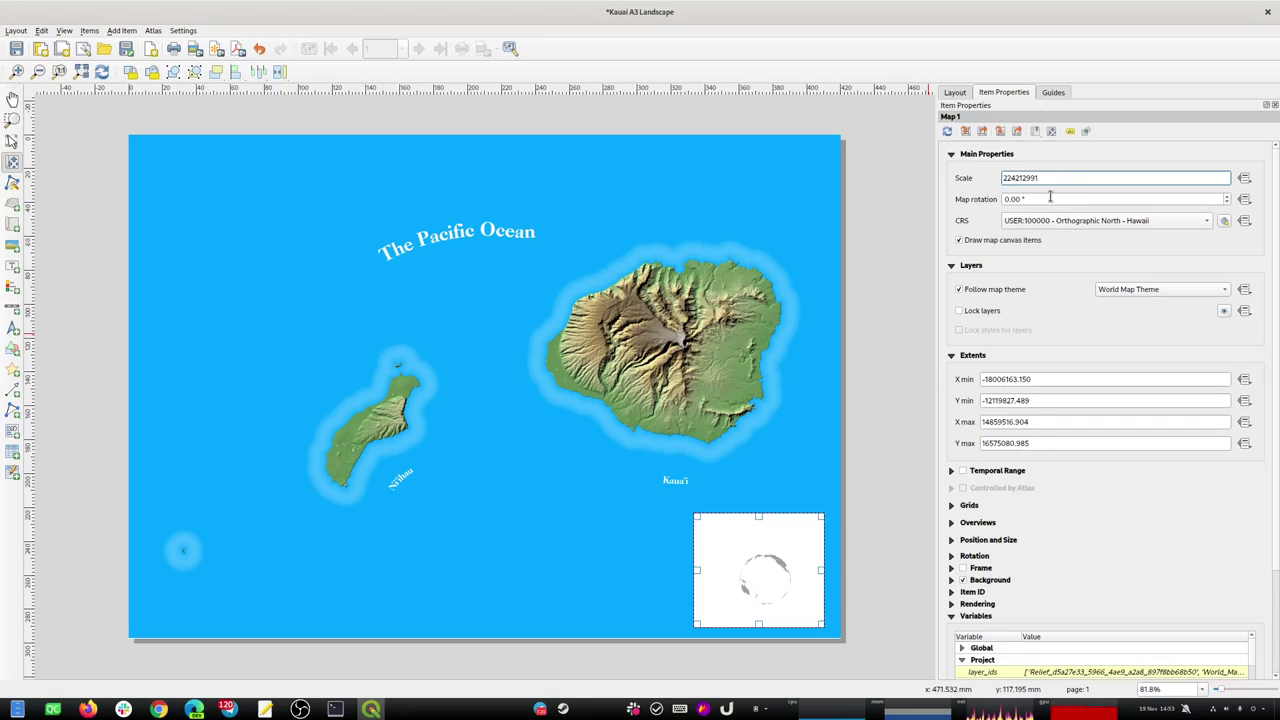
{"action": "left_click", "coordinate": [1050, 198]}
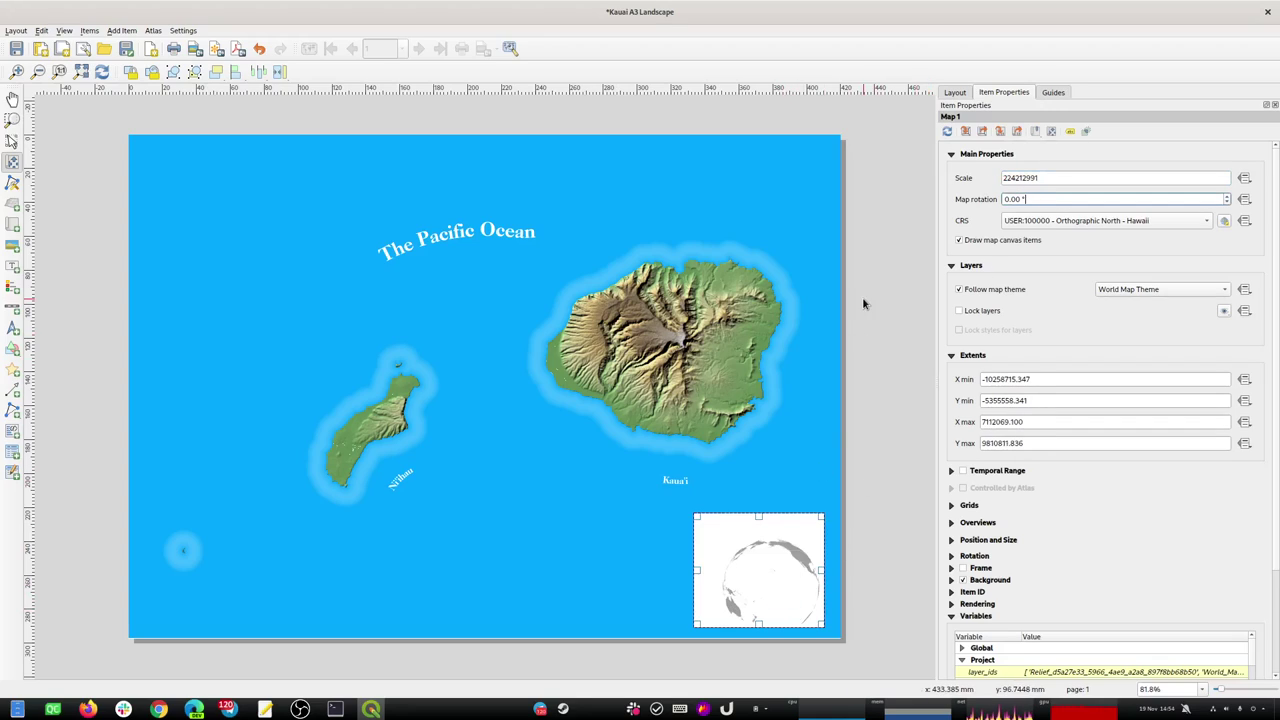
Move the globe within the inset map so that it sits centred in the frame.
{"action": "left_click", "coordinate": [1051, 131]}
{"action": "left_click_drag", "start_coordinate": [785, 587], "coordinate": [776, 574]}
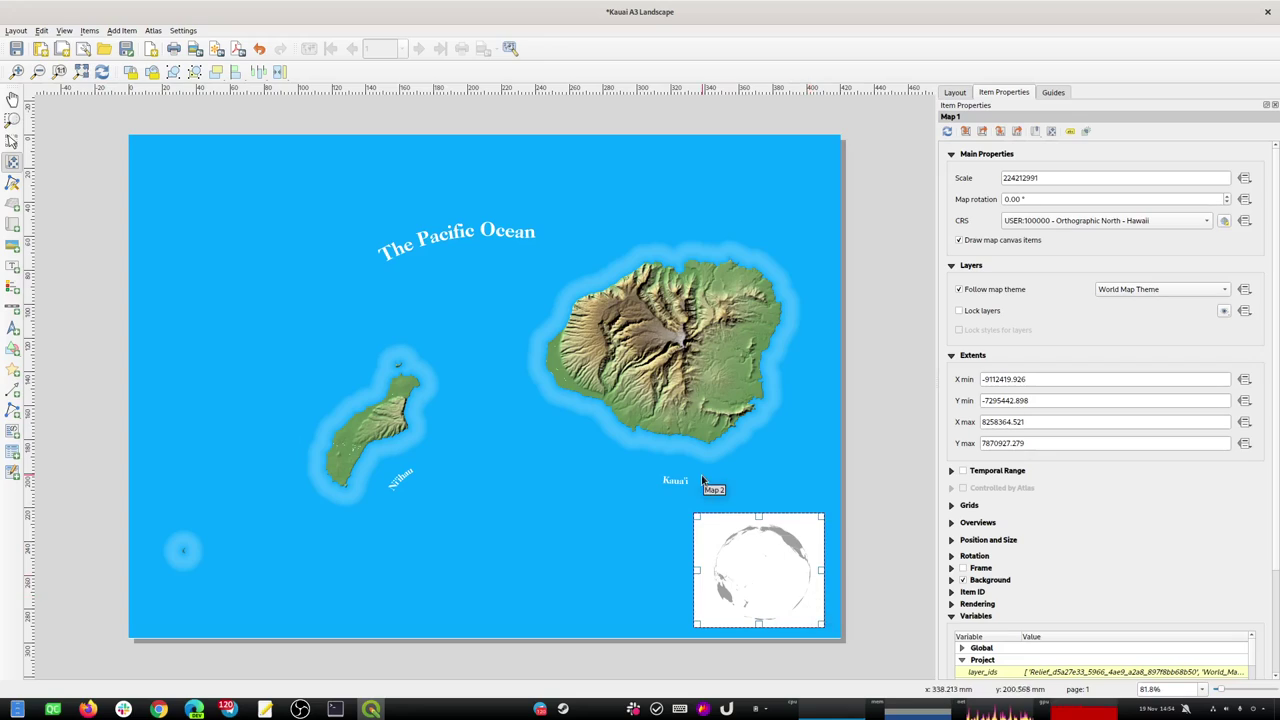
{"action": "left_click_drag", "start_coordinate": [700, 521], "coordinate": [695, 519]}
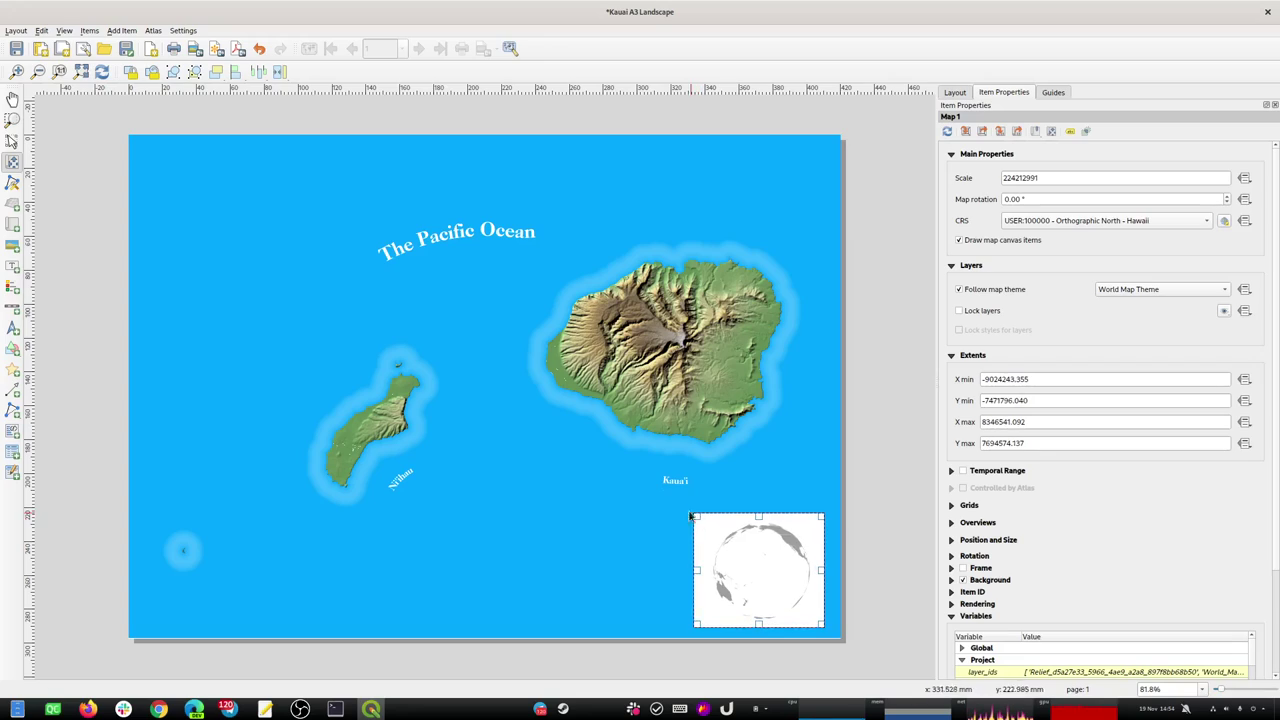
Shrink the inset map's frame towards the page's lower-right corner and save the project.
{"action": "left_click", "coordinate": [11, 141]}
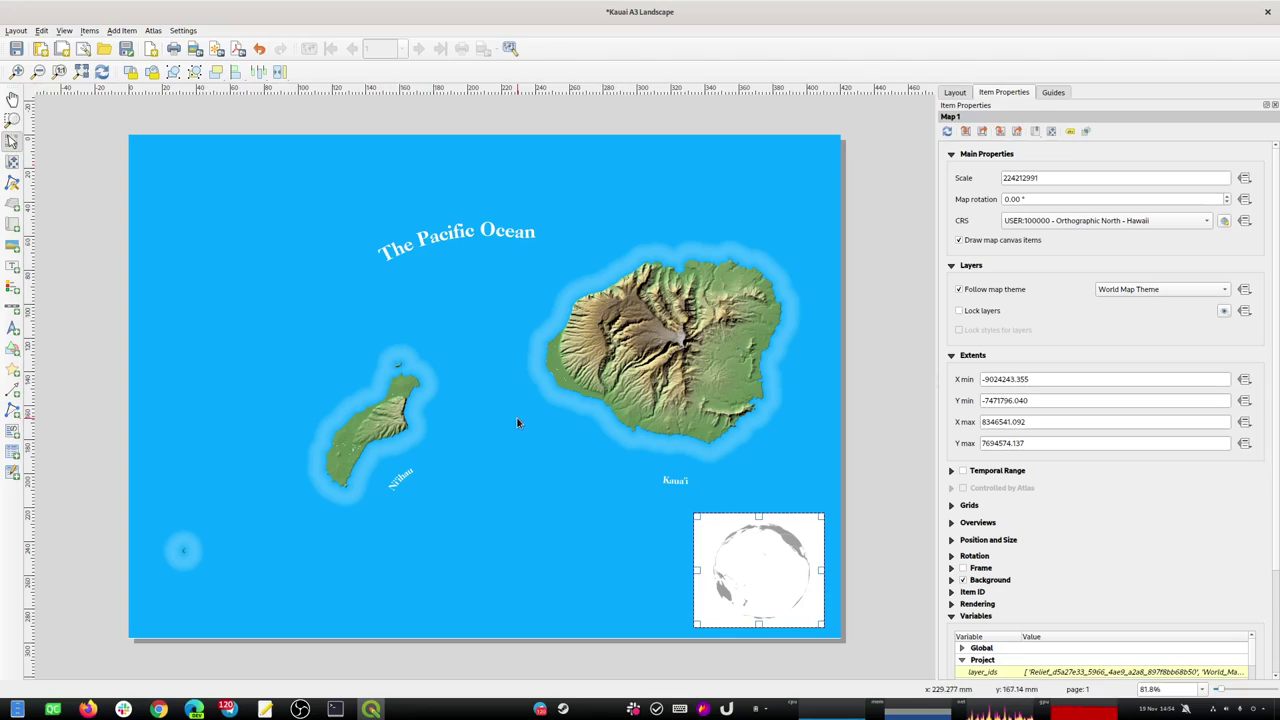
{"action": "left_click_drag", "start_coordinate": [696, 516], "coordinate": [716, 531]}
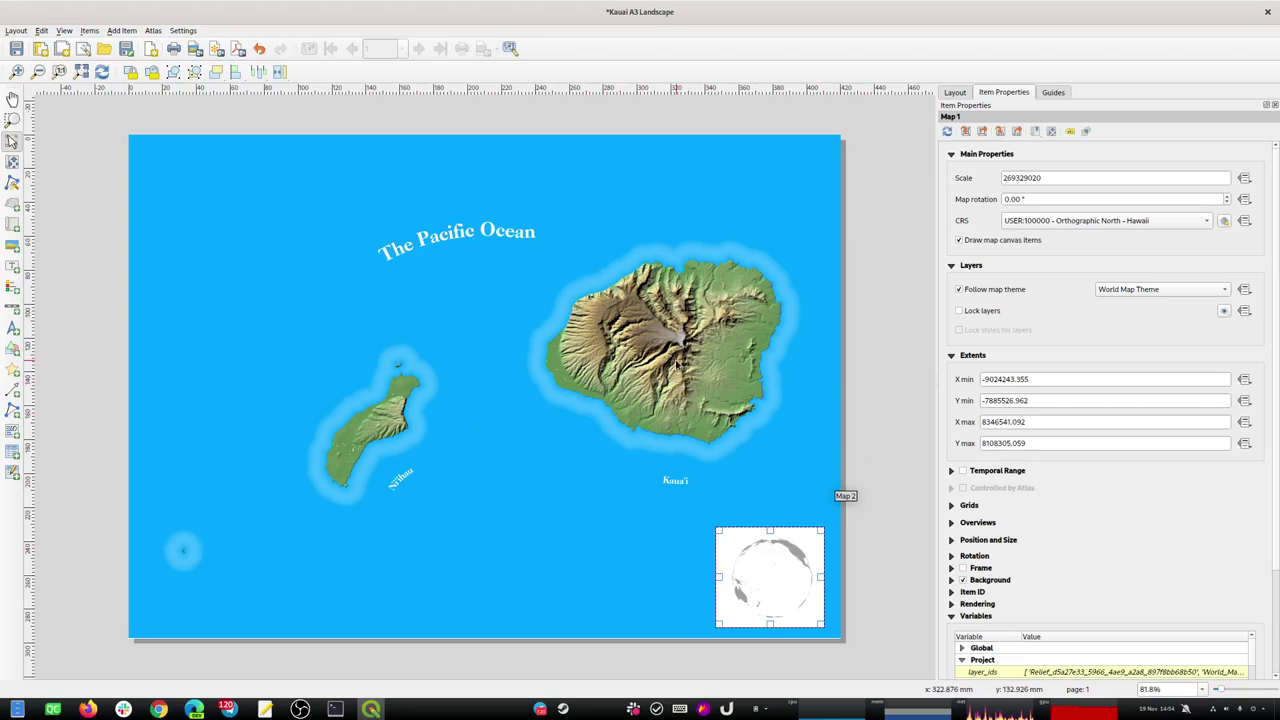
{"action": "left_click", "coordinate": [16, 48]}
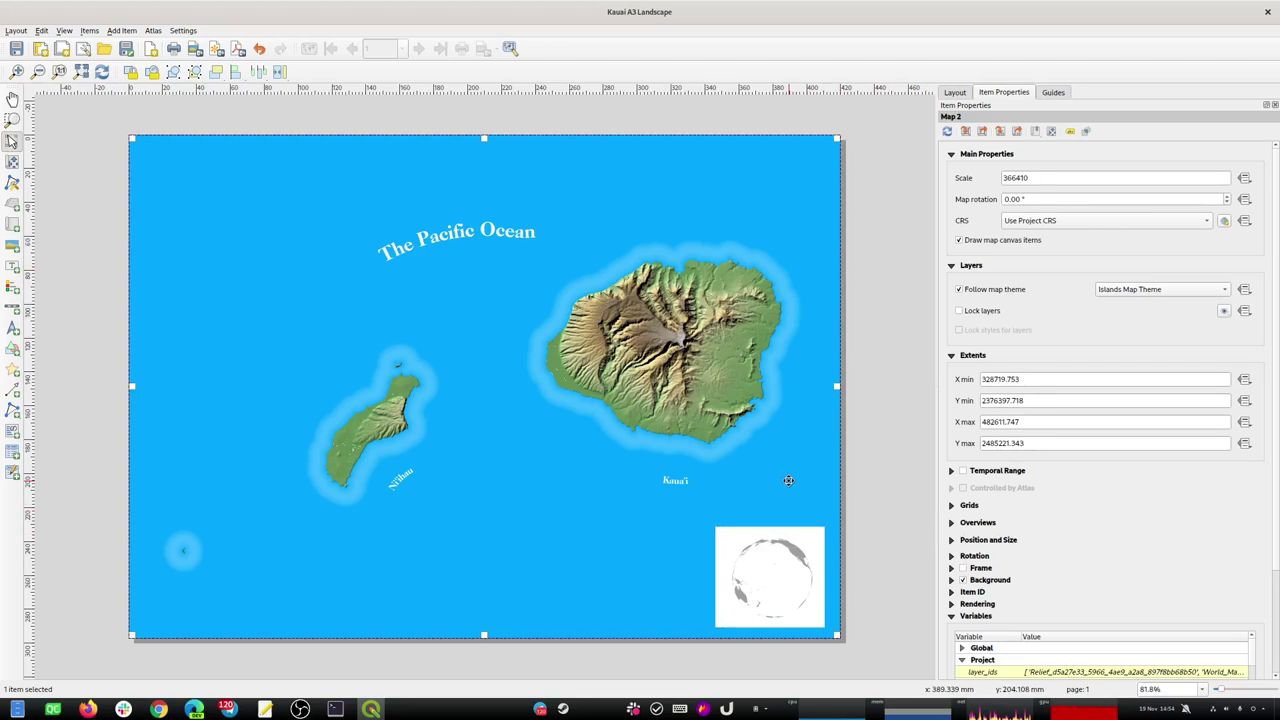
Add an overview to the full-page islands map with Map 1 as its map frame.
{"action": "left_click", "coordinate": [950, 523]}
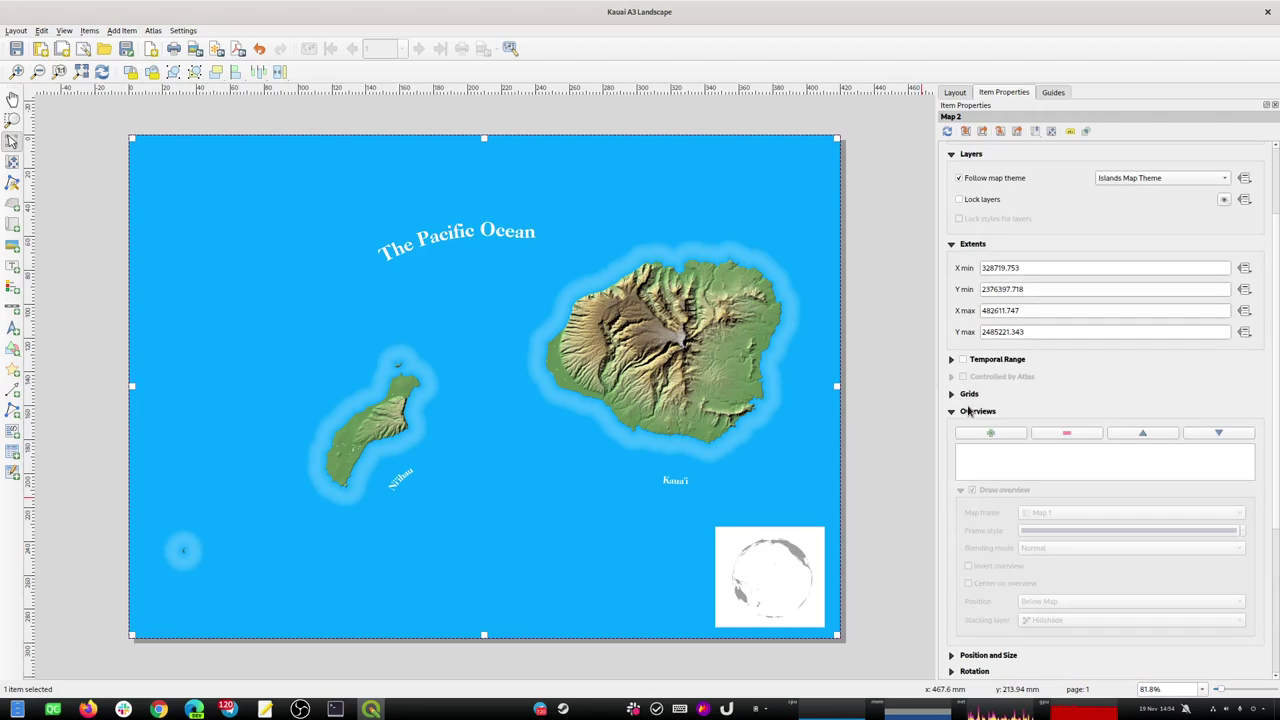
{"action": "left_click", "coordinate": [989, 433]}
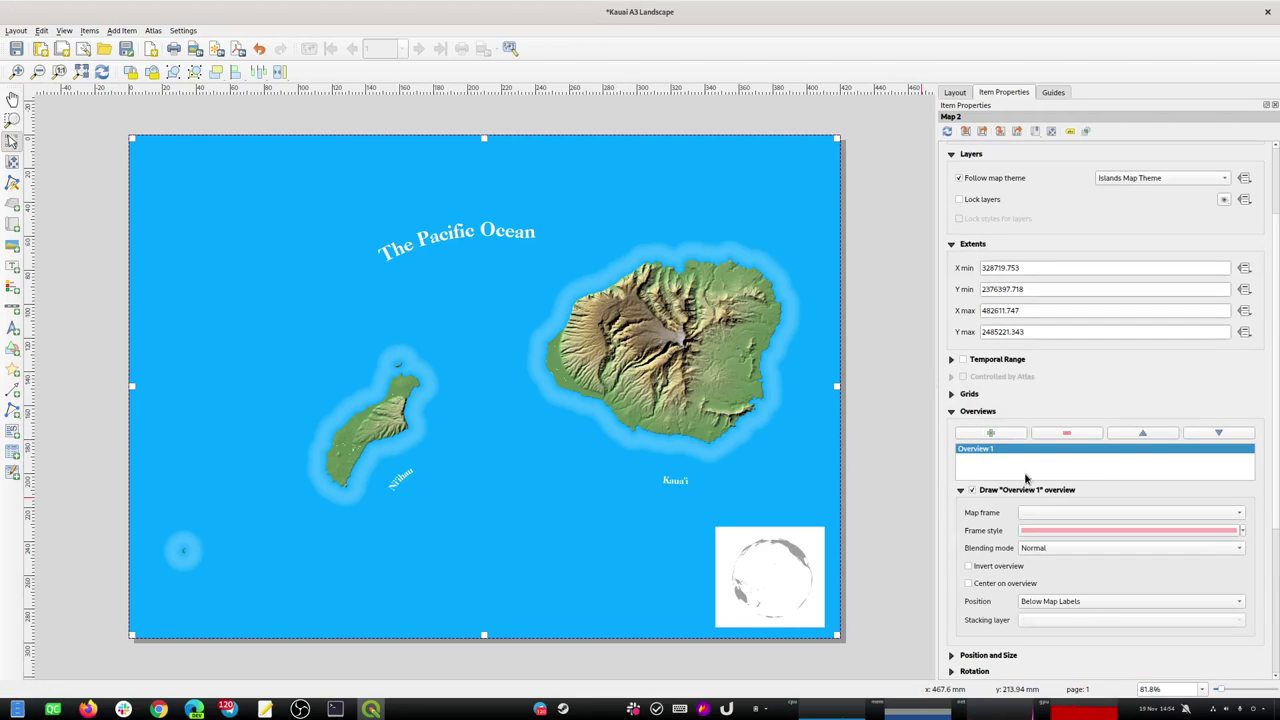
{"action": "left_click", "coordinate": [1069, 514]}
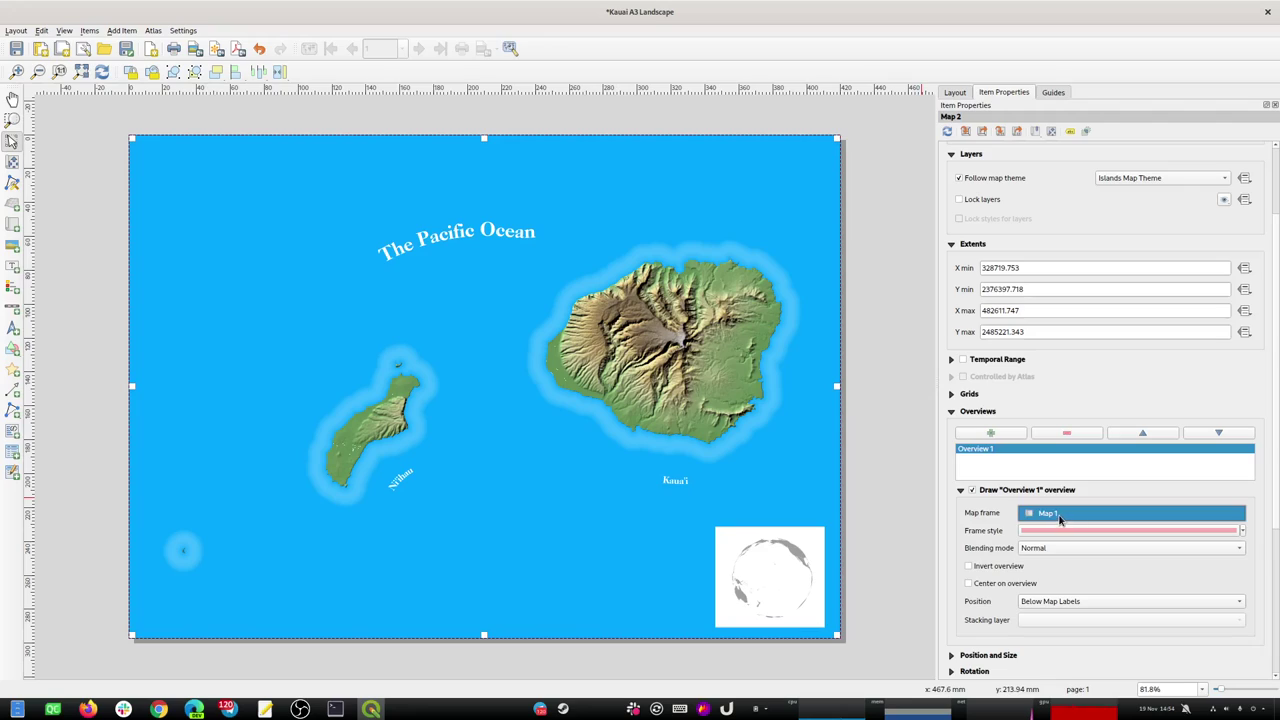
{"action": "left_click", "coordinate": [1060, 514]}
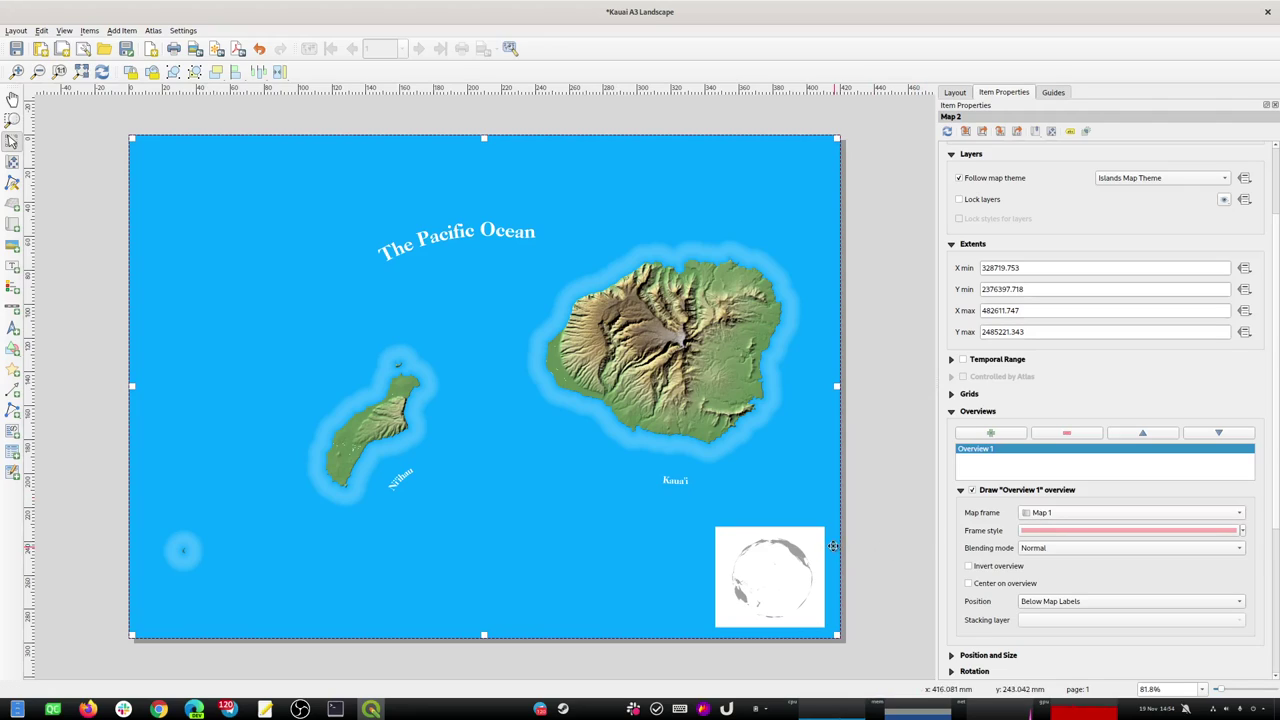
Add an overview to the globe inset map with Map 2 as its map frame.
{"action": "left_click", "coordinate": [791, 541]}
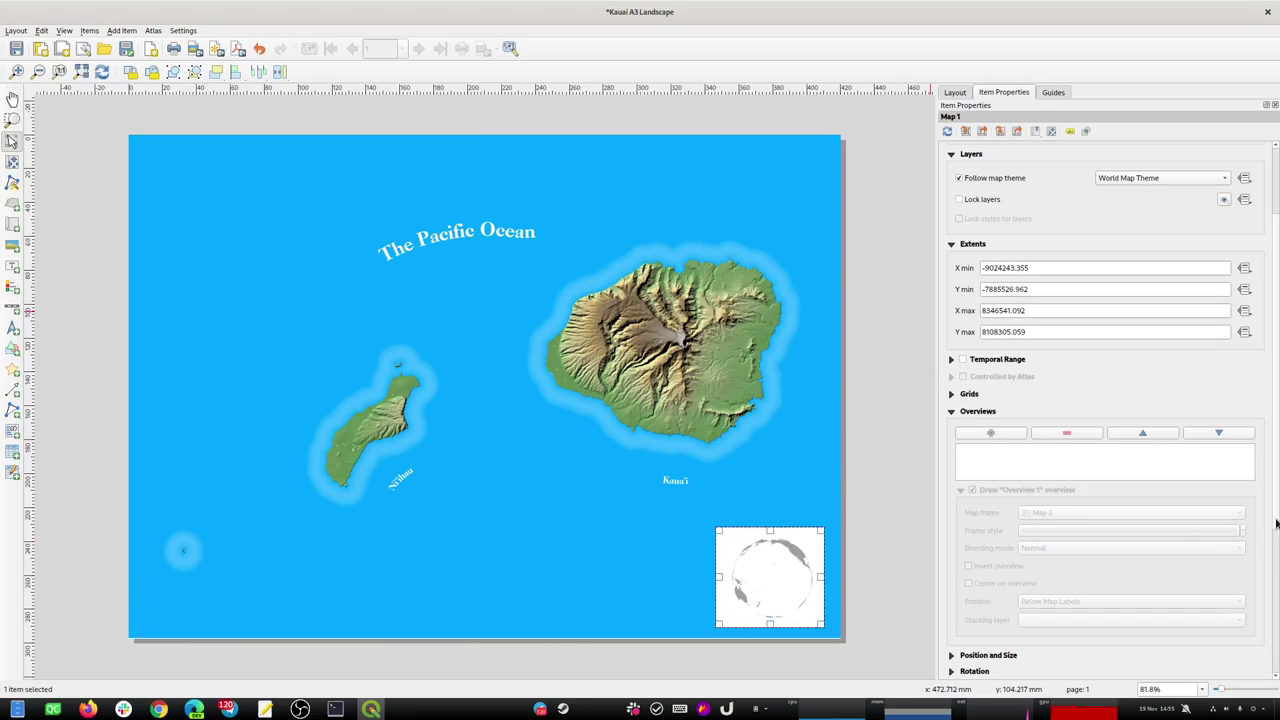
{"action": "scroll", "coordinate": [1276, 522], "scroll_direction": "down", "scroll_amount": 5}
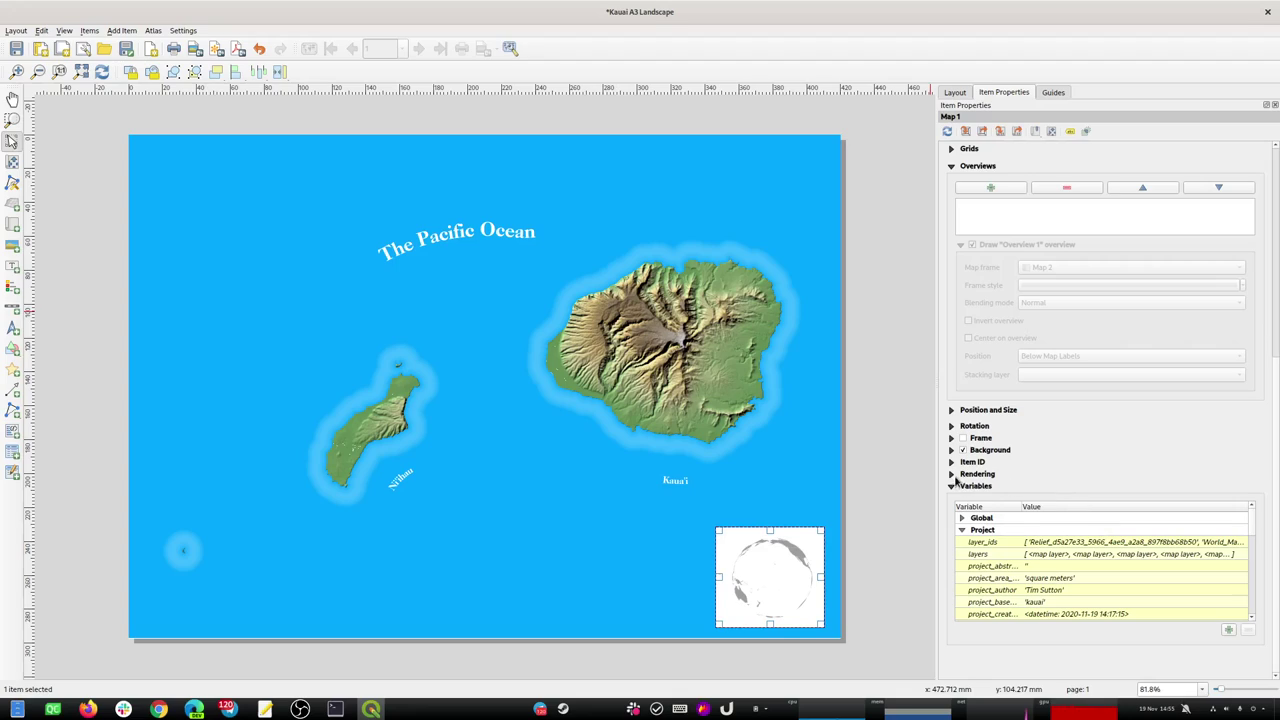
{"action": "left_click", "coordinate": [950, 462]}
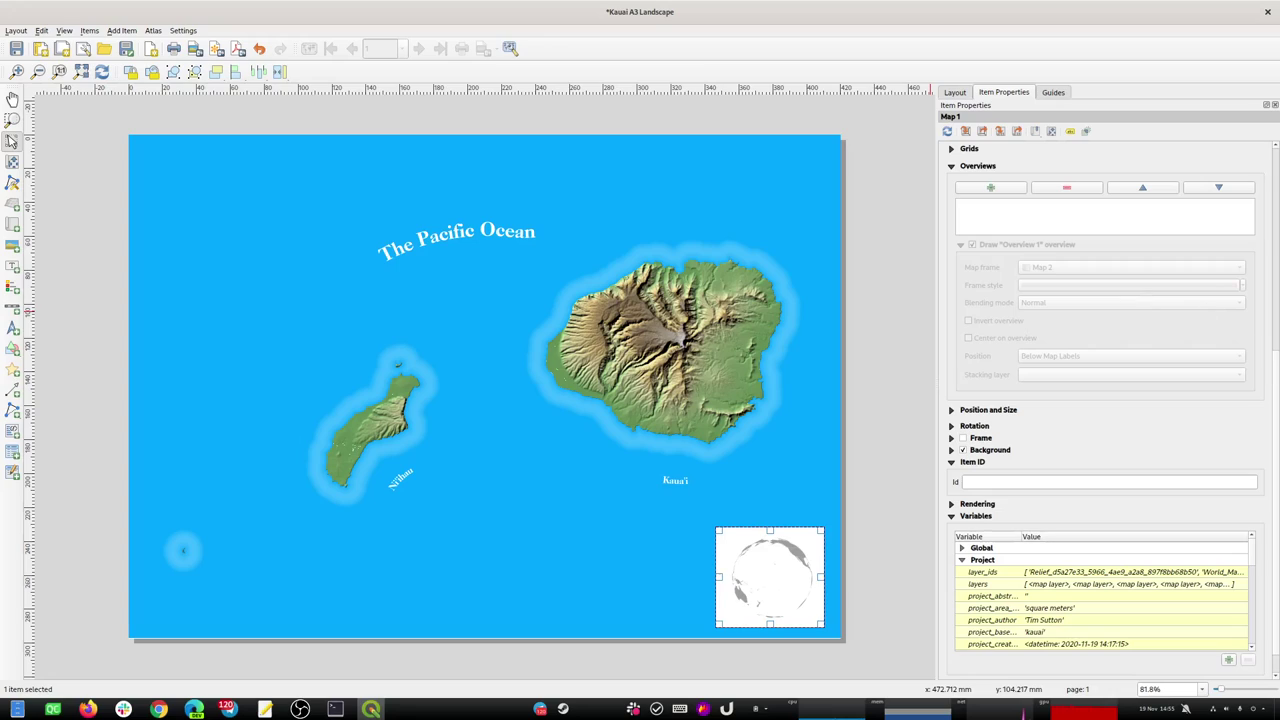
{"action": "left_click", "coordinate": [750, 442]}
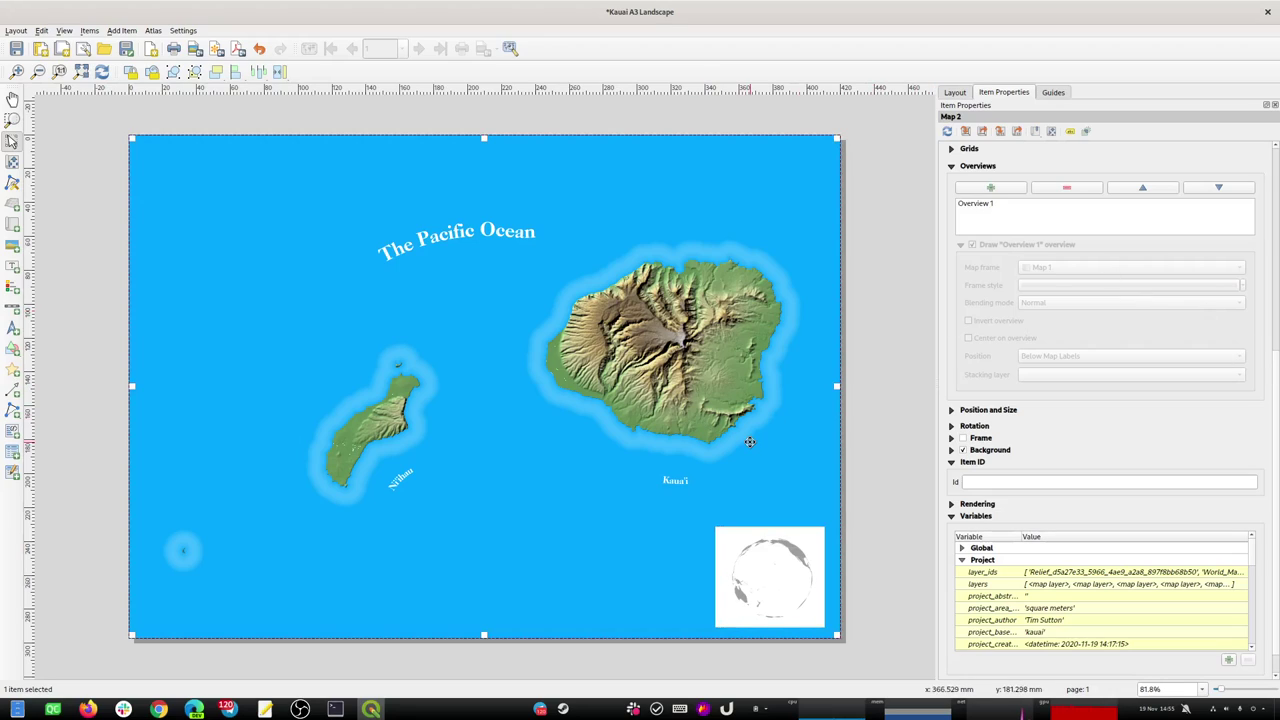
{"action": "left_click", "coordinate": [768, 555]}
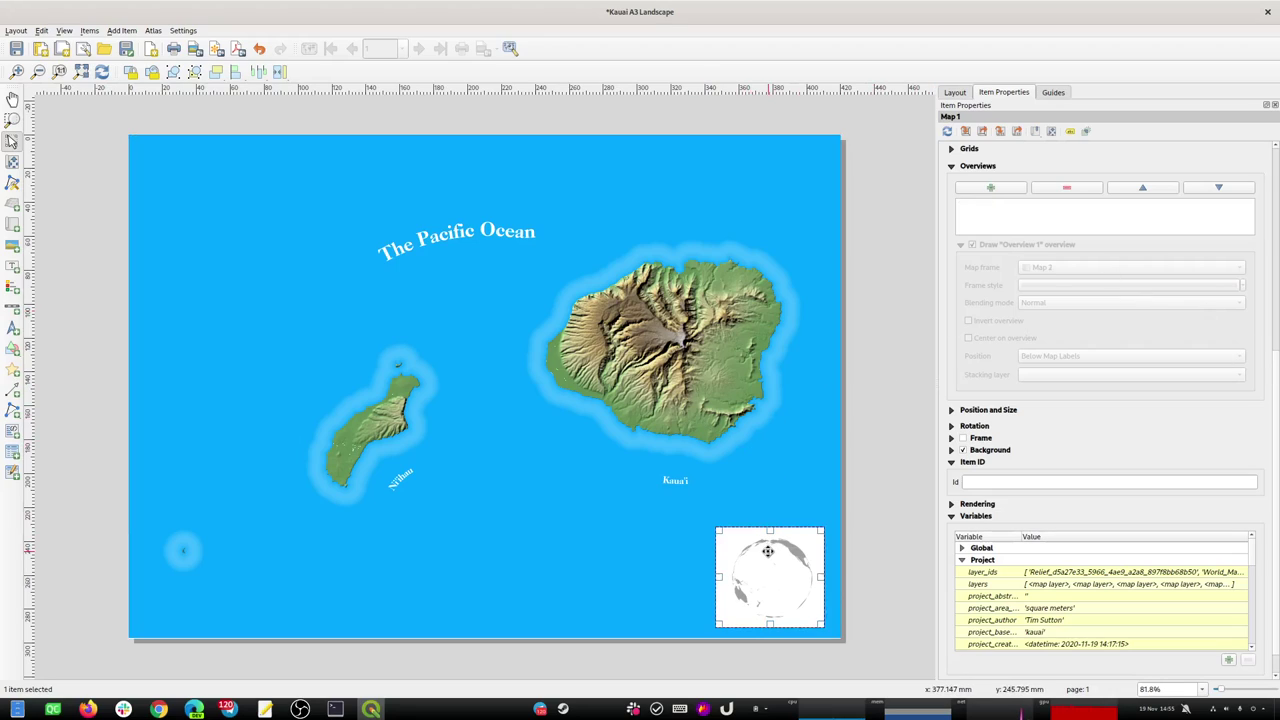
{"action": "left_click", "coordinate": [996, 188]}
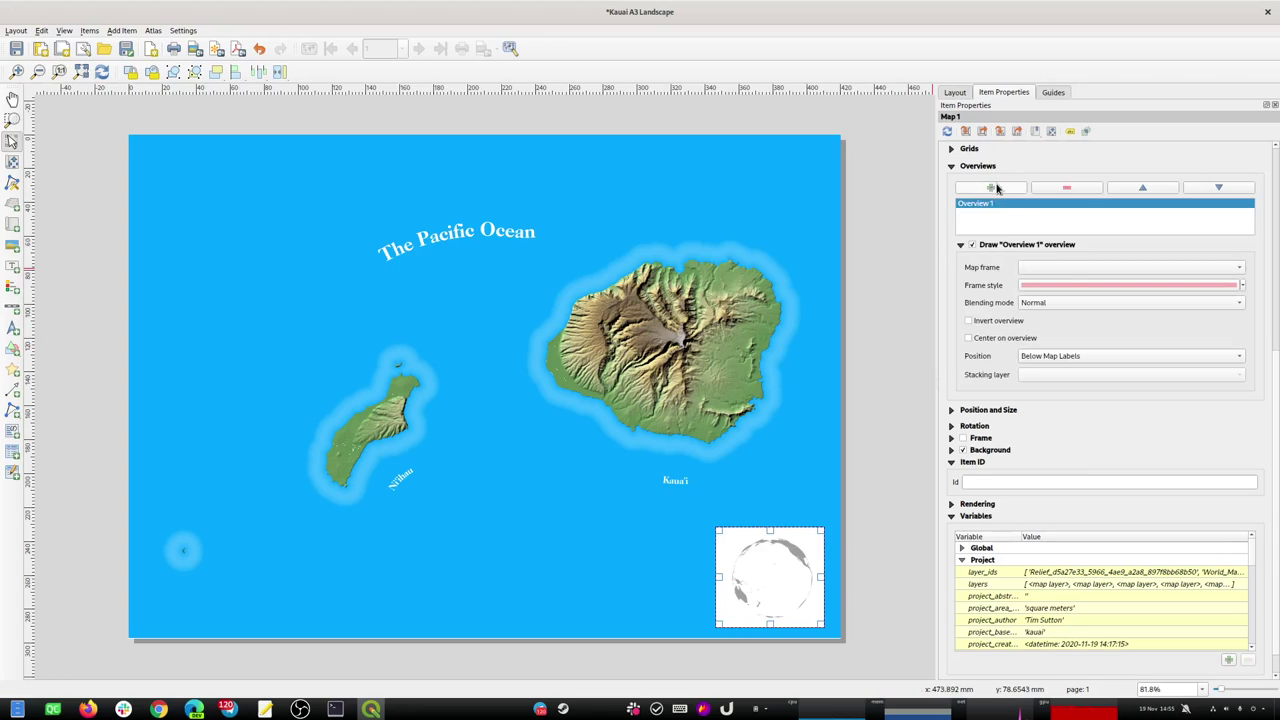
{"action": "left_click", "coordinate": [1060, 268]}
{"action": "left_click", "coordinate": [1062, 270]}
Remove the overview from the full-page islands map.
{"action": "left_click", "coordinate": [828, 421]}
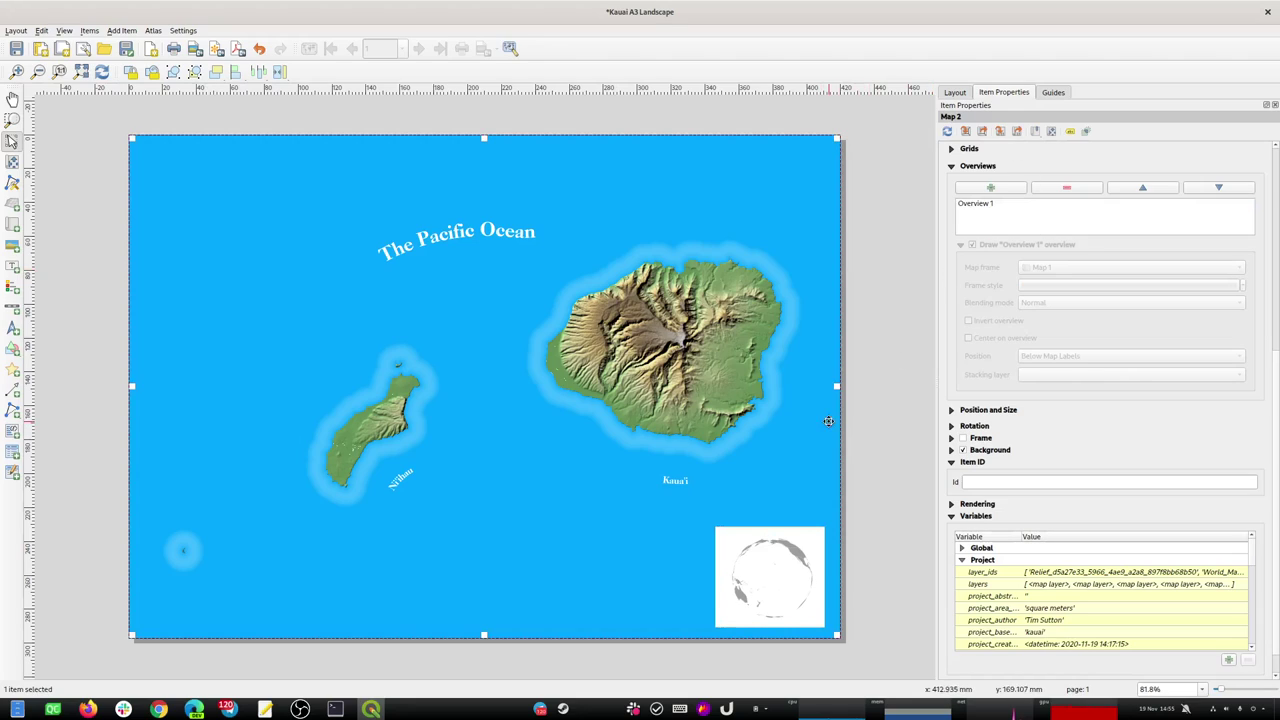
{"action": "left_click", "coordinate": [988, 204]}
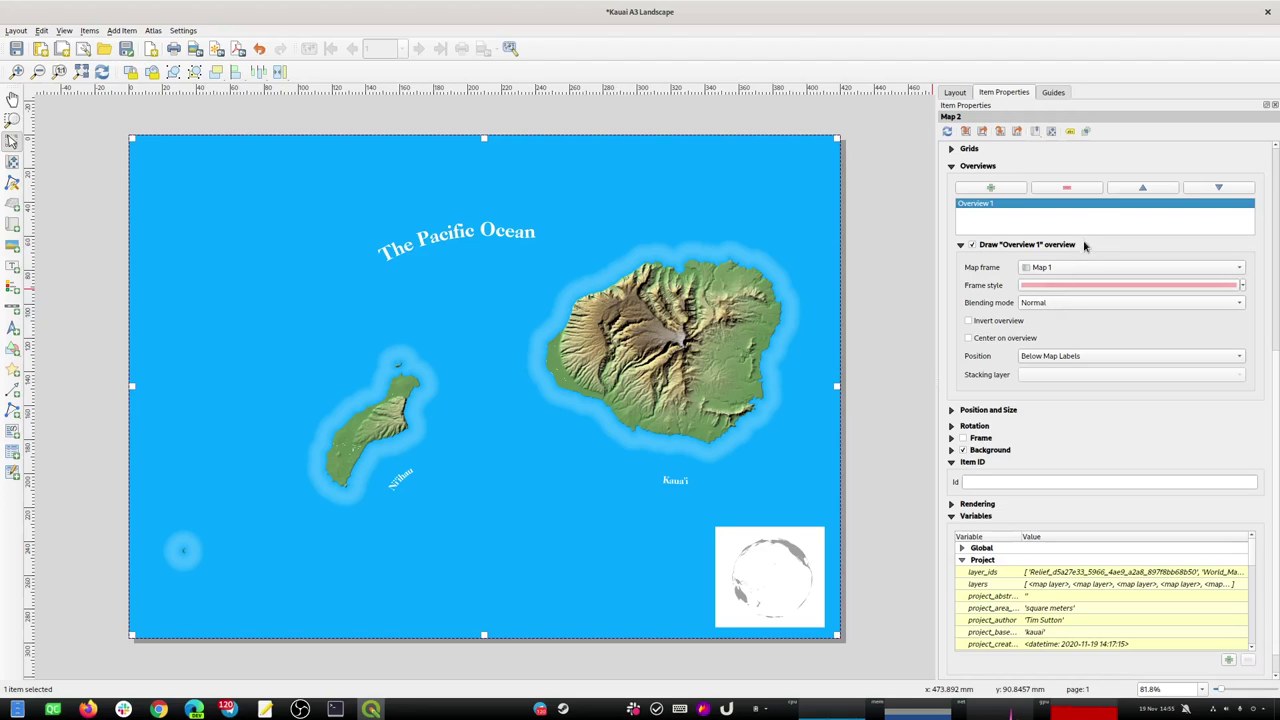
{"action": "left_click", "coordinate": [1067, 189]}
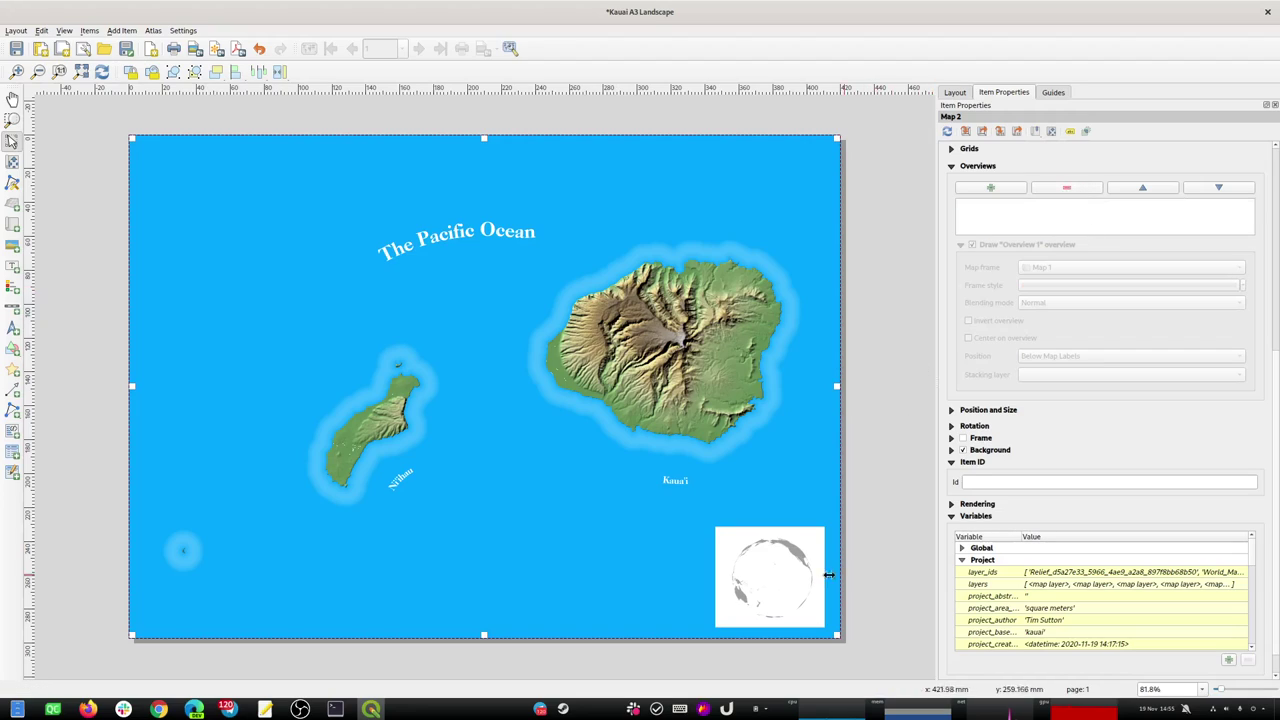
Change the symbol layer type of the inset overview's frame style to Centroid Fill.
{"action": "left_click", "coordinate": [762, 577]}
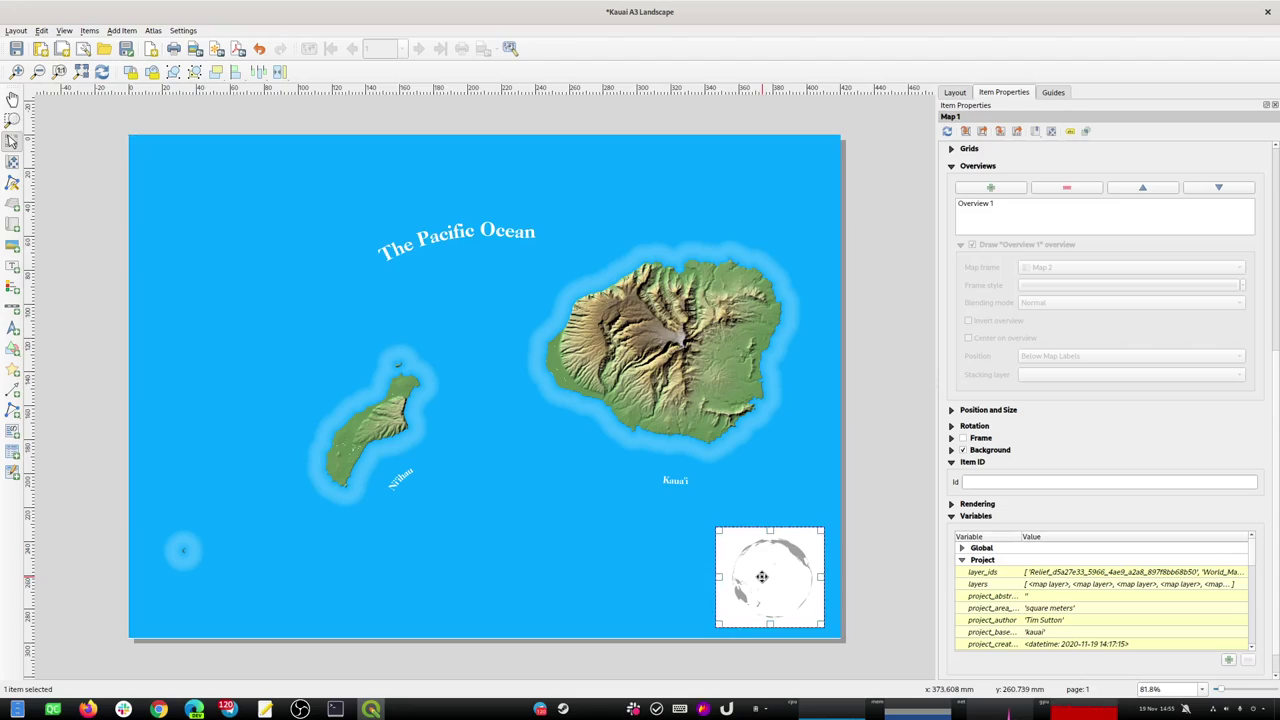
{"action": "left_click", "coordinate": [985, 205]}
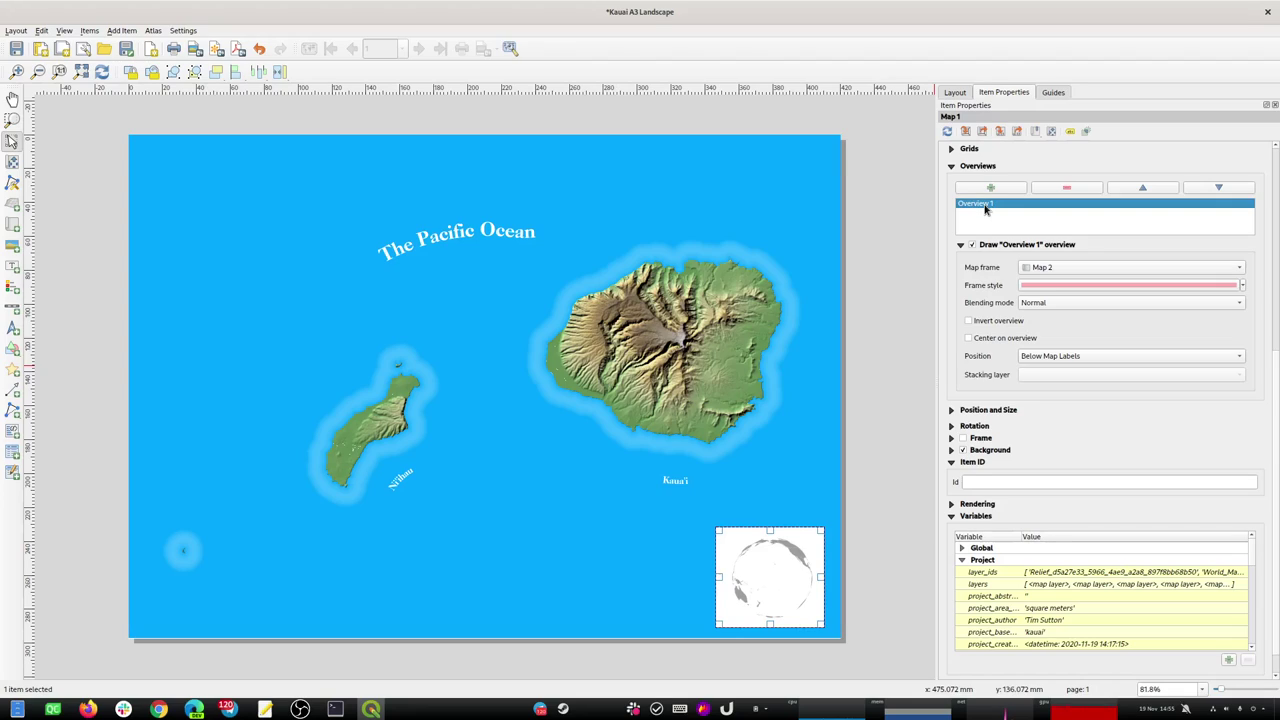
{"action": "left_click", "coordinate": [1065, 190]}
{"action": "left_click", "coordinate": [1086, 287]}
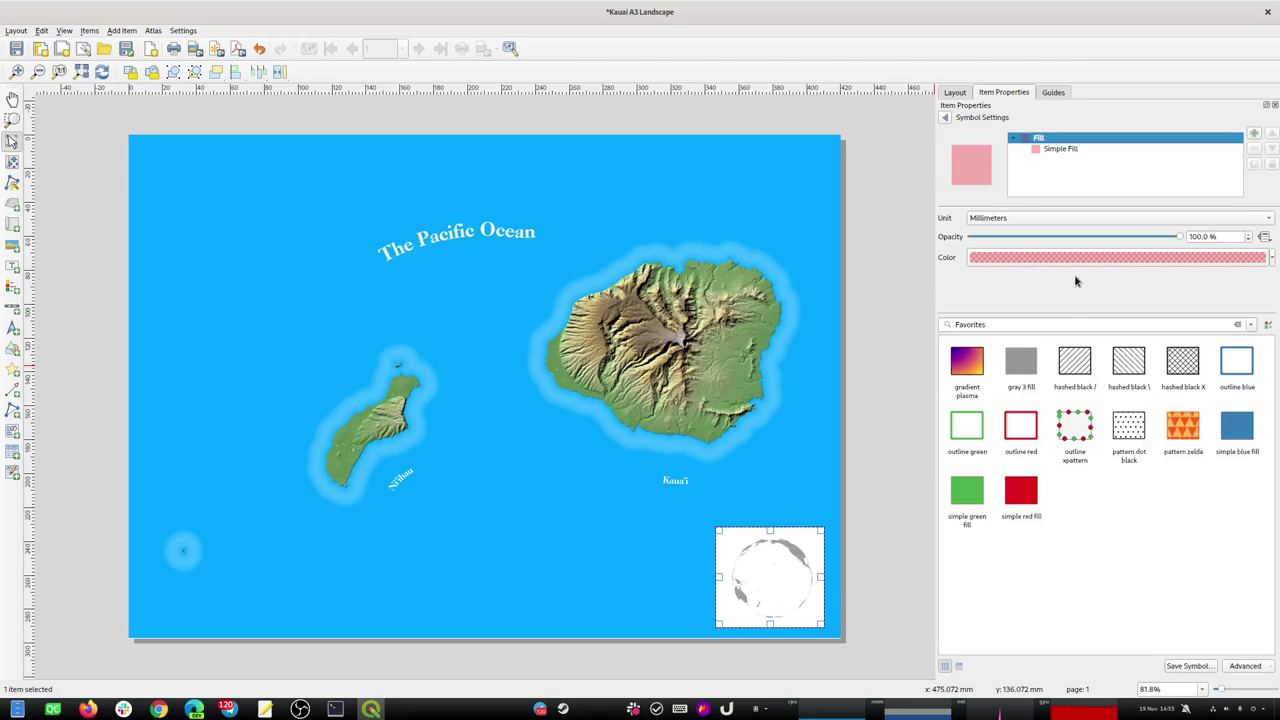
{"action": "left_click", "coordinate": [1059, 150]}
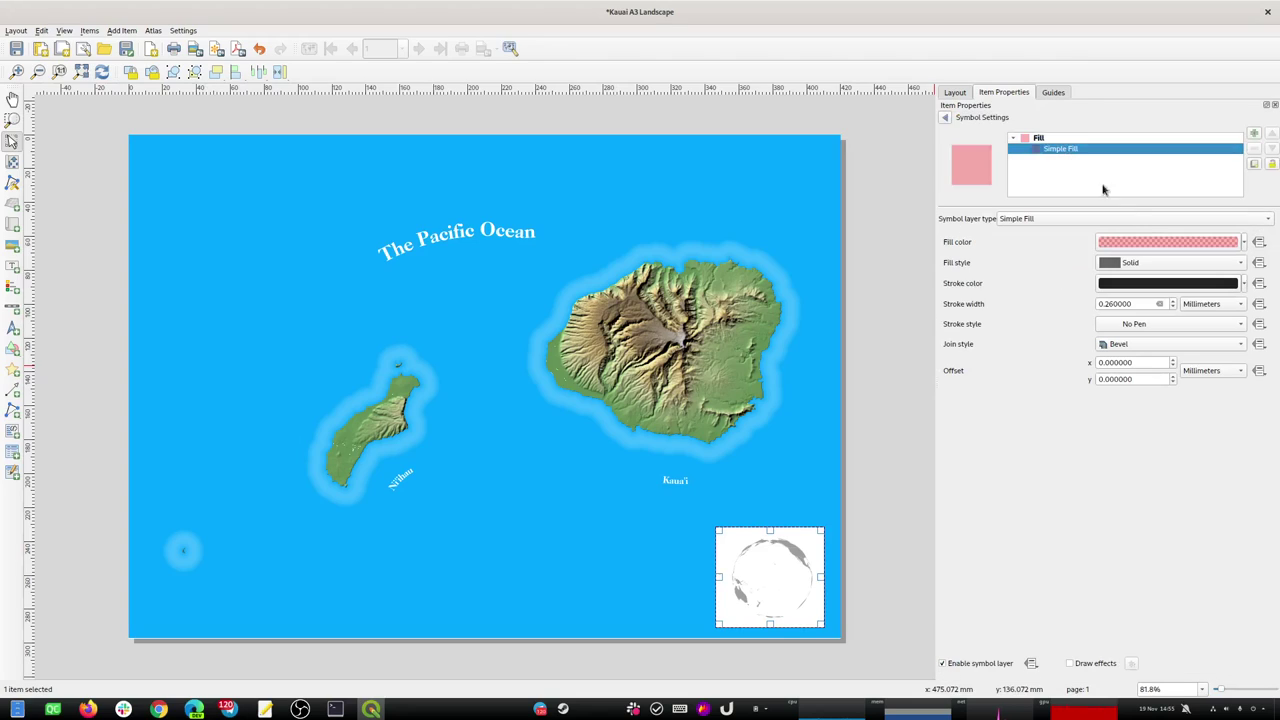
{"action": "left_click", "coordinate": [1096, 226]}
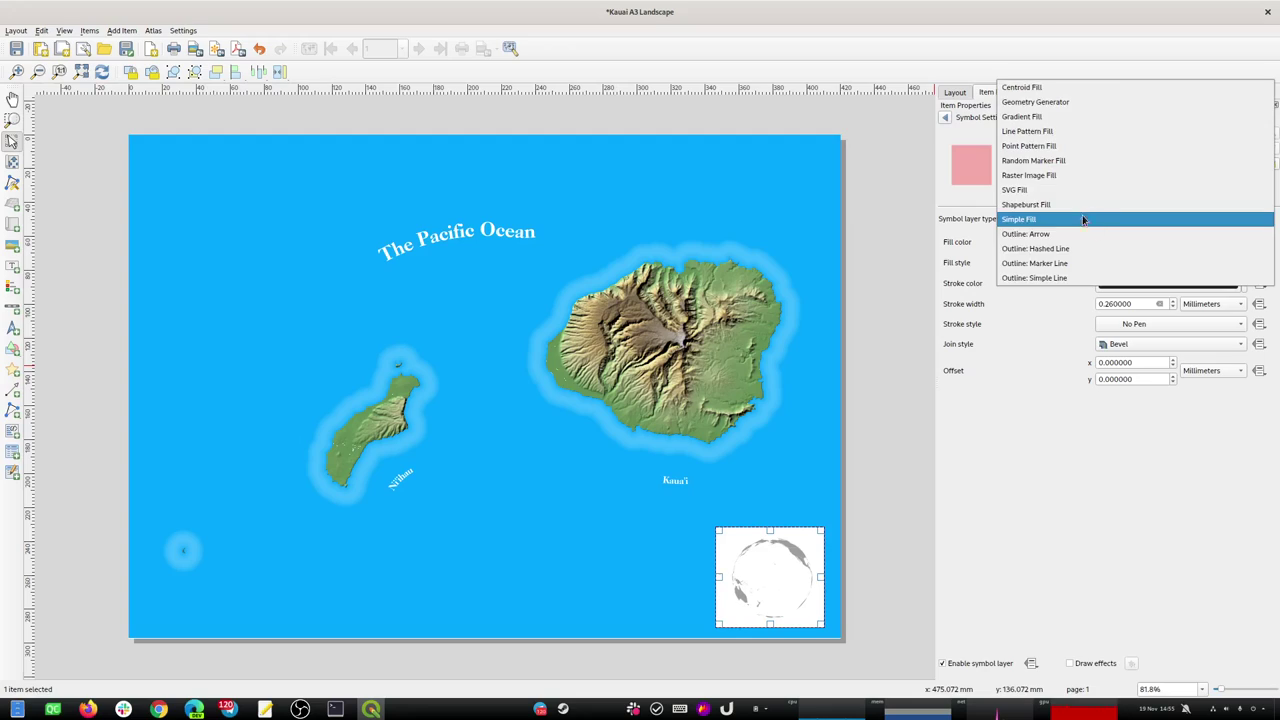
{"action": "left_click", "coordinate": [1027, 94]}
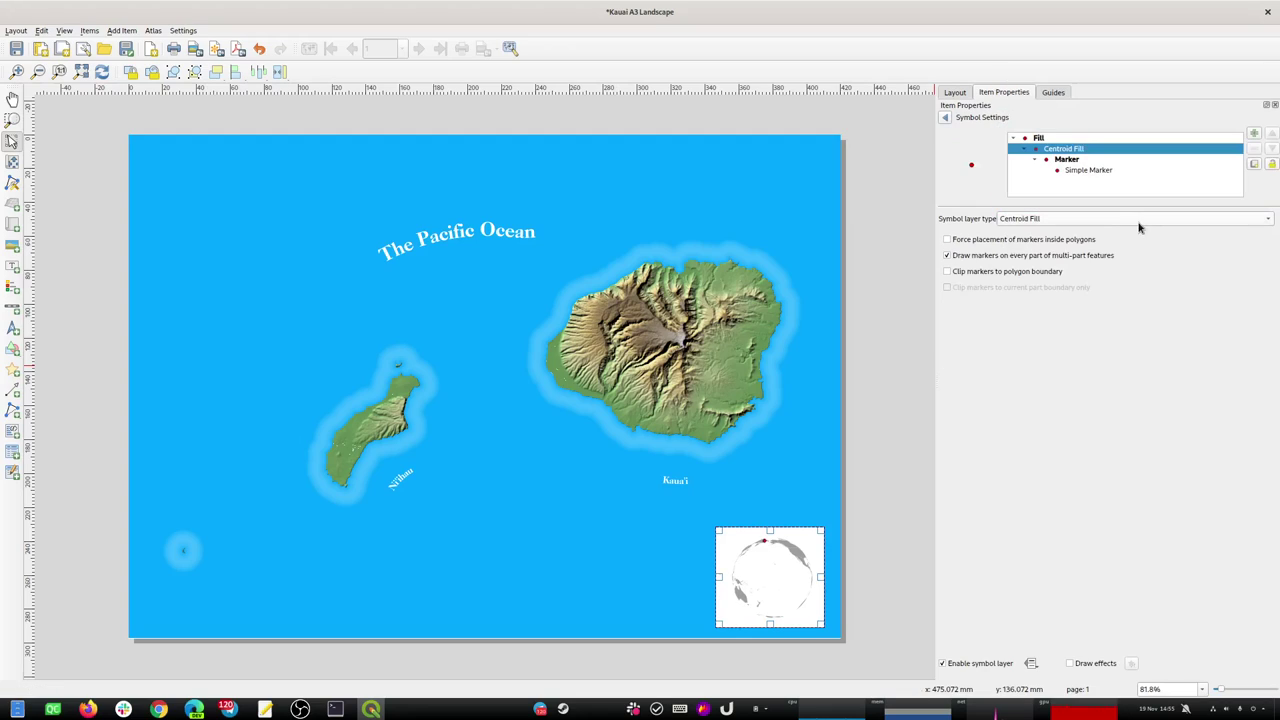
Give the overview's centroid marker the filled cross shape and set its stroke style to No Pen.
{"action": "left_click", "coordinate": [1070, 170]}
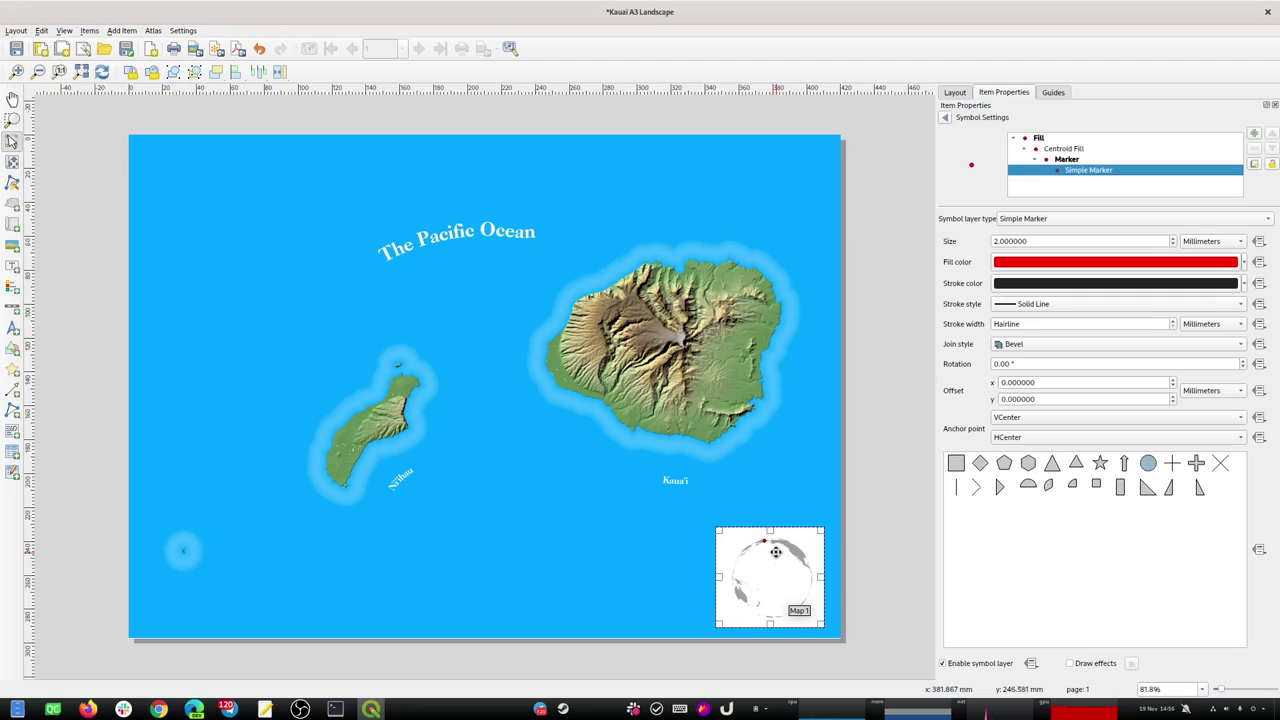
{"action": "left_click", "coordinate": [1074, 240]}
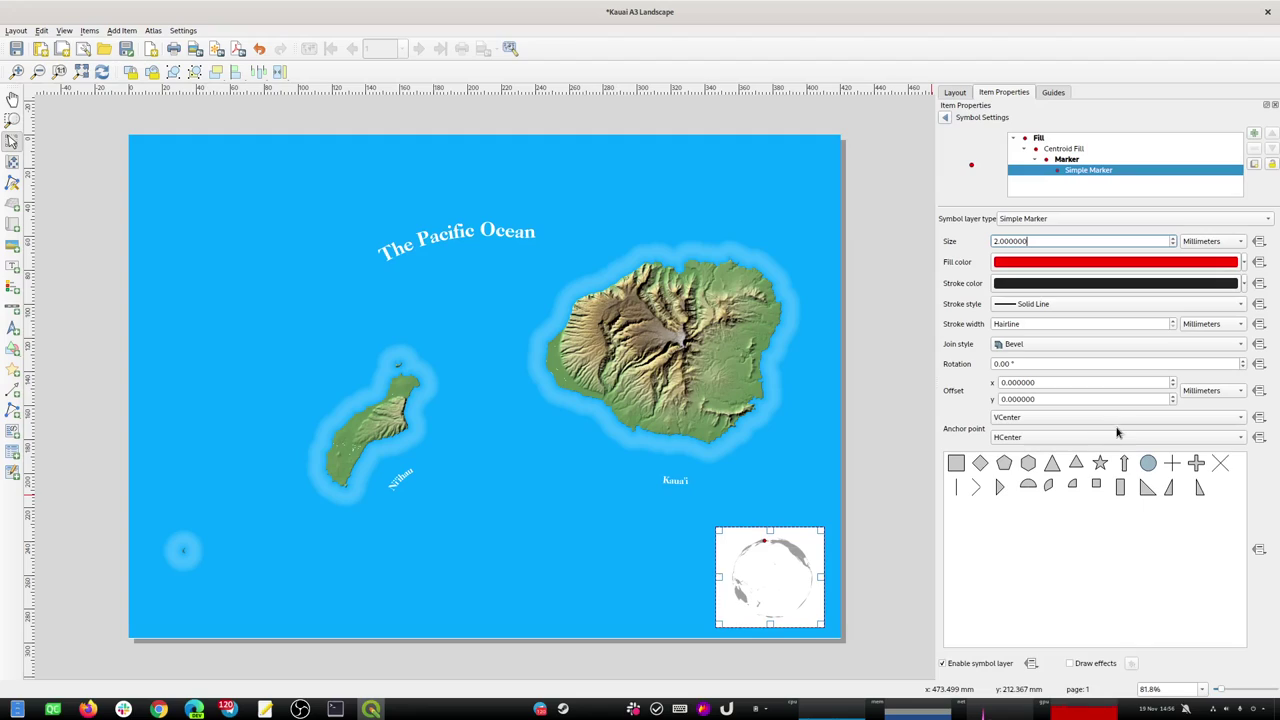
{"action": "left_click", "coordinate": [1197, 462]}
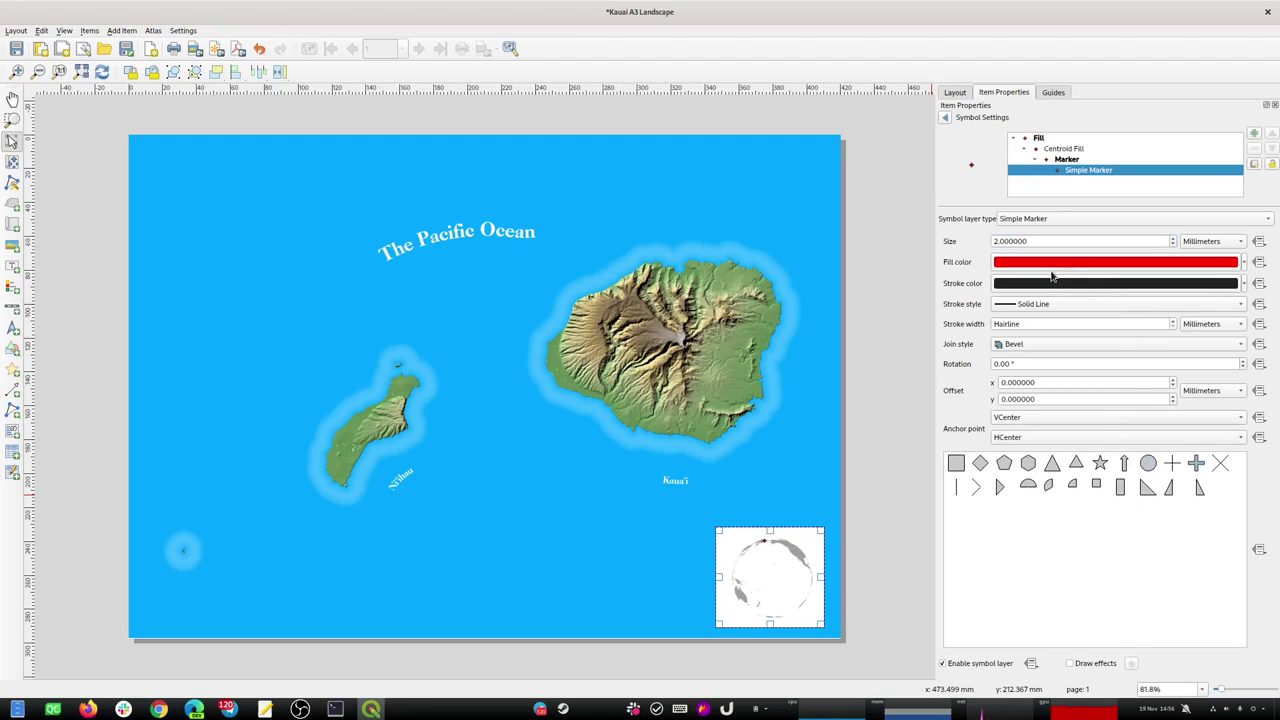
{"action": "left_click", "coordinate": [1045, 309]}
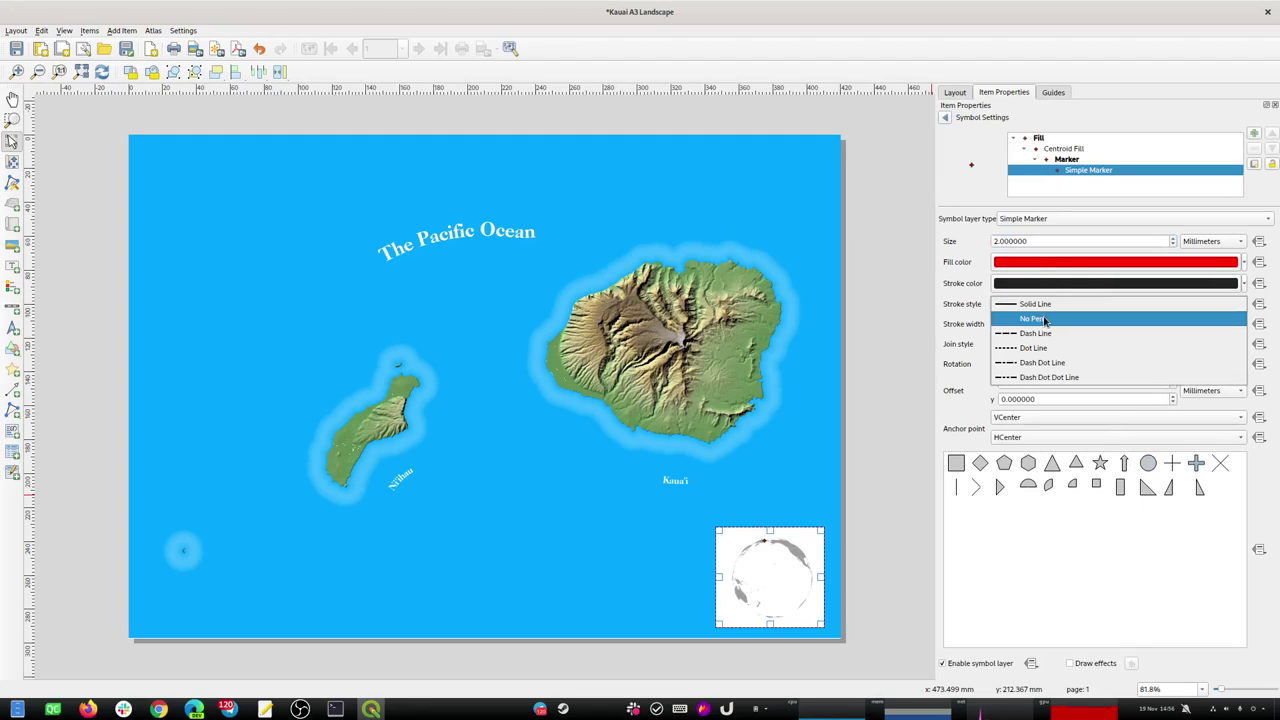
{"action": "left_click", "coordinate": [1044, 320]}
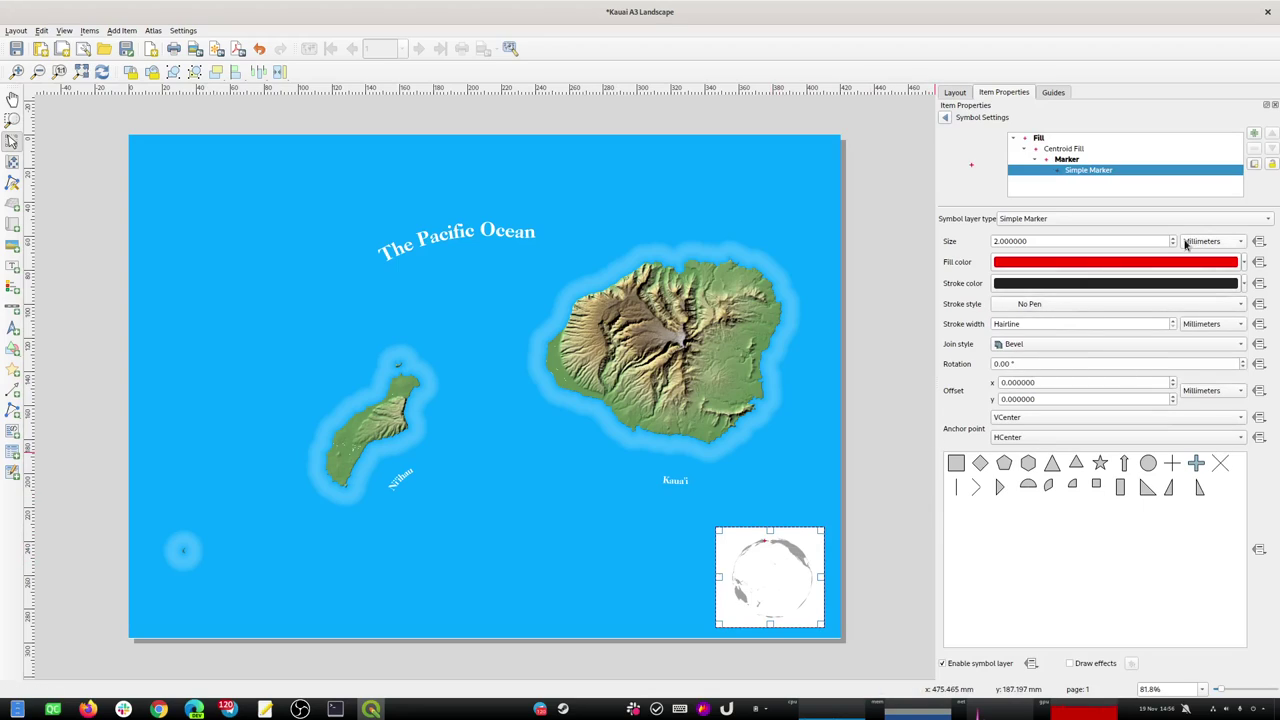
Enlarge the cross marker to 5.4 mm and save the project.
{"action": "left_click", "coordinate": [1175, 238]}
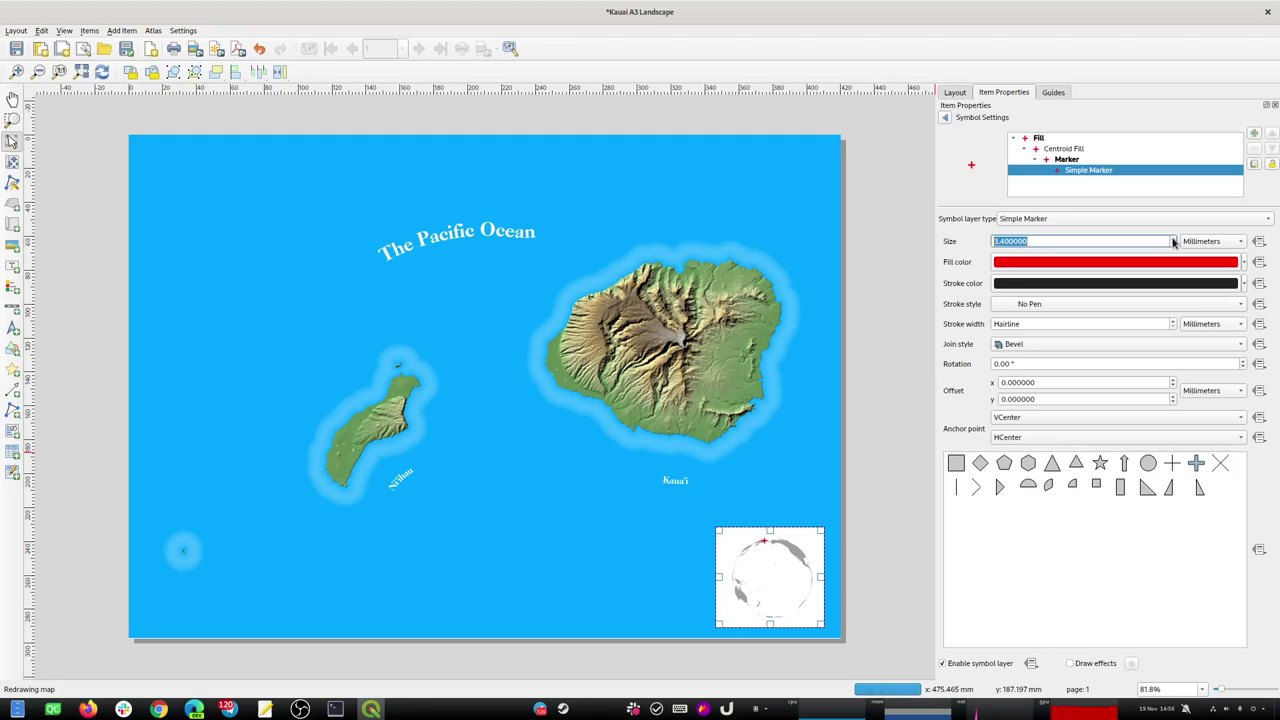
{"action": "left_click", "coordinate": [1174, 238]}
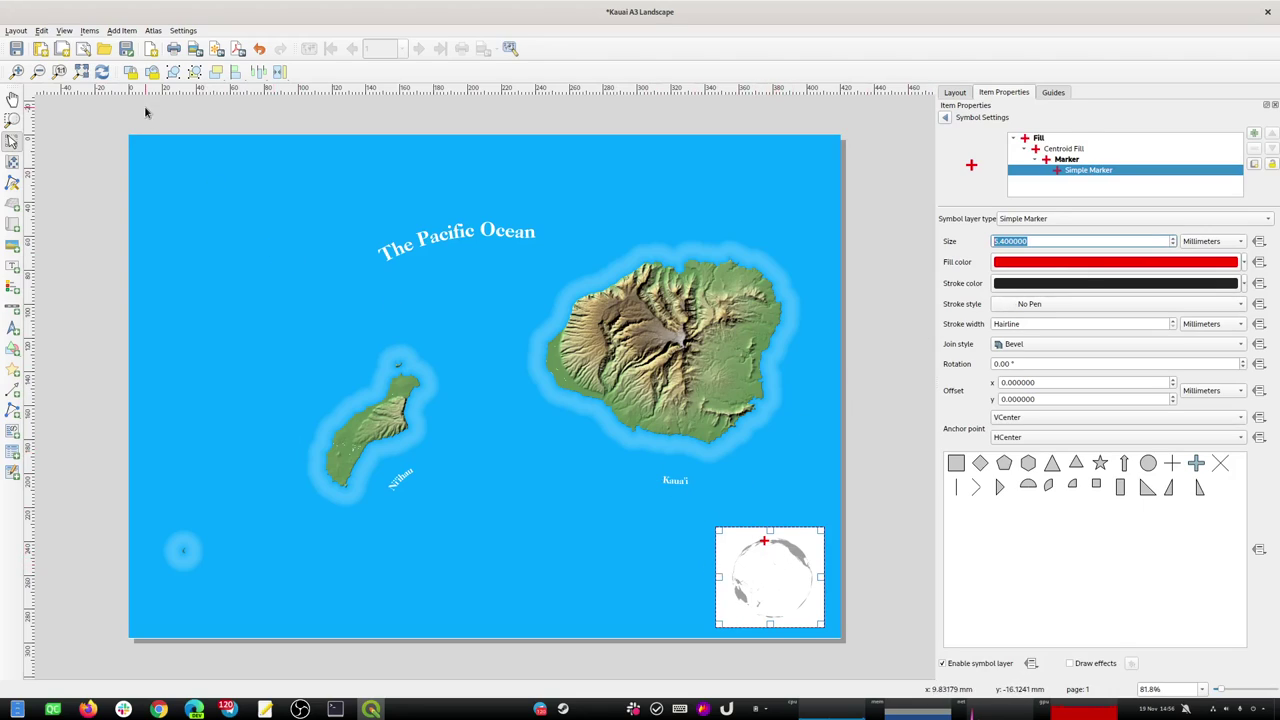
{"action": "left_click", "coordinate": [18, 50]}
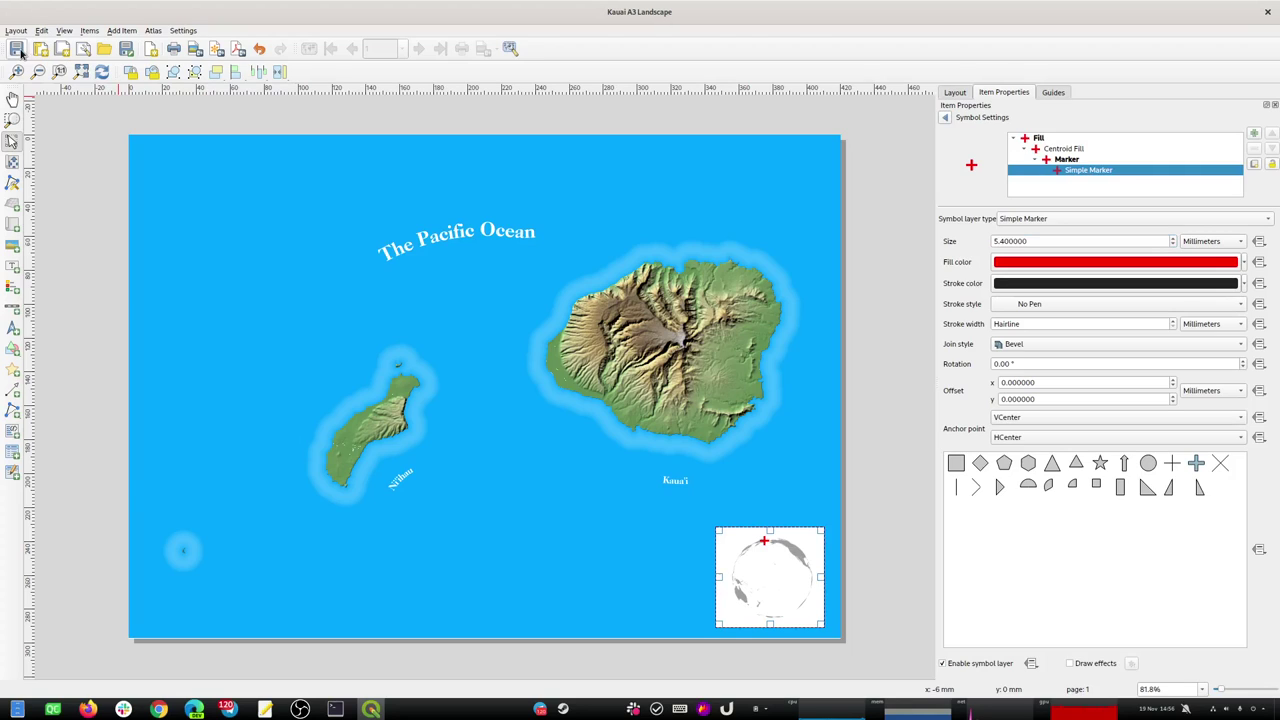
In the main QGIS window, set lat_0 to 45 in the Orthographic North - Hawaii custom CRS definition.
{"action": "key", "text": "alt+Tab"}
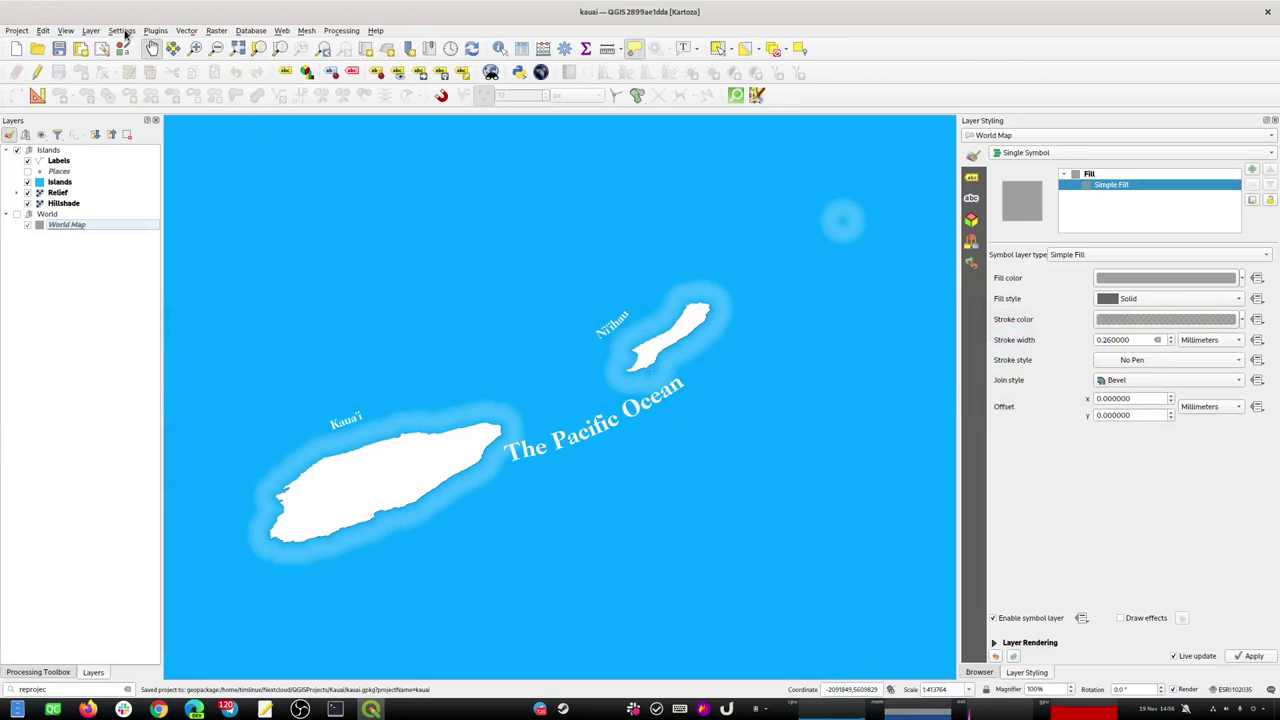
{"action": "left_click", "coordinate": [124, 32]}
{"action": "left_click", "coordinate": [150, 75]}
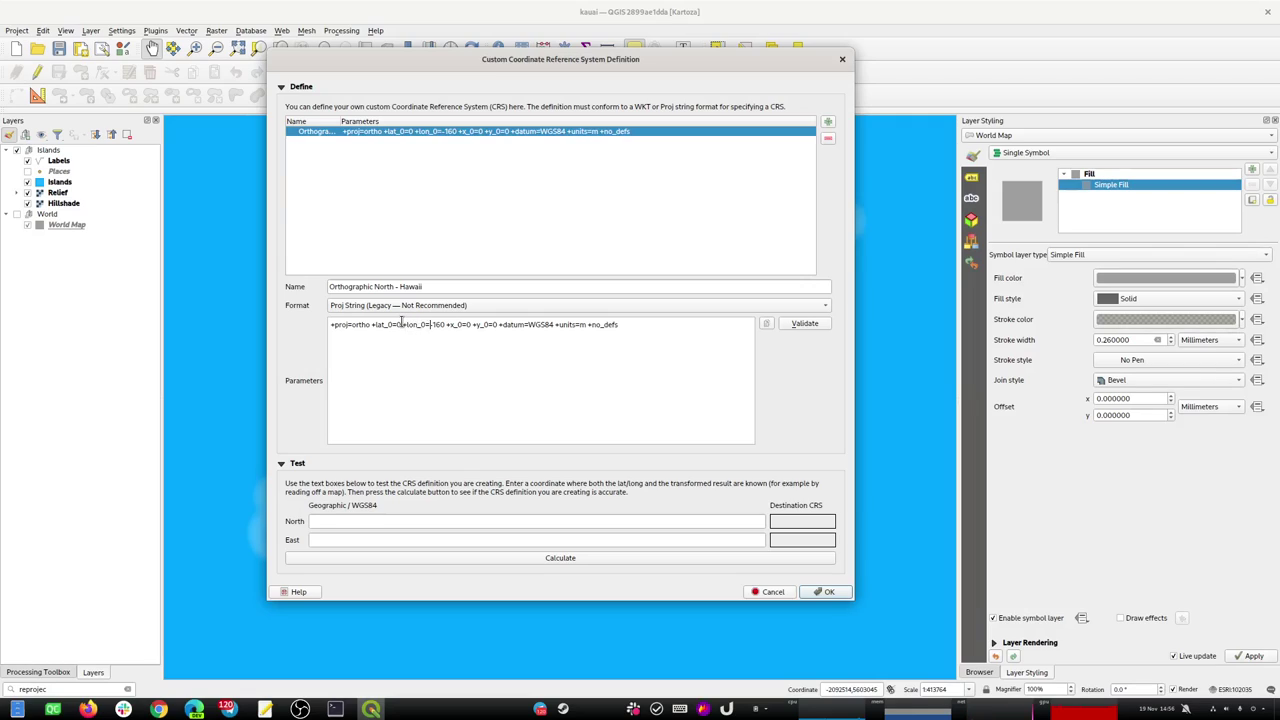
{"action": "key", "text": "BackSpace"}
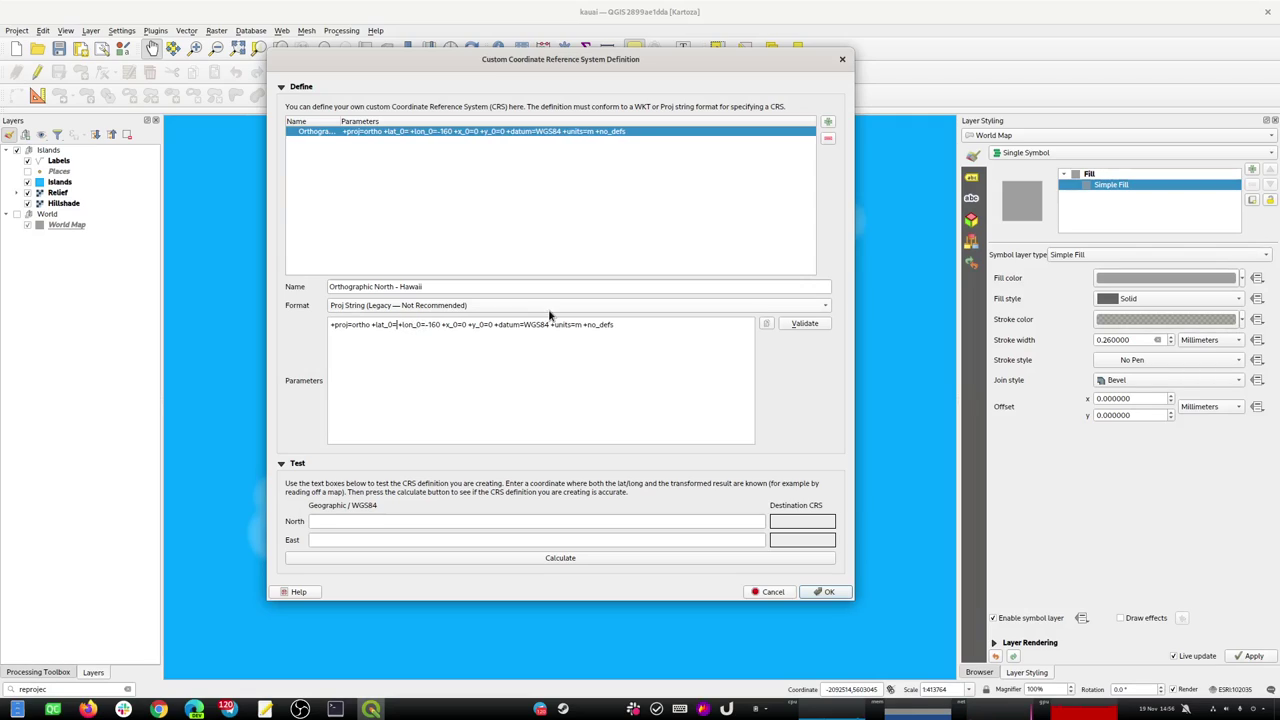
{"action": "type", "text": "45"}
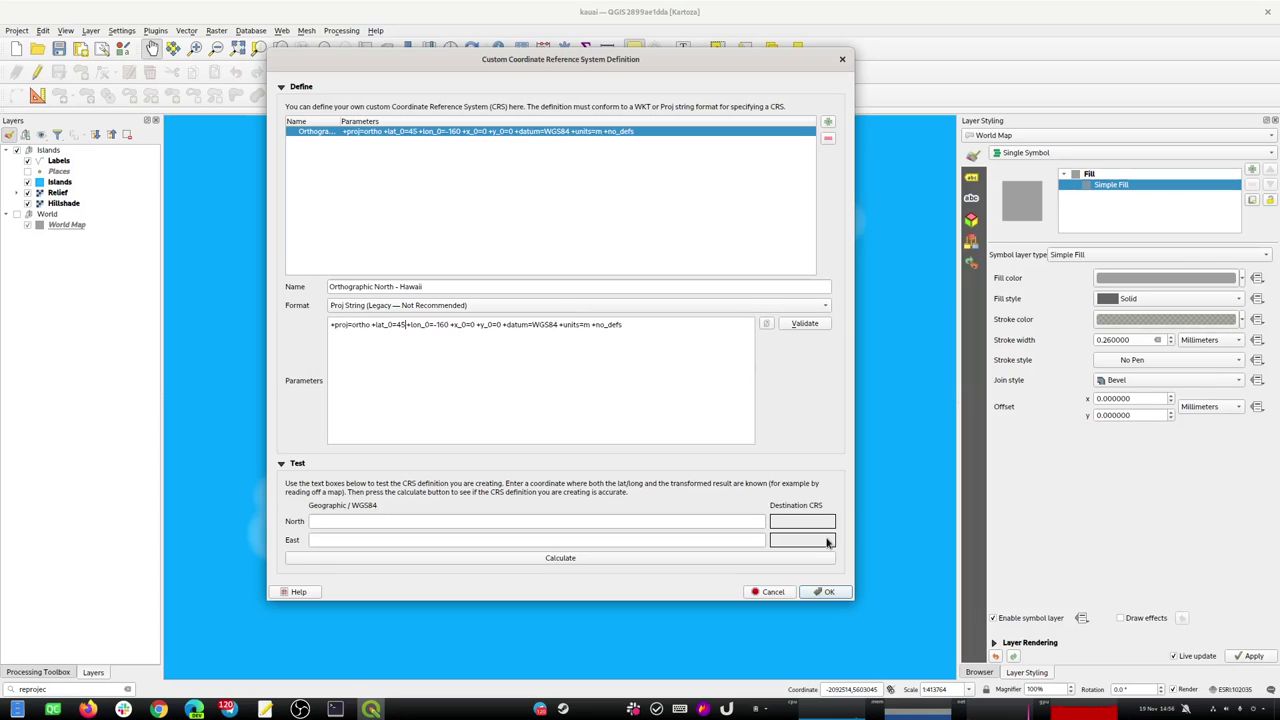
{"action": "left_click", "coordinate": [825, 591]}
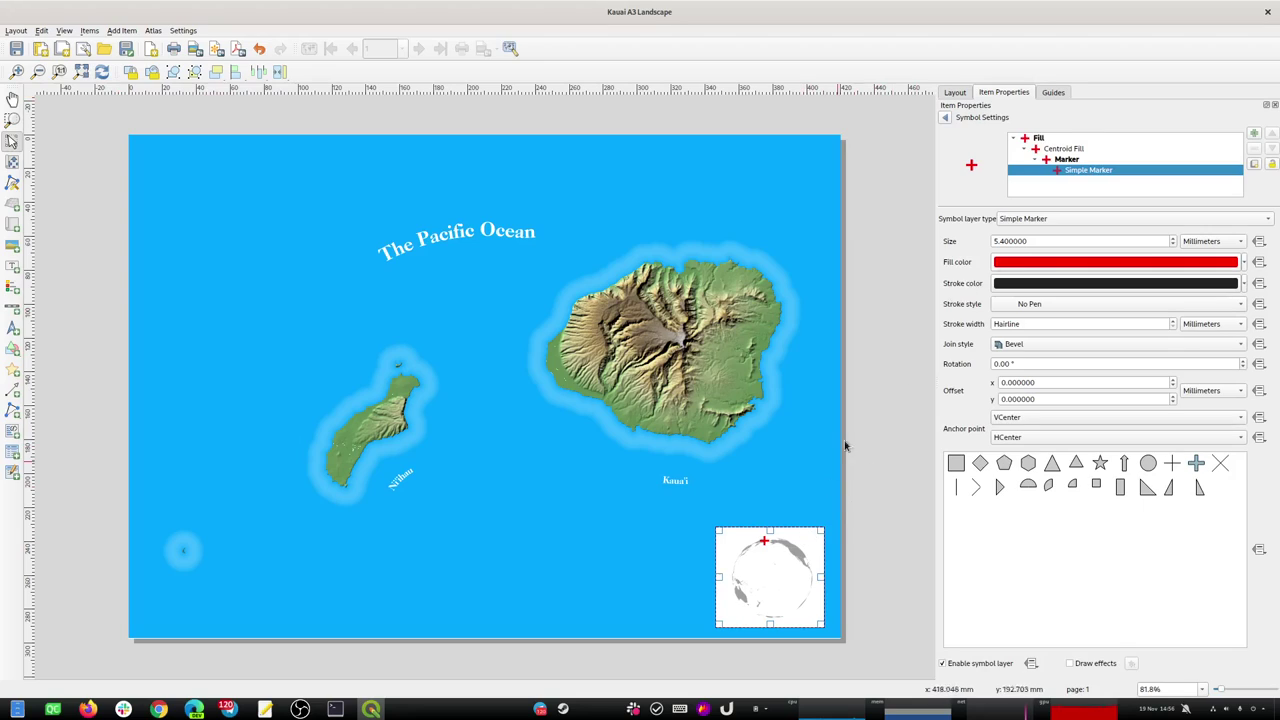
Return to the inset map's main properties and set its CRS to EPSG:32604 - WGS 84 / UTM zone 4N.
{"action": "left_click", "coordinate": [944, 118]}
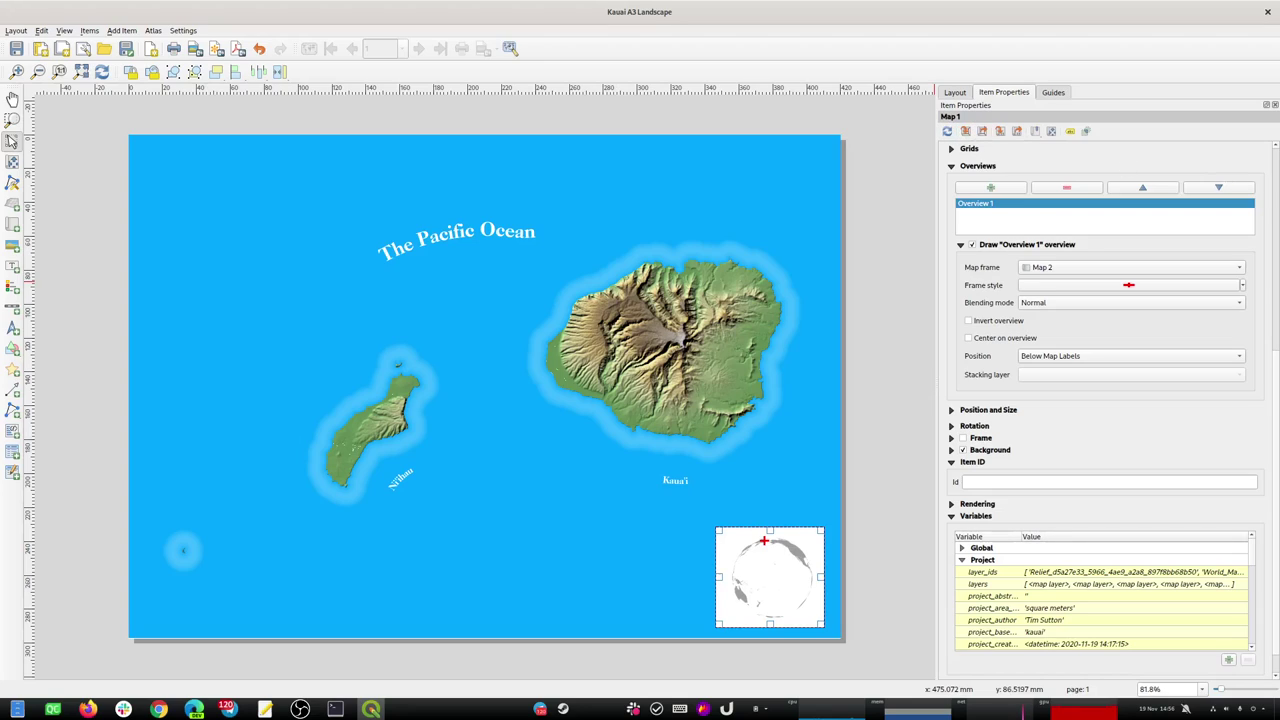
{"action": "scroll", "coordinate": [1275, 188], "scroll_direction": "up", "scroll_amount": 5}
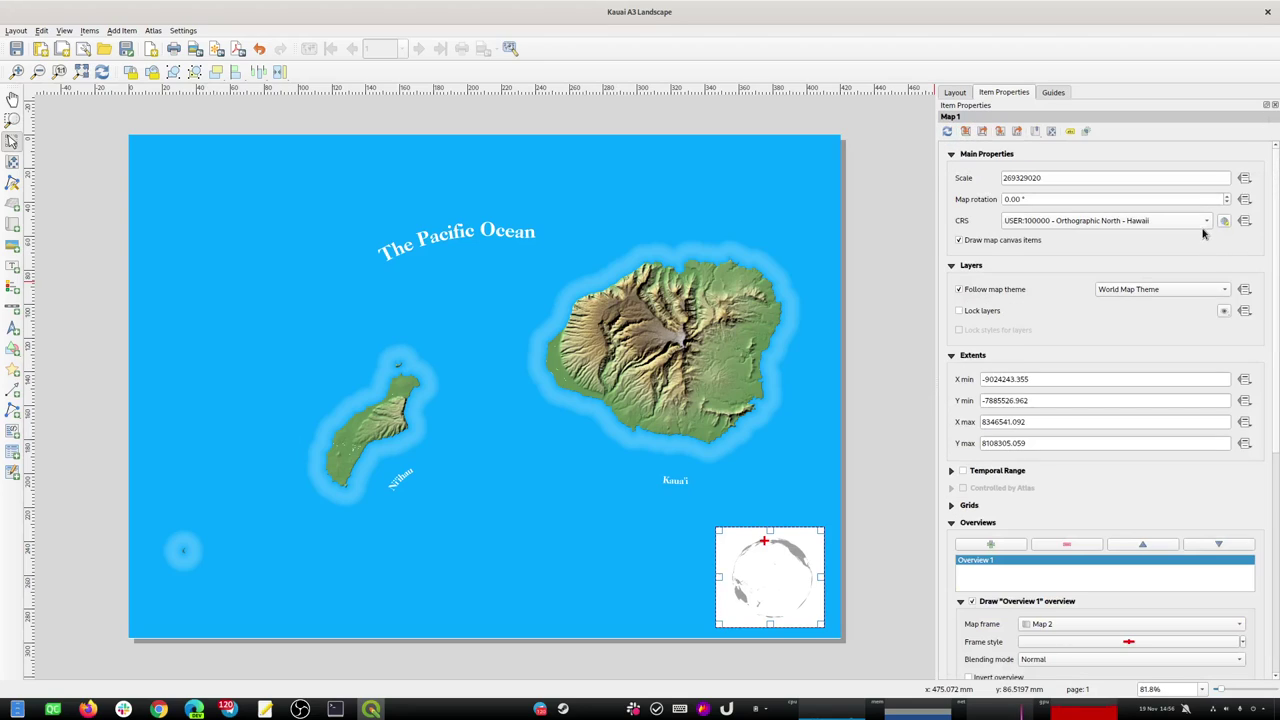
{"action": "left_click", "coordinate": [1205, 221]}
{"action": "left_click", "coordinate": [1130, 234]}
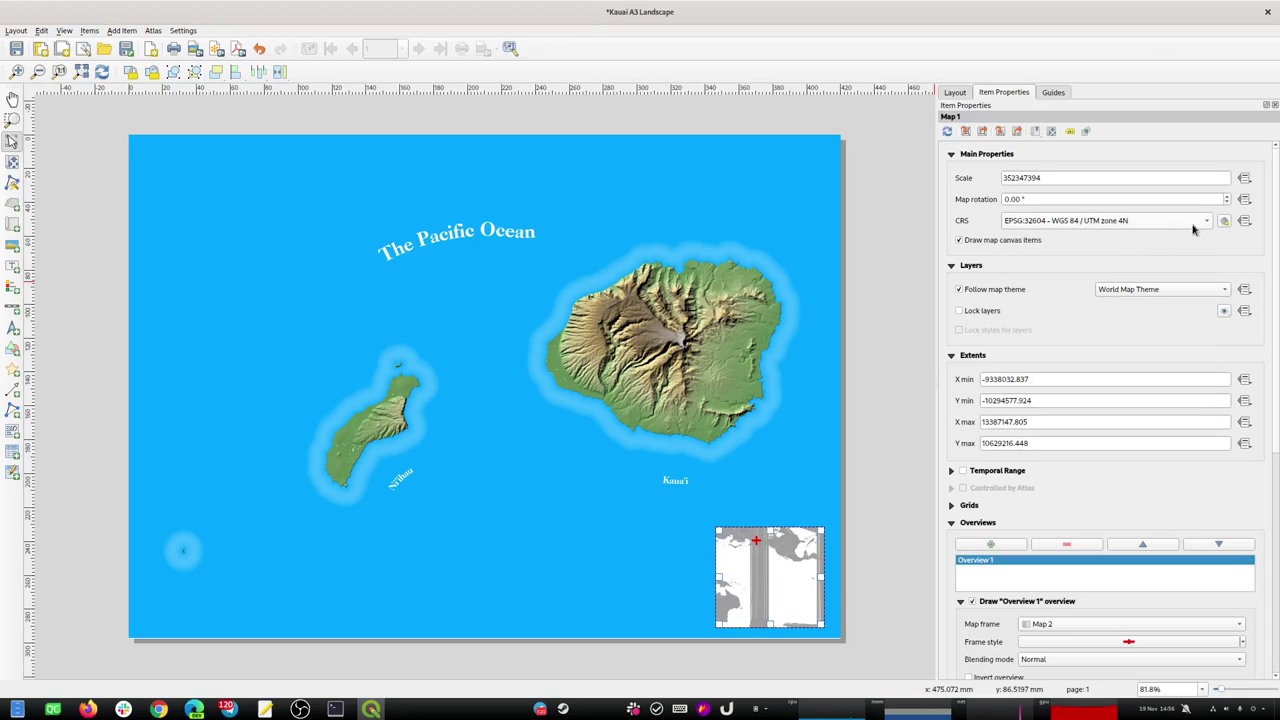
Try to reapply the edited user-defined CRS Orthographic North - Hawaii to the inset map.
{"action": "left_click", "coordinate": [1223, 221]}
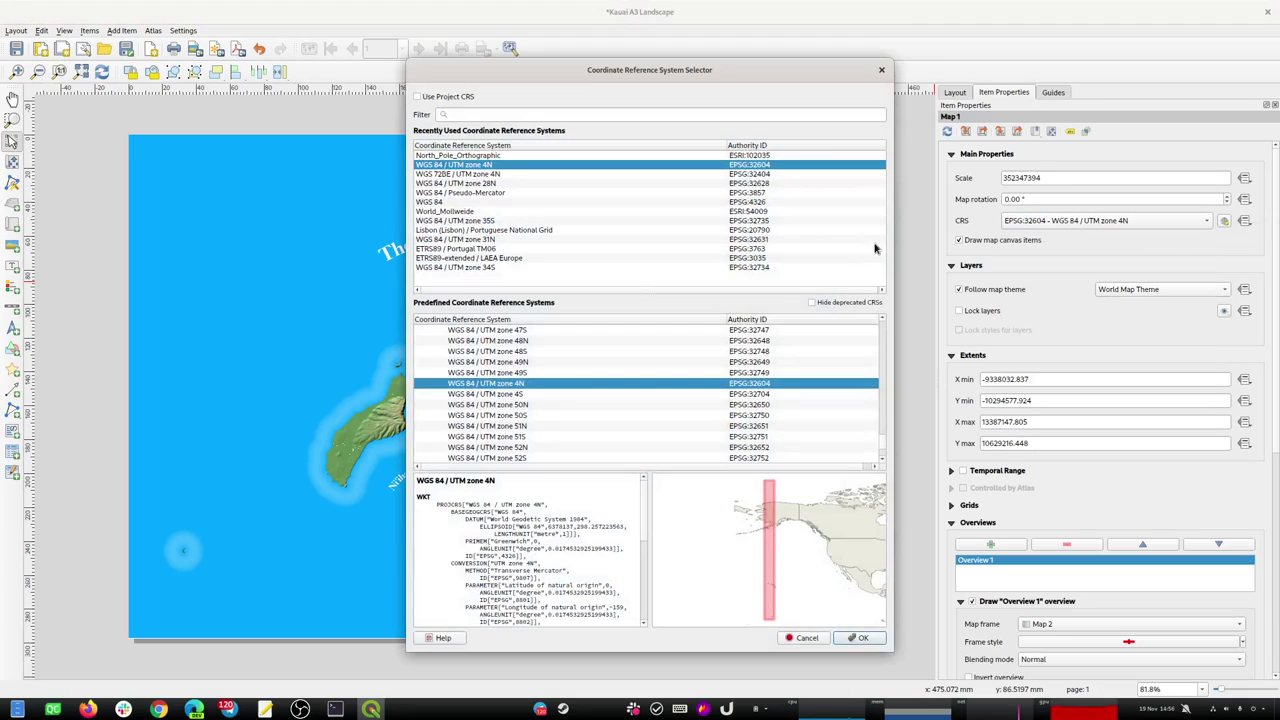
{"action": "left_click_drag", "start_coordinate": [884, 449], "coordinate": [868, 483]}
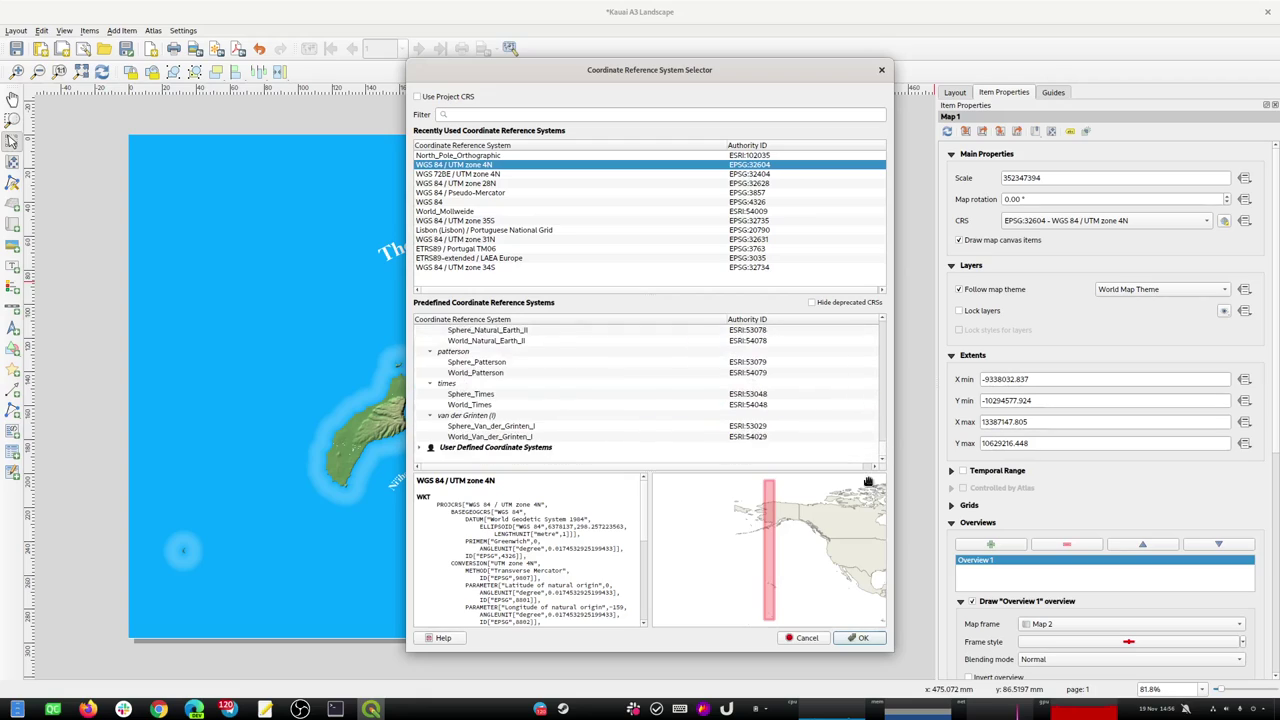
{"action": "left_click", "coordinate": [419, 448]}
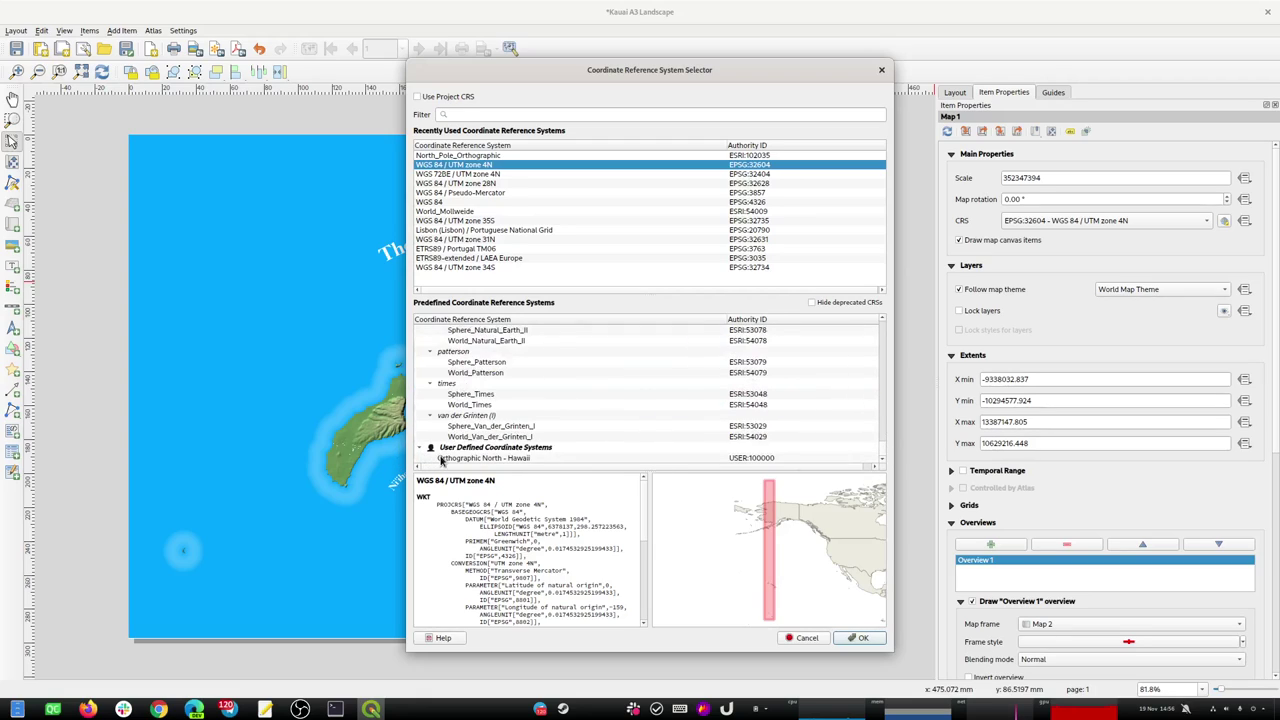
{"action": "left_click", "coordinate": [441, 459]}
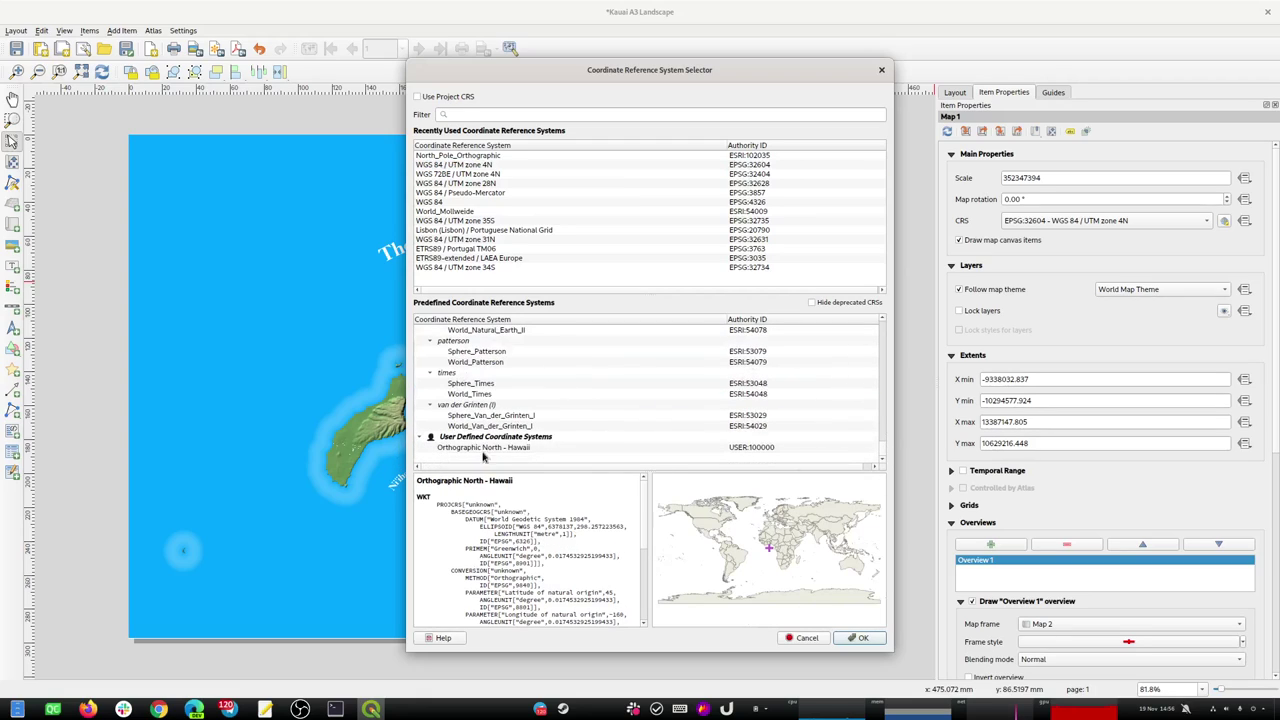
{"action": "left_click", "coordinate": [862, 638]}
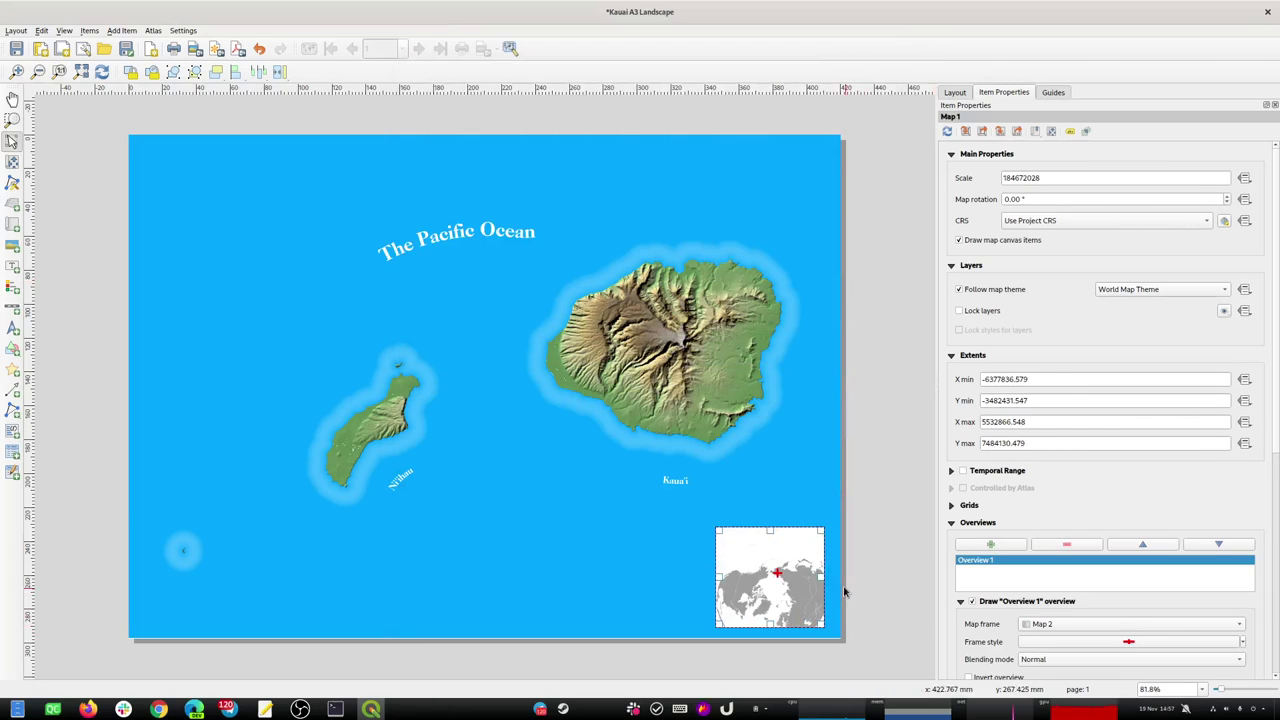
Nudge the inset map item and shift its map content within the frame to centre the world view.
{"action": "left_click_drag", "start_coordinate": [789, 594], "coordinate": [787, 594]}
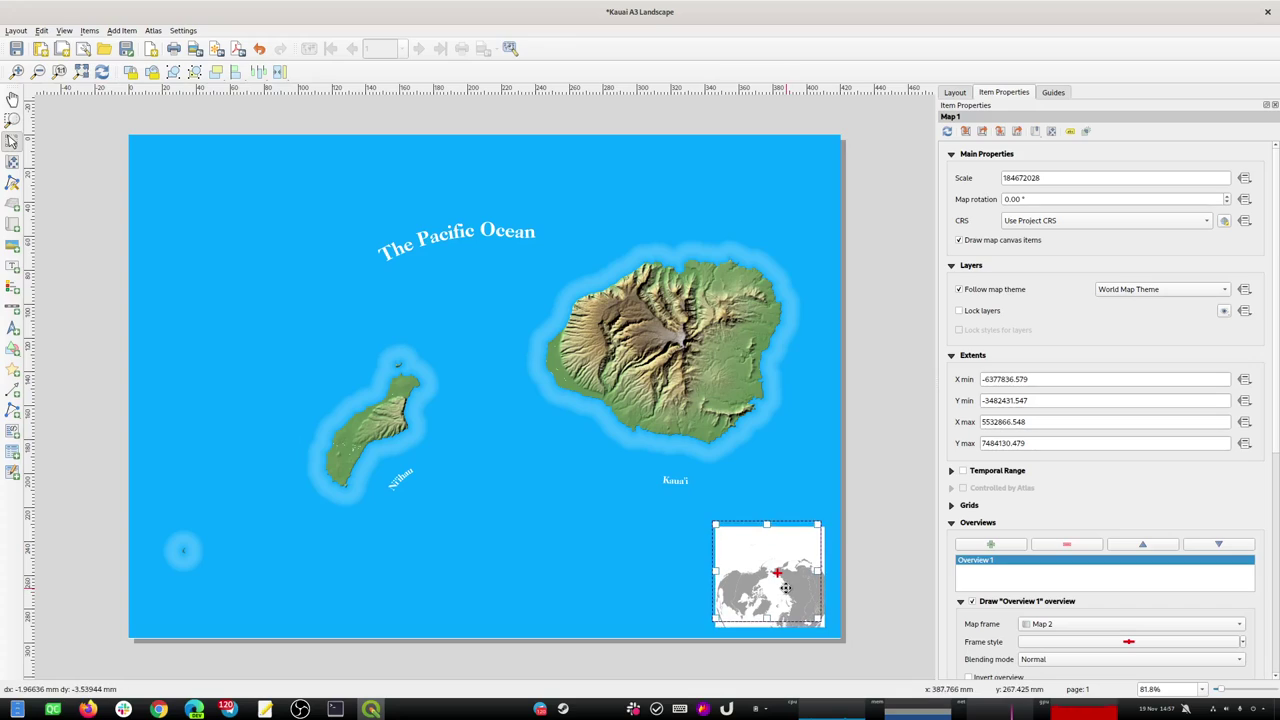
{"action": "key", "text": "c"}
{"action": "left_click_drag", "start_coordinate": [776, 583], "coordinate": [775, 573]}
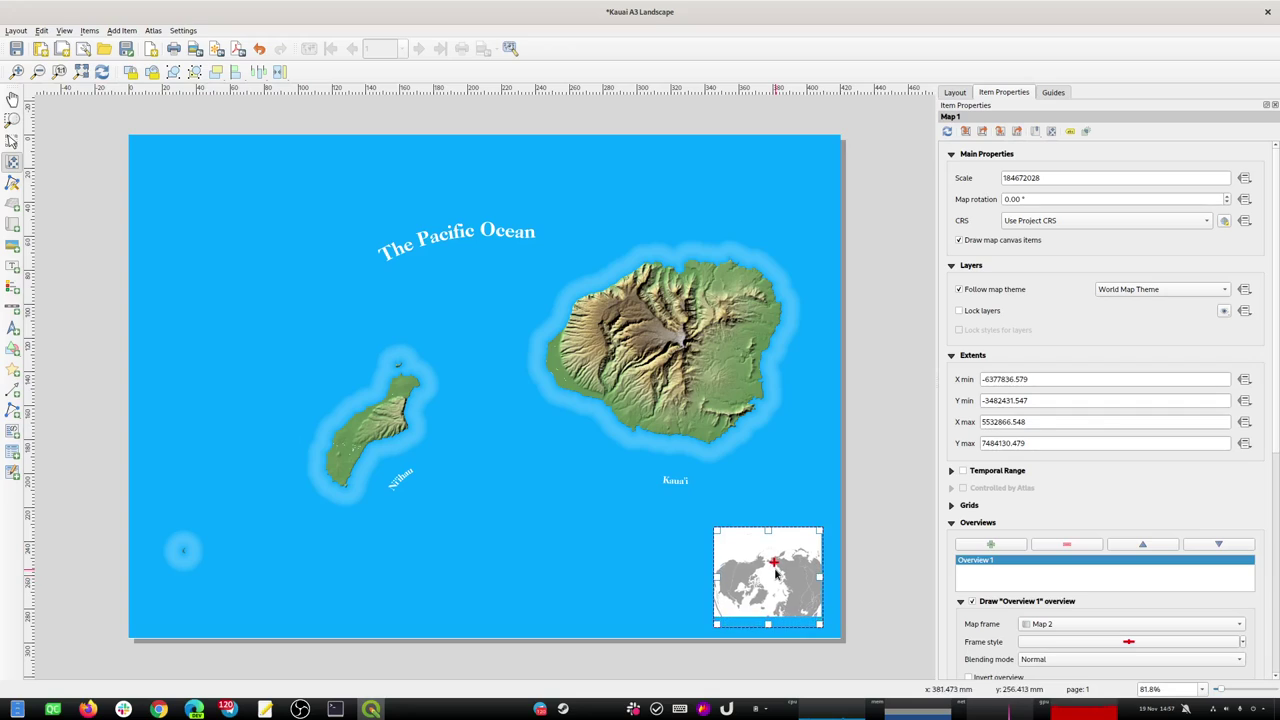
{"action": "left_click_drag", "start_coordinate": [715, 535], "coordinate": [716, 534]}
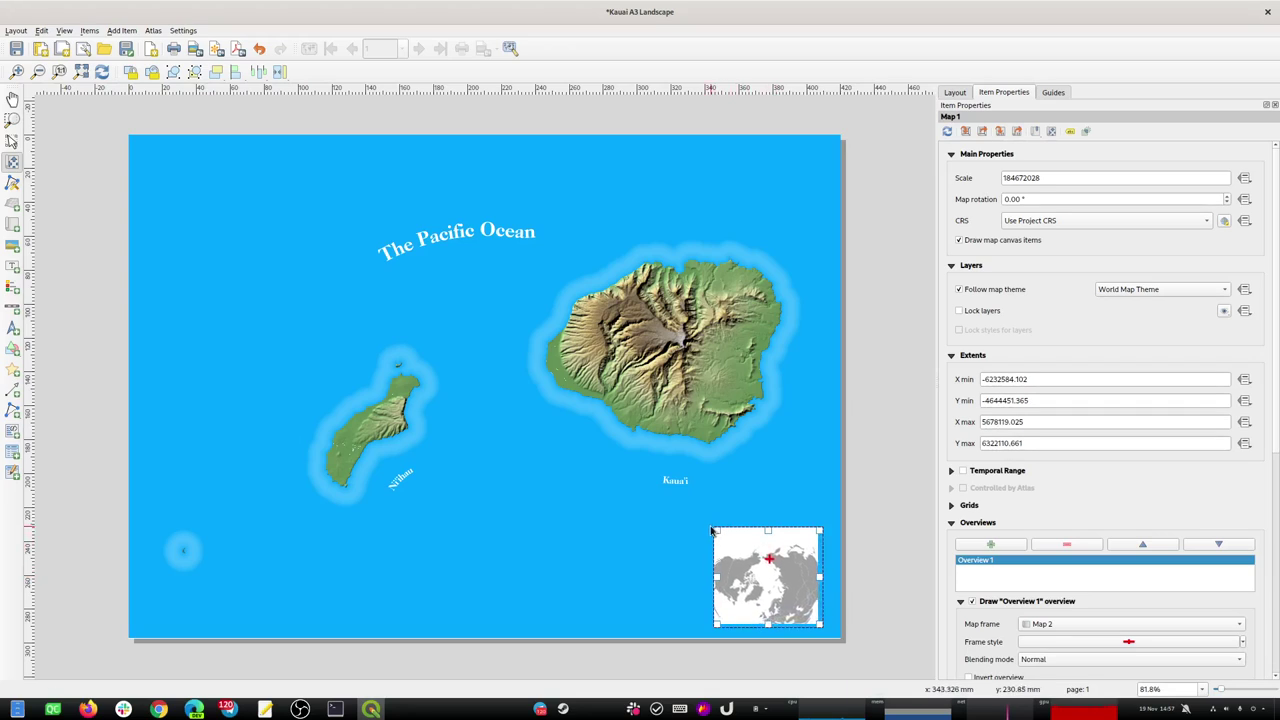
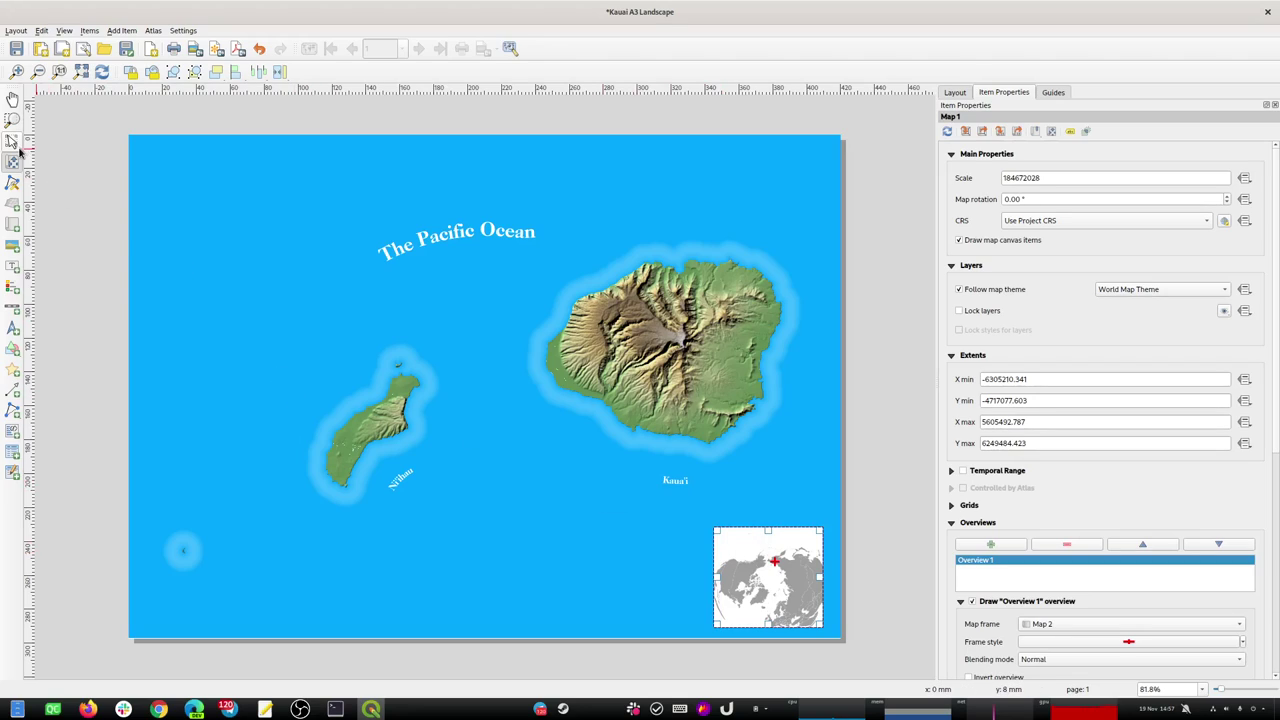
{"action": "left_click_drag", "start_coordinate": [791, 592], "coordinate": [785, 587]}
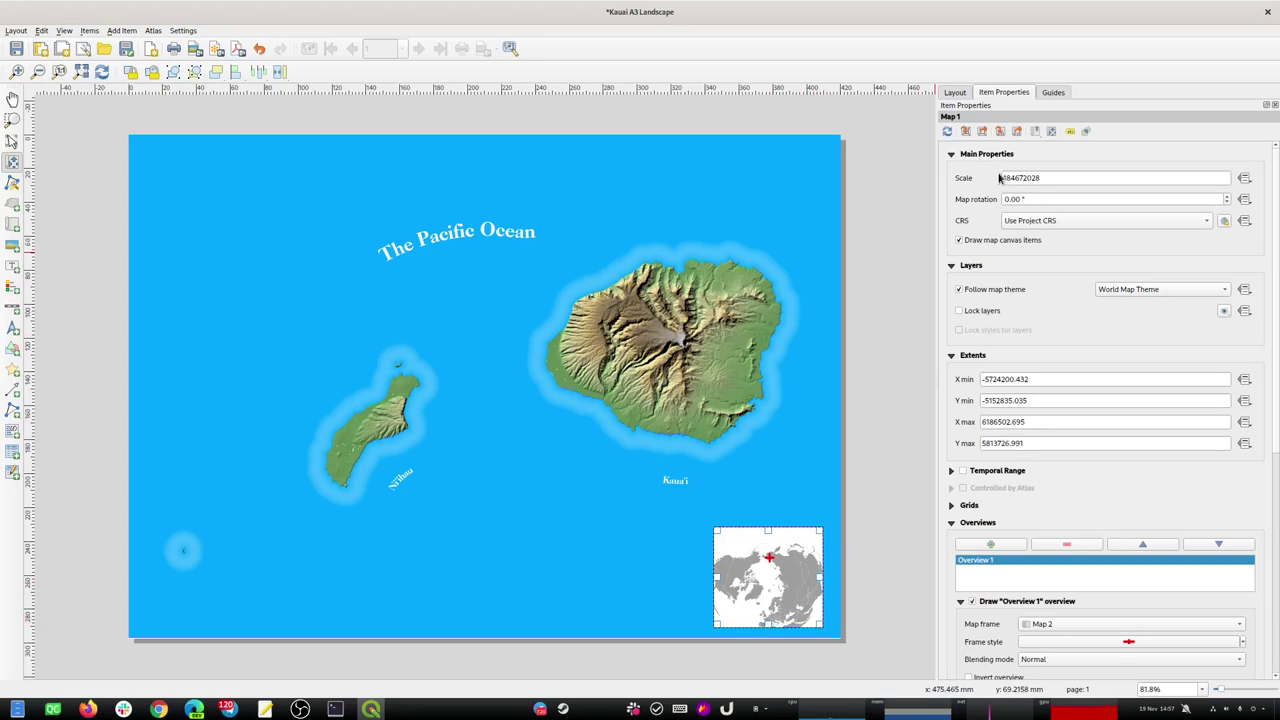
Try scales of 20000000 and 2000000 for the inset map.
{"action": "left_click_drag", "start_coordinate": [1049, 177], "coordinate": [1007, 174]}
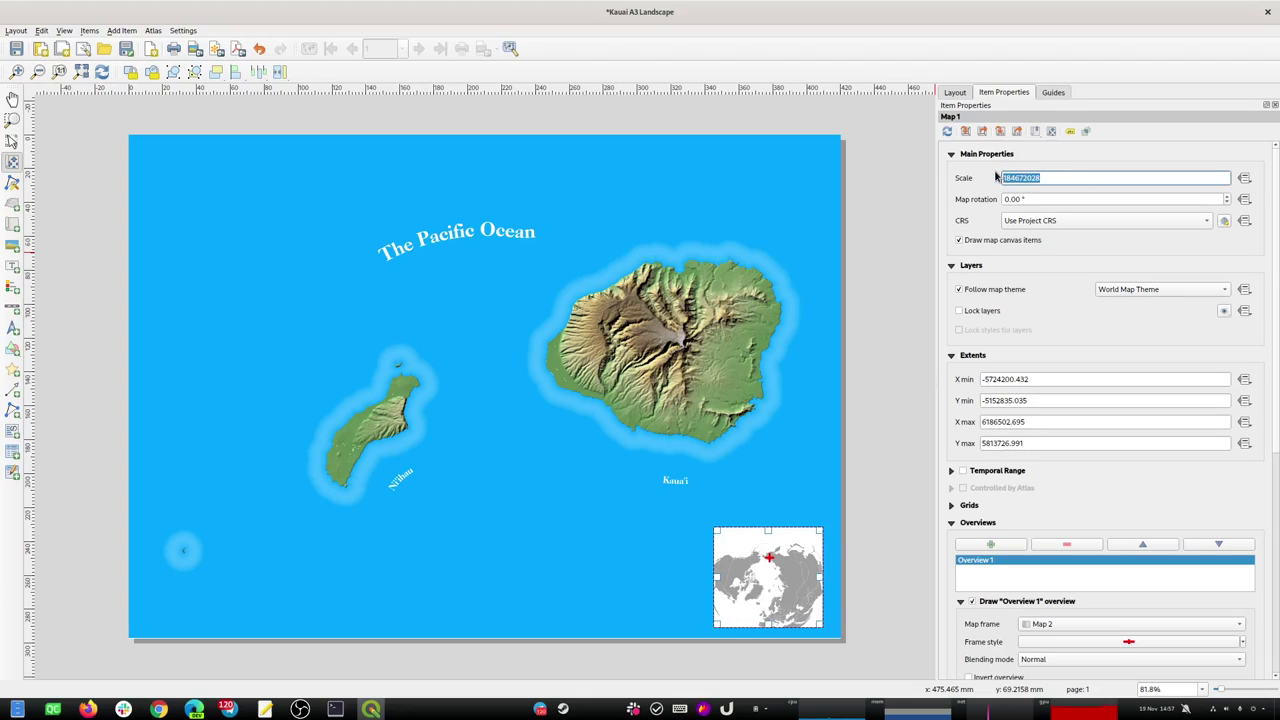
{"action": "type", "text": "20000000"}
{"action": "key", "text": "Return"}
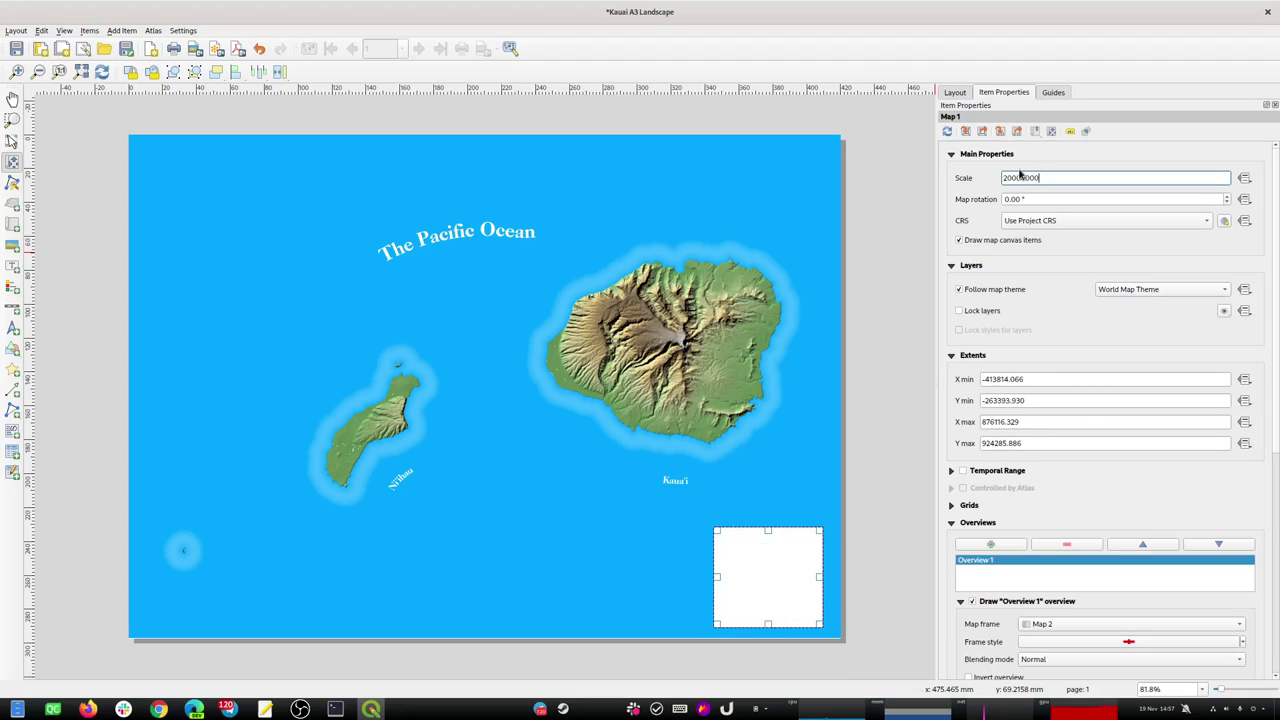
{"action": "key", "text": "Return"}
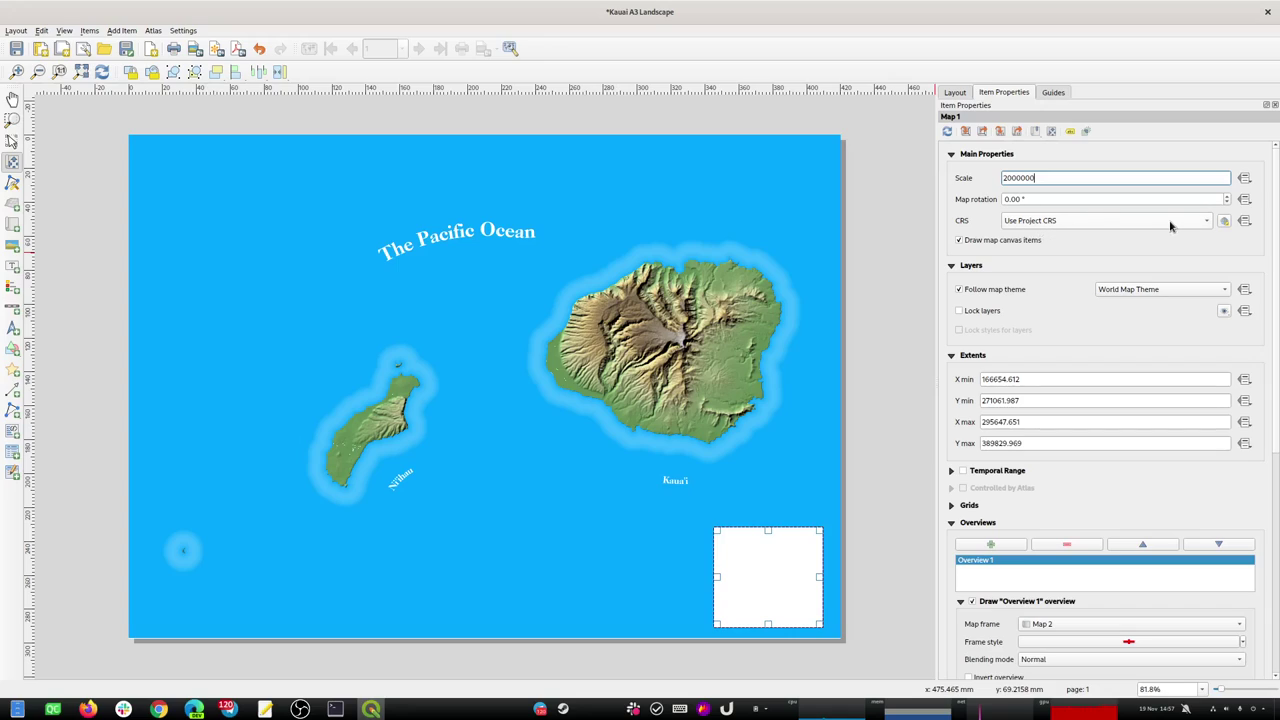
Assign the user-defined Orthographic North - Hawaii (USER:100000) CRS to the inset map in place of the project CRS.
{"action": "left_click", "coordinate": [1202, 222]}
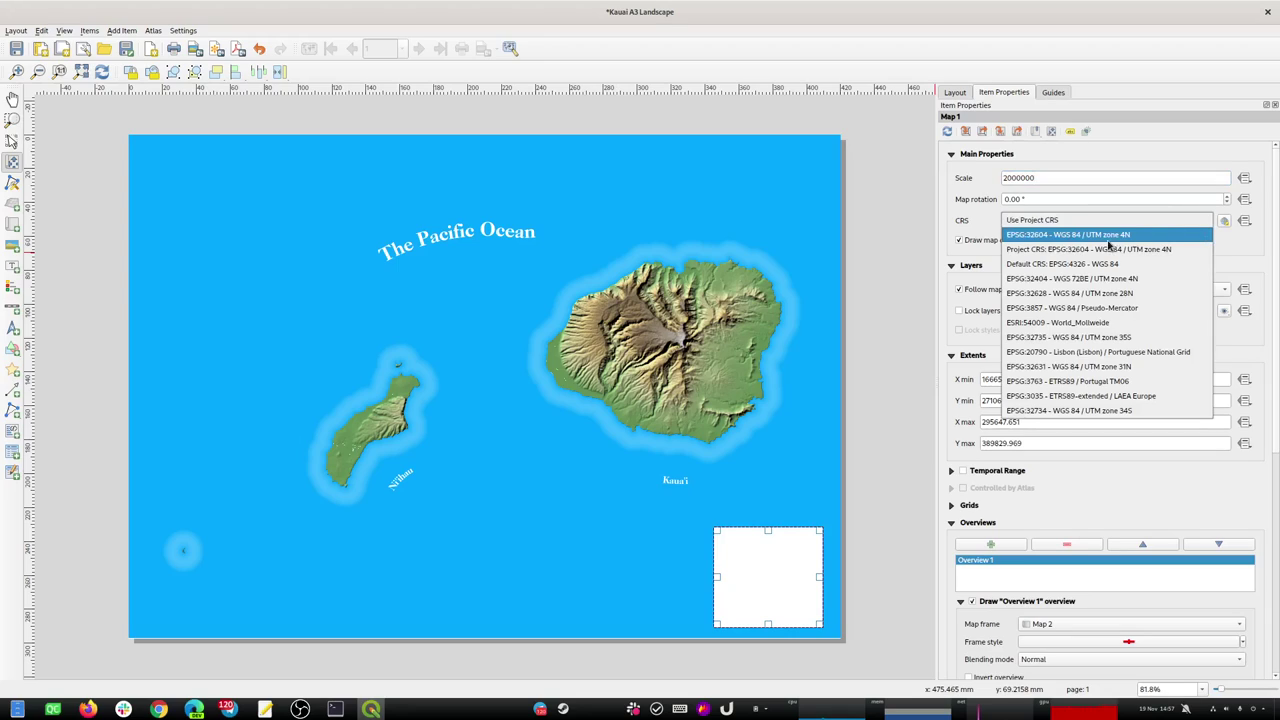
{"action": "left_click", "coordinate": [1227, 223]}
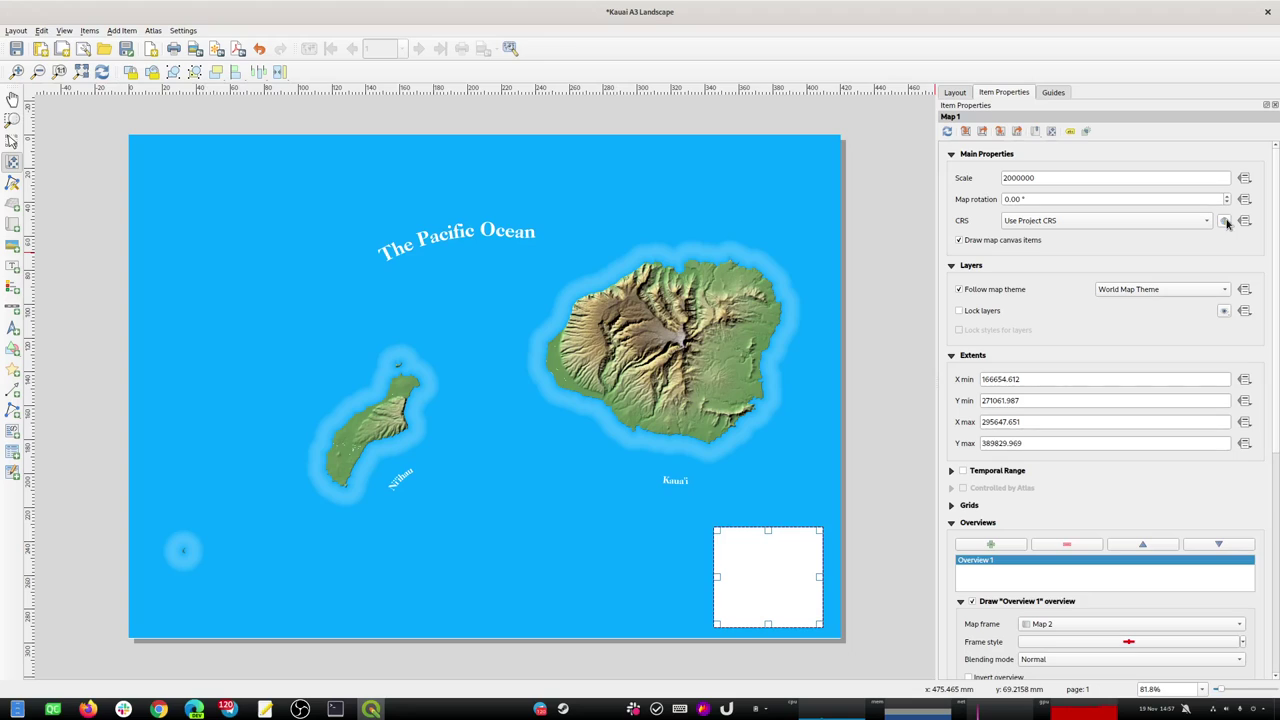
{"action": "left_click", "coordinate": [1226, 222]}
{"action": "left_click", "coordinate": [455, 97]}
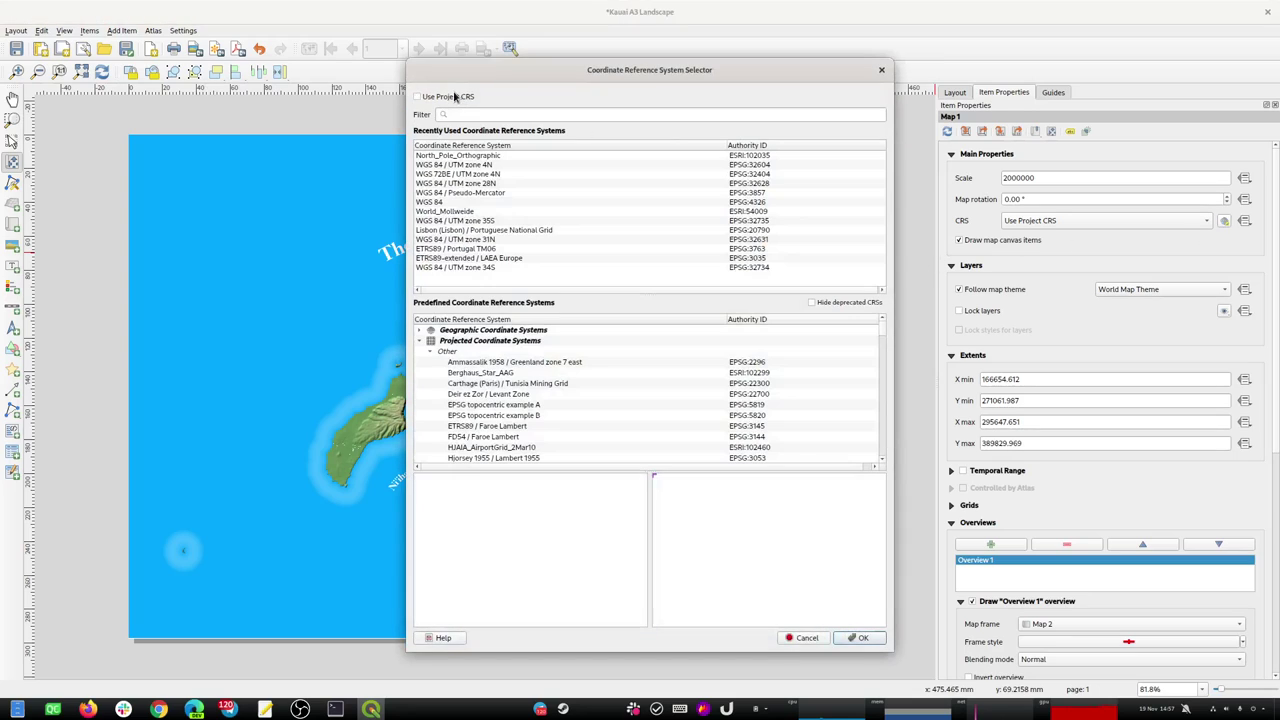
{"action": "left_click_drag", "start_coordinate": [882, 331], "coordinate": [880, 492]}
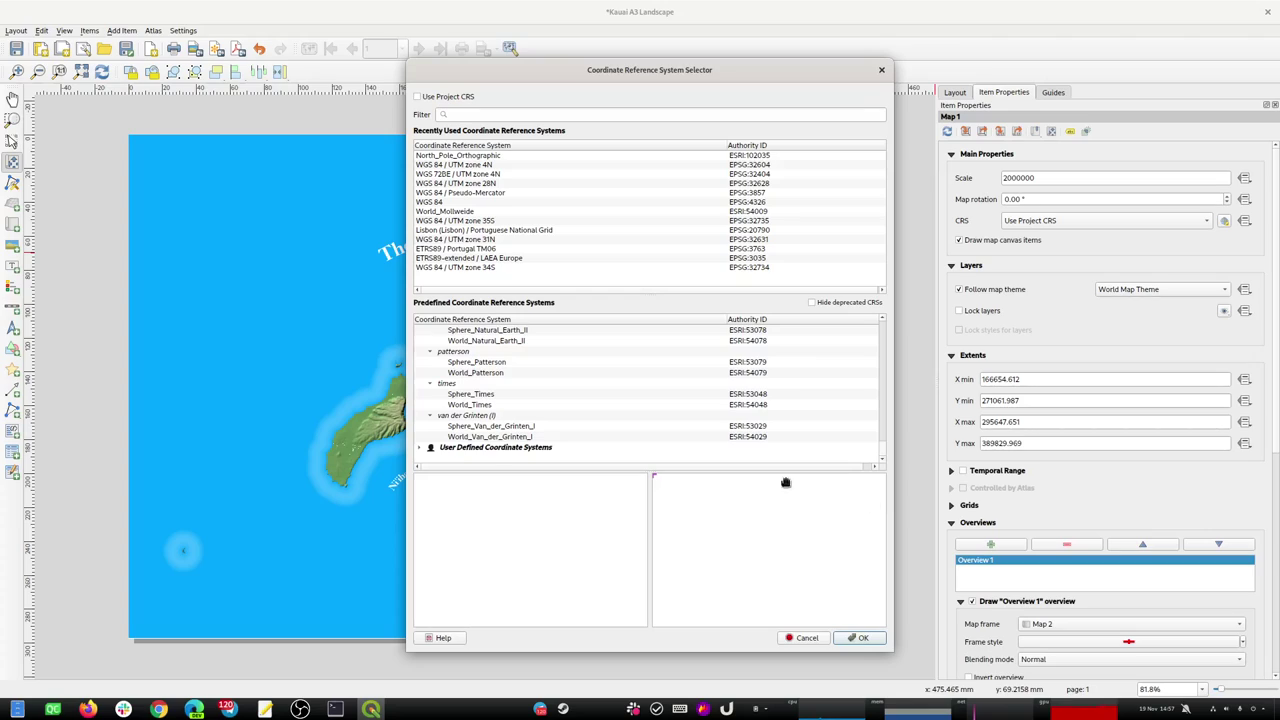
{"action": "left_click", "coordinate": [420, 449]}
{"action": "left_click", "coordinate": [490, 460]}
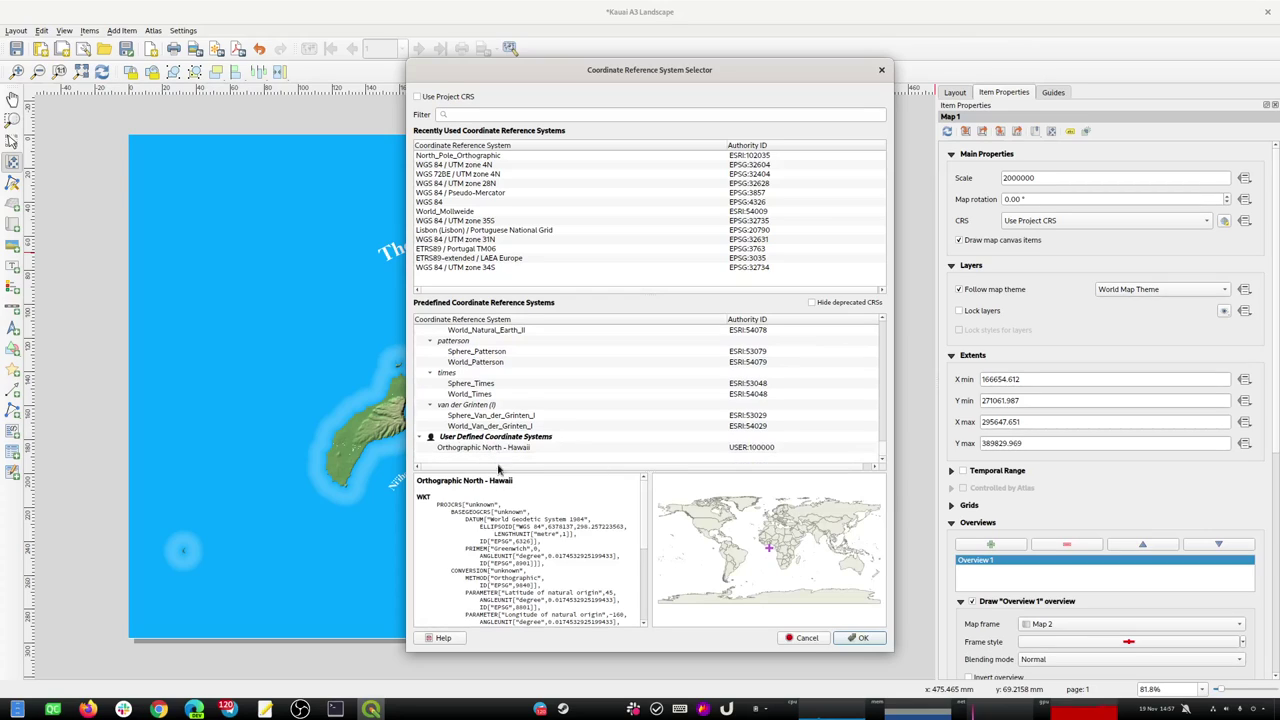
{"action": "left_click", "coordinate": [492, 450]}
{"action": "left_click", "coordinate": [858, 639]}
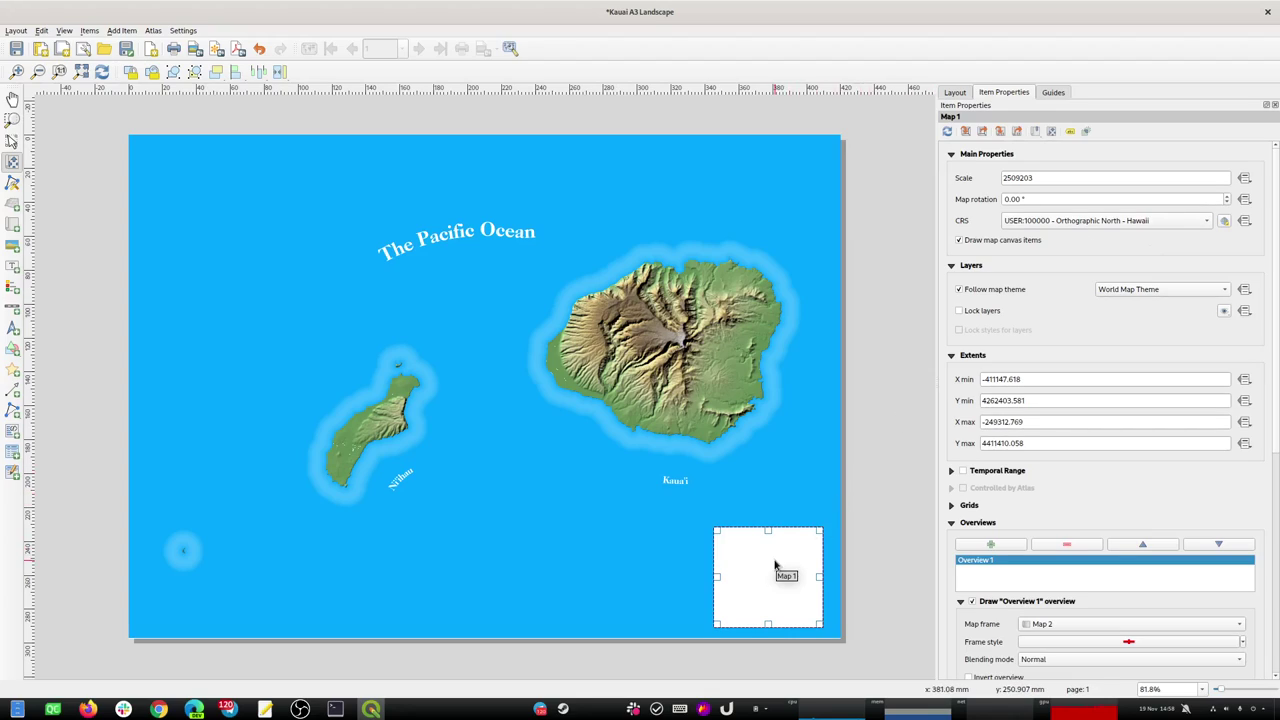
Zoom the inset map's content to a scale of about 321177961 and move the whole globe to the centre of its frame.
{"action": "scroll", "coordinate": [774, 566], "scroll_direction": "up", "scroll_amount": 2}
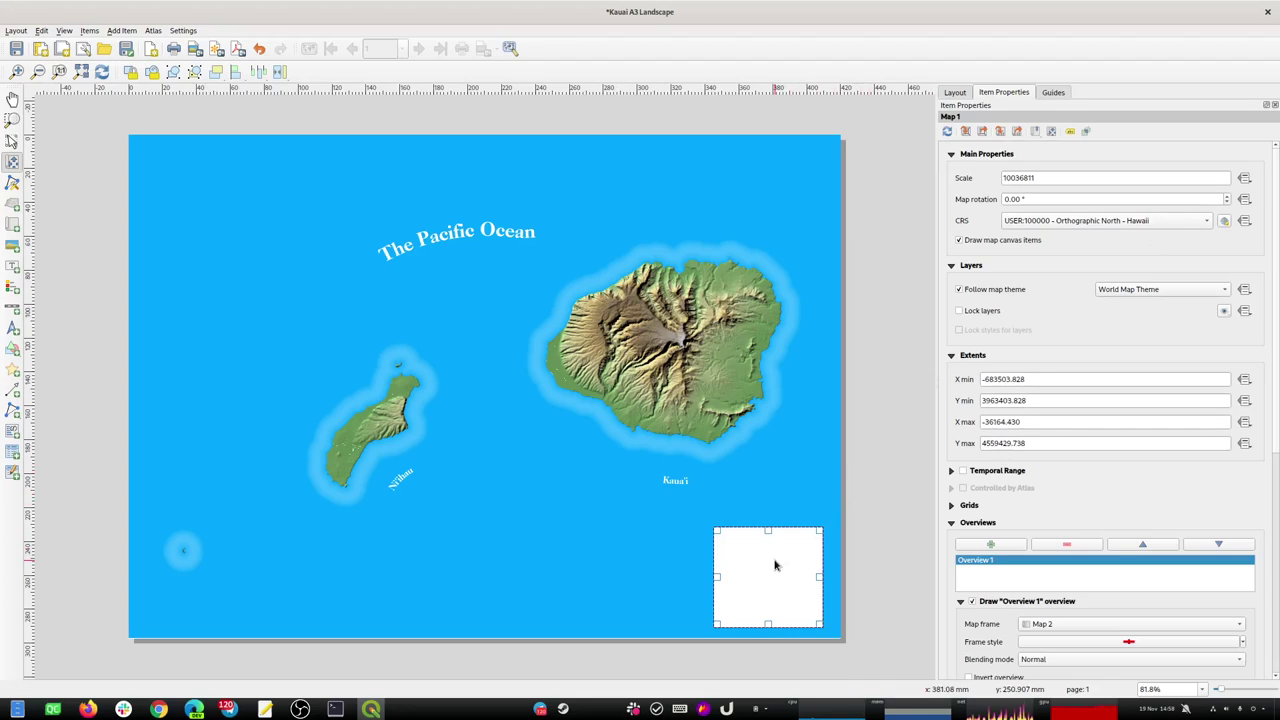
{"action": "scroll", "coordinate": [774, 566], "scroll_direction": "up", "scroll_amount": 1}
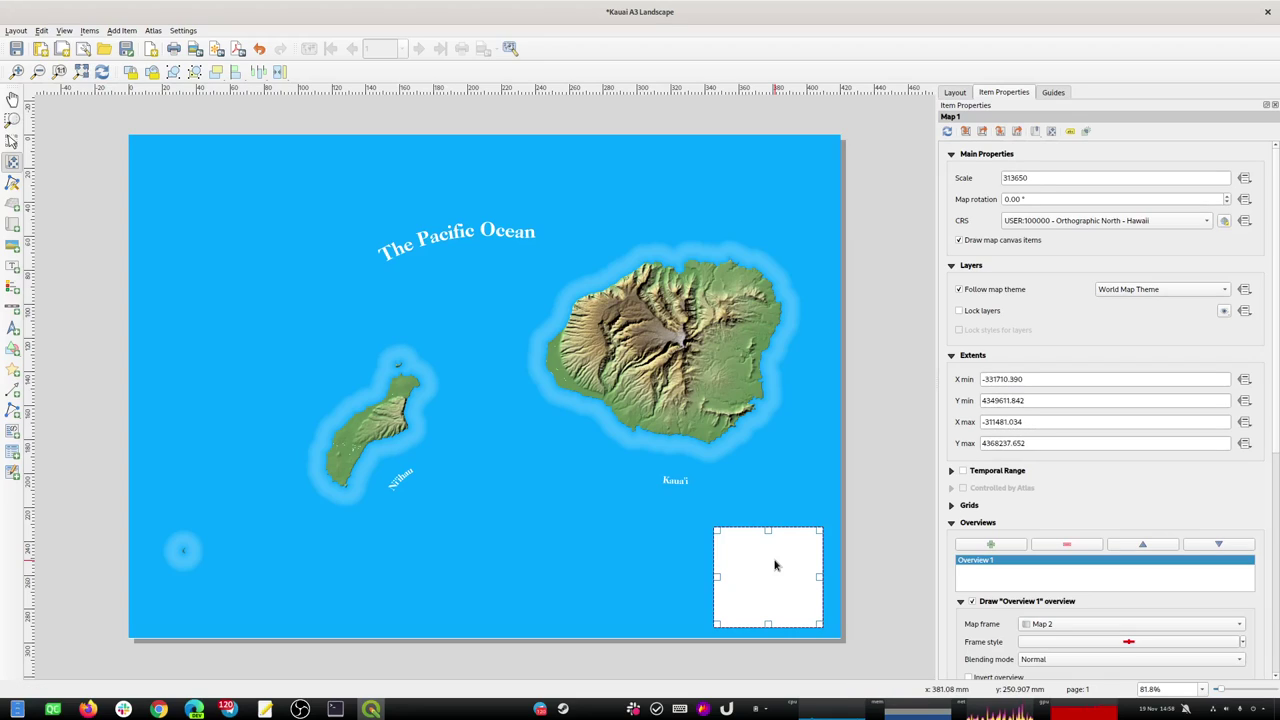
{"action": "scroll", "coordinate": [774, 566], "scroll_direction": "down", "scroll_amount": 7}
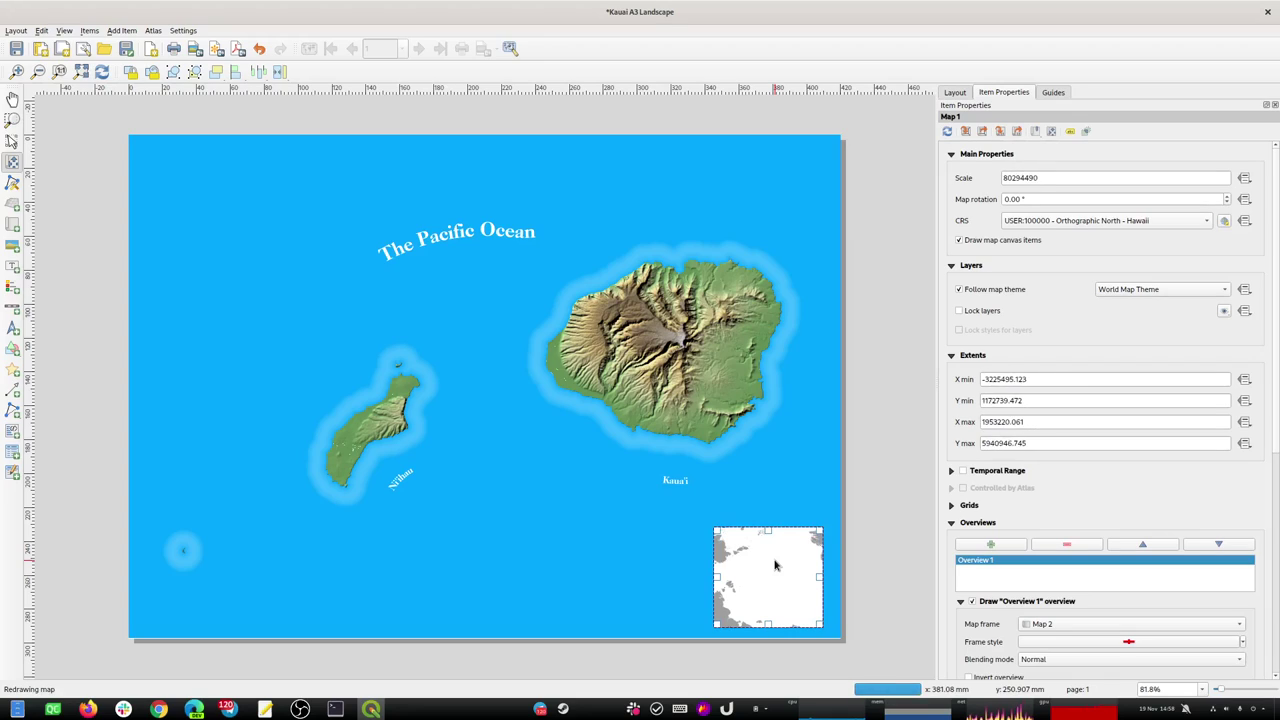
{"action": "scroll", "coordinate": [774, 566], "scroll_direction": "down", "scroll_amount": 3}
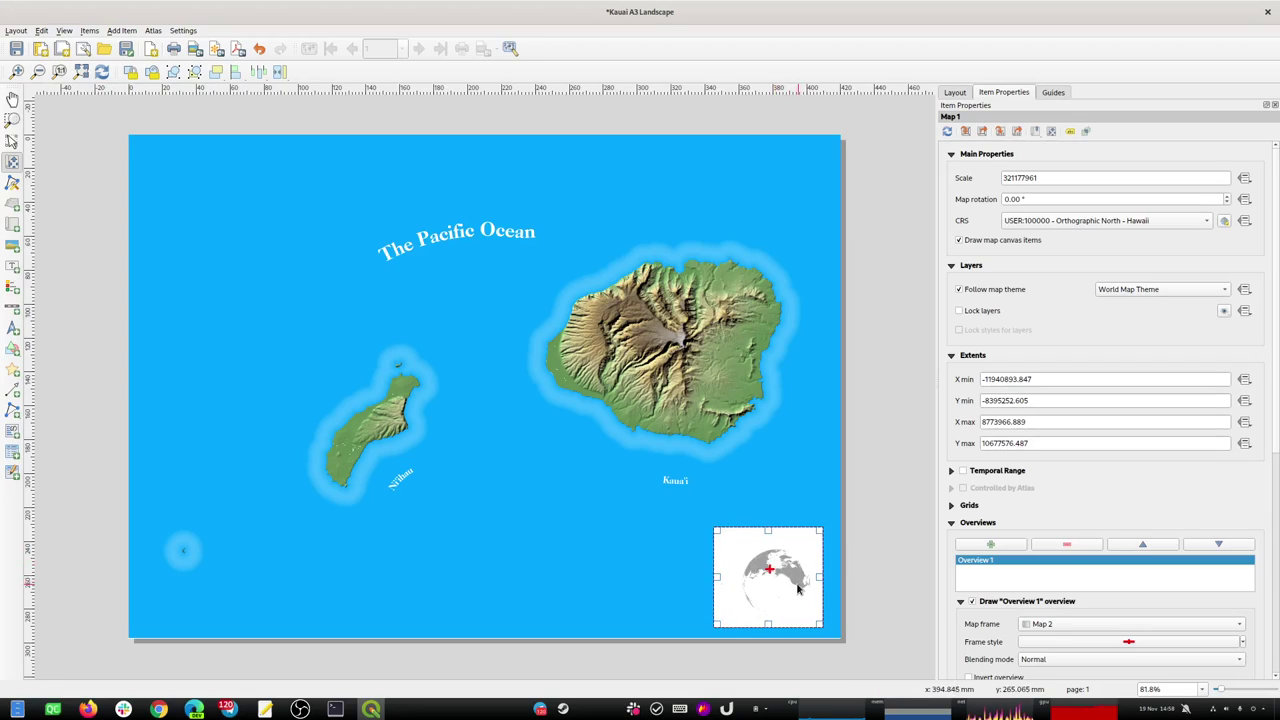
{"action": "left_click_drag", "start_coordinate": [795, 590], "coordinate": [788, 582]}
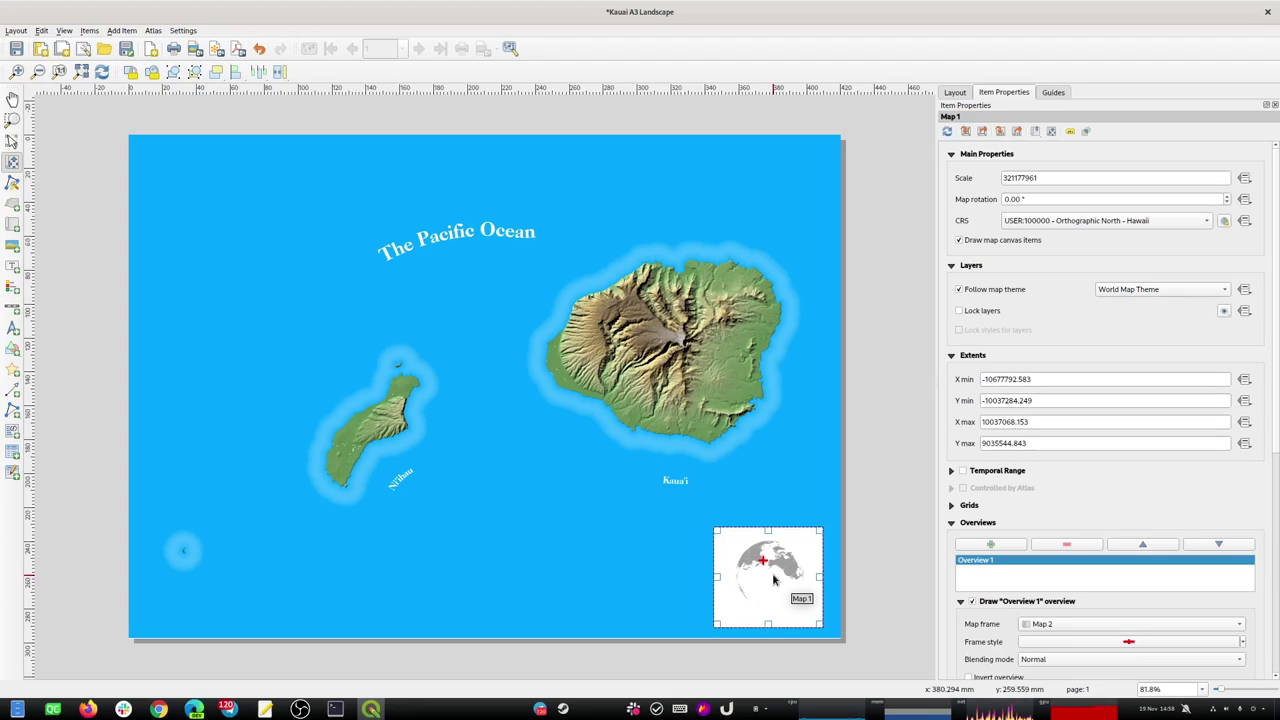
{"action": "left_click_drag", "start_coordinate": [773, 581], "coordinate": [755, 562]}
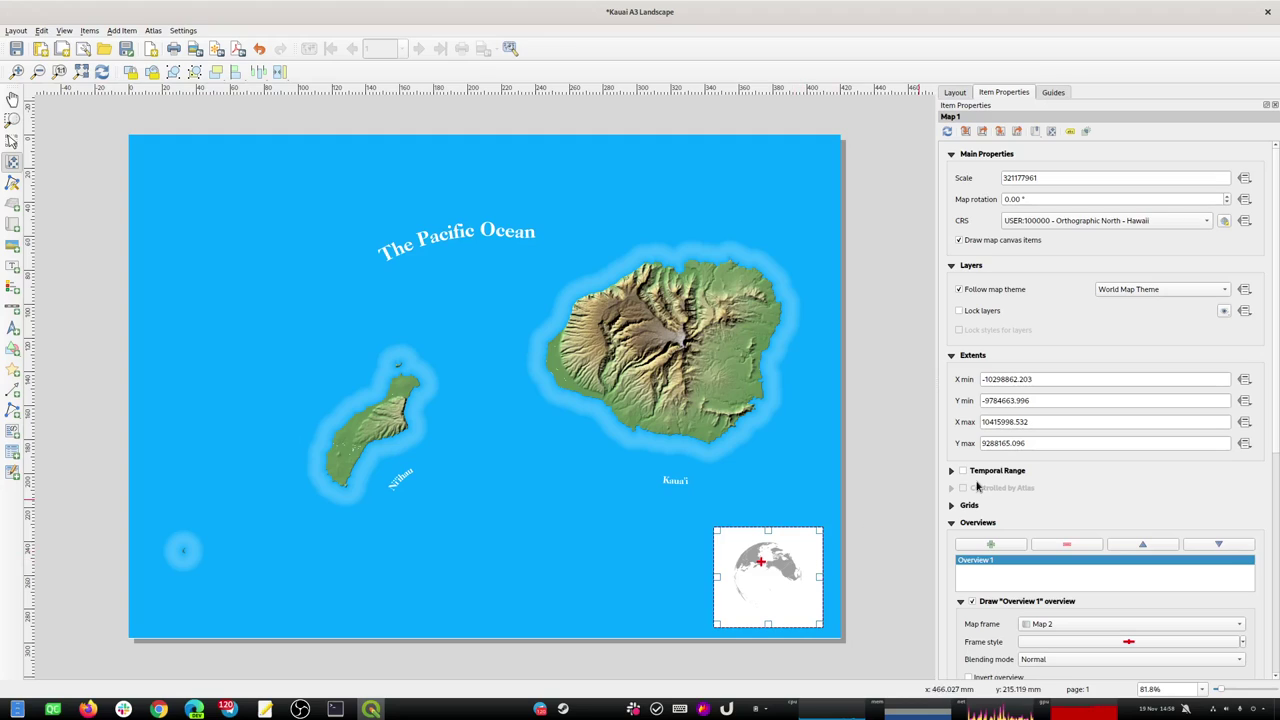
Turn off the inset map's background and draw a circular ellipse shape covering the globe.
{"action": "scroll", "coordinate": [1100, 445], "scroll_direction": "down", "scroll_amount": 8}
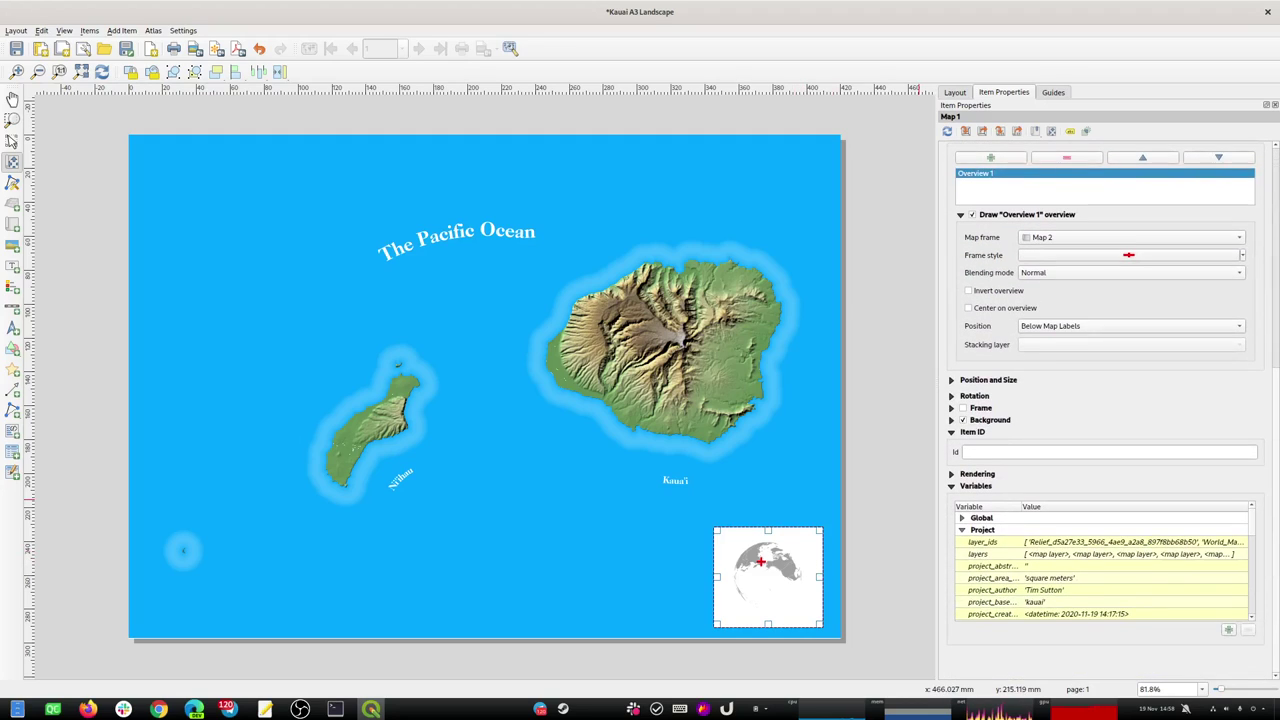
{"action": "left_click", "coordinate": [963, 420]}
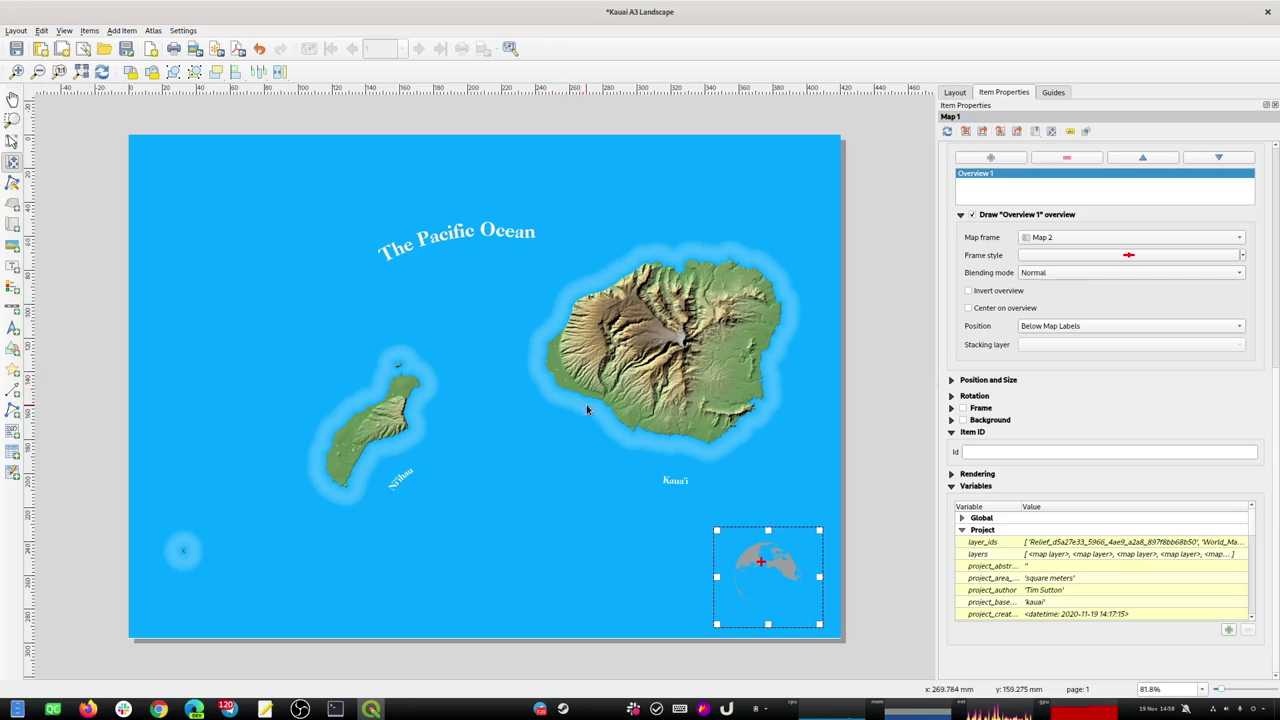
{"action": "left_click", "coordinate": [12, 347]}
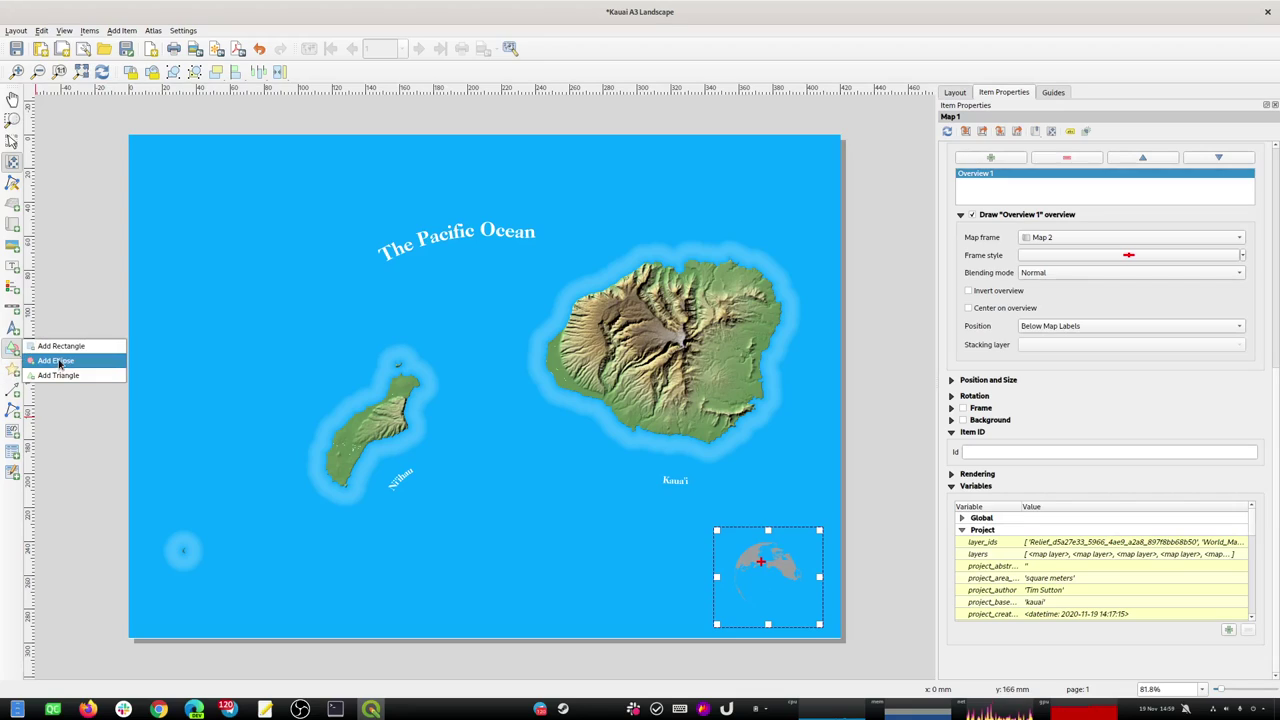
{"action": "left_click", "coordinate": [58, 362]}
{"action": "left_click_drag", "start_coordinate": [715, 530], "coordinate": [777, 590]}
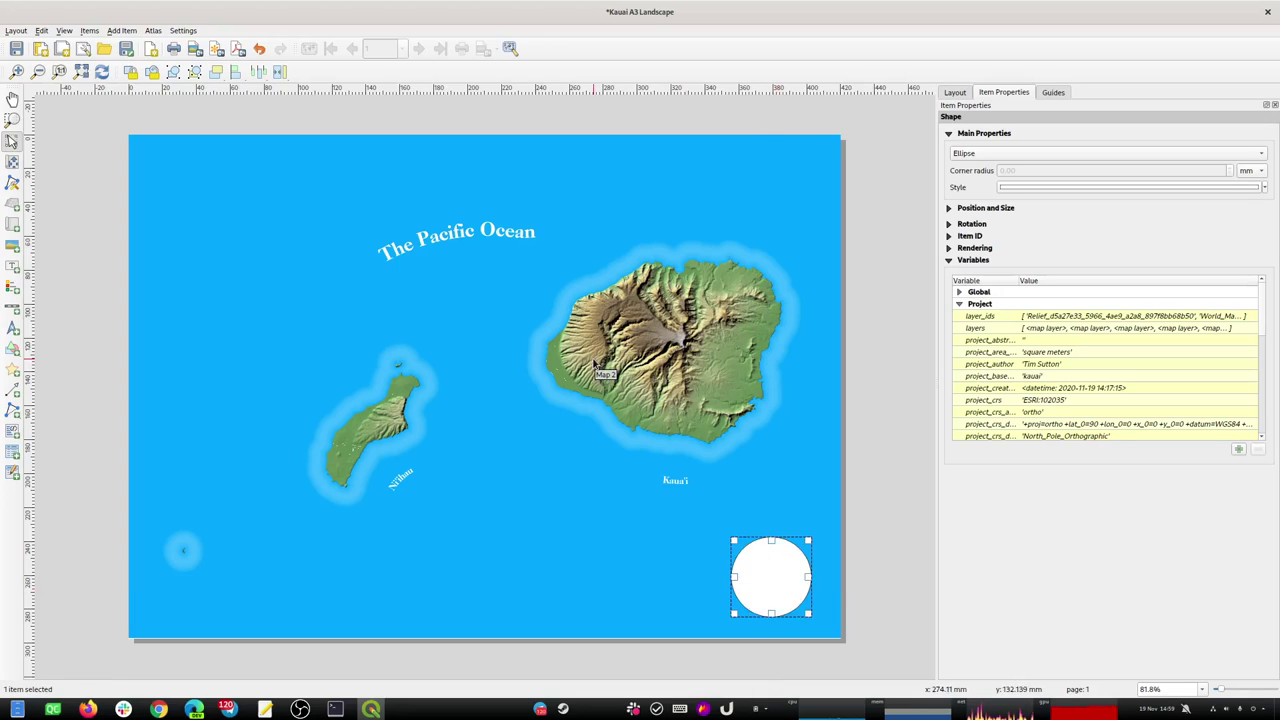
Lower the white circle behind the inset map, shrinking it slightly and nudging the map to fit the globe's outline.
{"action": "left_click", "coordinate": [218, 73]}
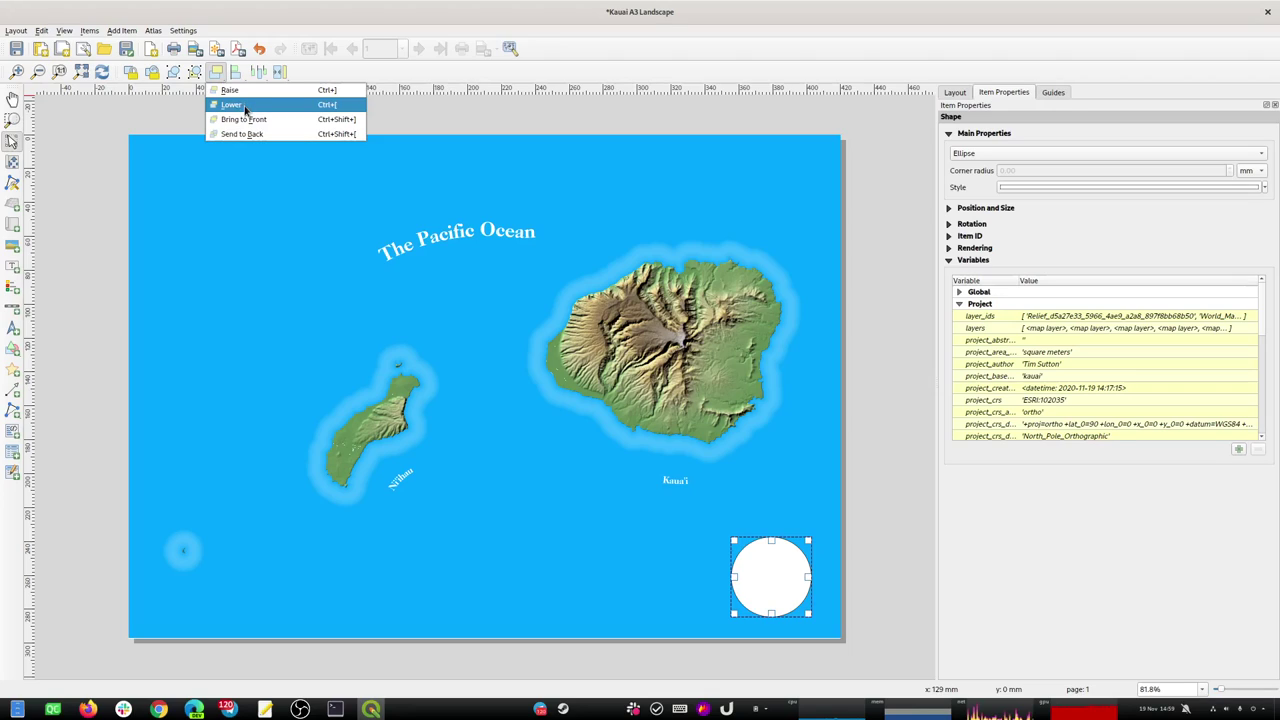
{"action": "left_click", "coordinate": [237, 105]}
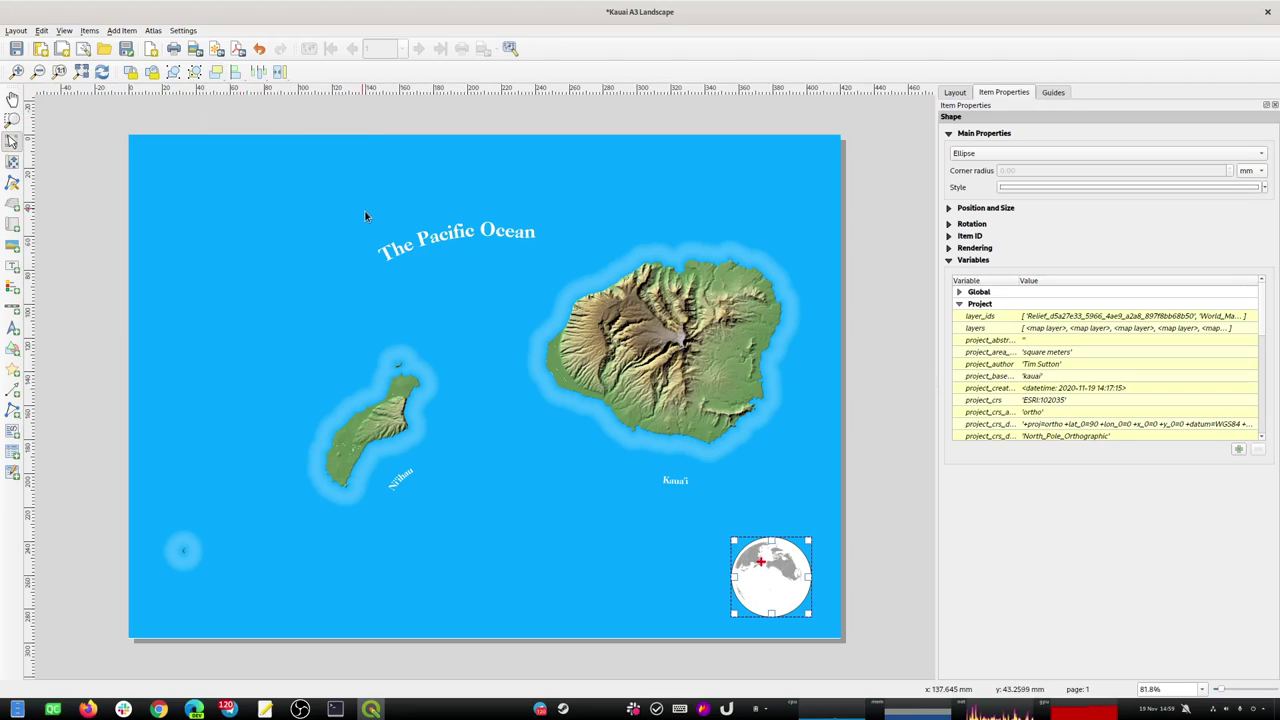
{"action": "left_click_drag", "start_coordinate": [807, 612], "coordinate": [801, 604]}
{"action": "left_click", "coordinate": [788, 599]}
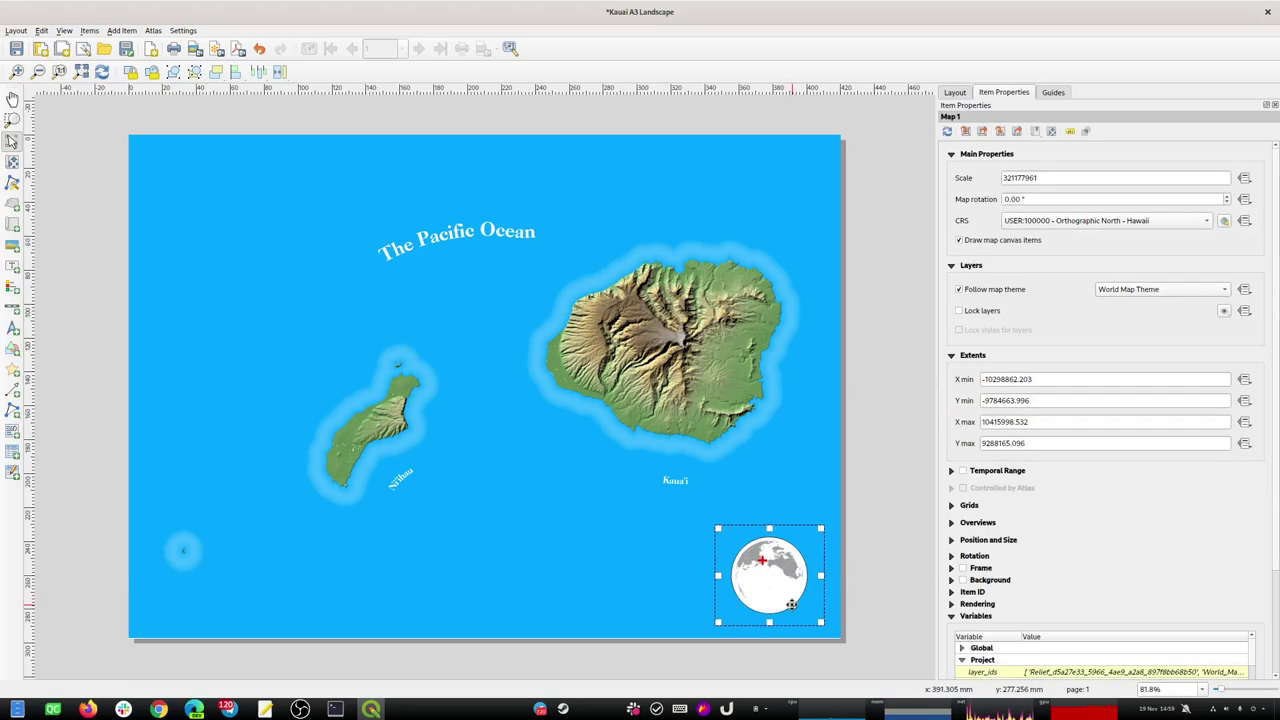
Move the inset map aside, shrink the white circle slightly and place the globe back over it.
{"action": "left_click_drag", "start_coordinate": [788, 600], "coordinate": [745, 590]}
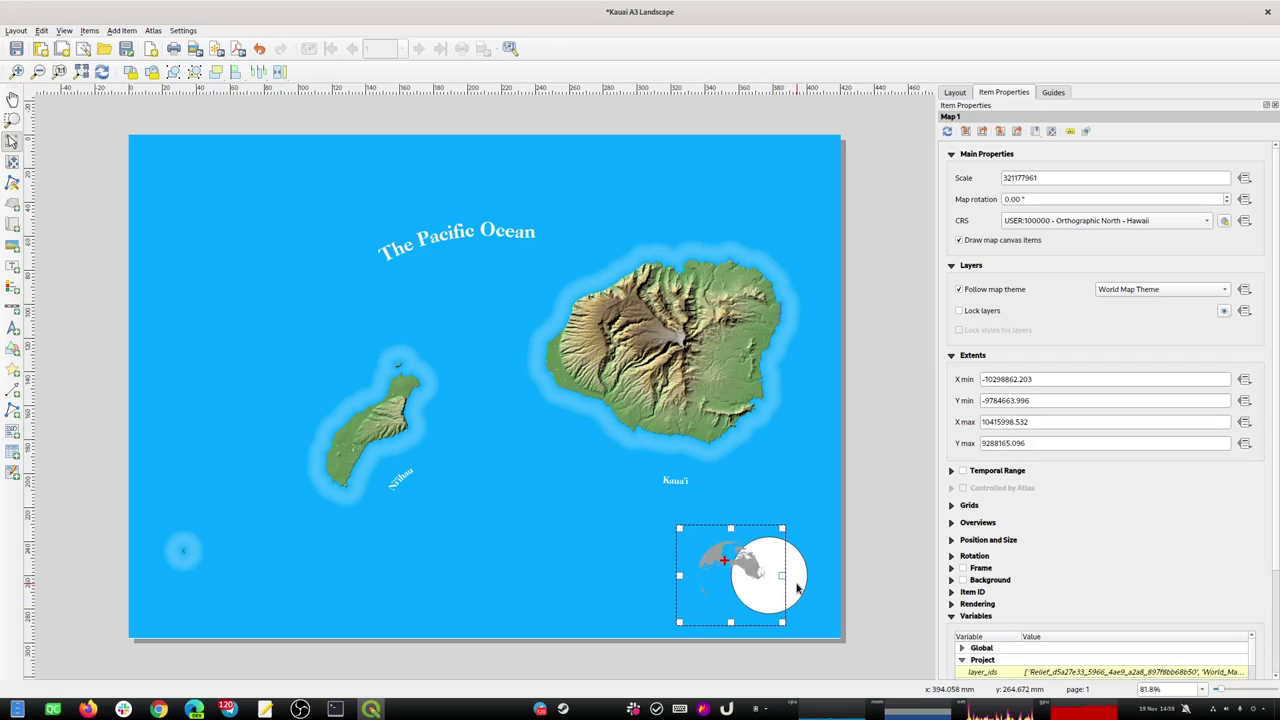
{"action": "left_click_drag", "start_coordinate": [752, 567], "coordinate": [790, 567]}
{"action": "key", "text": "Left"}
{"action": "key", "text": "Up"}
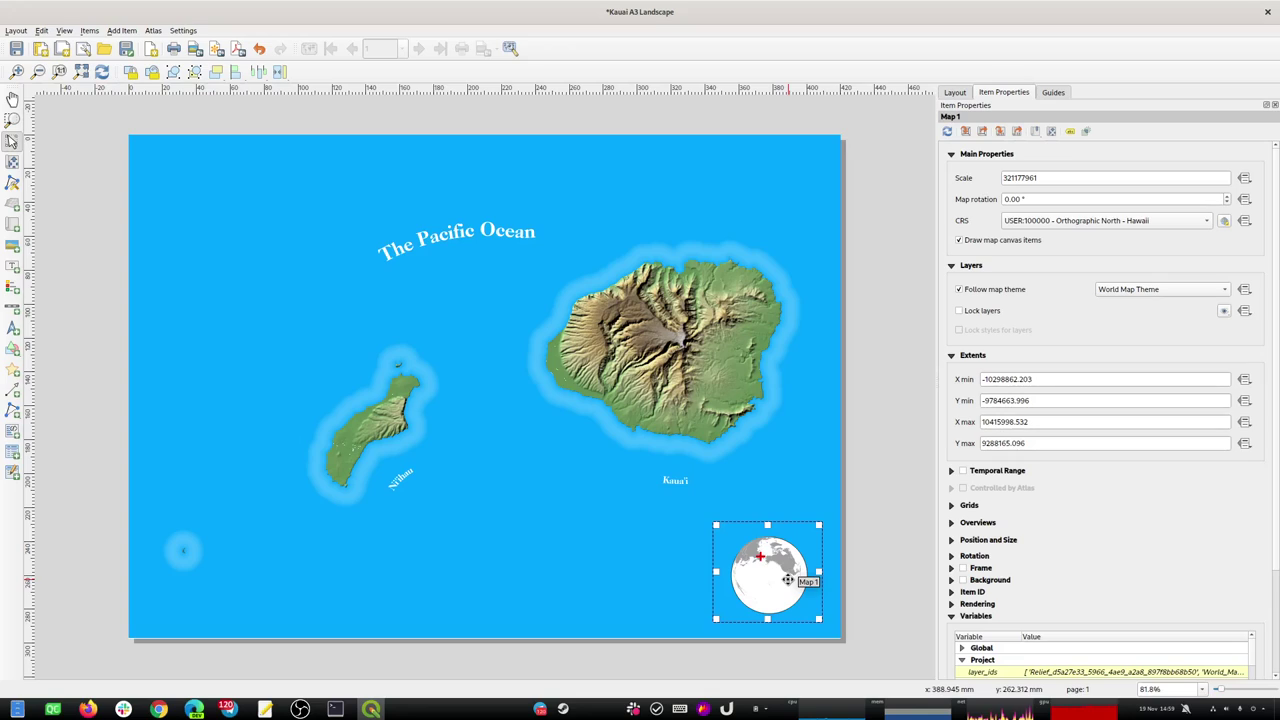
{"action": "left_click_drag", "start_coordinate": [747, 555], "coordinate": [682, 560]}
{"action": "left_click", "coordinate": [771, 580]}
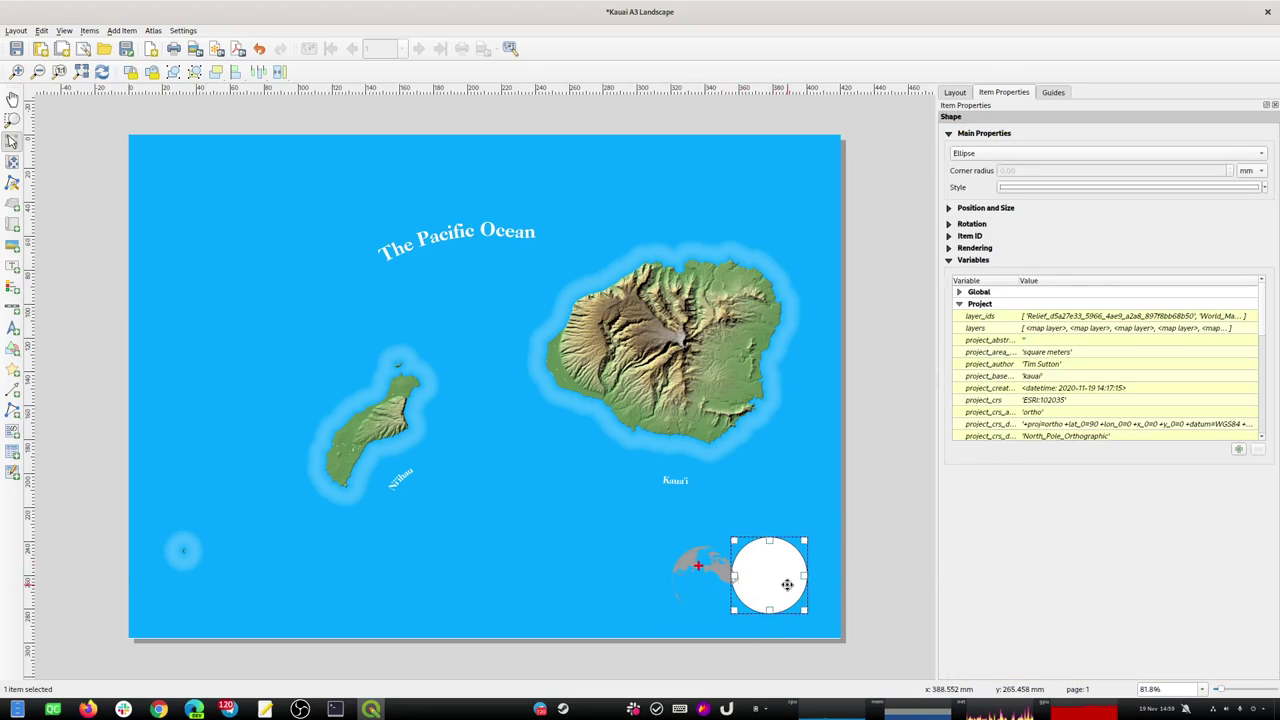
{"action": "left_click_drag", "start_coordinate": [803, 609], "coordinate": [801, 606]}
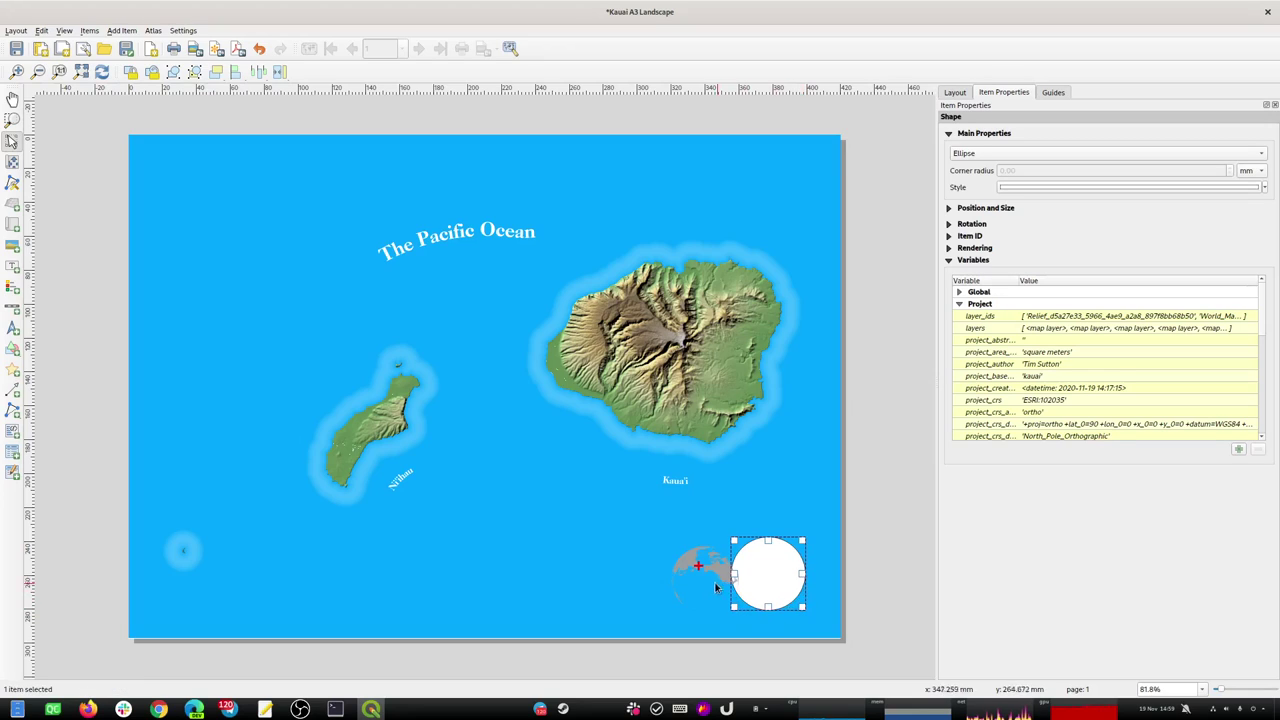
{"action": "left_click", "coordinate": [691, 556]}
{"action": "left_click_drag", "start_coordinate": [691, 556], "coordinate": [755, 554]}
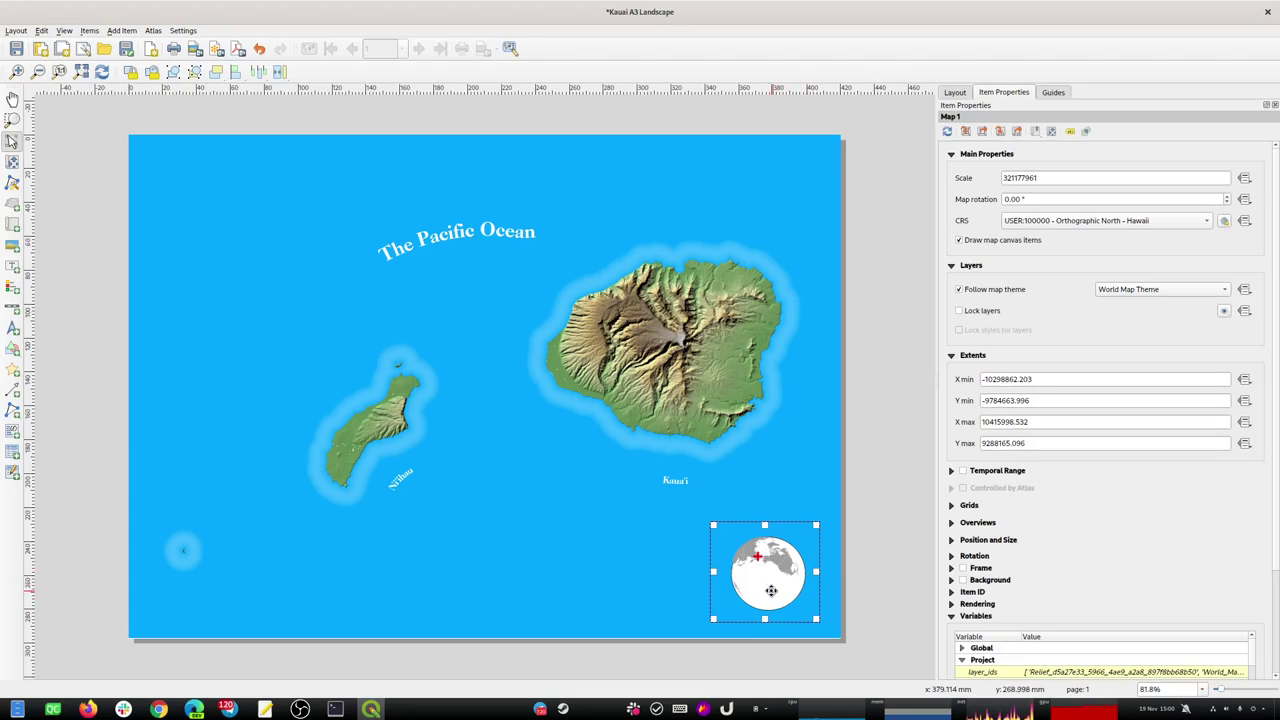
Move the inset map clear of the white circle and set the circle's simple fill stroke style to No Pen.
{"action": "left_click_drag", "start_coordinate": [778, 570], "coordinate": [653, 570]}
{"action": "left_click", "coordinate": [752, 571]}
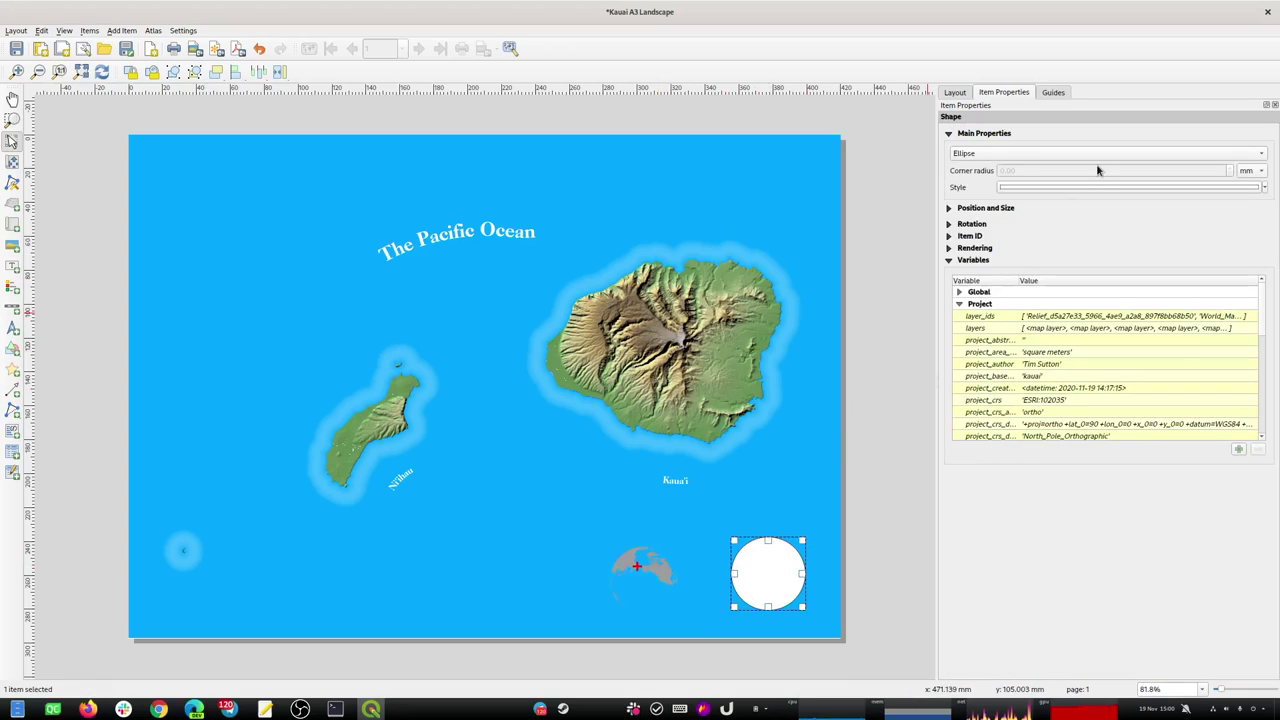
{"action": "left_click", "coordinate": [1059, 188]}
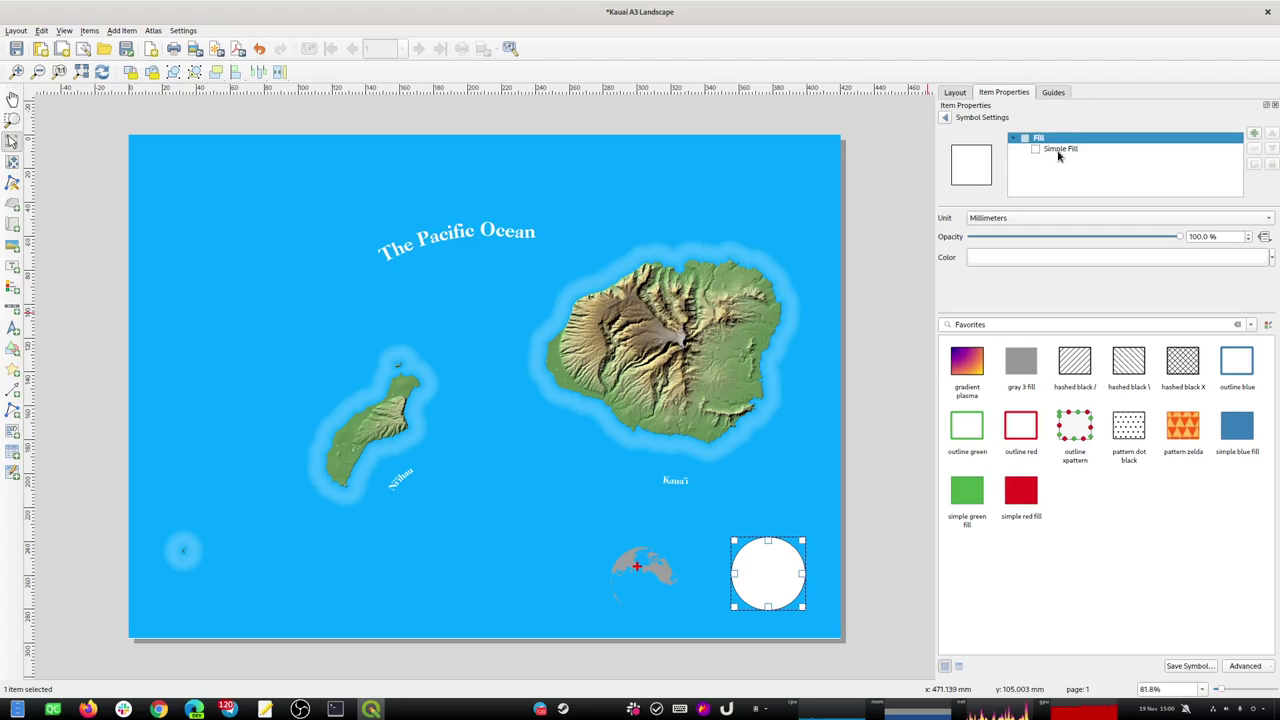
{"action": "left_click", "coordinate": [1058, 149]}
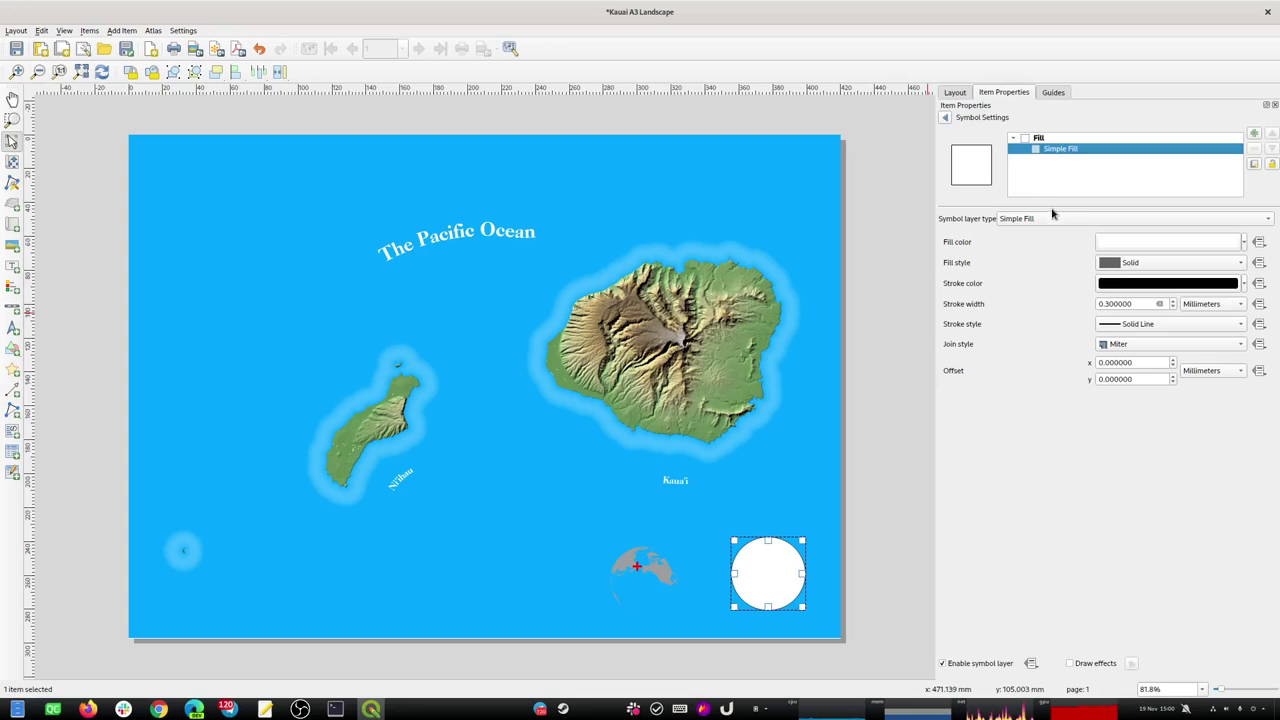
{"action": "left_click", "coordinate": [1148, 326]}
{"action": "left_click", "coordinate": [1127, 324]}
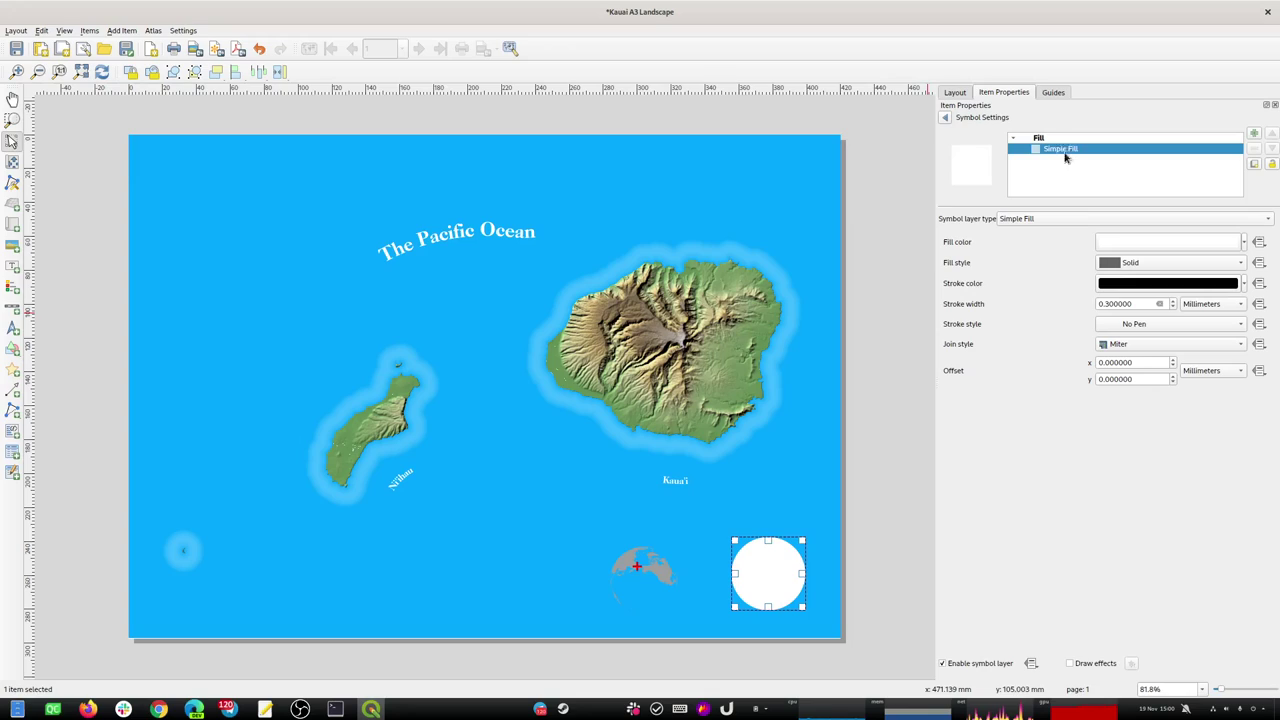
Set the circle's fill color to light blue #7dd4ff.
{"action": "left_click", "coordinate": [1137, 244]}
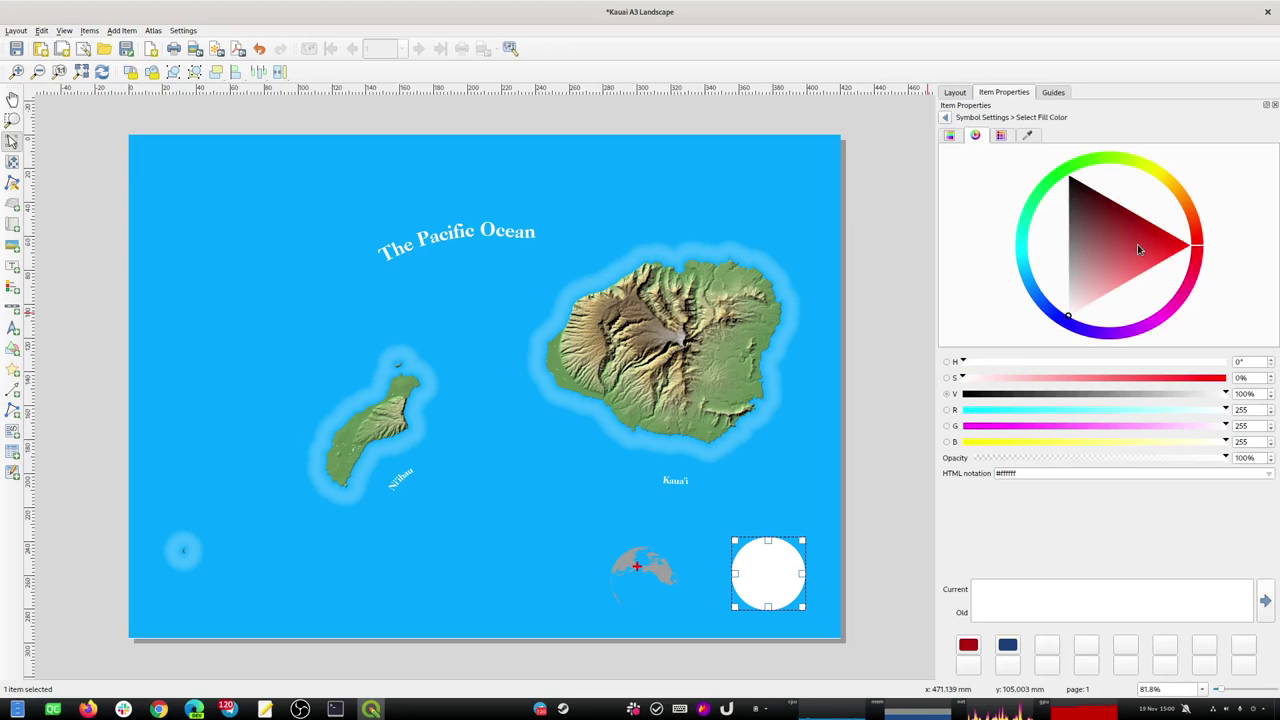
{"action": "left_click", "coordinate": [1074, 305]}
{"action": "mouse_move", "coordinate": [1047, 309]}
{"action": "left_mouse_down"}
{"action": "mouse_move", "coordinate": [1030, 250]}
{"action": "mouse_move", "coordinate": [1065, 216]}
{"action": "left_mouse_up"}
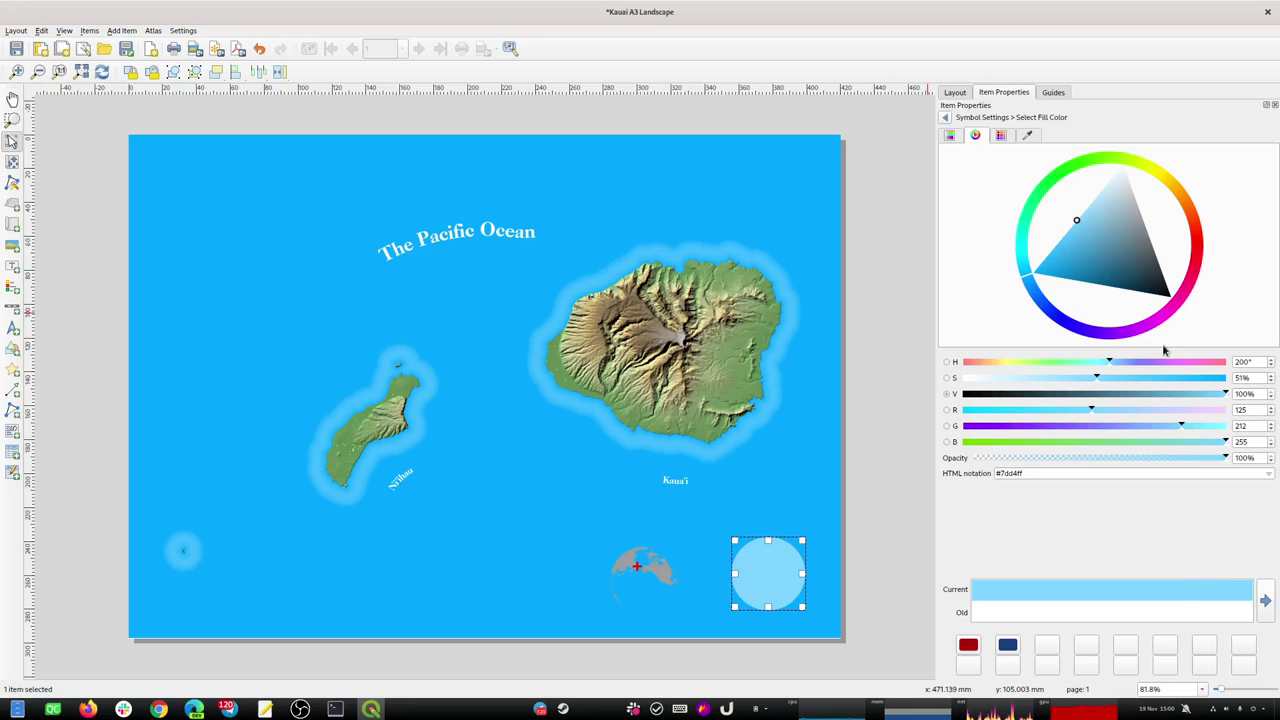
{"action": "left_click", "coordinate": [945, 117]}
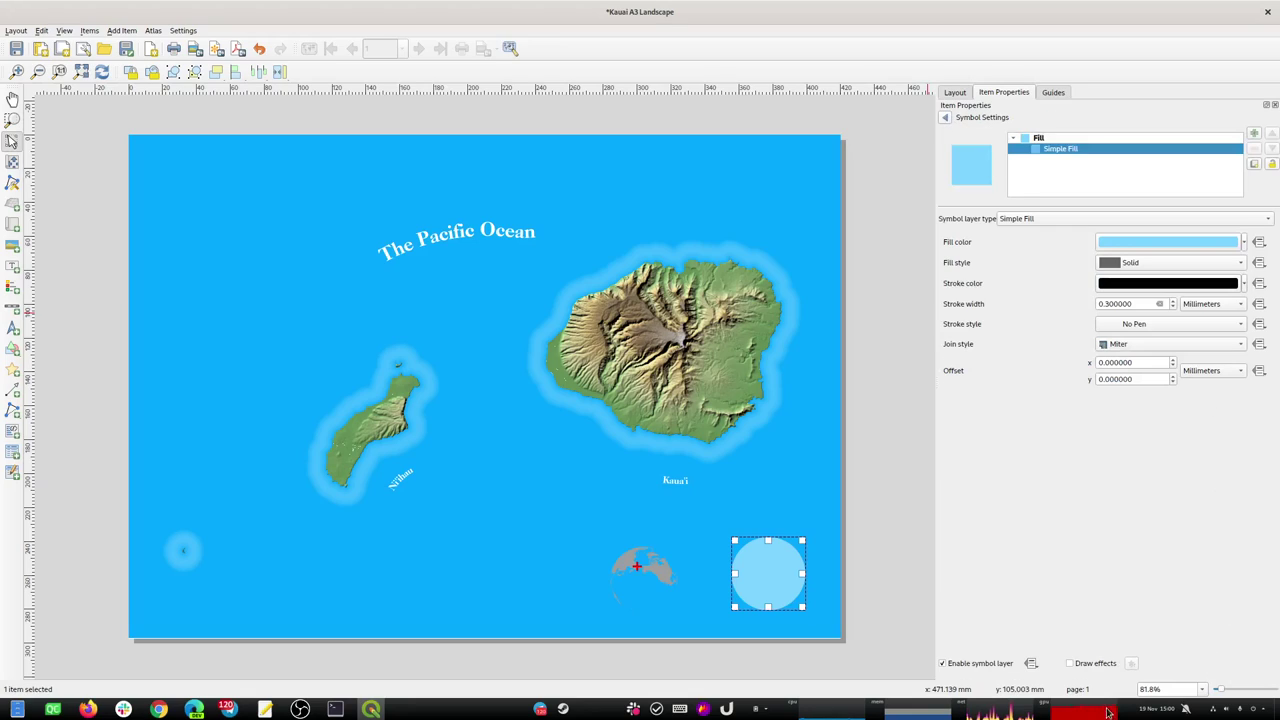
Enable an Inner Shadow draw effect on the circle's fill and set the shadow color to grey #878787.
{"action": "left_click", "coordinate": [1131, 663]}
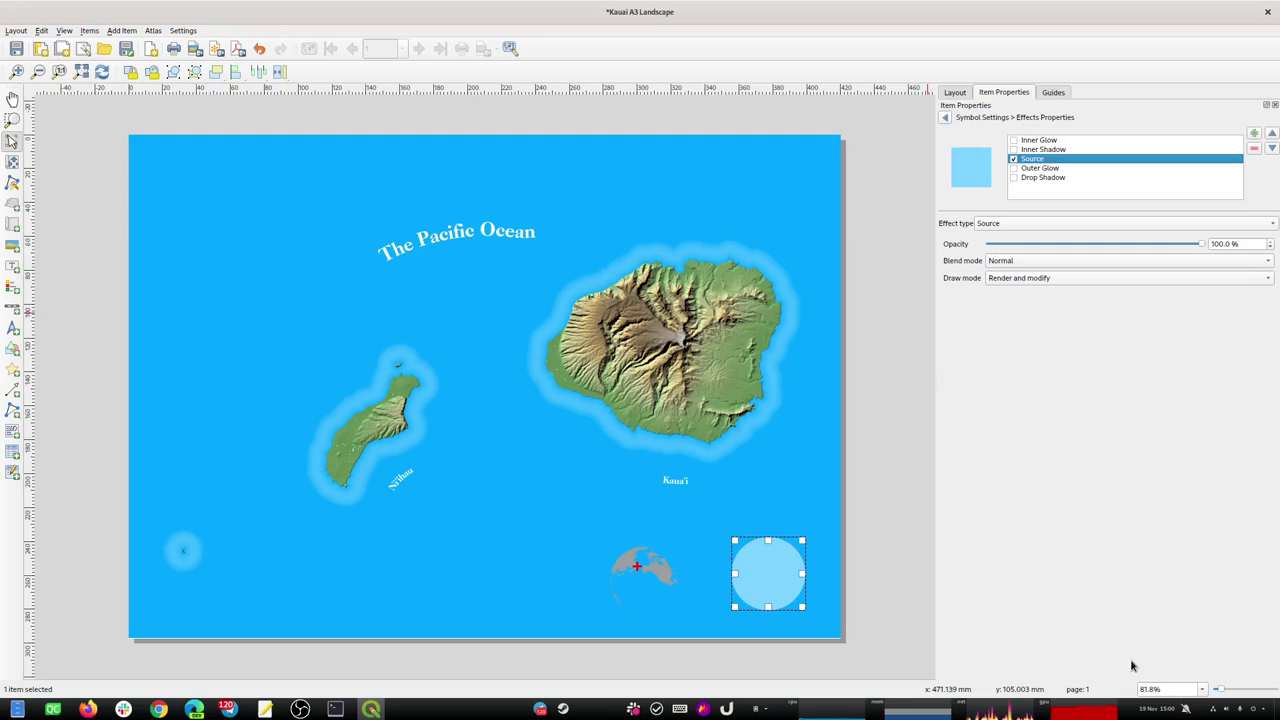
{"action": "left_click", "coordinate": [1013, 149]}
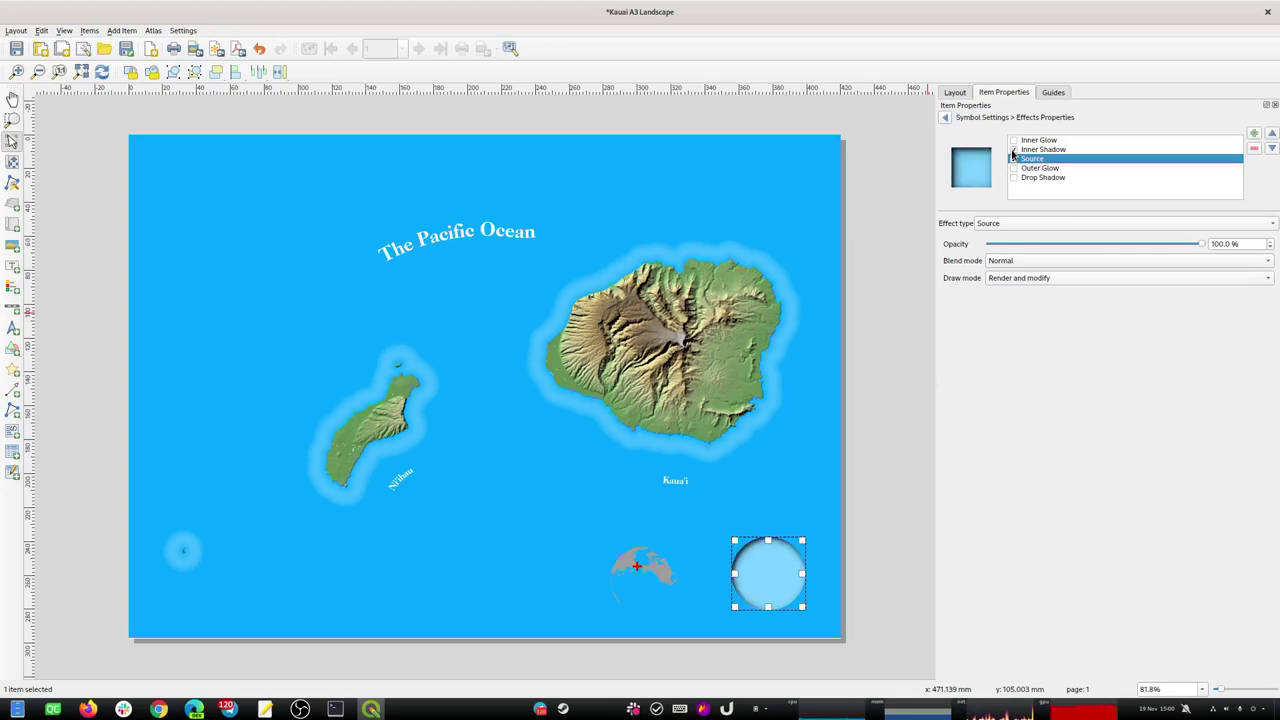
{"action": "left_click", "coordinate": [1033, 150]}
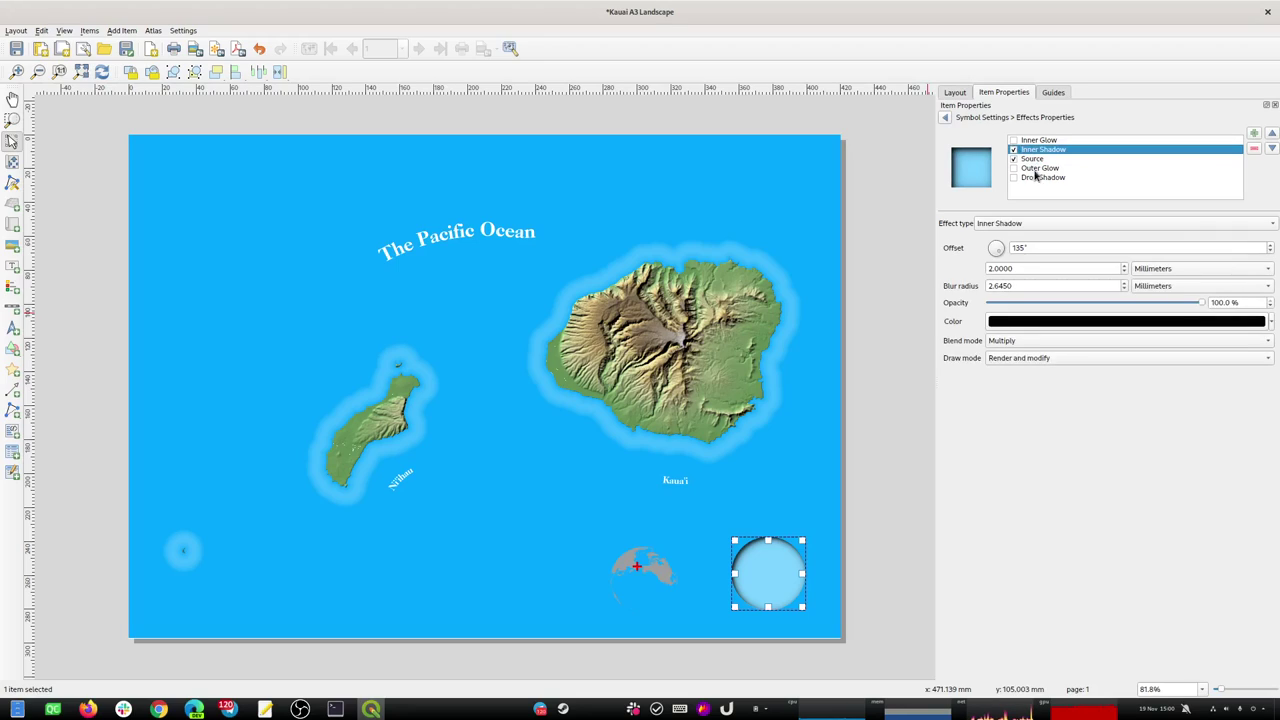
{"action": "left_click", "coordinate": [1047, 321]}
{"action": "left_click", "coordinate": [1094, 395]}
{"action": "left_click_drag", "start_coordinate": [1097, 397], "coordinate": [1104, 396]}
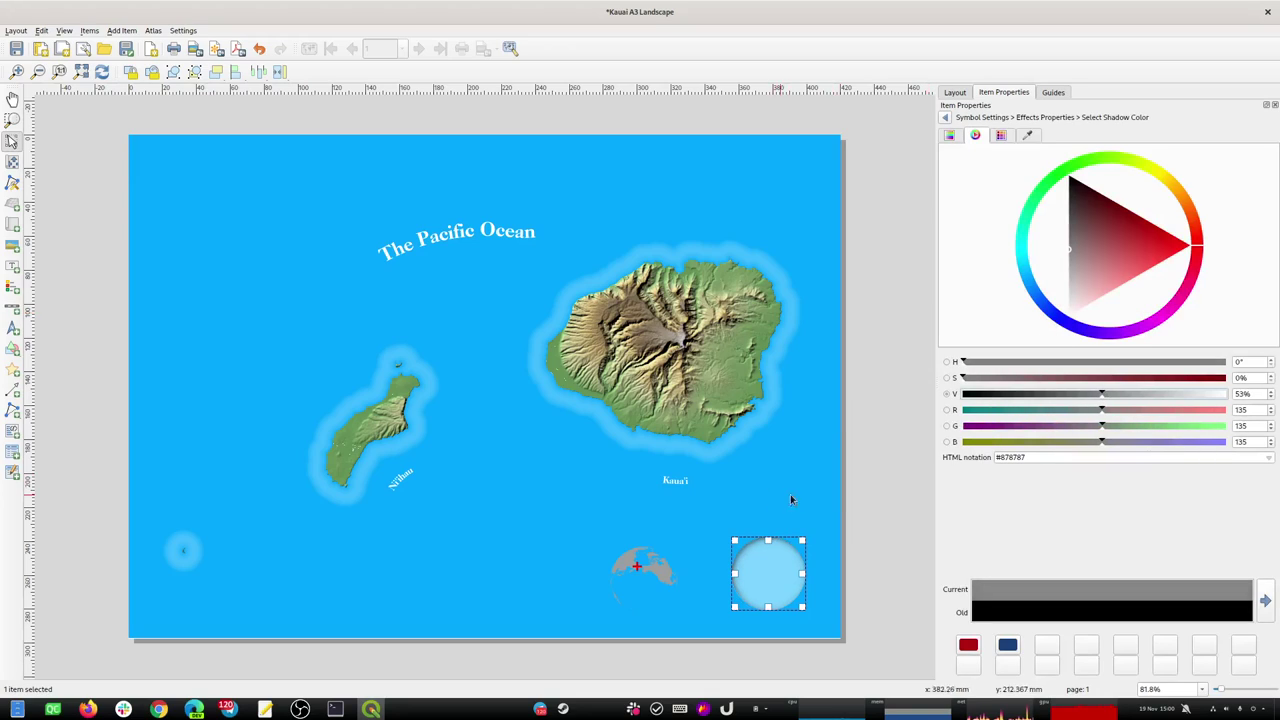
Move the inset map back over the light blue circle, nudge it into alignment and save the project.
{"action": "left_click", "coordinate": [700, 525]}
{"action": "left_click_drag", "start_coordinate": [631, 557], "coordinate": [758, 555]}
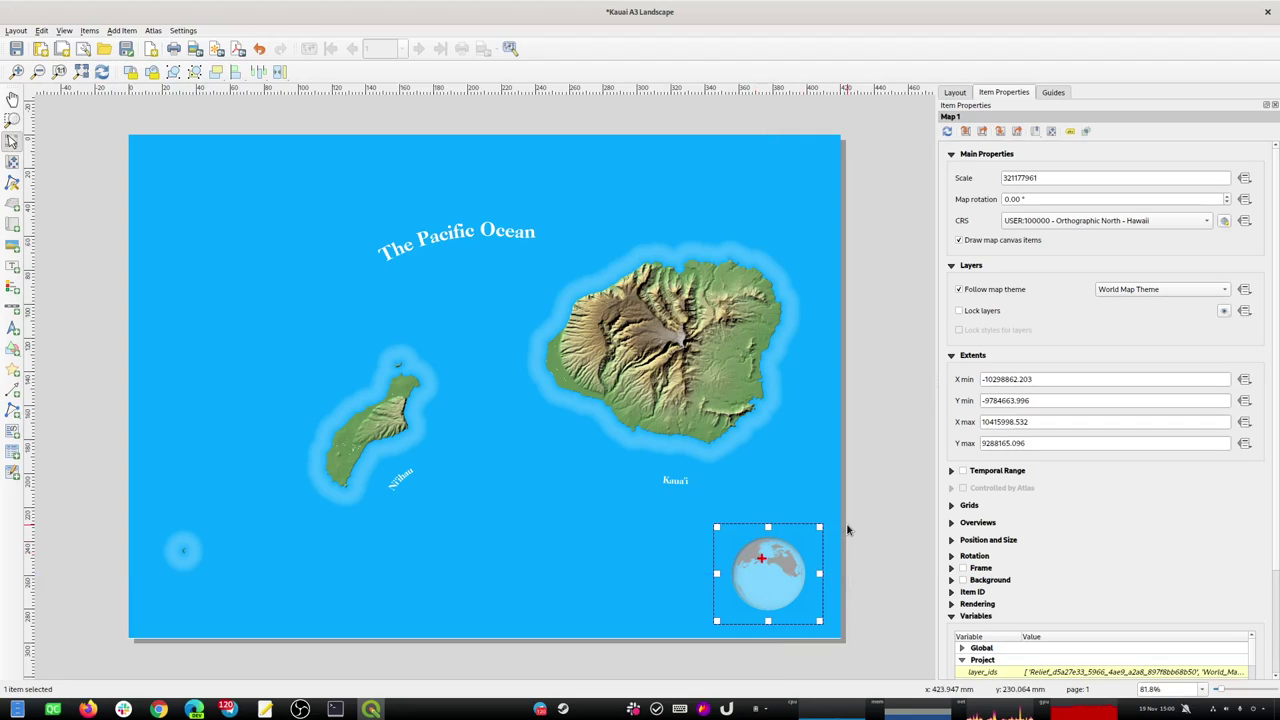
{"action": "key", "text": "Left"}
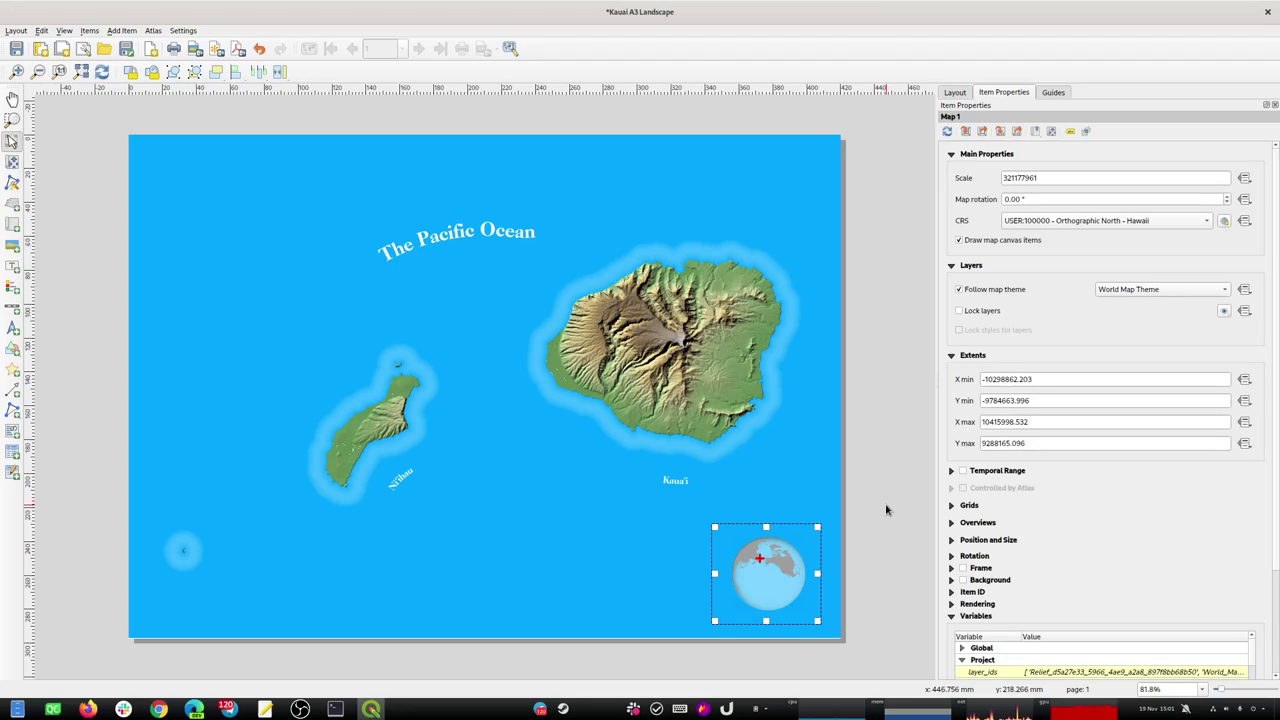
{"action": "left_click", "coordinate": [880, 501]}
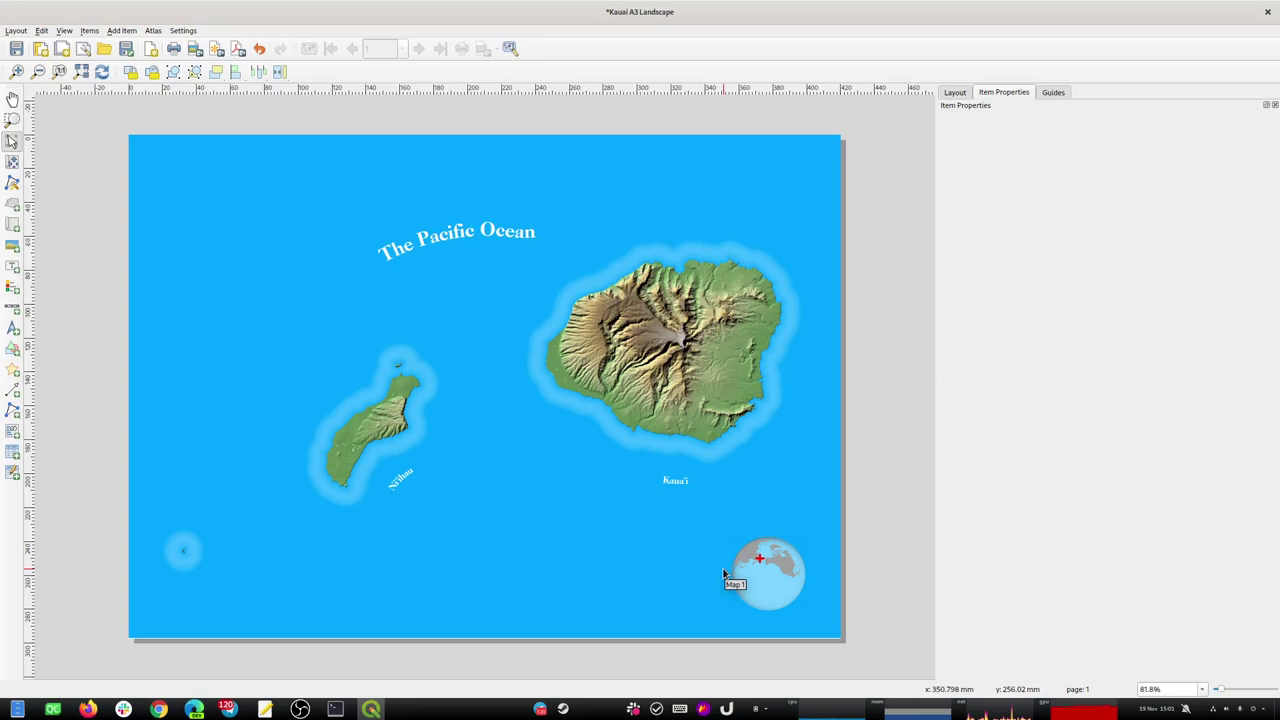
{"action": "key", "text": "ctrl+s"}
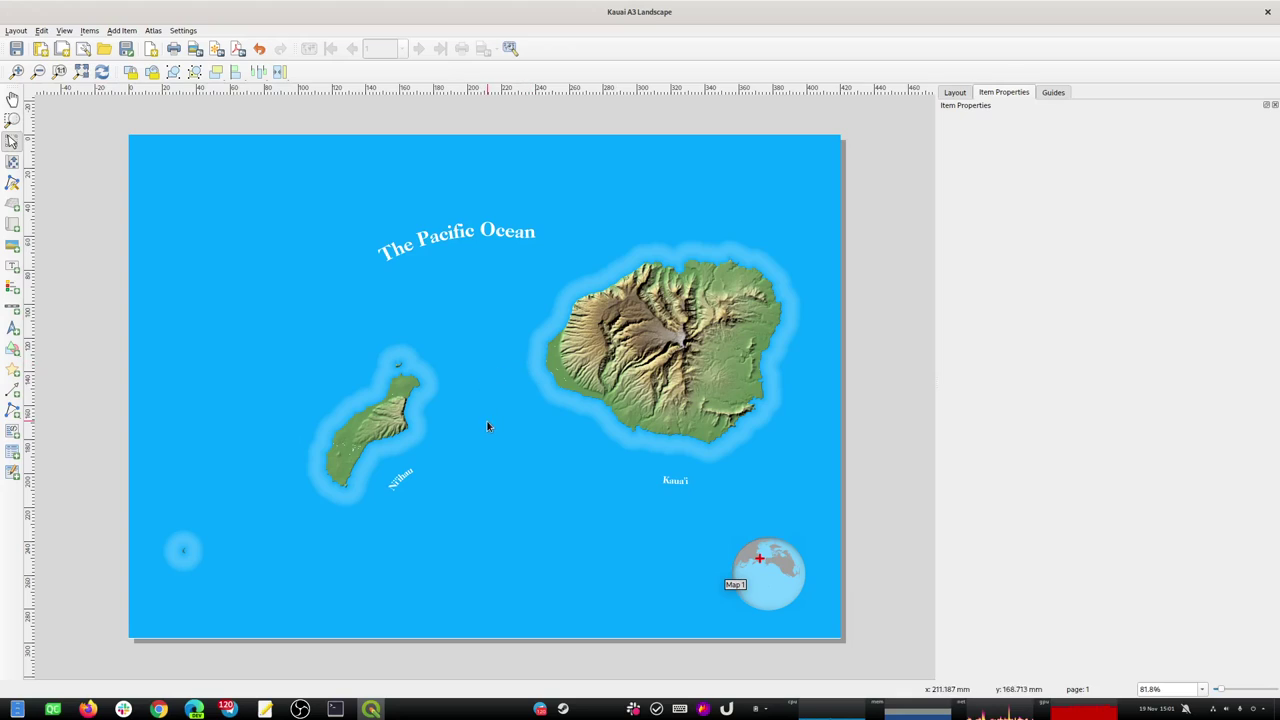
Add a grid to the full-page islands map and open the grid's properties.
{"action": "left_click", "coordinate": [474, 452]}
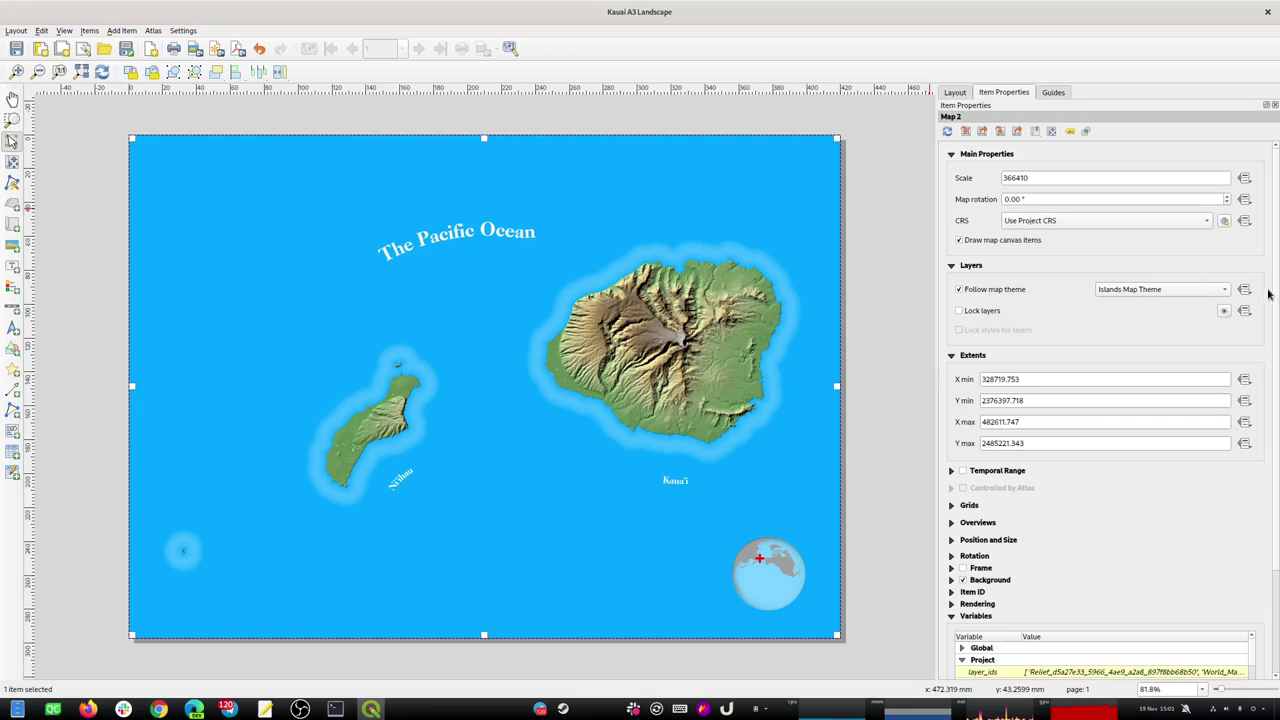
{"action": "left_click_drag", "start_coordinate": [1275, 292], "coordinate": [1266, 358]}
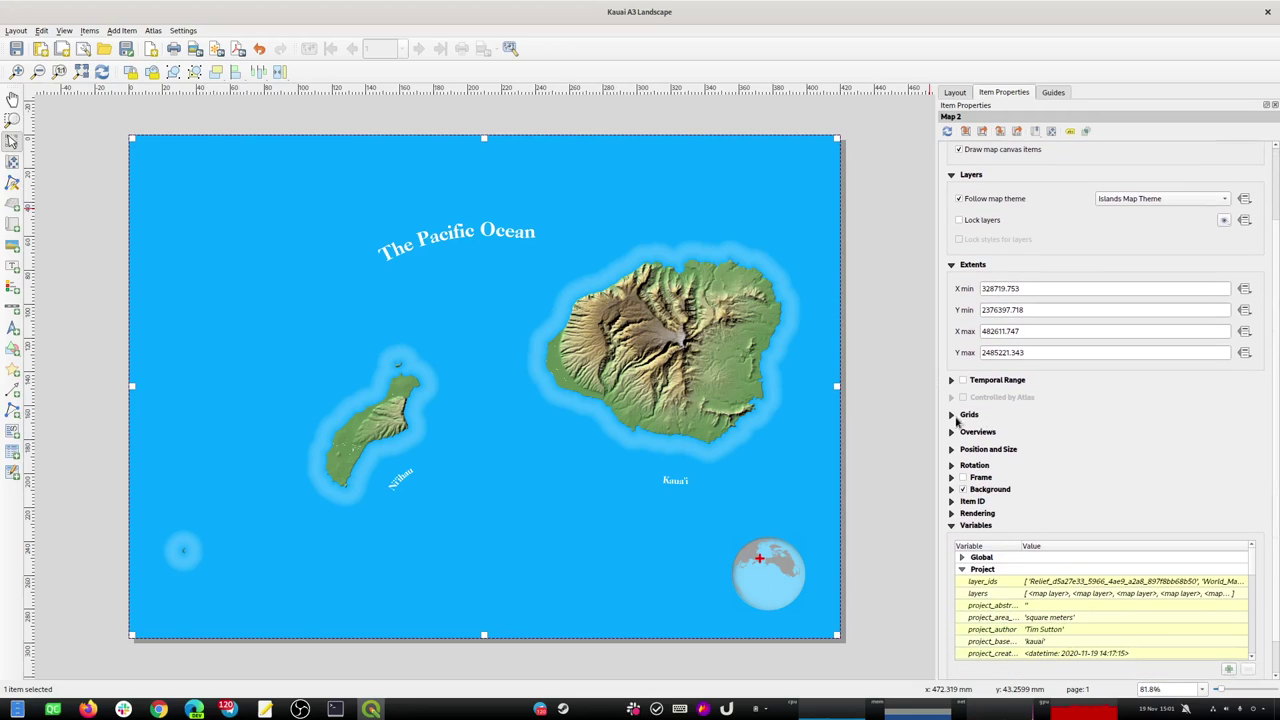
{"action": "left_click", "coordinate": [956, 416]}
{"action": "left_click", "coordinate": [989, 437]}
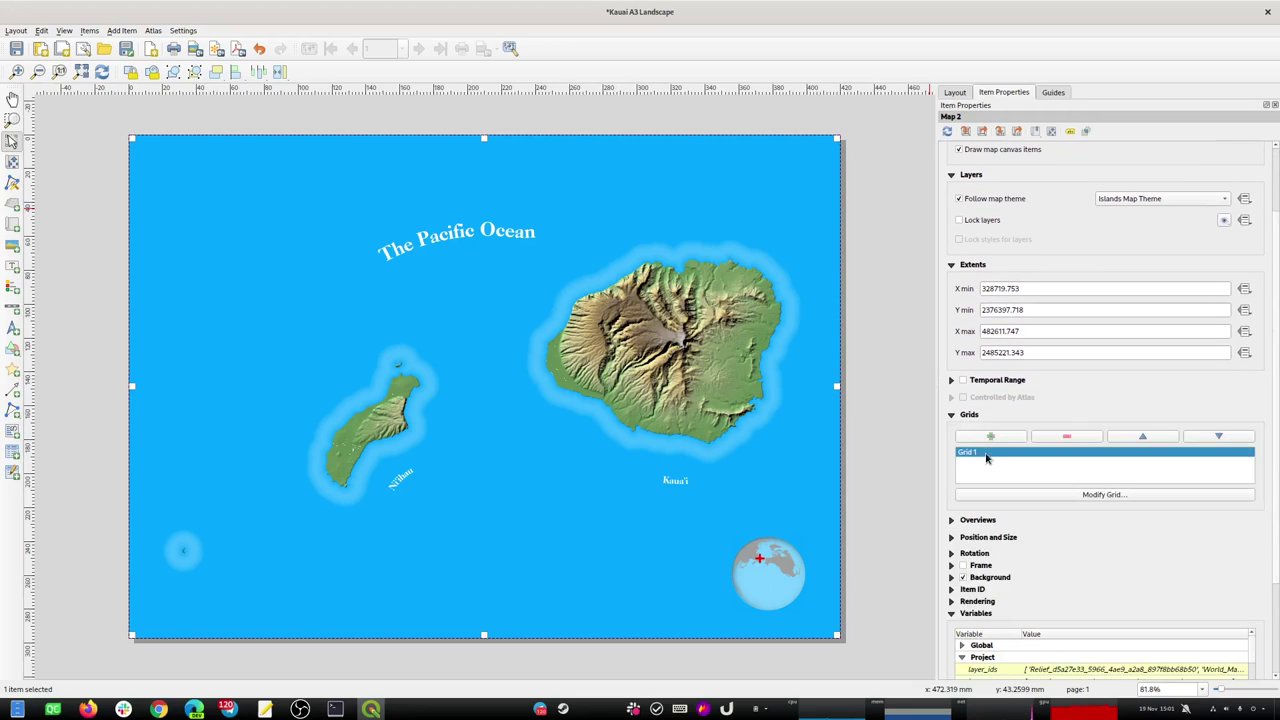
{"action": "left_click", "coordinate": [1035, 495]}
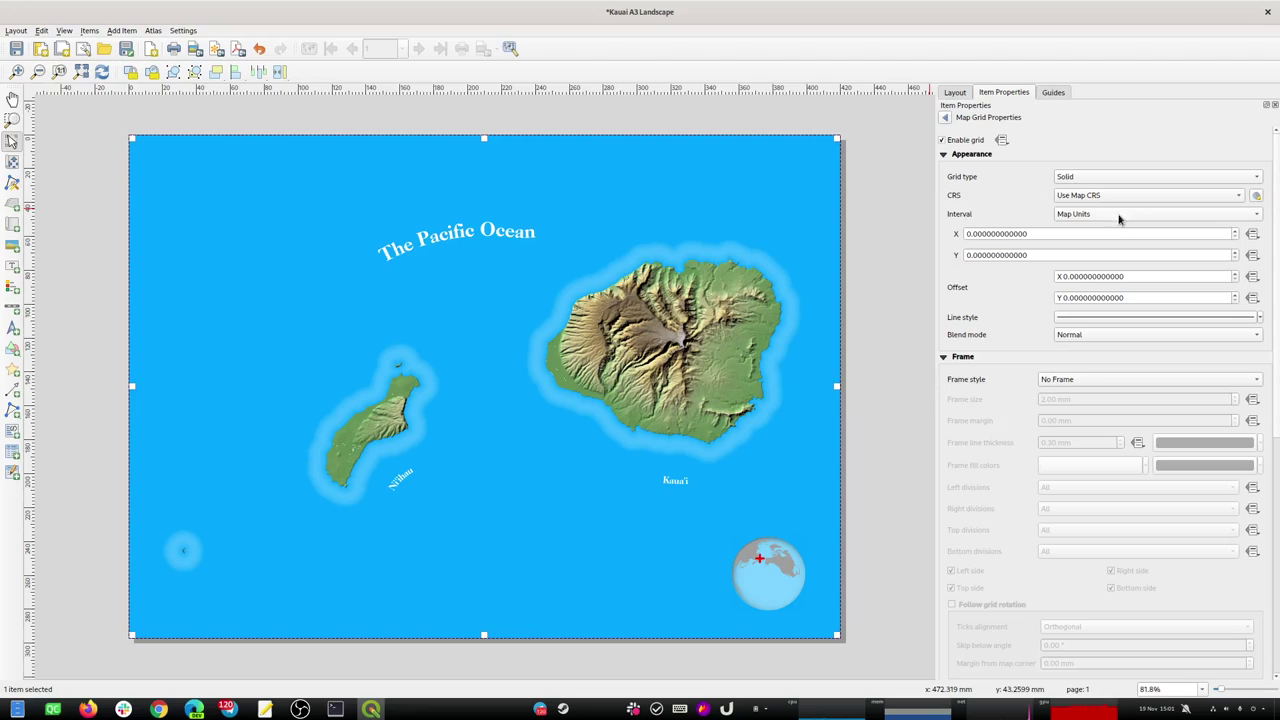
Try an X interval of 50000 map units for the islands map's grid.
{"action": "left_click_drag", "start_coordinate": [1041, 231], "coordinate": [917, 229]}
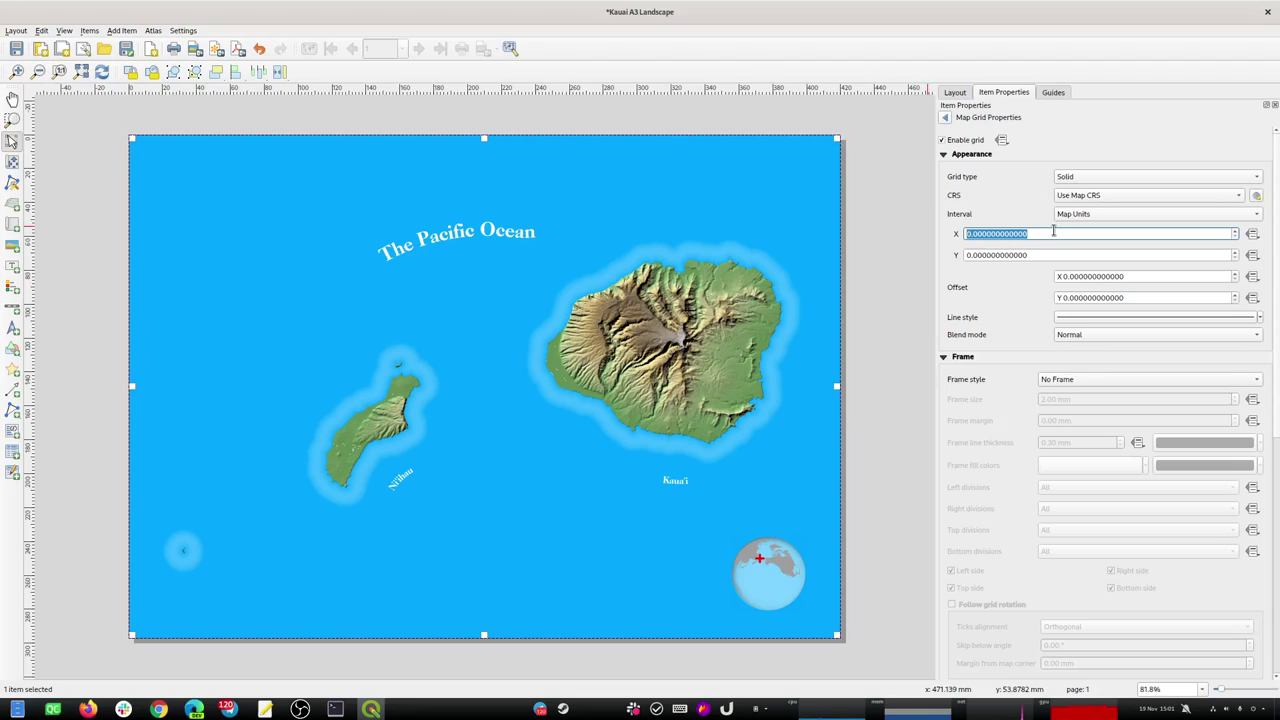
{"action": "type", "text": "50000"}
{"action": "left_click", "coordinate": [1065, 252]}
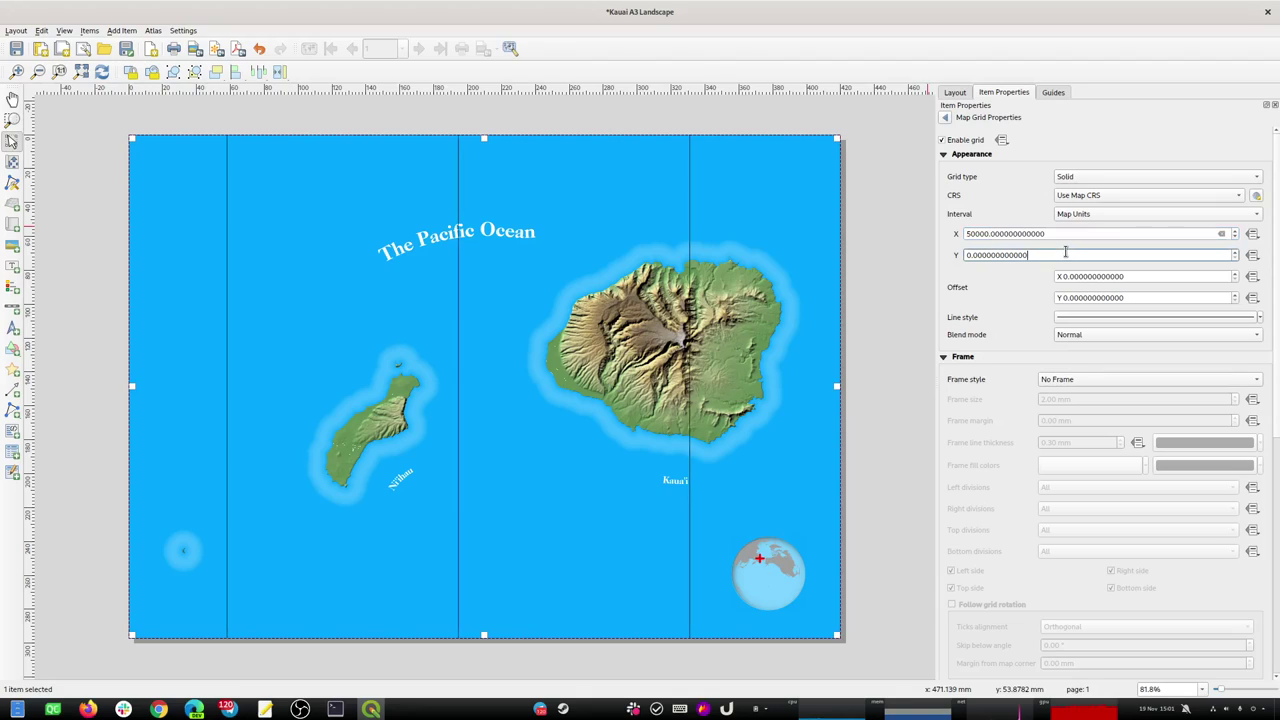
Set both the X and Y intervals of the islands map's grid to 25000 map units.
{"action": "left_click_drag", "start_coordinate": [1062, 236], "coordinate": [953, 235]}
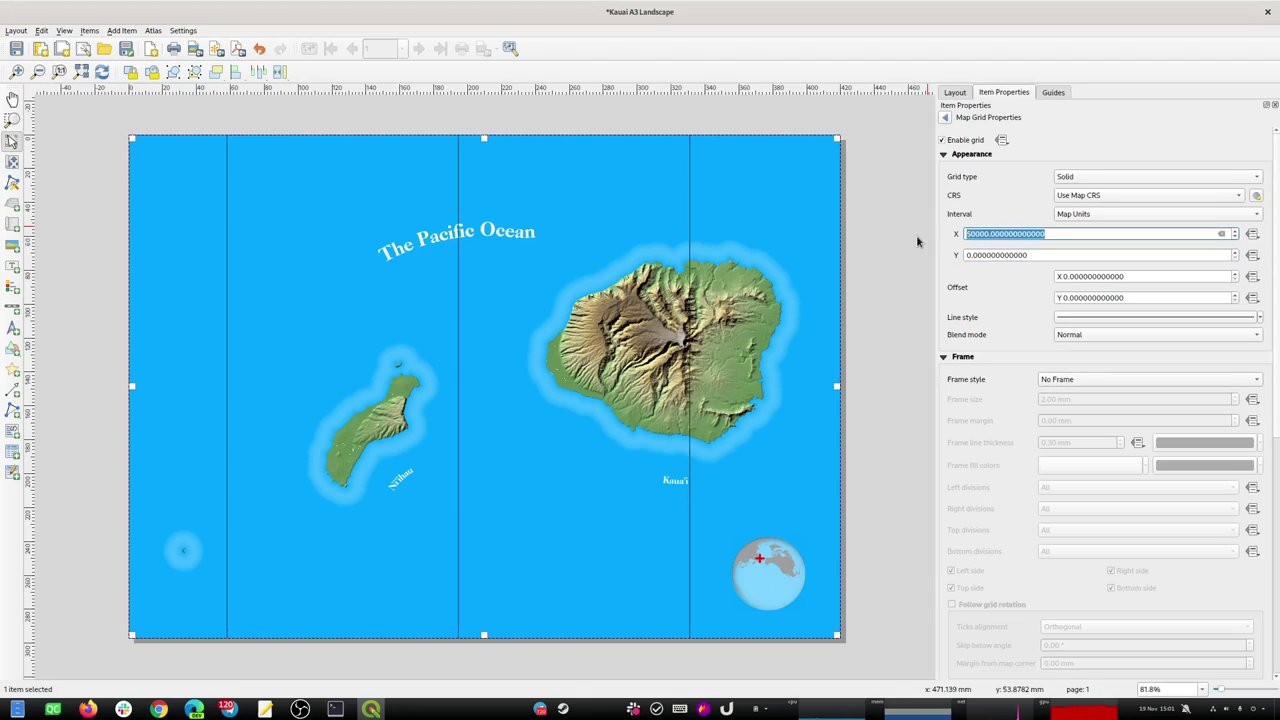
{"action": "type", "text": "25000"}
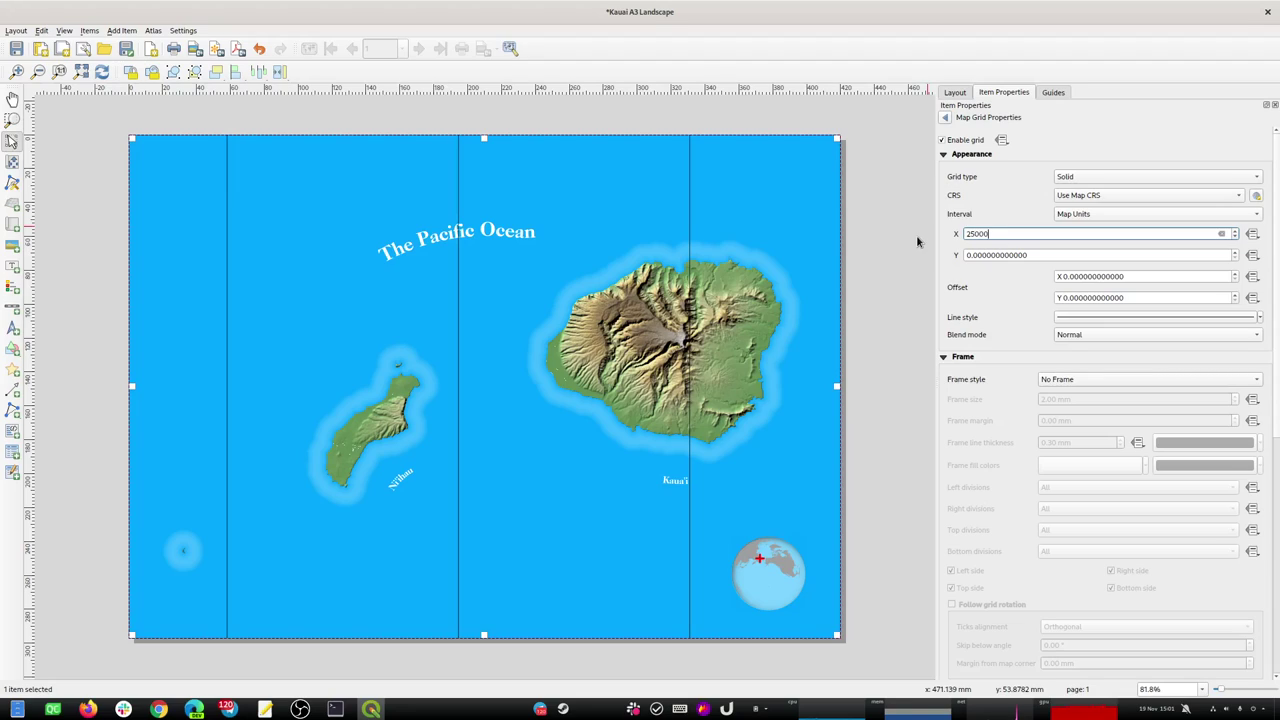
{"action": "key", "text": "Tab"}
{"action": "left_click", "coordinate": [1015, 256]}
{"action": "double_click", "coordinate": [1015, 256]}
{"action": "type", "text": "2"}
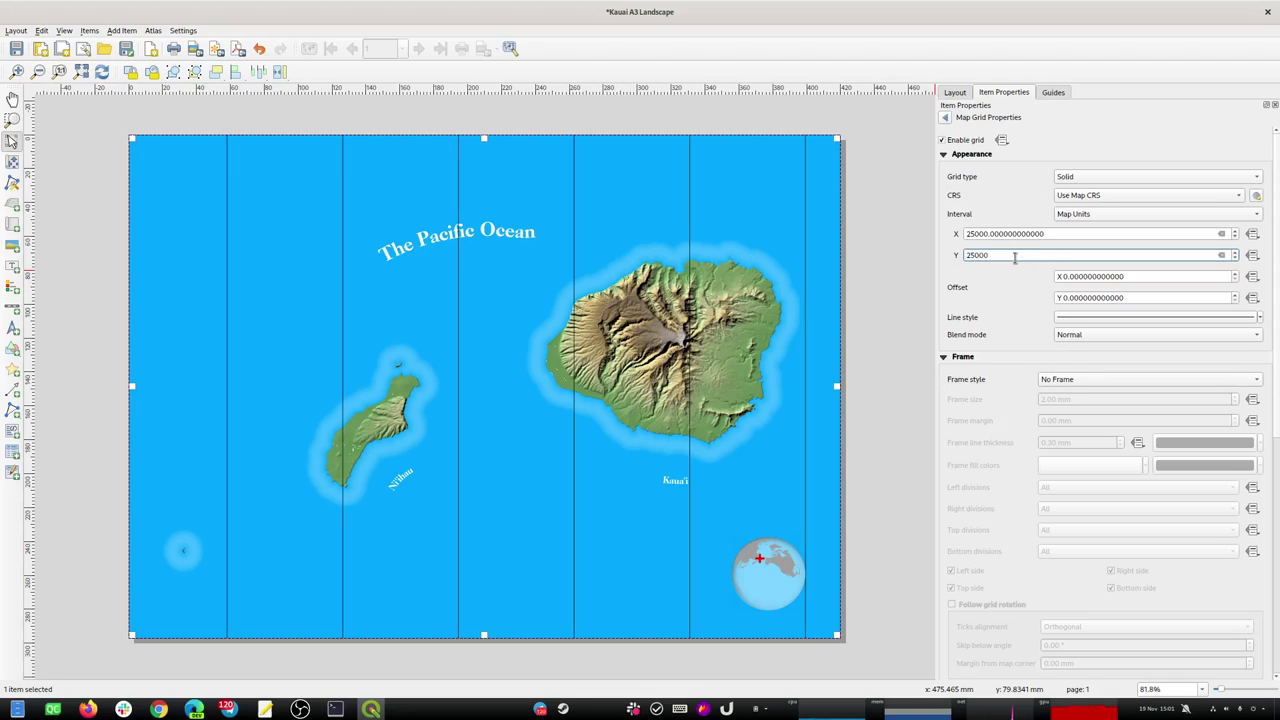
{"action": "type", "text": "5000"}
{"action": "key", "text": "Return"}
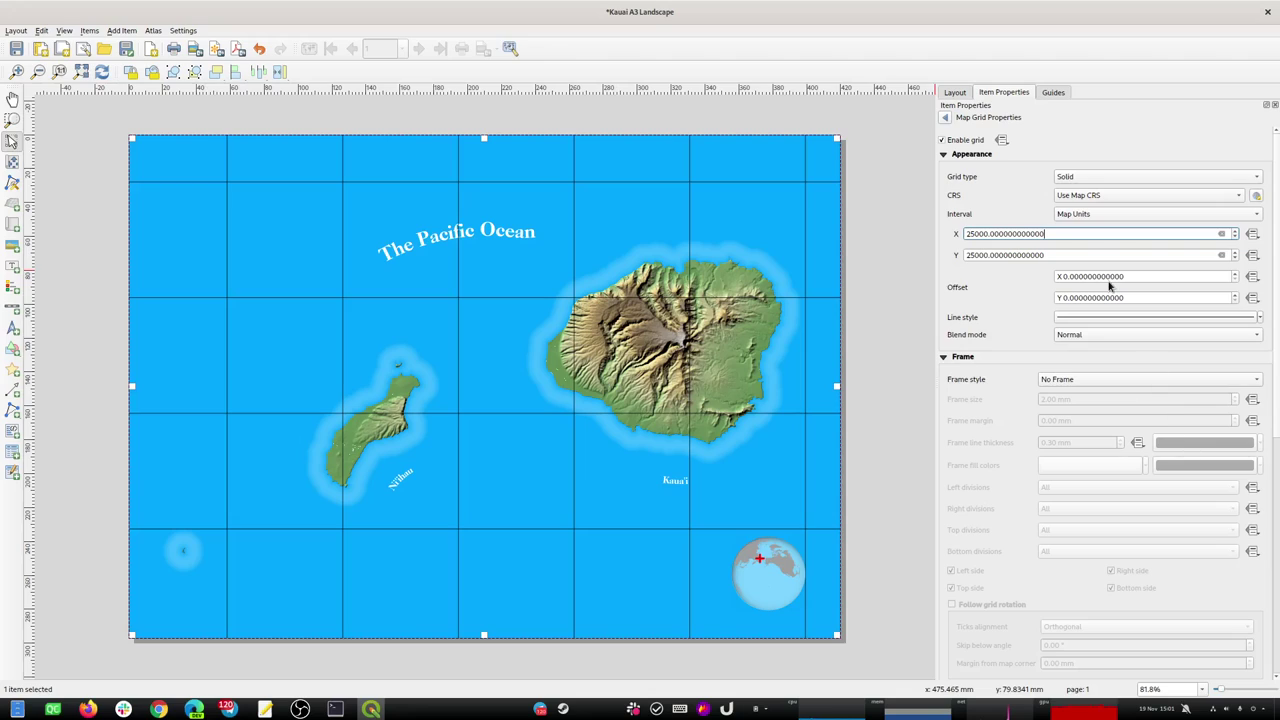
Open the Simple Line symbol settings of the grid's line style.
{"action": "left_click", "coordinate": [1097, 318]}
{"action": "left_click", "coordinate": [1062, 149]}
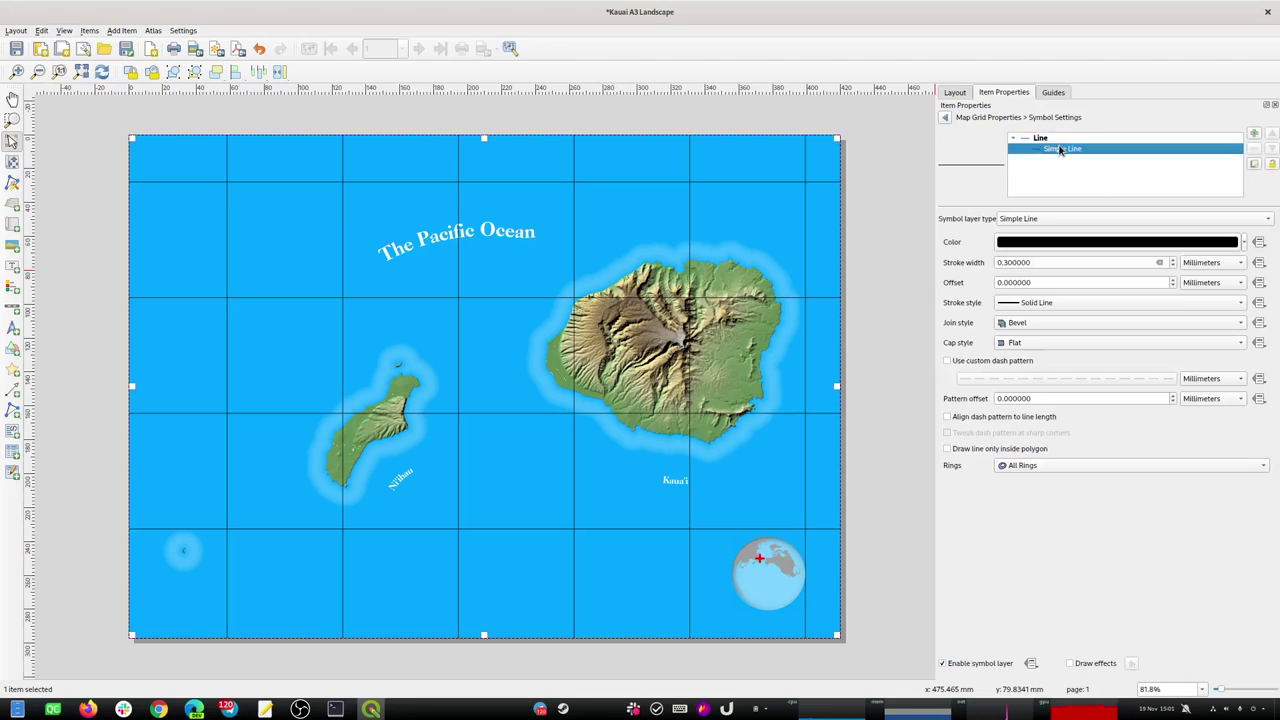
Recolour the map grid's simple line to off-white #f6f6f6 at 21% opacity and return to the grid properties.
{"action": "left_click", "coordinate": [1090, 241]}
{"action": "left_click", "coordinate": [1068, 312]}
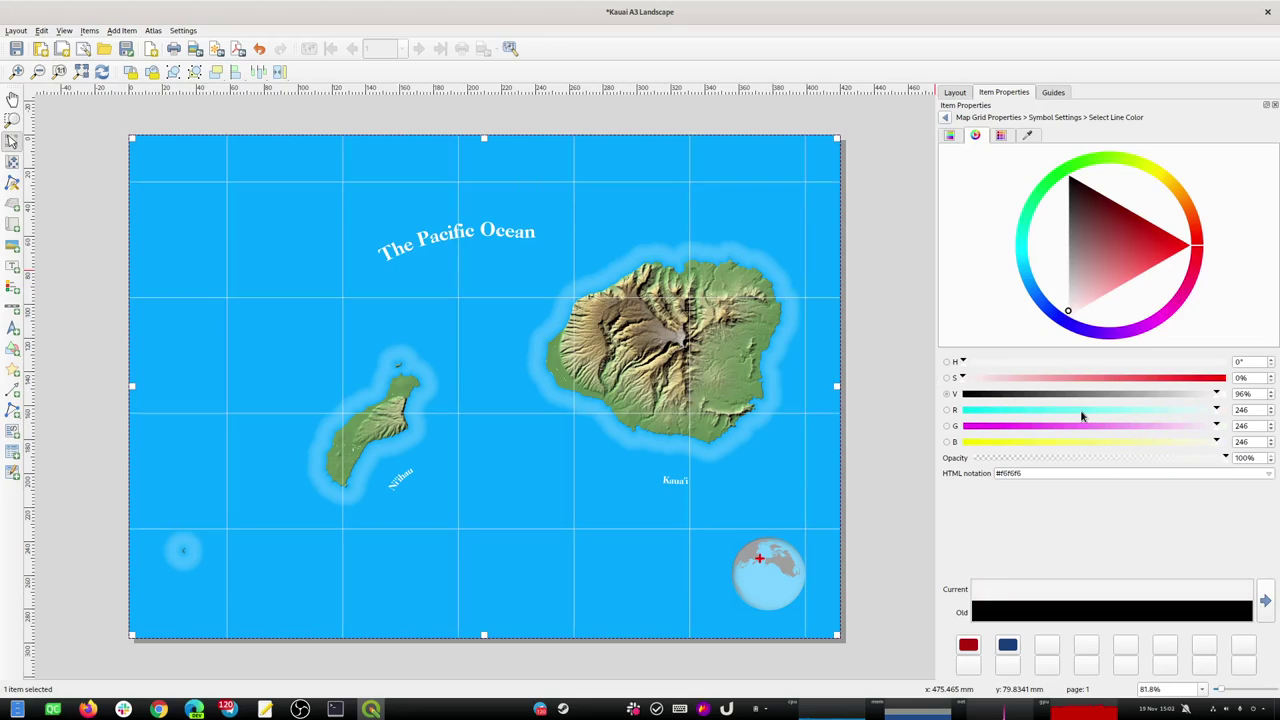
{"action": "left_click_drag", "start_coordinate": [1152, 458], "coordinate": [1031, 478]}
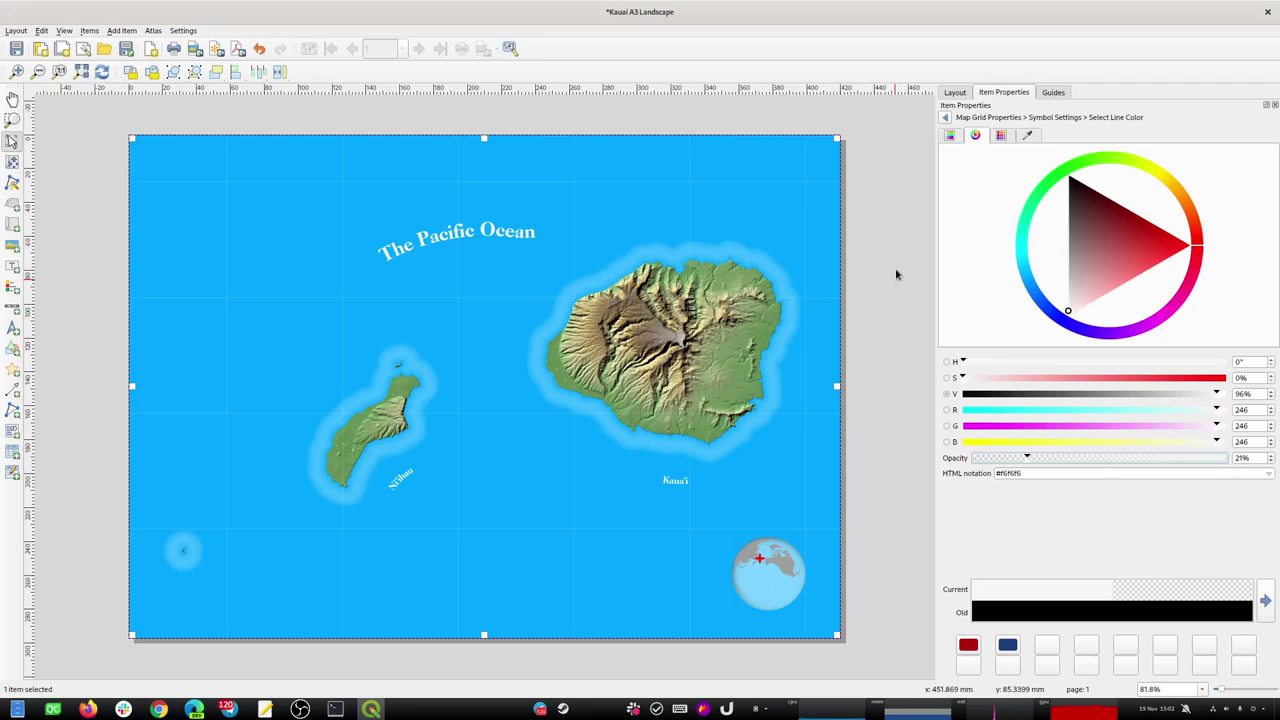
{"action": "left_click", "coordinate": [946, 118]}
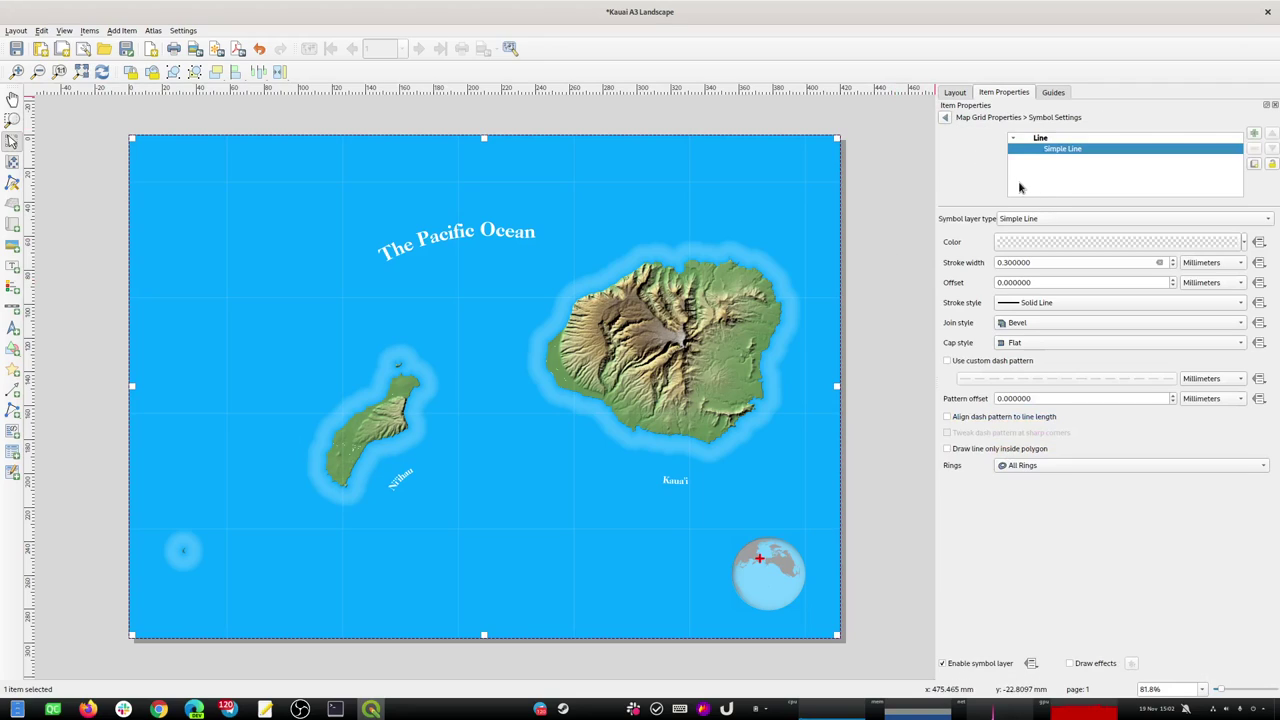
{"action": "left_click", "coordinate": [946, 118]}
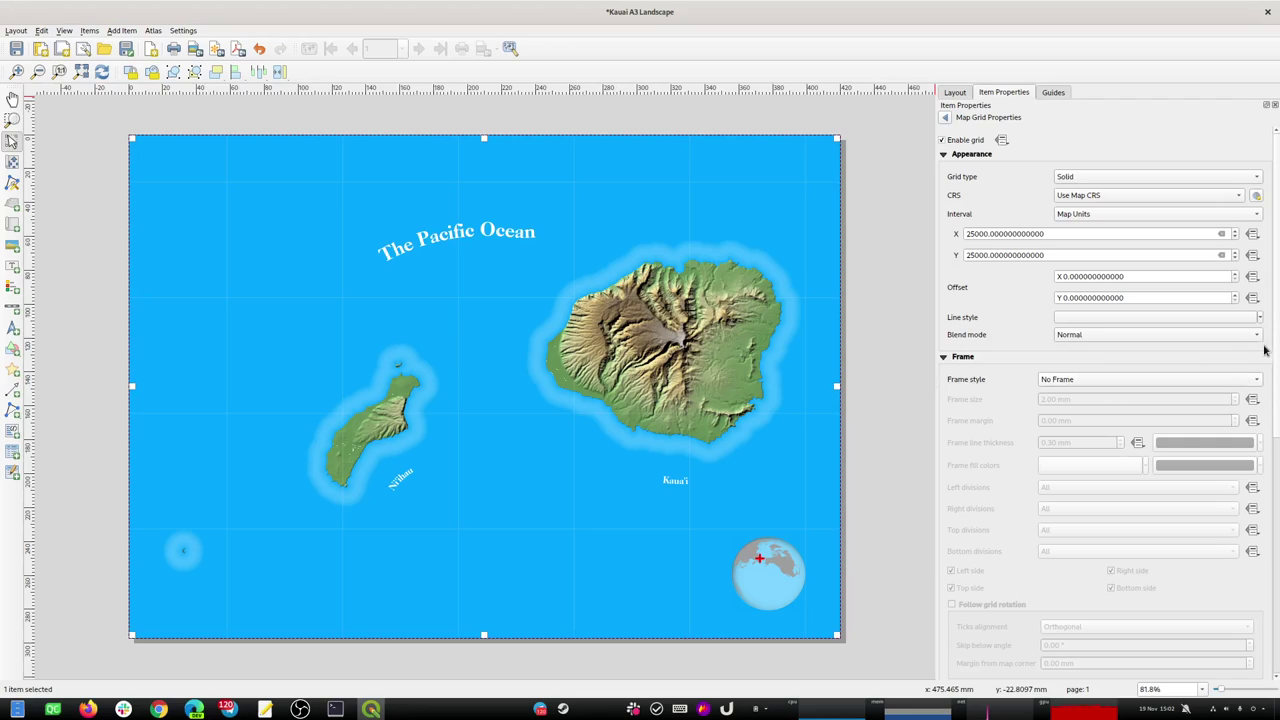
Enable drawing of coordinates for the map grid.
{"action": "scroll", "coordinate": [1273, 430], "scroll_direction": "down", "scroll_amount": 4}
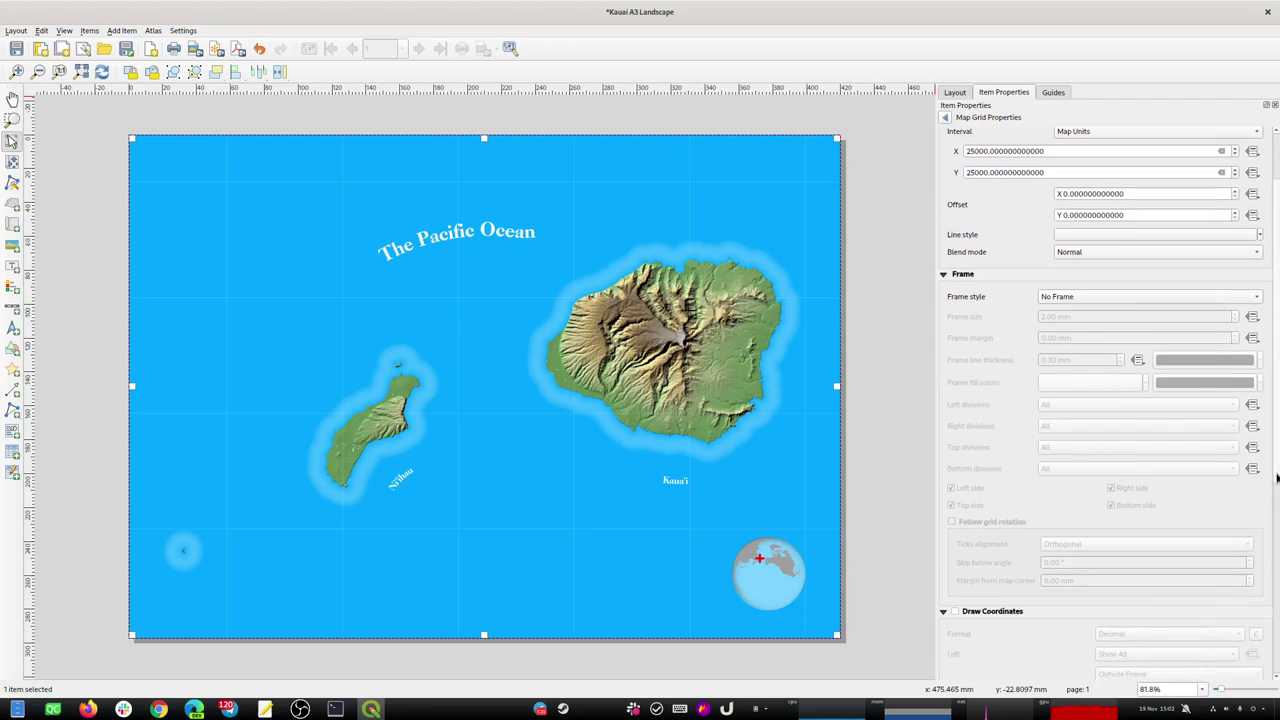
{"action": "scroll", "coordinate": [1274, 545], "scroll_direction": "down", "scroll_amount": 1}
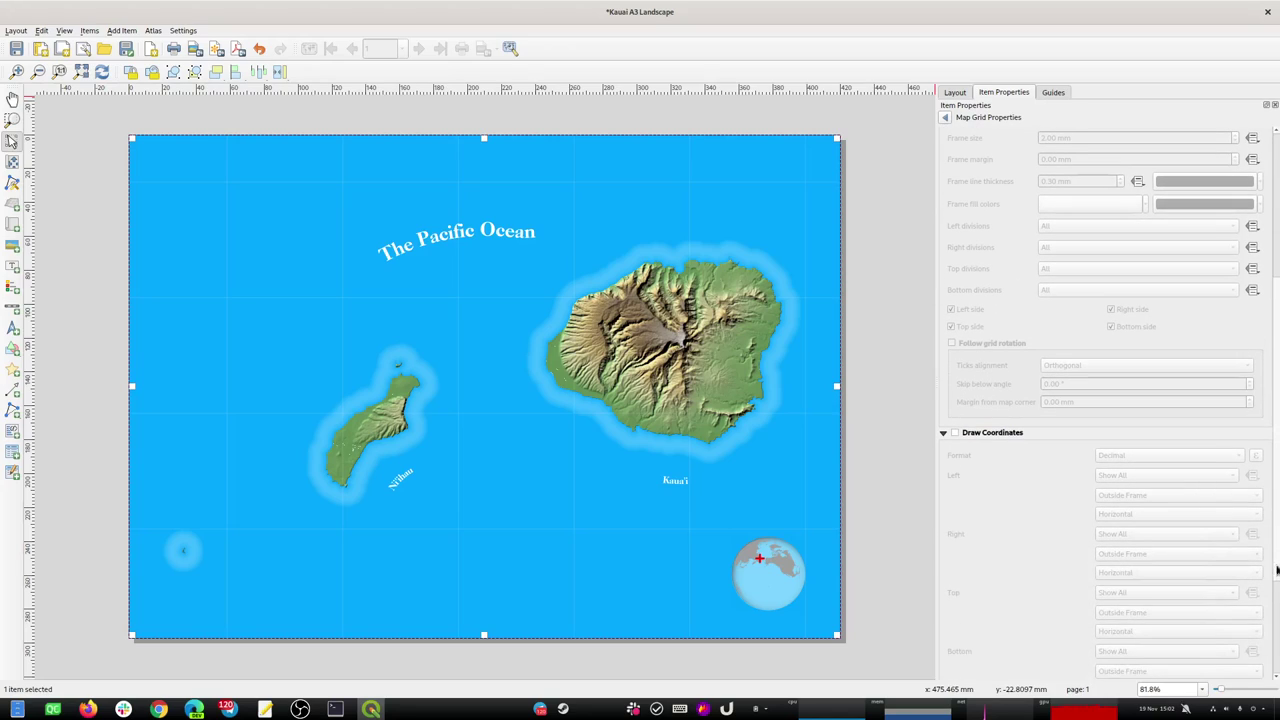
{"action": "left_click", "coordinate": [983, 433]}
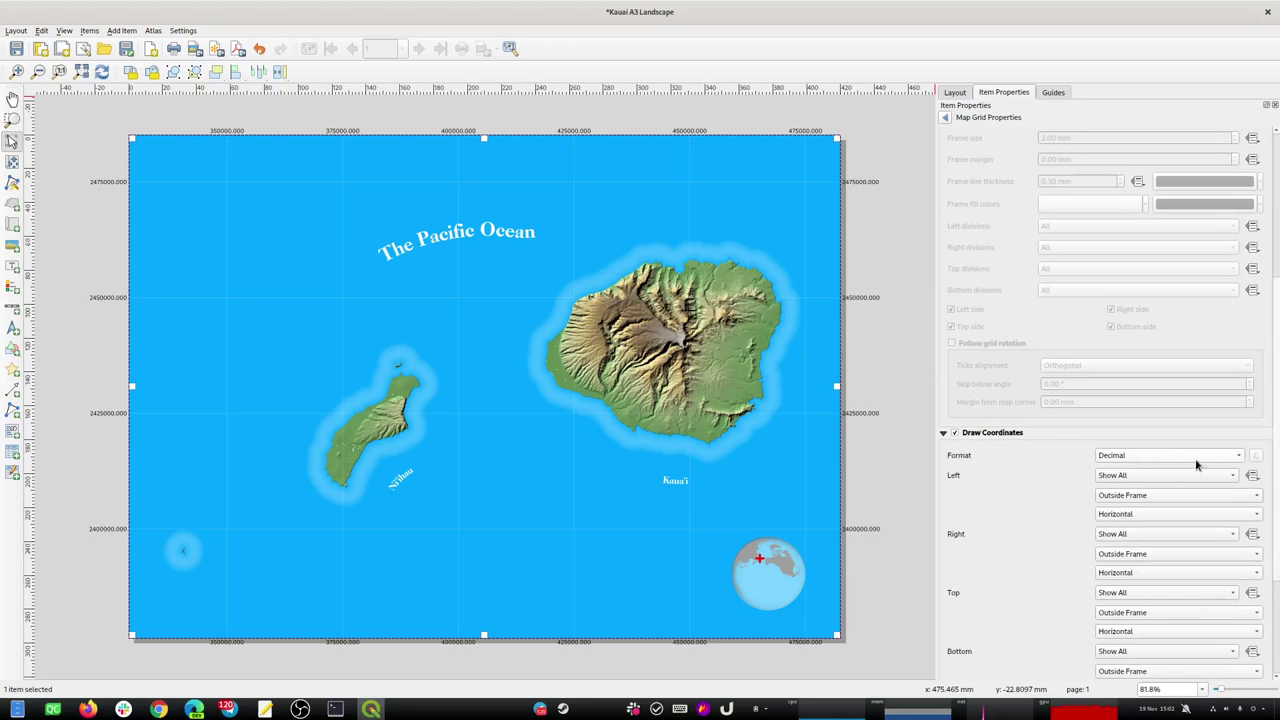
Try the Decimal with Suffix and Degree, Minute with Suffix coordinate formats, then switch back to Decimal.
{"action": "scroll", "coordinate": [1275, 455], "scroll_direction": "down", "scroll_amount": 2}
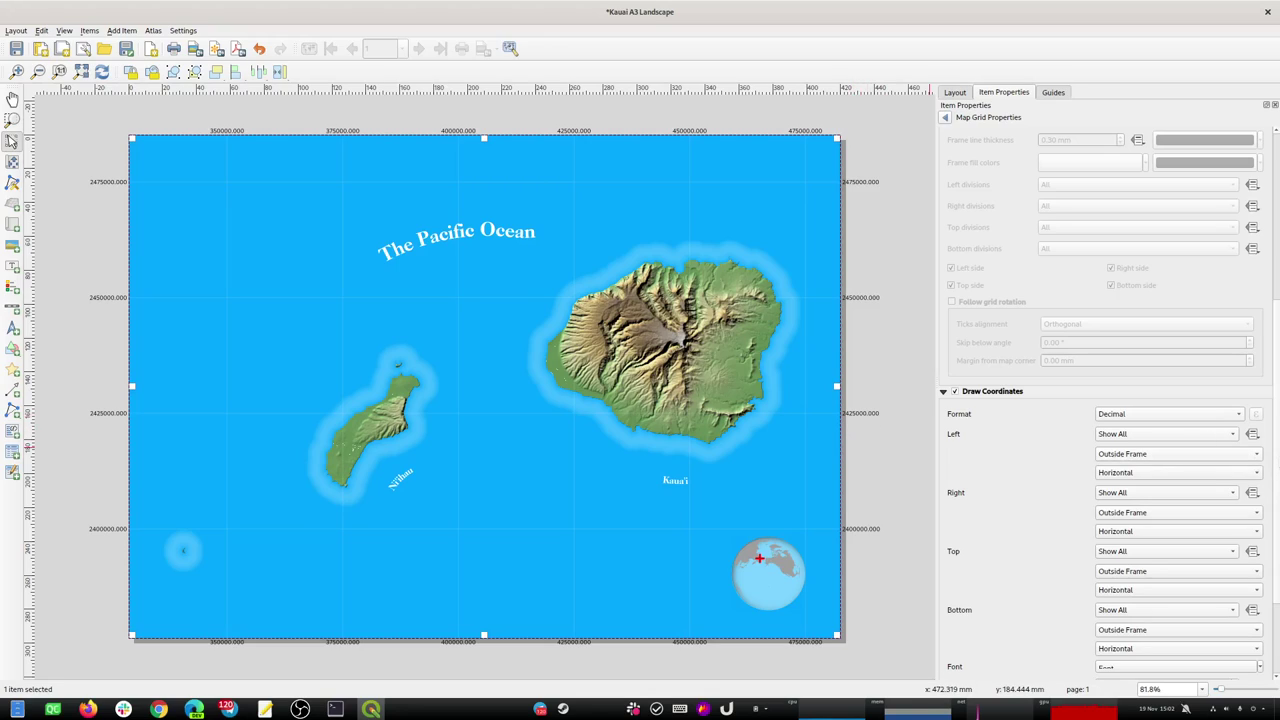
{"action": "mouse_move", "coordinate": [1275, 459]}
{"action": "left_mouse_down"}
{"action": "mouse_move", "coordinate": [1275, 536]}
{"action": "mouse_move", "coordinate": [1267, 480]}
{"action": "left_mouse_up"}
{"action": "left_click", "coordinate": [1240, 381]}
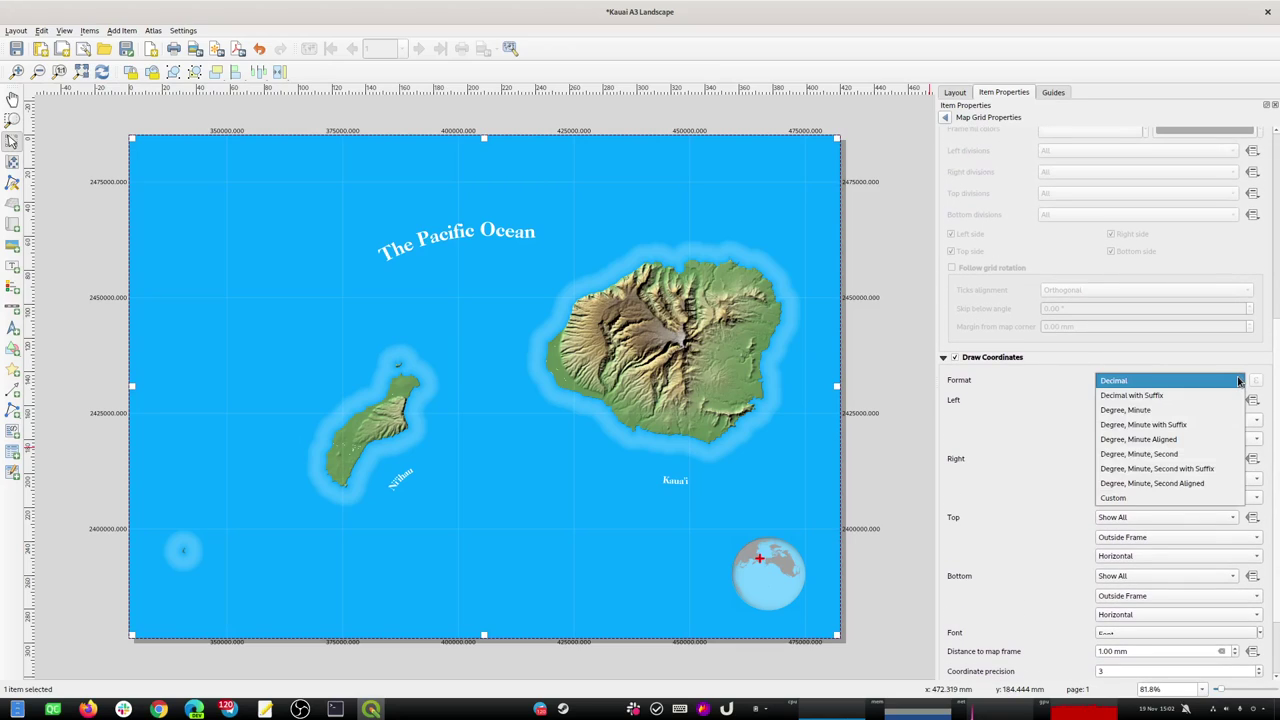
{"action": "left_click", "coordinate": [1190, 396]}
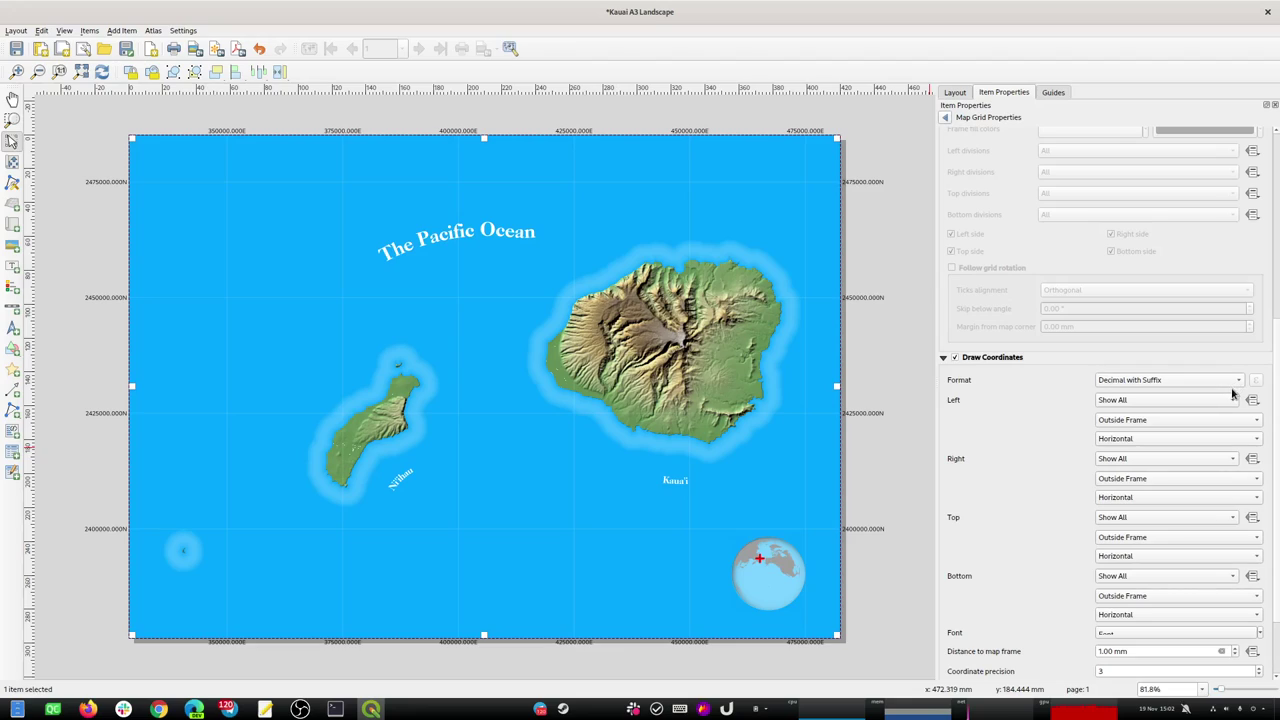
{"action": "left_click", "coordinate": [1236, 383]}
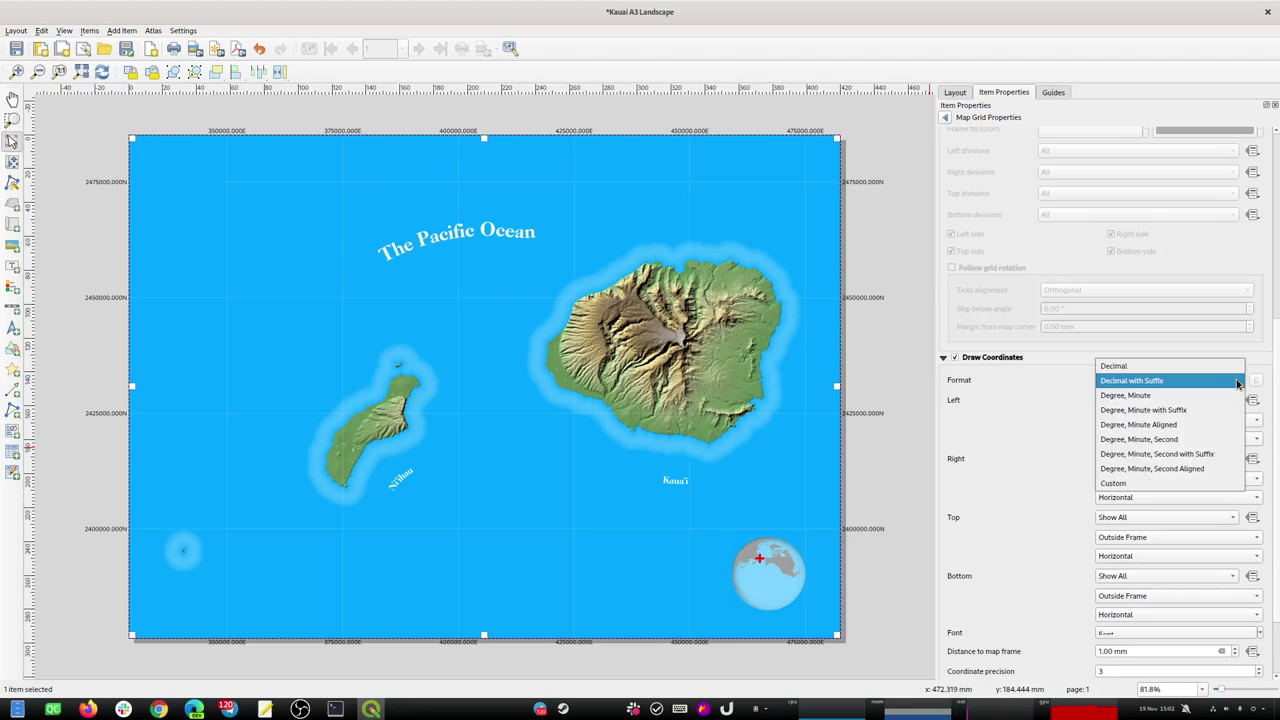
{"action": "left_click", "coordinate": [1193, 410]}
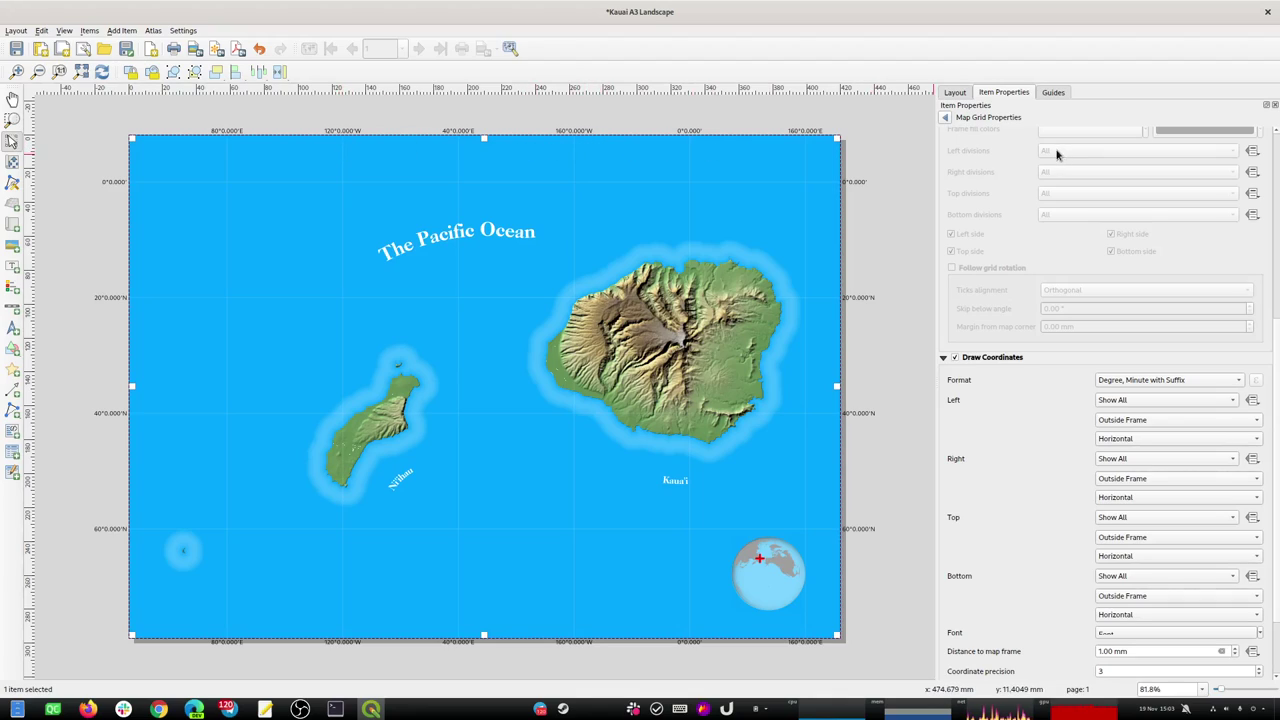
{"action": "left_click", "coordinate": [1200, 381]}
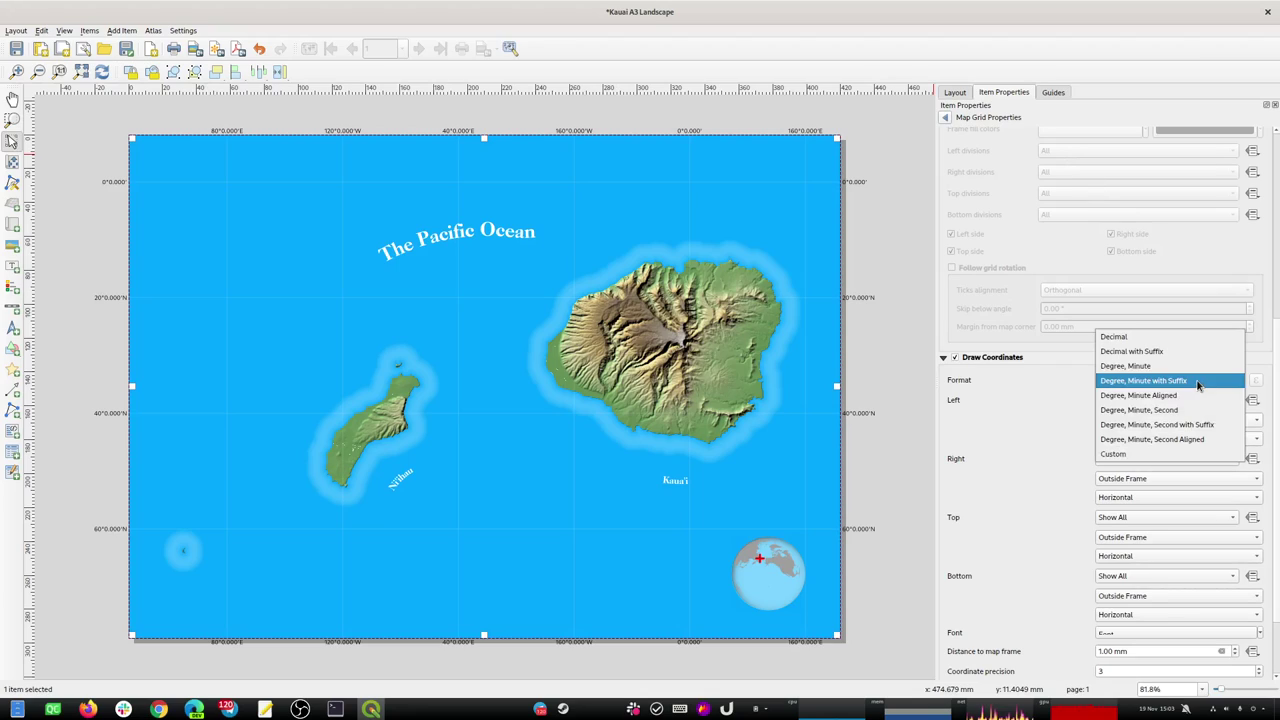
{"action": "left_click", "coordinate": [1167, 341]}
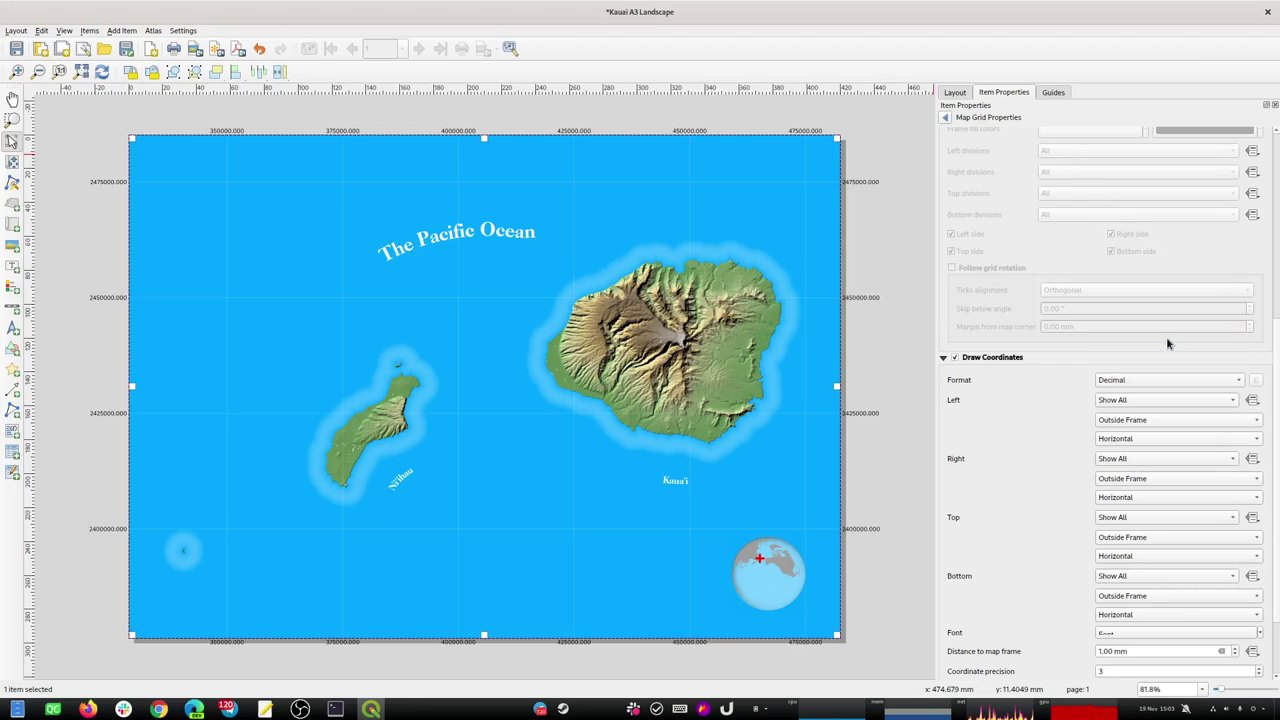
Set the coordinate format to Degree, Minute, Second and the grid CRS to Default CRS: EPSG:4326 - WGS 84.
{"action": "left_click", "coordinate": [1205, 384]}
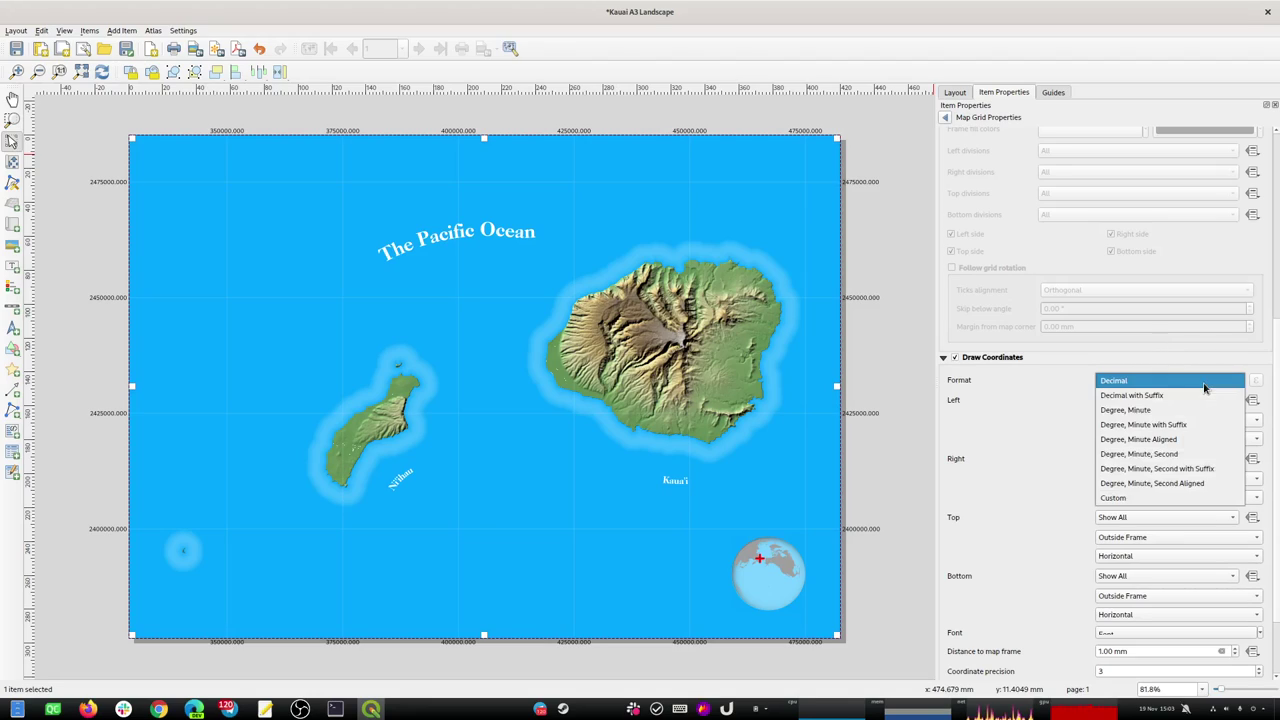
{"action": "left_click", "coordinate": [1162, 456]}
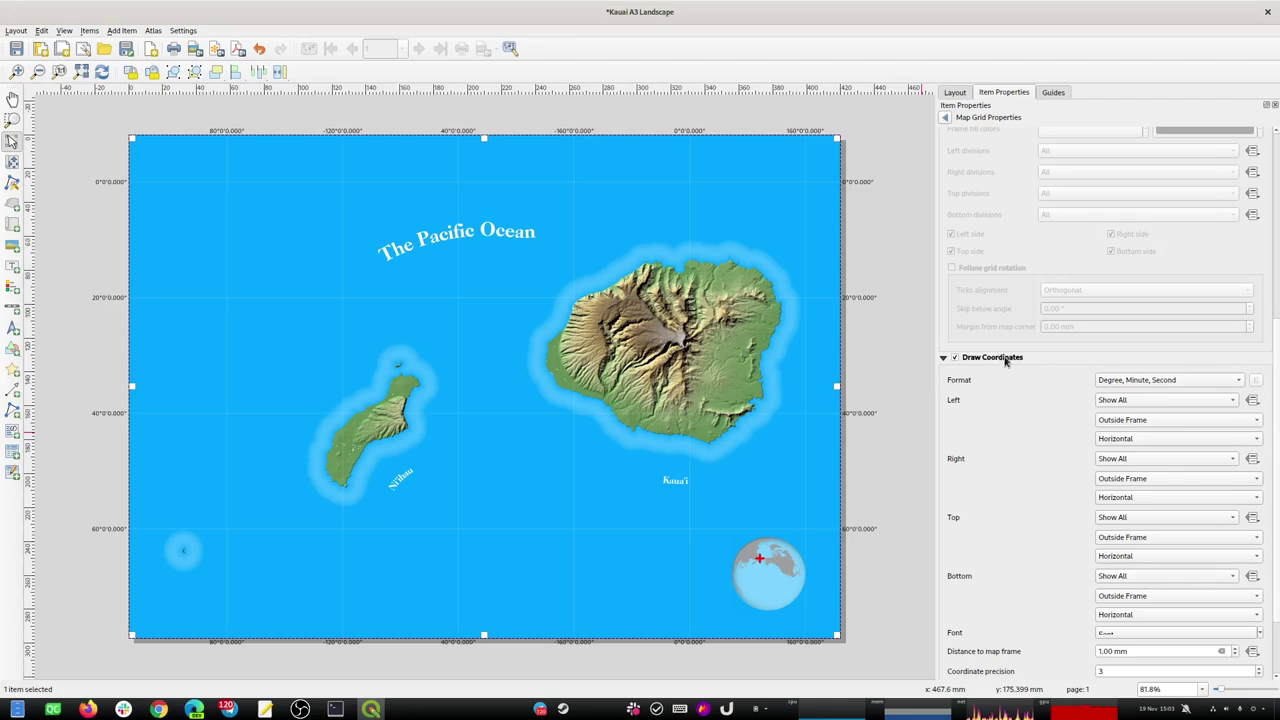
{"action": "left_click_drag", "start_coordinate": [1278, 327], "coordinate": [1268, 207]}
{"action": "left_click_drag", "start_coordinate": [1274, 268], "coordinate": [1272, 186]}
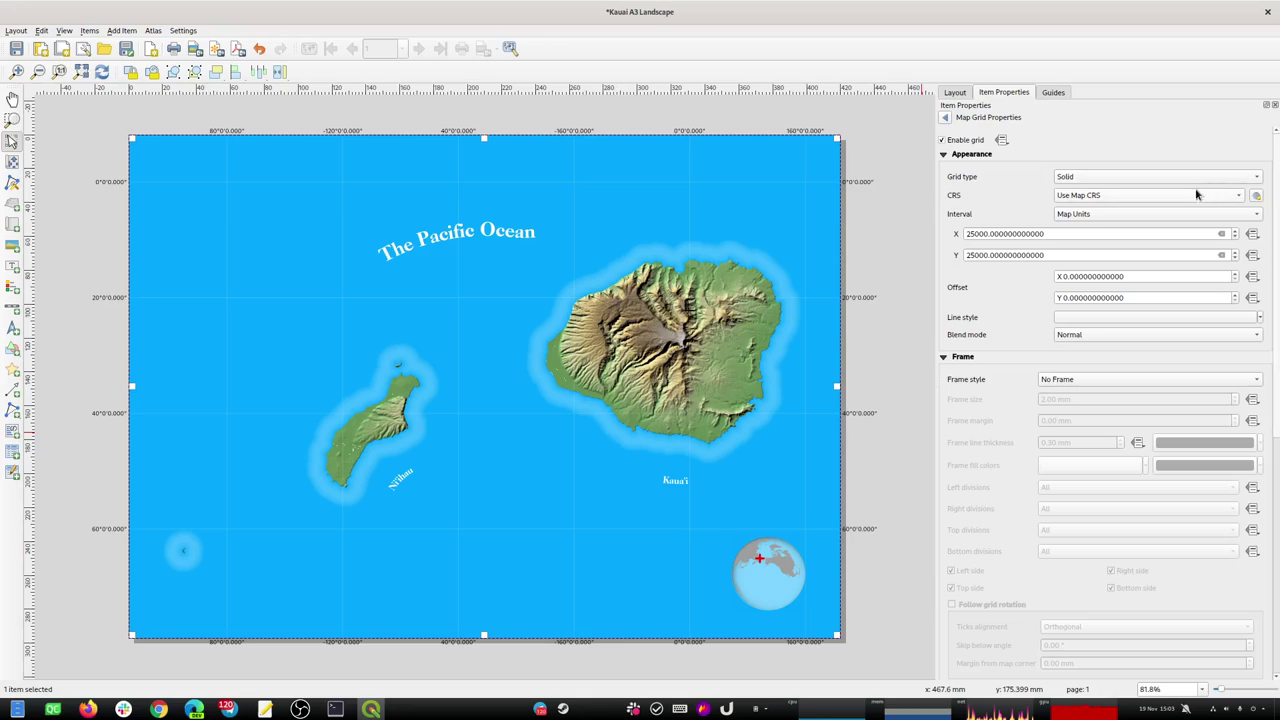
{"action": "left_click", "coordinate": [1230, 196]}
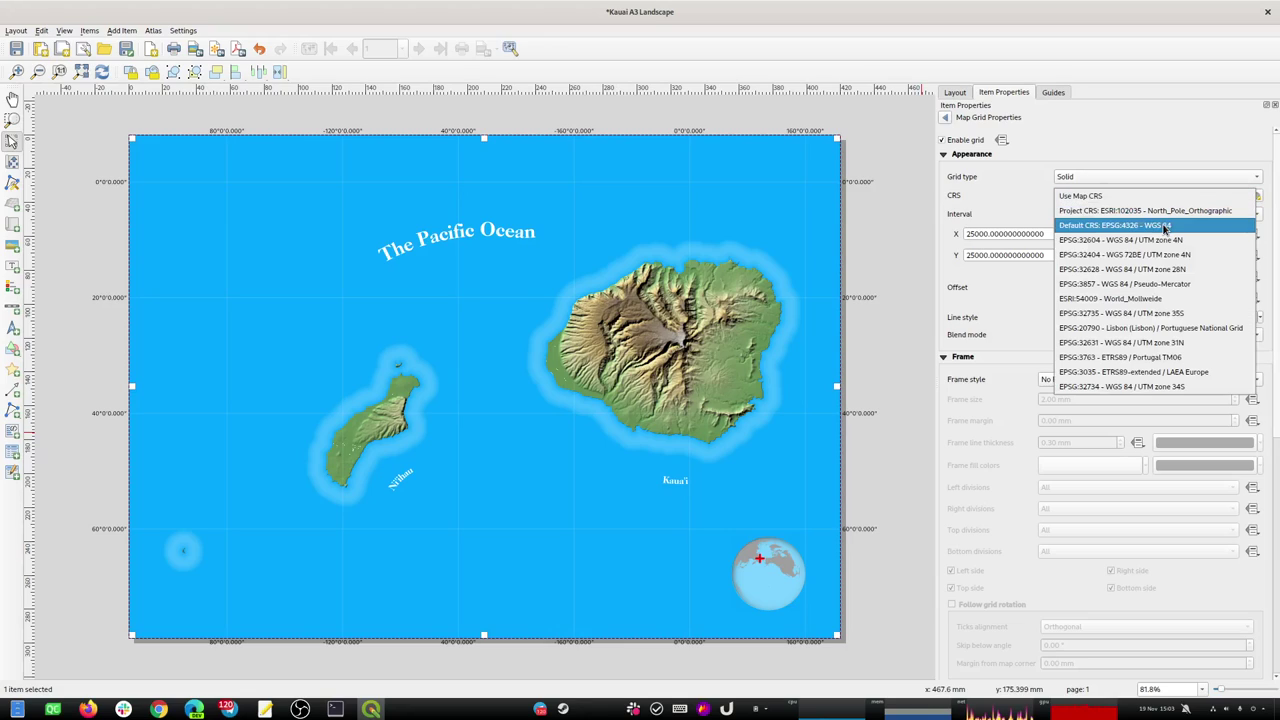
{"action": "left_click", "coordinate": [1138, 227]}
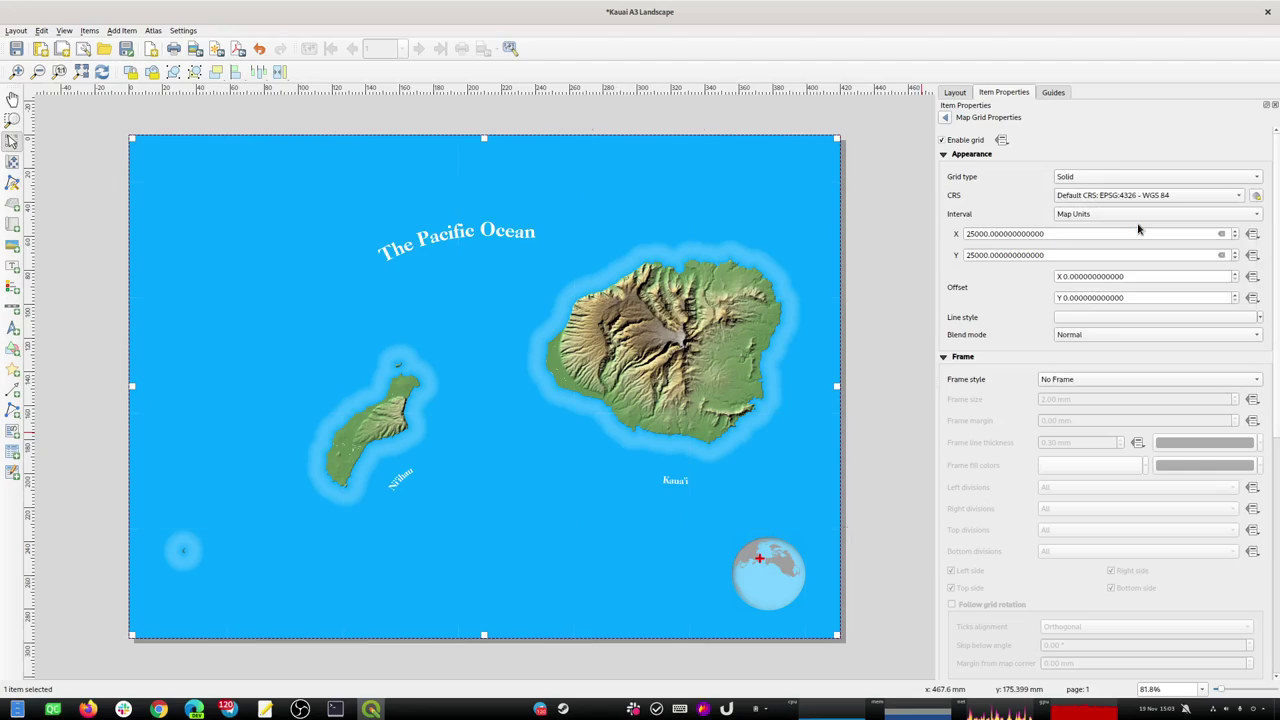
Try X intervals of 0.1 and 0.25 map units for the grid.
{"action": "left_click_drag", "start_coordinate": [1055, 236], "coordinate": [940, 238]}
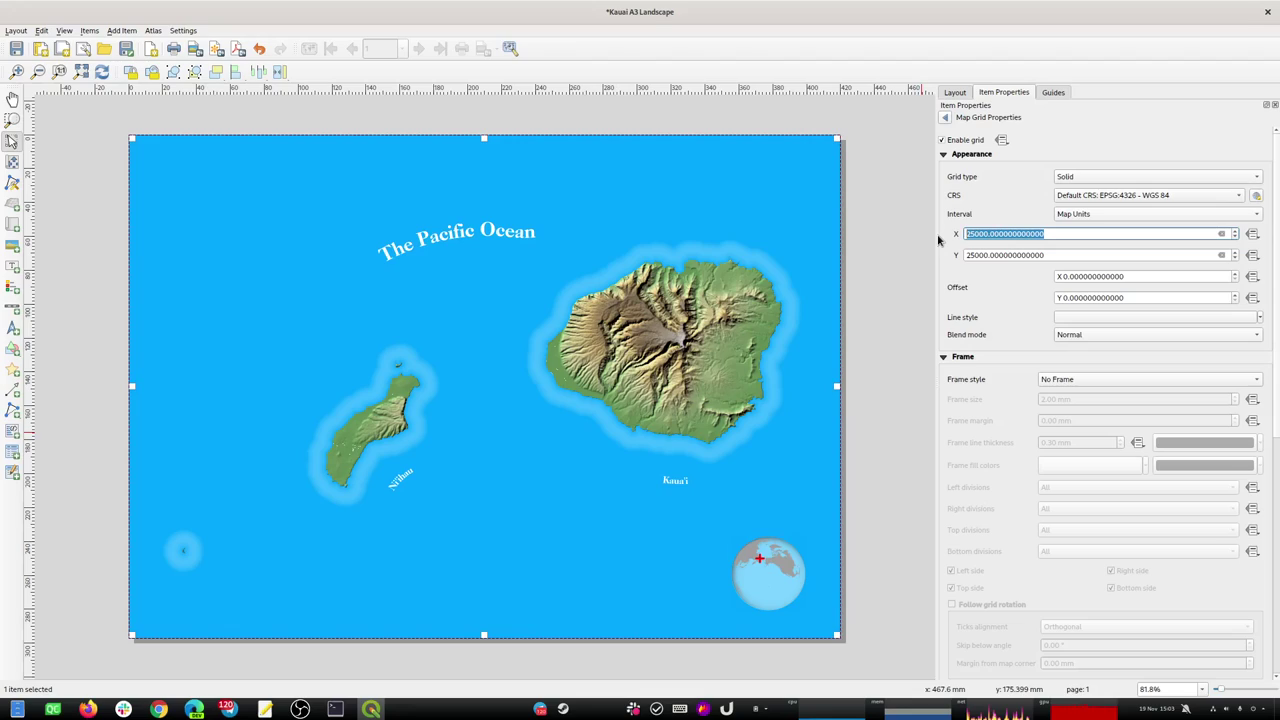
{"action": "type", "text": "0."}
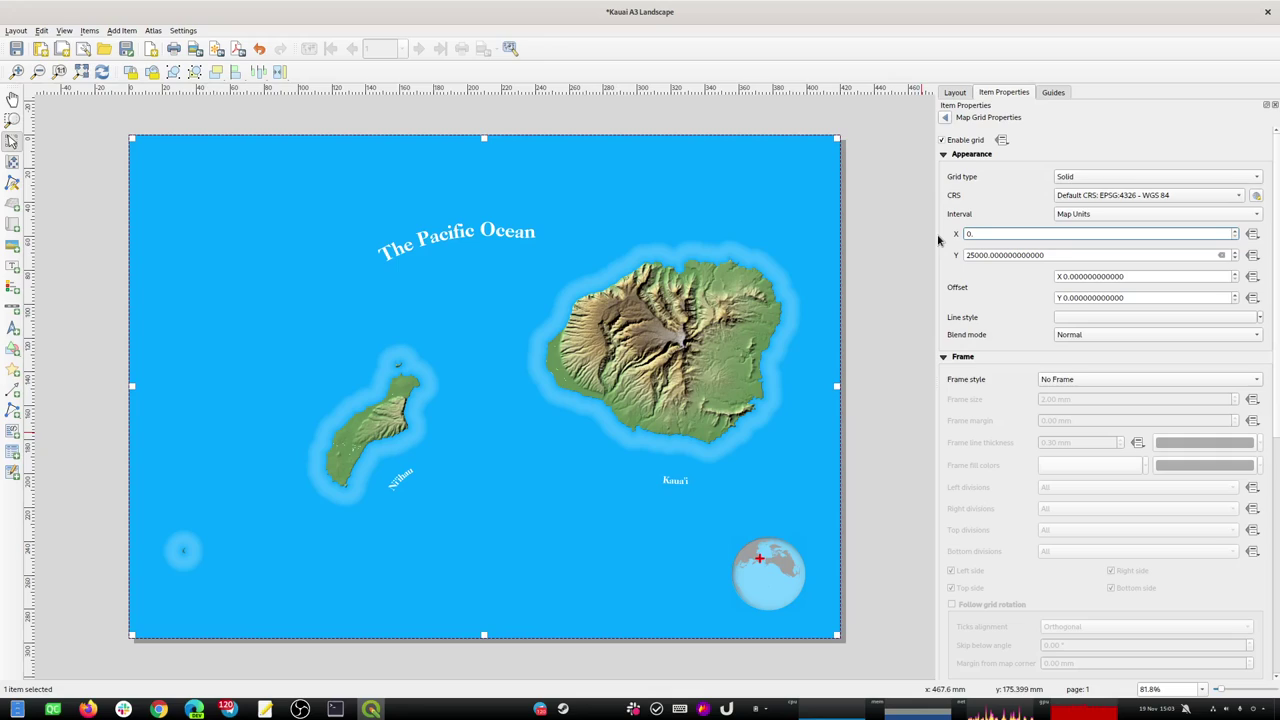
{"action": "type", "text": "1"}
{"action": "left_click", "coordinate": [990, 255]}
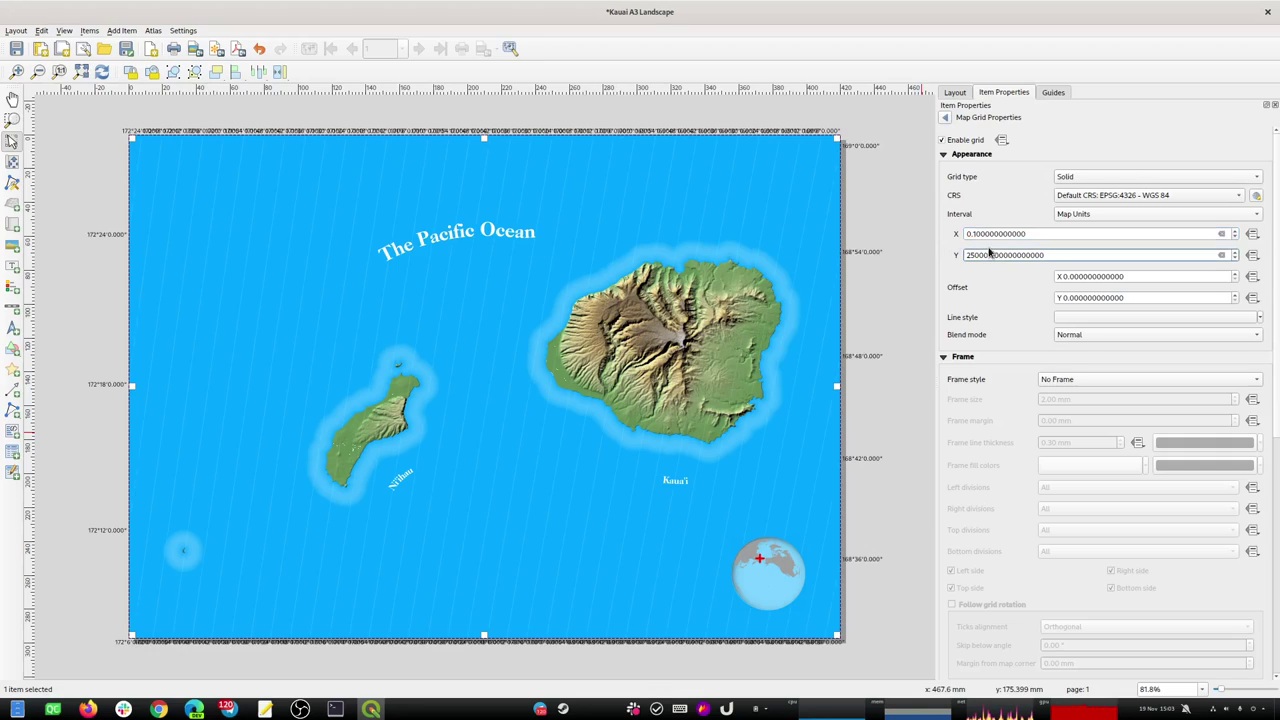
{"action": "triple_click", "coordinate": [969, 233]}
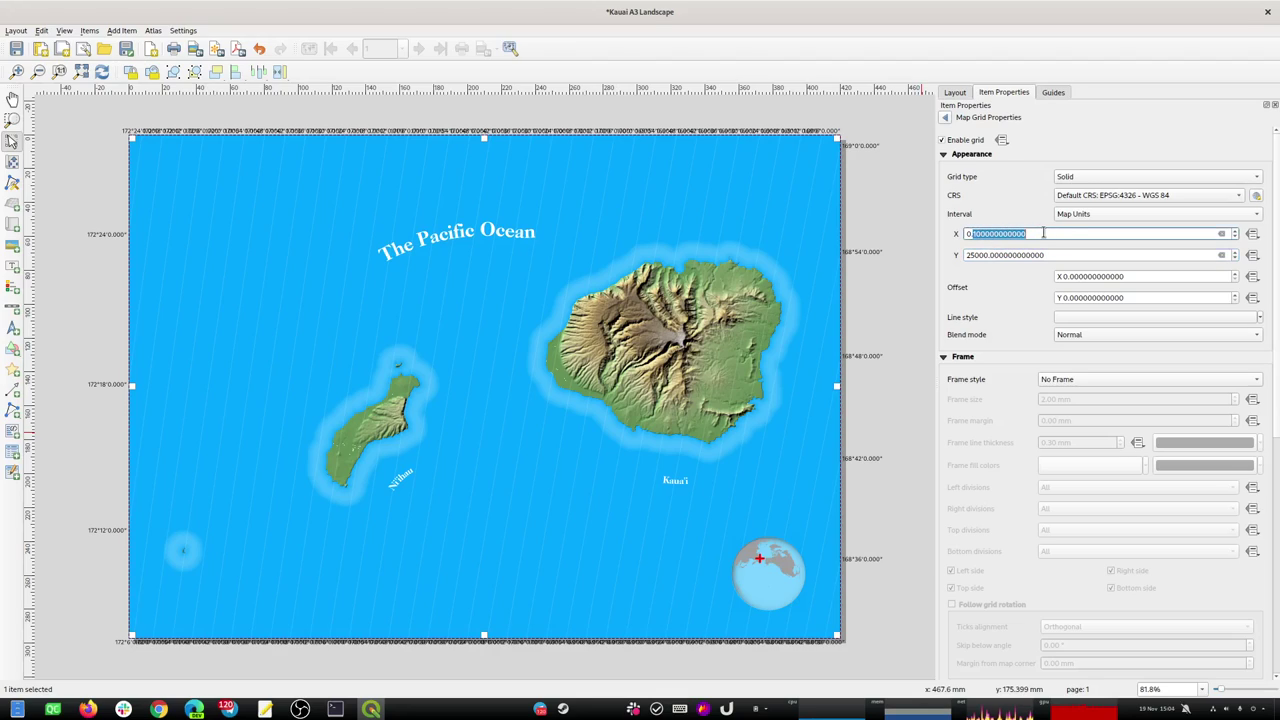
{"action": "type", "text": "0.25"}
{"action": "left_click", "coordinate": [1048, 255]}
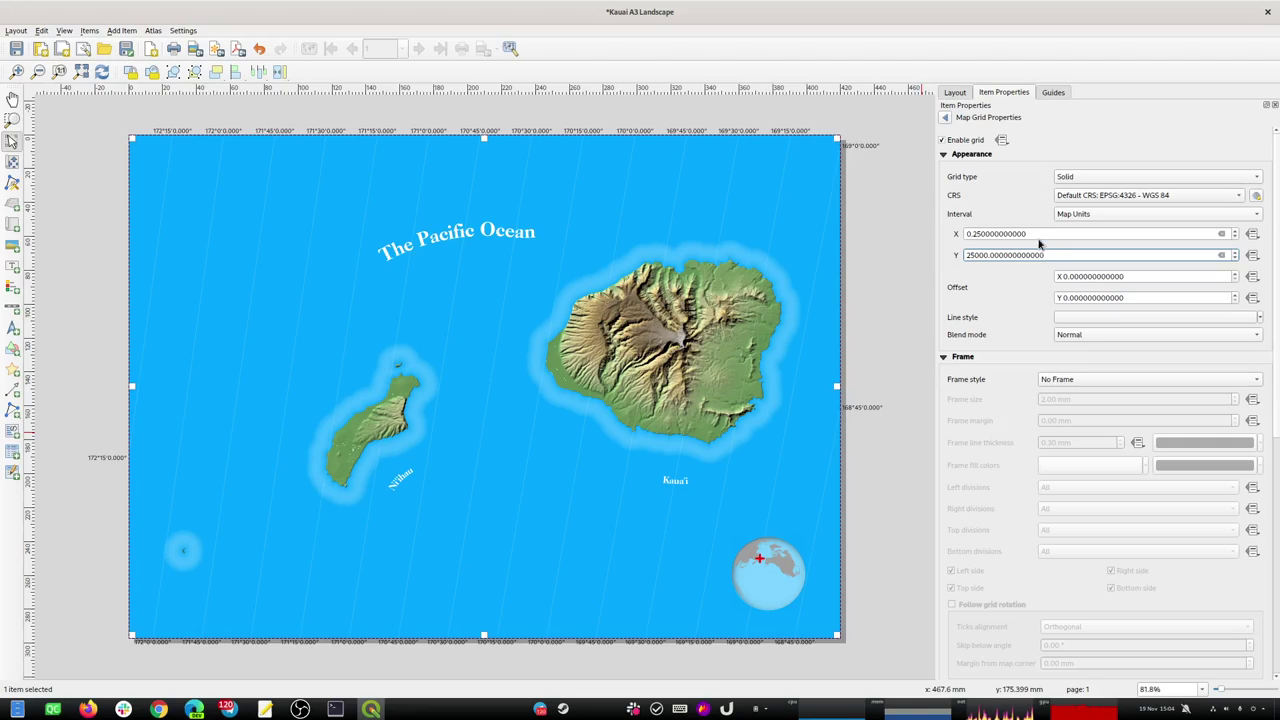
Set the grid's Y interval to 0.25 map units, matching the X interval.
{"action": "left_click", "coordinate": [986, 233]}
{"action": "double_click", "coordinate": [986, 233]}
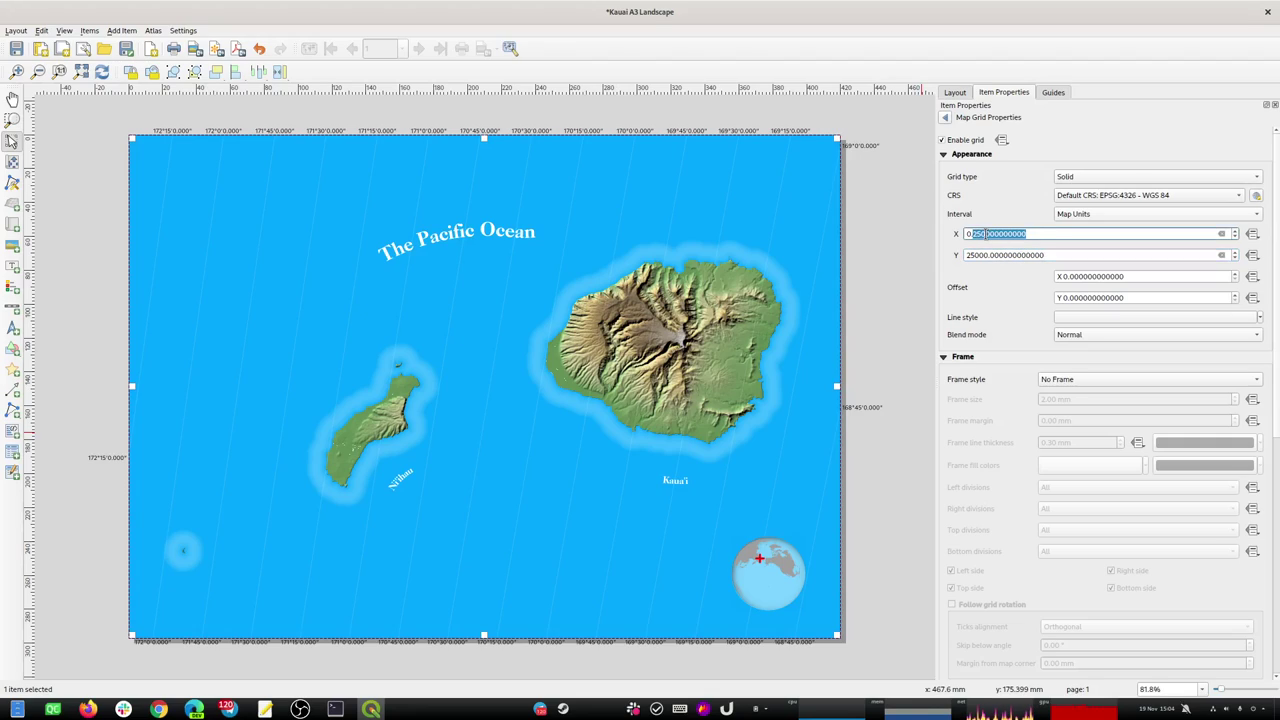
{"action": "left_click", "coordinate": [990, 255]}
{"action": "double_click", "coordinate": [990, 255]}
{"action": "key", "text": "ctrl+a"}
{"action": "type", "text": "0.2500000000000"}
{"action": "left_click", "coordinate": [1030, 233]}
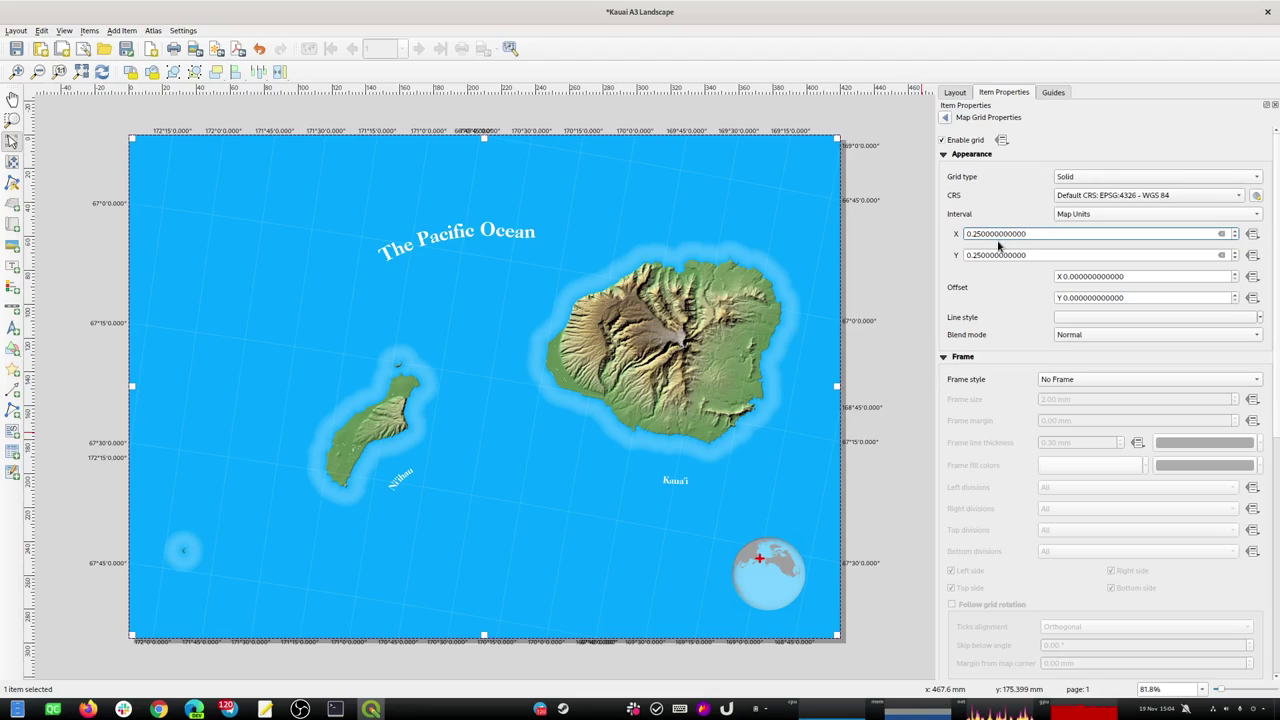
Set the grid's X interval to 0.5 map units.
{"action": "left_click_drag", "start_coordinate": [972, 233], "coordinate": [1090, 233]}
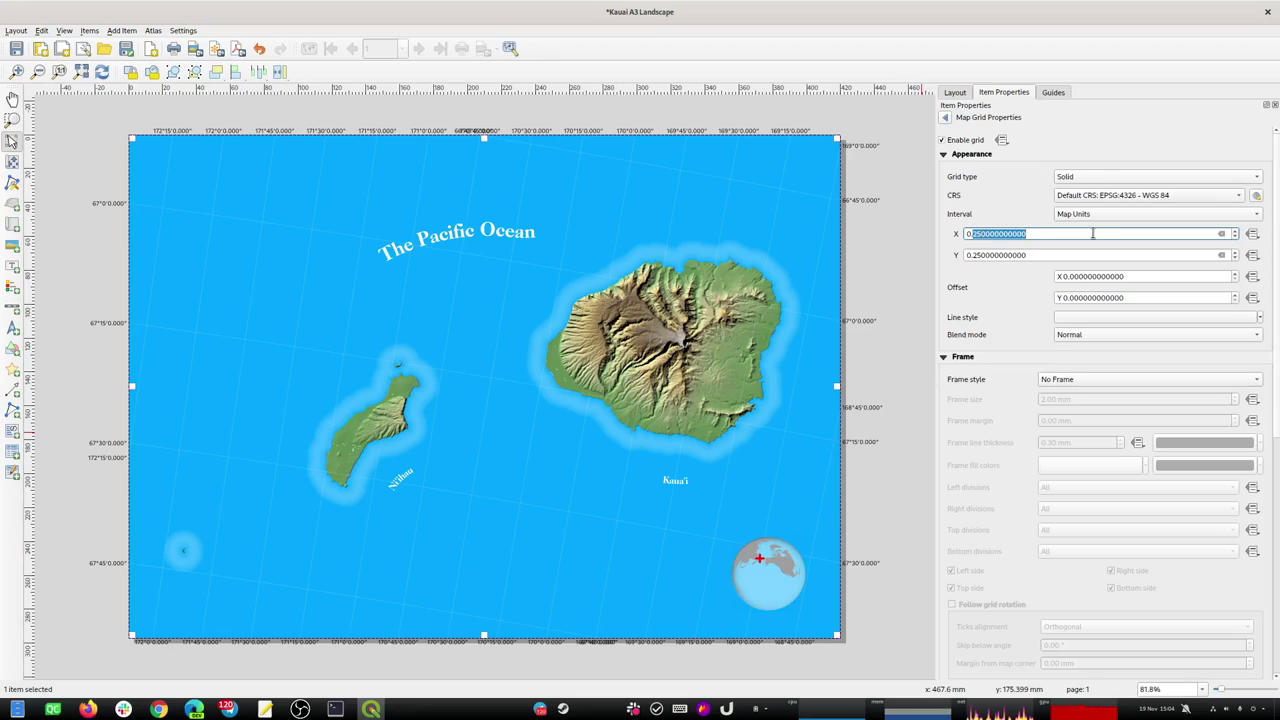
{"action": "type", "text": "50"}
{"action": "left_click", "coordinate": [972, 255]}
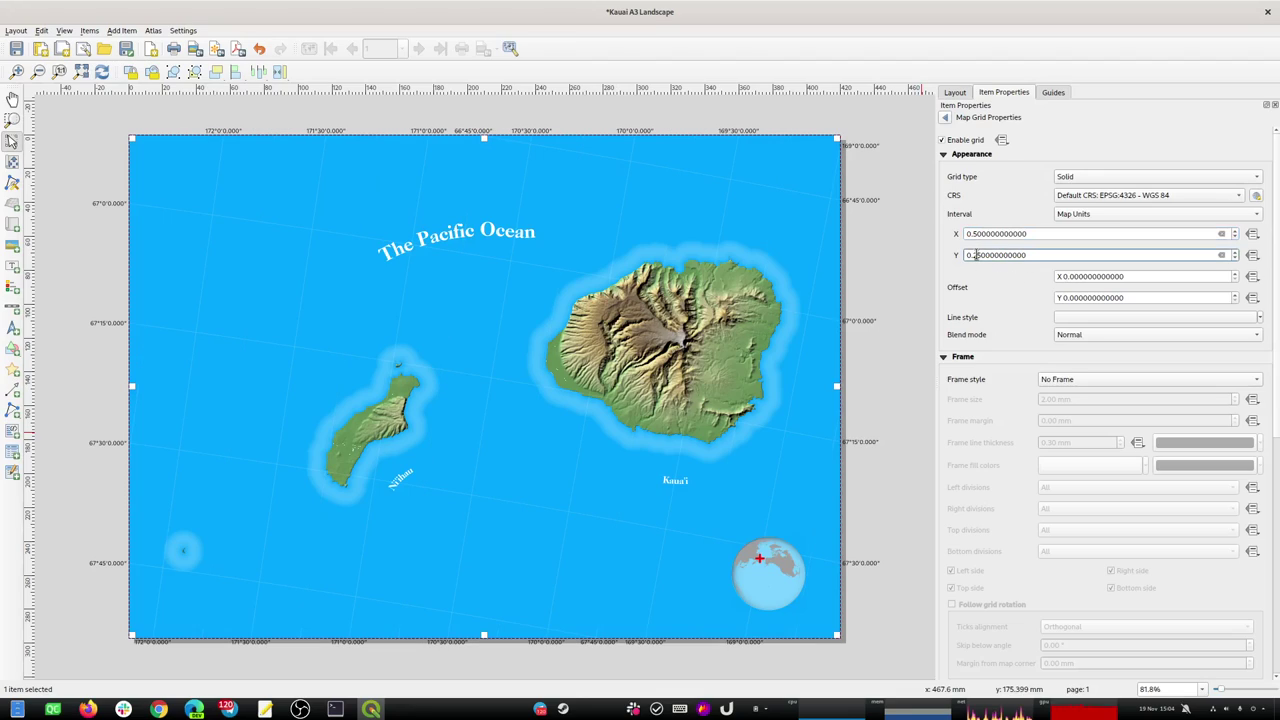
{"action": "left_click_drag", "start_coordinate": [980, 255], "coordinate": [1084, 257]}
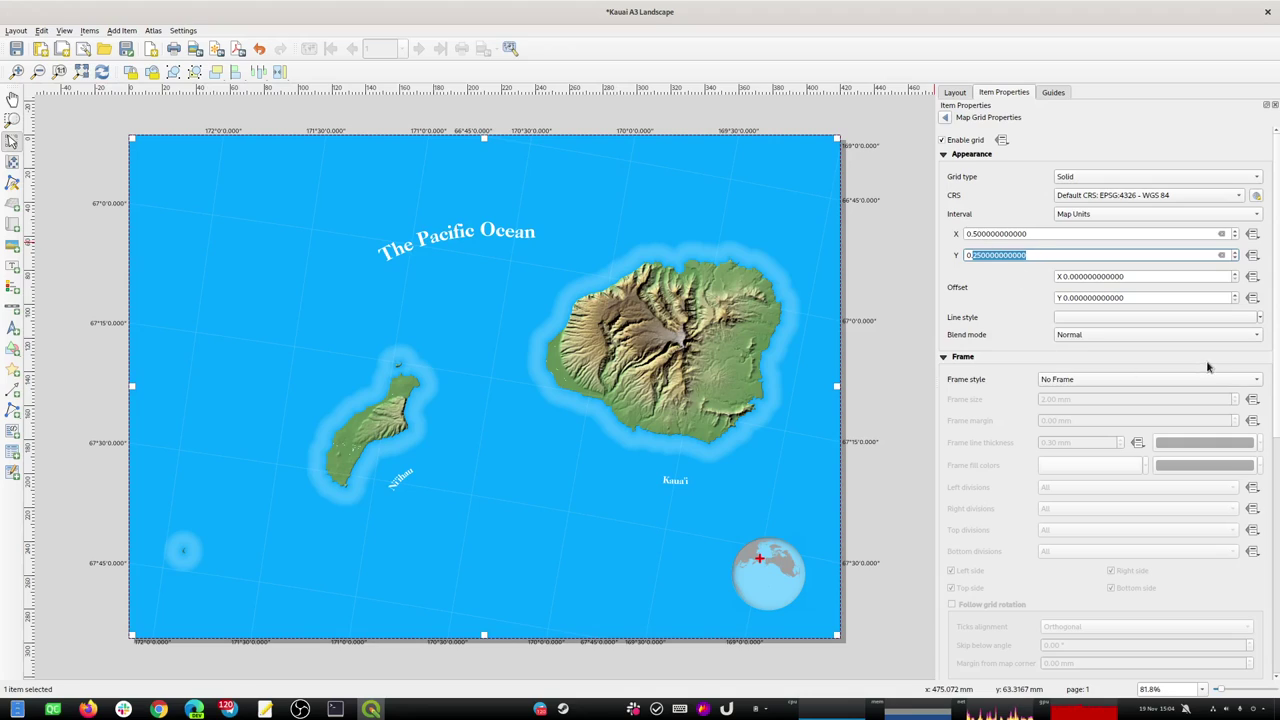
Place the grid coordinates inside the frame on the map's left, right, top and bottom sides.
{"action": "scroll", "coordinate": [1266, 359], "scroll_direction": "down", "scroll_amount": 8}
{"action": "scroll", "coordinate": [1138, 343], "scroll_direction": "down", "scroll_amount": 2}
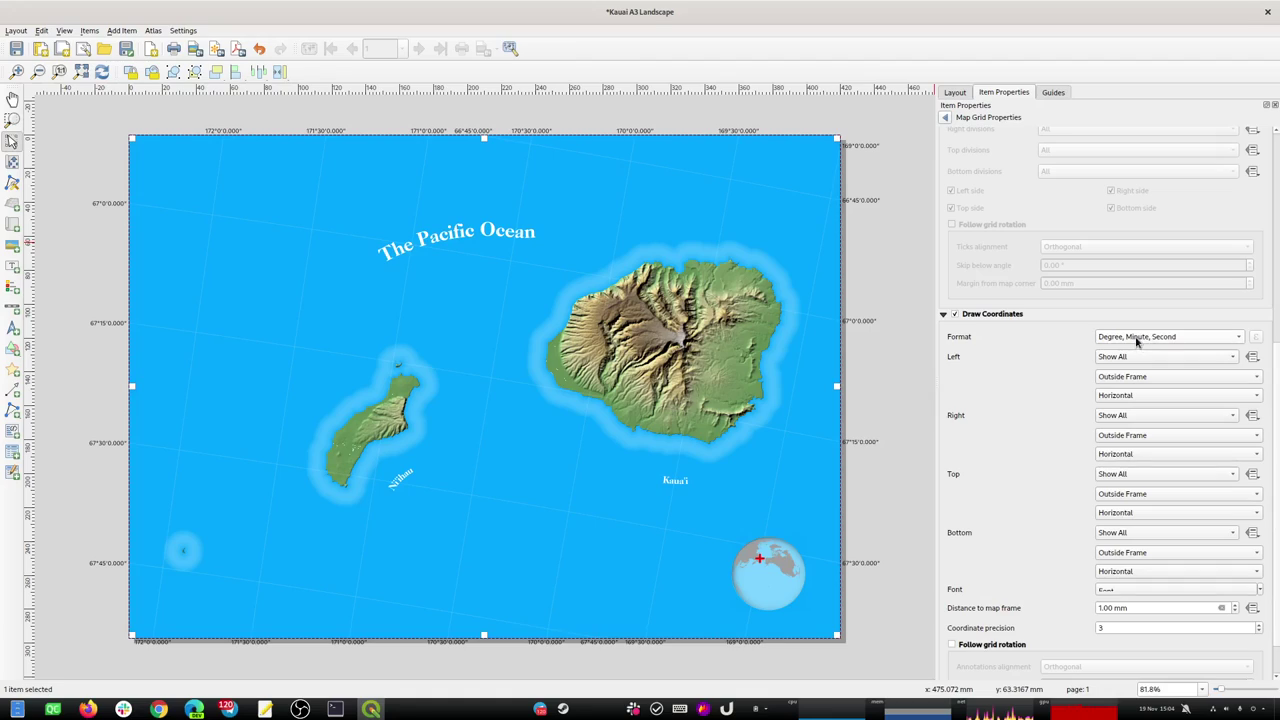
{"action": "left_click", "coordinate": [1142, 377]}
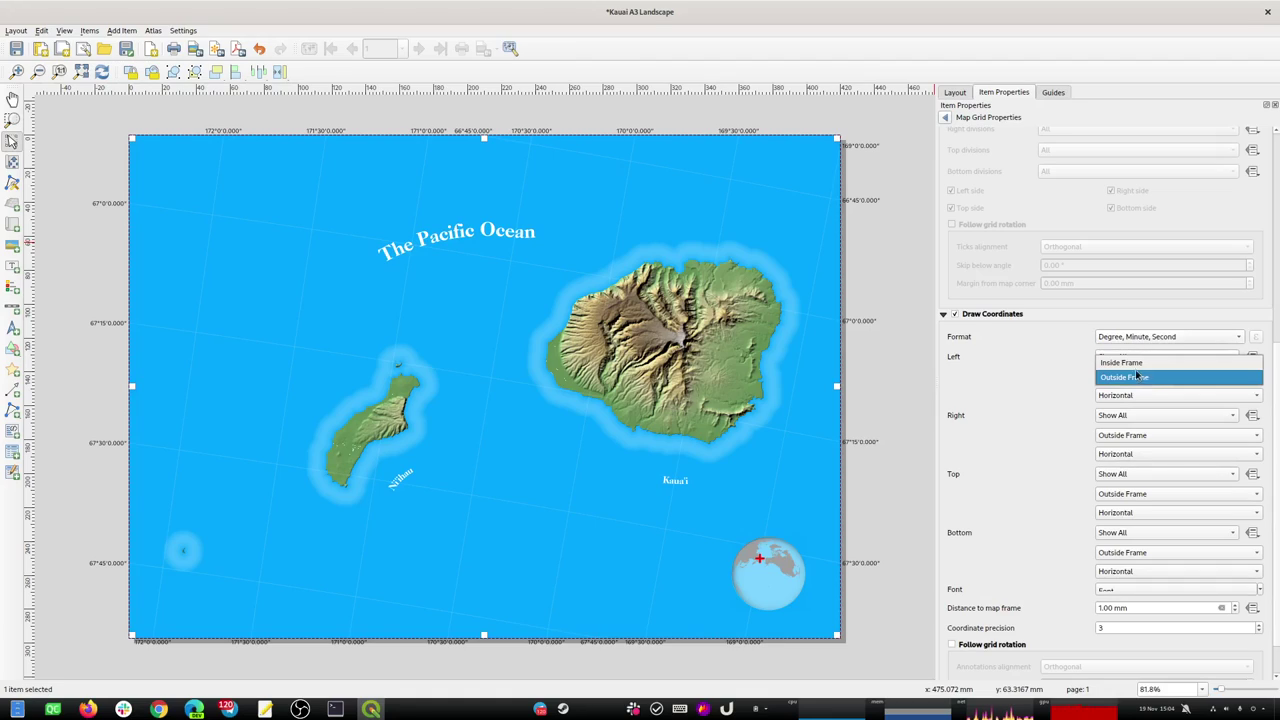
{"action": "left_click", "coordinate": [1131, 363]}
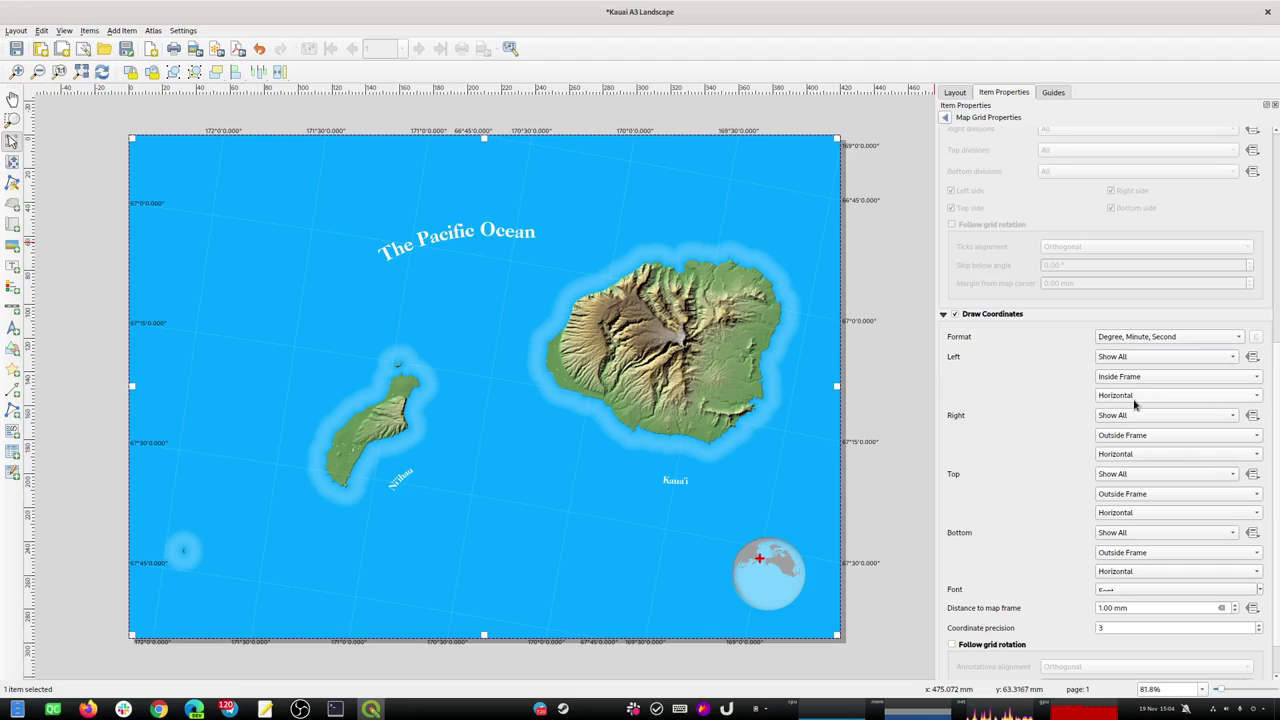
{"action": "left_click", "coordinate": [1128, 436]}
{"action": "left_click", "coordinate": [1123, 422]}
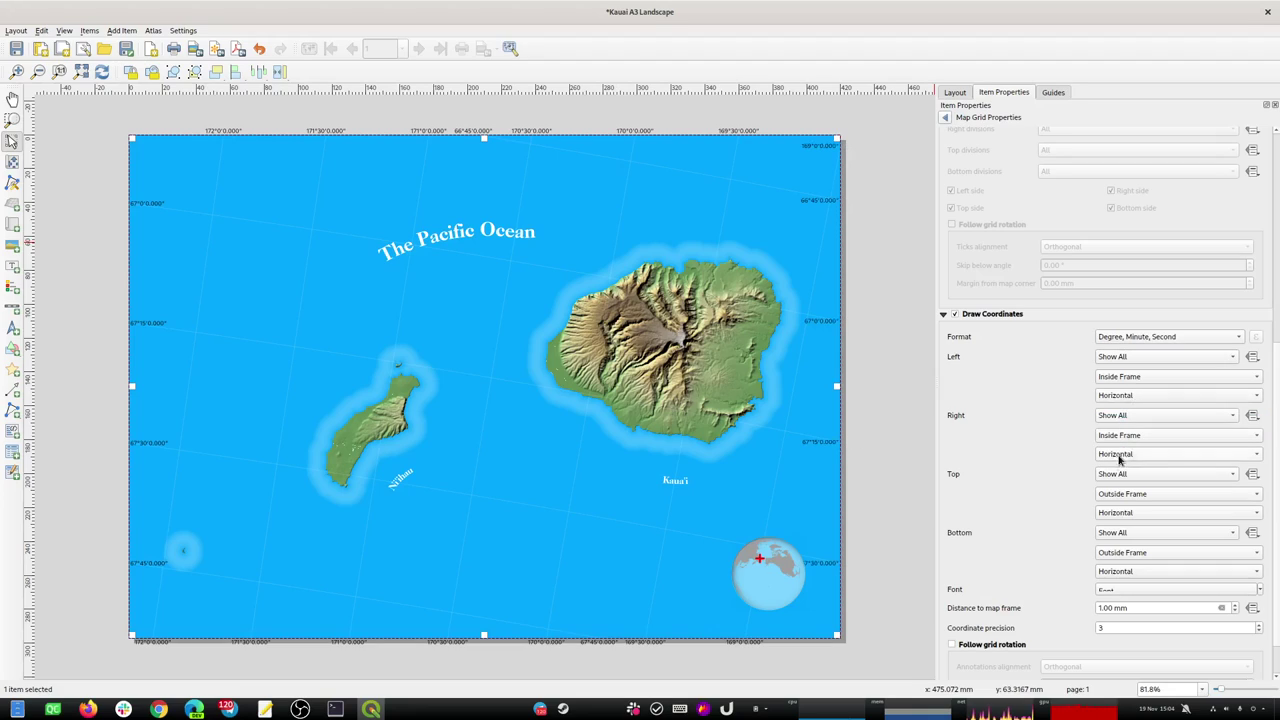
{"action": "left_click", "coordinate": [1120, 494]}
{"action": "left_click", "coordinate": [1118, 486]}
{"action": "left_click", "coordinate": [1116, 552]}
{"action": "left_click", "coordinate": [1117, 541]}
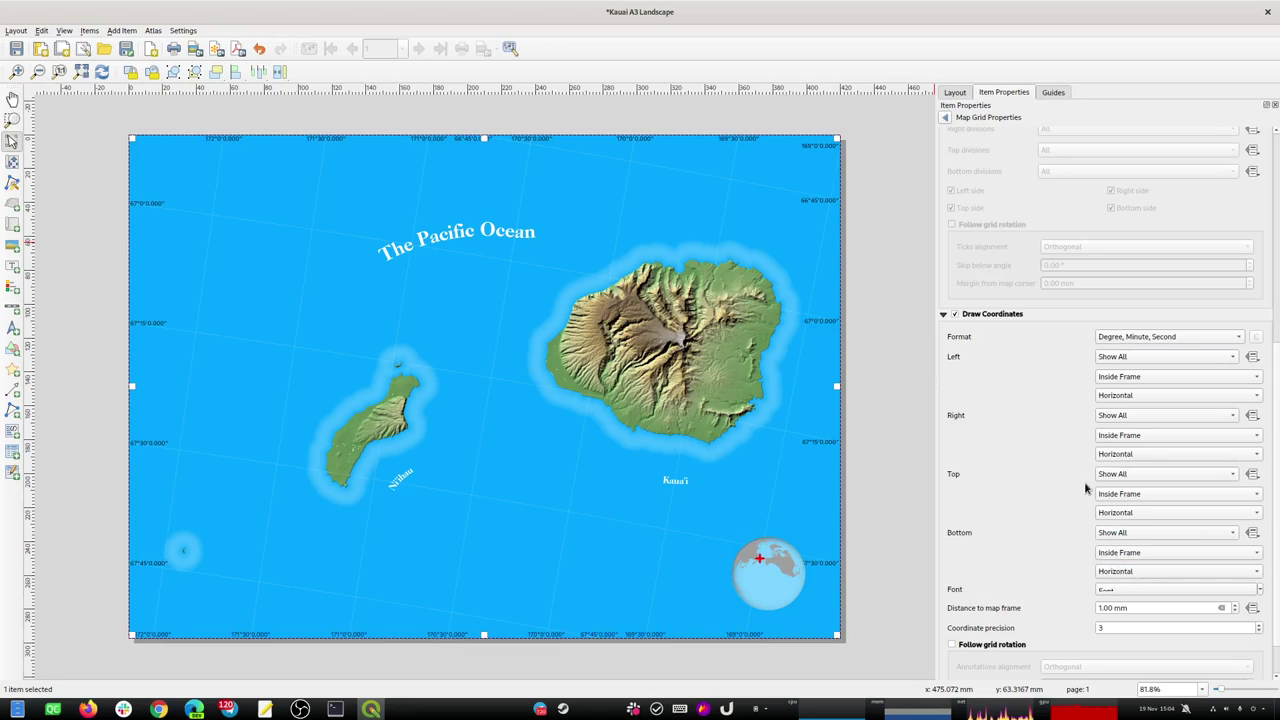
{"action": "scroll", "coordinate": [1271, 443], "scroll_direction": "down", "scroll_amount": 2}
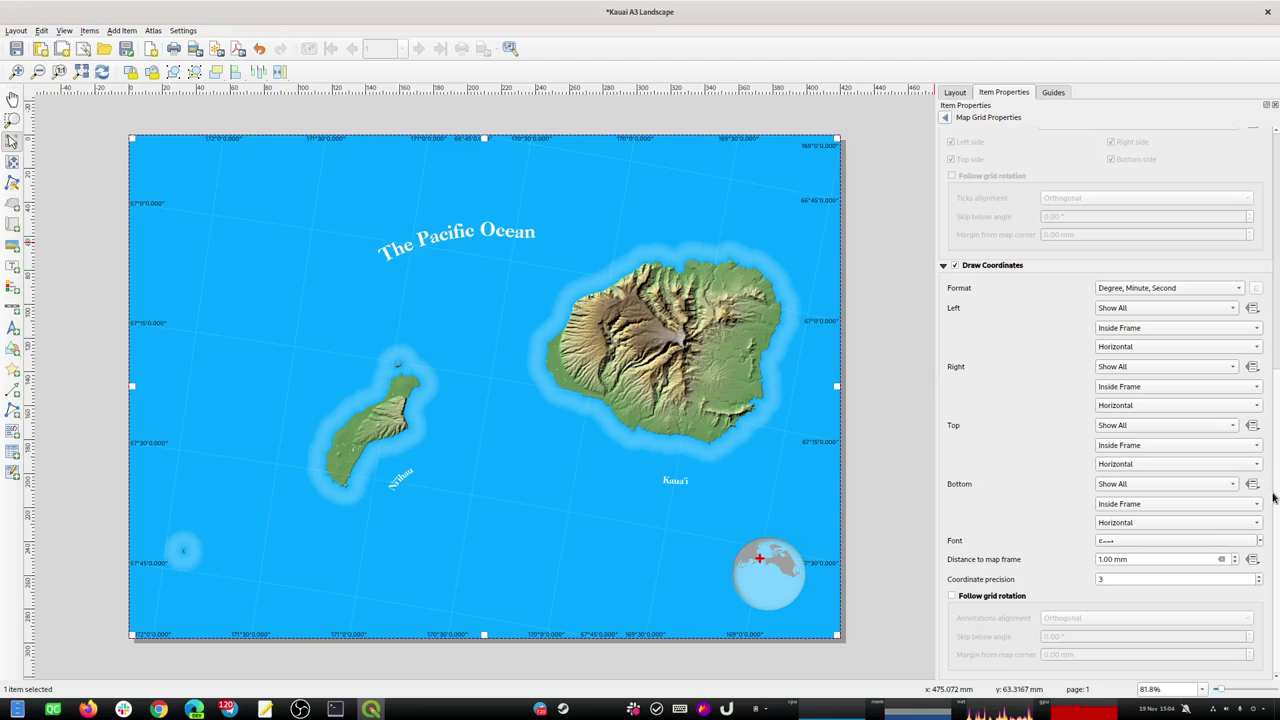
Make the grid coordinate labels semi-transparent white and set the coordinate precision to 0.
{"action": "left_click", "coordinate": [1259, 541]}
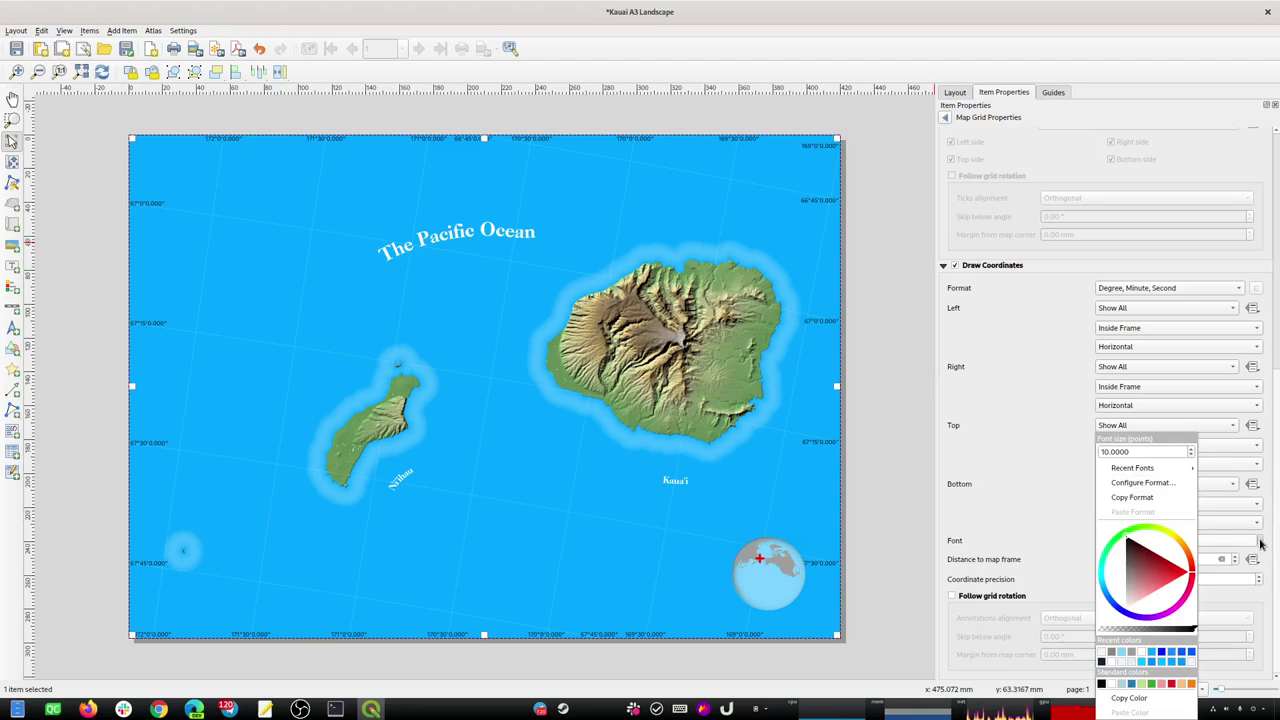
{"action": "left_click", "coordinate": [1133, 612]}
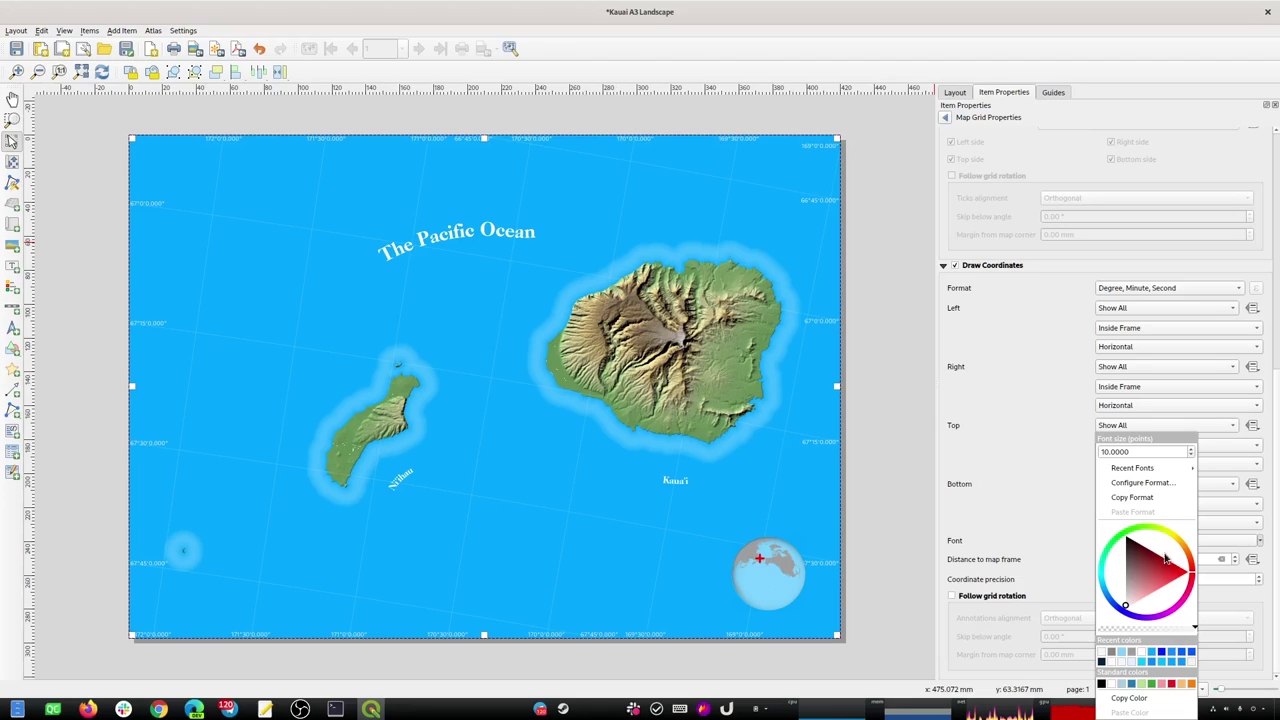
{"action": "left_click_drag", "start_coordinate": [1184, 632], "coordinate": [1158, 638]}
{"action": "left_click", "coordinate": [1066, 565]}
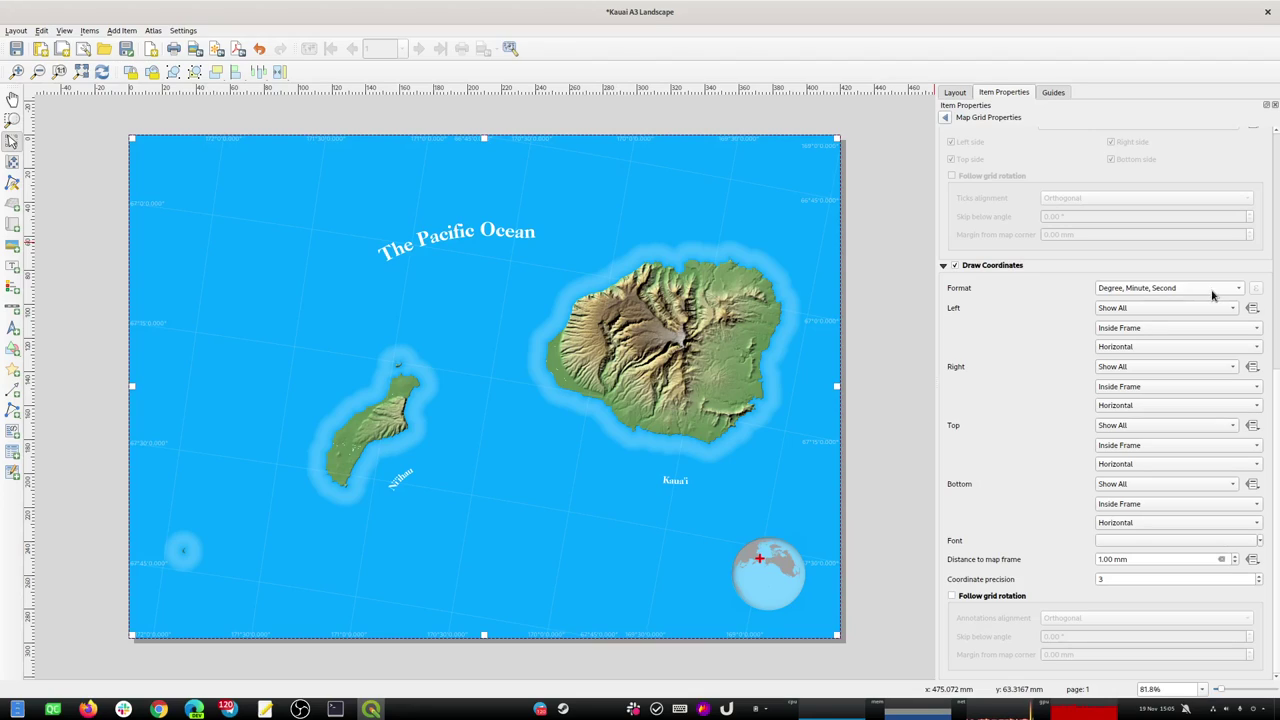
{"action": "double_click", "coordinate": [1114, 579]}
{"action": "type", "text": "0"}
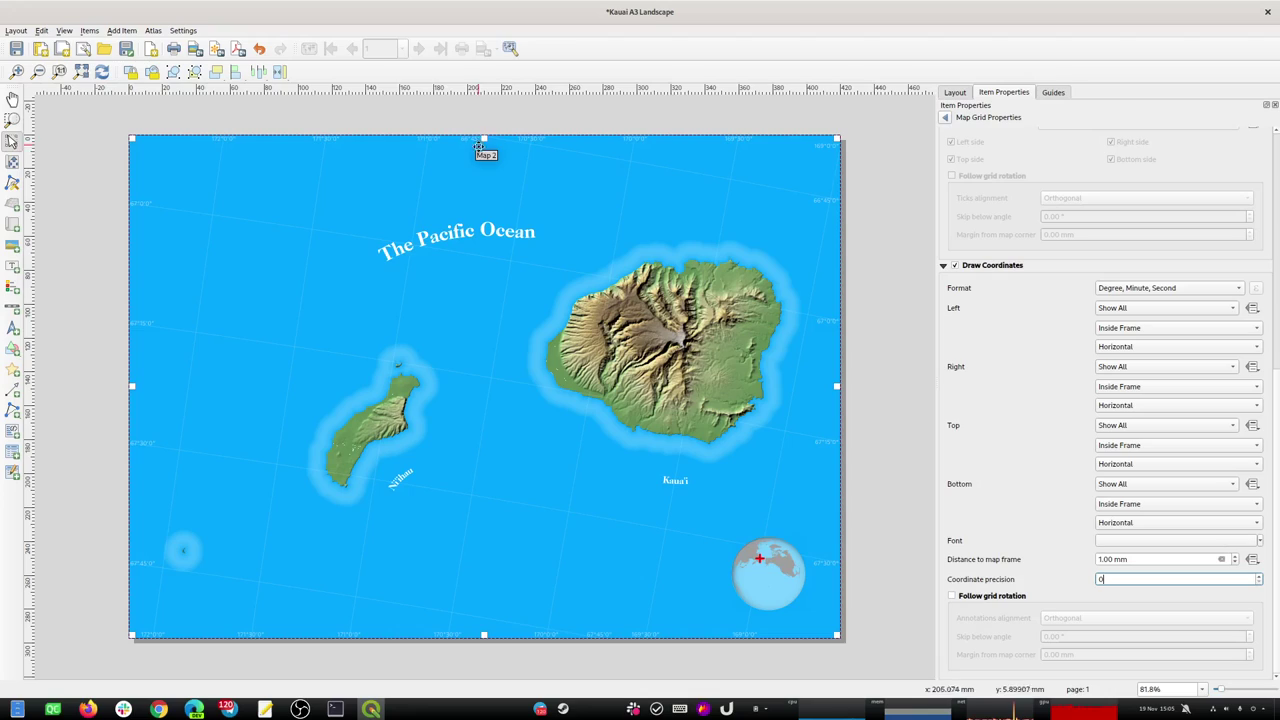
Limit the grid coordinates to longitude only on the map's top and bottom sides and latitude only on the left and right sides.
{"action": "left_click", "coordinate": [1121, 486]}
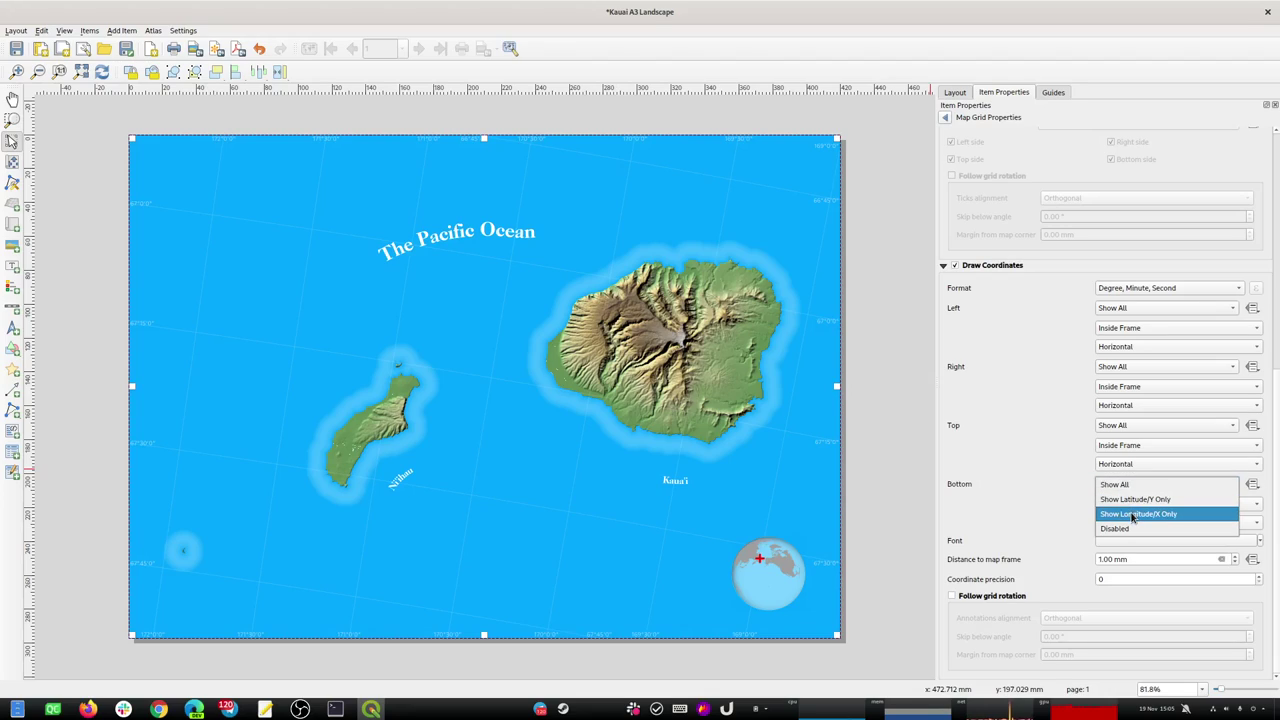
{"action": "left_click", "coordinate": [1133, 516]}
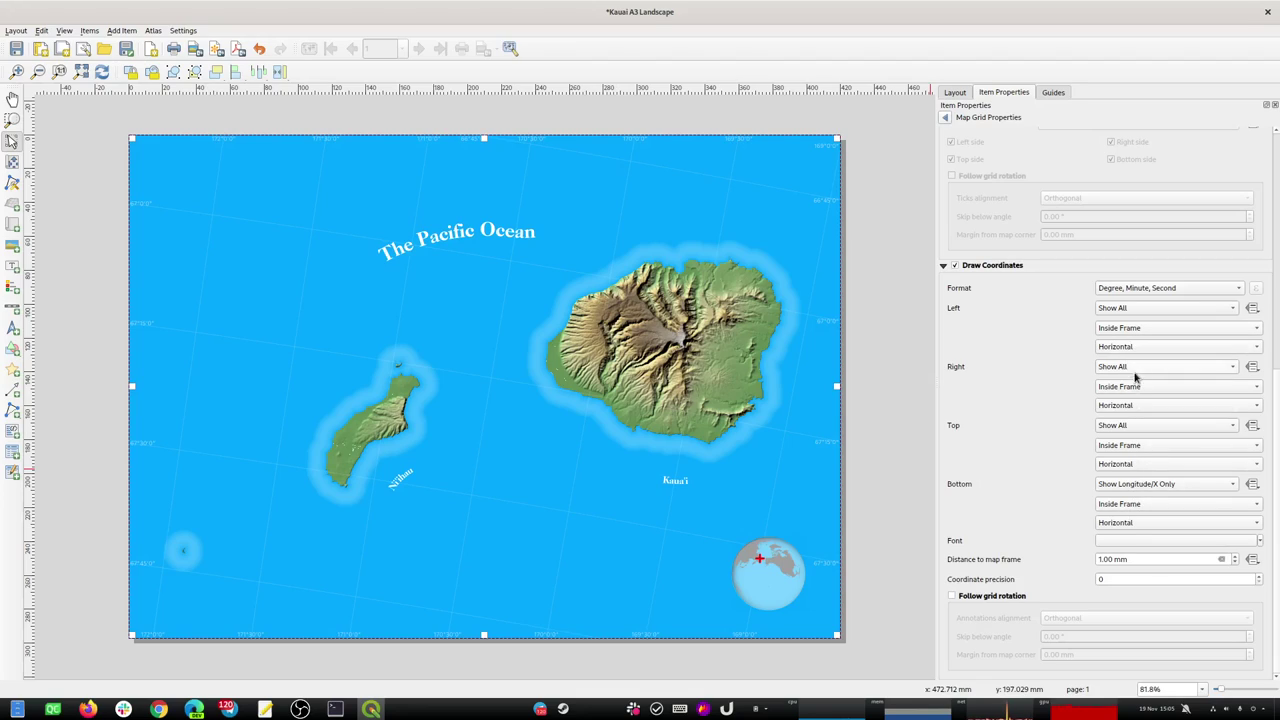
{"action": "left_click", "coordinate": [1130, 428]}
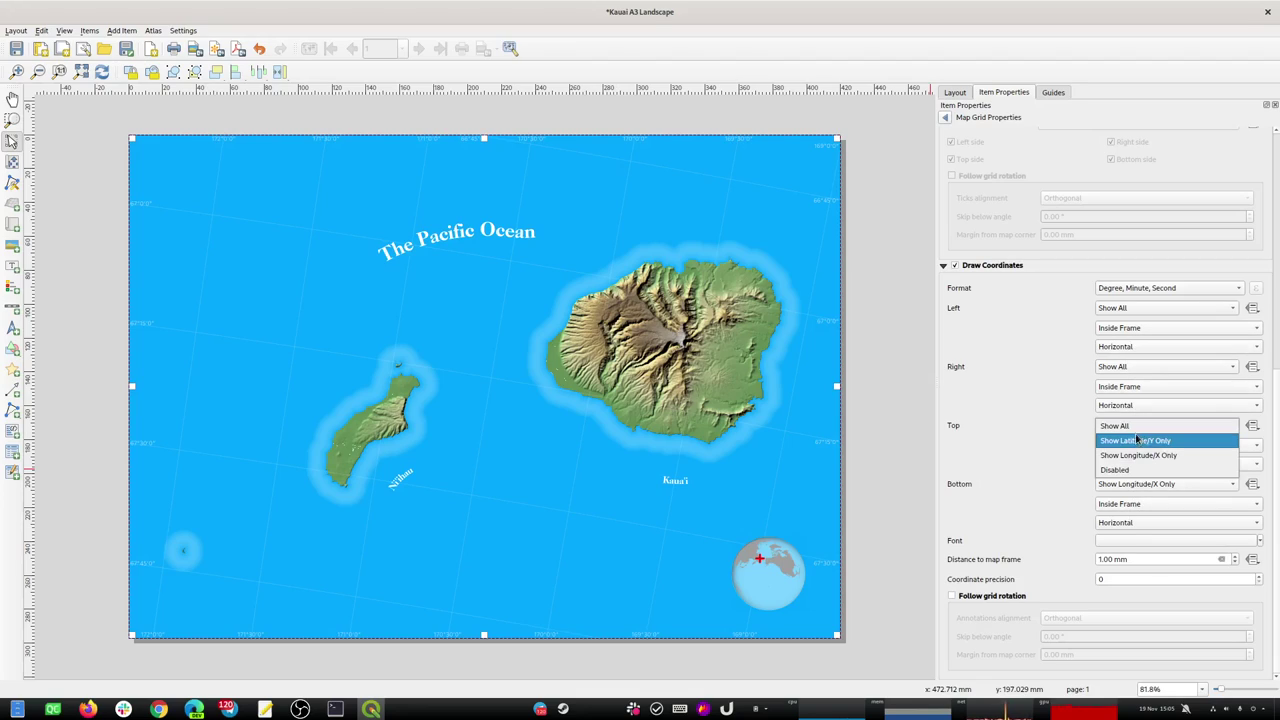
{"action": "left_click", "coordinate": [1137, 451]}
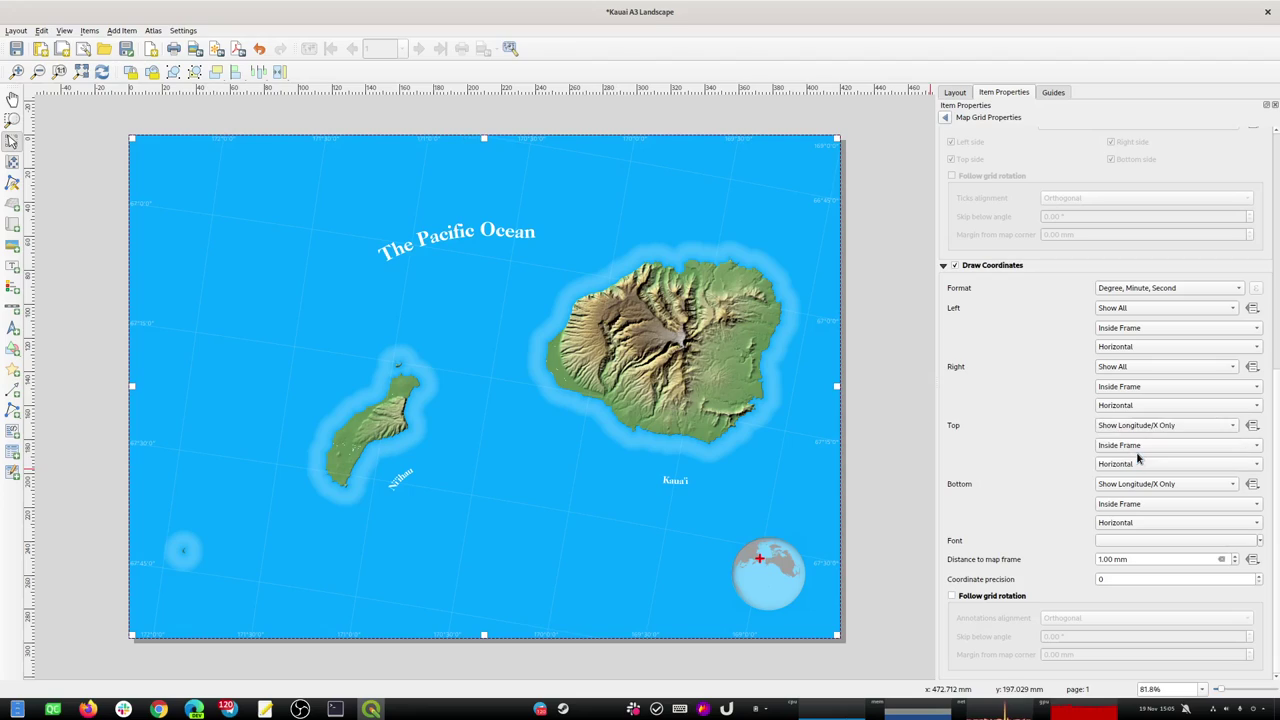
{"action": "left_click", "coordinate": [1125, 310]}
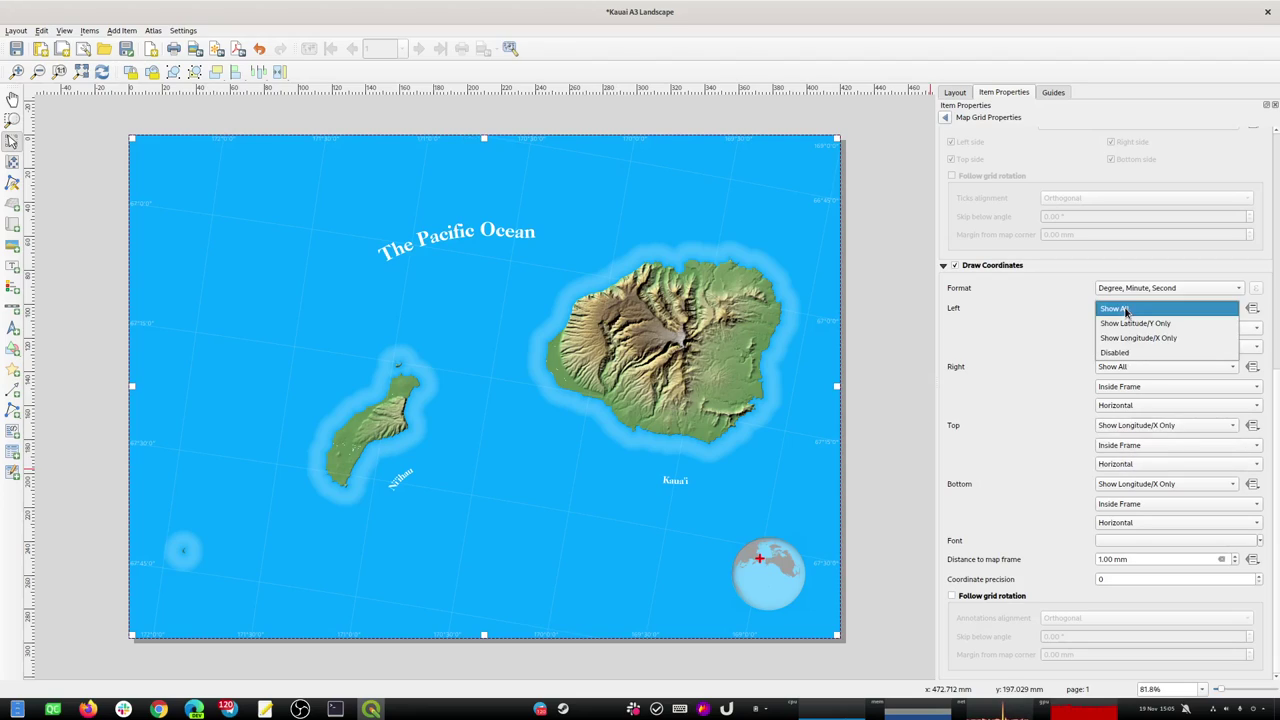
{"action": "left_click", "coordinate": [1128, 324]}
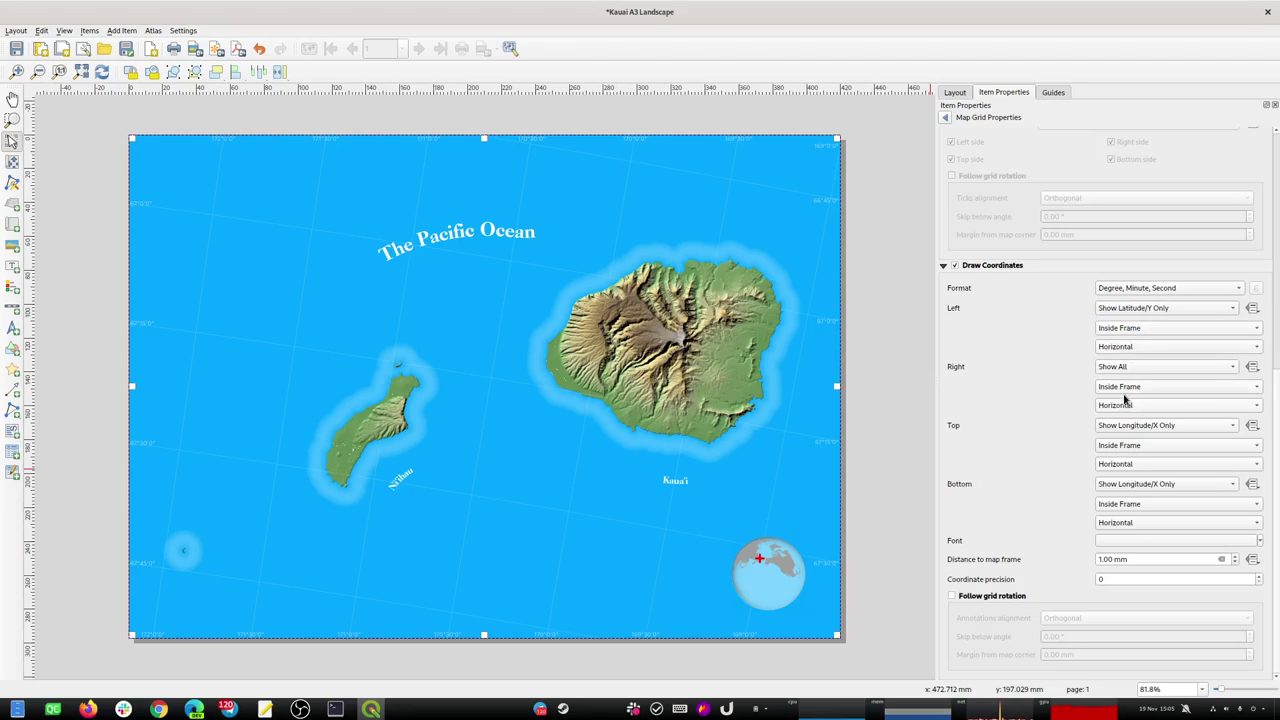
{"action": "left_click", "coordinate": [1121, 366]}
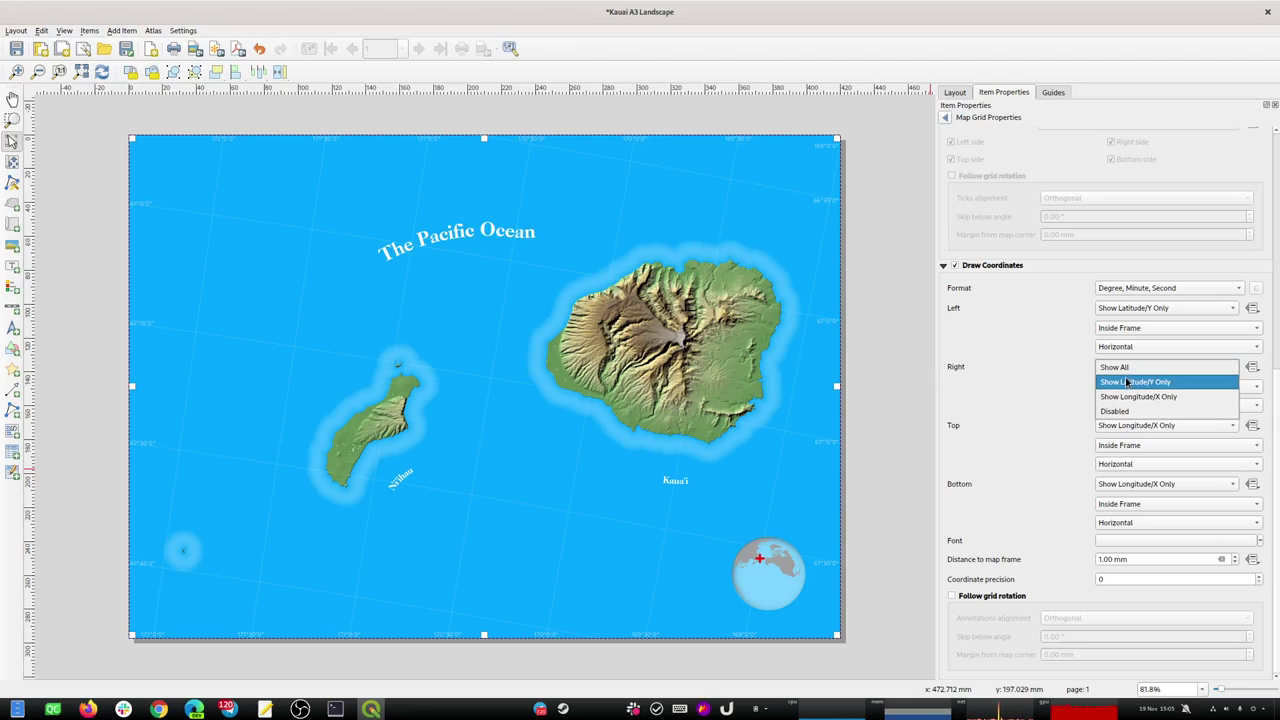
{"action": "left_click", "coordinate": [1127, 382]}
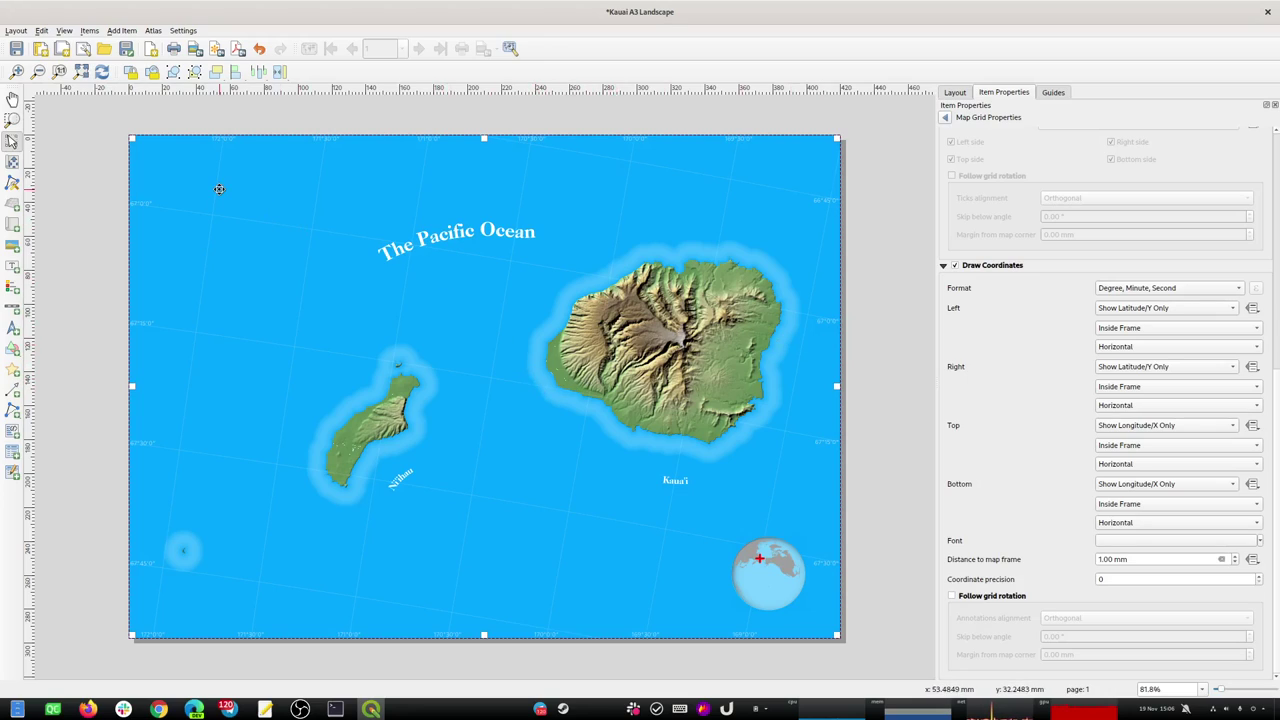
Add a text label near the upper-left corner of the map page reading "Kaua'i".
{"action": "left_click", "coordinate": [12, 266]}
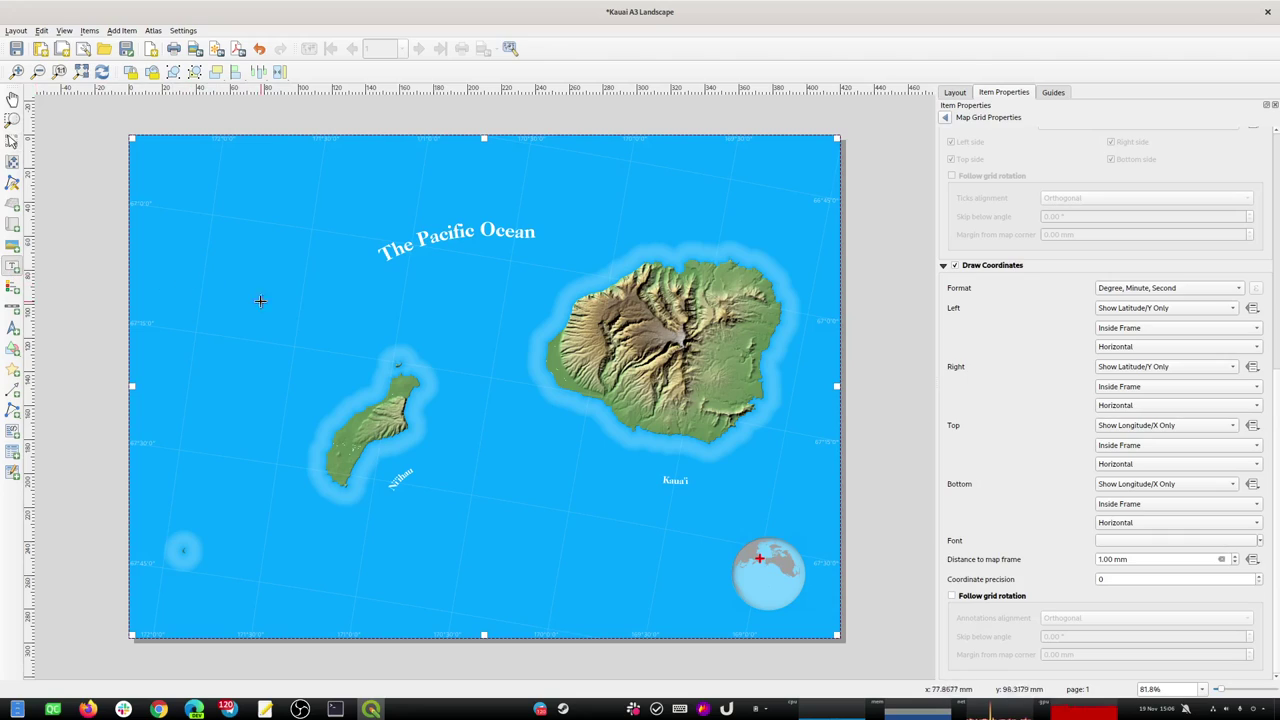
{"action": "left_click_drag", "start_coordinate": [166, 157], "coordinate": [232, 183]}
{"action": "left_click_drag", "start_coordinate": [283, 189], "coordinate": [283, 189]}
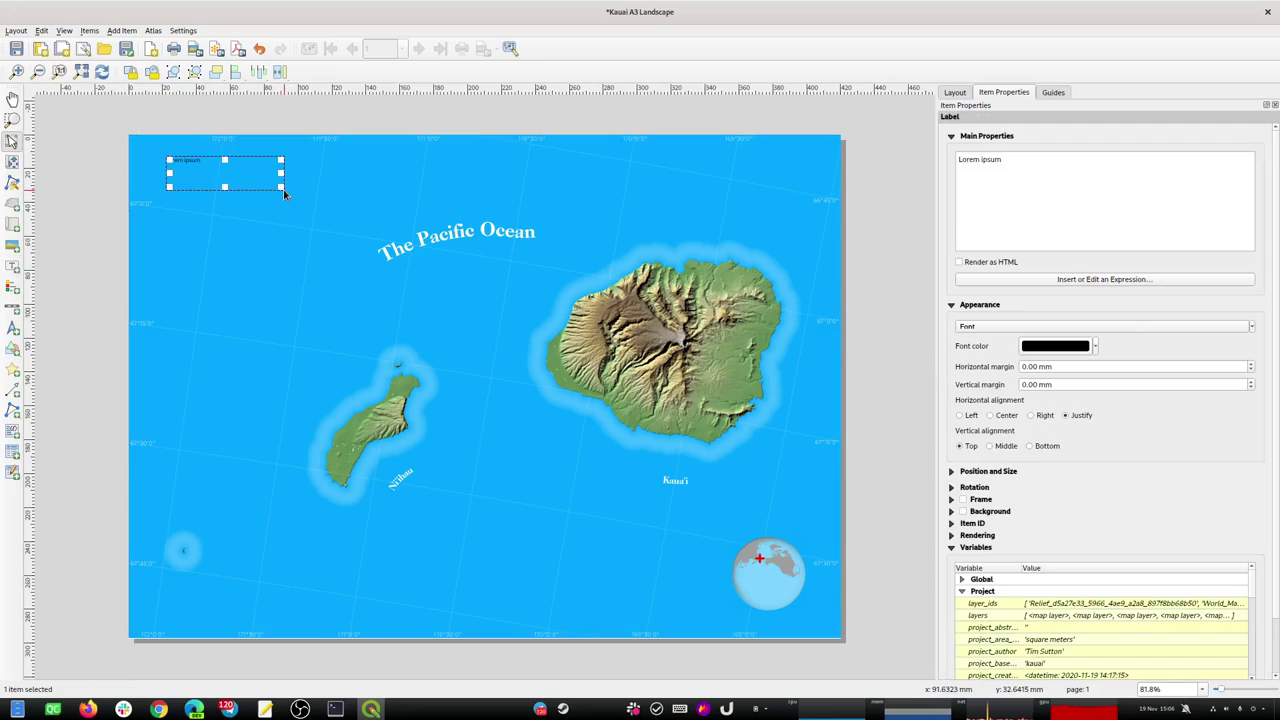
{"action": "left_click_drag", "start_coordinate": [1013, 160], "coordinate": [910, 160]}
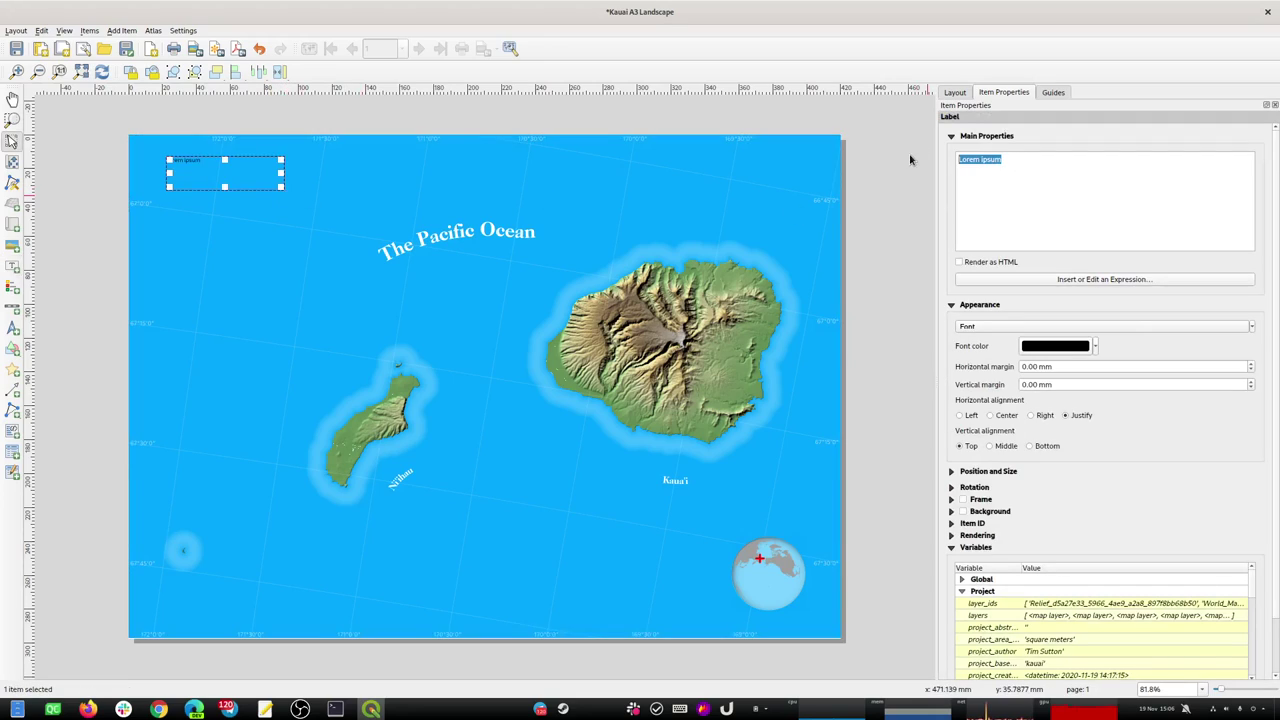
{"action": "type", "text": "Kaua'i"}
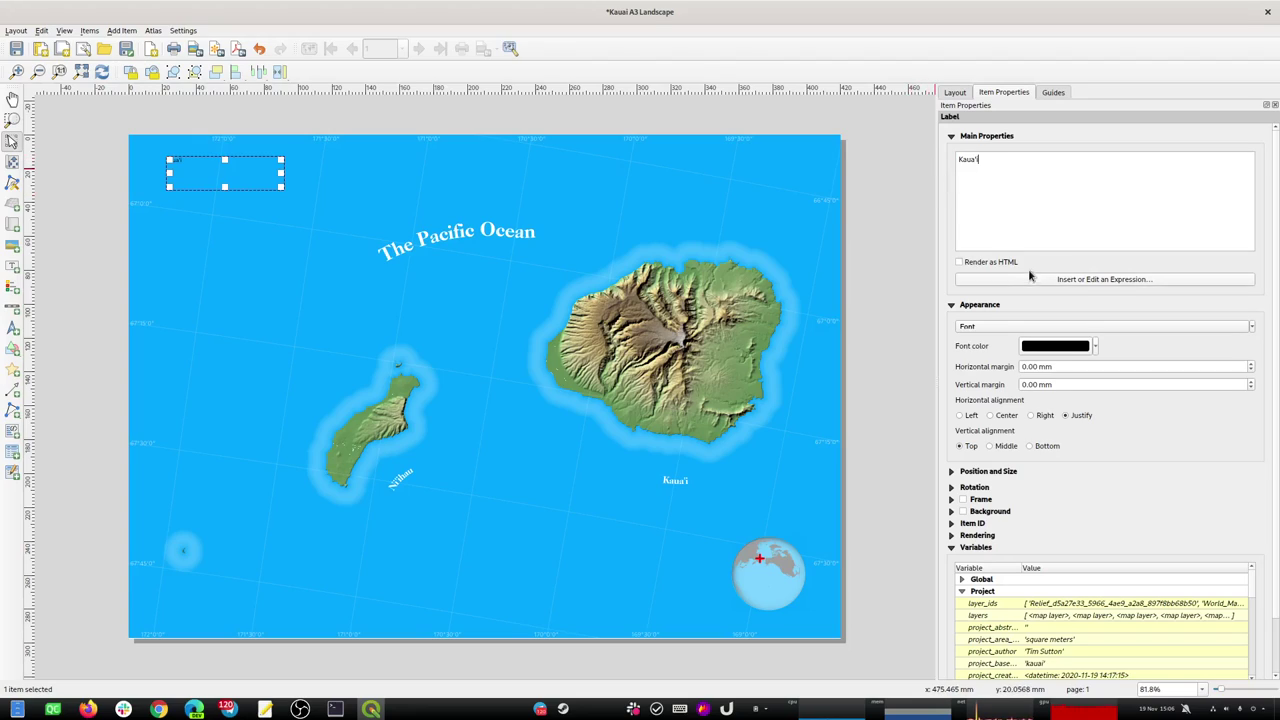
Colour the new Kaua'i title label white (#ffffff) and set its font size to 35 pt.
{"action": "left_click", "coordinate": [1078, 347]}
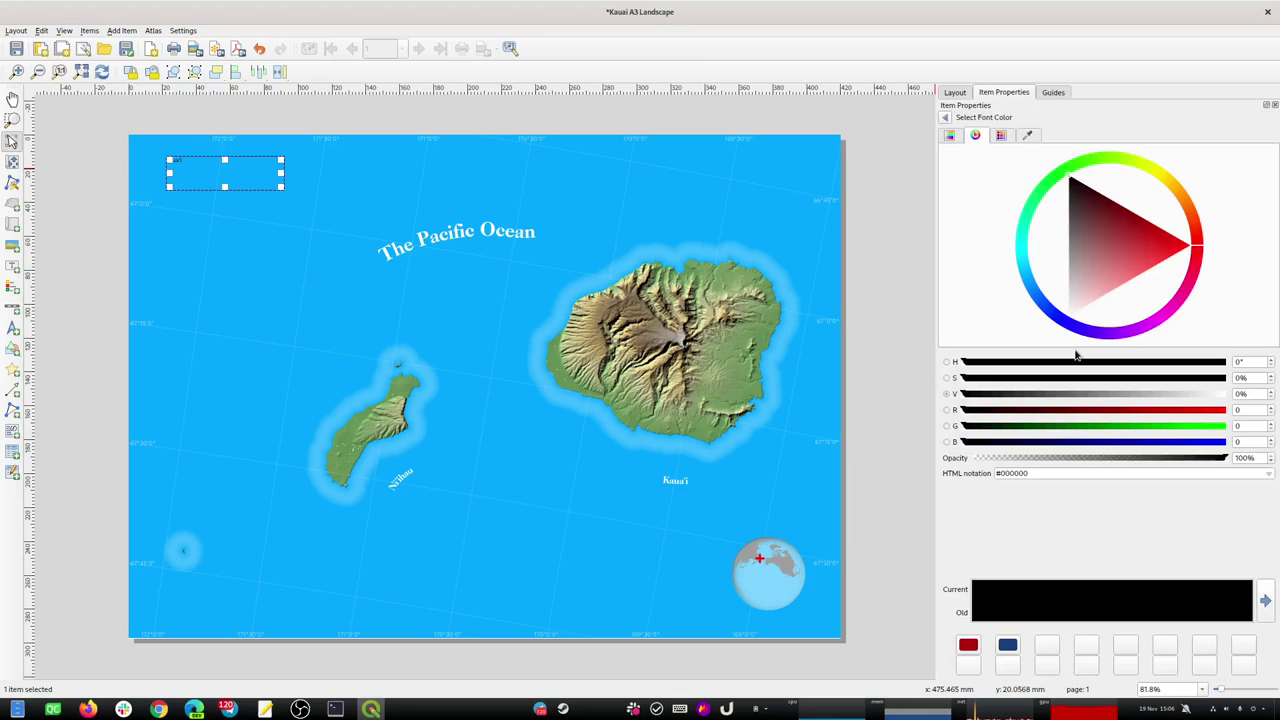
{"action": "left_click", "coordinate": [1069, 315]}
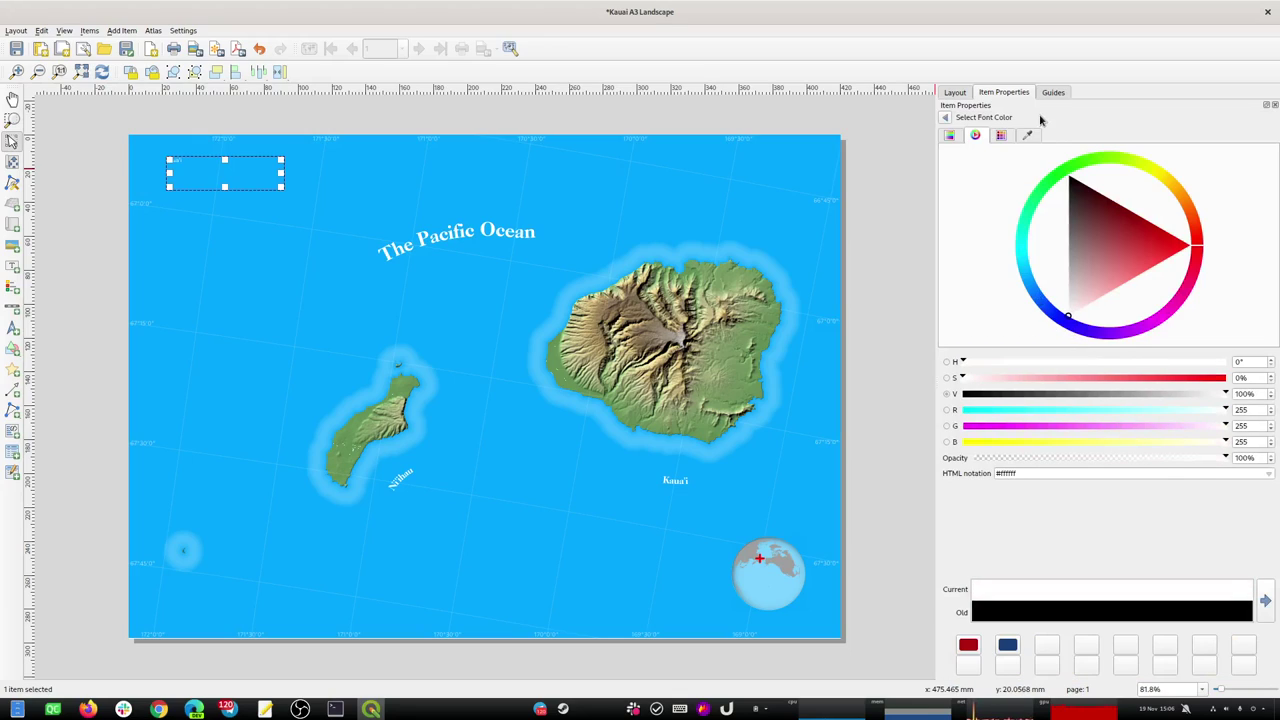
{"action": "left_click", "coordinate": [946, 119]}
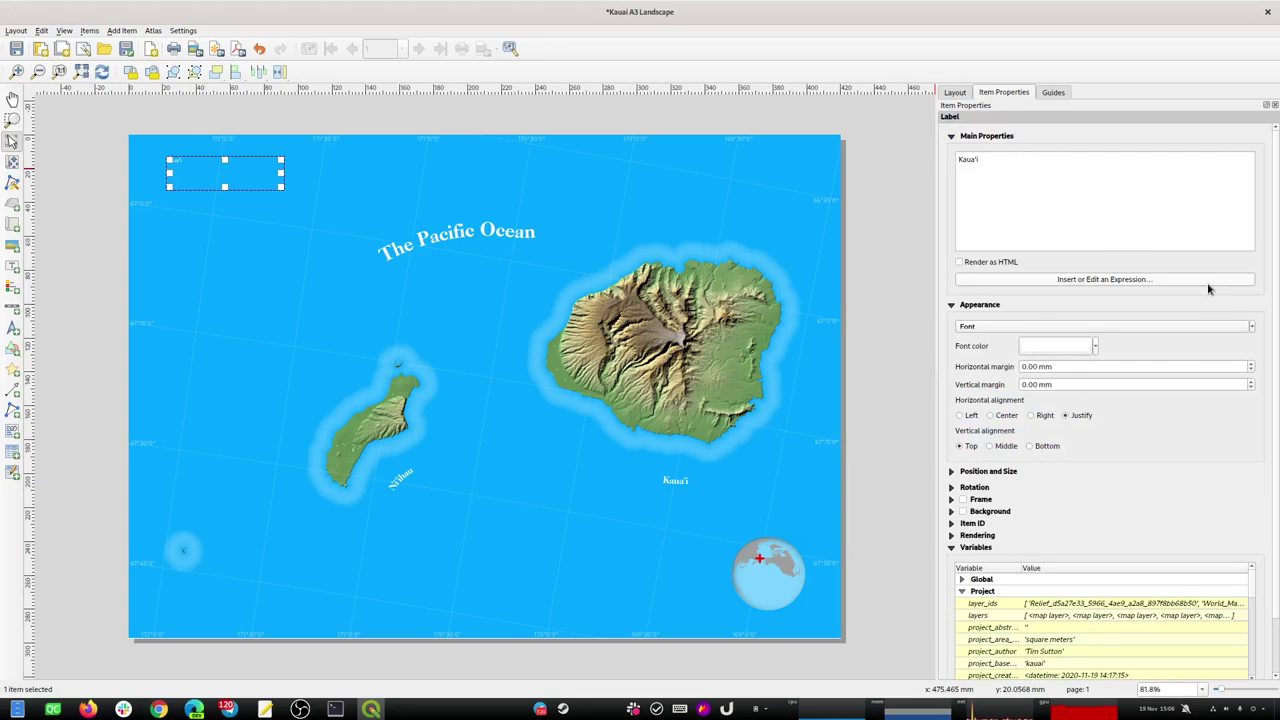
{"action": "left_click", "coordinate": [1253, 327]}
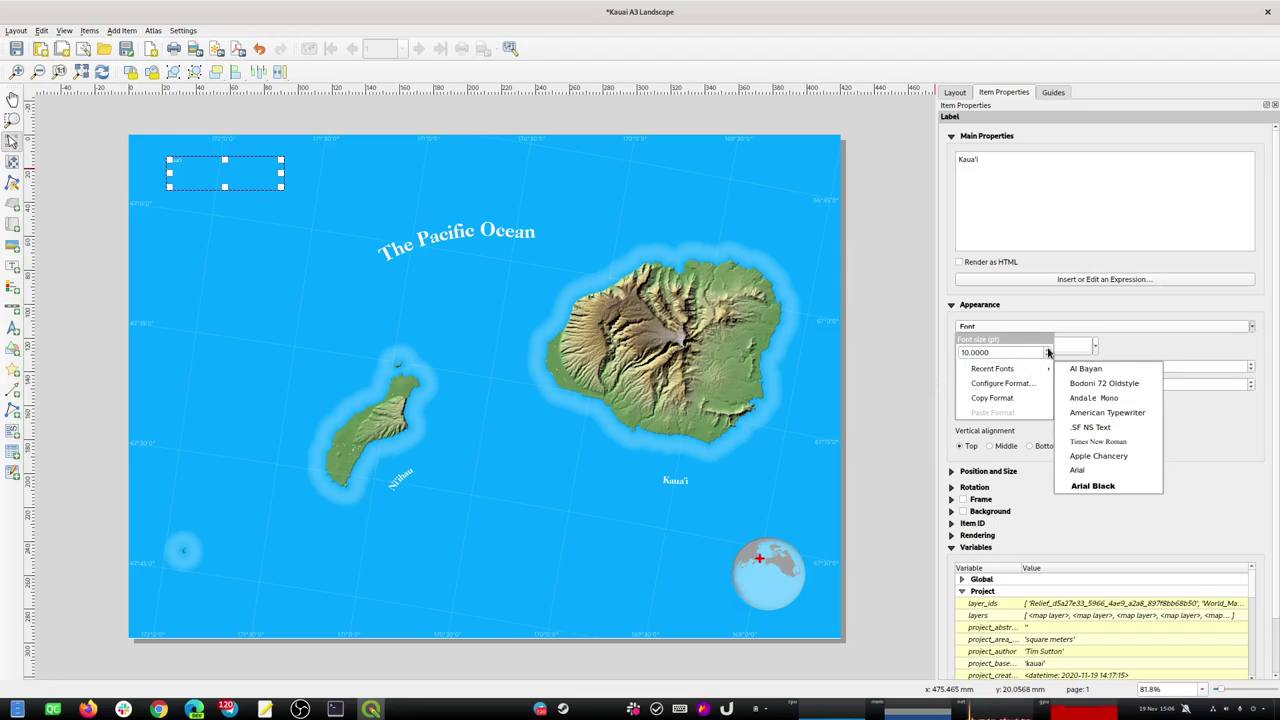
{"action": "left_click", "coordinate": [1047, 352]}
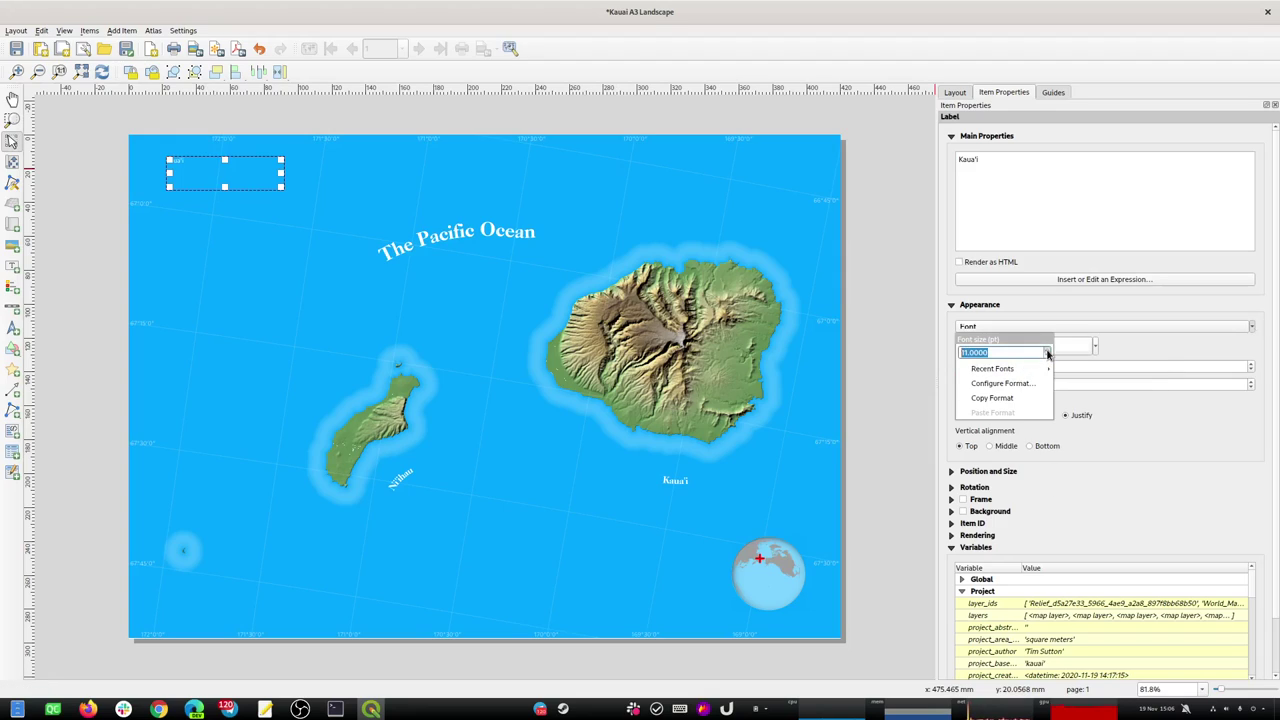
{"action": "left_click_drag", "start_coordinate": [1047, 352], "coordinate": [1047, 352]}
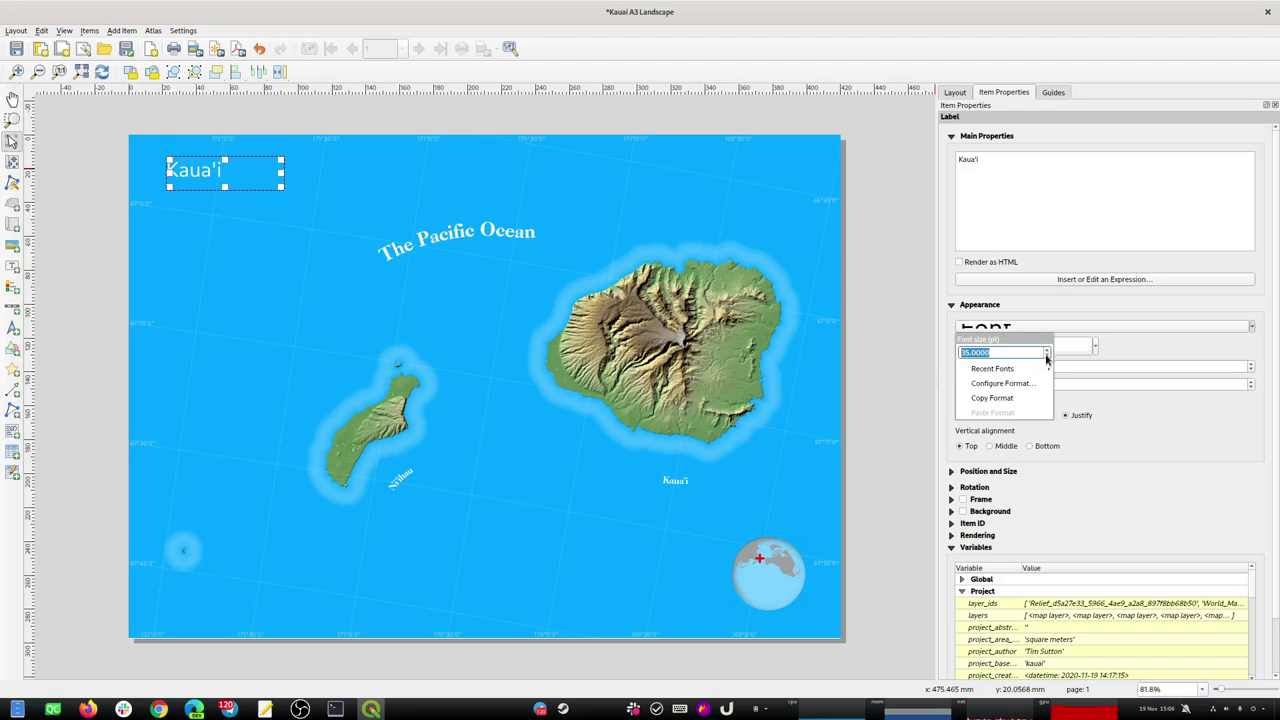
Try Apple Chancery on the Kaua'i title label and settle on the recent font Al Bayan.
{"action": "mouse_move", "coordinate": [1040, 369]}
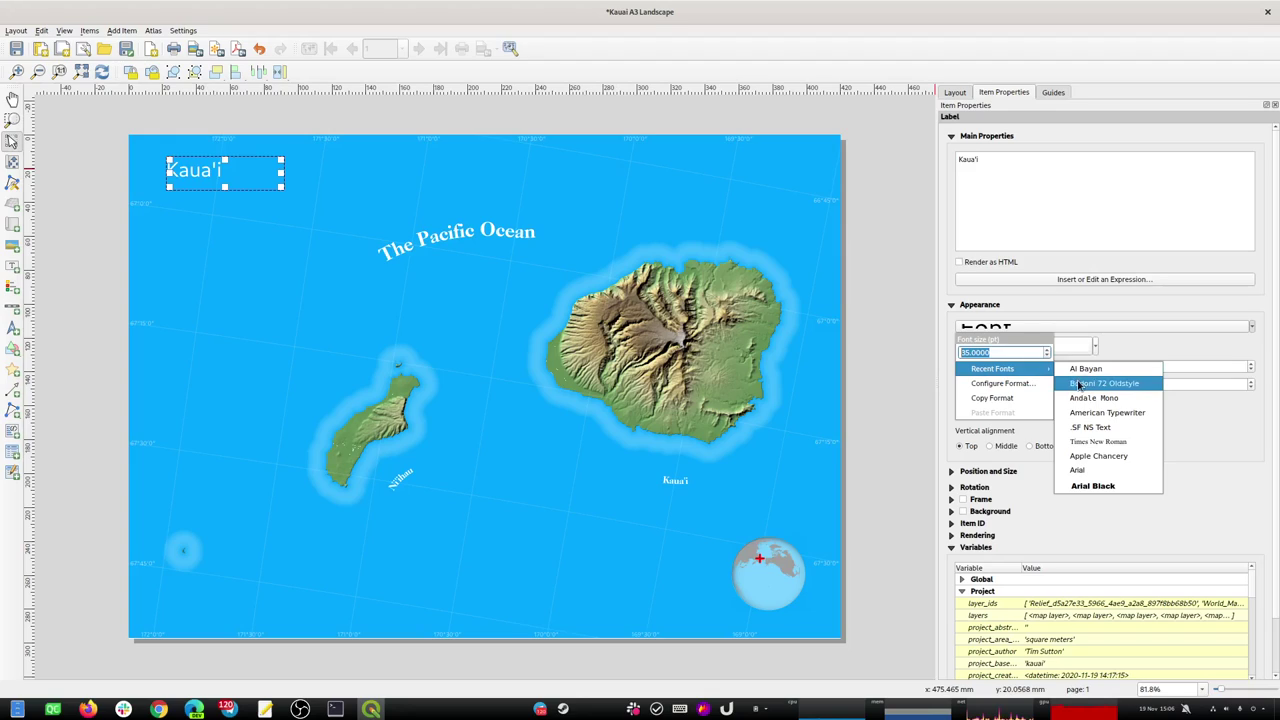
{"action": "left_click", "coordinate": [1097, 457]}
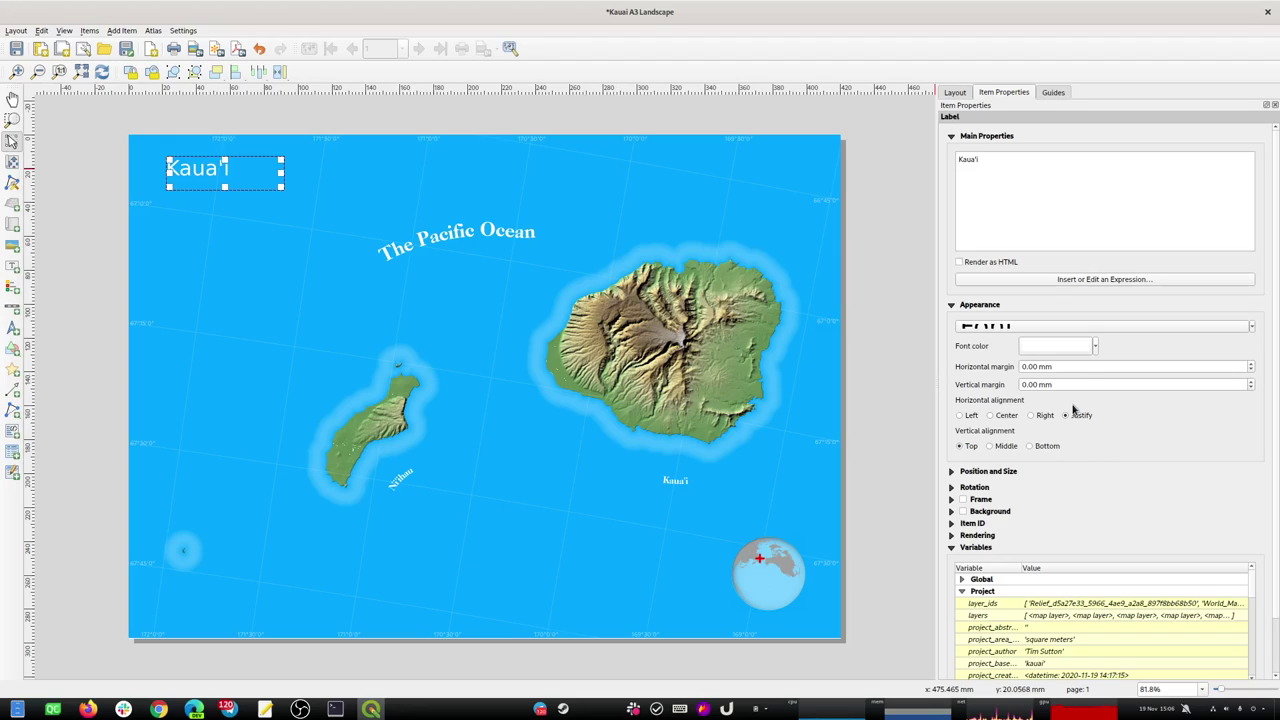
{"action": "left_click", "coordinate": [1096, 346]}
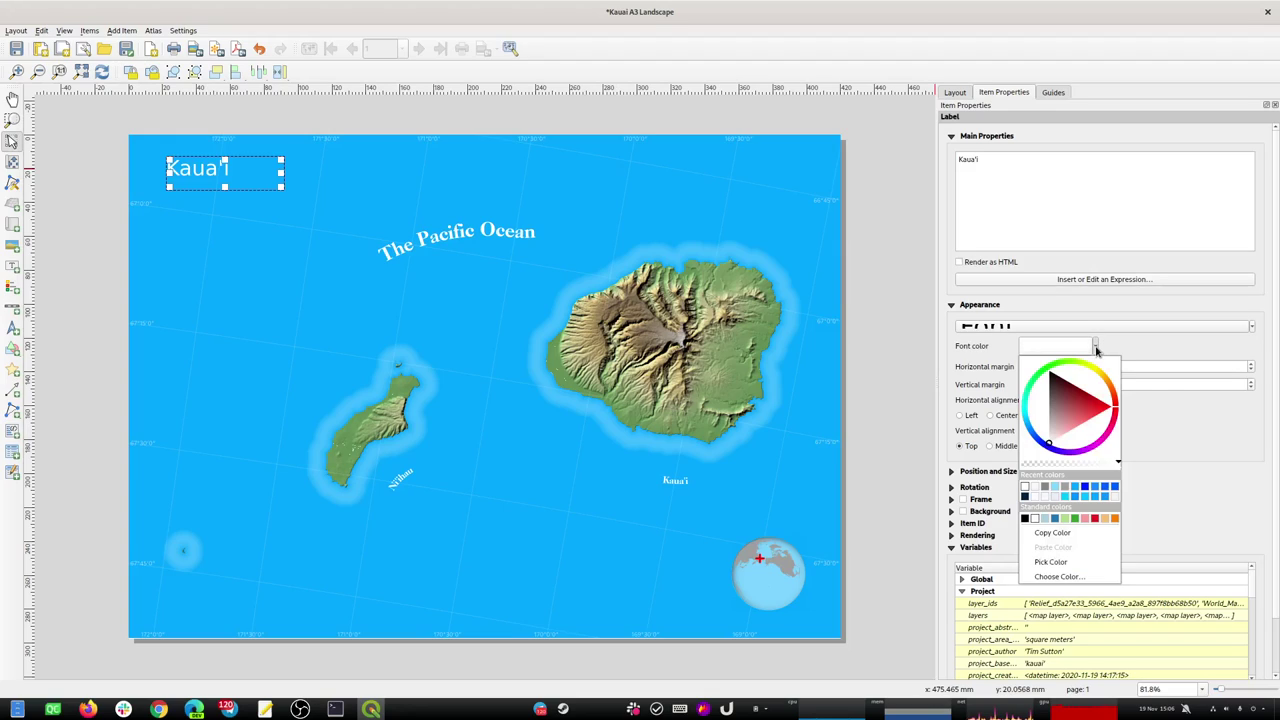
{"action": "left_click", "coordinate": [1109, 343]}
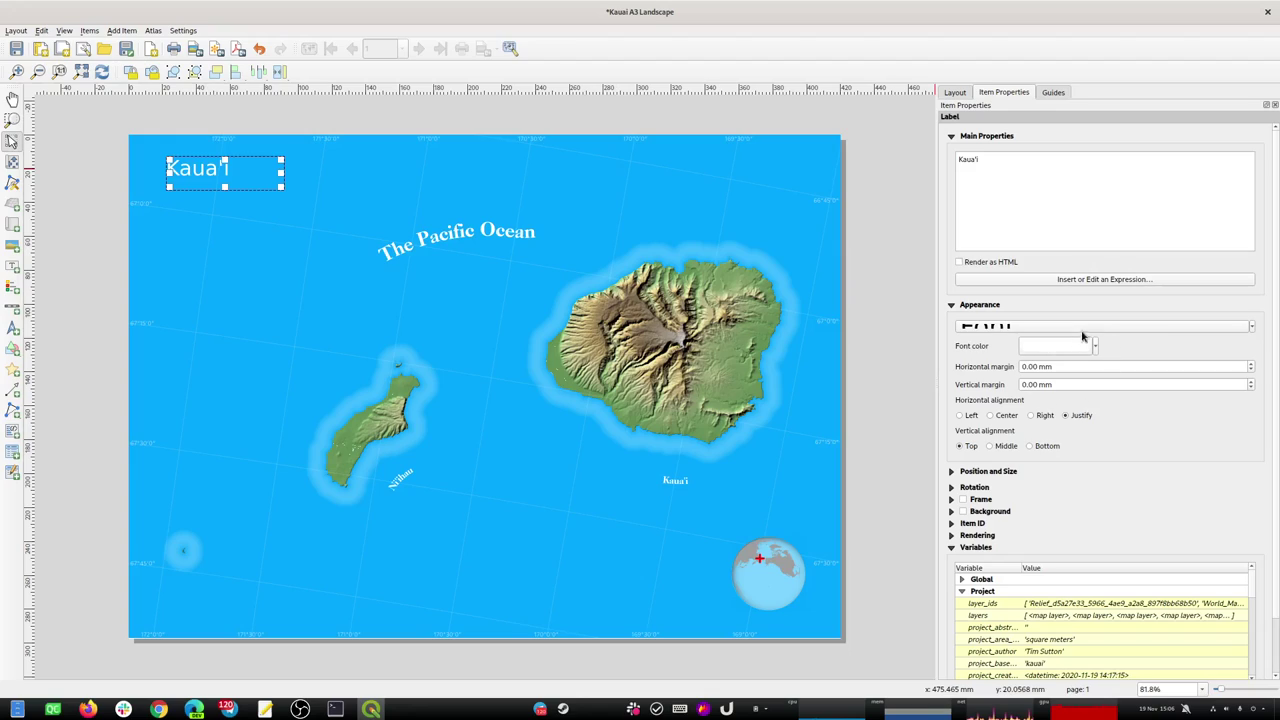
{"action": "left_click", "coordinate": [1251, 327]}
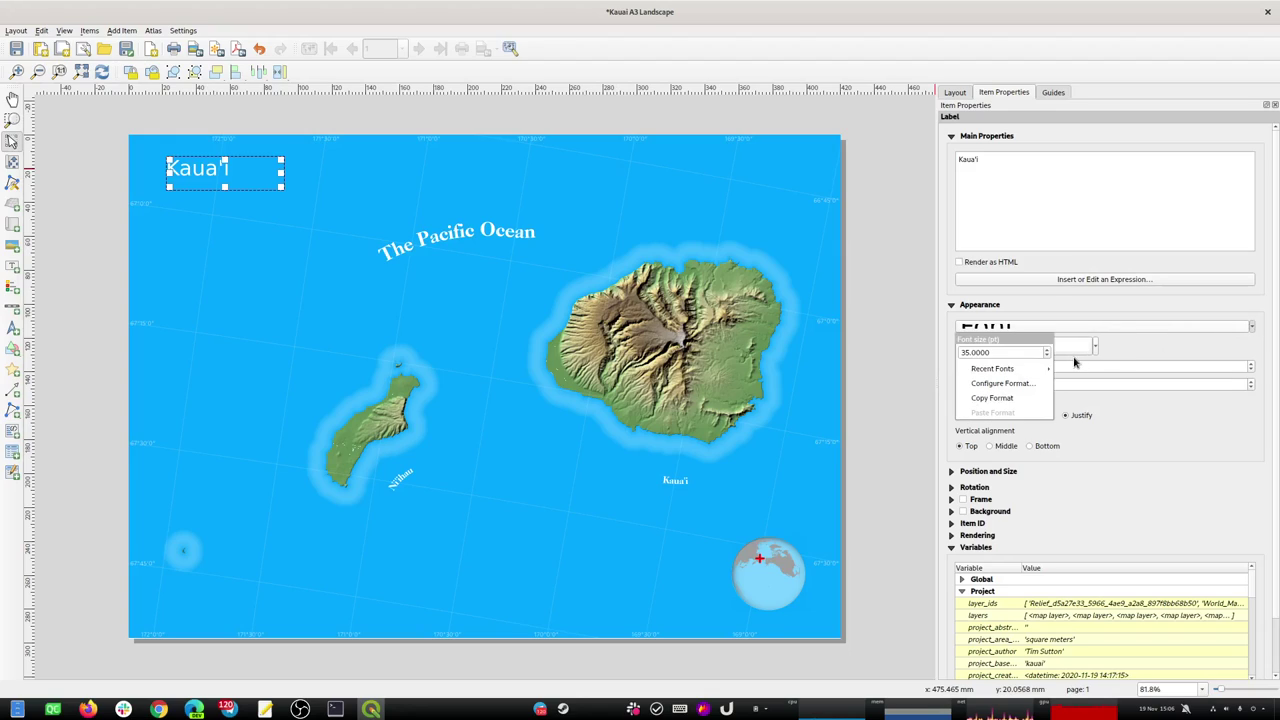
{"action": "mouse_move", "coordinate": [1045, 370]}
{"action": "left_click", "coordinate": [1080, 384]}
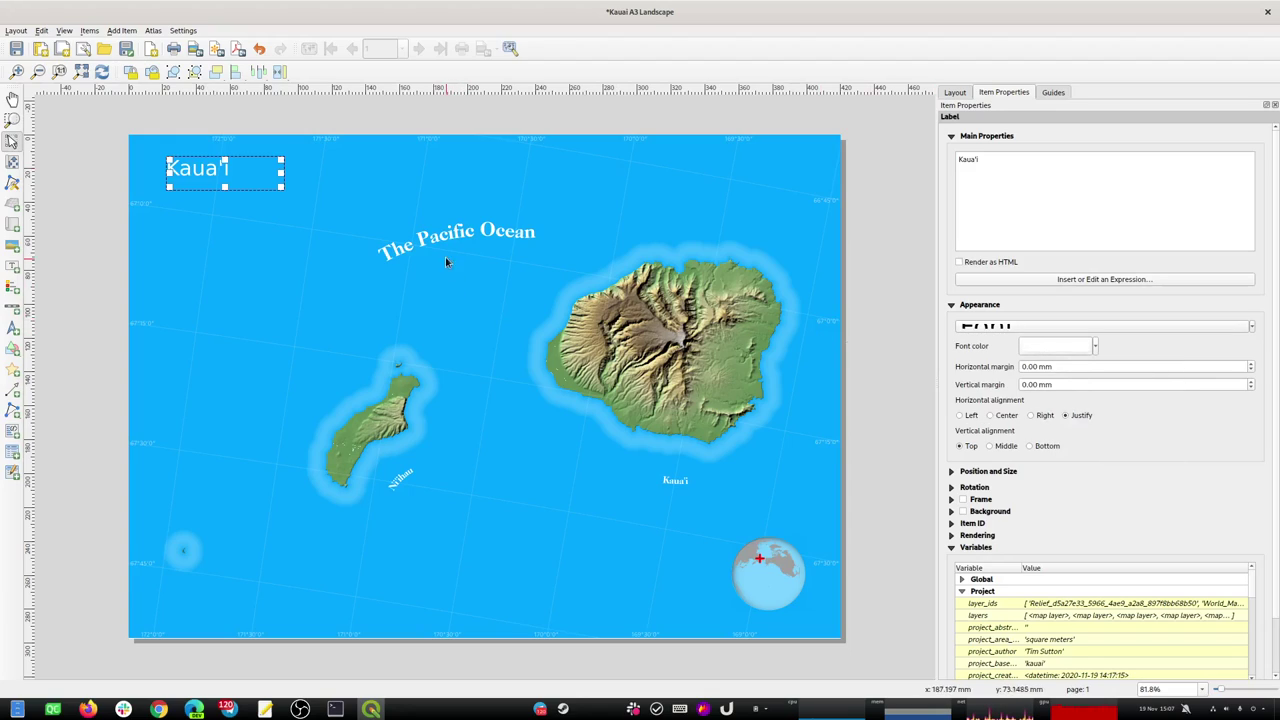
Switch to the main QGIS project window, look up the font used by the Labels layer, and return to the layout.
{"action": "key", "text": "alt+Tab"}
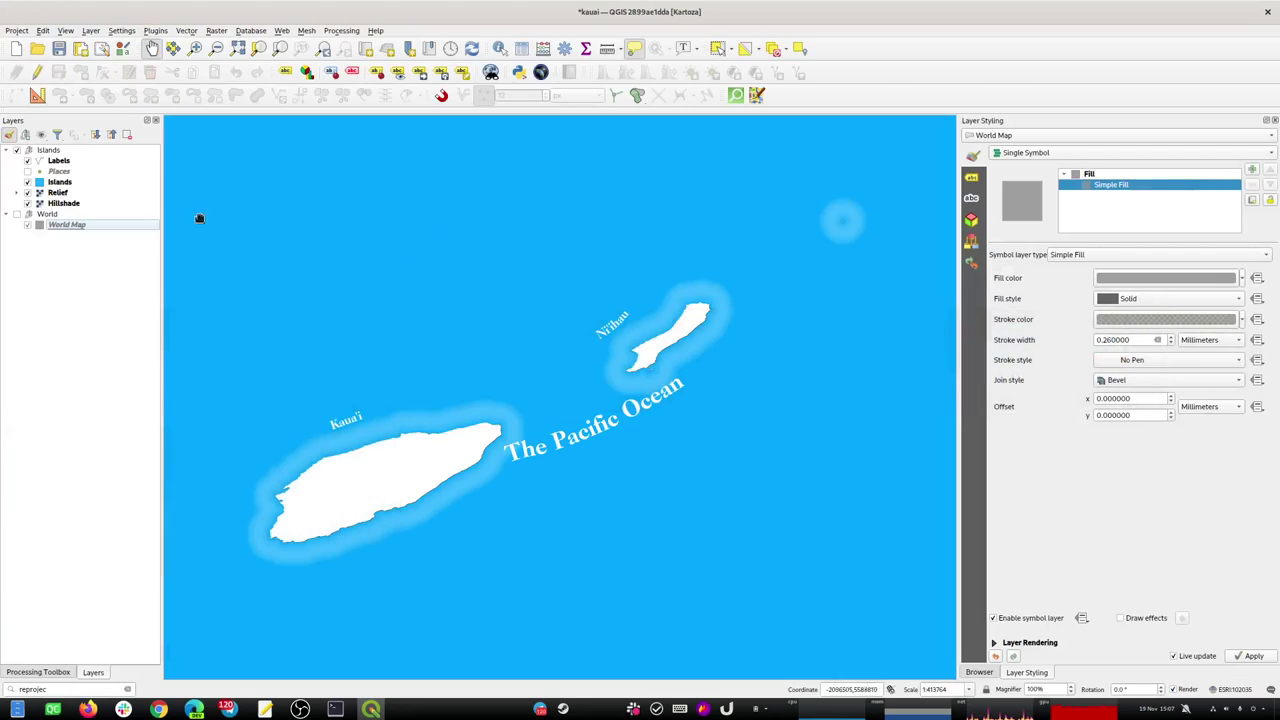
{"action": "left_click", "coordinate": [62, 163]}
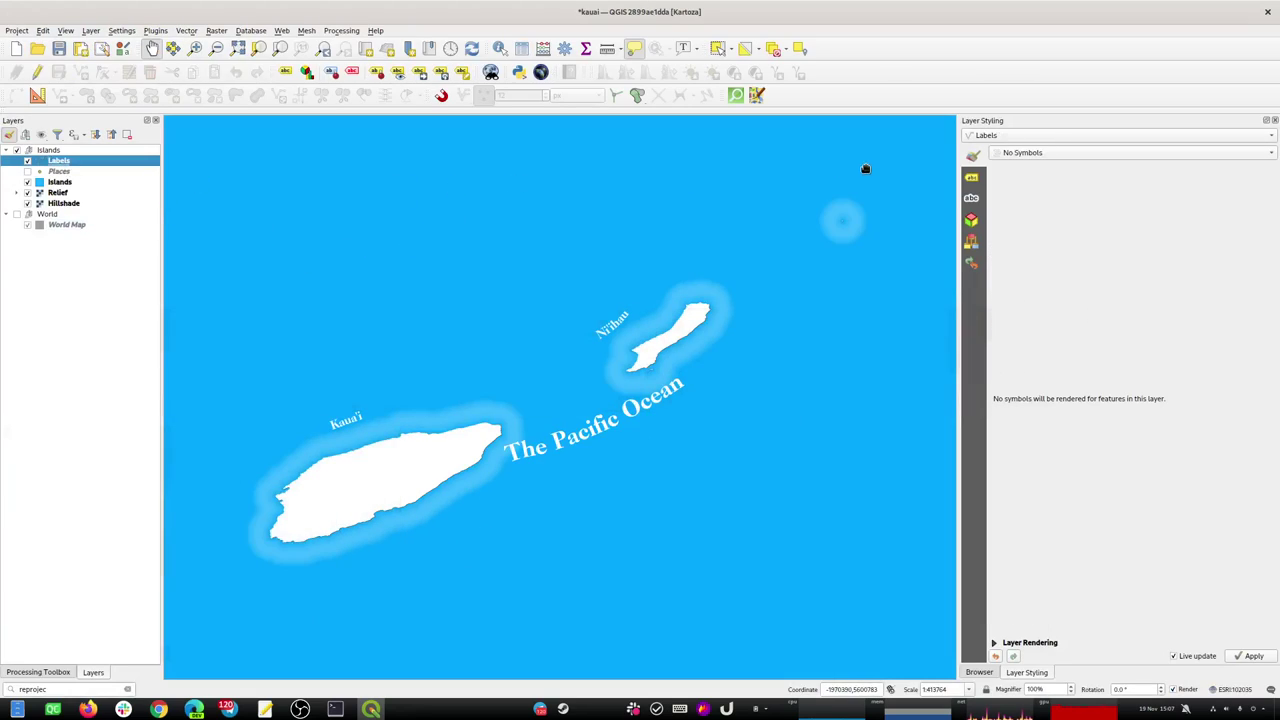
{"action": "left_click", "coordinate": [975, 179]}
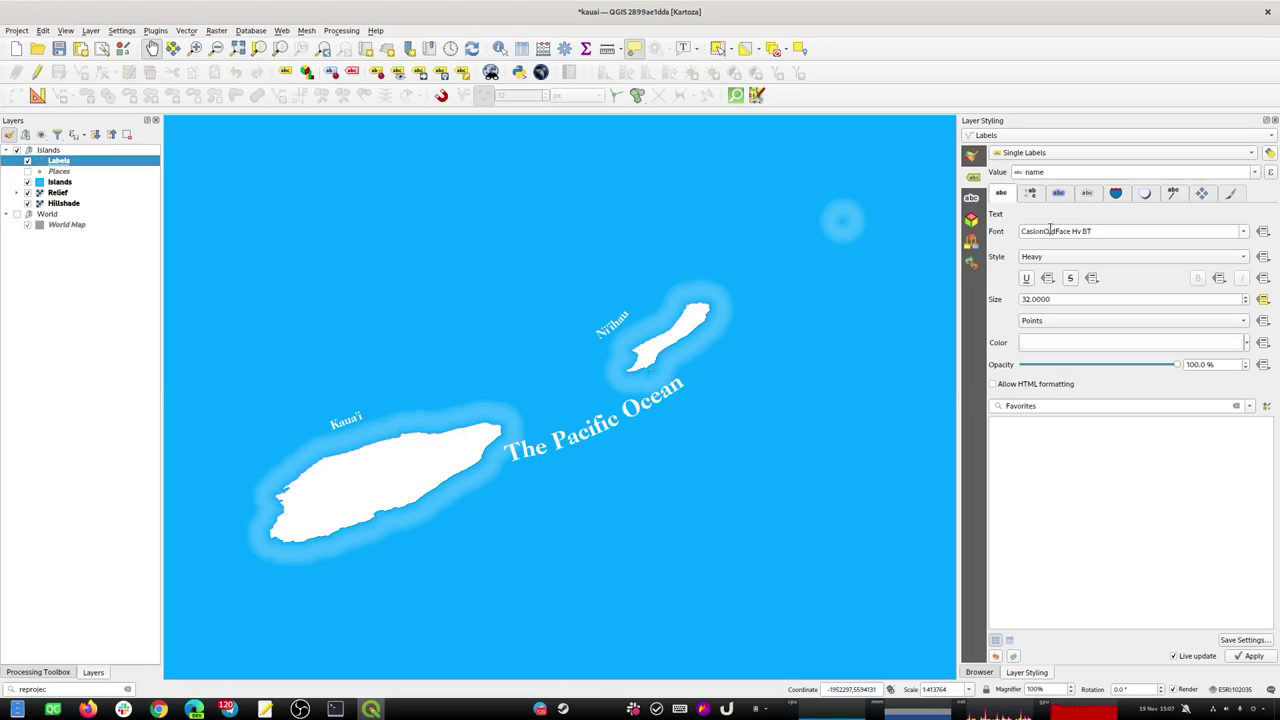
{"action": "left_click_drag", "start_coordinate": [1102, 229], "coordinate": [1006, 231]}
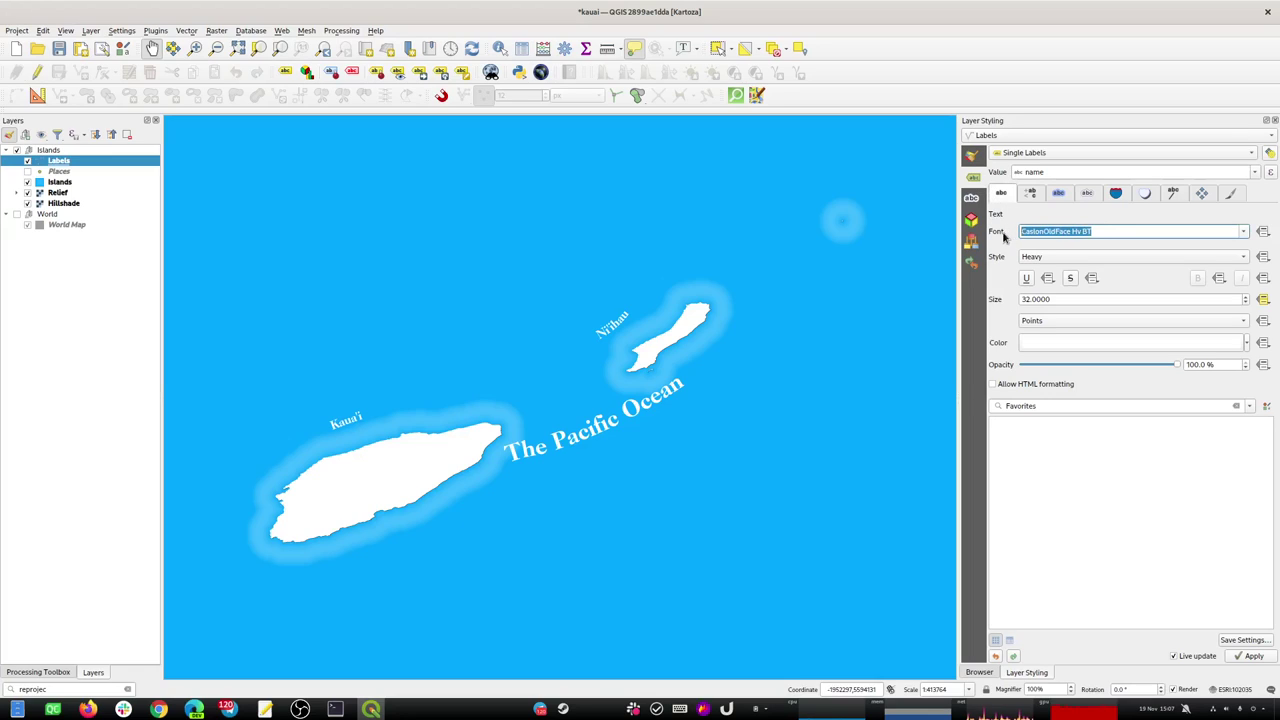
{"action": "key", "text": "alt+Tab"}
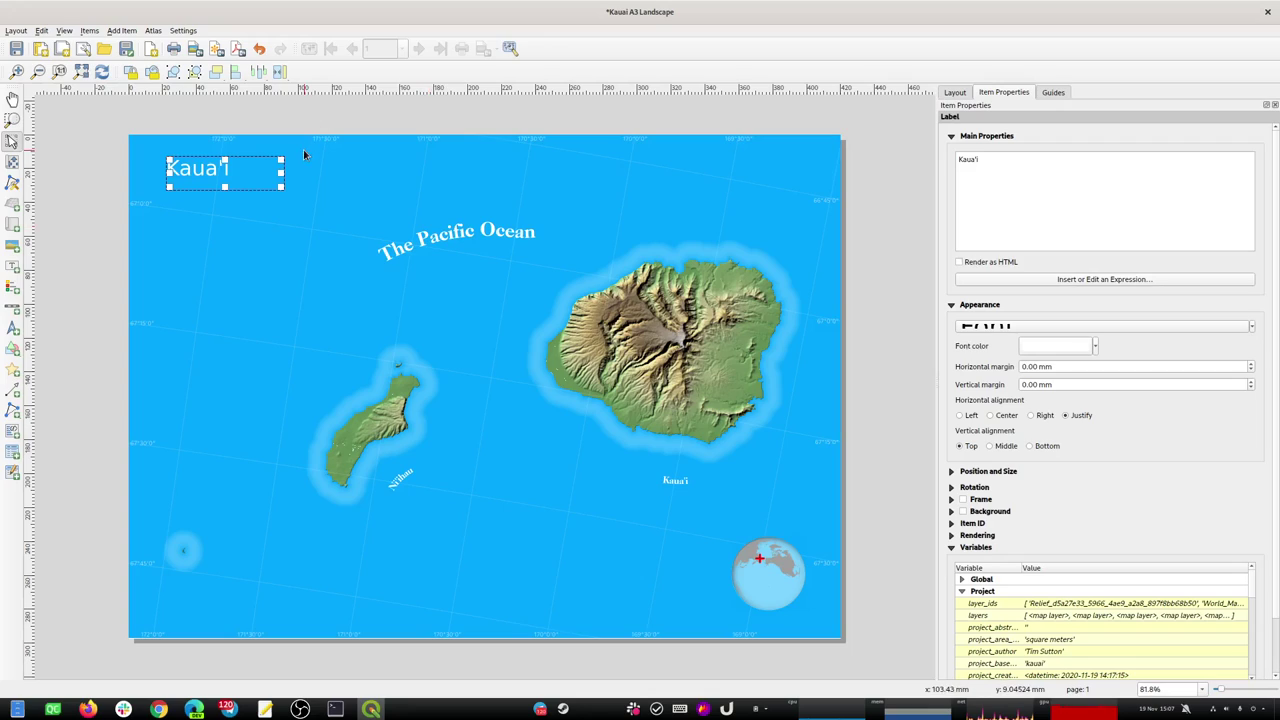
{"action": "left_click", "coordinate": [1251, 328]}
{"action": "mouse_move", "coordinate": [1045, 369]}
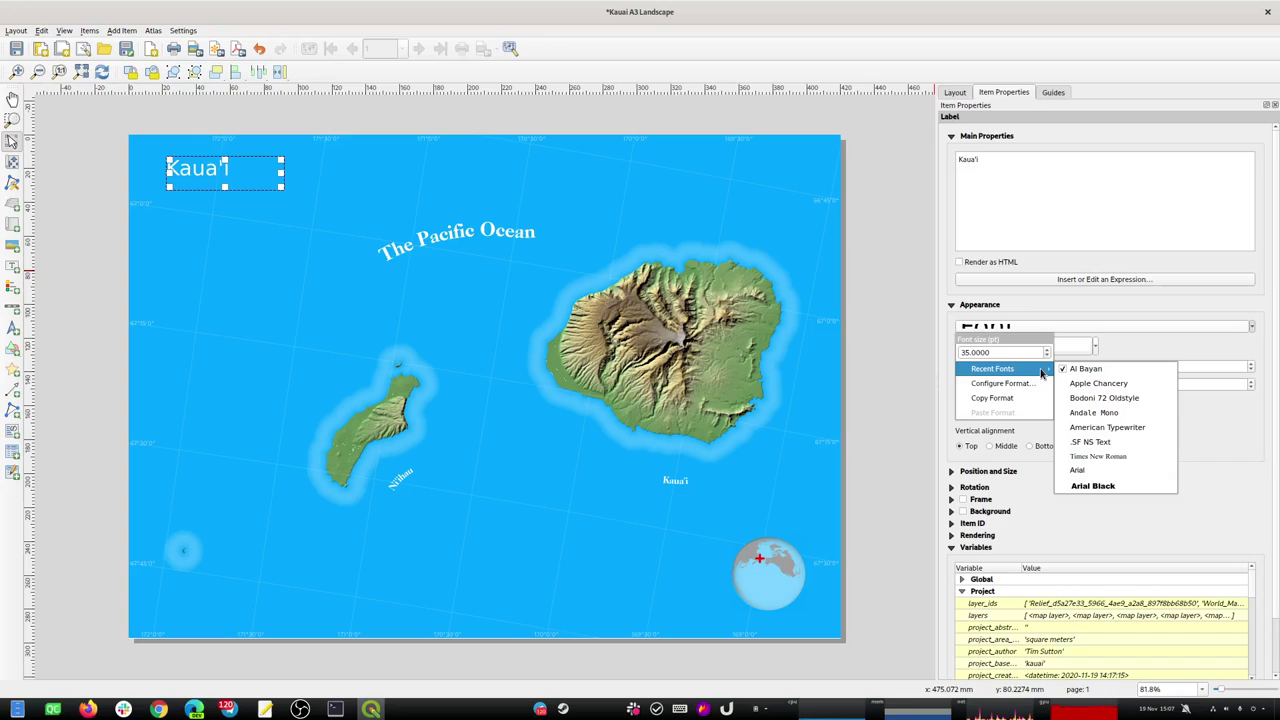
{"action": "left_click", "coordinate": [1166, 345]}
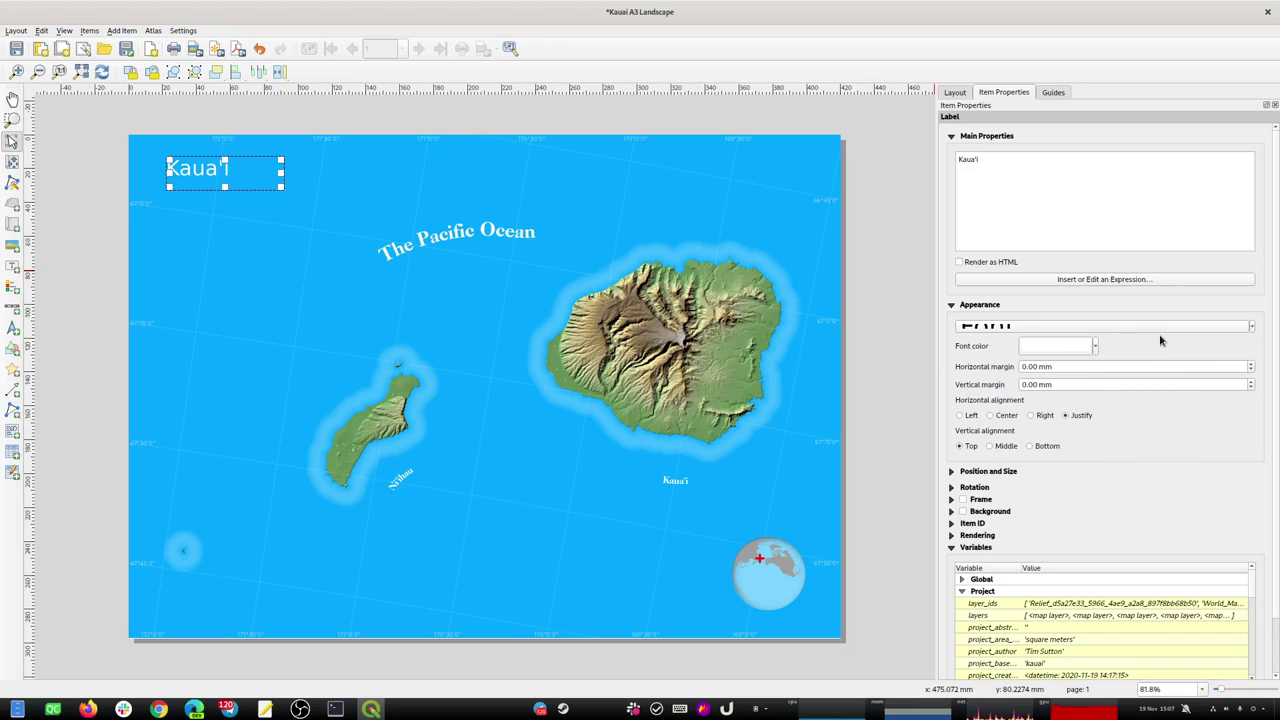
Set the Kaua'i title label's font to CaslonOldFace BT Roman.
{"action": "left_click", "coordinate": [1156, 328]}
{"action": "type", "text": "cas"}
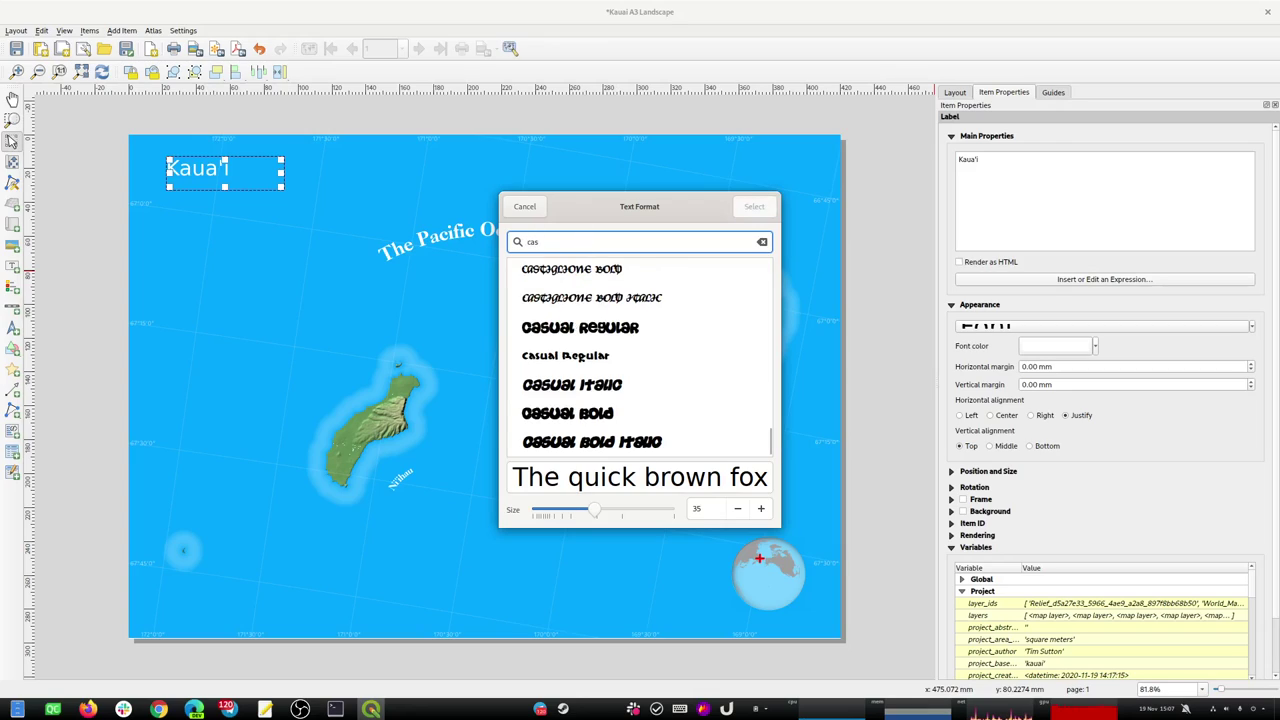
{"action": "type", "text": "lon"}
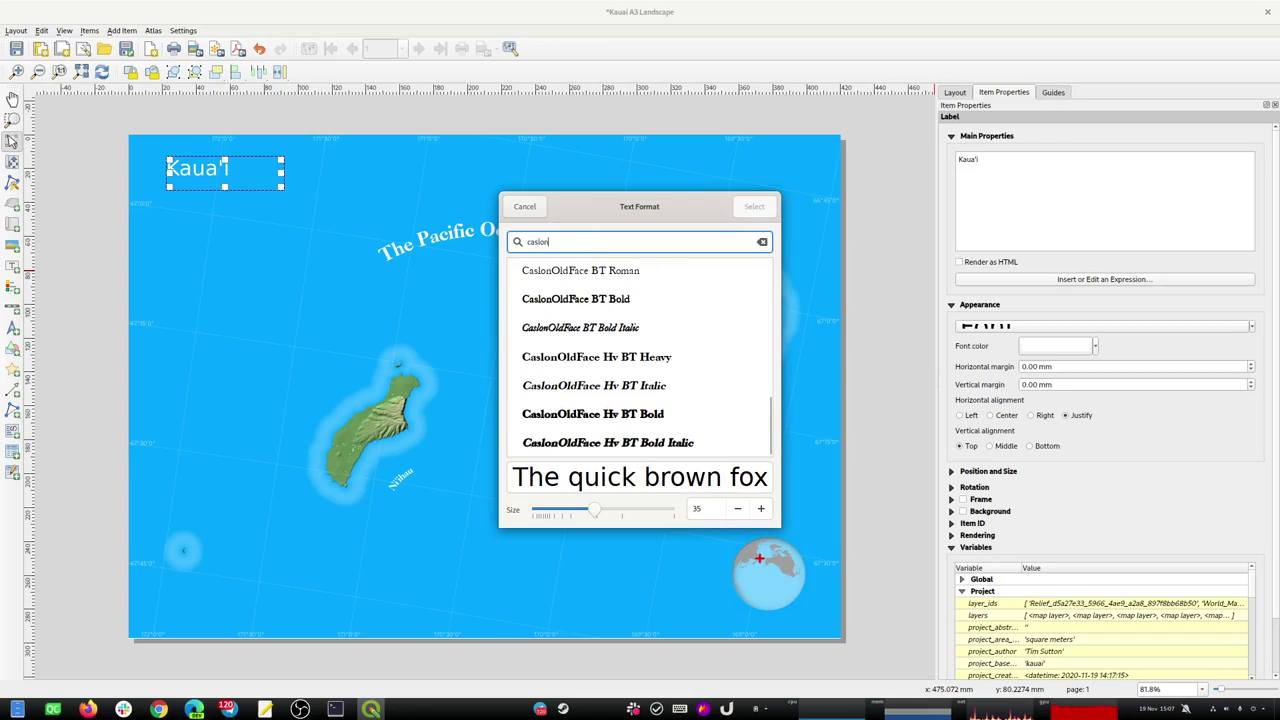
{"action": "left_click", "coordinate": [575, 274]}
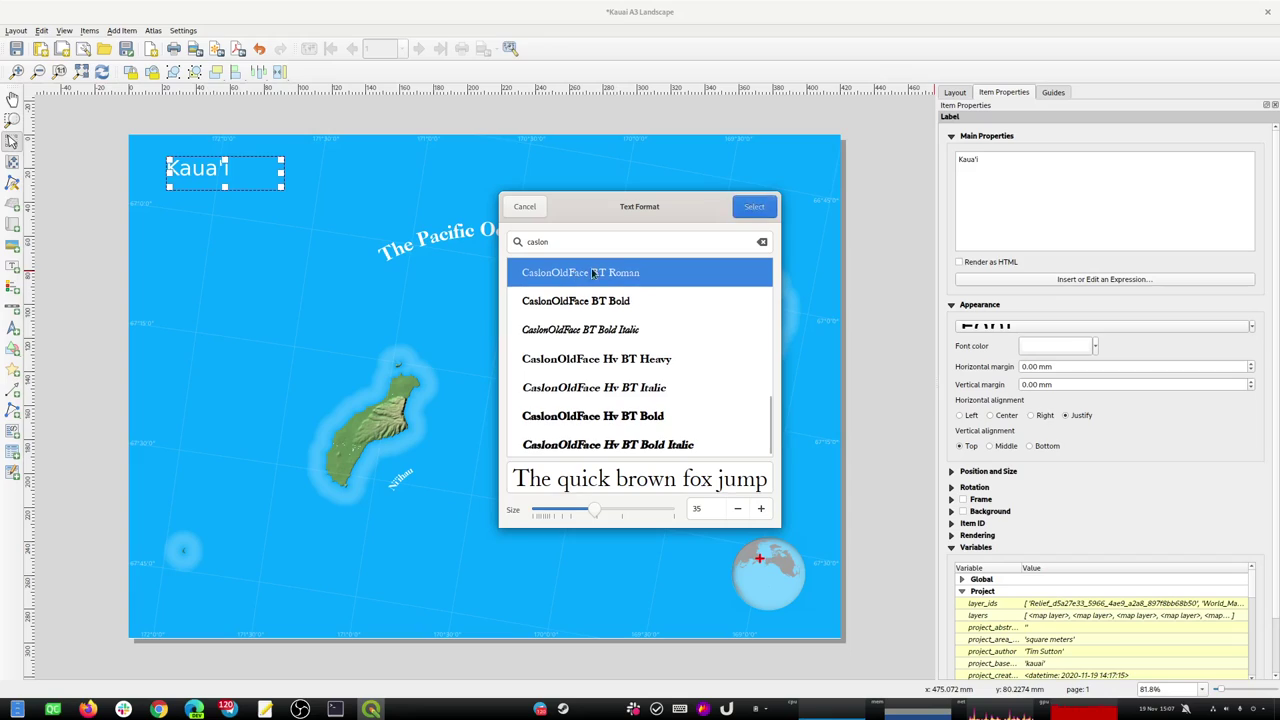
{"action": "left_click", "coordinate": [752, 207]}
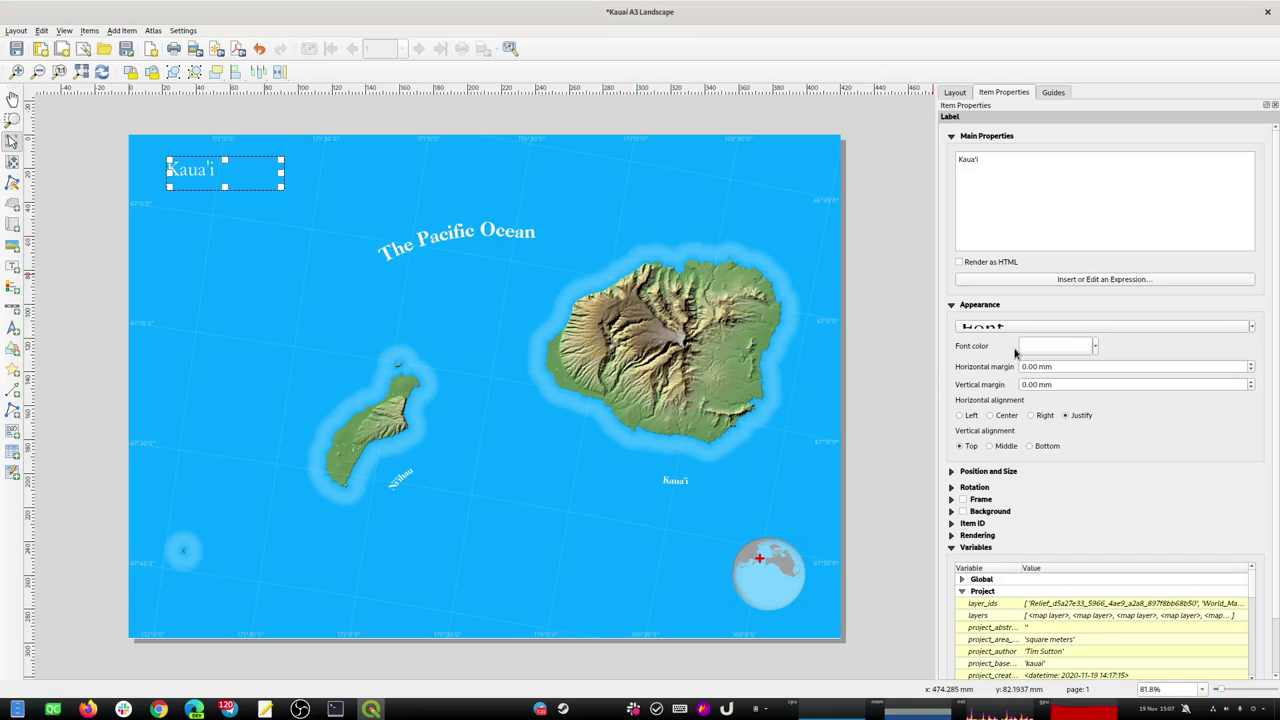
Align the Kaua'i title text to the center horizontally and the middle vertically, then deselect the label.
{"action": "left_click", "coordinate": [1008, 415]}
{"action": "left_click", "coordinate": [1004, 446]}
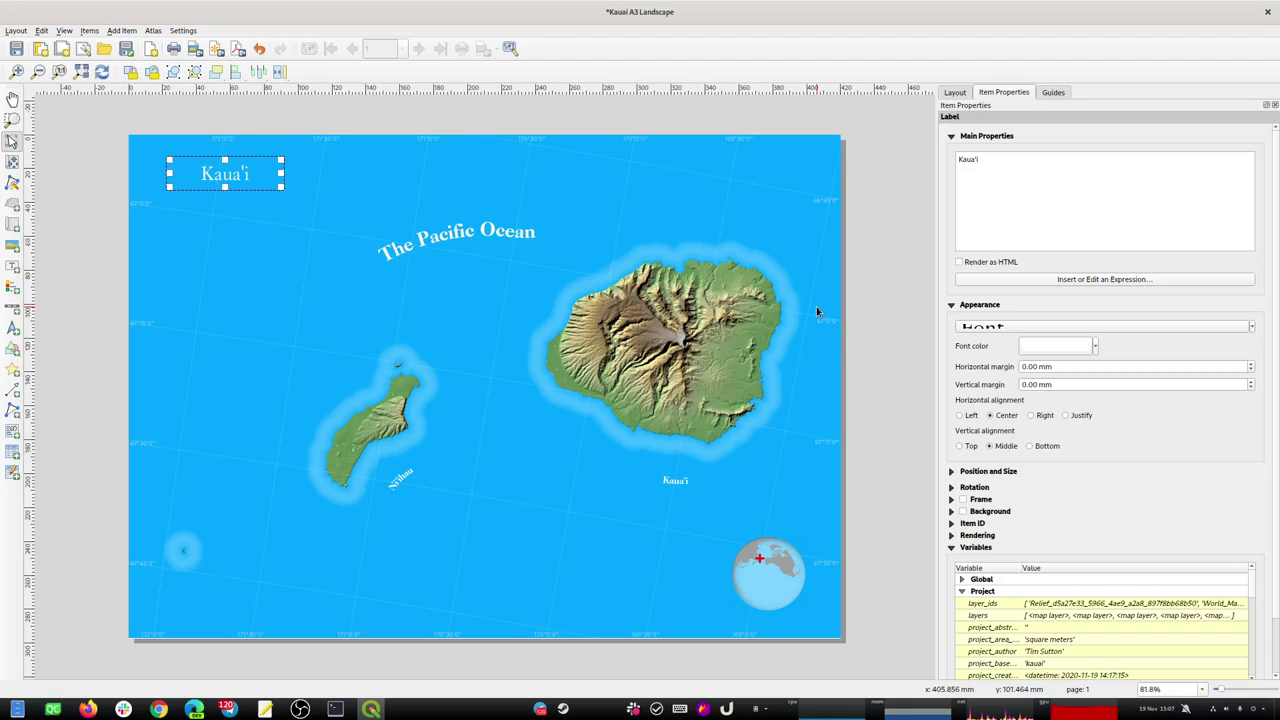
{"action": "left_click", "coordinate": [876, 183]}
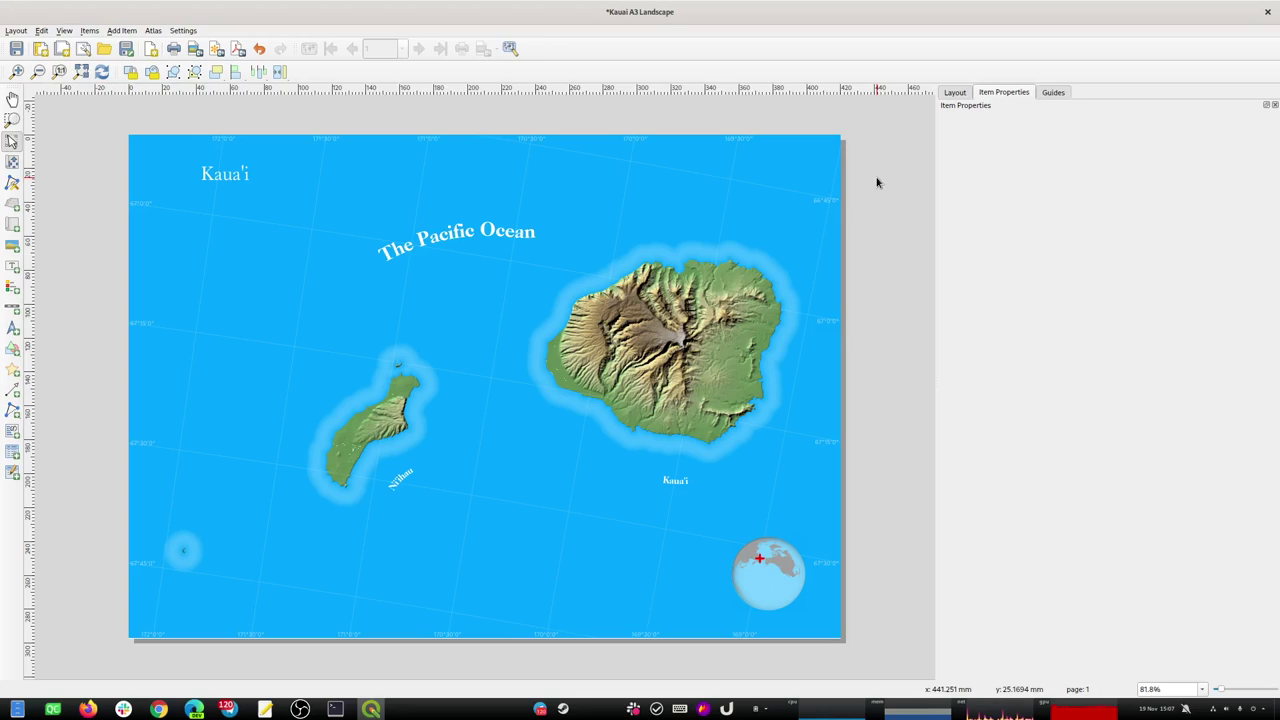
Draw a tall rectangle shape around the Kaua'i title, extending well below it, near the map page's upper-left corner.
{"action": "left_click", "coordinate": [22, 349]}
{"action": "left_click", "coordinate": [50, 342]}
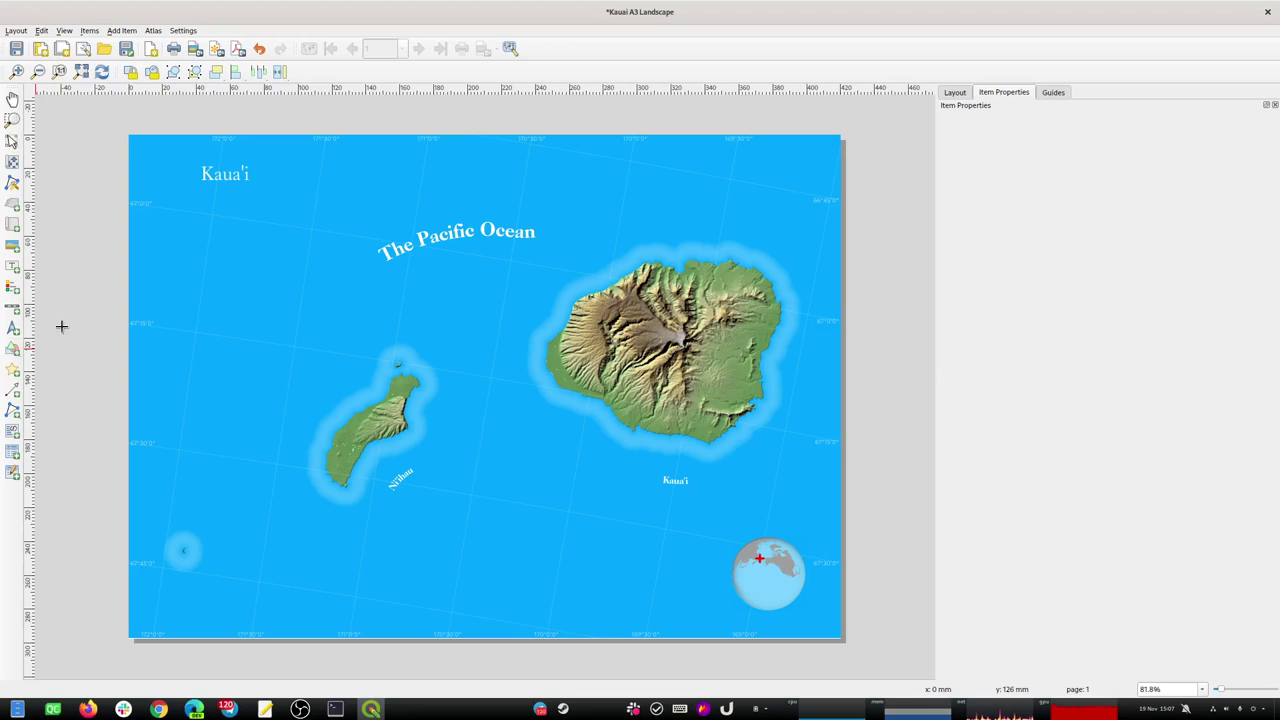
{"action": "left_click_drag", "start_coordinate": [158, 152], "coordinate": [298, 387]}
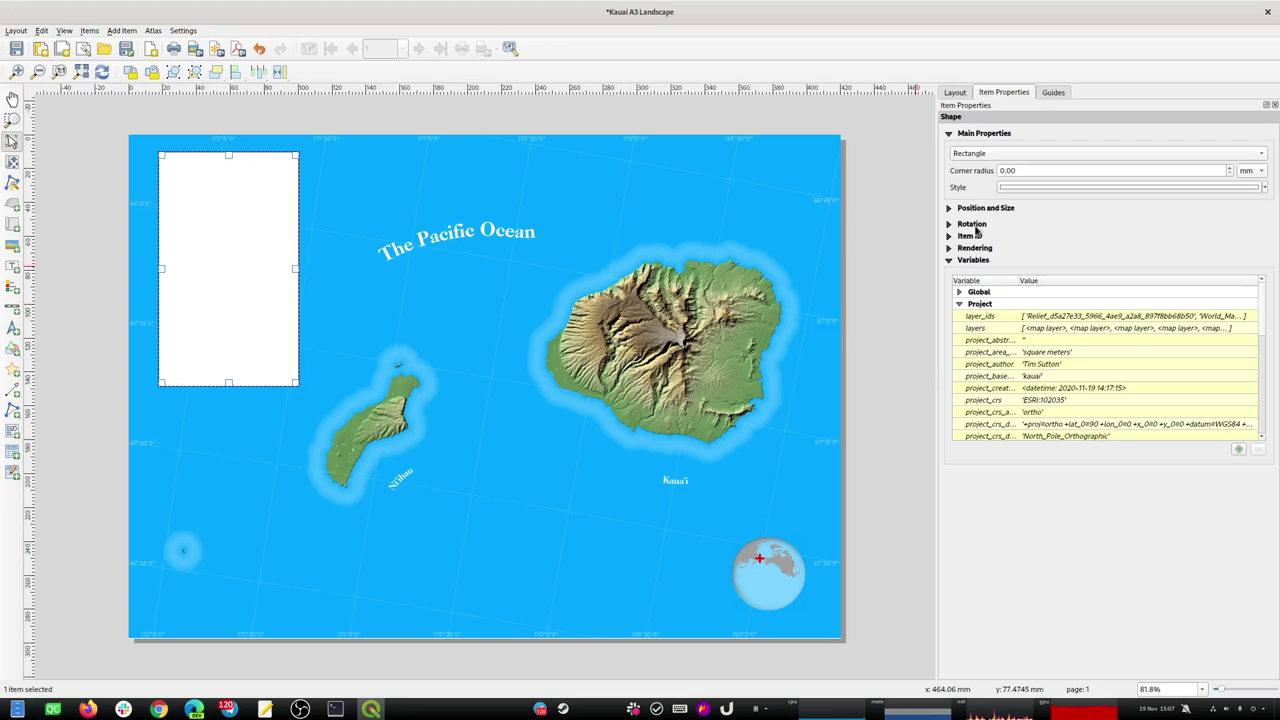
Give the new rectangle's simple fill the No Brush fill style and a white (#ffffff) stroke colour.
{"action": "left_click", "coordinate": [1020, 189]}
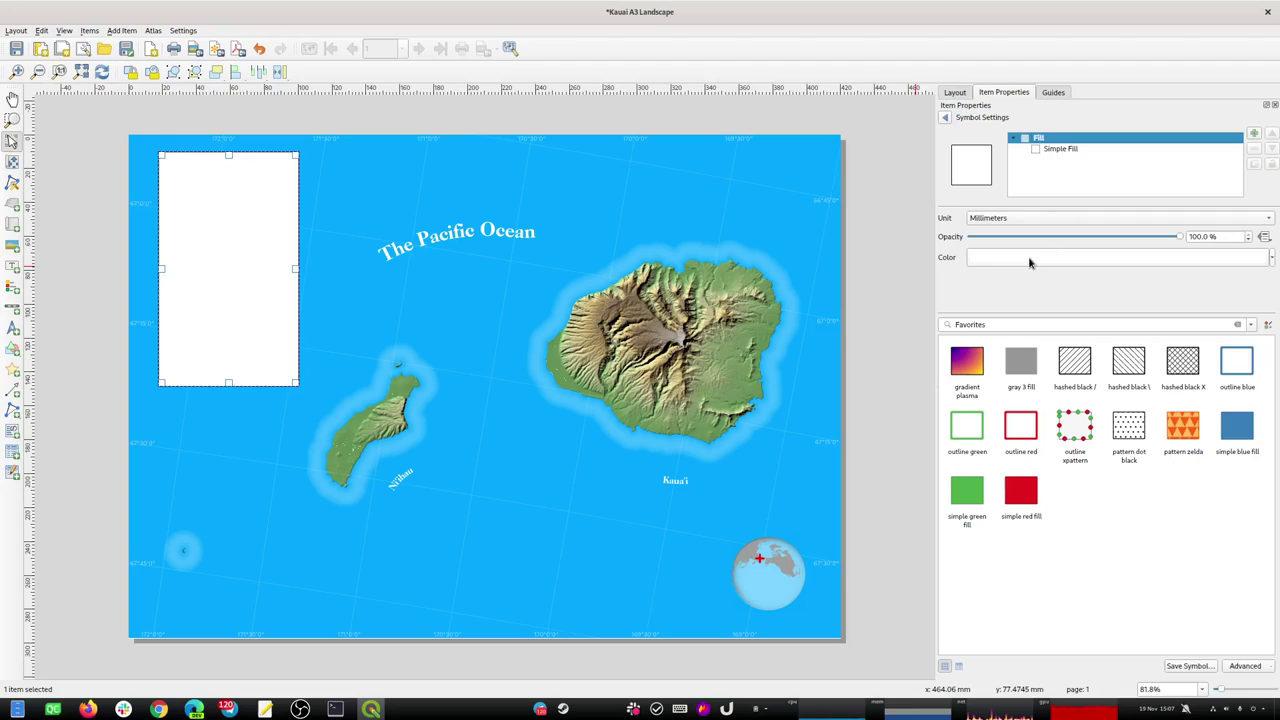
{"action": "left_click", "coordinate": [1055, 150]}
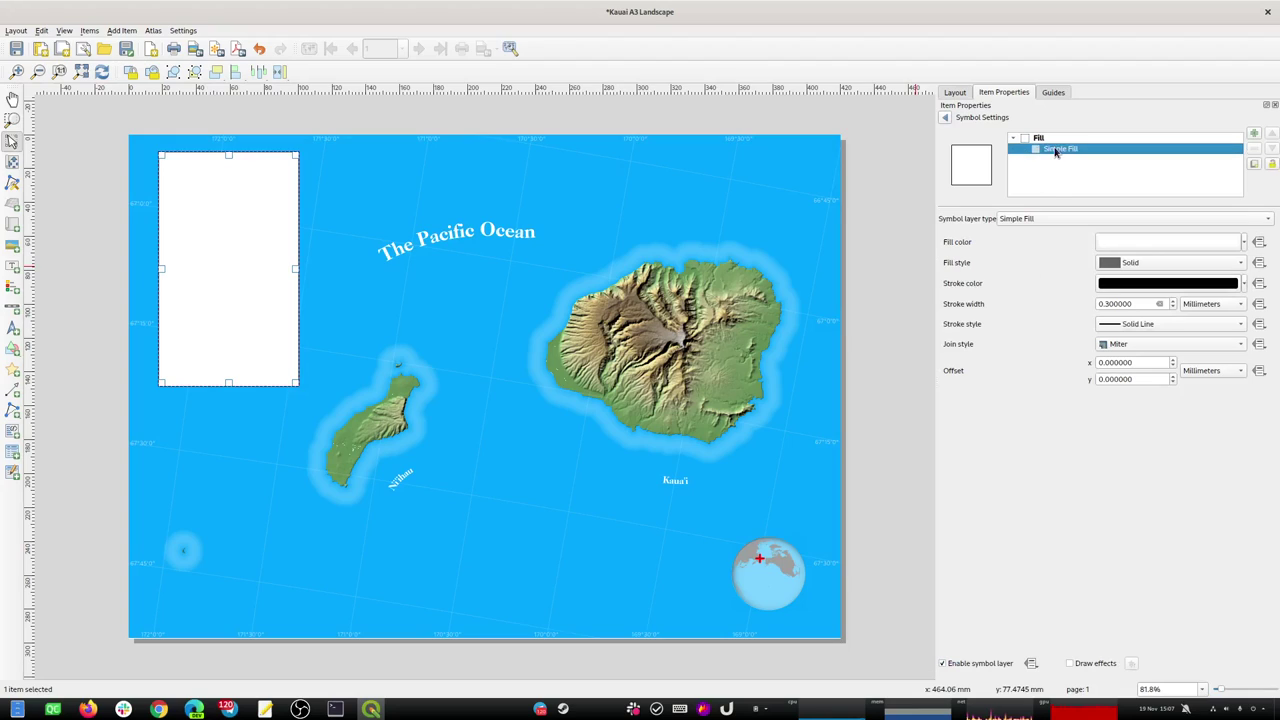
{"action": "left_click", "coordinate": [1128, 244]}
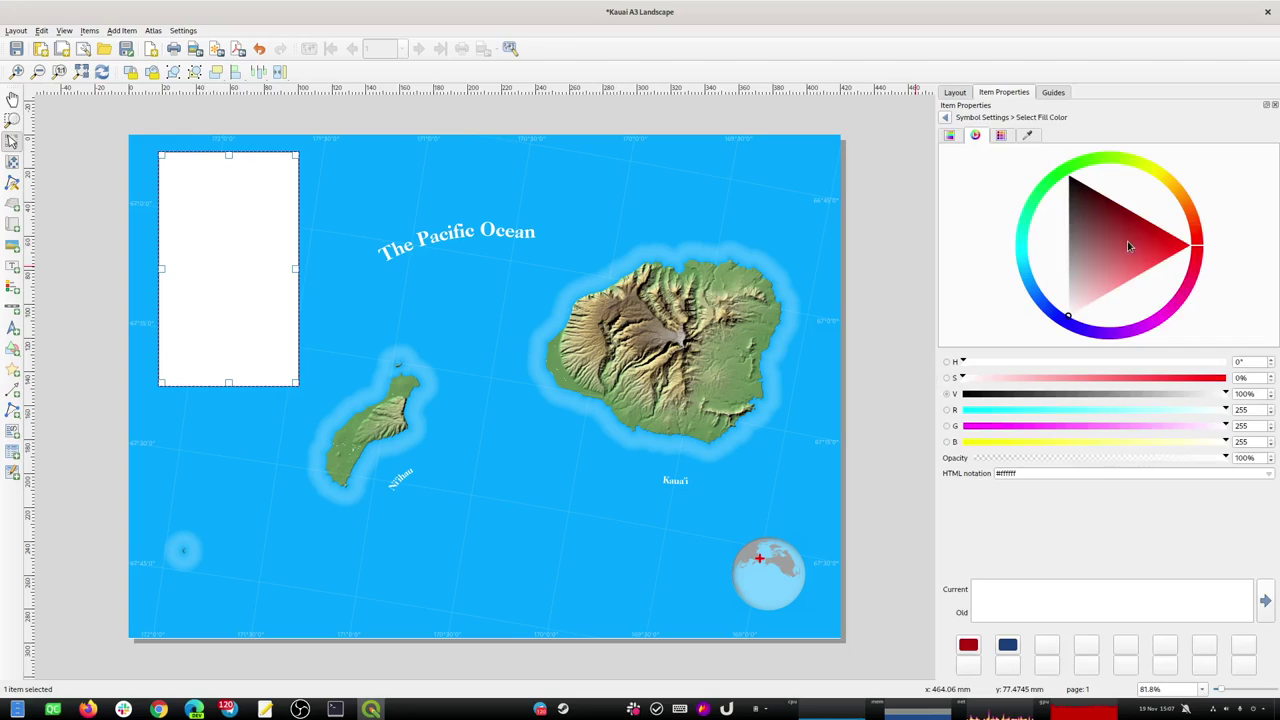
{"action": "key", "text": "Escape"}
{"action": "left_click", "coordinate": [1135, 262]}
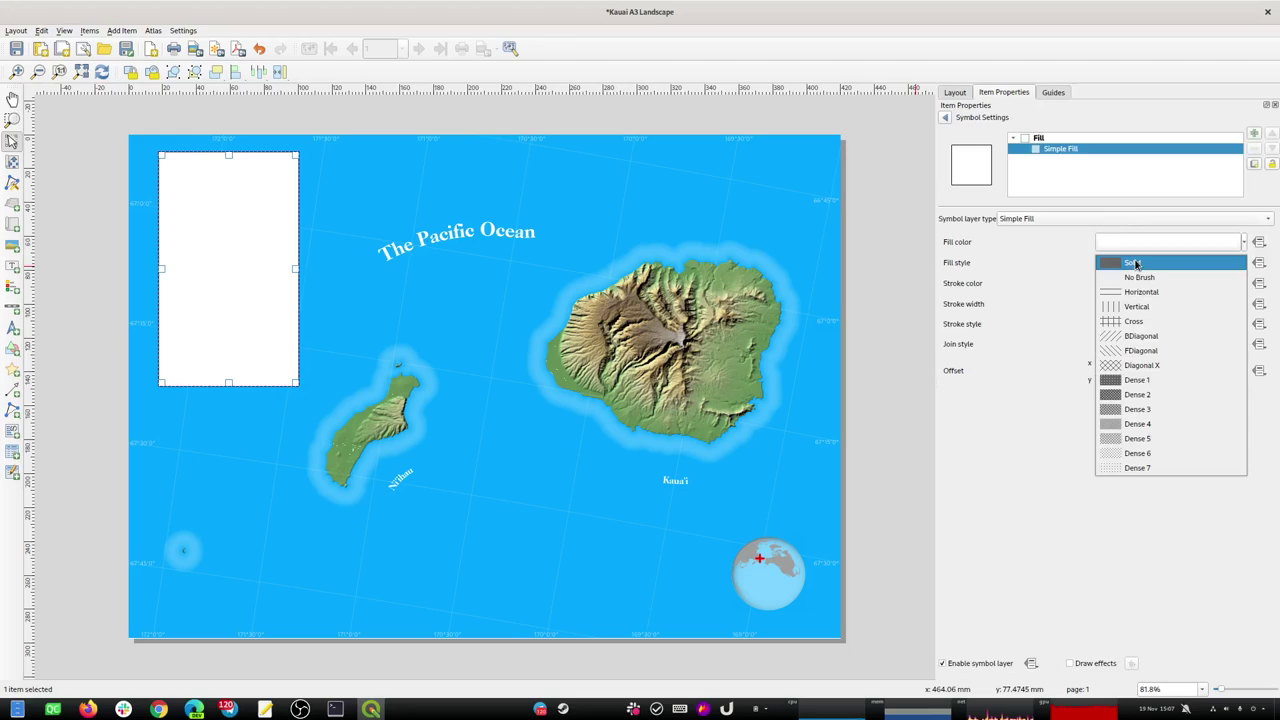
{"action": "left_click", "coordinate": [1138, 277]}
{"action": "left_click", "coordinate": [1145, 286]}
{"action": "left_click", "coordinate": [1083, 311]}
{"action": "left_click_drag", "start_coordinate": [1083, 311], "coordinate": [1064, 328]}
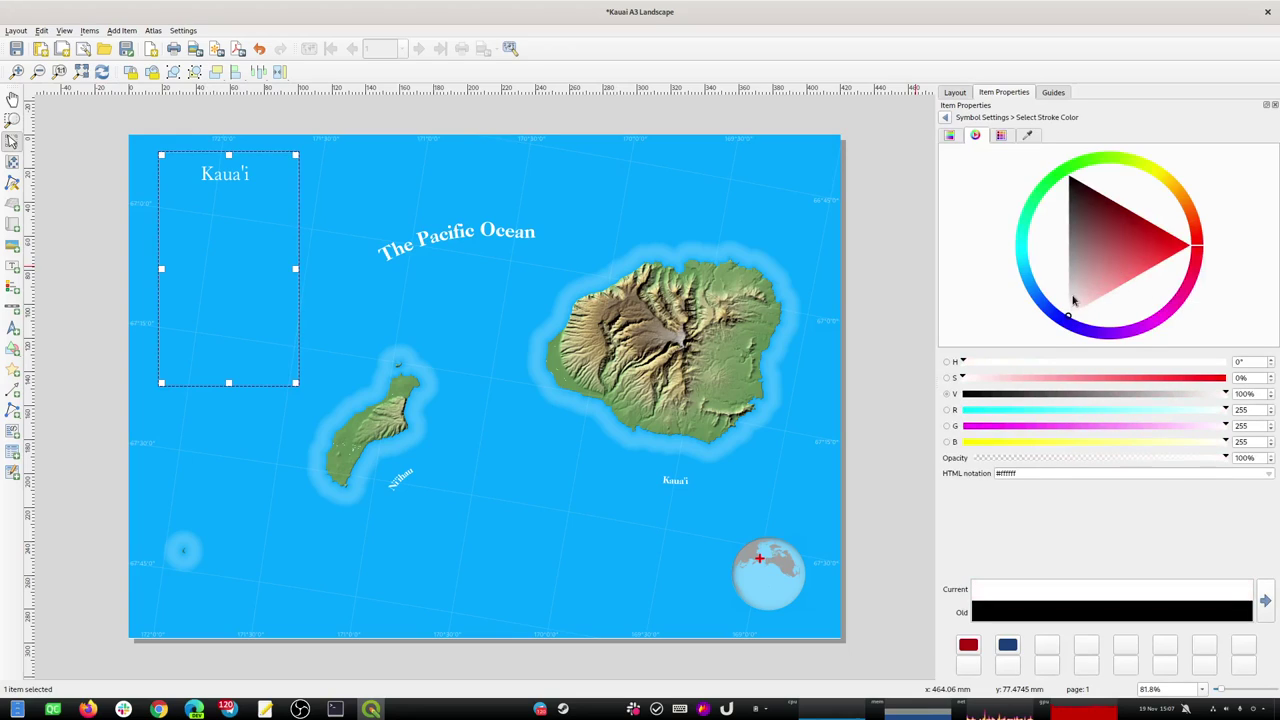
{"action": "left_click", "coordinate": [945, 118]}
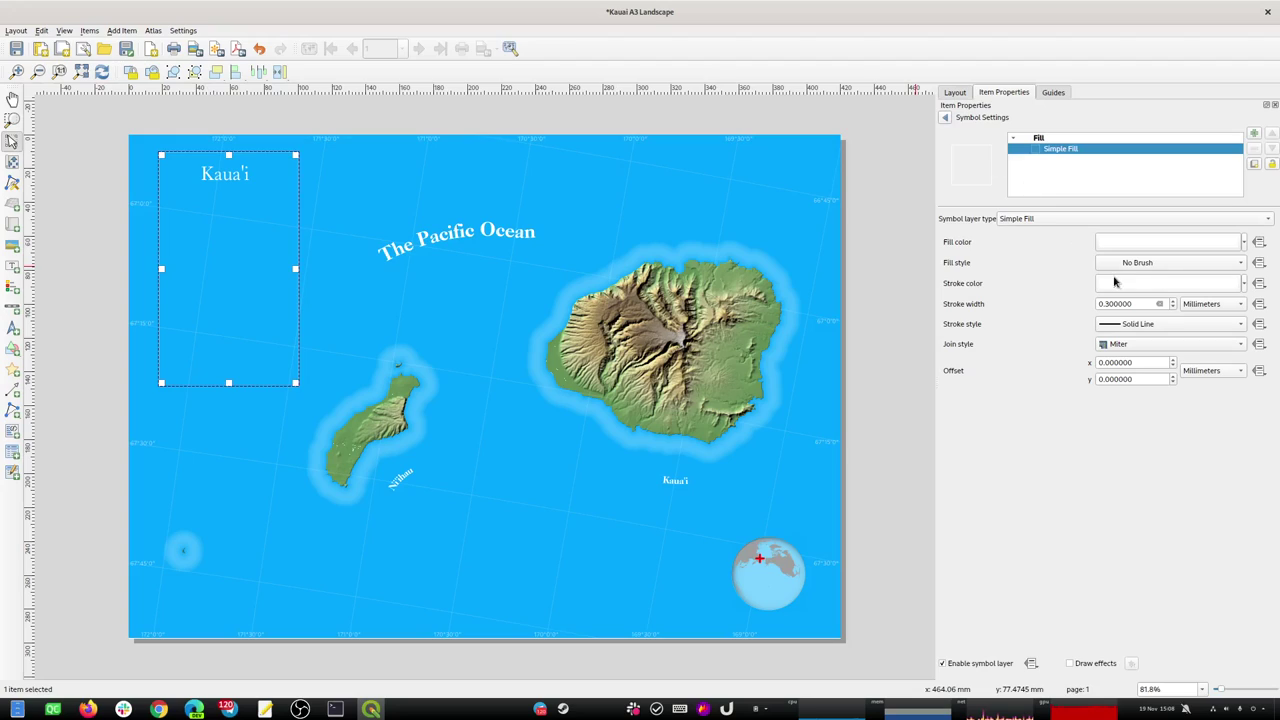
{"action": "left_click", "coordinate": [858, 302]}
Set the stroke width of the rectangle around the title to 0,1 millimetres and deselect the shape.
{"action": "left_click", "coordinate": [266, 215]}
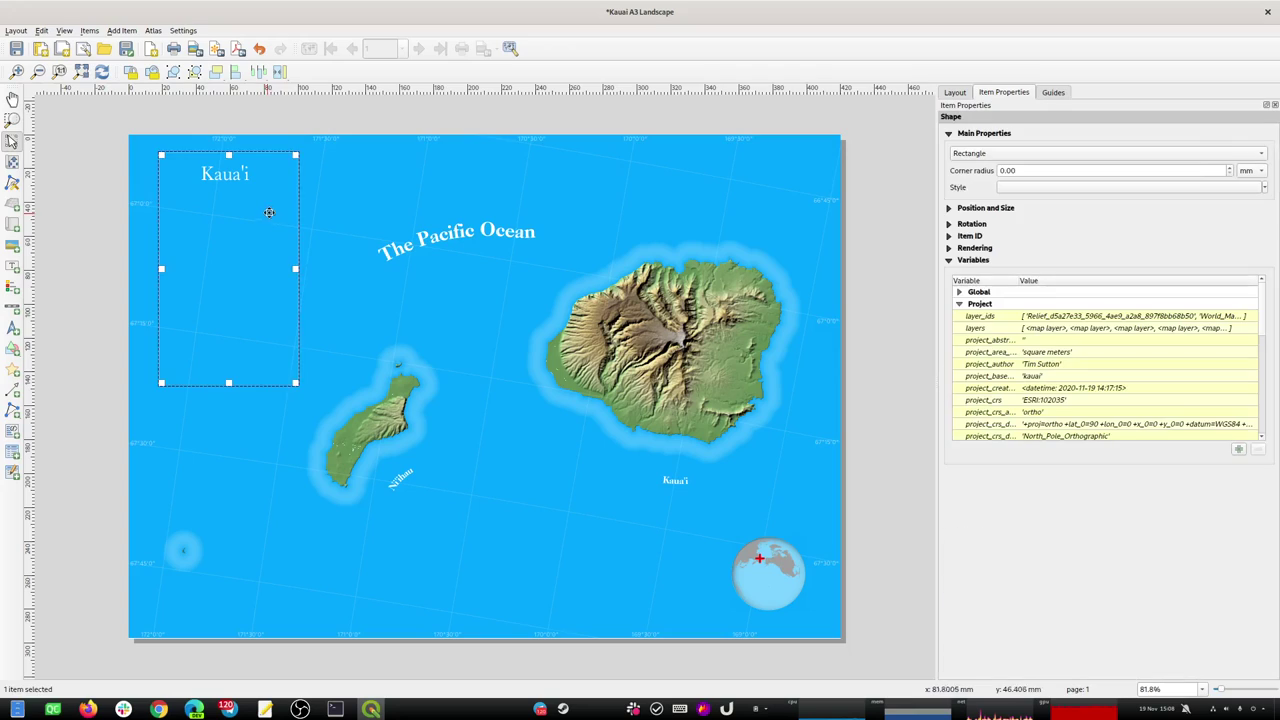
{"action": "left_click", "coordinate": [1046, 188]}
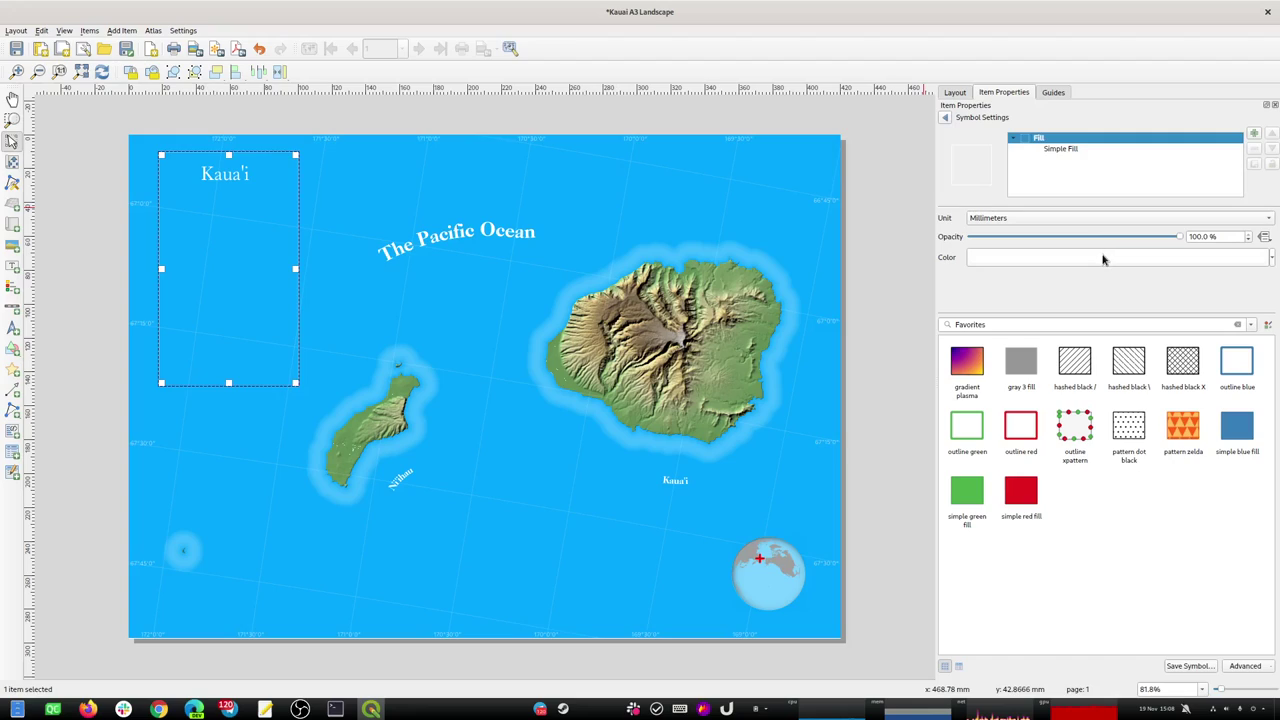
{"action": "left_click", "coordinate": [1089, 150]}
{"action": "left_click_drag", "start_coordinate": [1146, 305], "coordinate": [1097, 307]}
{"action": "type", "text": "0,1"}
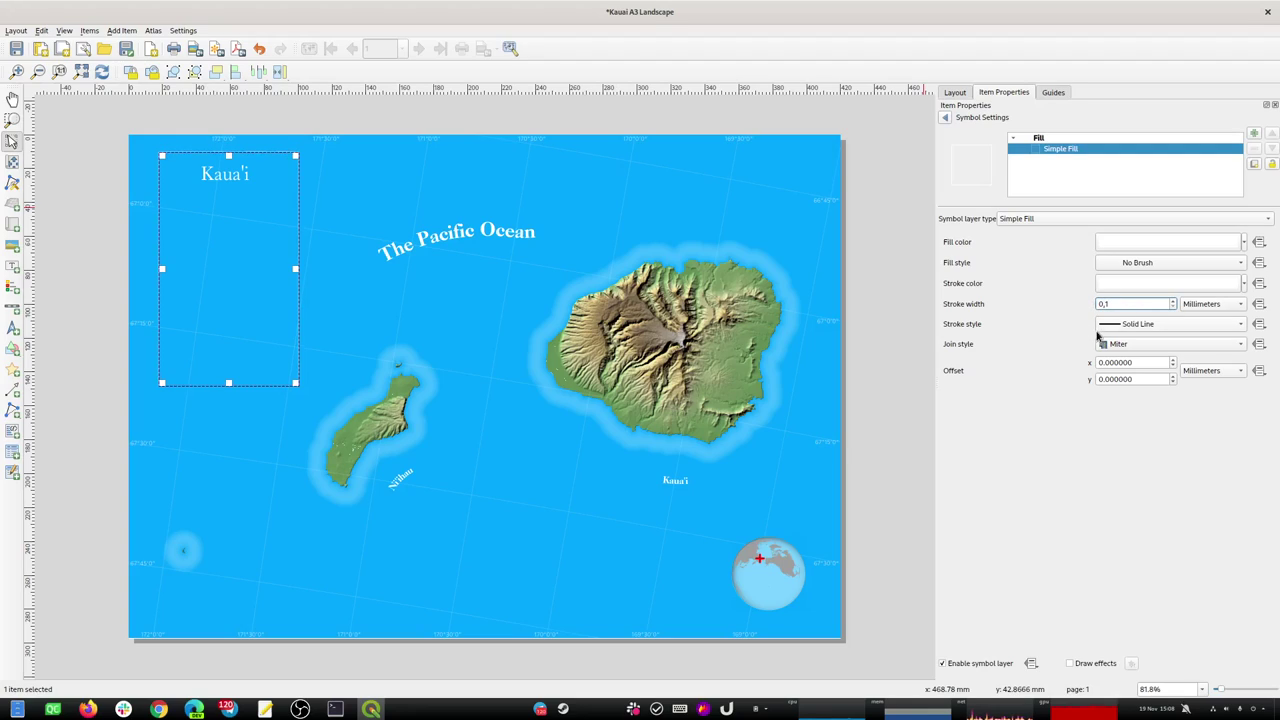
{"action": "left_click", "coordinate": [875, 320]}
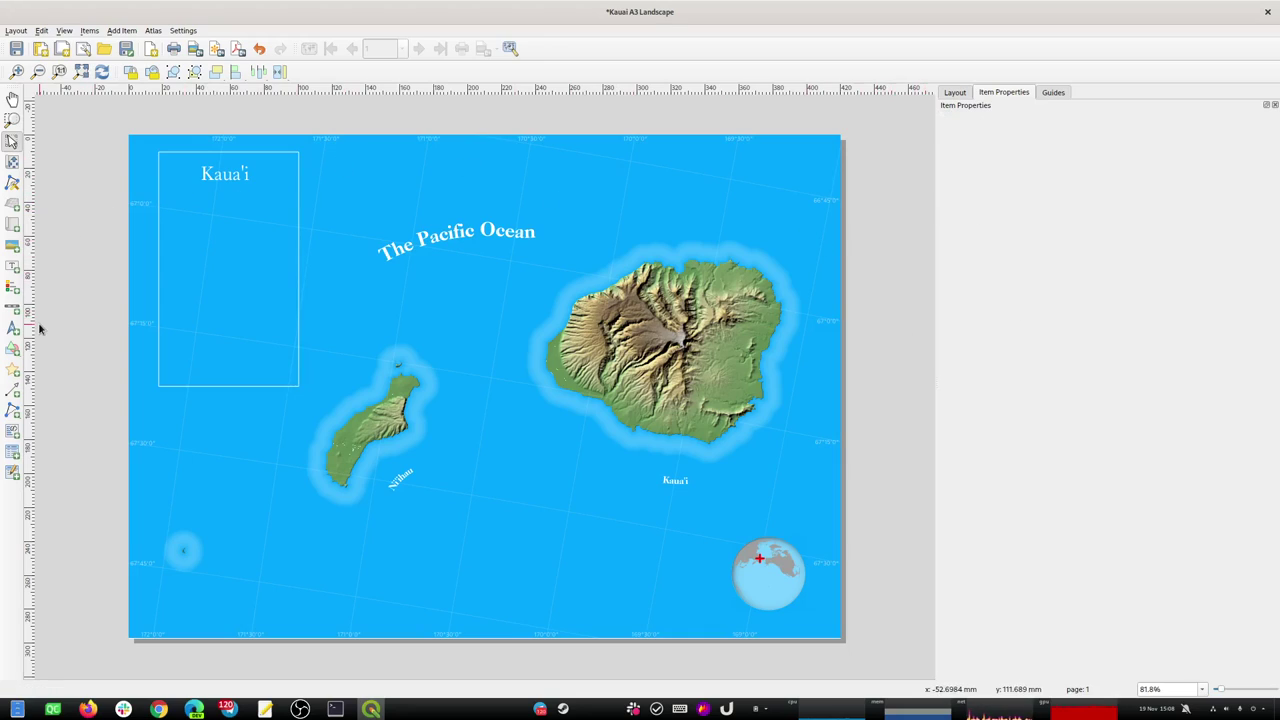
Draw a horizontal polyline beneath the Kaua'i title, spanning most of the rectangle's width.
{"action": "left_click", "coordinate": [14, 411]}
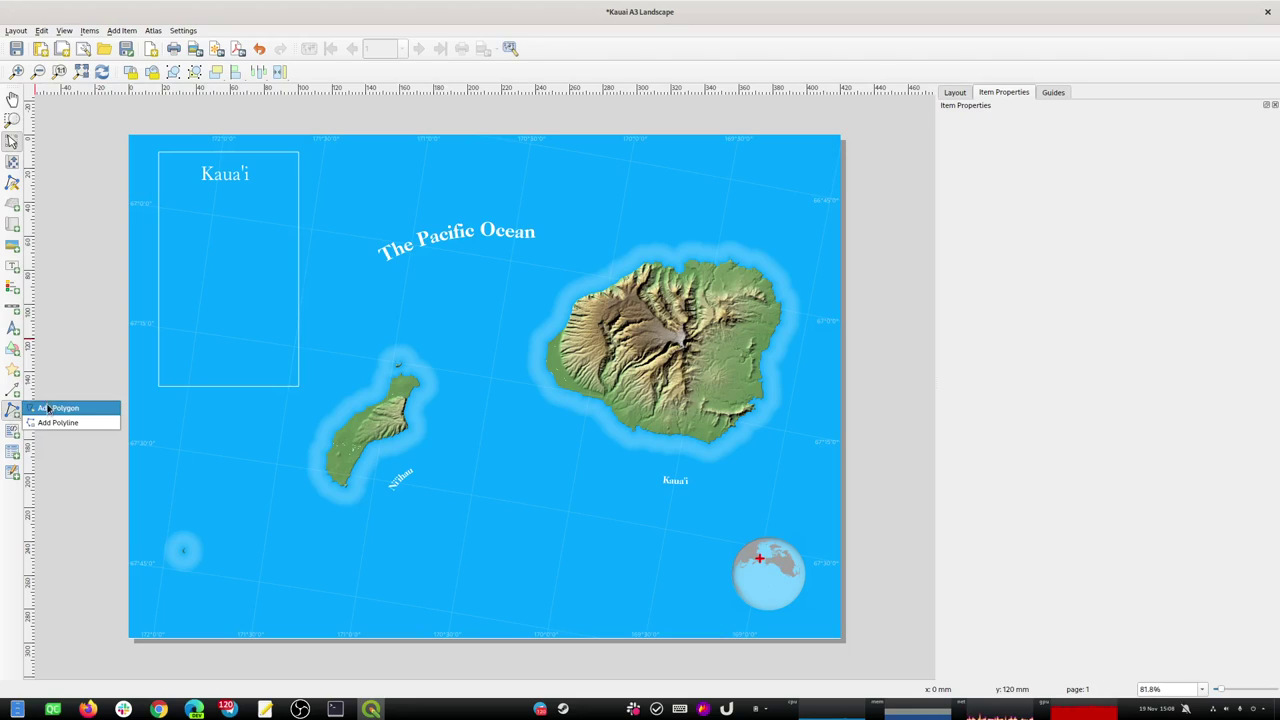
{"action": "left_click", "coordinate": [49, 414]}
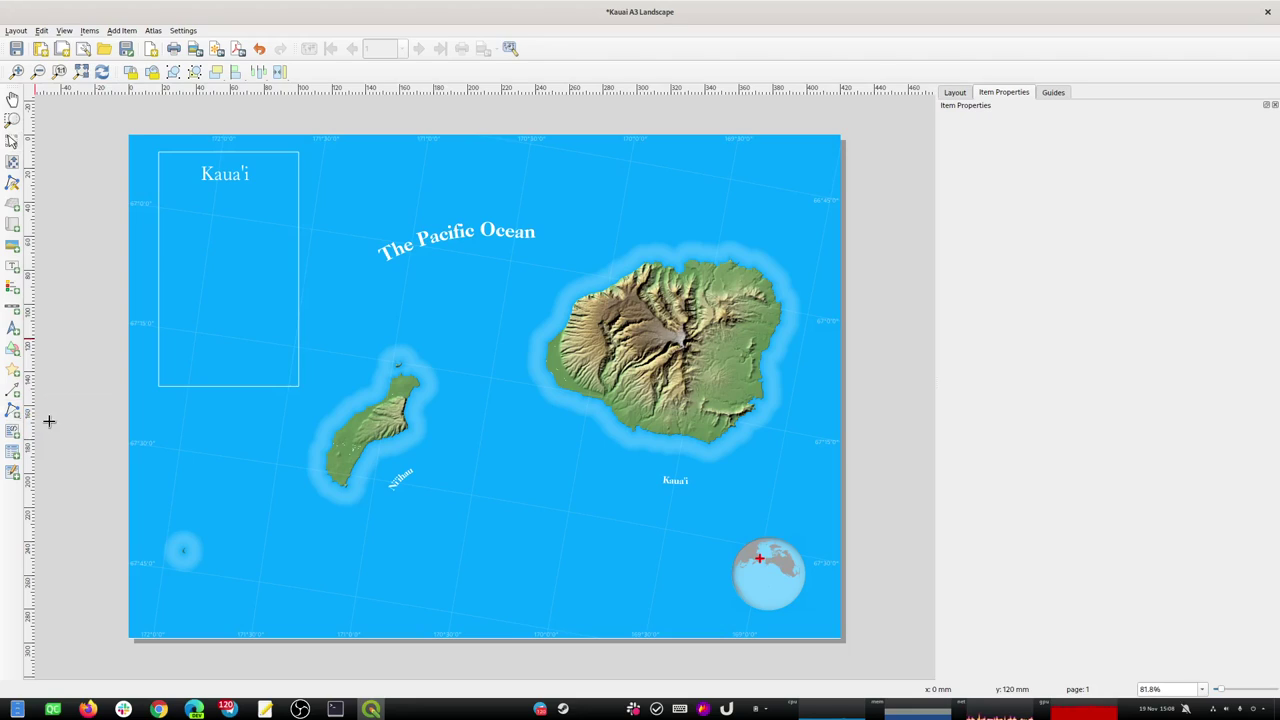
{"action": "left_click", "coordinate": [172, 197]}
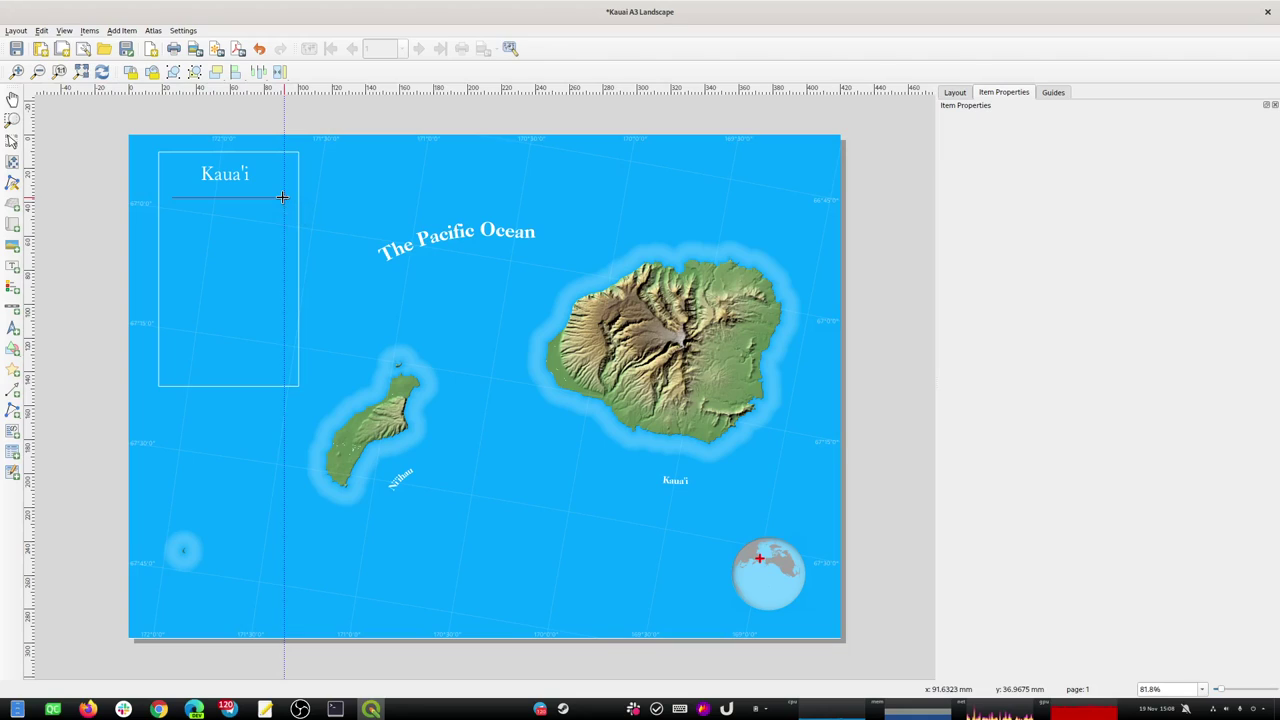
{"action": "right_click", "coordinate": [282, 197]}
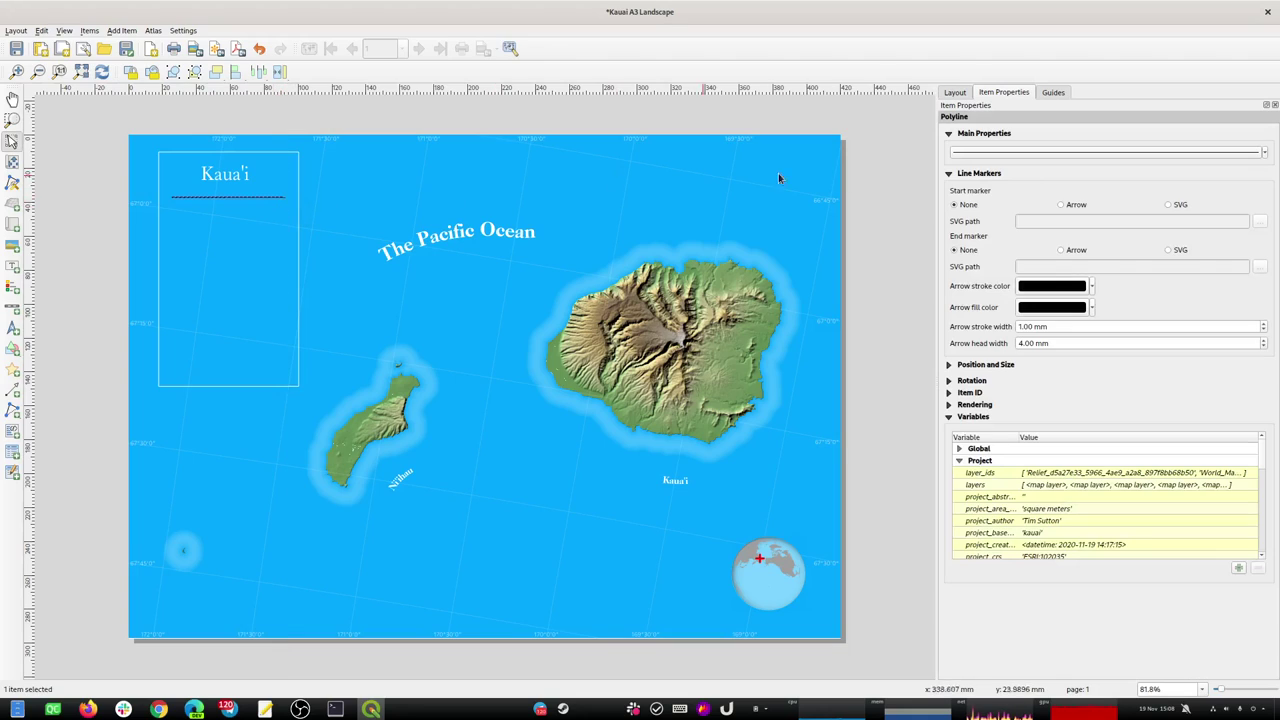
Style the divider polyline under the title as a white (#ffffff) simple line with a 0.1 mm stroke width.
{"action": "left_click", "coordinate": [1012, 155]}
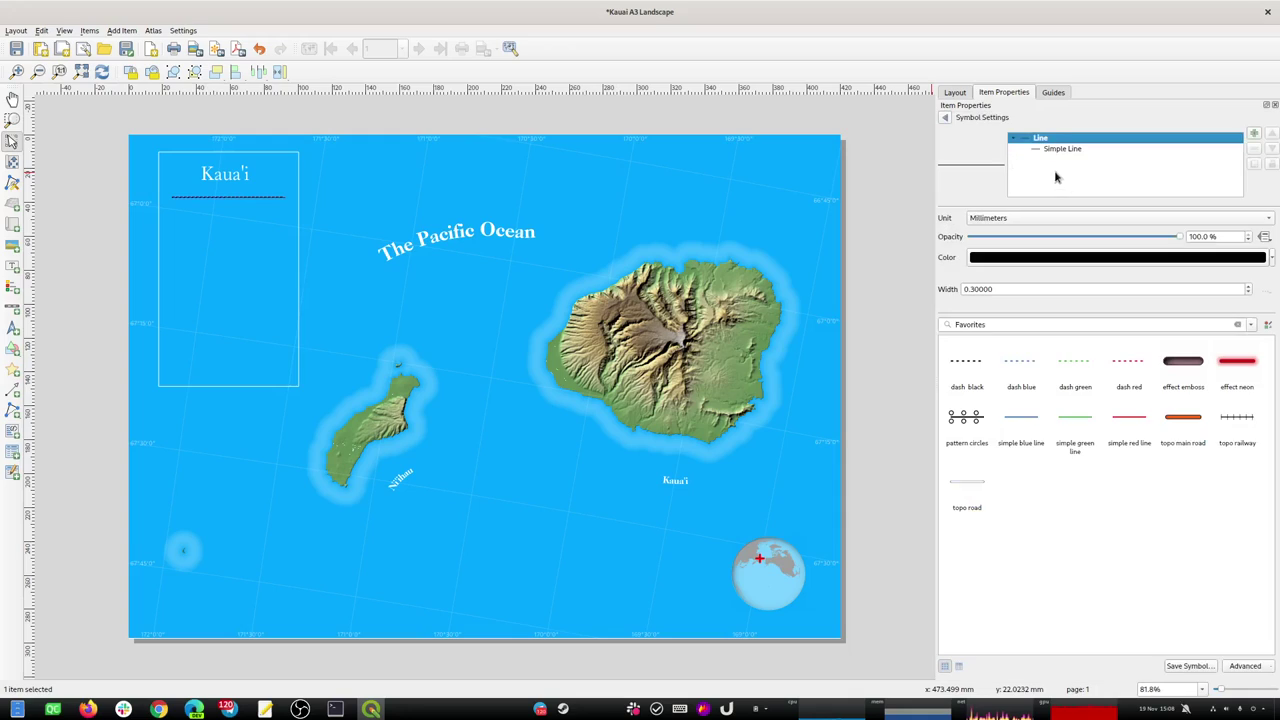
{"action": "left_click", "coordinate": [1052, 150]}
{"action": "left_click", "coordinate": [1050, 242]}
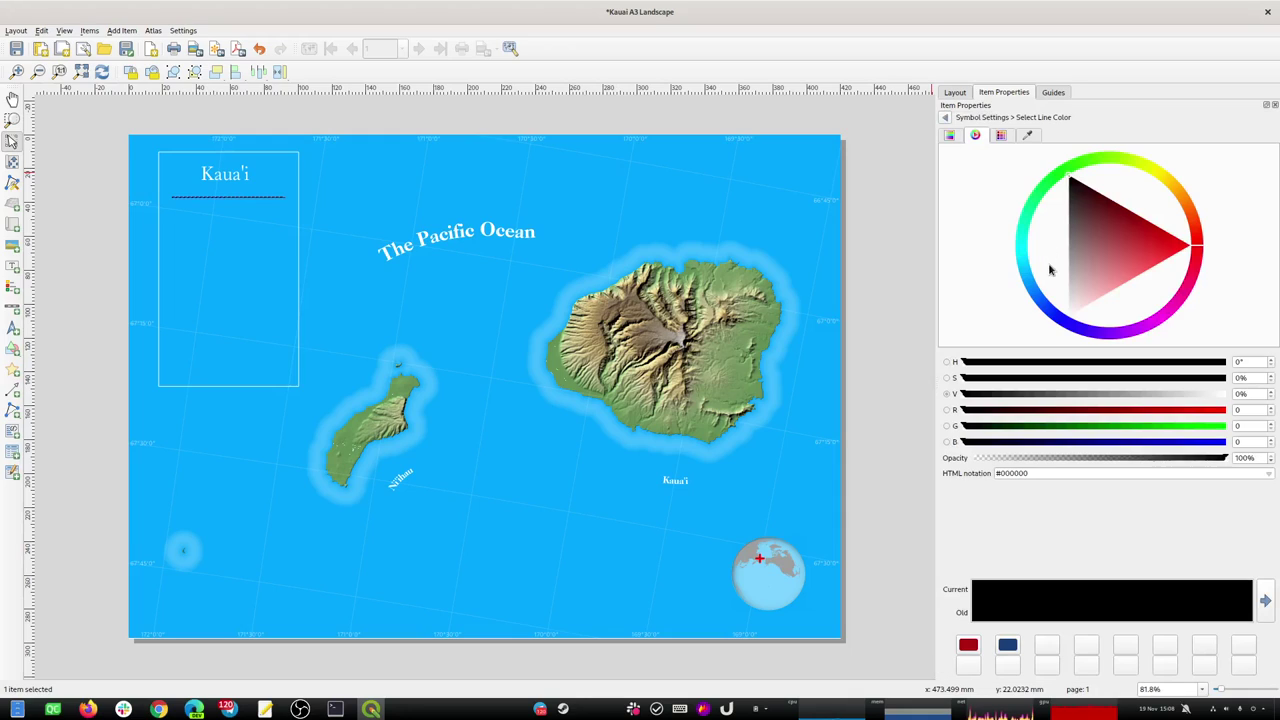
{"action": "left_click_drag", "start_coordinate": [1084, 295], "coordinate": [1063, 345]}
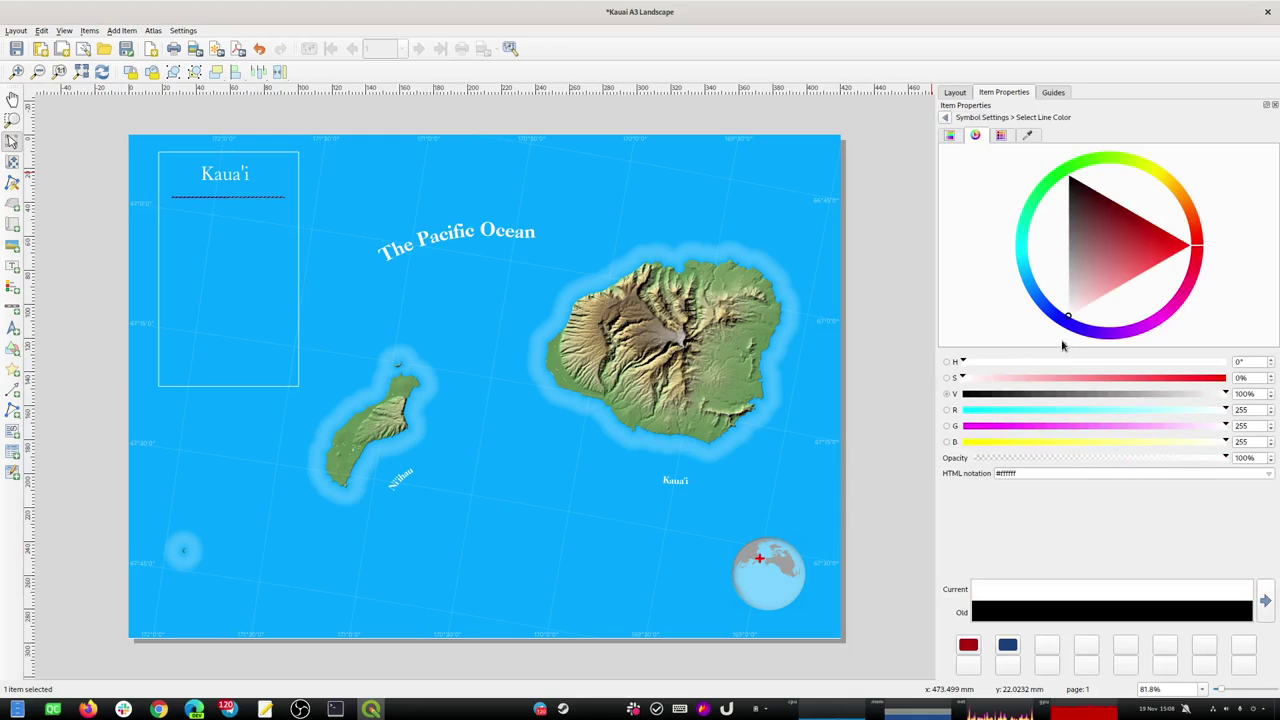
{"action": "left_click", "coordinate": [944, 117]}
{"action": "left_click_drag", "start_coordinate": [1050, 262], "coordinate": [985, 262]}
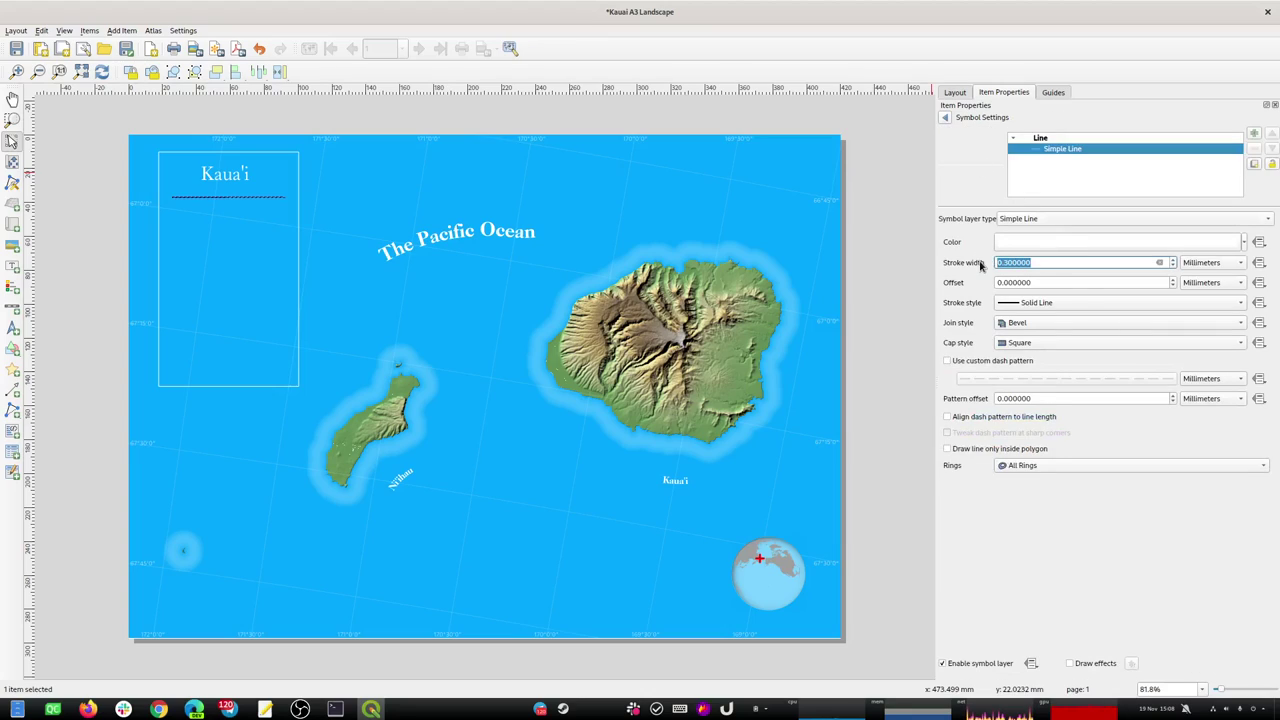
{"action": "type", "text": "0.1"}
{"action": "left_click", "coordinate": [1017, 281]}
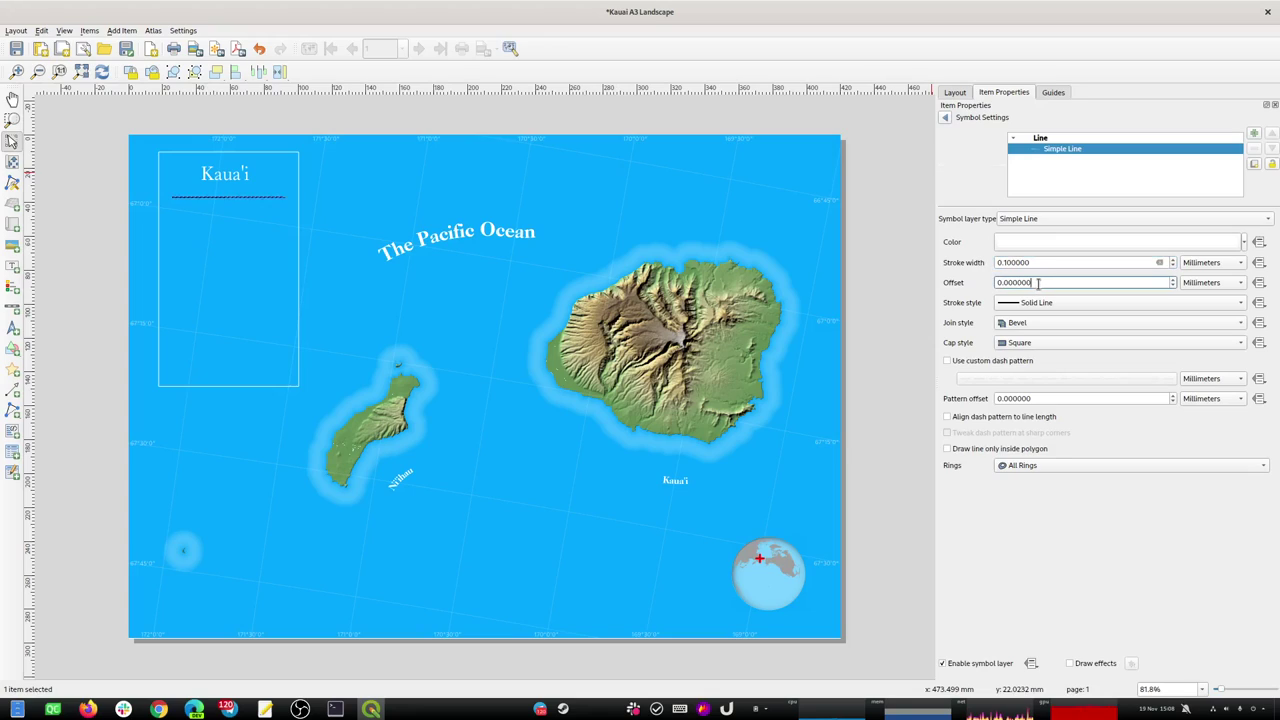
{"action": "left_click", "coordinate": [877, 280]}
{"action": "left_click", "coordinate": [214, 198]}
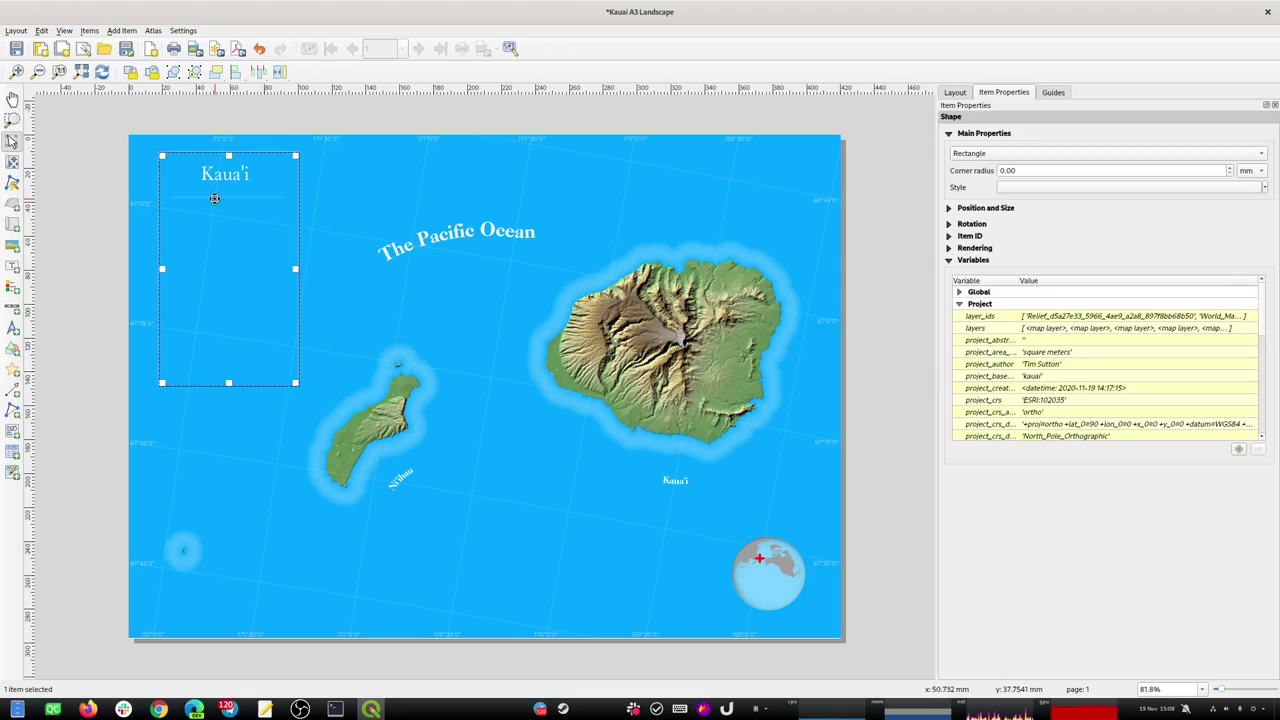
{"action": "left_click", "coordinate": [74, 237]}
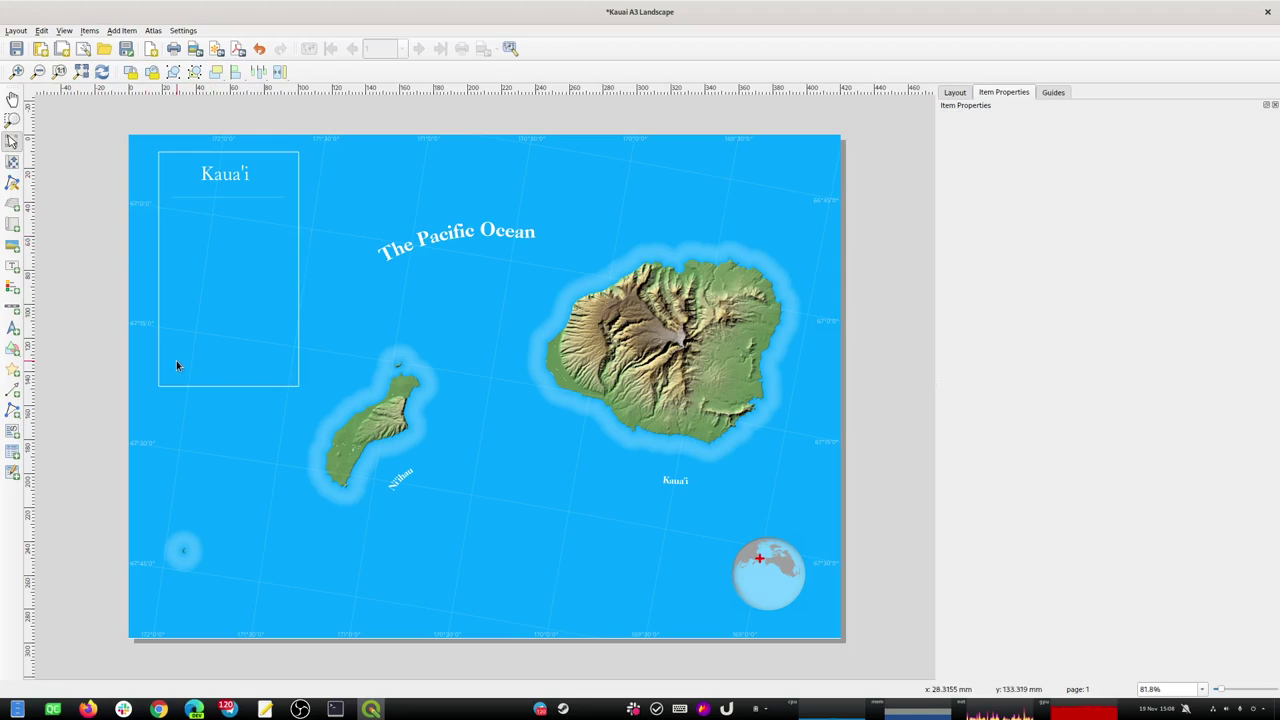
Add a legend inside the title rectangle below the divider line and turn off automatic updating of its items.
{"action": "left_click", "coordinate": [11, 288]}
{"action": "left_click_drag", "start_coordinate": [171, 213], "coordinate": [285, 373]}
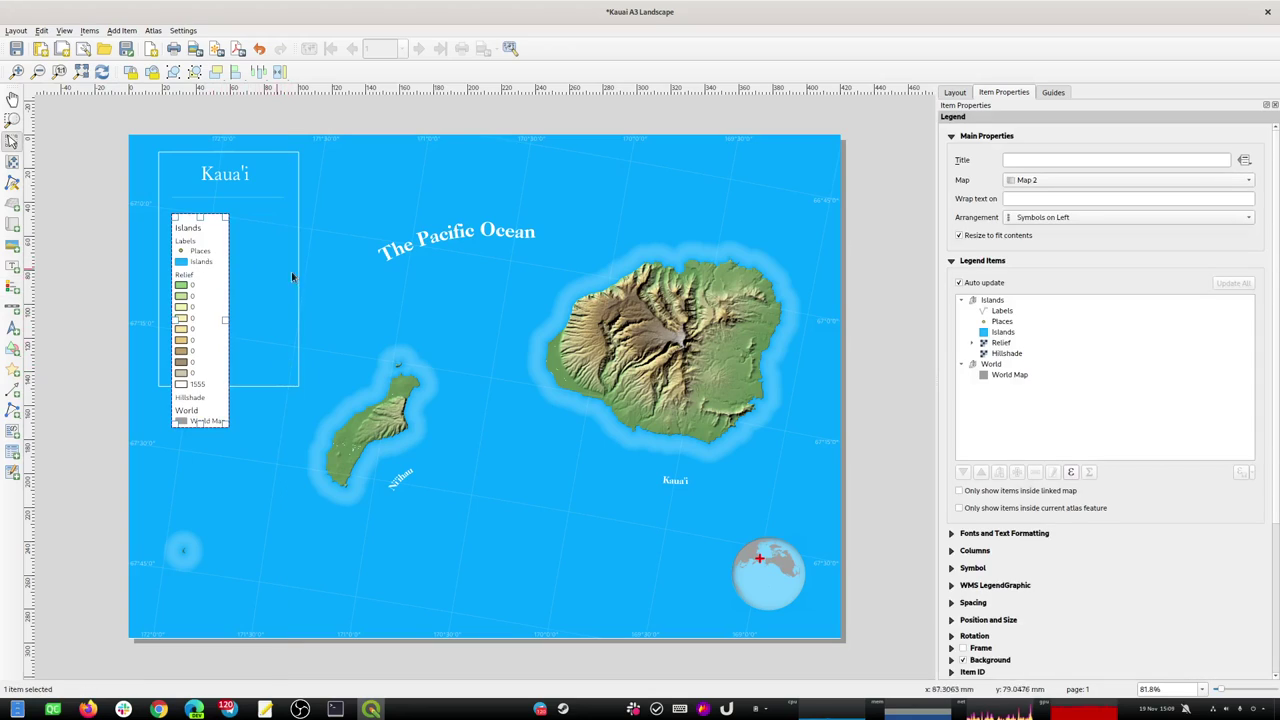
{"action": "left_click", "coordinate": [997, 302]}
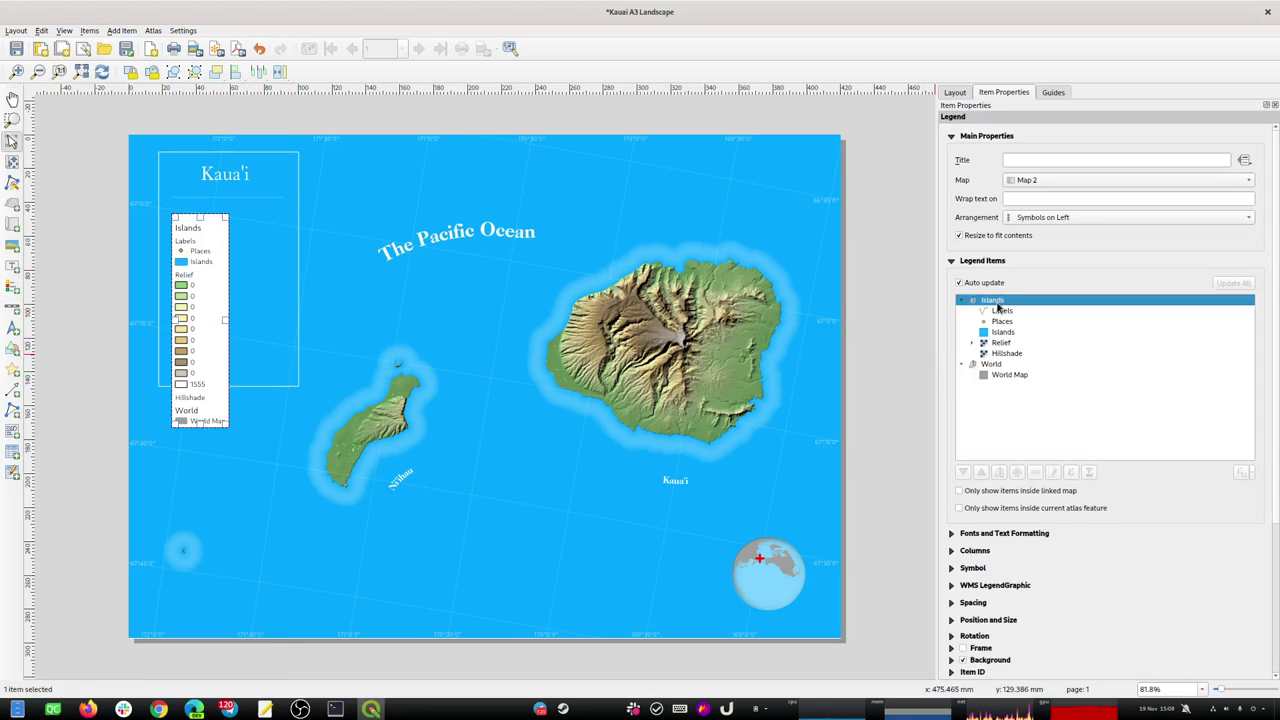
{"action": "left_click", "coordinate": [985, 284]}
{"action": "left_click", "coordinate": [998, 302]}
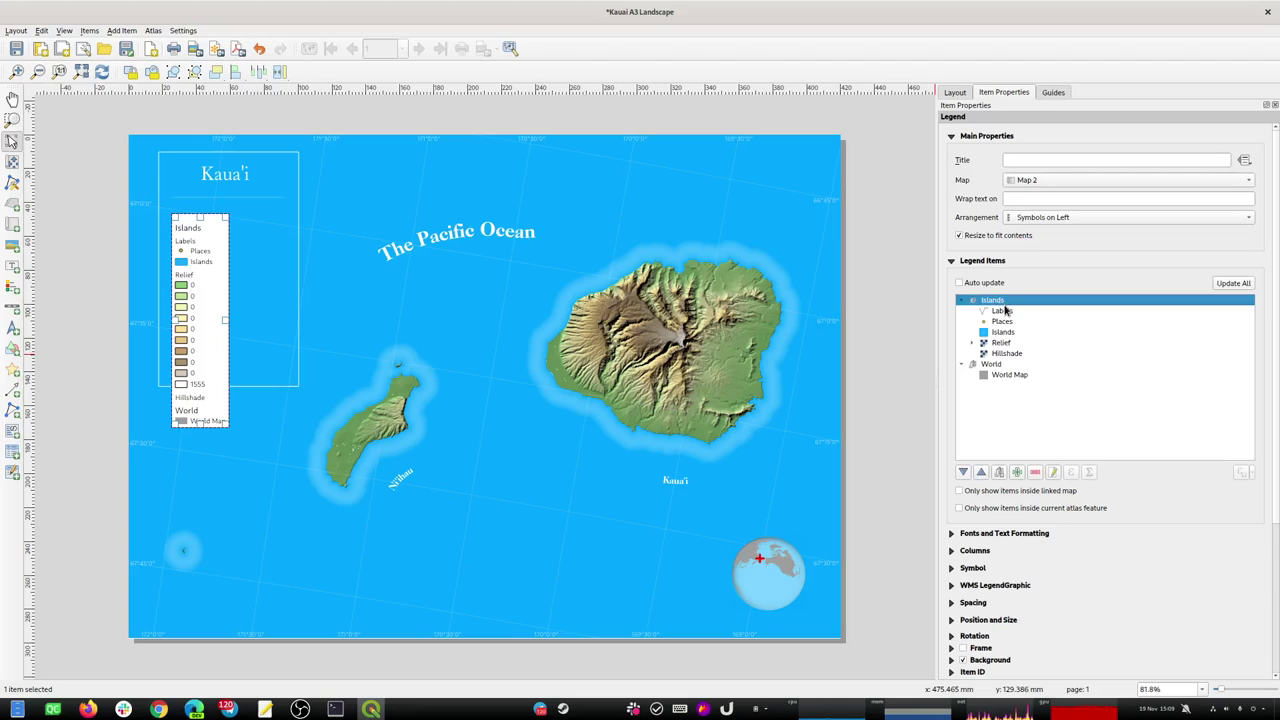
Move the Relief legend item out of the Islands group to the top of the item list and select the Islands group.
{"action": "left_click", "coordinate": [1002, 311]}
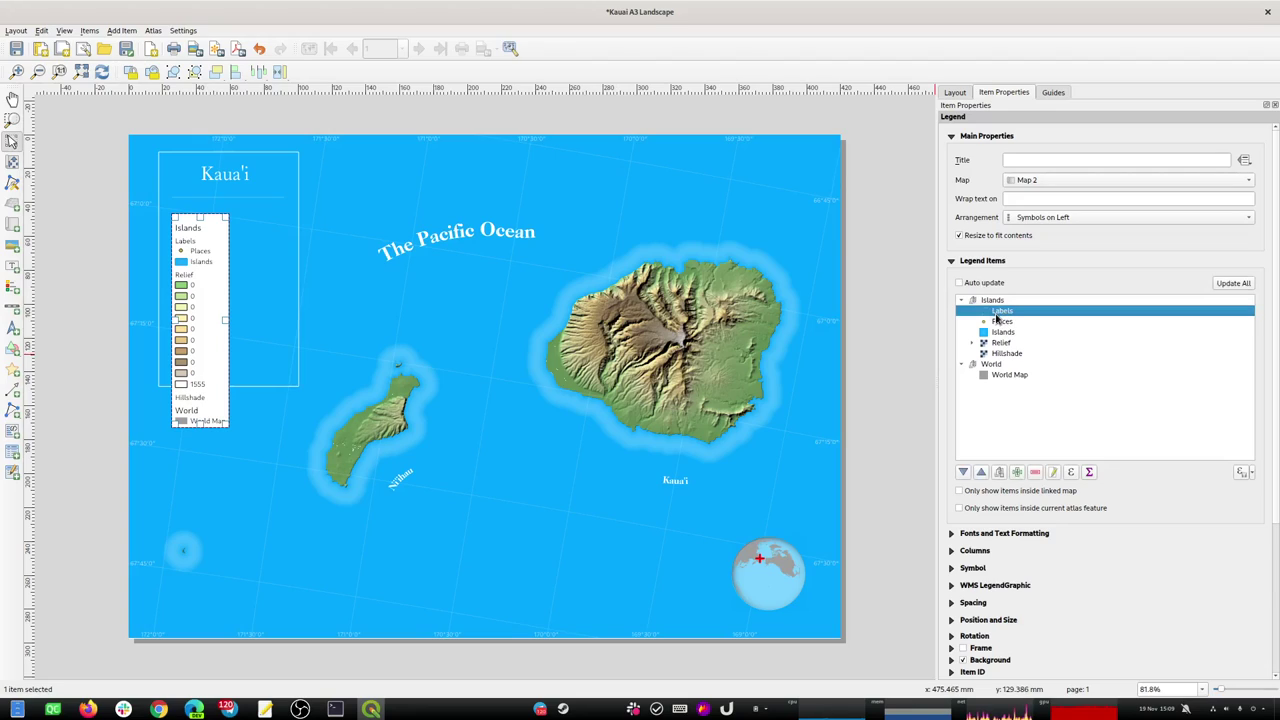
{"action": "left_click", "coordinate": [1002, 344]}
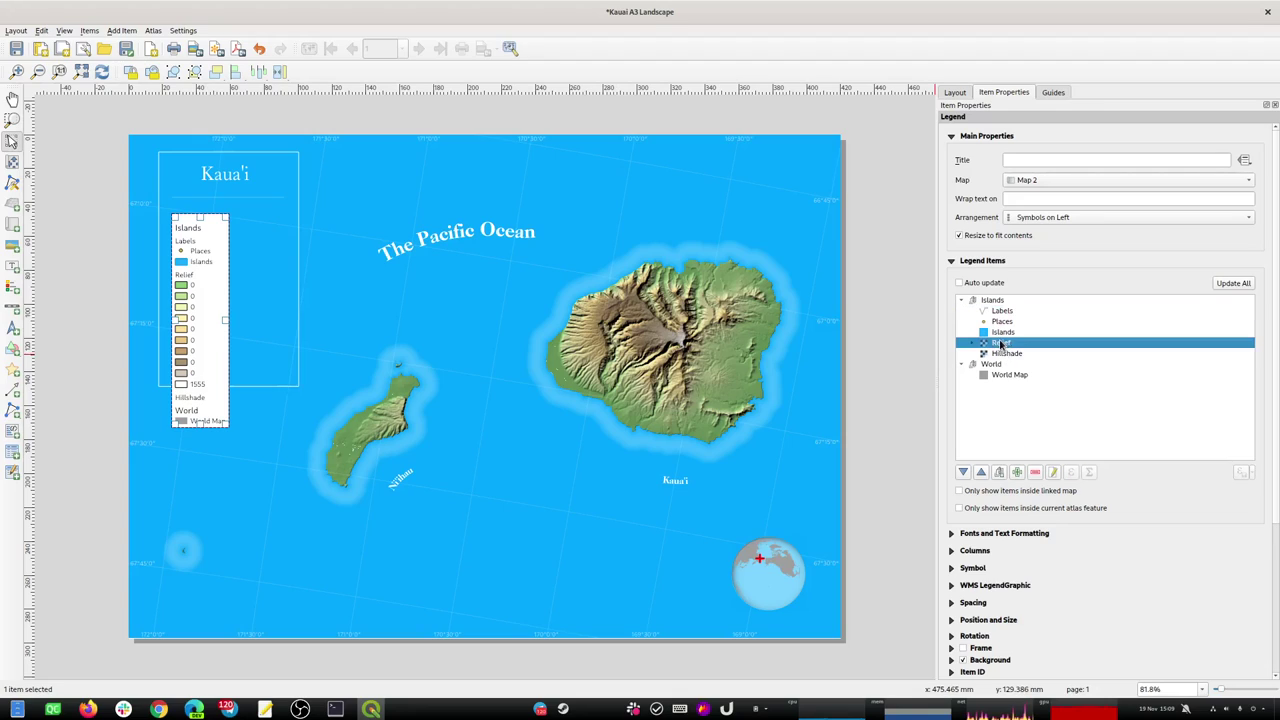
{"action": "left_click_drag", "start_coordinate": [1007, 333], "coordinate": [1001, 300]}
{"action": "left_click", "coordinate": [994, 311]}
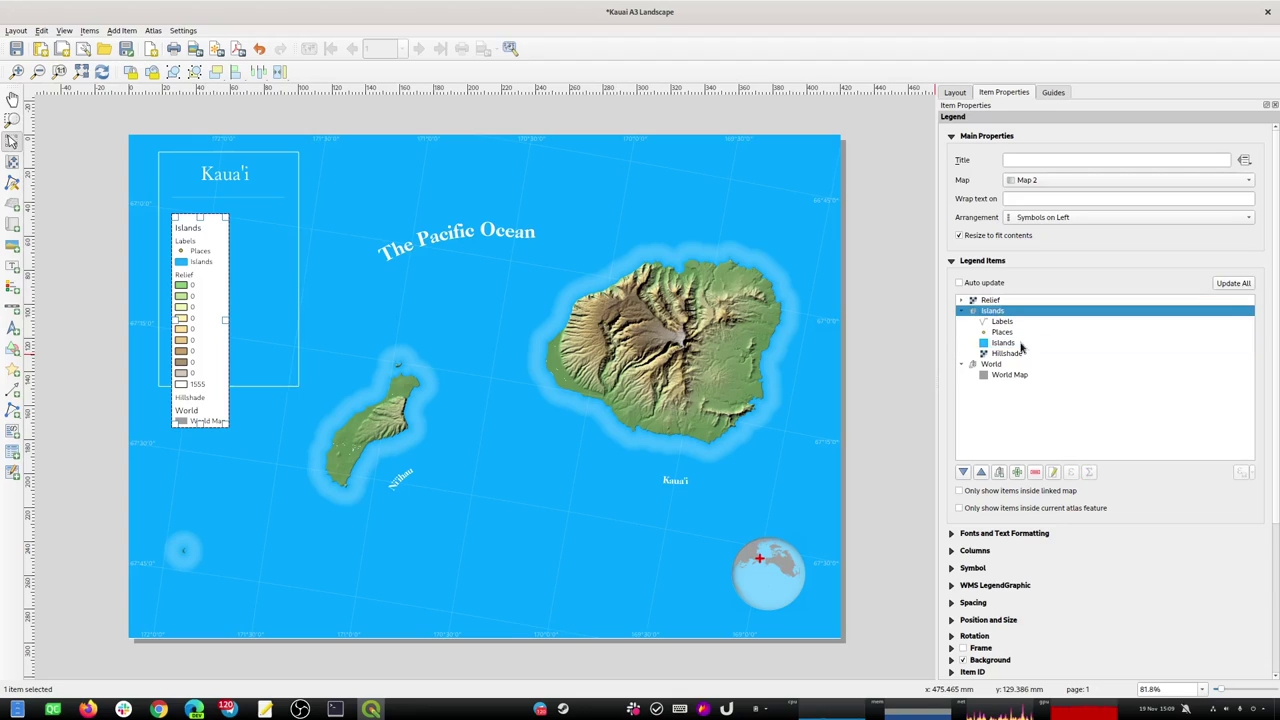
Remove the Islands and World groups from the legend and expand the remaining Relief item.
{"action": "left_click", "coordinate": [1034, 471]}
{"action": "left_click", "coordinate": [995, 311]}
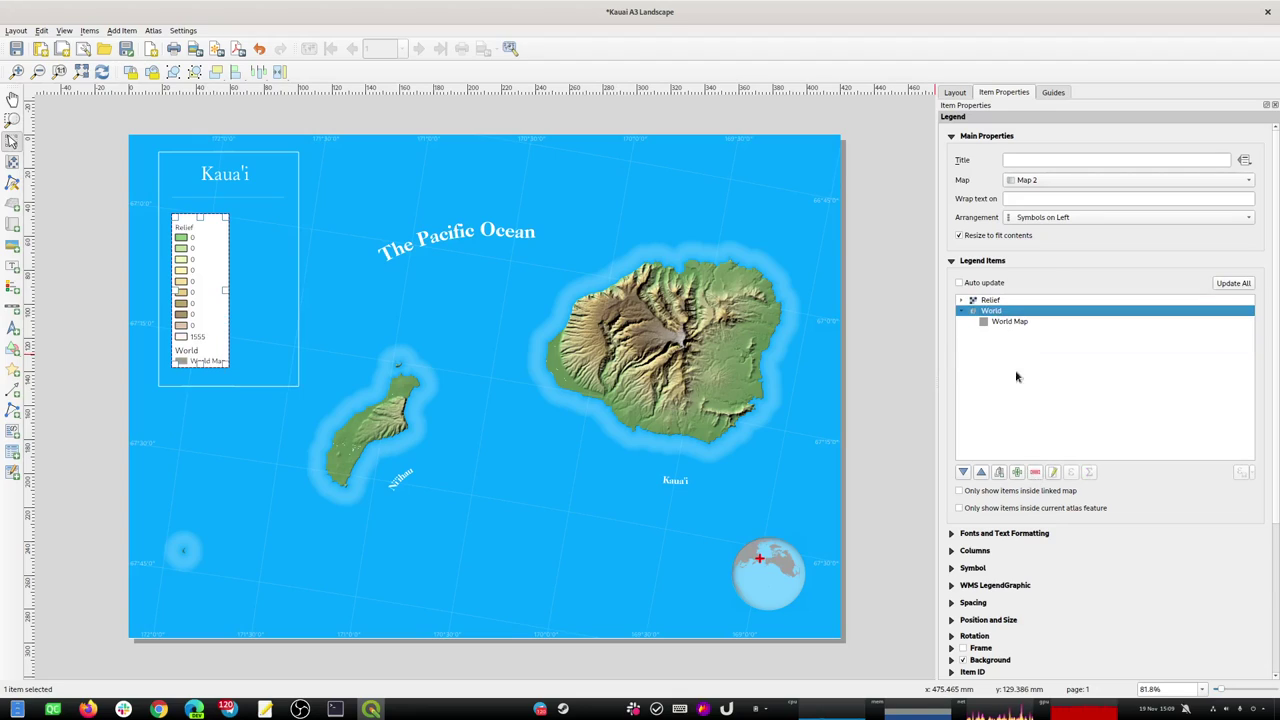
{"action": "left_click", "coordinate": [1034, 472]}
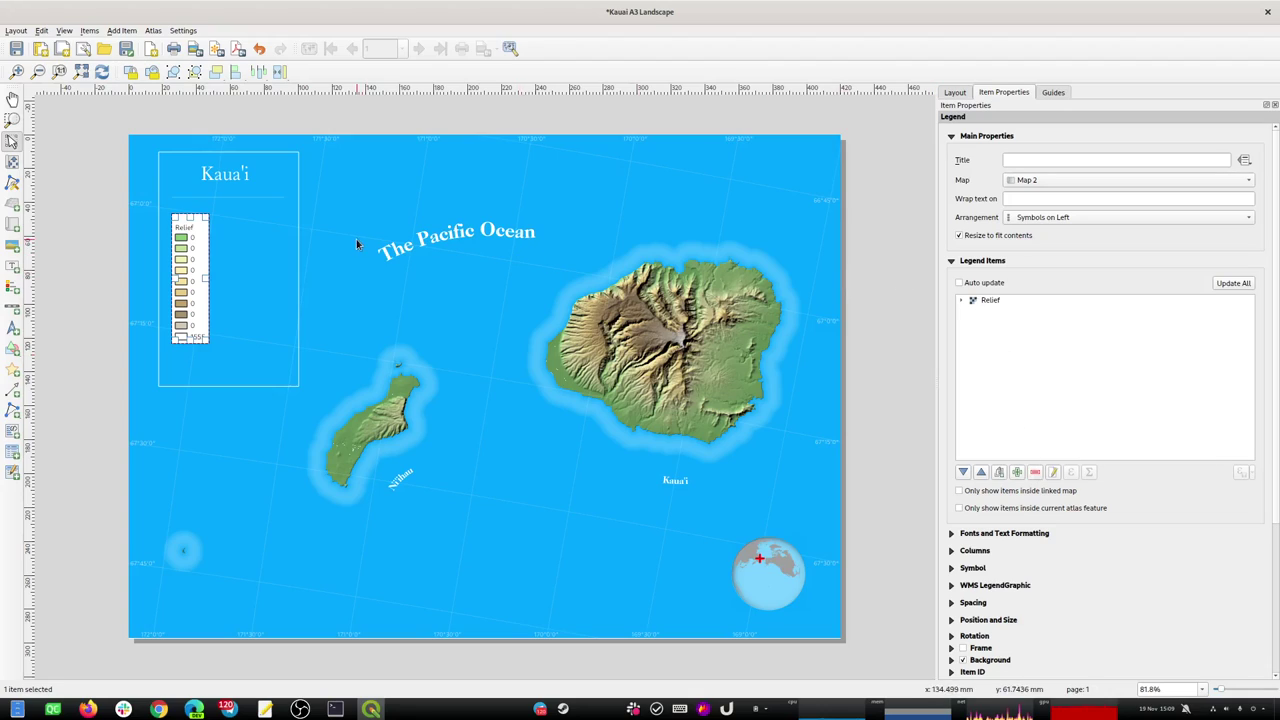
{"action": "left_click", "coordinate": [988, 302]}
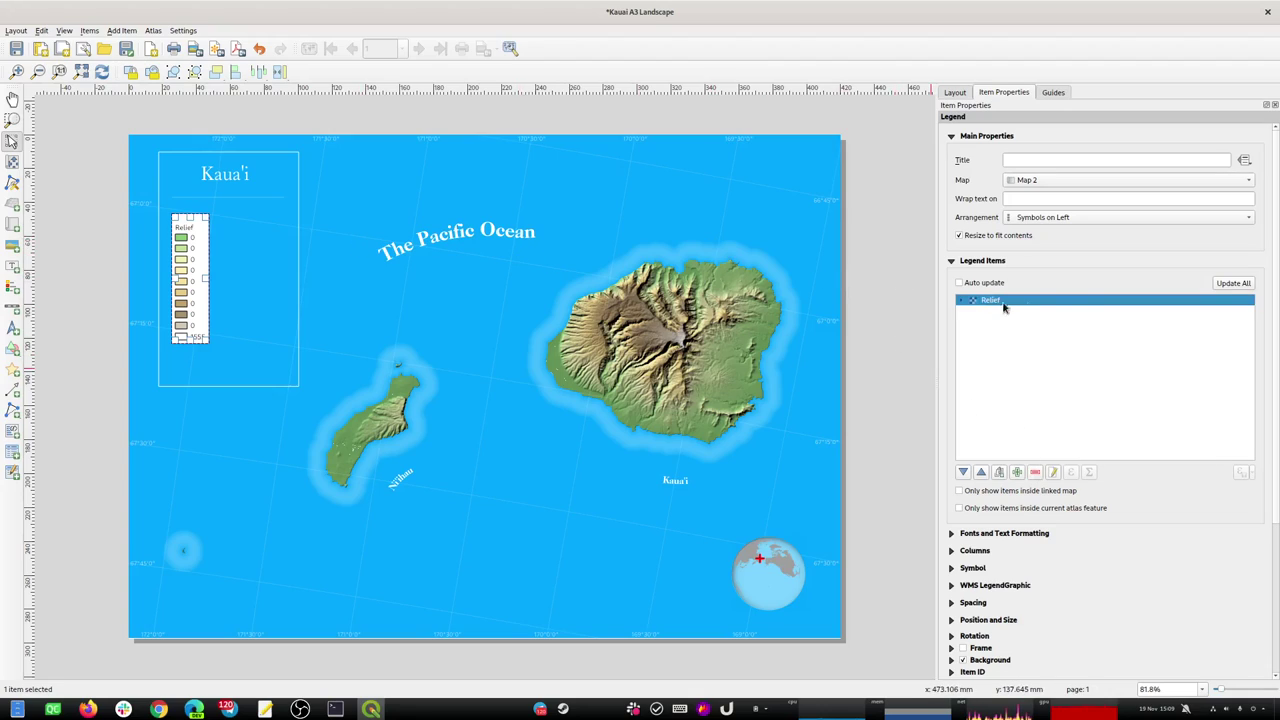
{"action": "left_click", "coordinate": [961, 301]}
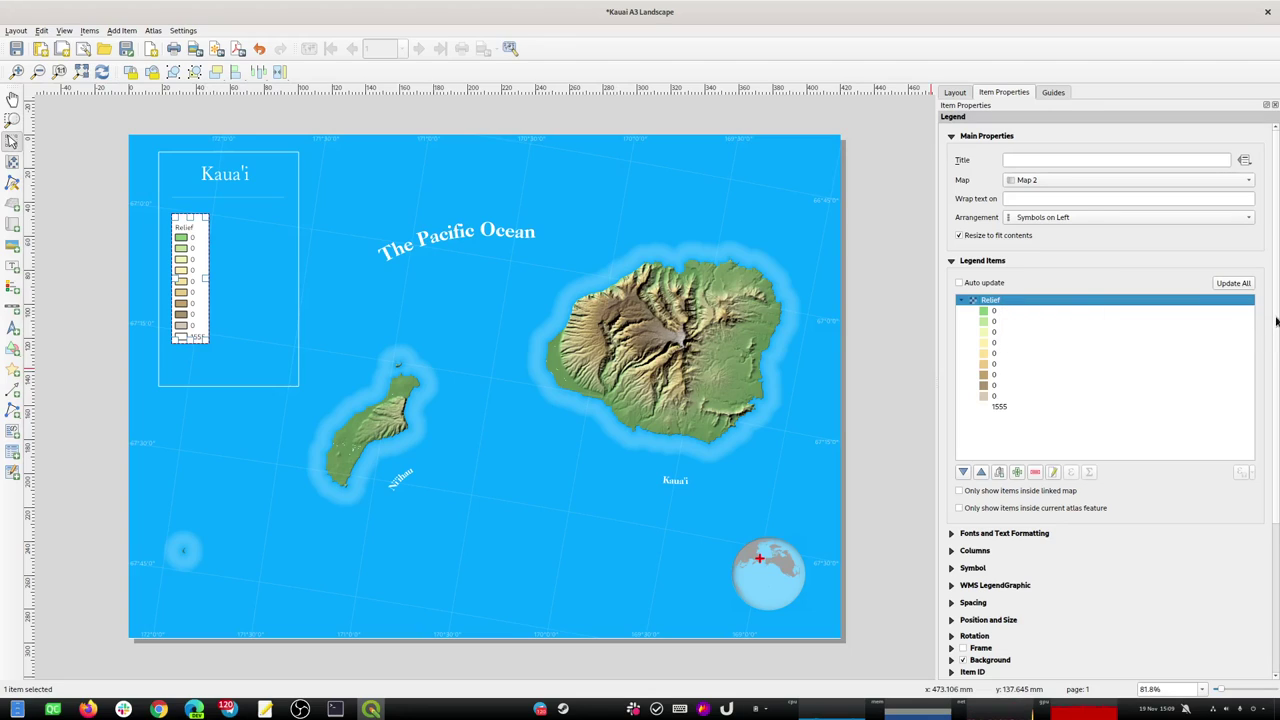
Turn off the legend's background and move the legend closer to the centre of the title rectangle, just beneath the divider line.
{"action": "scroll", "coordinate": [1274, 330], "scroll_direction": "down", "scroll_amount": 5}
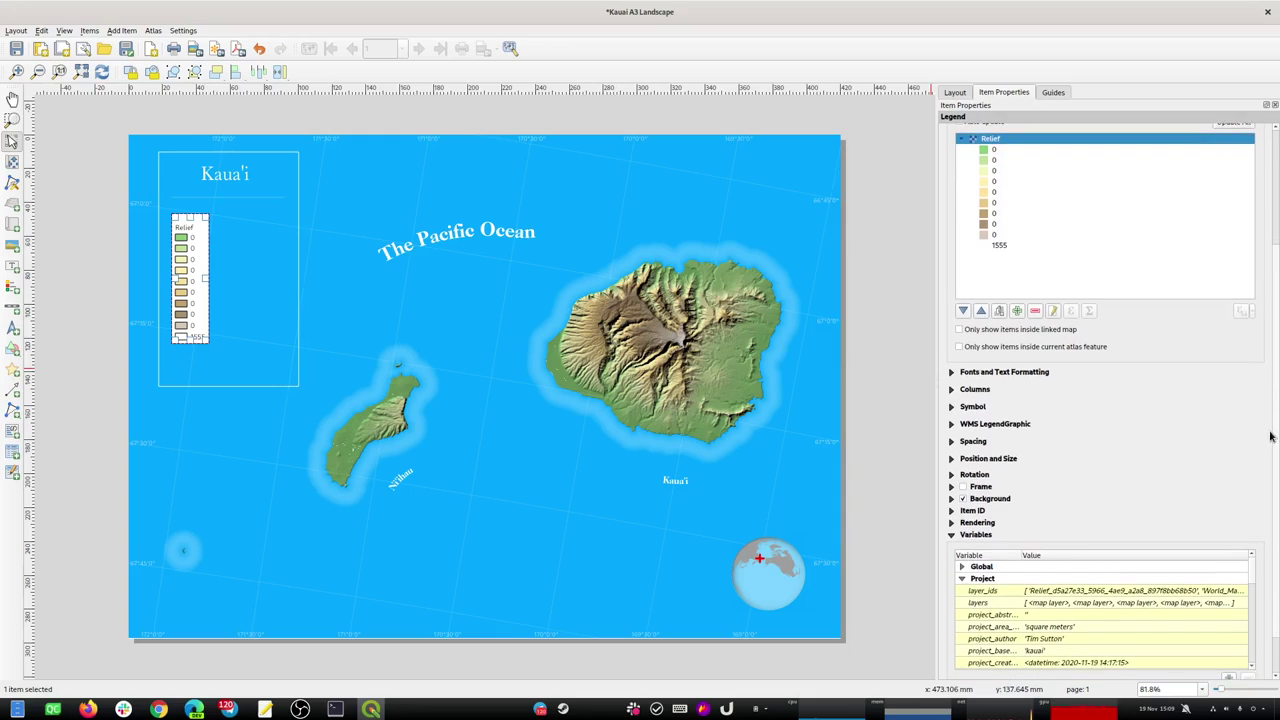
{"action": "scroll", "coordinate": [1270, 436], "scroll_direction": "down", "scroll_amount": 2}
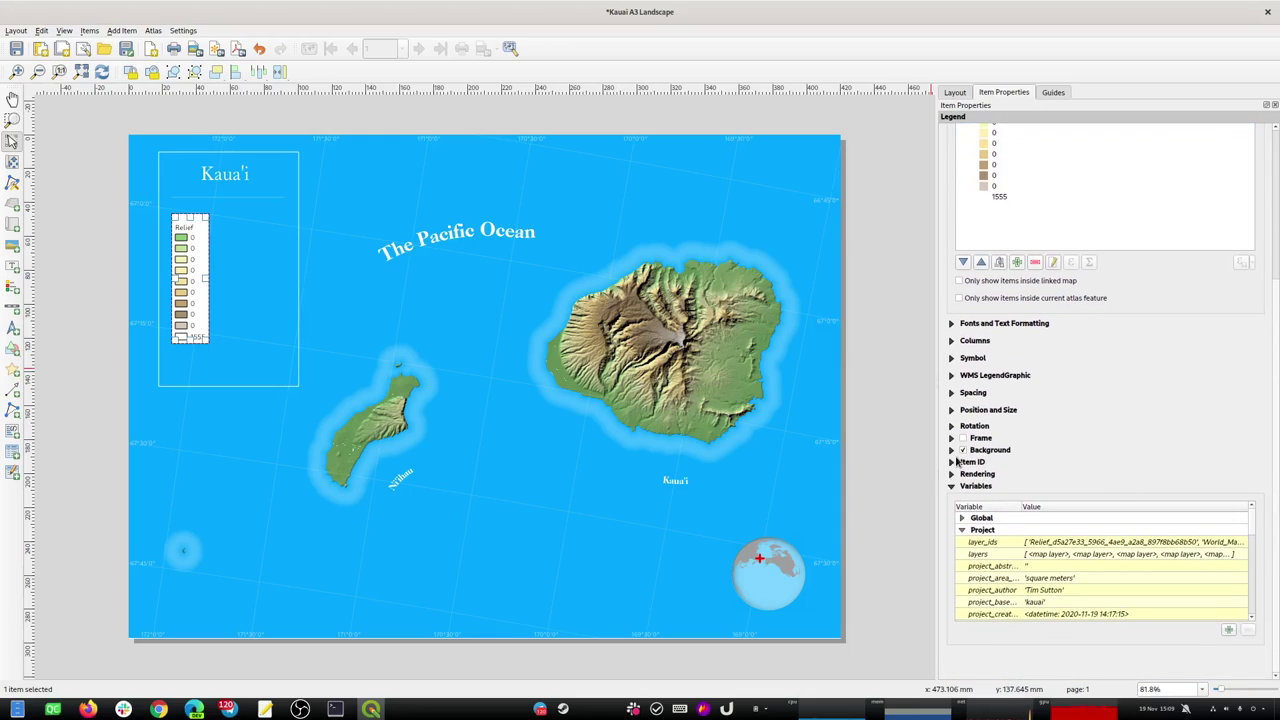
{"action": "left_click", "coordinate": [963, 451]}
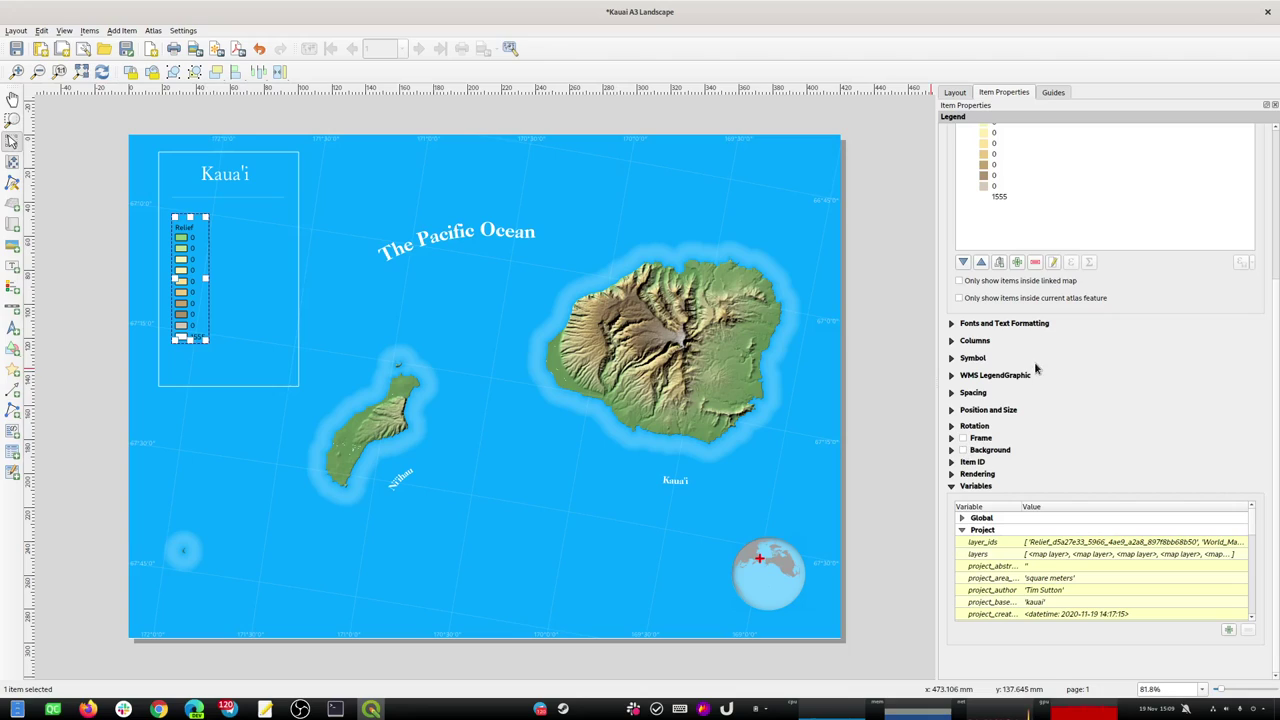
{"action": "left_click", "coordinate": [424, 315]}
{"action": "left_click_drag", "start_coordinate": [187, 294], "coordinate": [217, 288]}
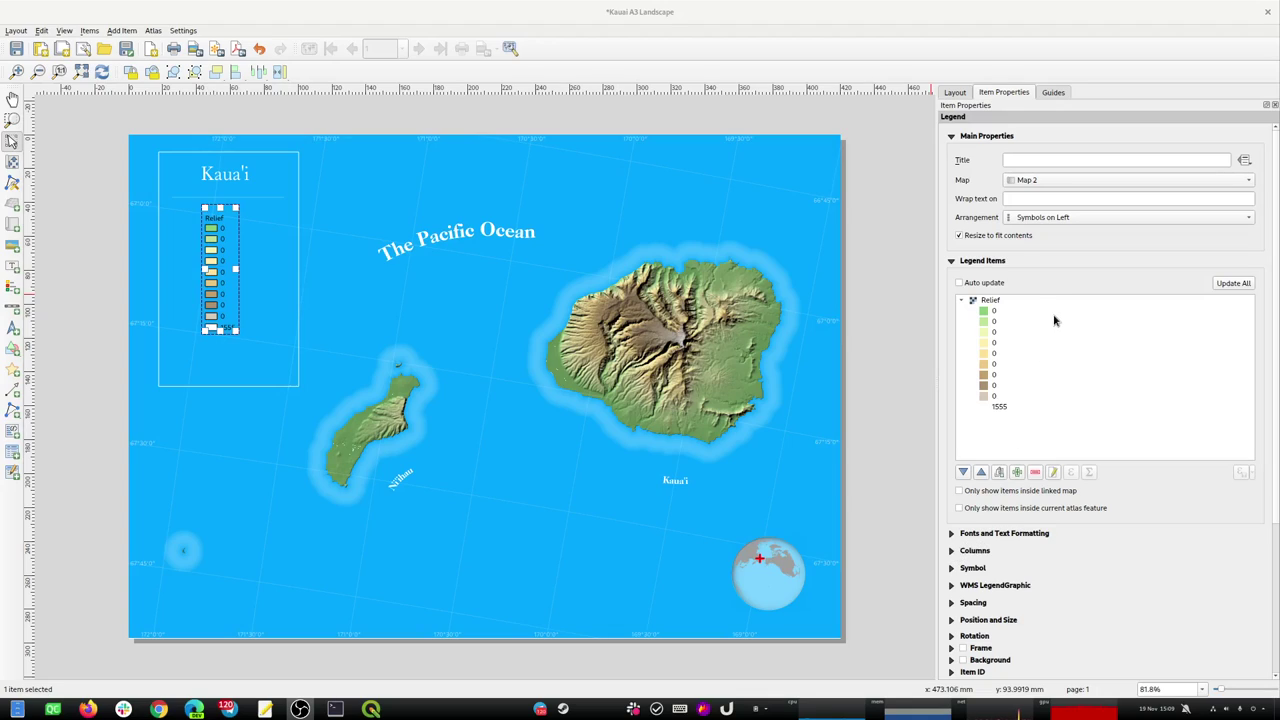
Rename the legend's Relief item as Altitude.
{"action": "left_click", "coordinate": [988, 303]}
{"action": "left_click", "coordinate": [1053, 472]}
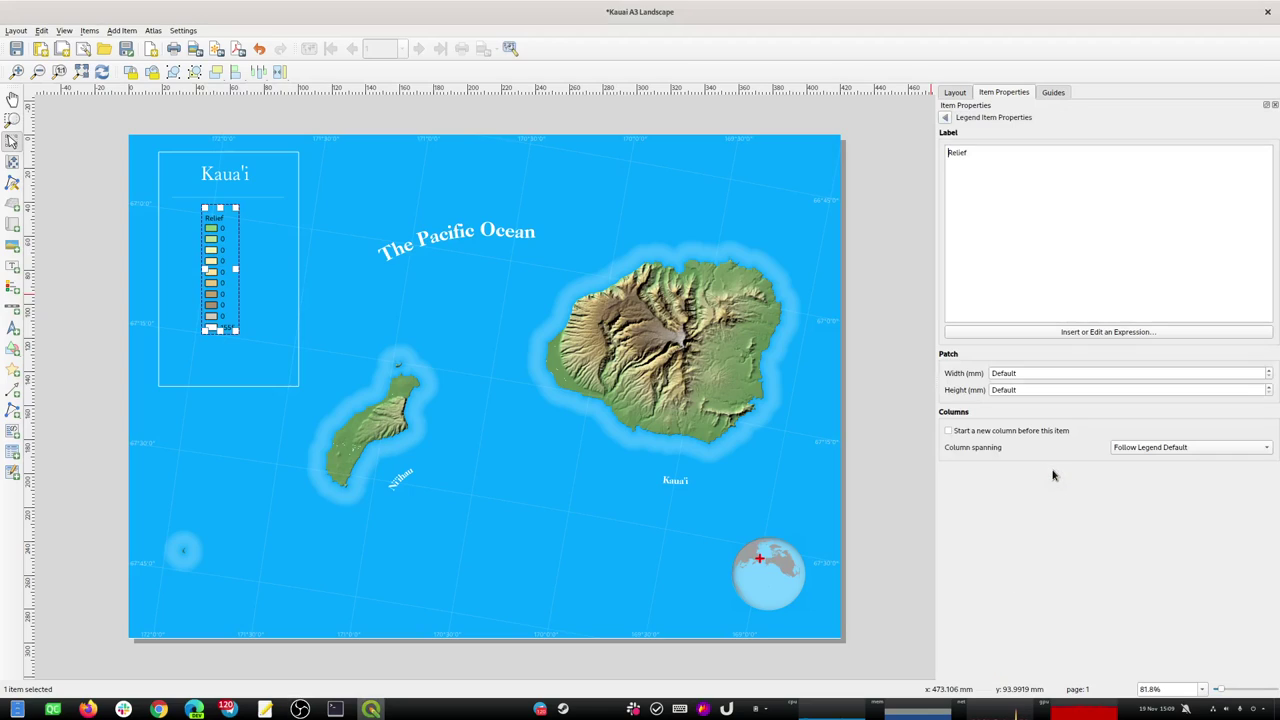
{"action": "left_click_drag", "start_coordinate": [970, 155], "coordinate": [901, 152]}
{"action": "key", "text": "BackSpace"}
{"action": "left_click", "coordinate": [946, 118]}
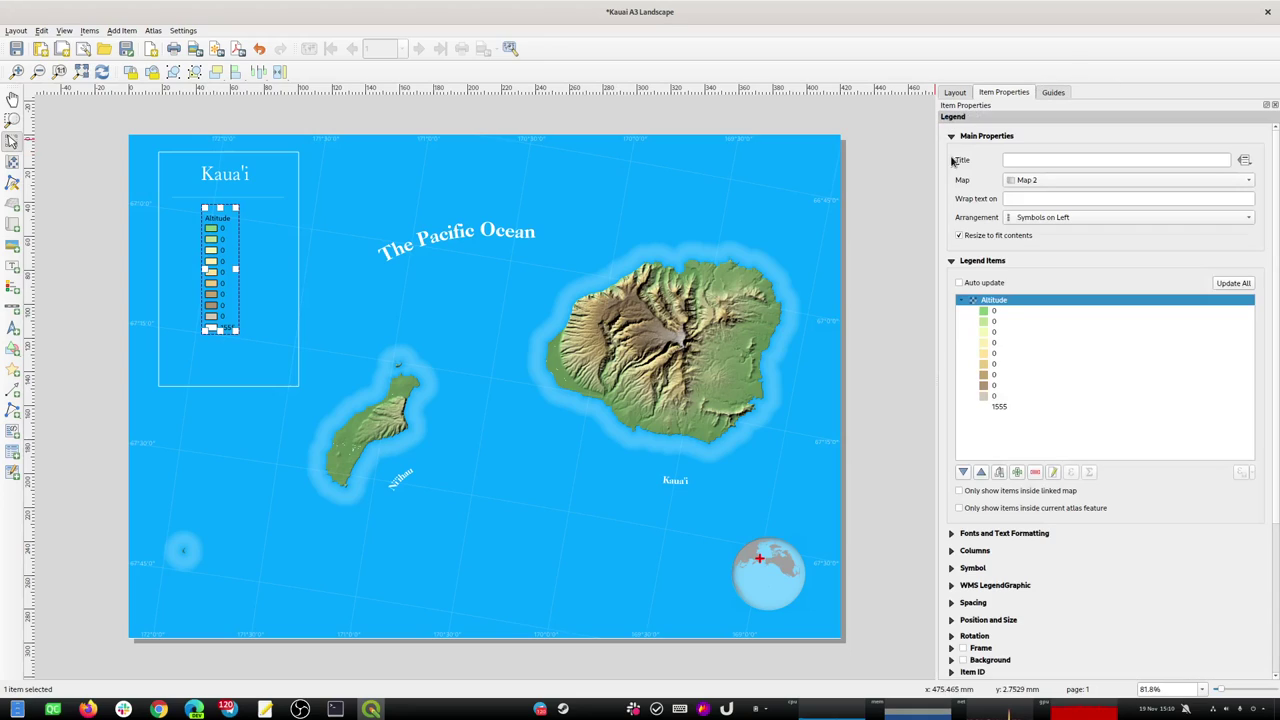
{"action": "left_click", "coordinate": [1055, 471]}
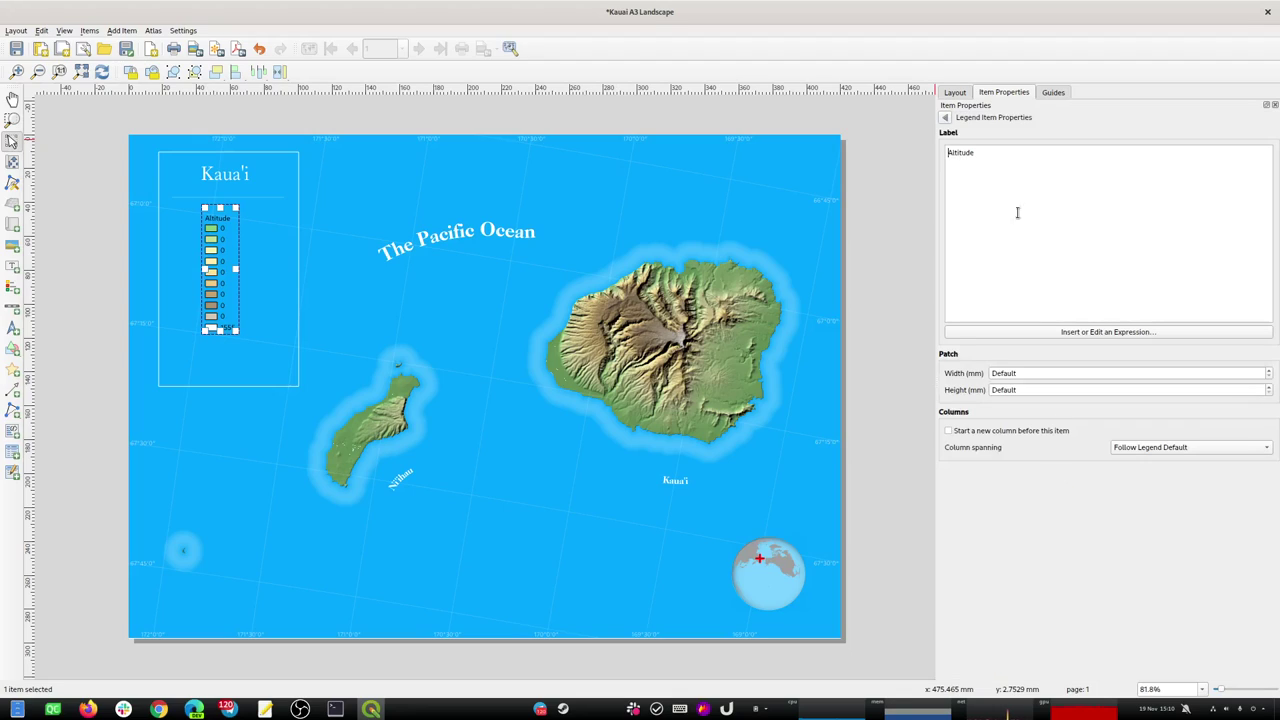
{"action": "double_click", "coordinate": [979, 158]}
{"action": "left_click", "coordinate": [945, 117]}
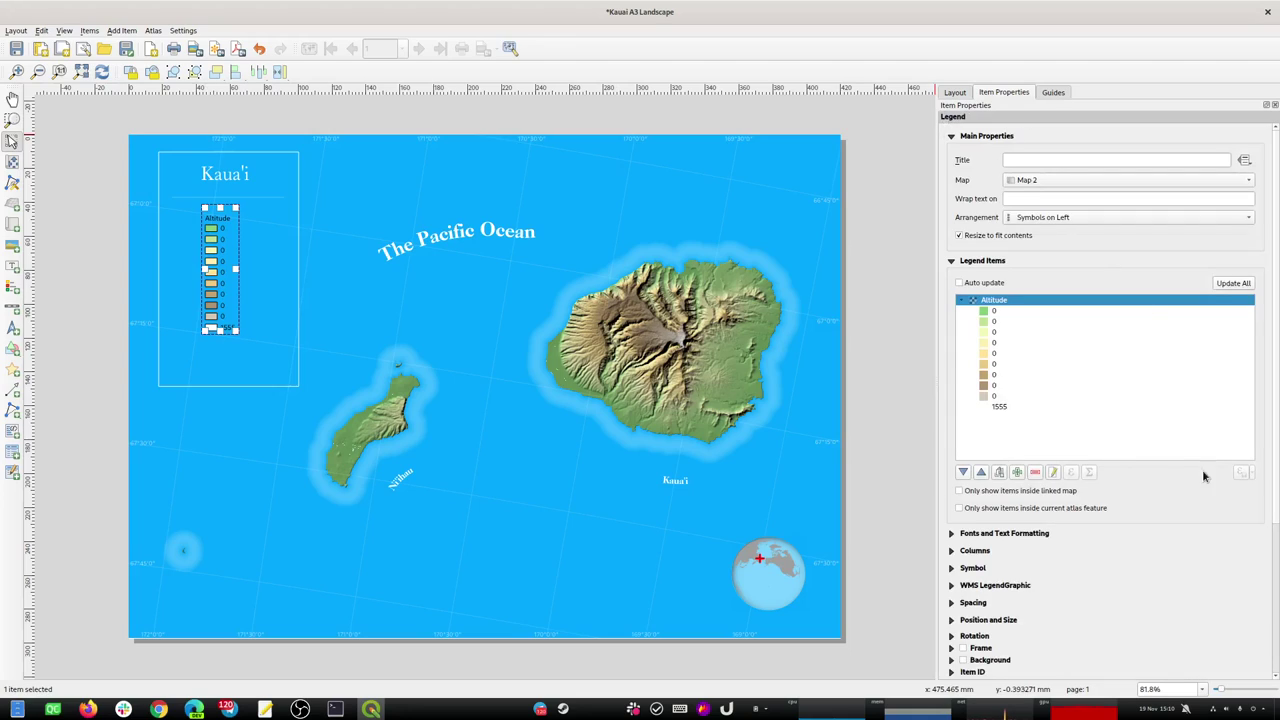
Set the legend's font color to white (#ffffff).
{"action": "scroll", "coordinate": [1273, 433], "scroll_direction": "down", "scroll_amount": 3}
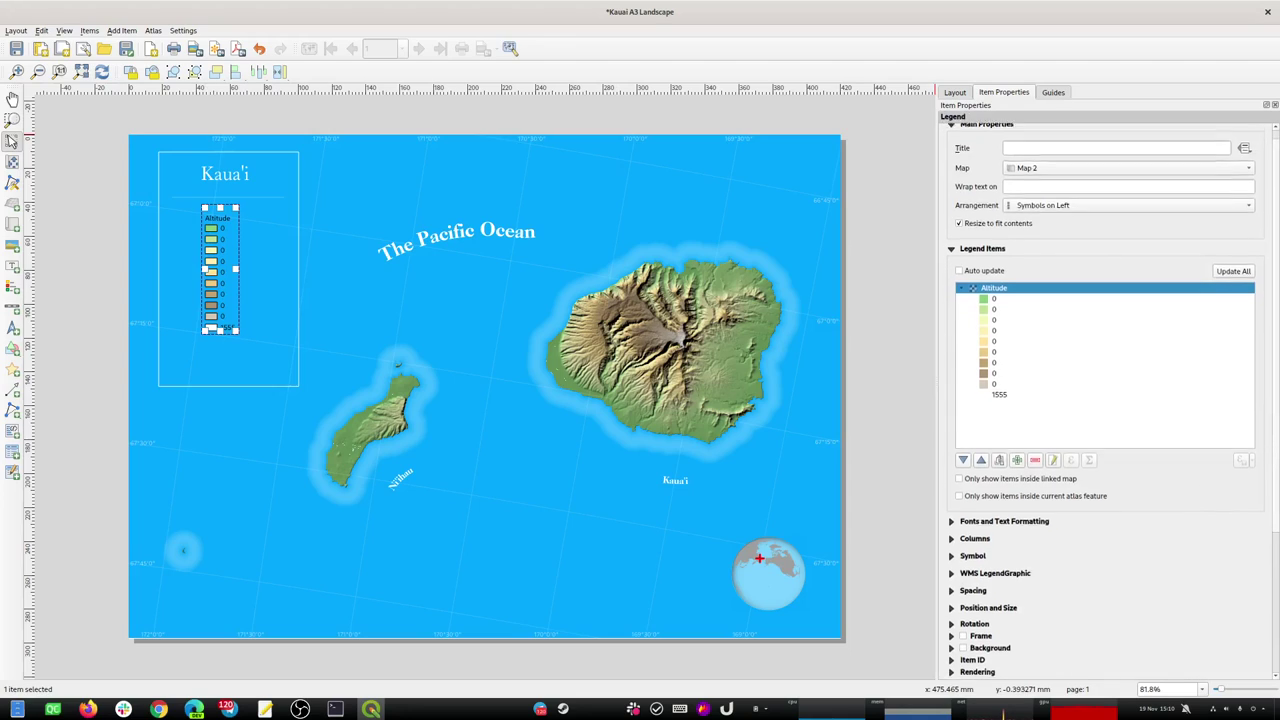
{"action": "scroll", "coordinate": [1240, 497], "scroll_direction": "down", "scroll_amount": 5}
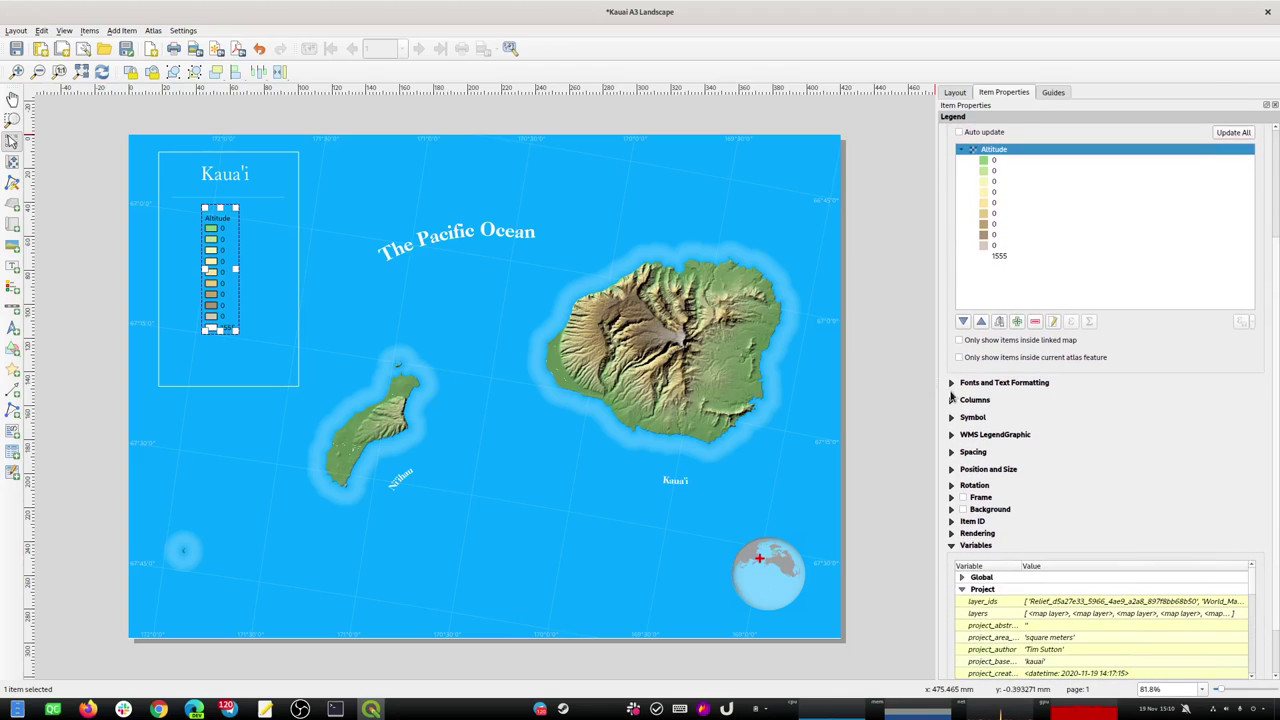
{"action": "left_click", "coordinate": [953, 386]}
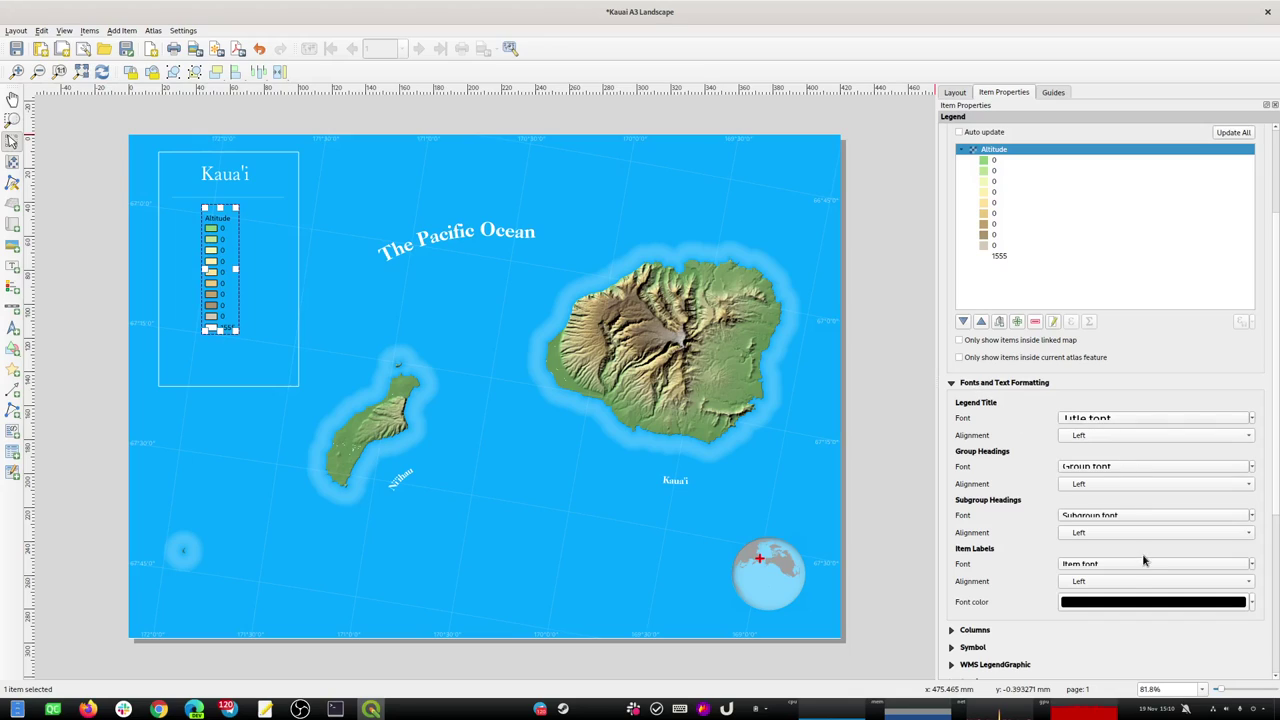
{"action": "left_click", "coordinate": [1112, 604]}
{"action": "left_click_drag", "start_coordinate": [1085, 285], "coordinate": [1065, 333]}
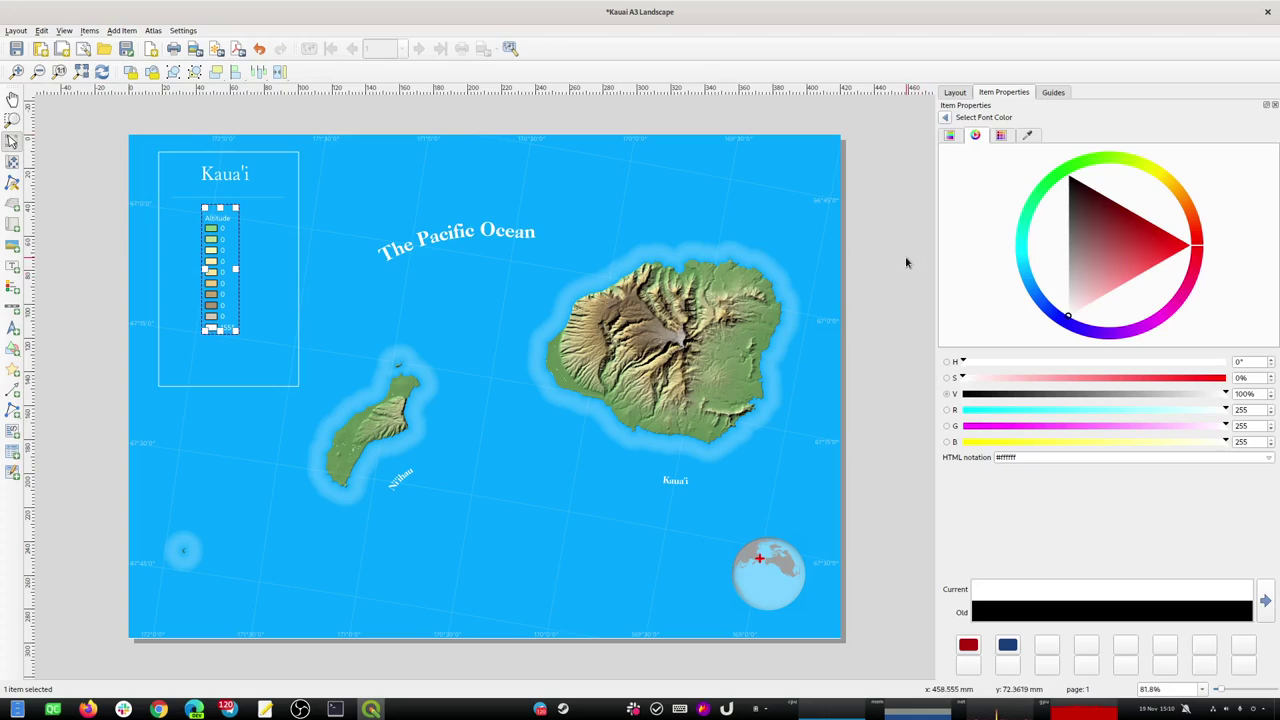
{"action": "left_click", "coordinate": [945, 118]}
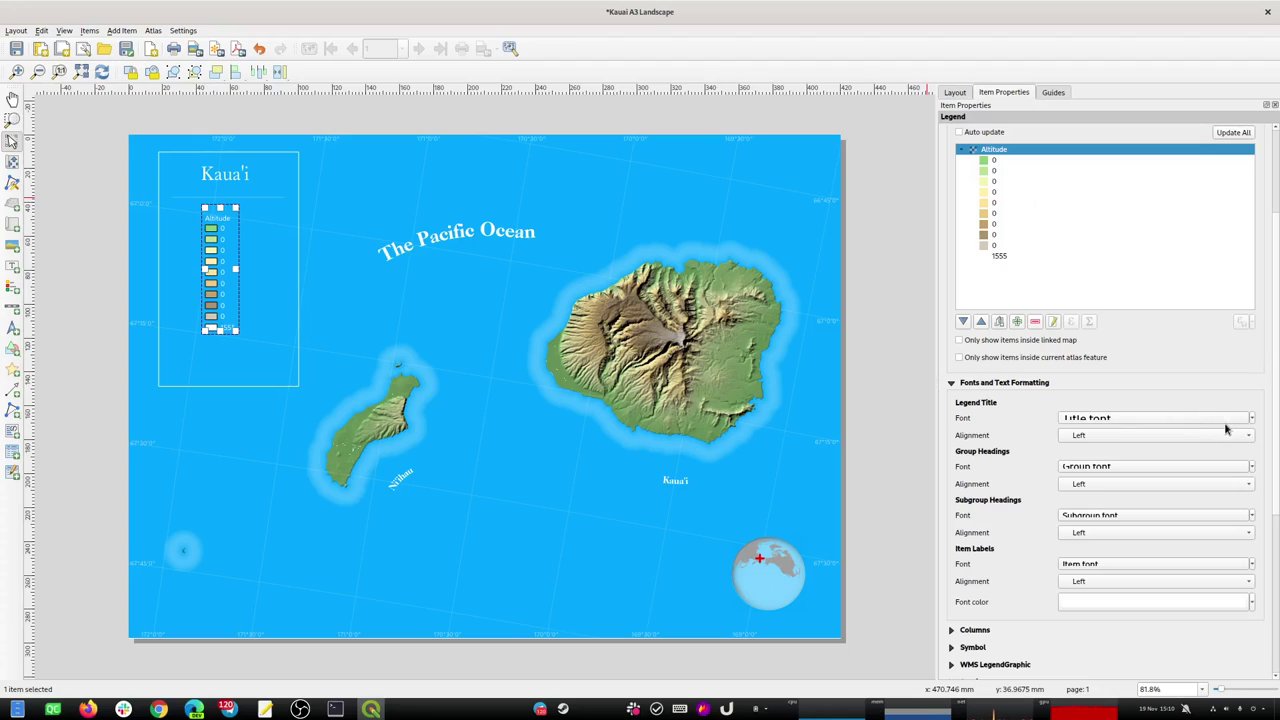
Set the legend title's font to the recently used CaslonOldFace BT and deselect the legend.
{"action": "left_click", "coordinate": [1255, 420]}
{"action": "mouse_move", "coordinate": [1135, 466]}
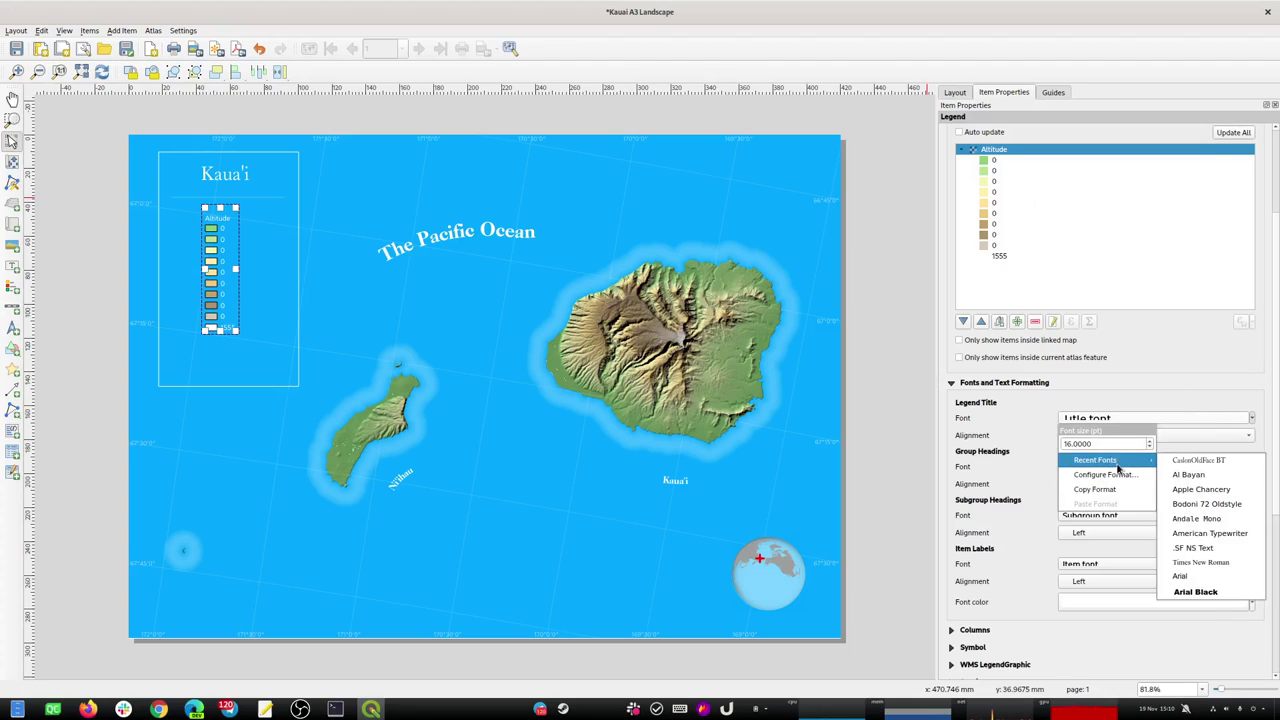
{"action": "left_click", "coordinate": [1173, 459]}
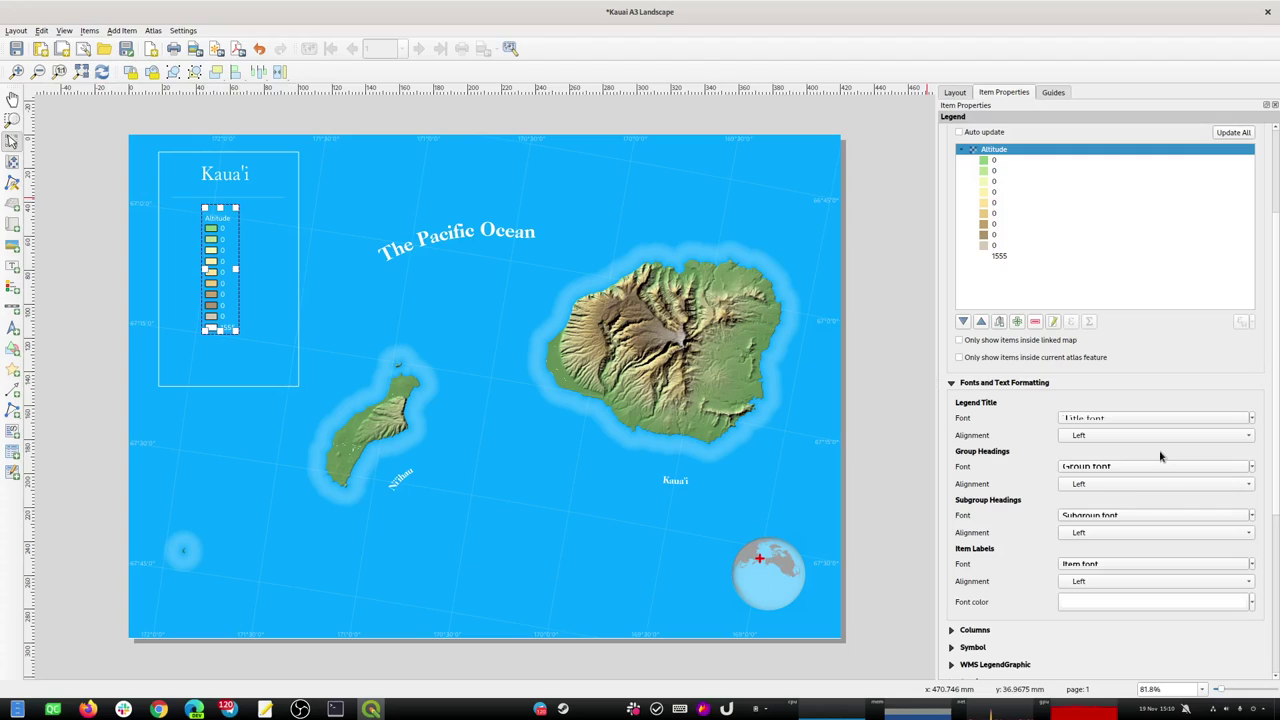
{"action": "left_click", "coordinate": [920, 328]}
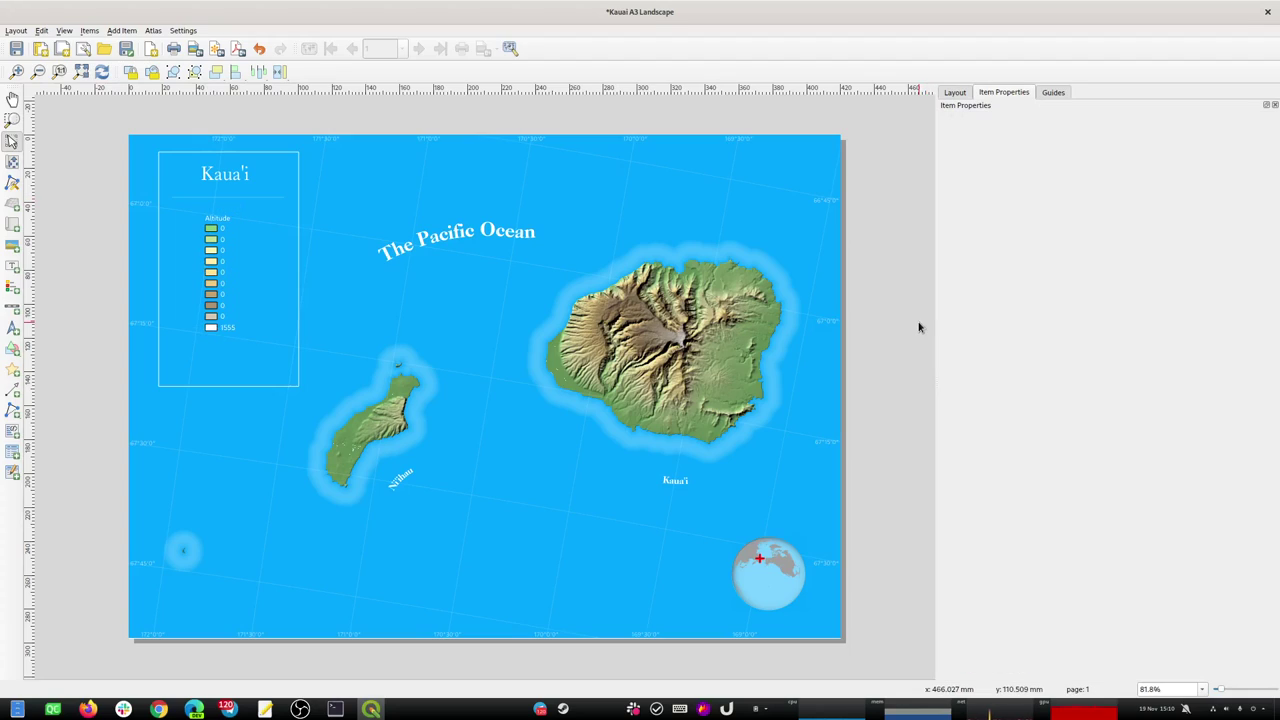
Set the fonts of the legend's group headings and subgroup headings to the recently used CaslonOldFace BT.
{"action": "left_click", "coordinate": [215, 280]}
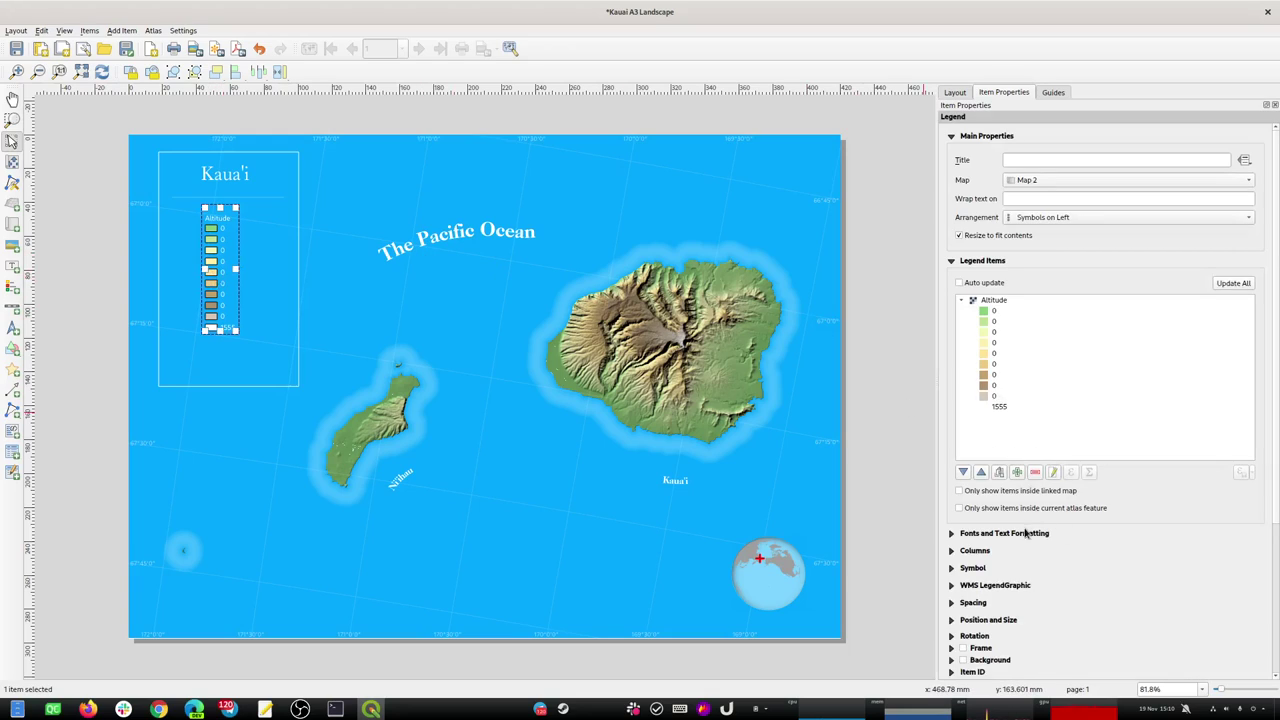
{"action": "left_click", "coordinate": [952, 534]}
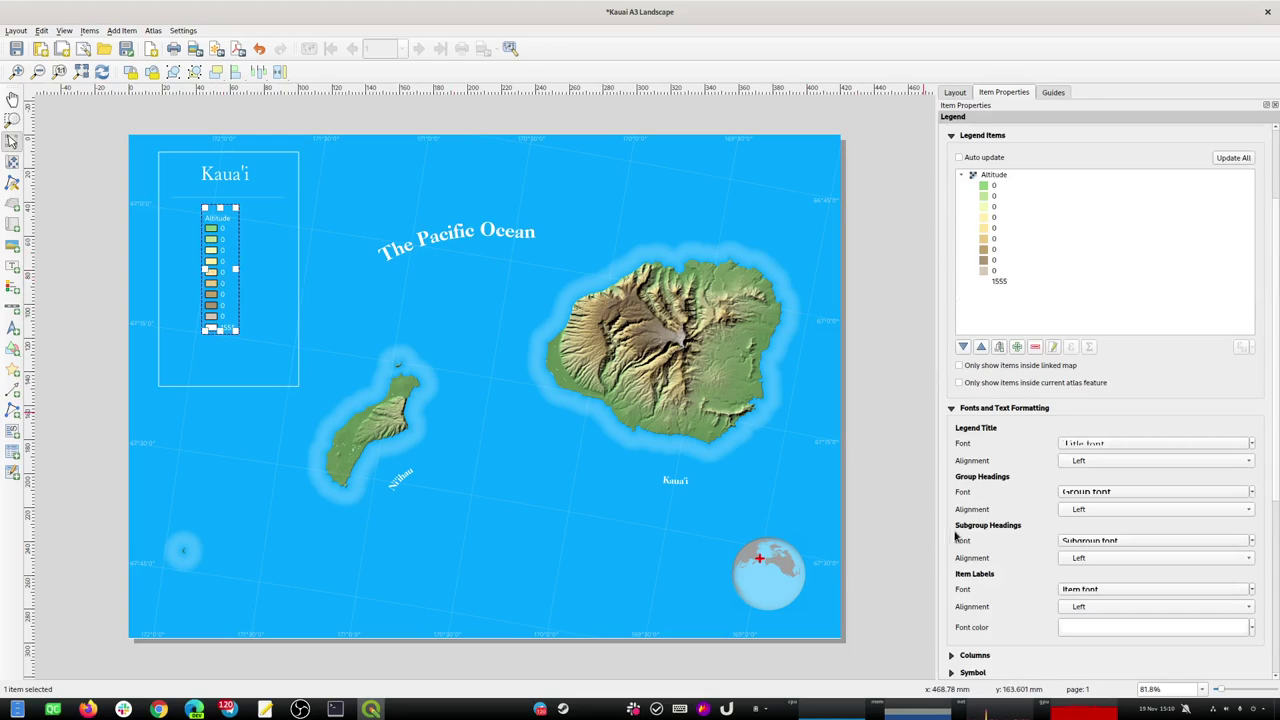
{"action": "left_click", "coordinate": [1254, 496]}
{"action": "mouse_move", "coordinate": [1150, 530]}
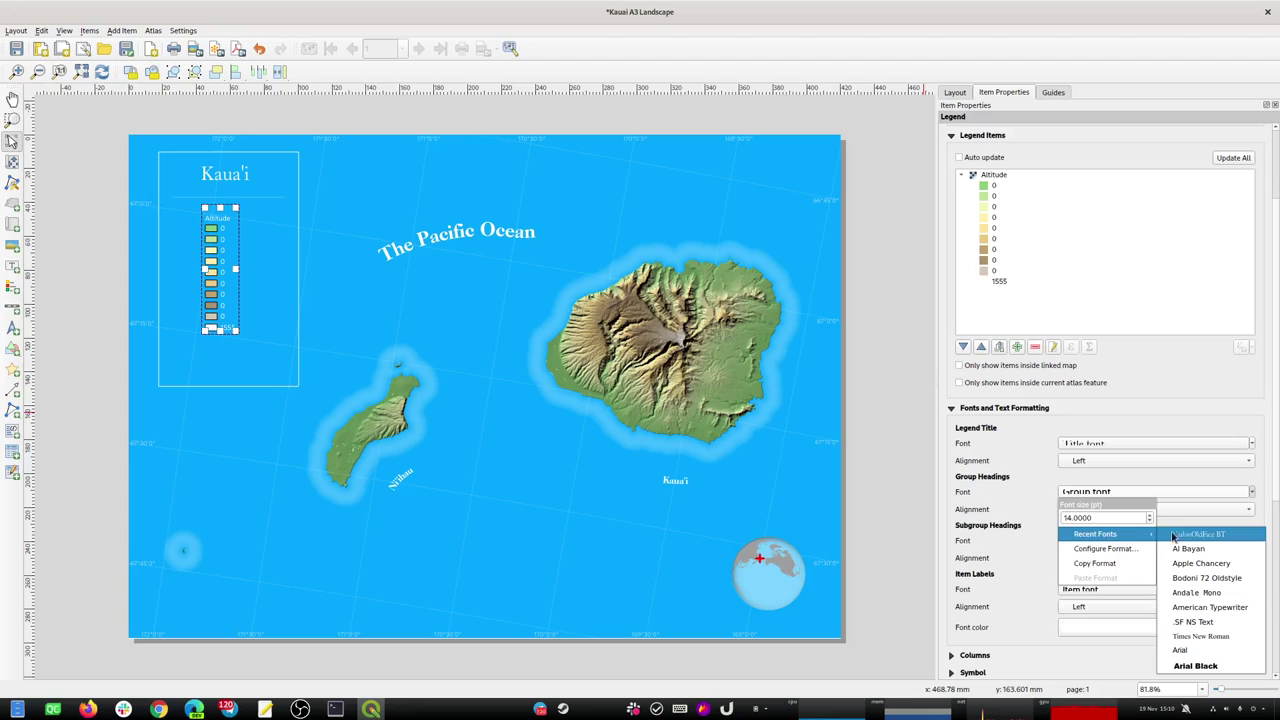
{"action": "left_click", "coordinate": [1243, 540]}
{"action": "left_click", "coordinate": [1254, 543]}
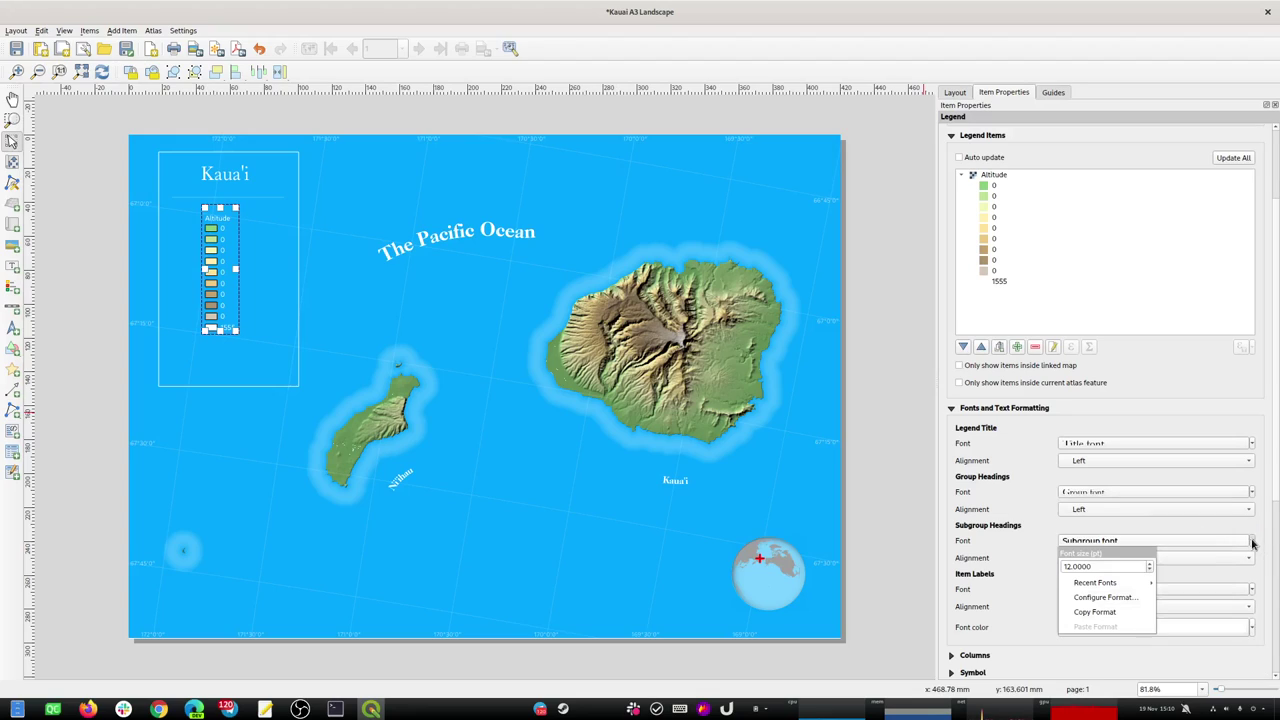
{"action": "left_click", "coordinate": [1180, 582]}
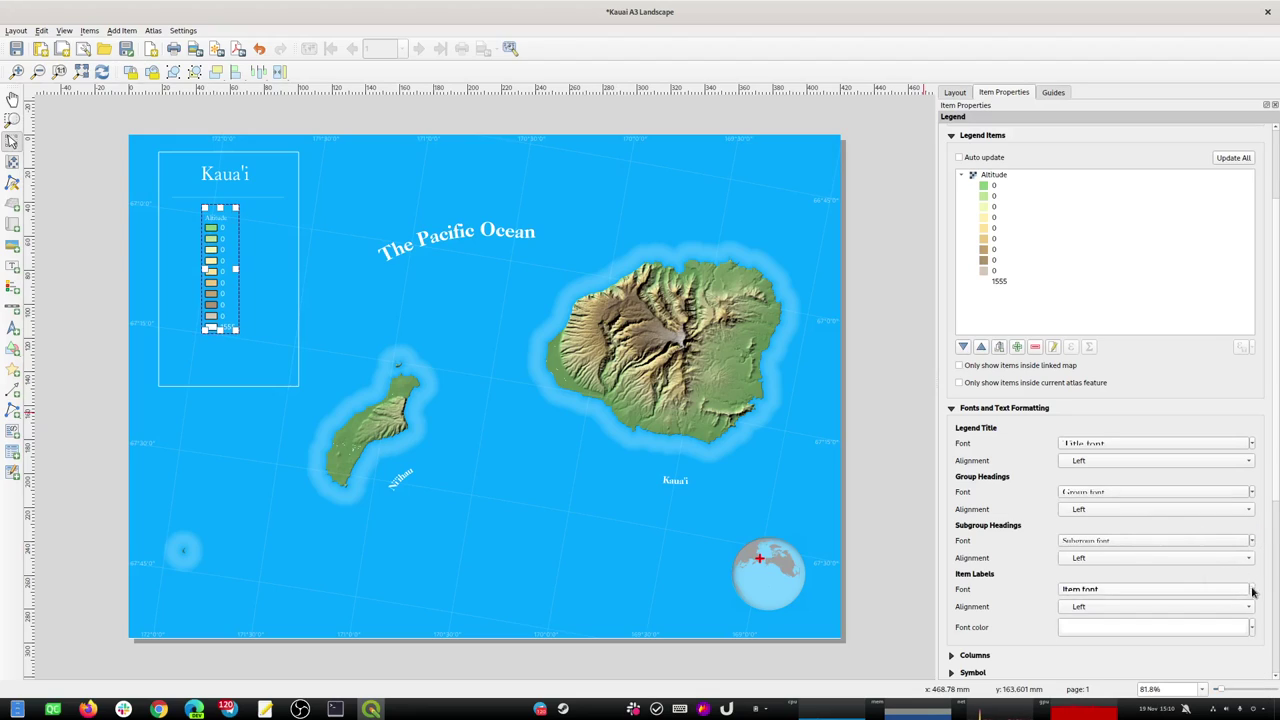
{"action": "left_click", "coordinate": [1250, 593]}
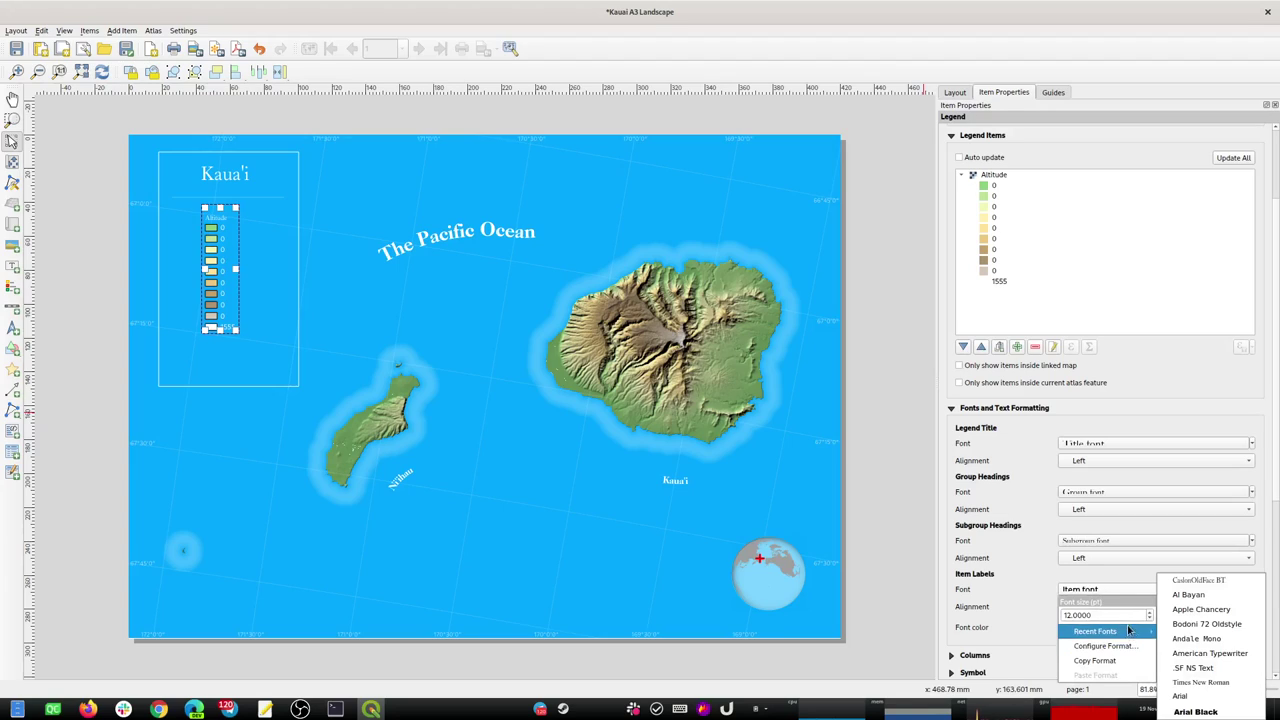
{"action": "left_click", "coordinate": [1040, 588]}
{"action": "left_click", "coordinate": [1172, 593]}
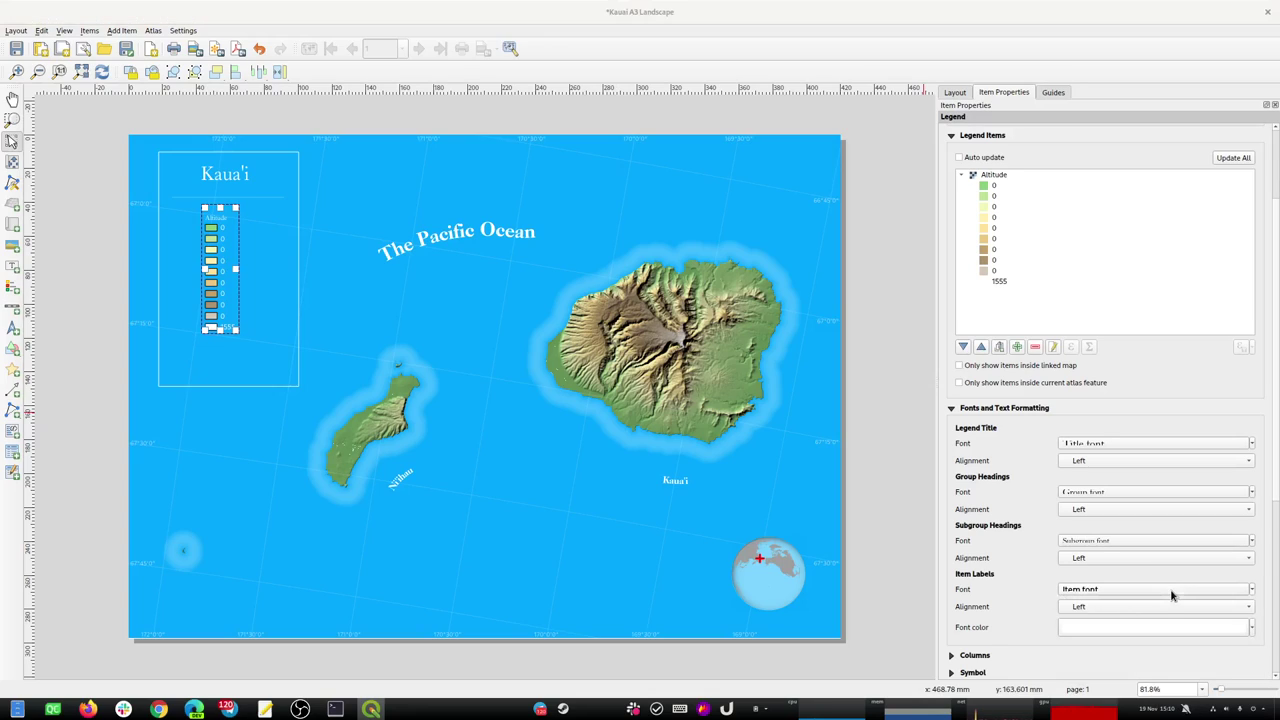
{"action": "type", "text": "cas"}
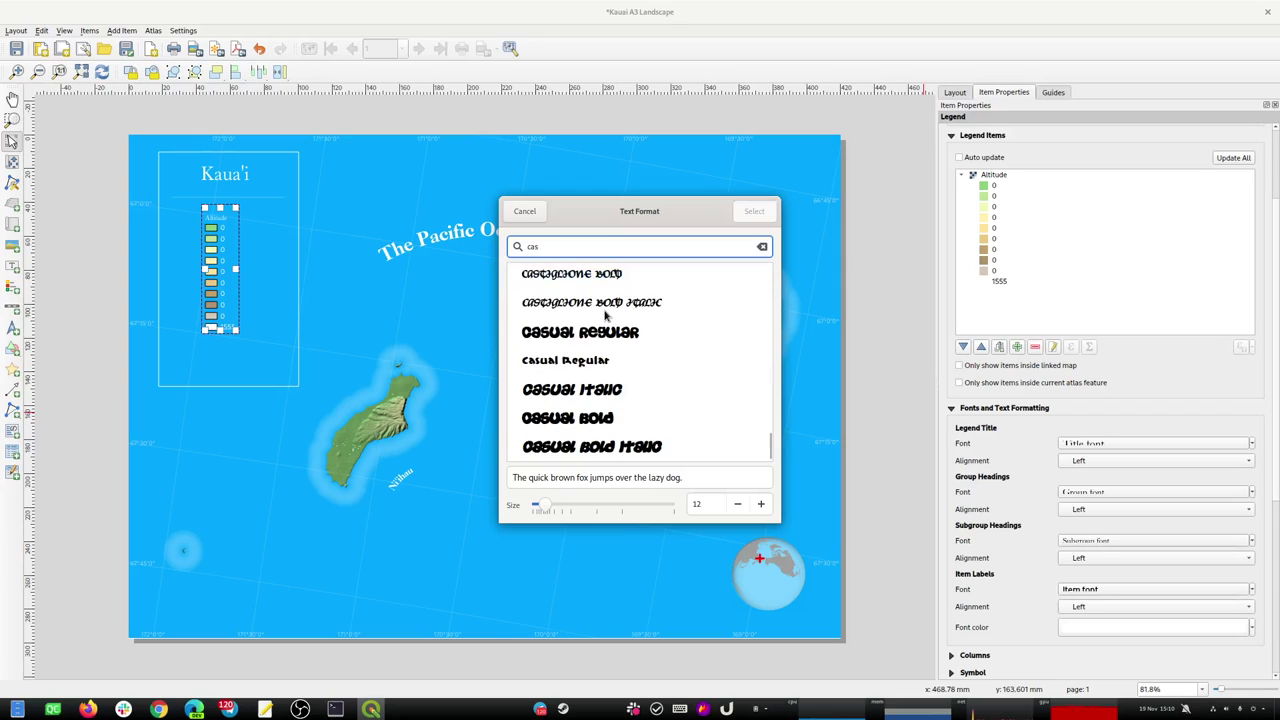
{"action": "key", "text": "BackSpace"}
{"action": "key", "text": "BackSpace"}
{"action": "key", "text": "BackSpace"}
{"action": "type", "text": "0.25000000000"}
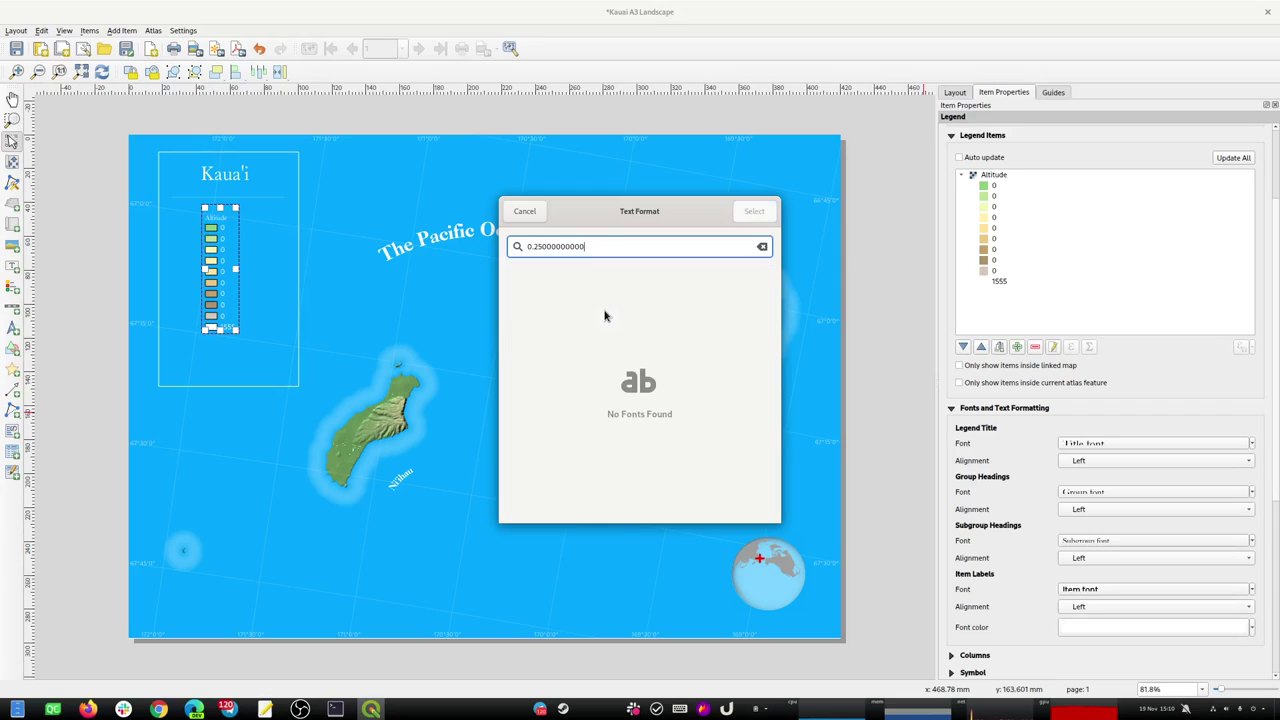
{"action": "key", "text": "BackSpace"}
{"action": "key", "text": "BackSpace"}
{"action": "key", "text": "BackSpace"}
{"action": "key", "text": "BackSpace"}
{"action": "key", "text": "BackSpace"}
{"action": "key", "text": "BackSpace"}
{"action": "key", "text": "BackSpace"}
{"action": "key", "text": "BackSpace"}
{"action": "key", "text": "BackSpace"}
{"action": "key", "text": "BackSpace"}
{"action": "key", "text": "BackSpace"}
{"action": "key", "text": "BackSpace"}
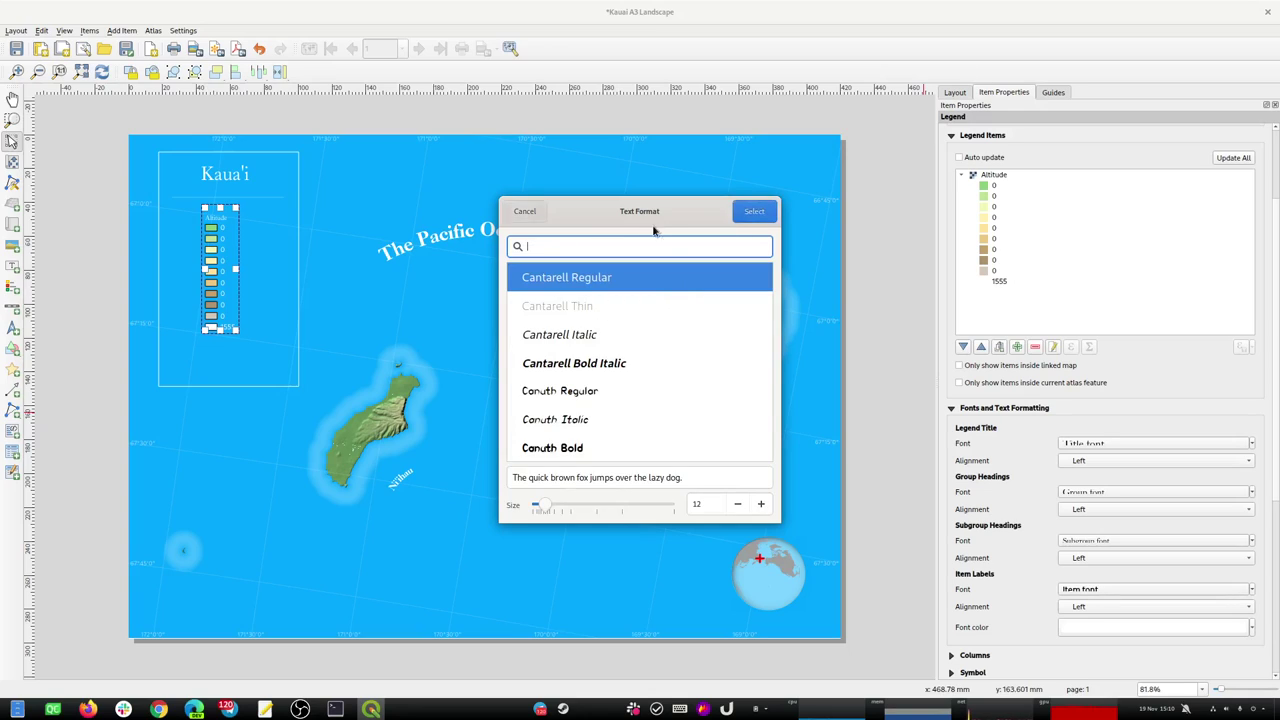
{"action": "left_click", "coordinate": [524, 211]}
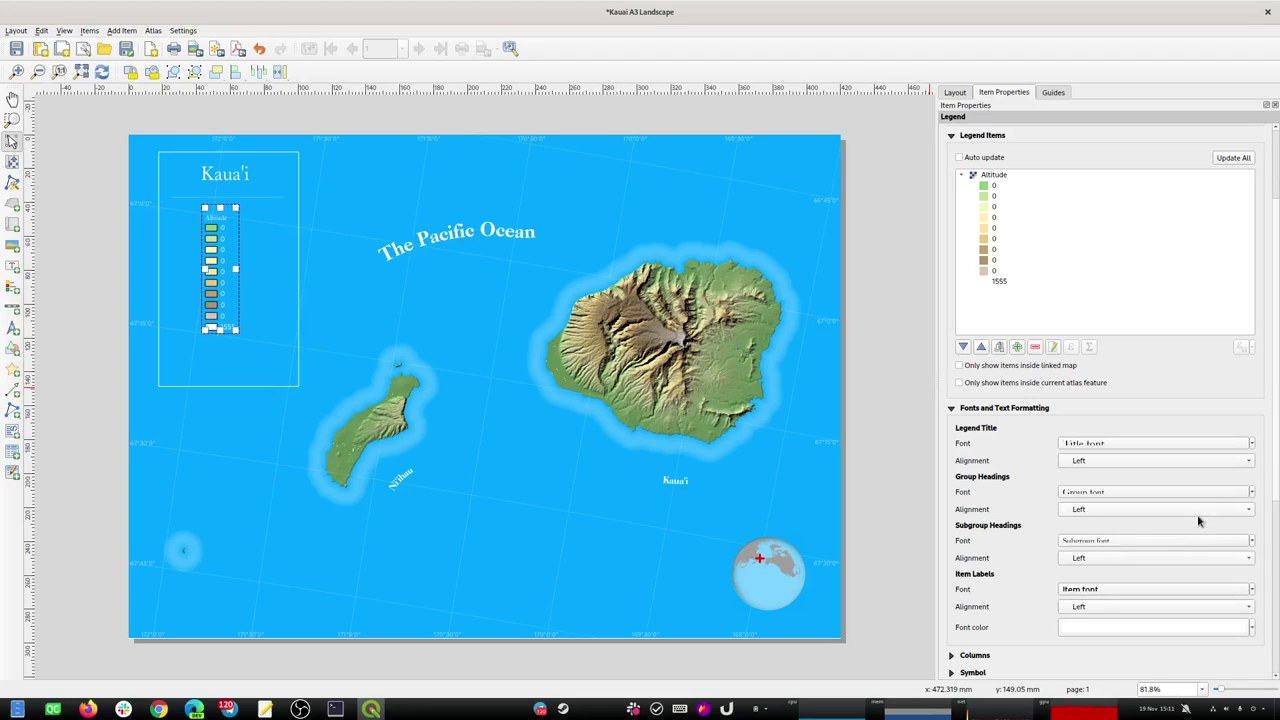
{"action": "left_click", "coordinate": [1251, 494]}
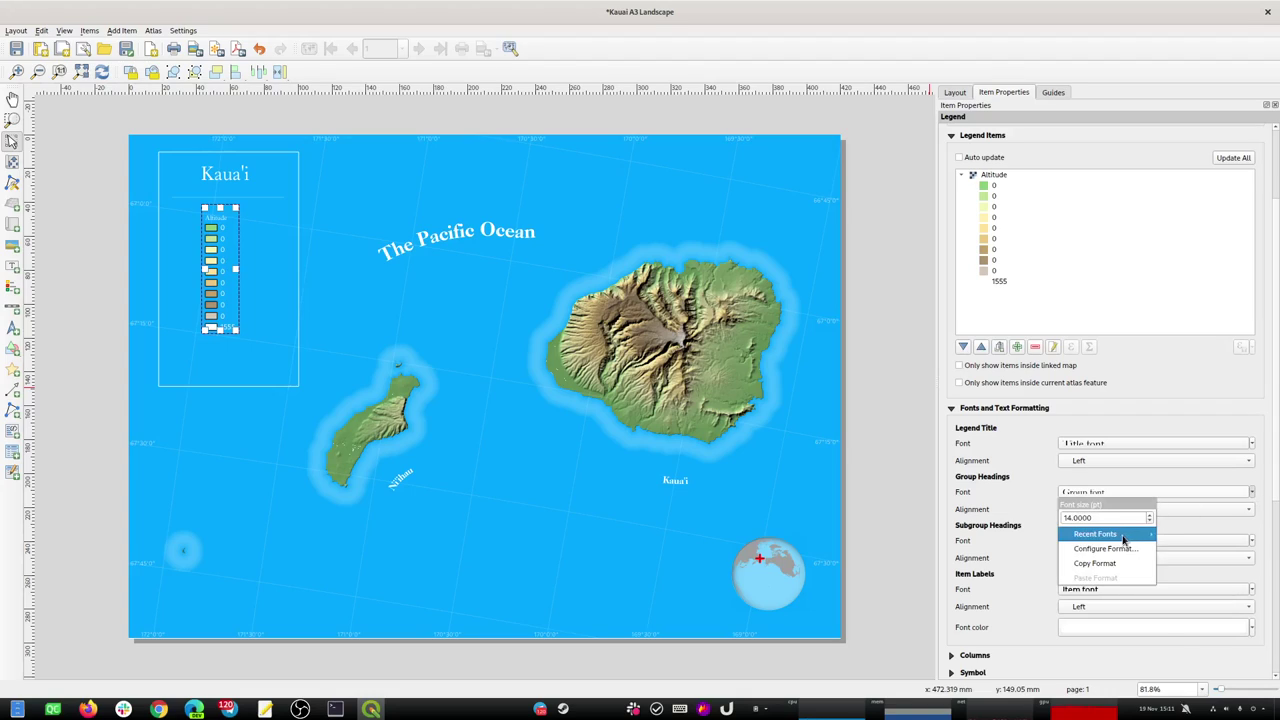
{"action": "mouse_move", "coordinate": [1122, 538]}
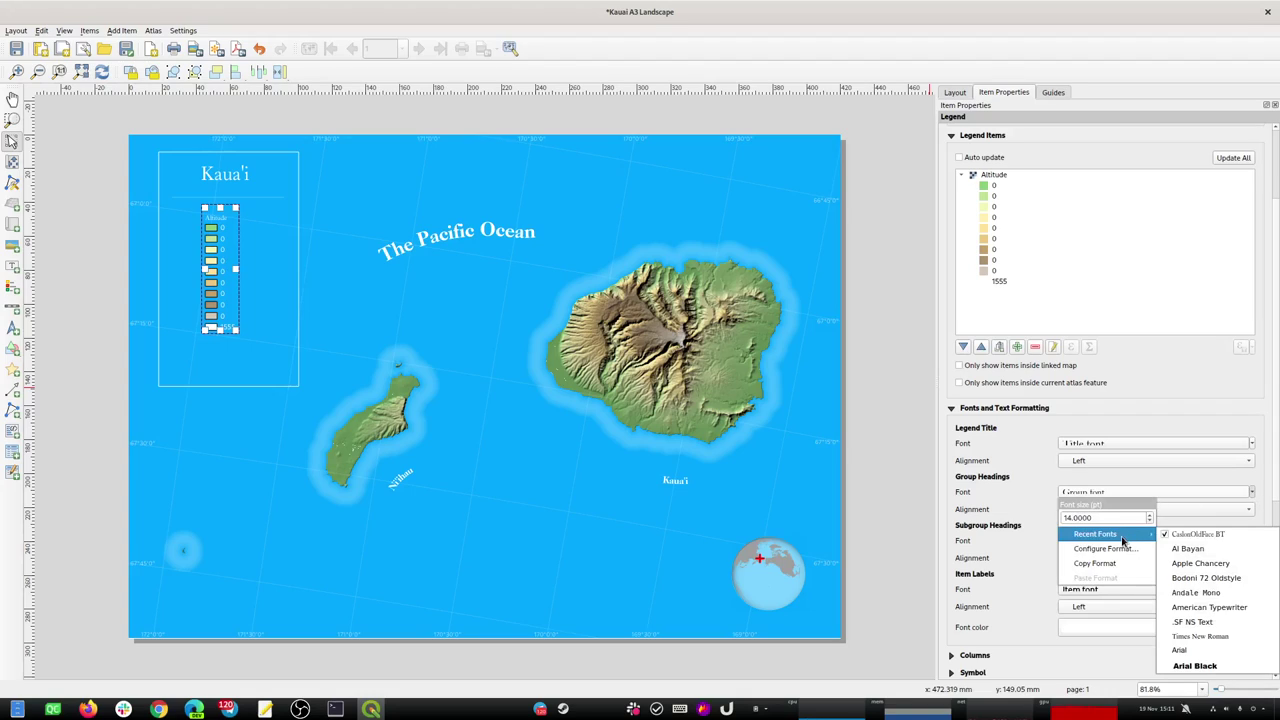
{"action": "left_click", "coordinate": [1266, 482]}
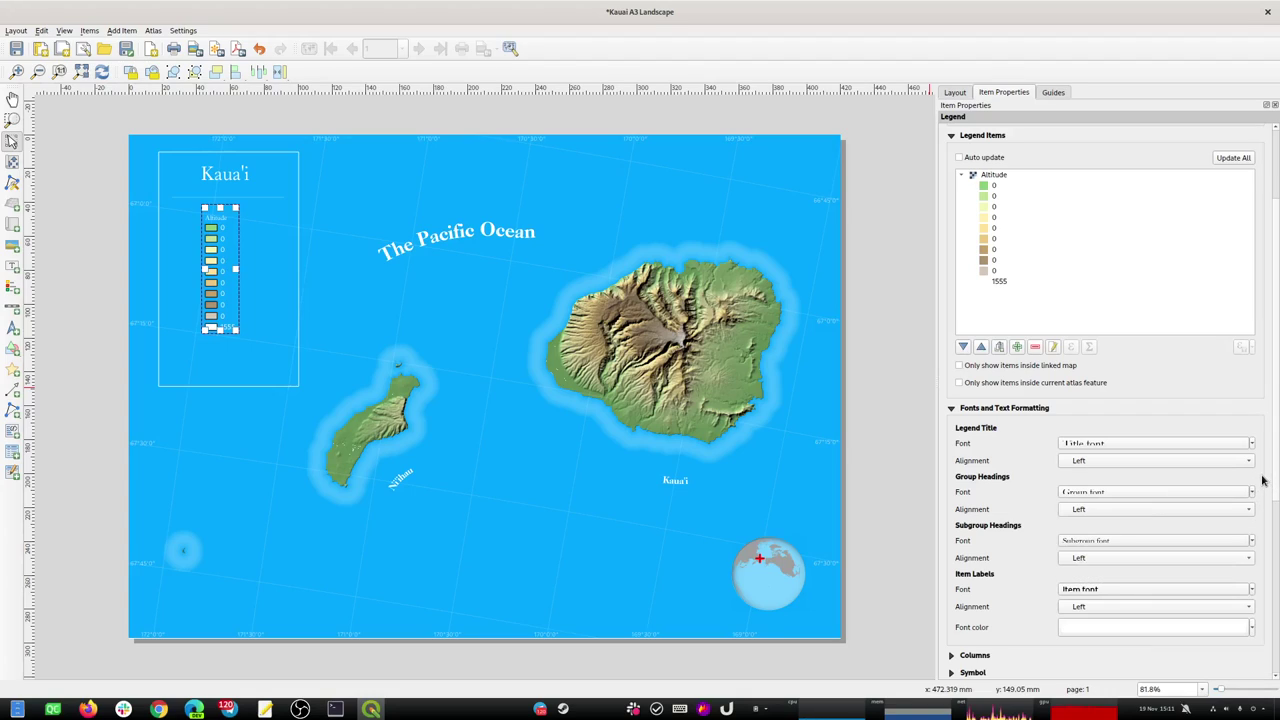
Set the legend's item labels font to the recently used CaslonOldFace BT and deselect the legend.
{"action": "left_click", "coordinate": [1251, 589]}
{"action": "mouse_move", "coordinate": [1151, 638]}
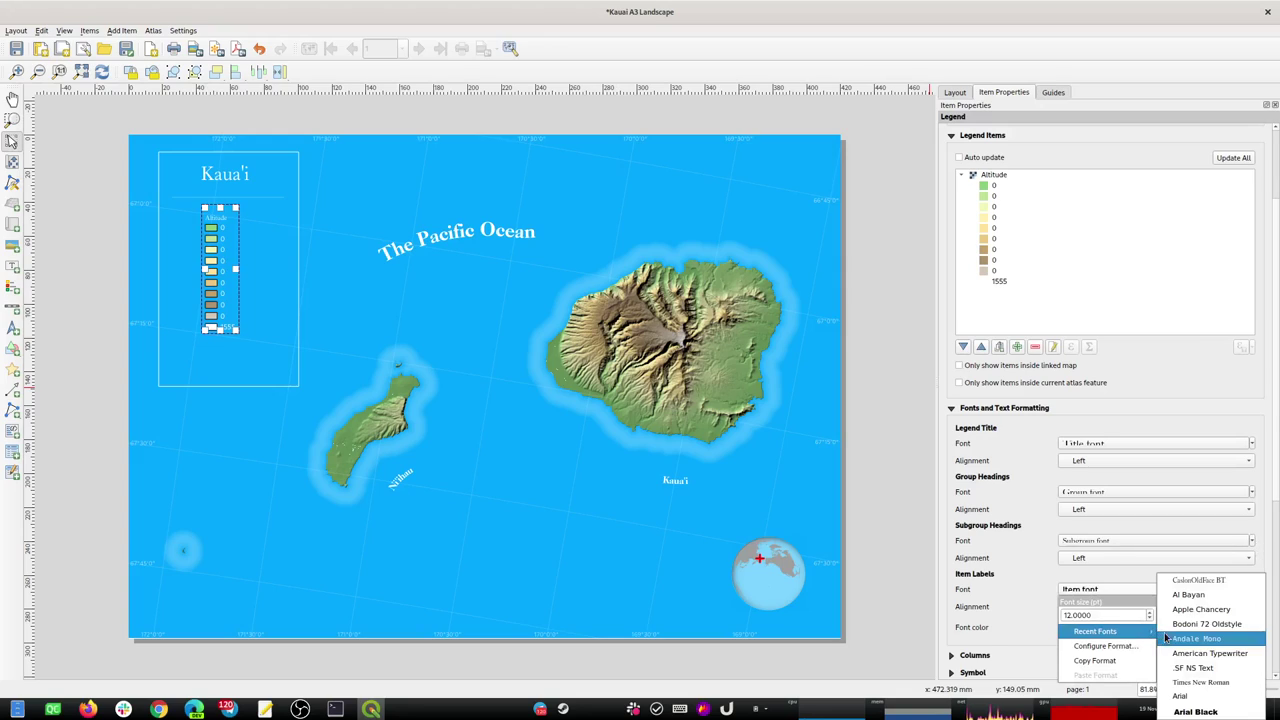
{"action": "left_click", "coordinate": [1165, 580]}
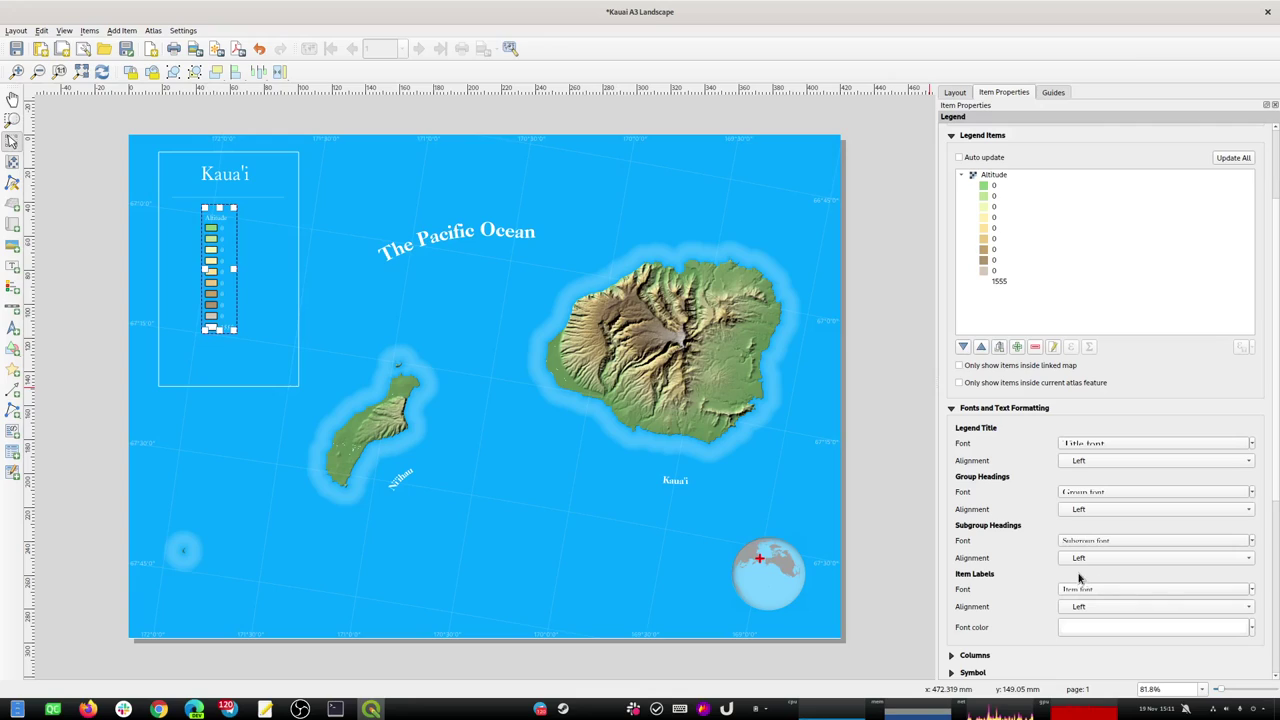
{"action": "left_click", "coordinate": [918, 489]}
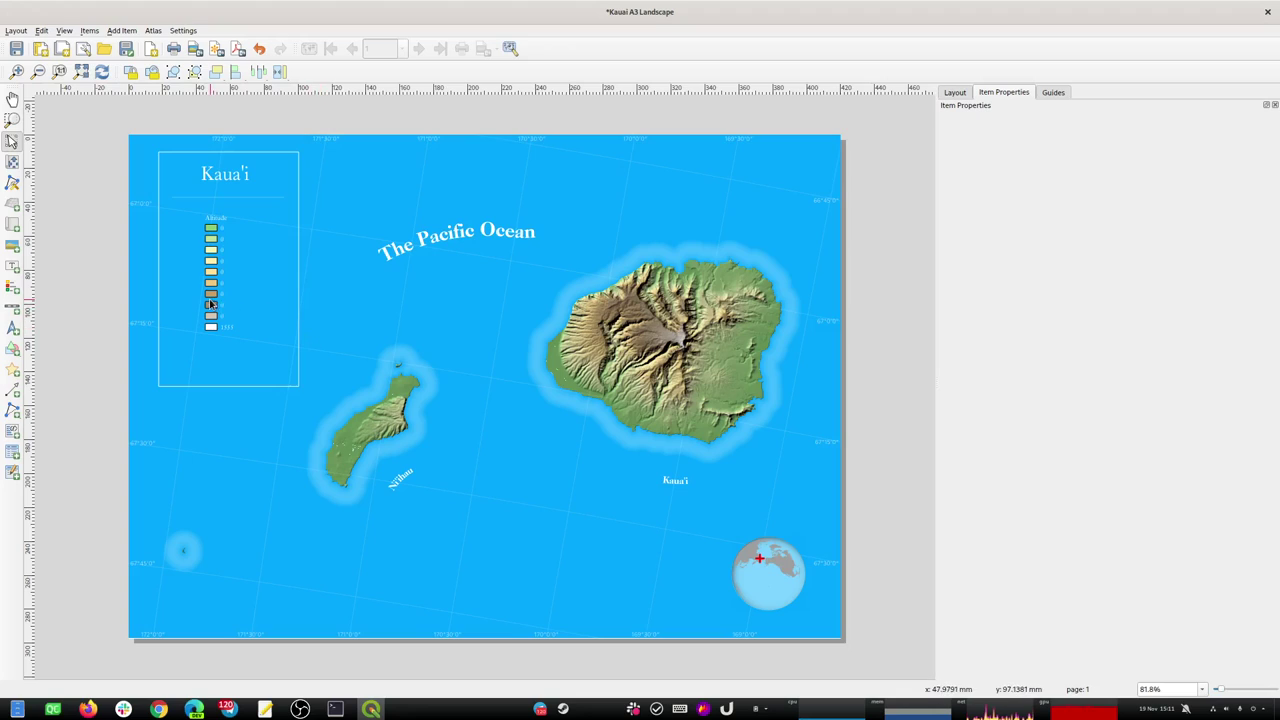
Change the fill style of the info box rectangle's Simple Fill symbol layer to Solid.
{"action": "left_click", "coordinate": [222, 244]}
{"action": "left_click", "coordinate": [230, 207]}
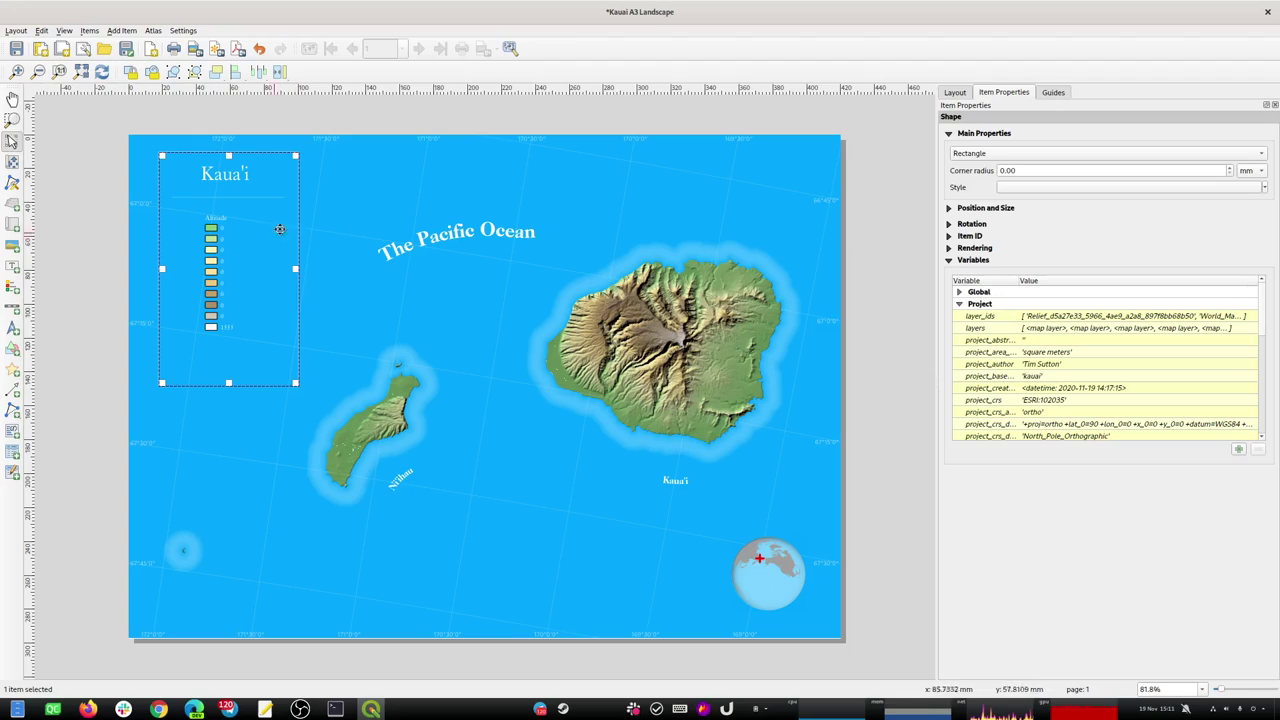
{"action": "left_click", "coordinate": [986, 156]}
{"action": "left_click", "coordinate": [1069, 131]}
{"action": "left_click", "coordinate": [1178, 188]}
{"action": "left_click", "coordinate": [1051, 150]}
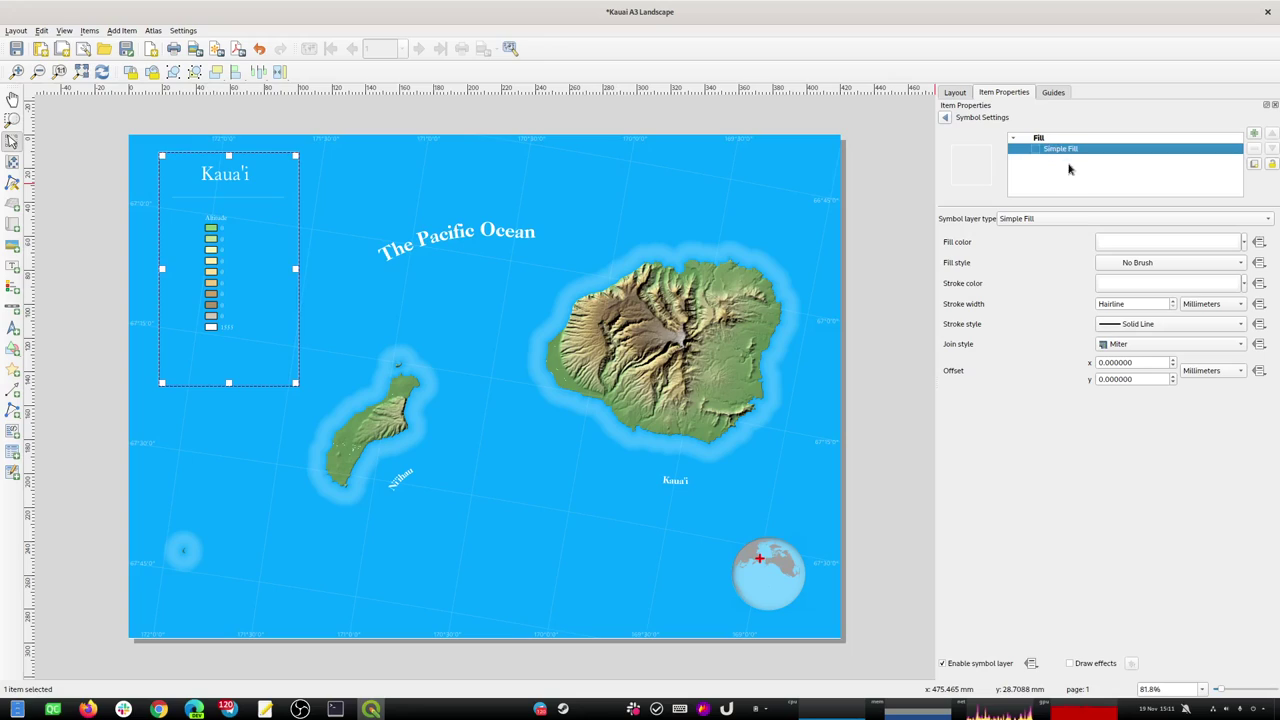
{"action": "left_click", "coordinate": [1142, 263]}
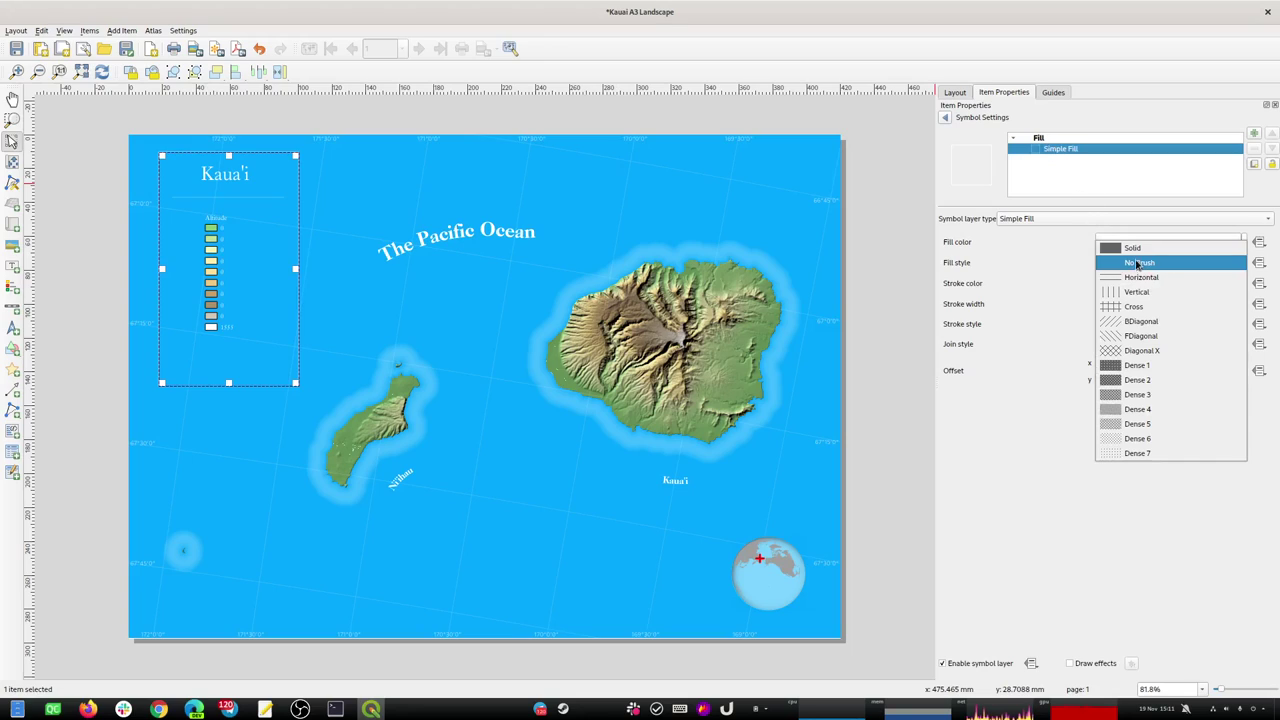
{"action": "left_click", "coordinate": [1138, 250]}
Lower the opacity of the info box's white fill until it is almost transparent and deselect the box.
{"action": "left_click", "coordinate": [1135, 244]}
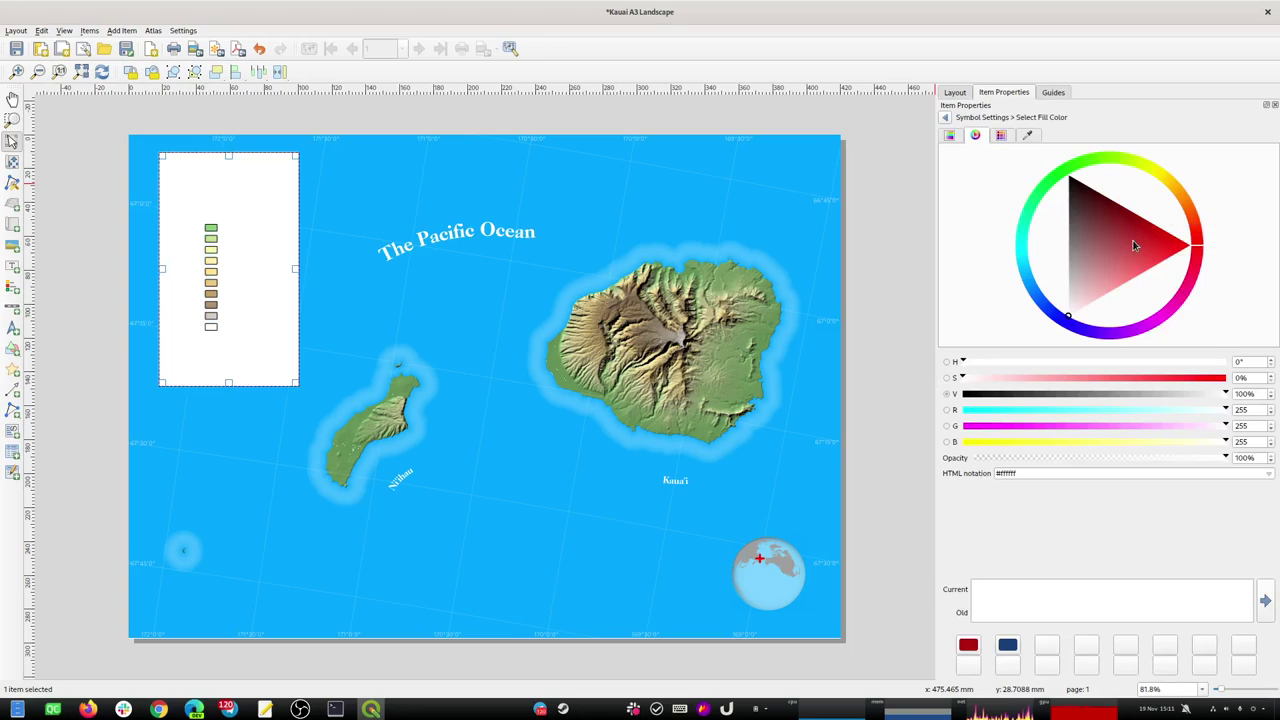
{"action": "left_click", "coordinate": [1195, 269]}
{"action": "left_click_drag", "start_coordinate": [1233, 457], "coordinate": [988, 466]}
{"action": "left_click", "coordinate": [886, 390]}
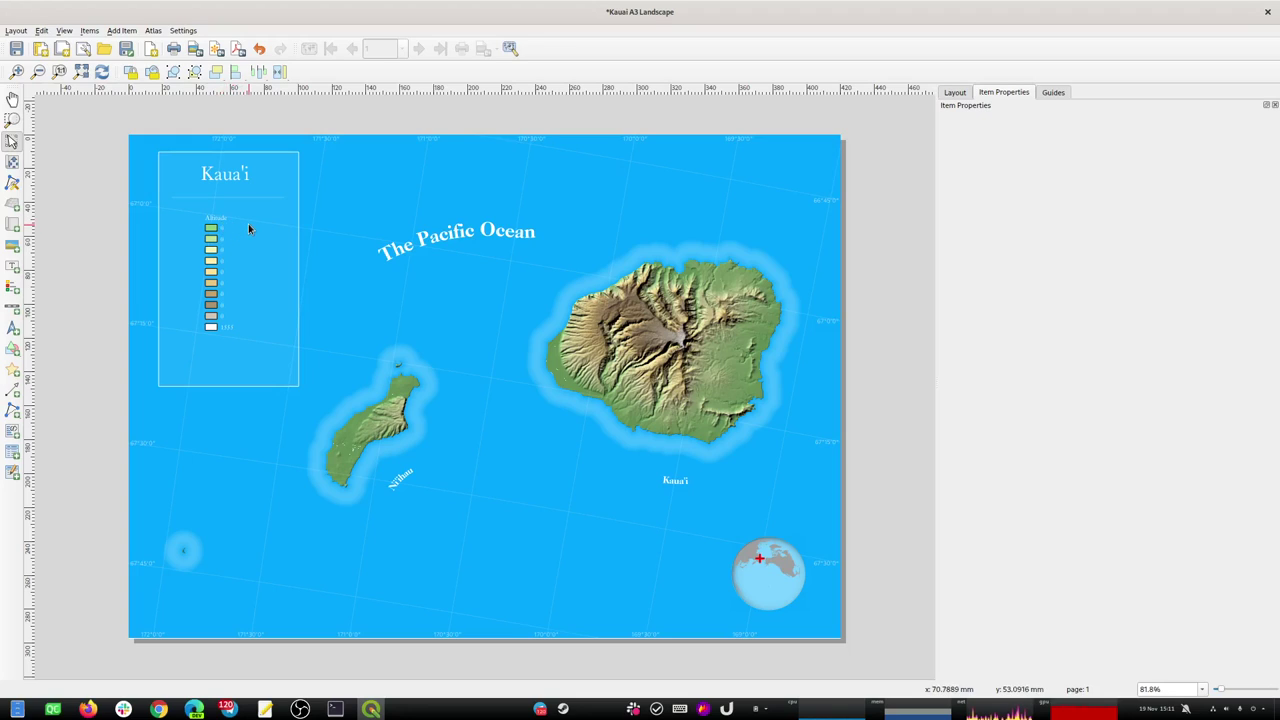
Save the layout, switch to the main QGIS window and open the Relief layer's styling with its classes expanded.
{"action": "key", "text": "ctrl+s"}
{"action": "key", "text": "alt+Tab"}
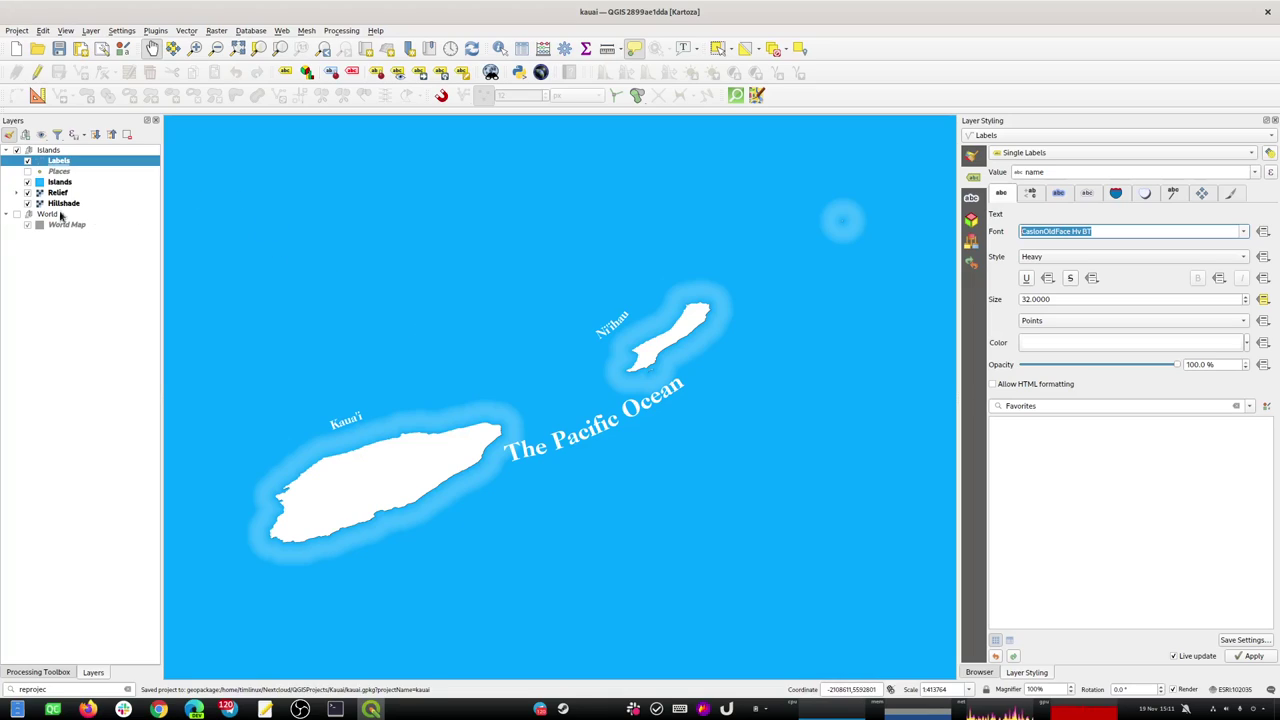
{"action": "left_click", "coordinate": [16, 194]}
{"action": "left_click", "coordinate": [57, 193]}
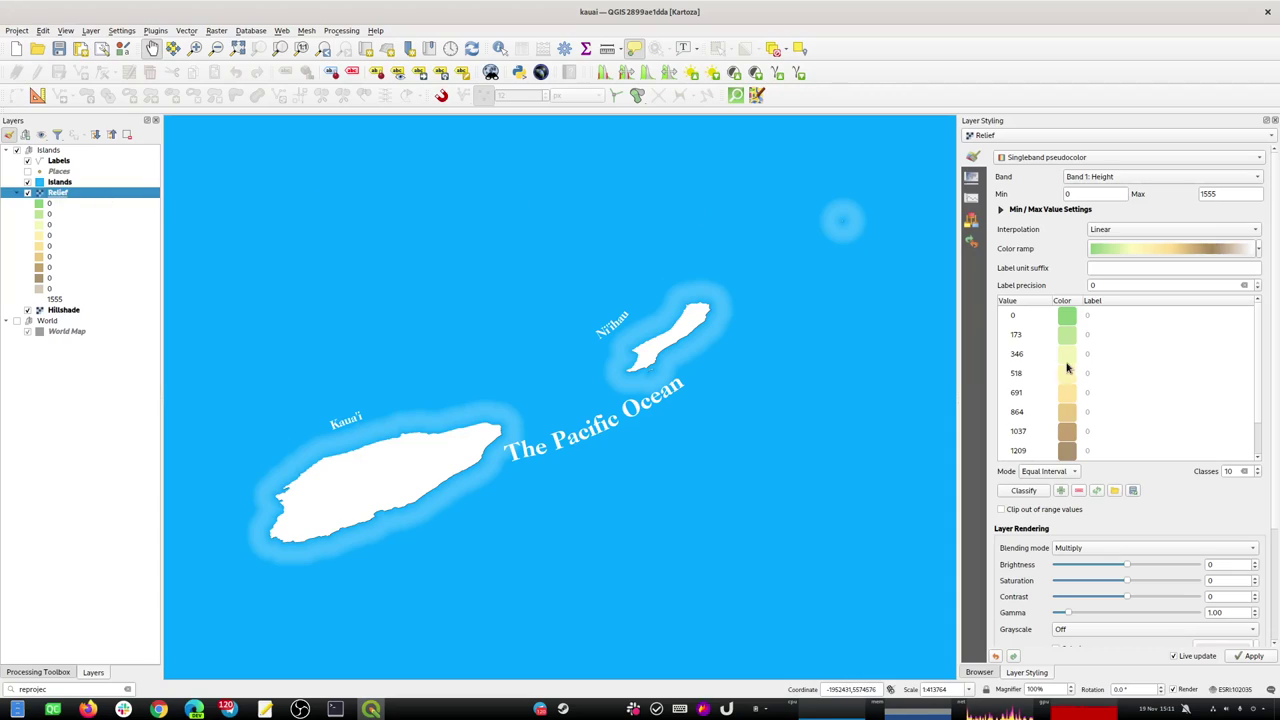
Label the Relief color classes with values 173, 346 and 518 as 173, 346 and 518.
{"action": "left_click", "coordinate": [1090, 340]}
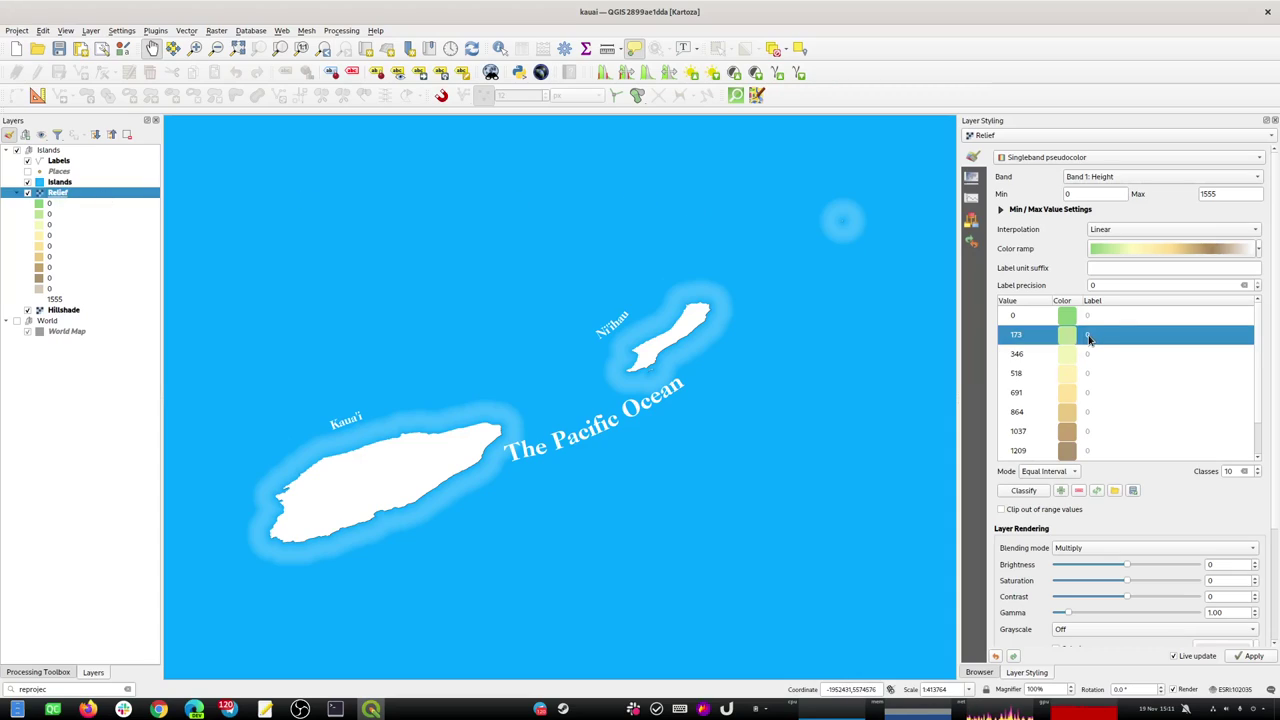
{"action": "double_click", "coordinate": [1089, 338]}
{"action": "type", "text": "173"}
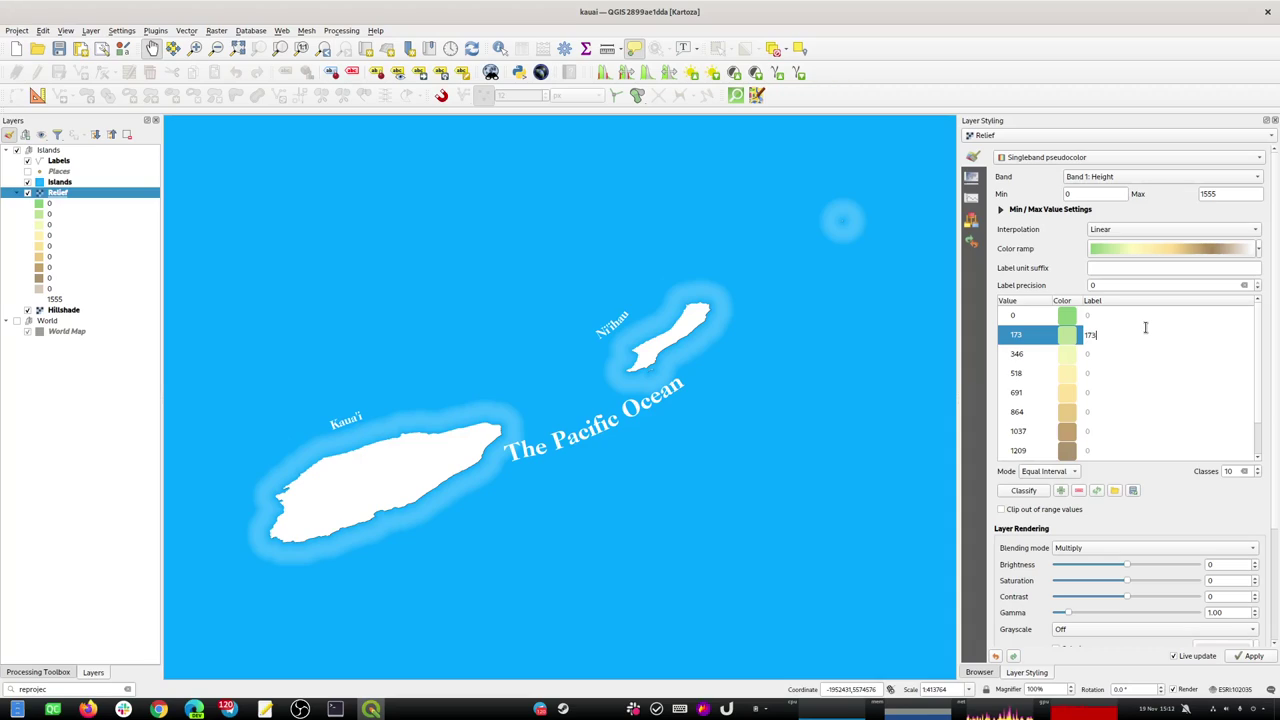
{"action": "double_click", "coordinate": [1090, 355]}
{"action": "type", "text": "34"}
{"action": "key", "text": "Return"}
{"action": "double_click", "coordinate": [1090, 375]}
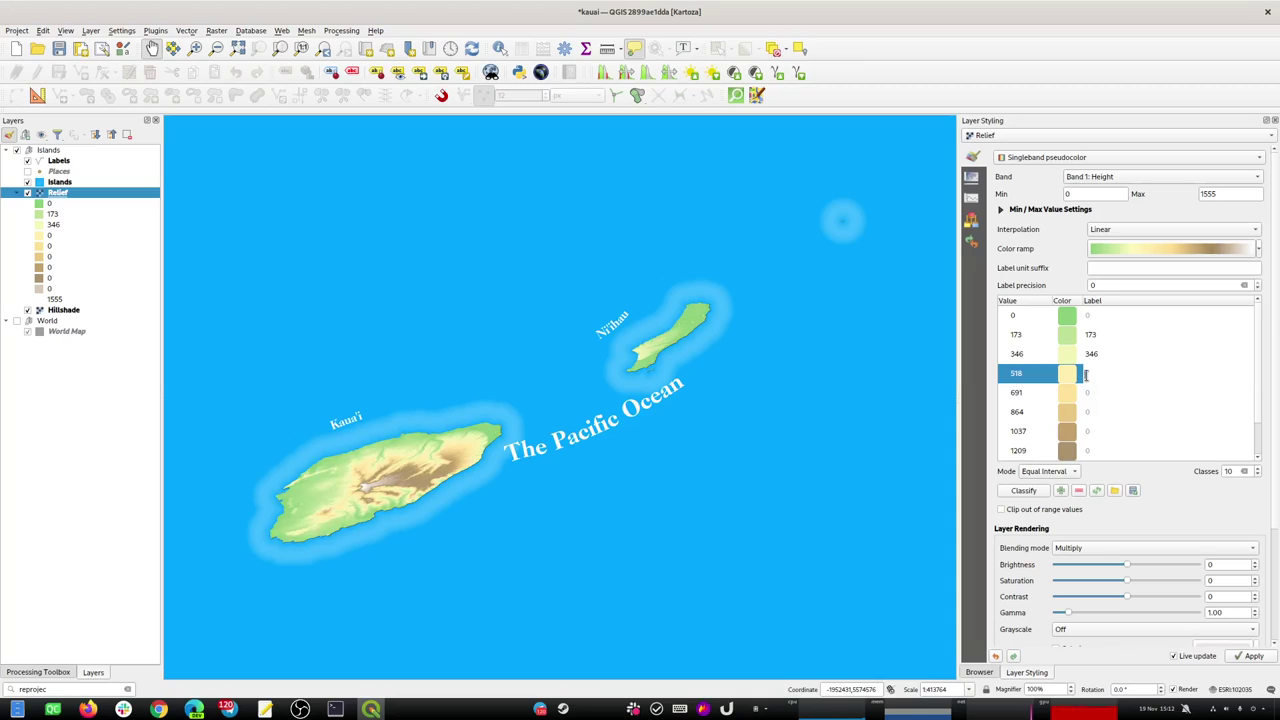
{"action": "type", "text": "518"}
{"action": "key", "text": "Return"}
Label the Relief color classes with values 691, 864 and 1037 as 691, 864 and 1037.
{"action": "double_click", "coordinate": [1098, 392]}
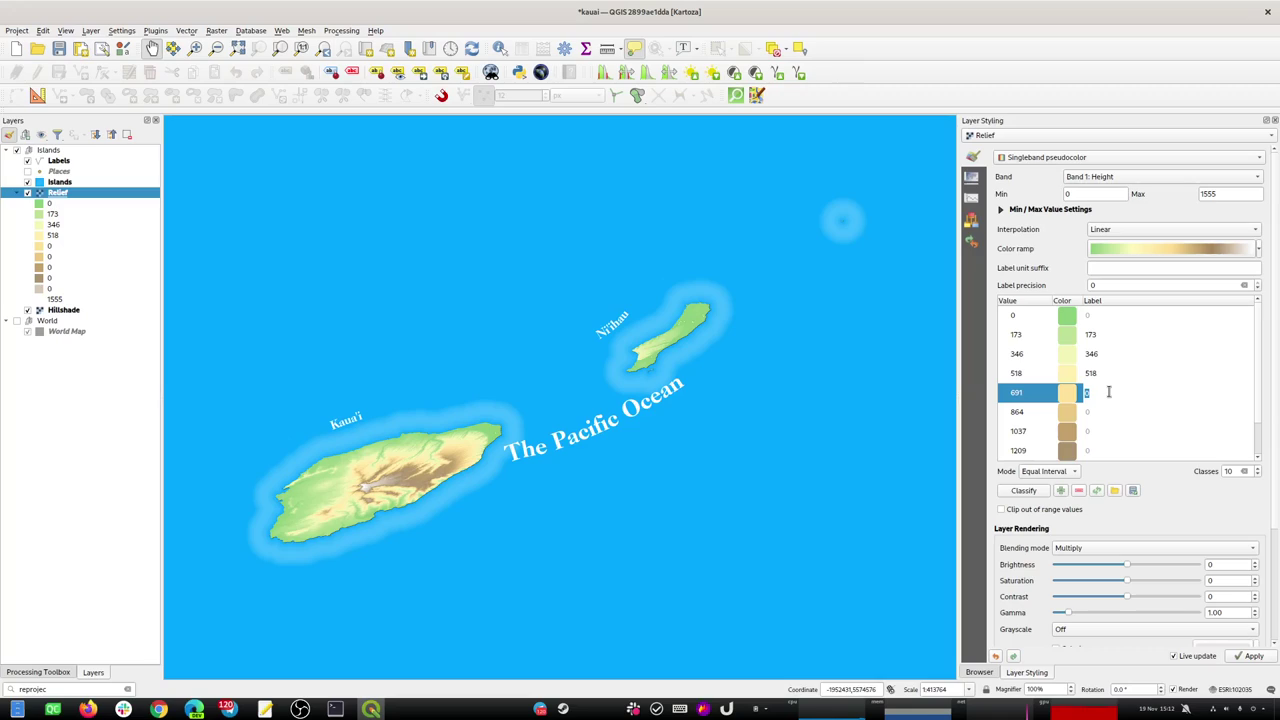
{"action": "key", "text": "Return"}
{"action": "double_click", "coordinate": [1088, 412]}
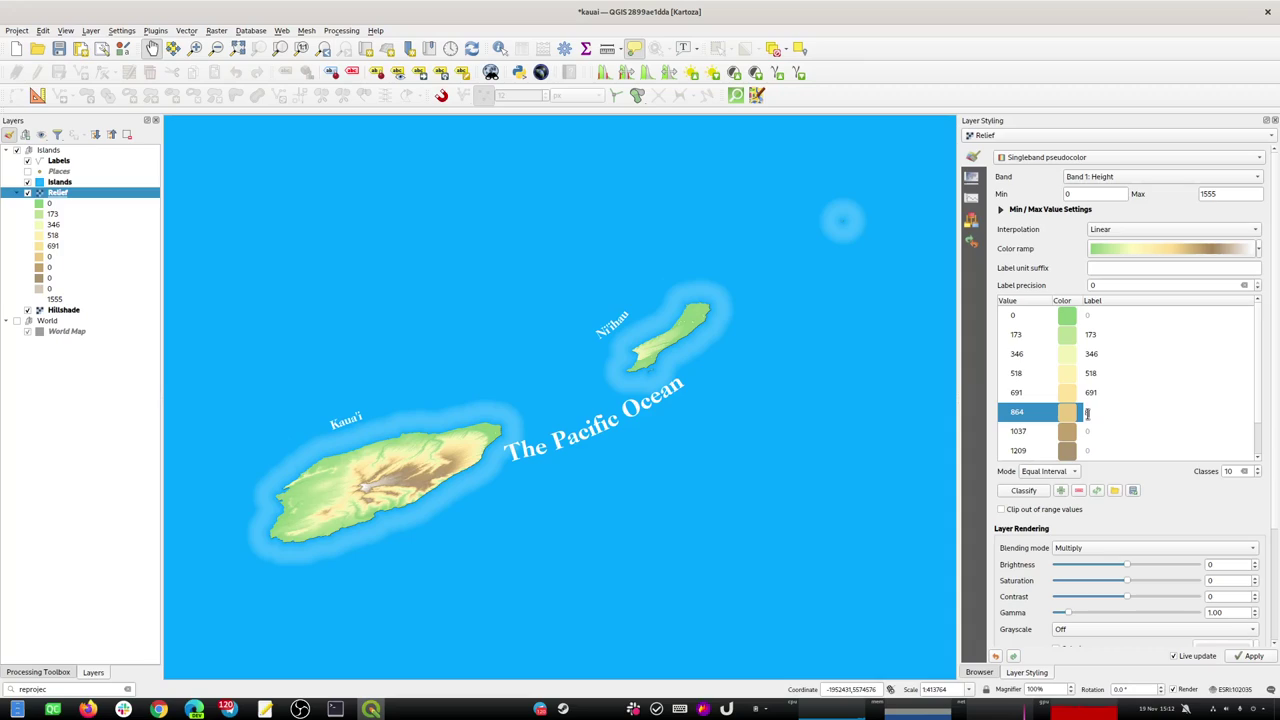
{"action": "key", "text": "Return"}
{"action": "double_click", "coordinate": [1090, 431]}
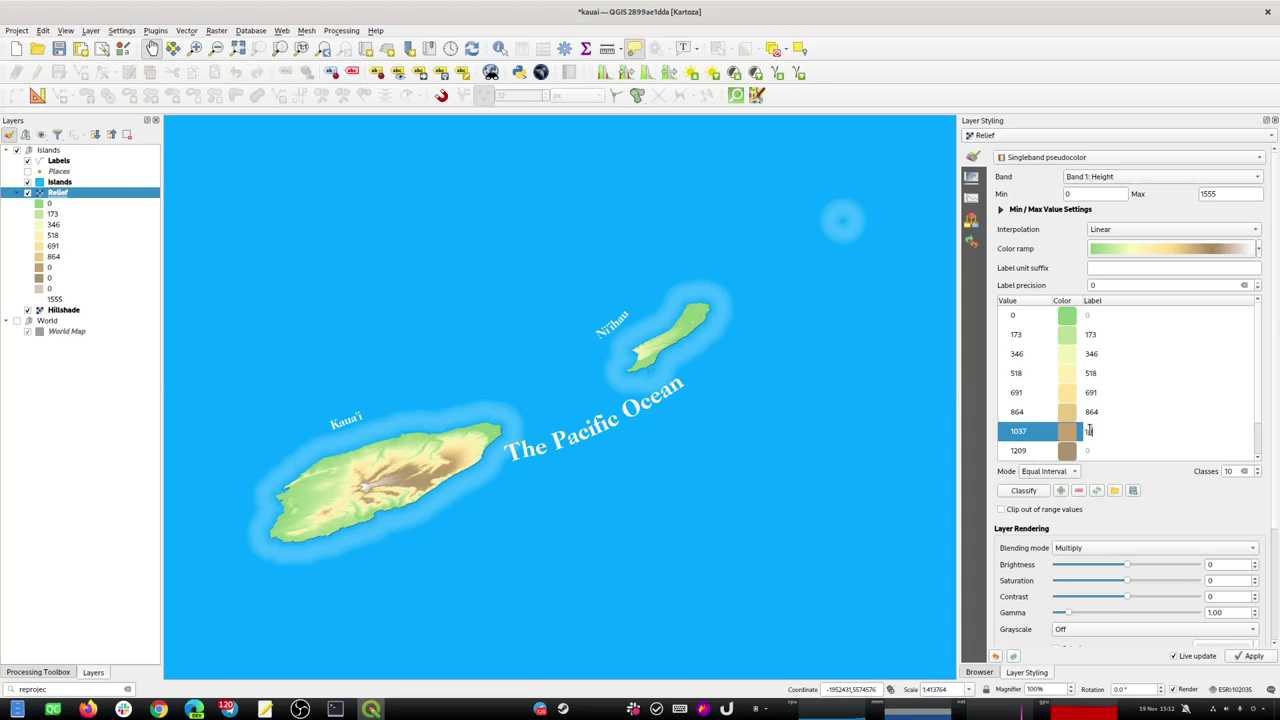
{"action": "key", "text": "Return"}
Label the Relief color classes with values 1209 and 1382 as 1209 and 1382.
{"action": "double_click", "coordinate": [1094, 451]}
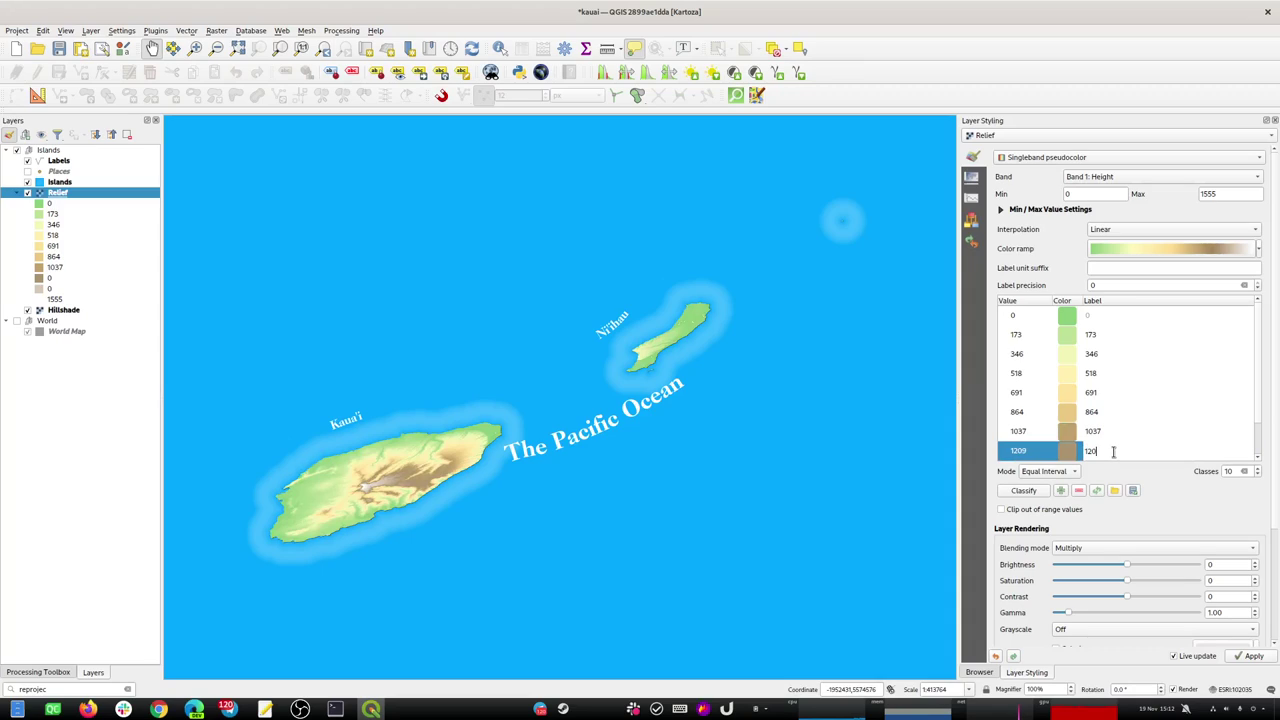
{"action": "type", "text": "1209"}
{"action": "key", "text": "Return"}
{"action": "scroll", "coordinate": [1267, 434], "scroll_direction": "down", "scroll_amount": 1}
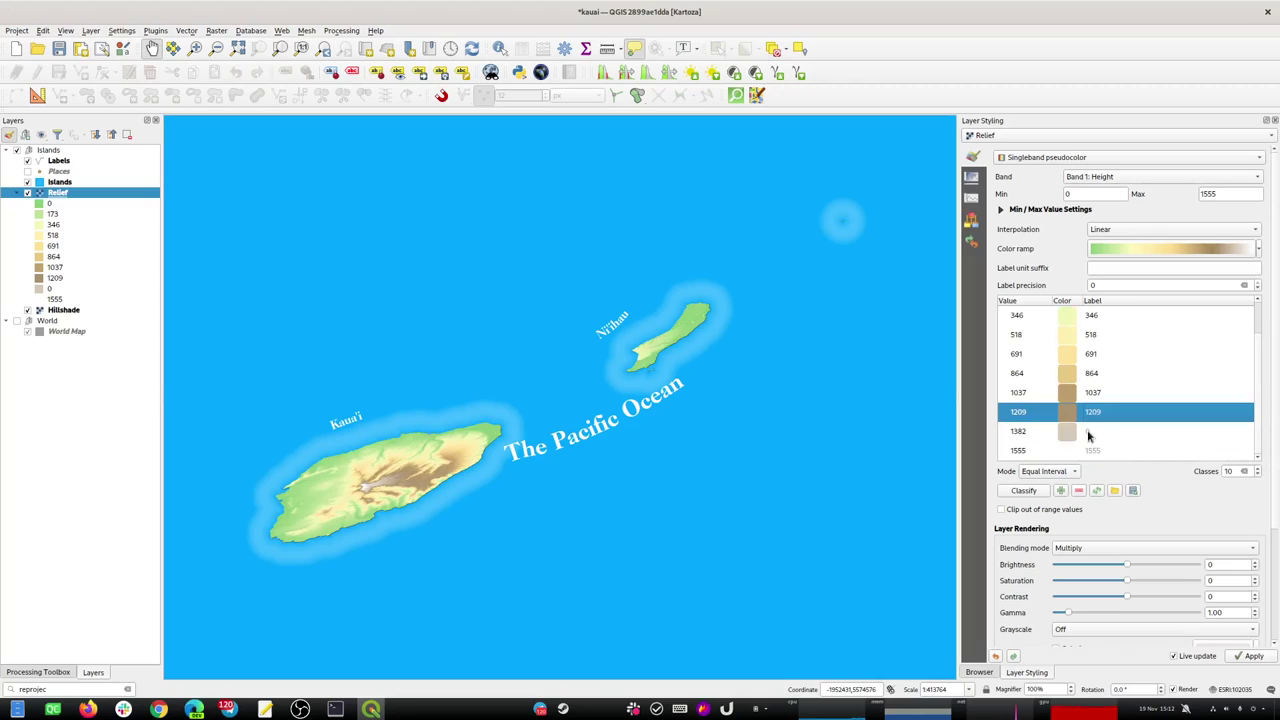
{"action": "double_click", "coordinate": [1088, 436]}
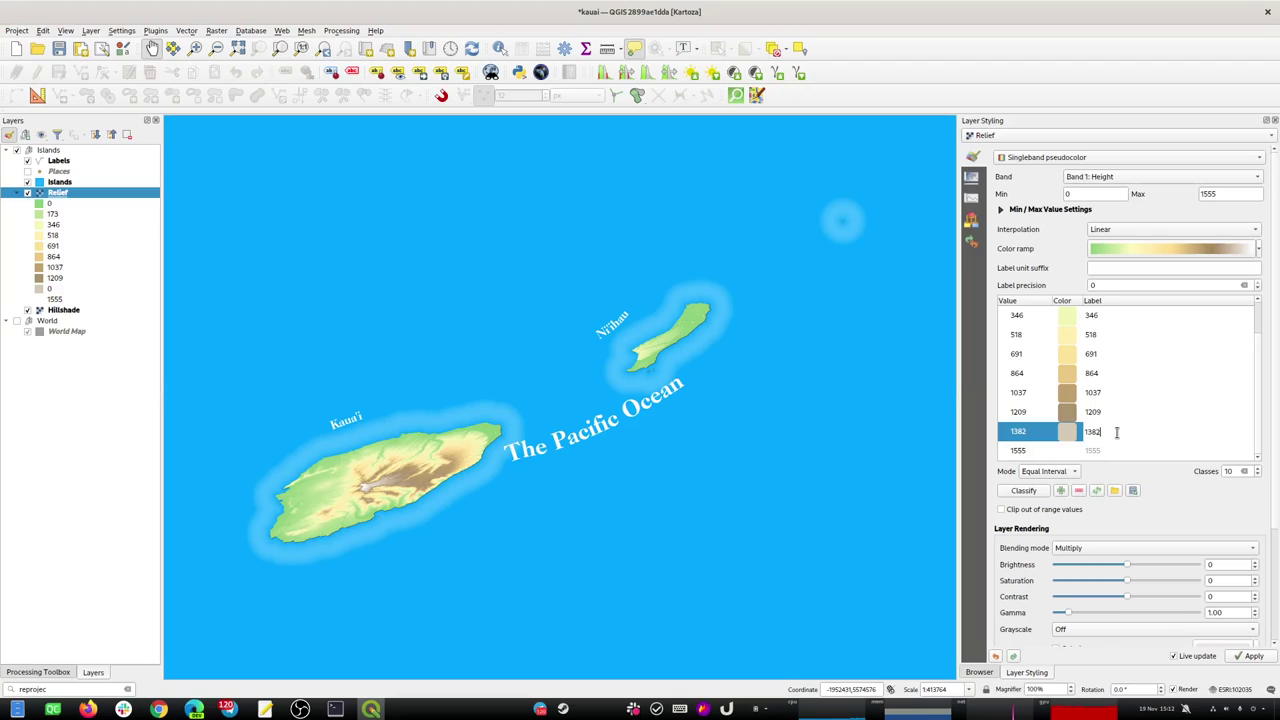
{"action": "left_click", "coordinate": [1093, 451]}
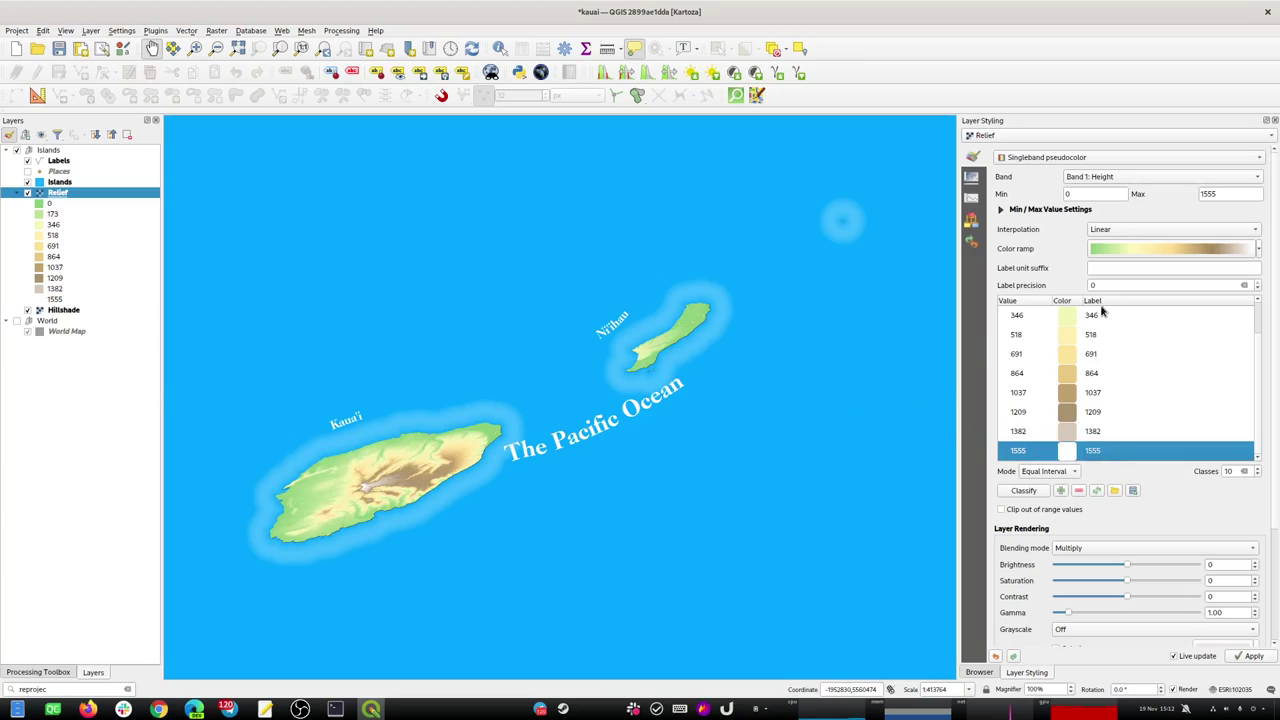
Set the Relief layer's label unit suffix to m.
{"action": "left_click", "coordinate": [1119, 267]}
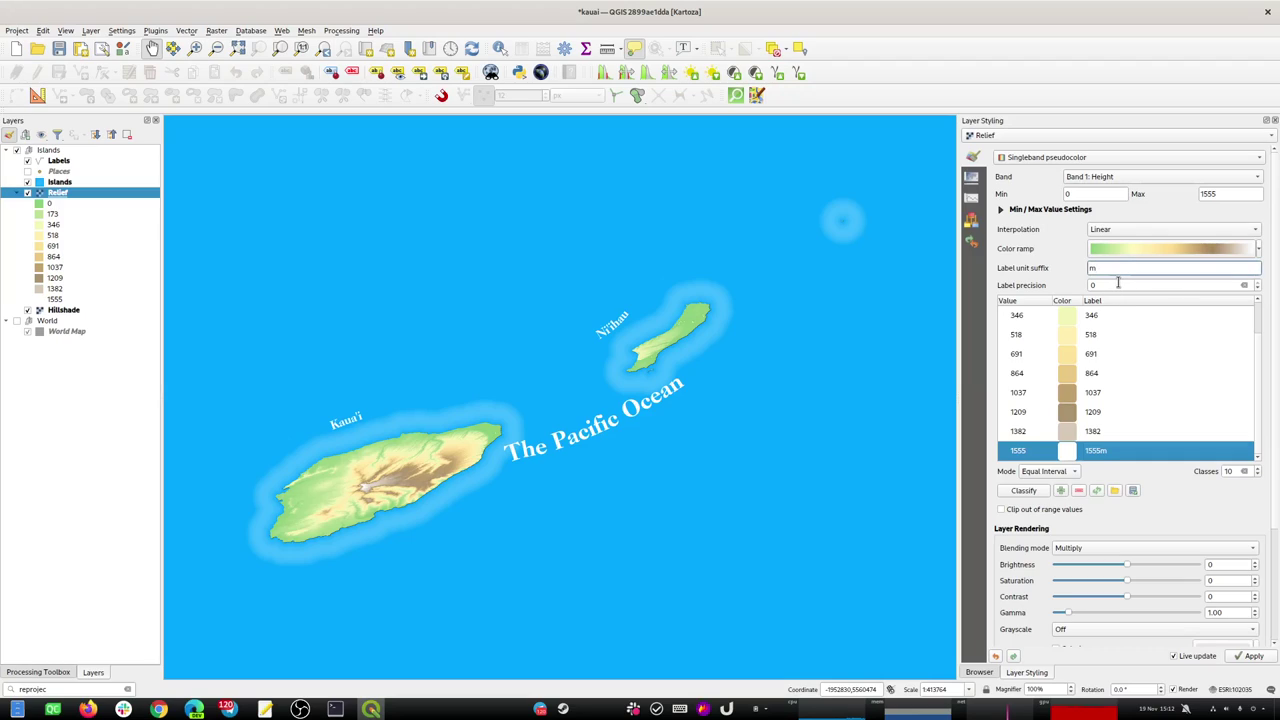
{"action": "left_click", "coordinate": [1101, 432]}
{"action": "left_click", "coordinate": [1130, 270]}
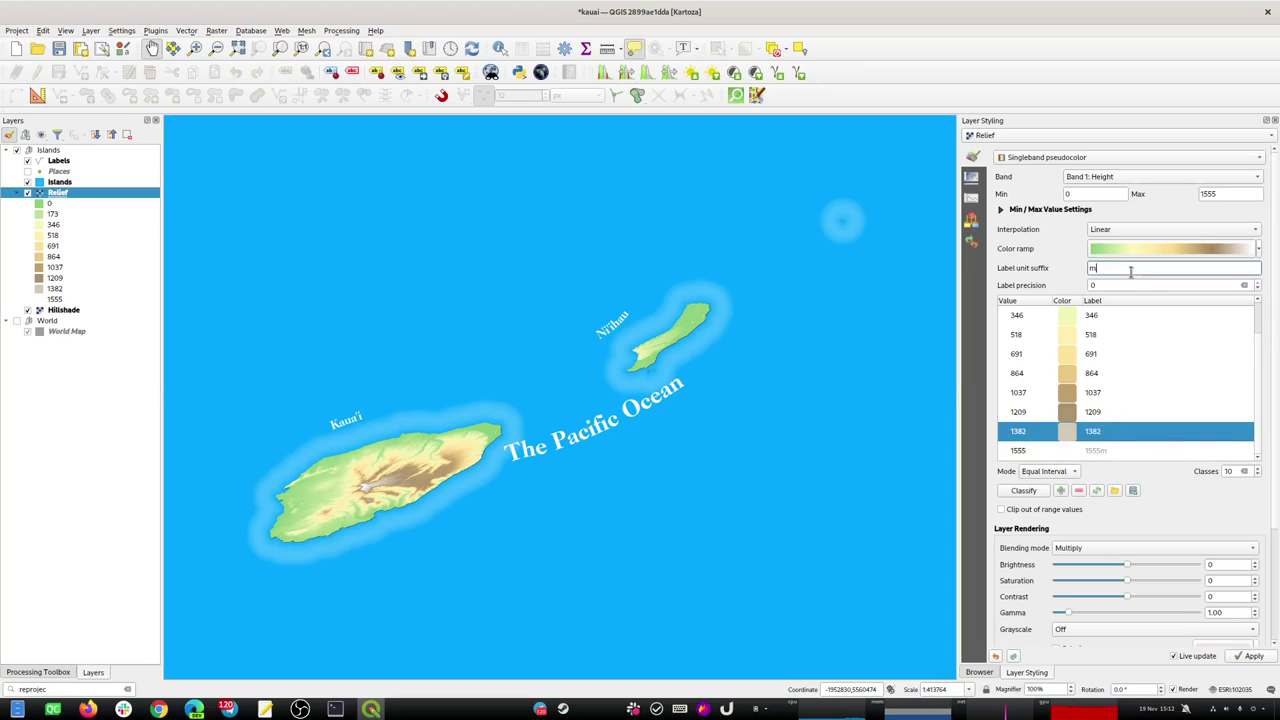
Add the unit m to the three highest hand-entered Relief labels, making them 1382m, 1209m and 1037m.
{"action": "double_click", "coordinate": [1101, 431]}
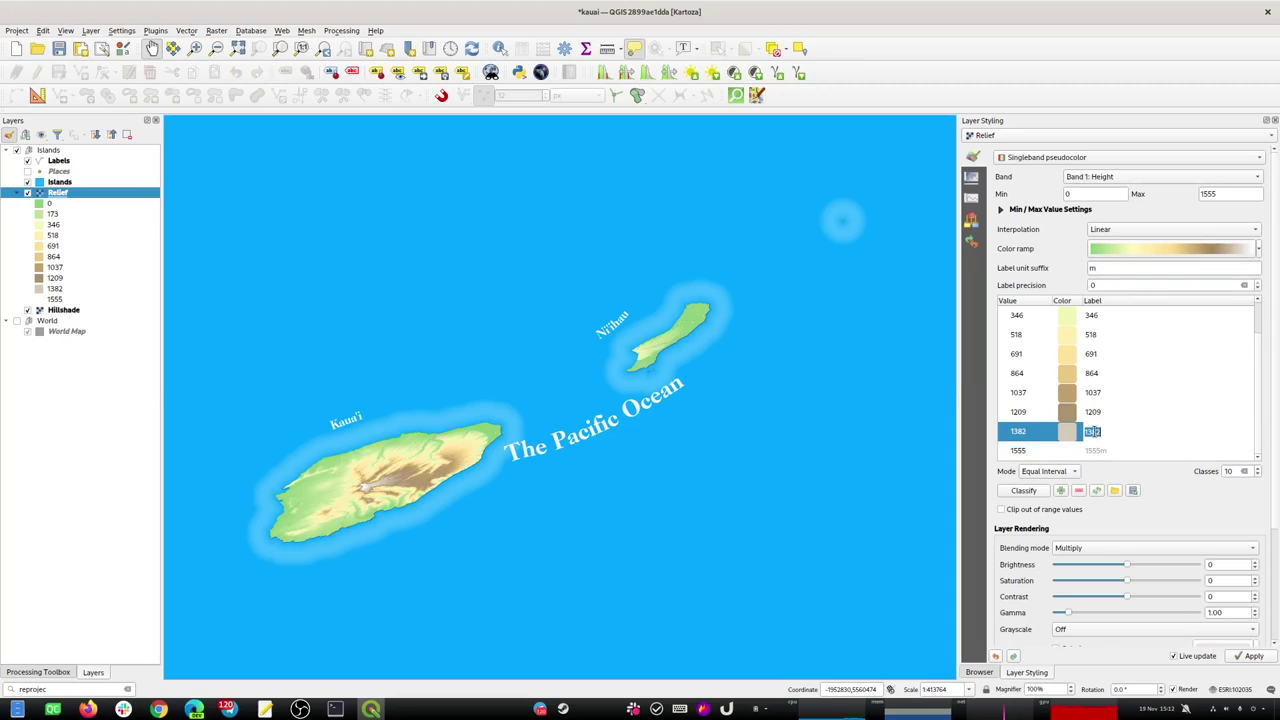
{"action": "double_click", "coordinate": [1105, 413]}
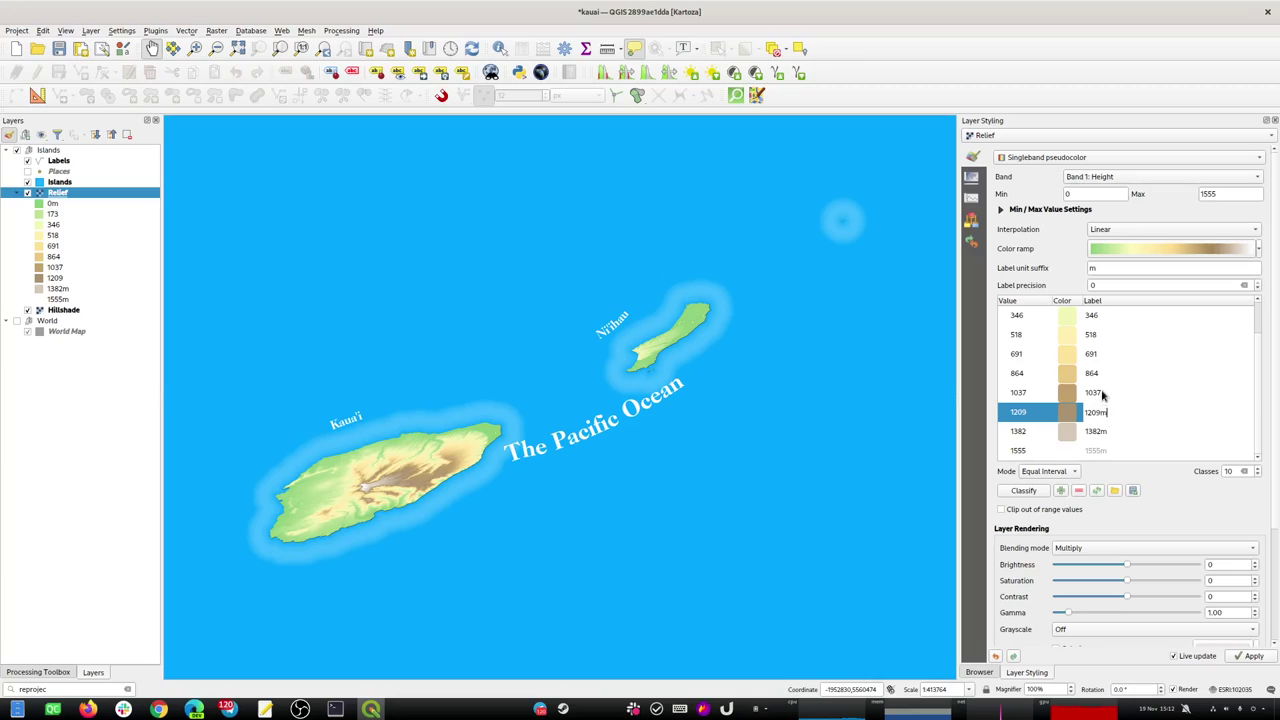
{"action": "double_click", "coordinate": [1101, 393]}
{"action": "type", "text": "m"}
Change the labels of the 864, 691 and 518 Relief classes to 864m, 691m and 518m.
{"action": "left_click", "coordinate": [1097, 374]}
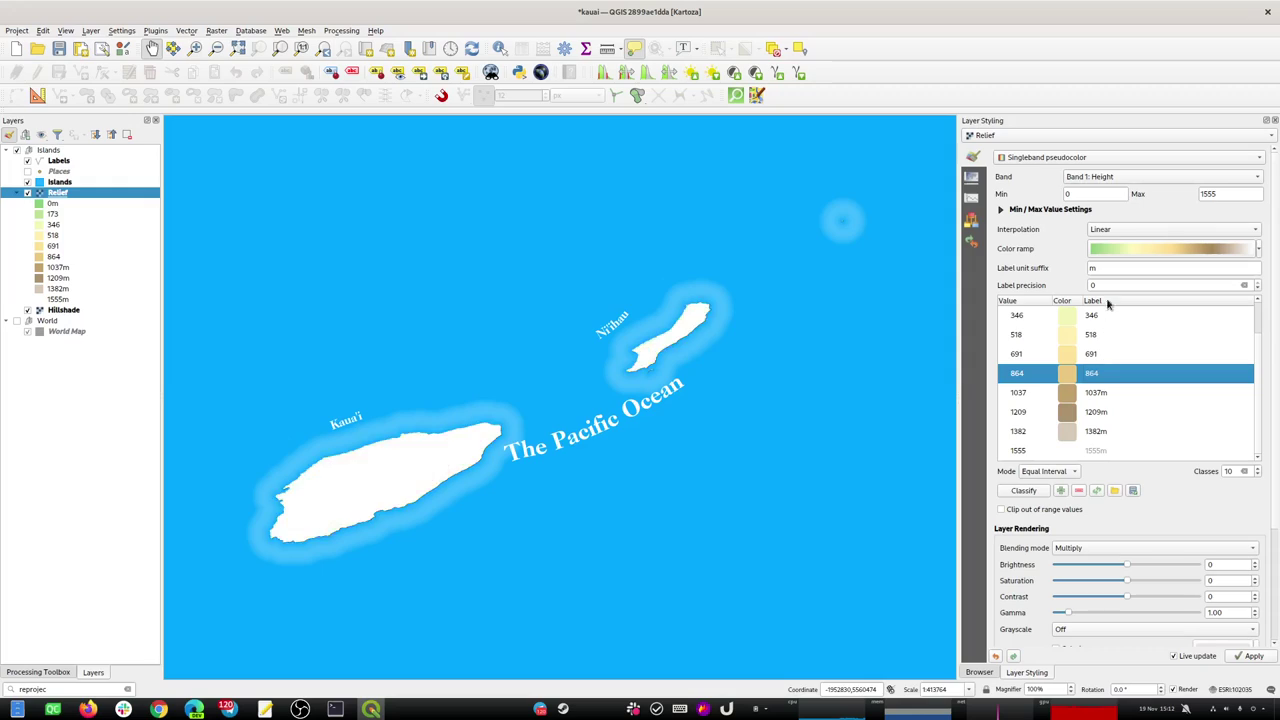
{"action": "double_click", "coordinate": [1097, 373]}
{"action": "type", "text": "m"}
{"action": "left_click", "coordinate": [1098, 354]}
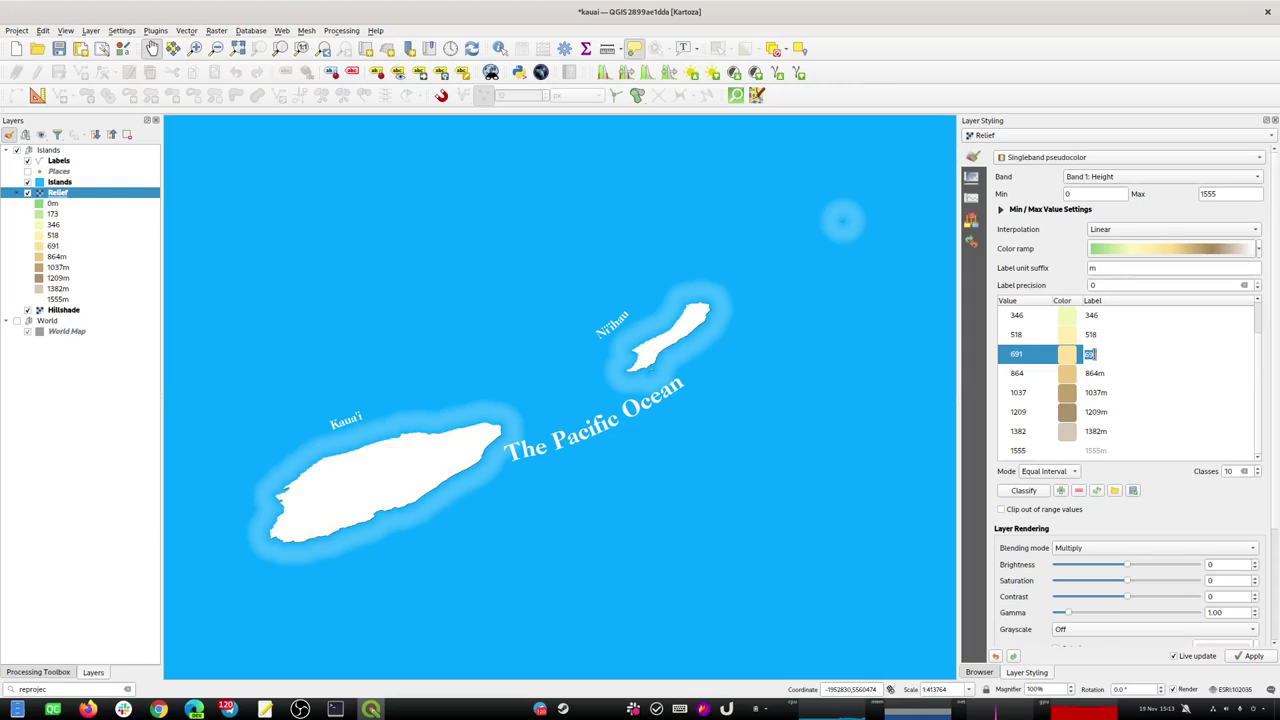
{"action": "left_click", "coordinate": [1097, 343]}
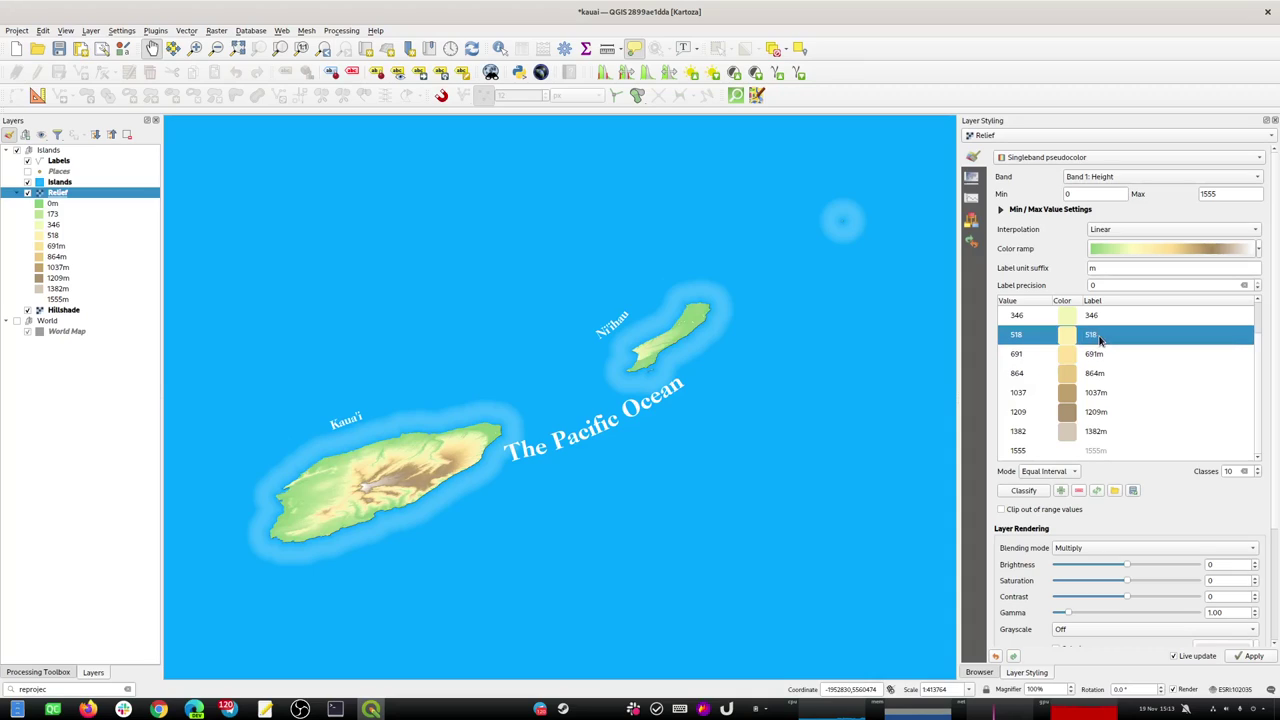
{"action": "double_click", "coordinate": [1098, 336]}
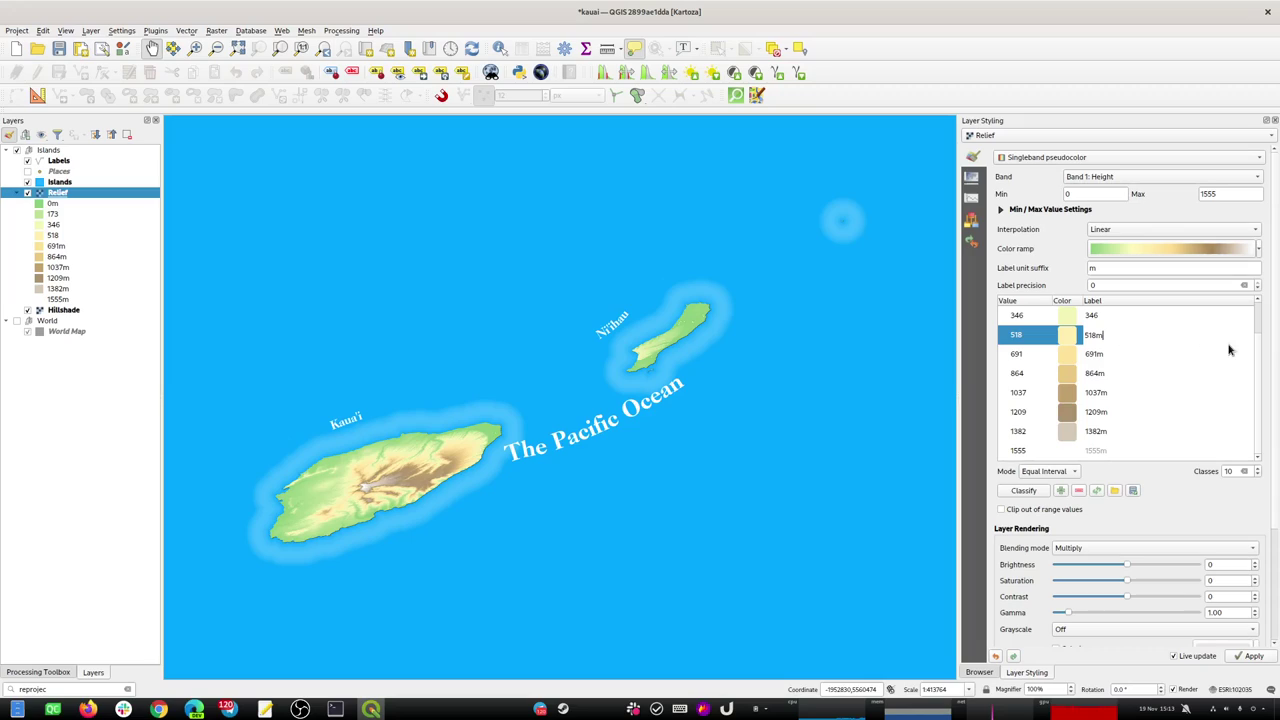
Change the labels of the 346 and 173 Relief classes to 346m and 173m, and save the project.
{"action": "left_click_drag", "start_coordinate": [1261, 344], "coordinate": [1250, 305]}
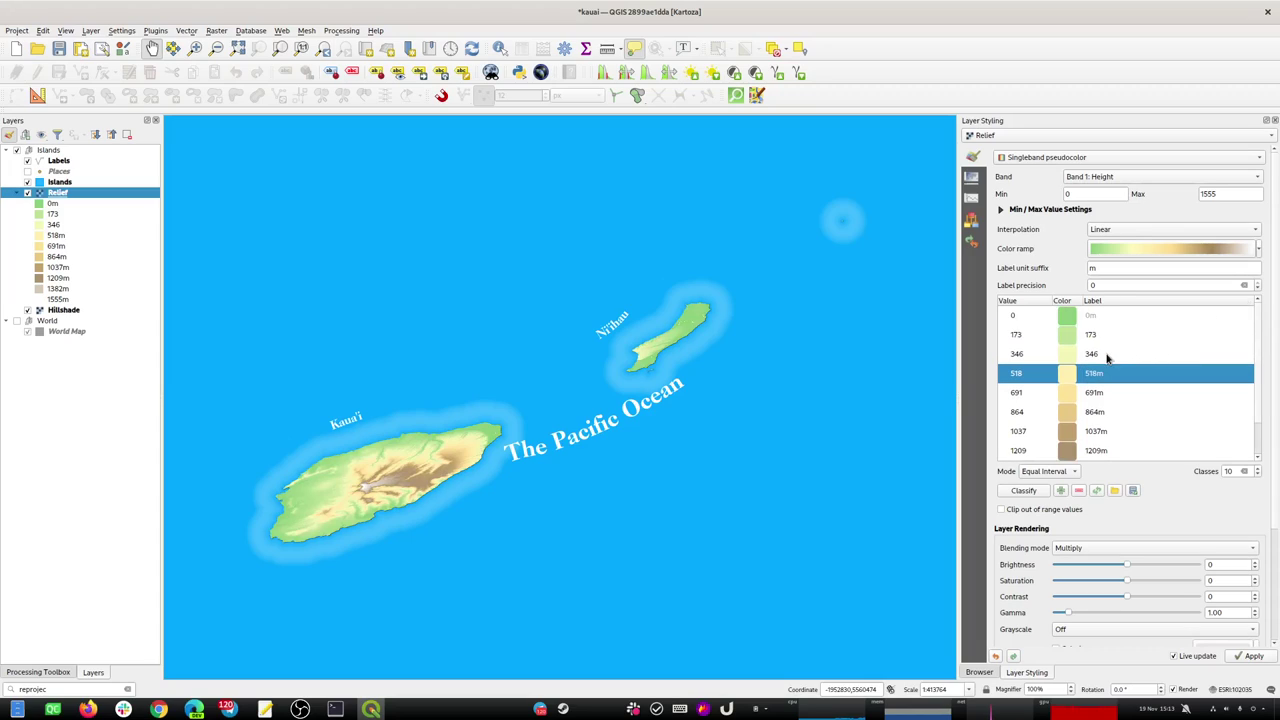
{"action": "left_click", "coordinate": [1097, 354]}
{"action": "left_click", "coordinate": [1097, 354]}
{"action": "type", "text": "m"}
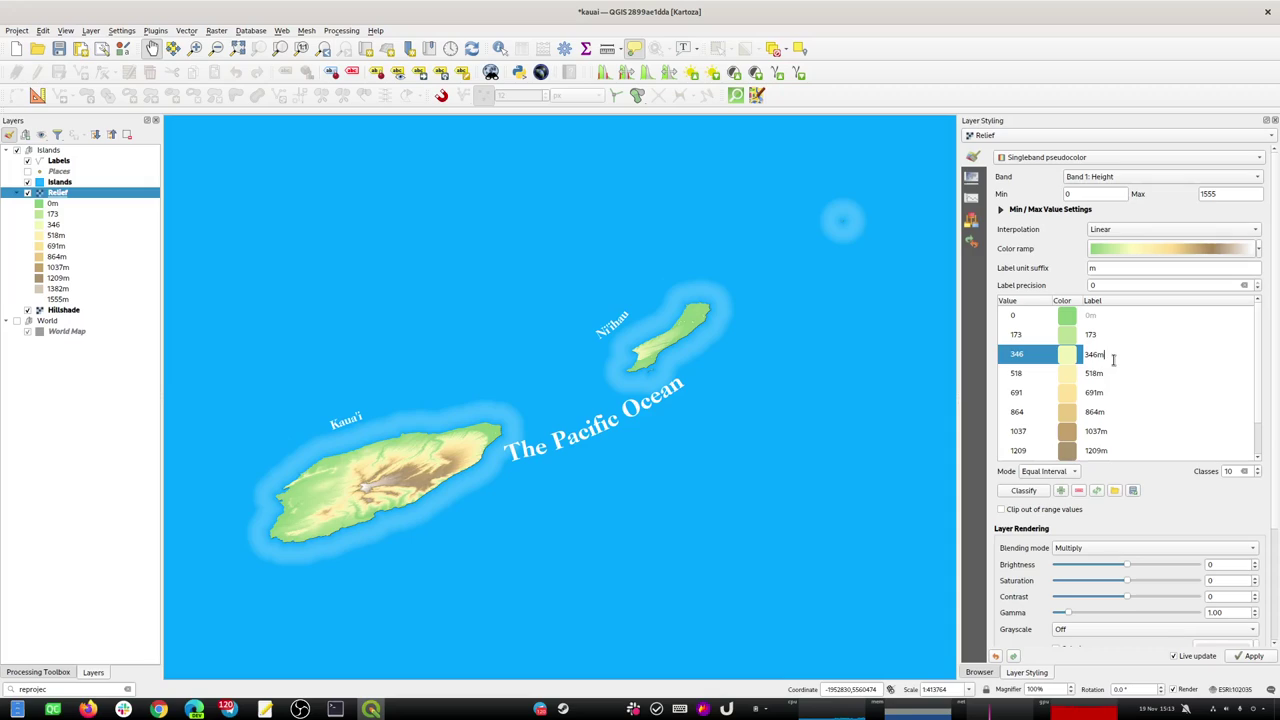
{"action": "left_click", "coordinate": [1098, 336]}
{"action": "left_click", "coordinate": [1098, 336]}
{"action": "type", "text": "m"}
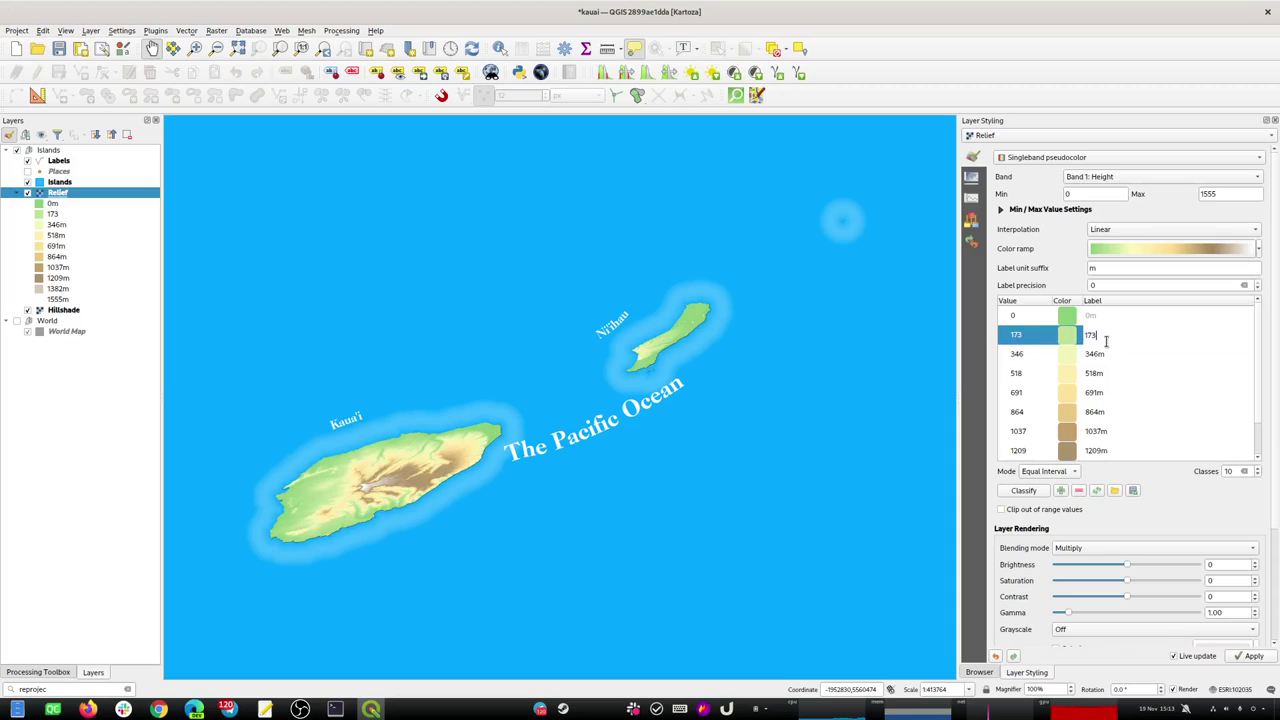
{"action": "left_click", "coordinate": [1143, 372]}
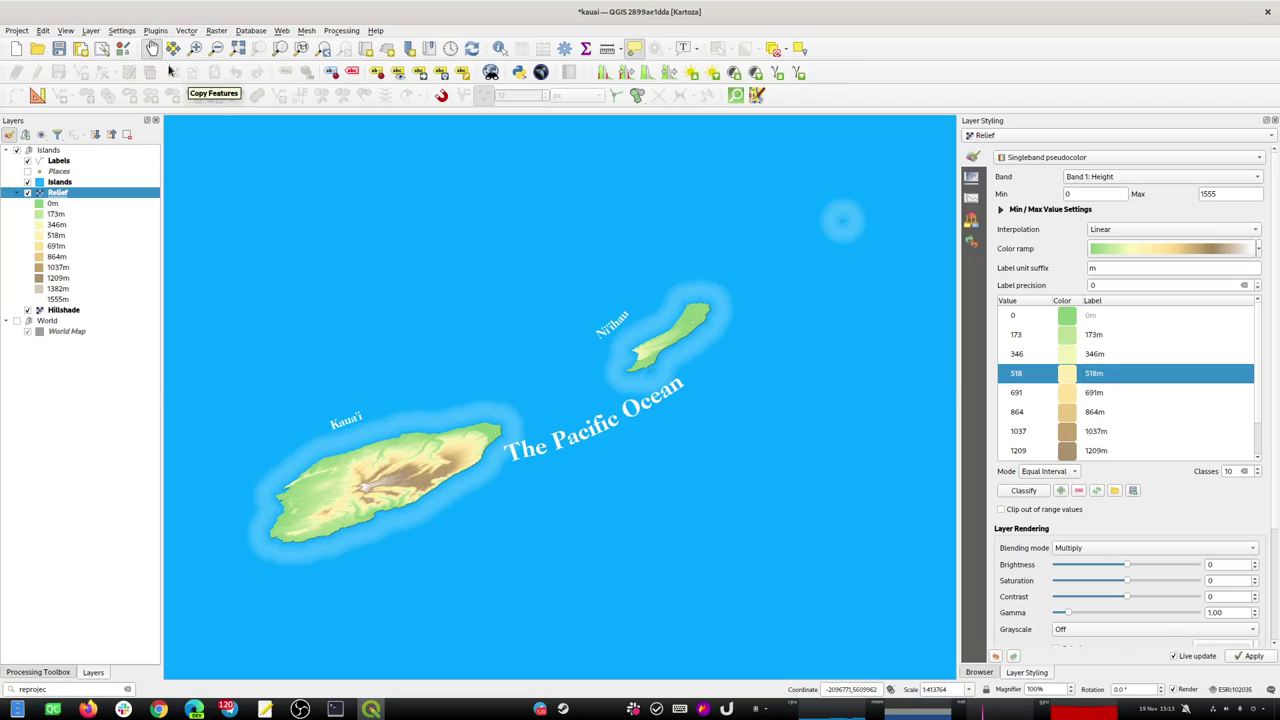
{"action": "left_click", "coordinate": [59, 48]}
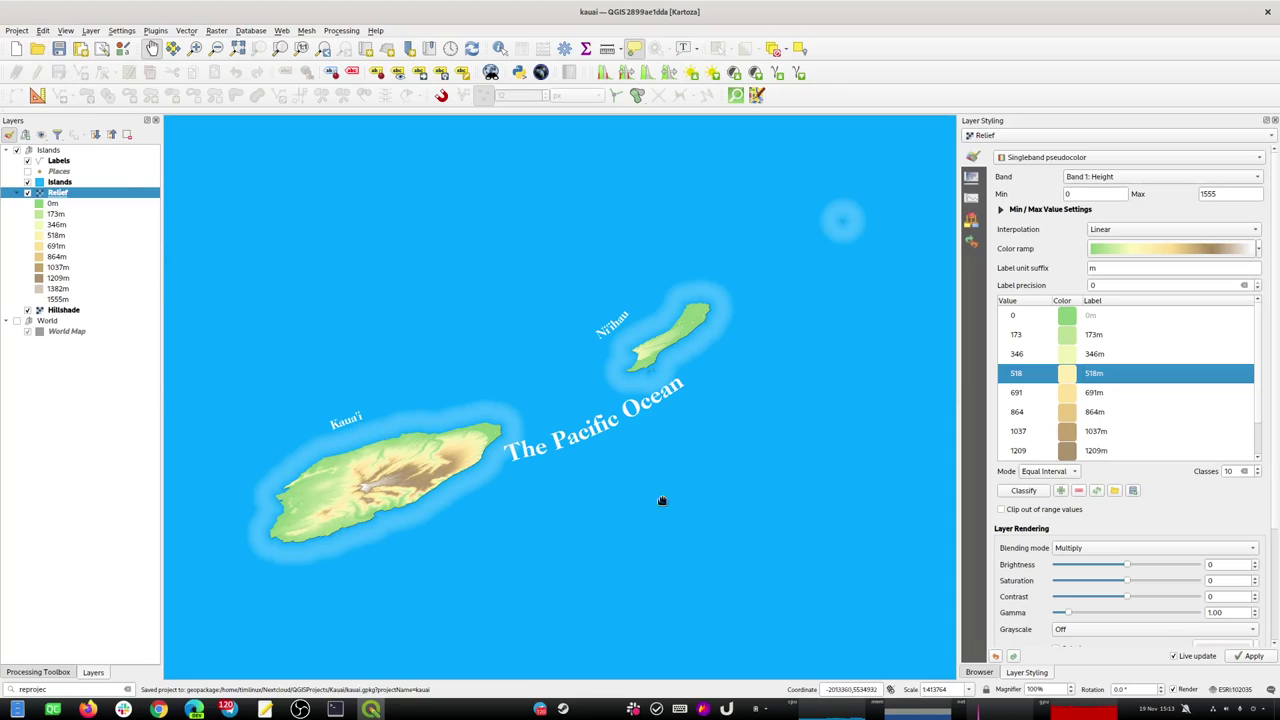
Set the project coordinate reference system to WGS 84 / UTM zone 4N (EPSG:32604) and save the project.
{"action": "left_click", "coordinate": [1240, 690]}
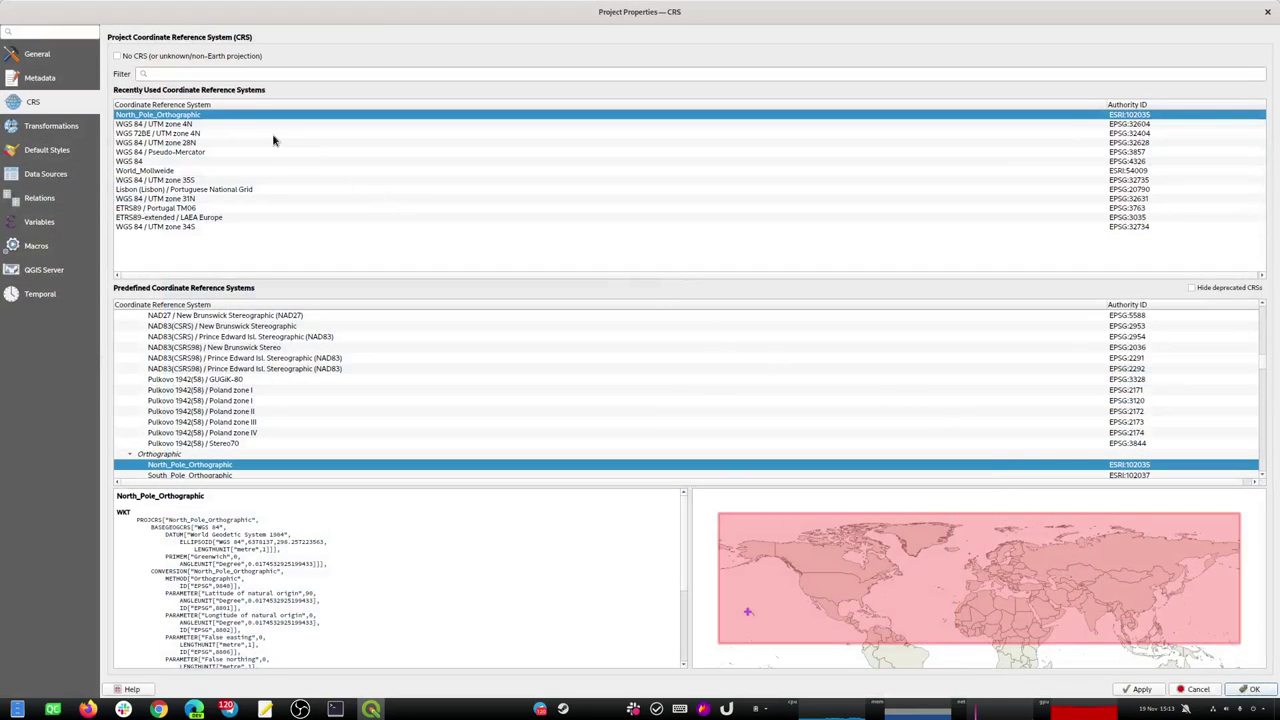
{"action": "left_click", "coordinate": [180, 124]}
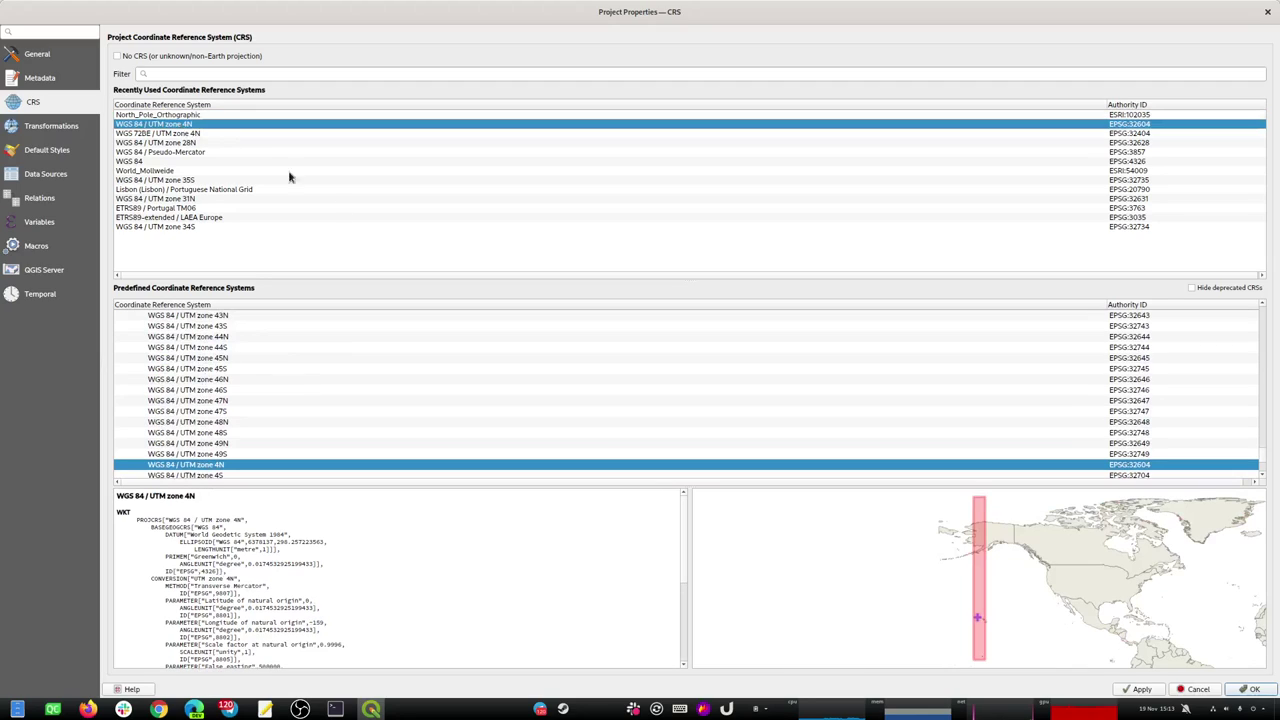
{"action": "left_click", "coordinate": [1254, 689]}
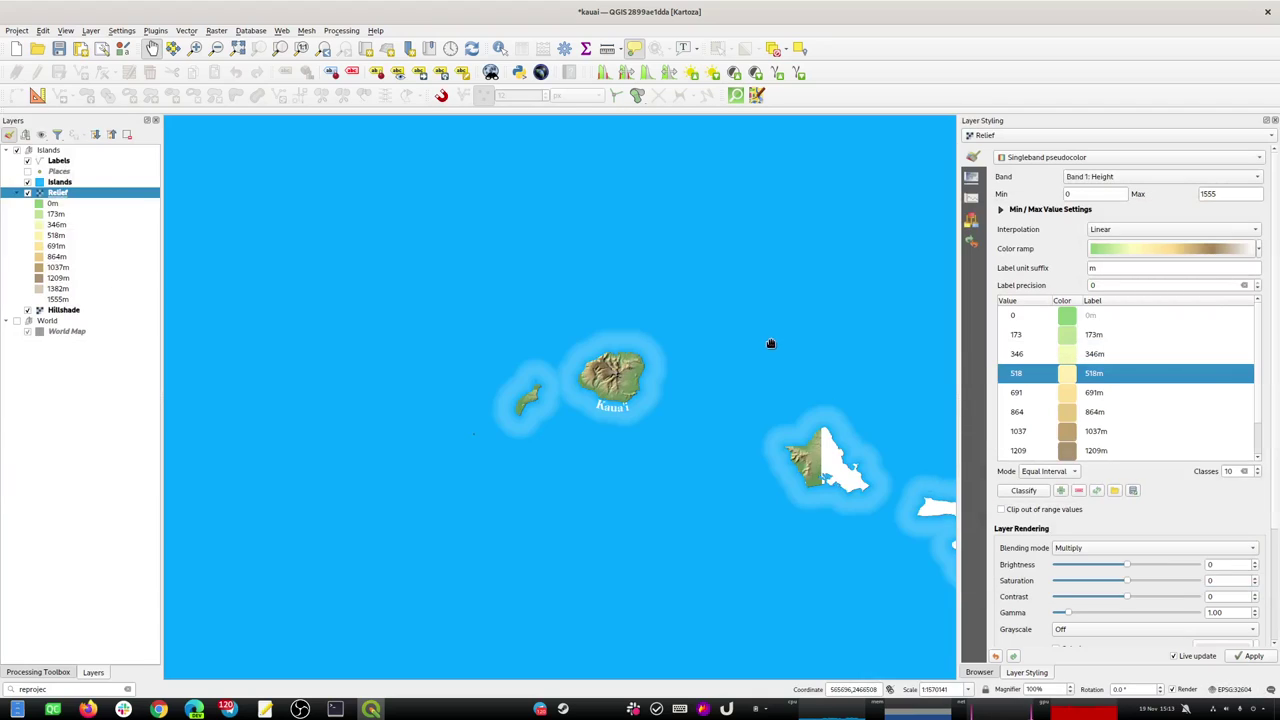
{"action": "left_click_drag", "start_coordinate": [690, 352], "coordinate": [634, 380]}
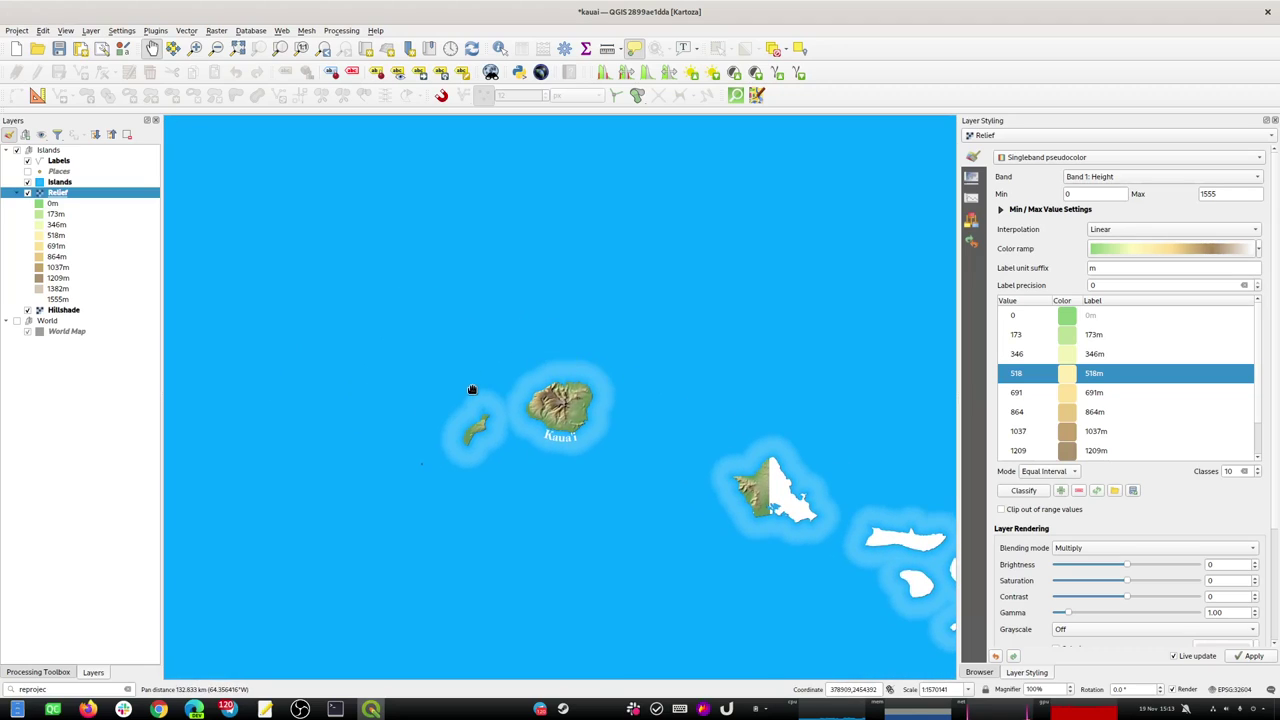
{"action": "scroll", "coordinate": [472, 390], "scroll_direction": "up", "scroll_amount": 2}
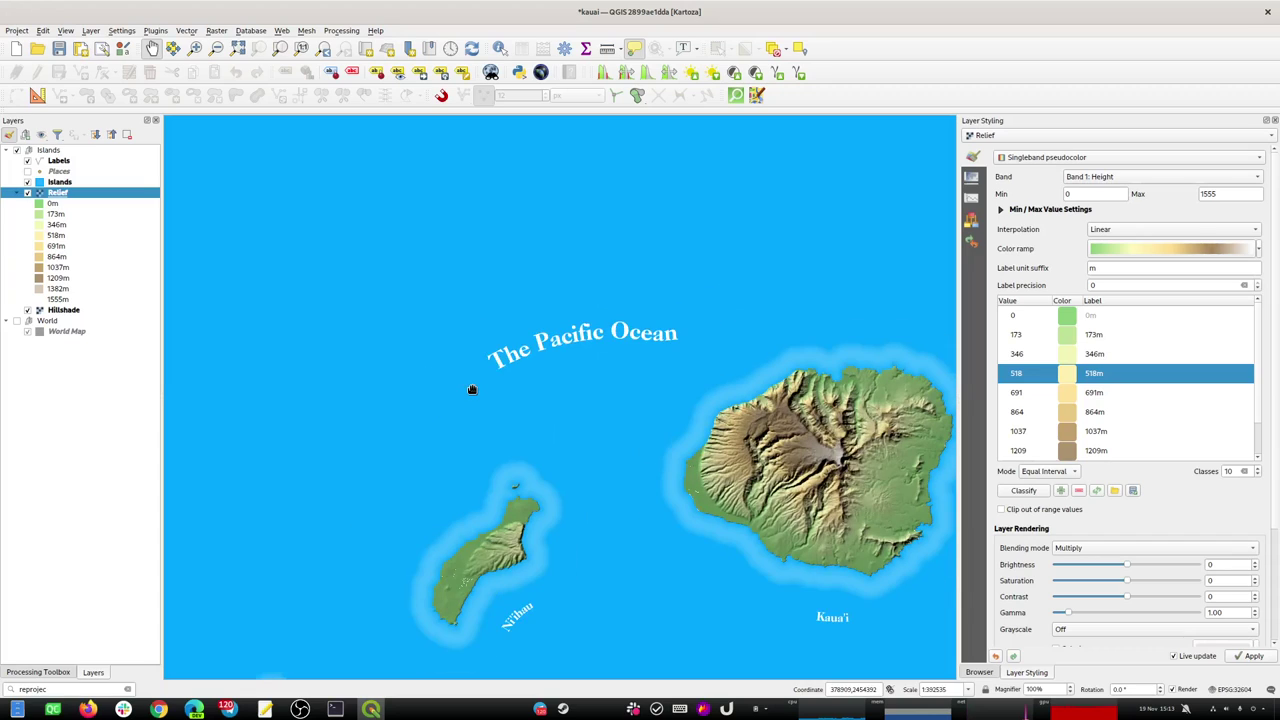
{"action": "left_click_drag", "start_coordinate": [480, 394], "coordinate": [419, 319]}
{"action": "left_click", "coordinate": [59, 49]}
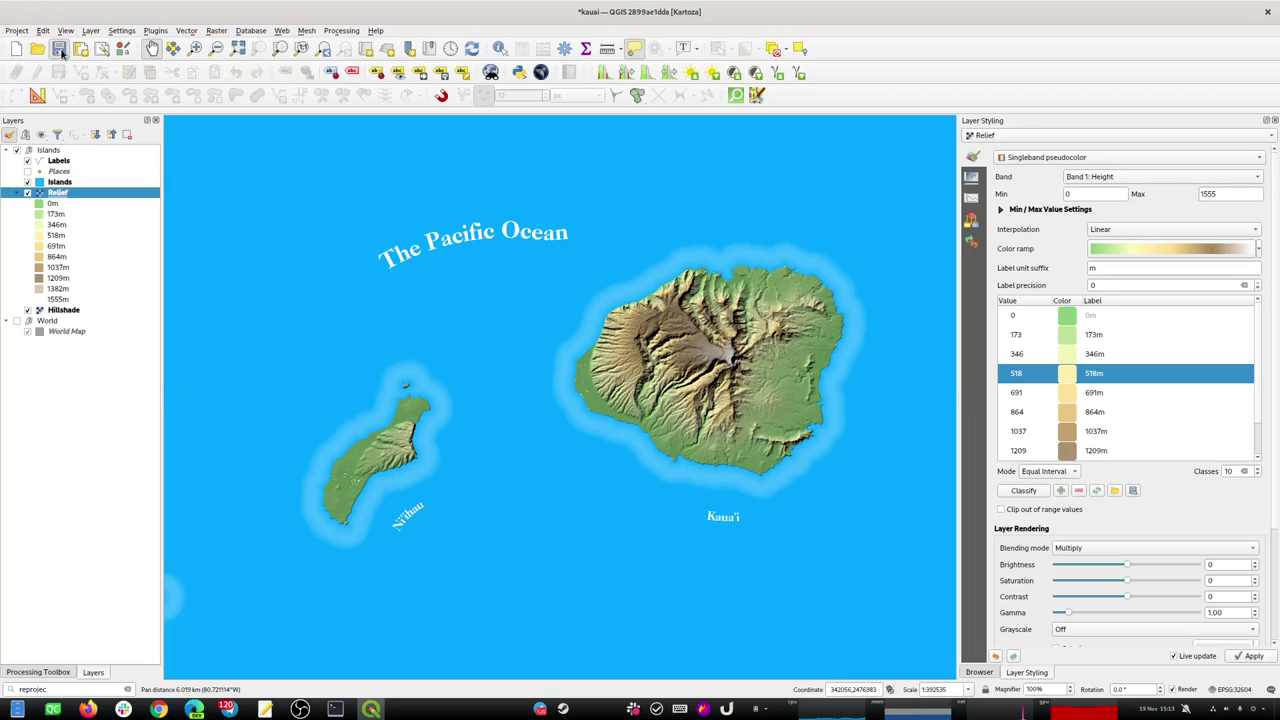
In the Kauai A3 Landscape layout, refresh the legend by turning Auto update on and off, and select its Labels, Places and Islands entries.
{"action": "key", "text": "alt+Tab"}
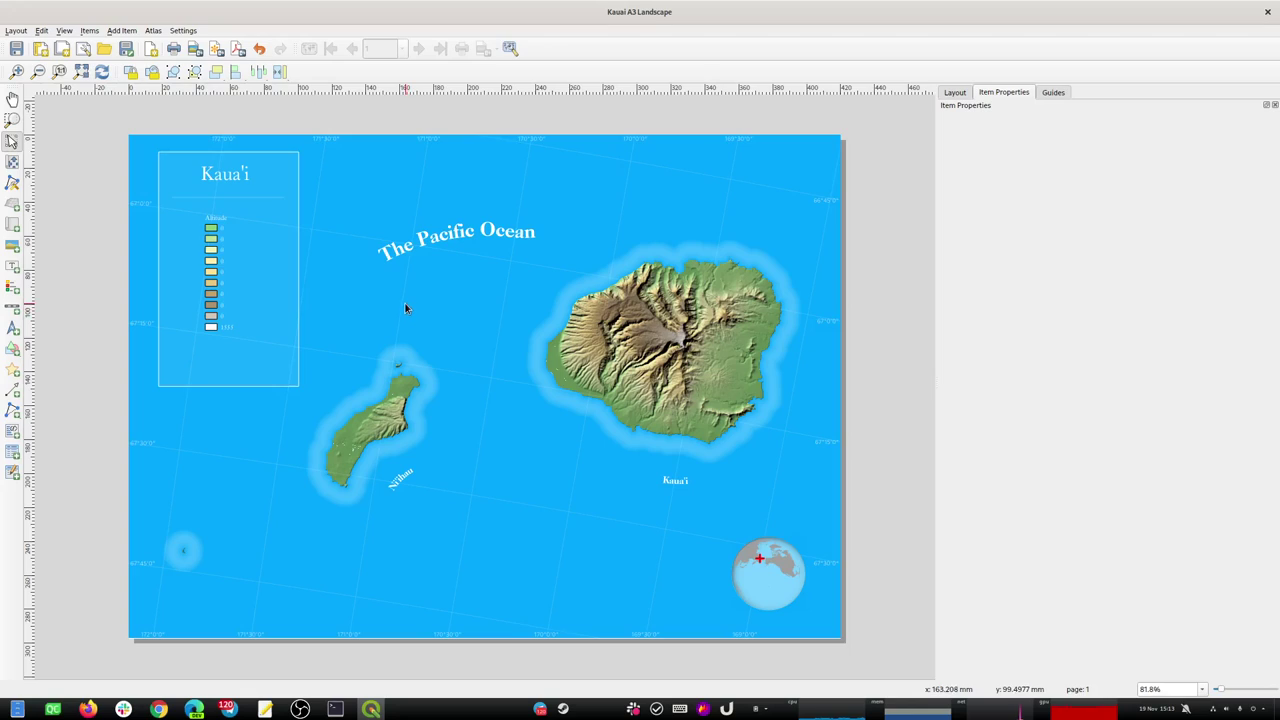
{"action": "left_click", "coordinate": [226, 234]}
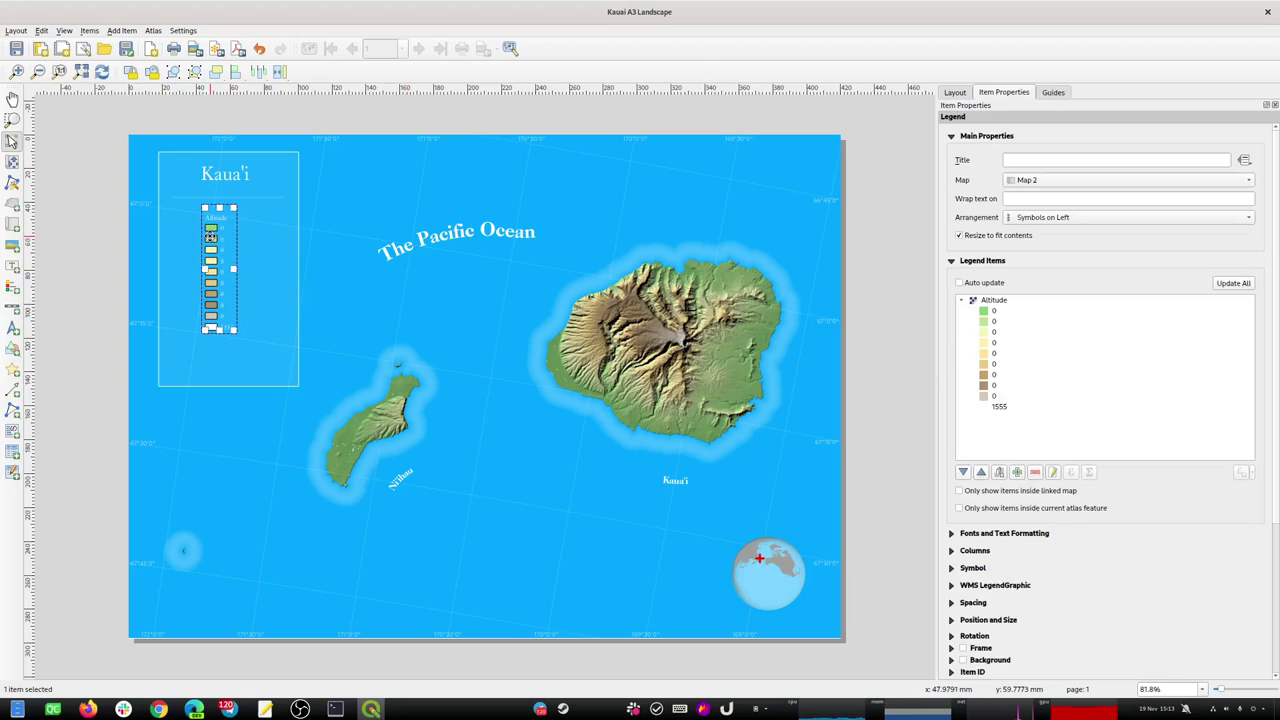
{"action": "left_click", "coordinate": [977, 284]}
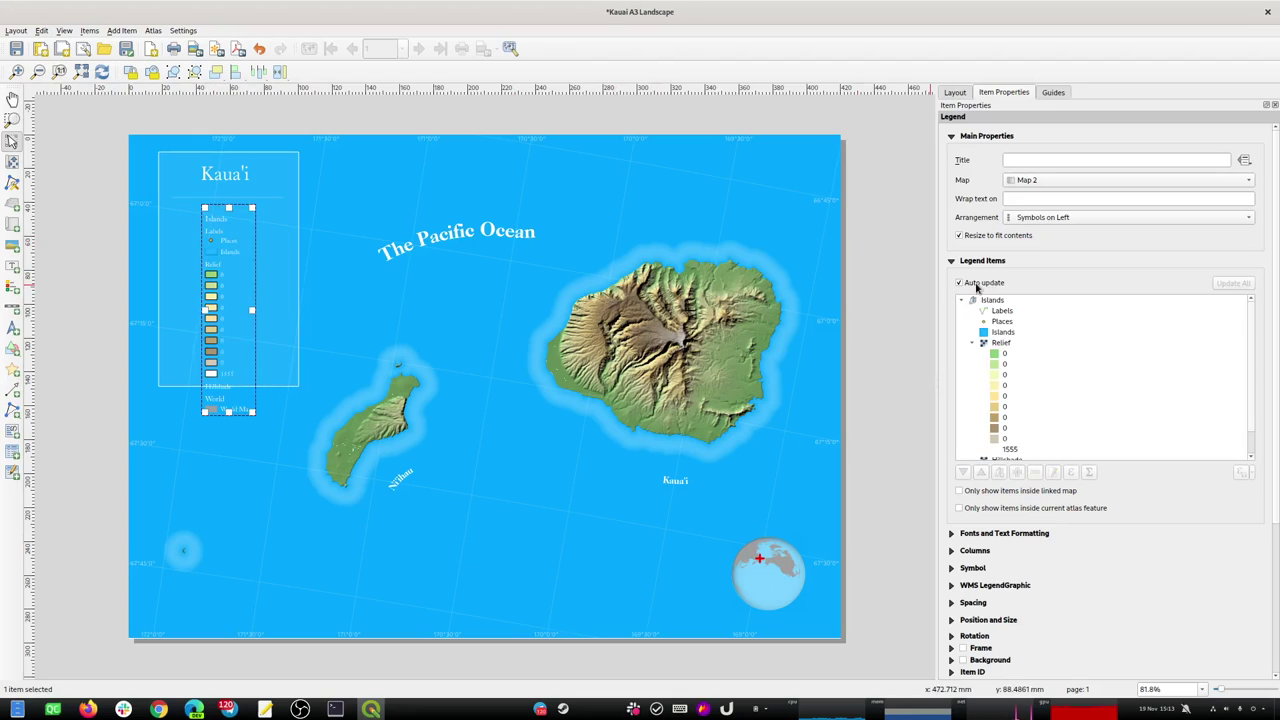
{"action": "left_click", "coordinate": [977, 284]}
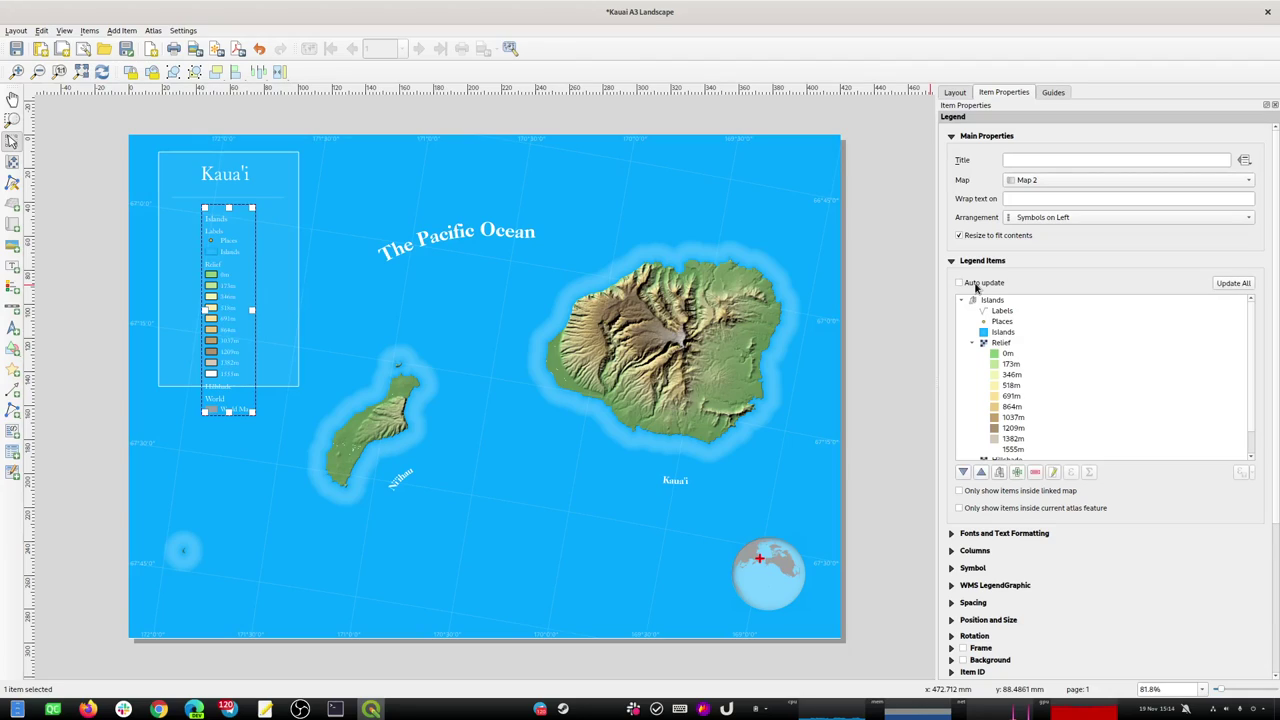
{"action": "left_click", "coordinate": [1003, 311]}
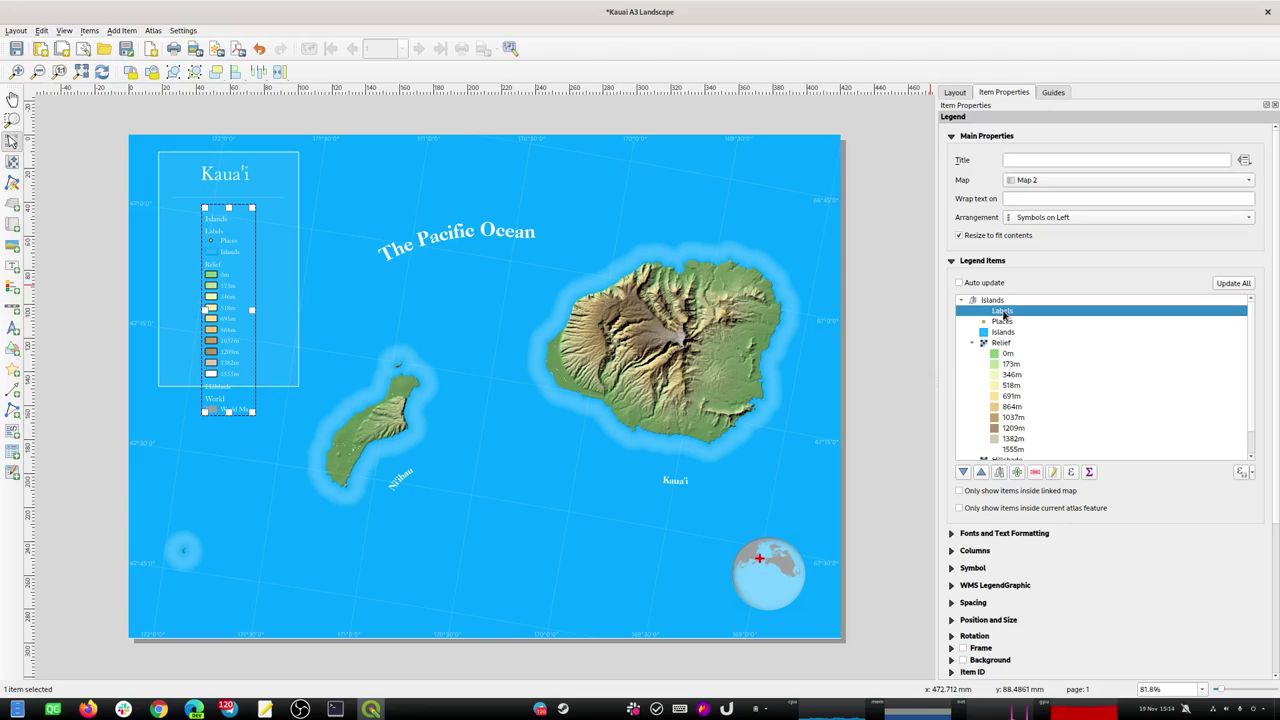
{"action": "left_click", "coordinate": [1005, 334], "text": "shift"}
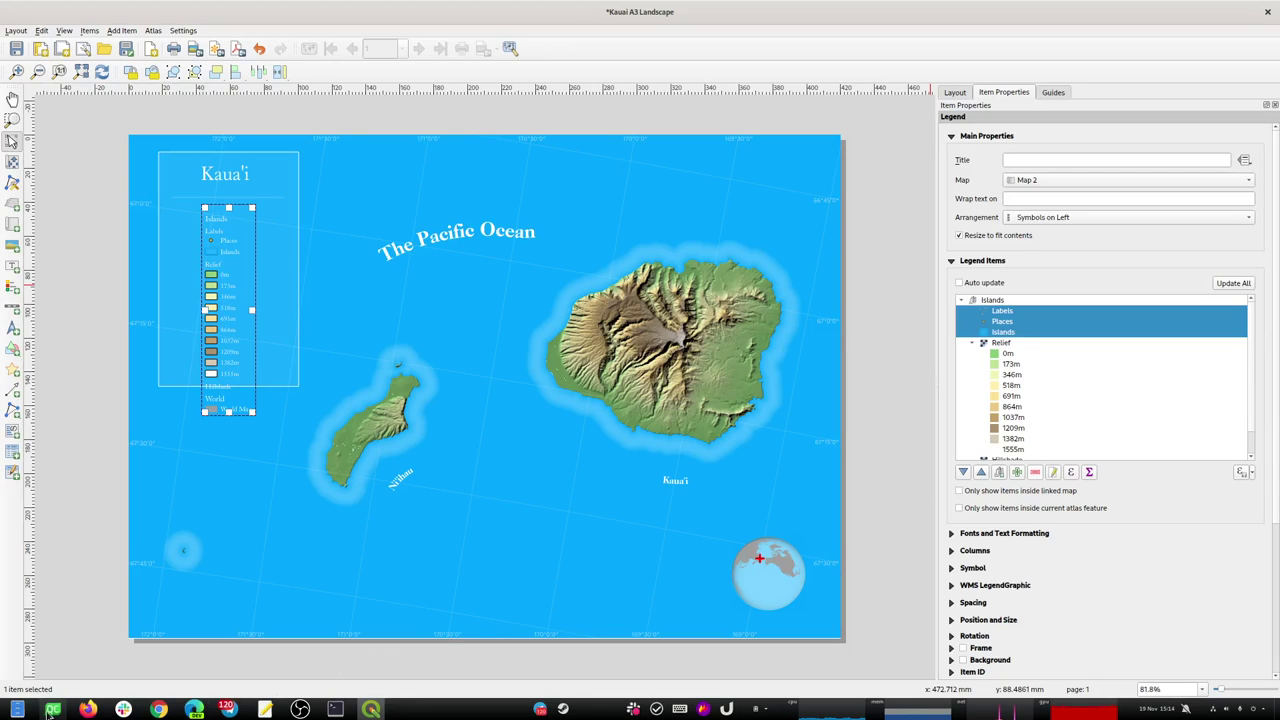
Switch to Qt Creator and relaunch the unresponsive QGIS from the qgis project.
{"action": "mouse_move", "coordinate": [229, 705]}
{"action": "left_click", "coordinate": [195, 600]}
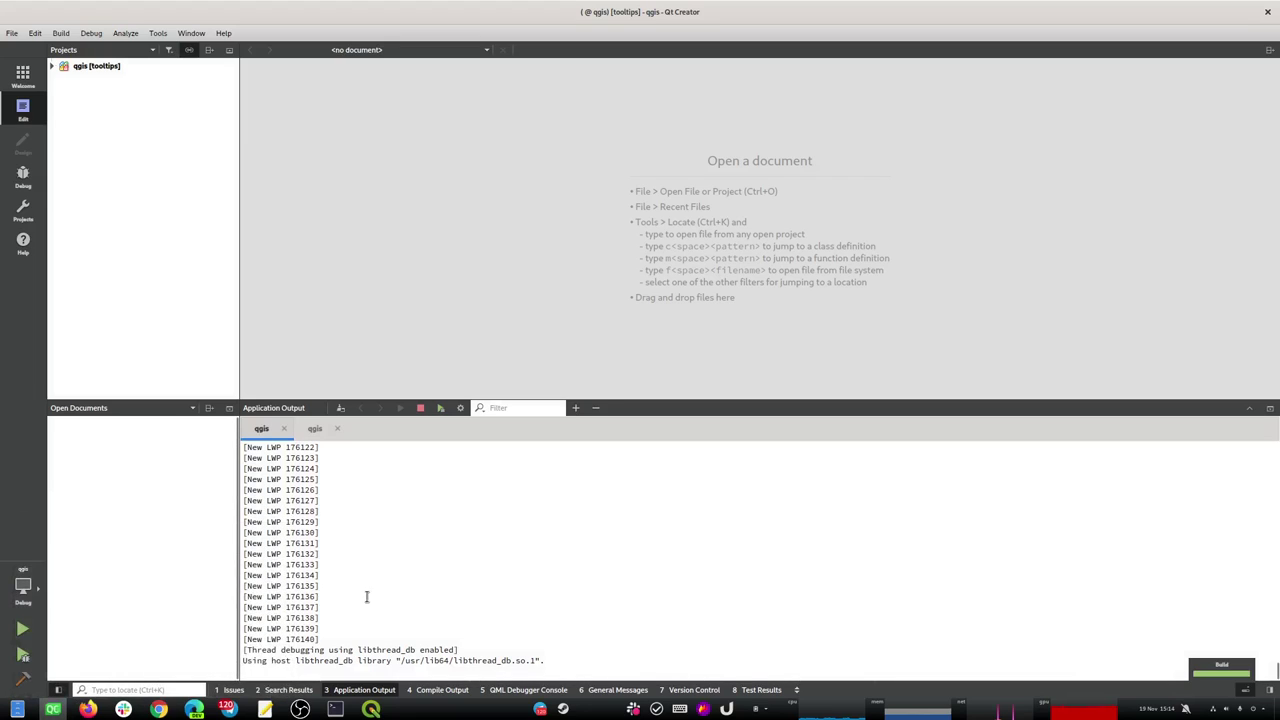
{"action": "left_click", "coordinate": [377, 690]}
{"action": "key", "text": "alt+Tab"}
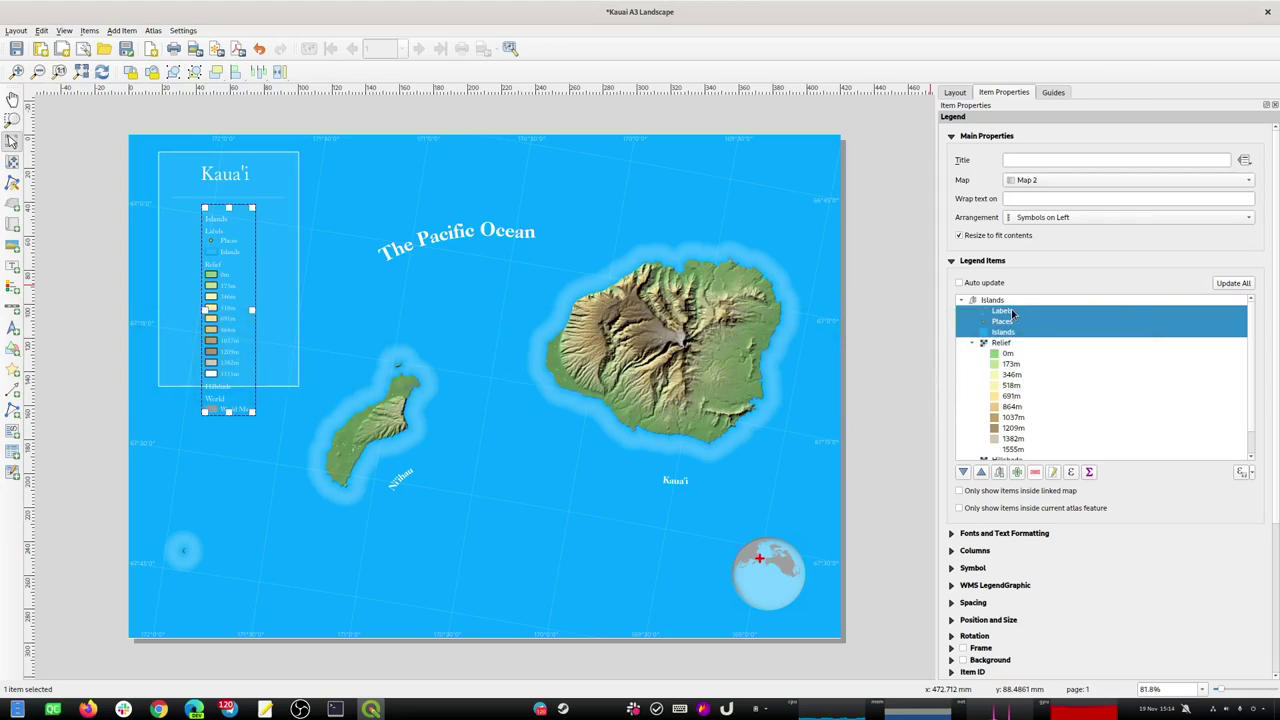
{"action": "key", "text": "alt+Tab"}
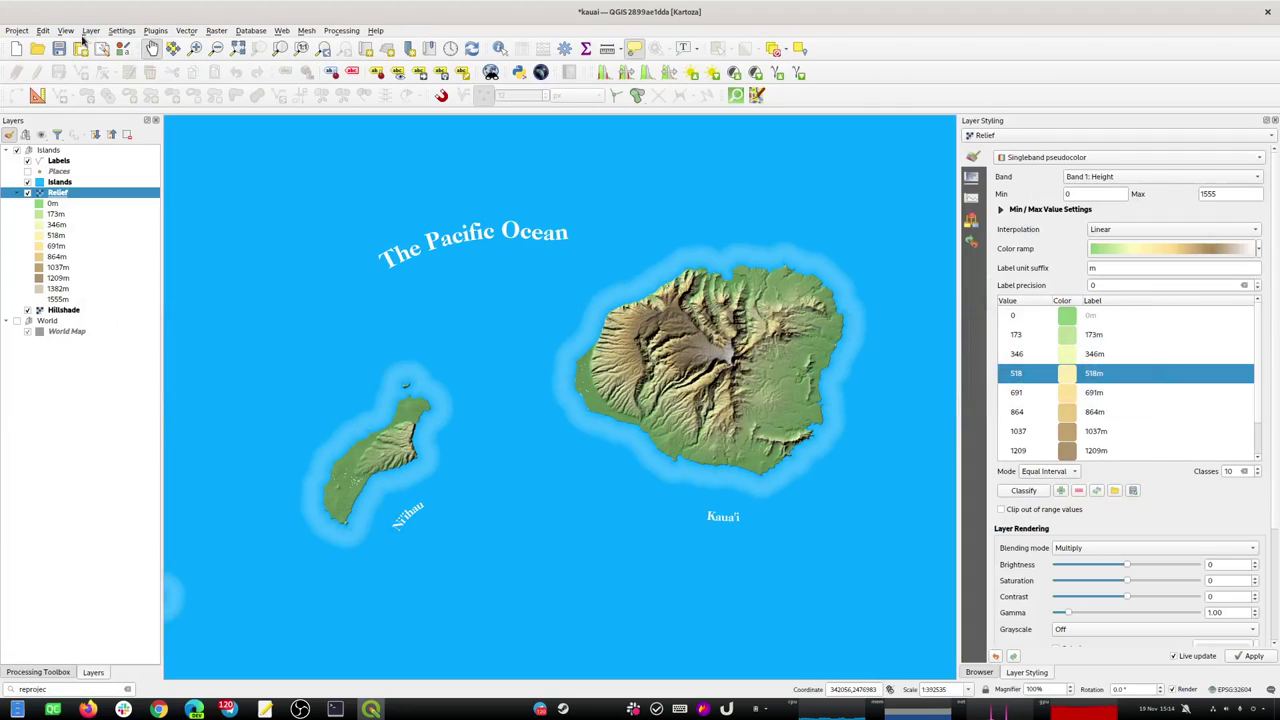
{"action": "key", "text": "alt+Tab"}
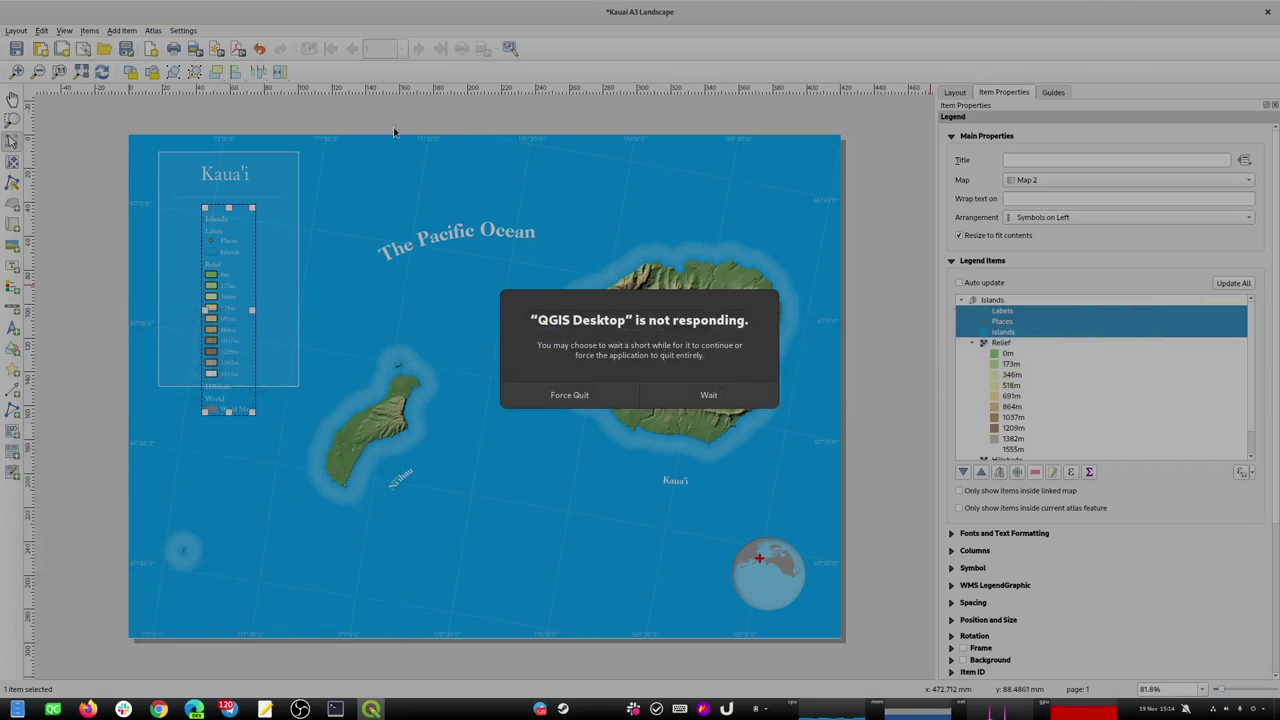
{"action": "left_click", "coordinate": [695, 392]}
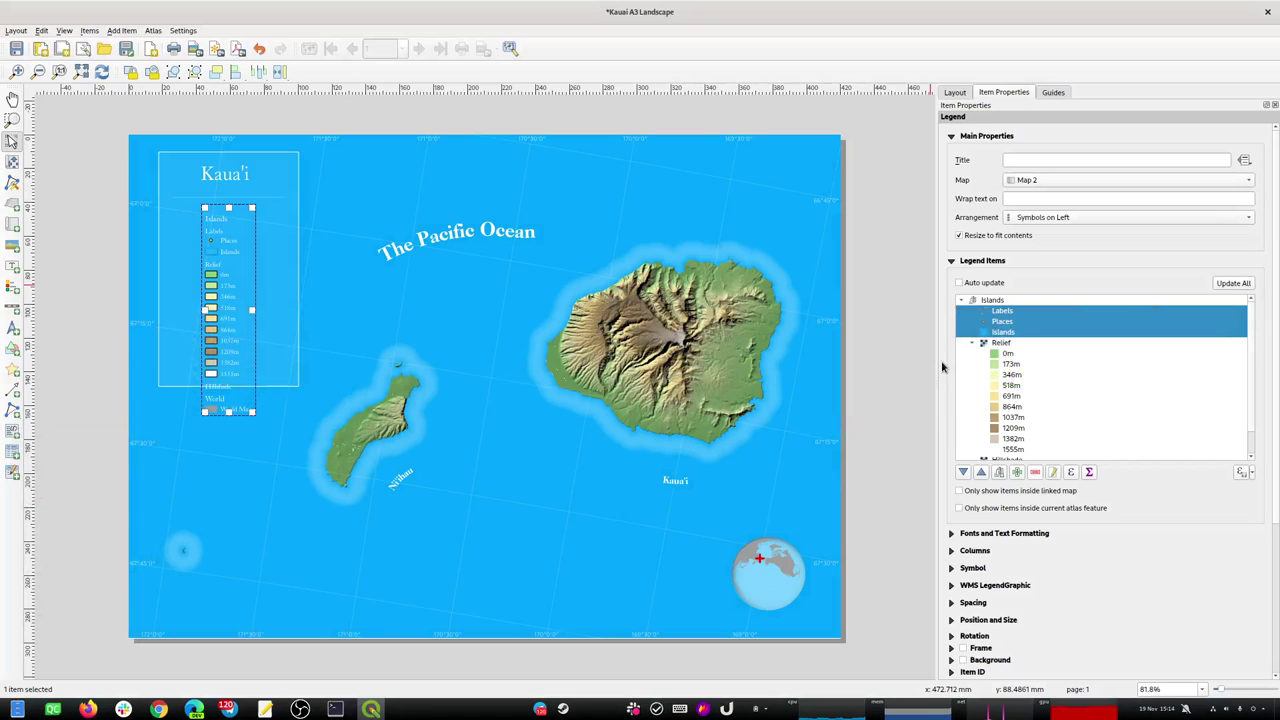
{"action": "key", "text": "alt+Tab"}
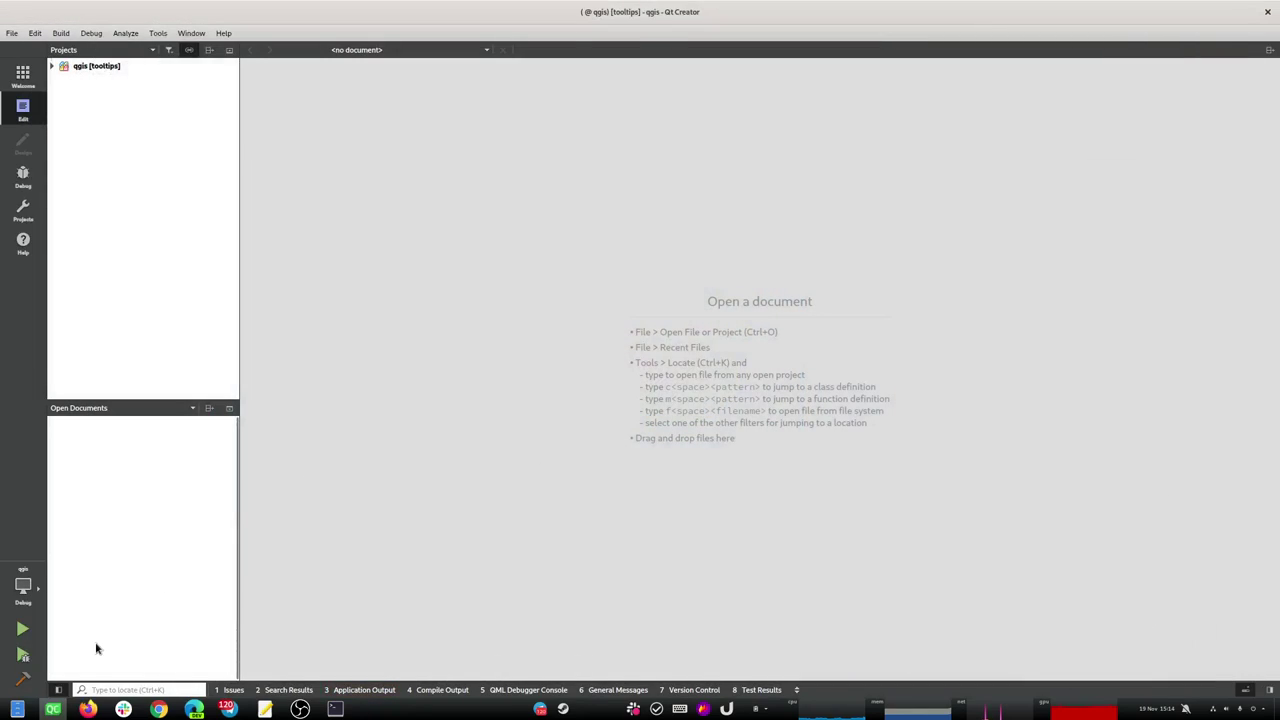
{"action": "left_click", "coordinate": [22, 628]}
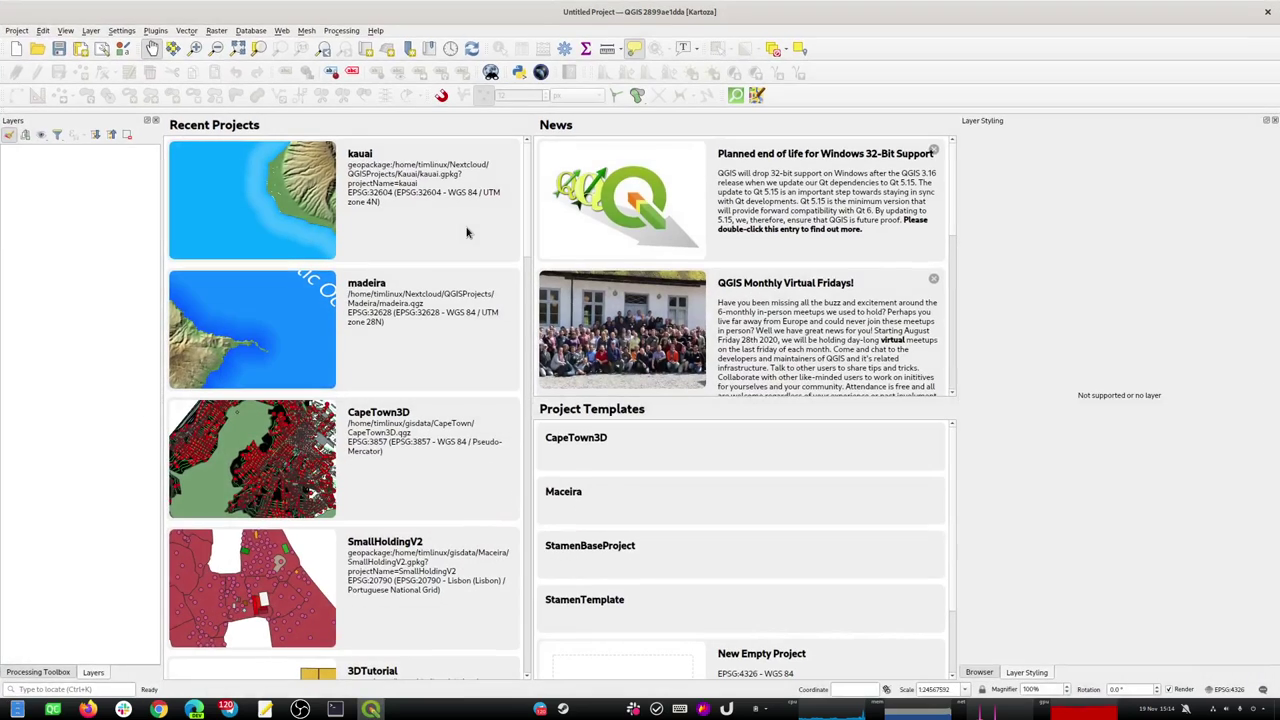
Reopen the kauai project in QGIS and show its Kauai A3 Landscape layout.
{"action": "left_click", "coordinate": [279, 213]}
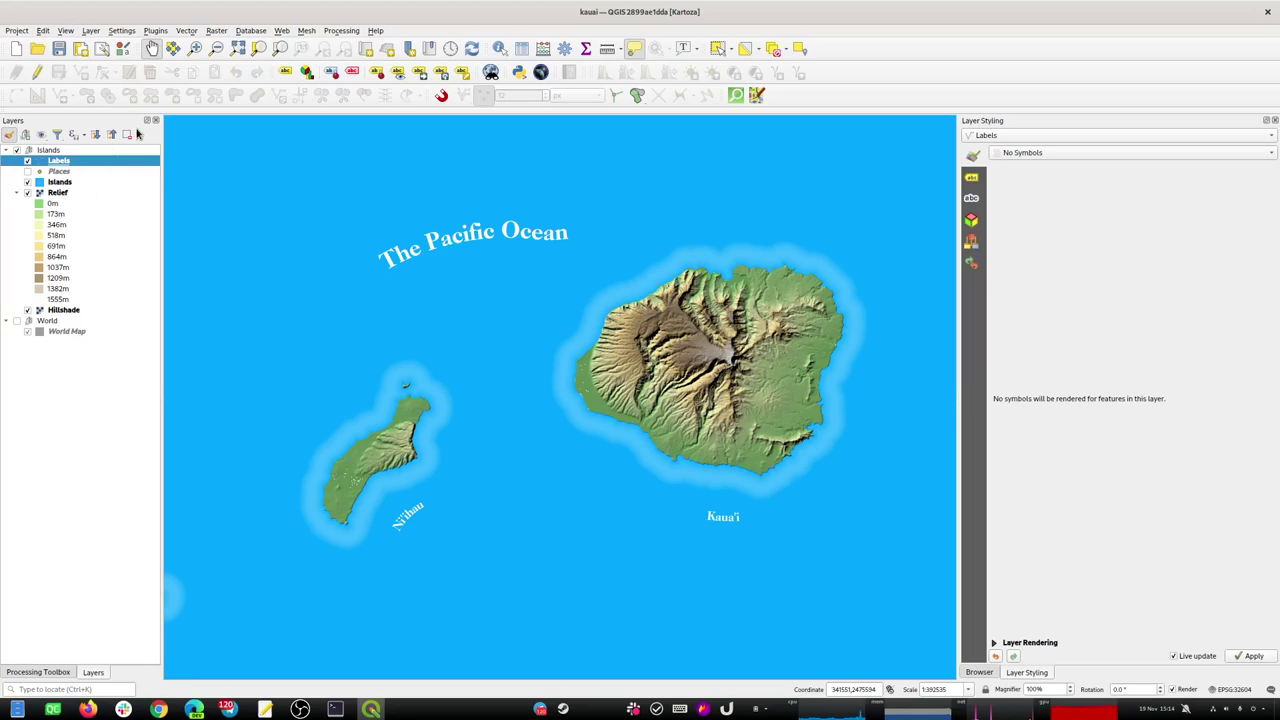
{"action": "left_click", "coordinate": [102, 50]}
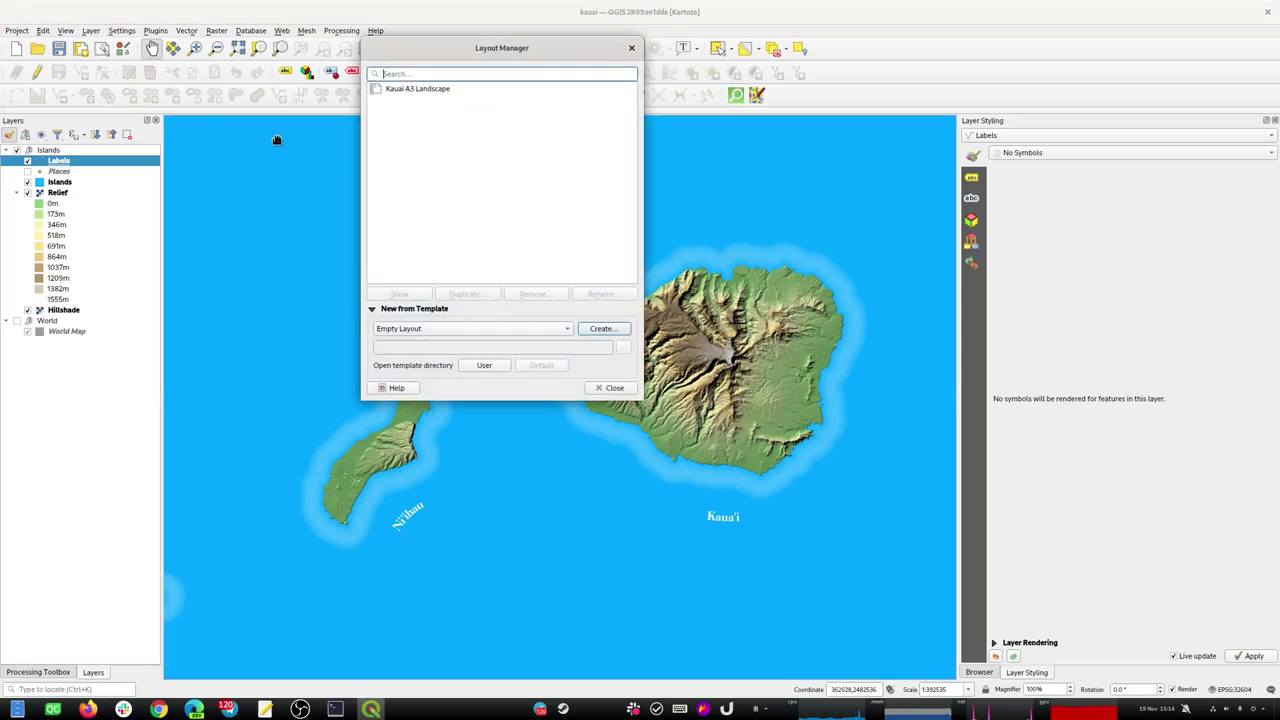
{"action": "left_click", "coordinate": [398, 91]}
{"action": "left_click", "coordinate": [399, 294]}
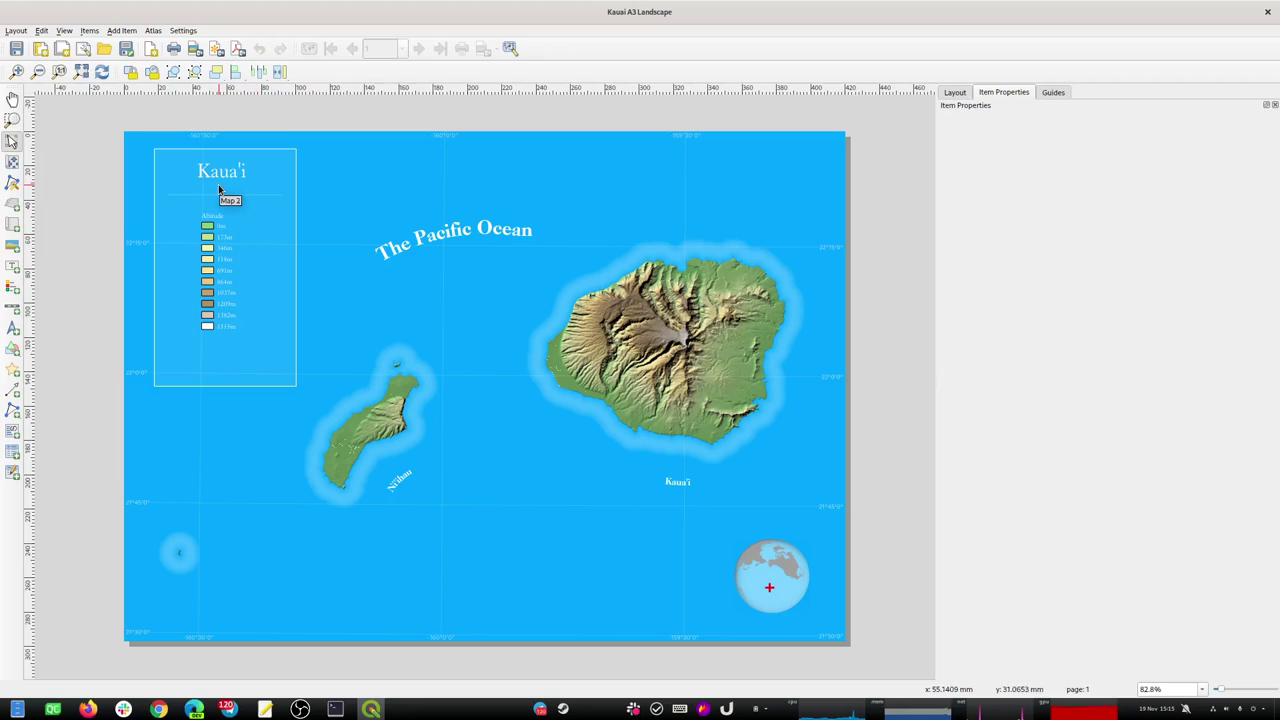
Enable a custom symbol for the 0m entry of the Altitude legend.
{"action": "left_click", "coordinate": [221, 245]}
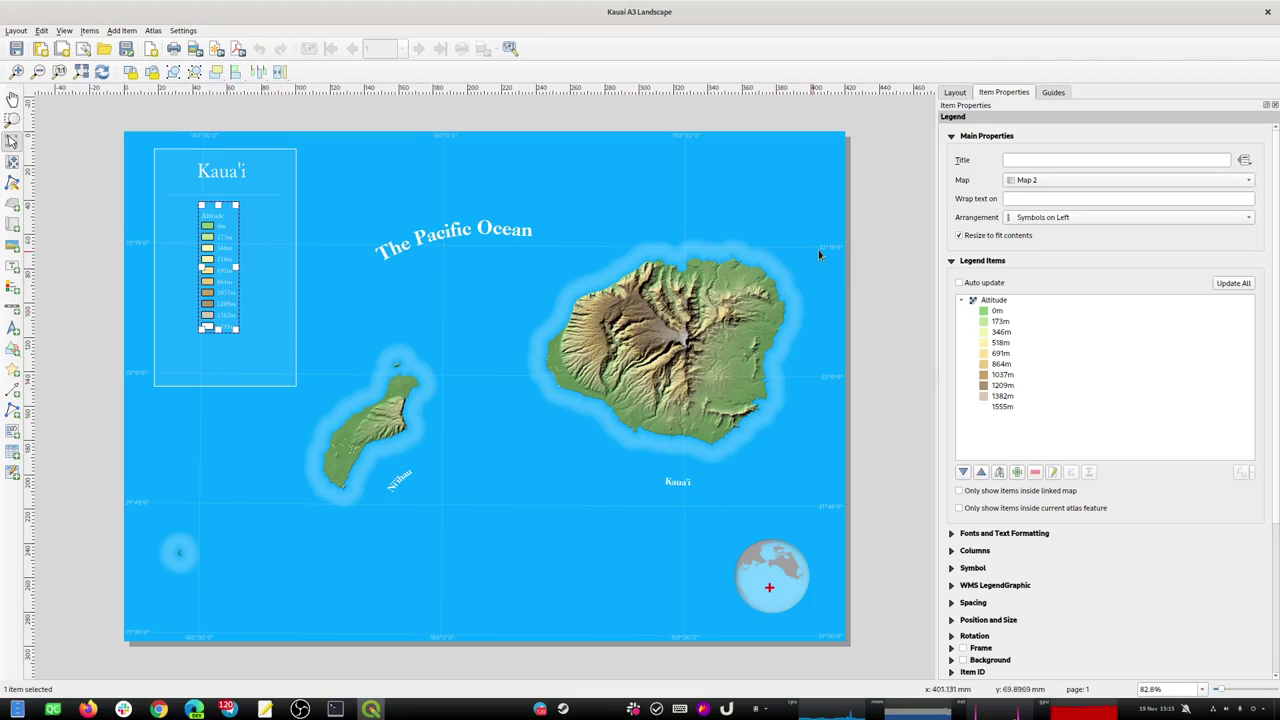
{"action": "left_click", "coordinate": [894, 275]}
{"action": "left_click", "coordinate": [231, 235]}
{"action": "left_click", "coordinate": [993, 312]}
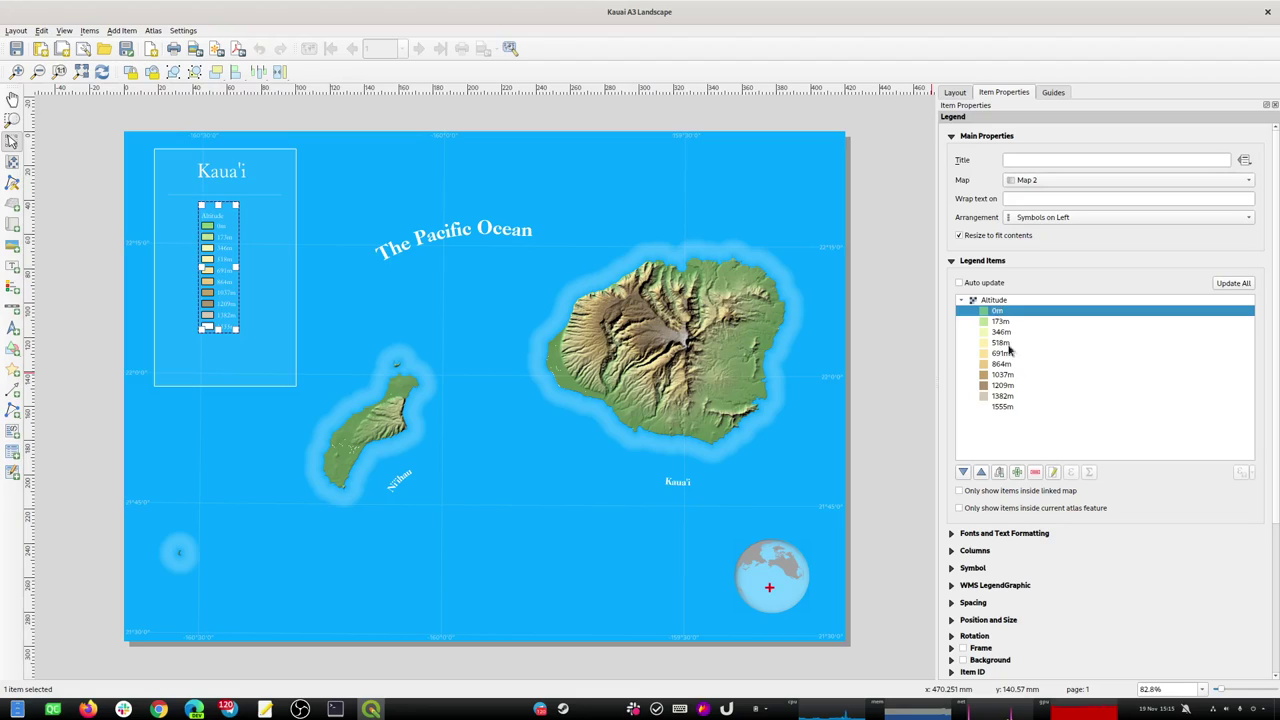
{"action": "left_click", "coordinate": [1052, 474]}
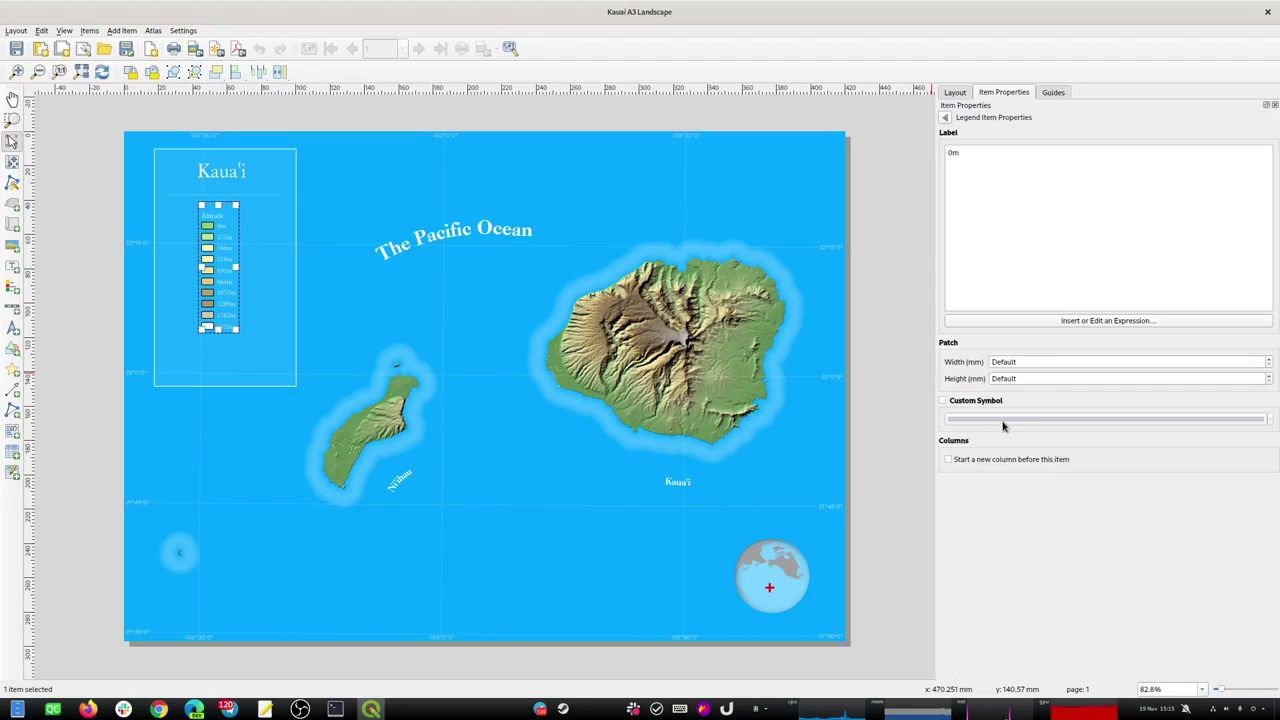
{"action": "left_click", "coordinate": [942, 401]}
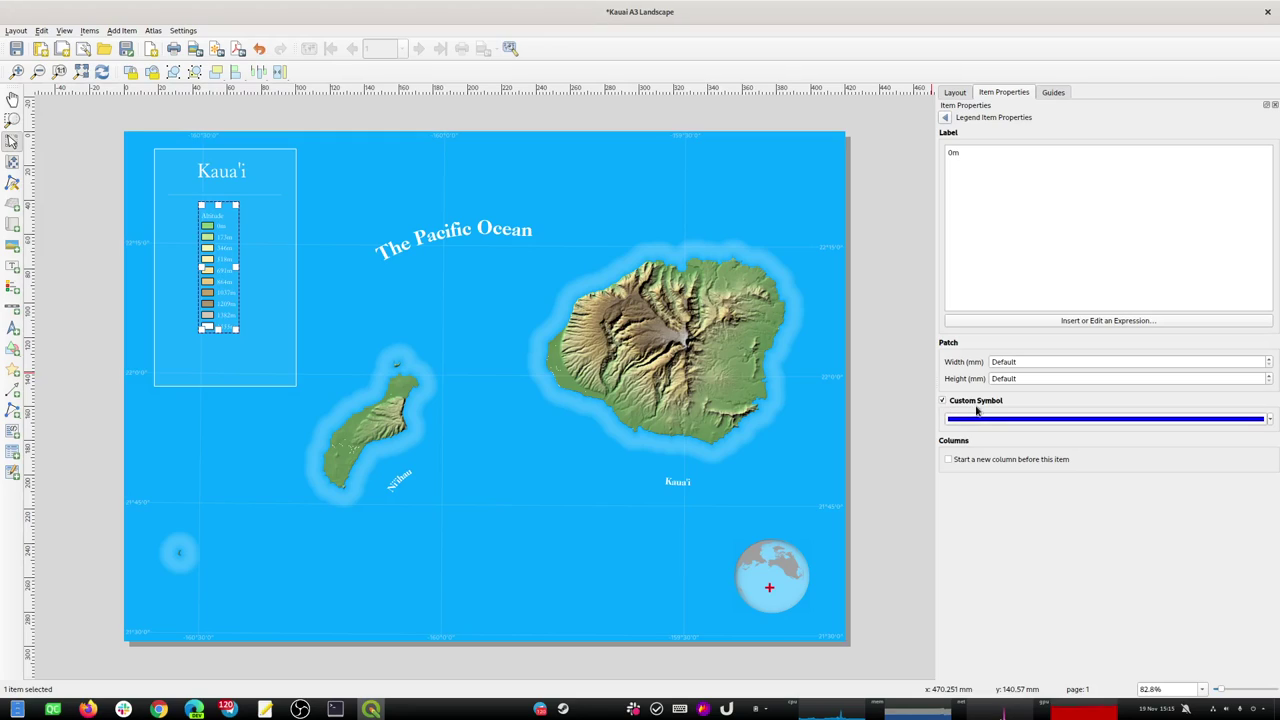
Set the stroke style of the 0m entry's Simple Fill to No Pen and return to the legend's main properties.
{"action": "left_click", "coordinate": [983, 419]}
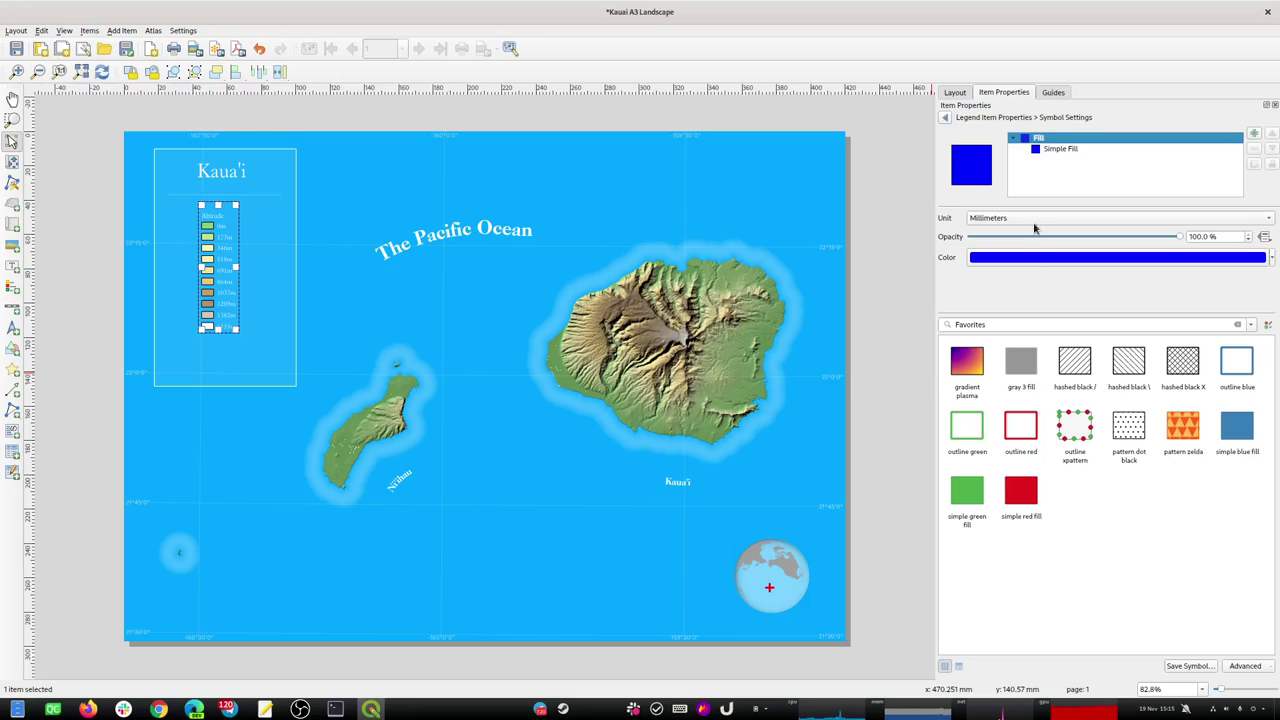
{"action": "left_click", "coordinate": [1048, 150]}
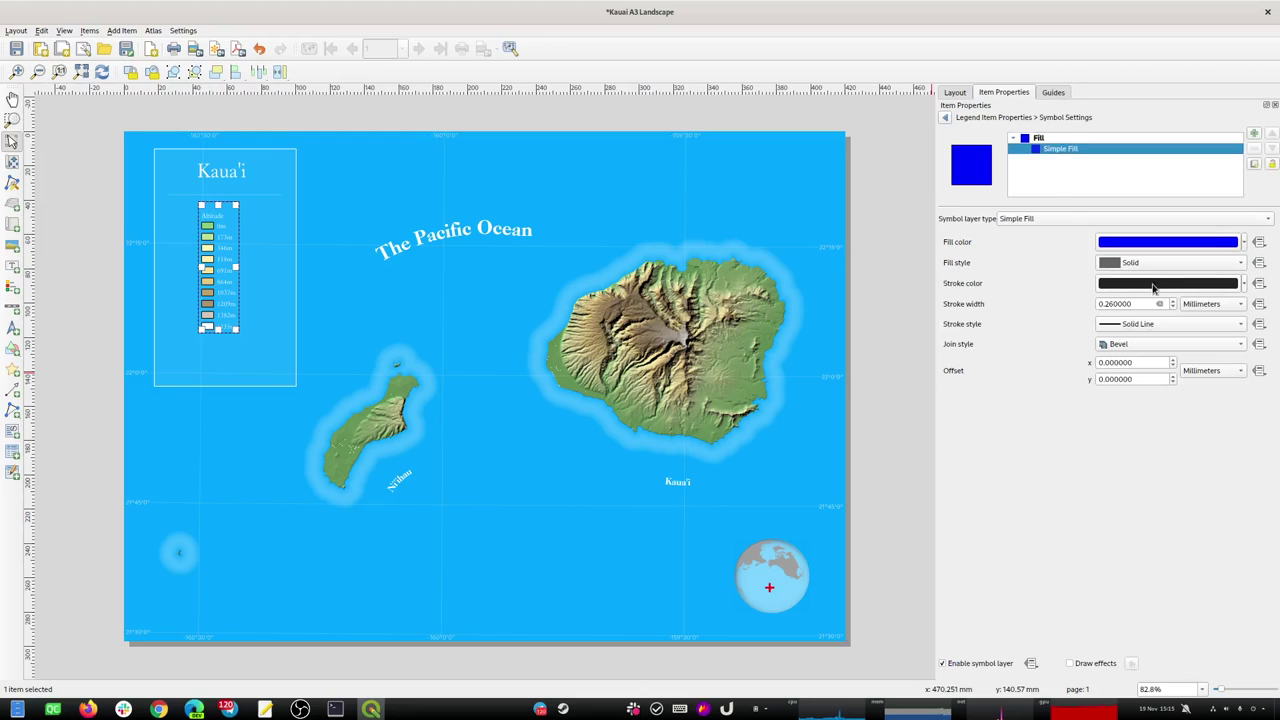
{"action": "left_click", "coordinate": [1140, 325]}
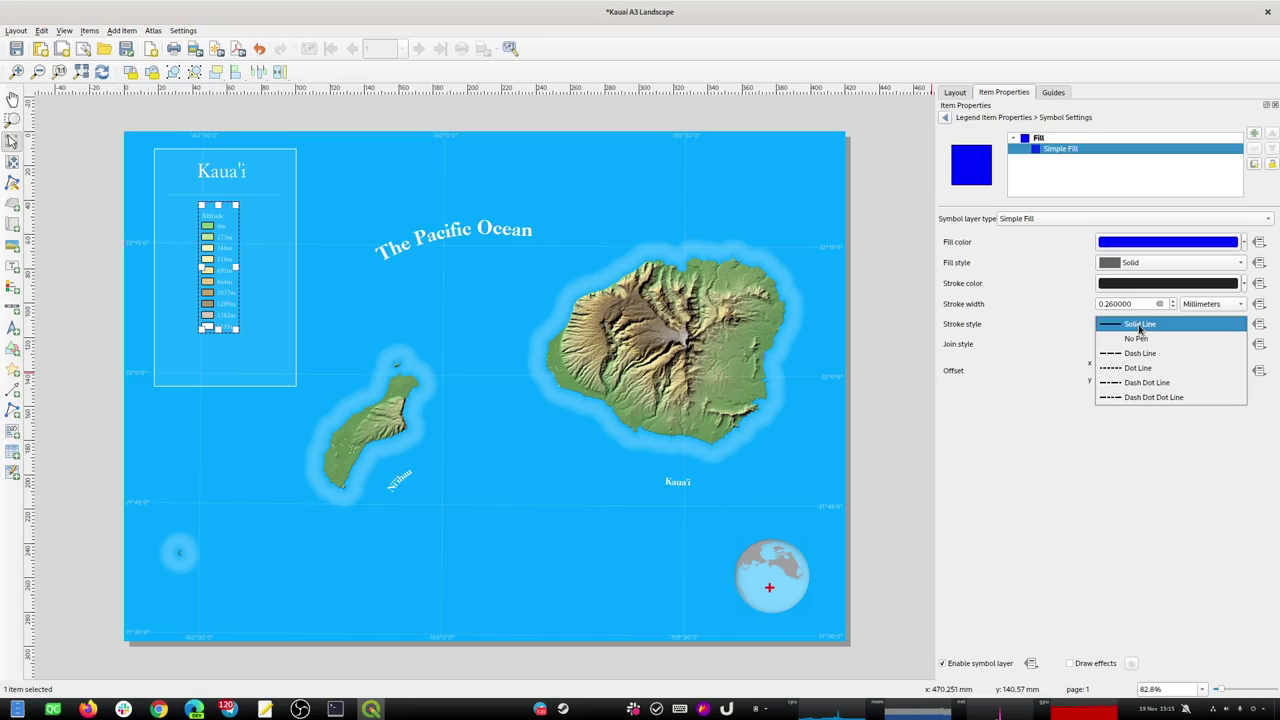
{"action": "left_click", "coordinate": [1140, 339]}
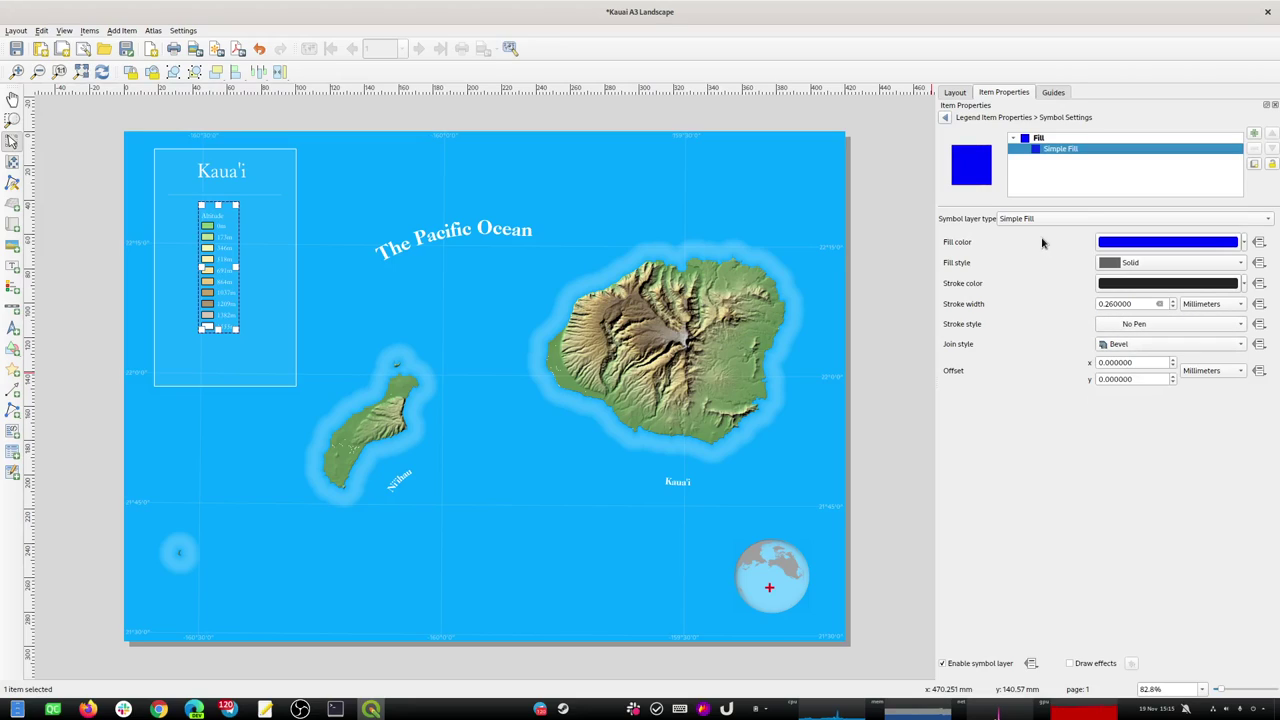
{"action": "left_click", "coordinate": [945, 117]}
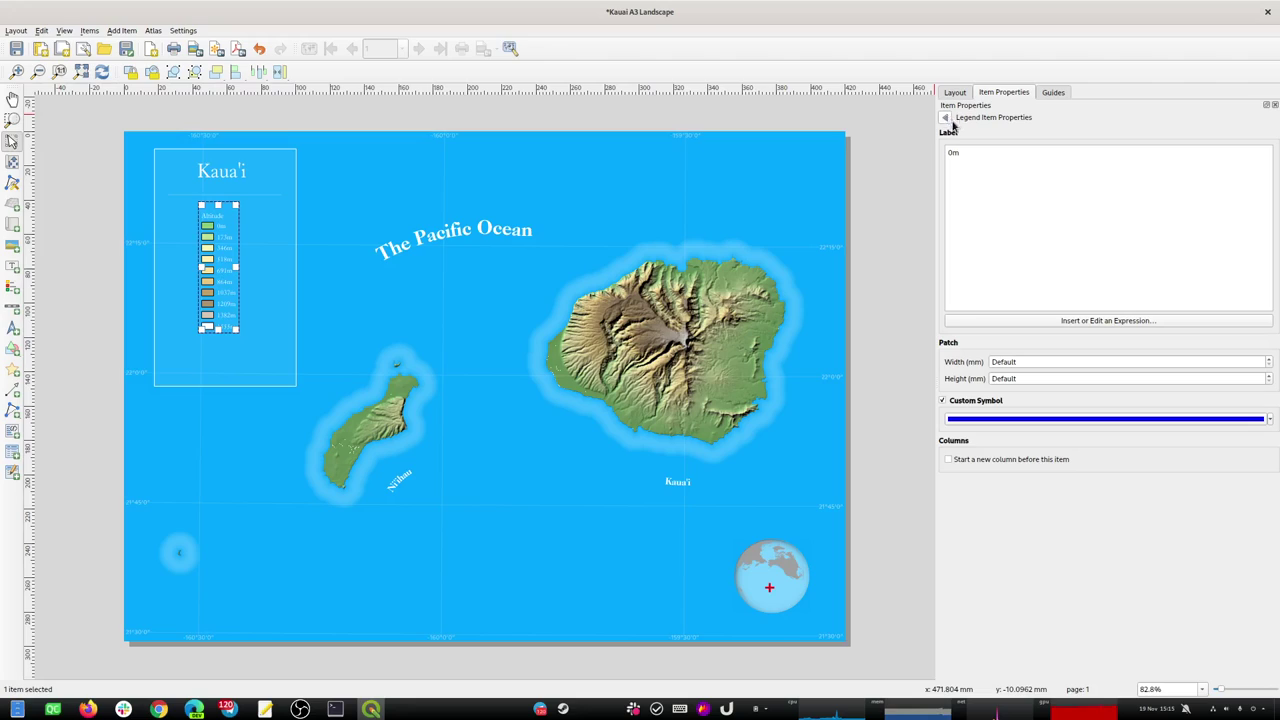
{"action": "left_click", "coordinate": [945, 117]}
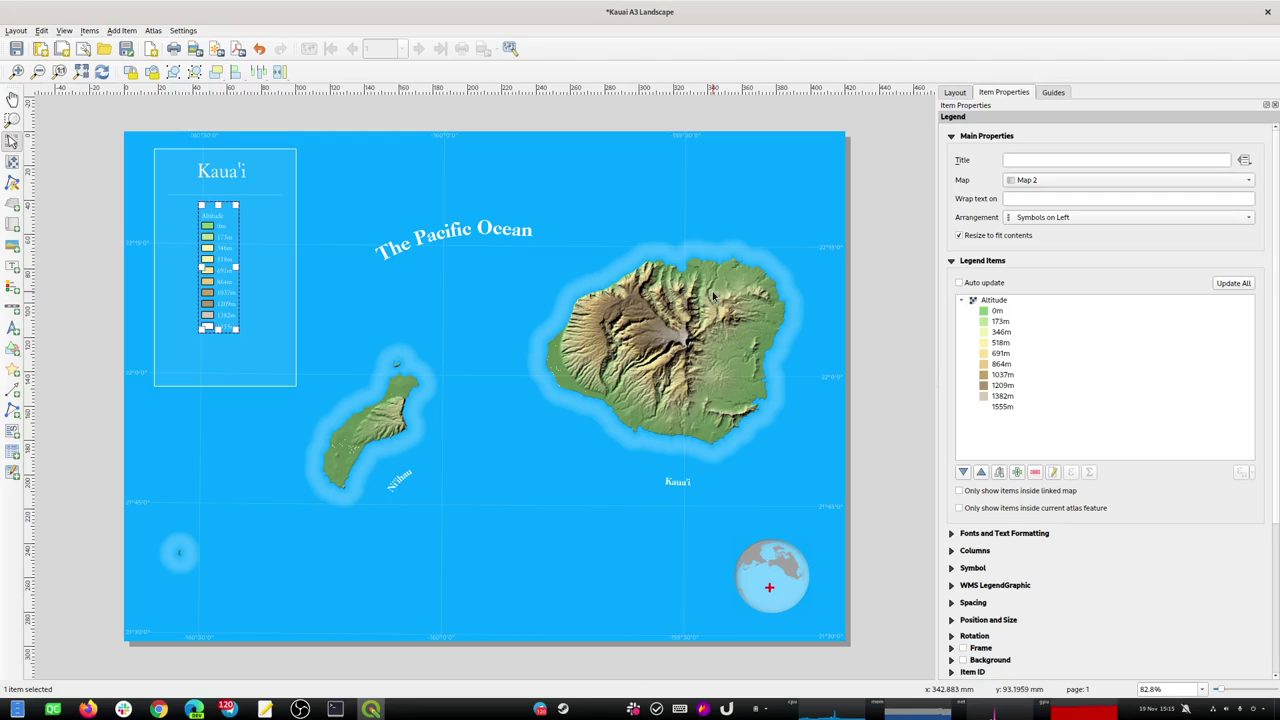
{"action": "left_click", "coordinate": [517, 264]}
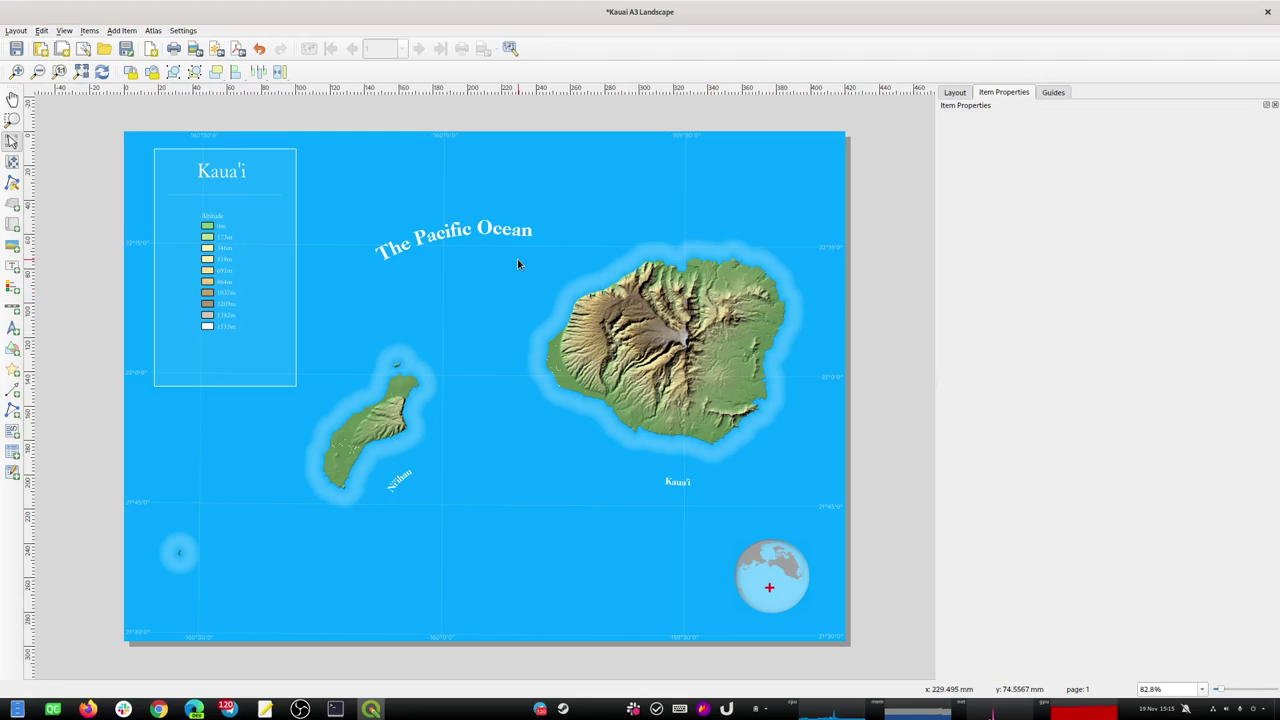
{"action": "left_click", "coordinate": [206, 232]}
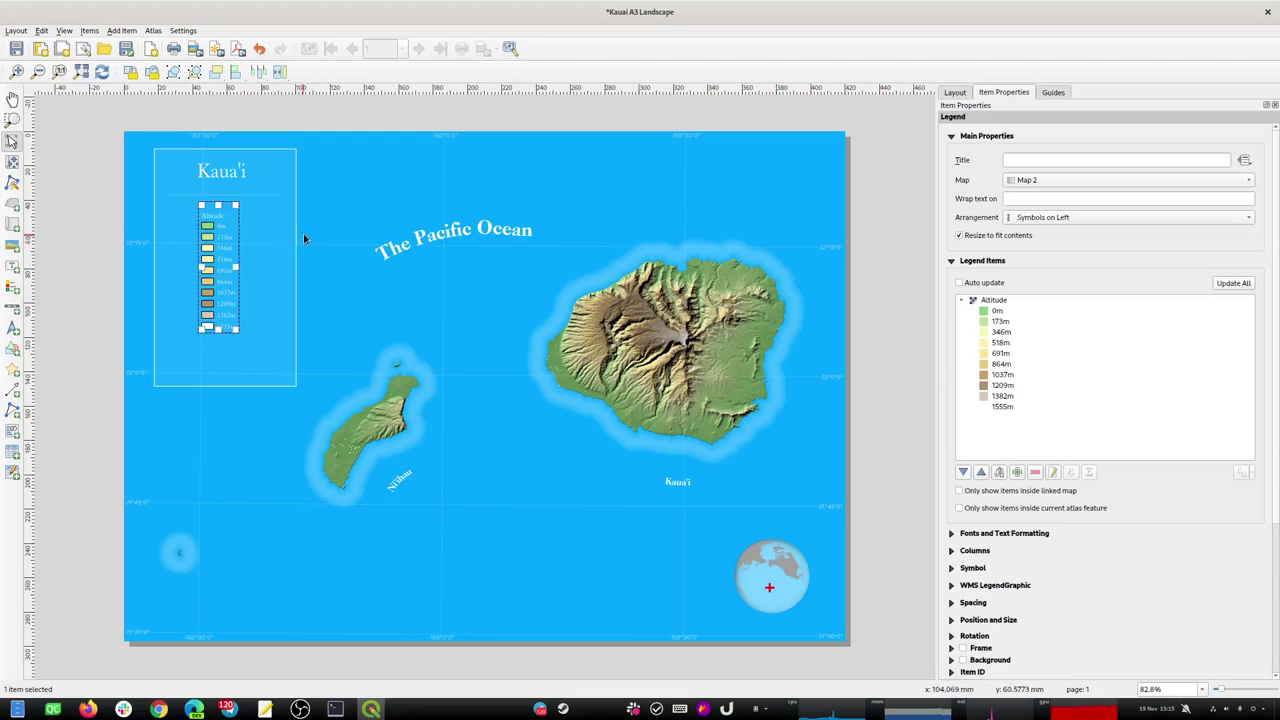
{"action": "left_click", "coordinate": [318, 110]}
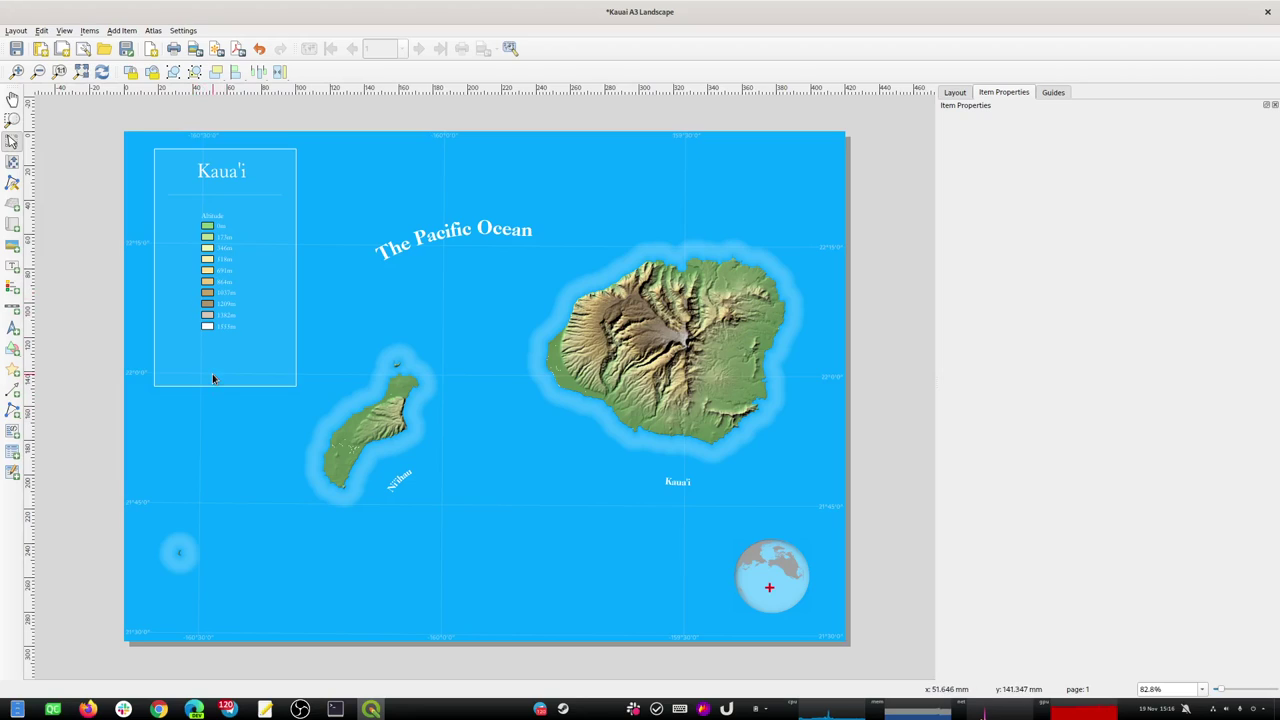
Place a copy of the title's divider line below the Altitude legend, moving the info box rectangle aside and back for access.
{"action": "left_click", "coordinate": [204, 193]}
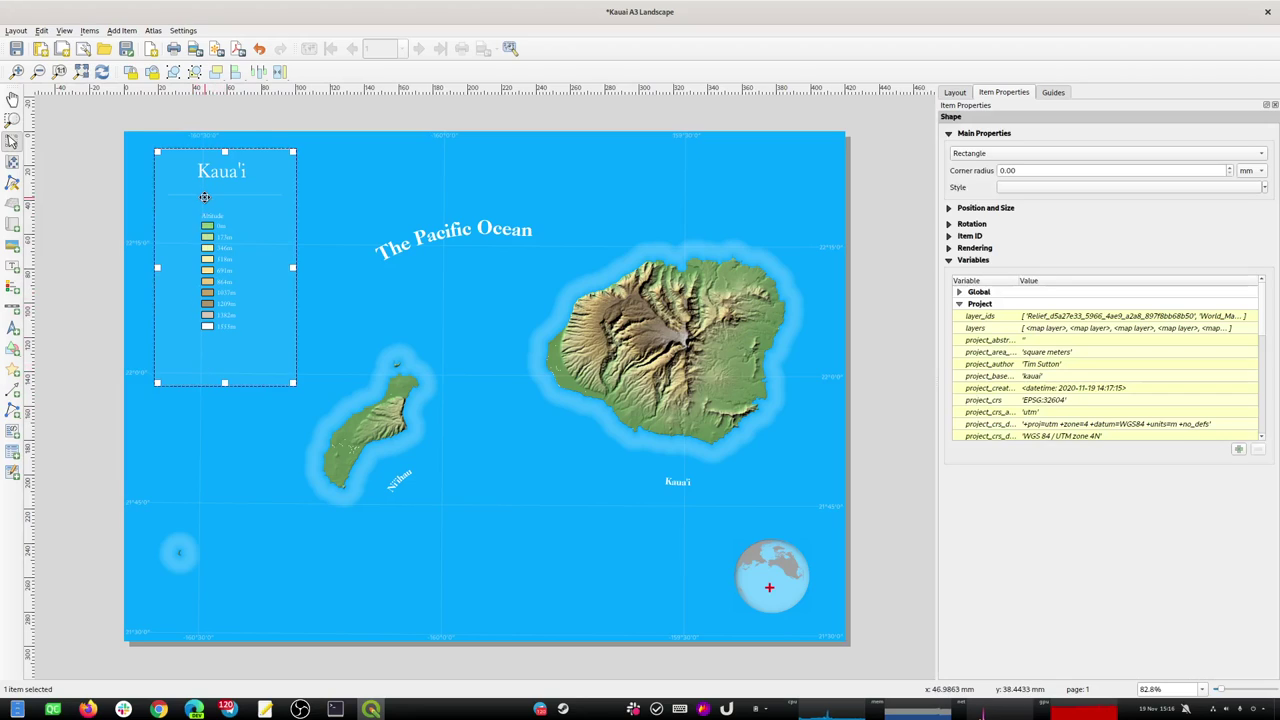
{"action": "left_click_drag", "start_coordinate": [204, 196], "coordinate": [262, 192]}
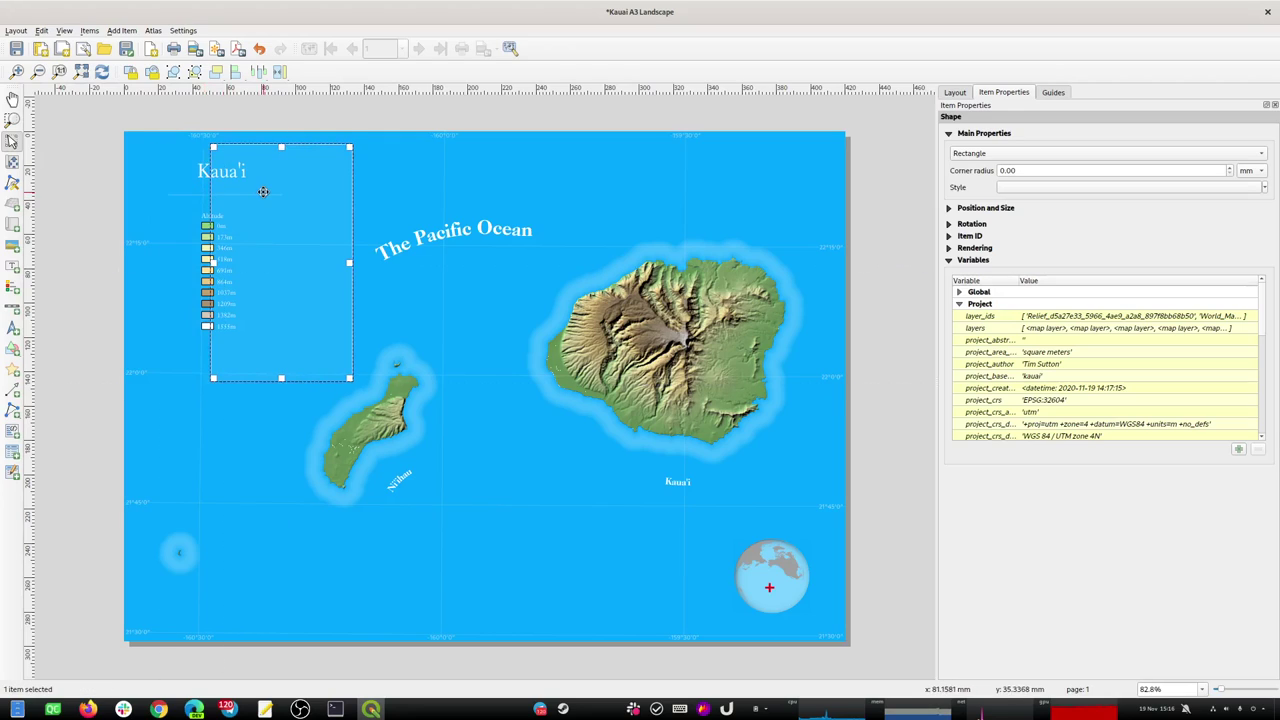
{"action": "left_click", "coordinate": [193, 193]}
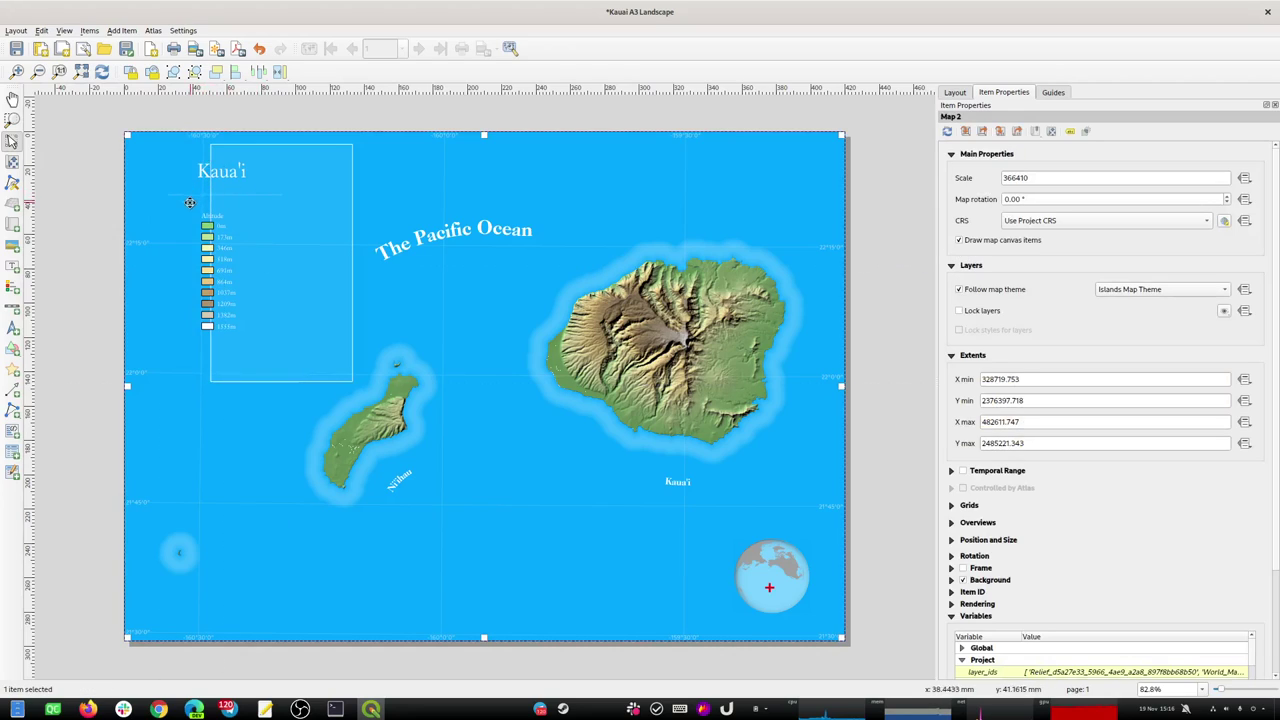
{"action": "left_click", "coordinate": [184, 194]}
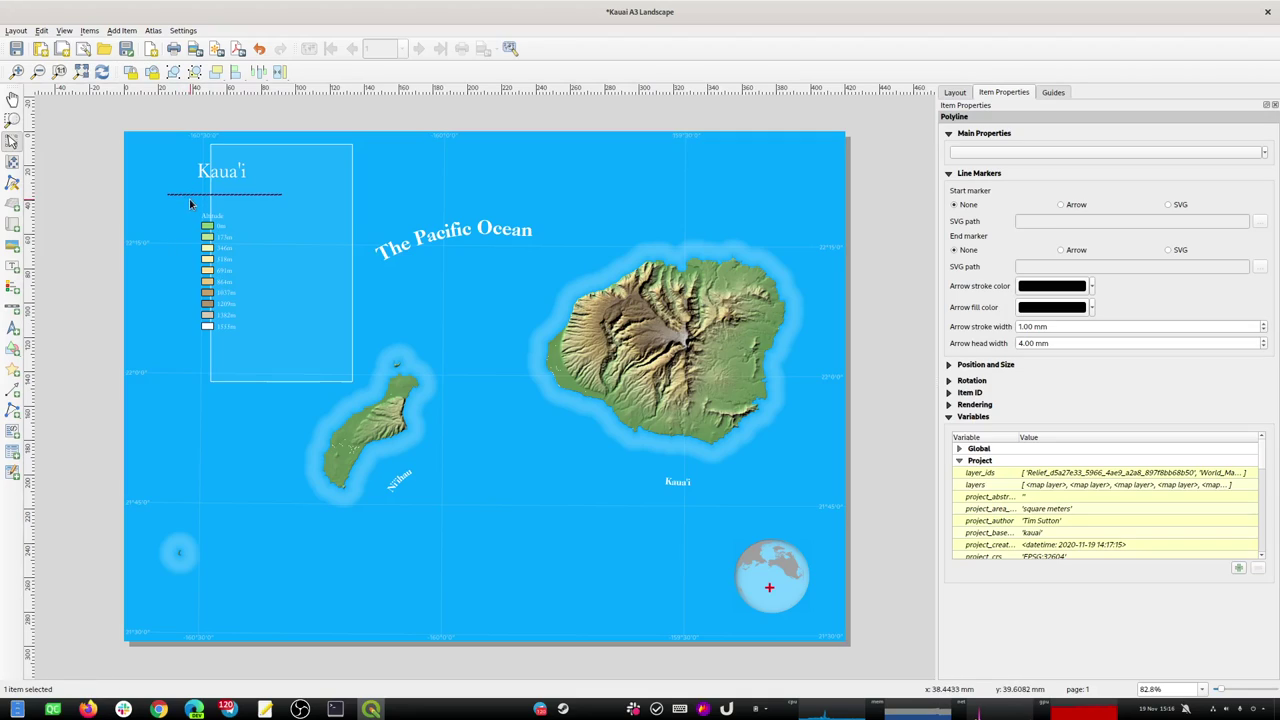
{"action": "left_click_drag", "start_coordinate": [189, 206], "coordinate": [192, 209]}
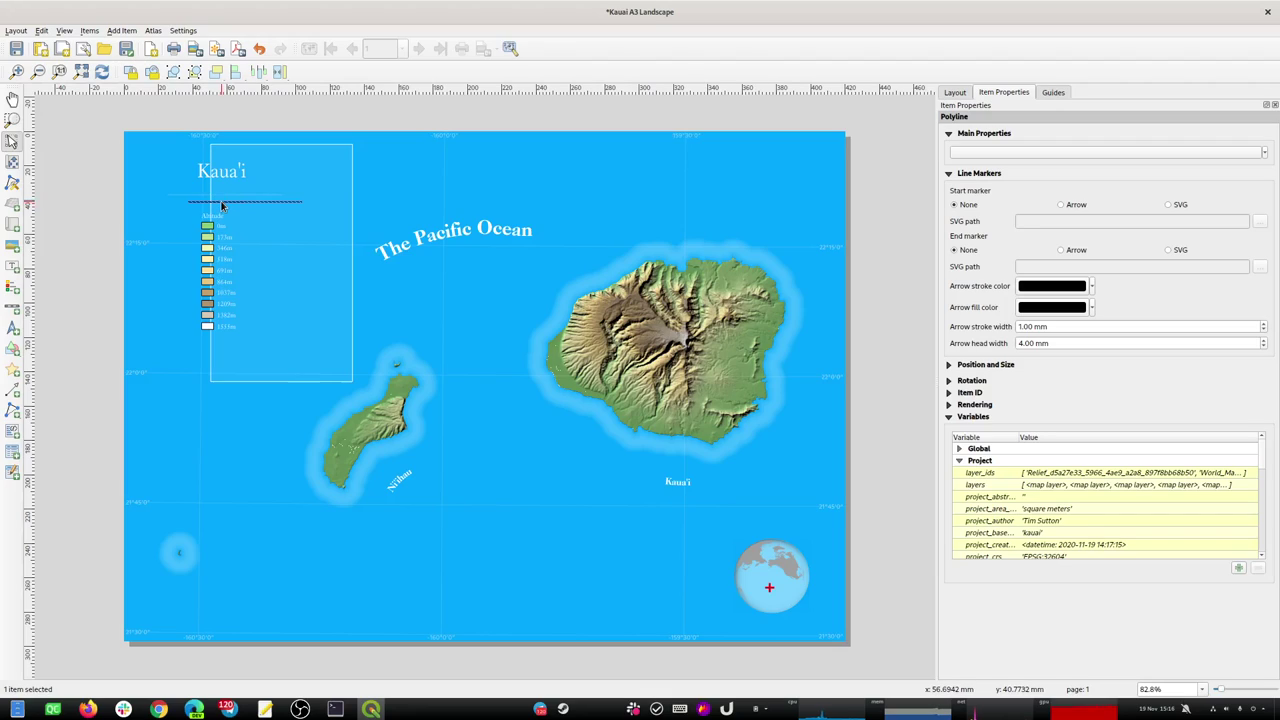
{"action": "left_click_drag", "start_coordinate": [200, 201], "coordinate": [181, 348]}
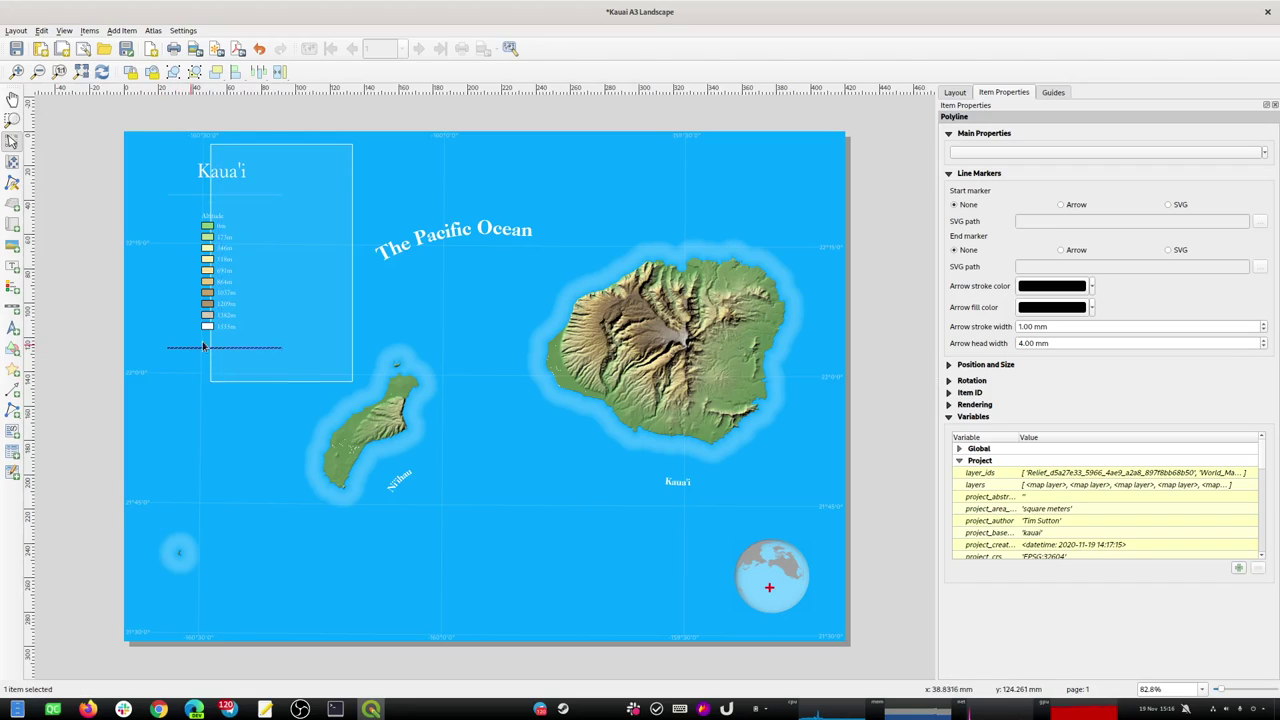
{"action": "left_click_drag", "start_coordinate": [314, 301], "coordinate": [258, 303]}
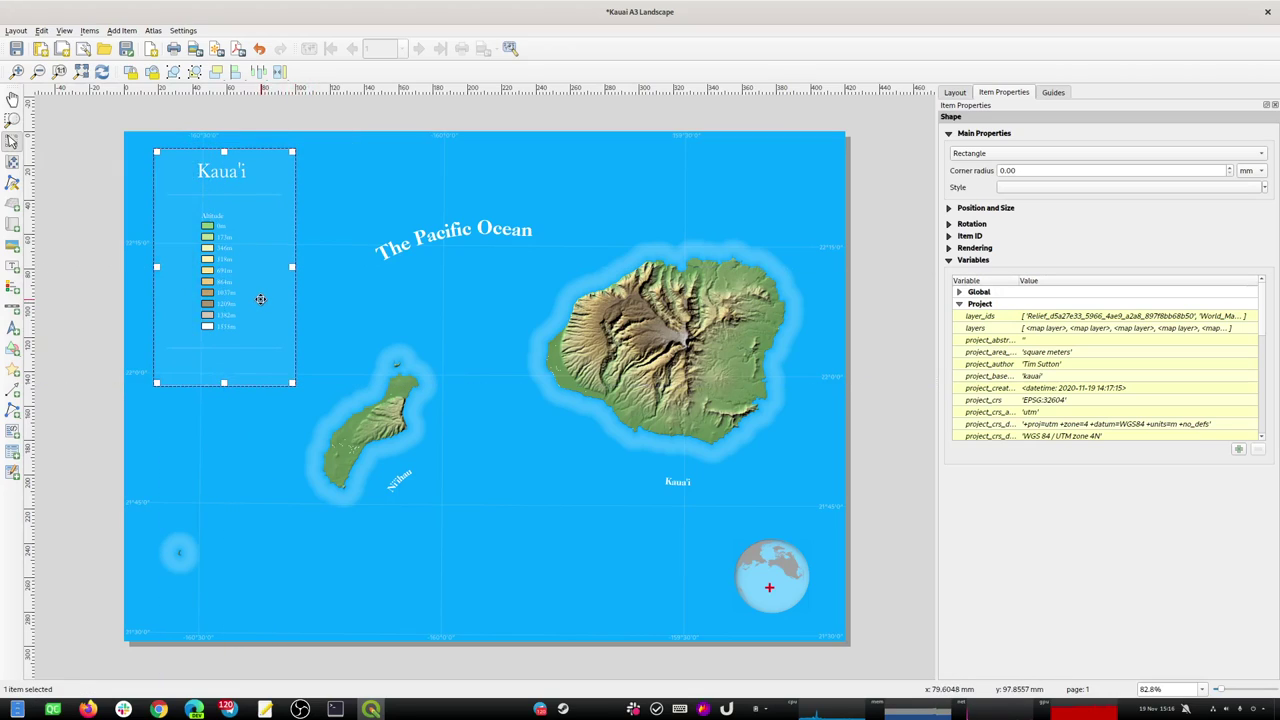
{"action": "left_click", "coordinate": [104, 367]}
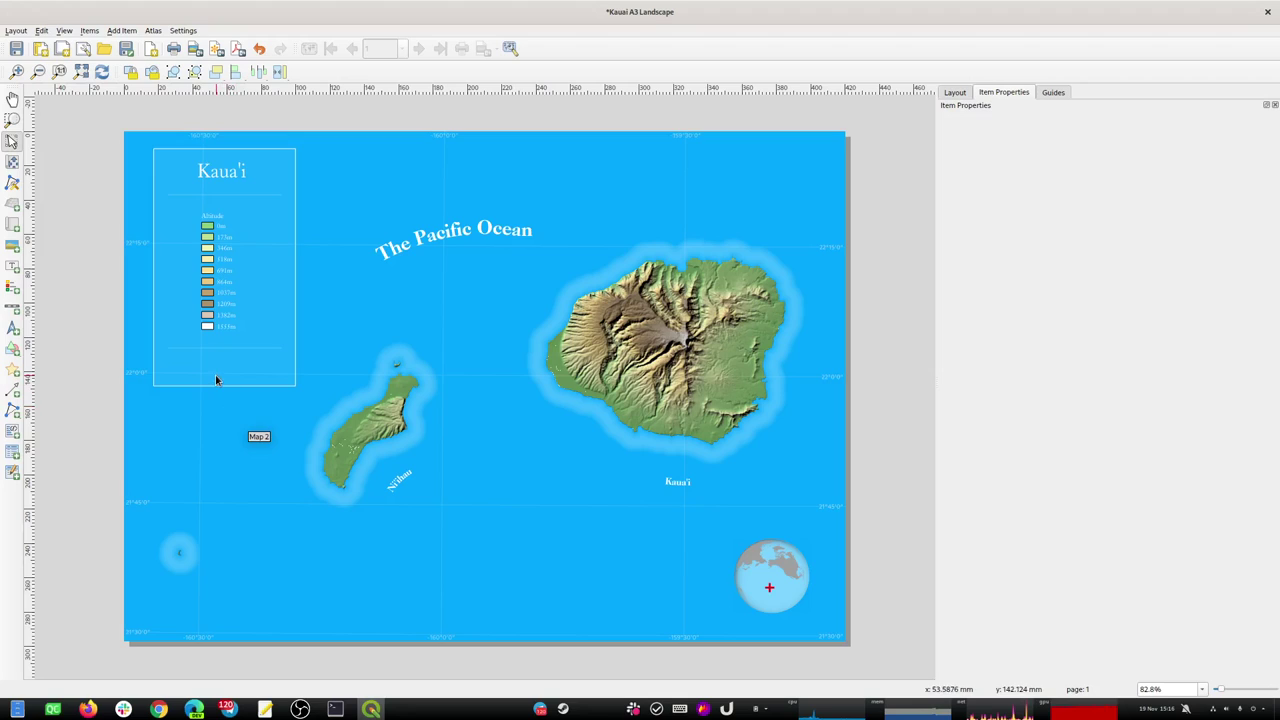
Switch to Firefox, examine the info box of the Coiba Island reference map on Flickr, and return to the QGIS layout.
{"action": "key", "text": "alt+Tab"}
{"action": "key", "text": "alt+Tab"}
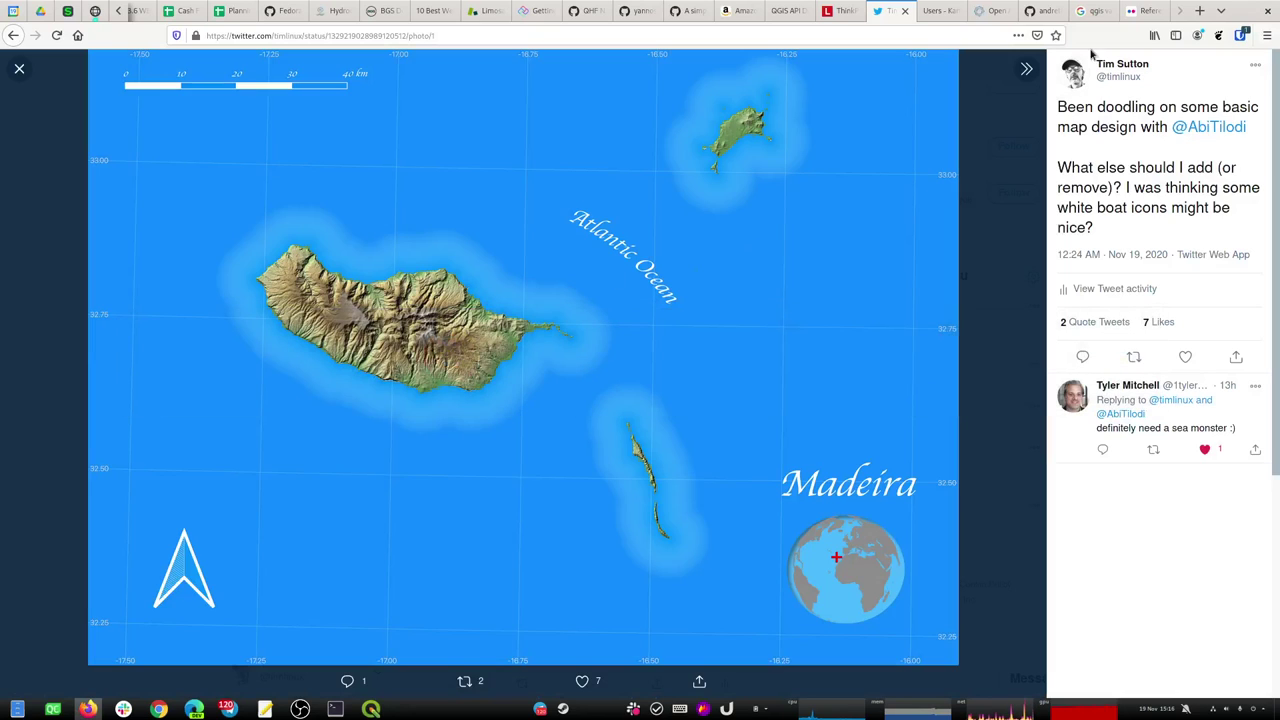
{"action": "left_click", "coordinate": [1150, 11]}
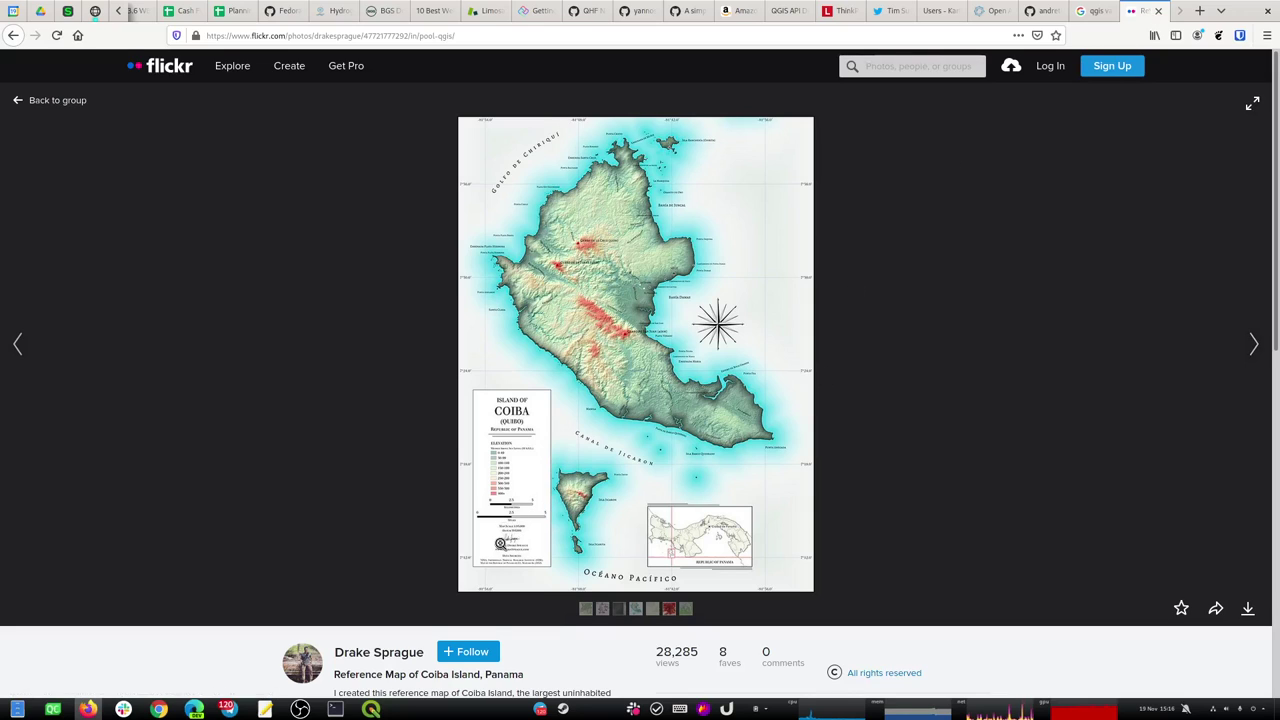
{"action": "left_click", "coordinate": [508, 541]}
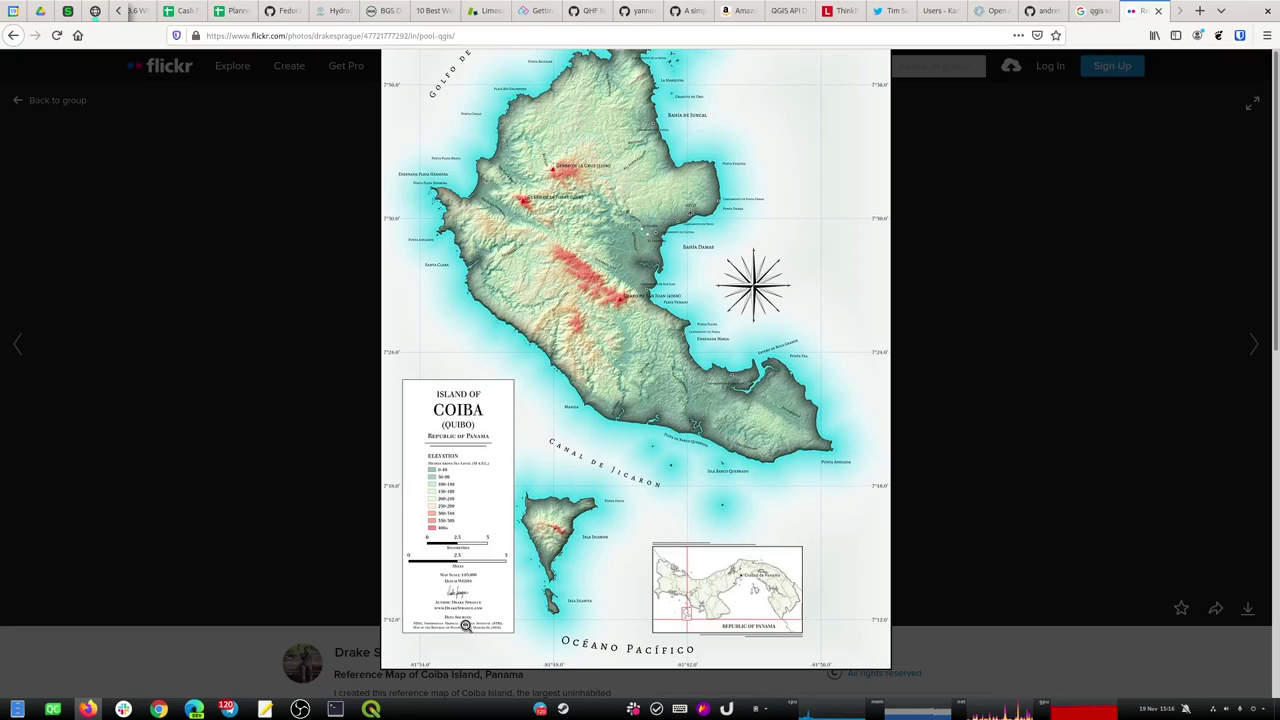
{"action": "key", "text": "alt+Tab"}
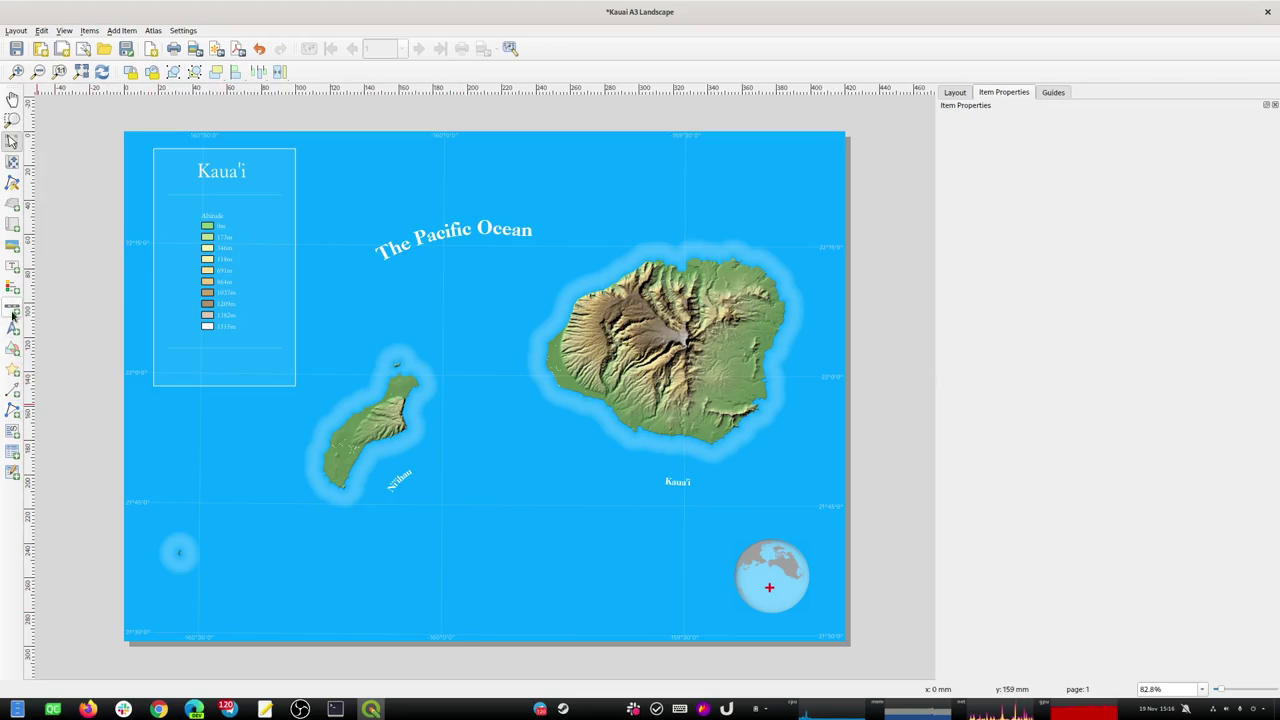
Add a label below the info box's lower divider reading "Map By:" with the author's name, and "19 November 2020" on a second line.
{"action": "left_click", "coordinate": [12, 266]}
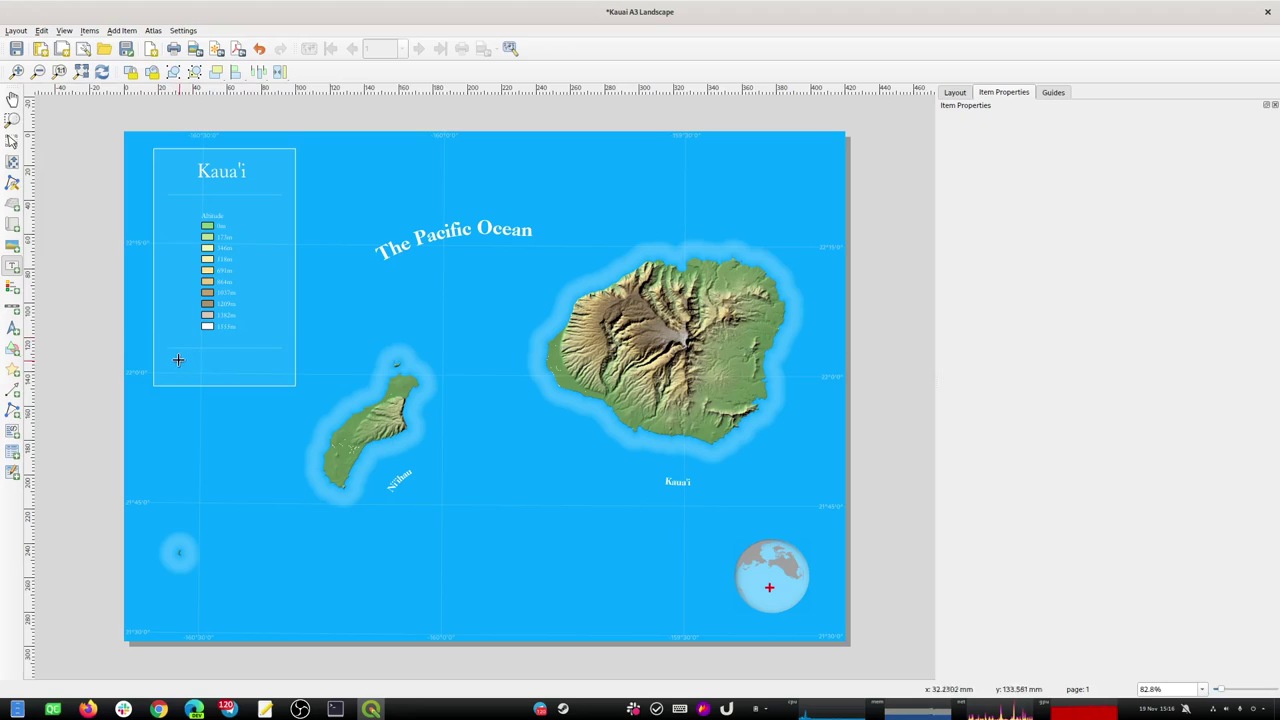
{"action": "left_click_drag", "start_coordinate": [167, 355], "coordinate": [280, 375]}
{"action": "left_click", "coordinate": [1055, 175]}
{"action": "key", "text": "ctrl+a"}
{"action": "type", "text": "Map By: "}
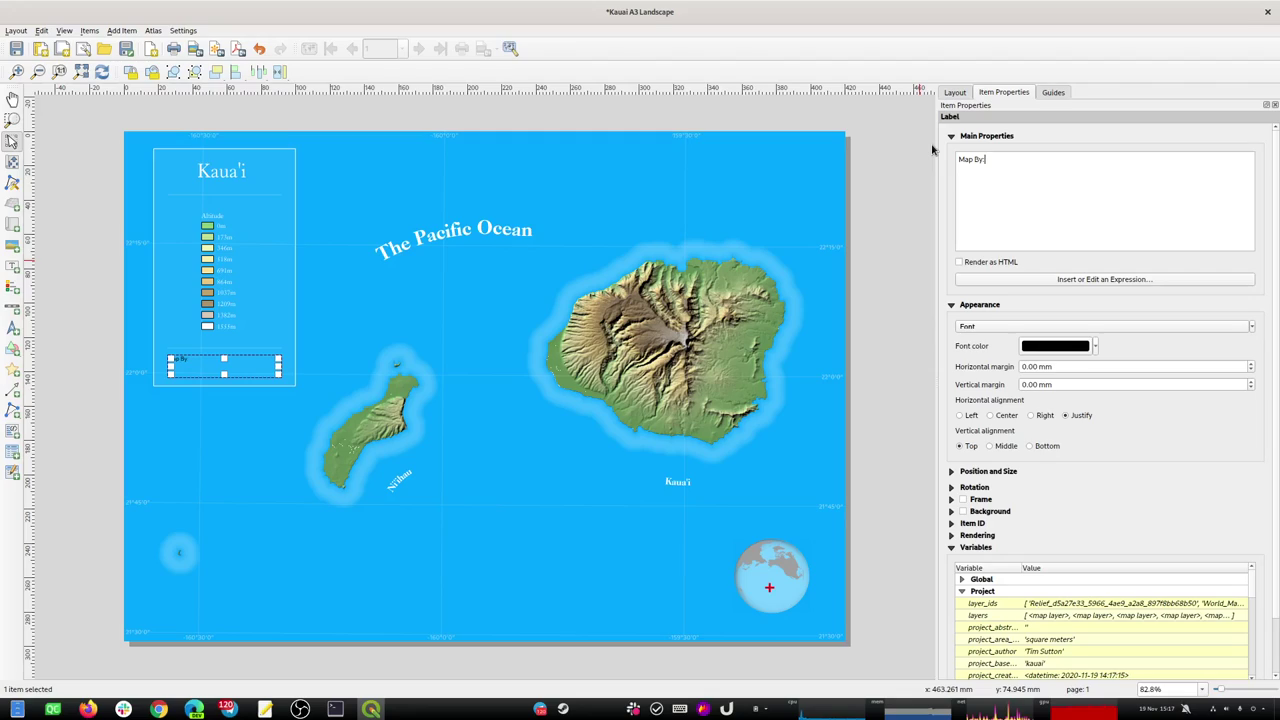
{"action": "type", "text": "Tim Sutton"}
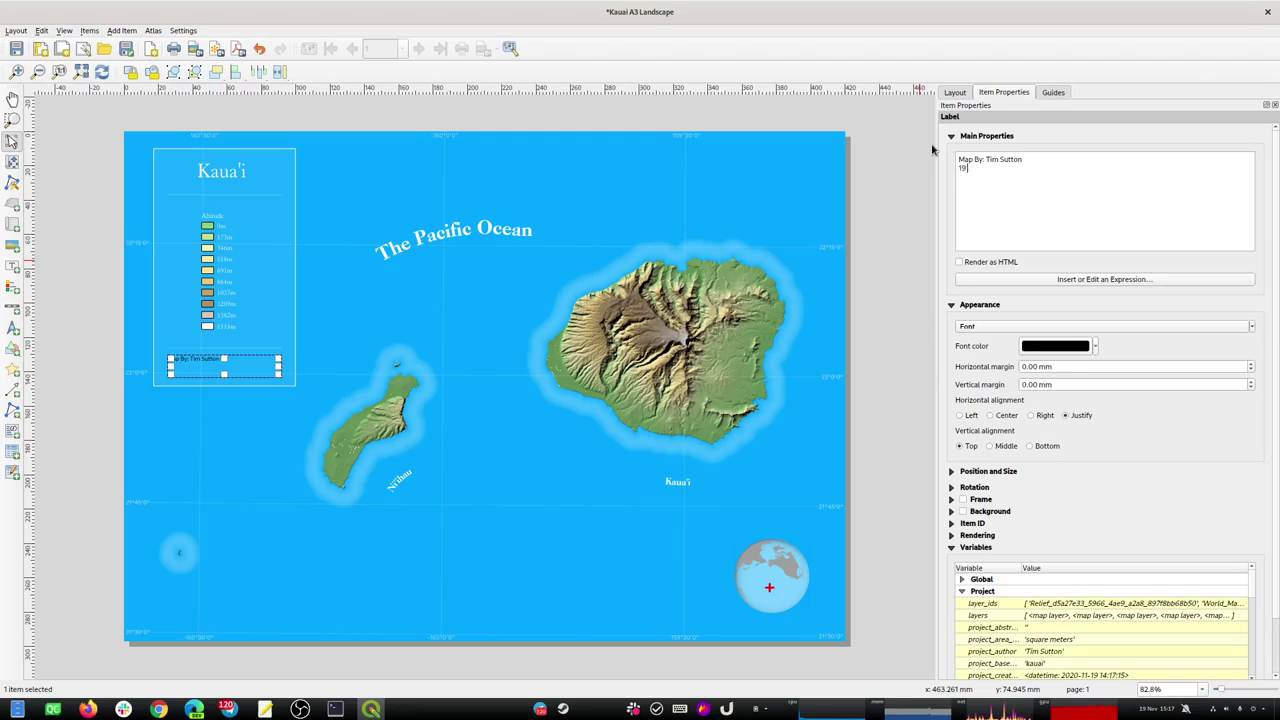
{"action": "type", "text": " 19 novem"}
{"action": "key", "text": "BackSpace"}
{"action": "key", "text": "BackSpace"}
{"action": "key", "text": "BackSpace"}
{"action": "type", "text": "November 2020"}
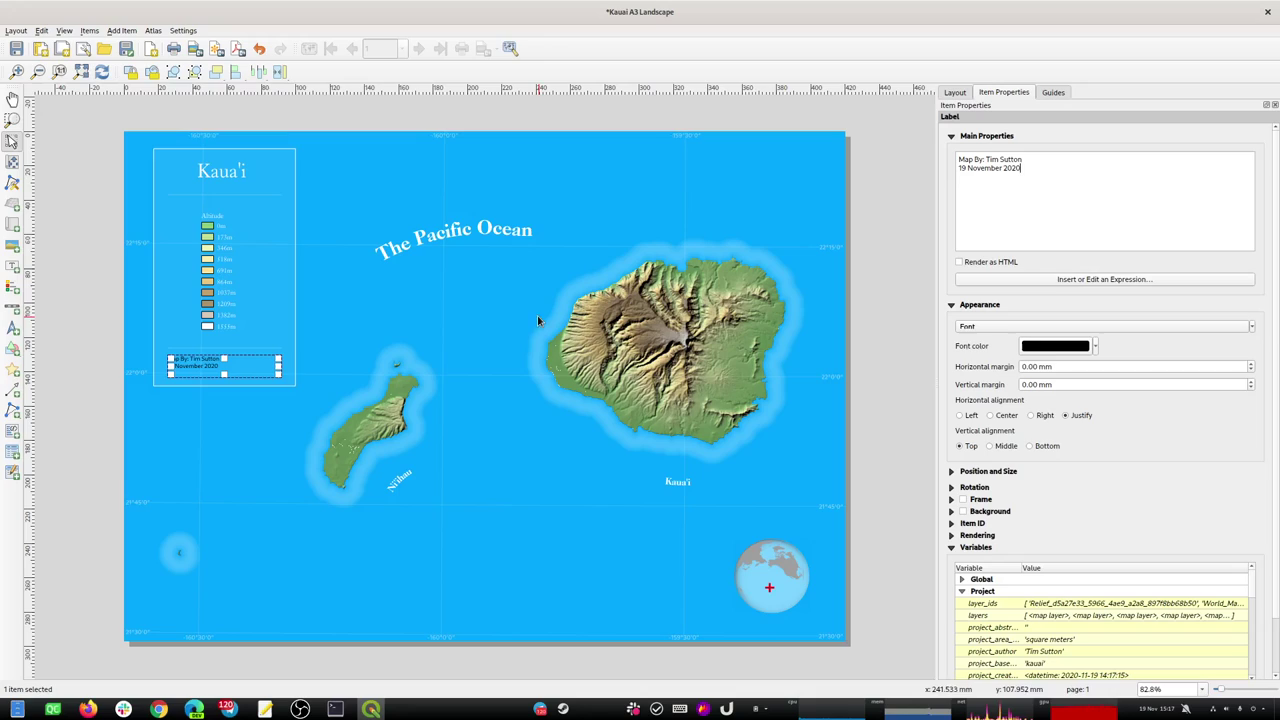
Align the credit label's text to the centre horizontally and the middle vertically, and set its font color to white.
{"action": "left_click", "coordinate": [1006, 416]}
{"action": "left_click", "coordinate": [1005, 447]}
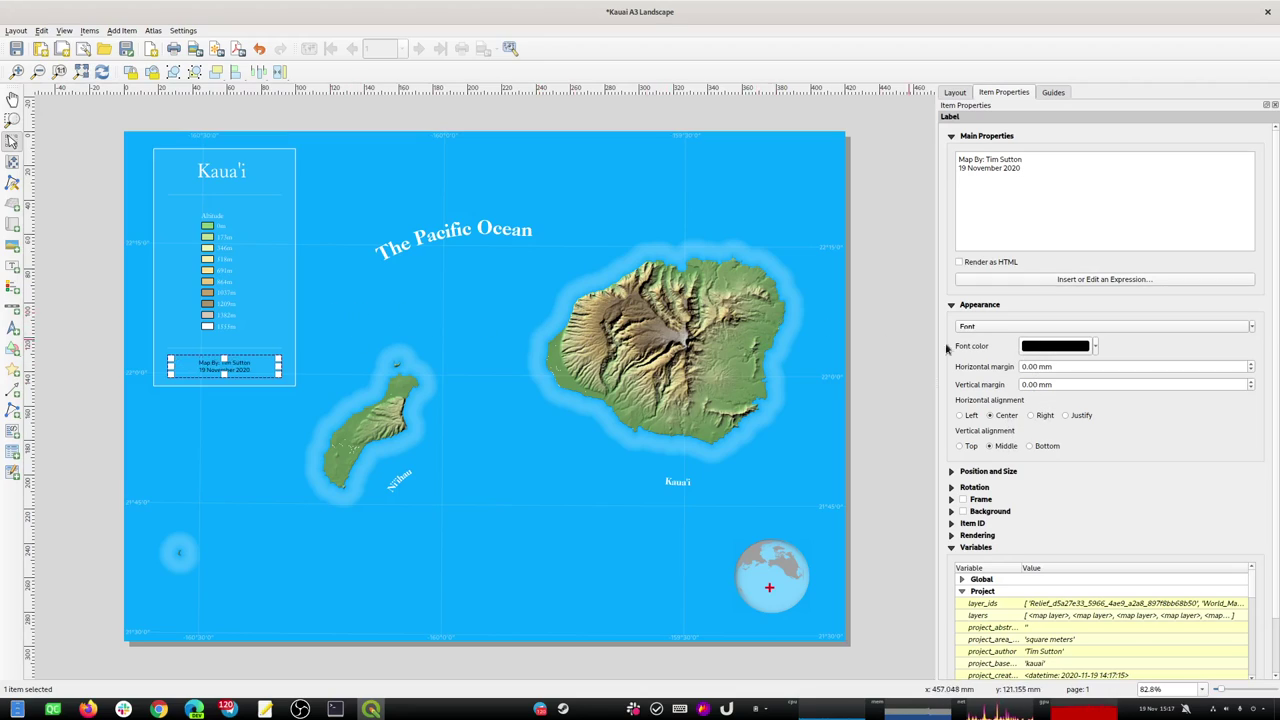
{"action": "left_click", "coordinate": [1096, 346]}
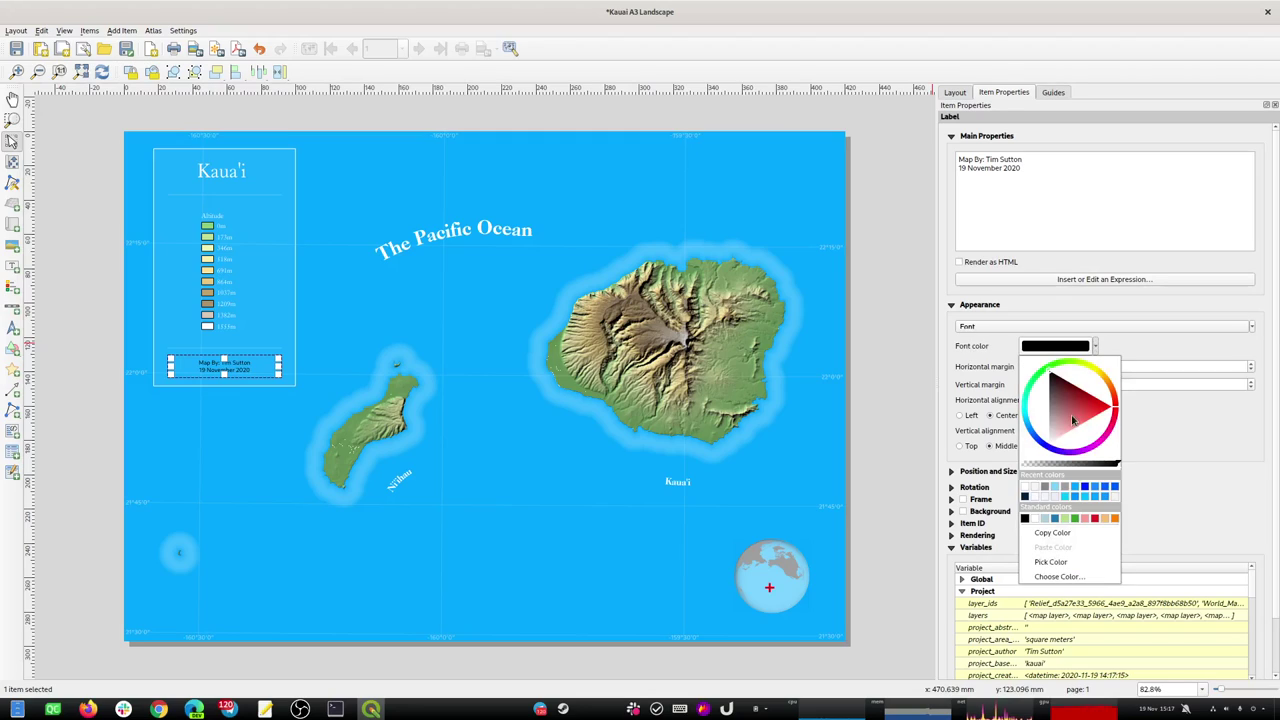
{"action": "left_click_drag", "start_coordinate": [1073, 420], "coordinate": [1043, 457]}
{"action": "left_click", "coordinate": [1180, 328]}
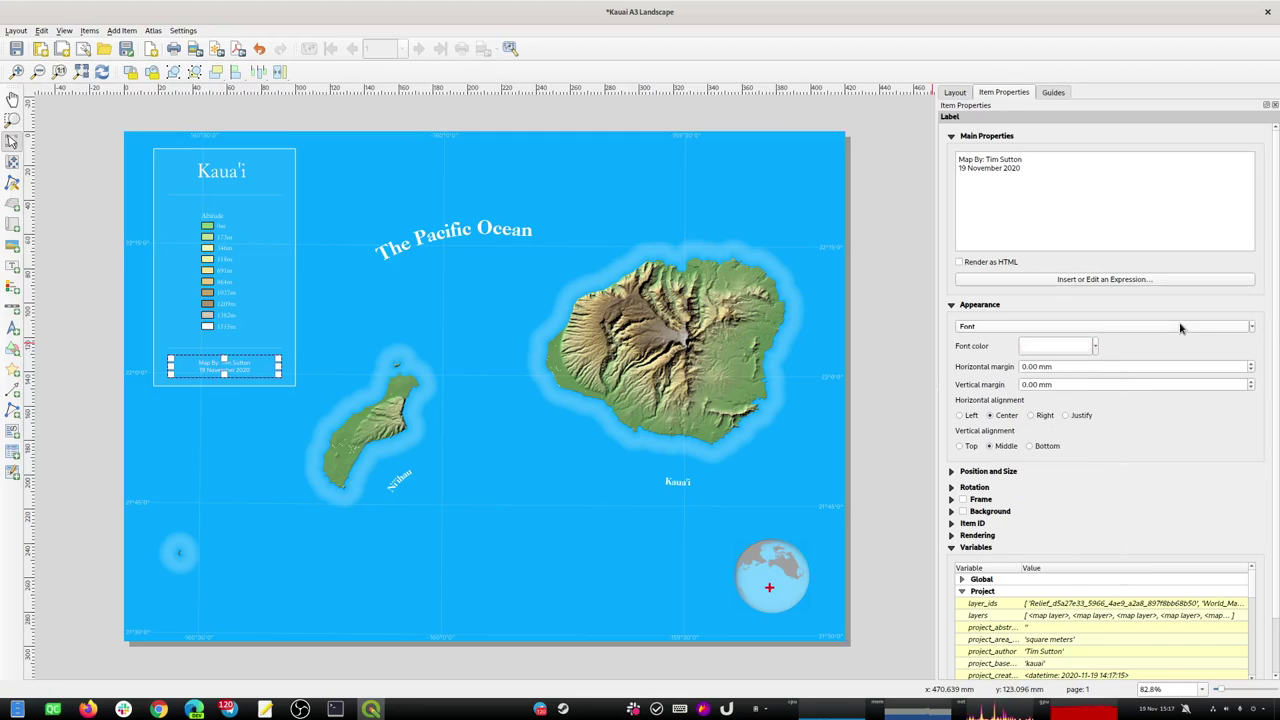
Apply a recently used serif font at 12 pt to the credit label and shift the label slightly lower in the info box.
{"action": "left_click", "coordinate": [1250, 328]}
{"action": "mouse_move", "coordinate": [1000, 368]}
{"action": "left_click", "coordinate": [1070, 372]}
{"action": "left_click", "coordinate": [1249, 329]}
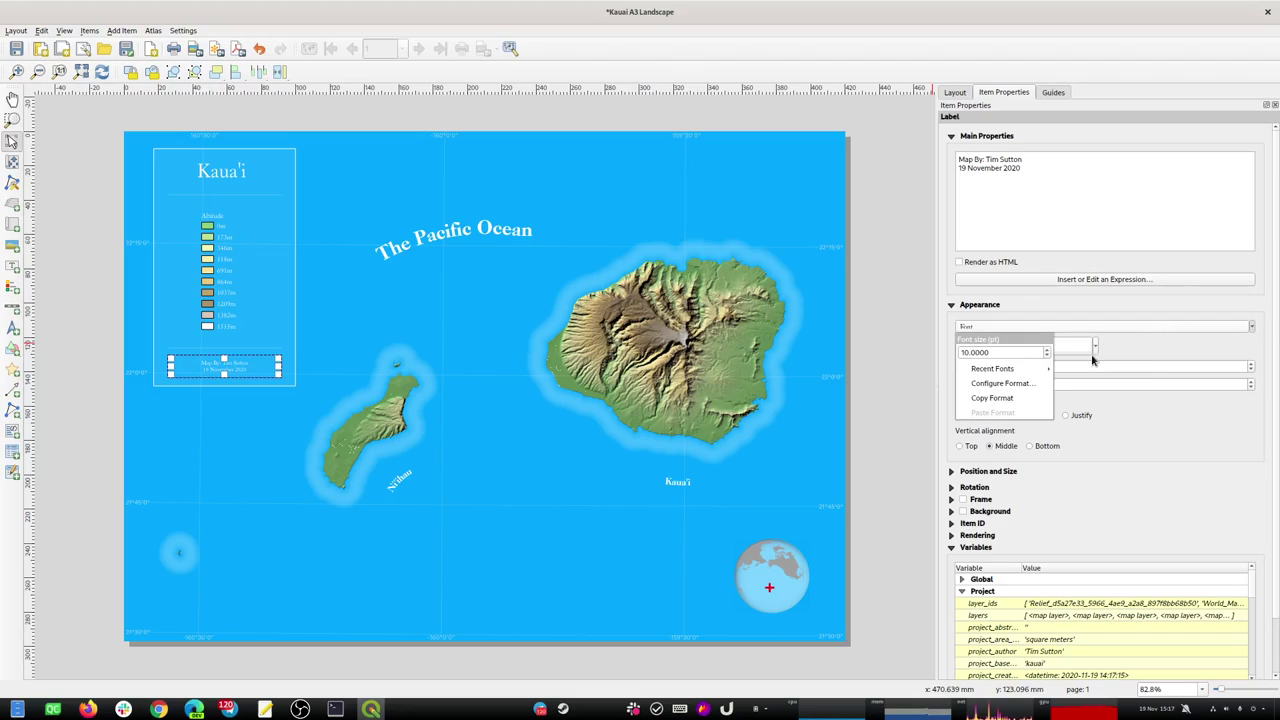
{"action": "scroll", "coordinate": [1046, 354], "scroll_direction": "up", "scroll_amount": 2}
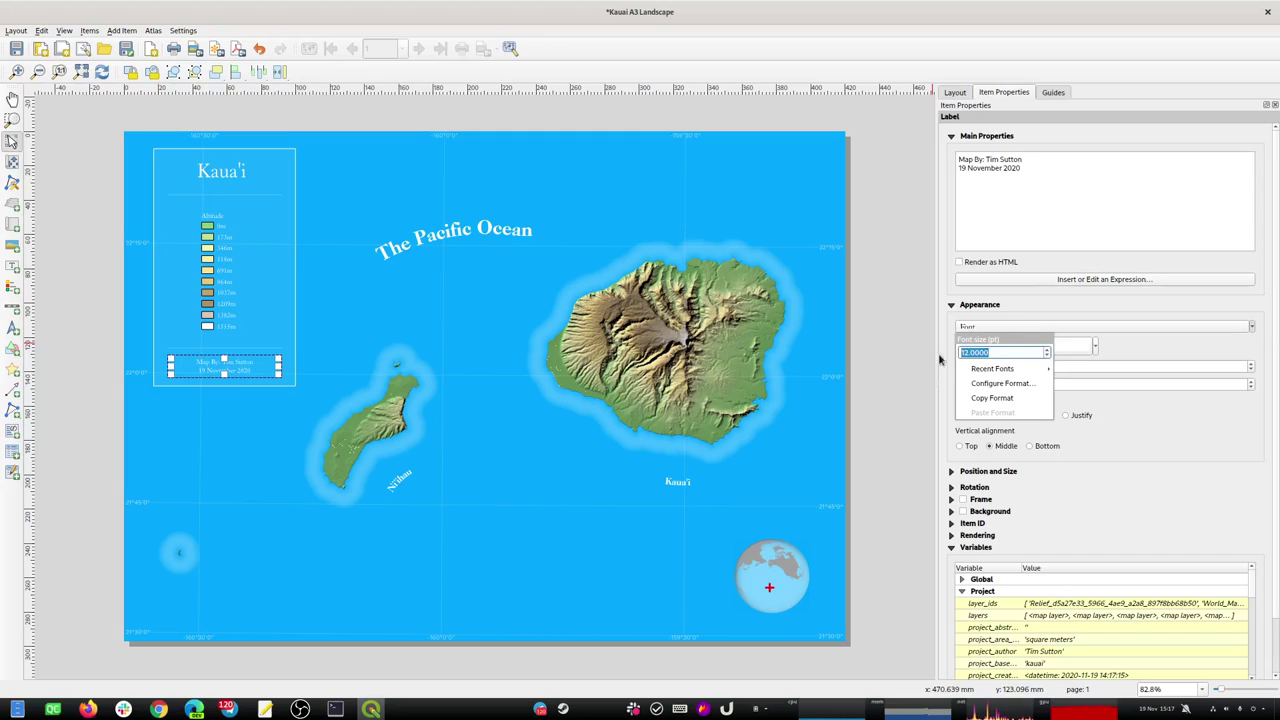
{"action": "left_click", "coordinate": [122, 336]}
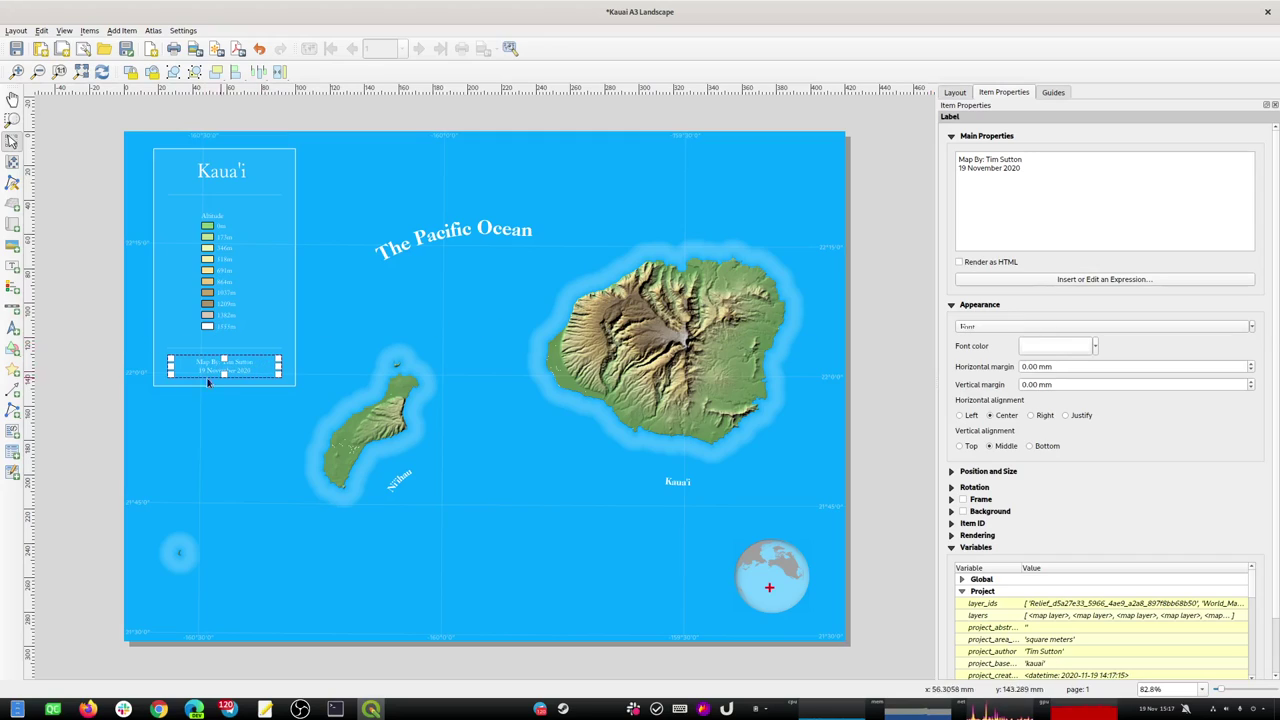
{"action": "left_click", "coordinate": [69, 386]}
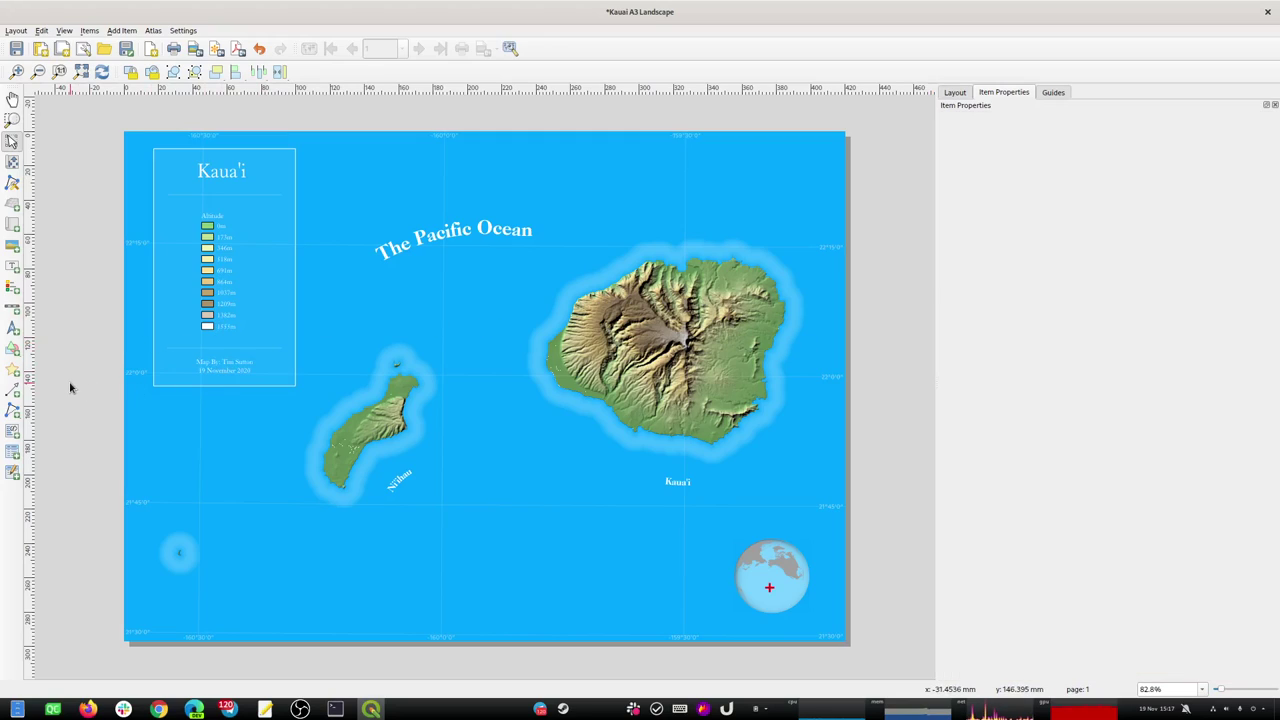
{"action": "left_click", "coordinate": [224, 368]}
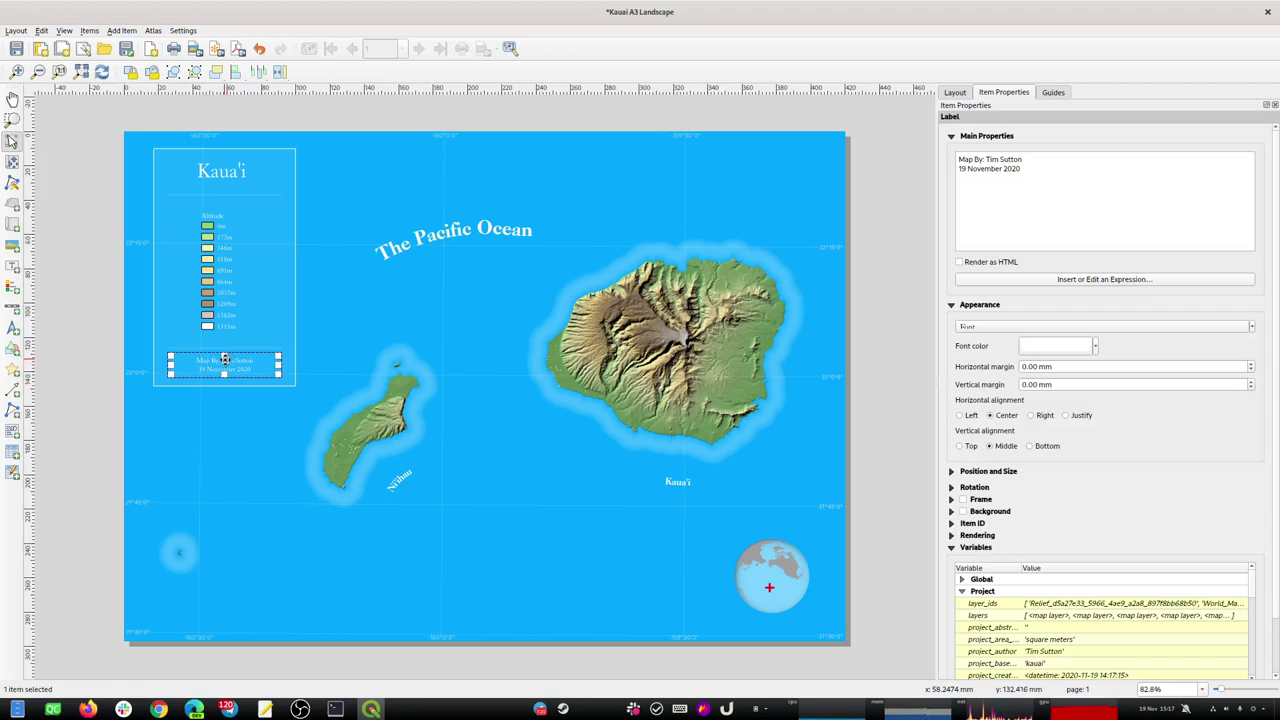
{"action": "left_click_drag", "start_coordinate": [225, 366], "coordinate": [235, 378]}
Switch to Files, copy the older signature PNG from the Signature folder into the Kauai project folder, and return to the layout.
{"action": "key", "text": "alt+Tab"}
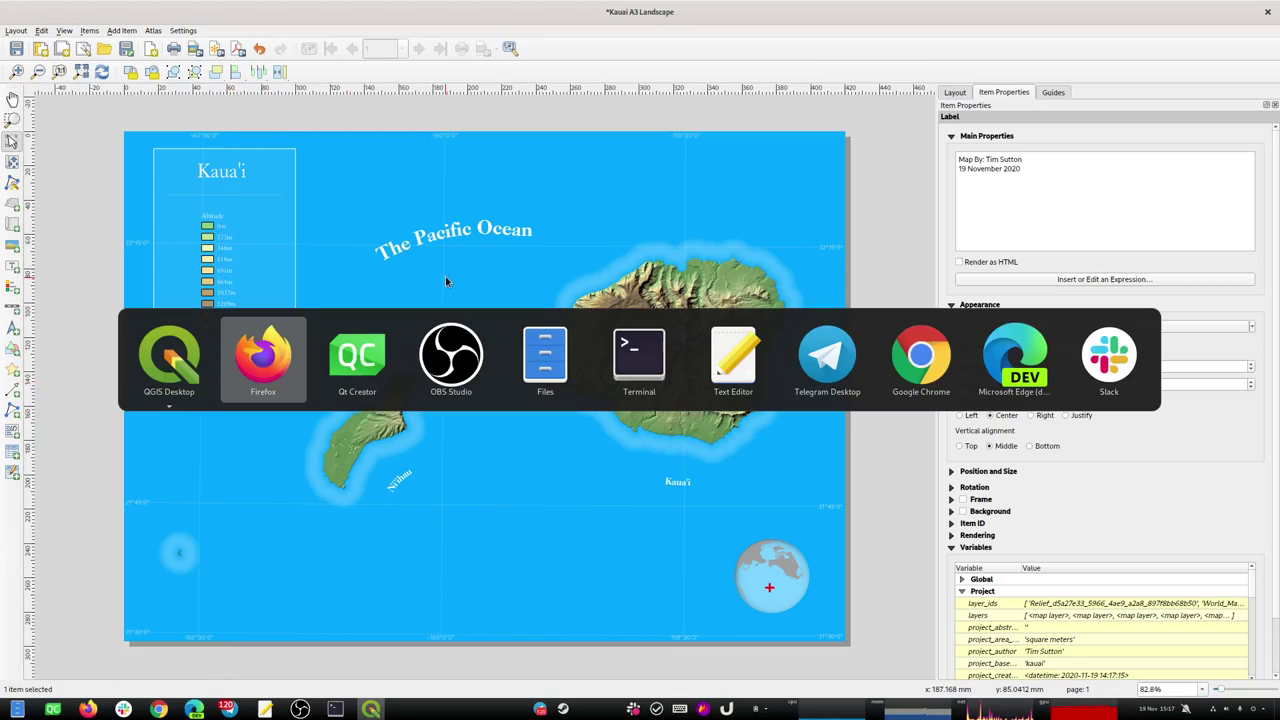
{"action": "left_click", "coordinate": [551, 347]}
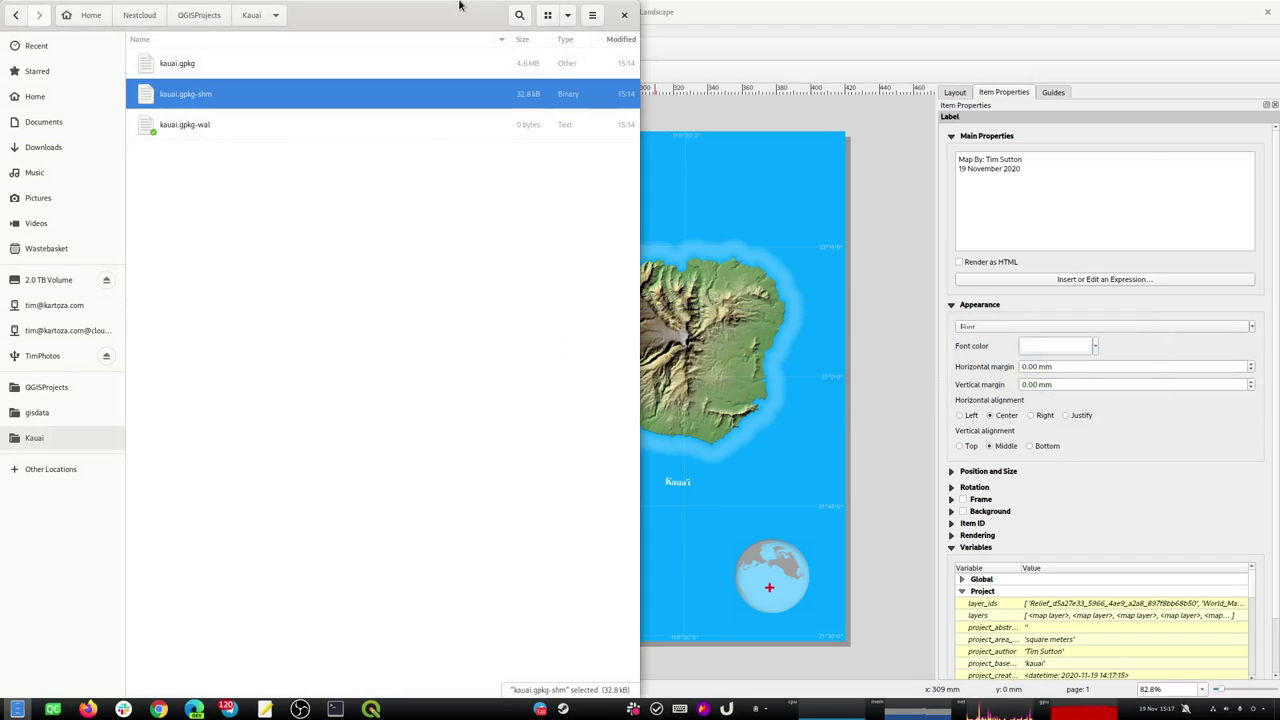
{"action": "left_click_drag", "start_coordinate": [389, 11], "coordinate": [1279, 40]}
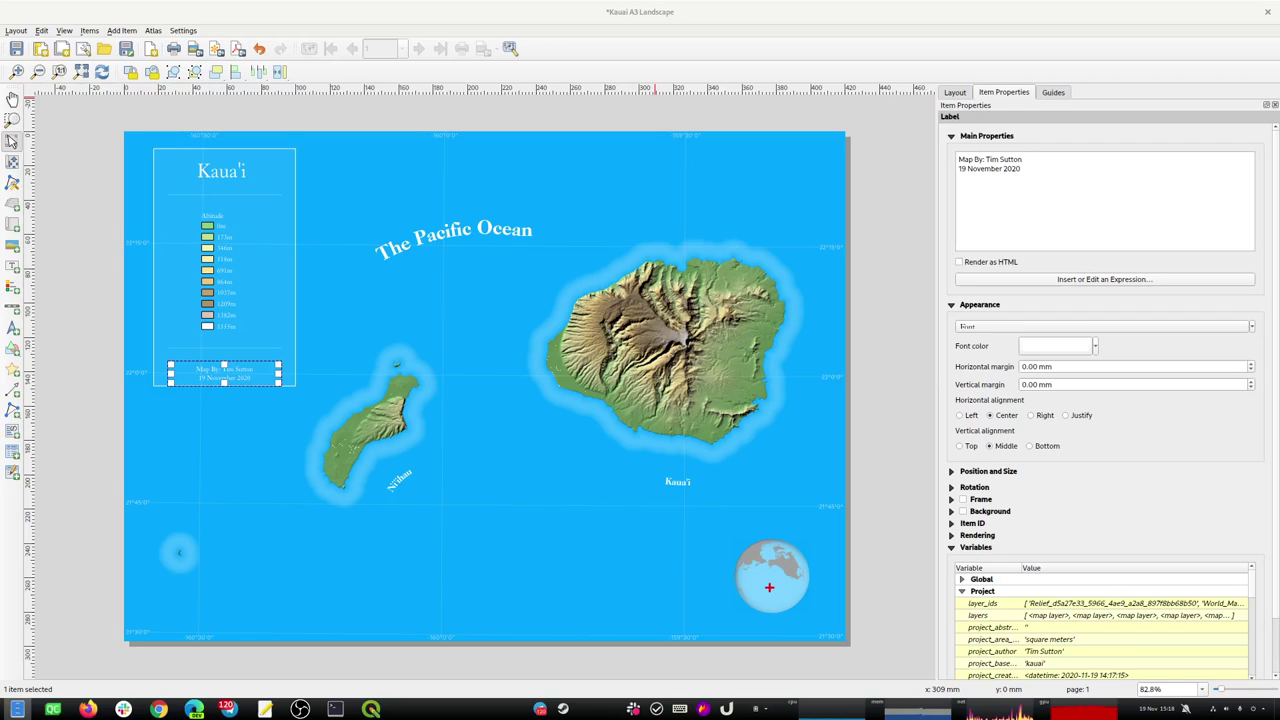
{"action": "left_click_drag", "start_coordinate": [1279, 58], "coordinate": [810, 33]}
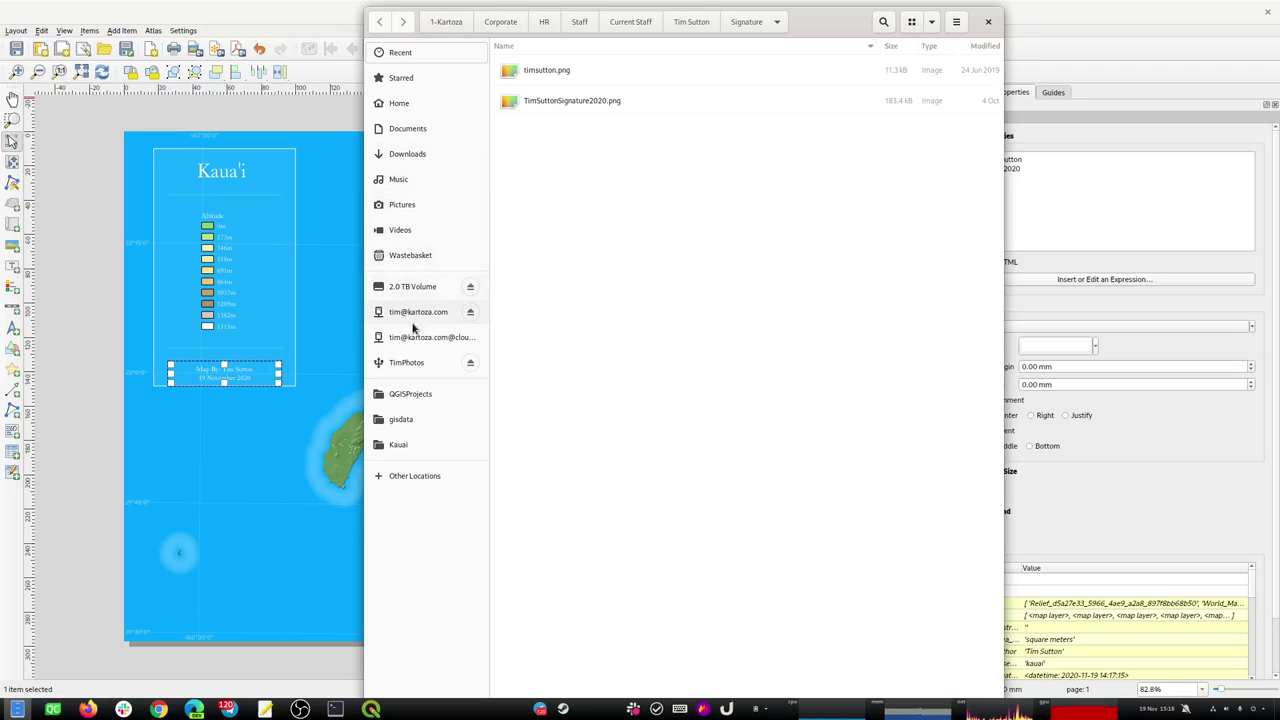
{"action": "left_click", "coordinate": [406, 443]}
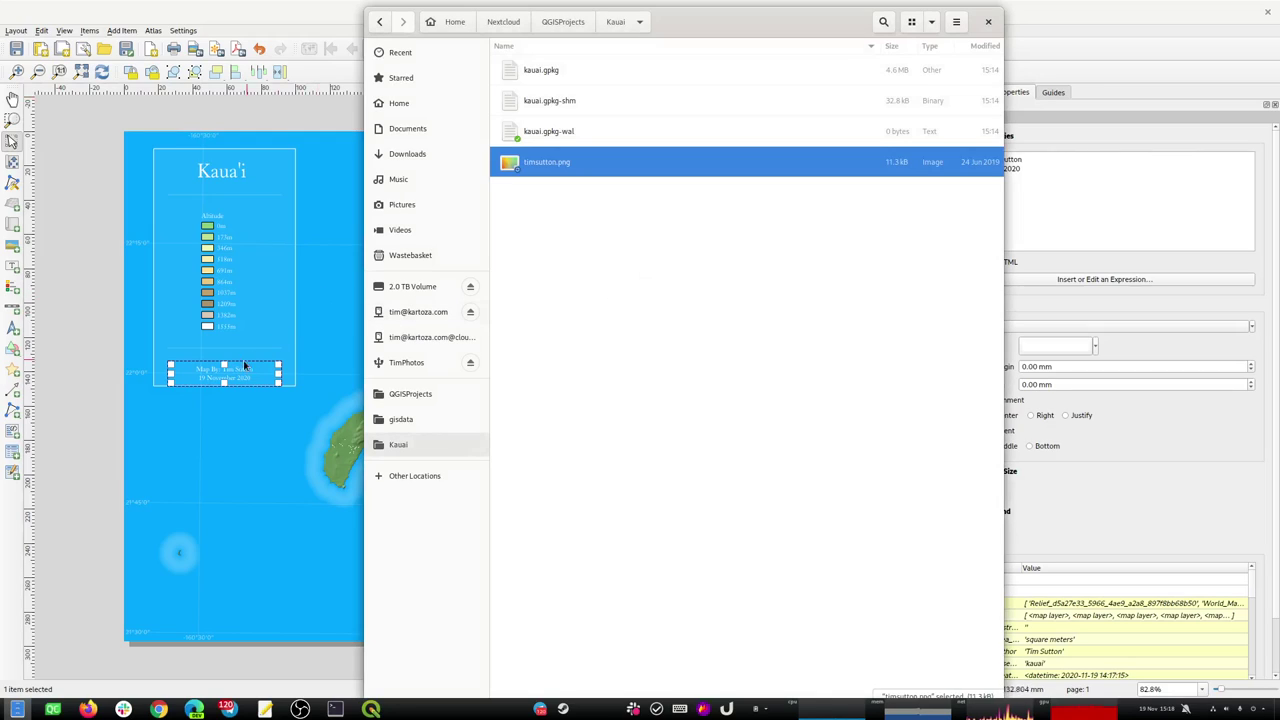
{"action": "key", "text": "Escape"}
Add a picture item above the credit label and load the signature PNG from the Kauai folder as its raster image.
{"action": "left_click", "coordinate": [11, 247]}
{"action": "left_click_drag", "start_coordinate": [191, 349], "coordinate": [252, 361]}
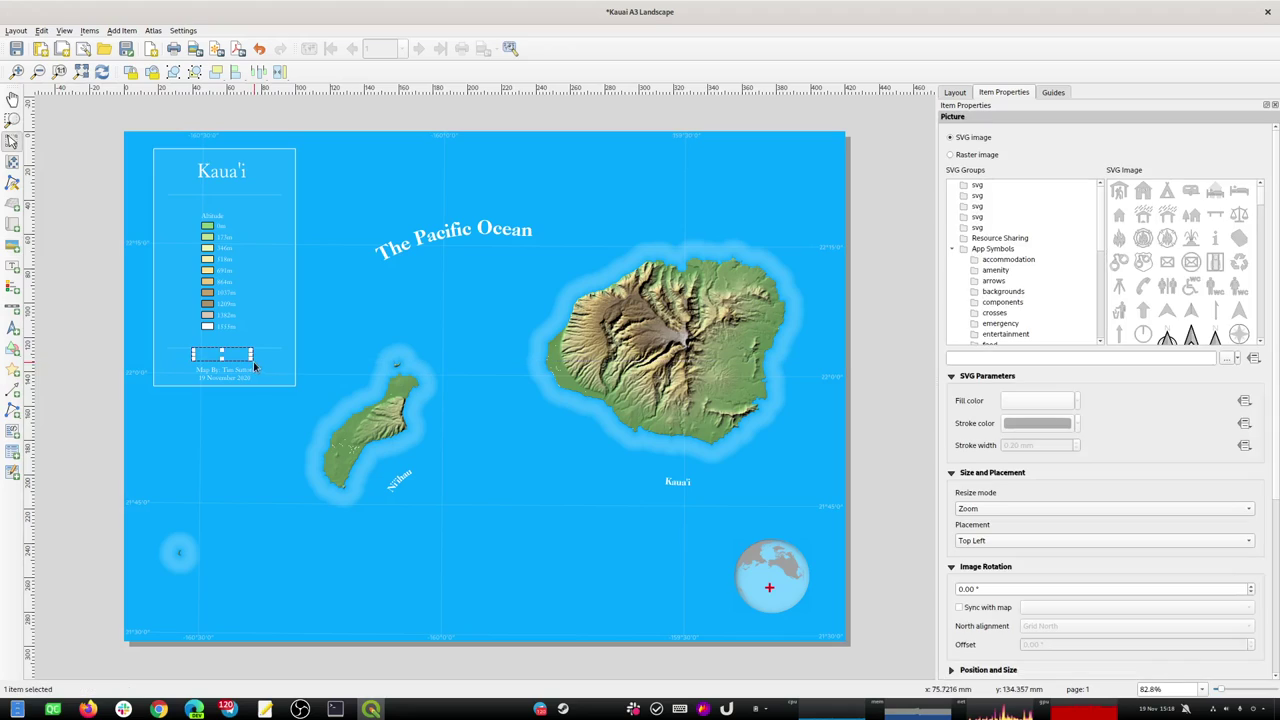
{"action": "left_click", "coordinate": [973, 155]}
{"action": "left_click", "coordinate": [1235, 173]}
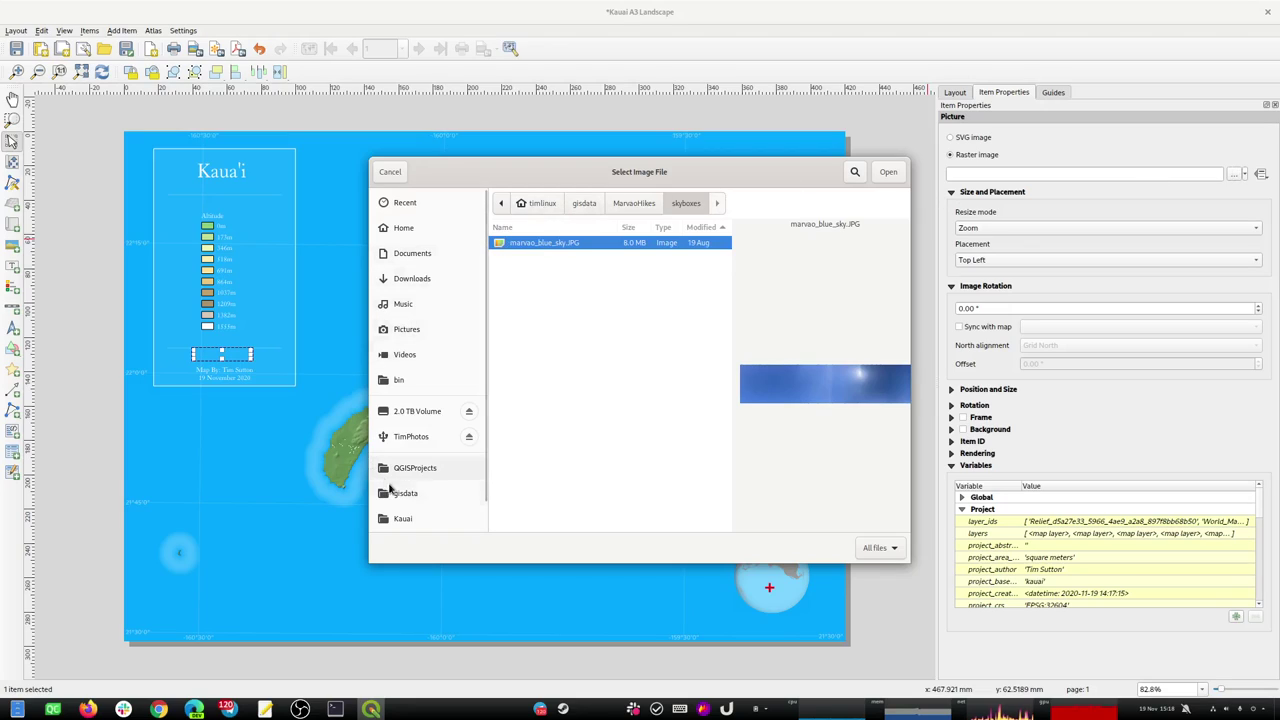
{"action": "left_click", "coordinate": [400, 518]}
{"action": "left_click", "coordinate": [527, 284]}
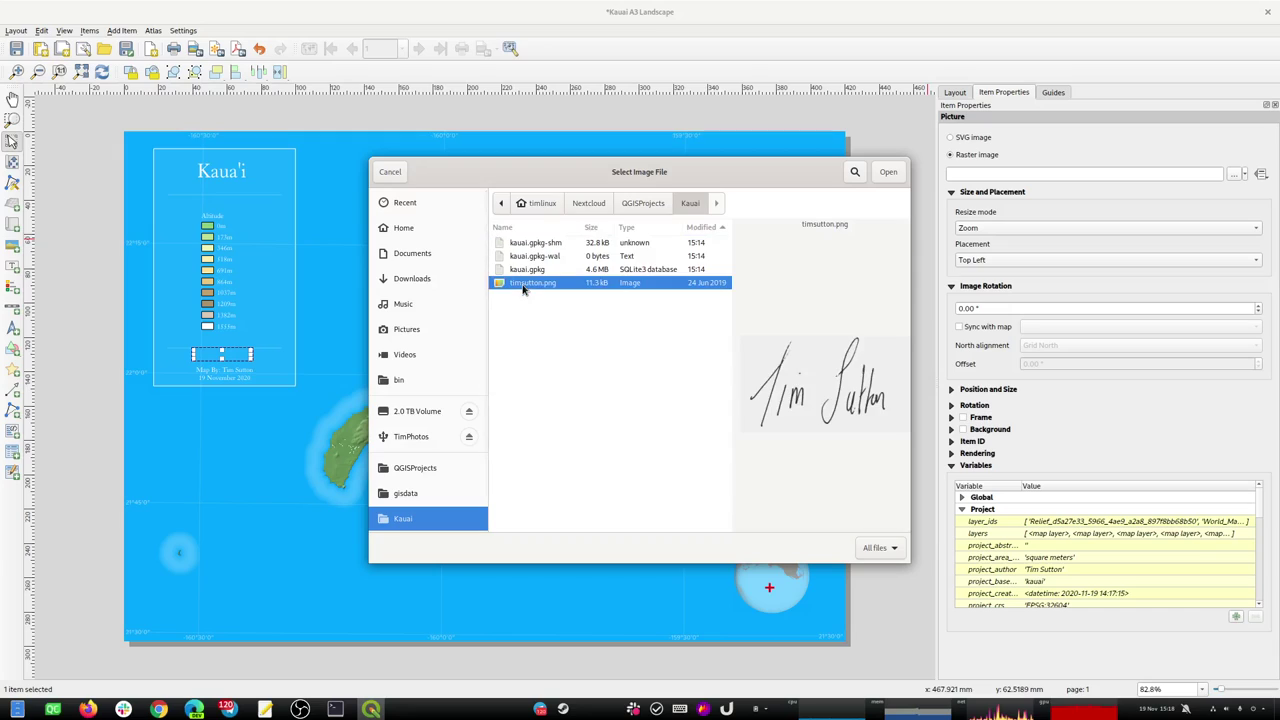
{"action": "left_click", "coordinate": [888, 172]}
Enlarge the signature picture's frame so it spans from just below the legend to the bottom of the info box.
{"action": "mouse_move", "coordinate": [252, 360]}
{"action": "left_mouse_down"}
{"action": "mouse_move", "coordinate": [275, 382]}
{"action": "mouse_move", "coordinate": [268, 398]}
{"action": "mouse_move", "coordinate": [242, 370]}
{"action": "left_mouse_up"}
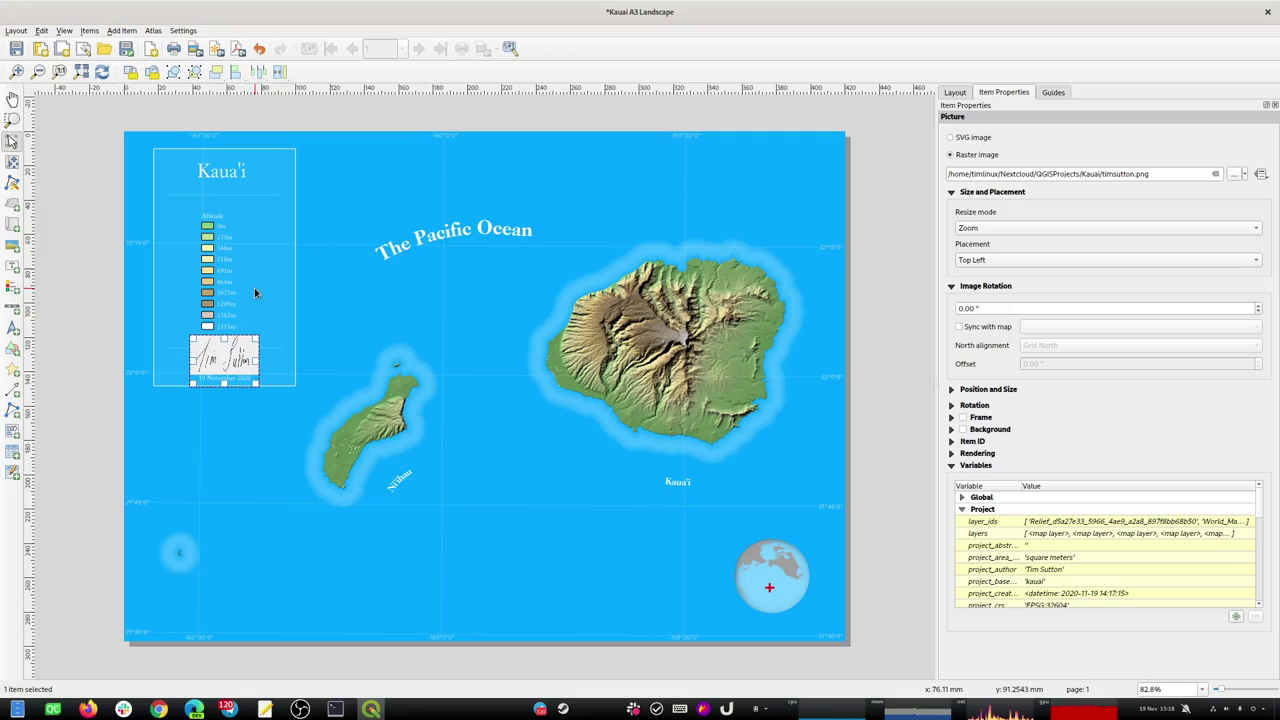
{"action": "left_click", "coordinate": [100, 321]}
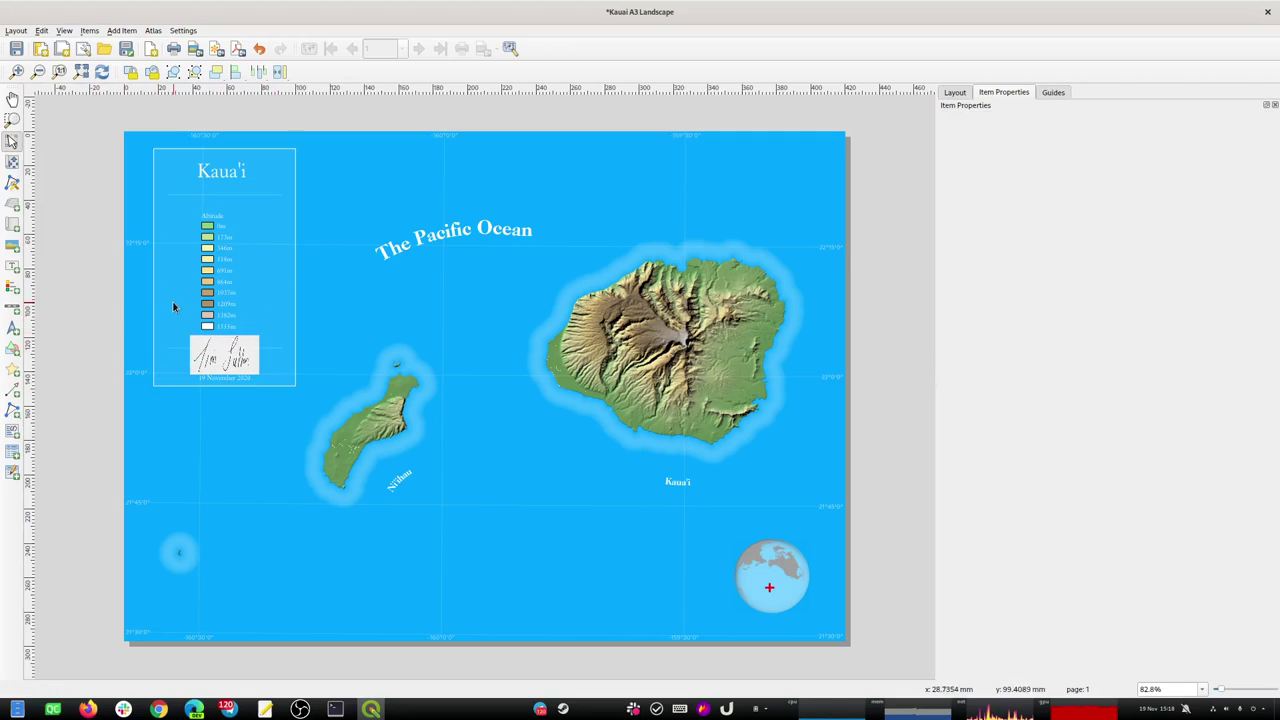
{"action": "left_click", "coordinate": [184, 385]}
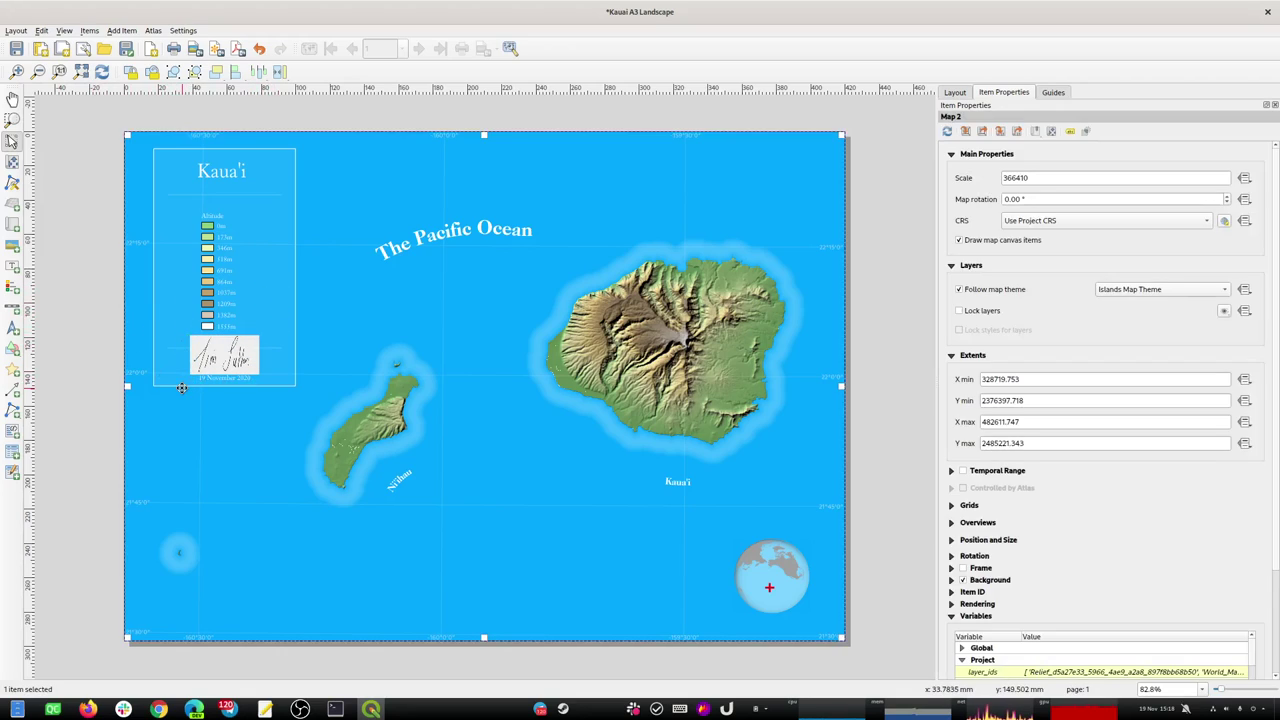
Extend the bottom edge of the info box rectangle downward to make more room beneath the legend.
{"action": "left_click", "coordinate": [195, 383]}
{"action": "left_click", "coordinate": [180, 384]}
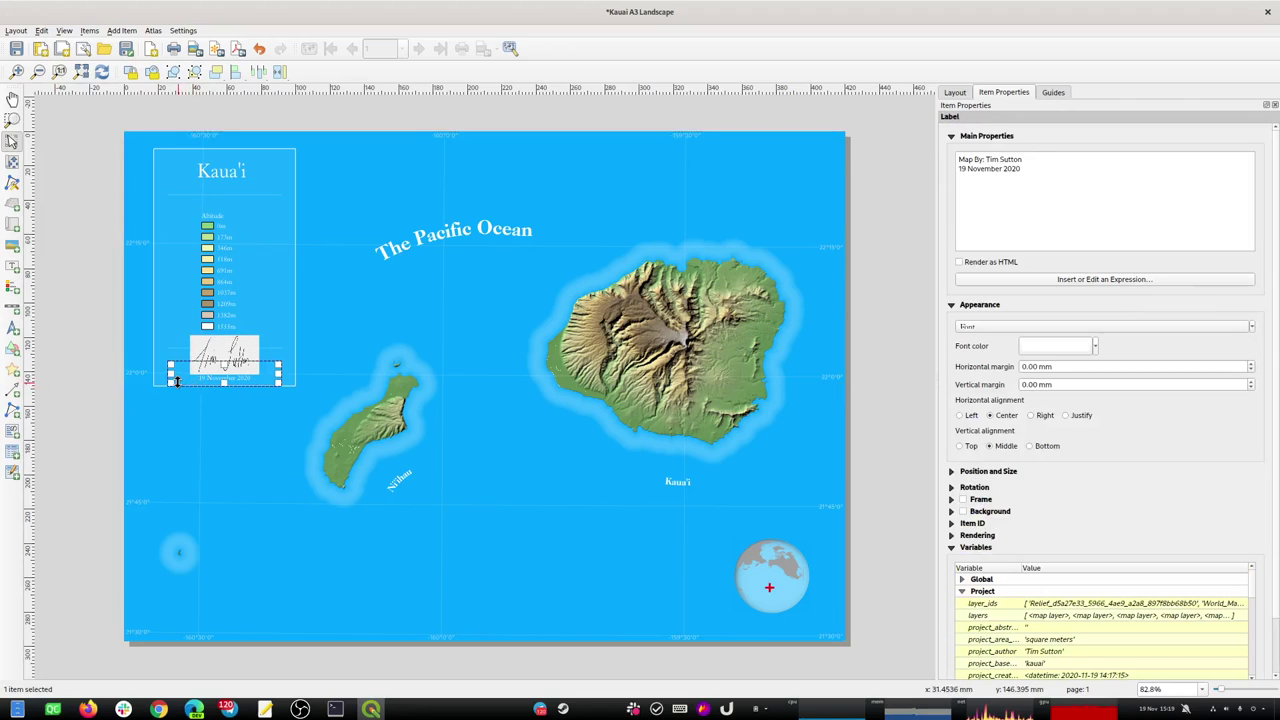
{"action": "left_click", "coordinate": [152, 383]}
{"action": "left_click", "coordinate": [152, 383]}
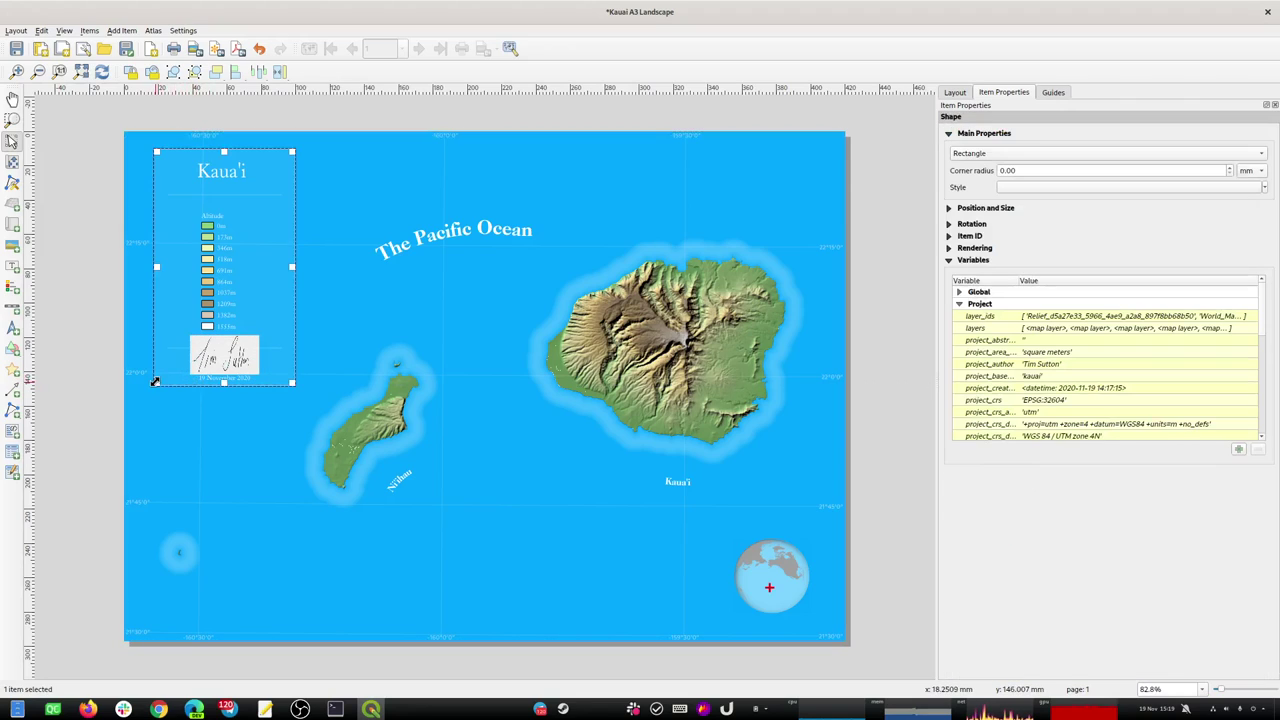
{"action": "left_click_drag", "start_coordinate": [224, 382], "coordinate": [224, 427]}
Move the signature picture out of the info box and lower the credit label to the box's bottom edge.
{"action": "left_click", "coordinate": [222, 379]}
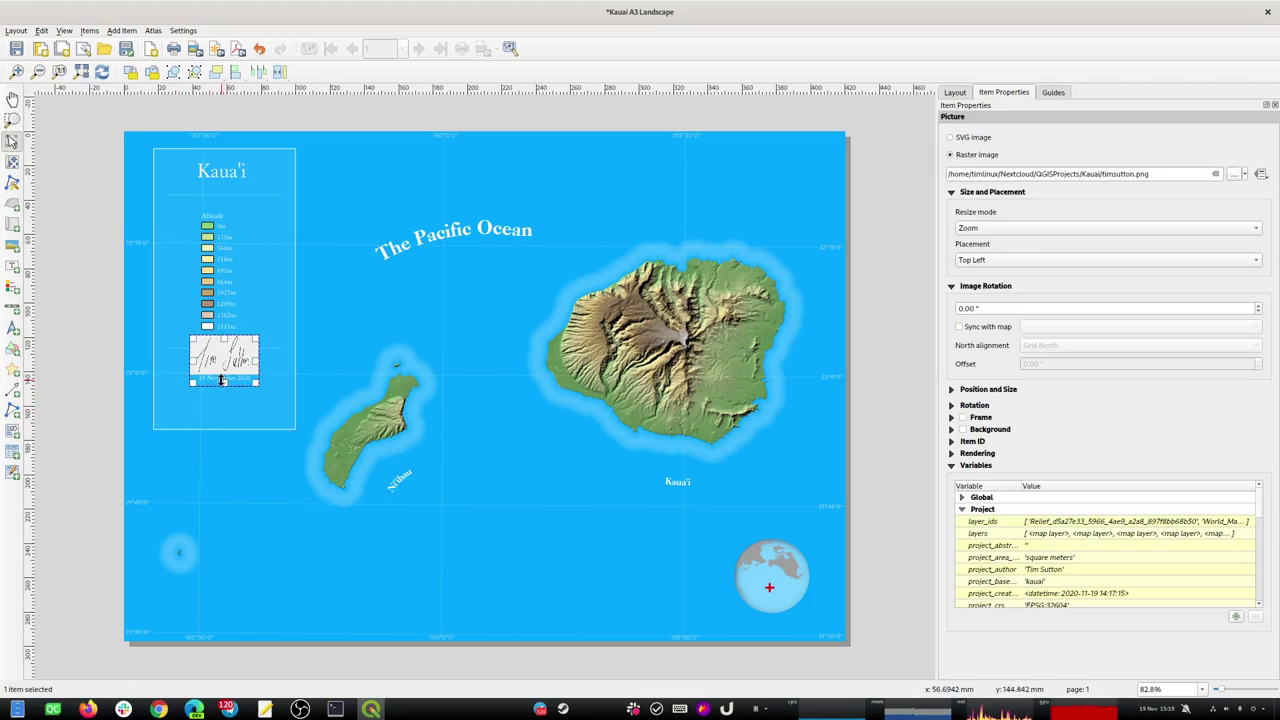
{"action": "left_click_drag", "start_coordinate": [216, 359], "coordinate": [322, 366]}
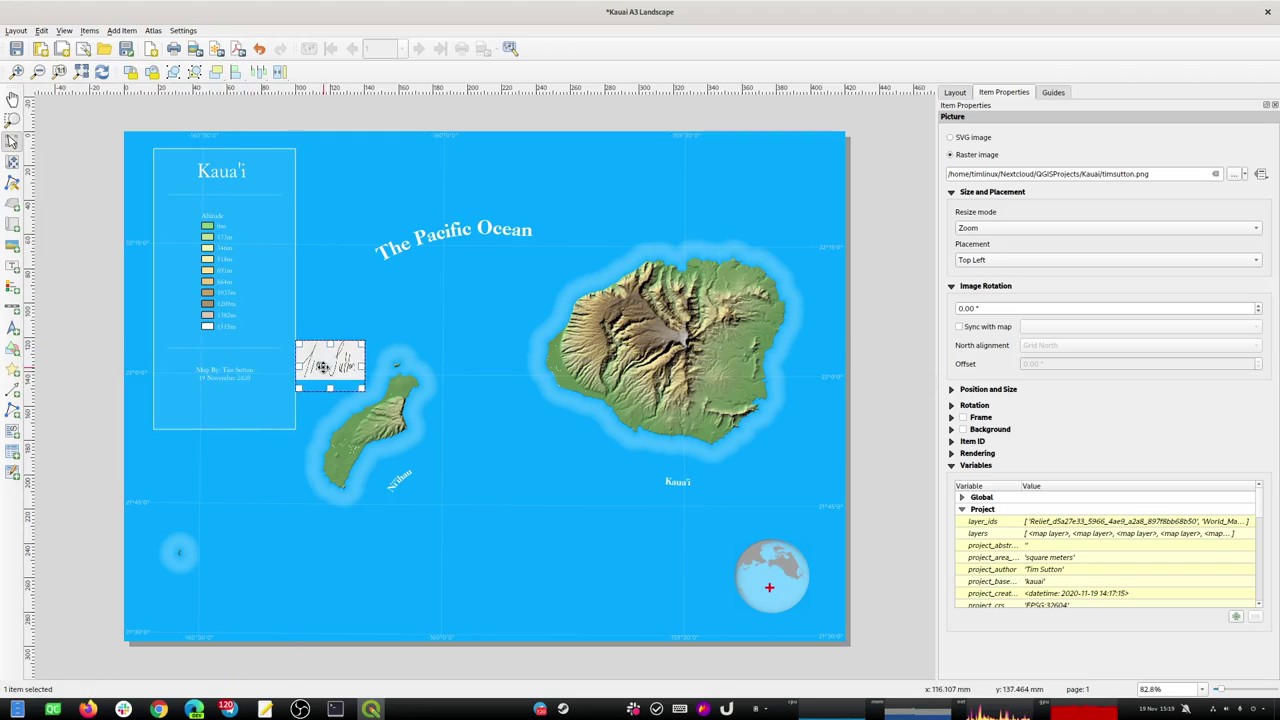
{"action": "left_click", "coordinate": [222, 372]}
{"action": "left_click_drag", "start_coordinate": [235, 375], "coordinate": [230, 402]}
{"action": "left_click", "coordinate": [235, 348]}
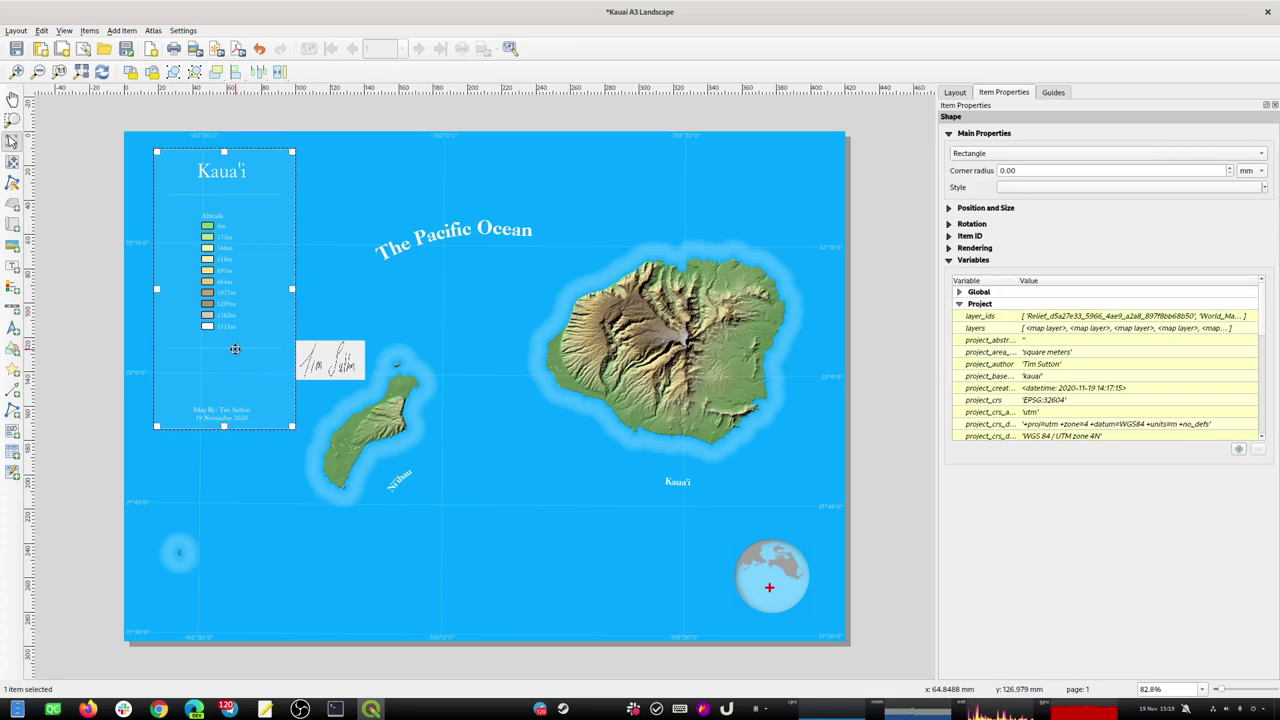
Move the signature picture back into the info box, centred between the lower divider and the credit label.
{"action": "left_click", "coordinate": [336, 361]}
{"action": "left_click_drag", "start_coordinate": [336, 361], "coordinate": [227, 370]}
{"action": "left_click", "coordinate": [271, 370]}
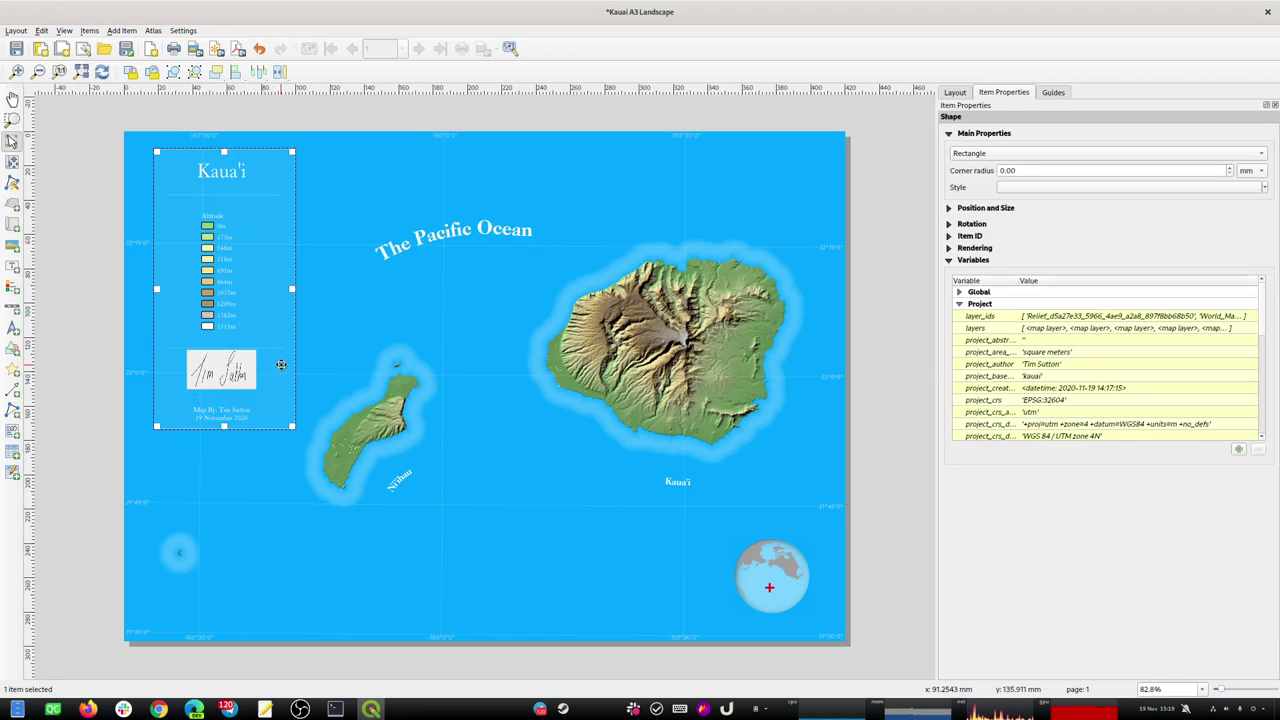
{"action": "left_click", "coordinate": [240, 376]}
{"action": "left_click_drag", "start_coordinate": [240, 376], "coordinate": [241, 388]}
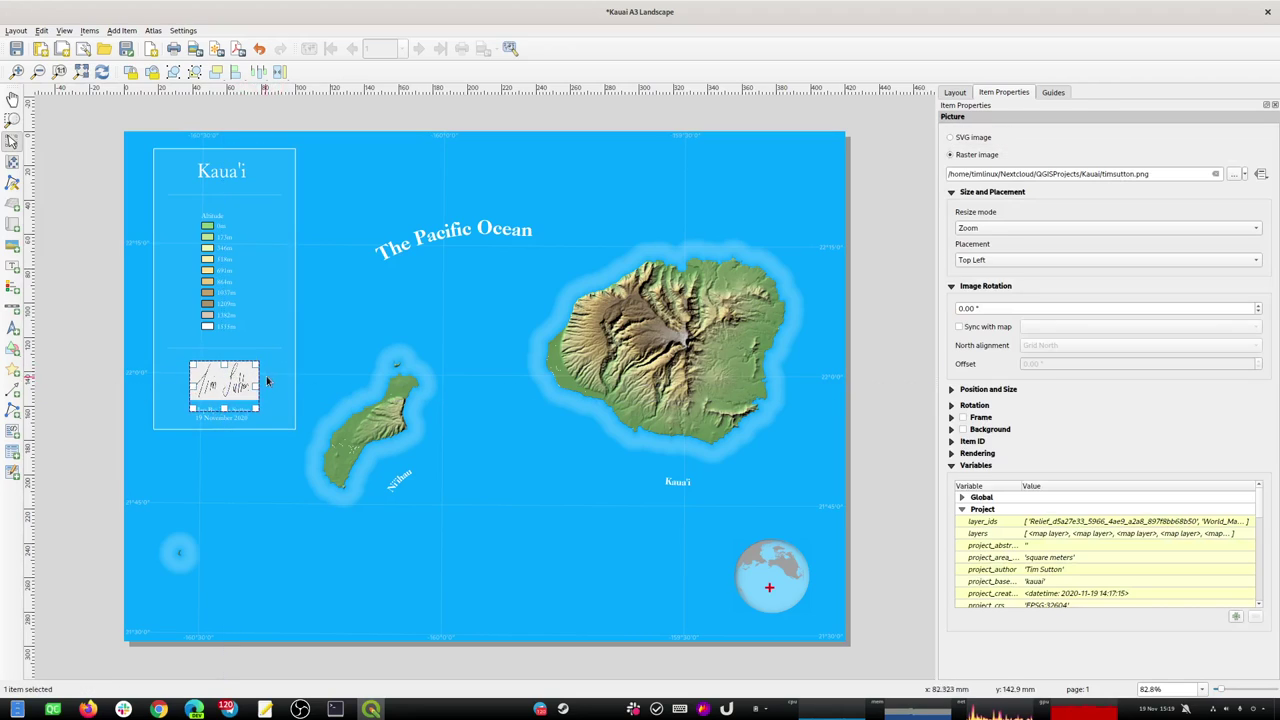
Try filling the info box with a colour sampled from the signature picture's background, and undo the change.
{"action": "left_click", "coordinate": [276, 376]}
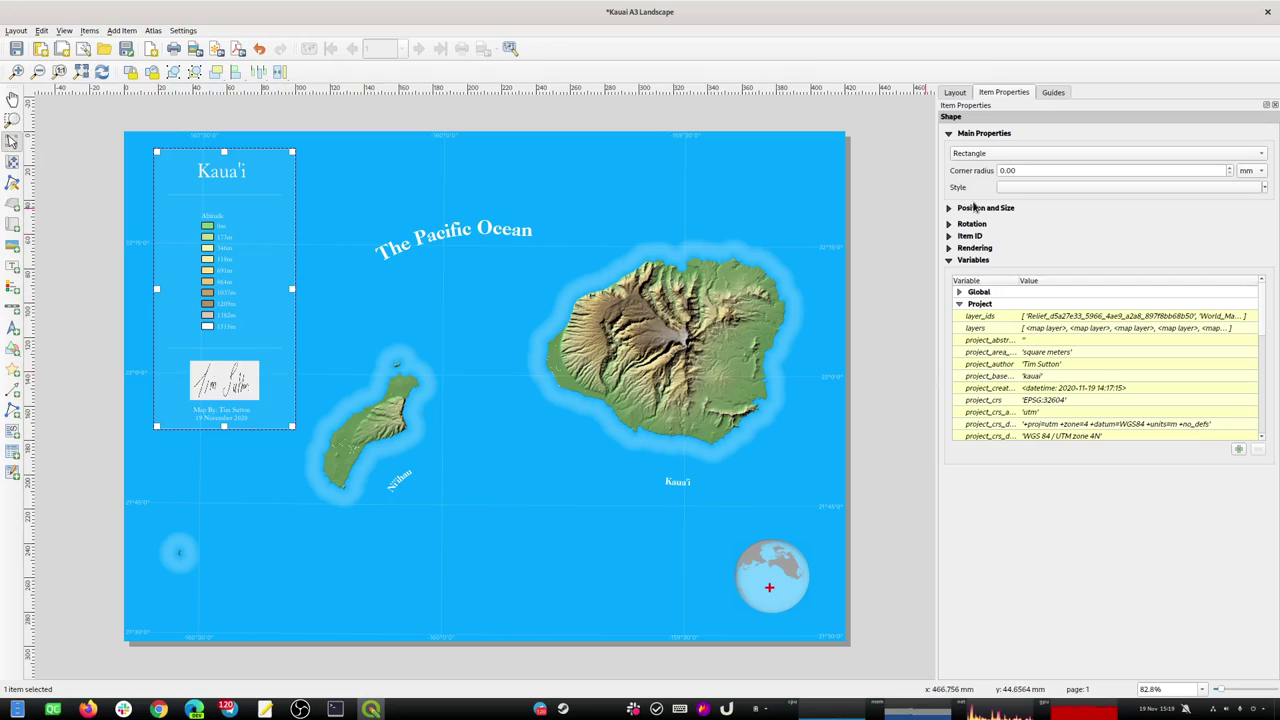
{"action": "left_click", "coordinate": [1033, 188]}
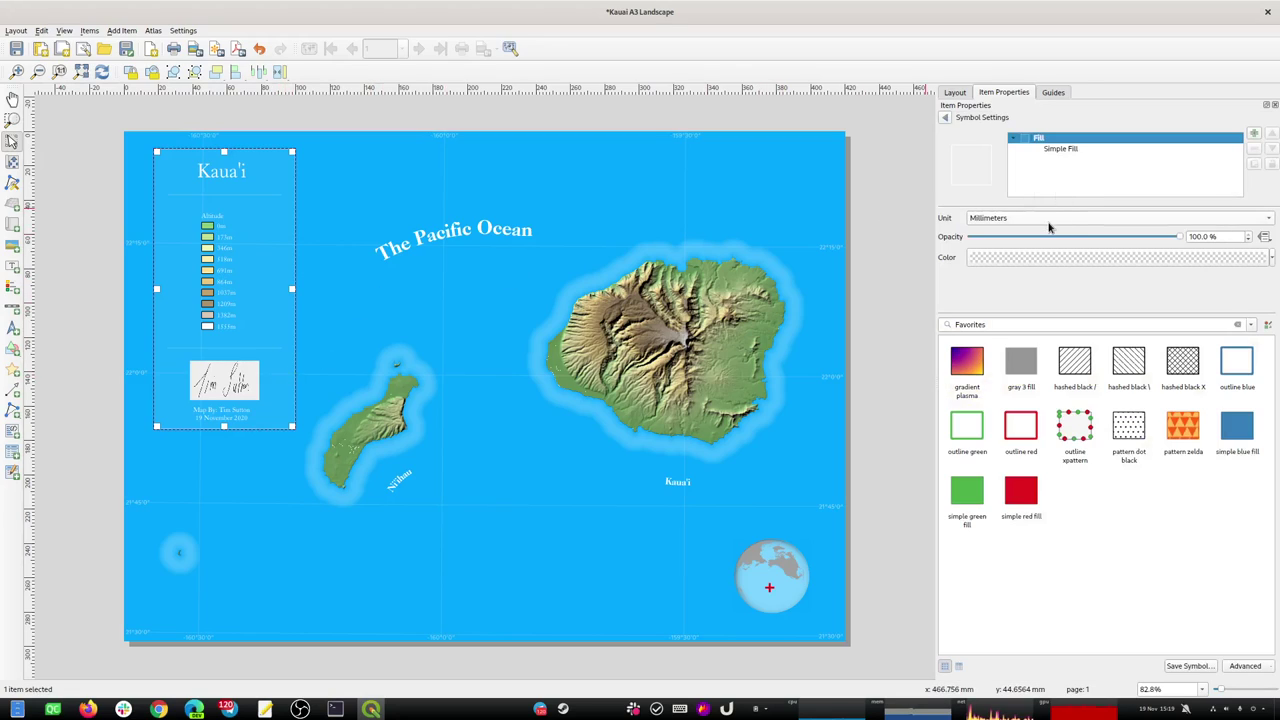
{"action": "left_click", "coordinate": [1048, 260]}
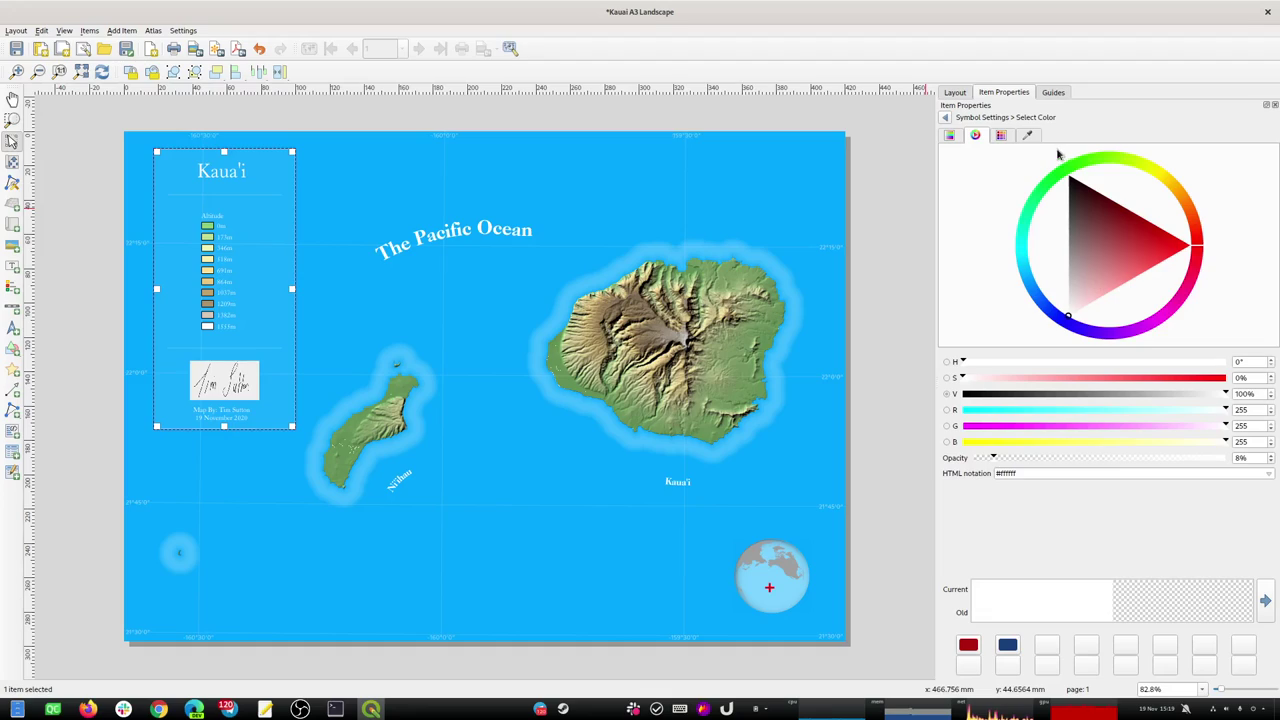
{"action": "left_click", "coordinate": [1027, 135]}
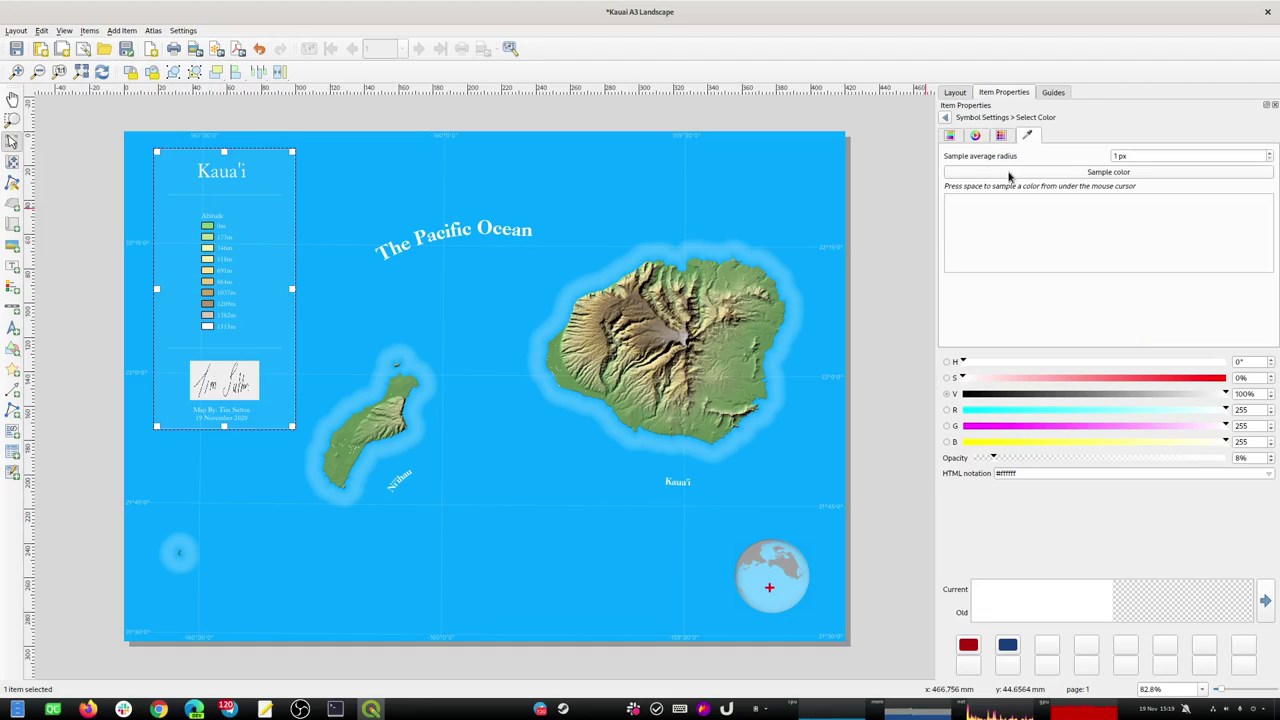
{"action": "left_click", "coordinate": [1010, 174]}
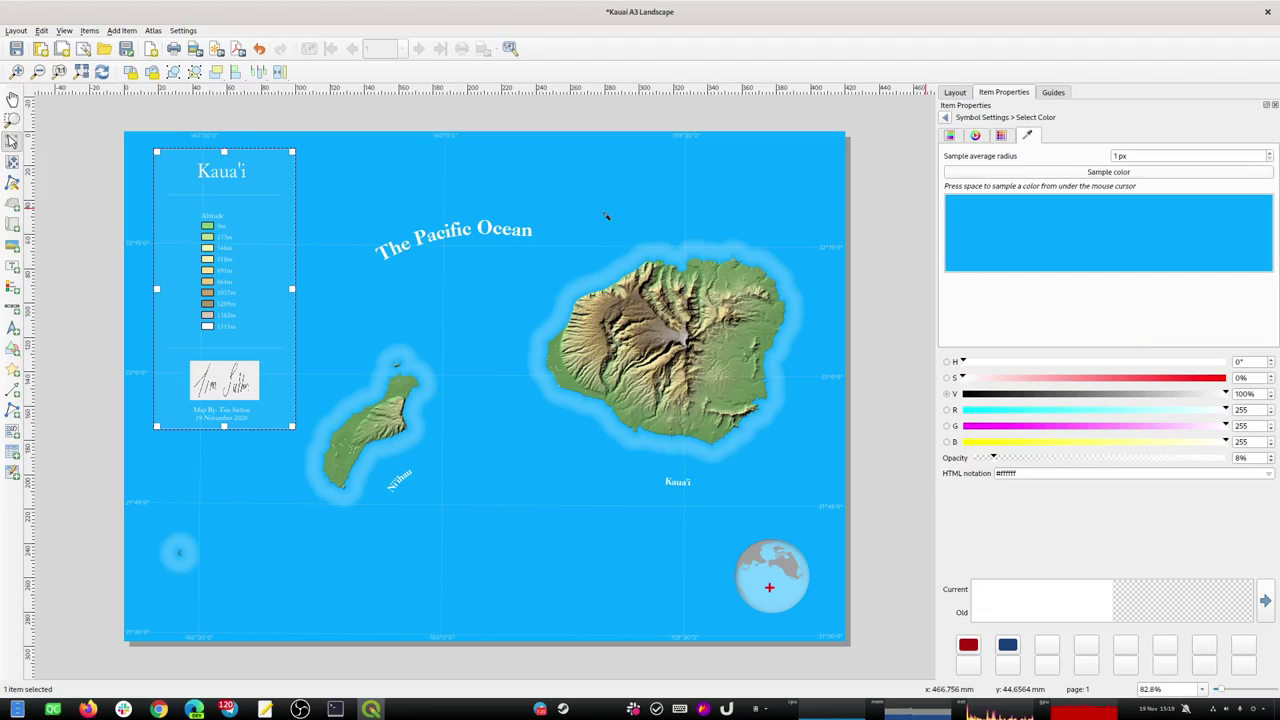
{"action": "left_click", "coordinate": [256, 377]}
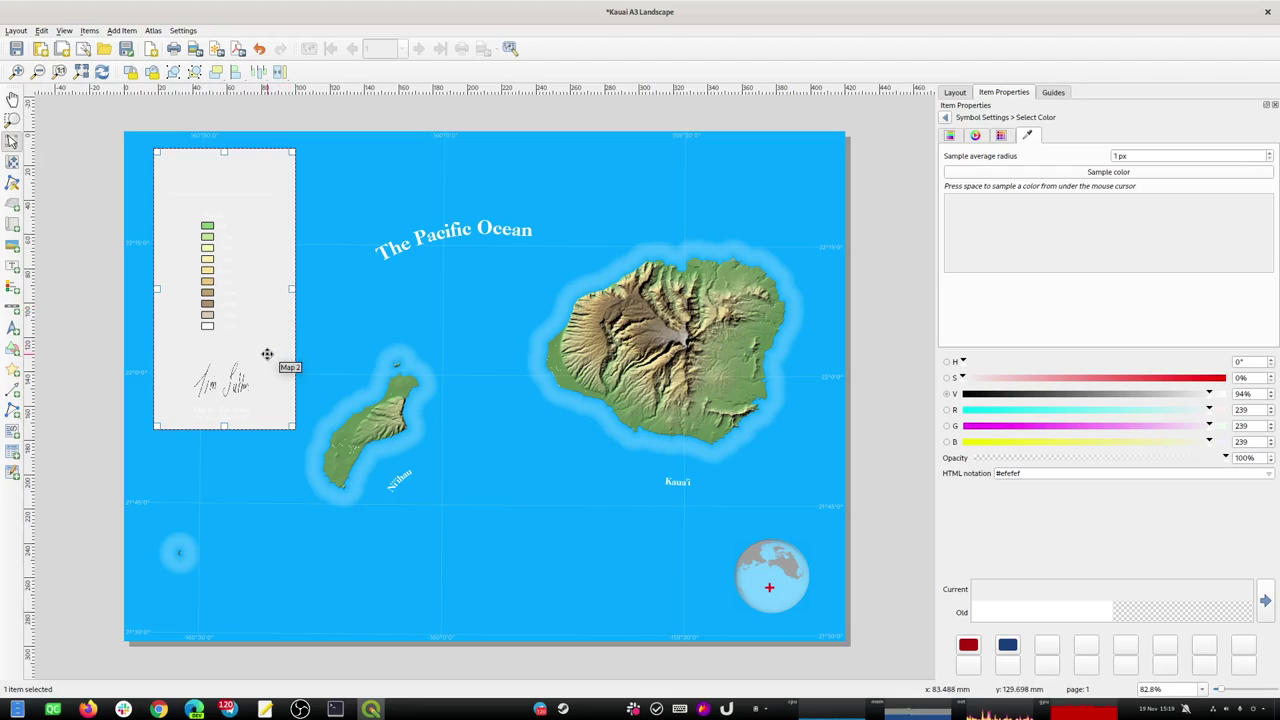
{"action": "key", "text": "ctrl+z"}
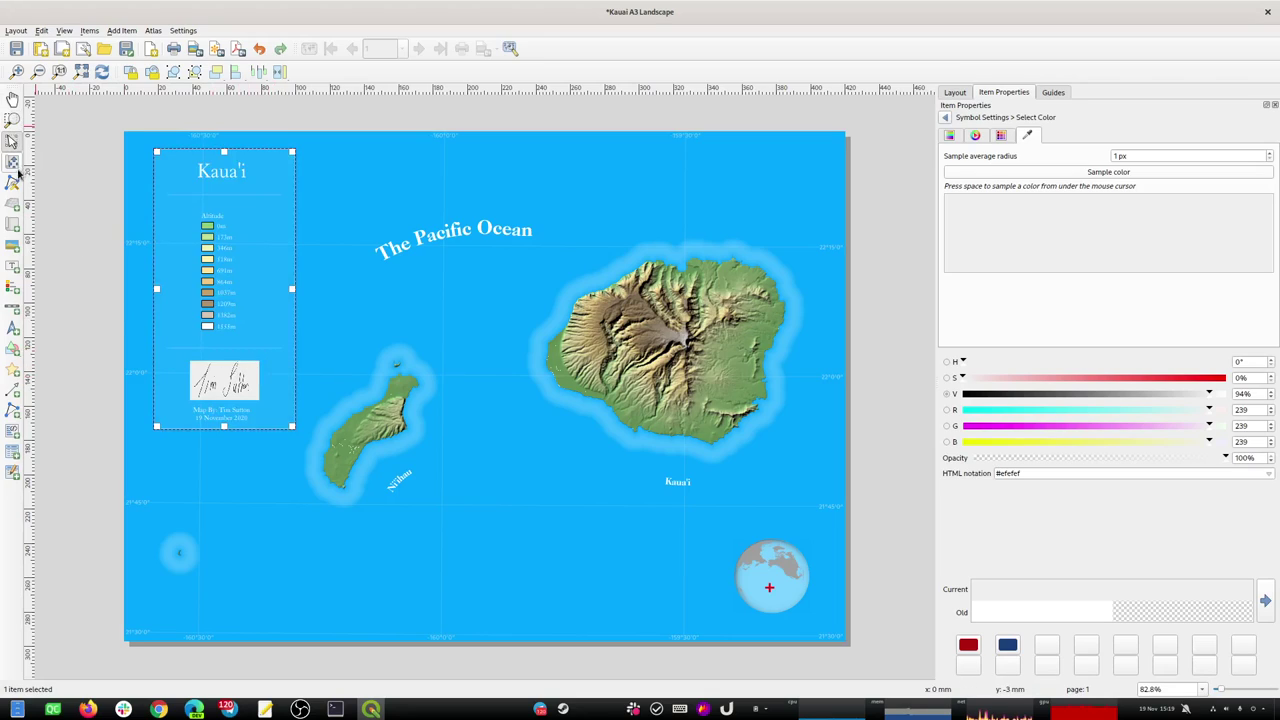
Delete the signature picture and stretch the credit label's frame upward to just below the lower divider.
{"action": "left_click", "coordinate": [212, 387]}
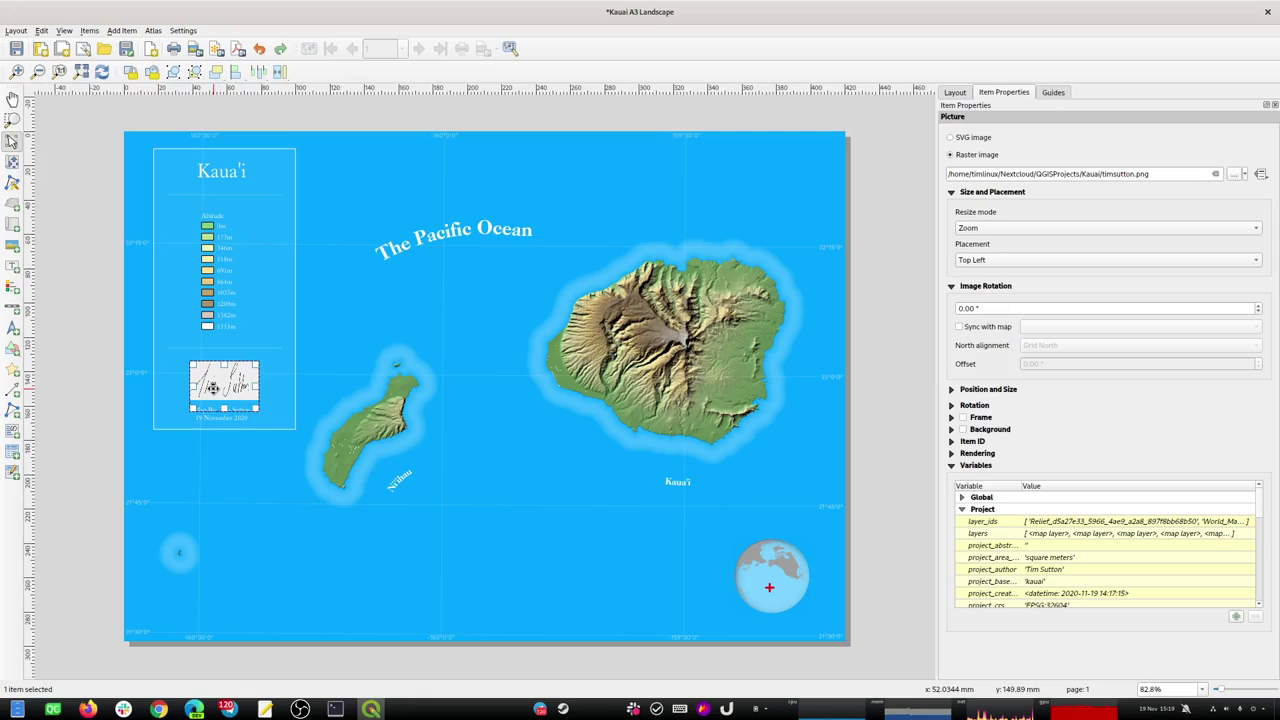
{"action": "key", "text": "Delete"}
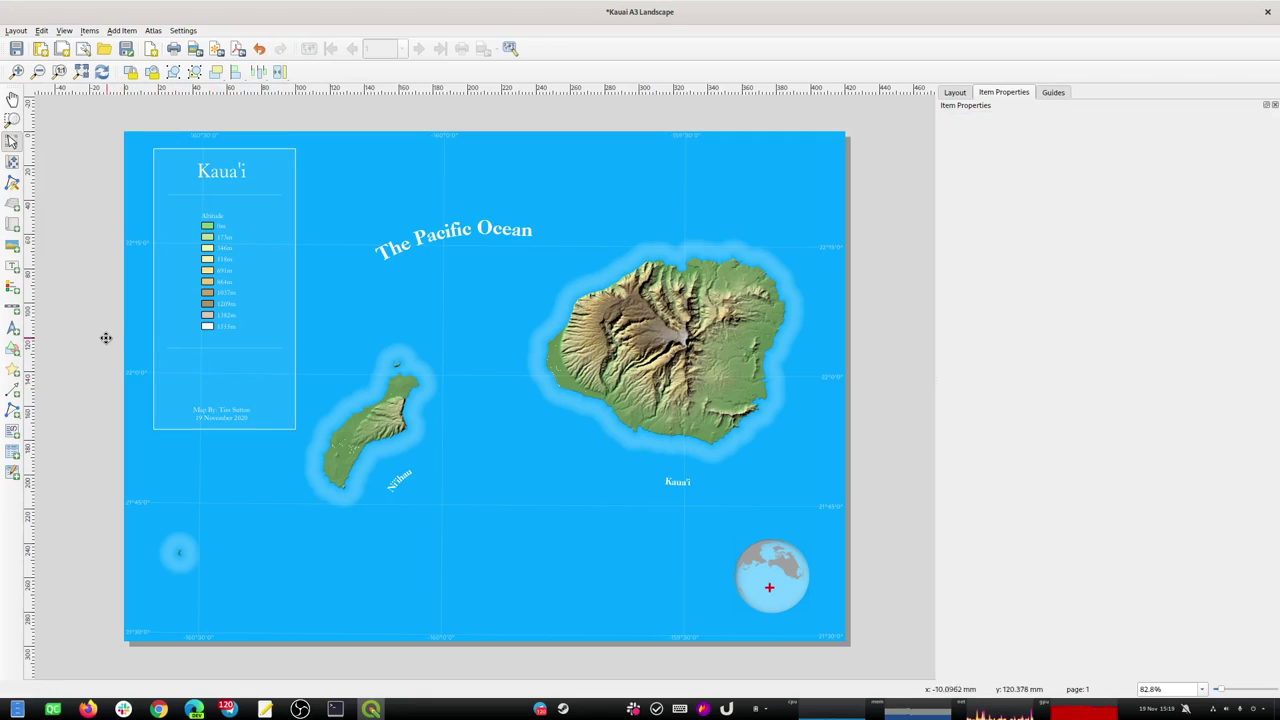
{"action": "left_click", "coordinate": [231, 409]}
{"action": "left_click_drag", "start_coordinate": [221, 405], "coordinate": [222, 360]}
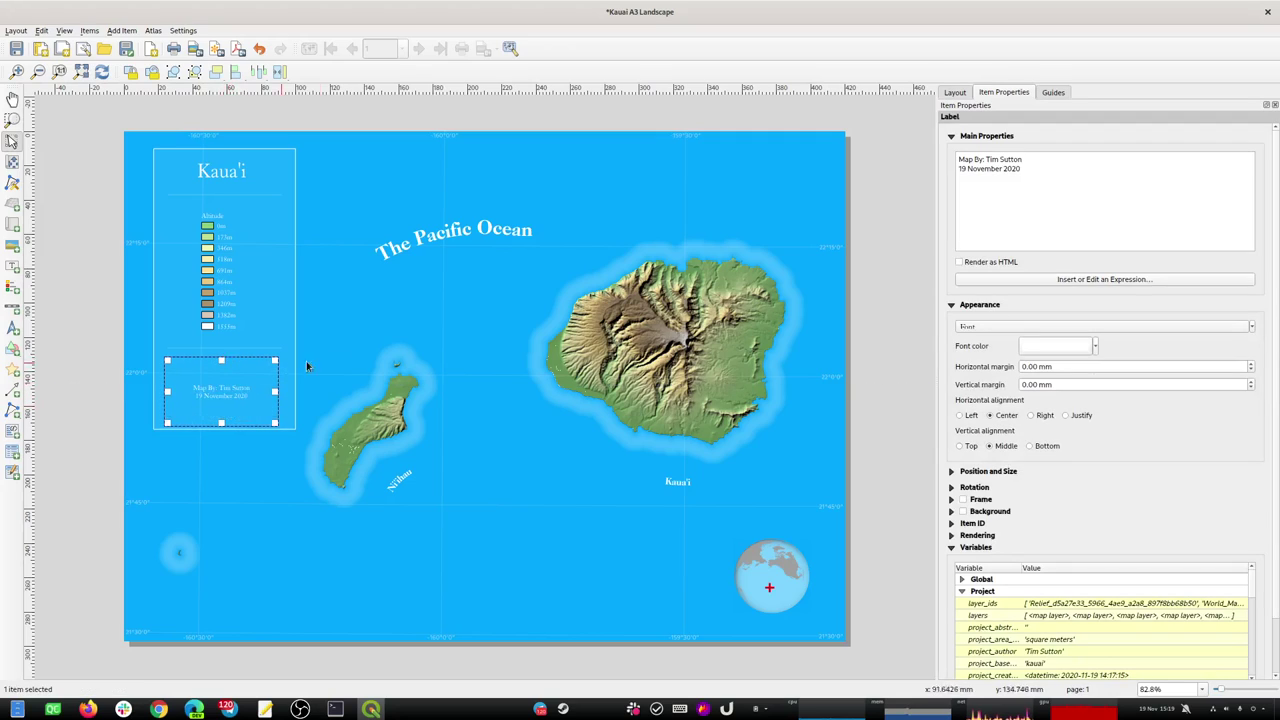
Add the line "Map Projection: WGS84 4N" and a blank line above the author credit in the label.
{"action": "triple_click", "coordinate": [1037, 163]}
{"action": "key", "text": "Up"}
{"action": "key", "text": "Return"}
{"action": "key", "text": "Up"}
{"action": "key", "text": "Return"}
{"action": "key", "text": "Up"}
{"action": "type", "text": "M"}
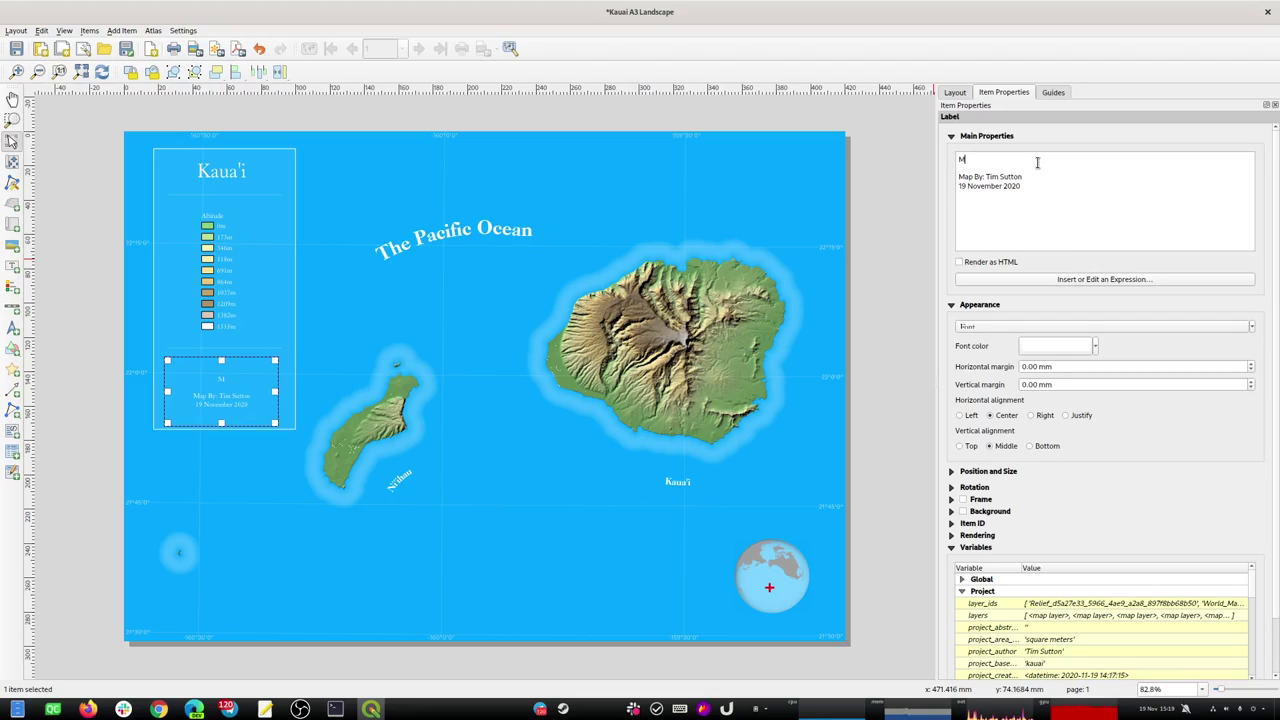
{"action": "type", "text": "ap Projection: "}
{"action": "type", "text": "UTM"}
{"action": "key", "text": "BackSpace"}
{"action": "key", "text": "BackSpace"}
{"action": "type", "text": "WGS84"}
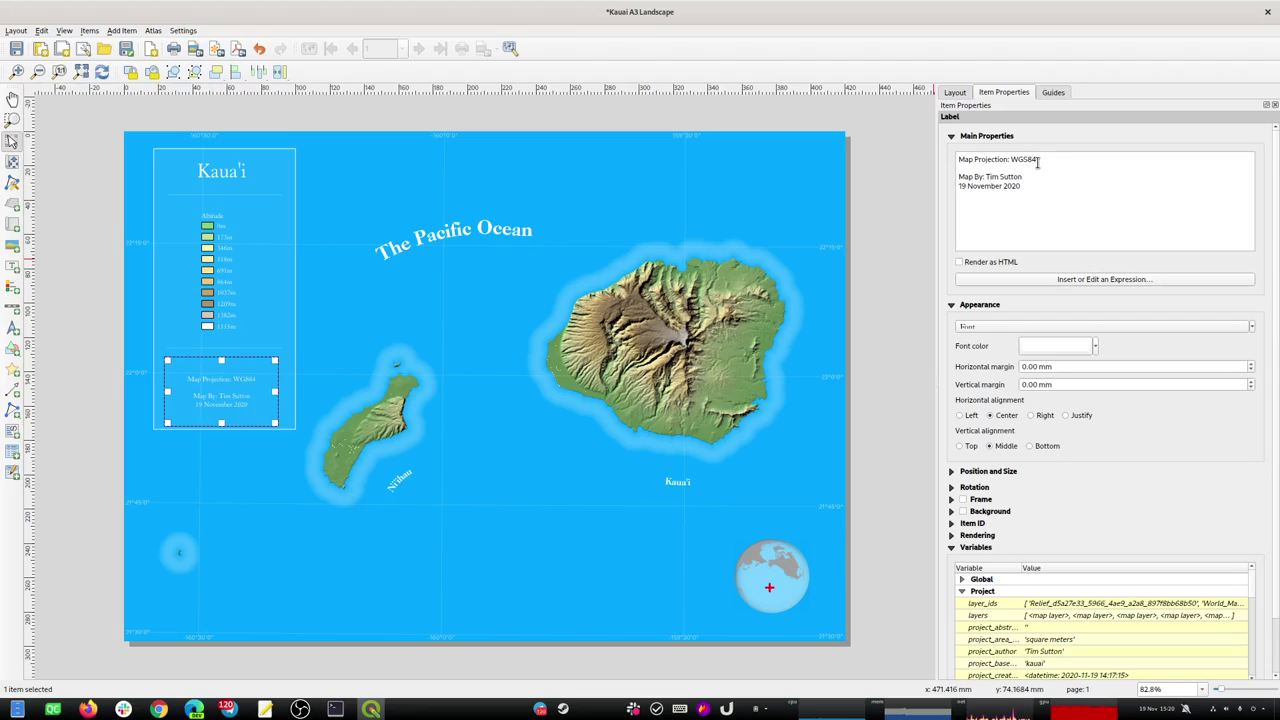
{"action": "type", "text": " 4N"}
{"action": "left_click", "coordinate": [86, 312]}
Check the credit label's font size and recently used fonts without changing them.
{"action": "left_click", "coordinate": [212, 368]}
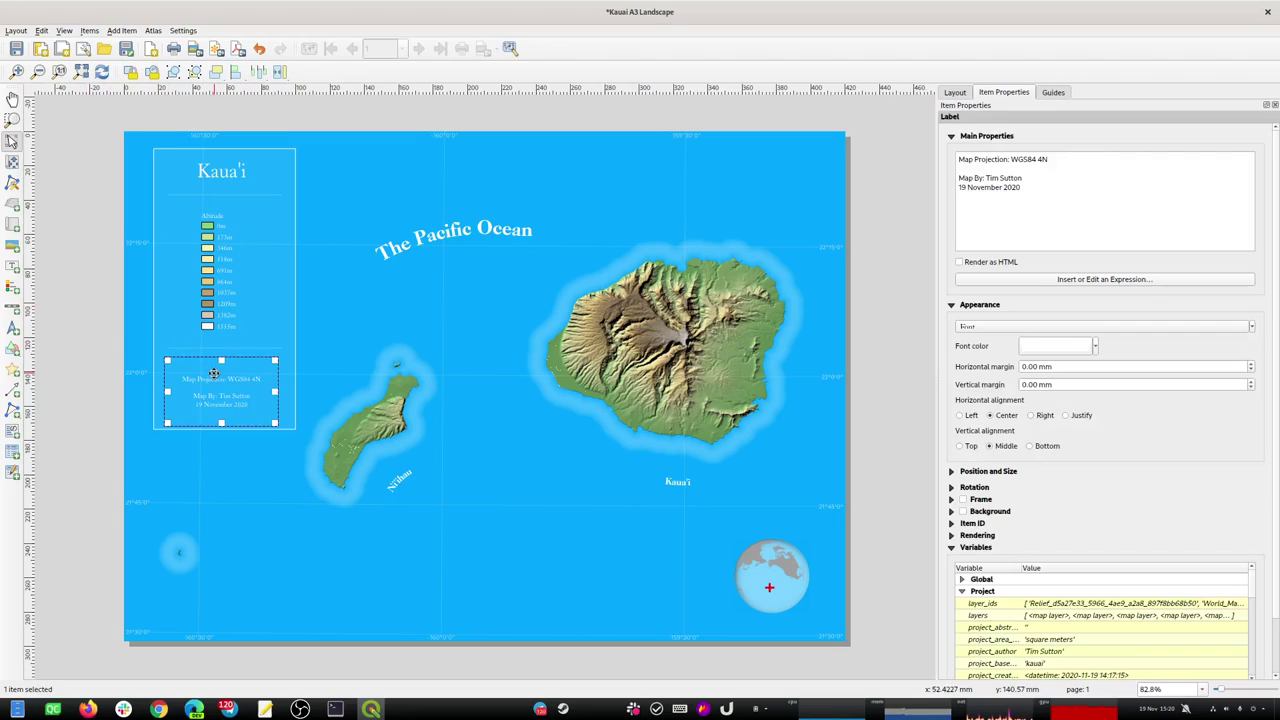
{"action": "left_click", "coordinate": [1253, 330]}
{"action": "mouse_move", "coordinate": [1045, 369]}
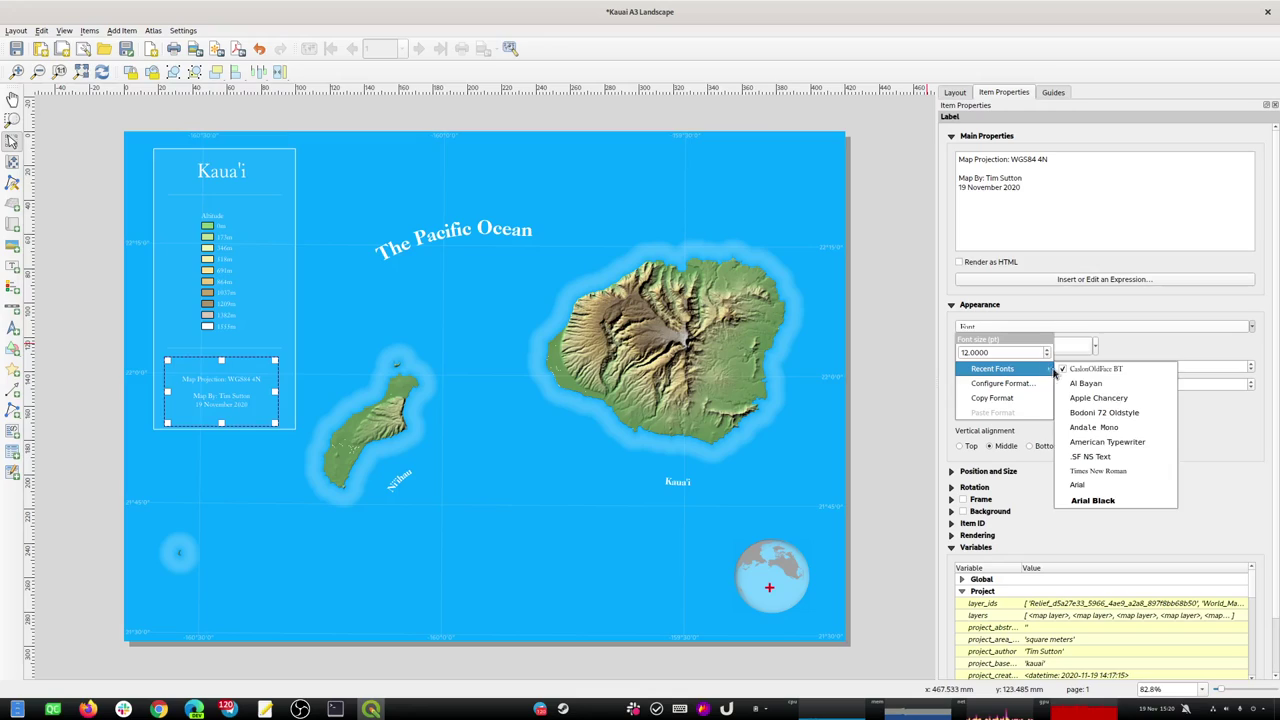
{"action": "left_click", "coordinate": [900, 369]}
{"action": "left_click", "coordinate": [890, 375]}
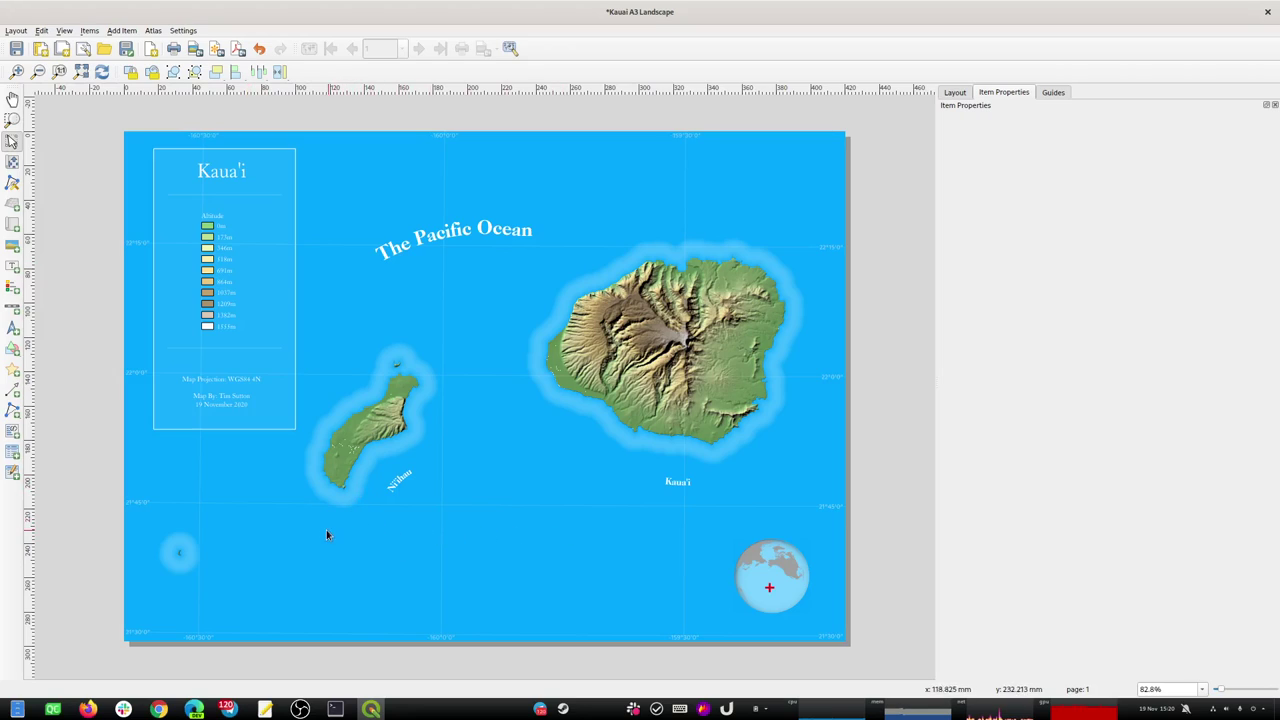
Shift the Altitude legend slightly up and right, and move the lower divider up closer beneath it.
{"action": "left_click", "coordinate": [223, 268]}
{"action": "left_click_drag", "start_coordinate": [220, 268], "coordinate": [225, 262]}
{"action": "left_click", "coordinate": [220, 350]}
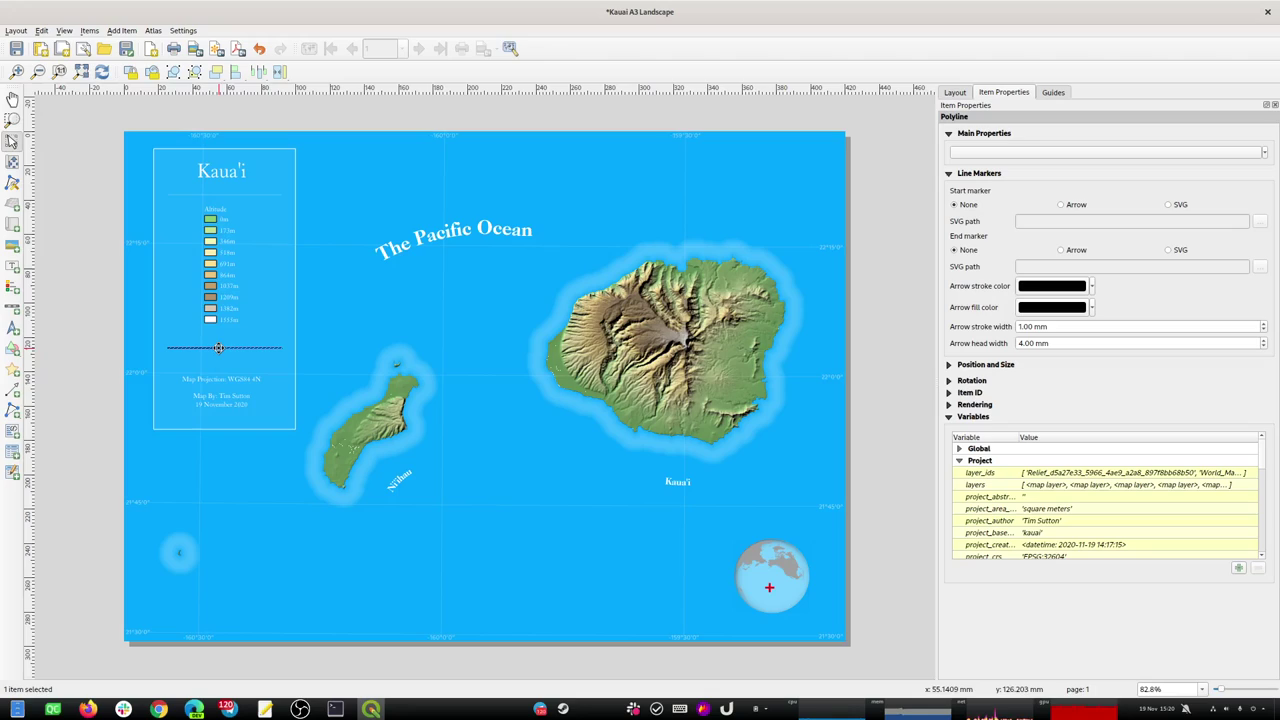
{"action": "left_click_drag", "start_coordinate": [229, 348], "coordinate": [232, 335]}
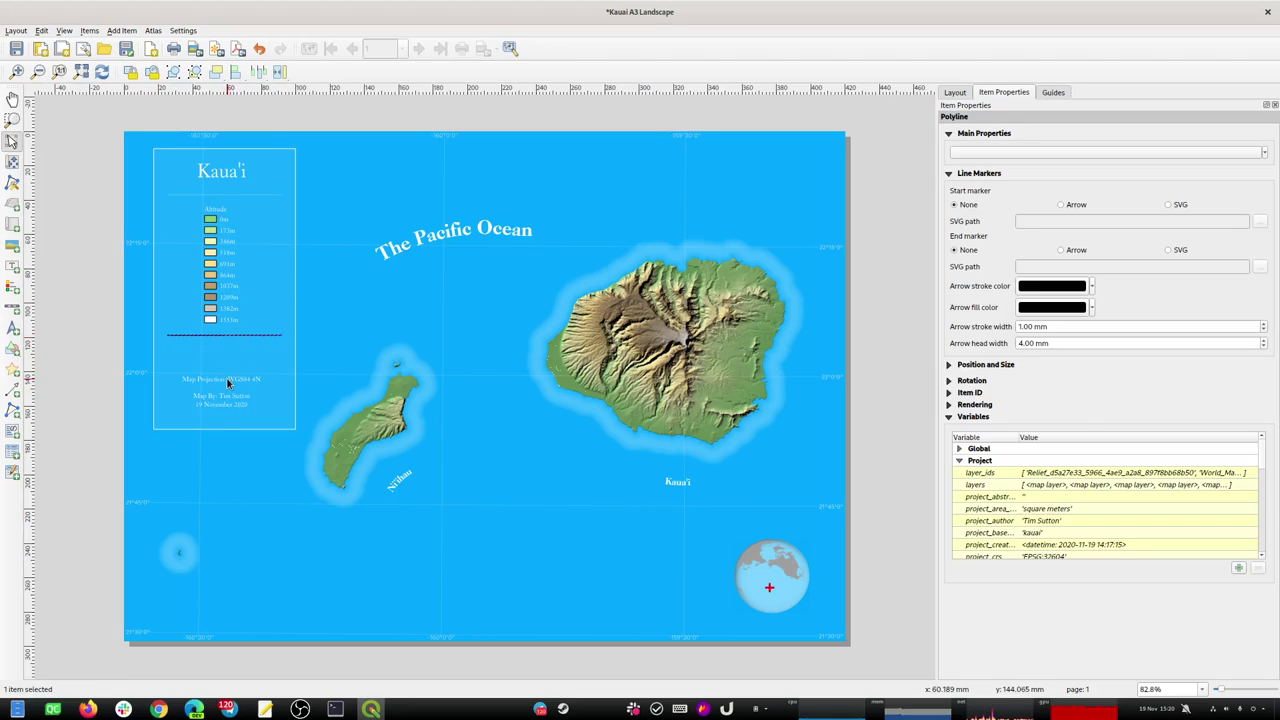
Move the projection and credit label up beneath the lower divider and shorten the info box to fit it.
{"action": "left_click", "coordinate": [228, 383]}
{"action": "left_click_drag", "start_coordinate": [228, 383], "coordinate": [230, 354]}
{"action": "left_click", "coordinate": [227, 418]}
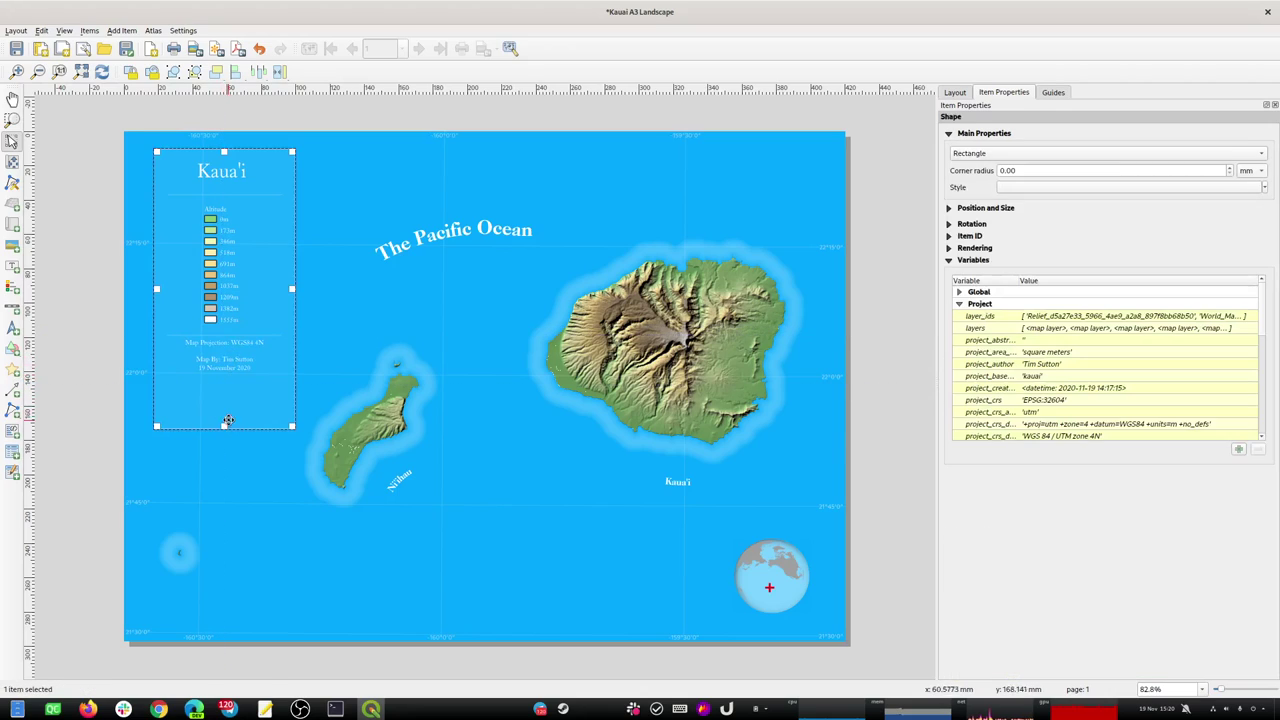
{"action": "left_click_drag", "start_coordinate": [228, 427], "coordinate": [233, 388]}
{"action": "left_click", "coordinate": [113, 384]}
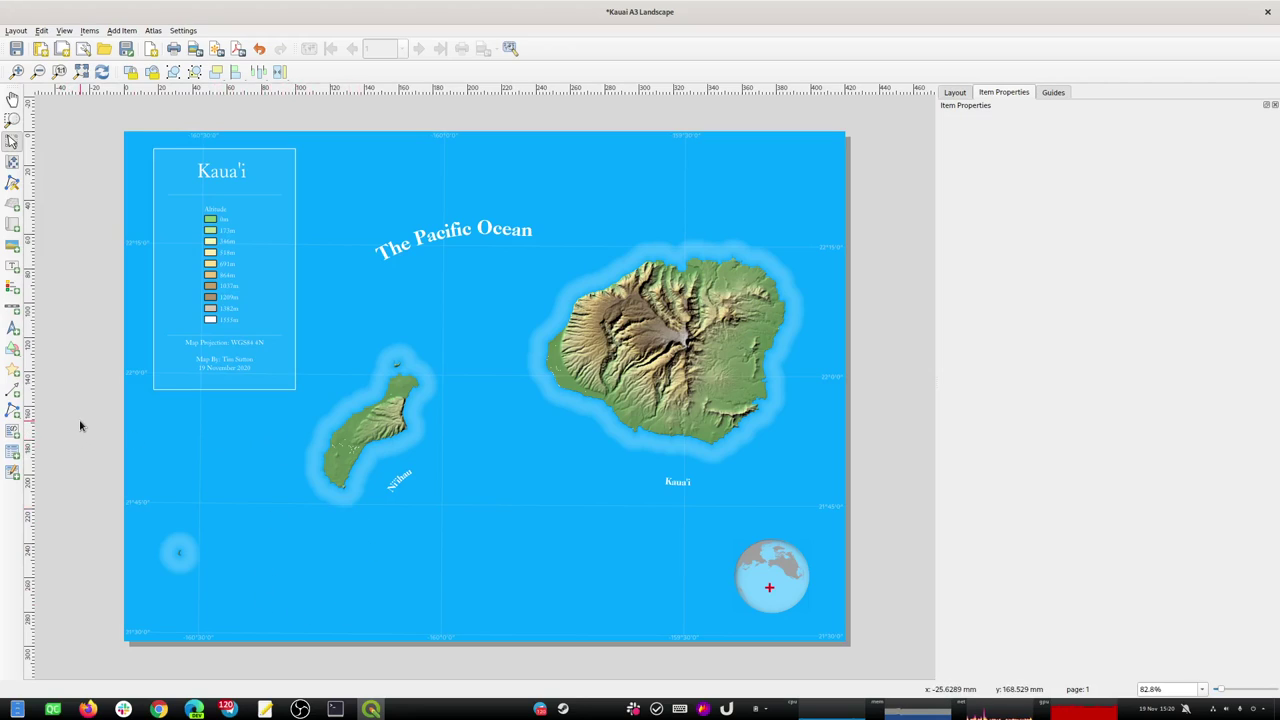
Add a north arrow below the small island at the map's lower left, using the Arrow_04.svg symbol.
{"action": "left_click", "coordinate": [12, 327]}
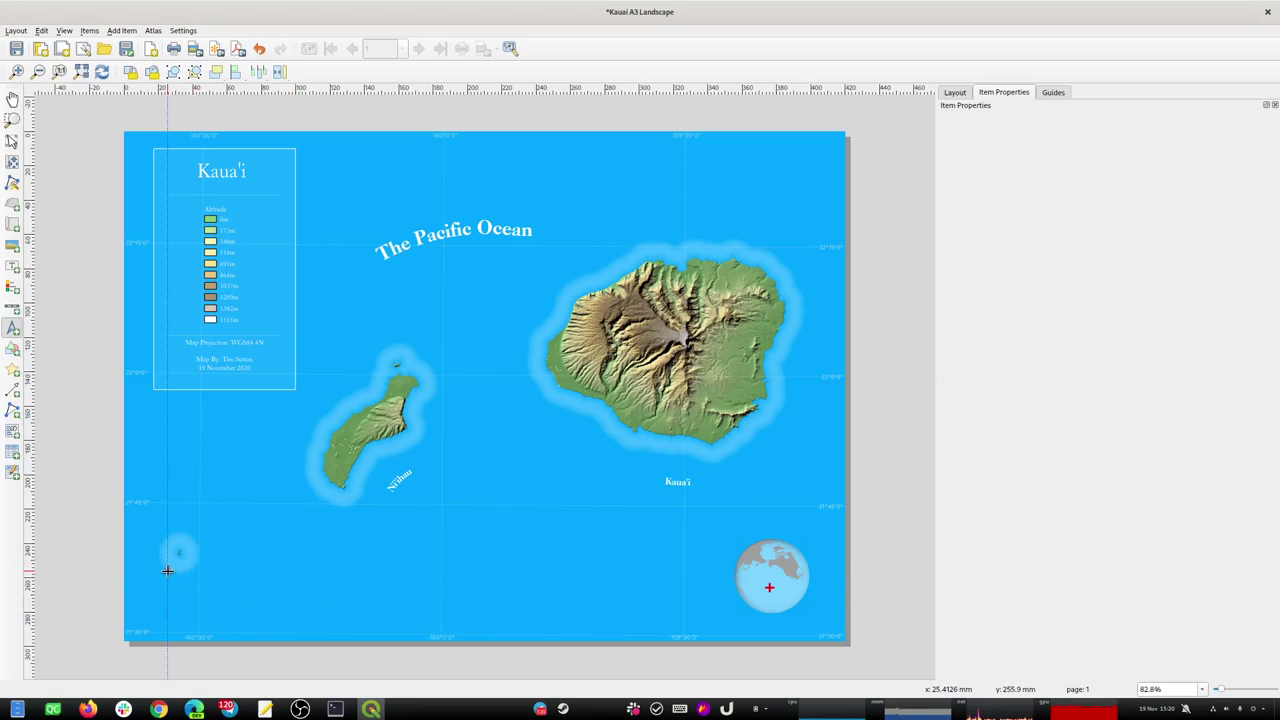
{"action": "left_click_drag", "start_coordinate": [160, 577], "coordinate": [233, 616]}
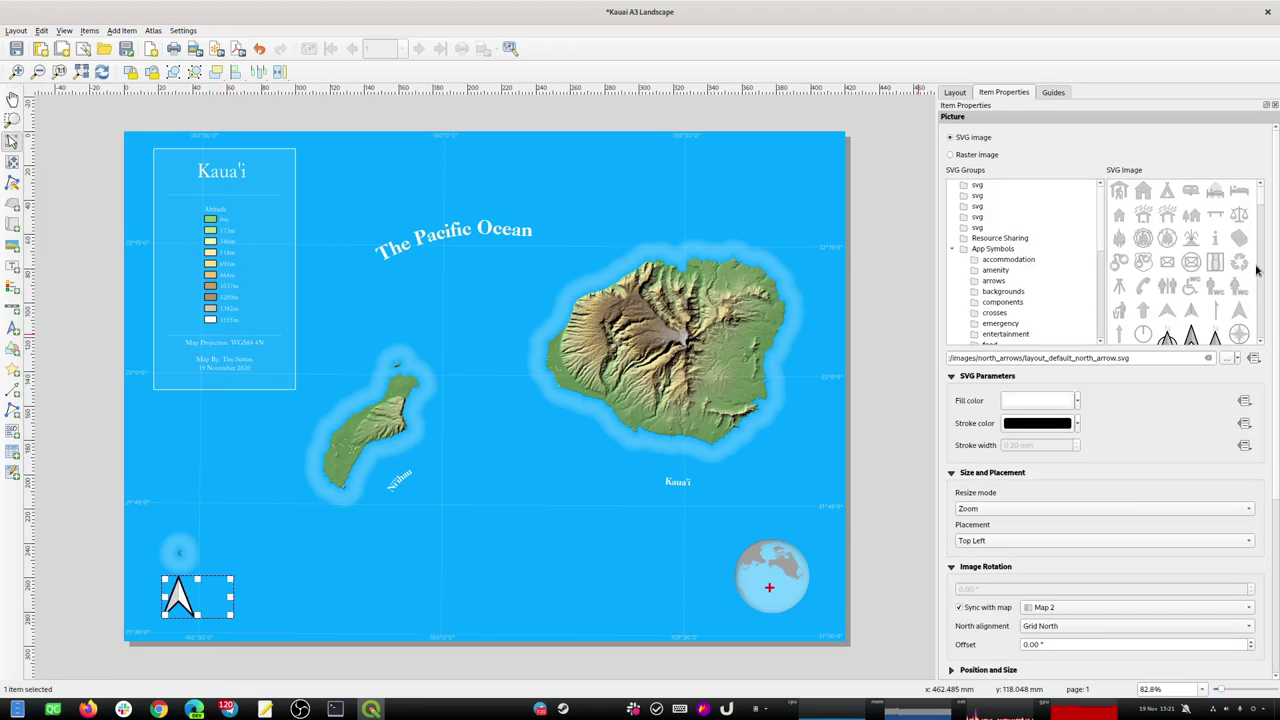
{"action": "scroll", "coordinate": [1264, 216], "scroll_direction": "down", "scroll_amount": 5}
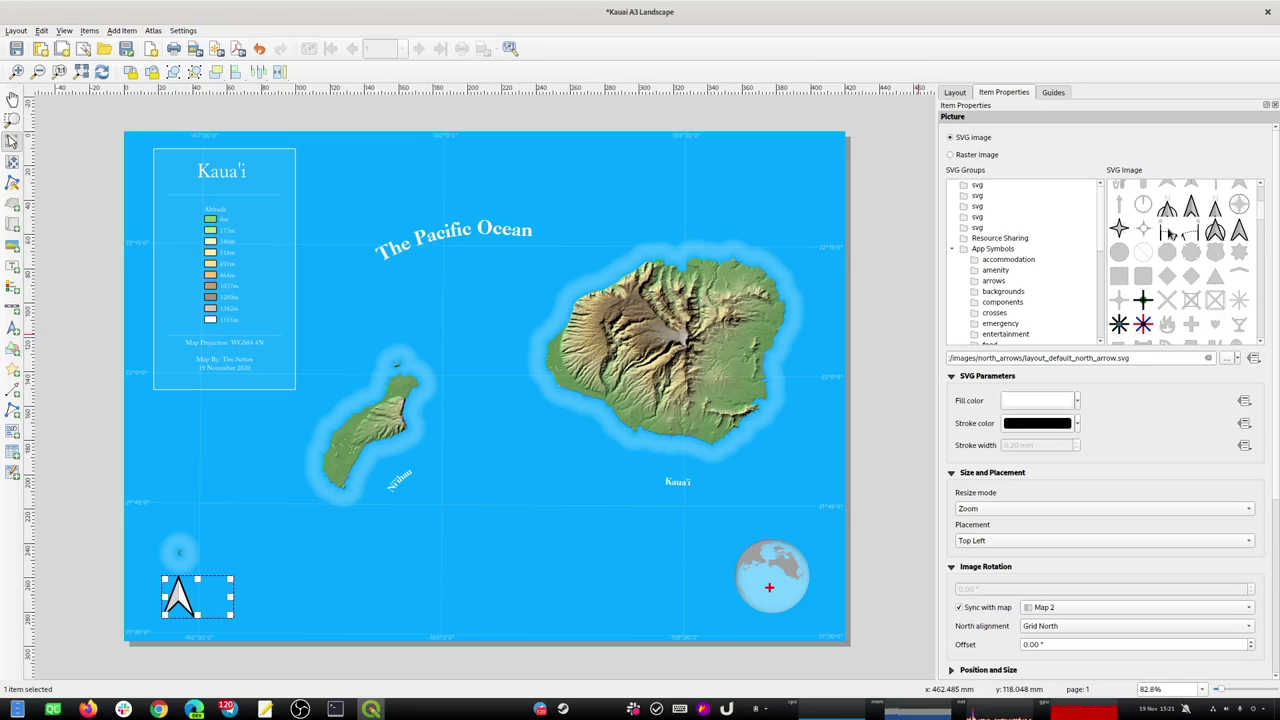
{"action": "left_click", "coordinate": [1168, 232]}
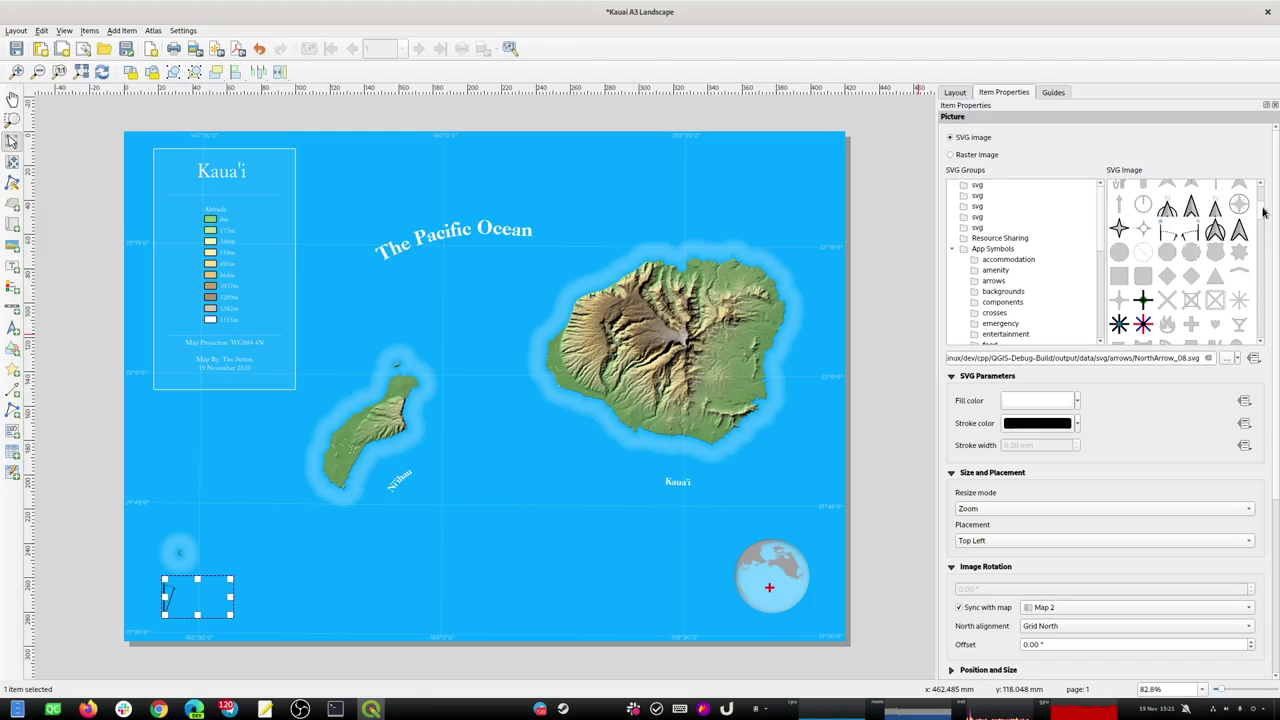
{"action": "left_click_drag", "start_coordinate": [1262, 212], "coordinate": [1261, 204]}
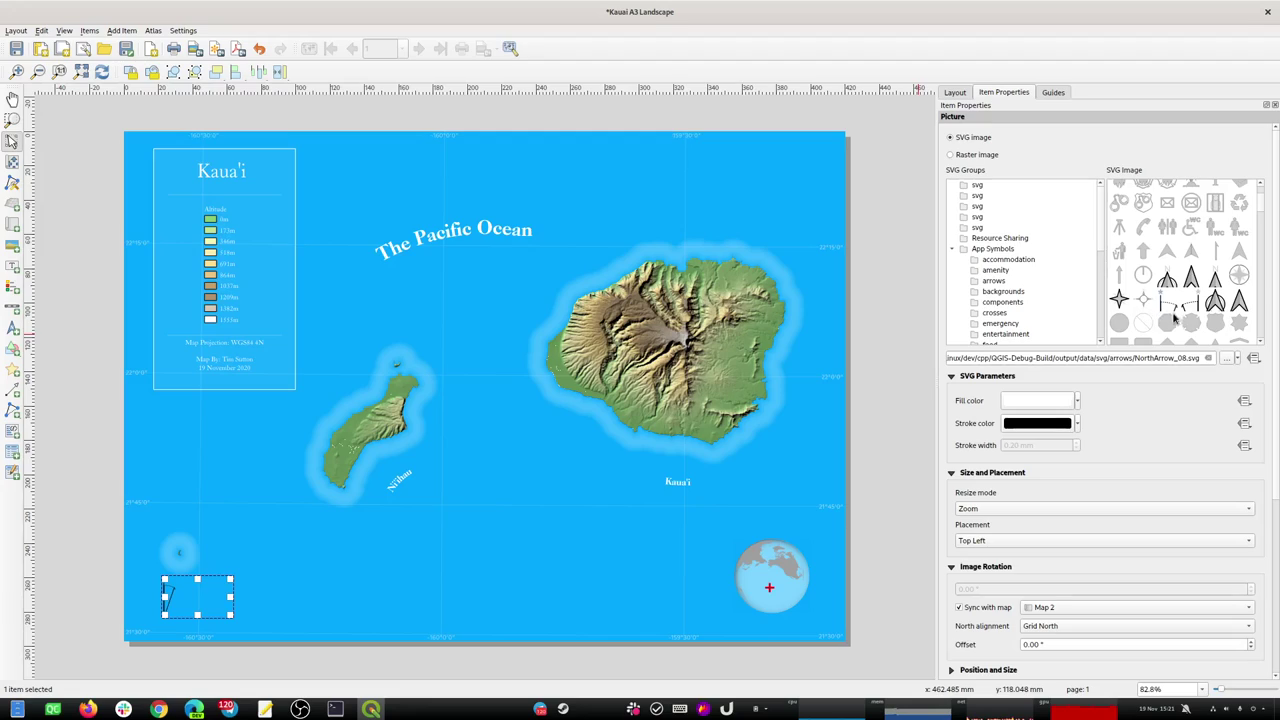
{"action": "left_click", "coordinate": [1216, 251]}
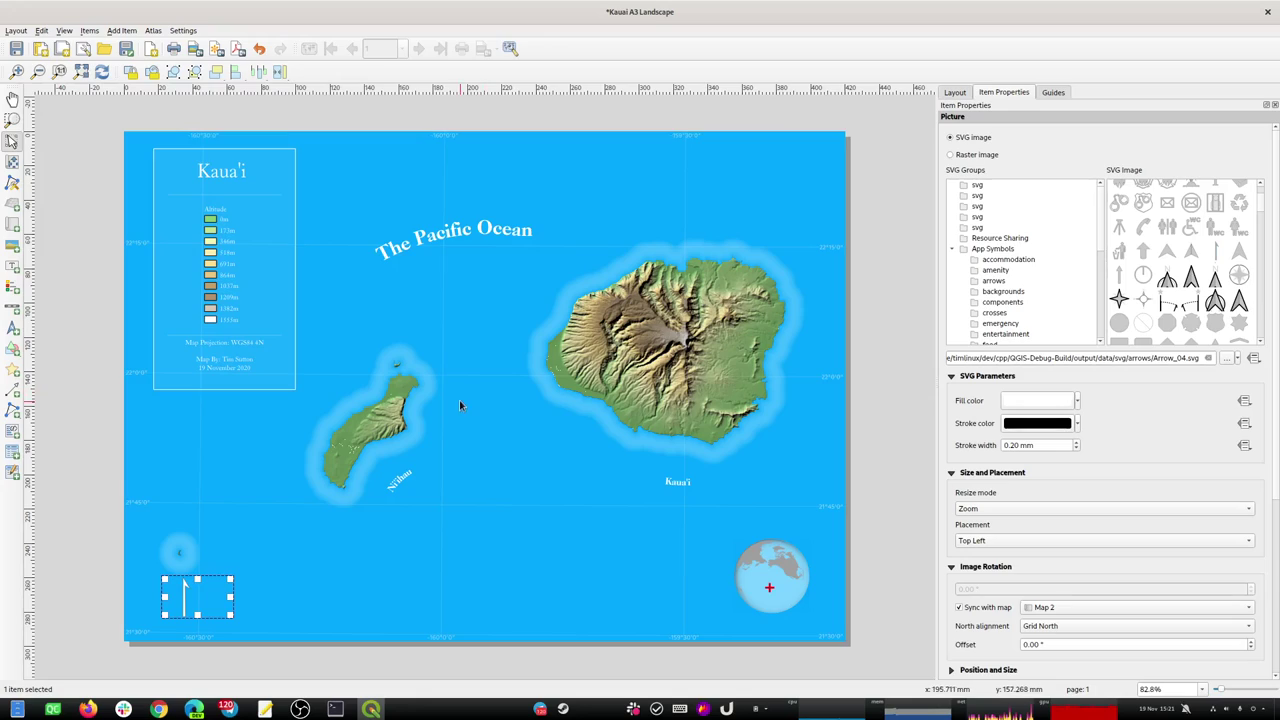
Set the north arrow's stroke color to white and deselect the arrow.
{"action": "left_click", "coordinate": [1077, 423]}
{"action": "left_click_drag", "start_coordinate": [1067, 472], "coordinate": [1031, 521]}
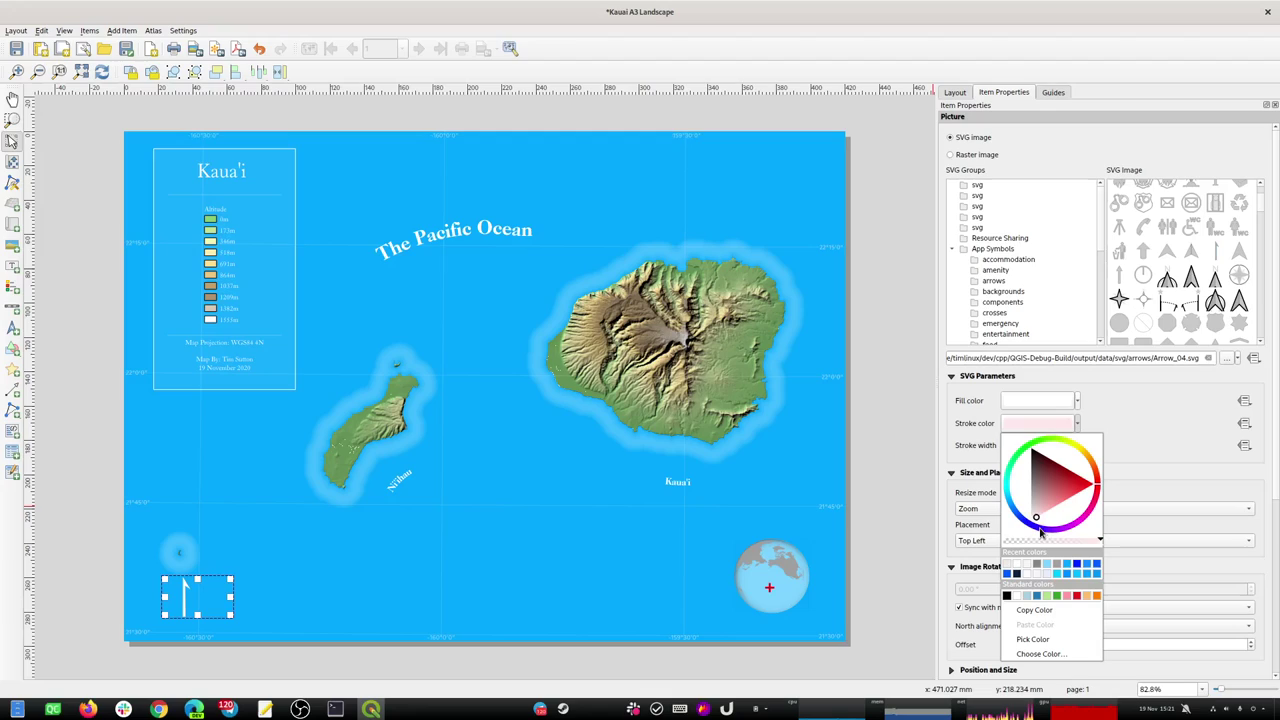
{"action": "left_click", "coordinate": [908, 541]}
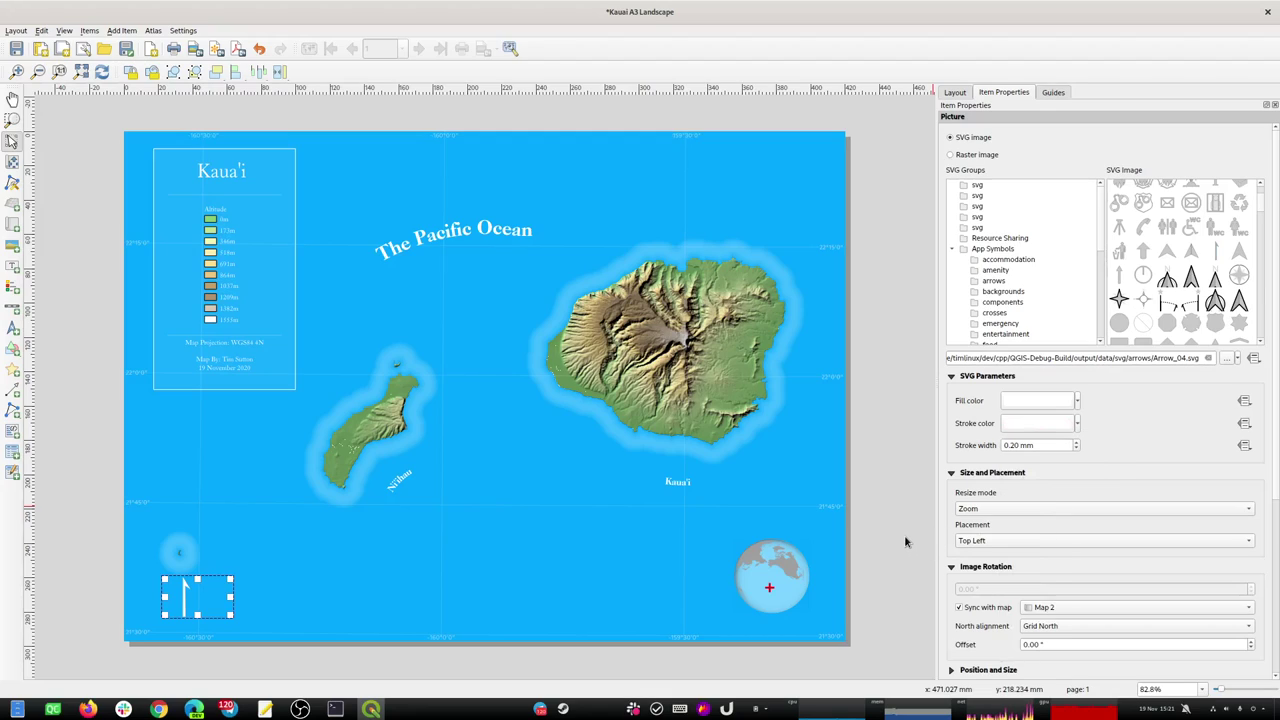
{"action": "left_click", "coordinate": [517, 549]}
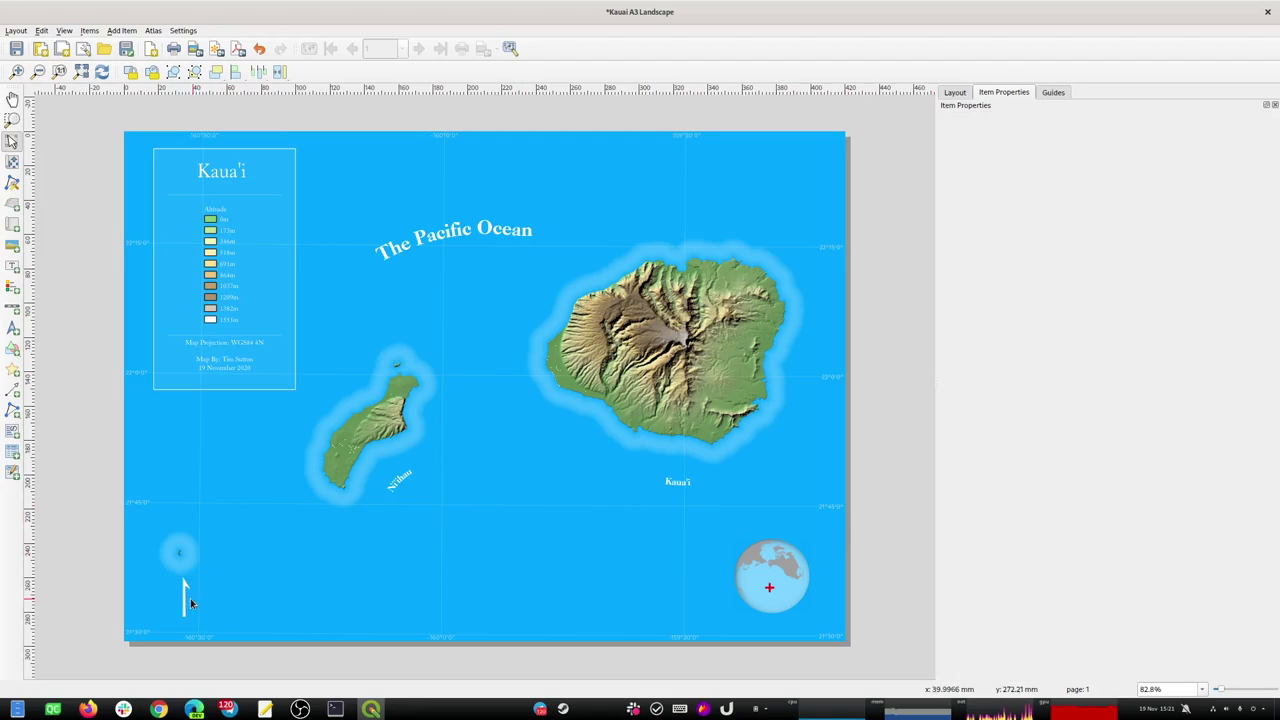
Shift the north arrow slightly left and down beneath the small island, and deselect it.
{"action": "mouse_move", "coordinate": [182, 596]}
{"action": "left_mouse_down"}
{"action": "mouse_move", "coordinate": [174, 603]}
{"action": "mouse_move", "coordinate": [205, 603]}
{"action": "mouse_move", "coordinate": [190, 603]}
{"action": "left_mouse_up"}
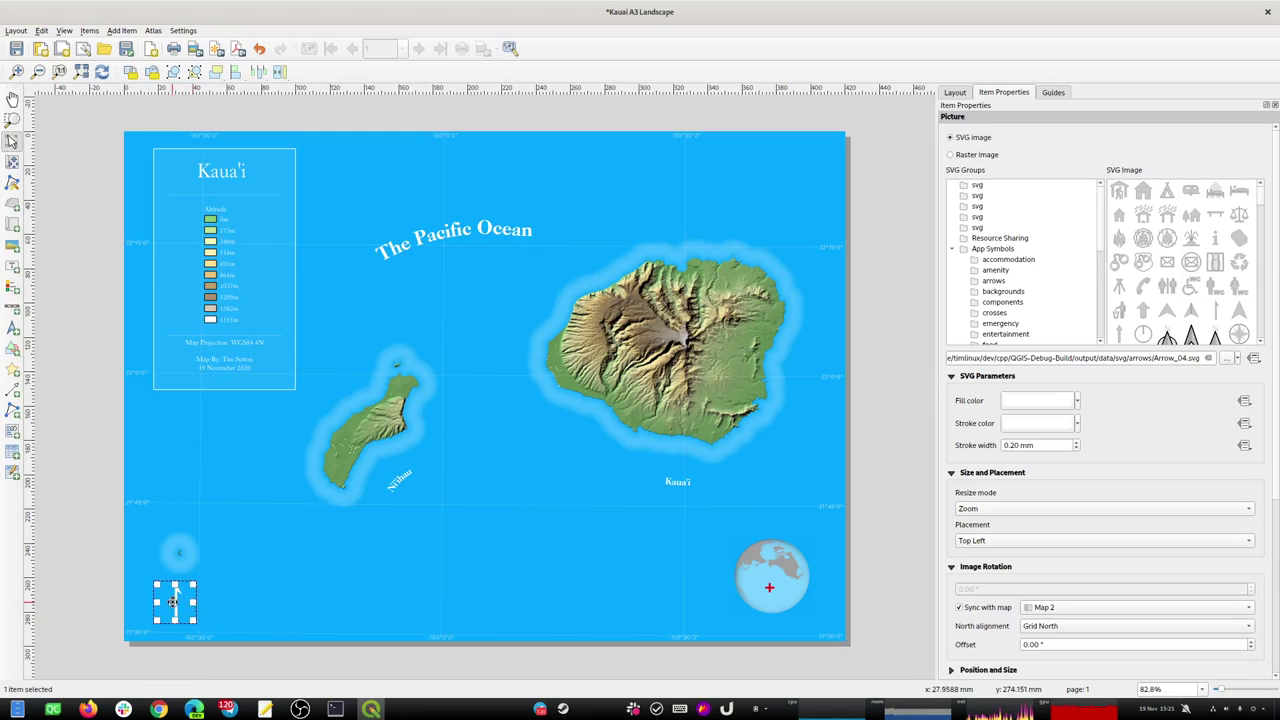
{"action": "left_click", "coordinate": [98, 467]}
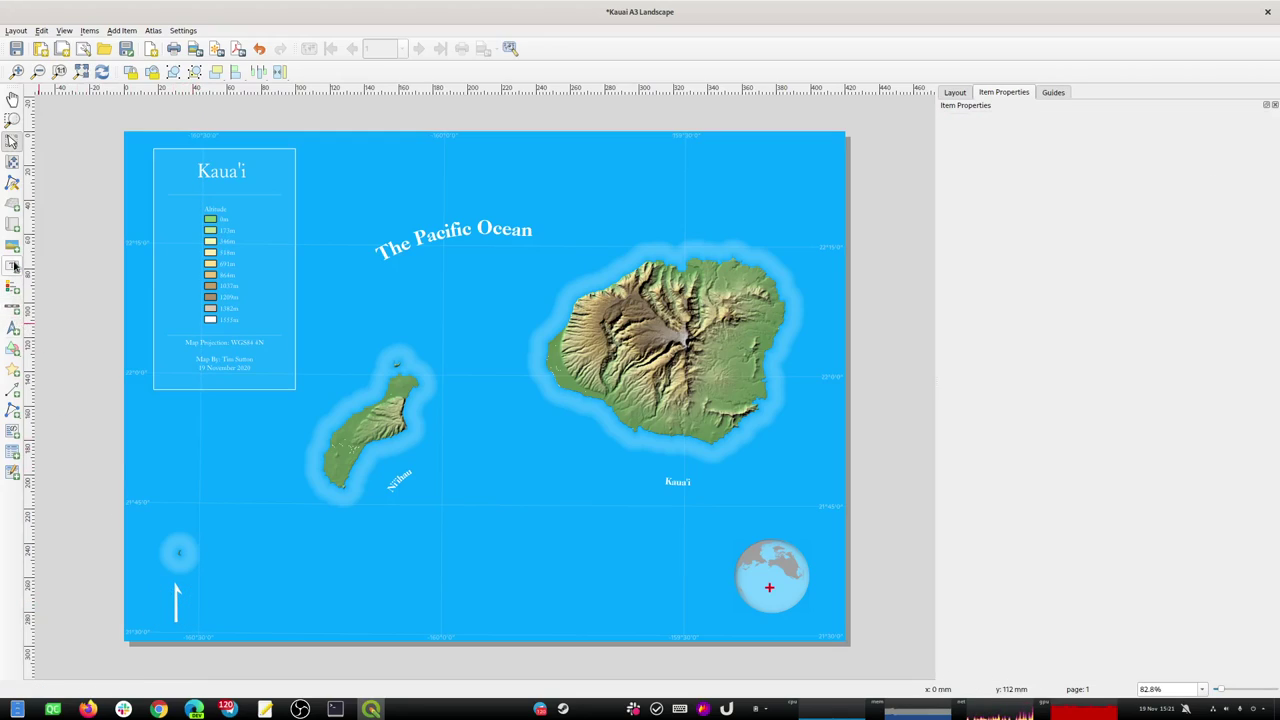
Duplicate the projection and credit label, place the copy over the north arrow, and replace its text with "N".
{"action": "left_click", "coordinate": [210, 340]}
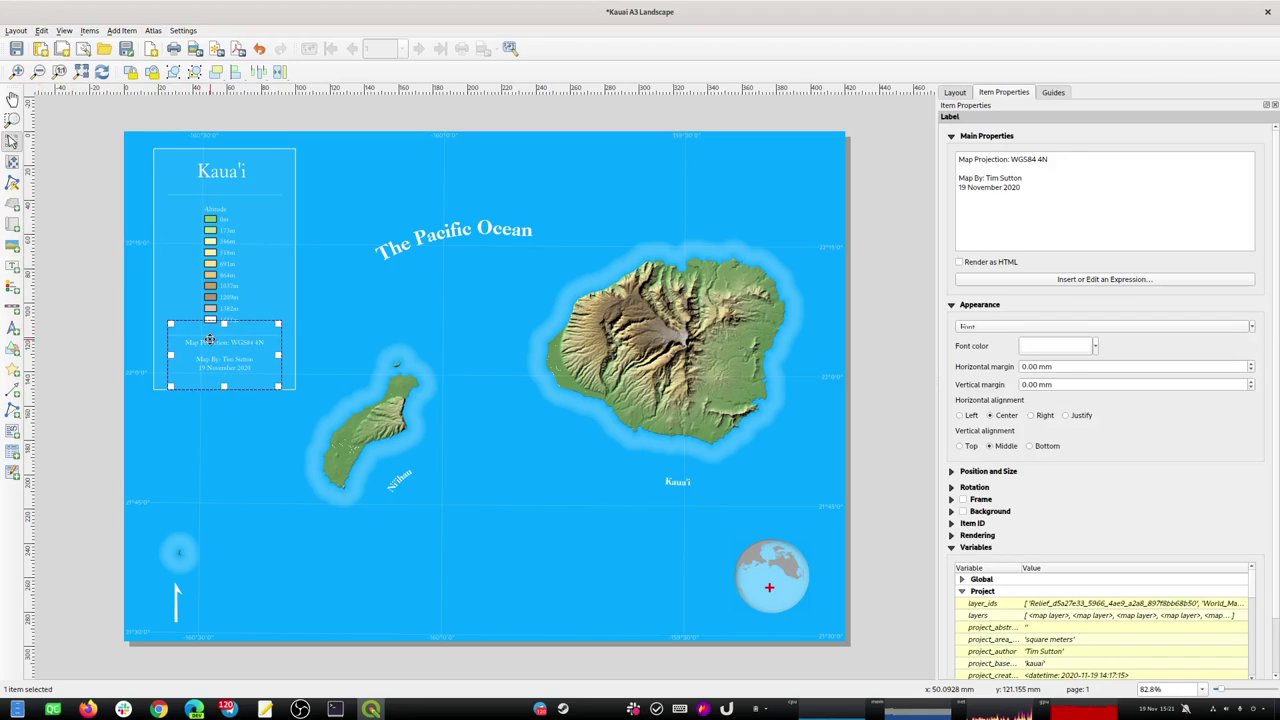
{"action": "left_click_drag", "start_coordinate": [210, 340], "coordinate": [183, 613]}
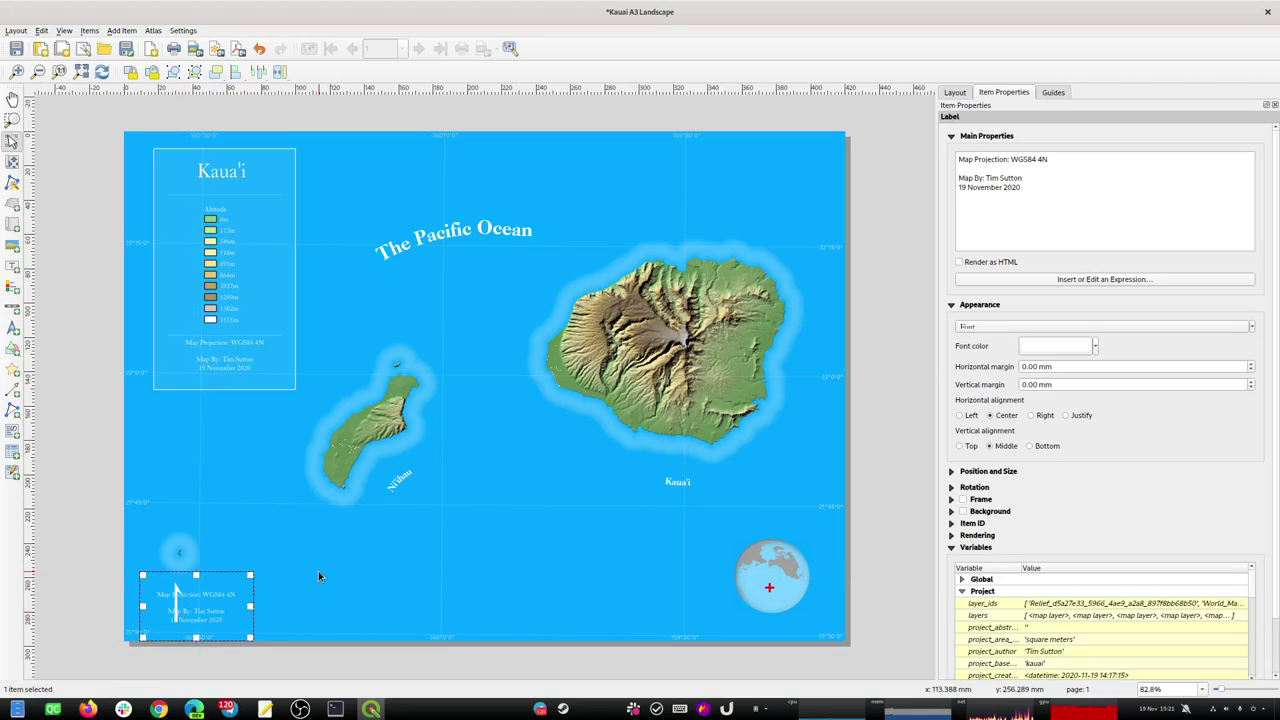
{"action": "left_click_drag", "start_coordinate": [1022, 192], "coordinate": [906, 120]}
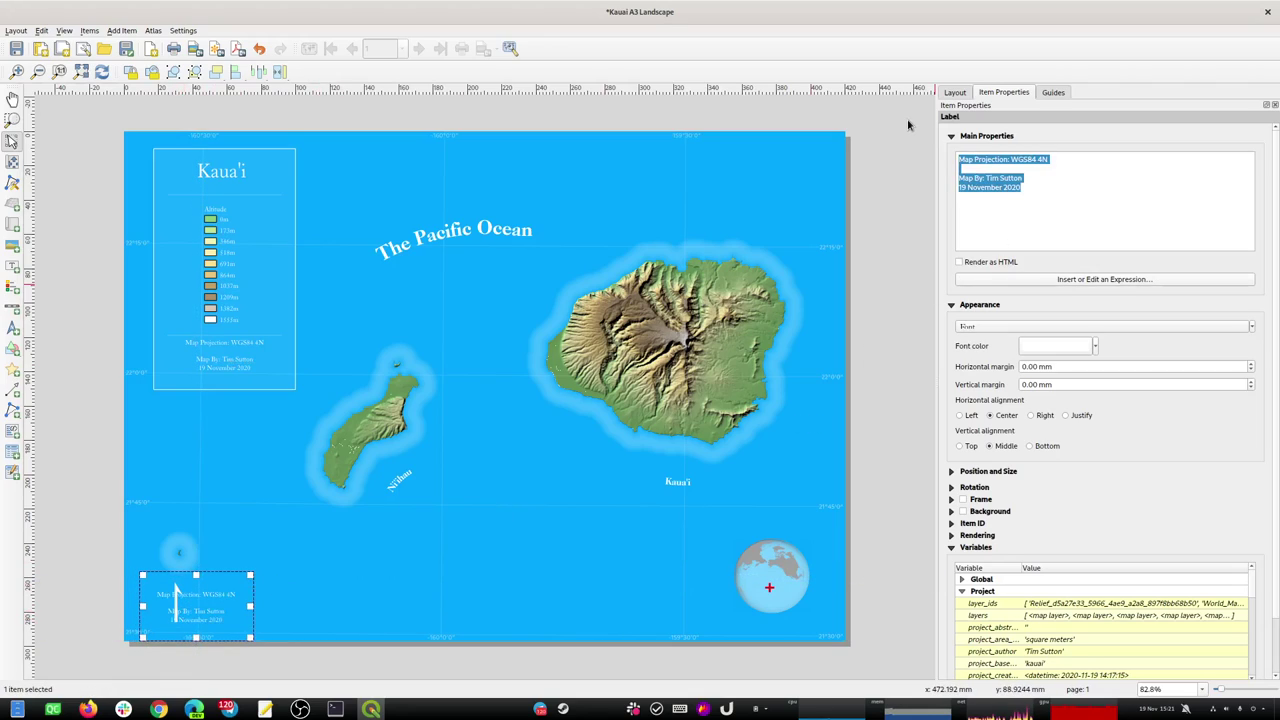
{"action": "type", "text": "N"}
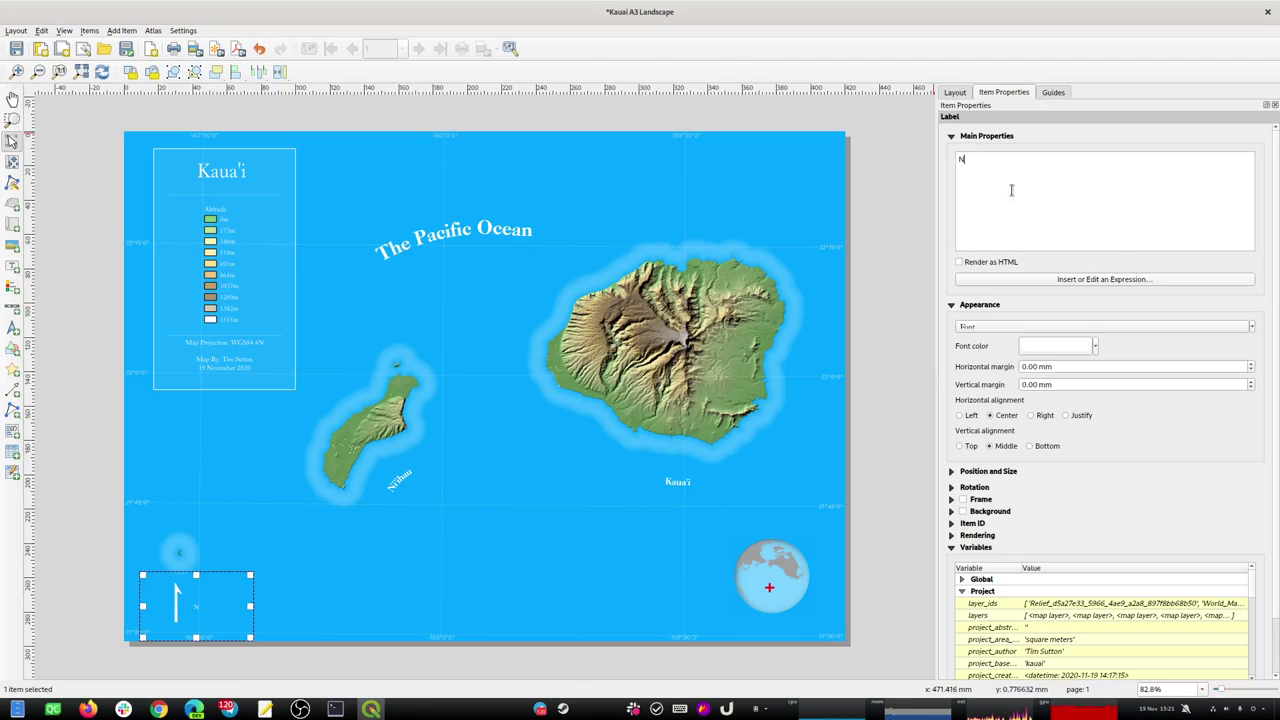
Set the "N" label's font size to 17 pt and shrink its frame so the letter sits beside the north arrow's base.
{"action": "left_click", "coordinate": [1251, 327]}
{"action": "scroll", "coordinate": [1049, 353], "scroll_direction": "up", "scroll_amount": 5}
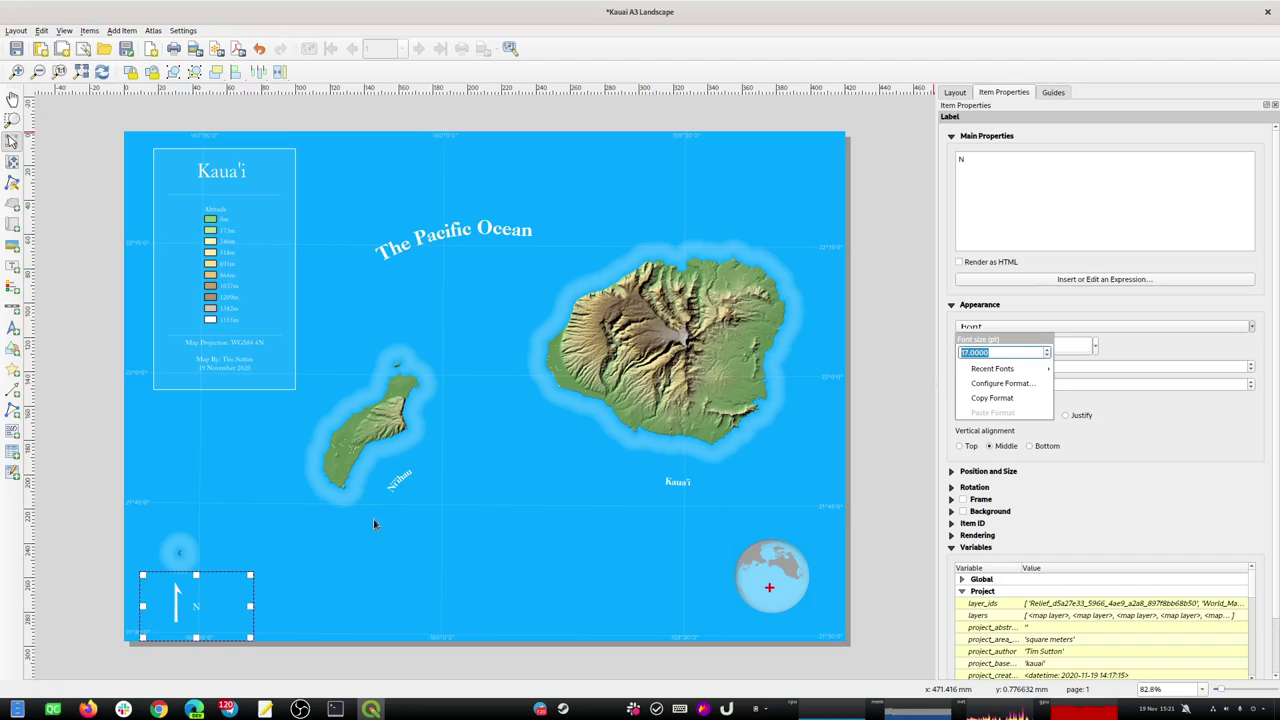
{"action": "left_click", "coordinate": [247, 641]}
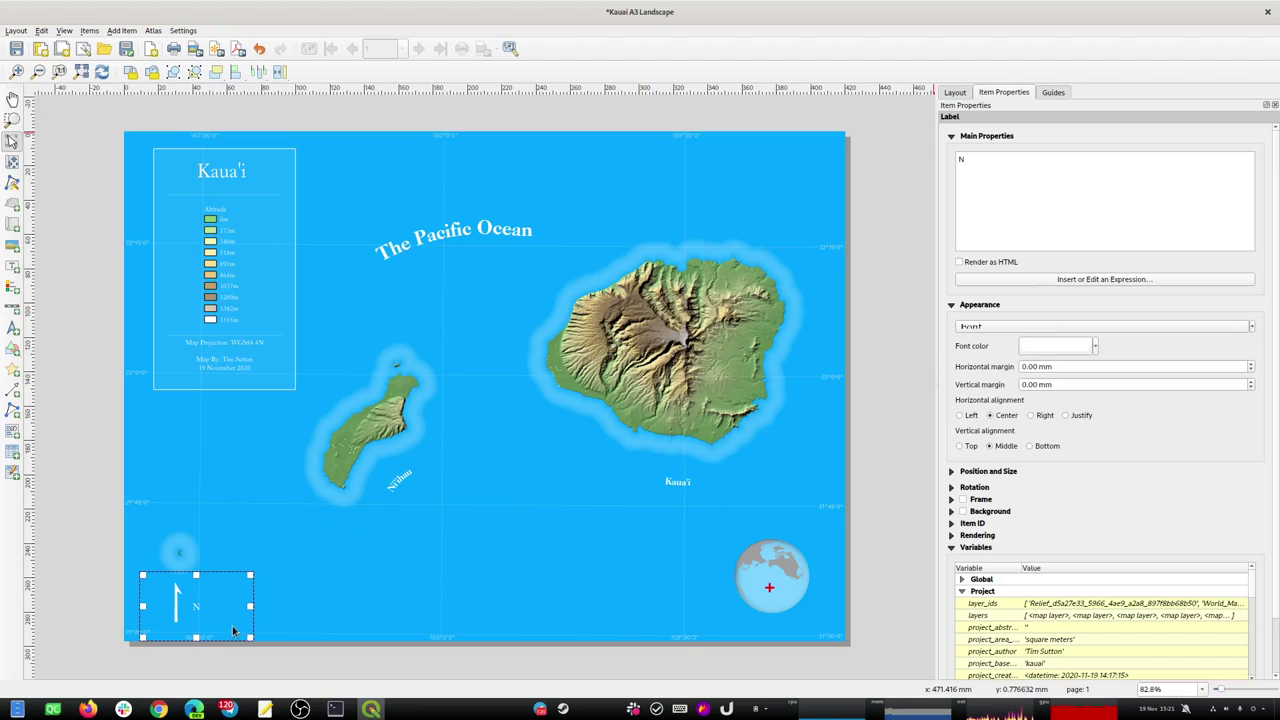
{"action": "left_click_drag", "start_coordinate": [251, 636], "coordinate": [182, 616]}
{"action": "left_click", "coordinate": [84, 586]}
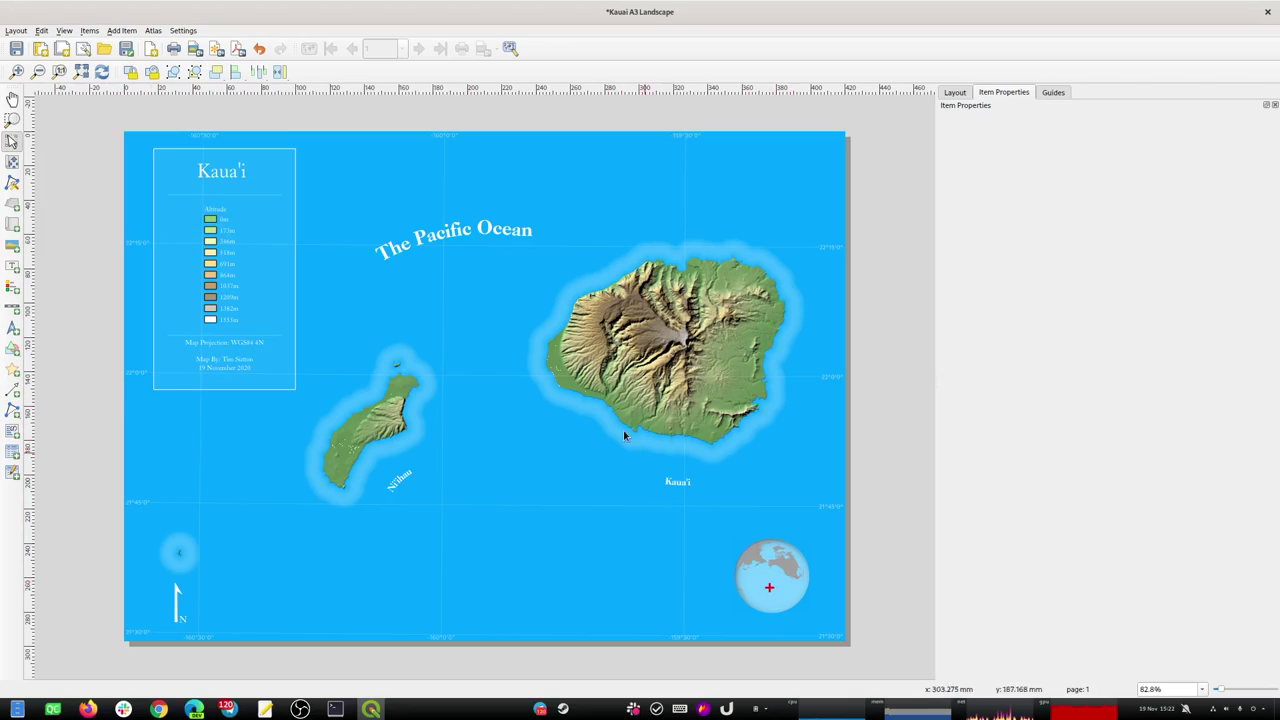
Save the project and export the layout as PNG image "Kauai A3 Landscape" to the Kauai folder at 300 dpi with antialiasing.
{"action": "left_click", "coordinate": [16, 48]}
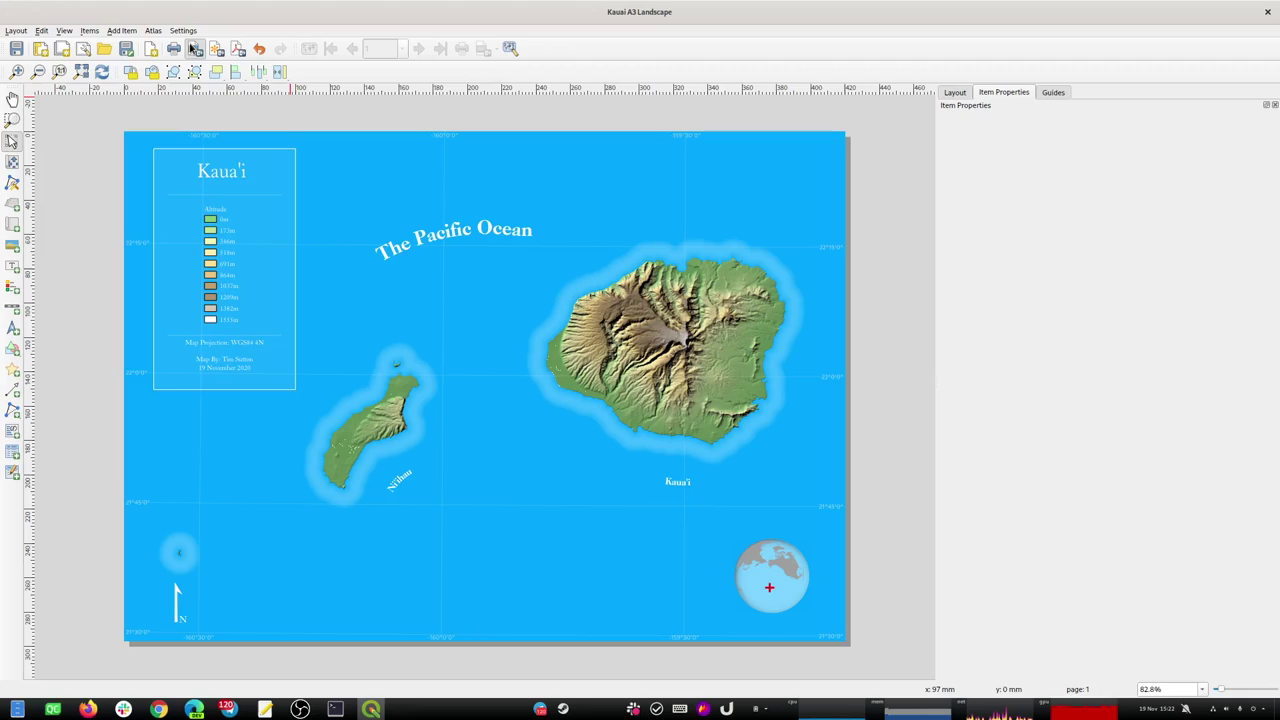
{"action": "left_click", "coordinate": [195, 48]}
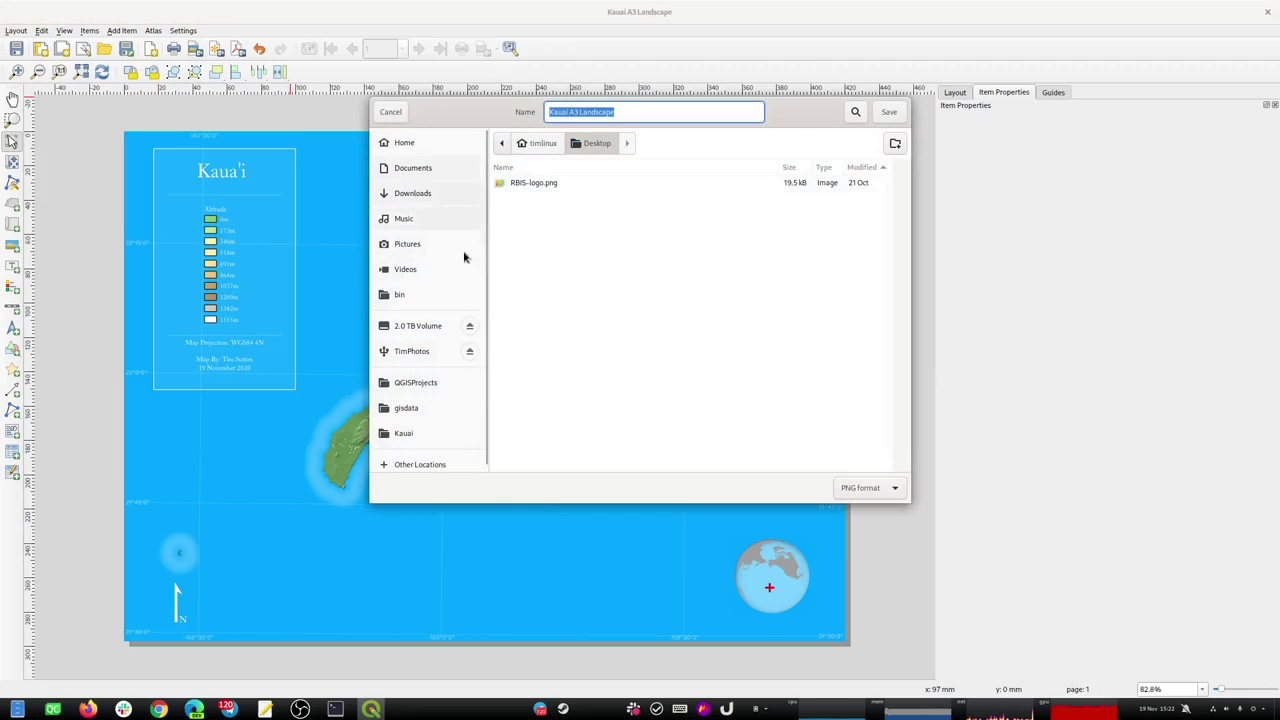
{"action": "left_click", "coordinate": [410, 434]}
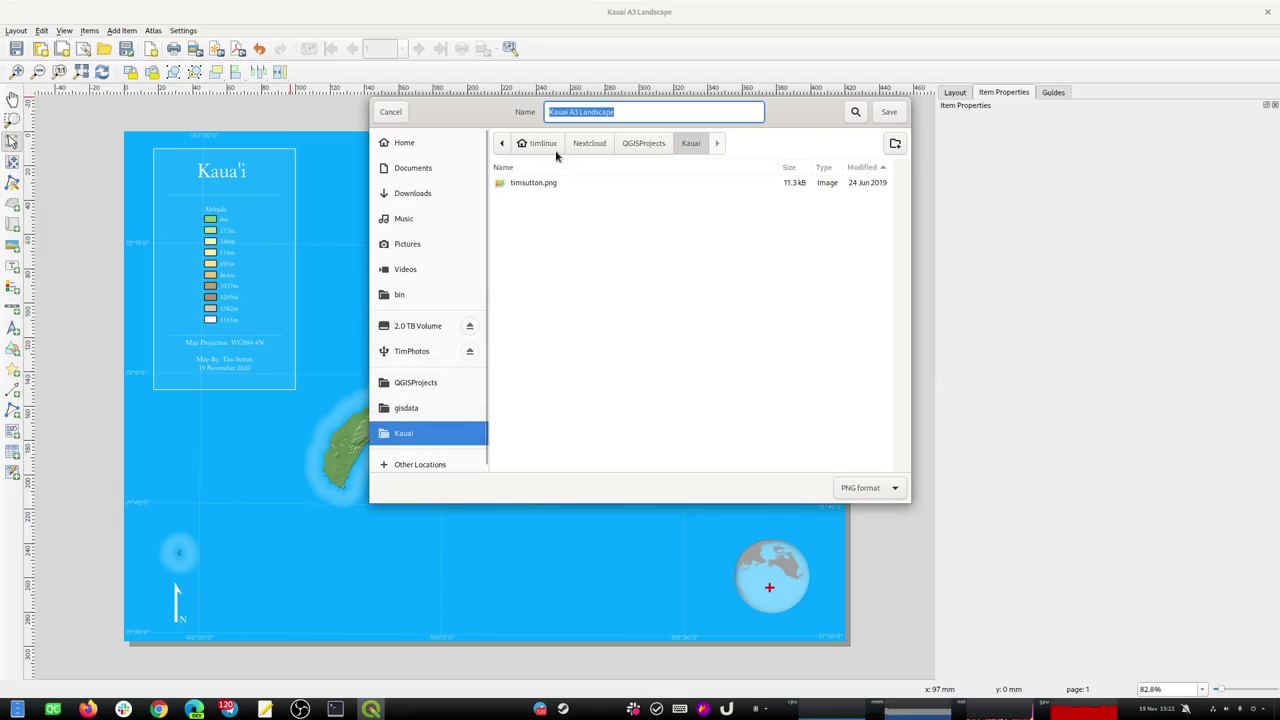
{"action": "left_click", "coordinate": [888, 112]}
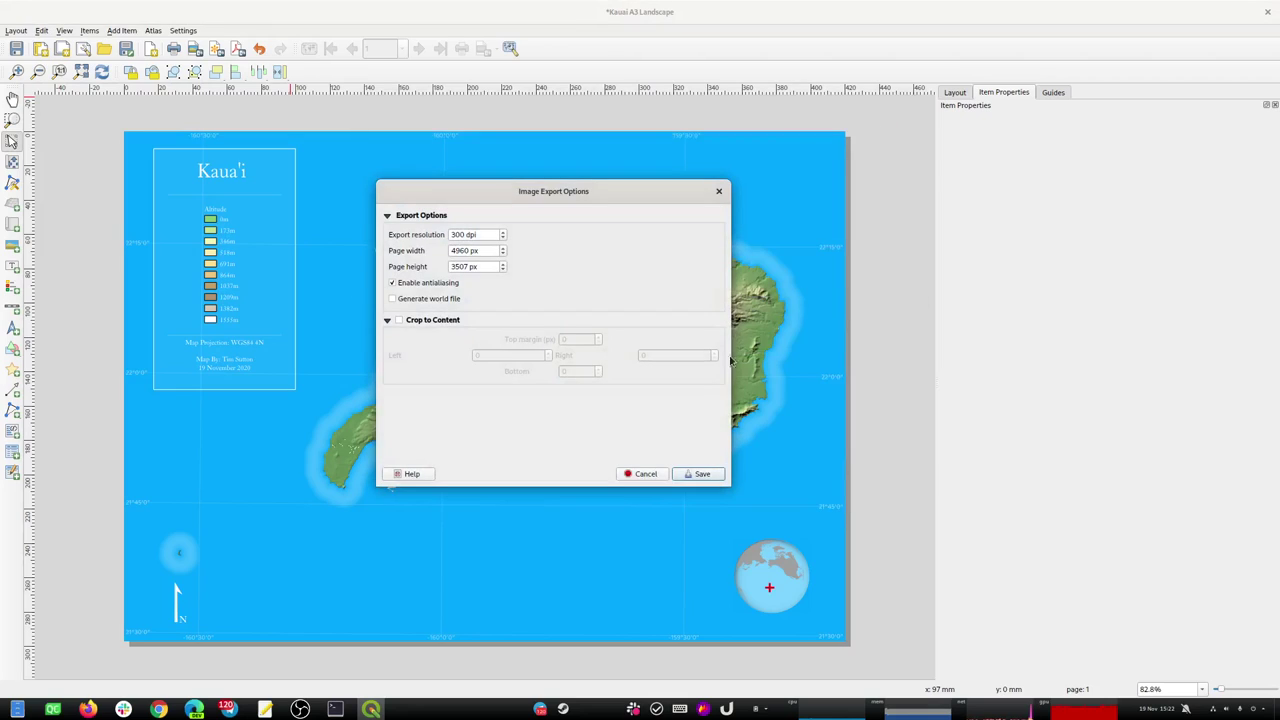
{"action": "left_click", "coordinate": [702, 474]}
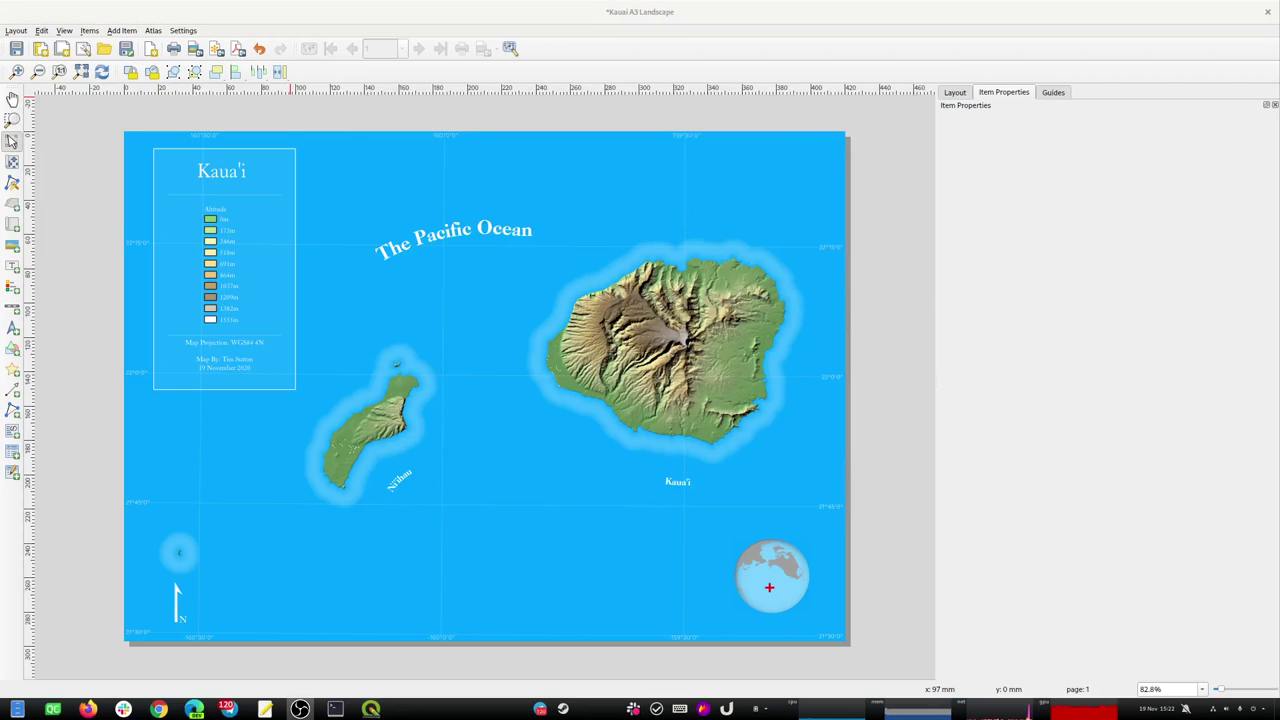